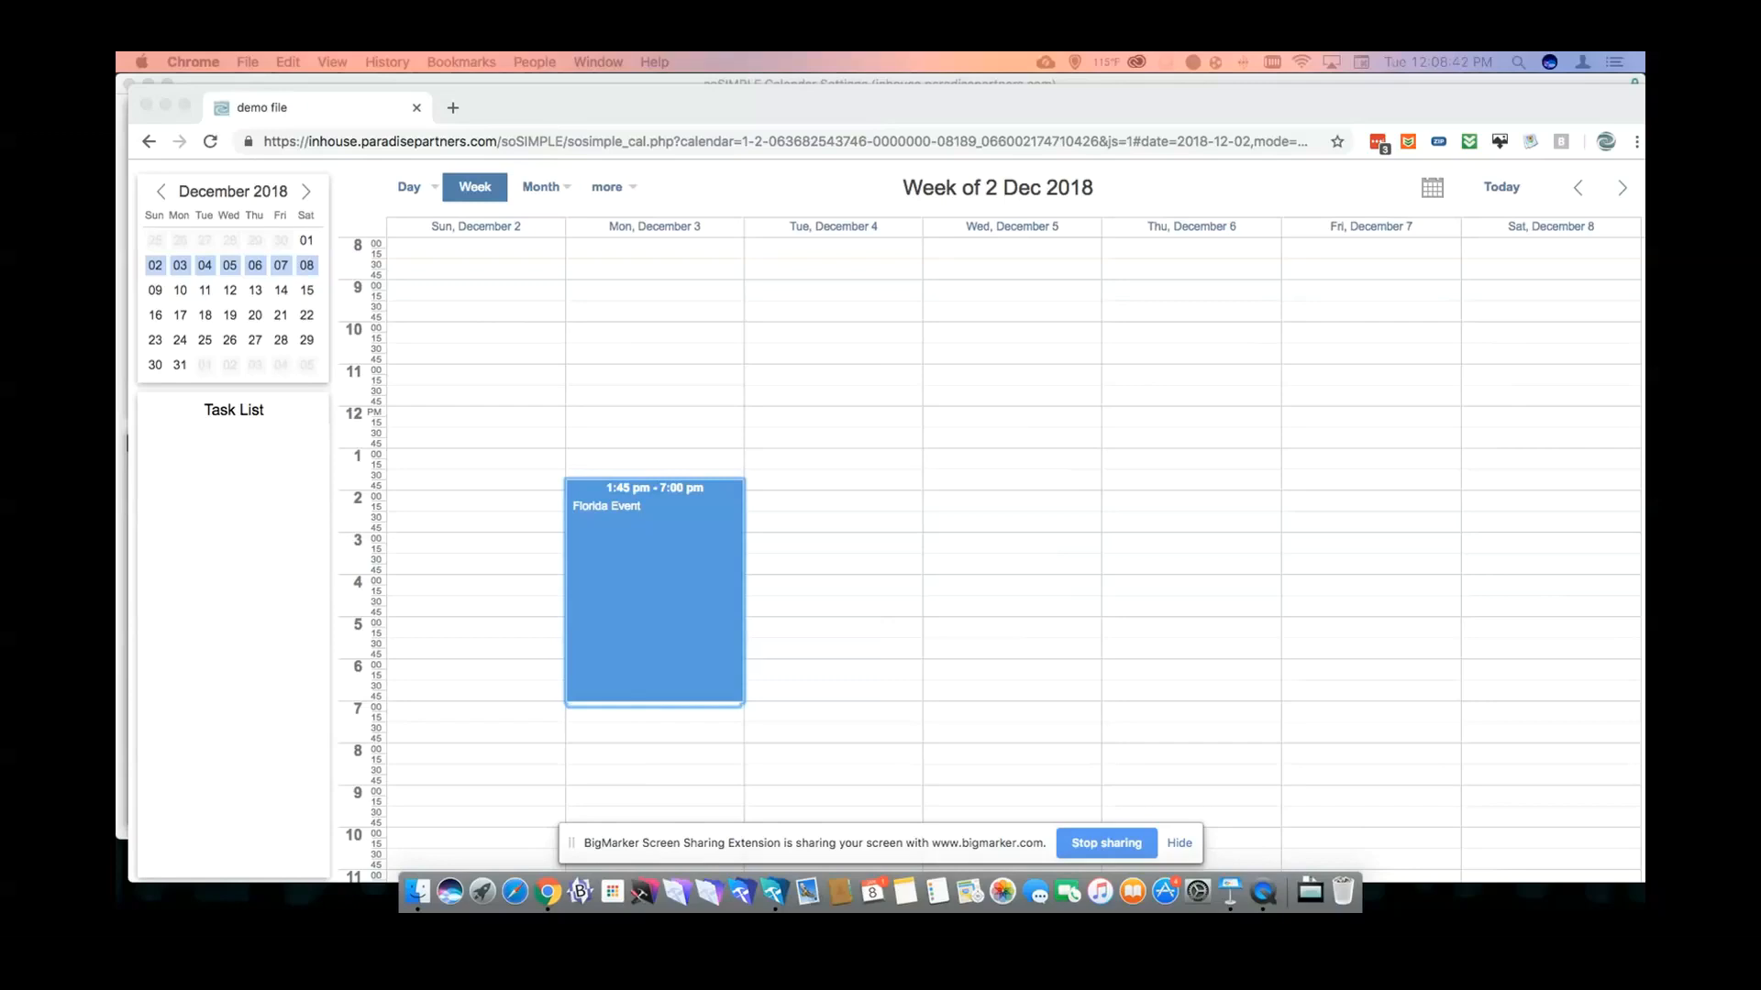
- Reposition the Chrome window and close its 'demo file' calendar tab
left_click_drag(1059, 101, 1051, 88)
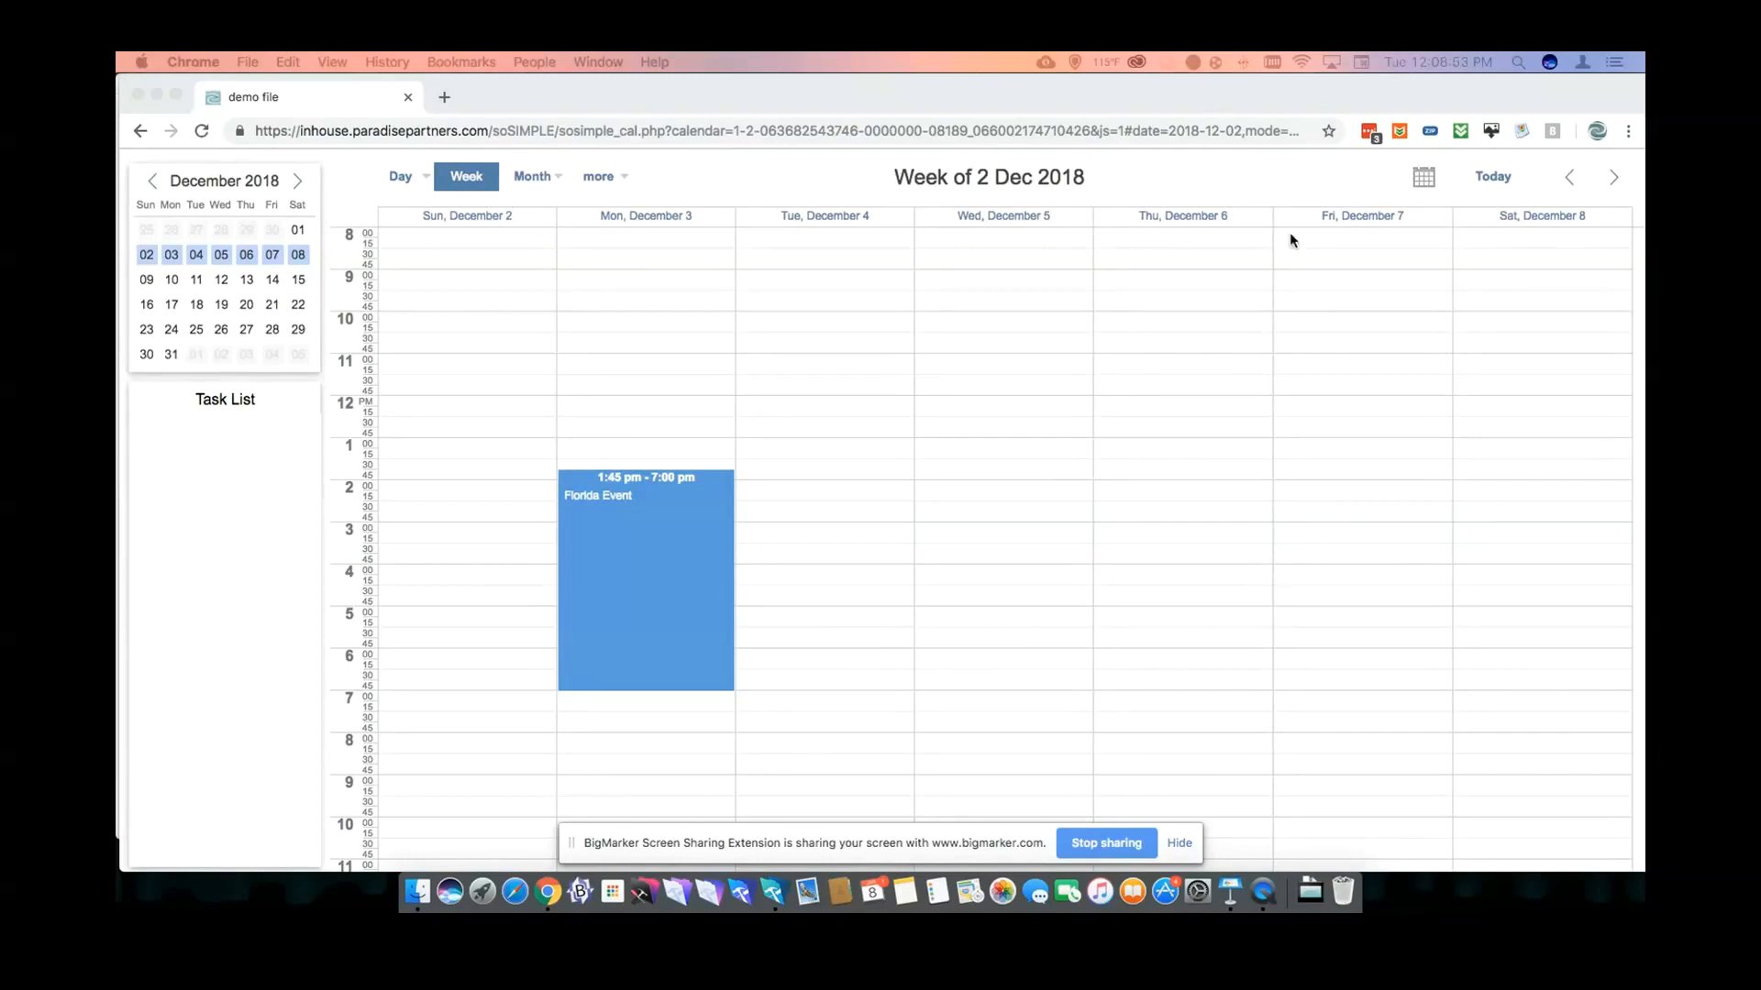
left_click(842, 195)
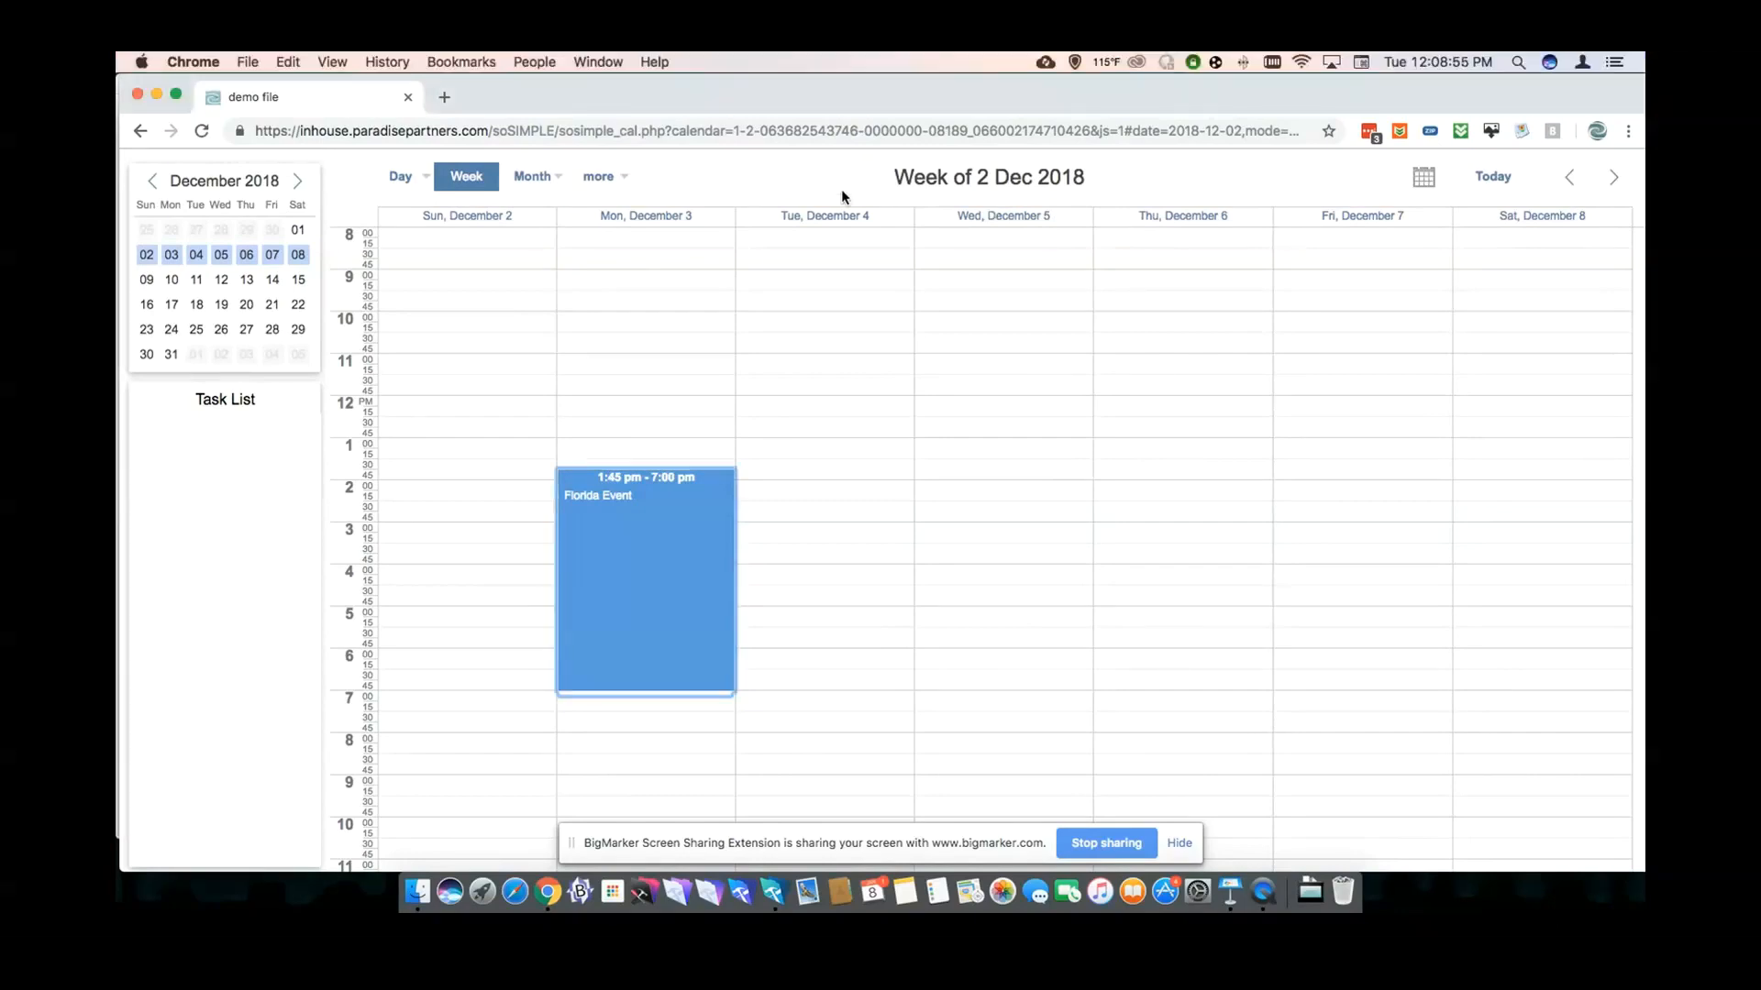
left_click(409, 99)
- Close the calendar settings window and open soSIMPLE Calendar from File > Recent
left_click(417, 87)
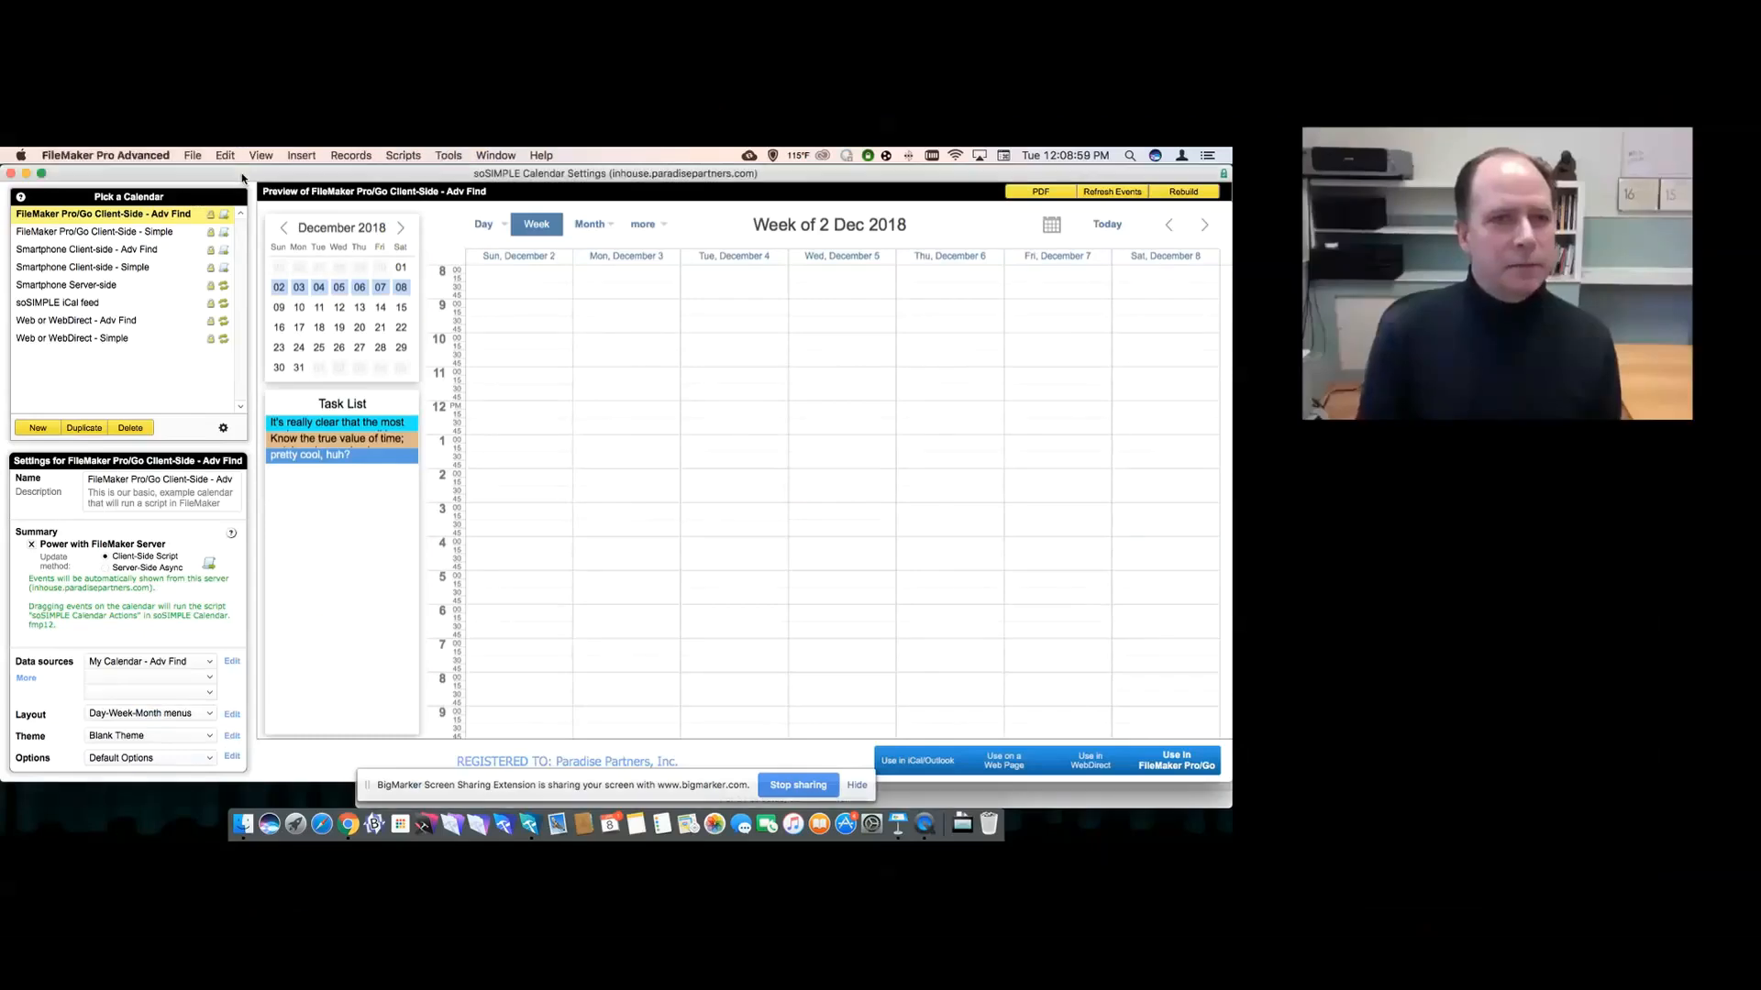
left_click(11, 173)
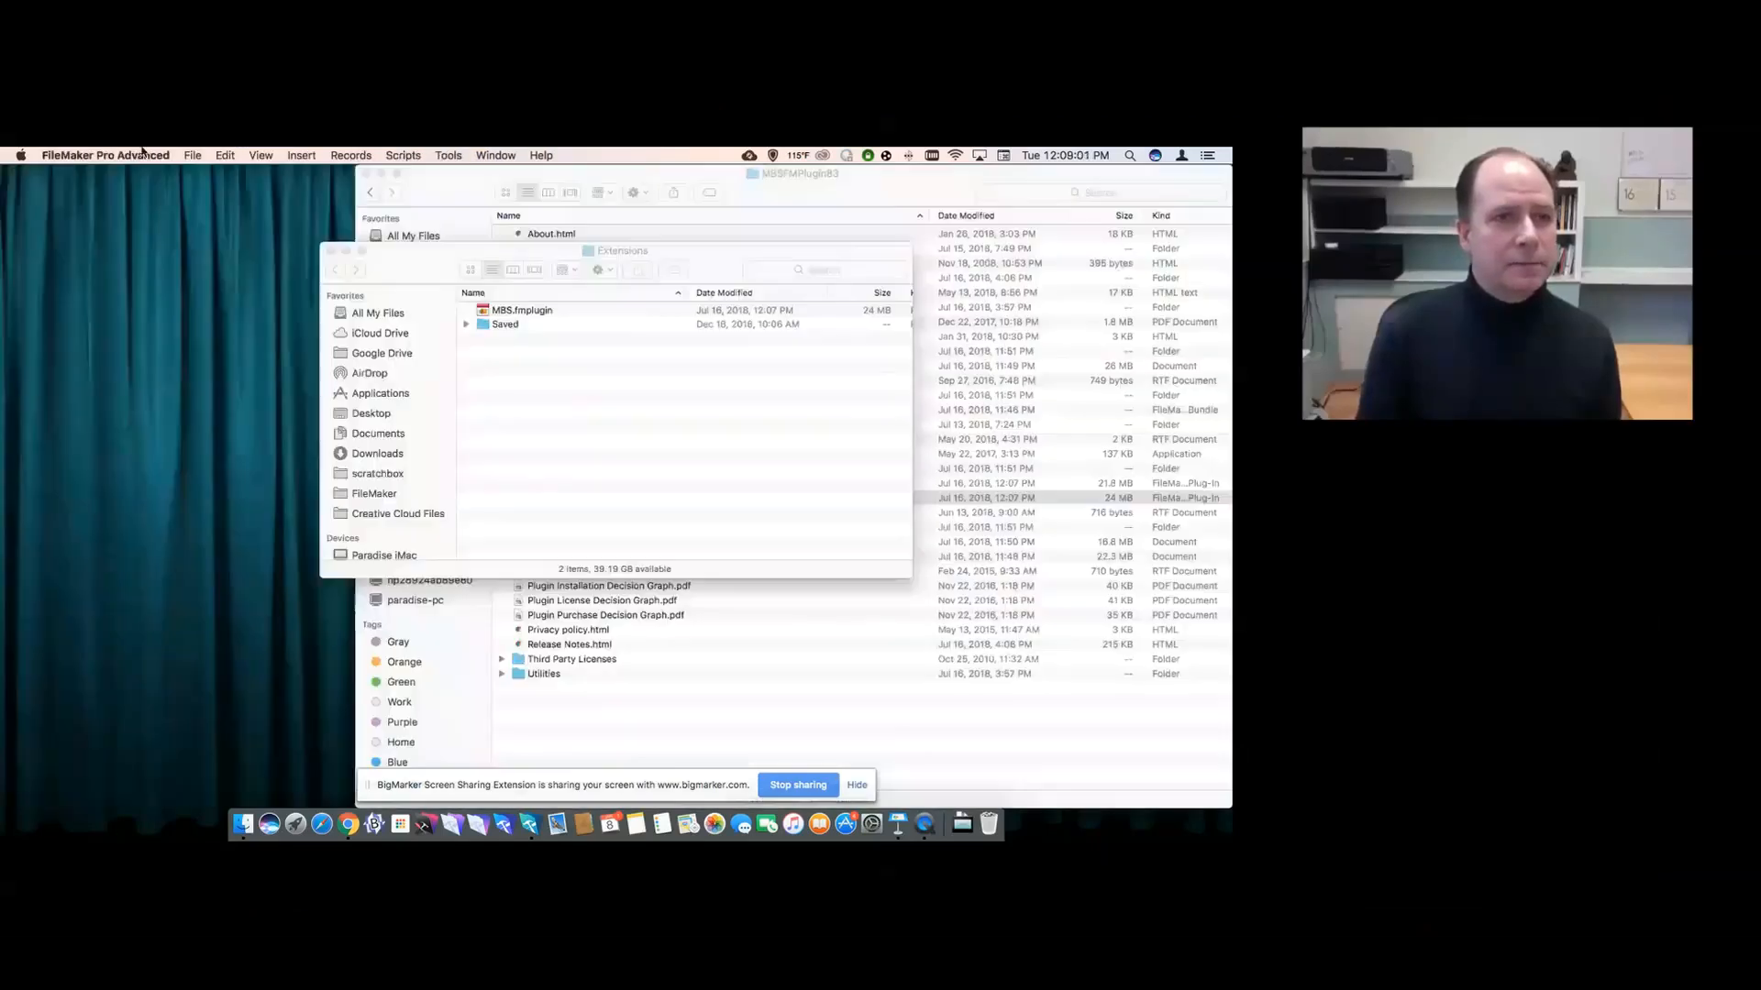
left_click(194, 160)
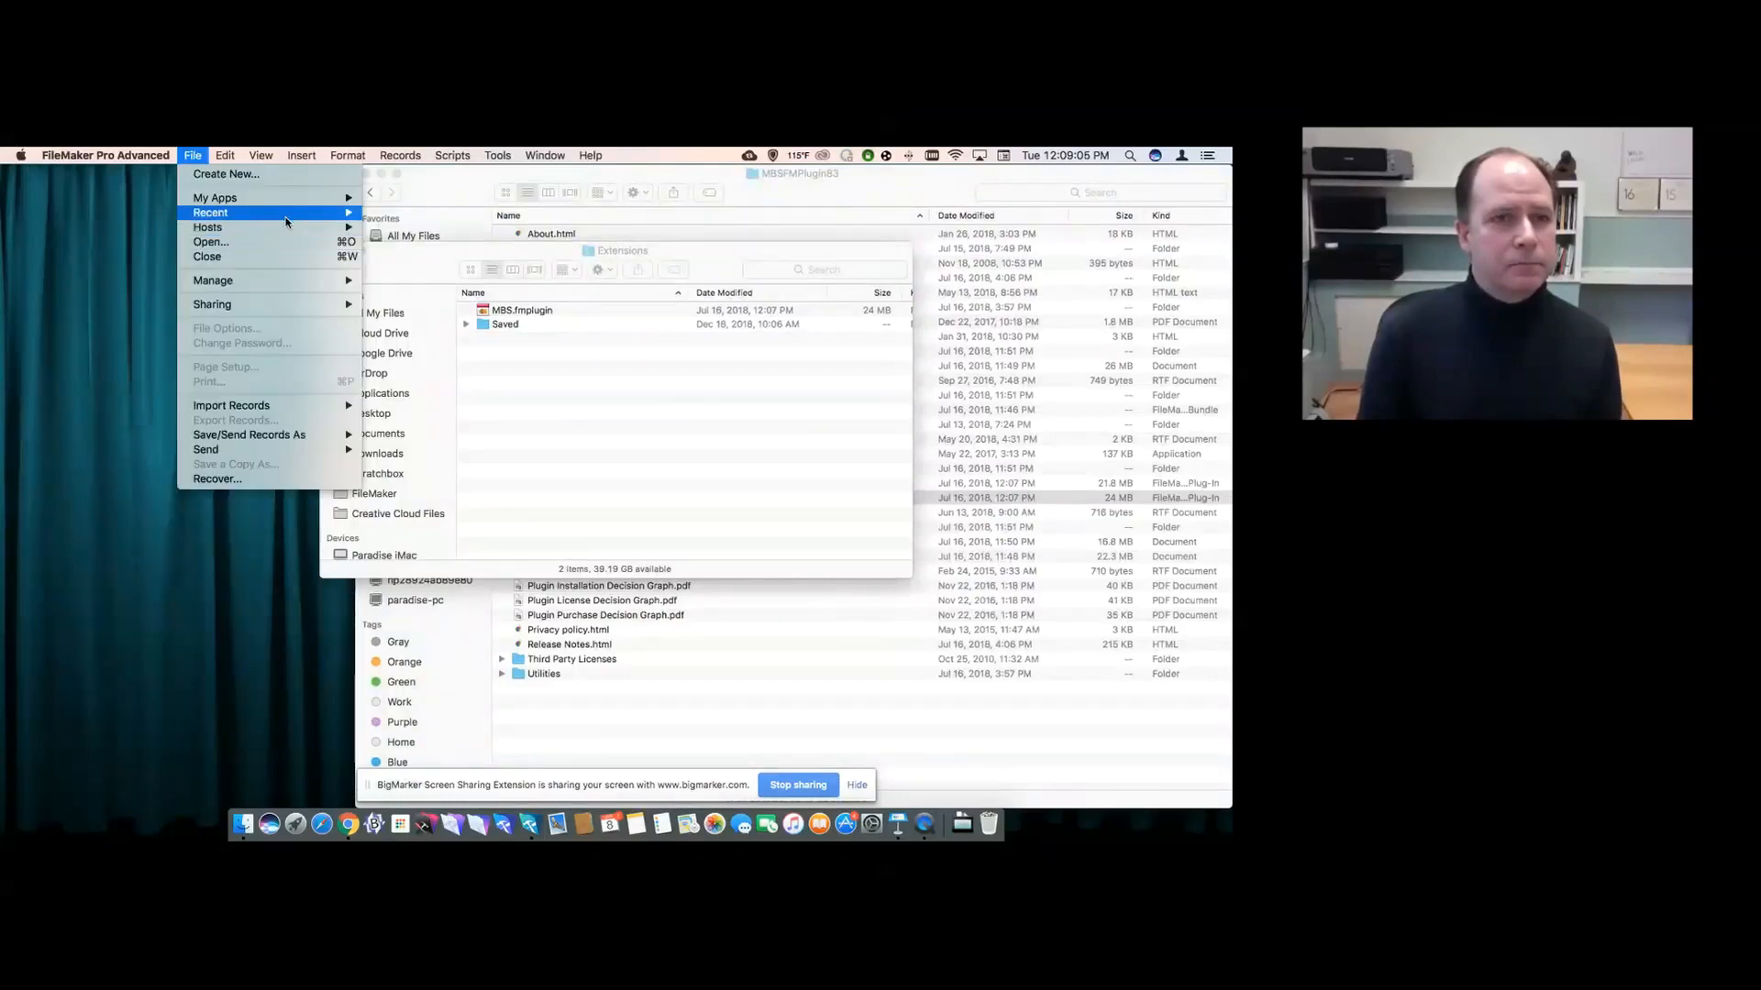
mouse_move(275, 213)
key("alt")
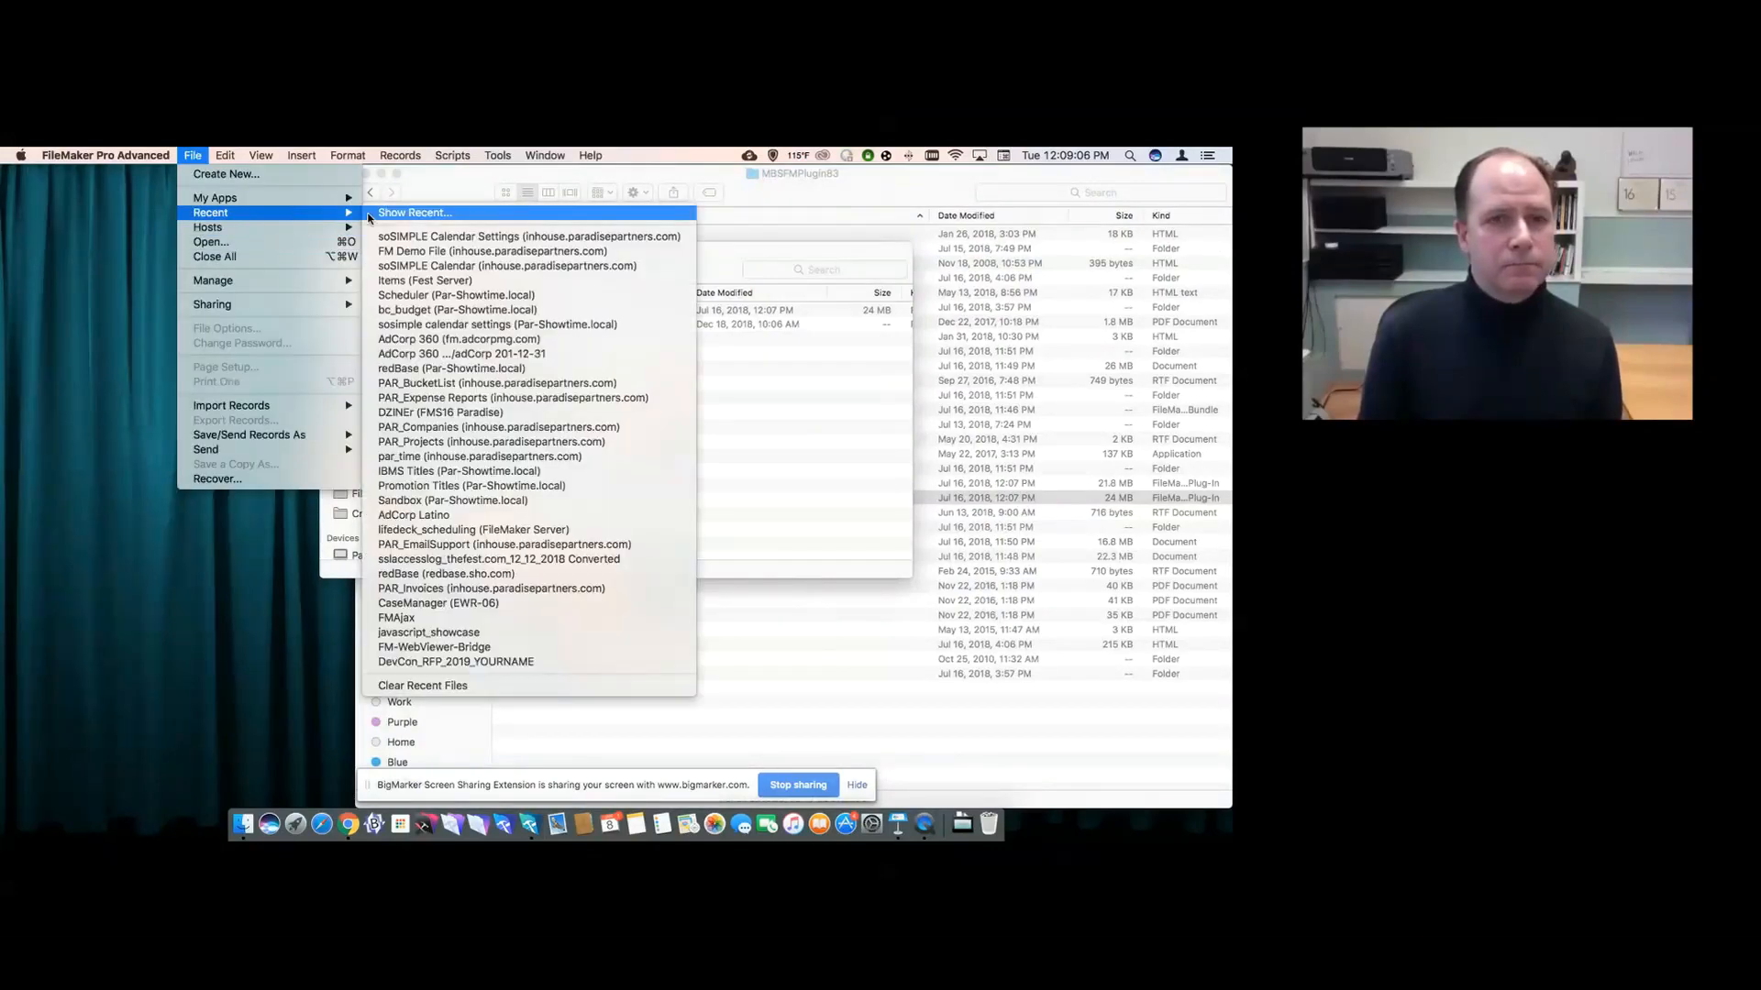
left_click(413, 267)
- Fill in the account name and password, then close the Finder windows behind the dialog
key("shift+Tab")
type("developer")
key("Tab")
type("********")
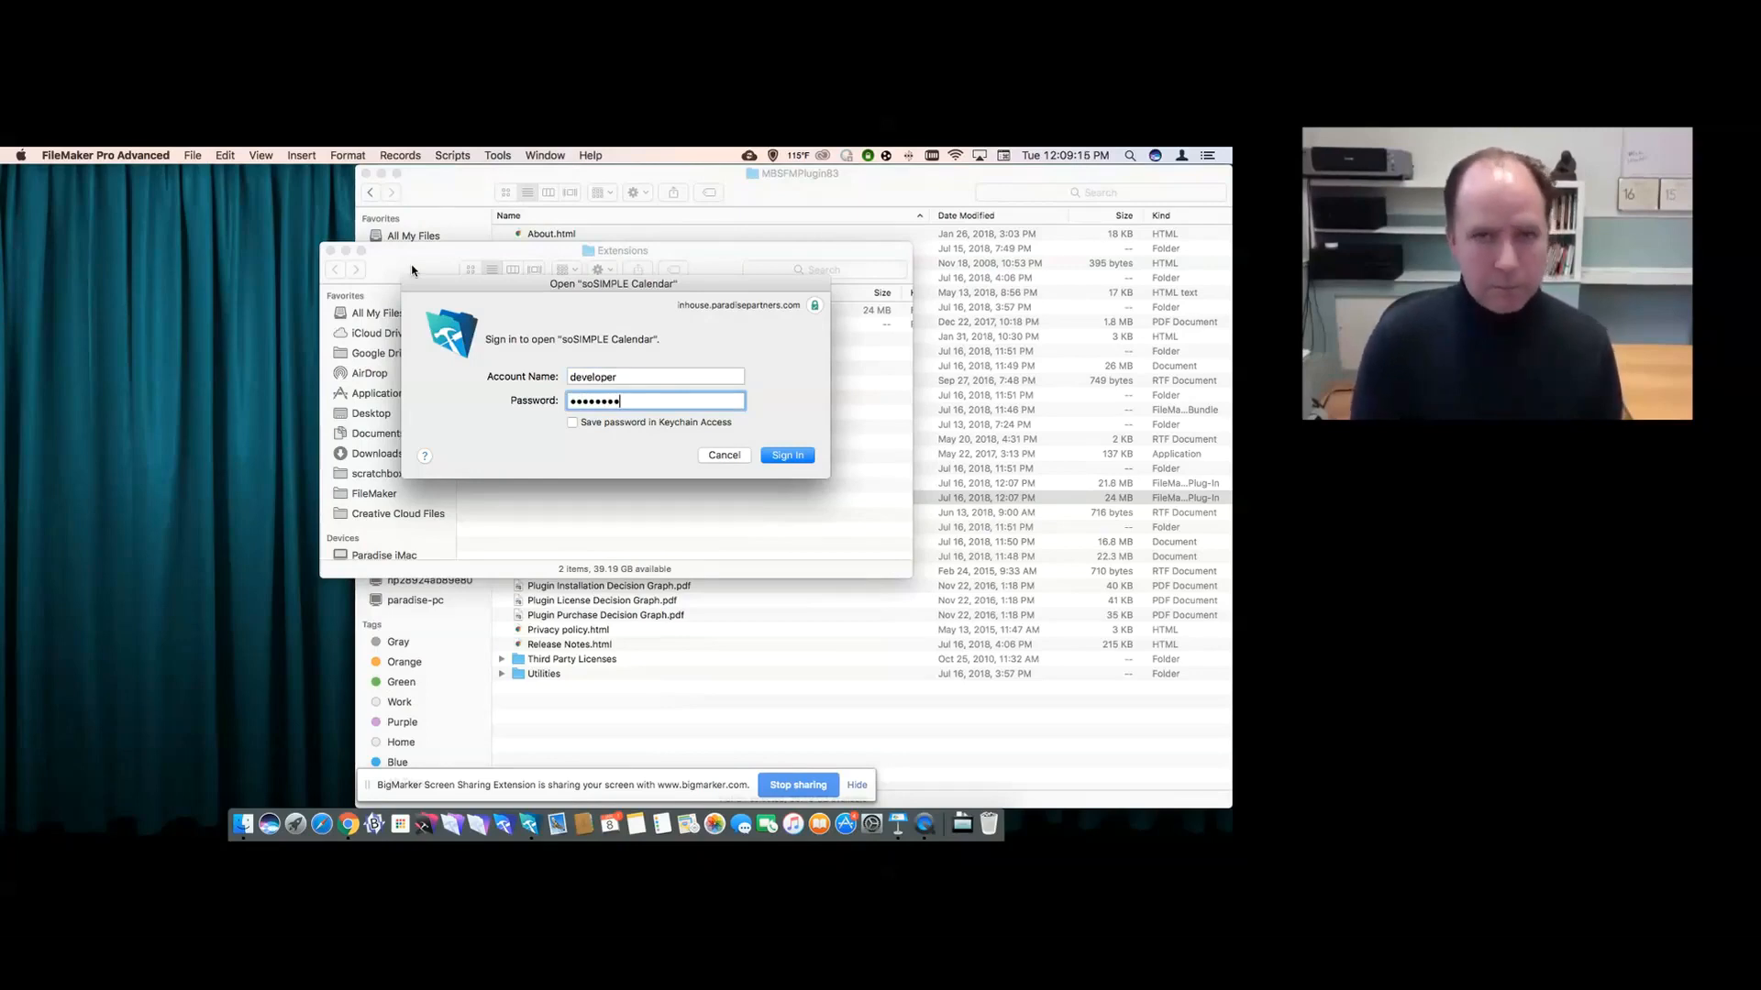
left_click(330, 251, "alt")
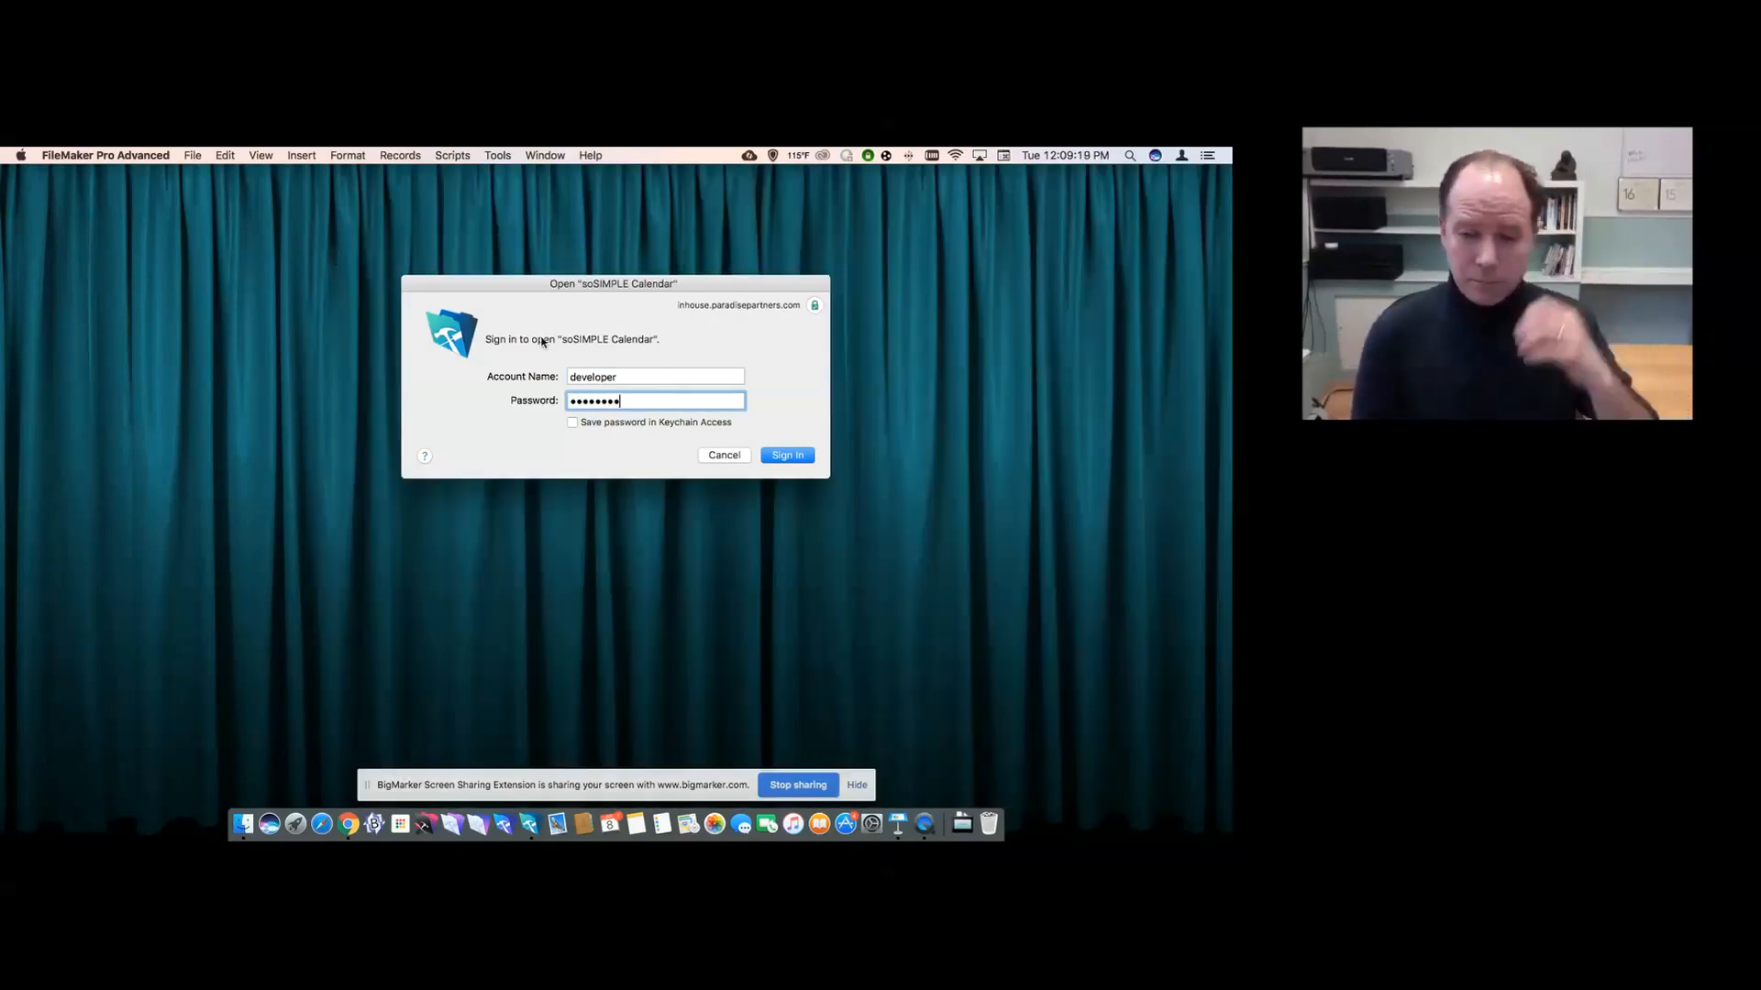
- Sign in and use Go to Calendar to reach the week of 6 Jan 2019
key("Return")
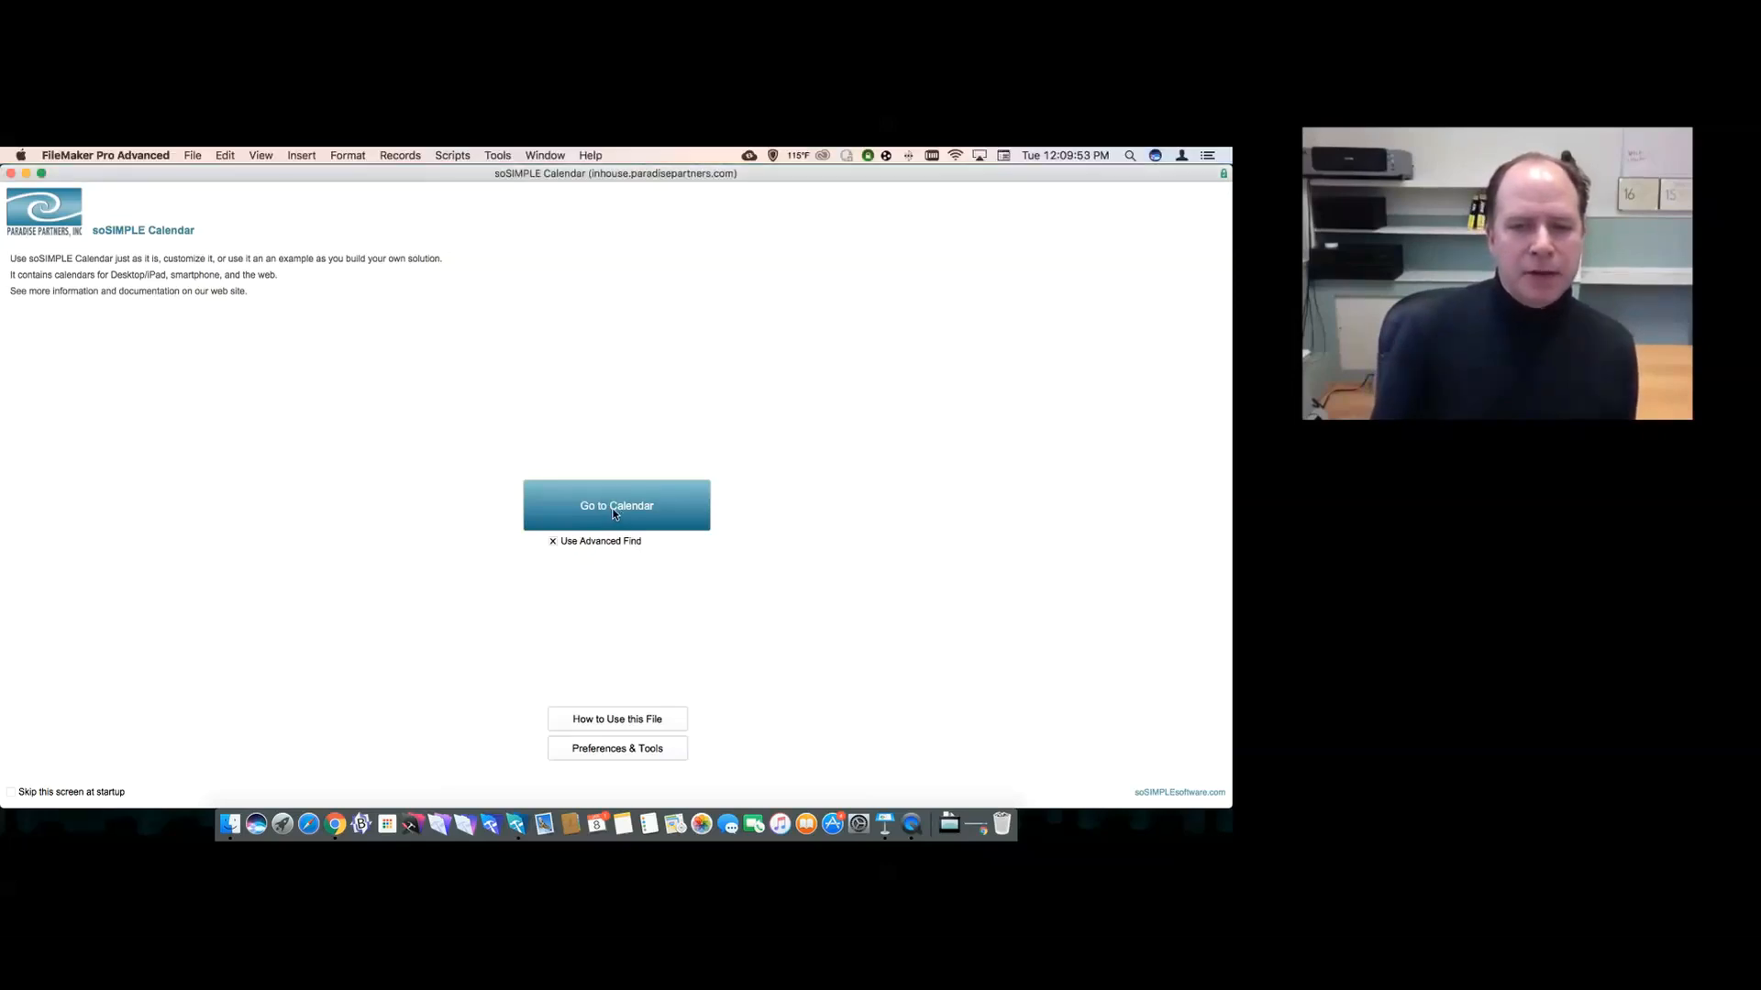
left_click(614, 511)
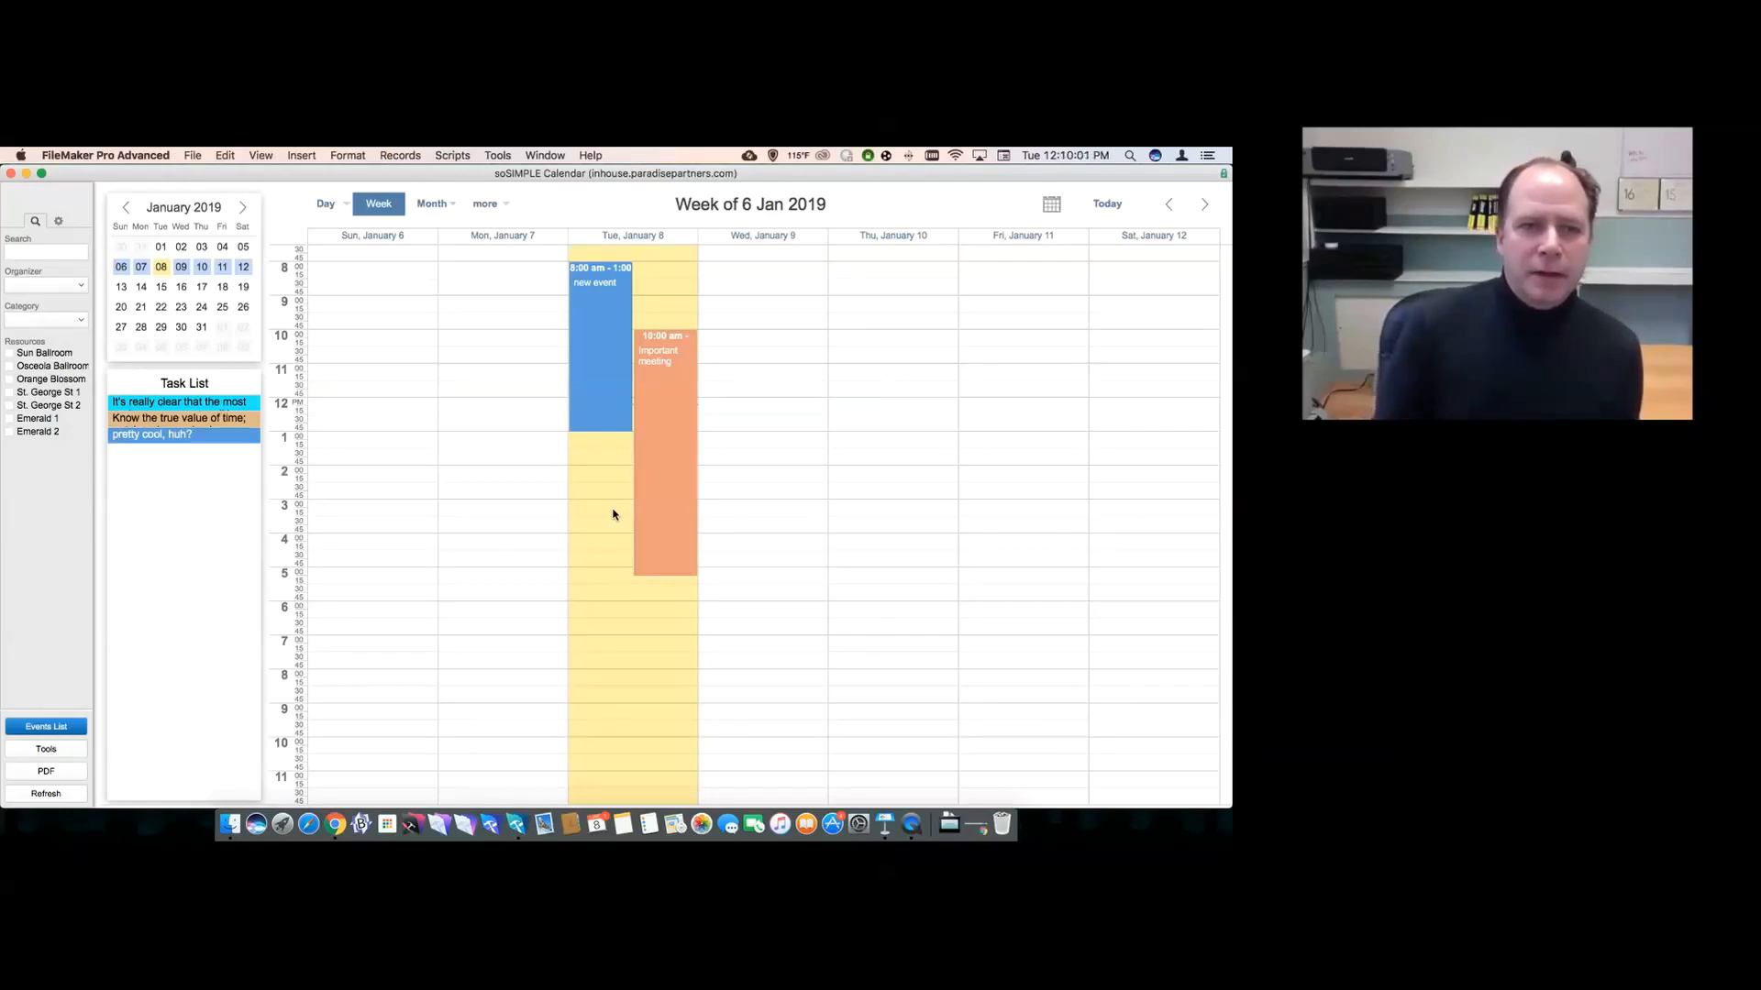
- Move Important meeting to start at 11:15 am and the new event to Monday 8:45 am
mouse_move(654, 339)
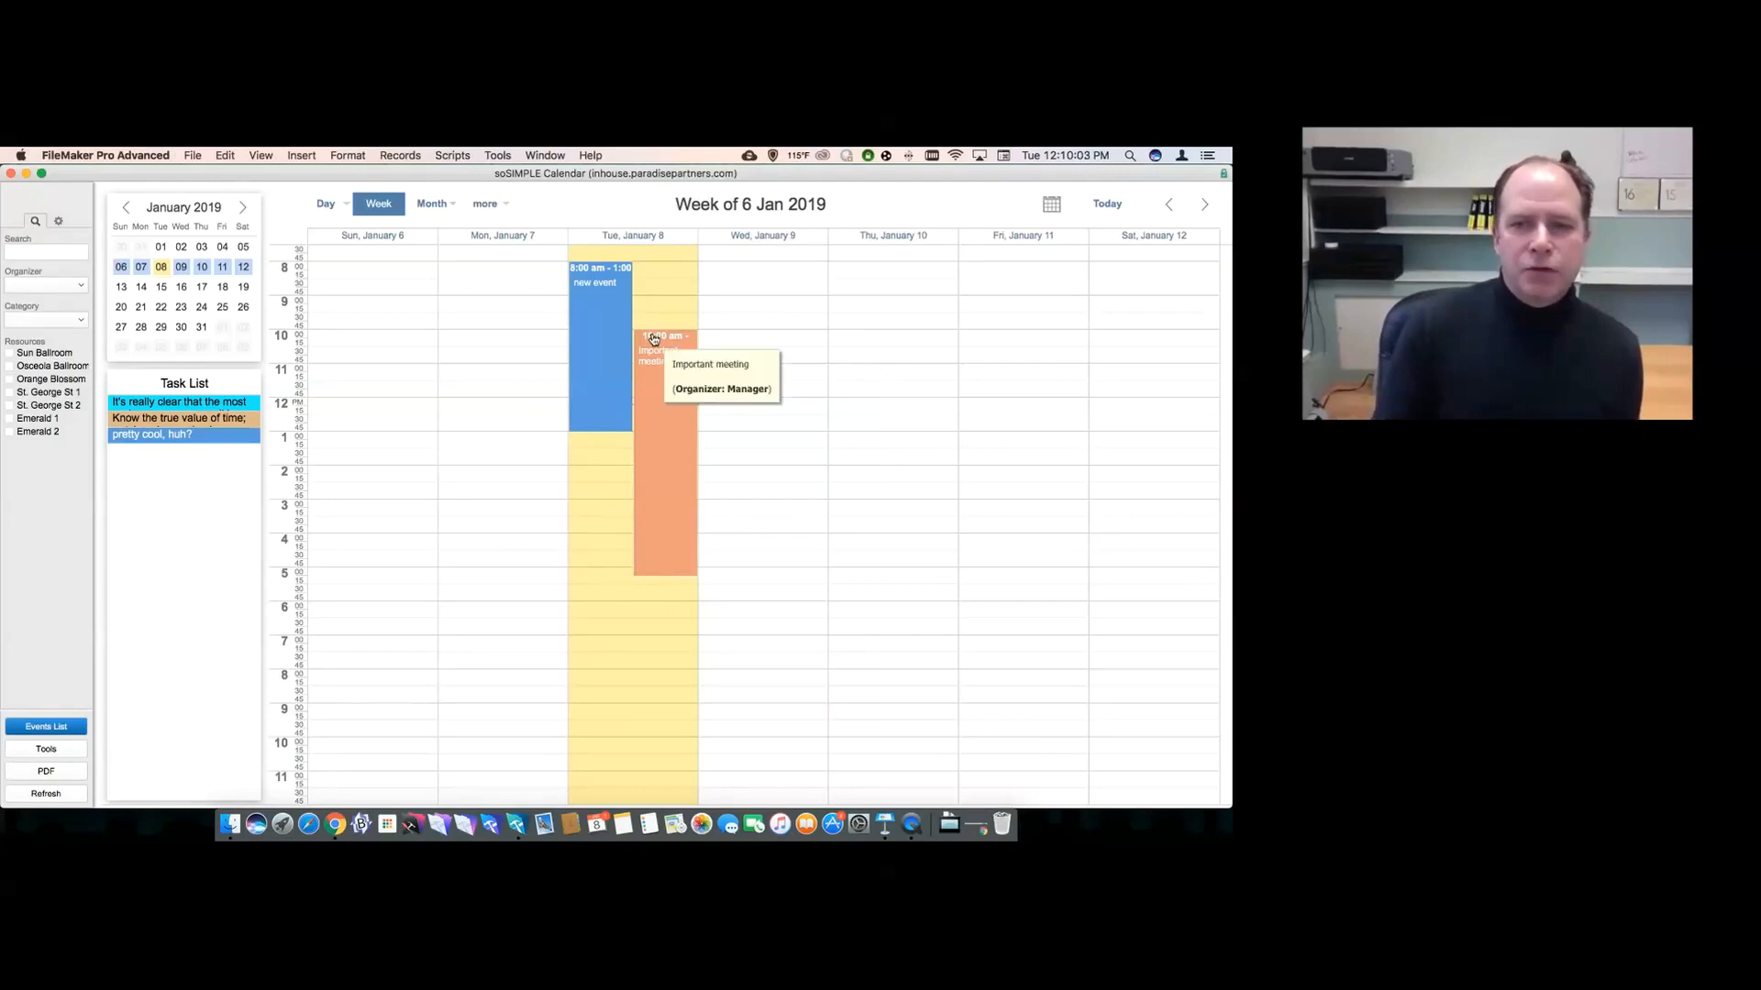
left_click_drag(654, 339, 601, 501)
left_click_drag(587, 271, 493, 297)
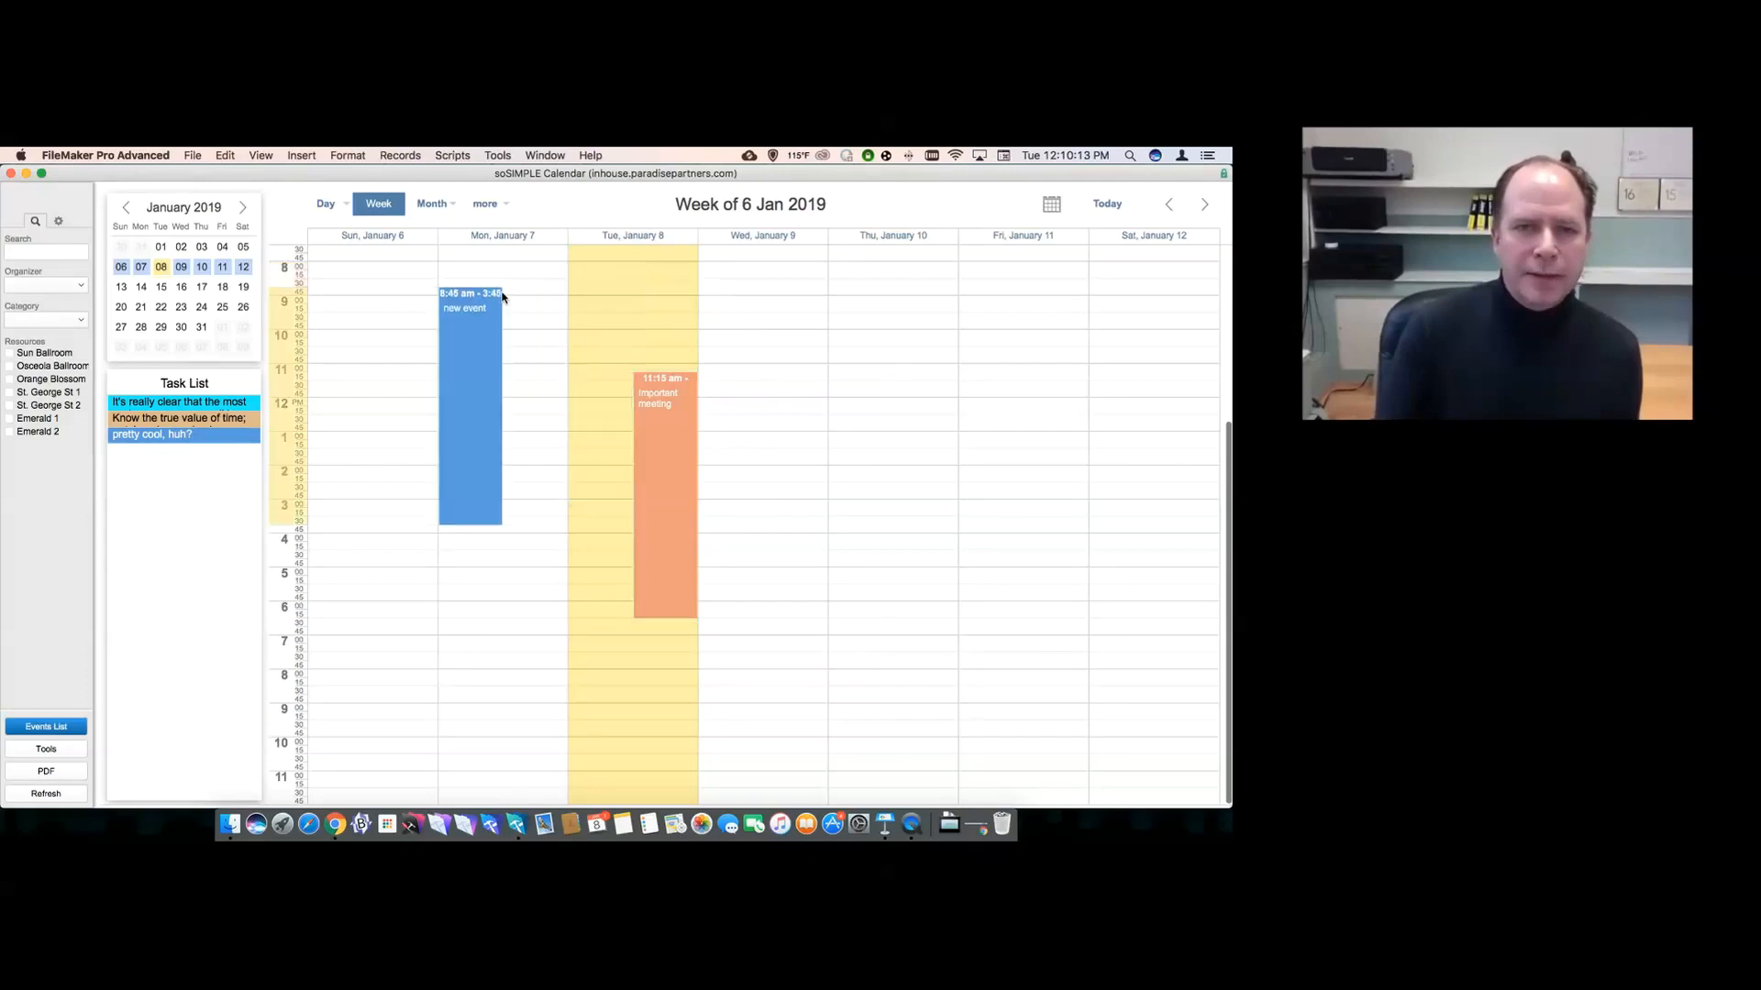
- In Tuesday 8 Jan day view, extend Important meeting to 8:00 pm, then show January 2019 by month
left_click(379, 208)
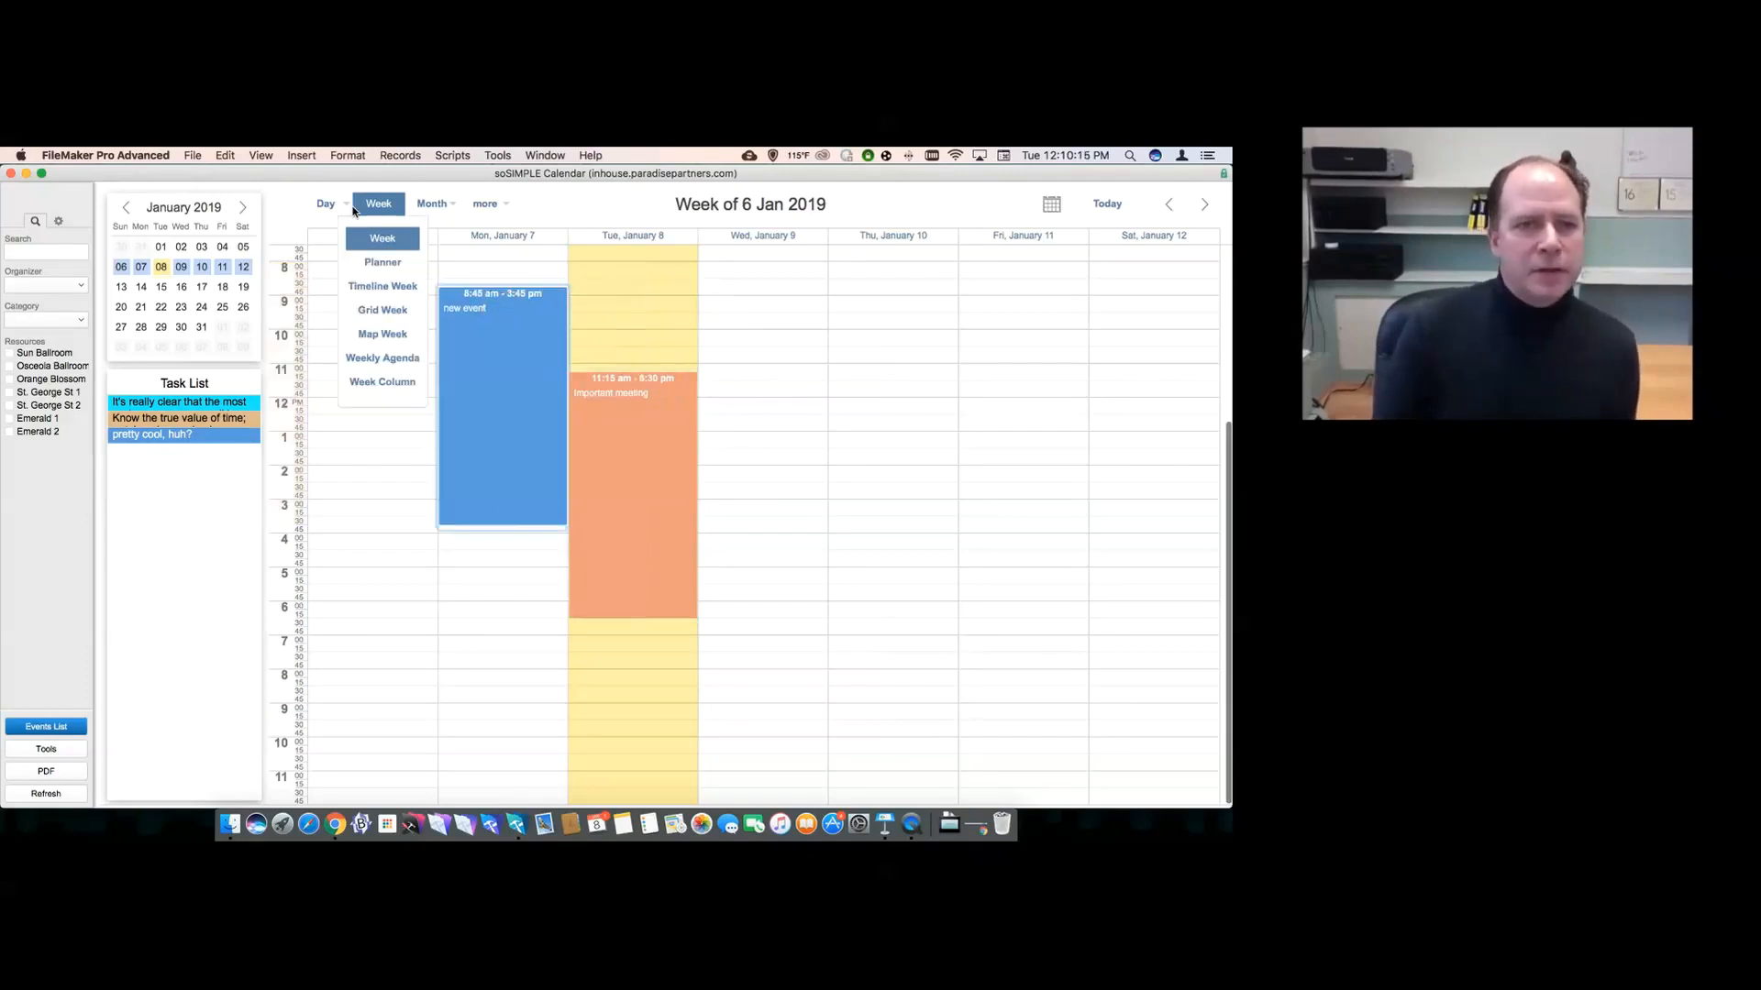
left_click(325, 203)
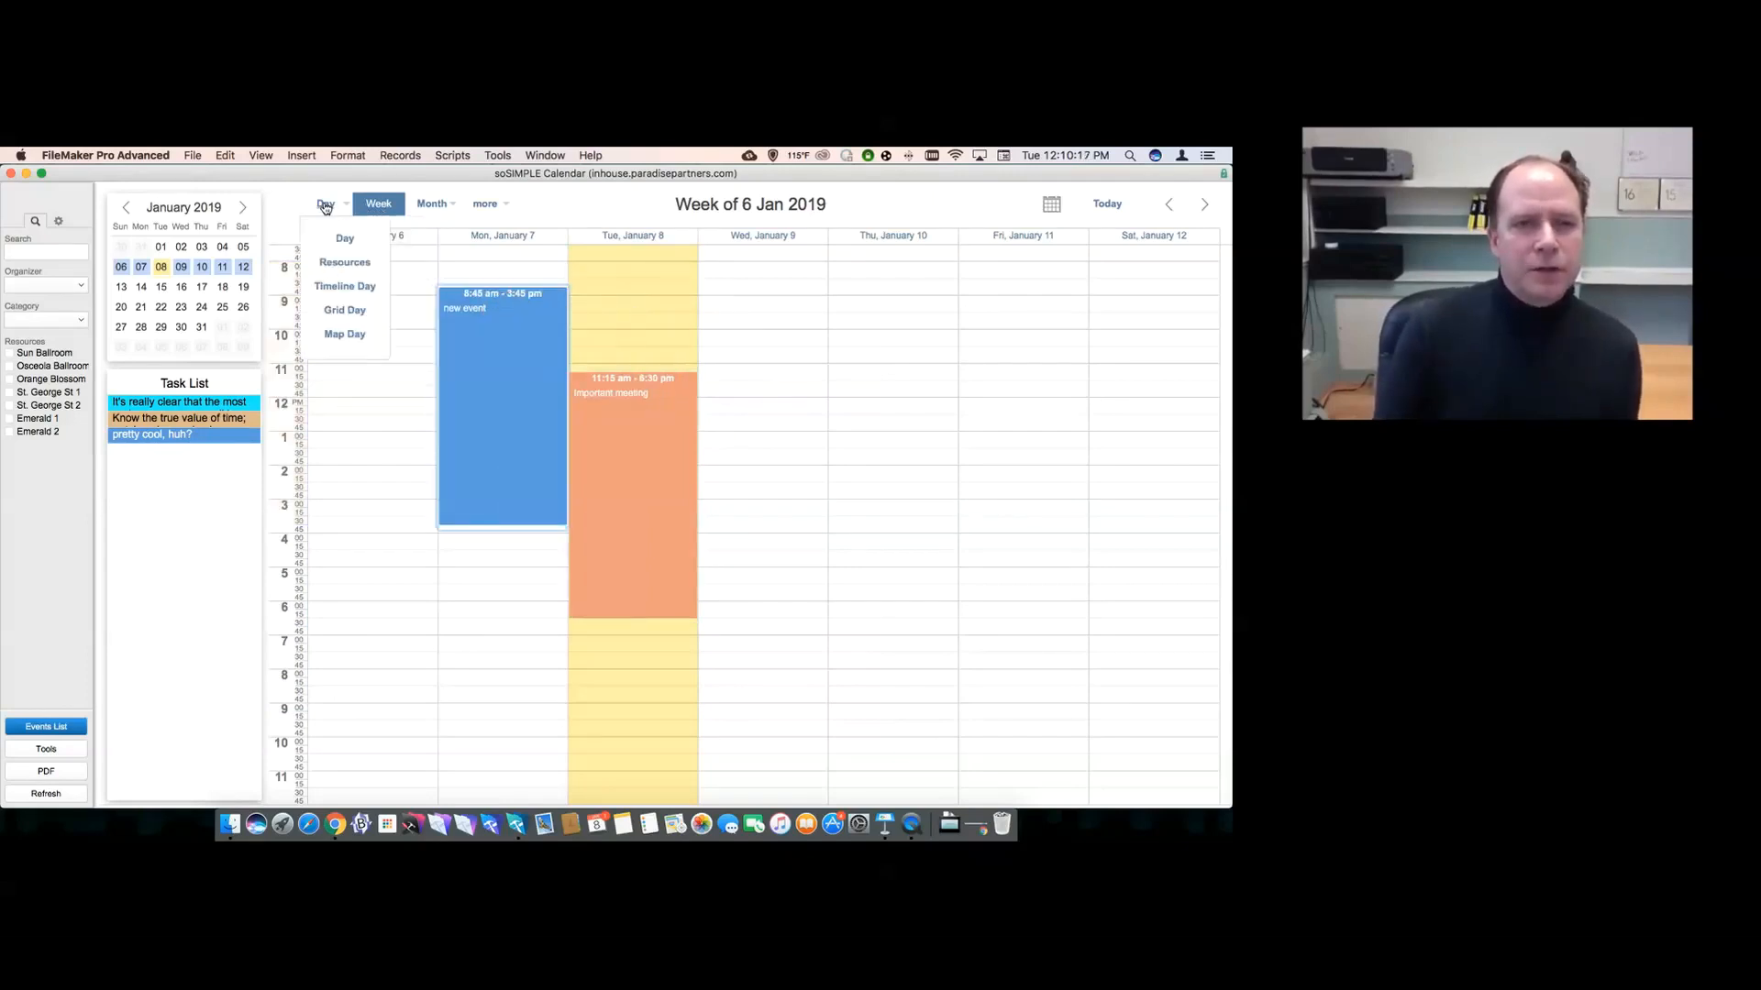
left_click(345, 240)
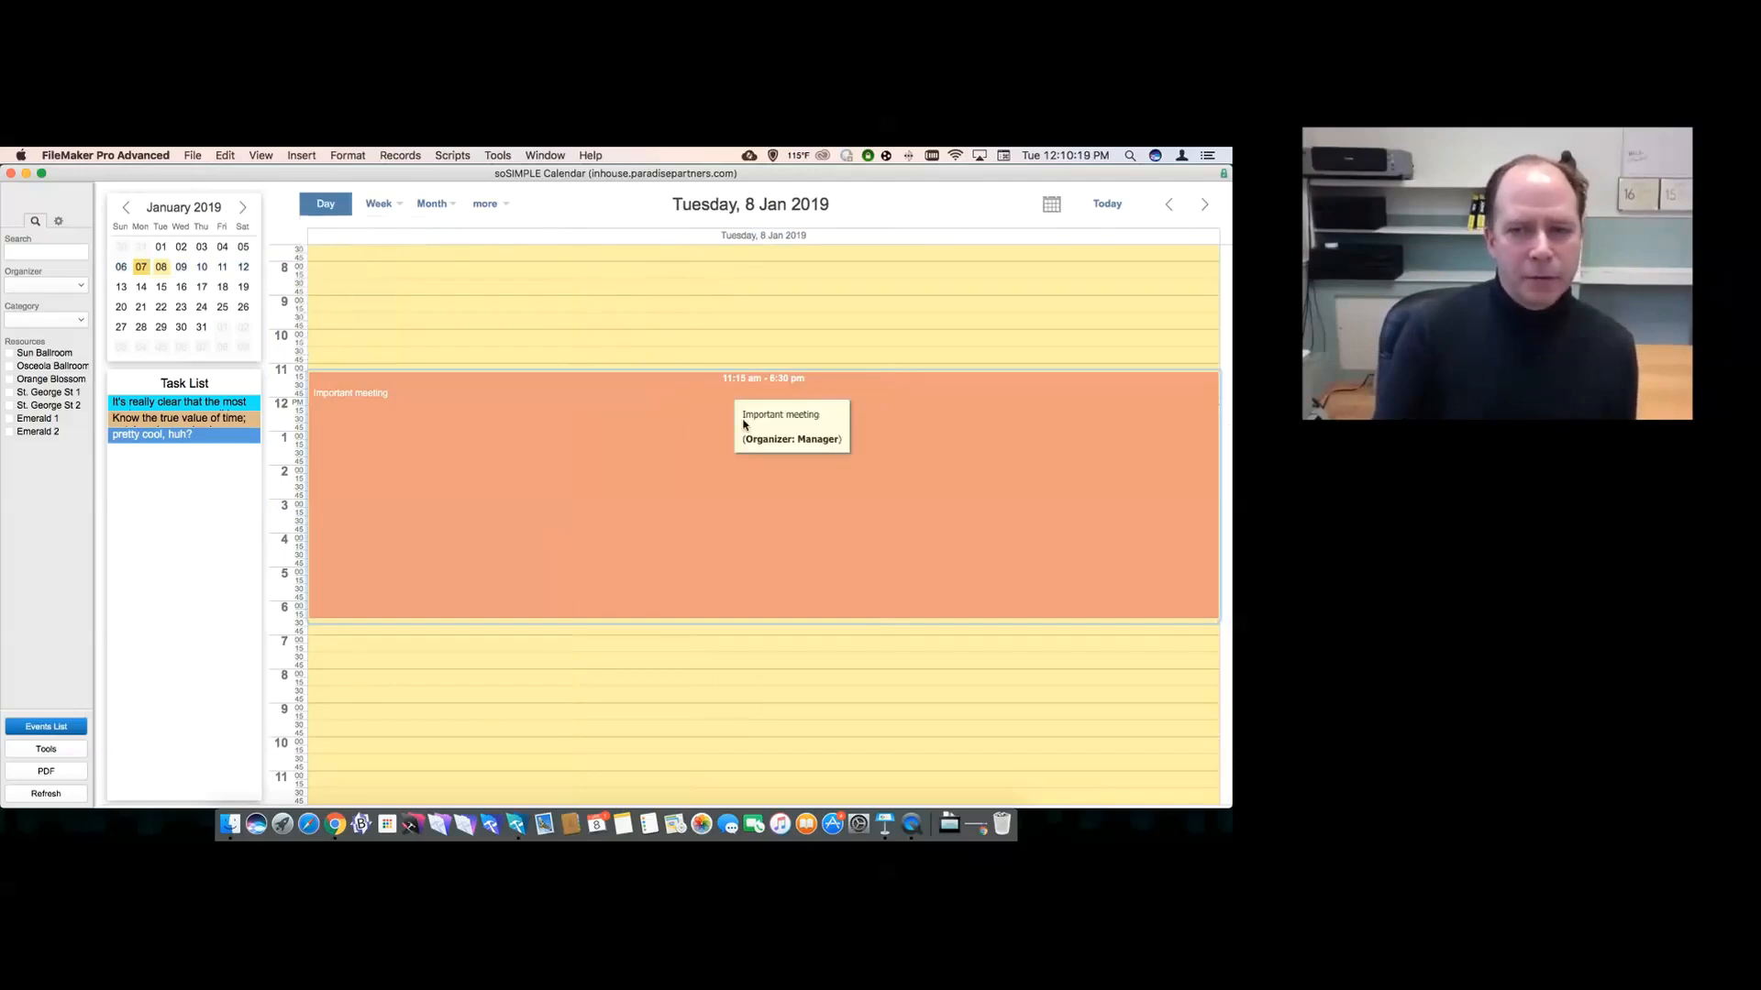
left_click_drag(720, 623, 720, 674)
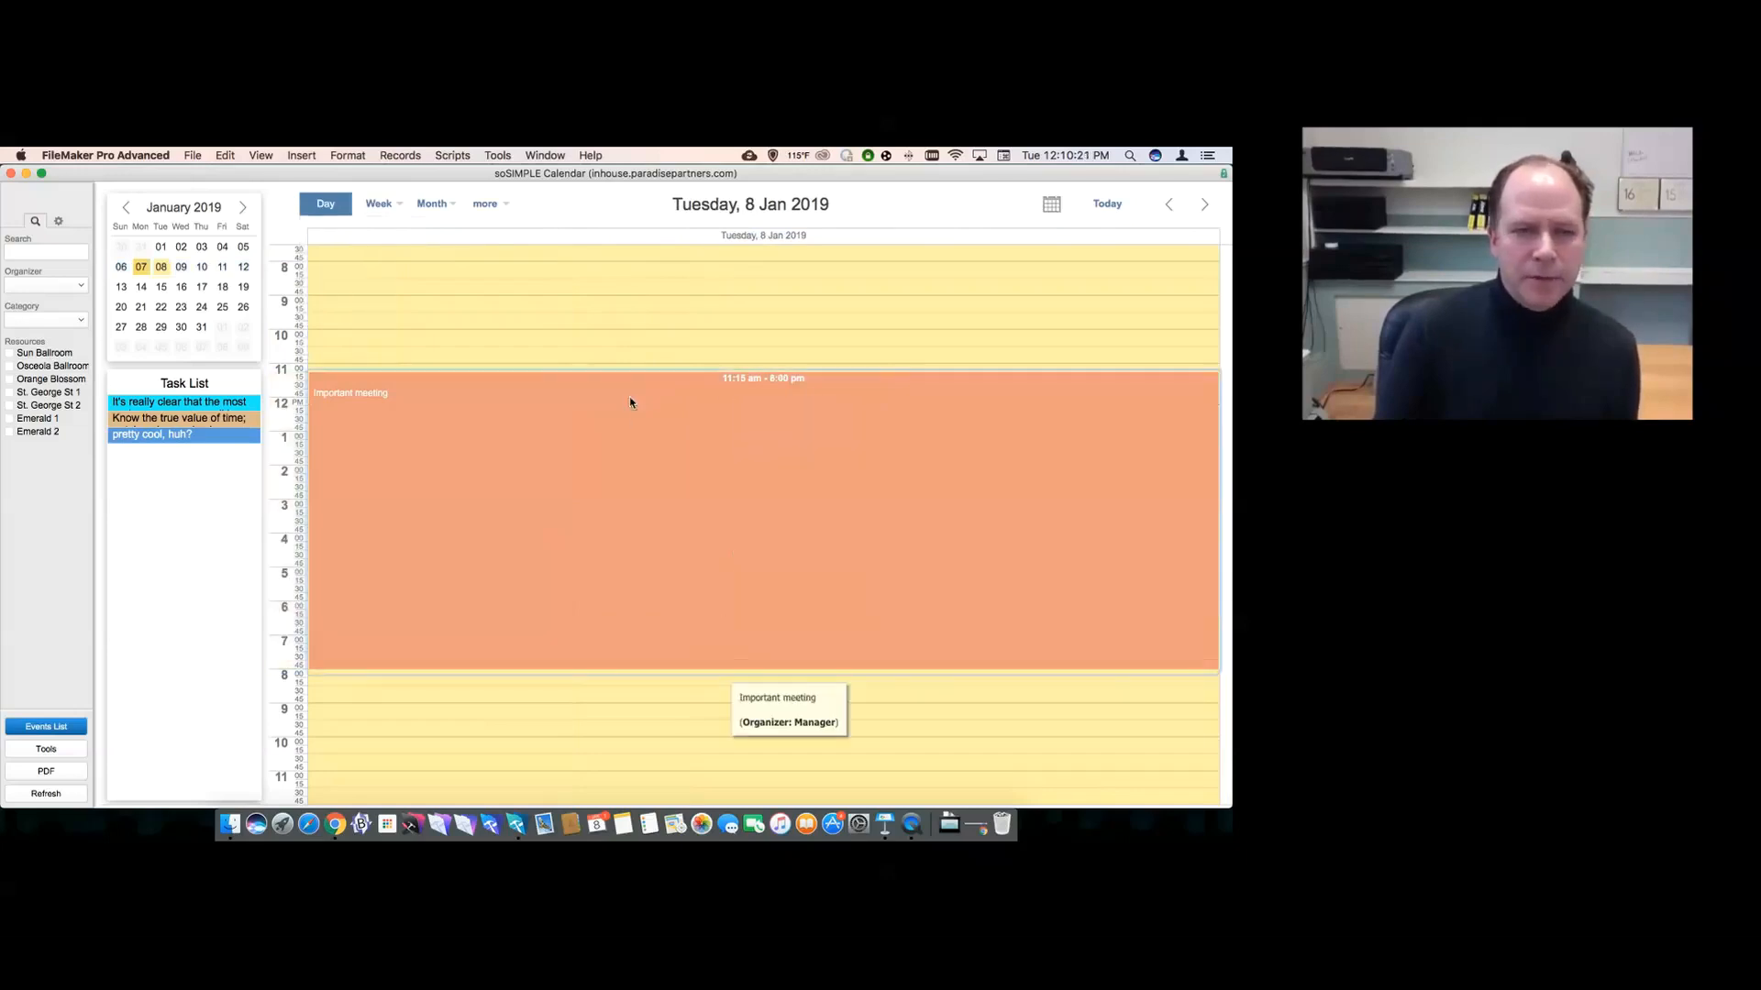
left_click(432, 203)
left_click(434, 240)
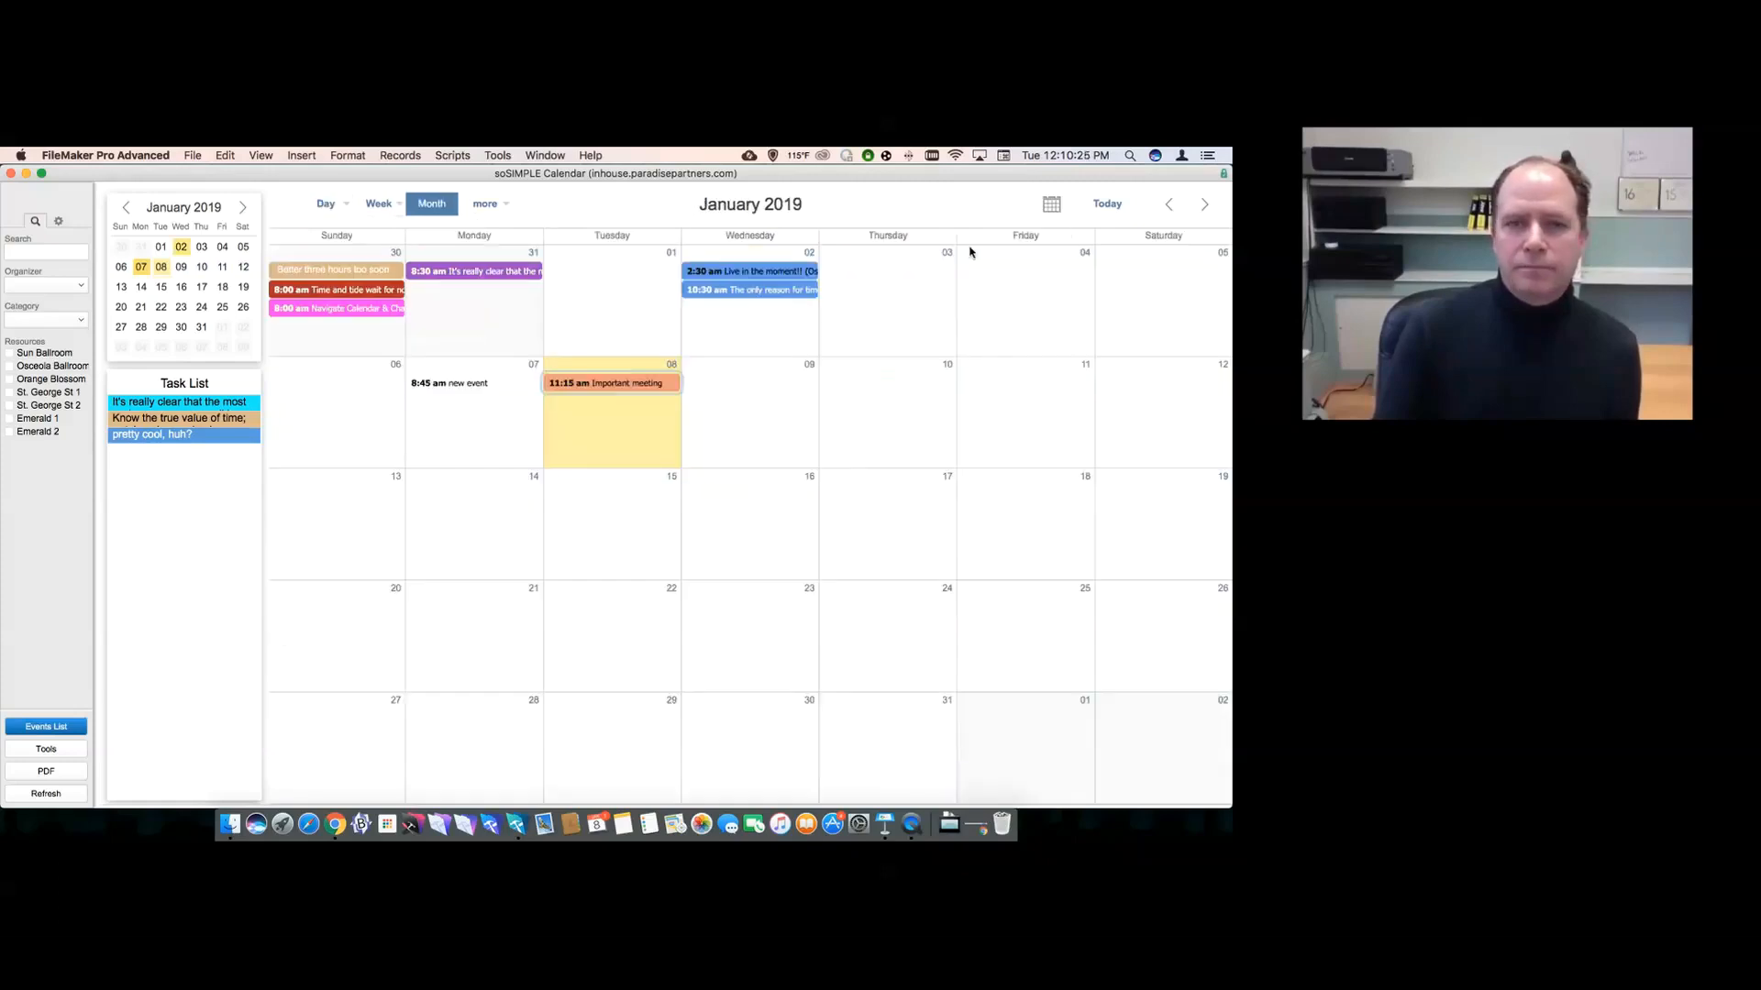
- Try the Day > Resources view, then return to the standard week view
left_click(330, 209)
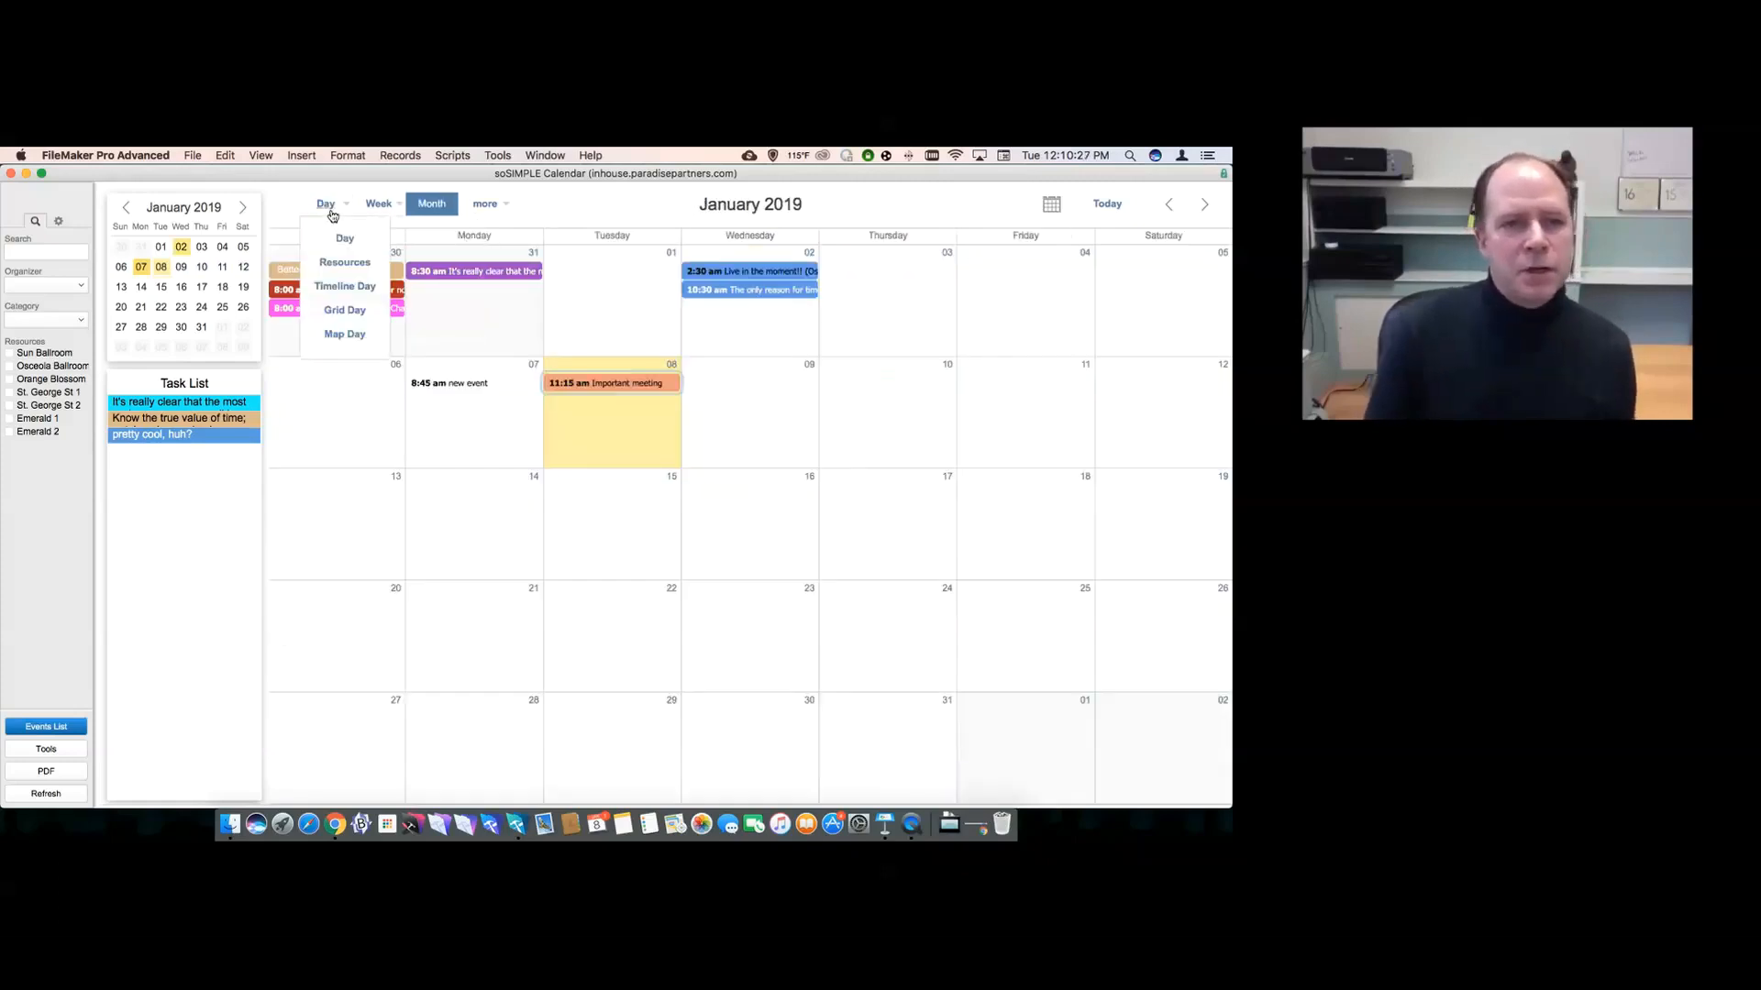
left_click(339, 264)
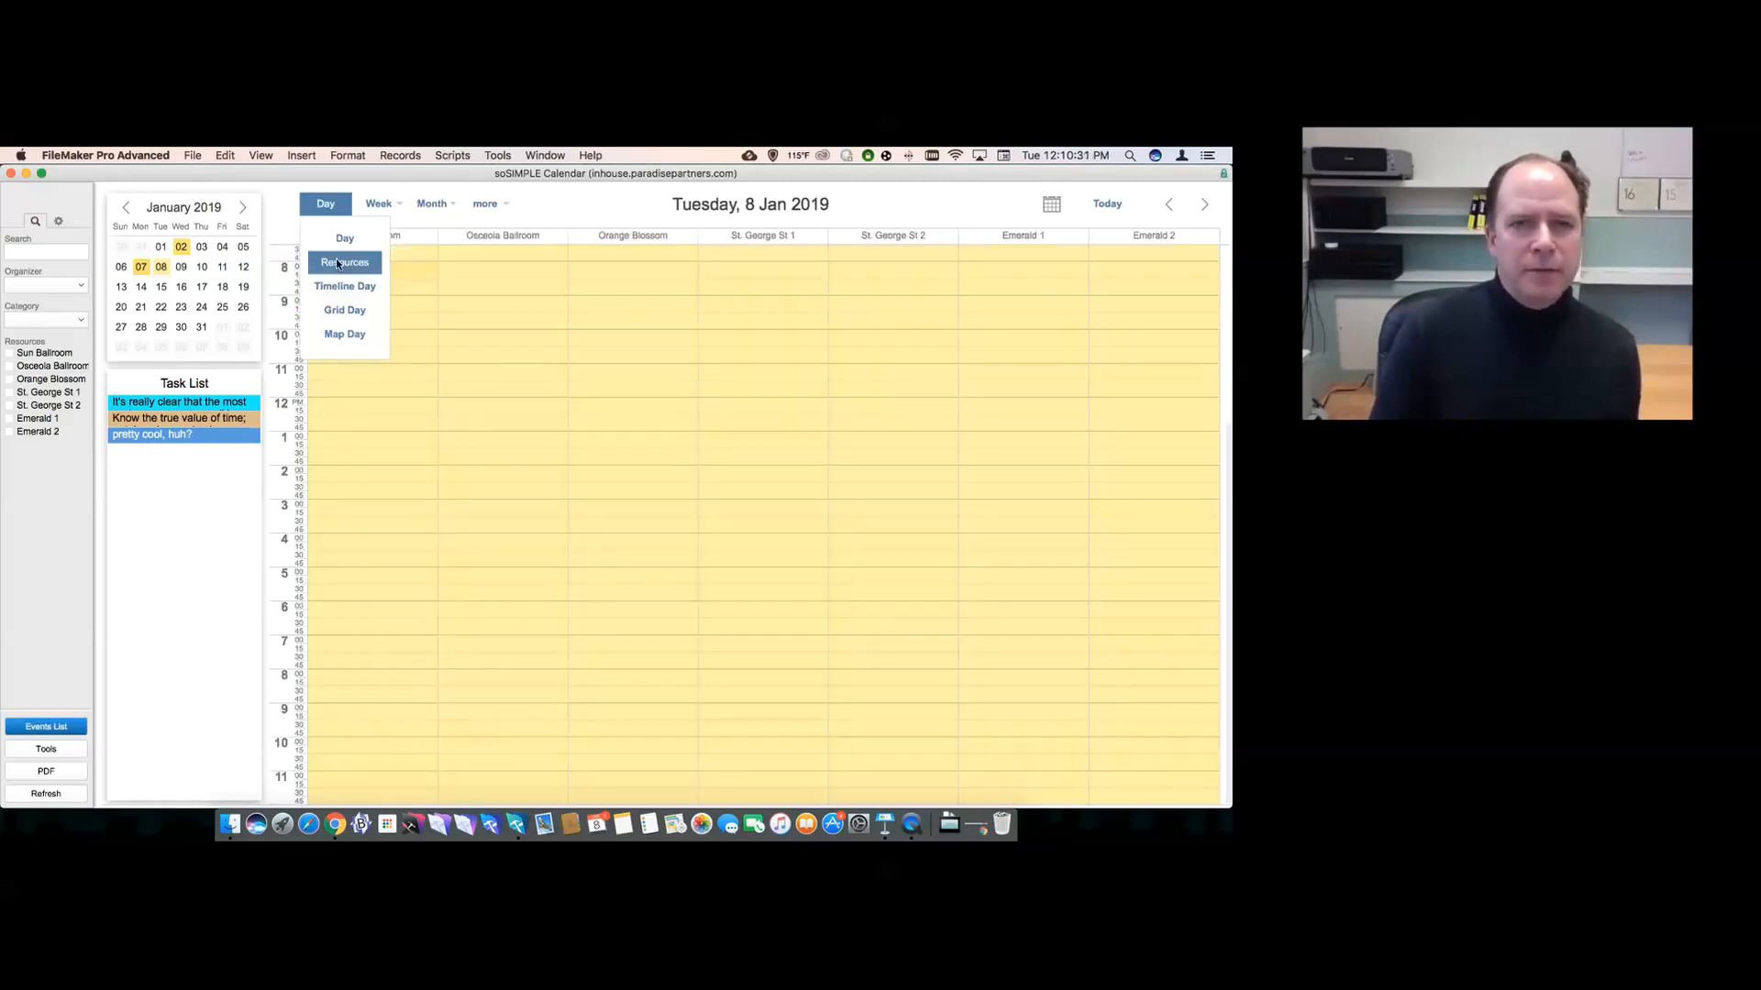
mouse_move(378, 204)
left_click(378, 234)
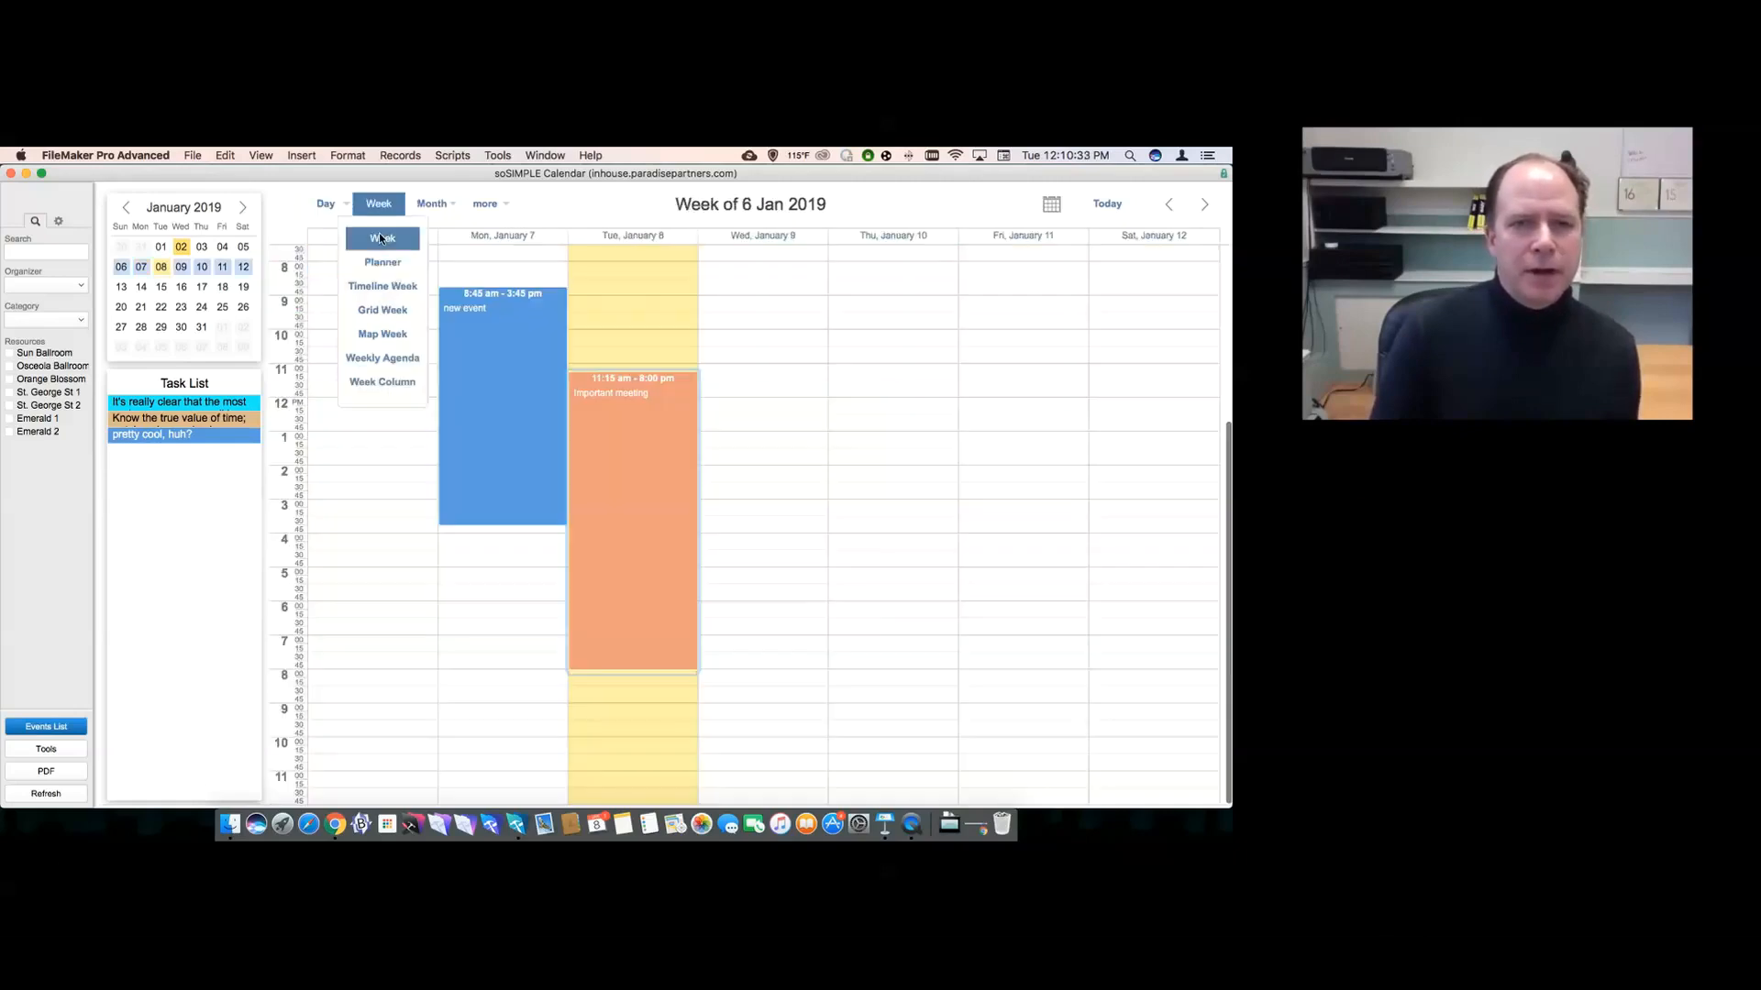
- Go back a week, show Resources day view, and step back to Thursday 27 Dec 2018
left_click(1165, 210)
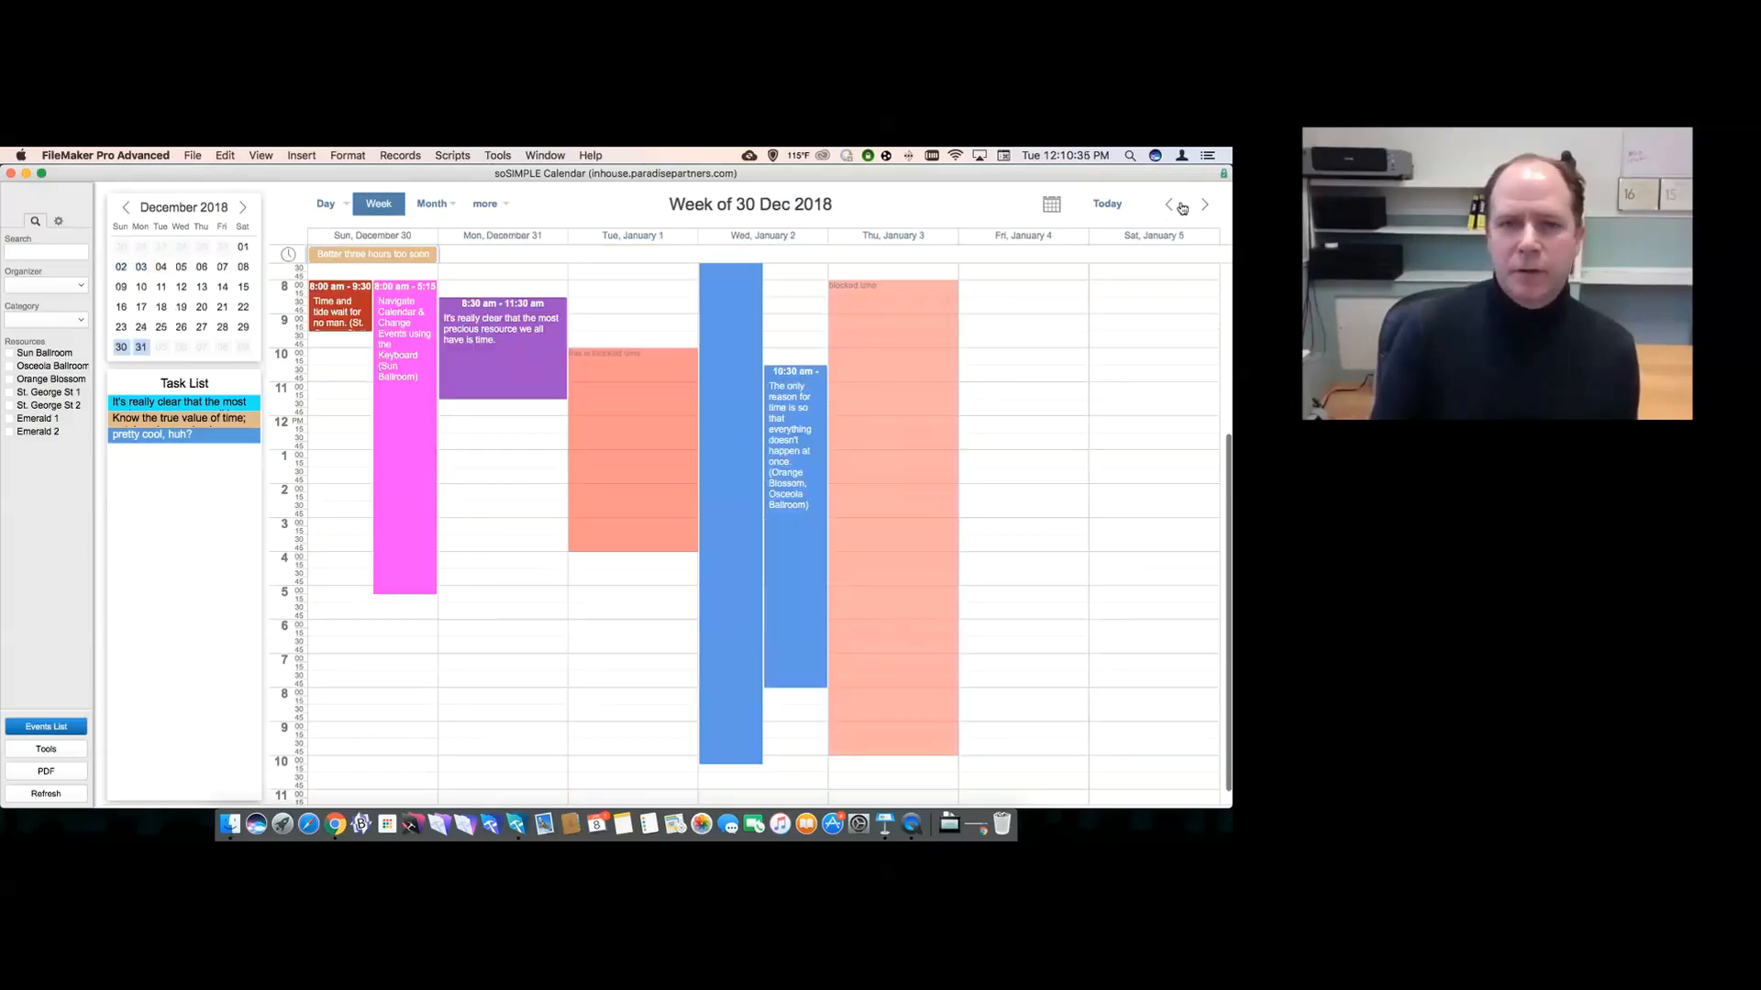
mouse_move(332, 210)
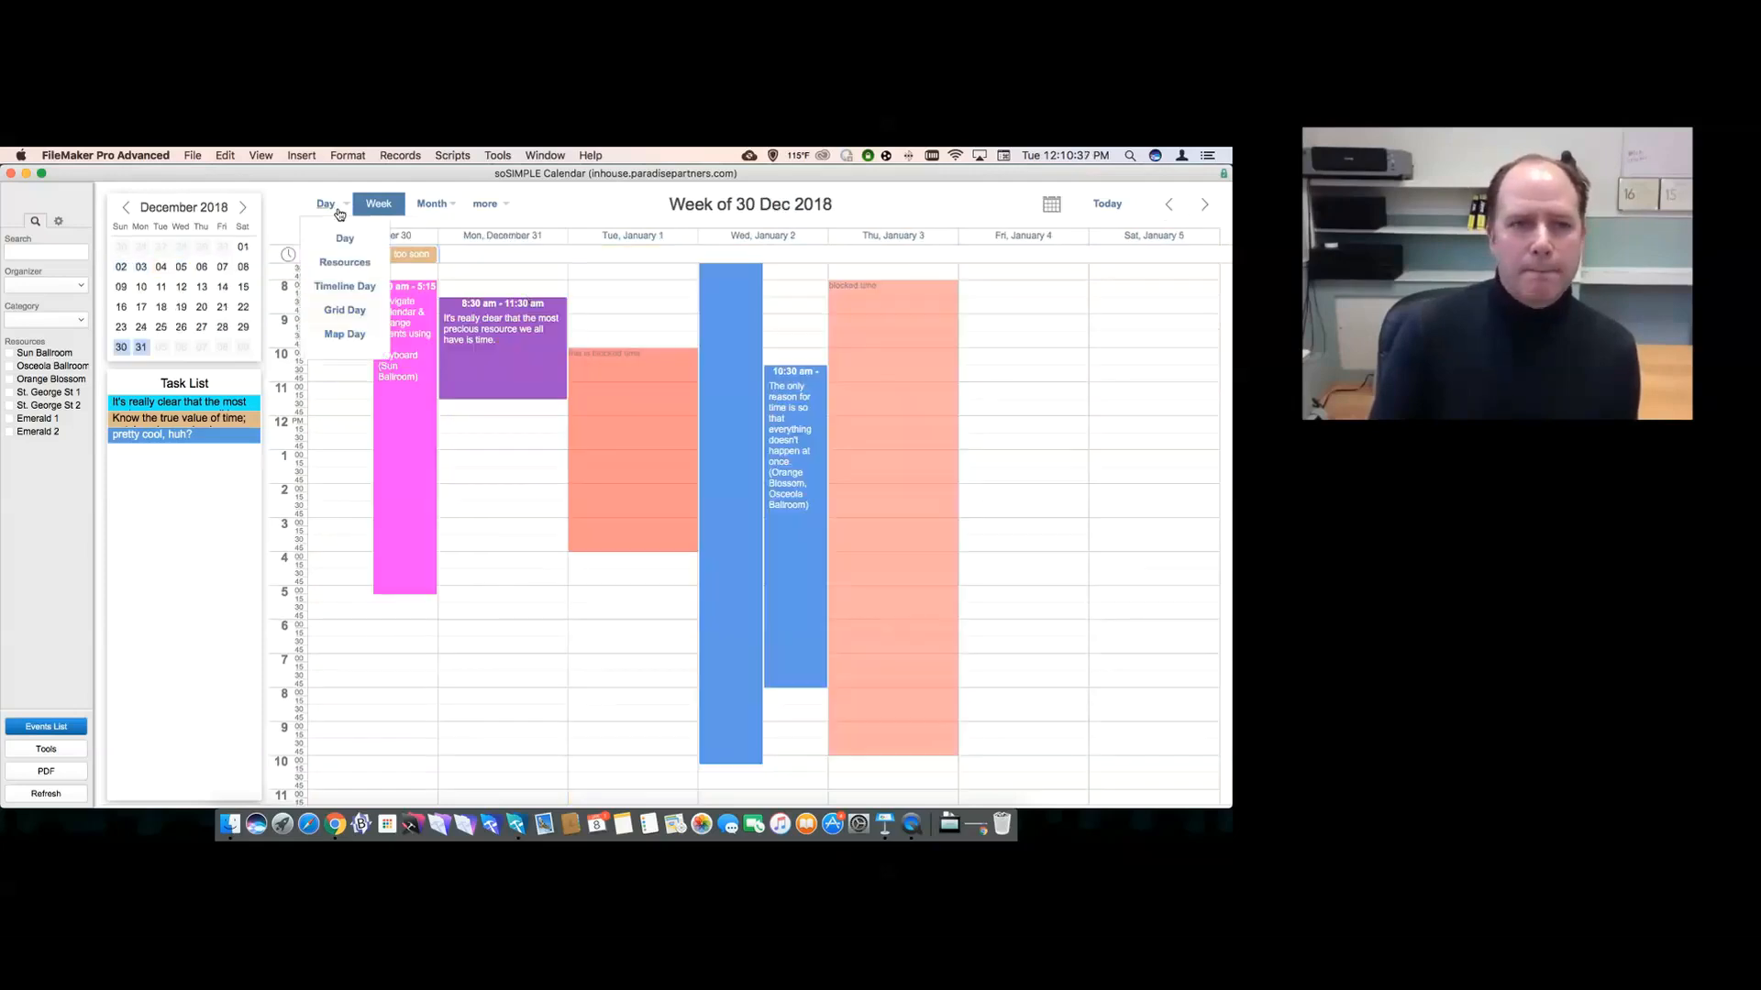
left_click(345, 264)
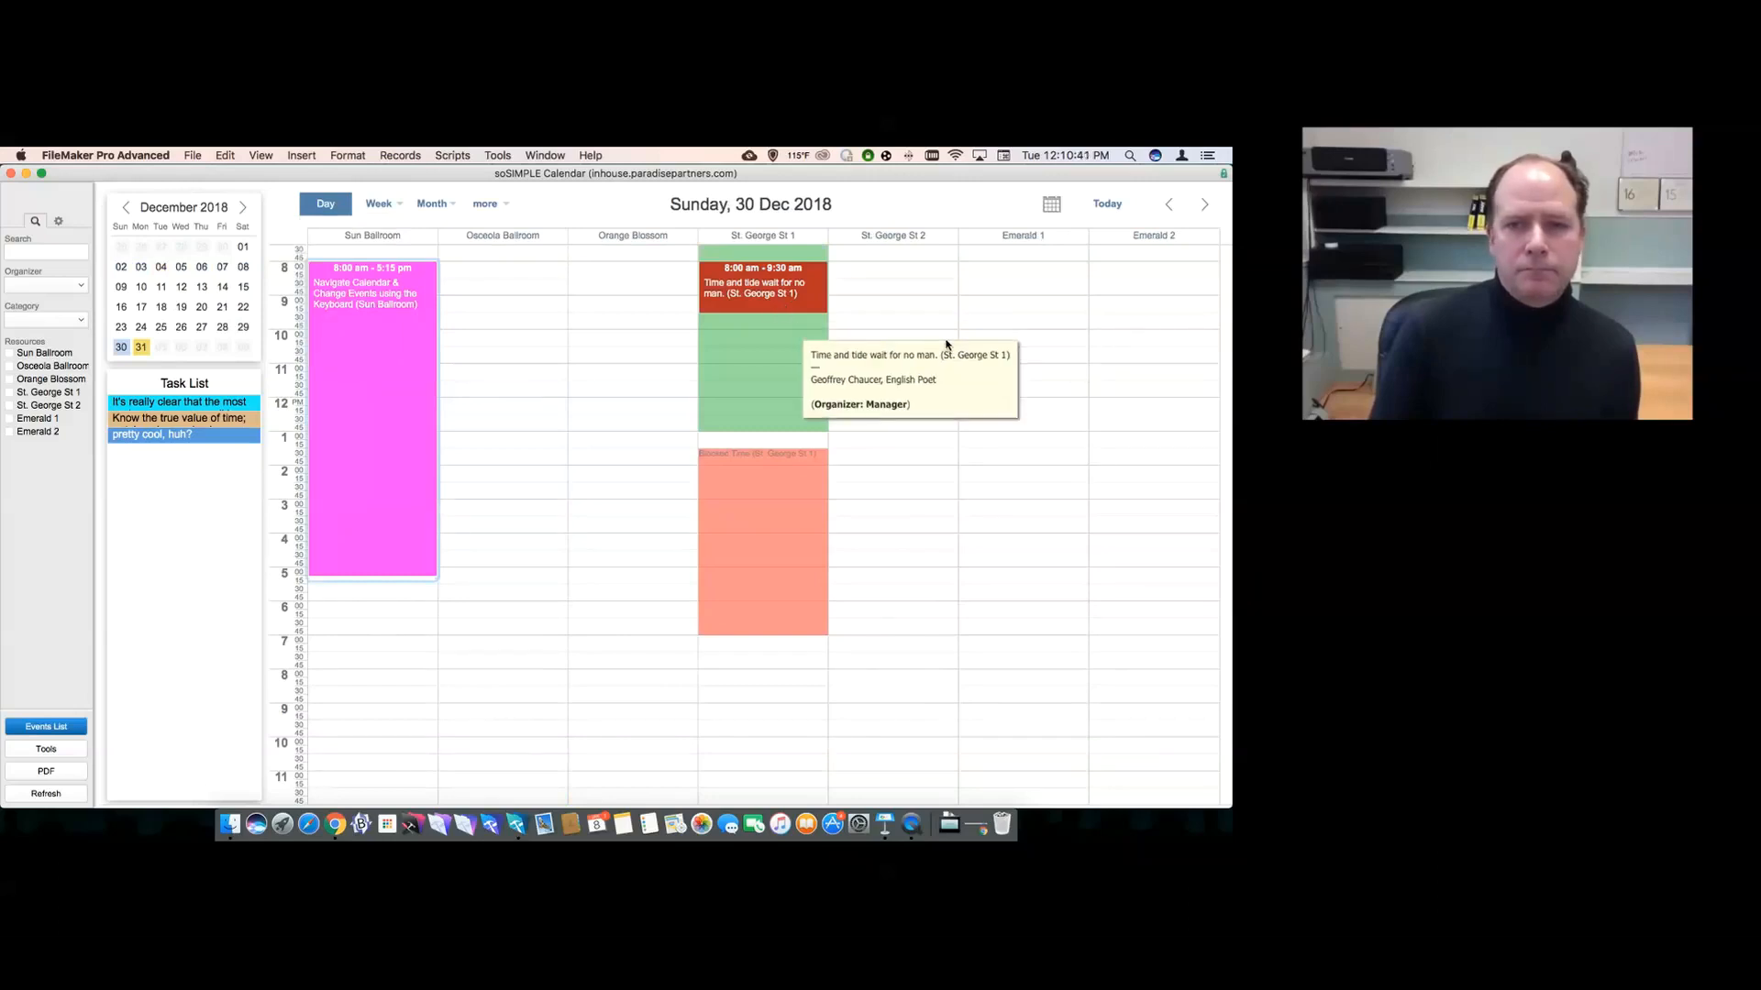
left_click(1166, 209)
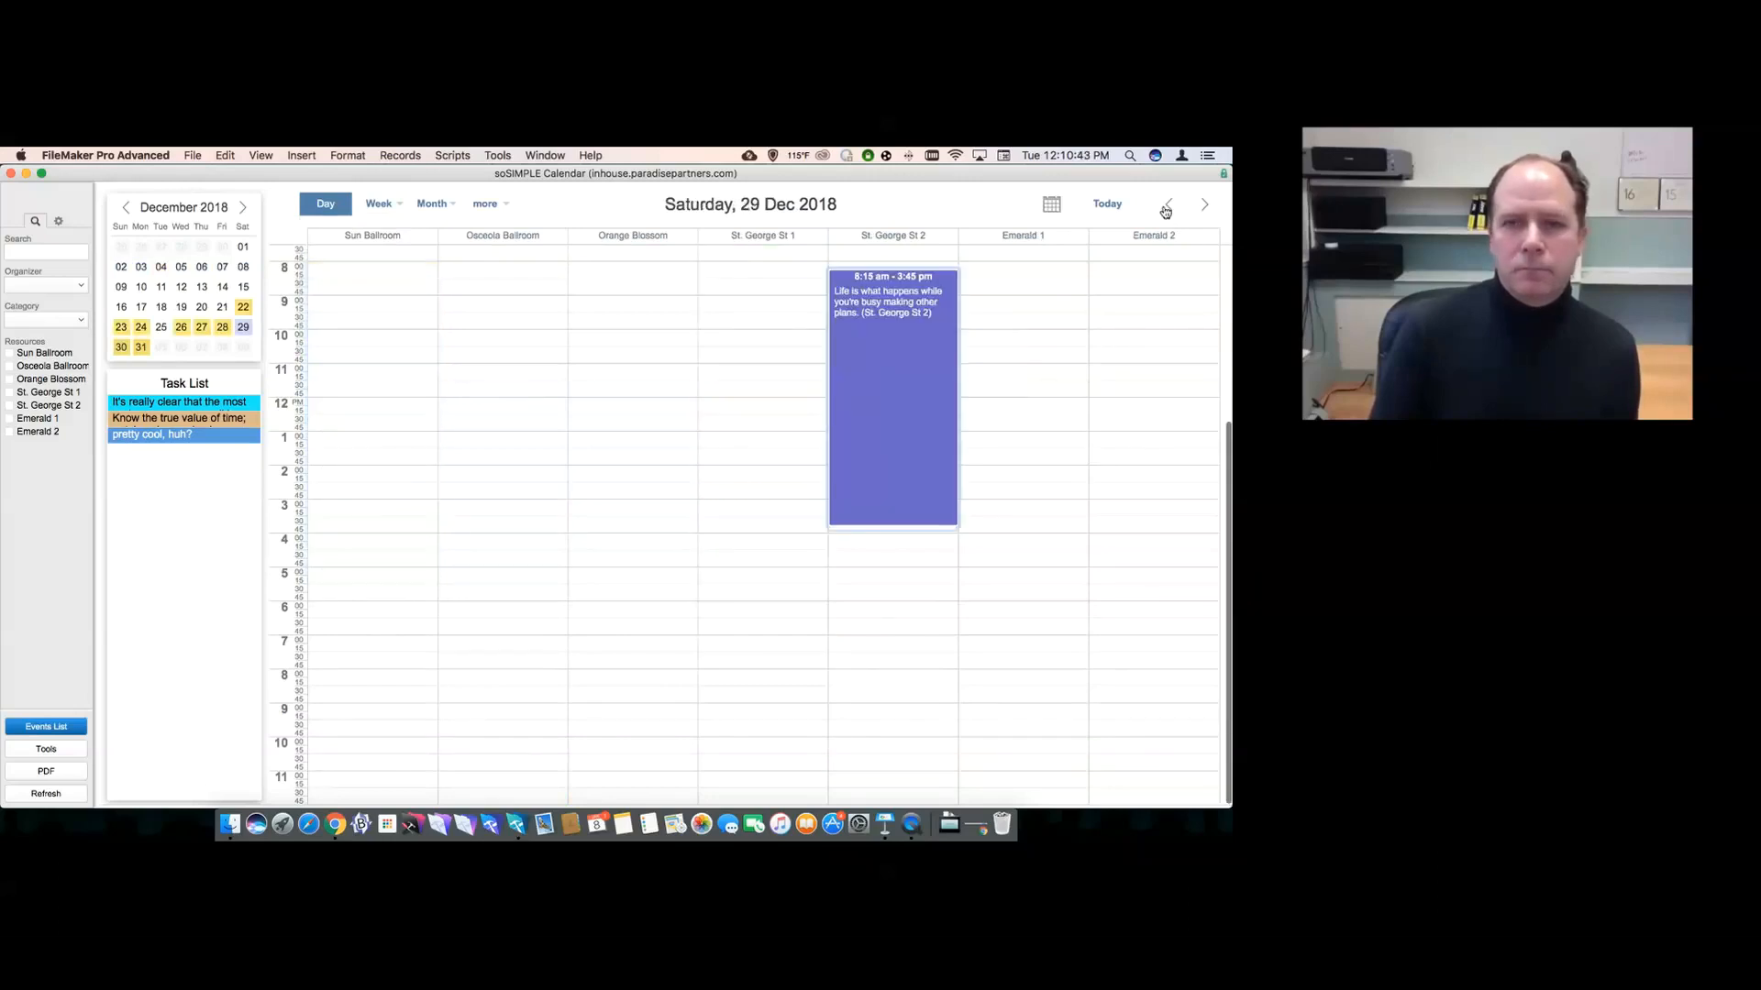
left_click(1167, 209)
left_click(1167, 209)
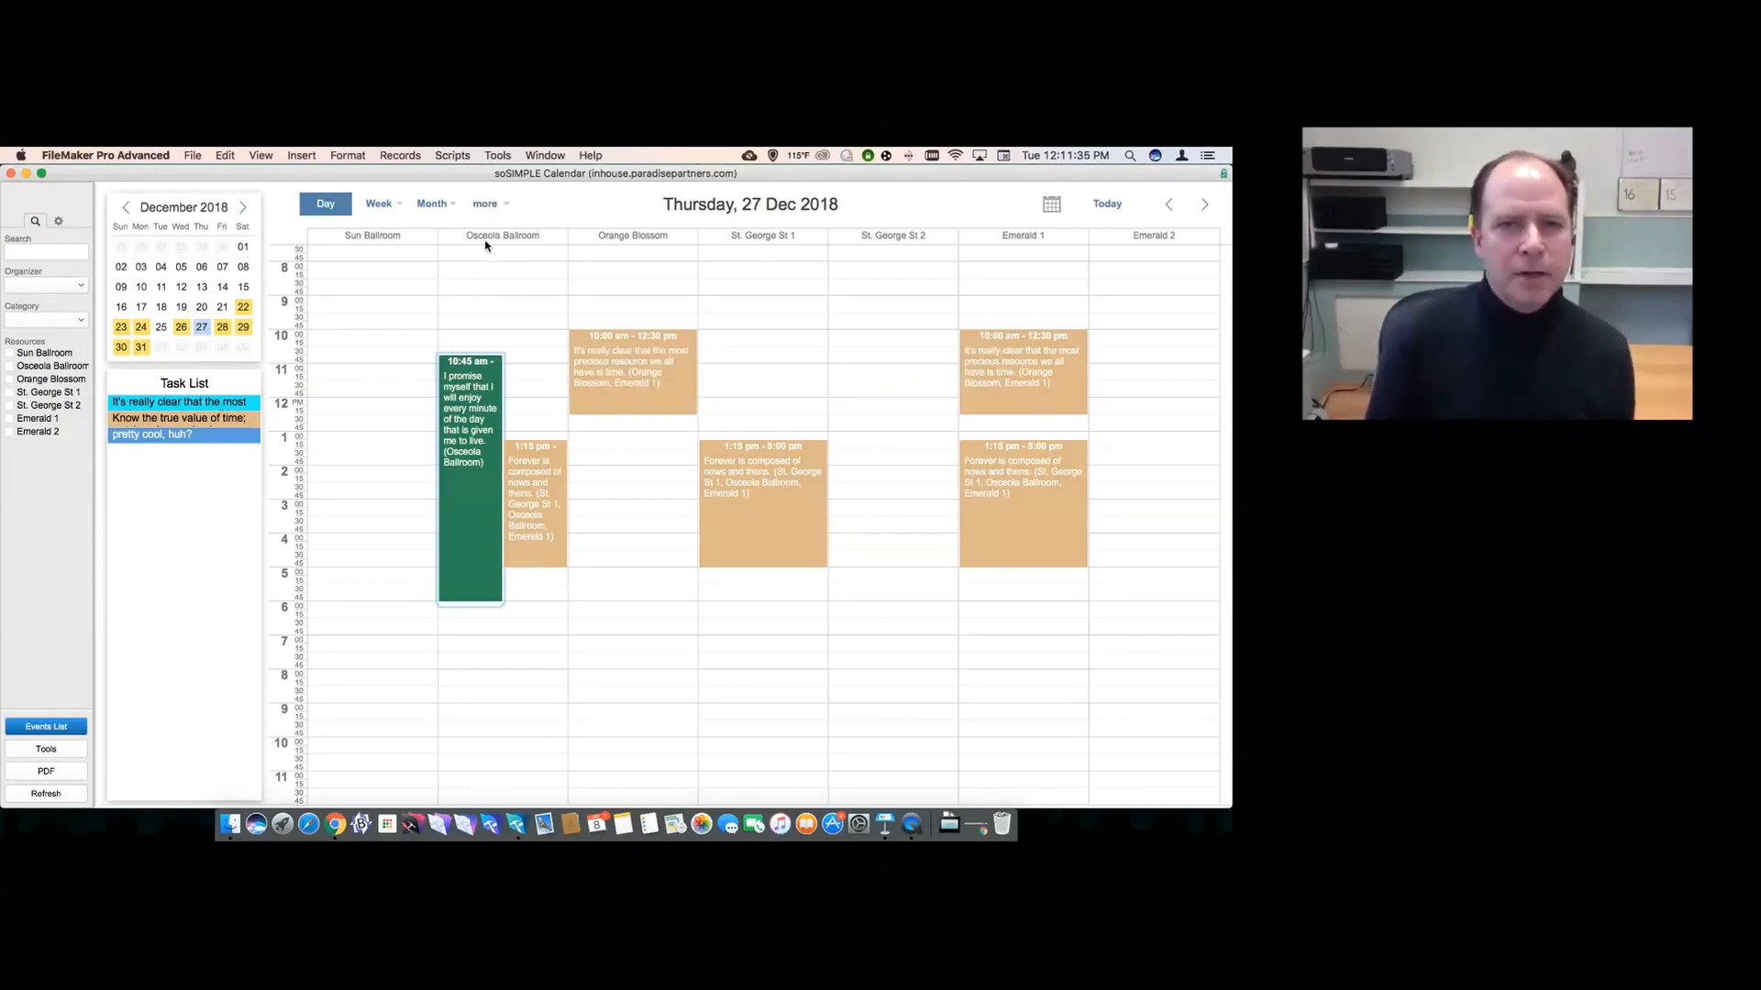
- Move the green event to Sun Ballroom at 11:00 am
mouse_move(526, 511)
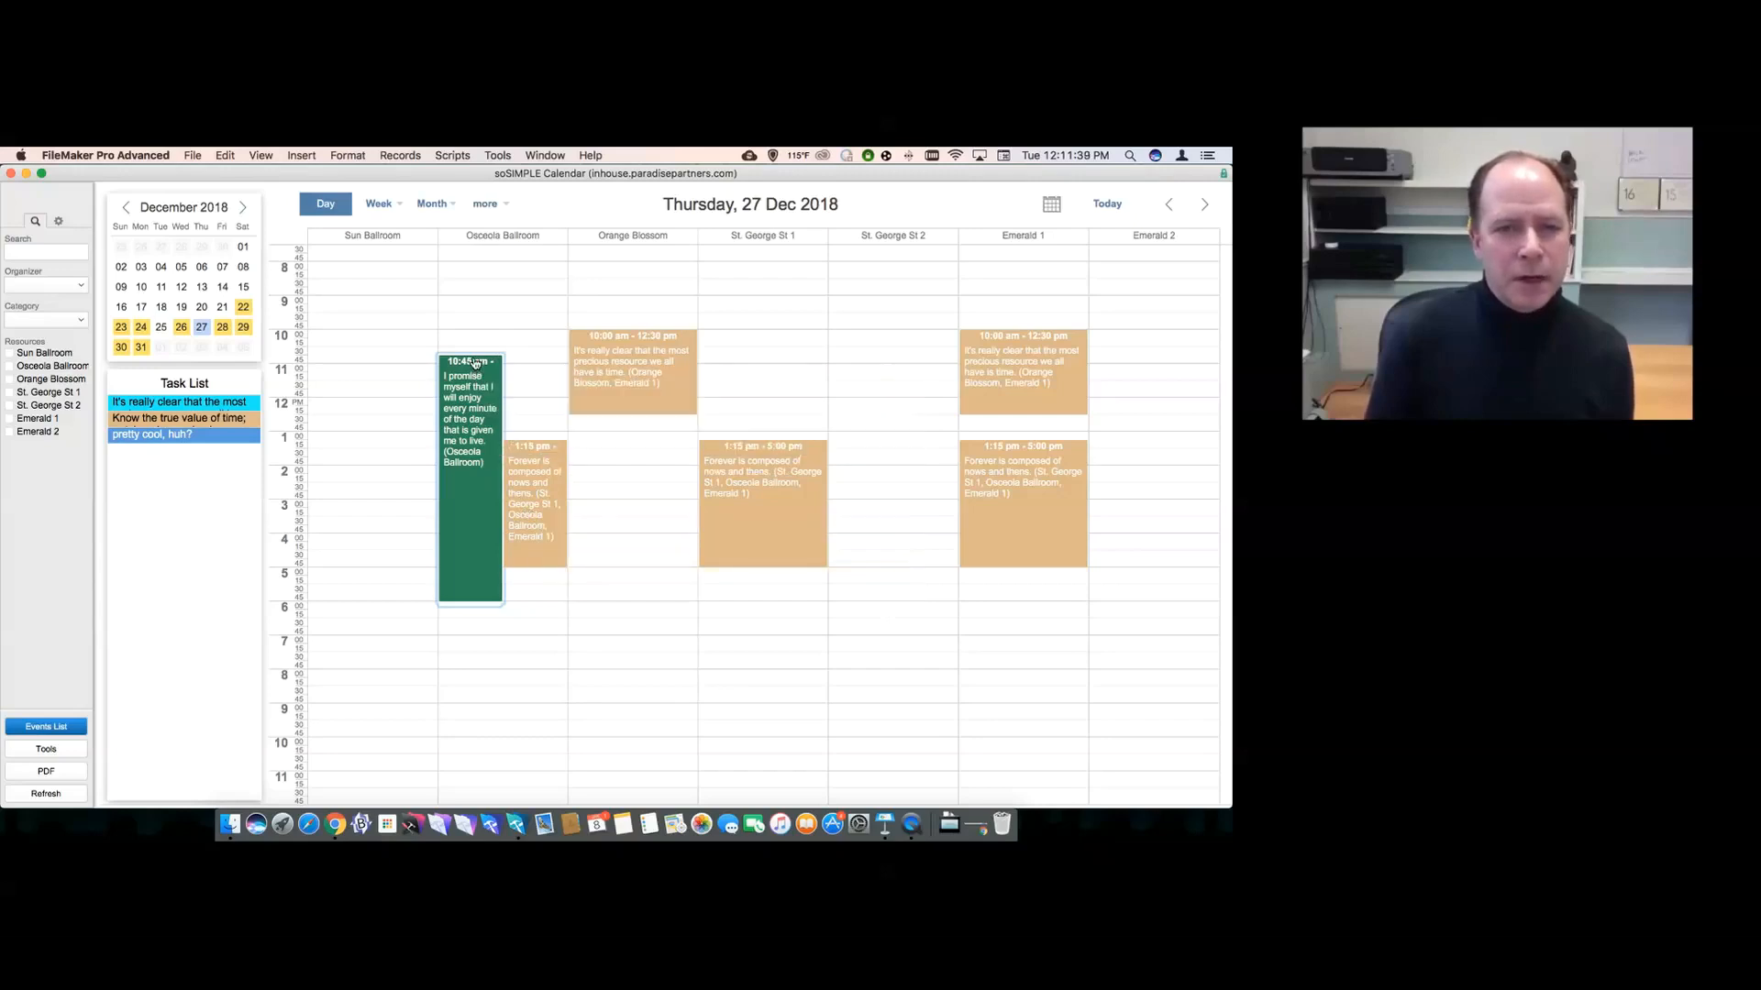
left_click_drag(473, 367, 412, 374)
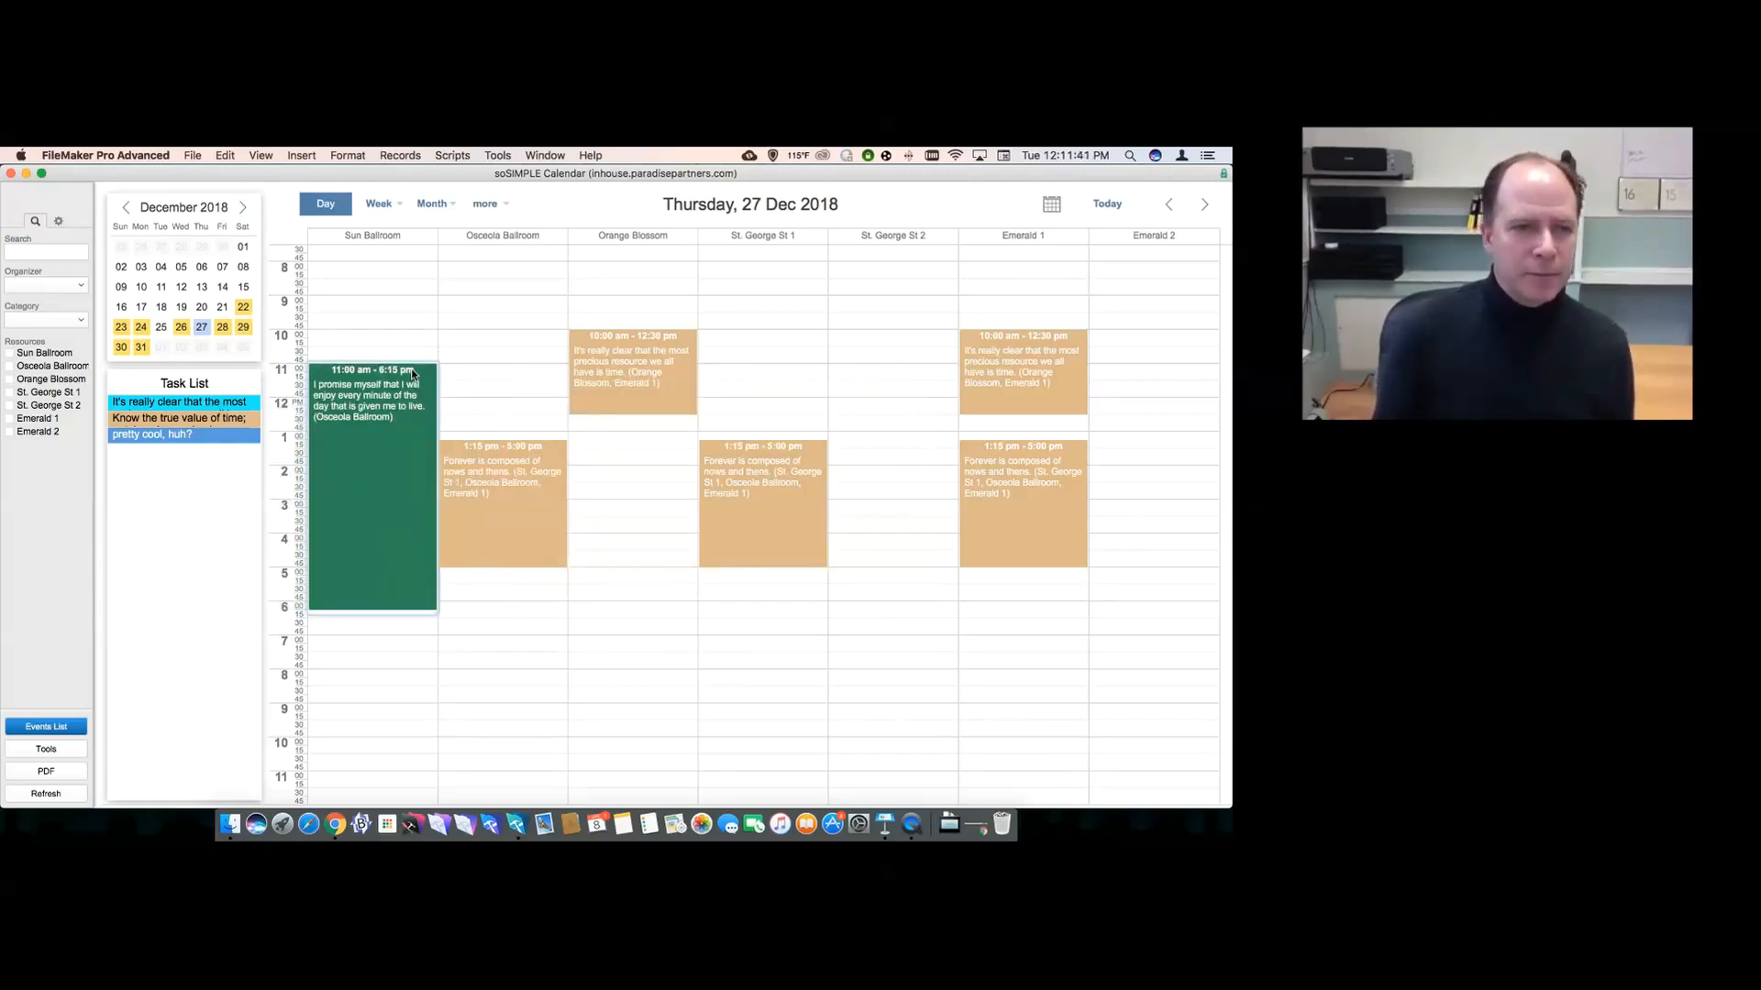
mouse_move(413, 374)
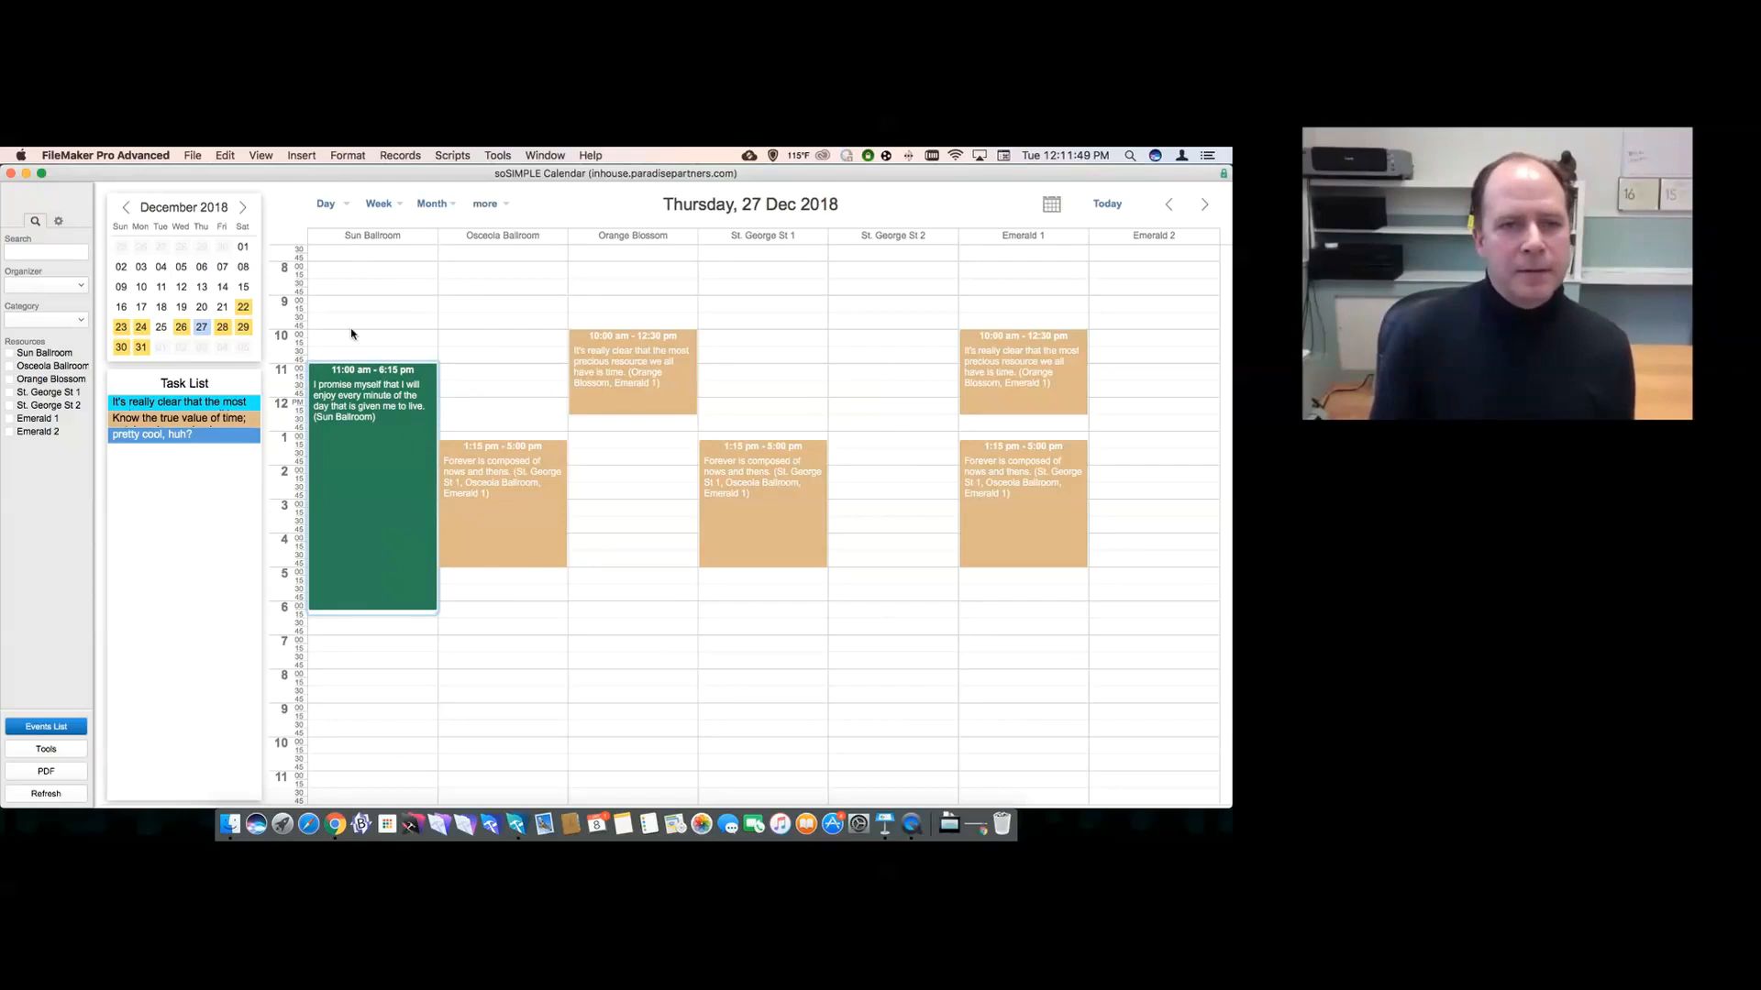
- Show the week as a Planner grid and include St. George St 2
left_click(381, 209)
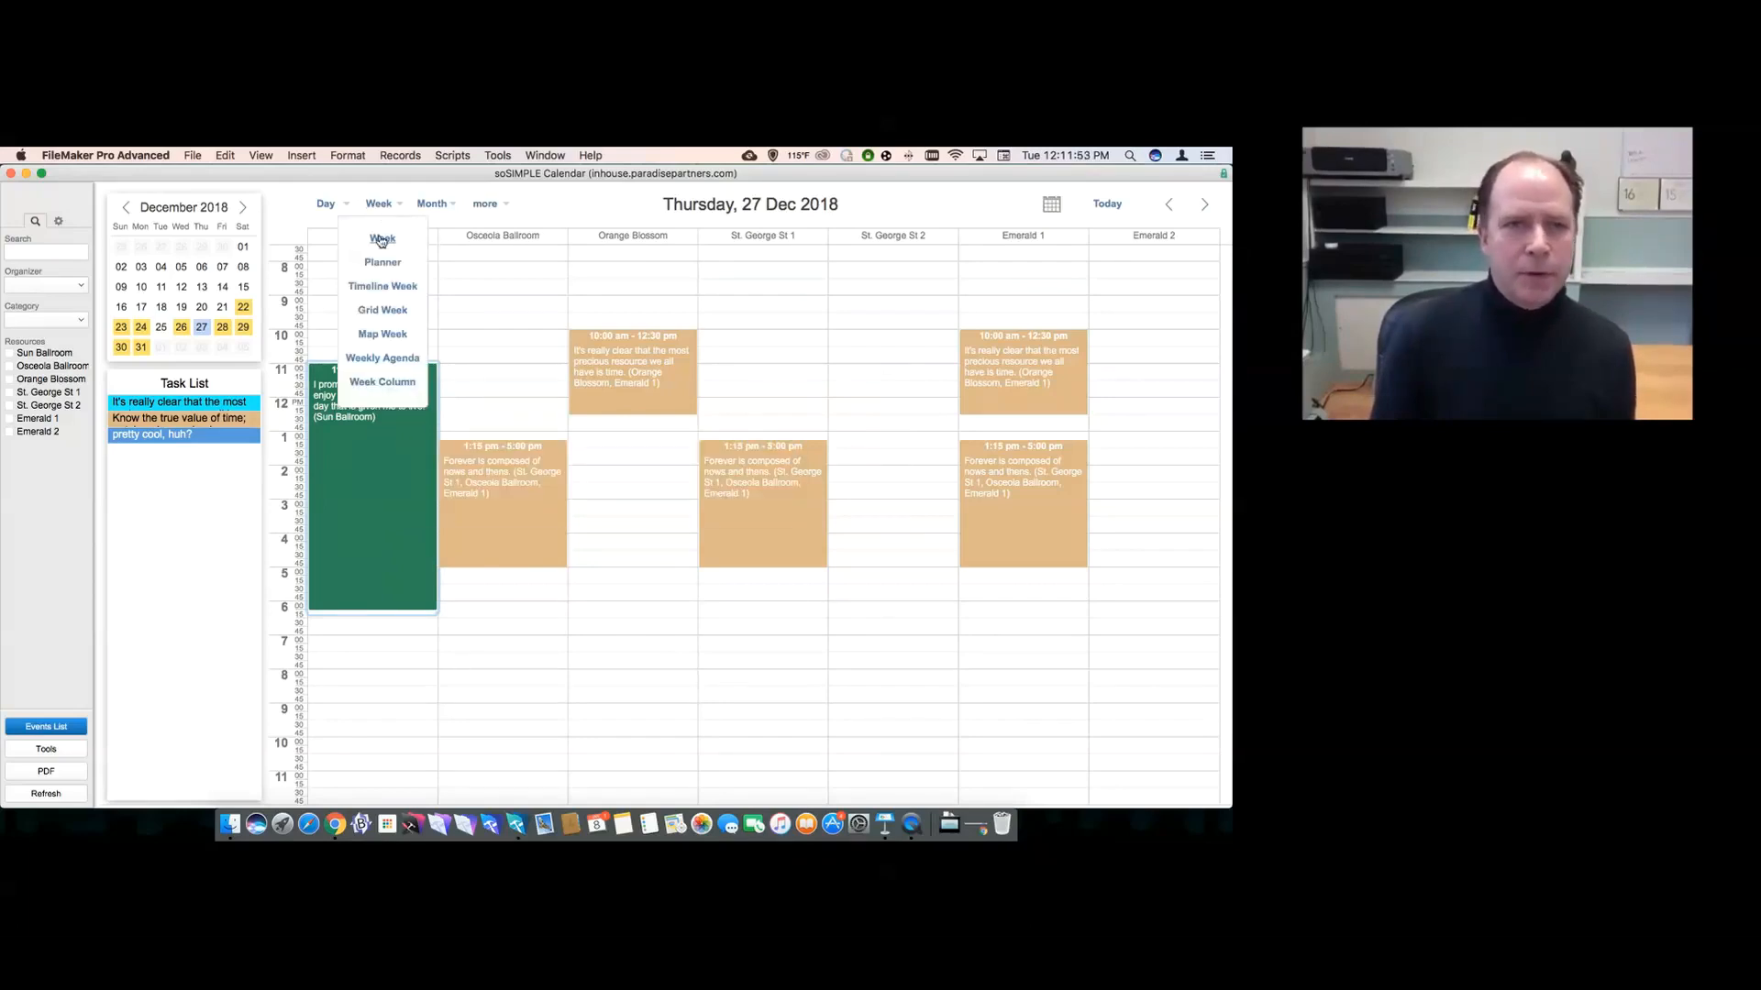
left_click(381, 263)
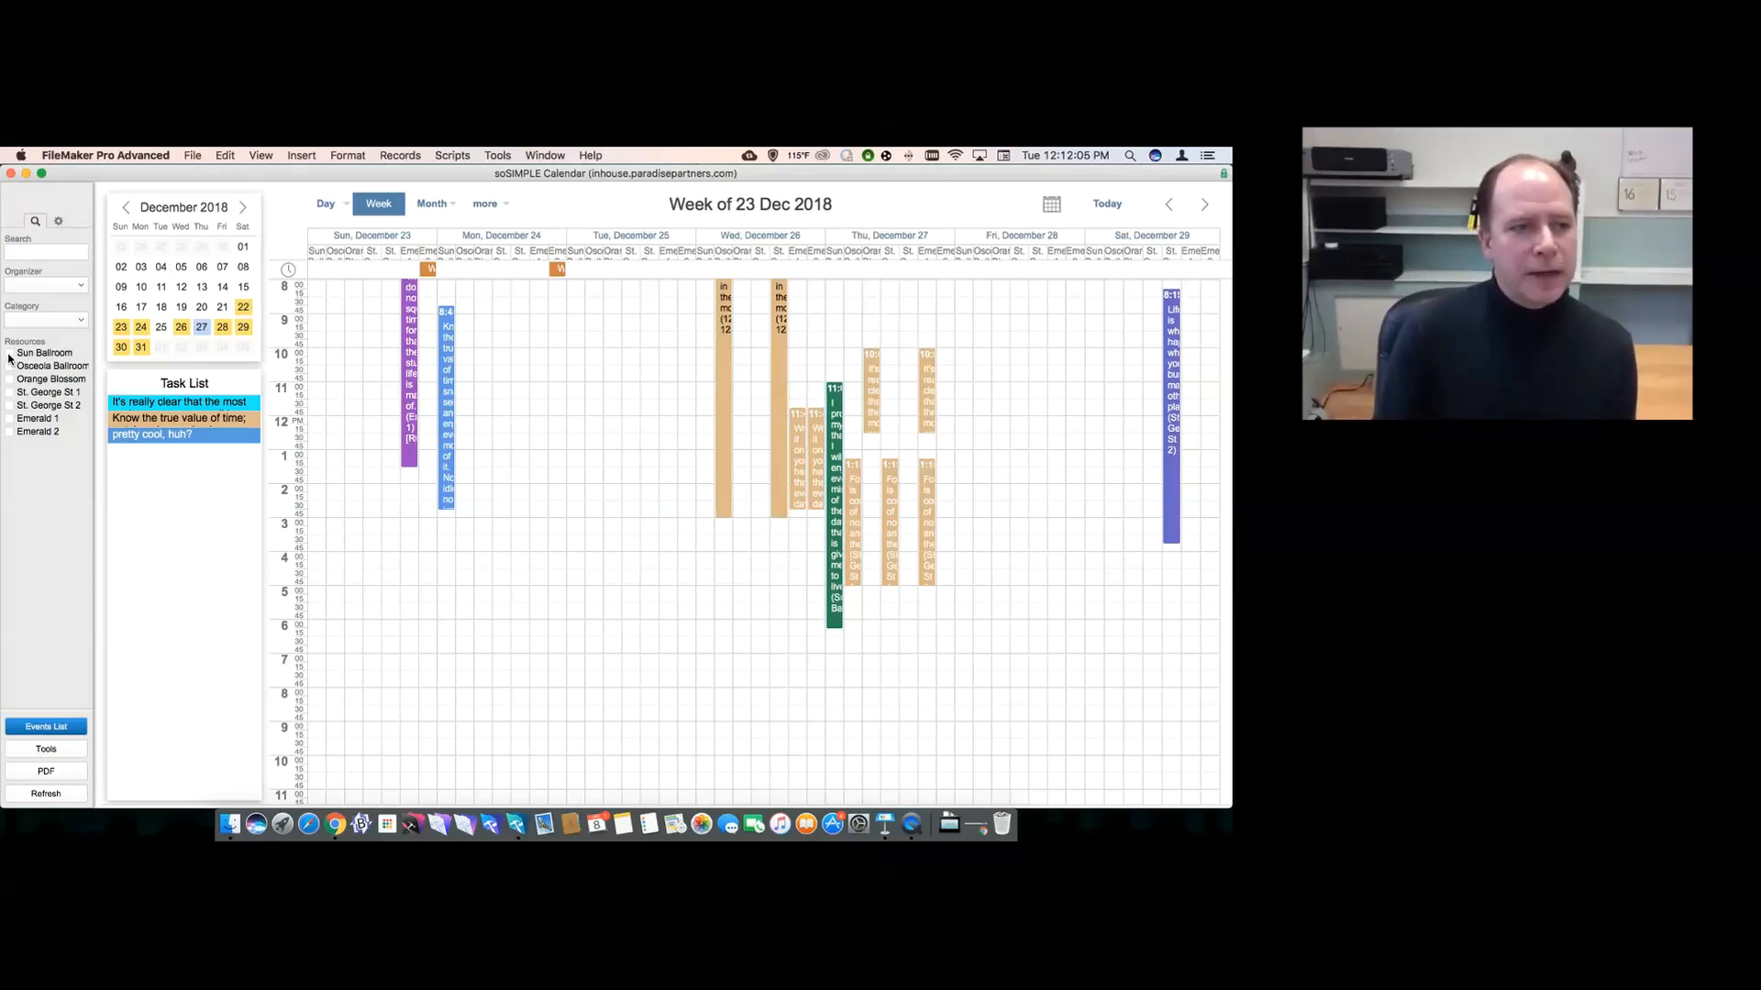
left_click(10, 406)
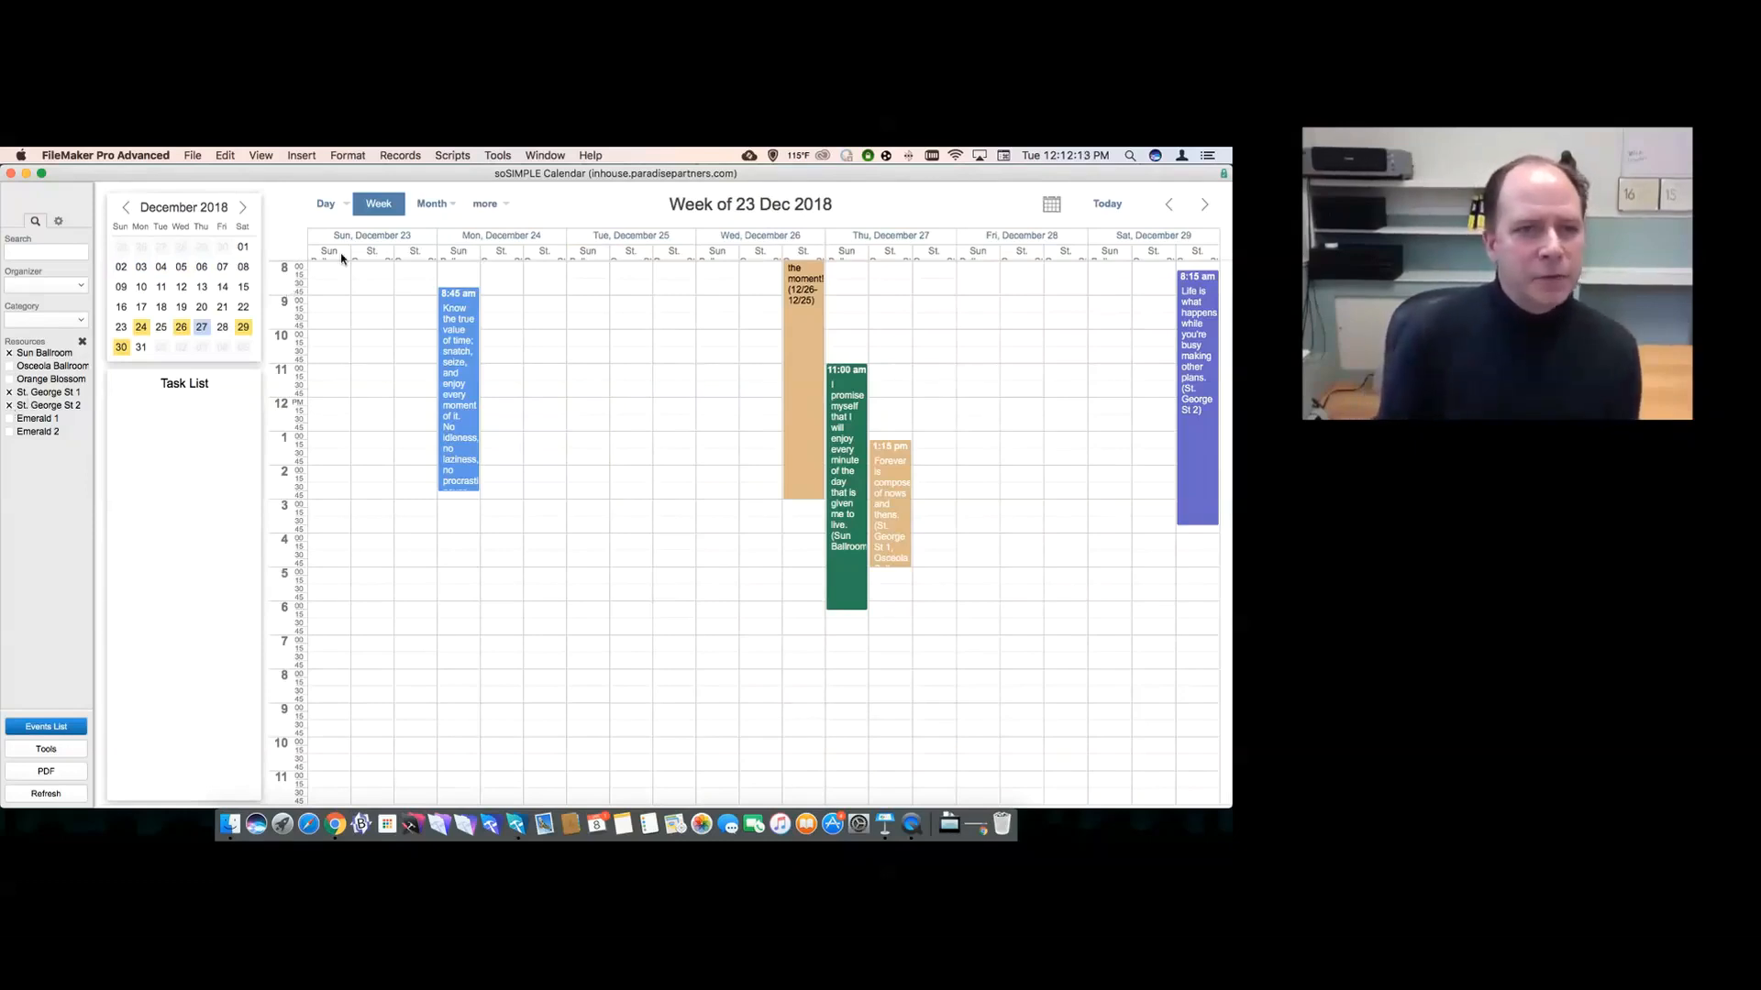
- Turn on Hide Weekends and Hide Navigation in display settings, then enter Layout mode with Cmd+L
left_click(58, 222)
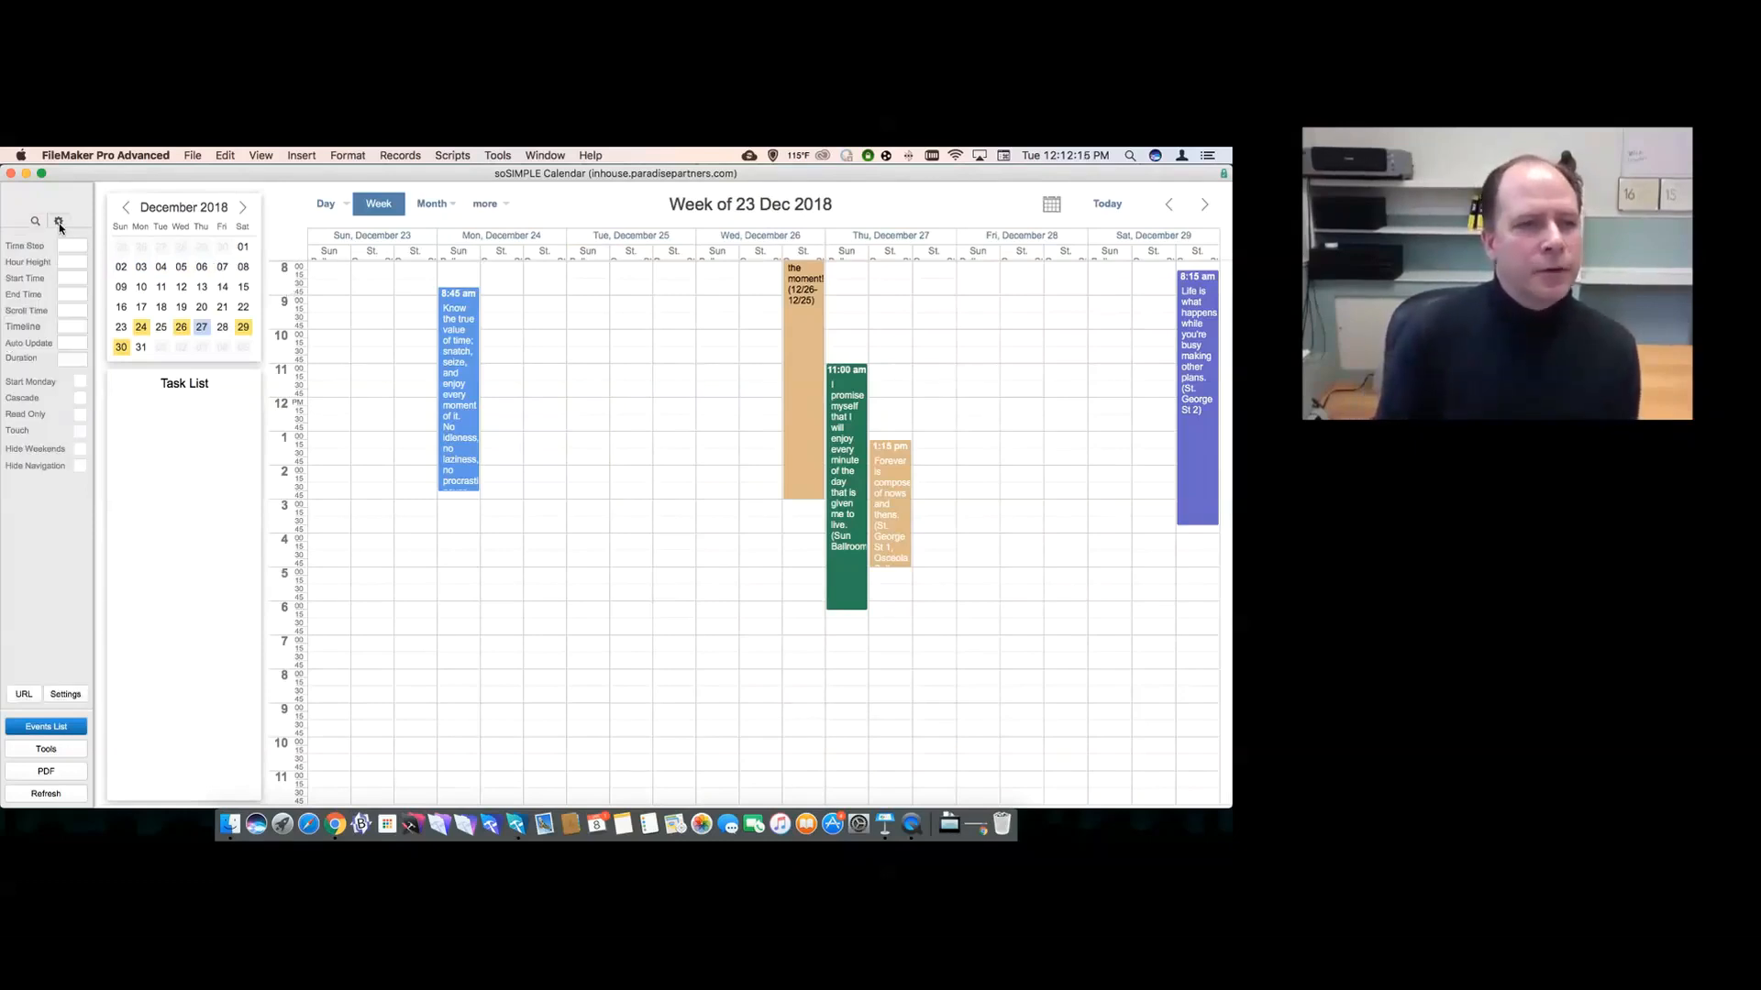
left_click(80, 453)
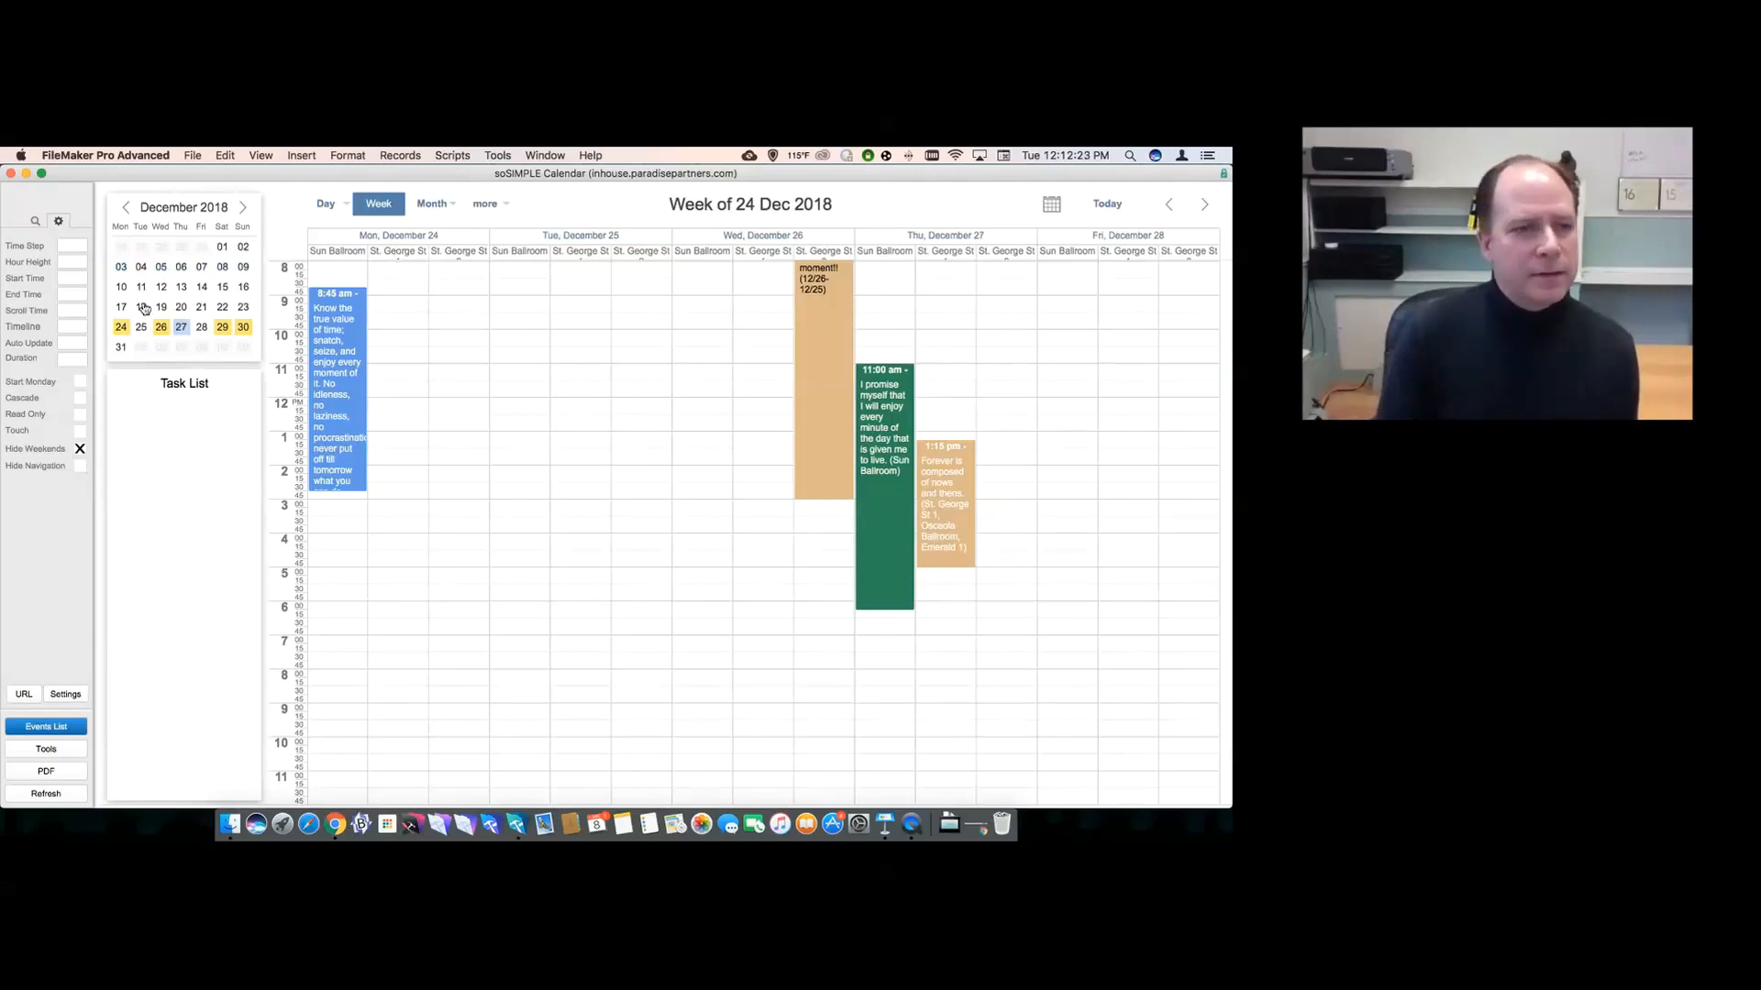
left_click(79, 471)
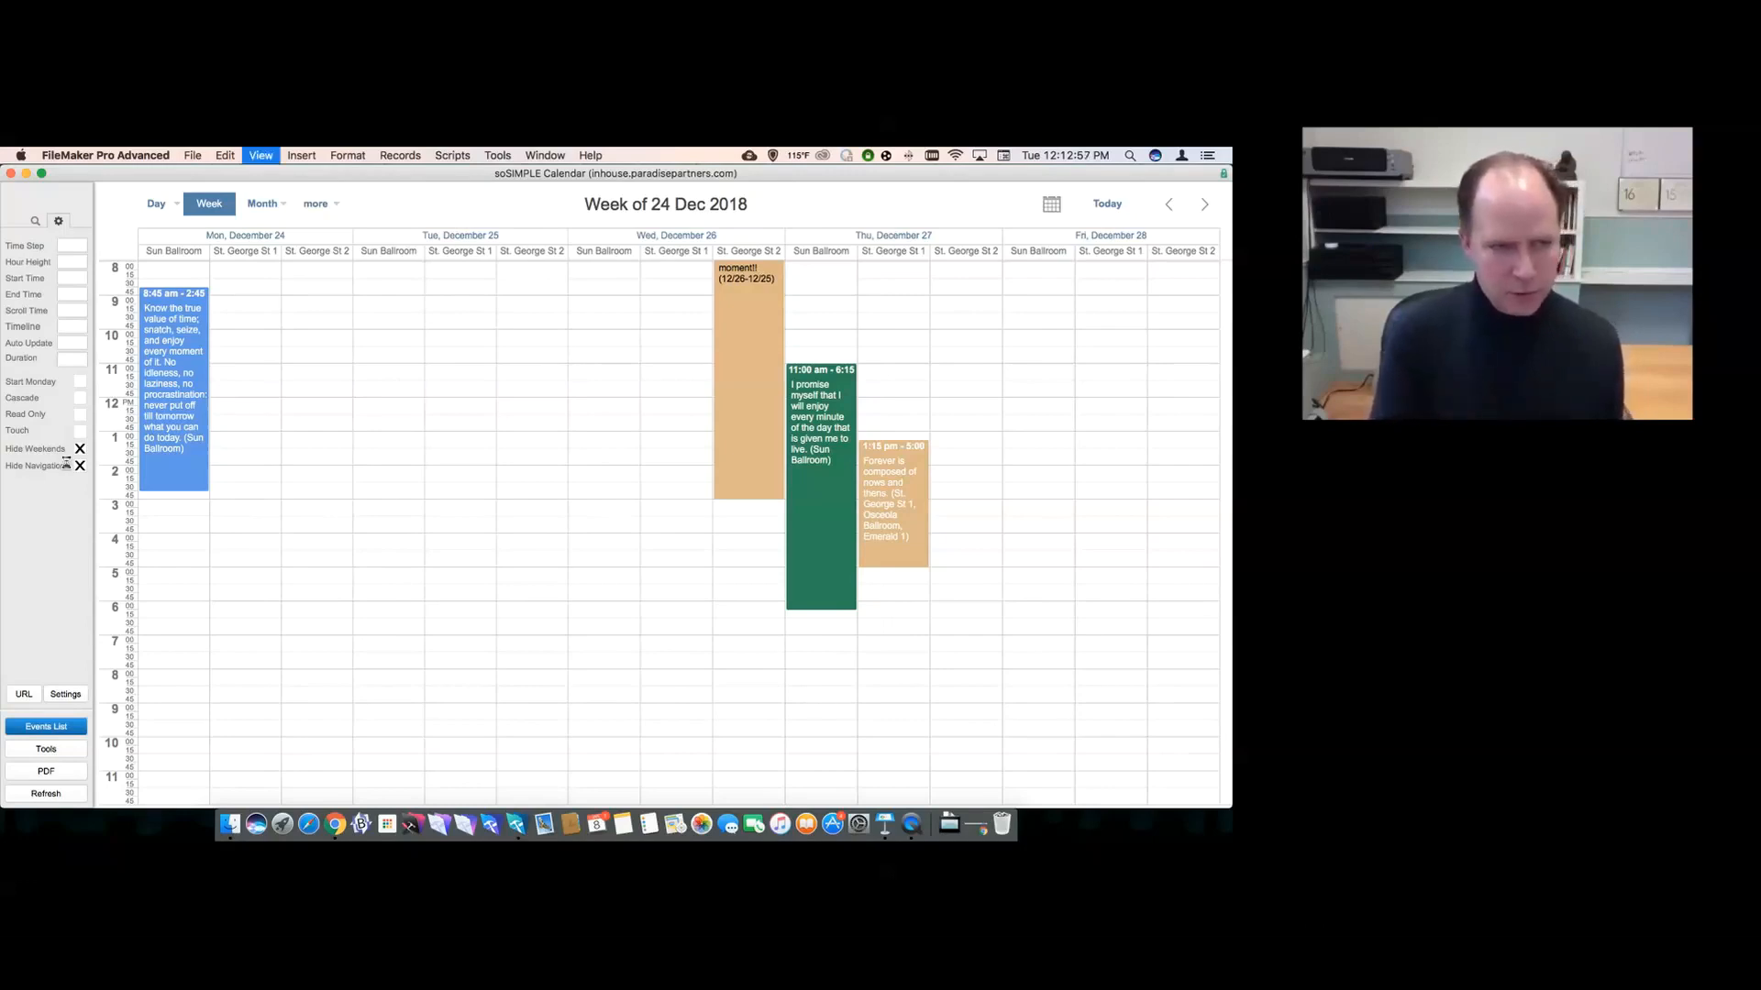
key("super+l")
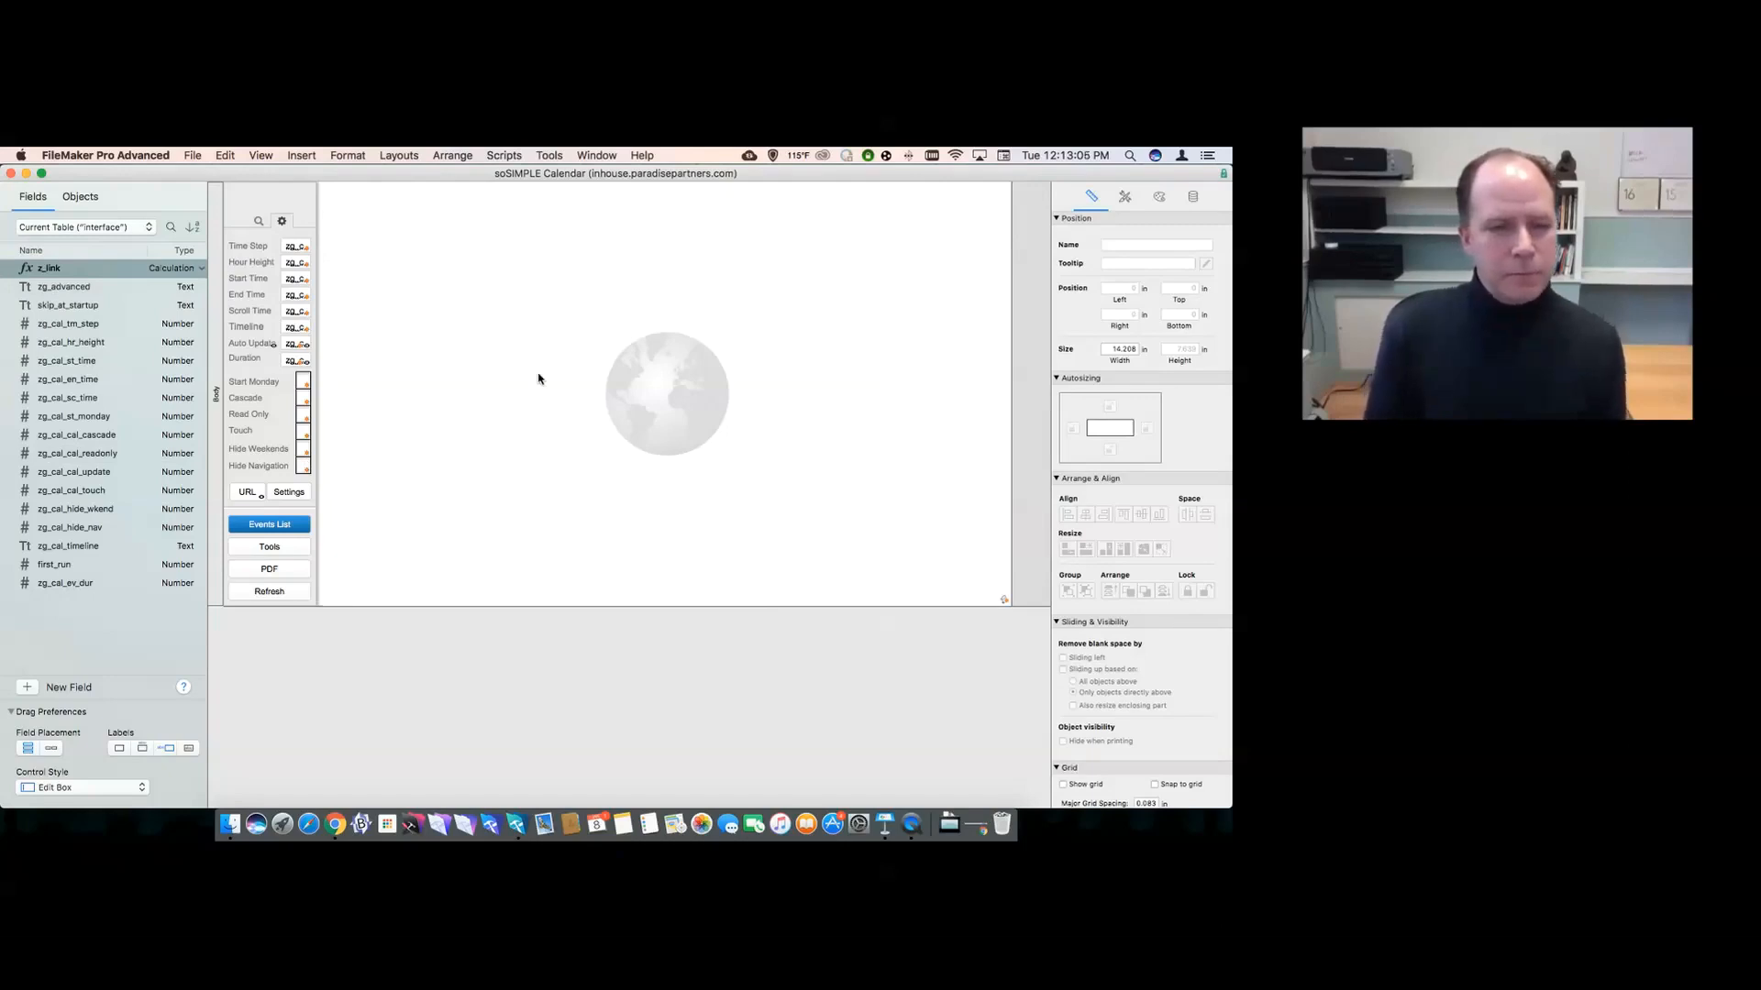
- Return to Browse mode, refresh the weekday-only calendar for 24 Dec 2018, and show display settings
key("super+b")
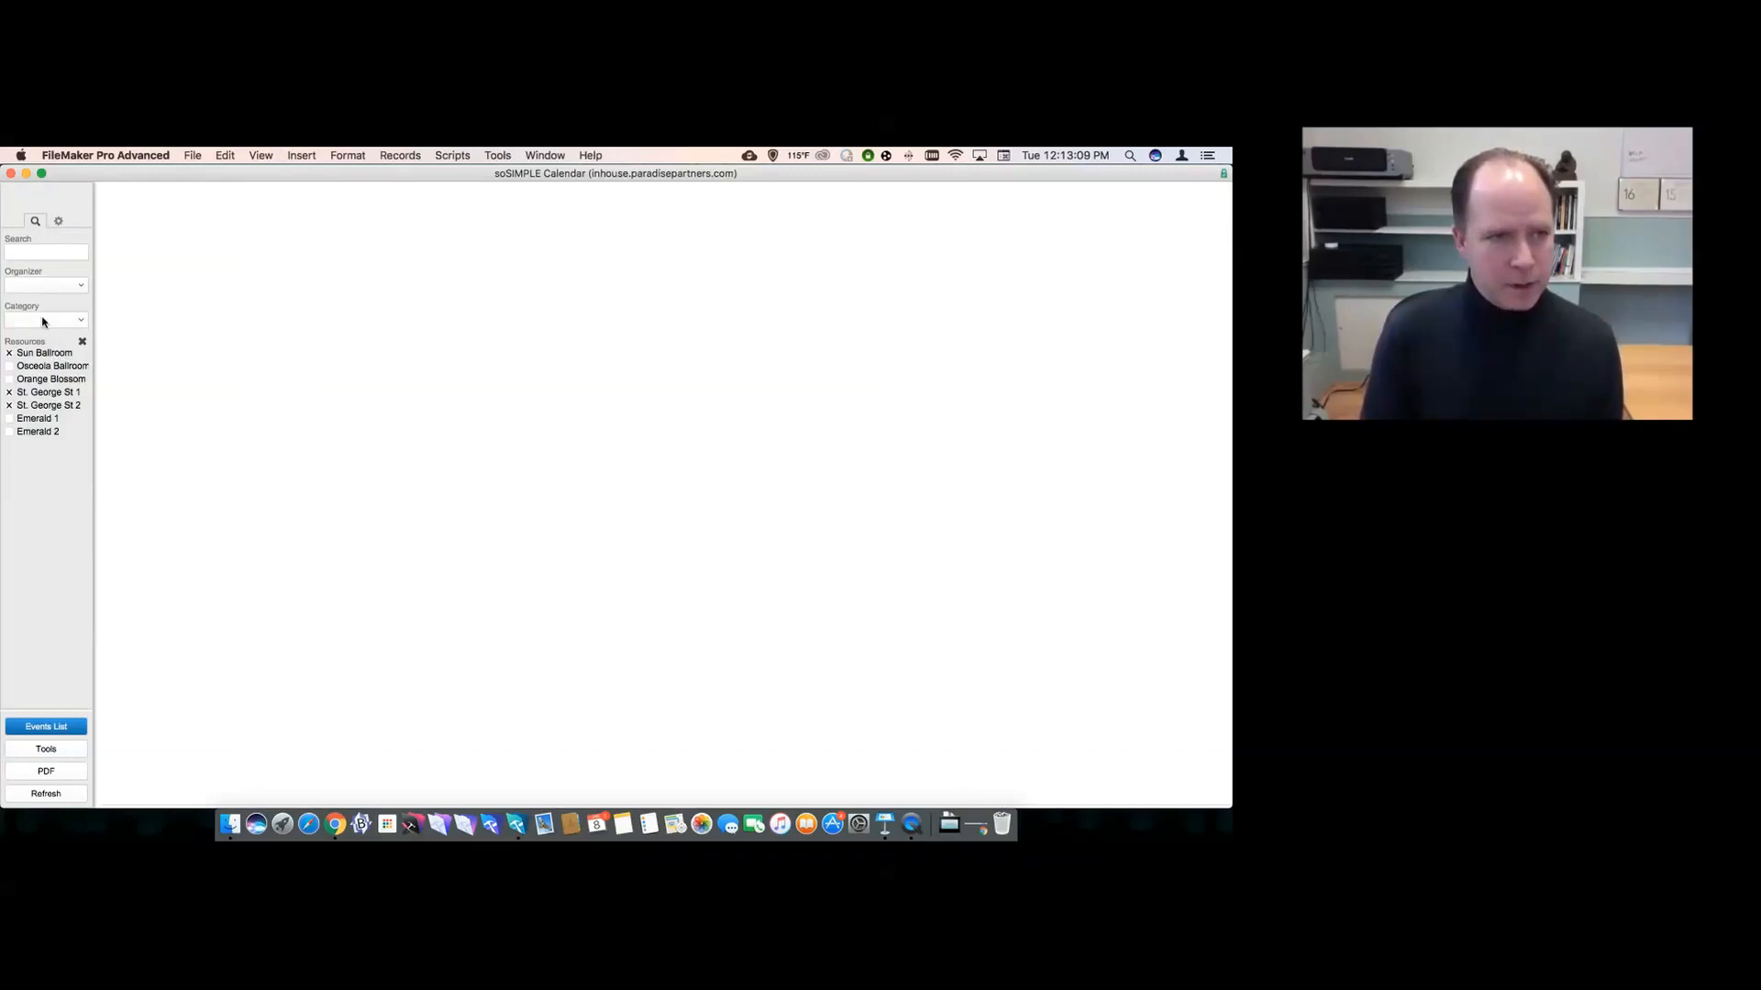
left_click(46, 794)
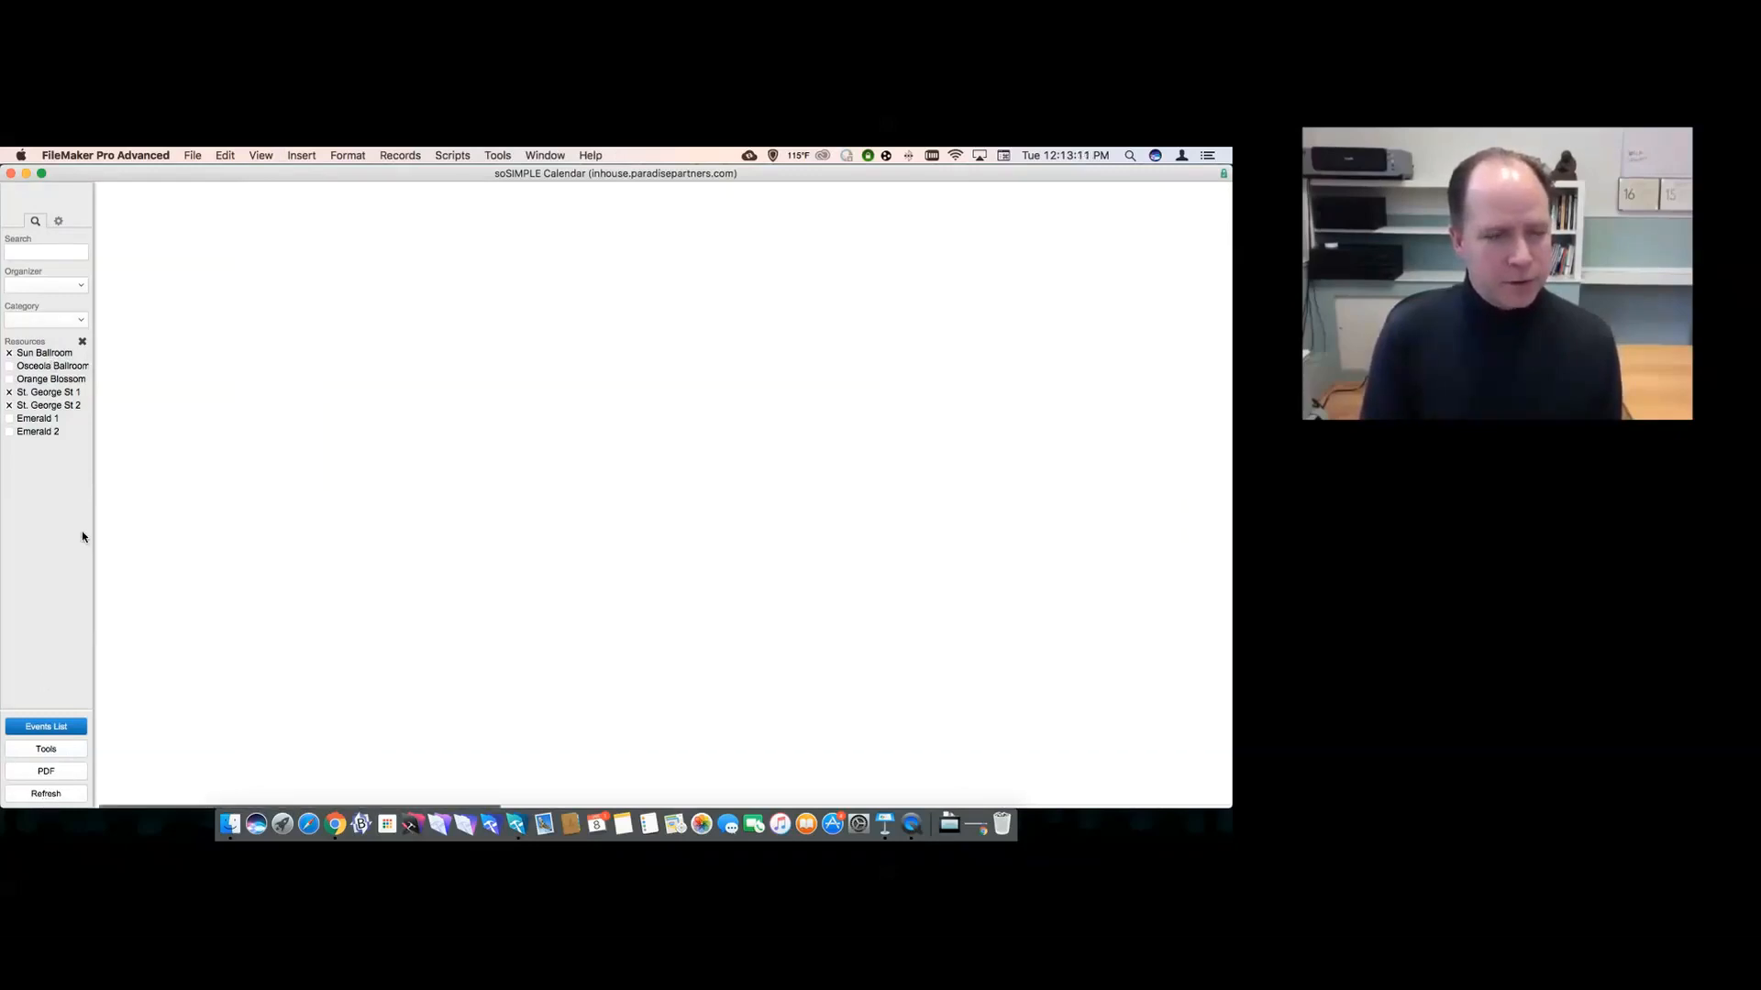
left_click(58, 222)
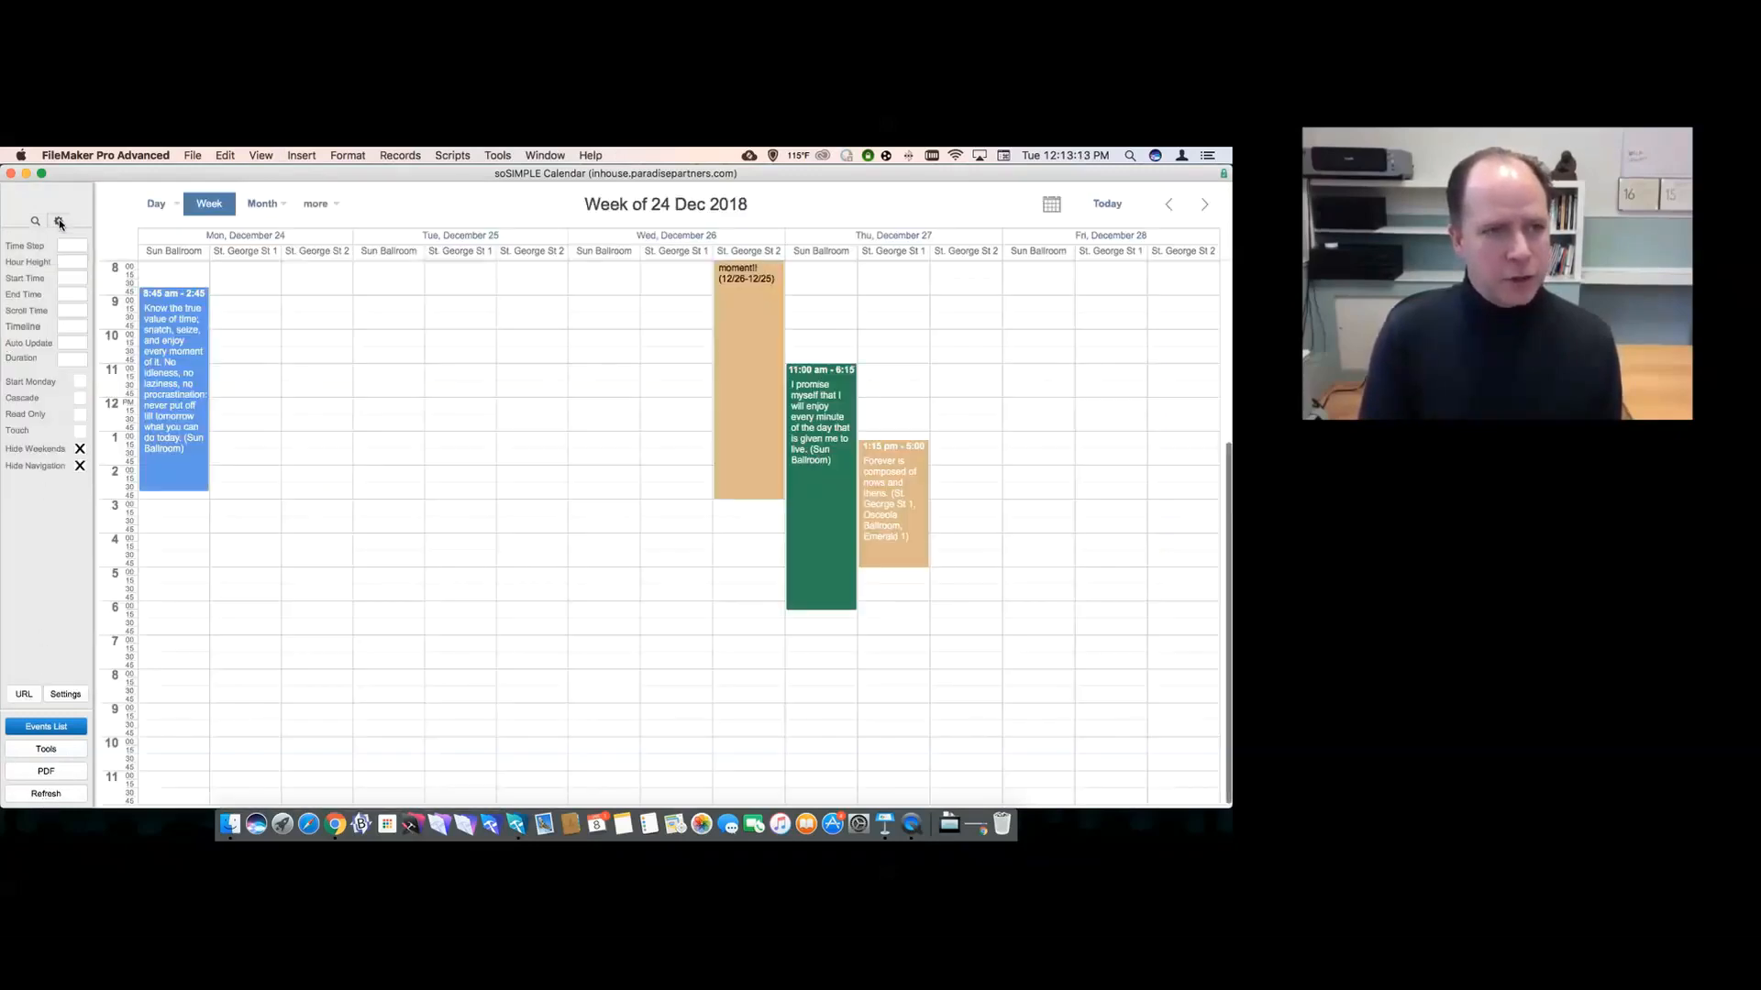
- Inspect the hide_wkend and hide_nav parameters in the calendar URL, cancel, and reopen the search filters
left_click(24, 695)
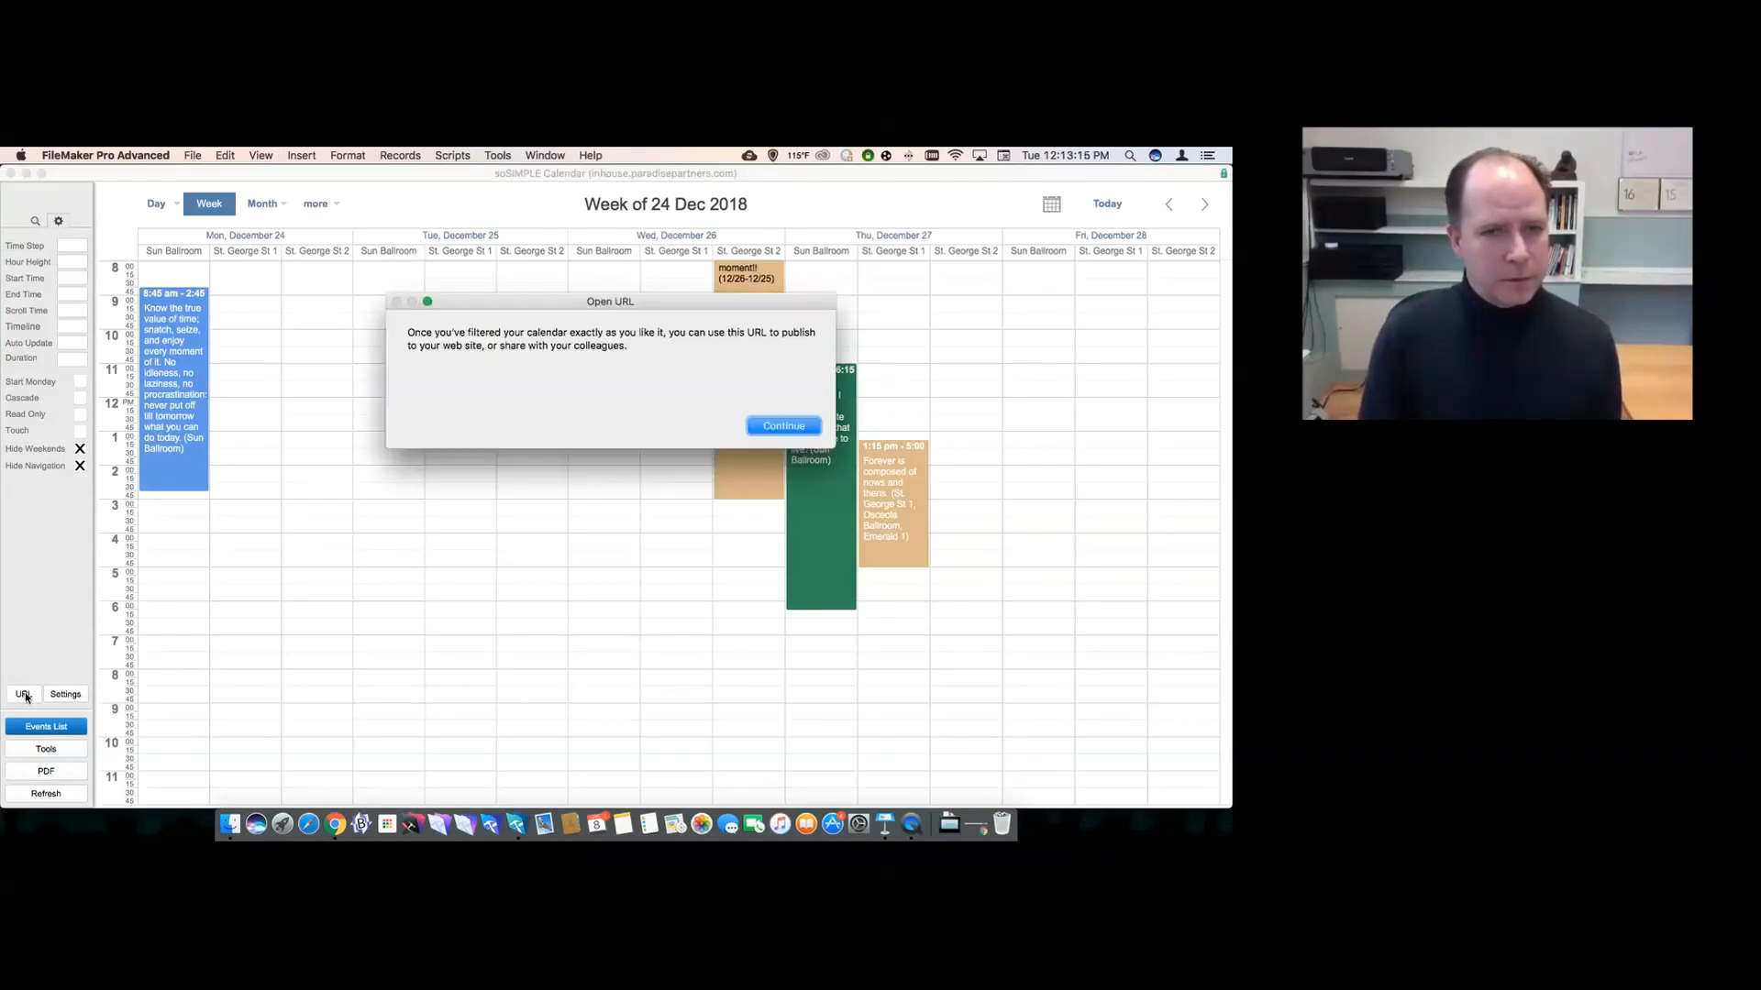
left_click(781, 426)
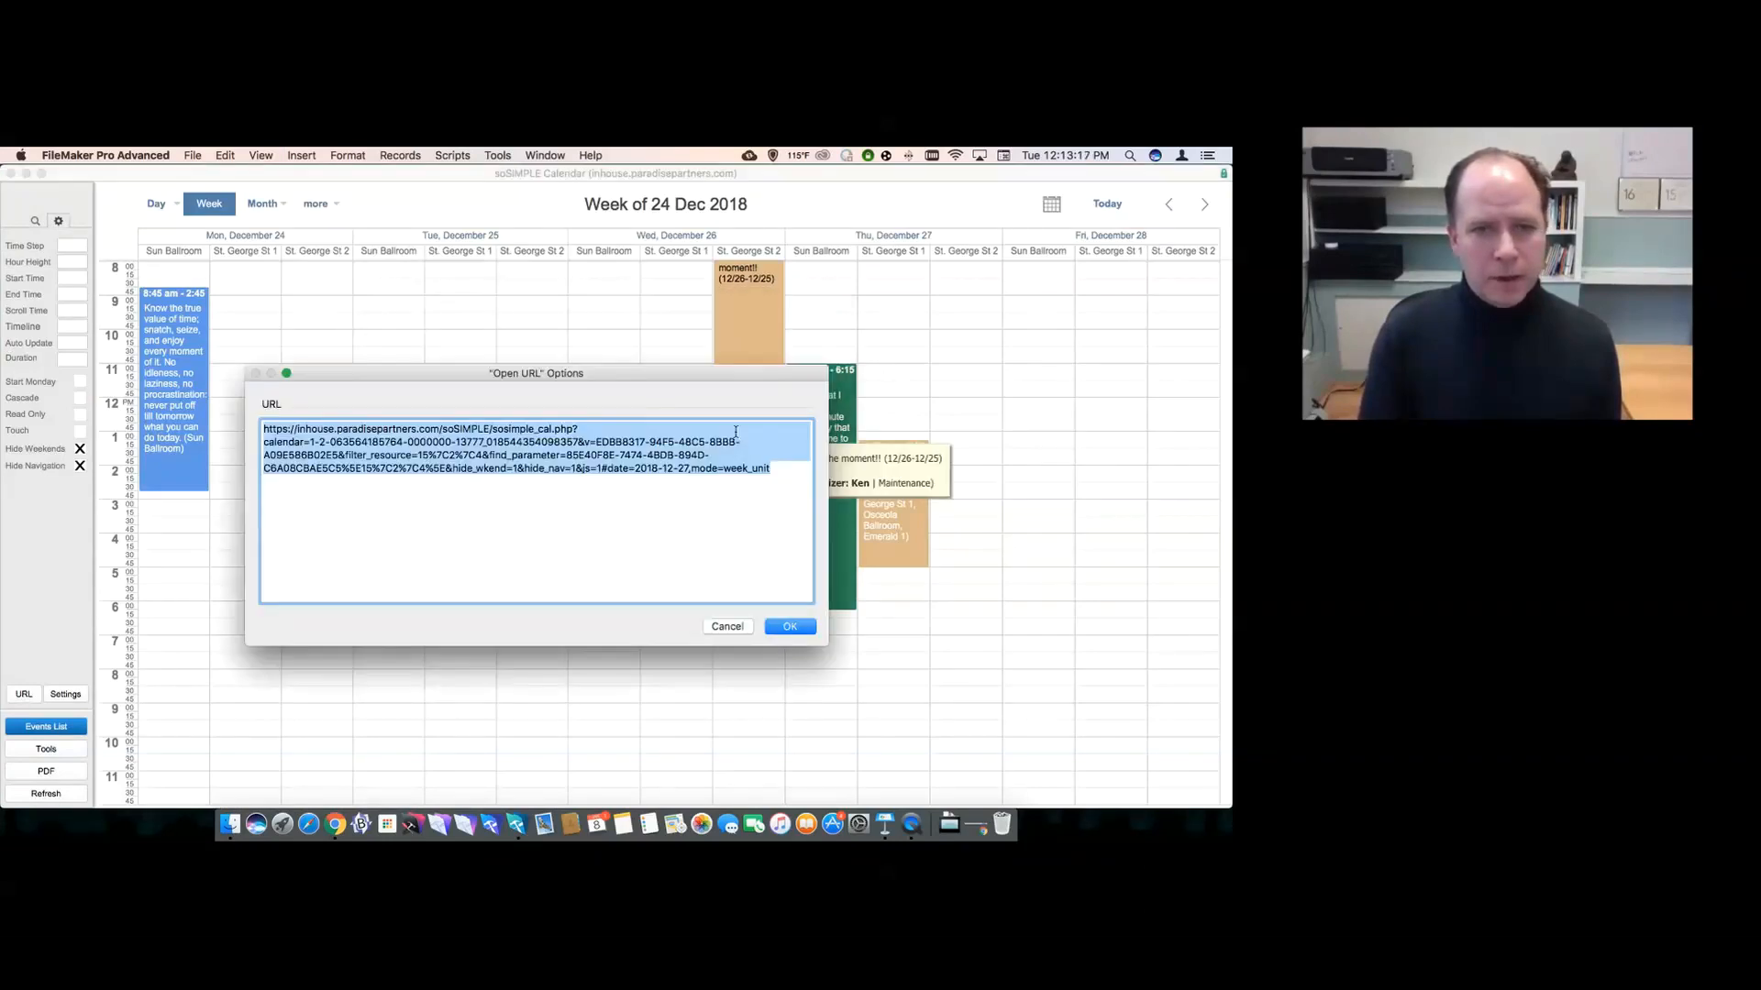
double_click(467, 469)
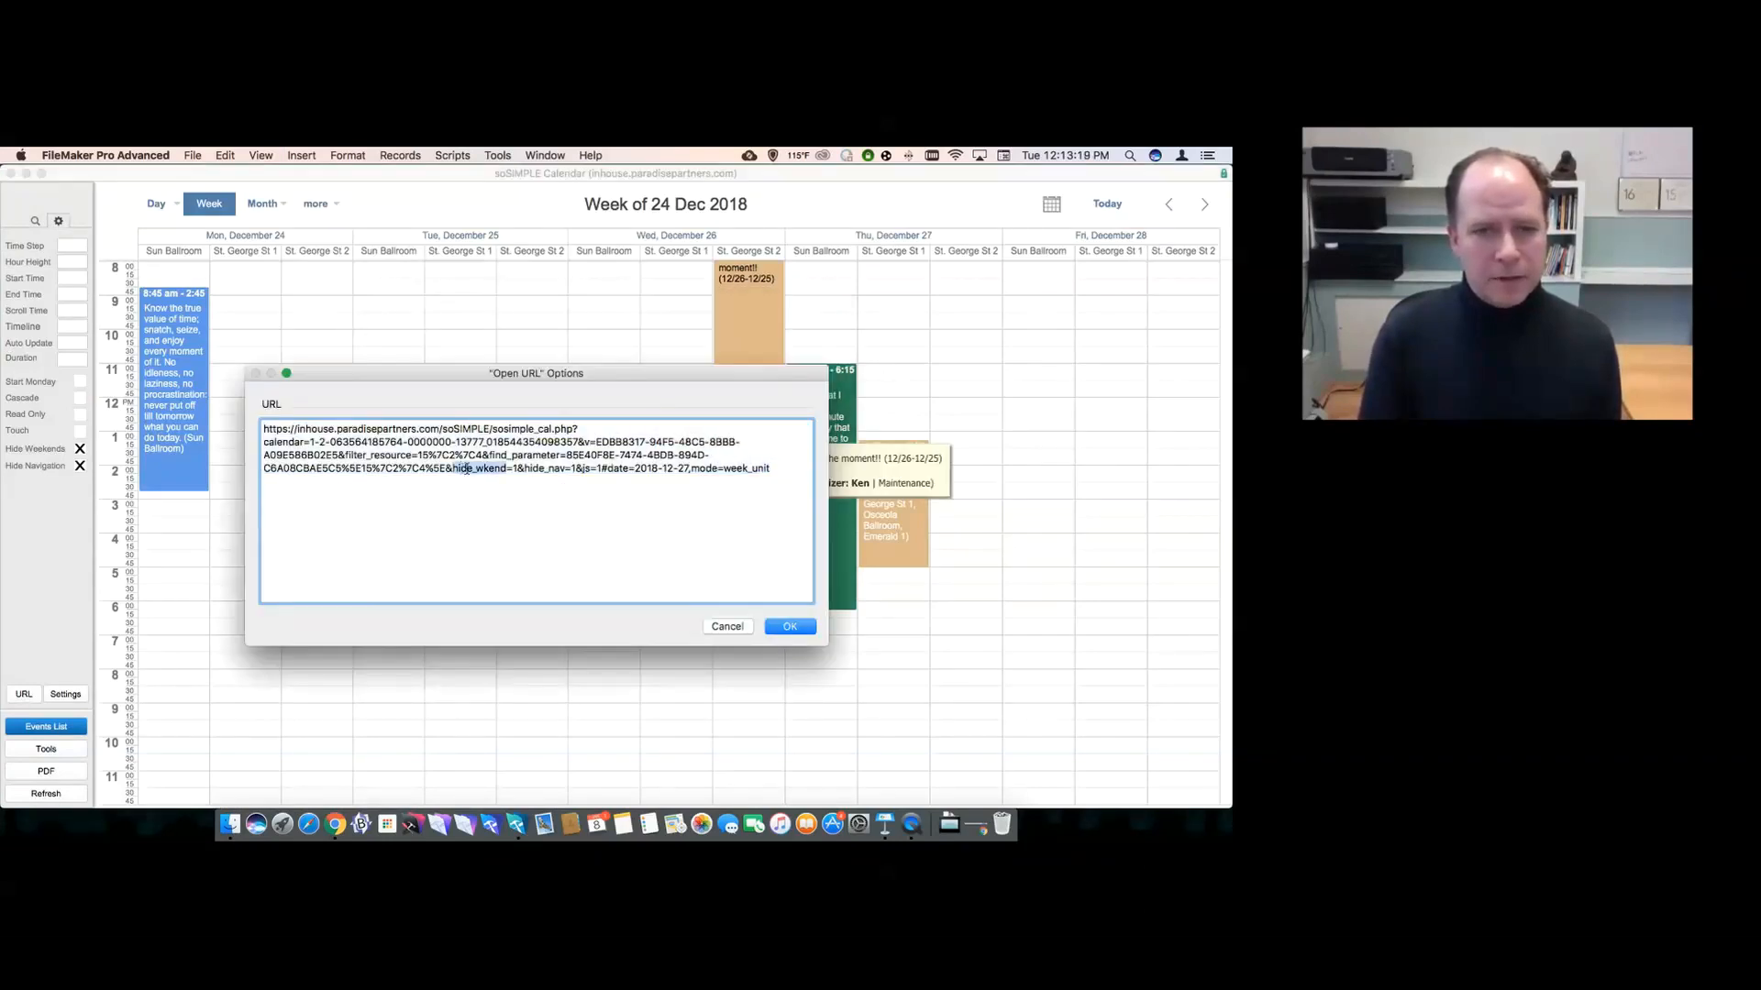
left_click_drag(524, 471, 562, 470)
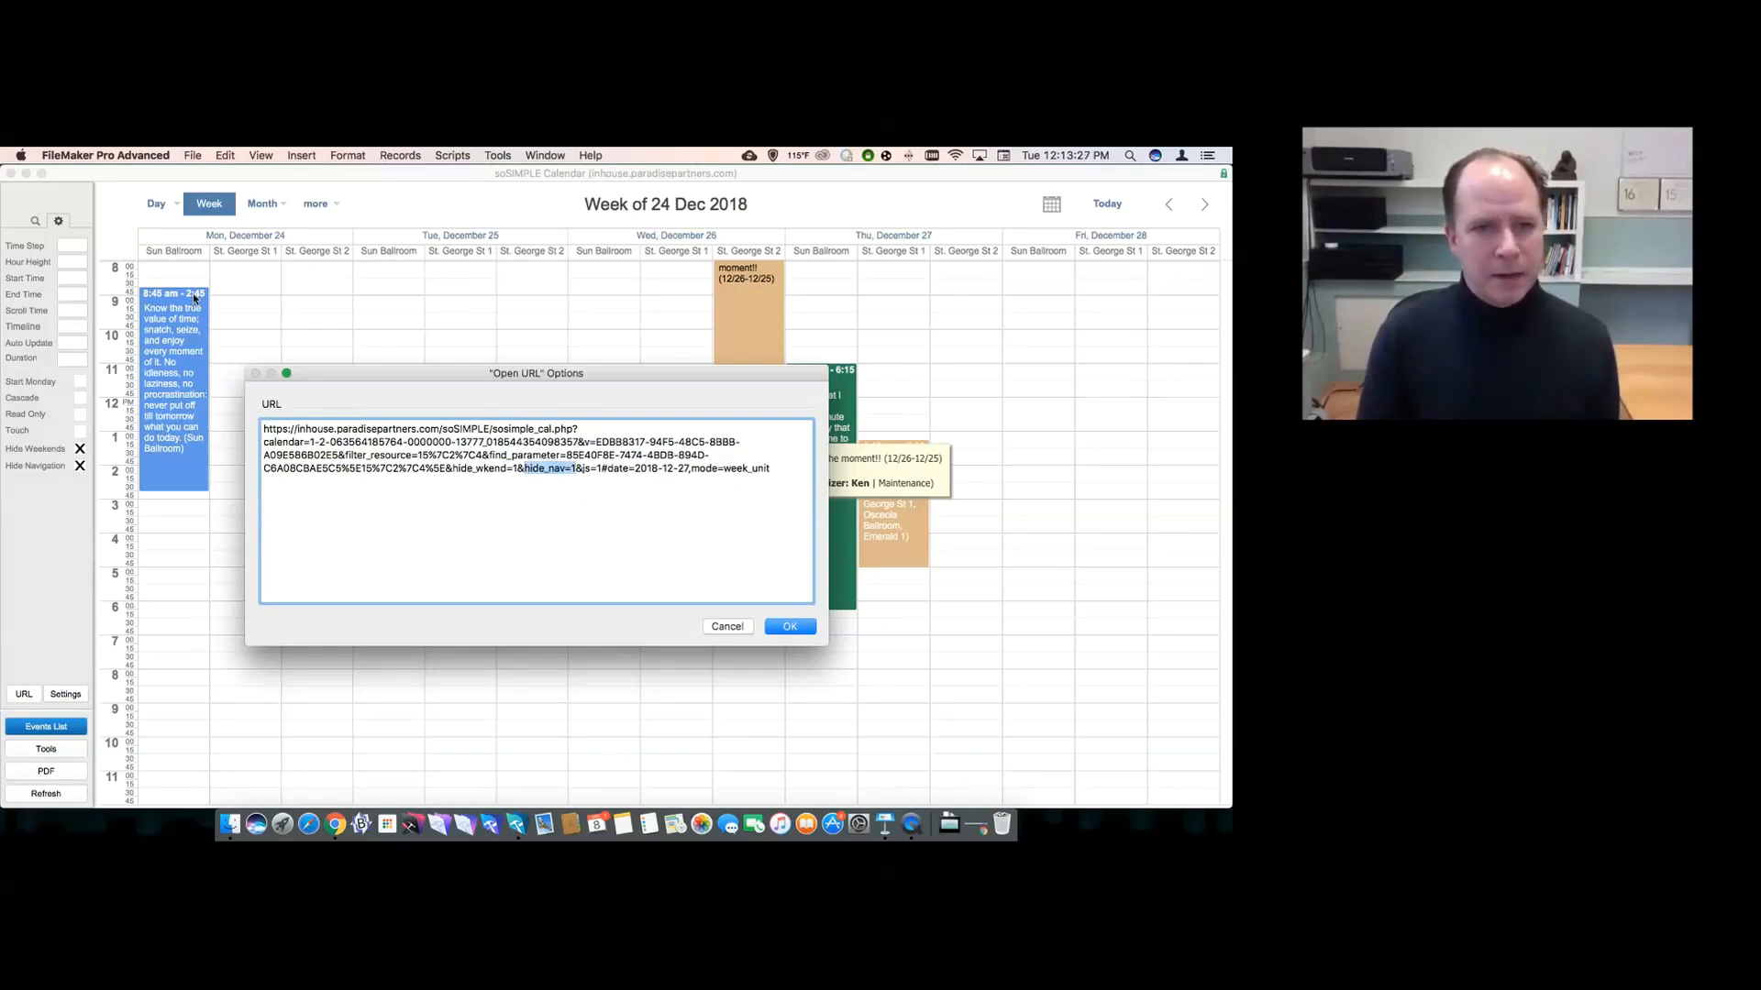
left_click(717, 627)
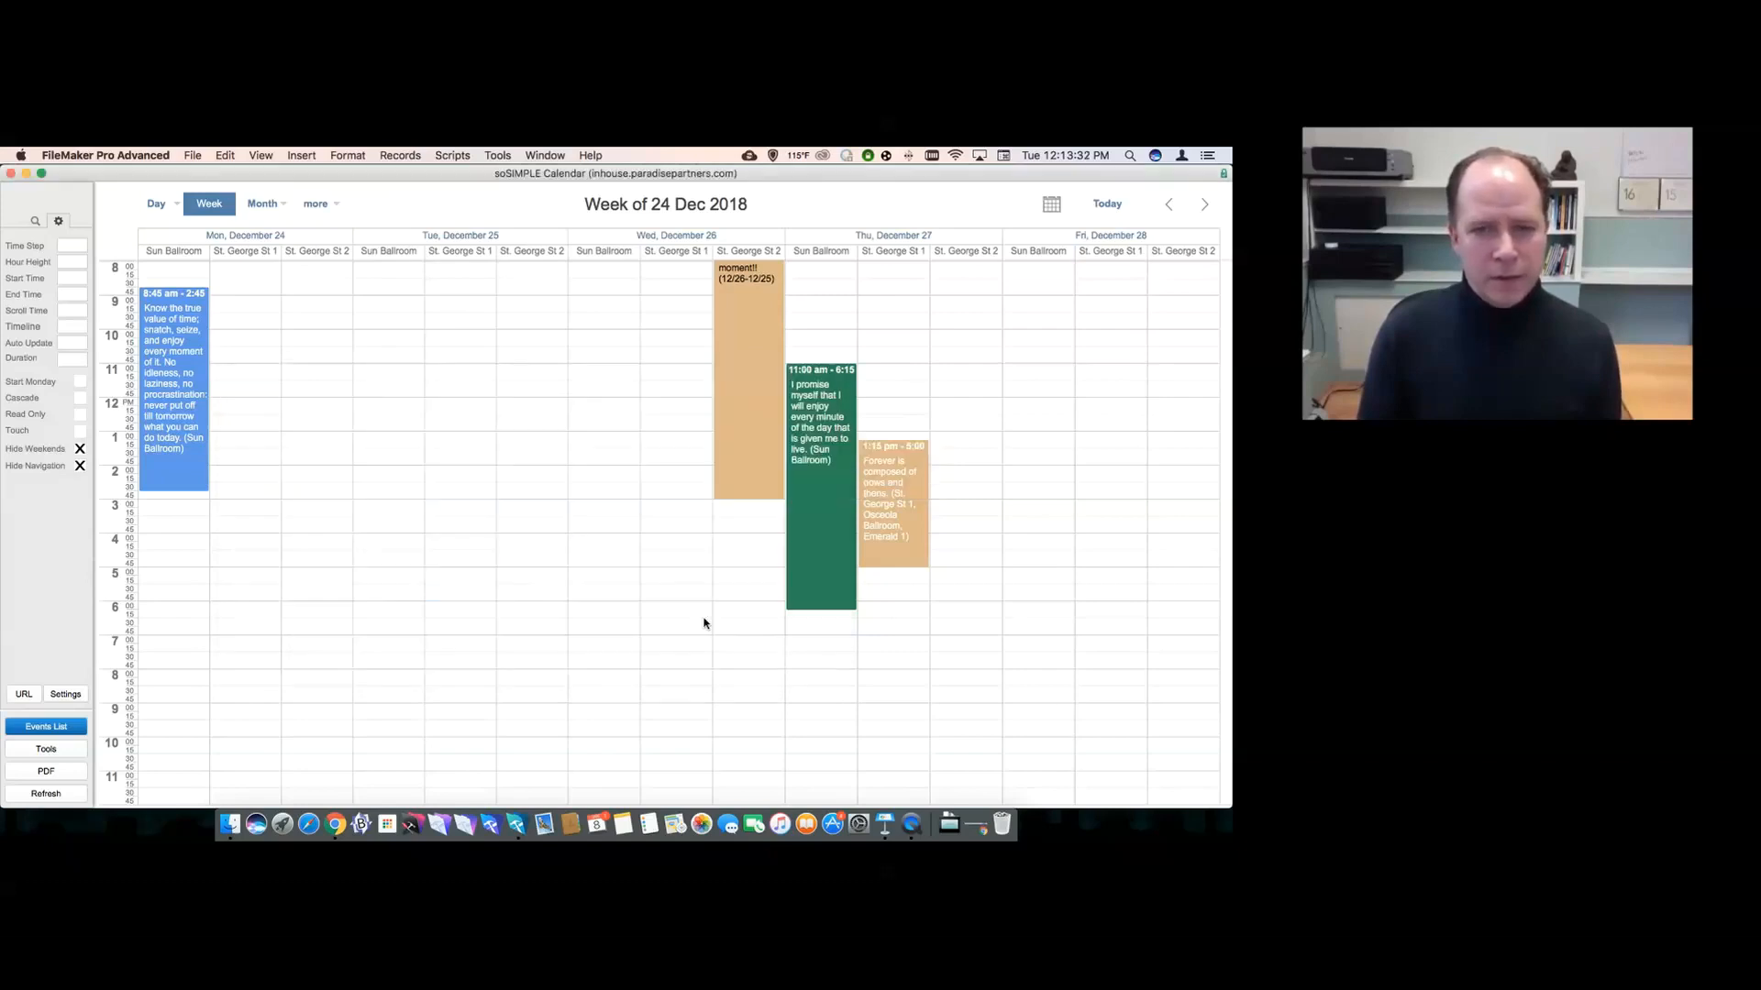
left_click(34, 221)
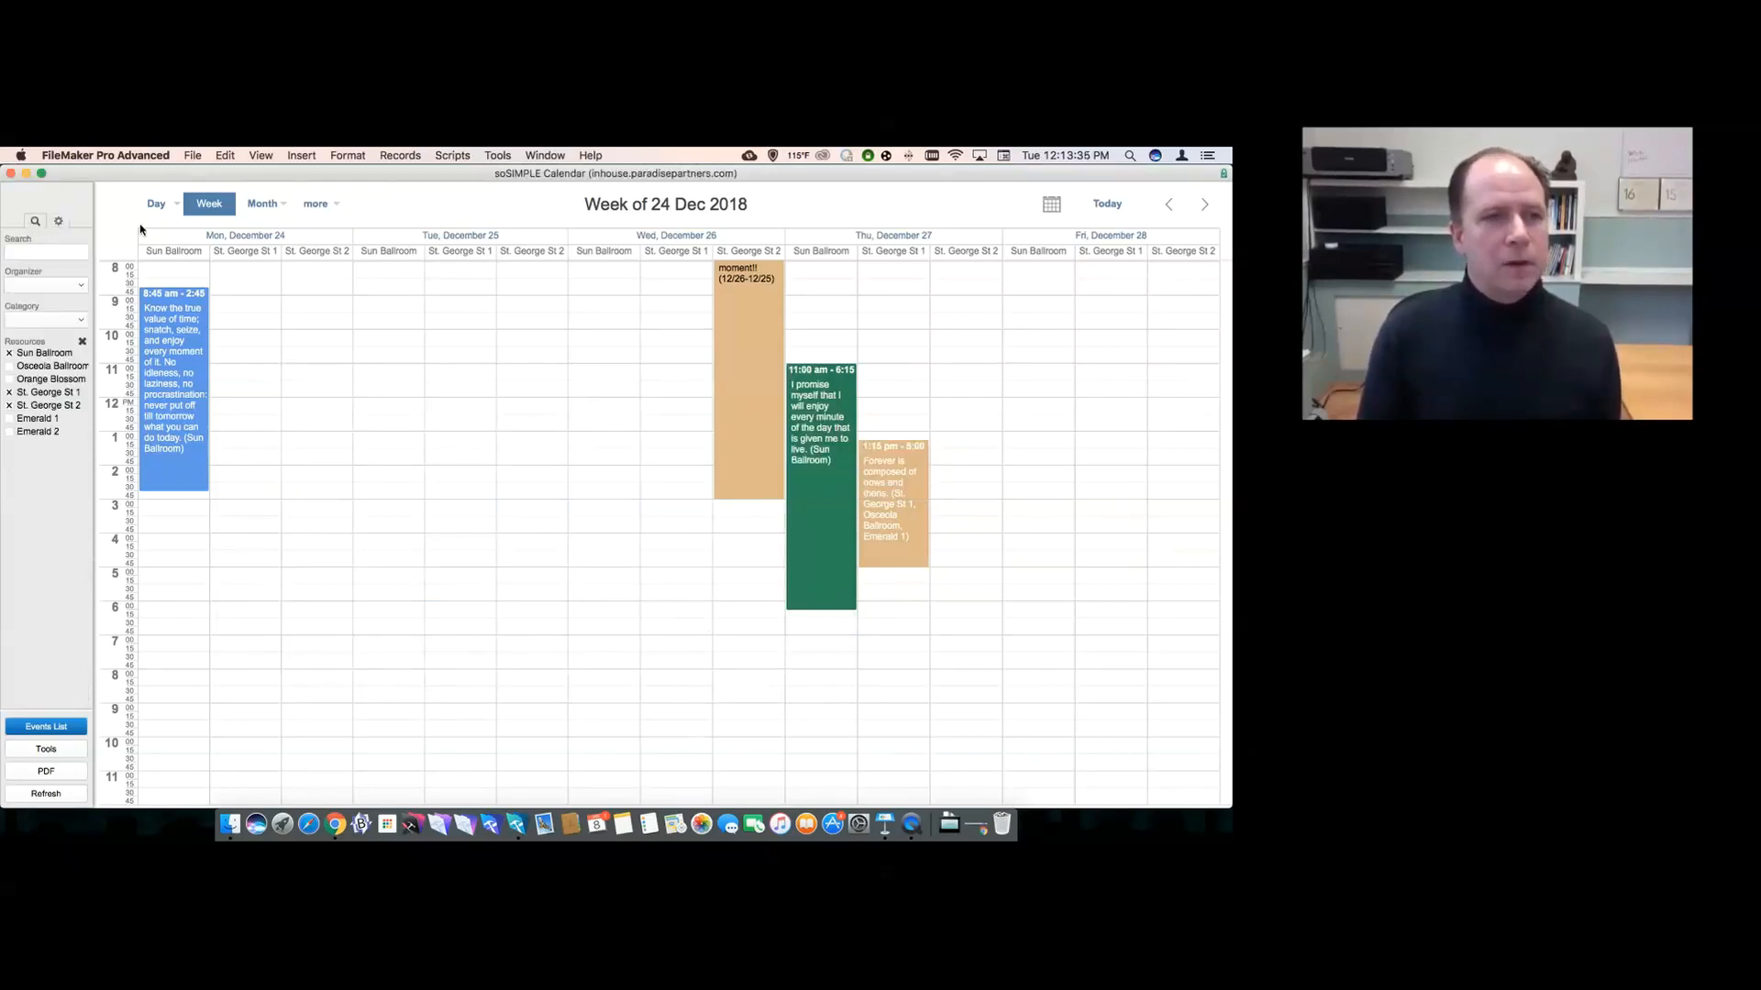
- Switch the week of 24 Dec 2018 to the Timeline Week style
left_click(211, 206)
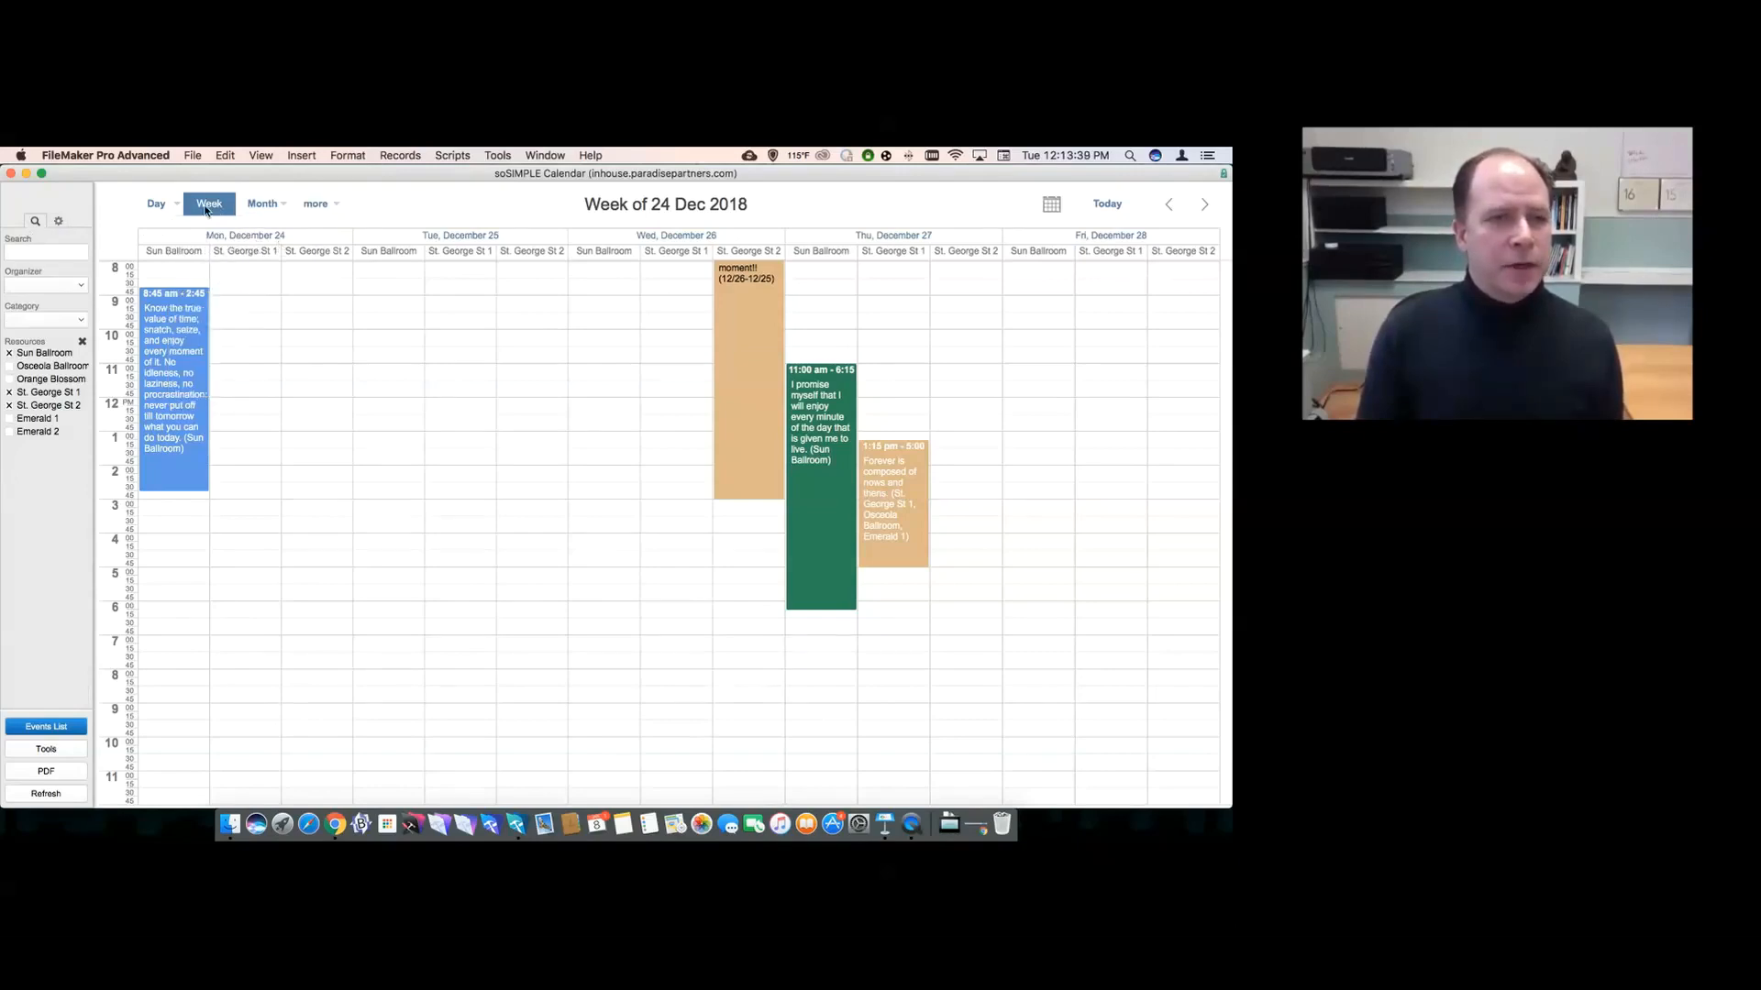
left_click(205, 211)
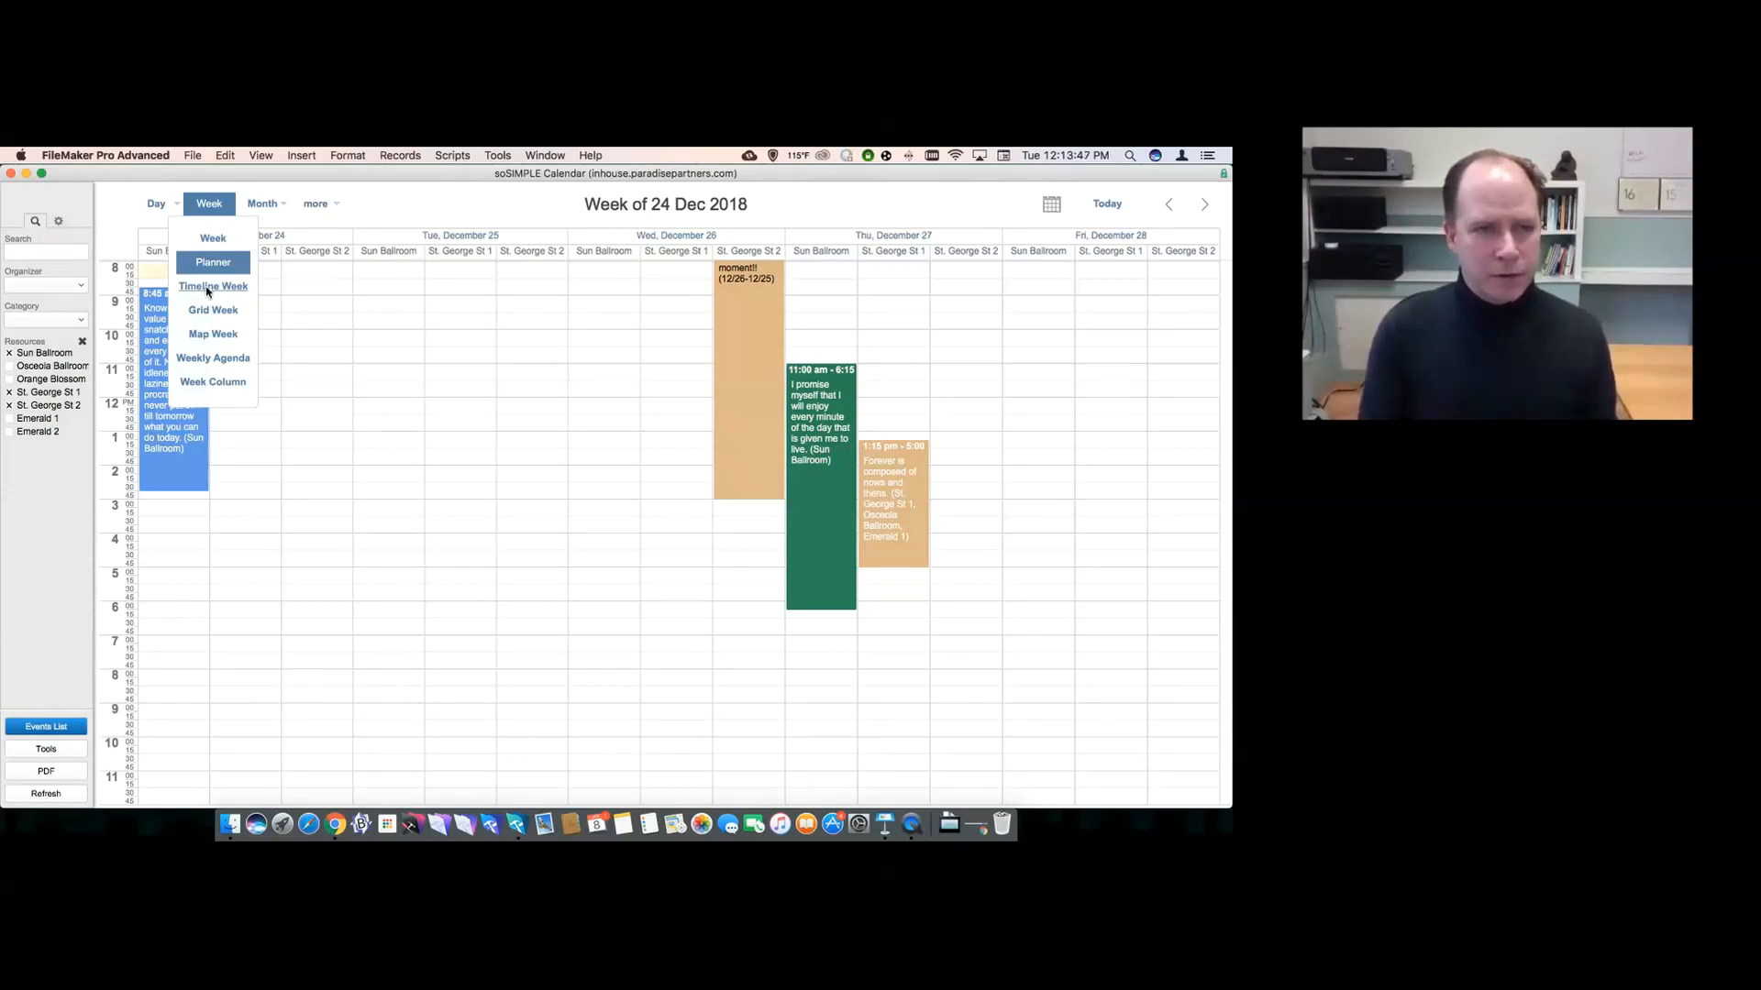
left_click(207, 287)
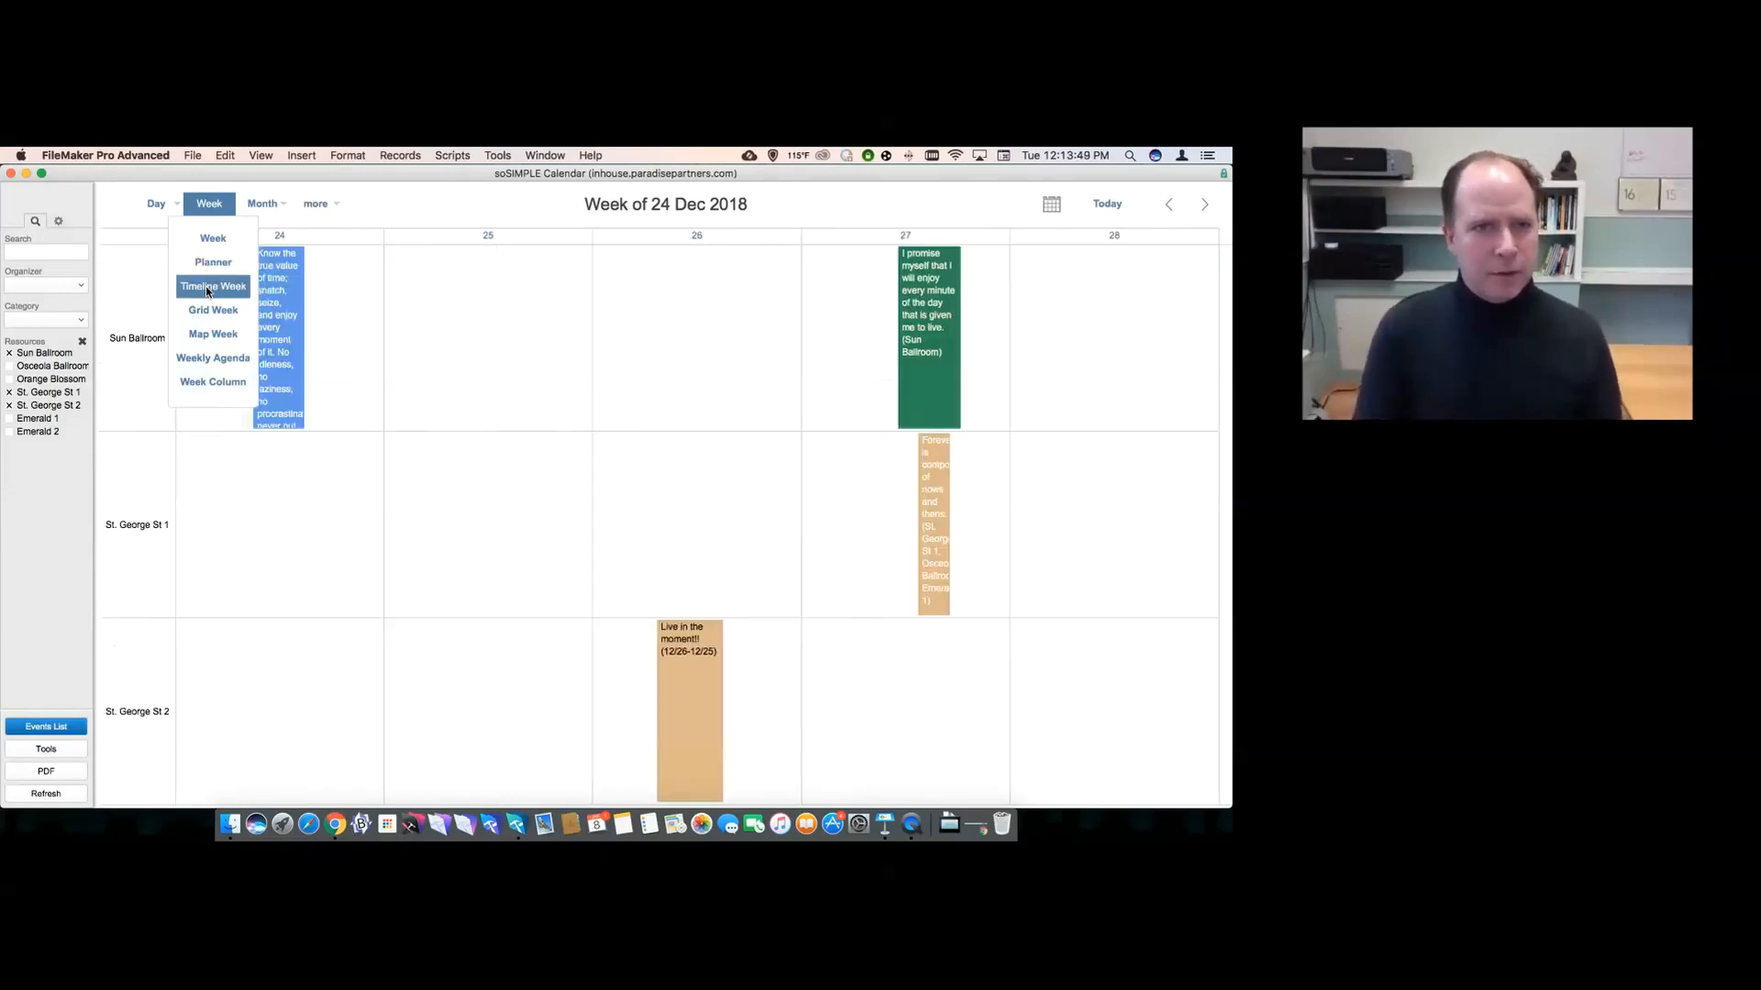
- Clear the resource filter to show all rooms and move the 24 Dec event to Osceola Ballroom
left_click(83, 342)
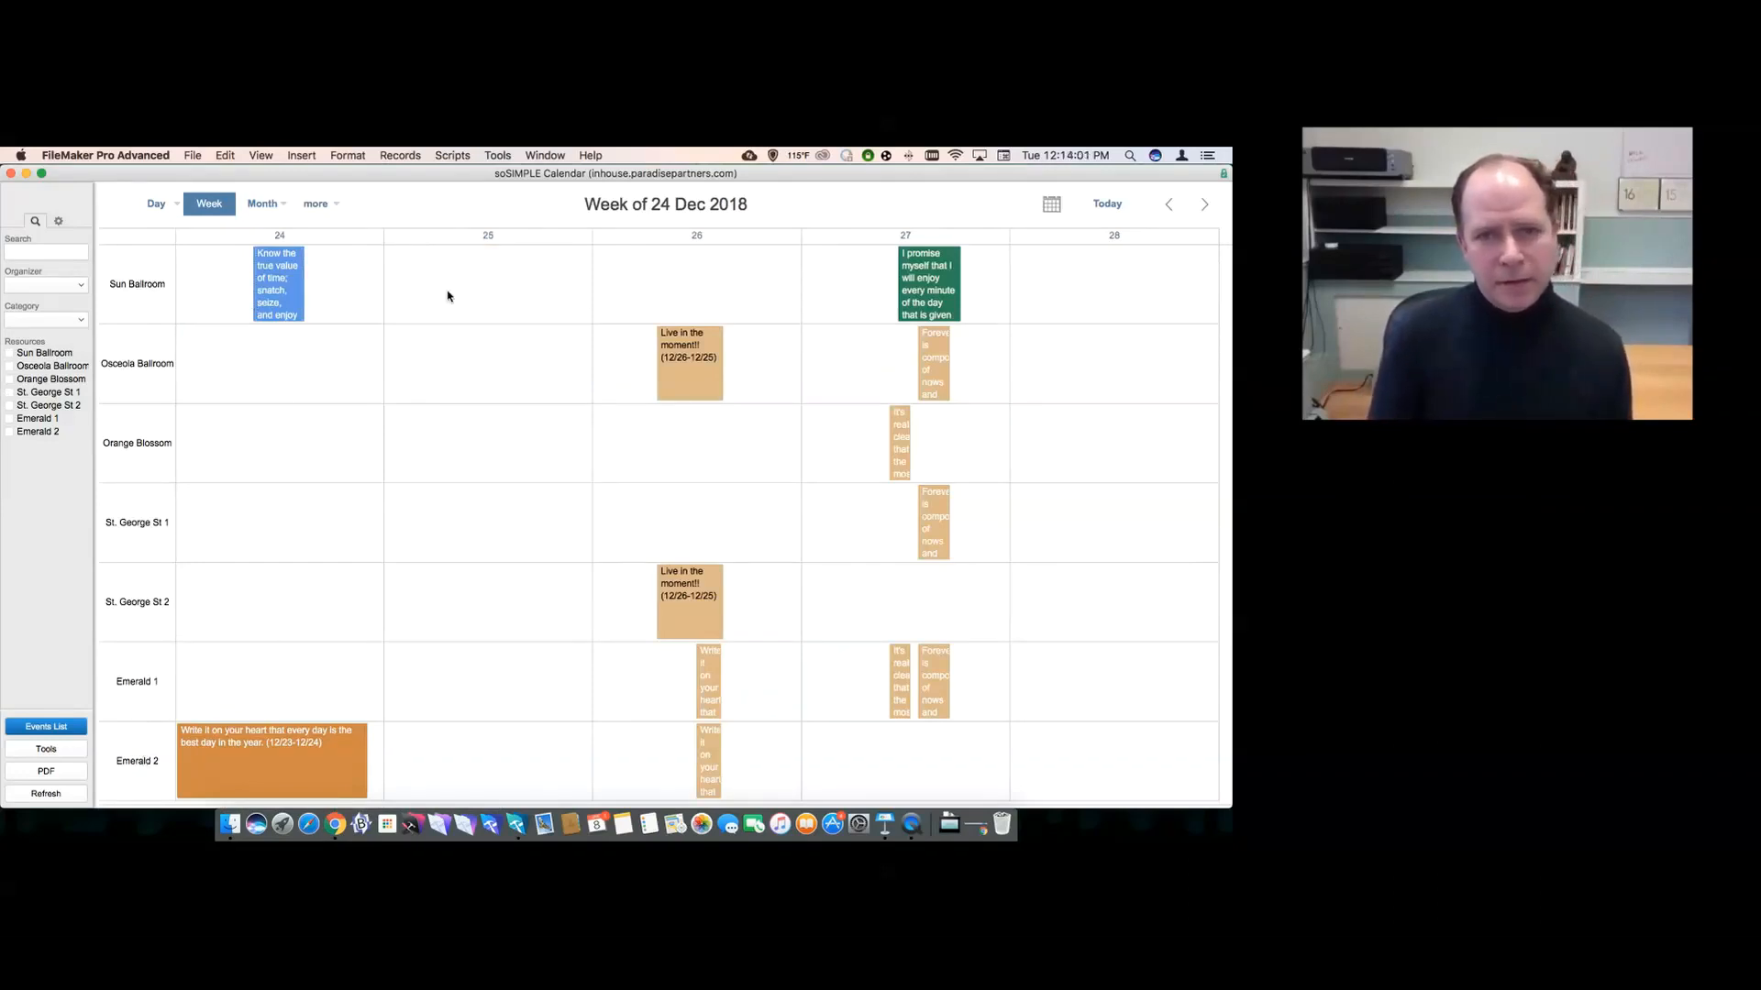
left_click_drag(277, 292, 291, 357)
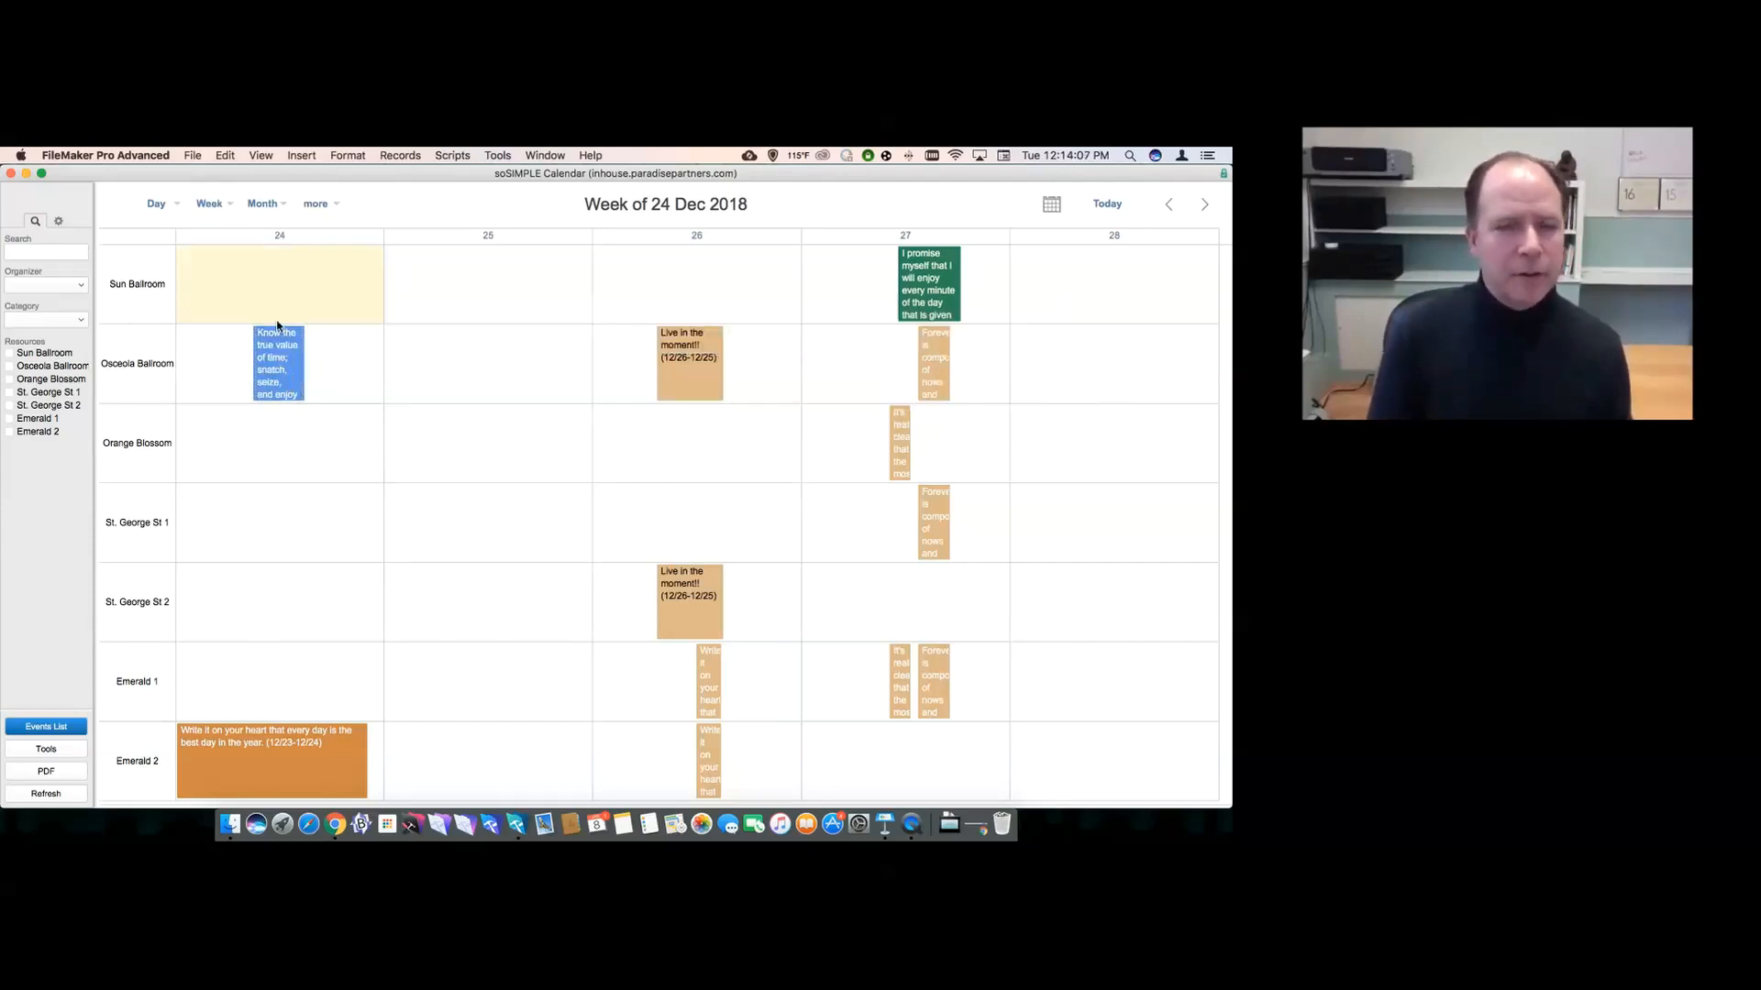
left_click(209, 205)
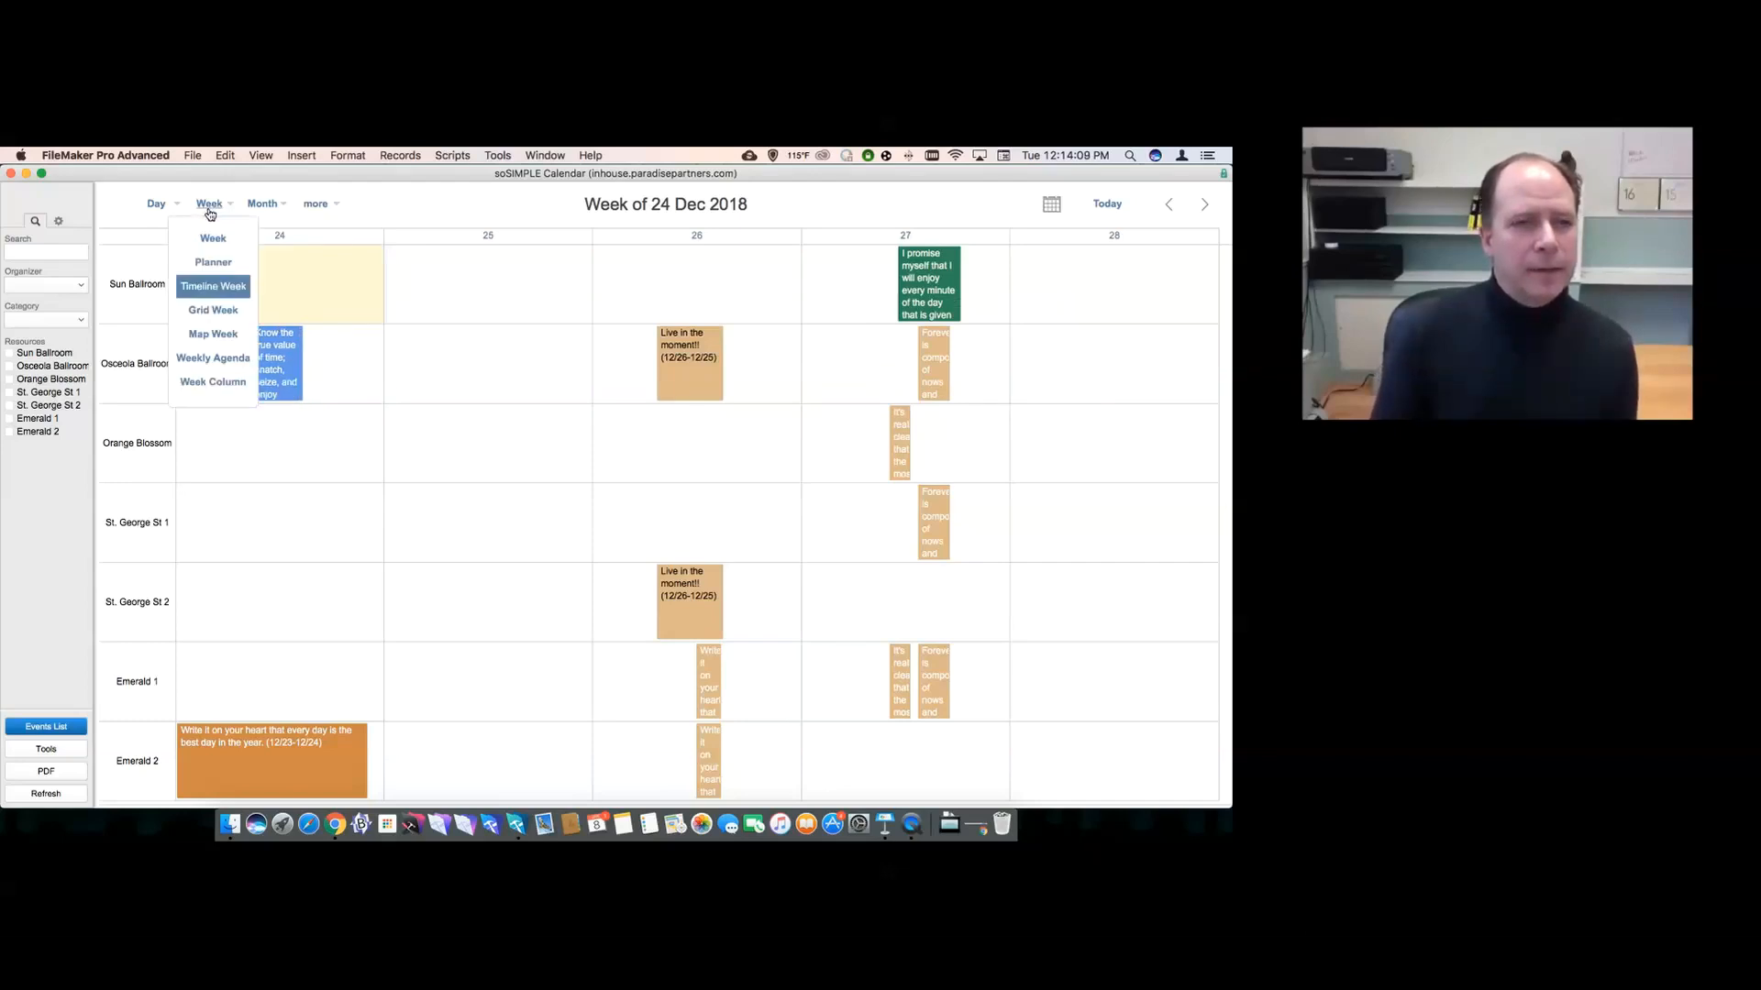
- View the calendar as Timeline Day, then Timeline Week, then Timeline Month
left_click(156, 203)
left_click(169, 287)
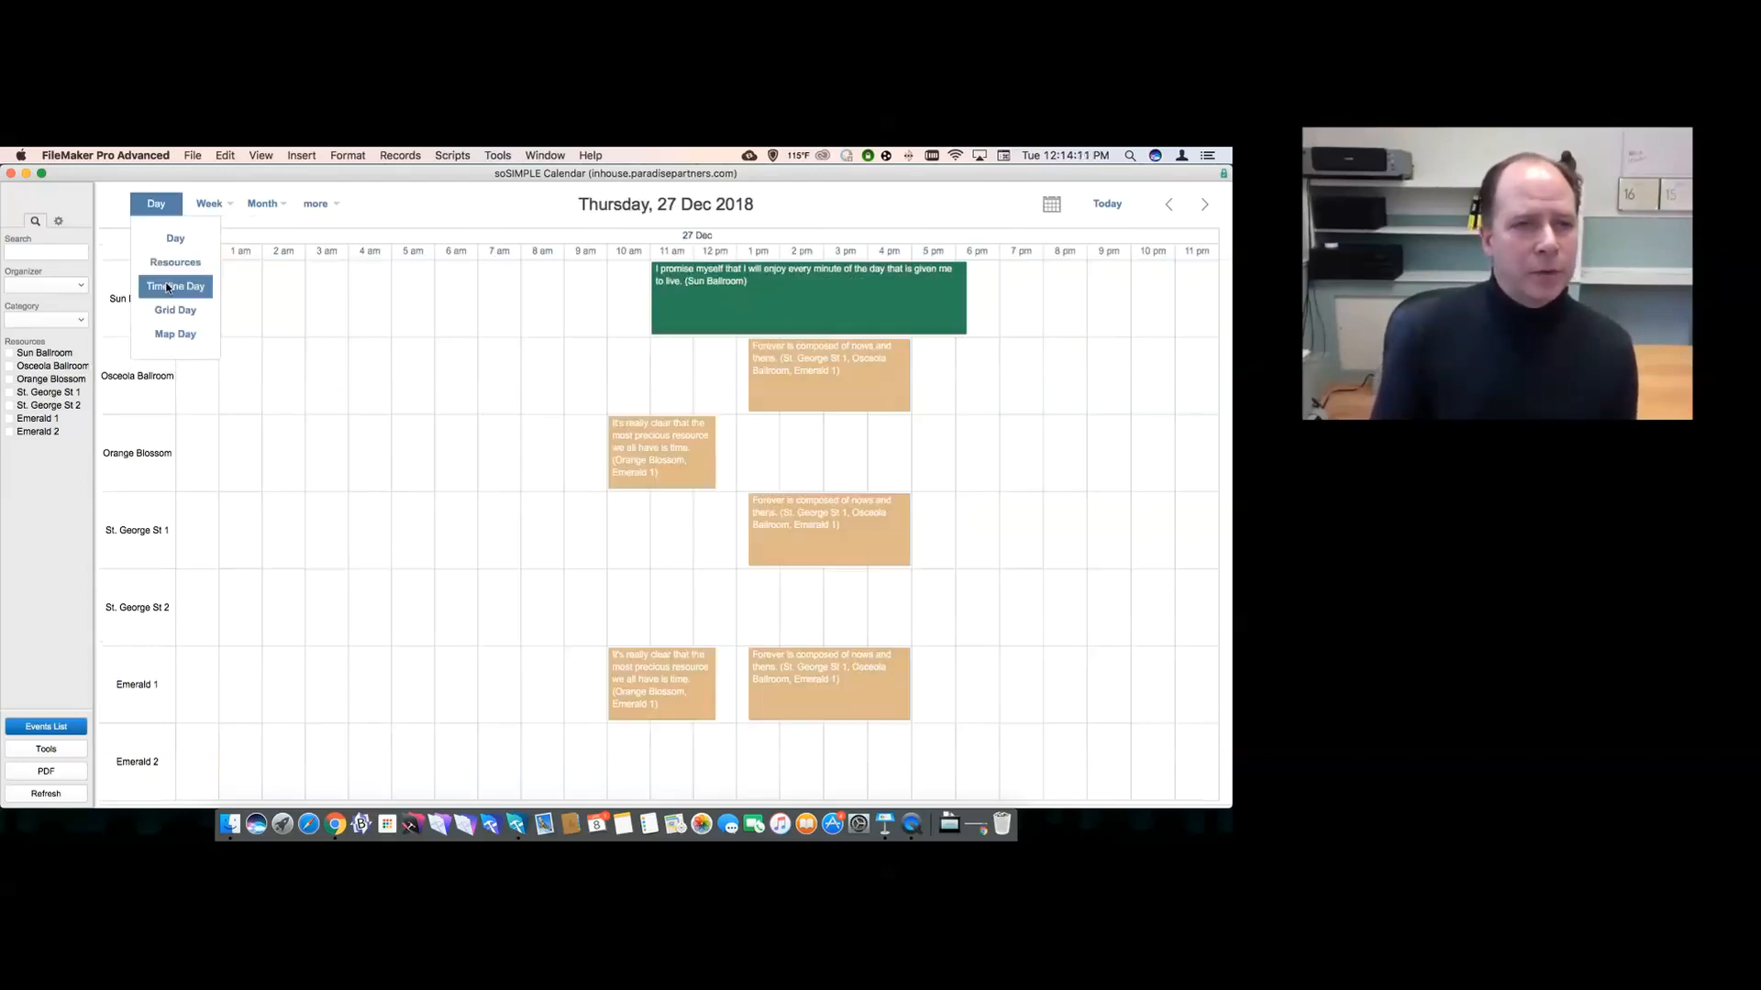
left_click(209, 203)
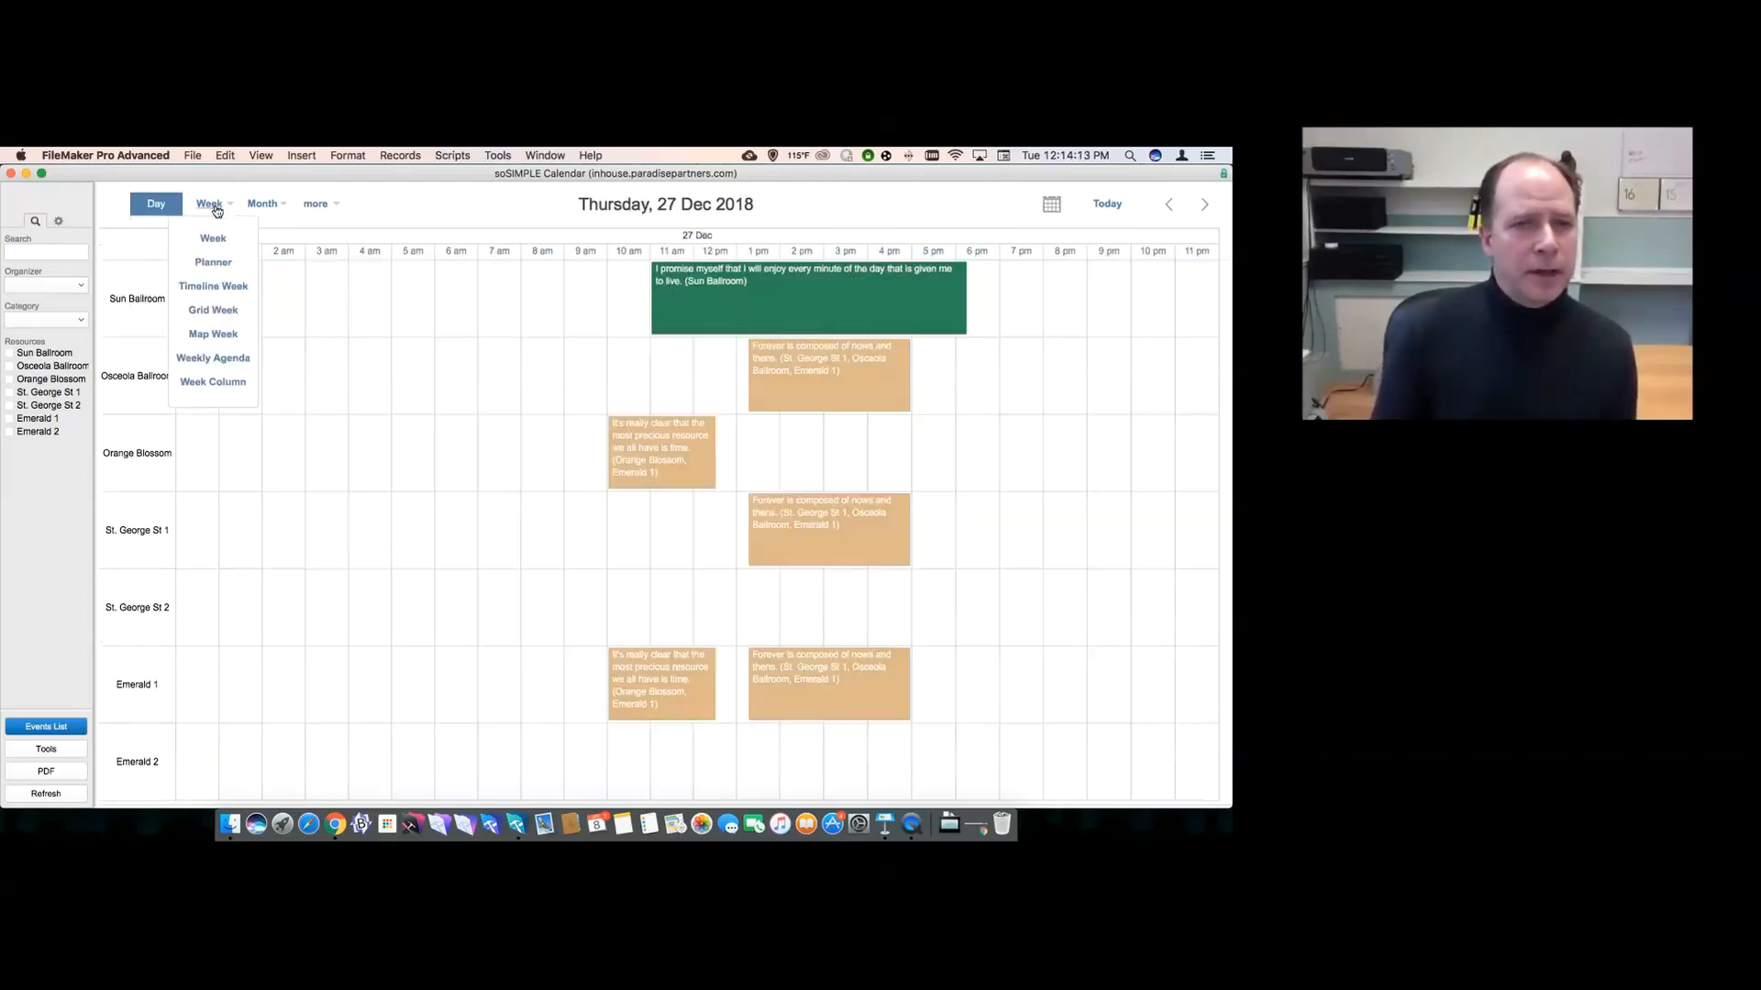
left_click(220, 286)
left_click(262, 204)
left_click(267, 239)
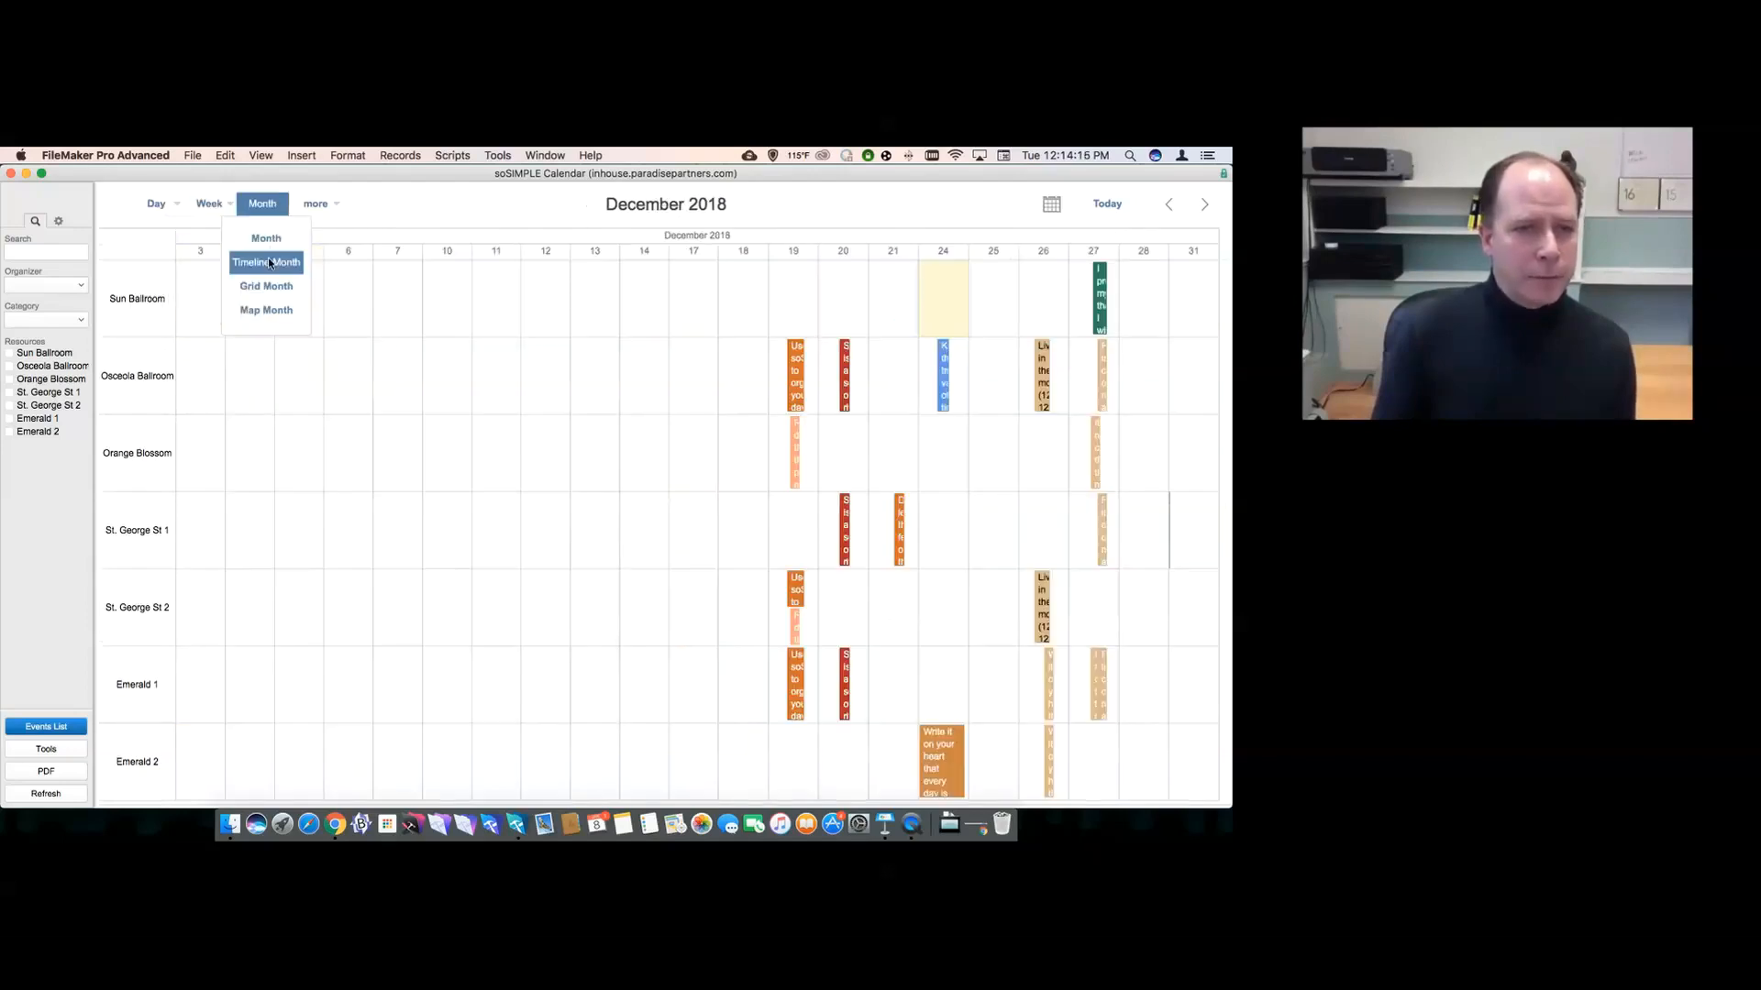
- Switch to the open-ended resource timeline for 26 Nov–7 Dec and show its display settings
left_click(316, 203)
left_click(321, 262)
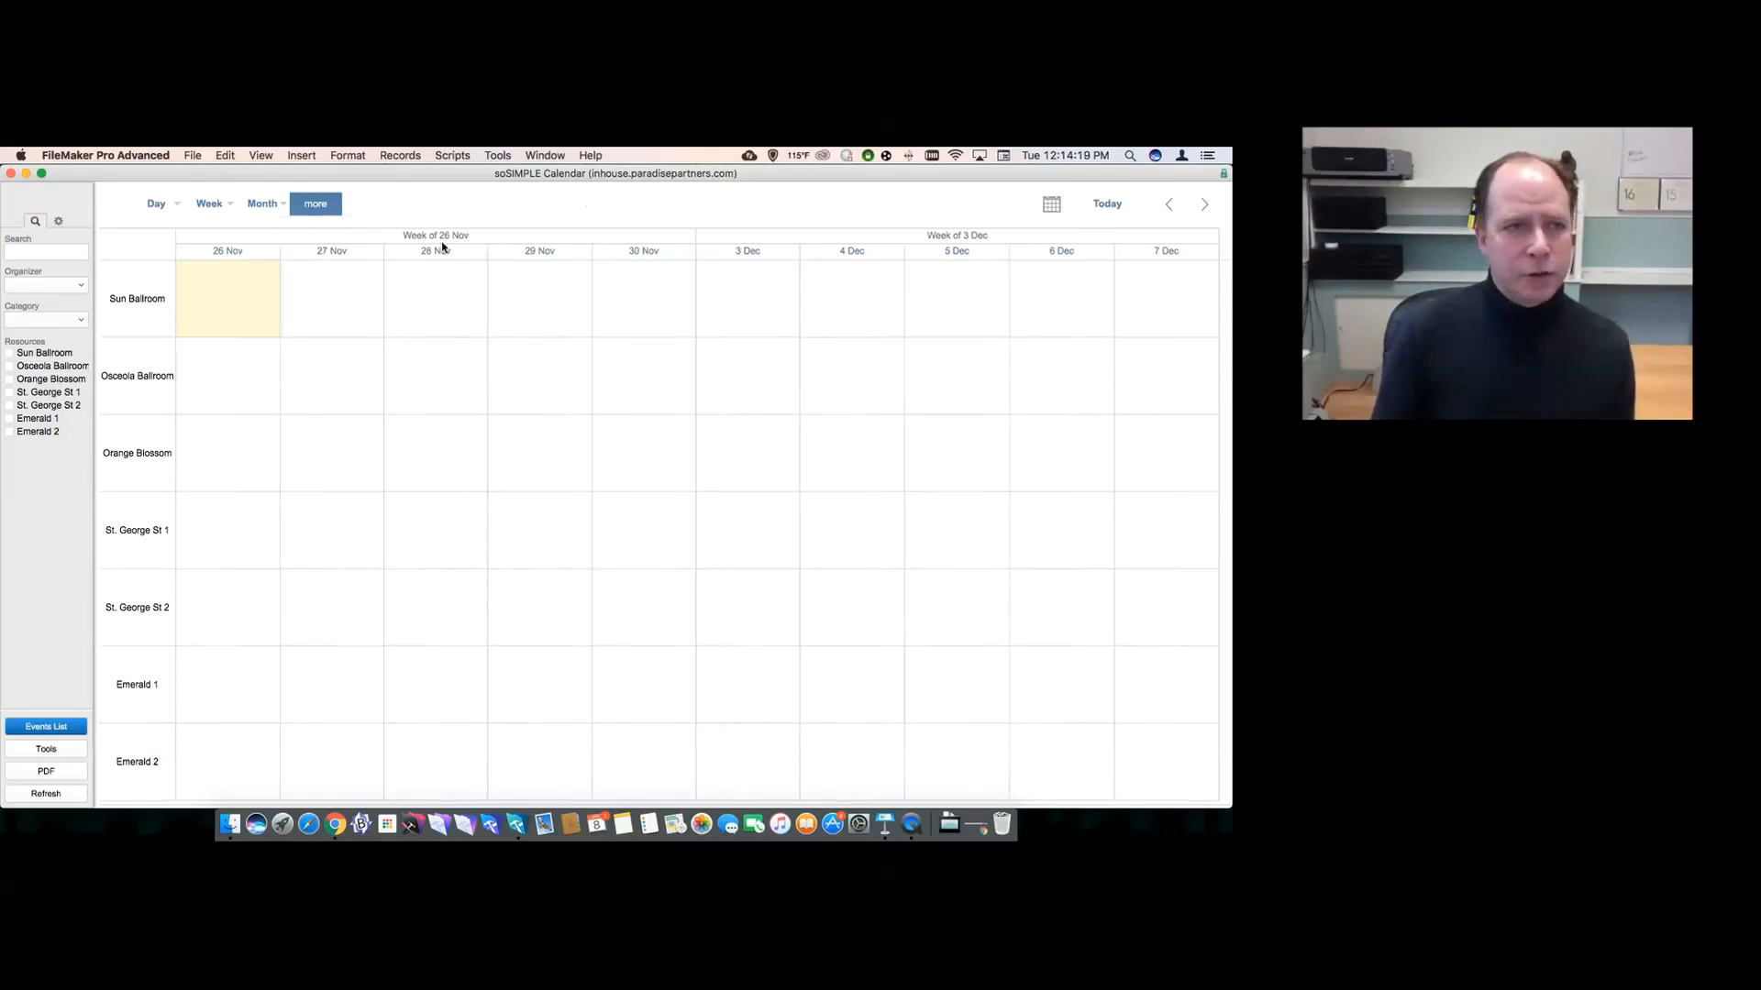
left_click(60, 222)
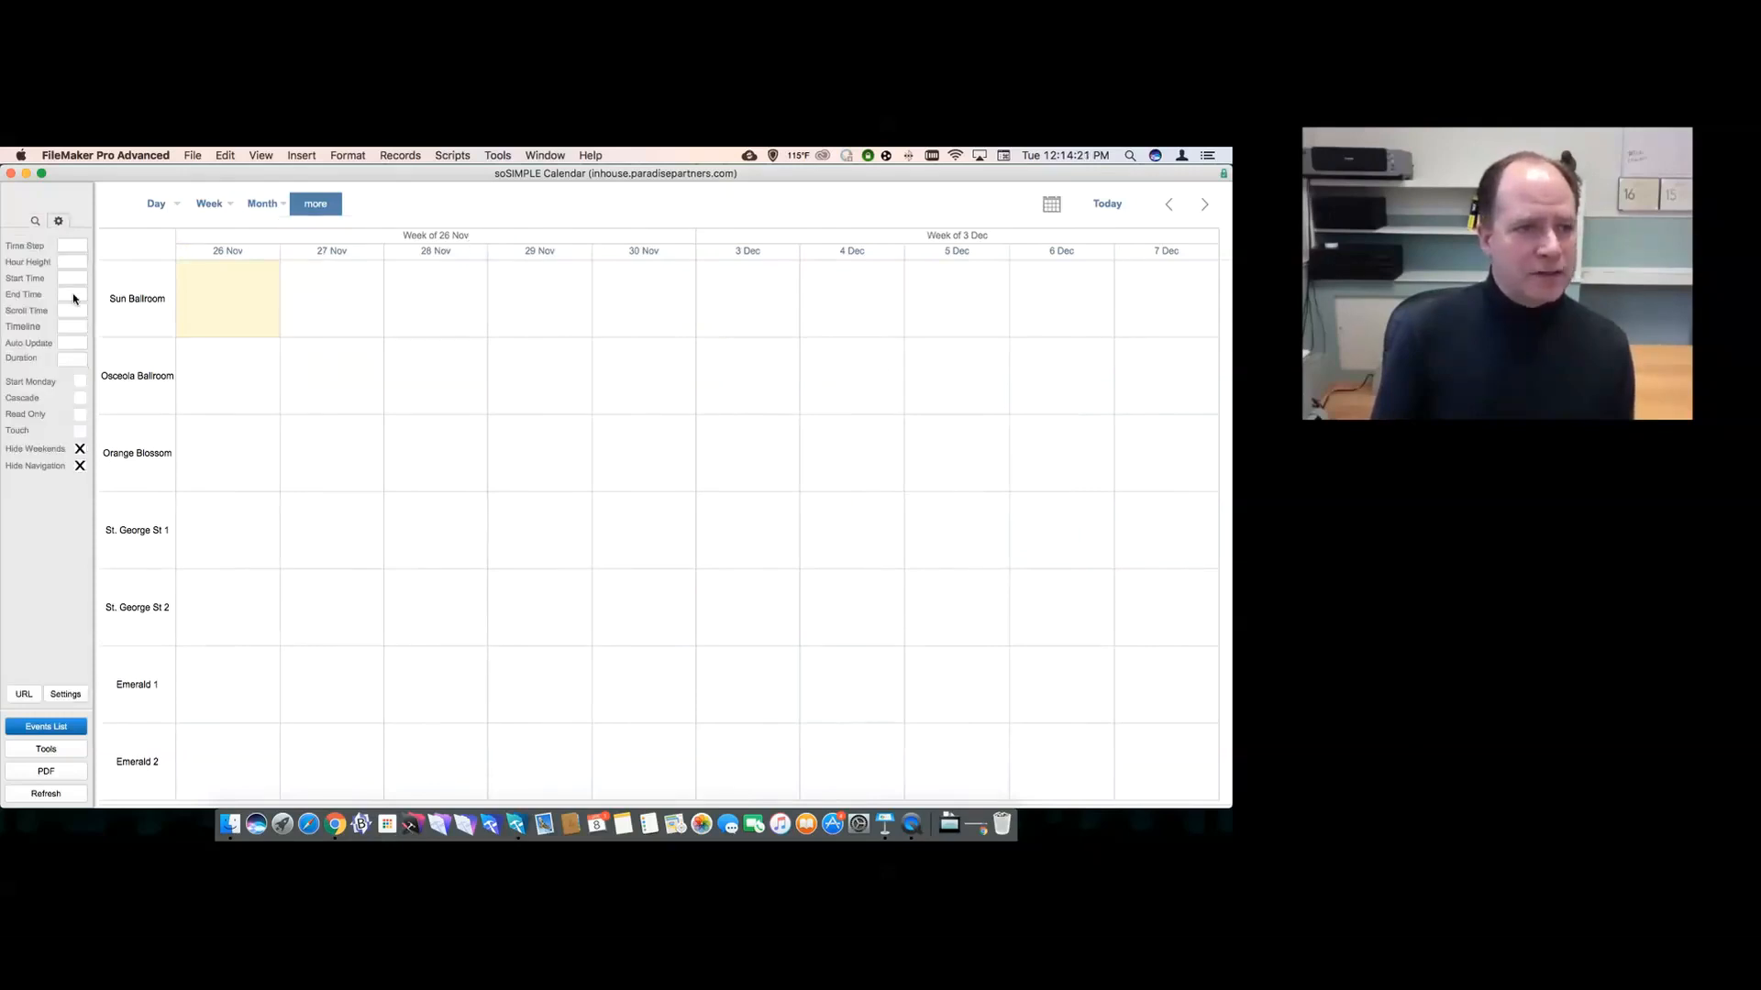
- Set the timeline span to 5y so it shows 2018 through 2022 for every room
left_click(72, 325)
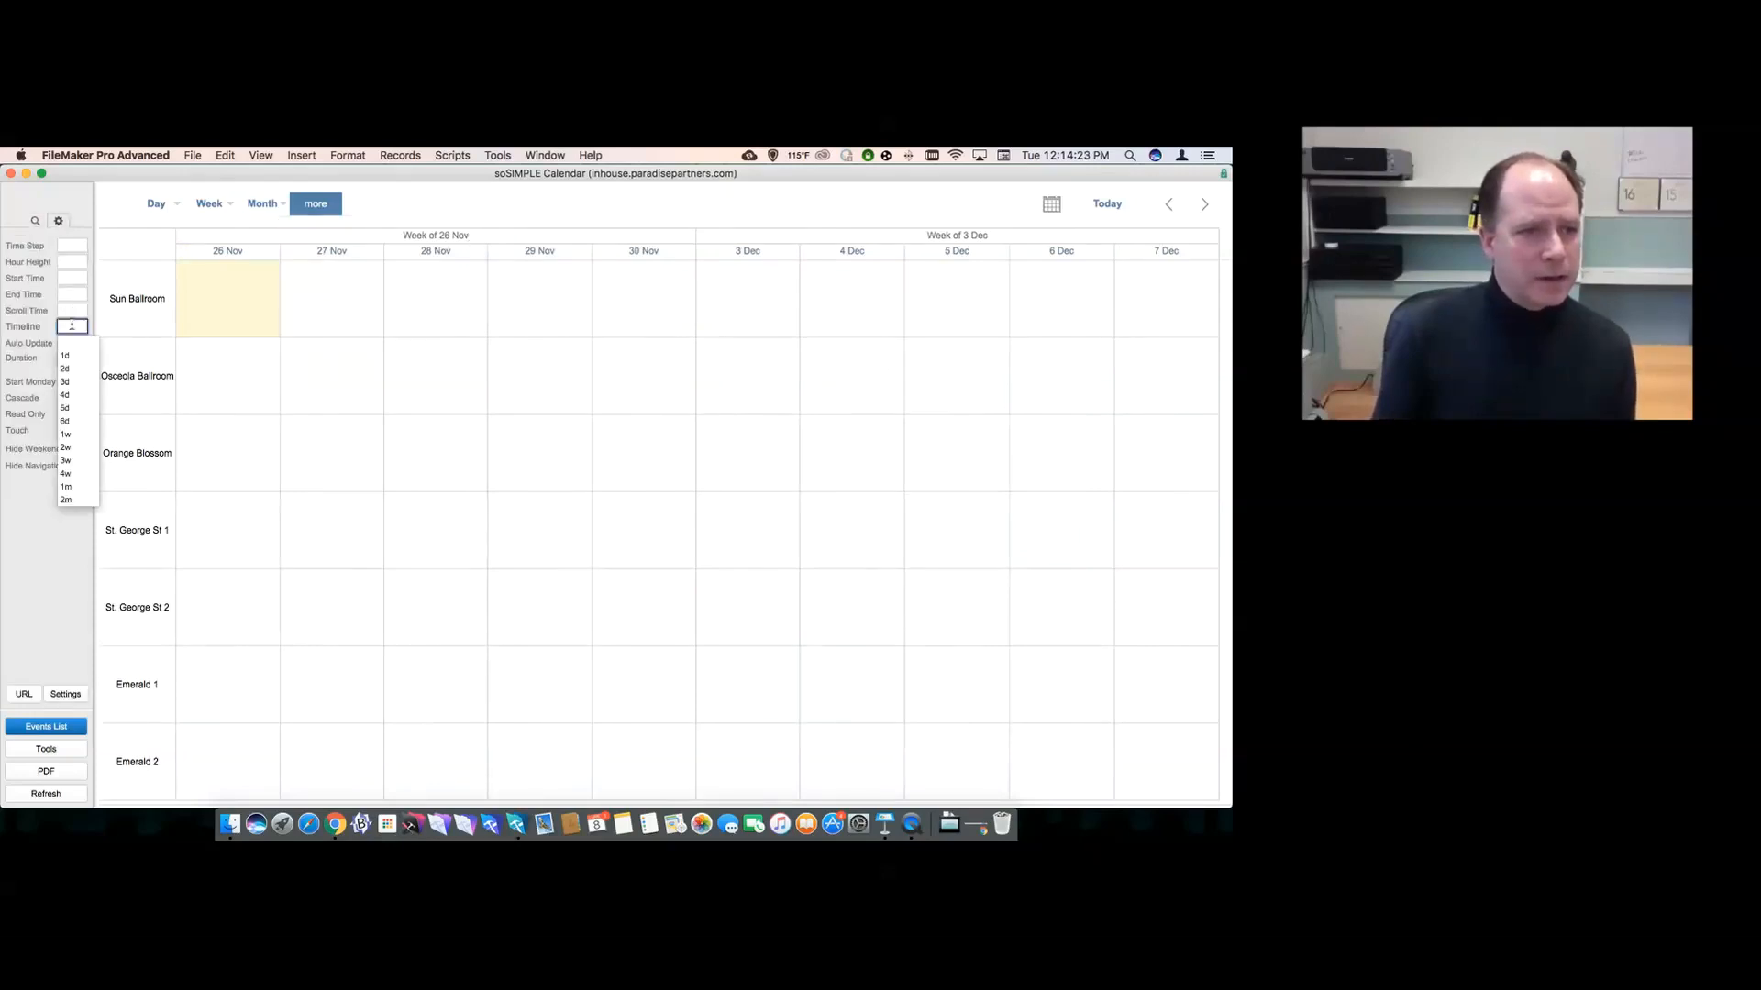
scroll(74, 420, "down", 5)
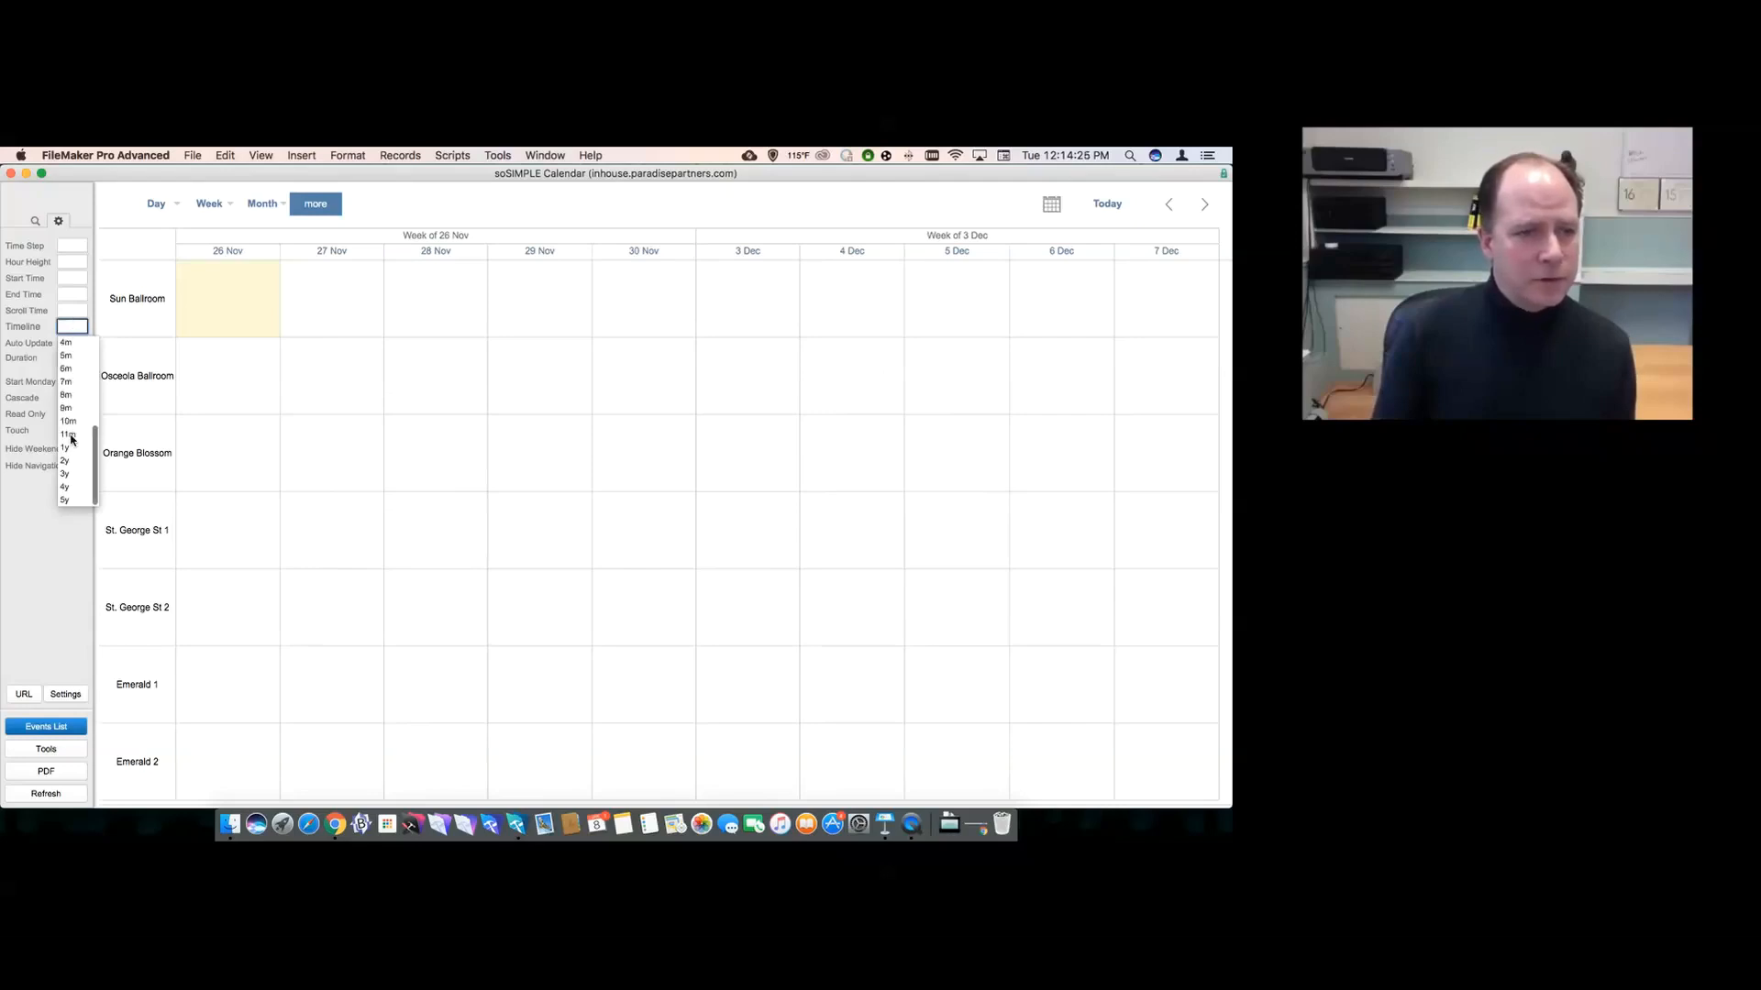
left_click(66, 396)
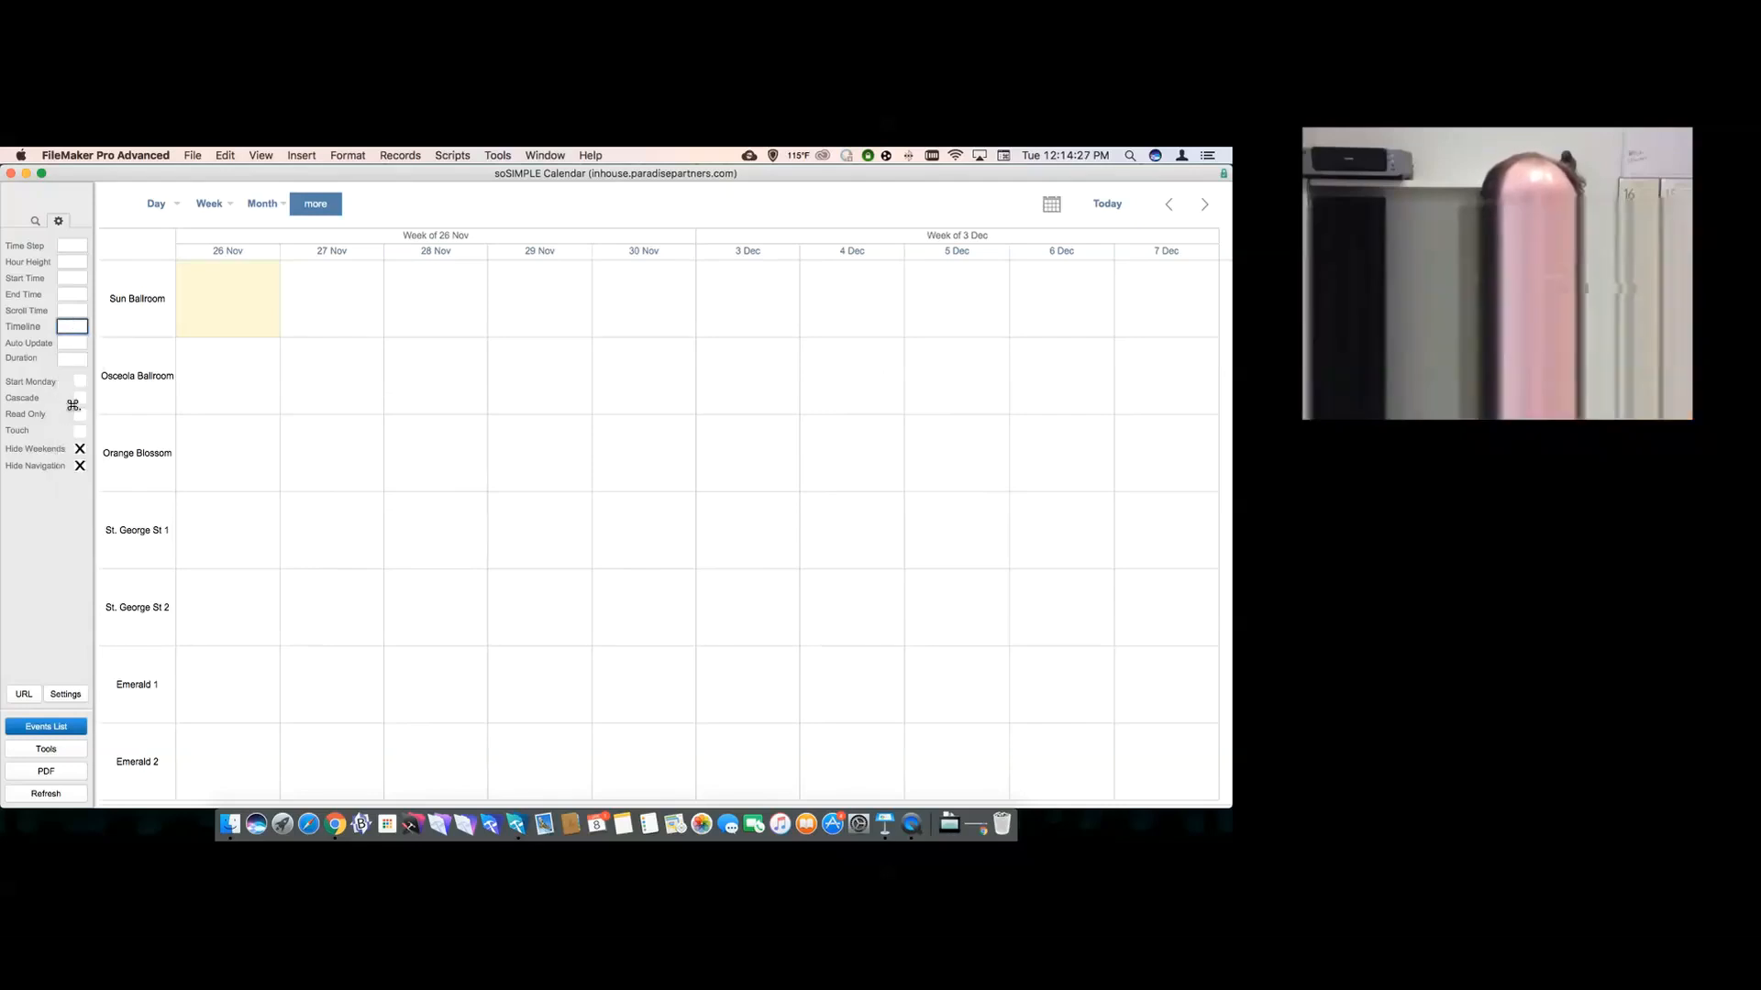
left_click(71, 328)
scroll(73, 473, "down", 4)
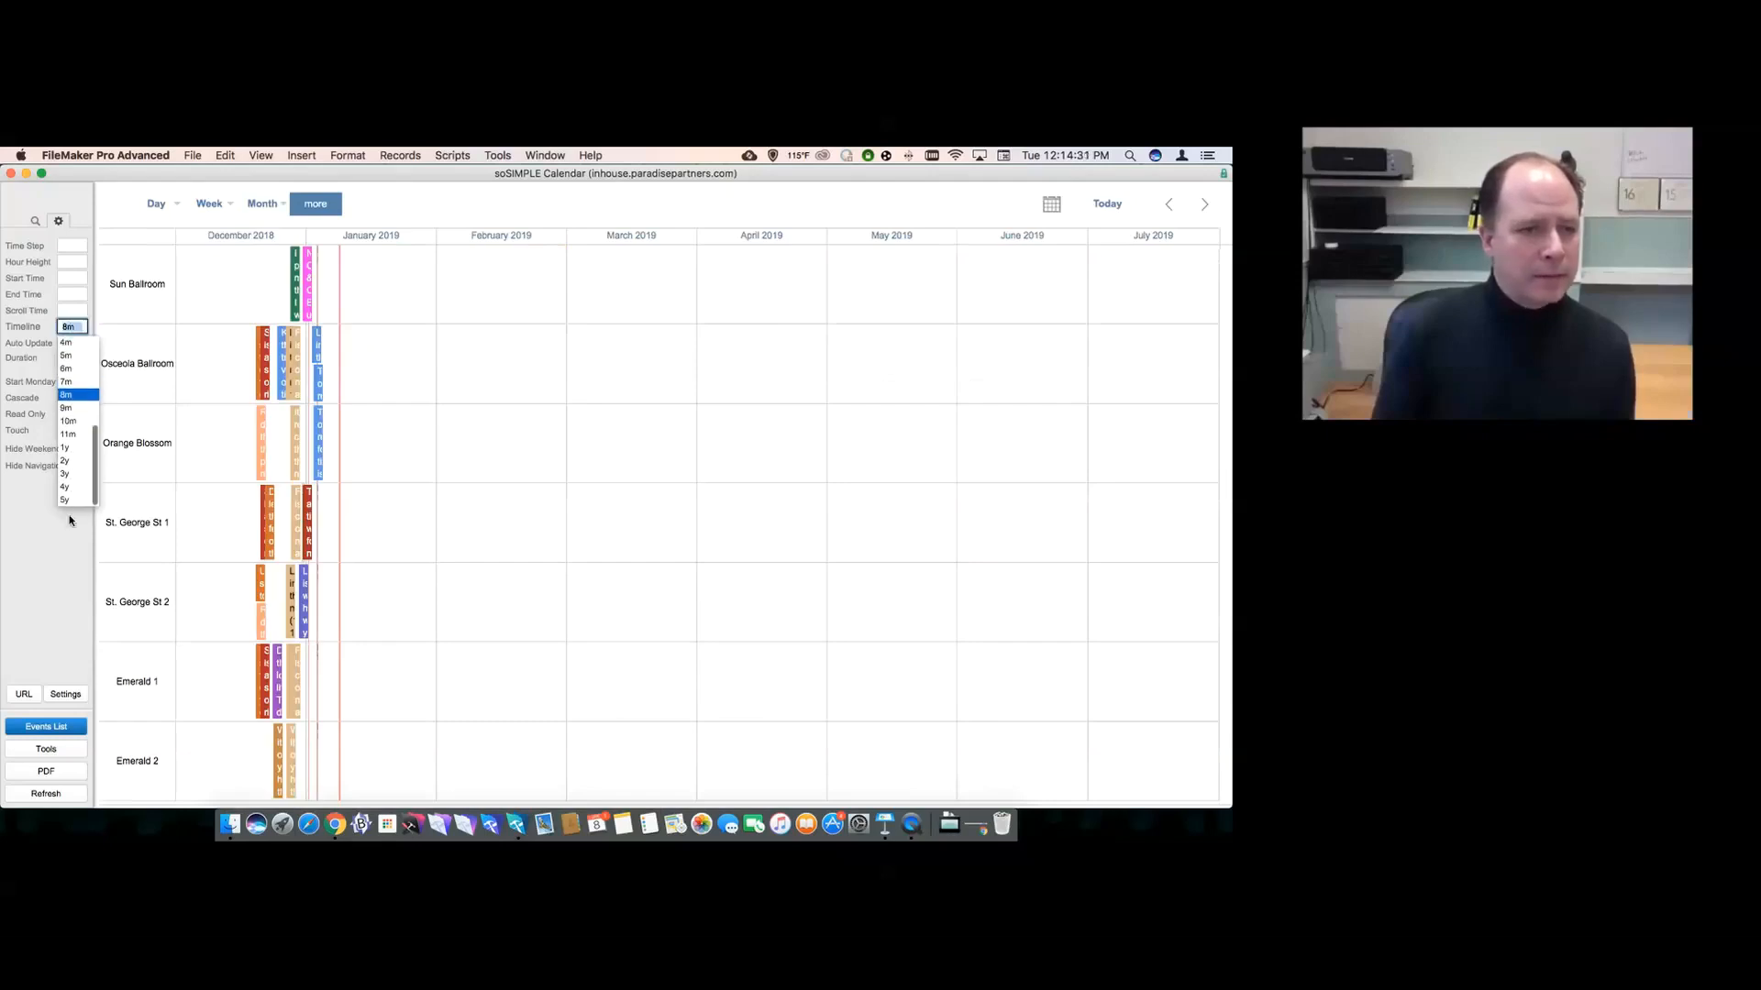
left_click(66, 500)
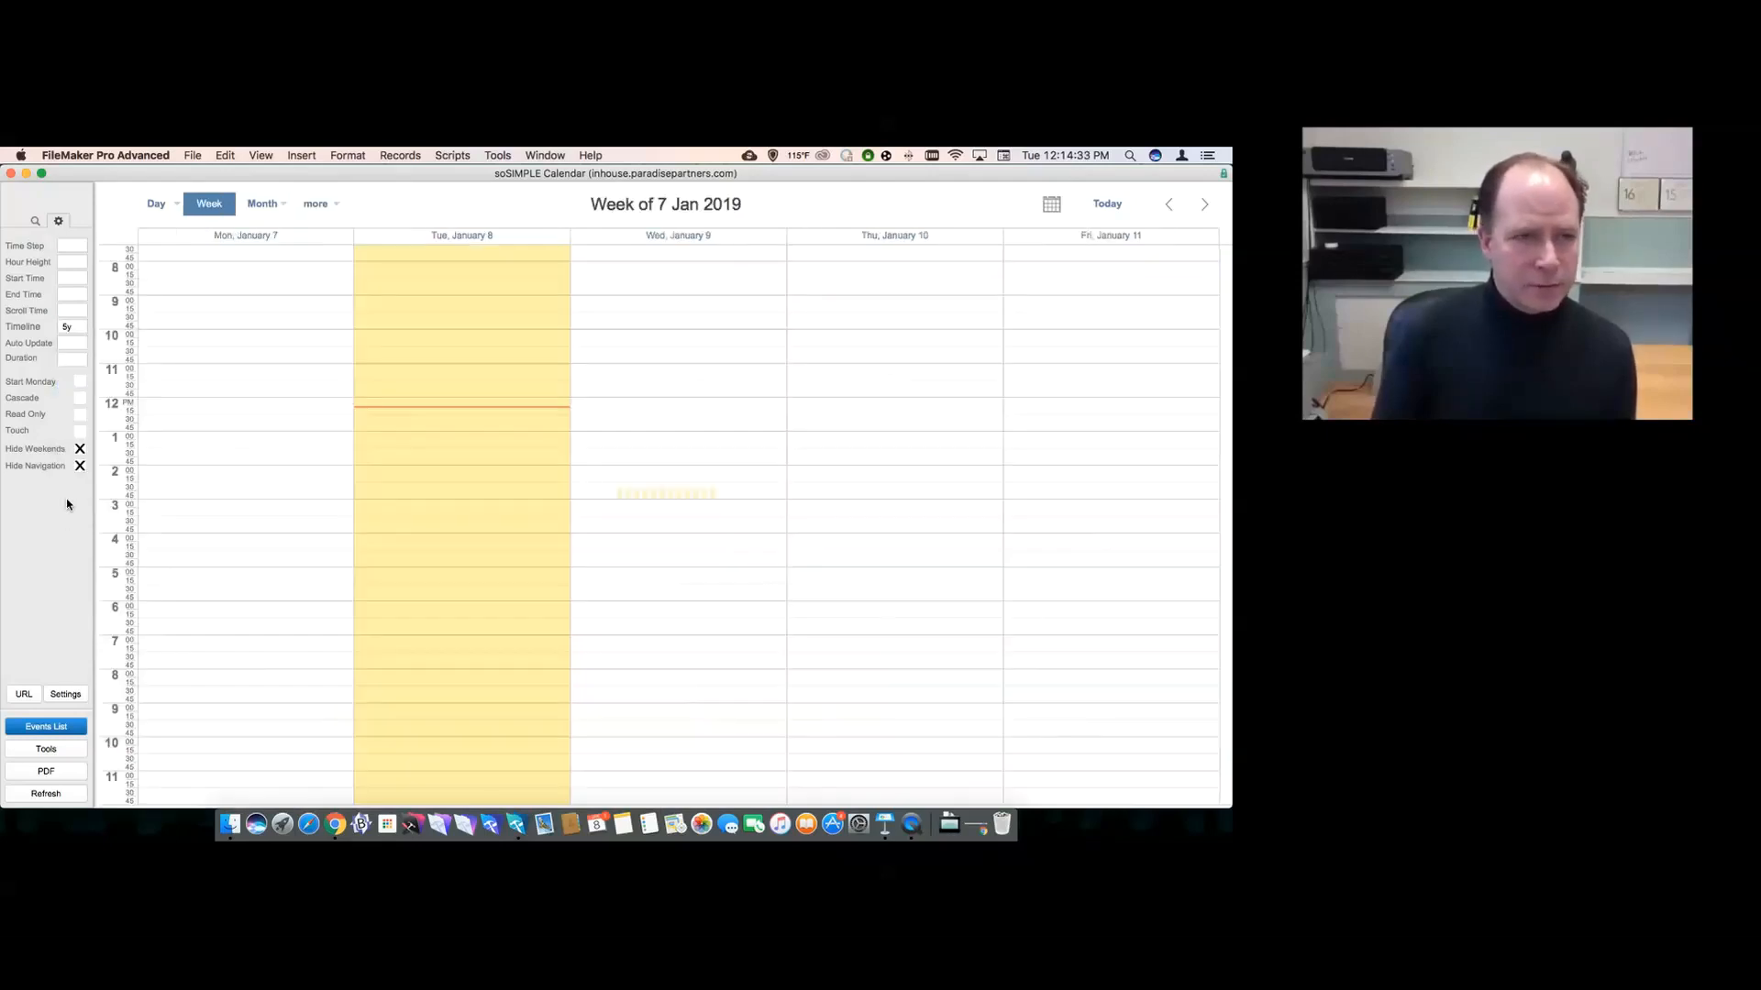
left_click(315, 204)
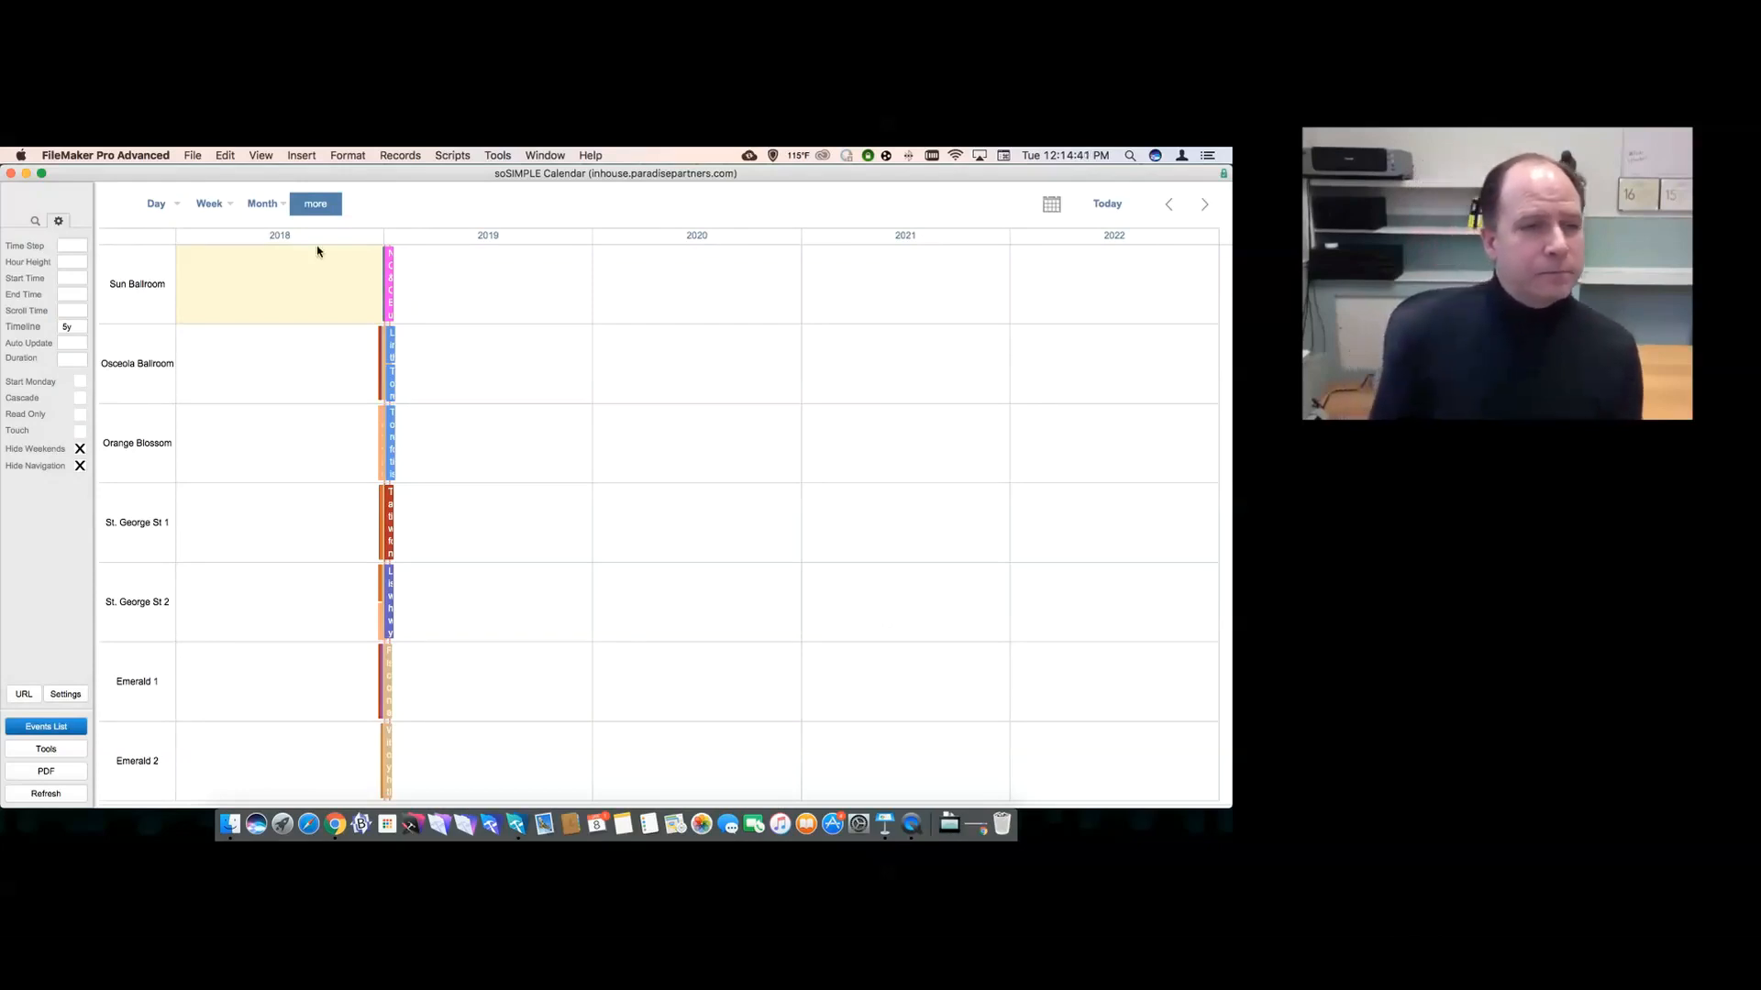
- Switch to the weekly event list with map view
left_click(315, 209)
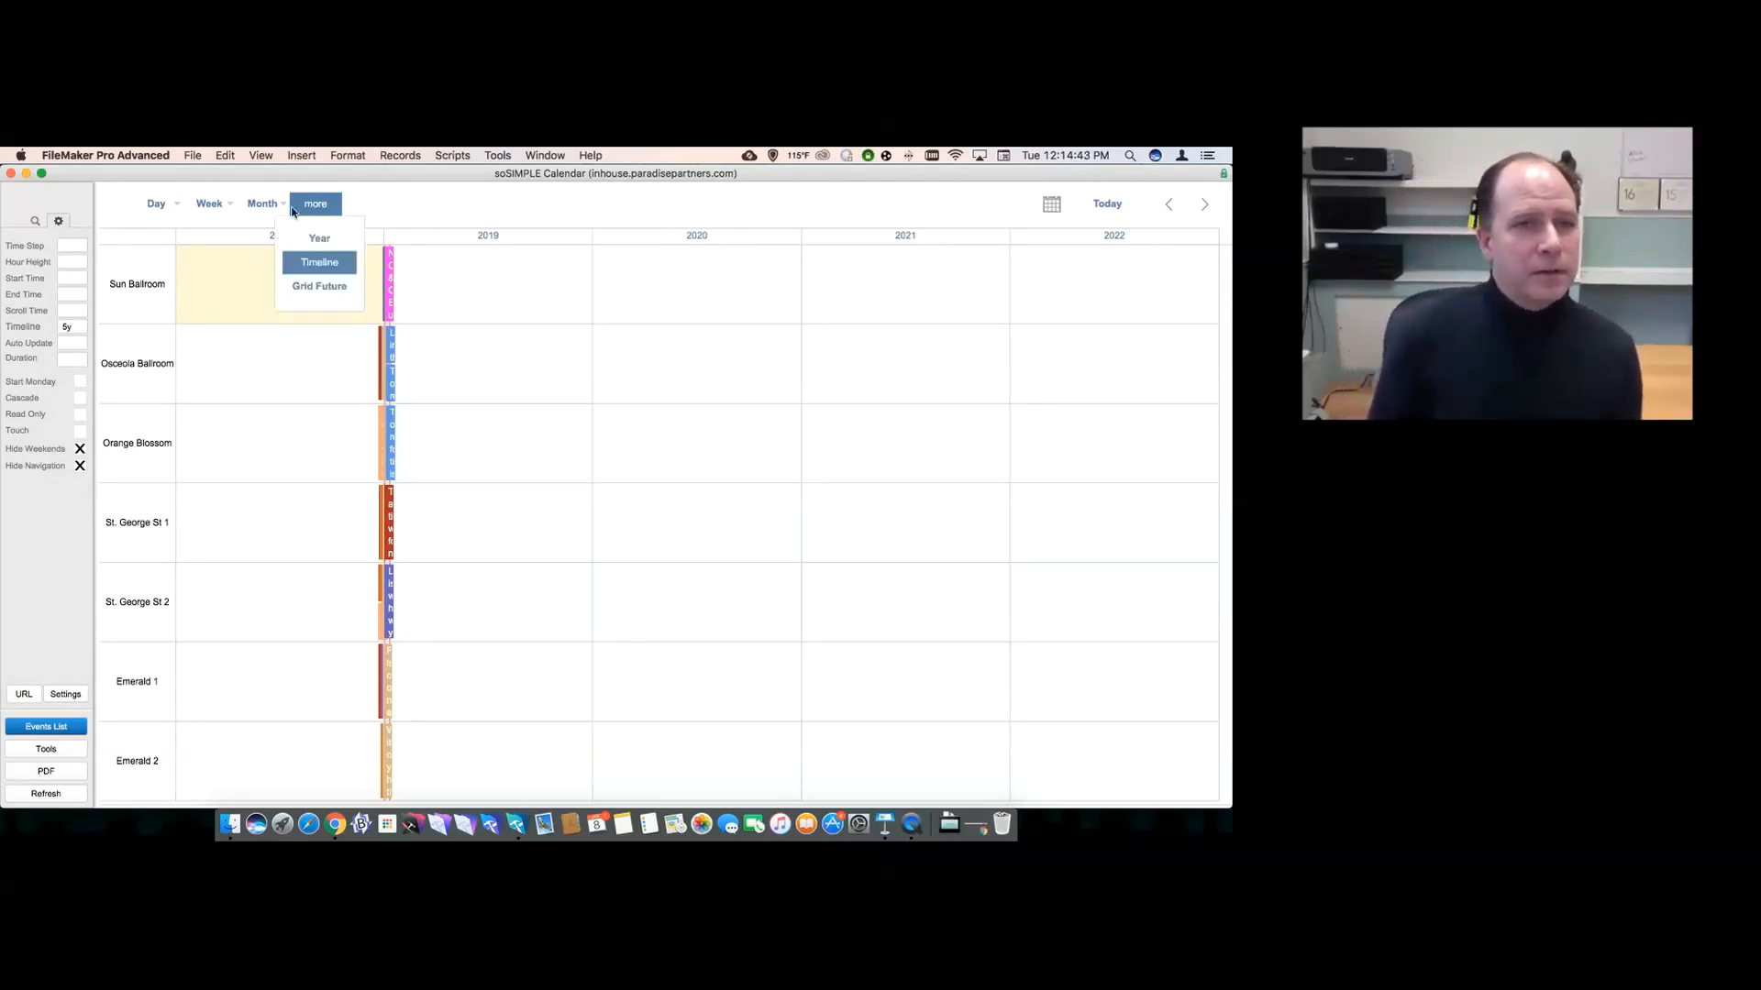
mouse_move(220, 214)
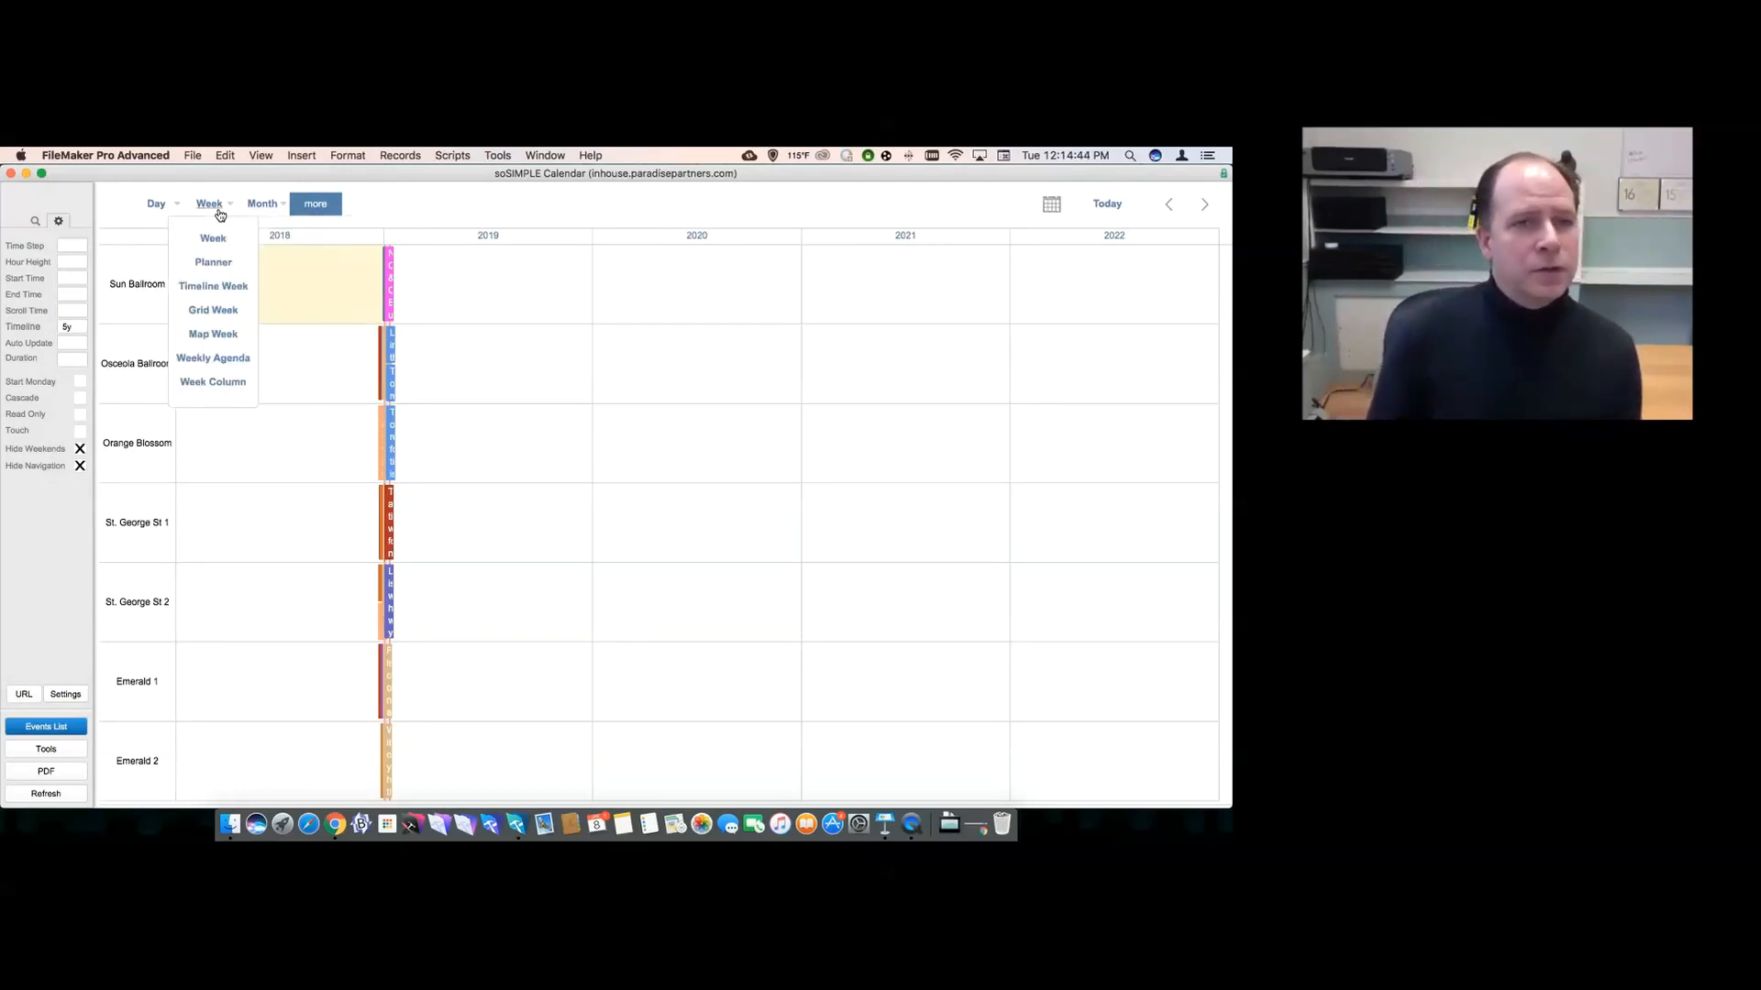
left_click(209, 336)
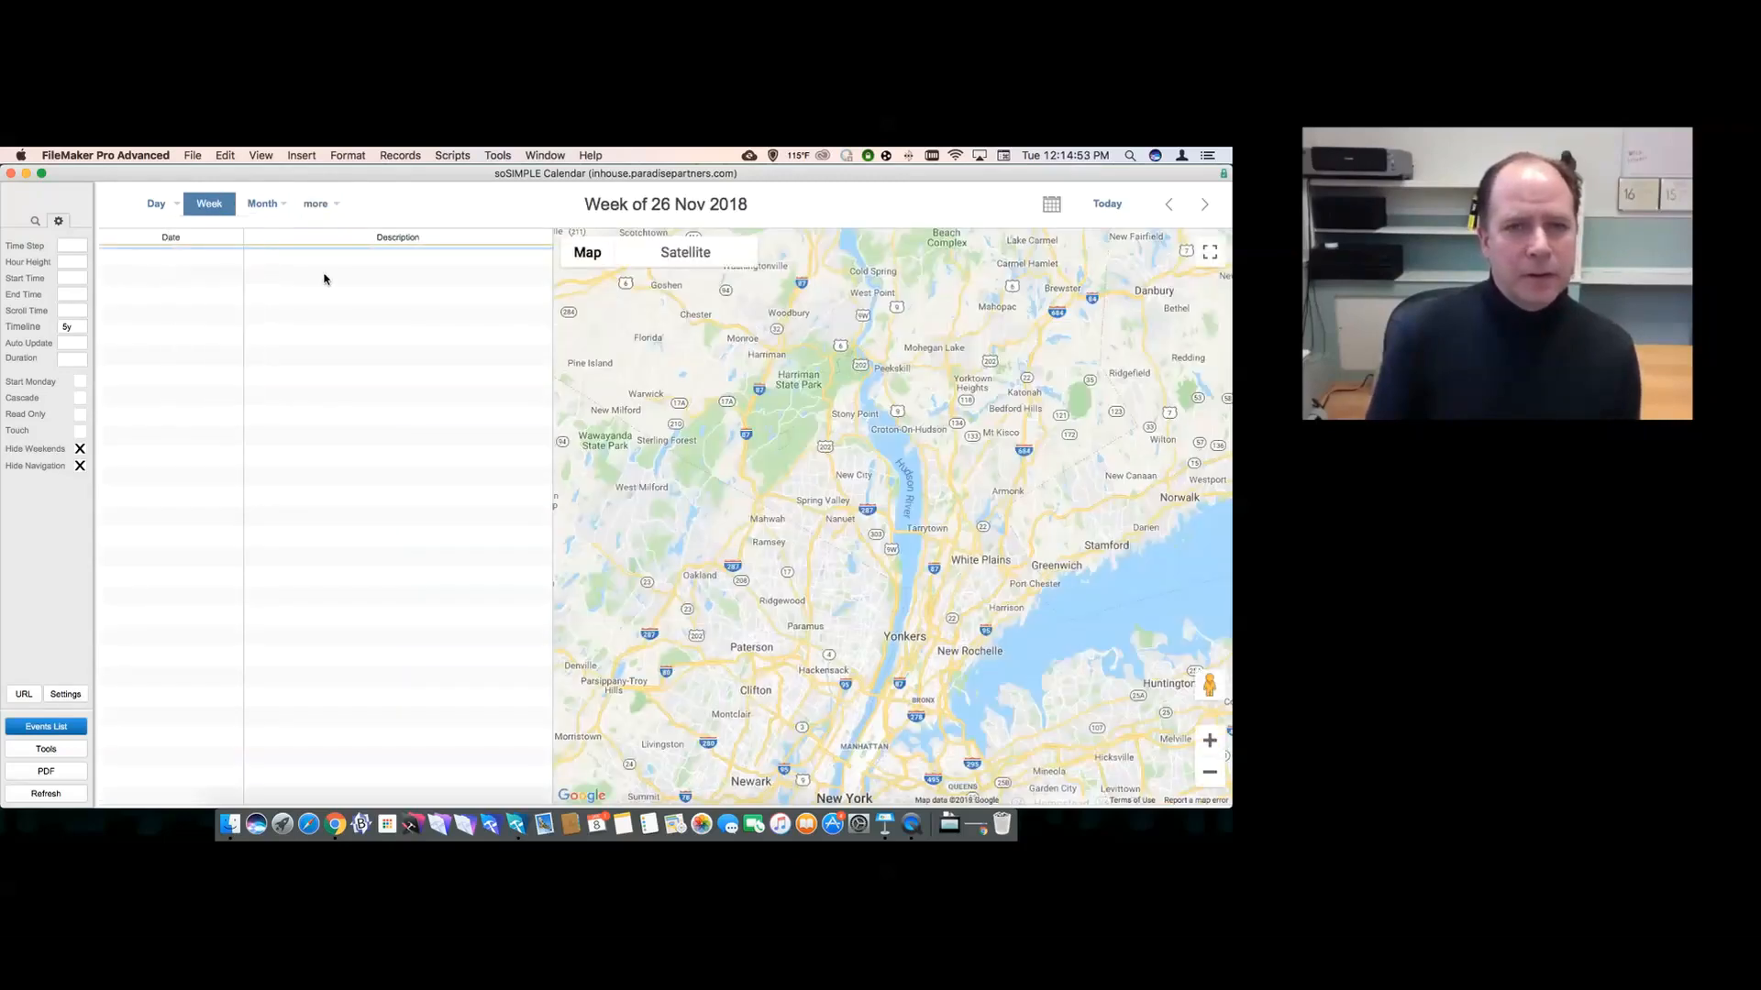
- Advance the map week view to the week of 24 Dec 2018
left_click(1205, 204)
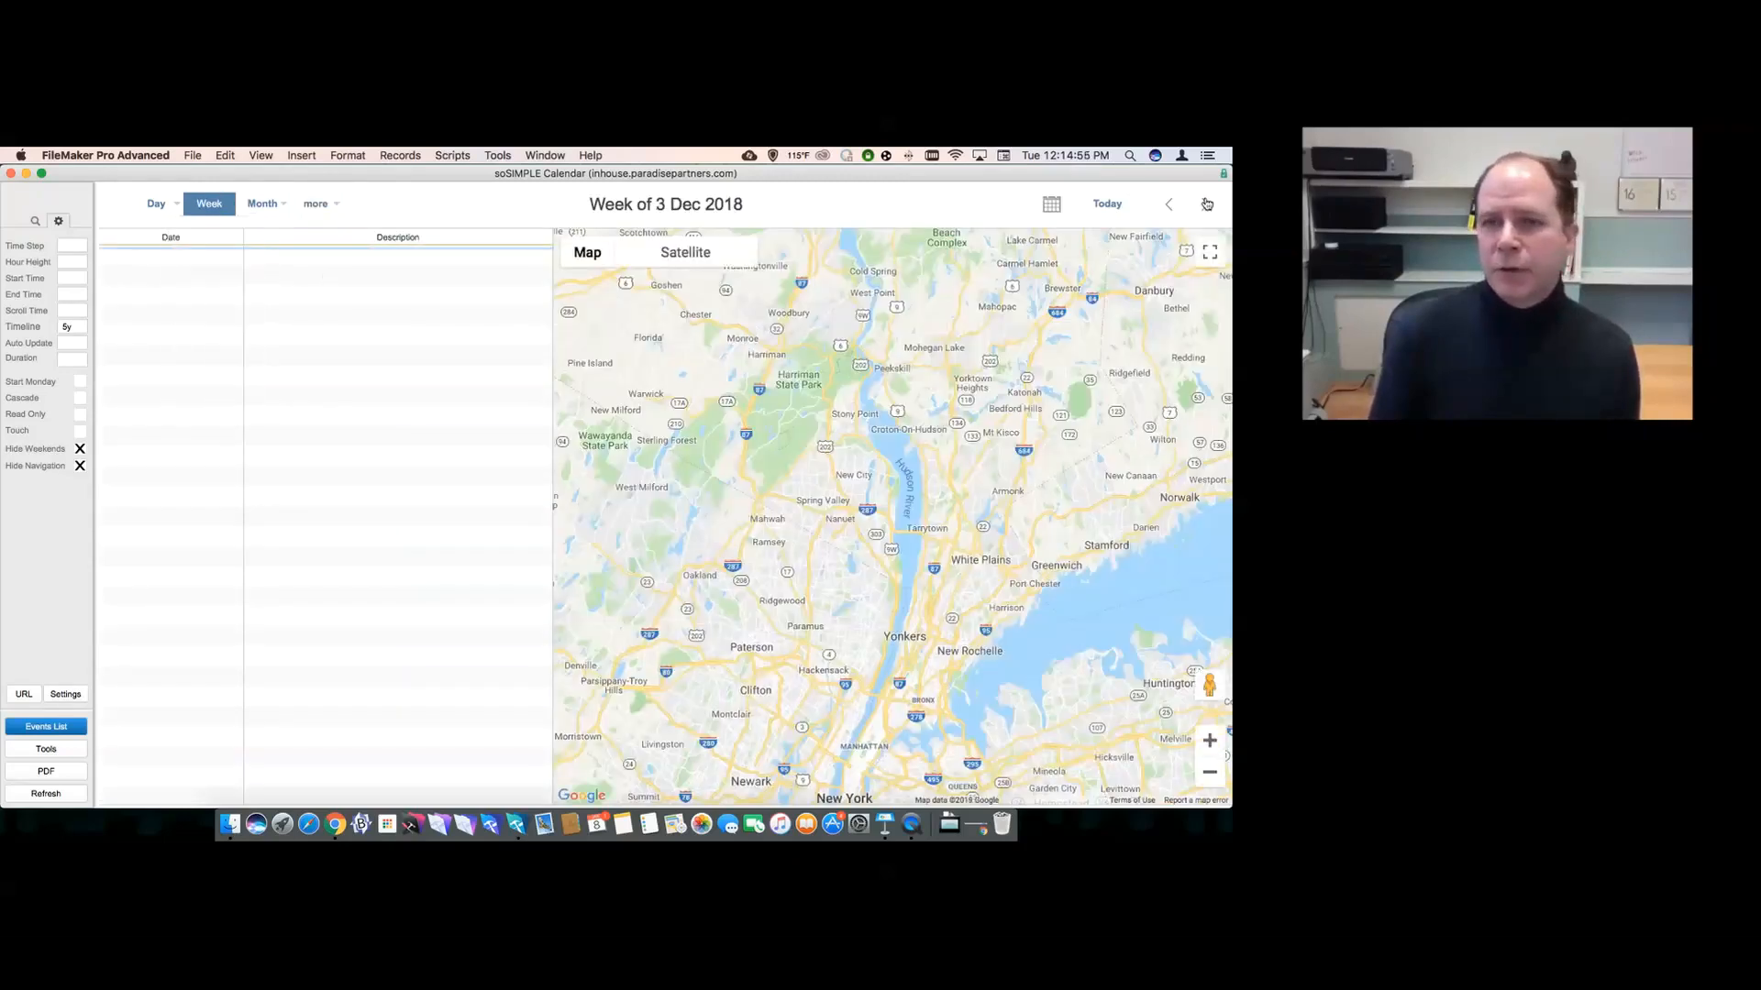
left_click(1207, 204)
left_click(1207, 204)
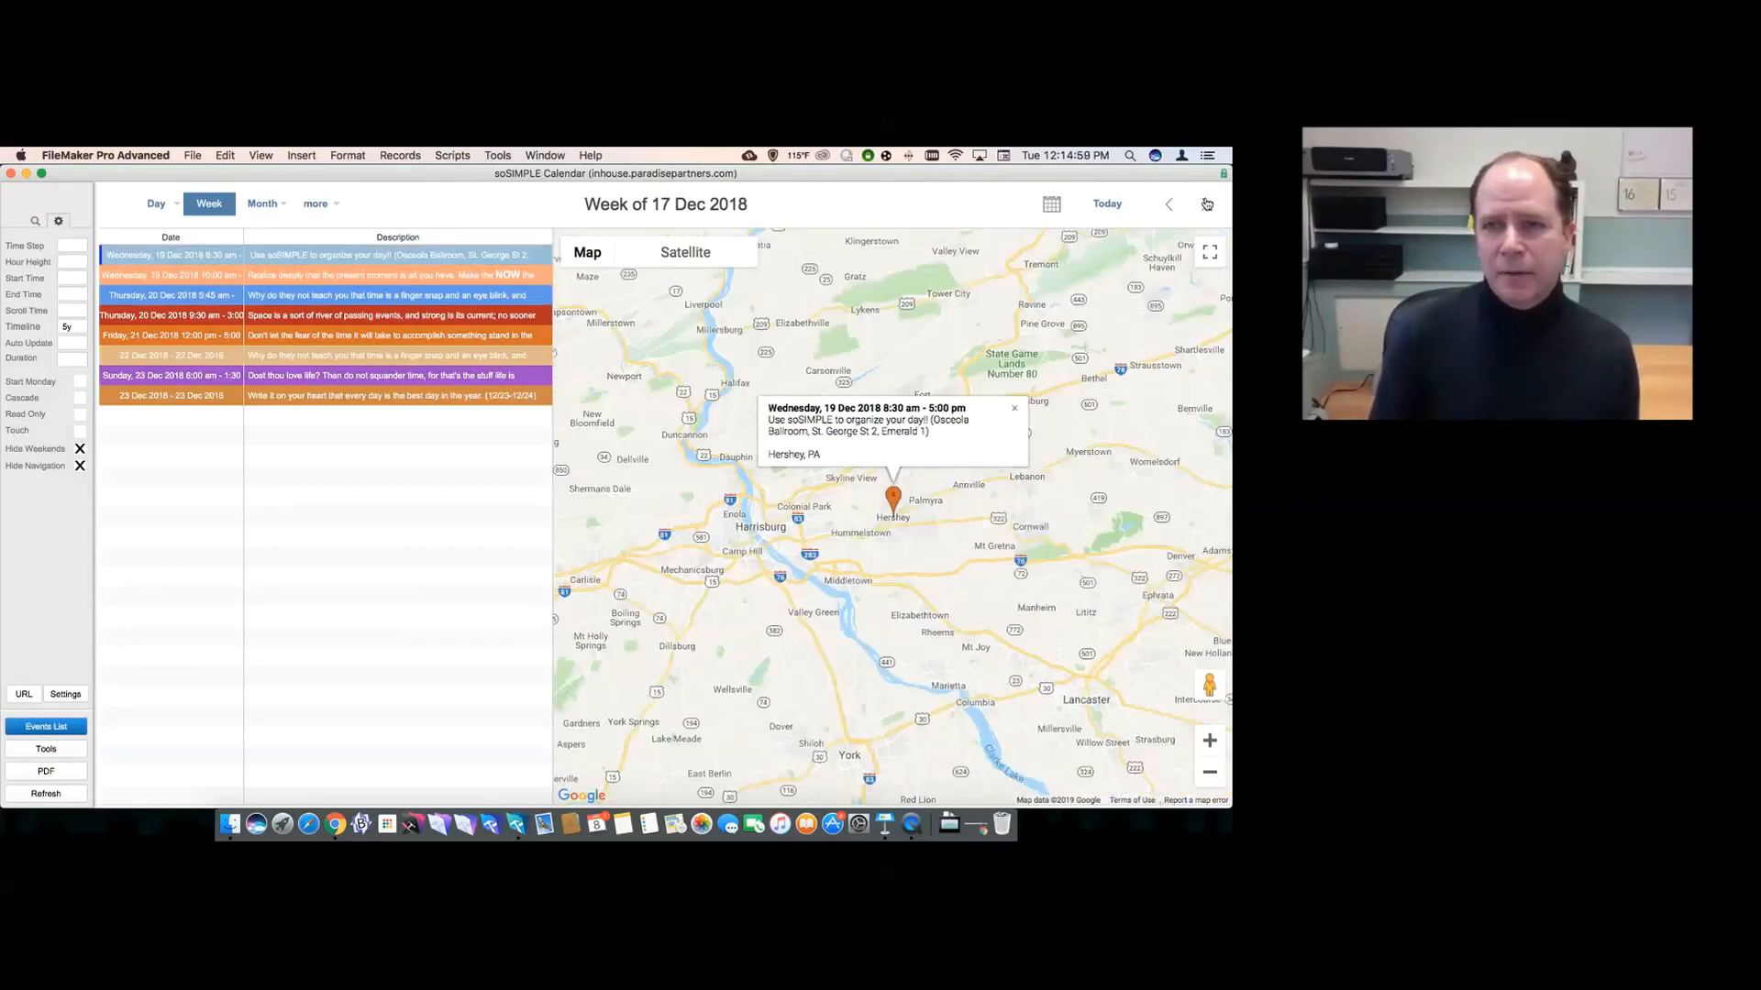
left_click(1207, 204)
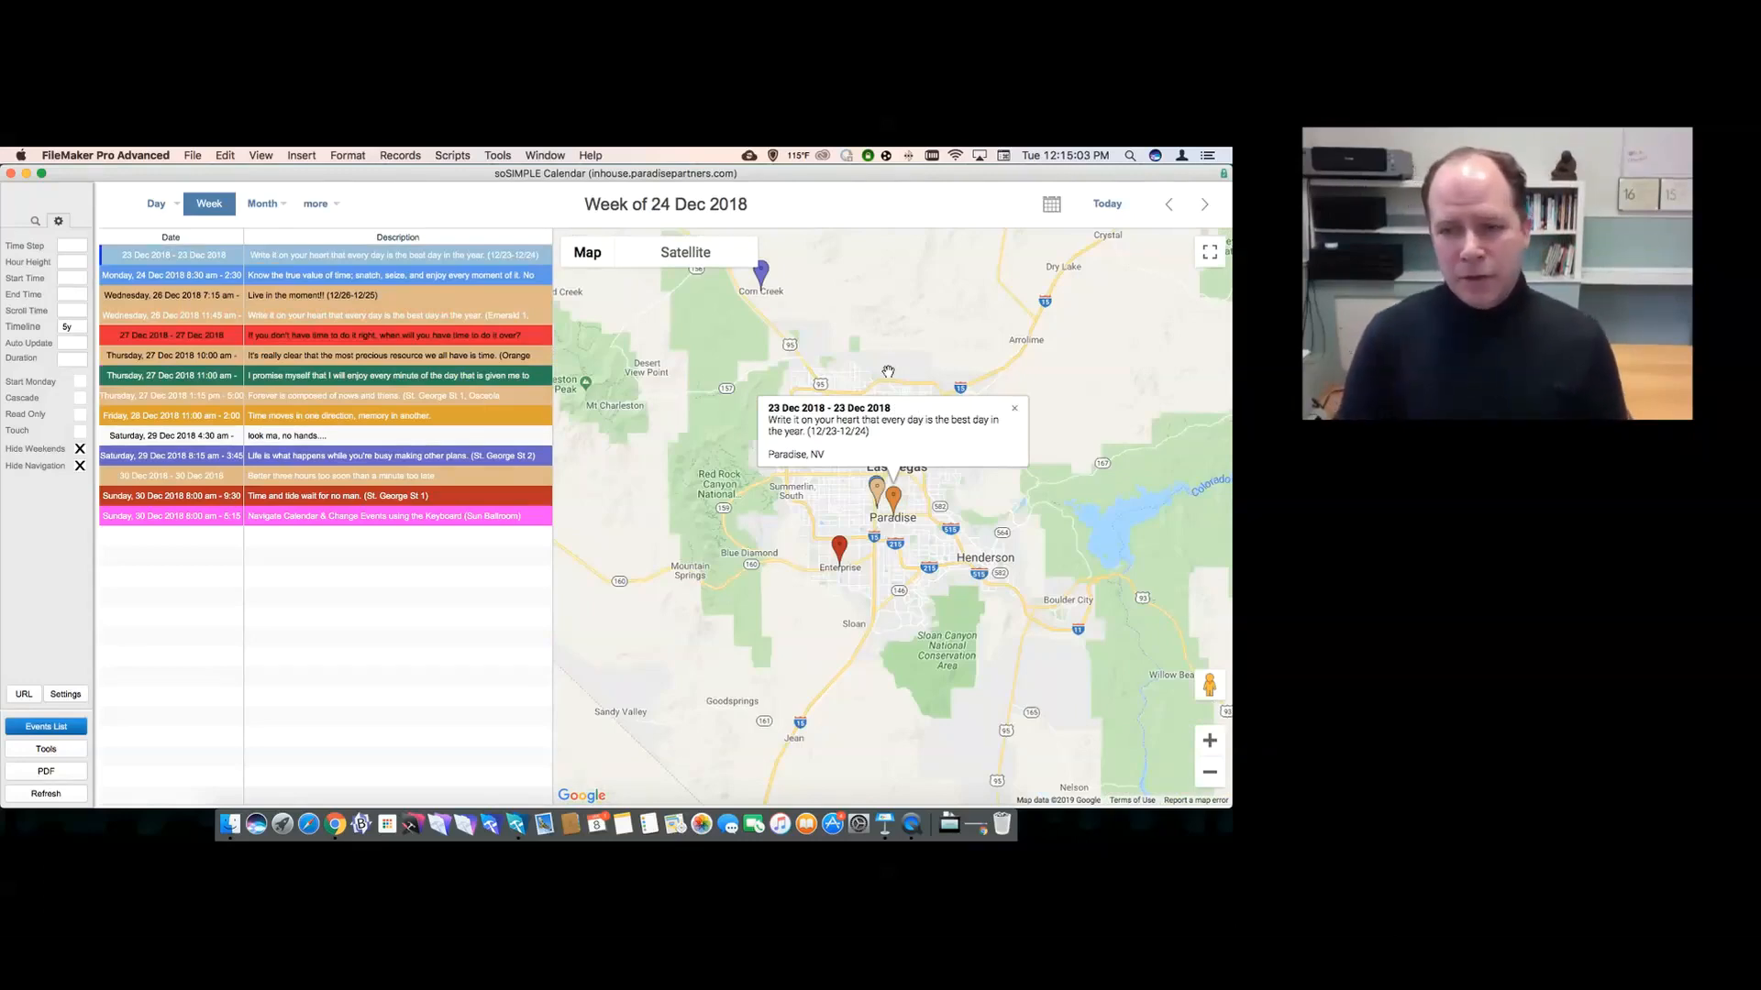
left_click(1014, 408)
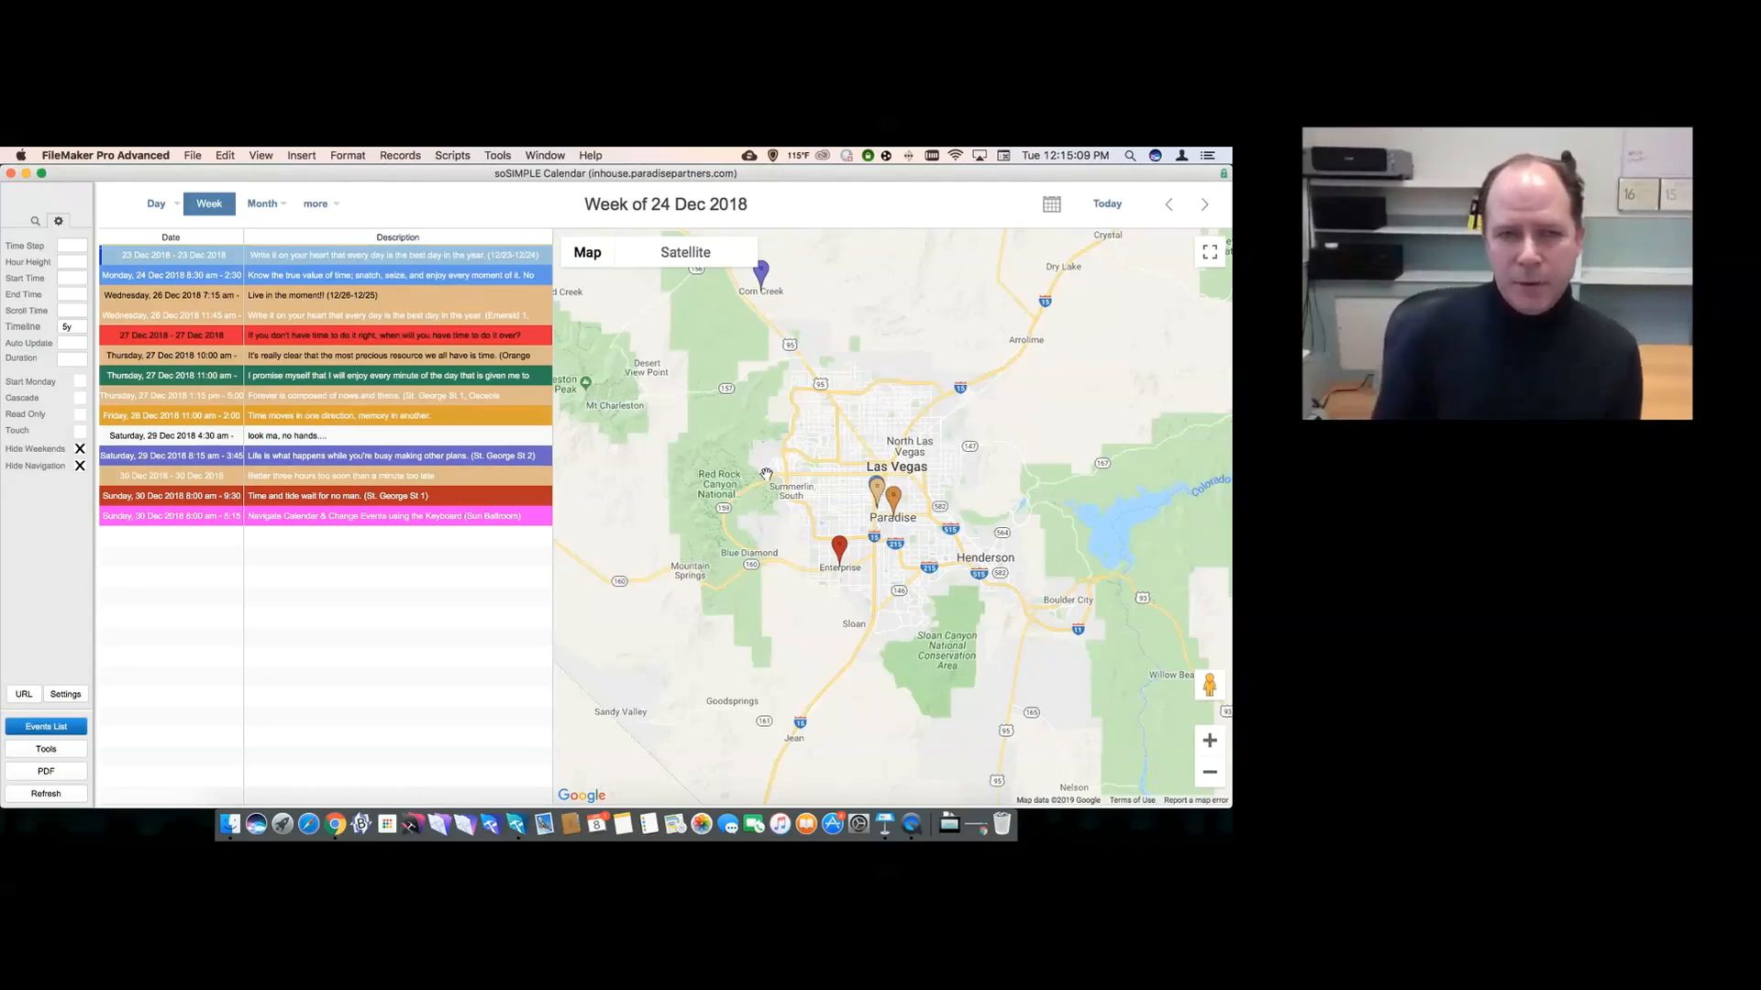
- Locate the 27 Dec, 24 Dec and 23 Dec events on the map
left_click(383, 344)
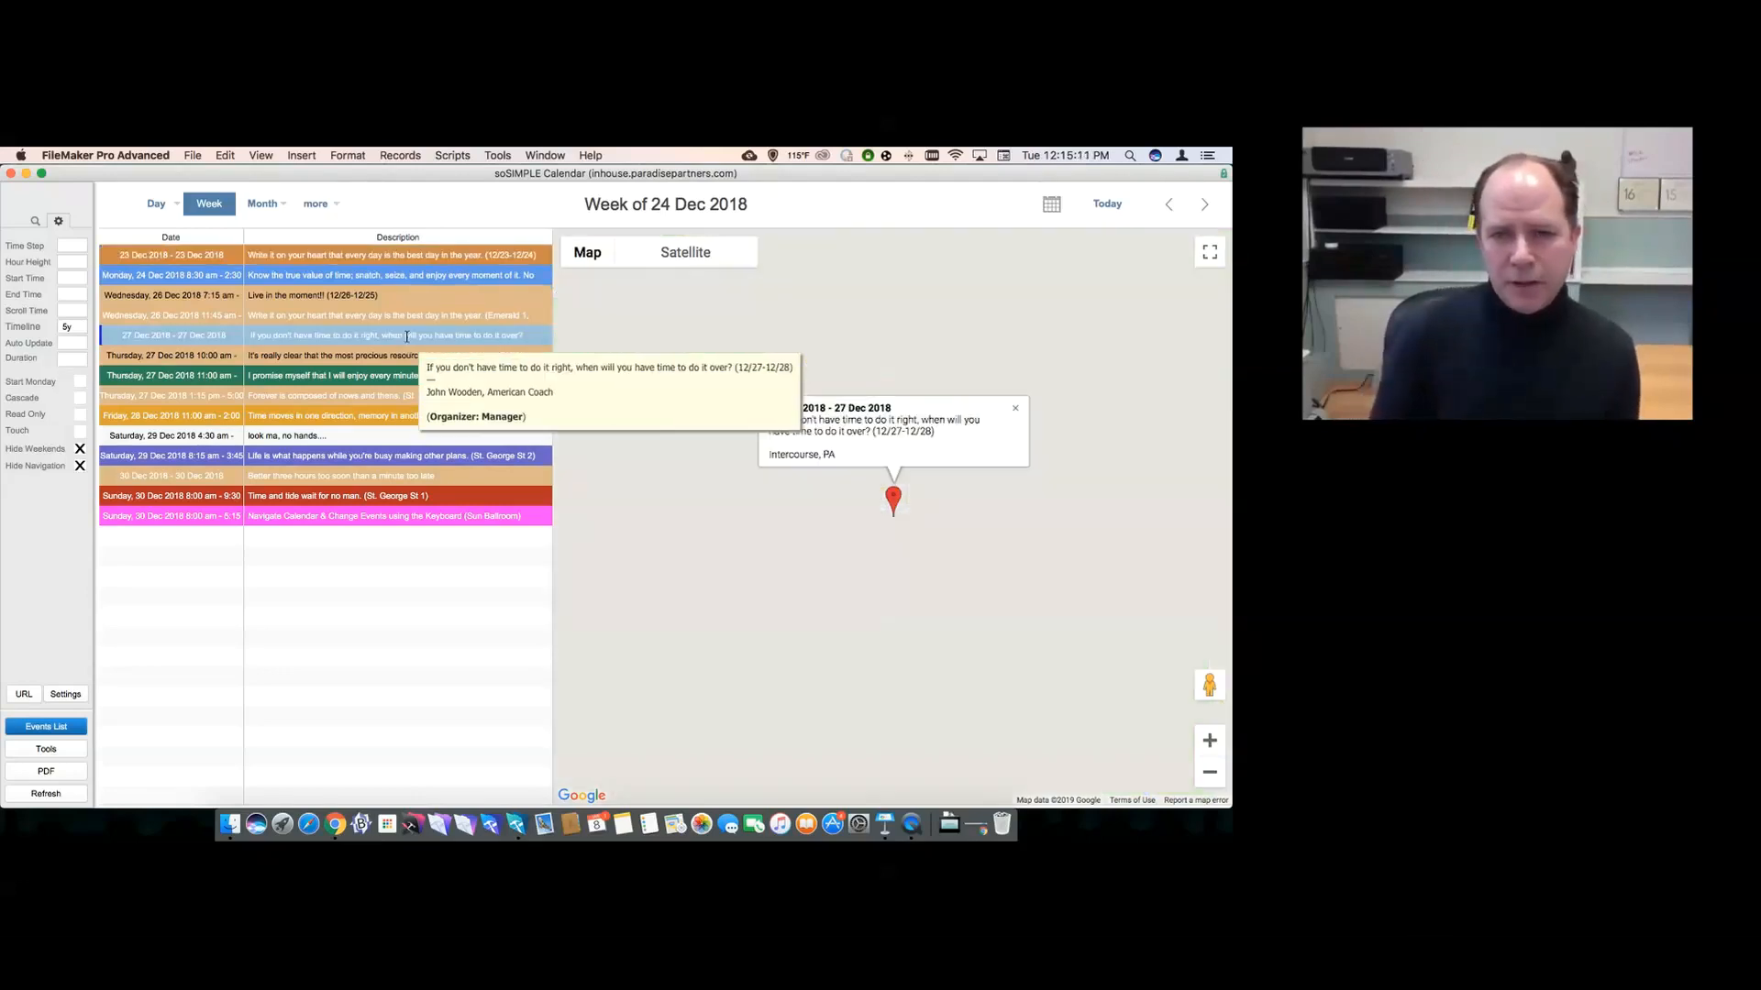
left_click(364, 356)
left_click(361, 375)
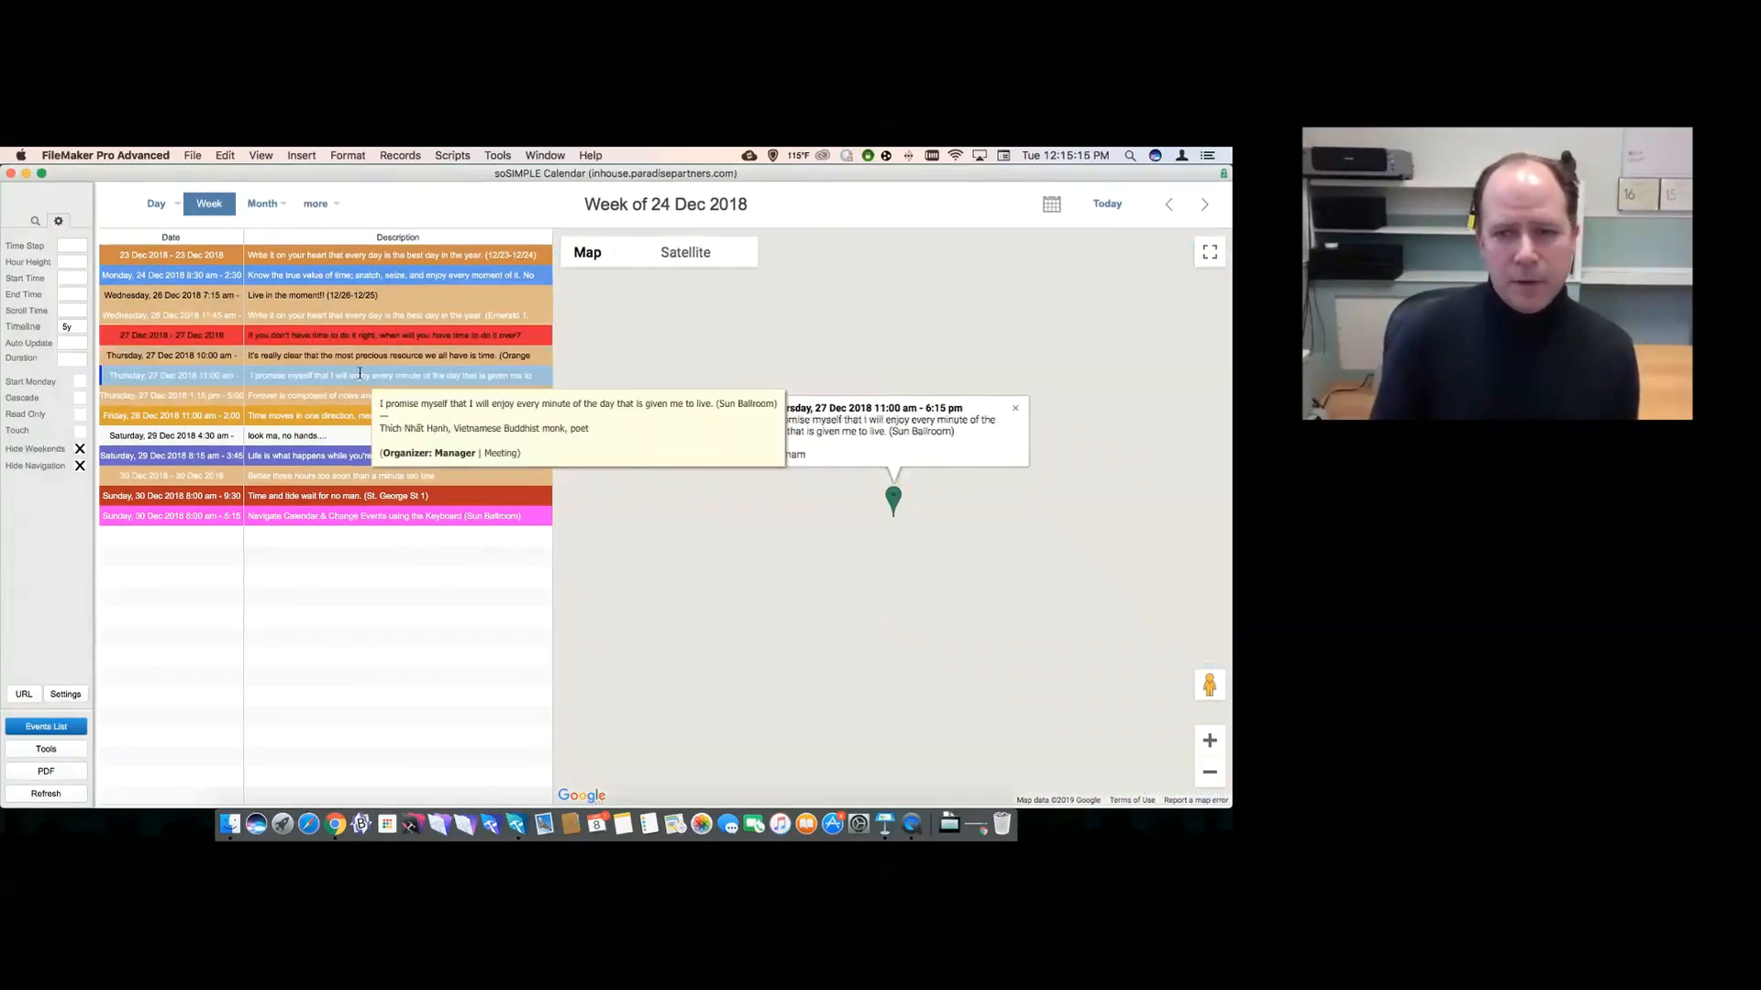
left_click(334, 280)
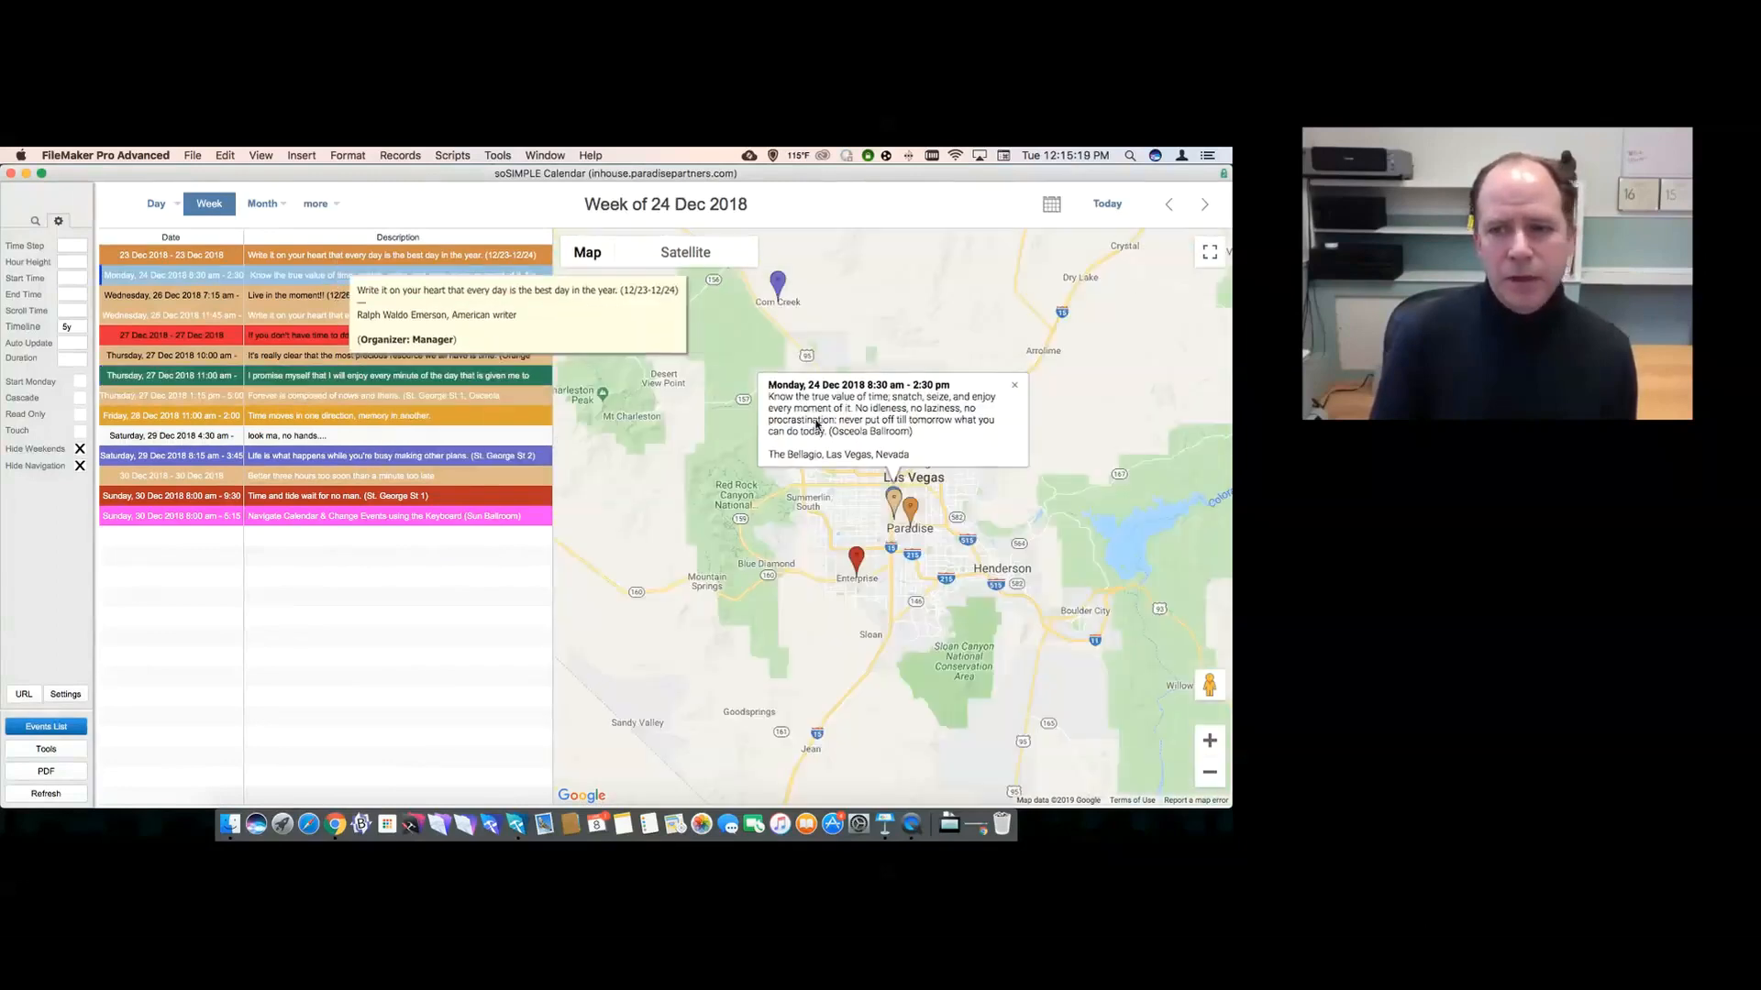
left_click(1015, 385)
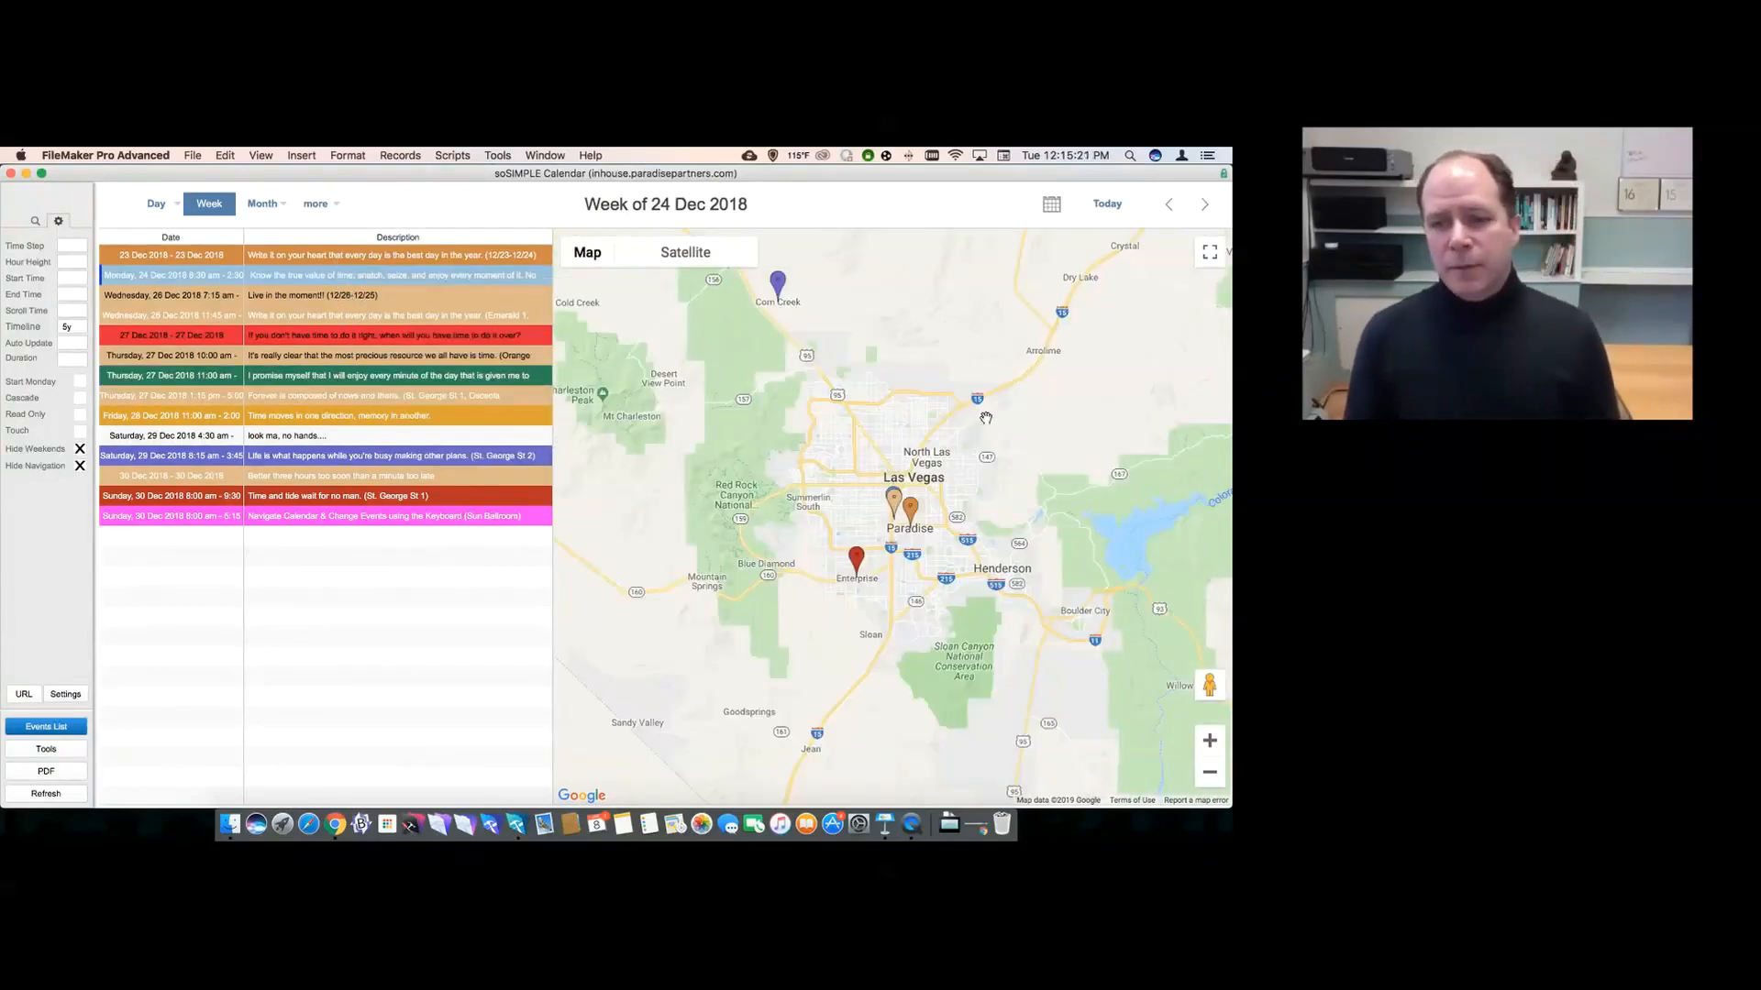
left_click(913, 510)
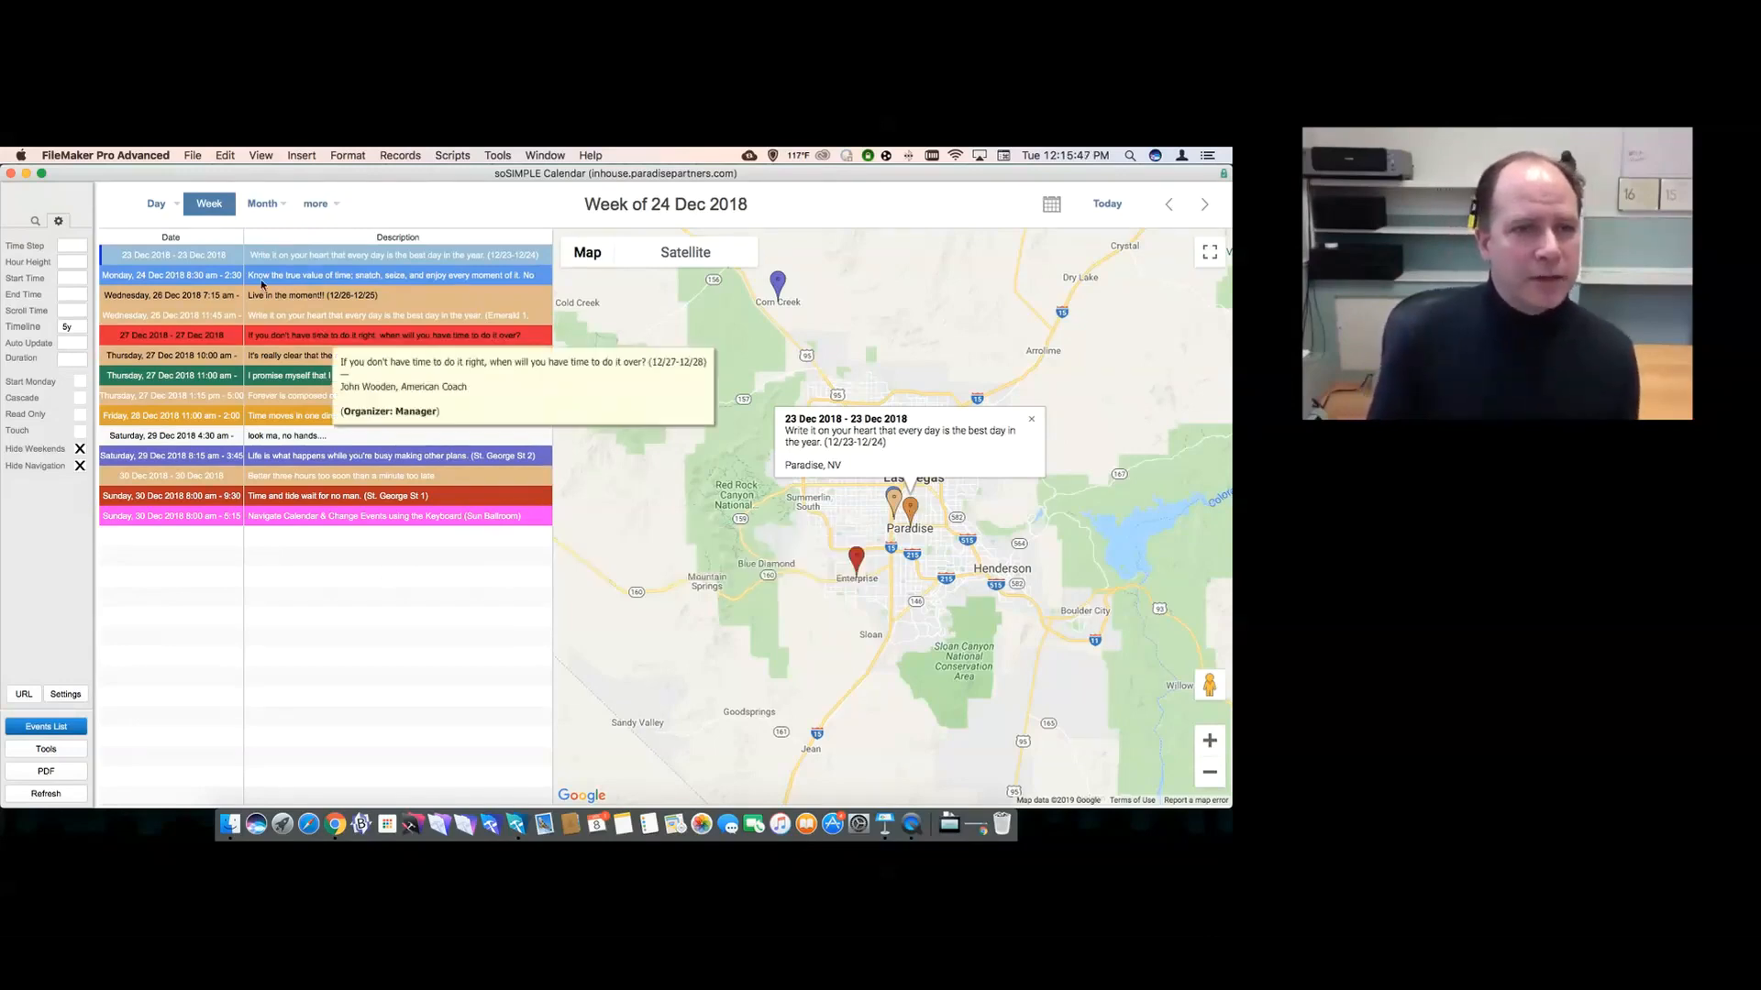
- Show December 2018 as Grid Month, then as the monthly event list with map
mouse_move(262, 204)
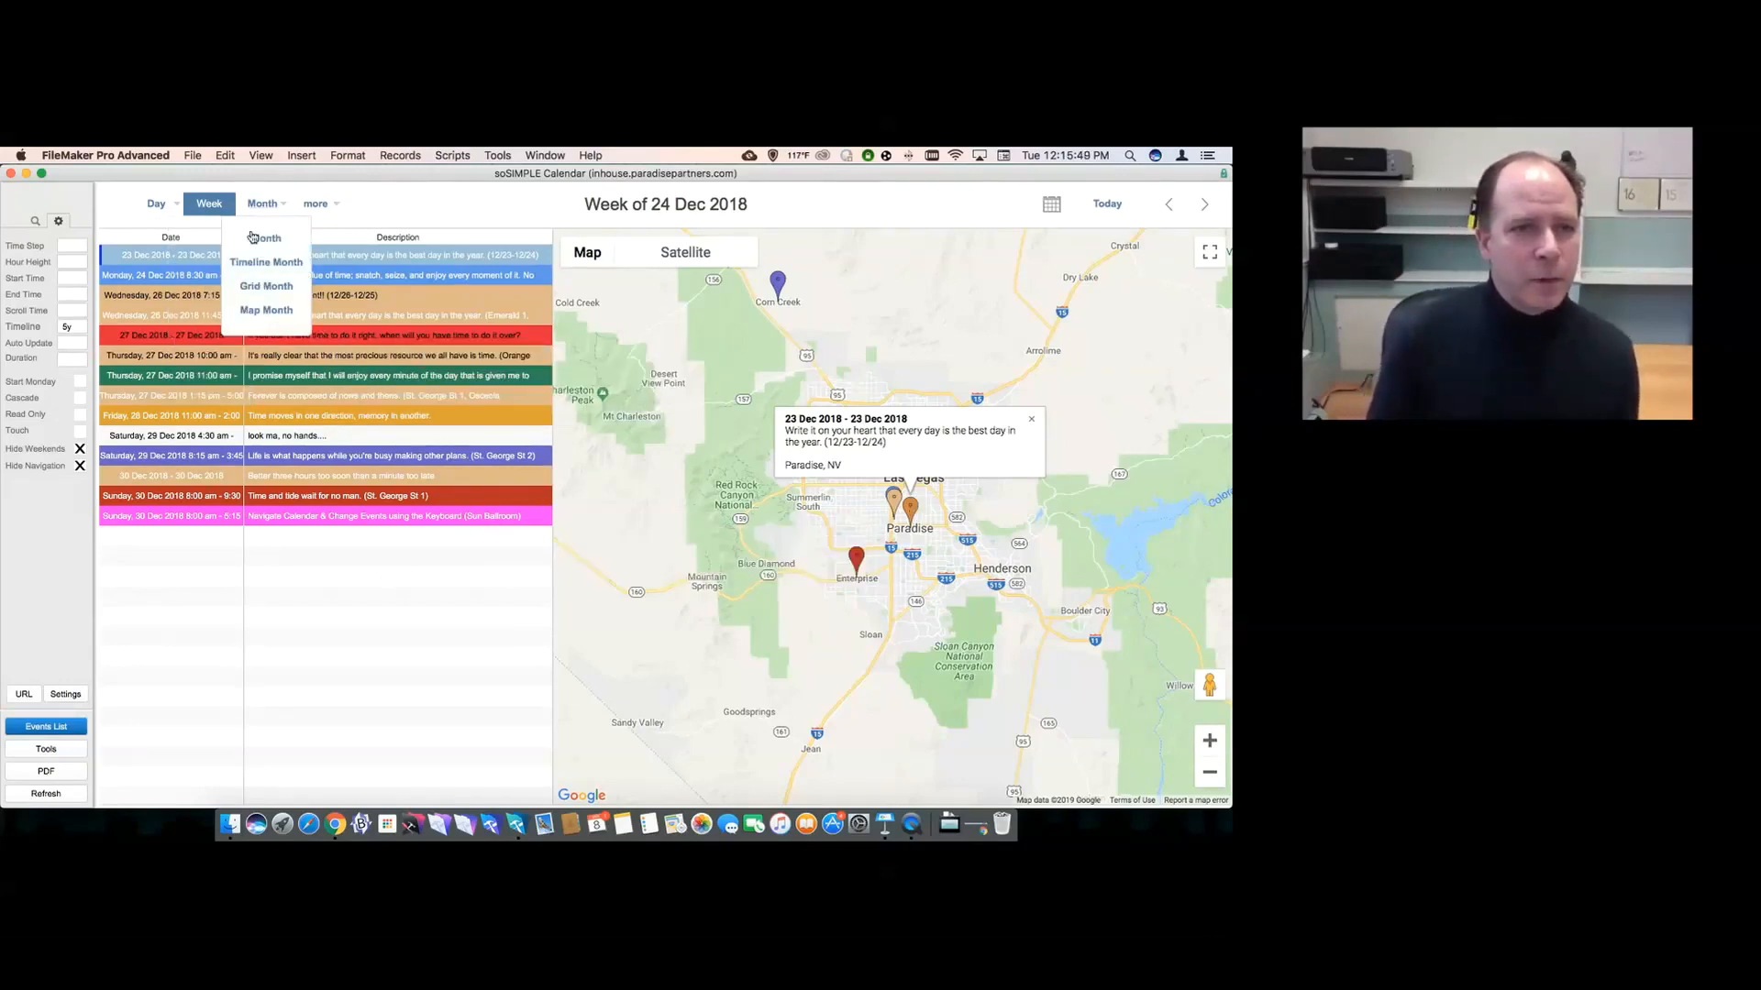
left_click(261, 287)
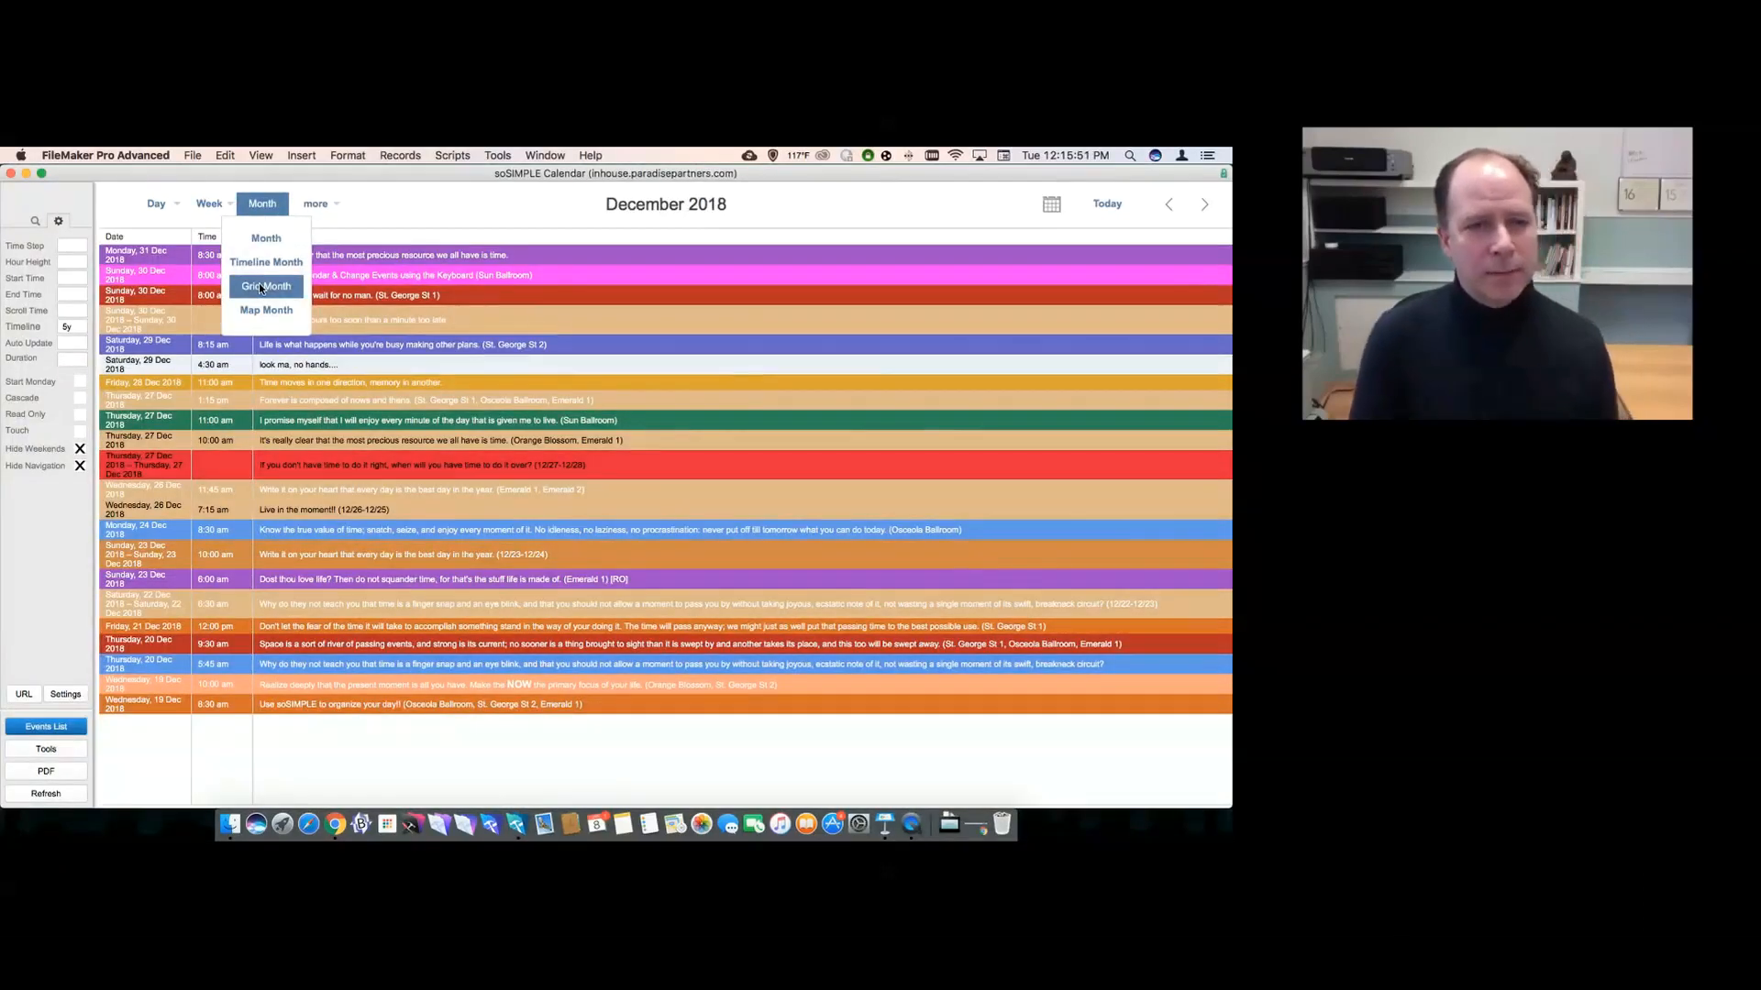
left_click(261, 311)
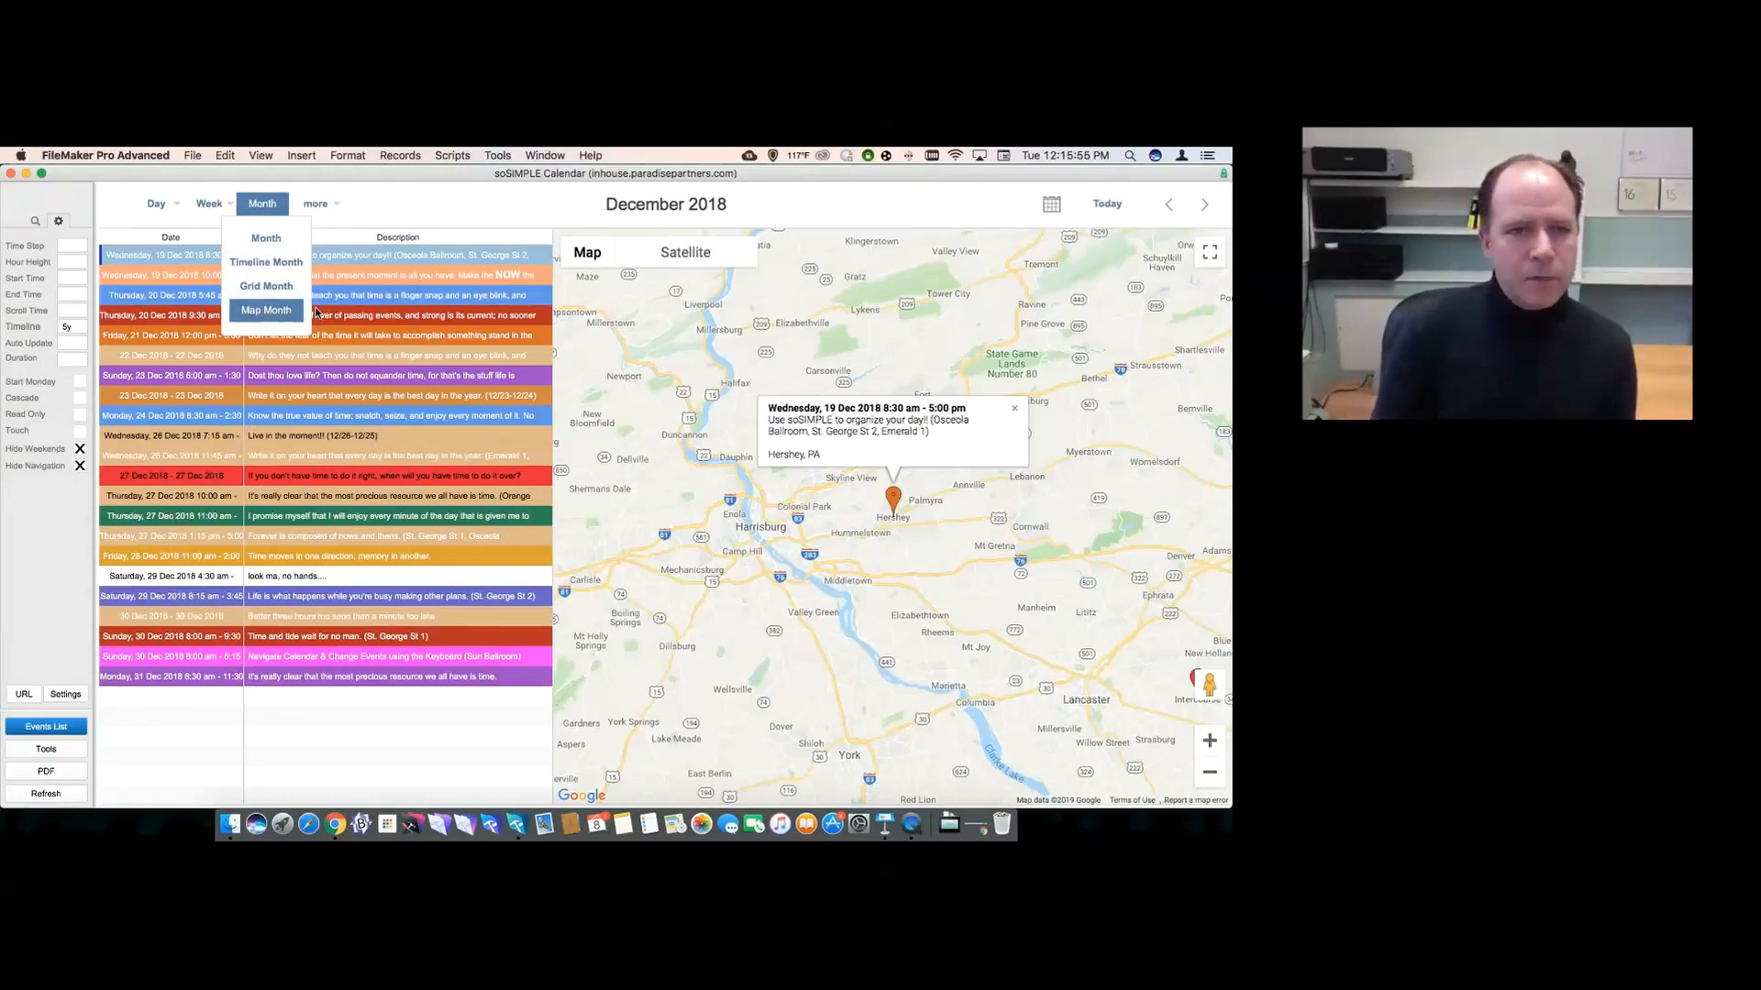
- Zoom the map out to the whole world to see every pin, then show the mini-calendar and task list
left_click(317, 336)
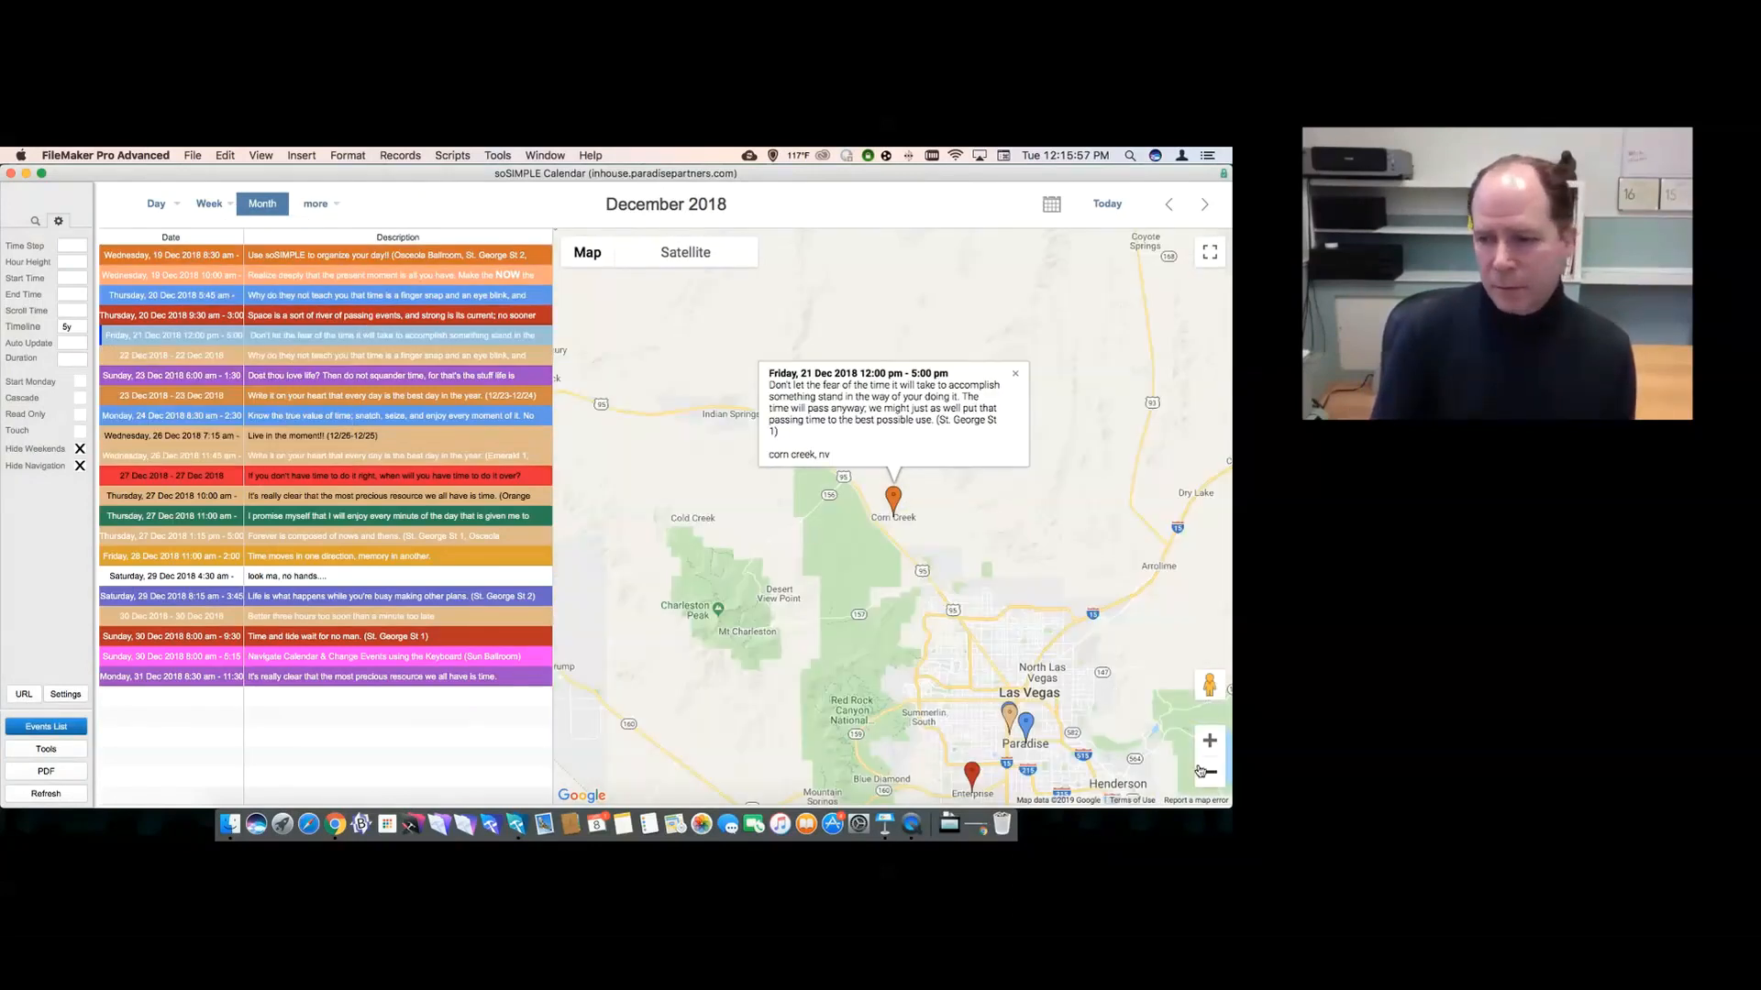
left_click(1203, 771)
left_click(1209, 773)
left_click(1214, 775)
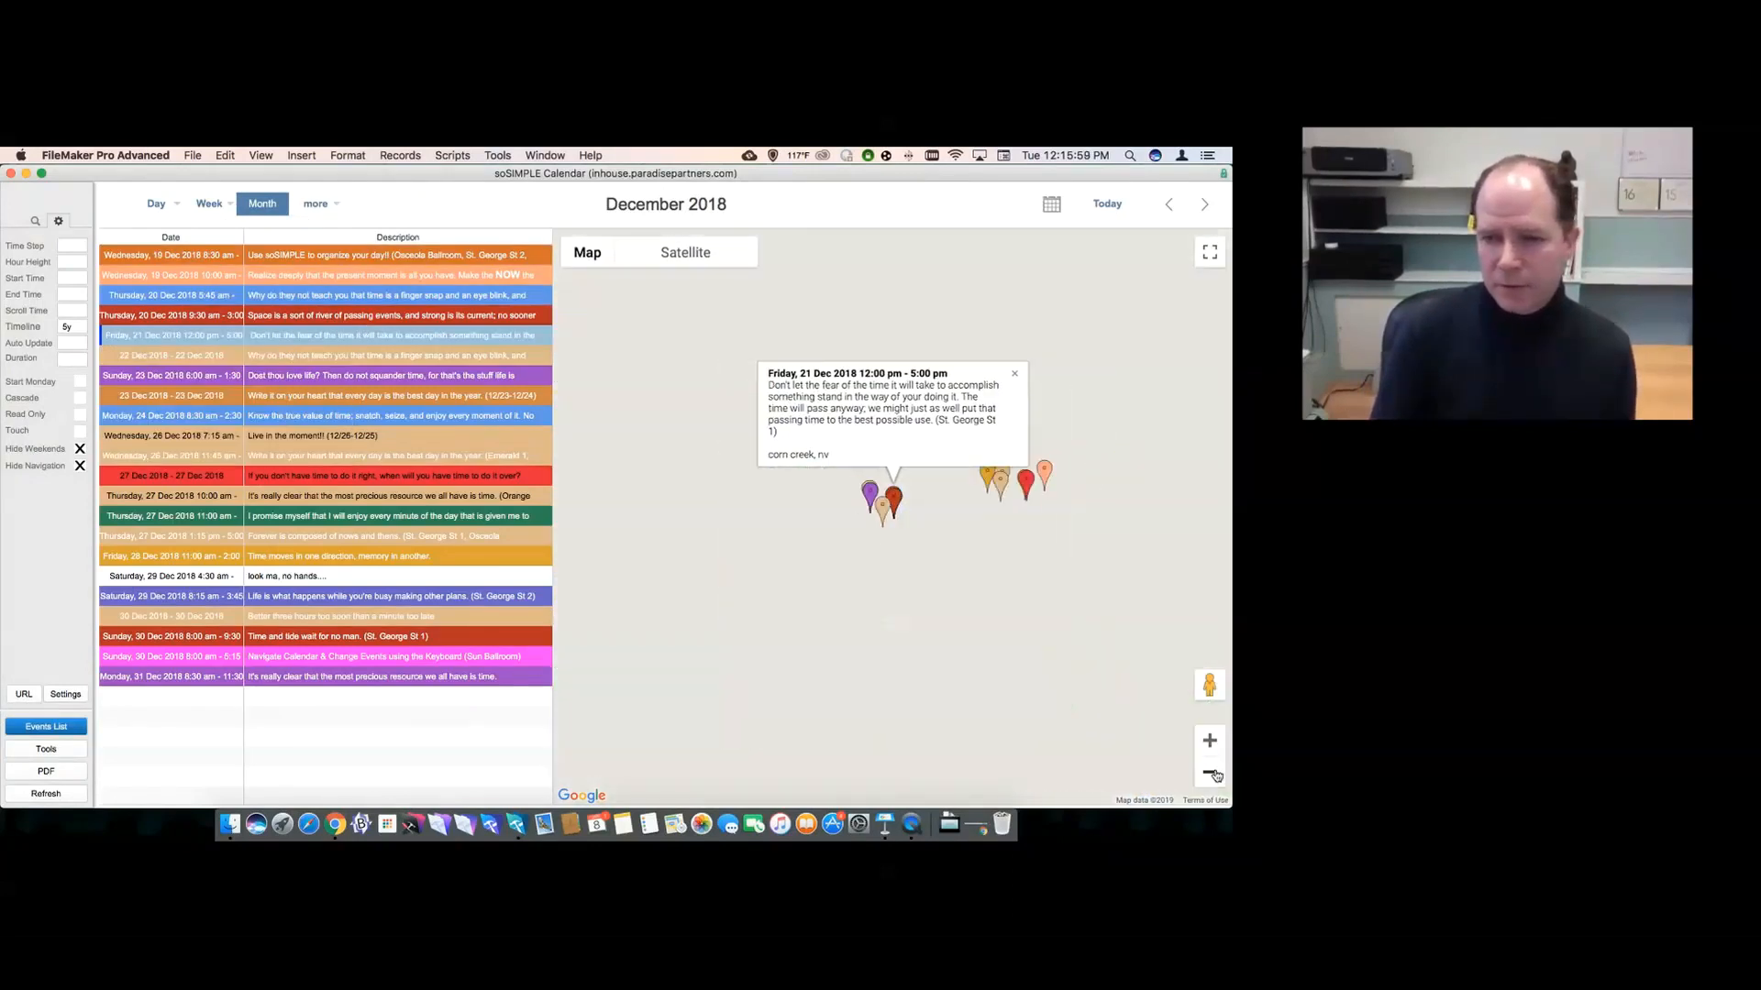
left_click(1216, 776)
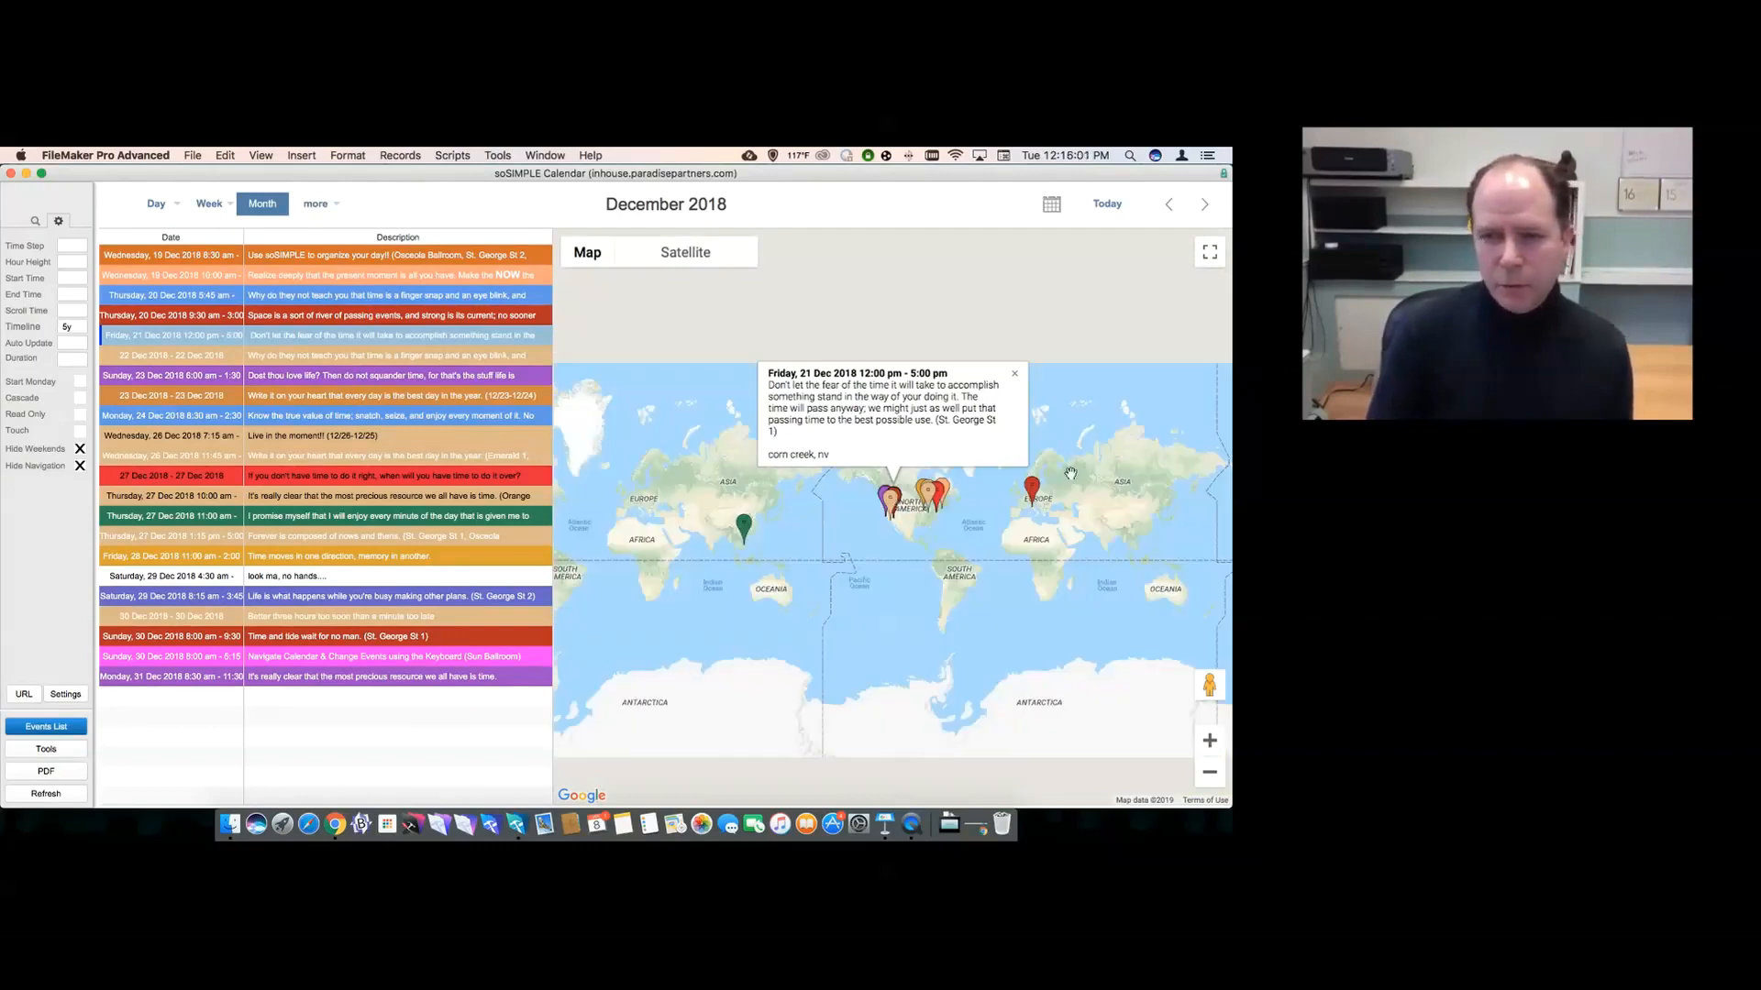
left_click(1014, 374)
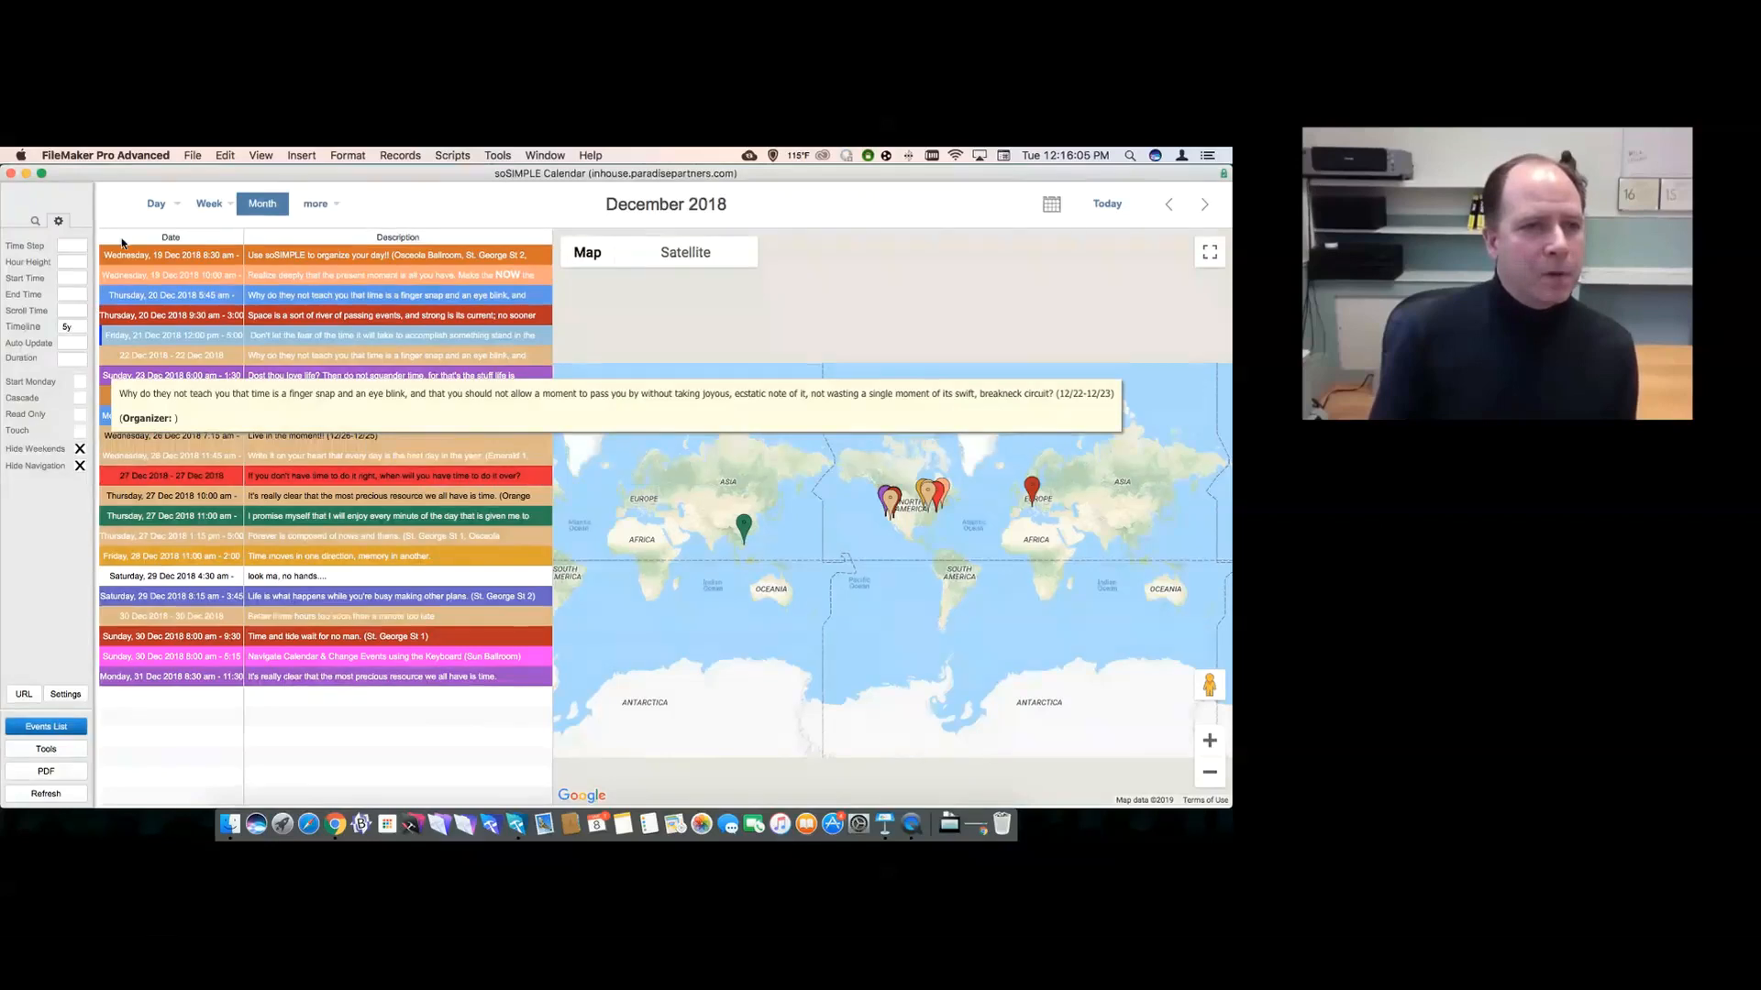
left_click(157, 203)
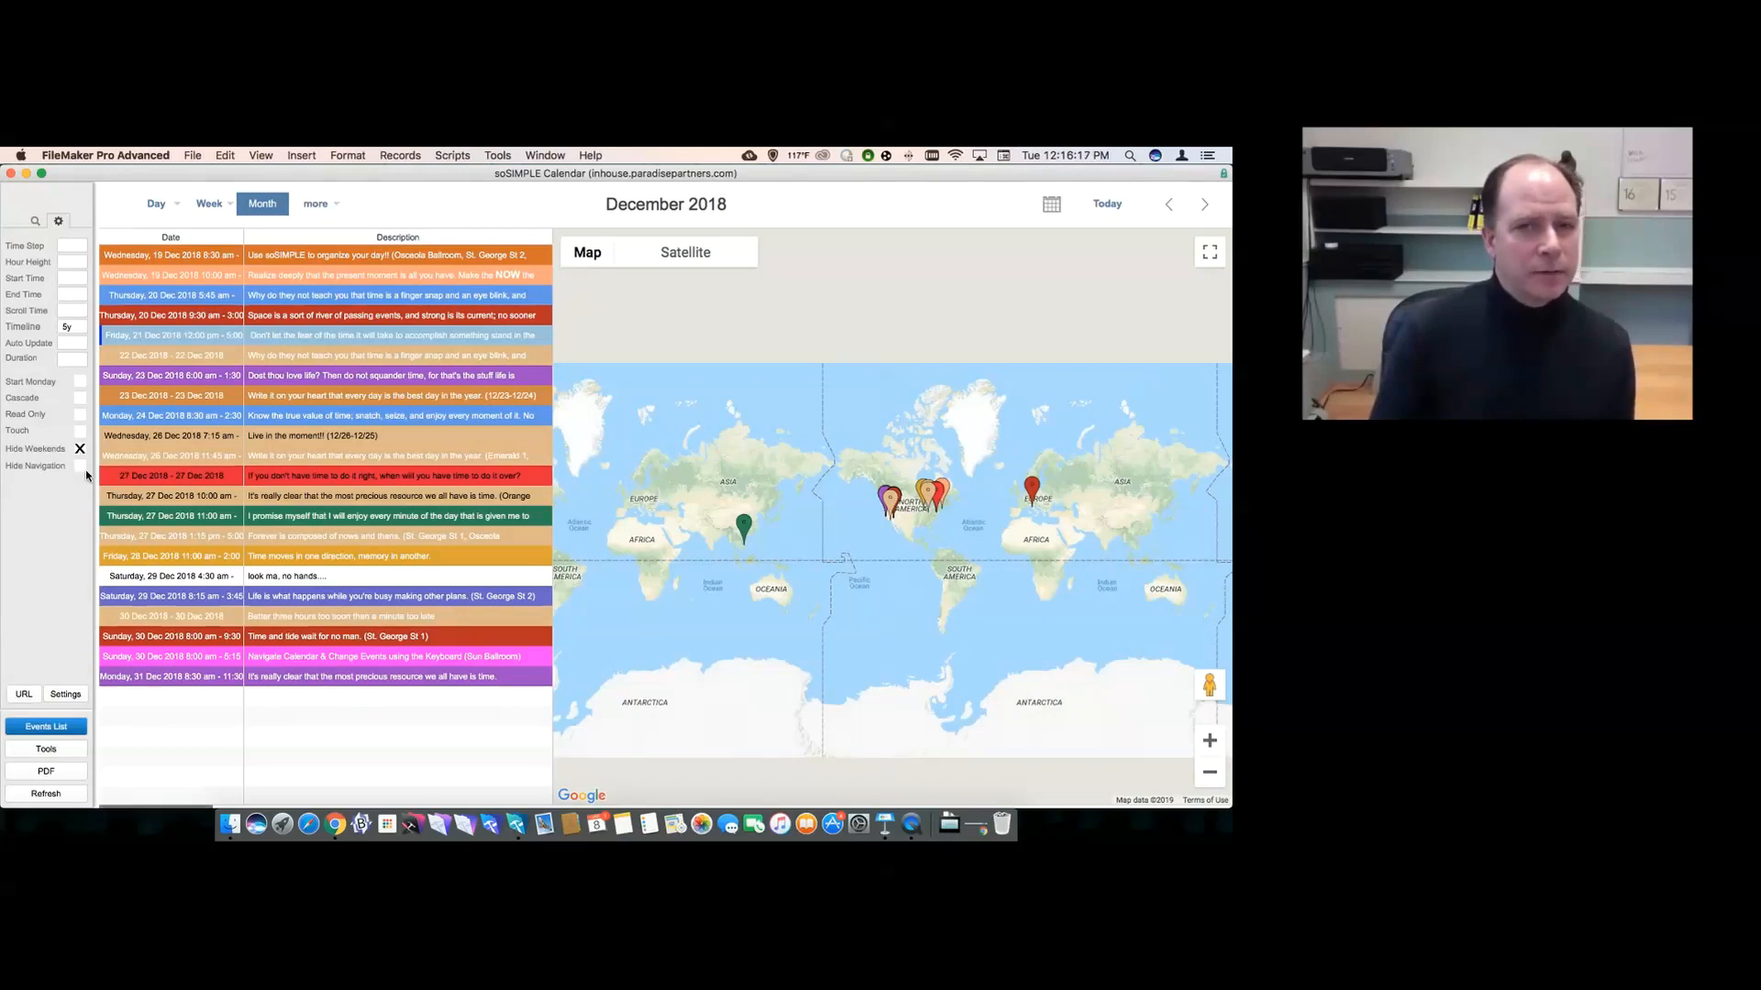
left_click(82, 467)
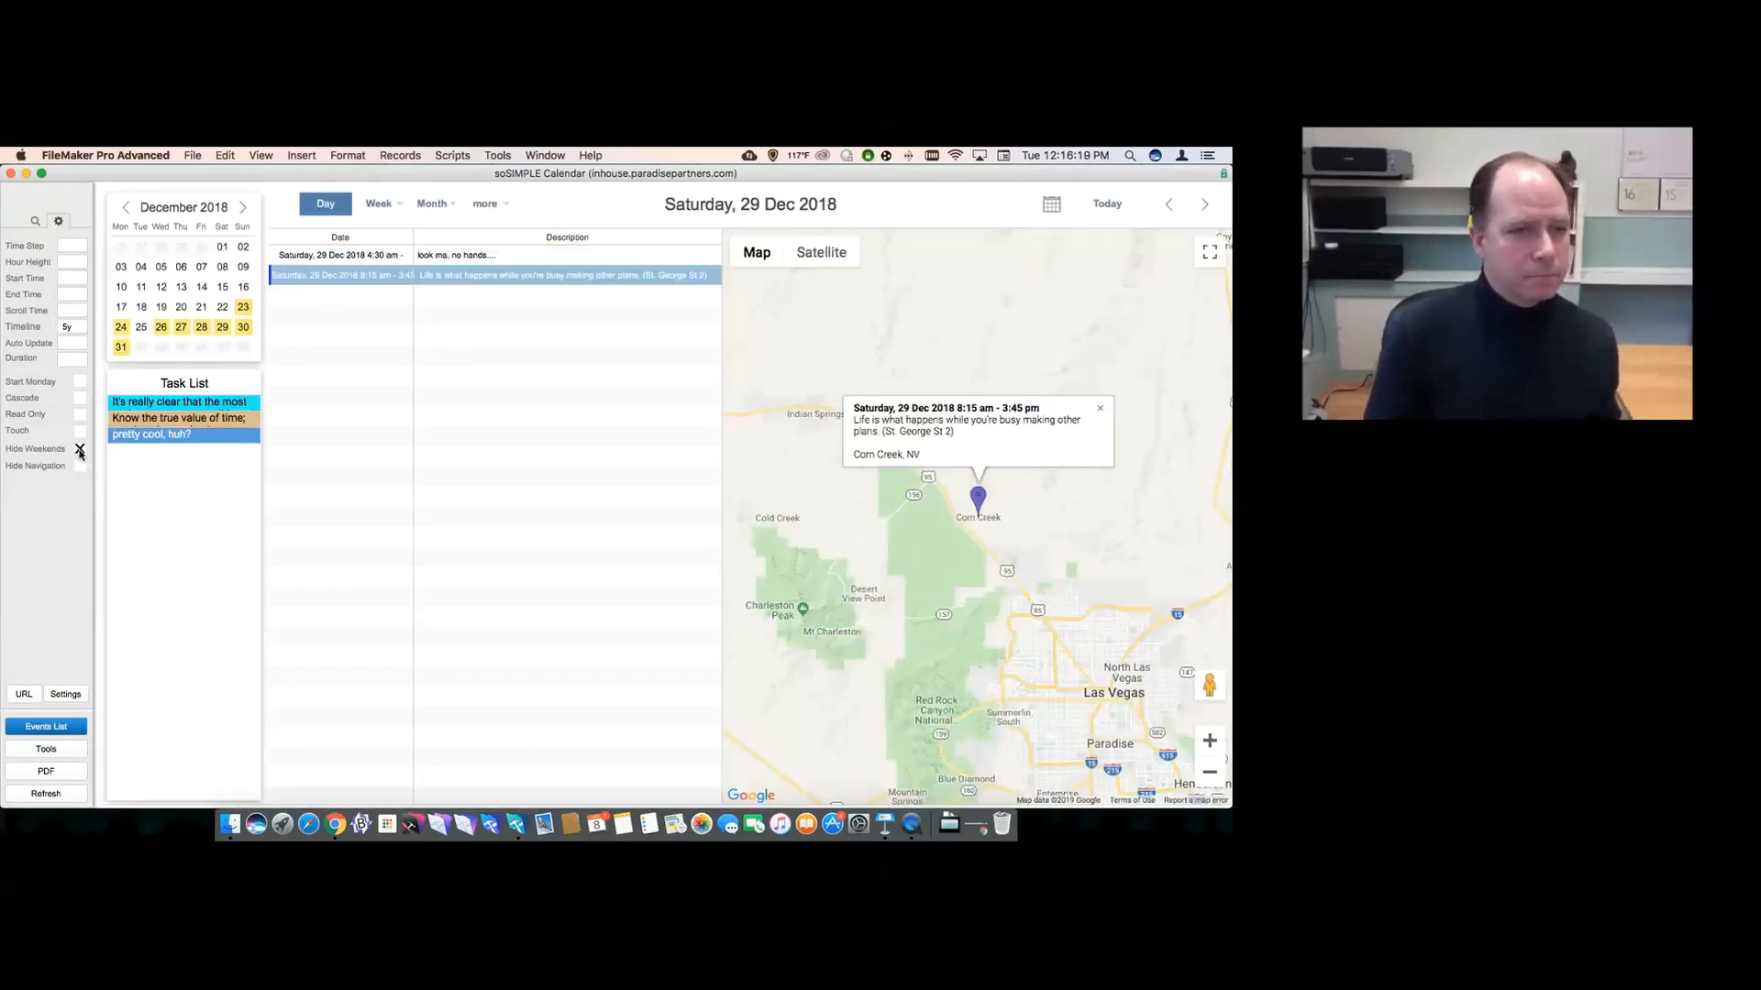
left_click(80, 449)
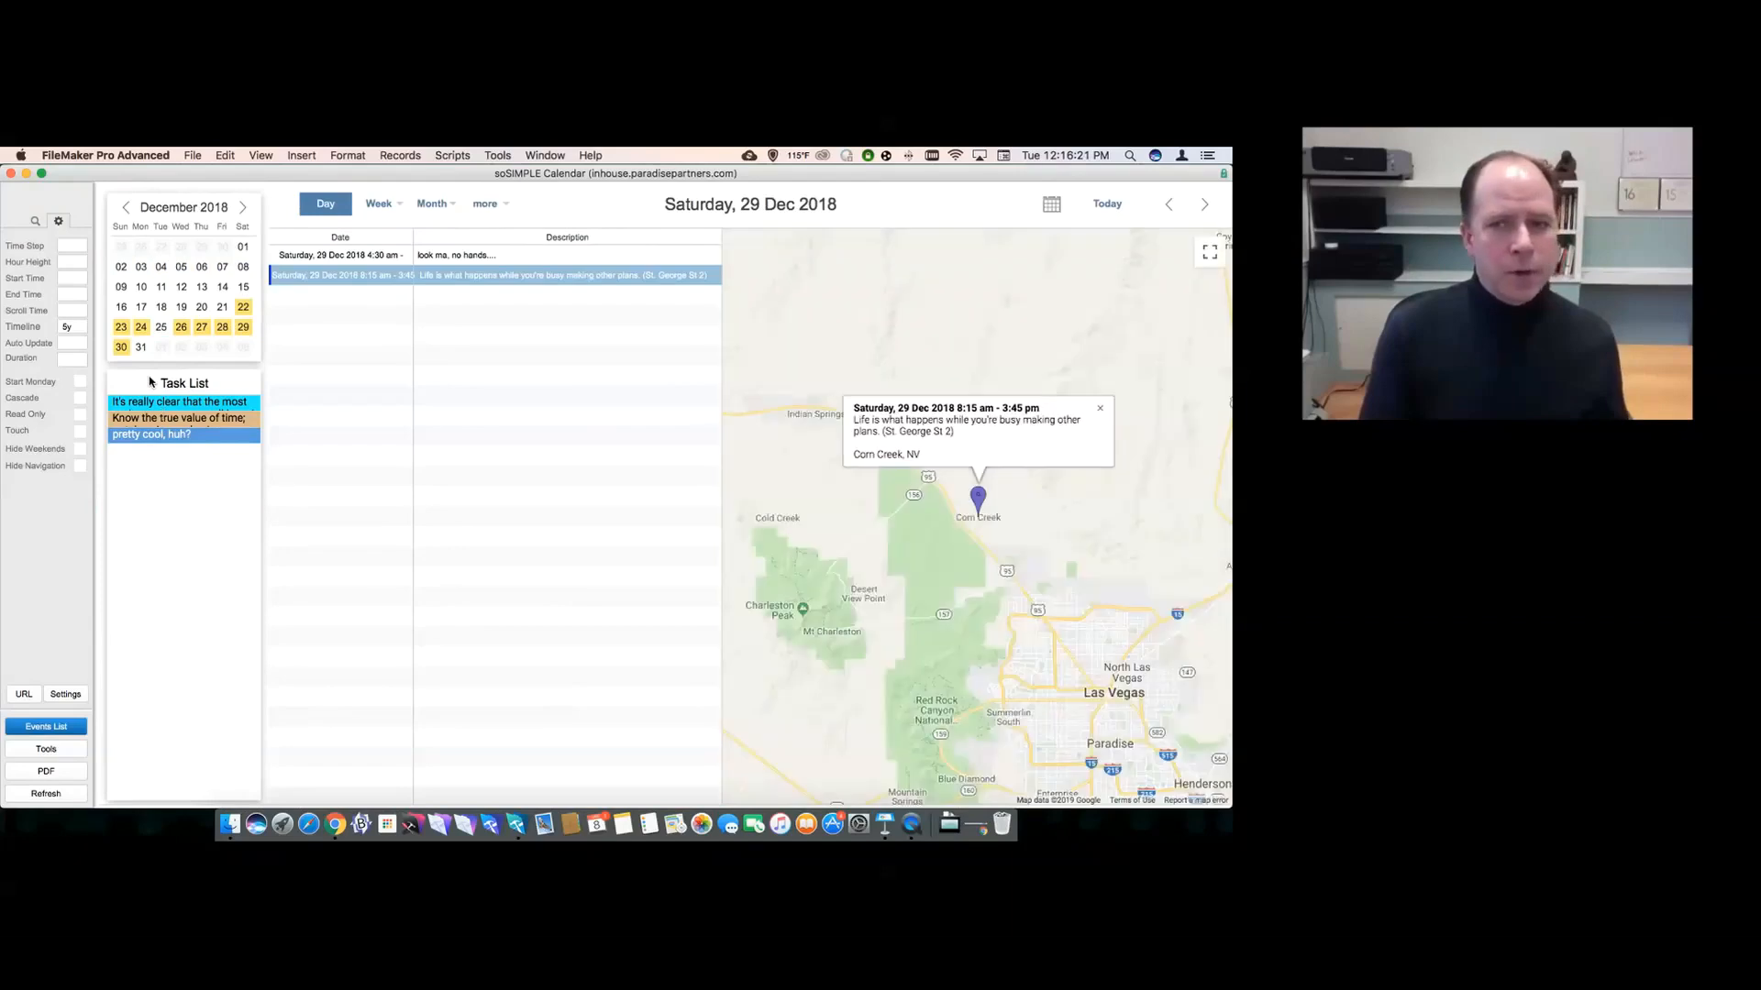
mouse_move(379, 206)
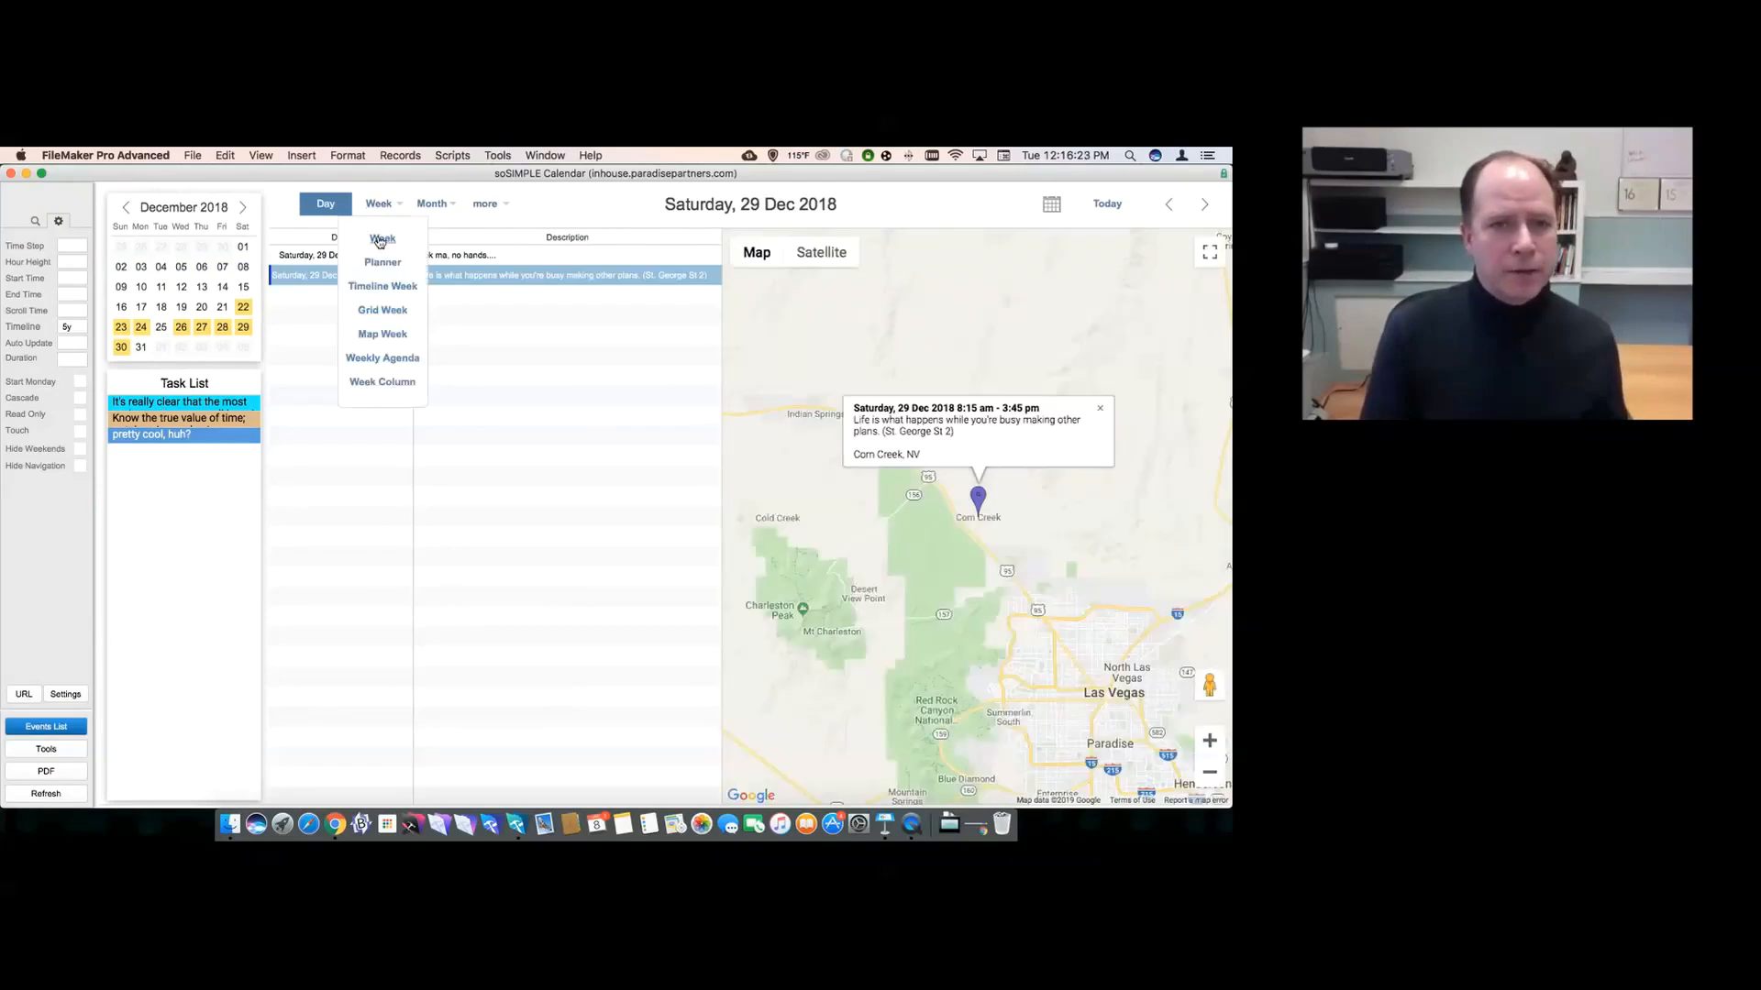
left_click(381, 240)
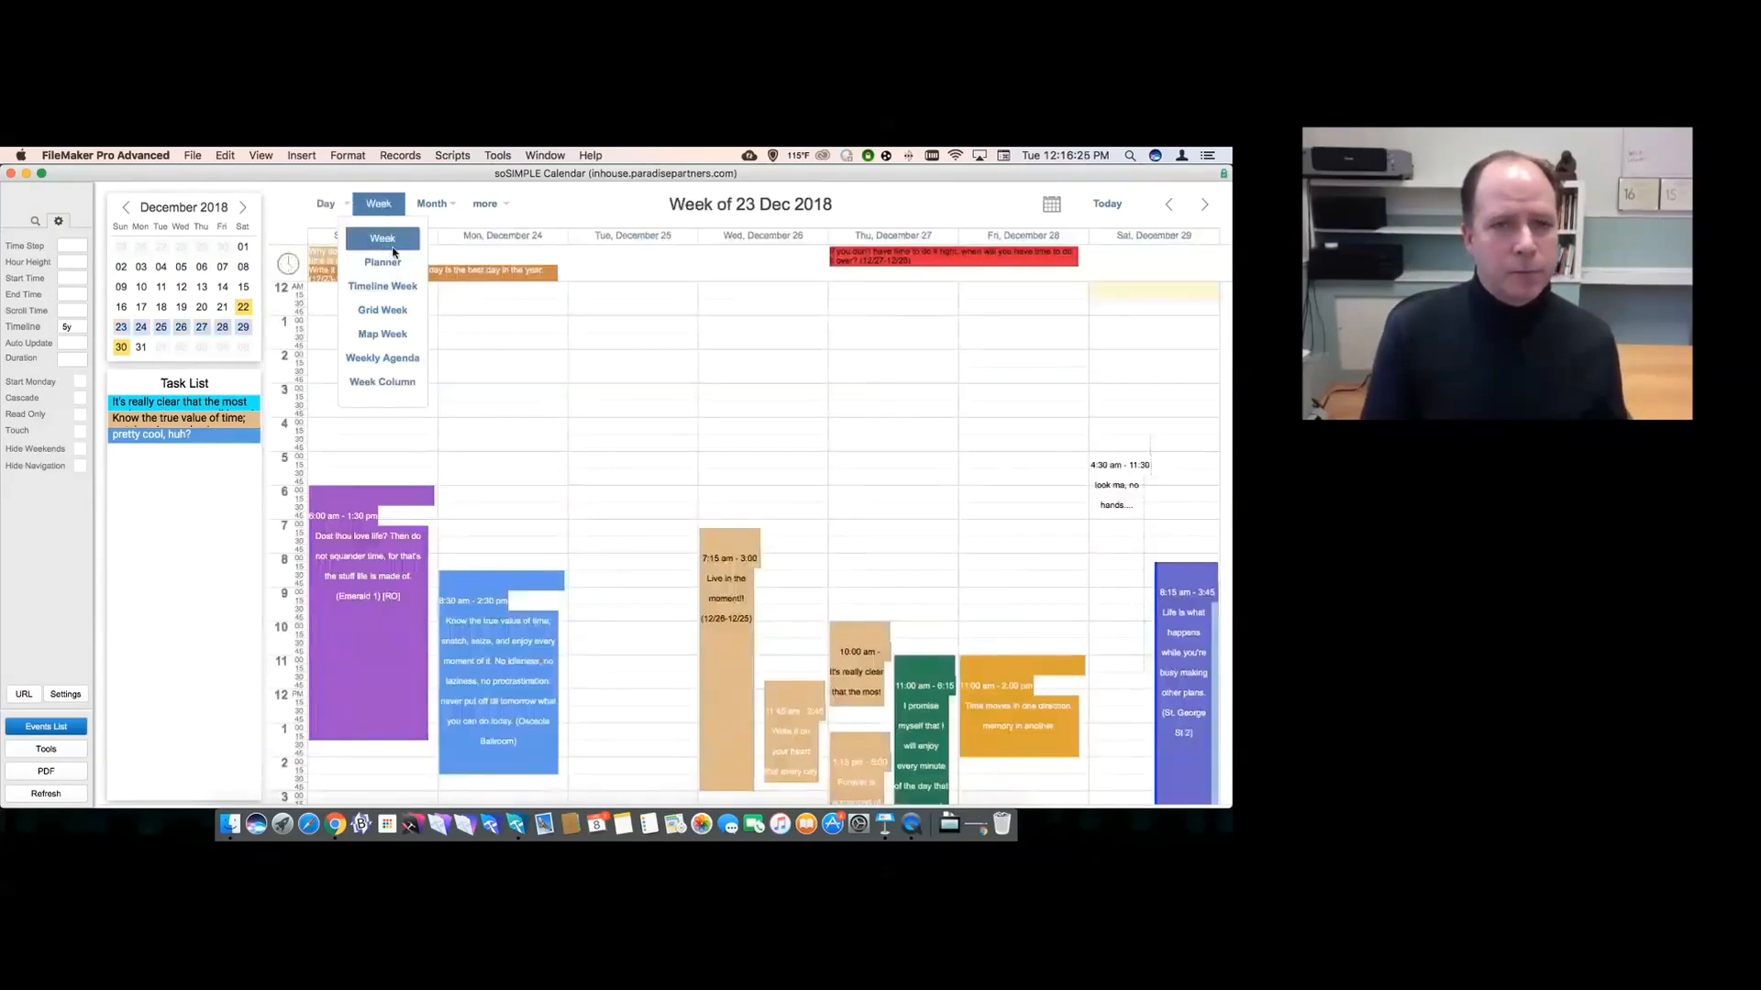
mouse_move(431, 205)
left_click(429, 240)
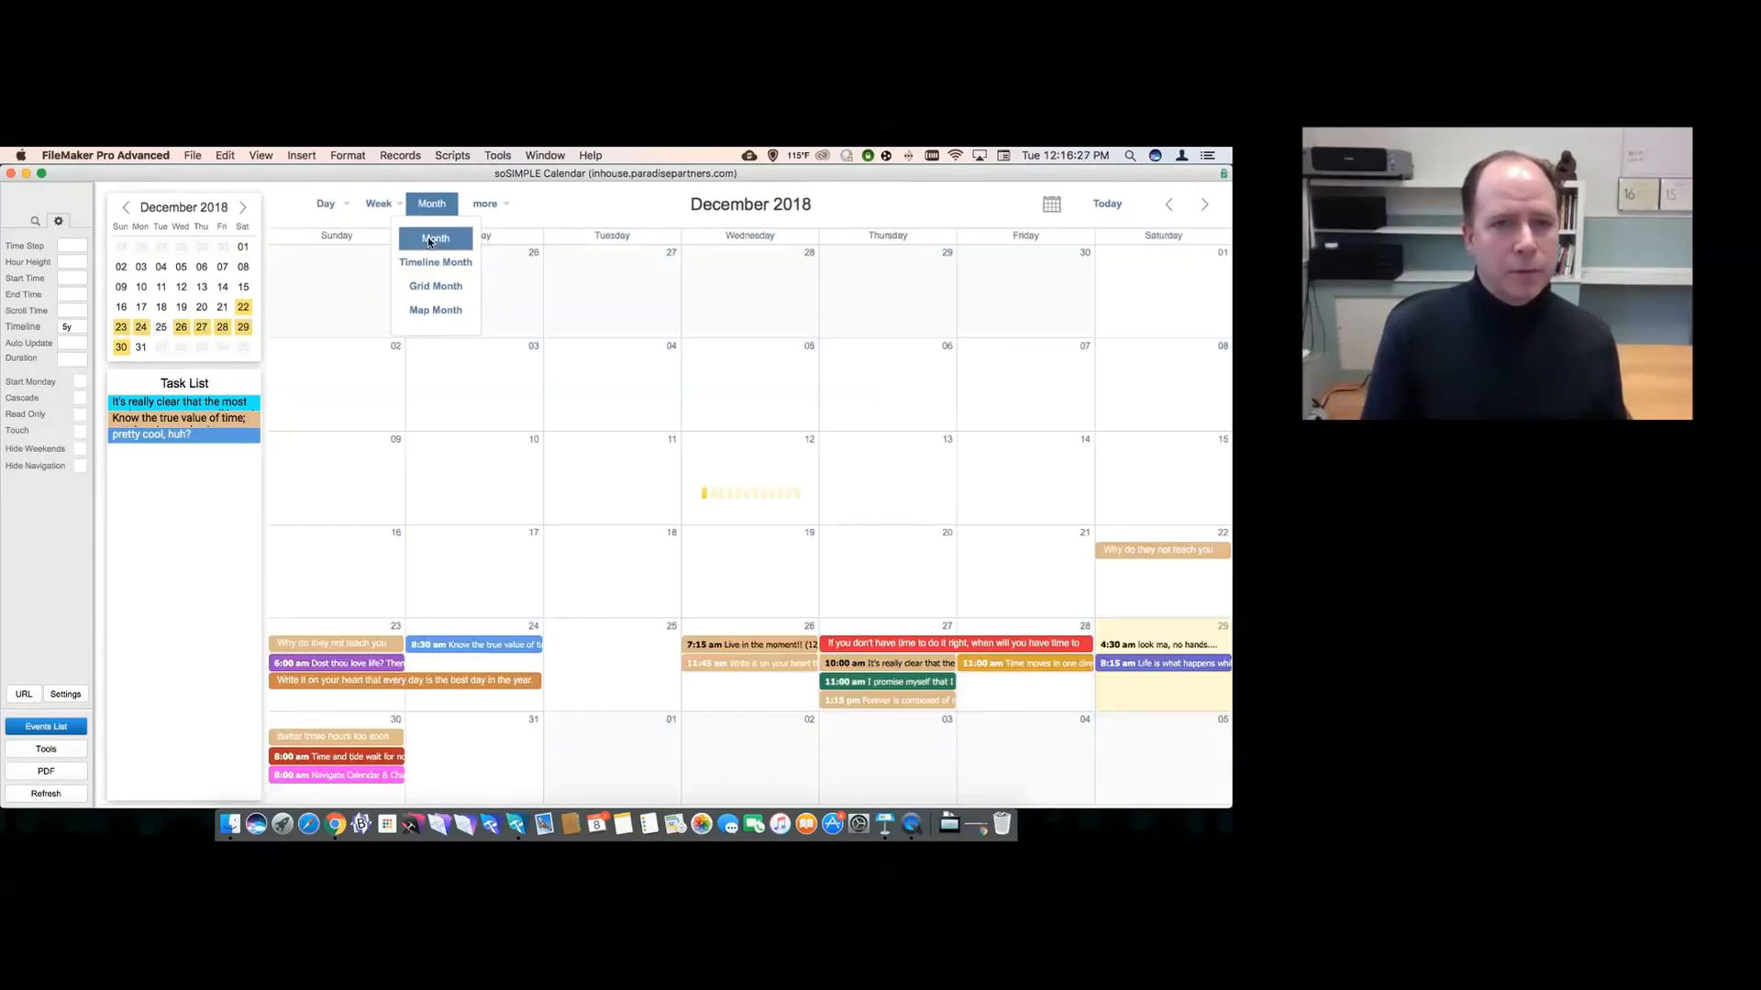
left_click(386, 241)
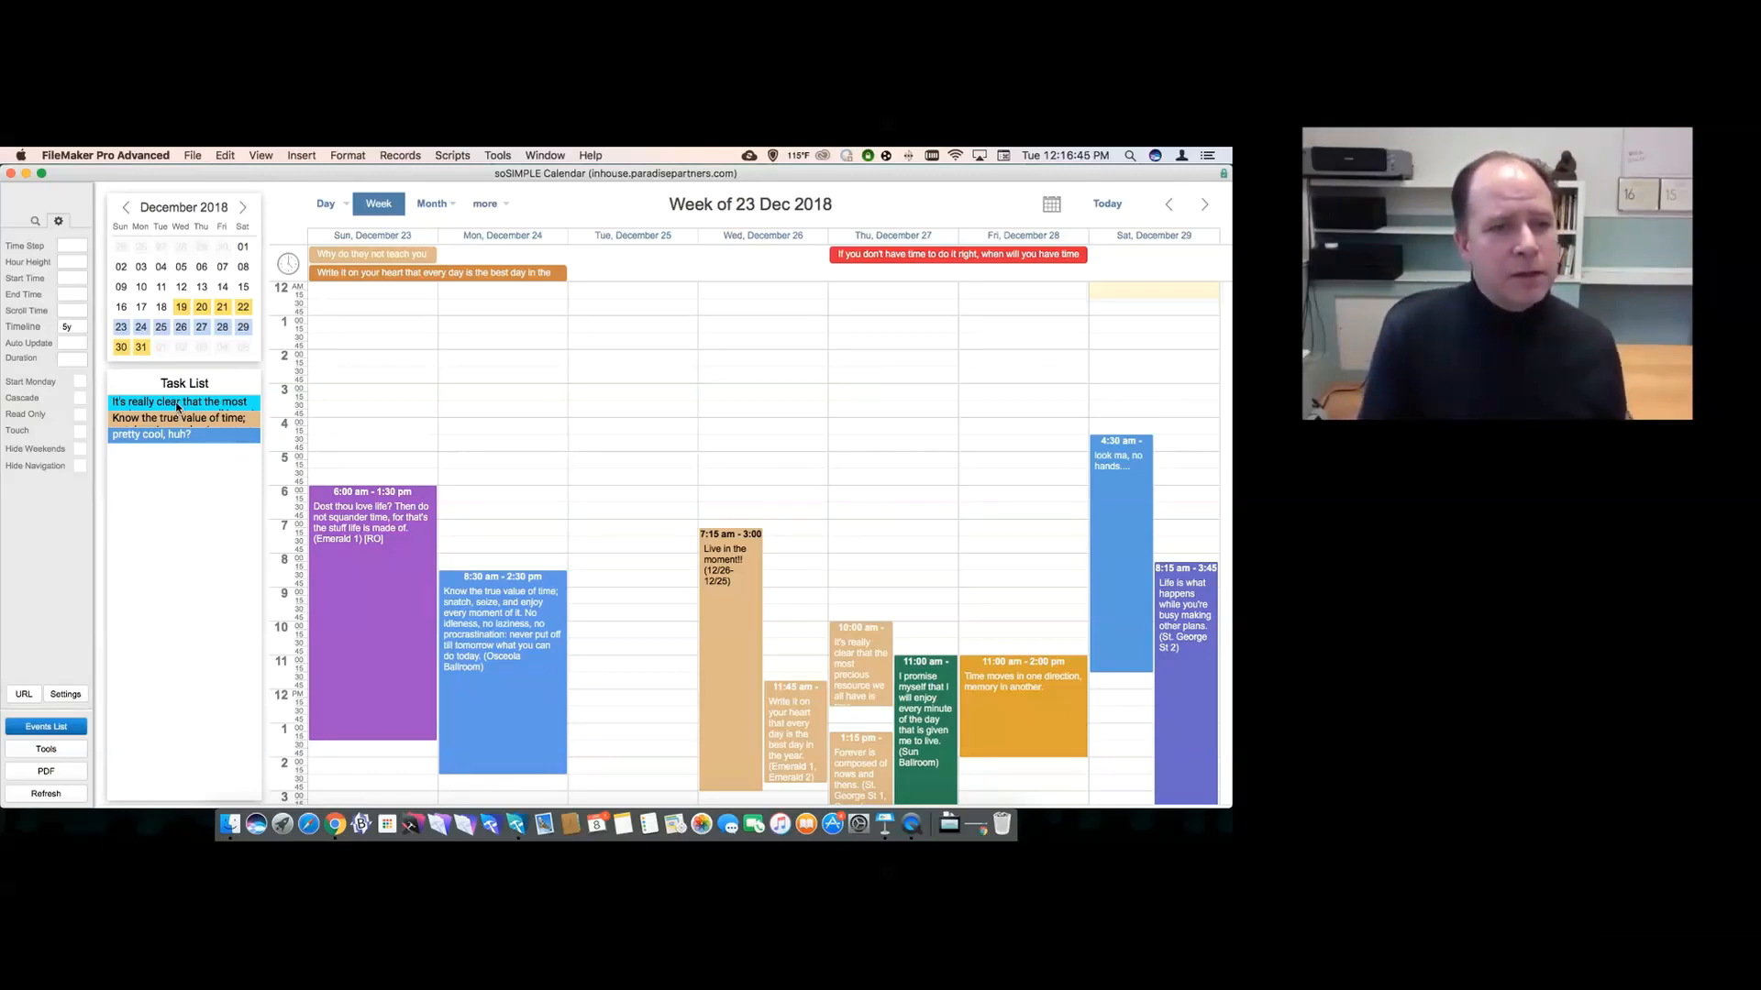
mouse_move(178, 405)
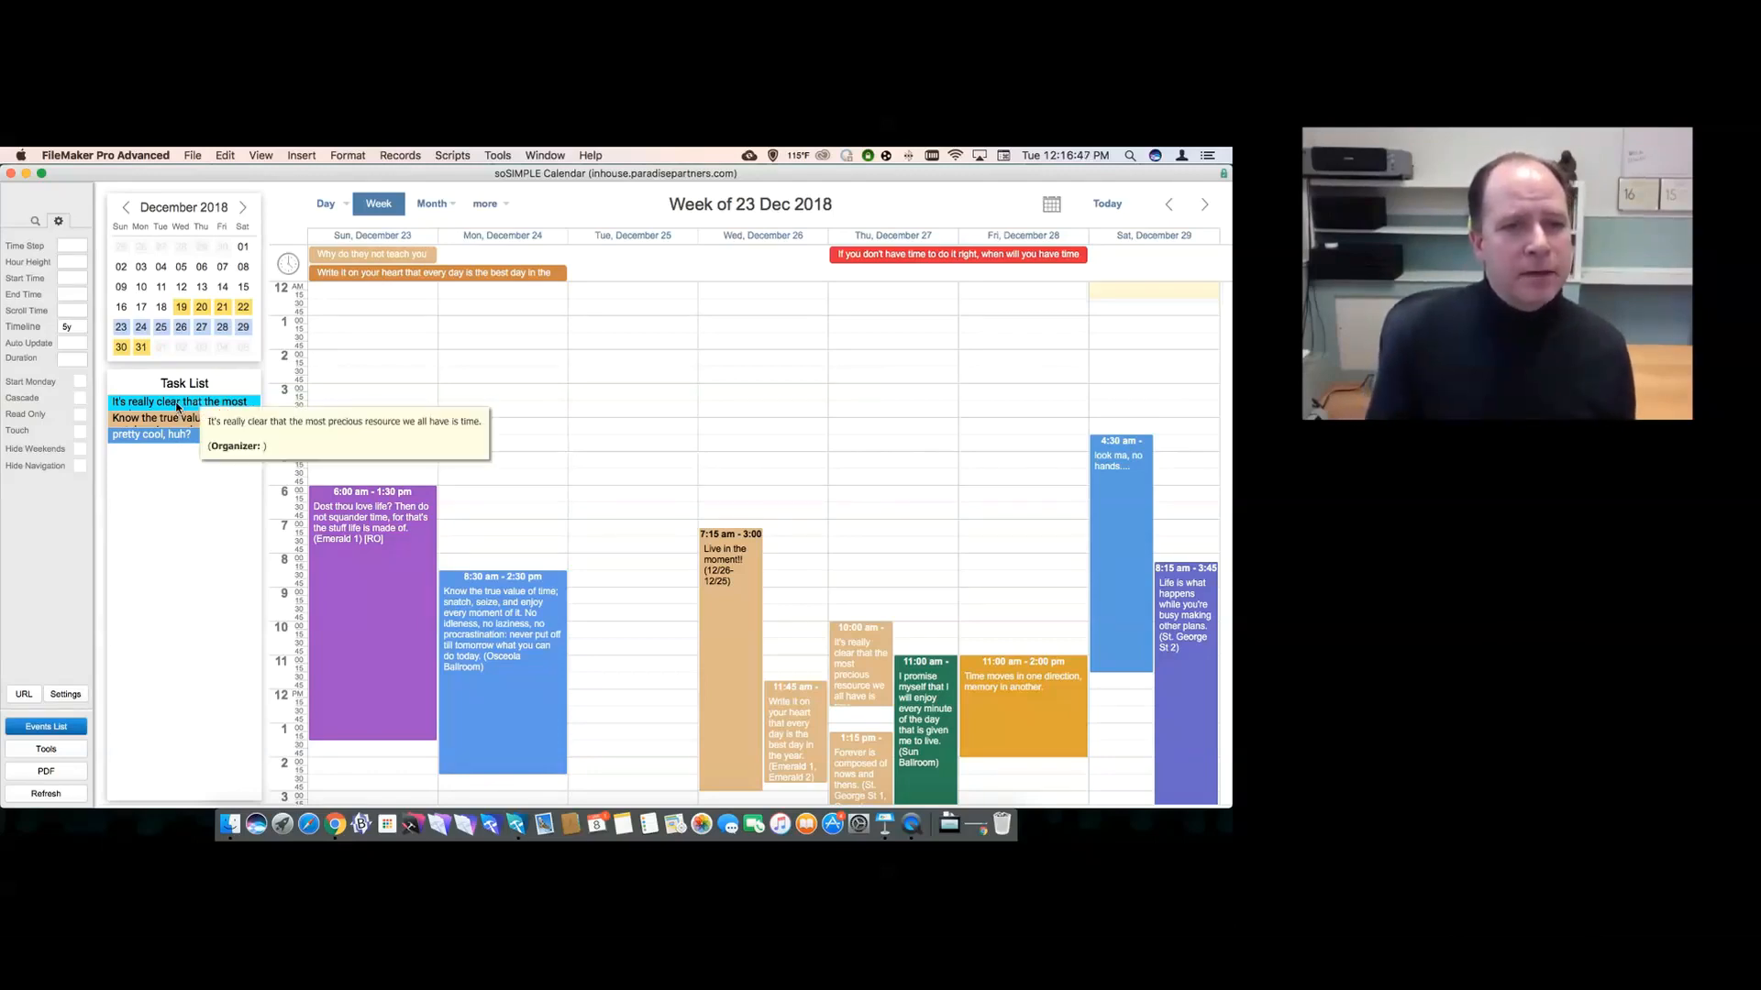
left_click(1170, 206)
left_click(1170, 205)
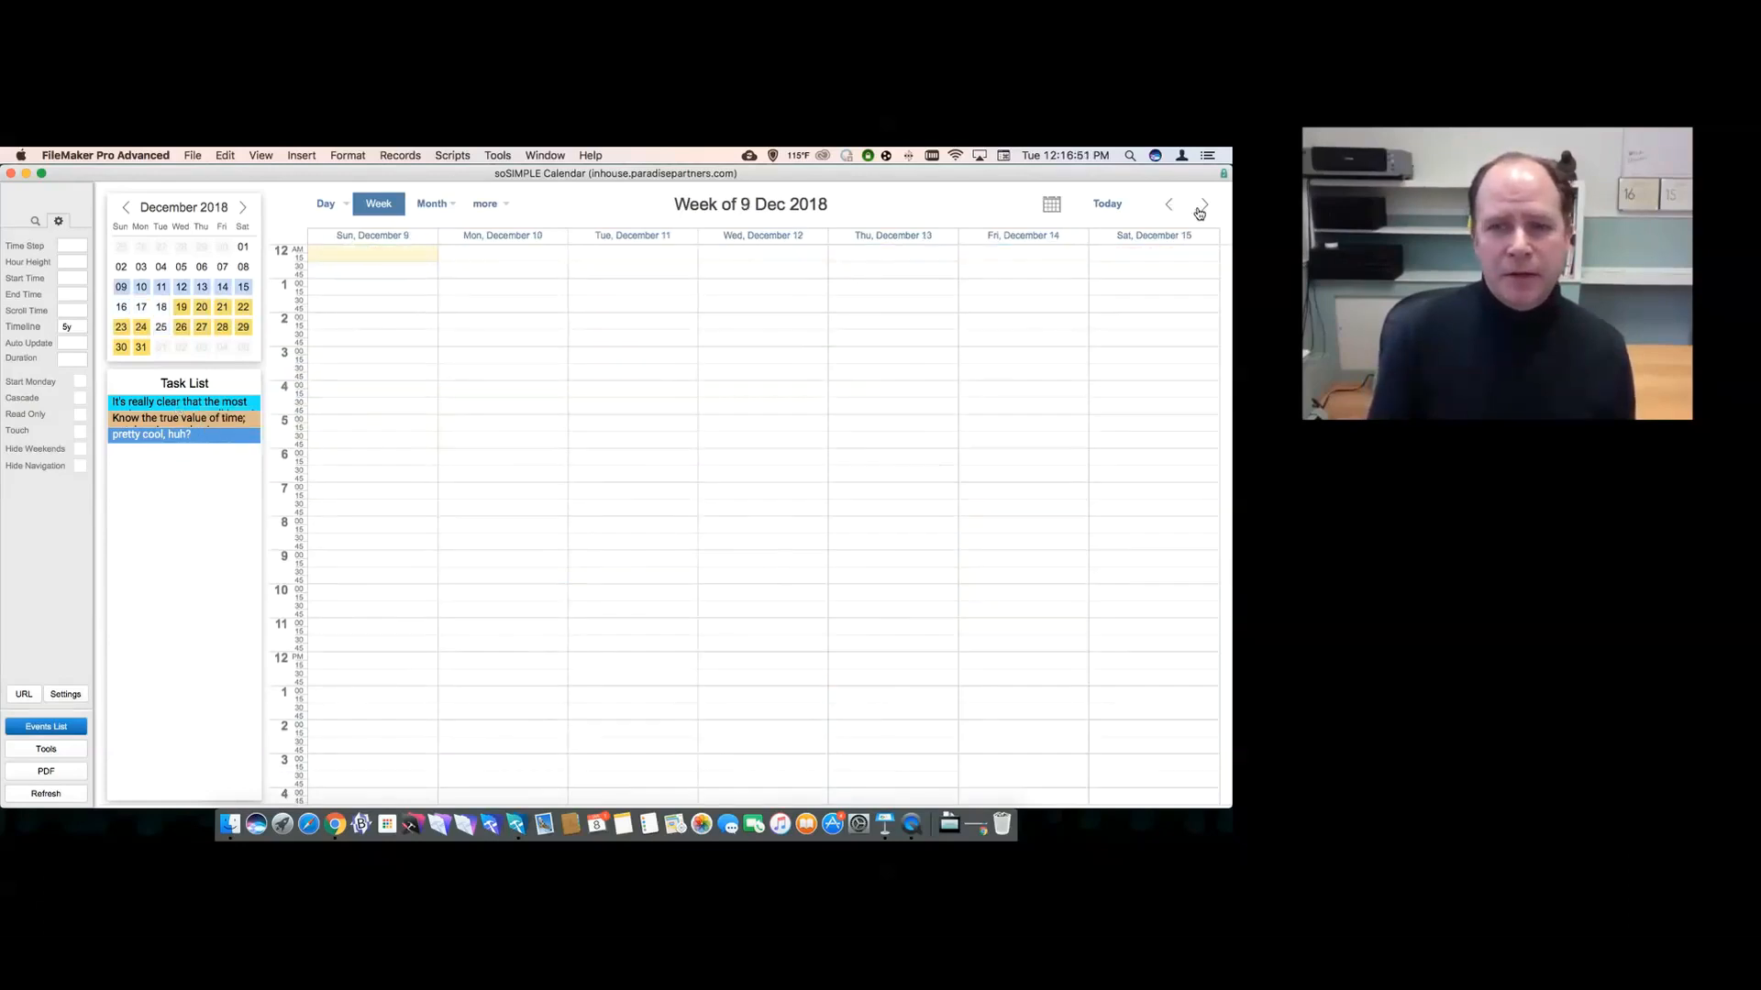
left_click(1198, 210)
left_click(1201, 207)
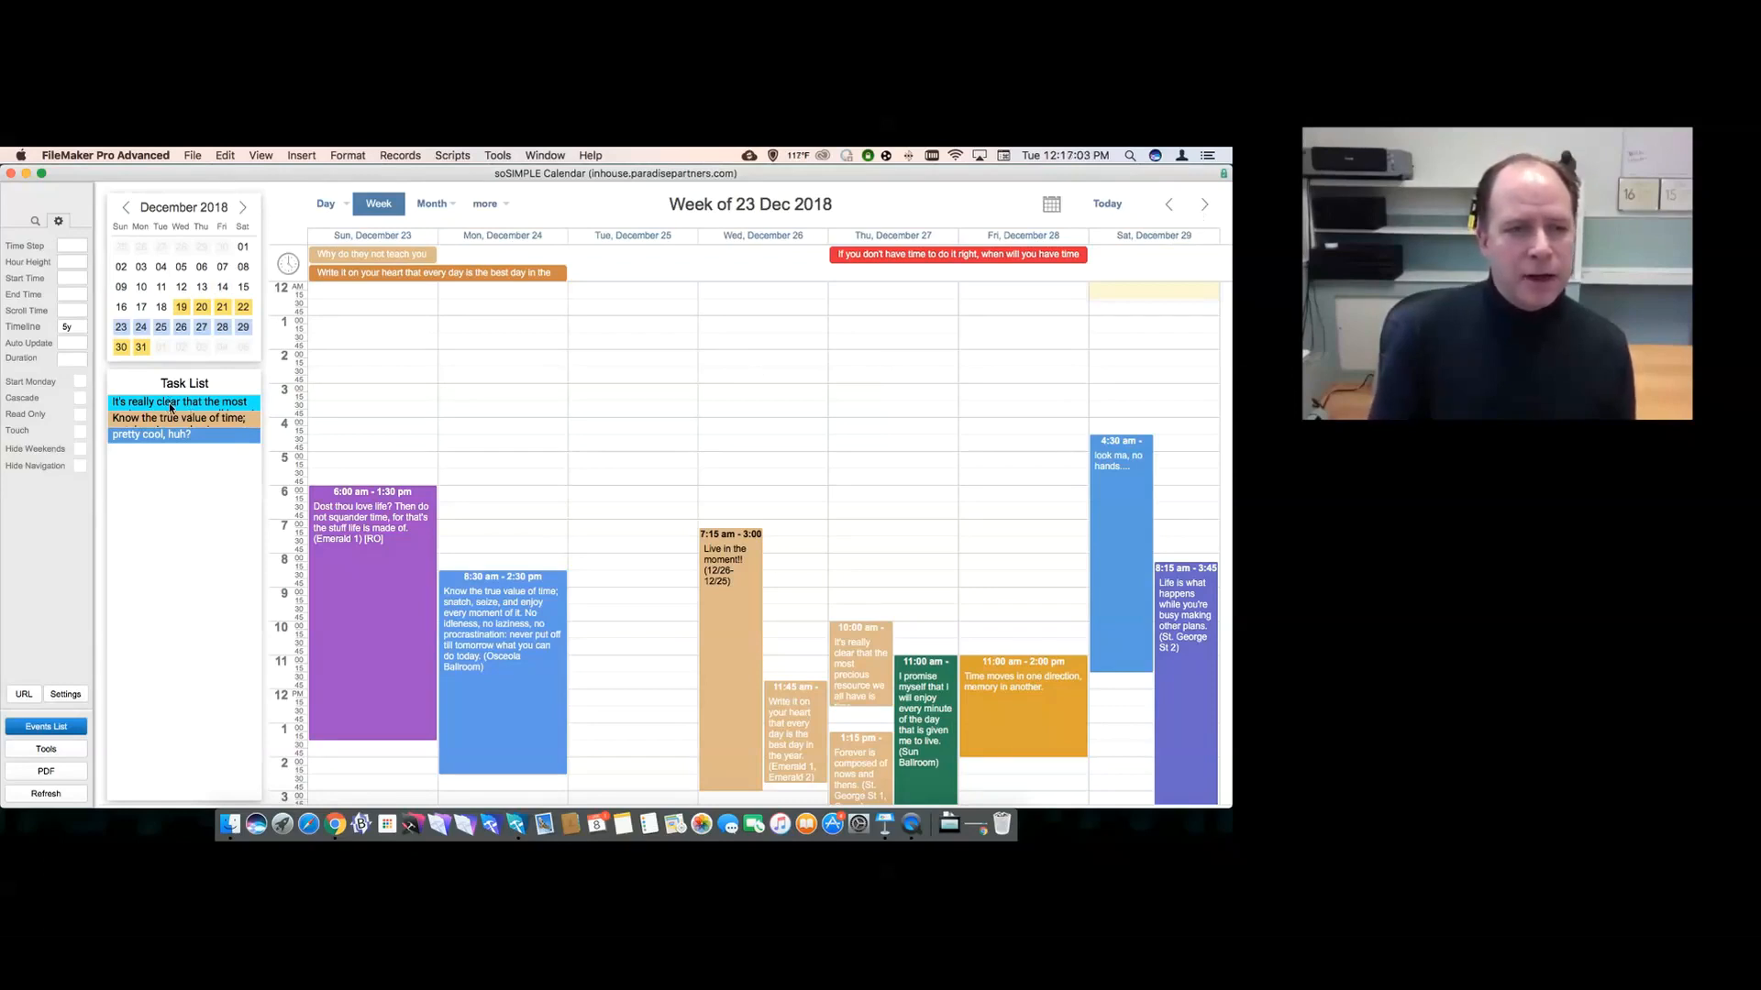
- Schedule the first task Tuesday at 2:00 am; try 'pretty cool, huh?' there, then return it to the Task List
left_click_drag(169, 403, 604, 358)
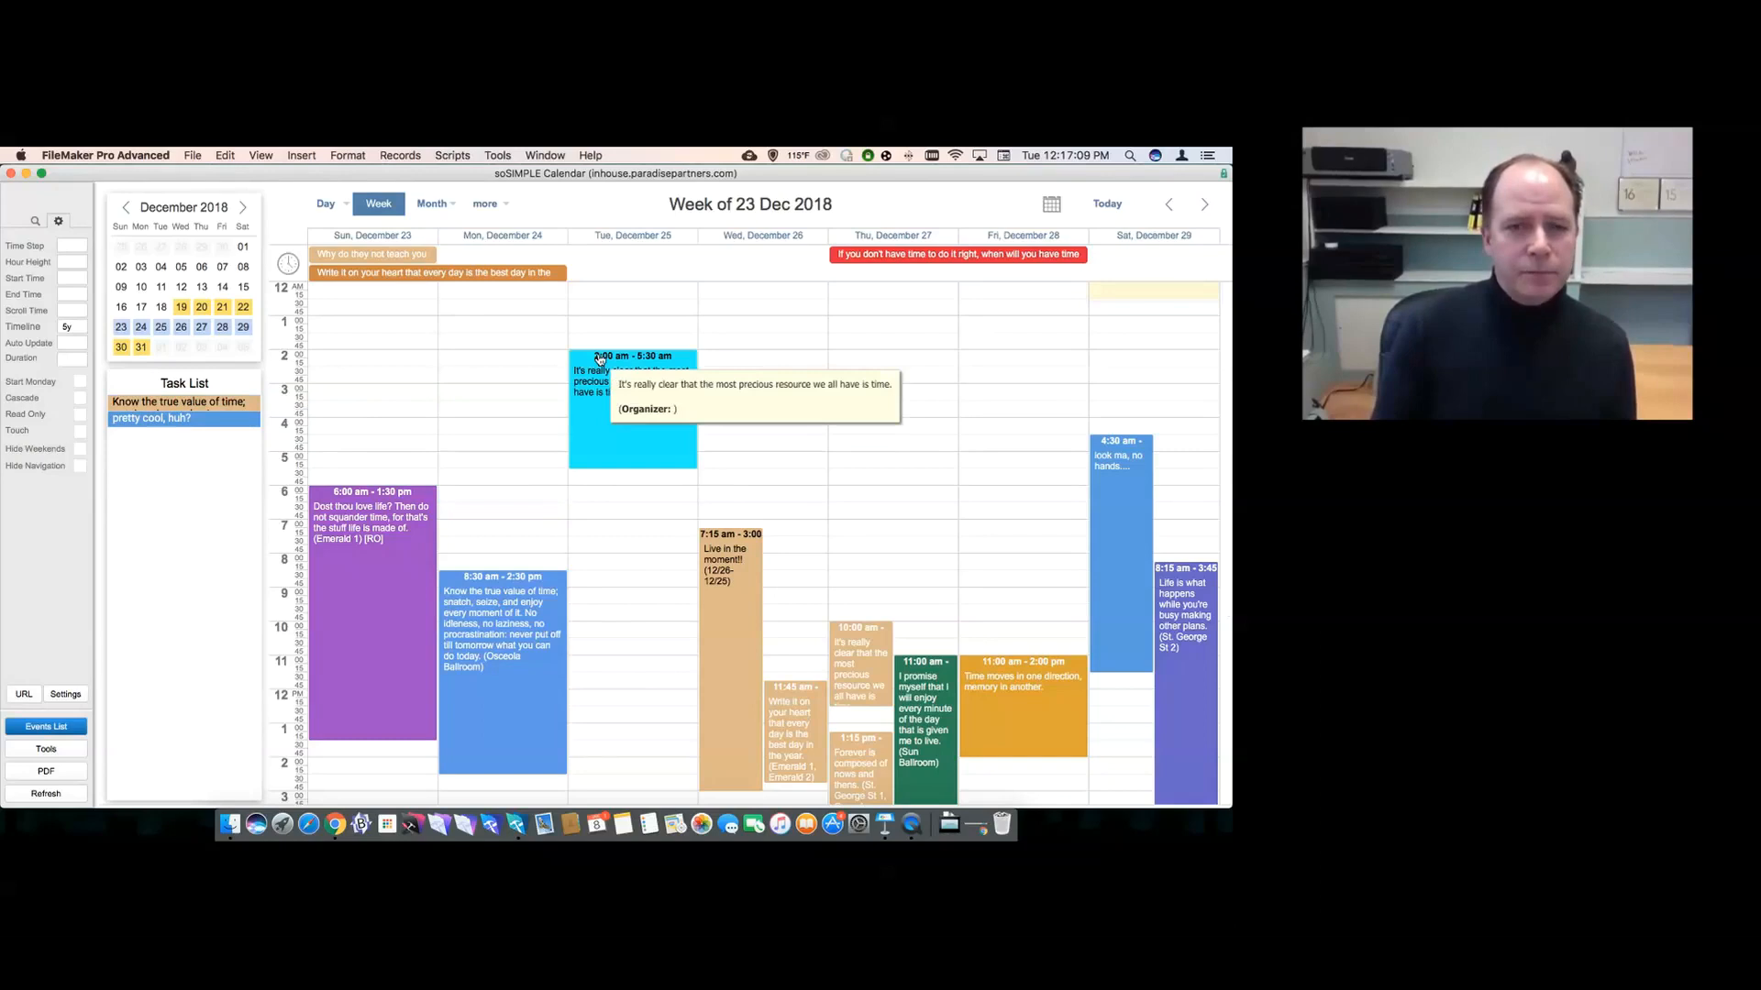
left_click_drag(172, 419, 595, 487)
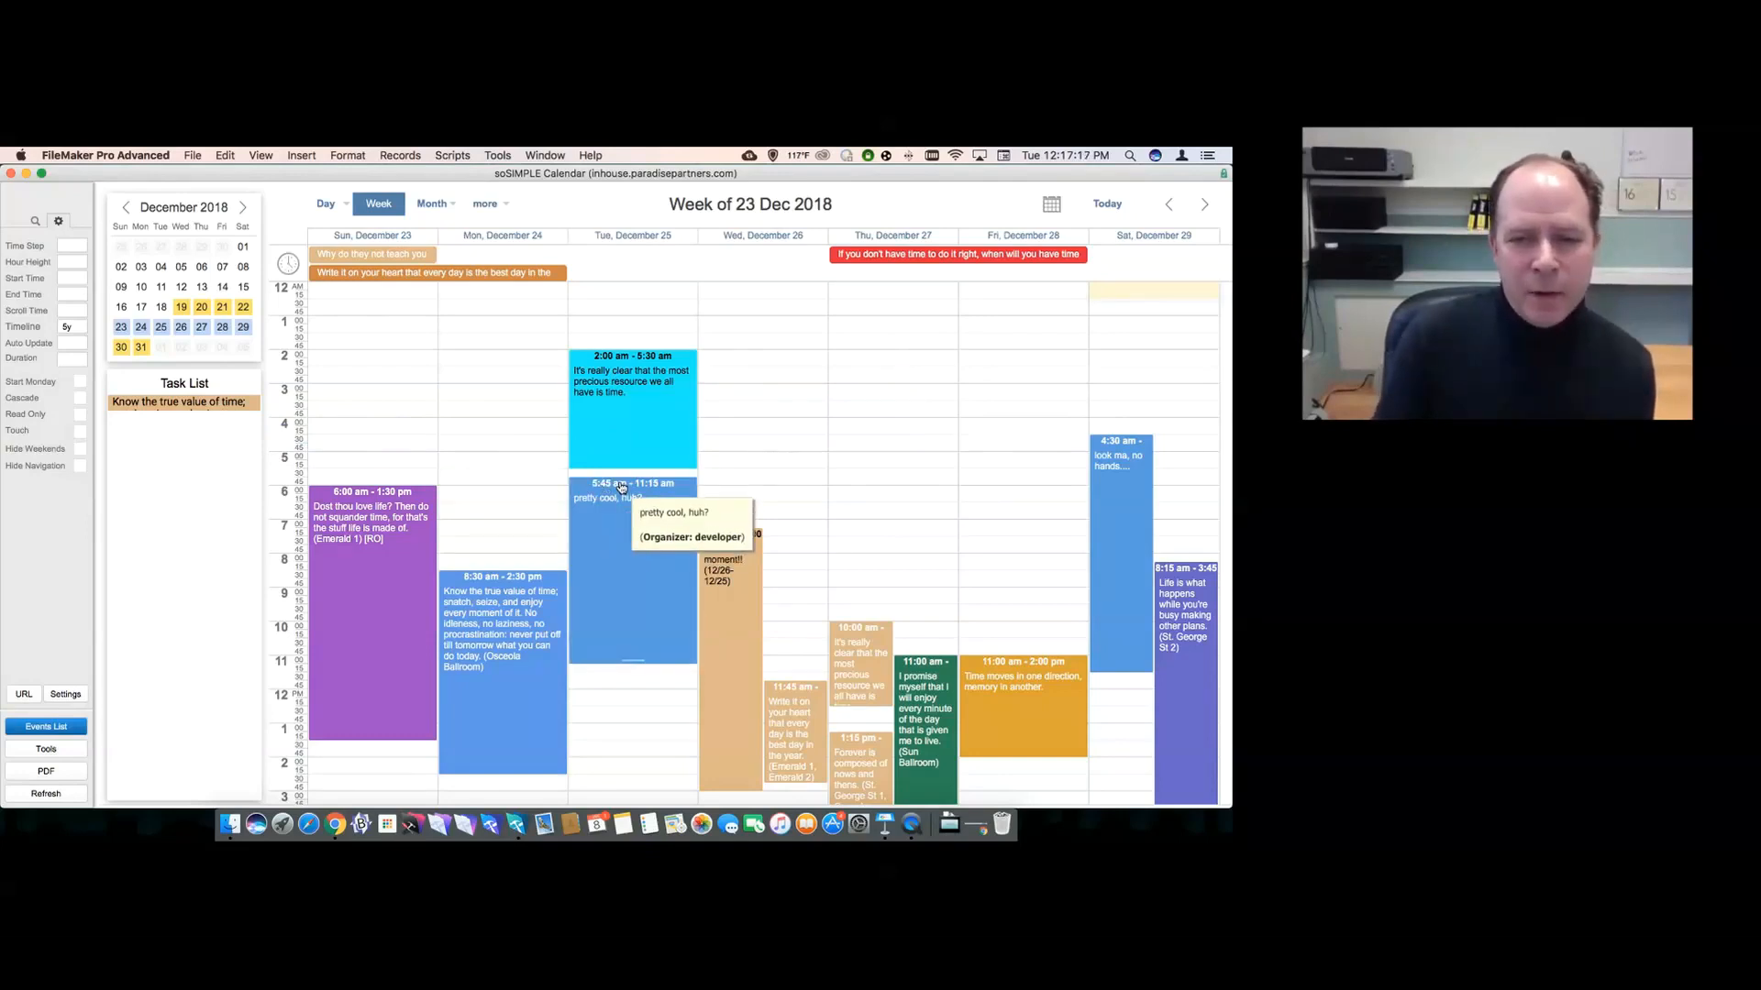
left_click_drag(622, 487, 188, 490)
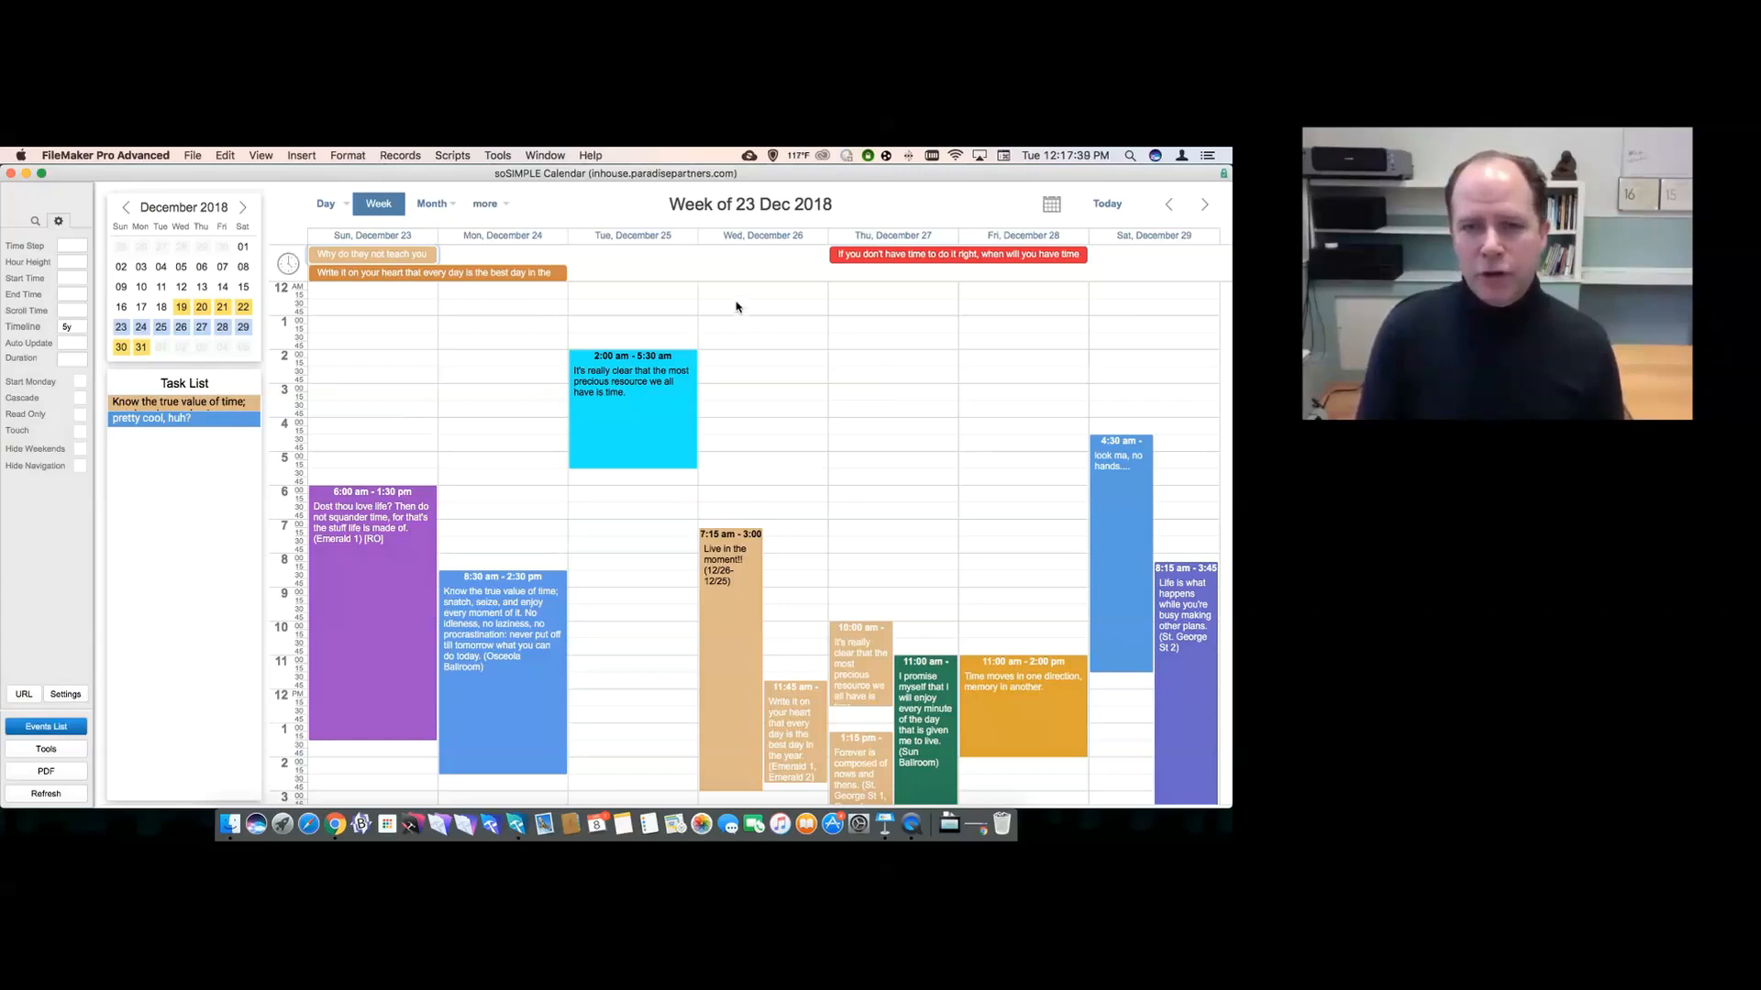
- Create a 'background' Block event early Wednesday 26 Dec and test dragging events into it
left_click_drag(736, 306, 743, 498)
type("background")
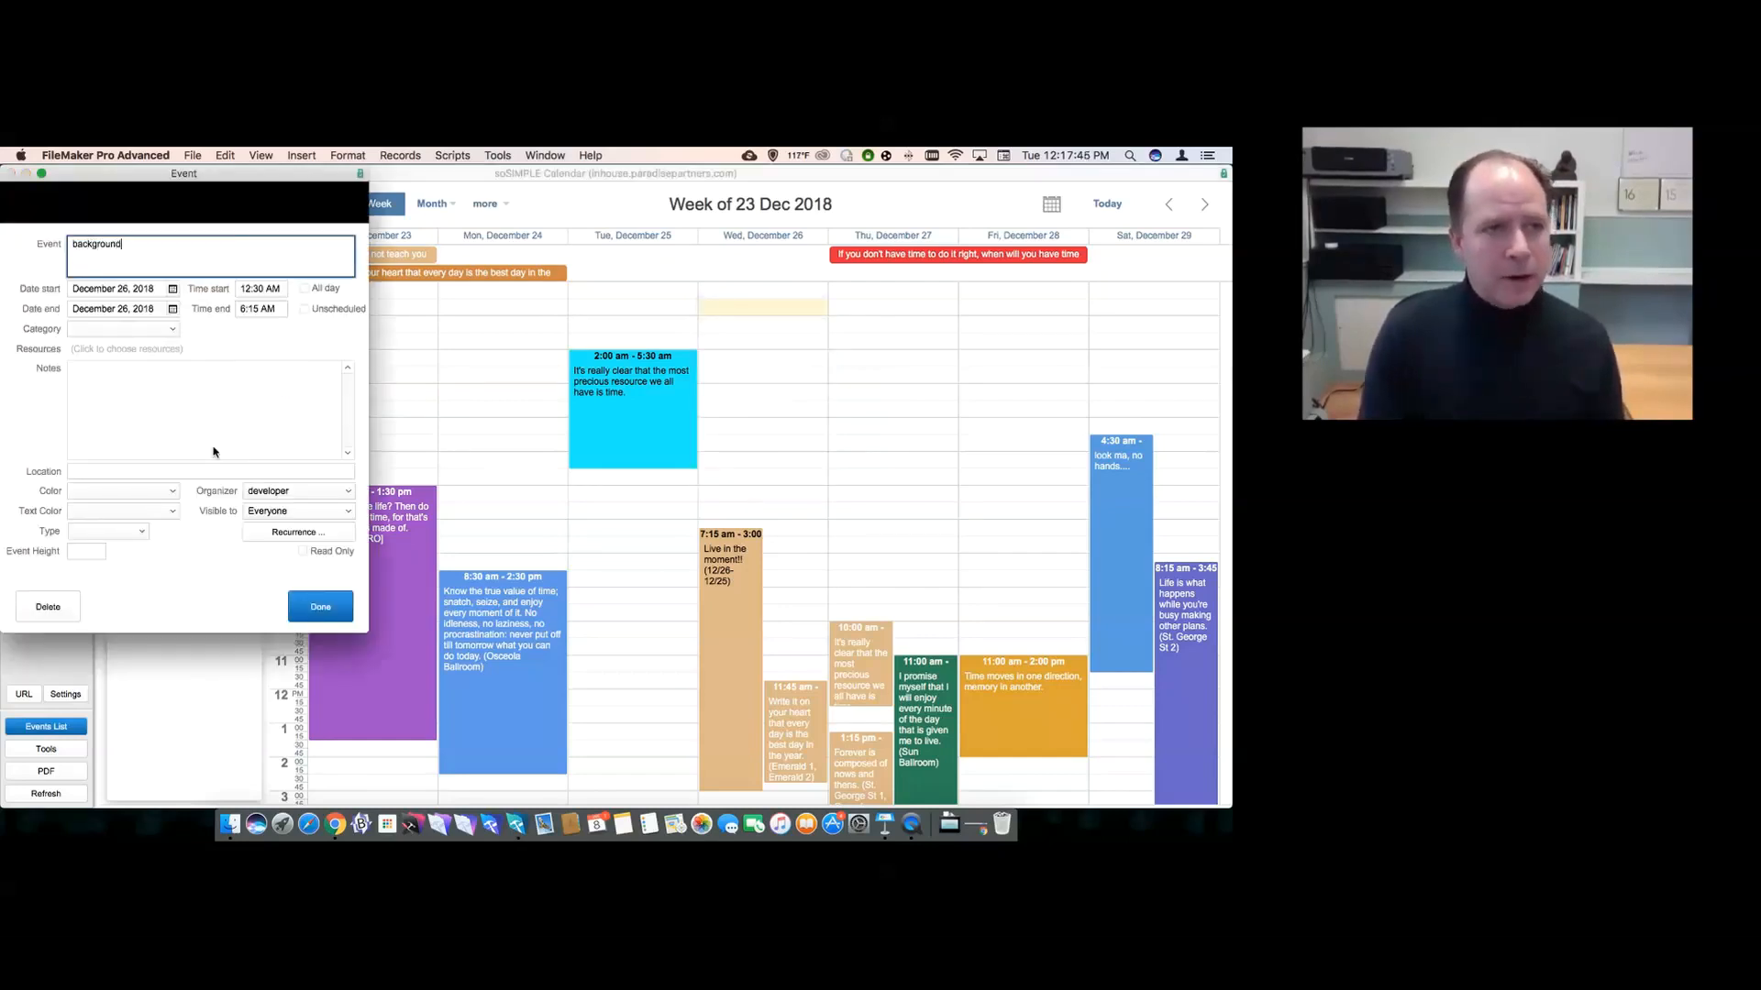
left_click(102, 532)
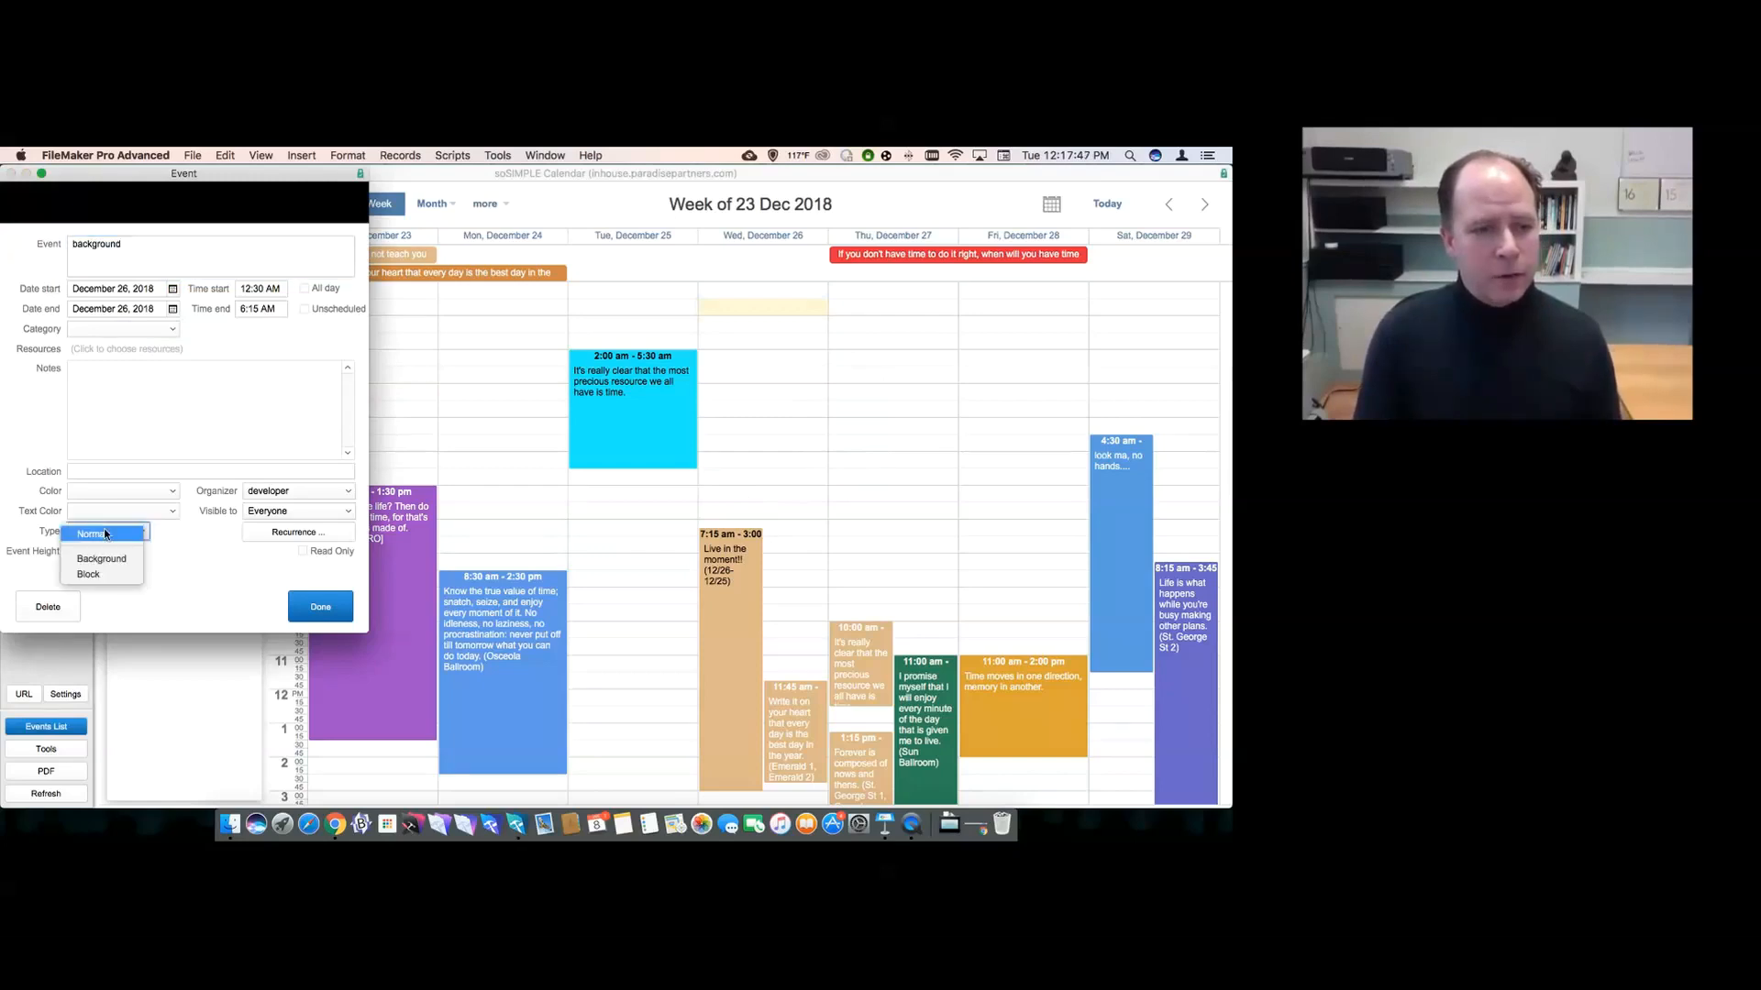
left_click(104, 574)
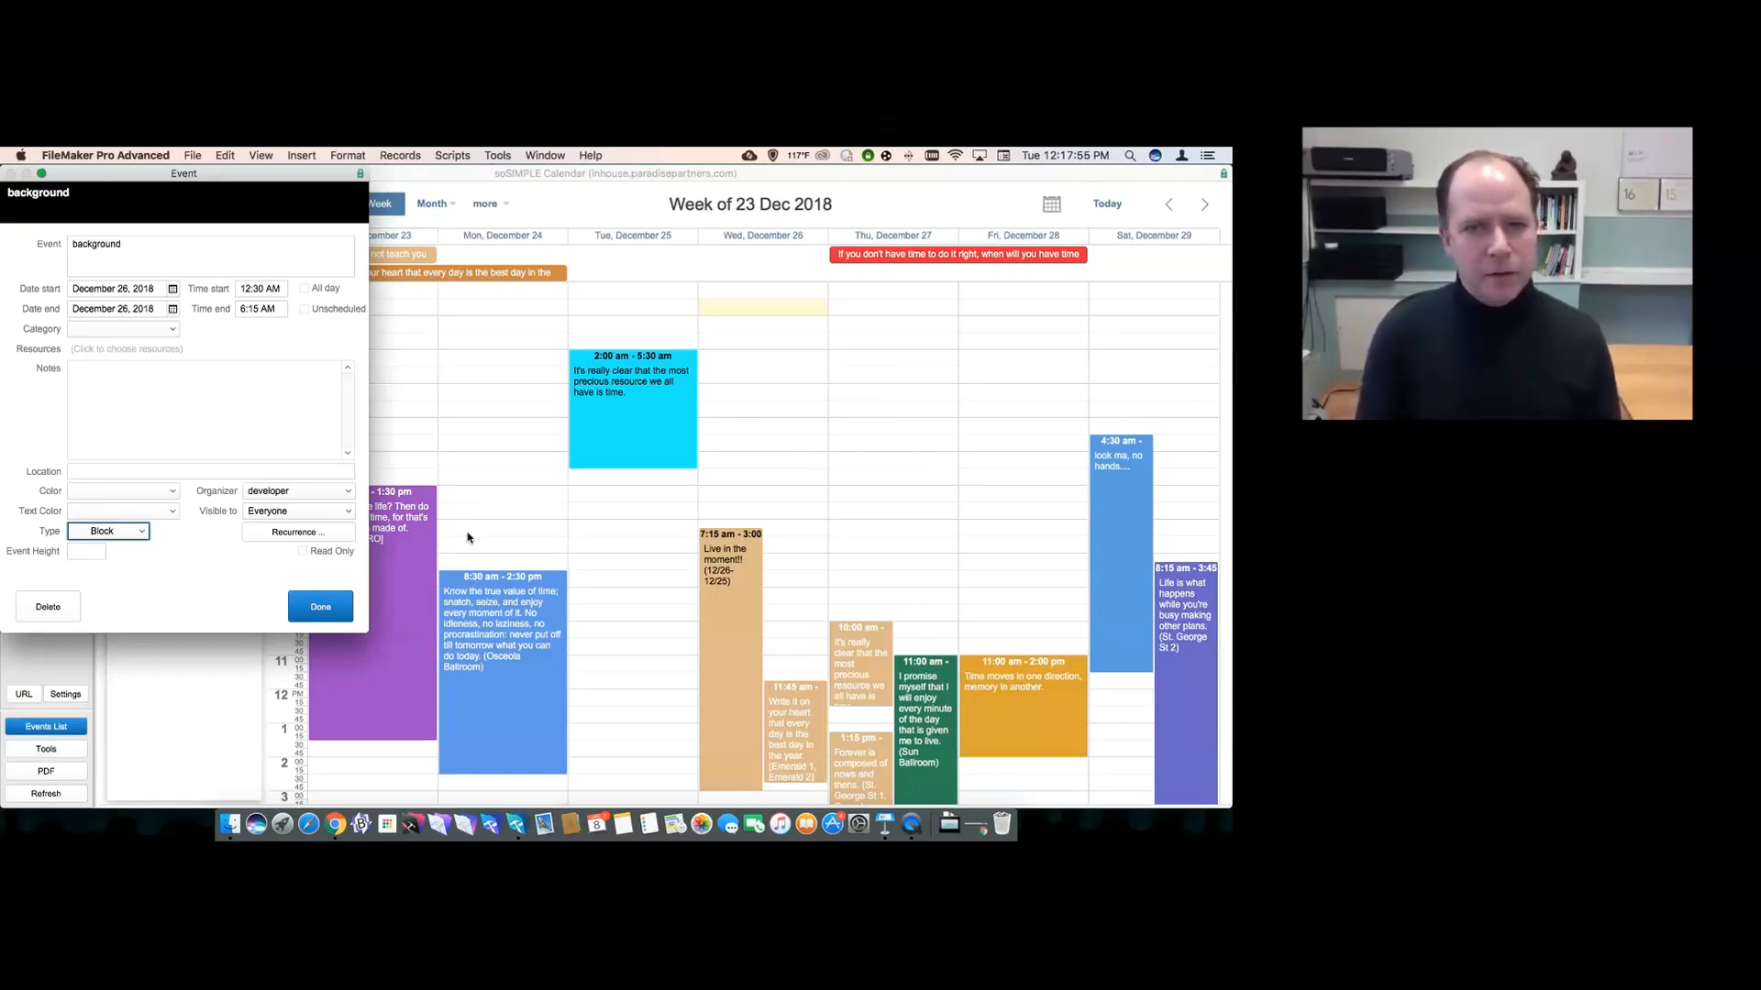
left_click(319, 607)
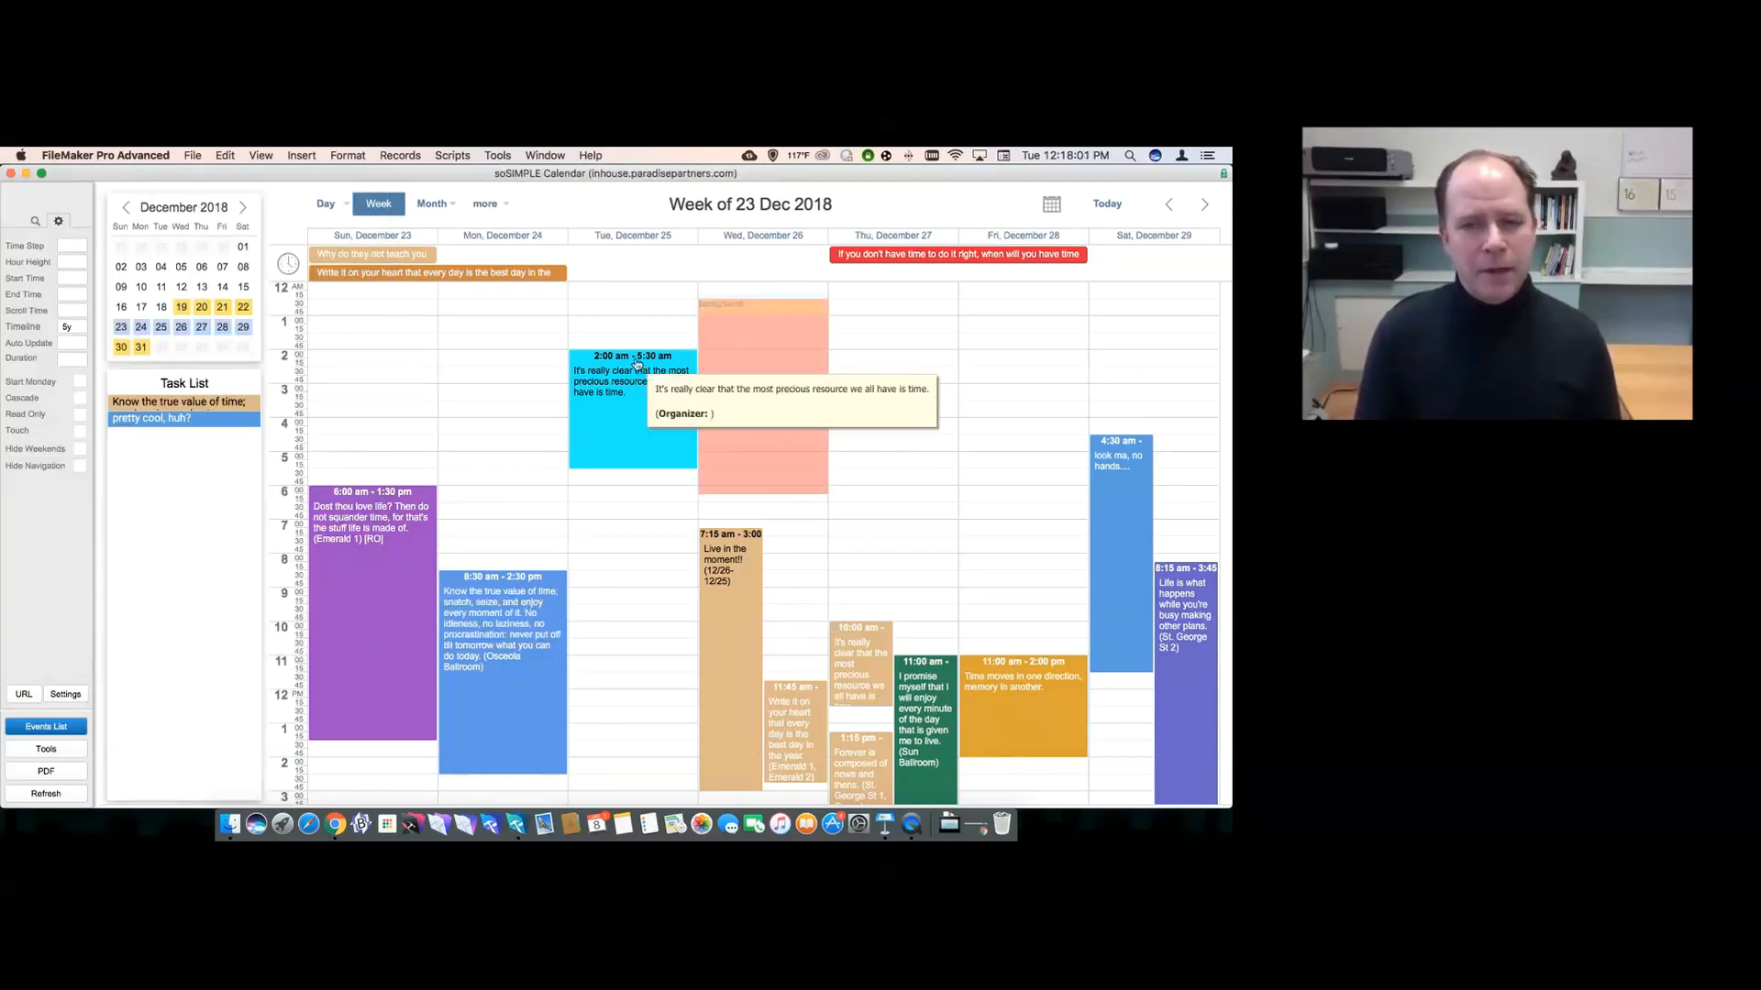
left_click_drag(633, 360, 743, 349)
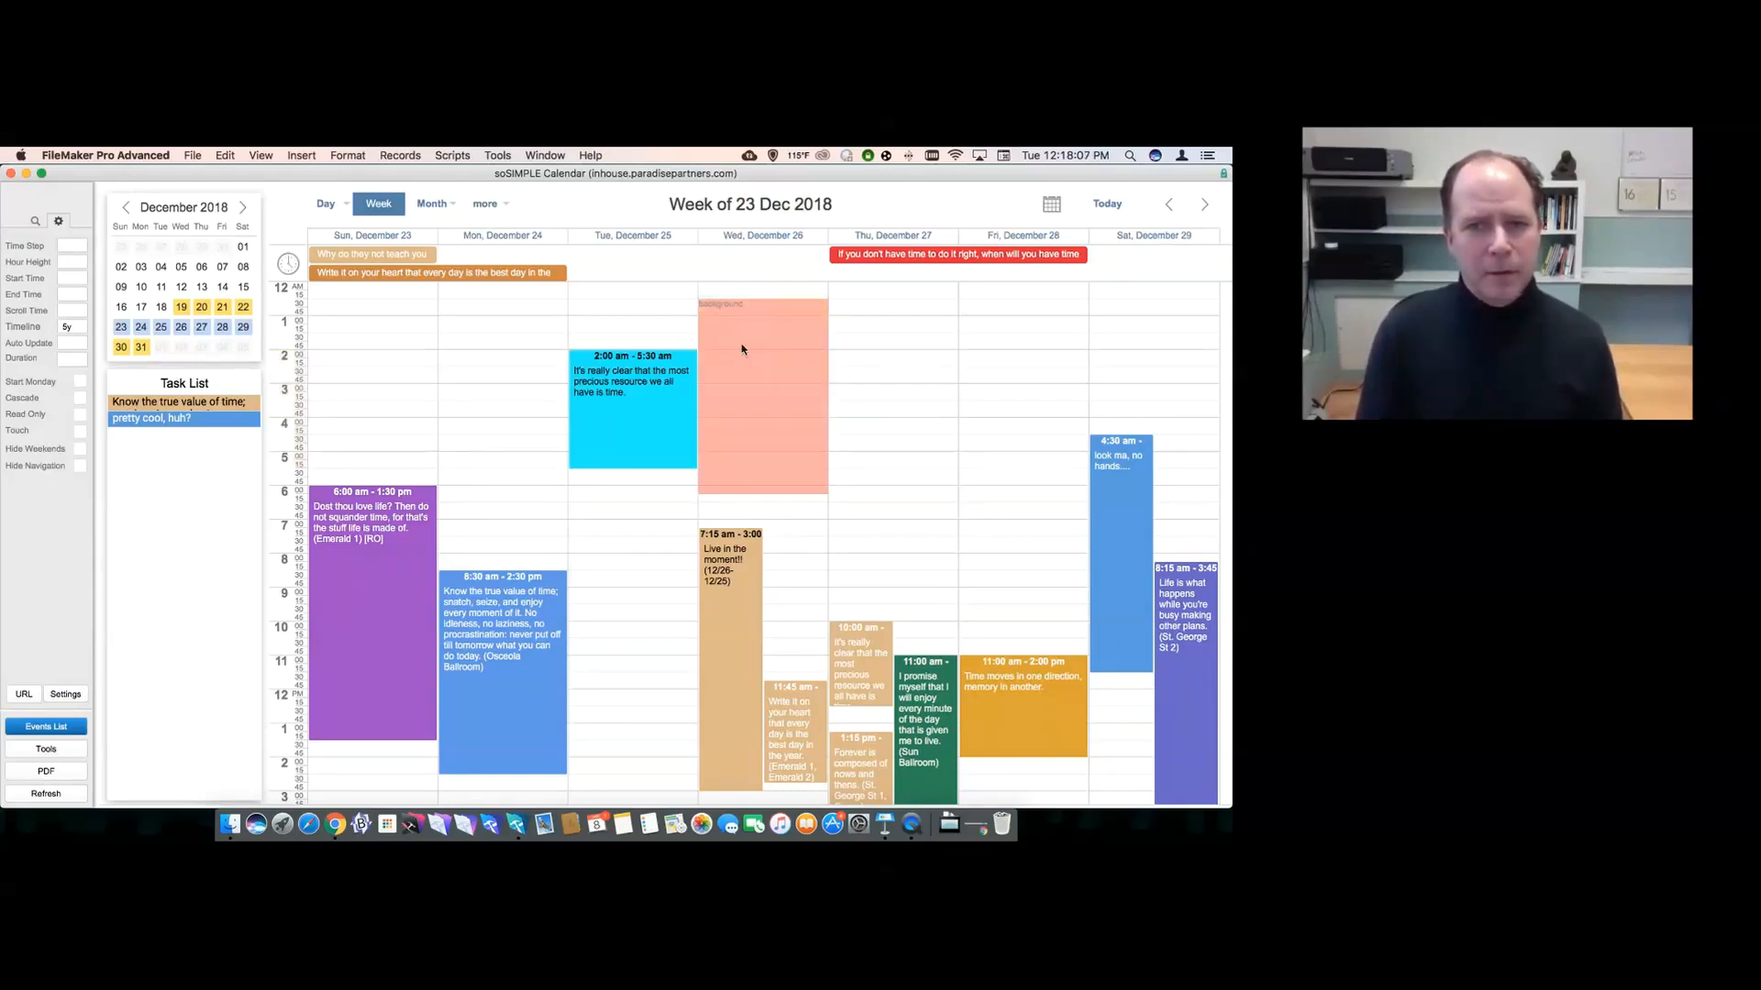
left_click_drag(758, 513, 753, 321)
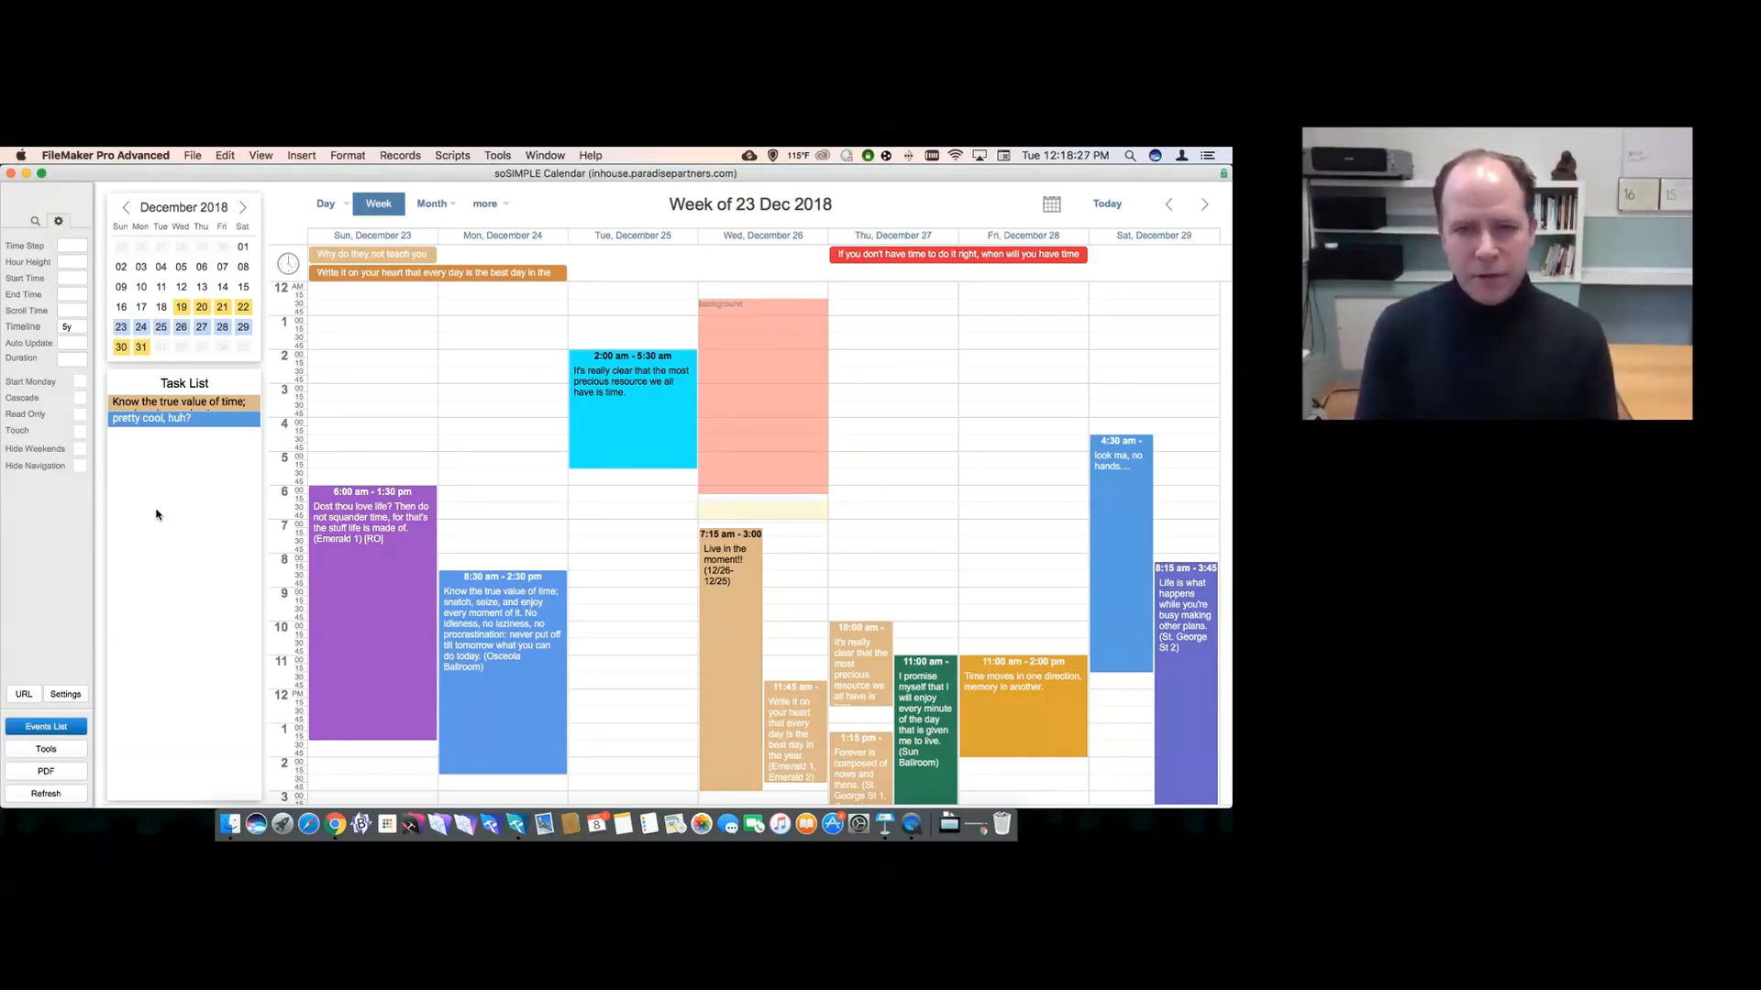
- Visit Layout mode, return to Browse, and refresh the calendar to reveal the sidebar filters
key("super+l")
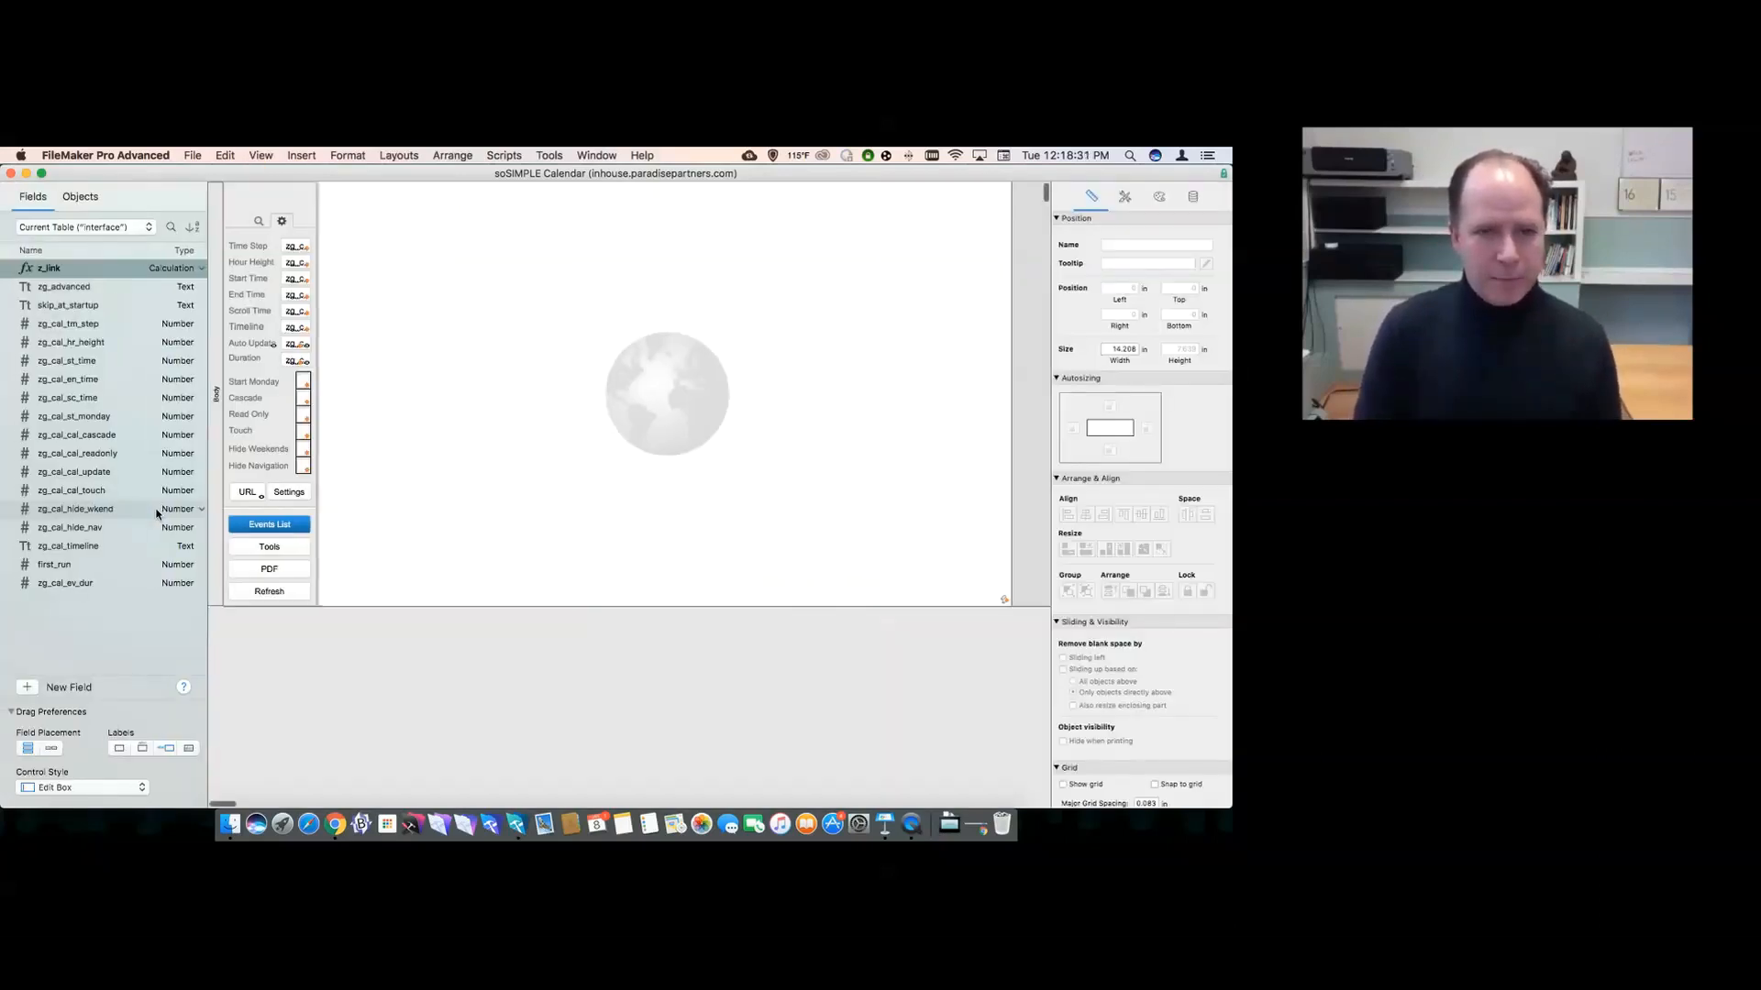
key("super+b")
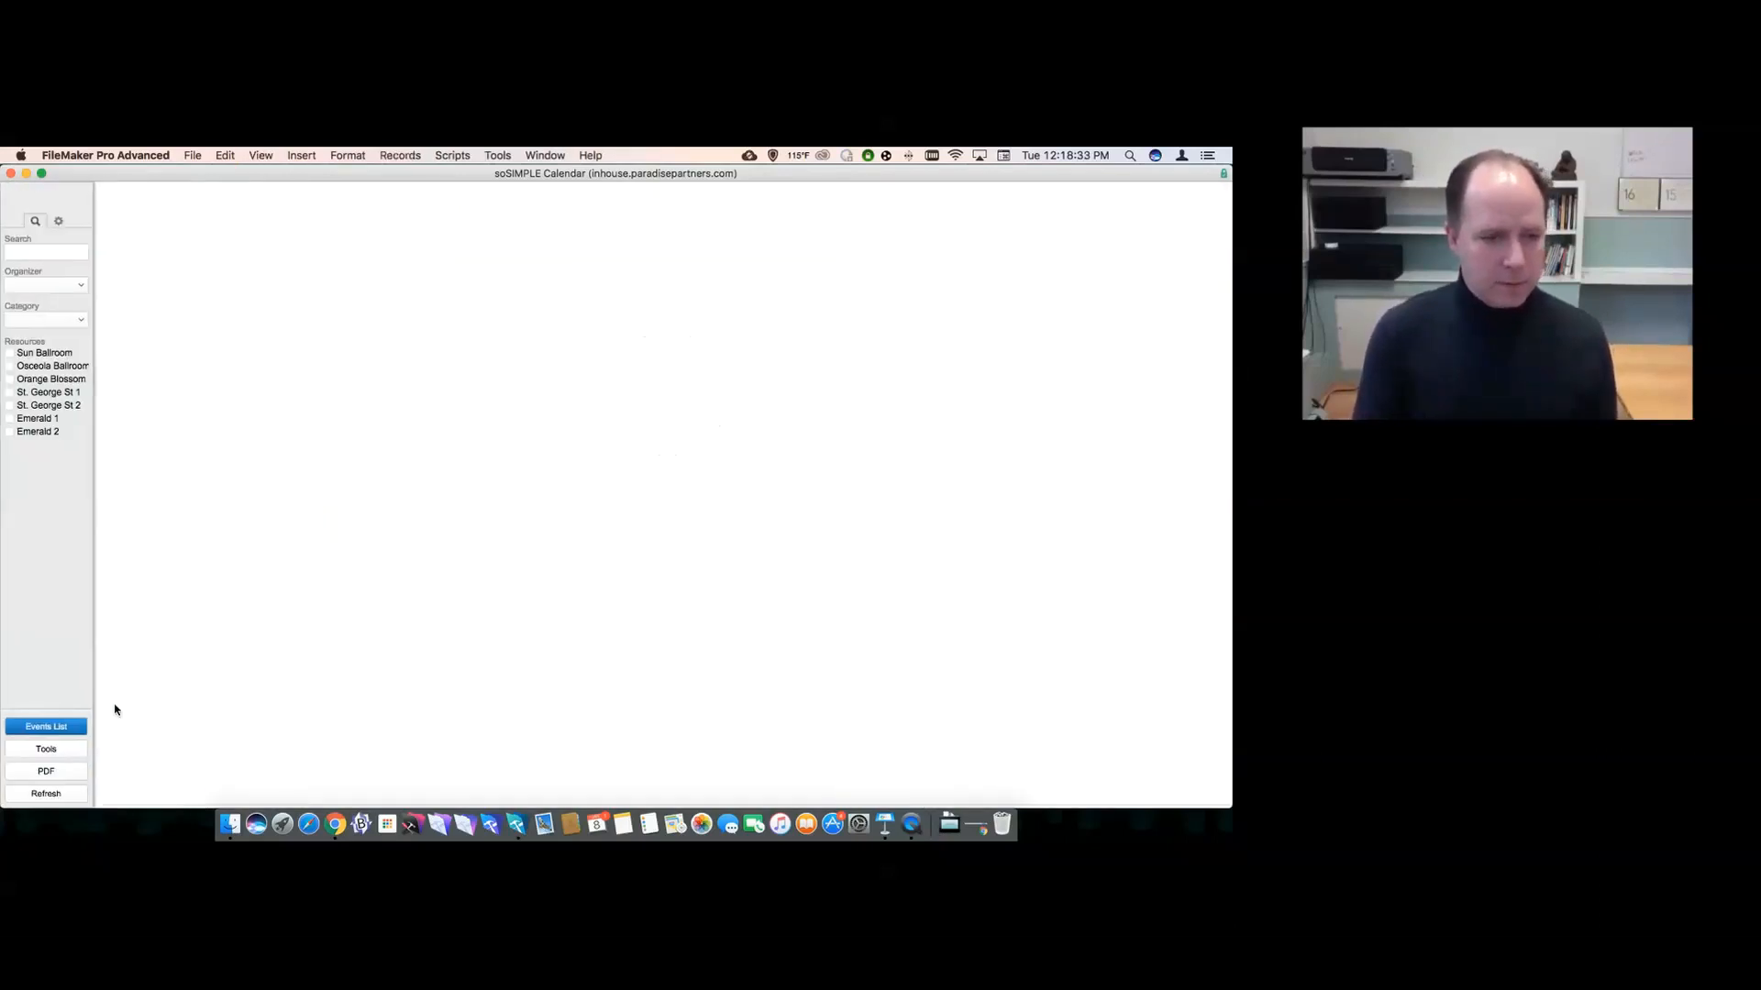
left_click(60, 797)
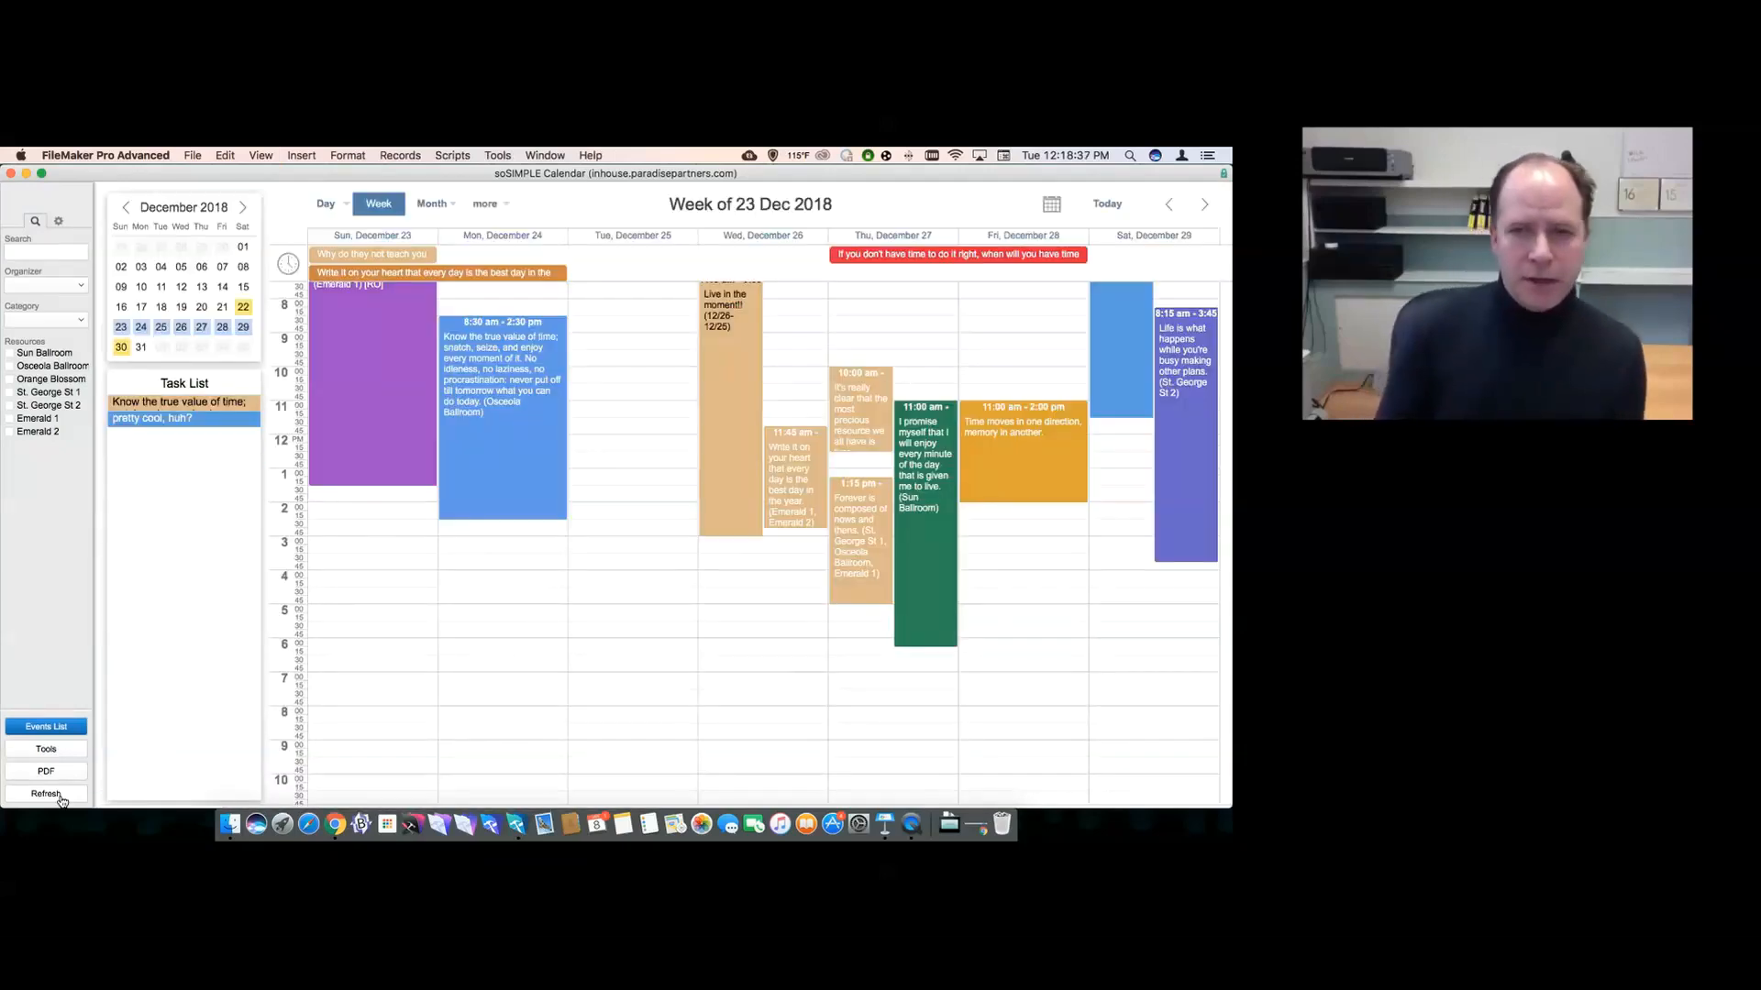
scroll(486, 590, "up", 3)
scroll(486, 590, "up", 1)
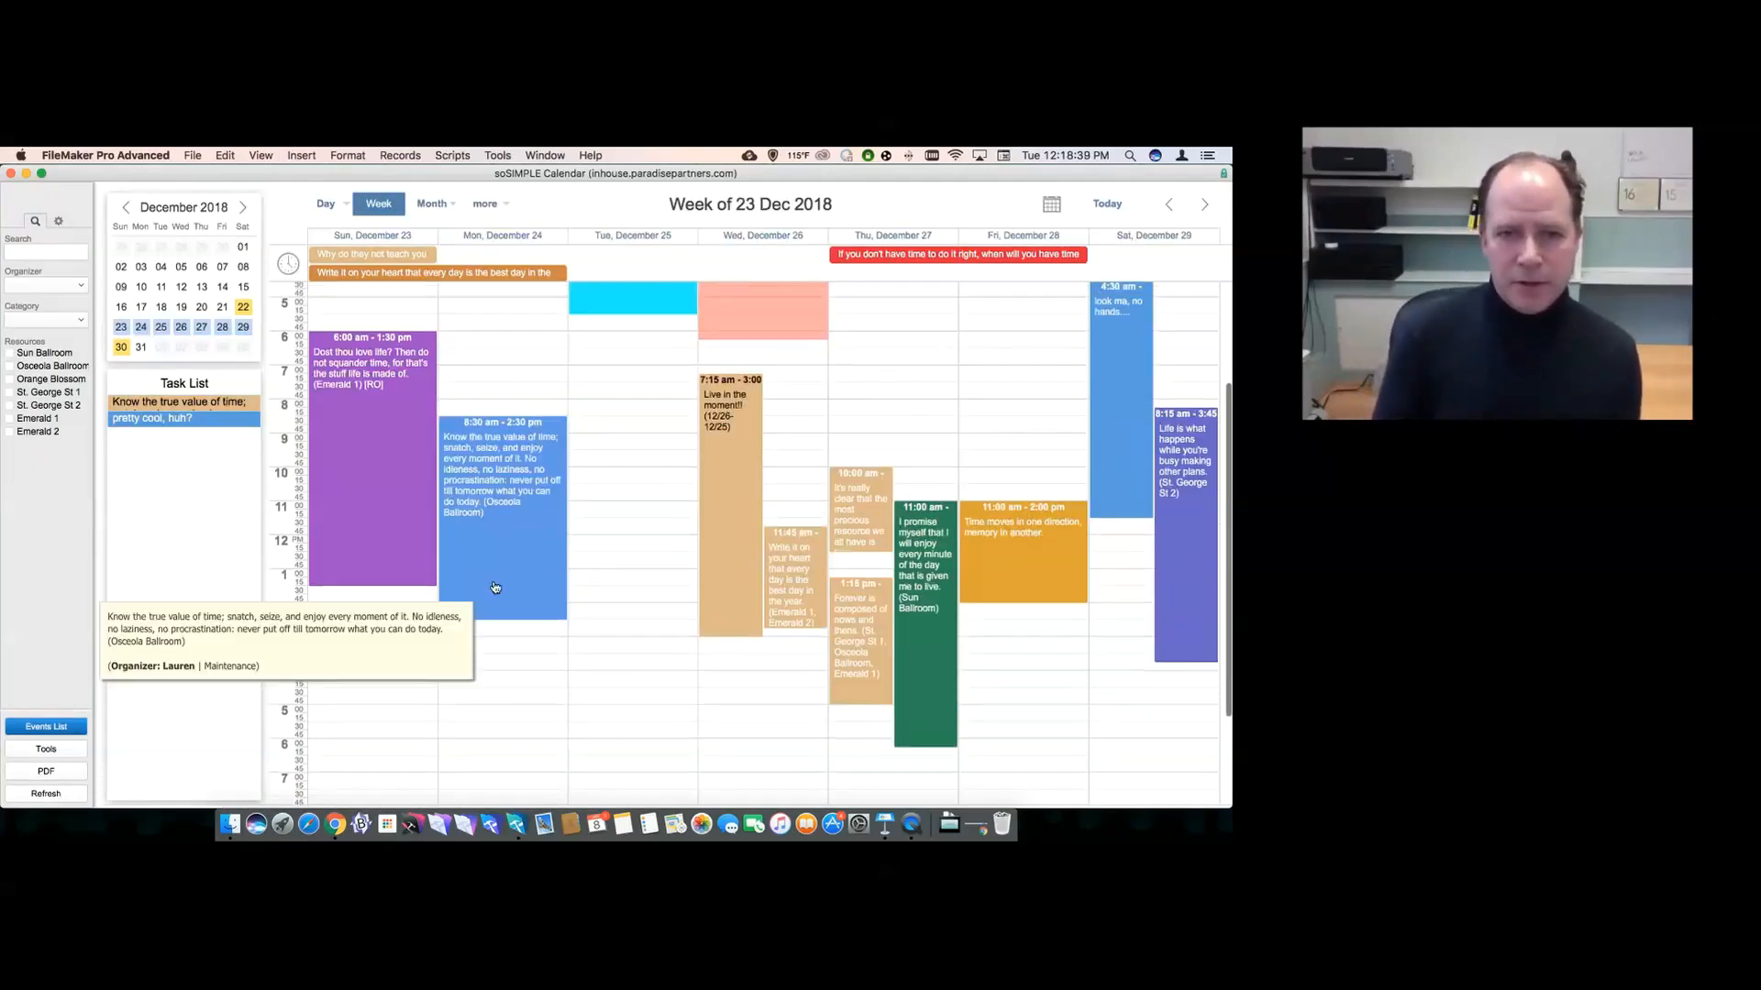
mouse_move(486, 486)
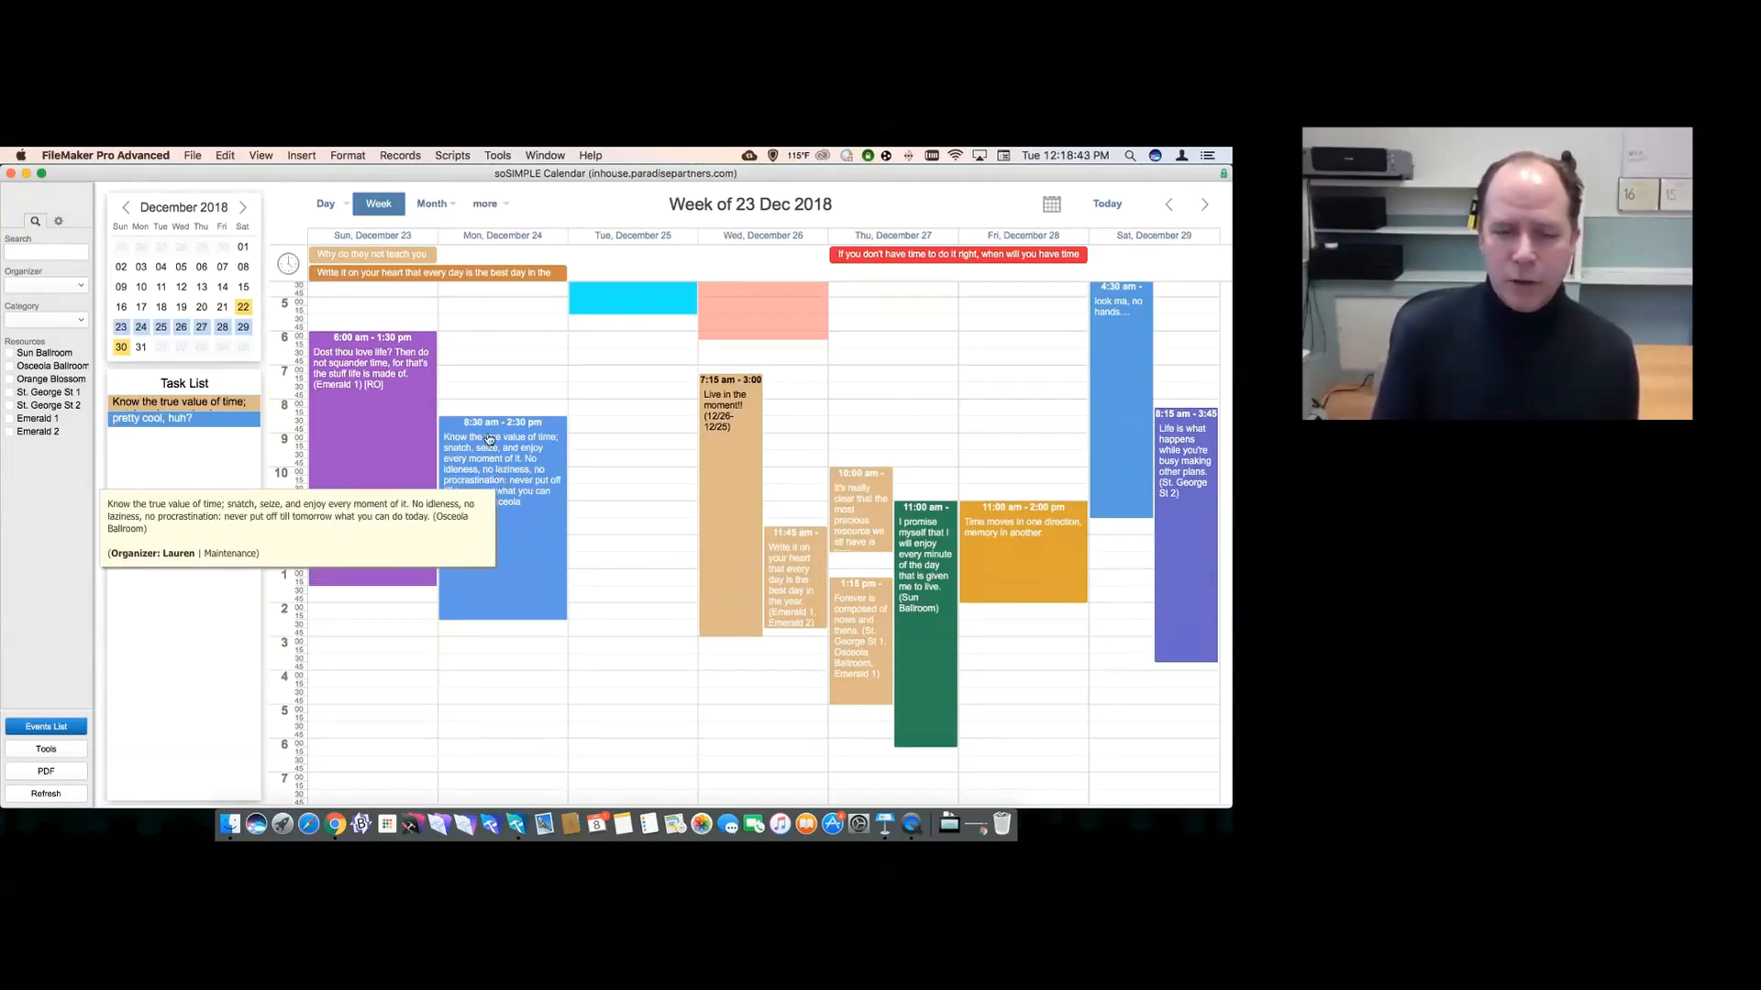
- Open the Script Debugger beside the calendar and drag Monday's 8:30 am event up to 7:00 am
left_click(496, 156)
left_click(532, 173)
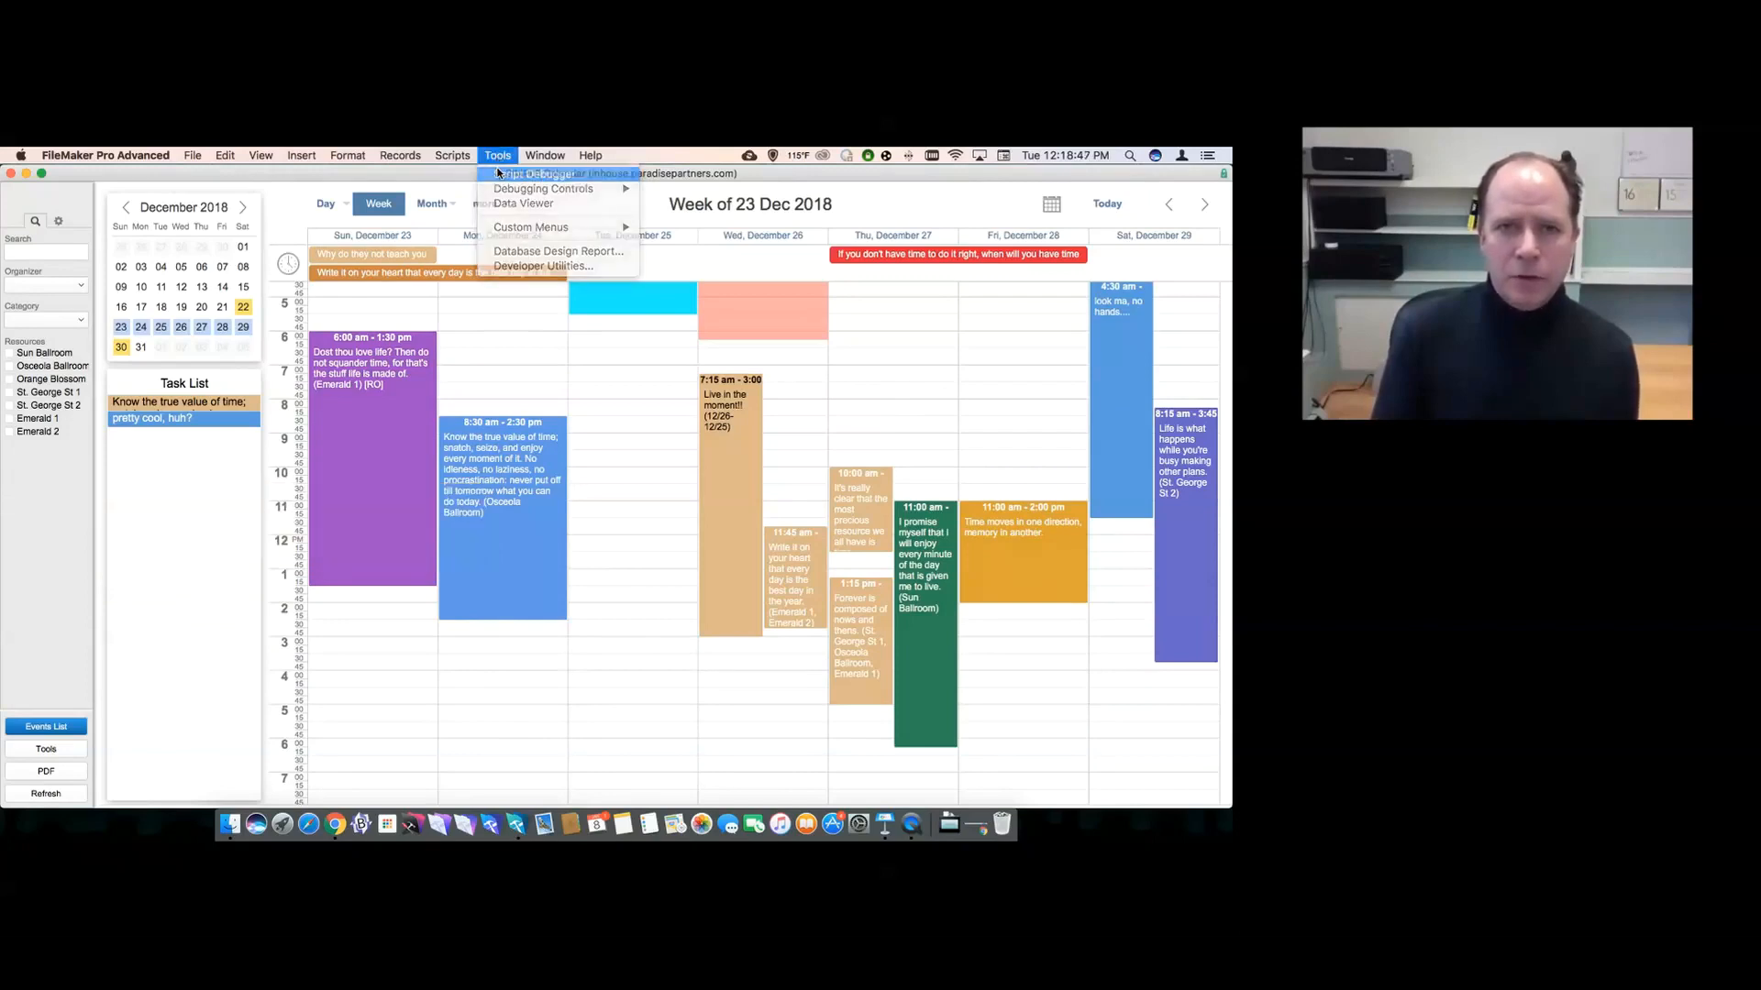
left_click_drag(401, 189, 927, 168)
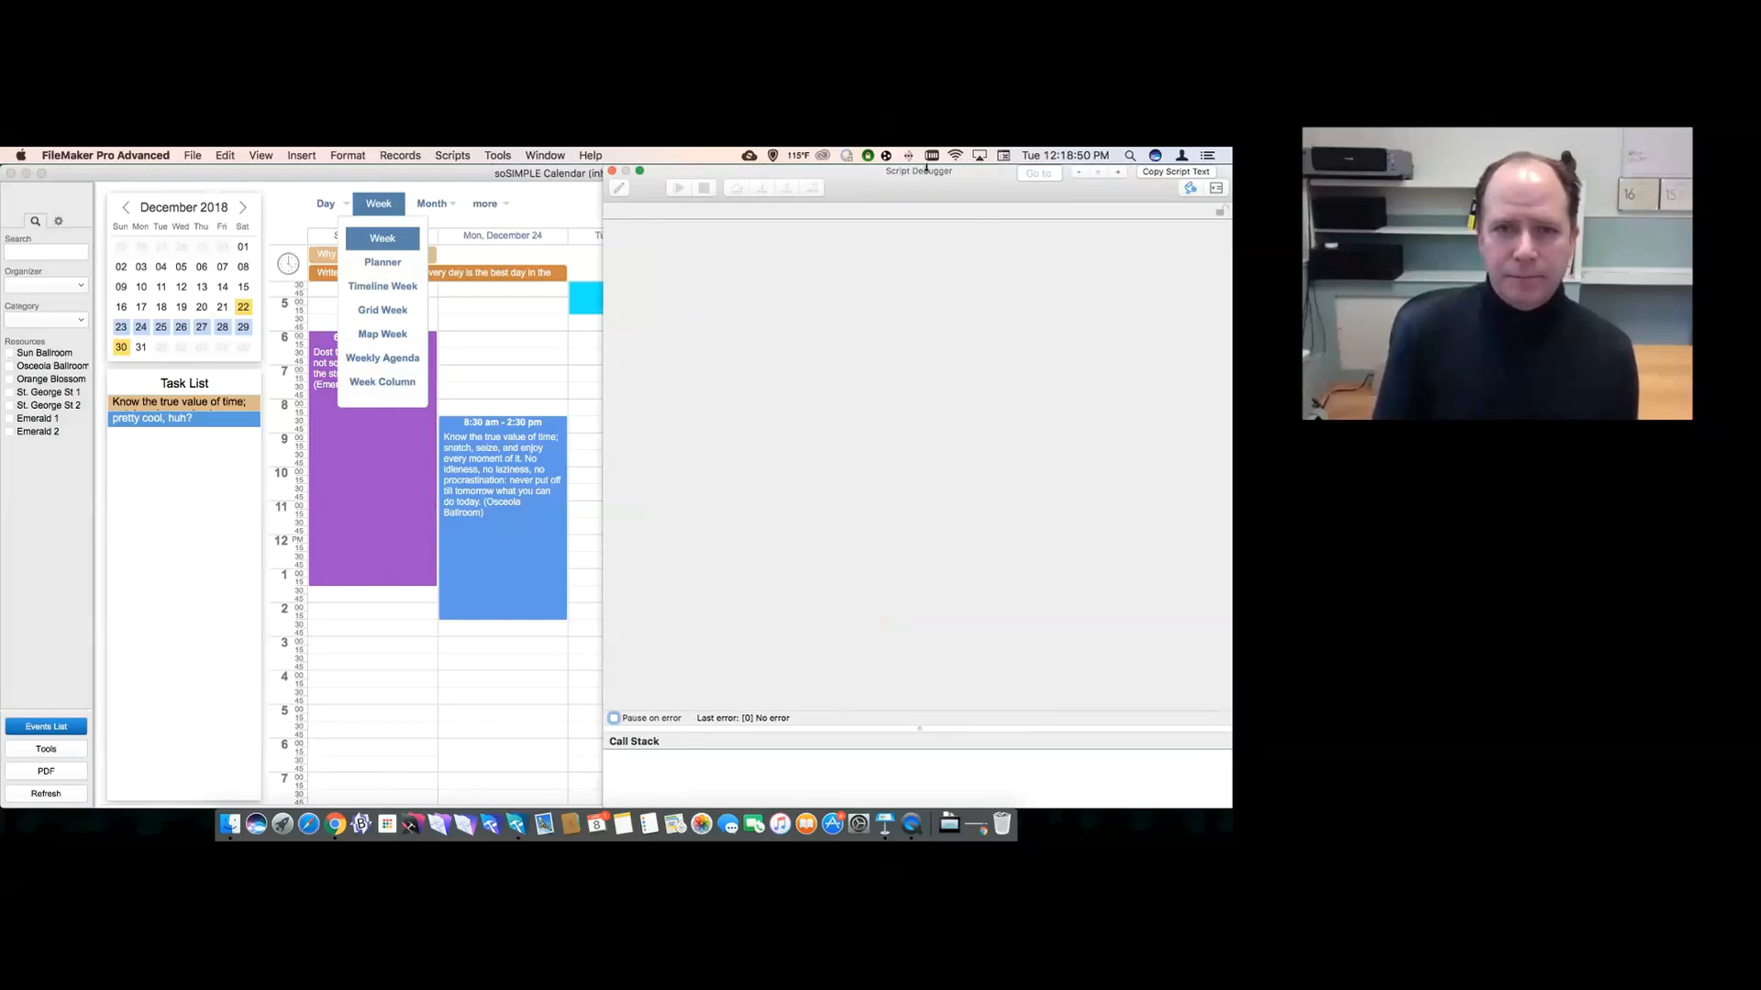
left_click(495, 439)
left_click_drag(496, 429, 491, 374)
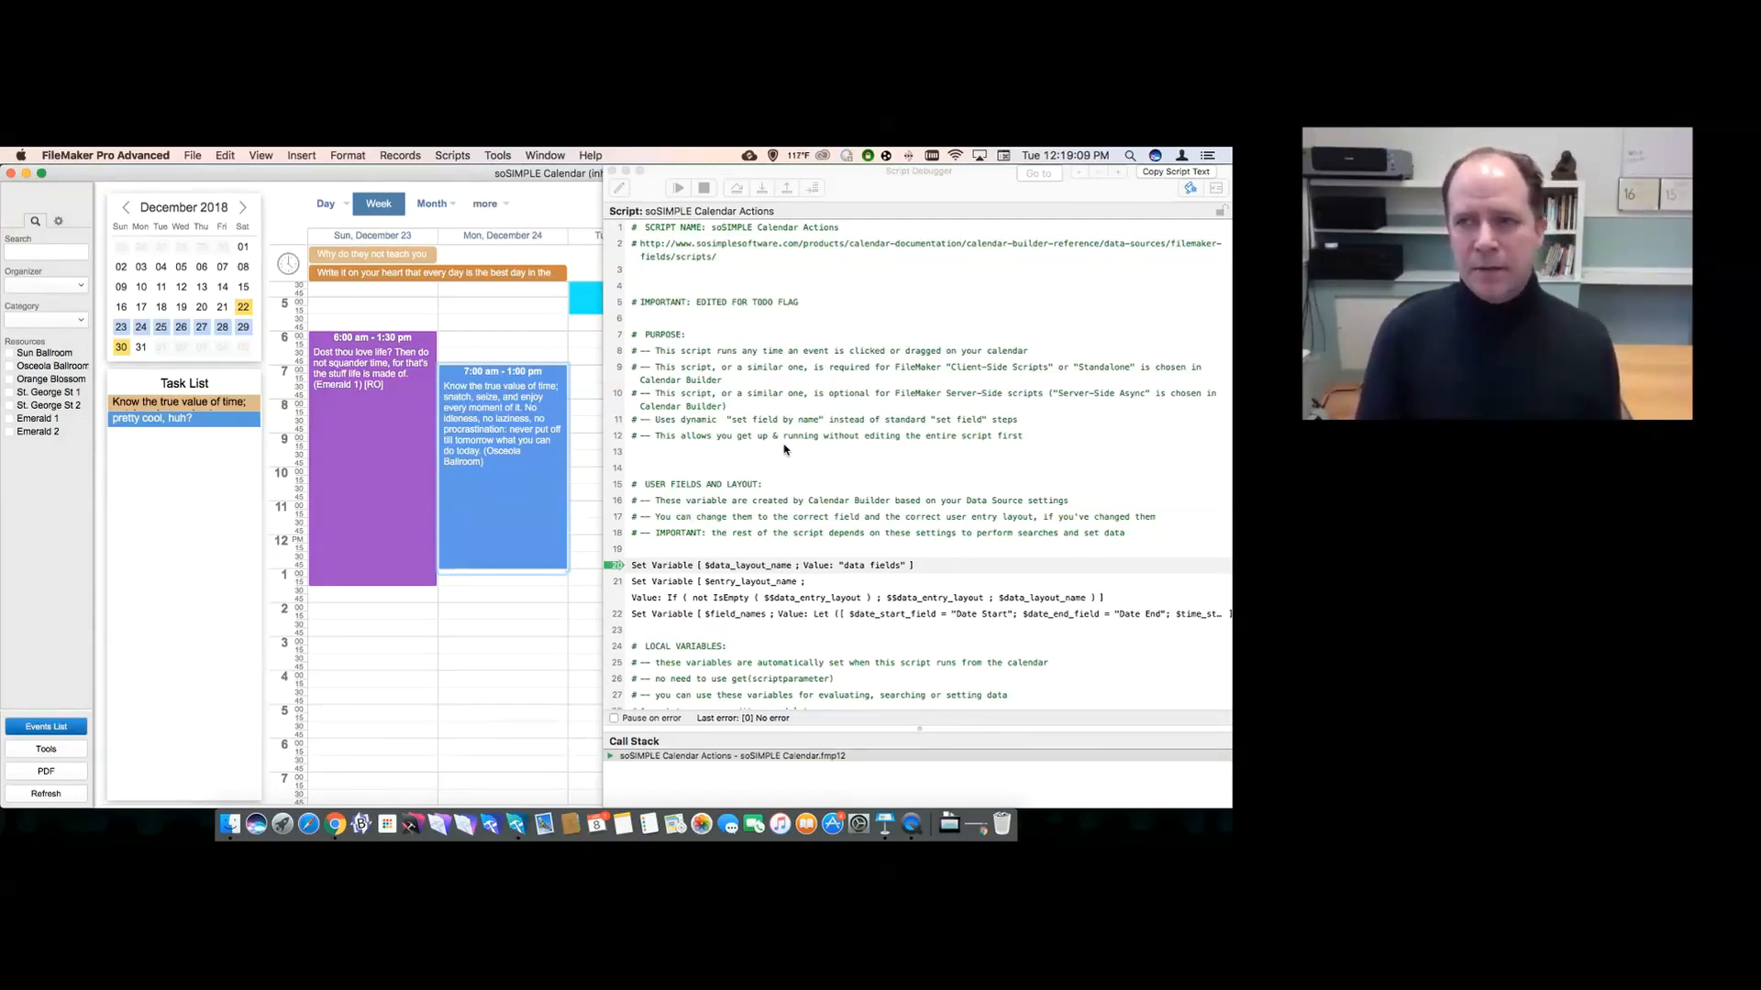
- Open the Data Viewer and browse the $url, $event_type, $event_id, $from and $to variables
left_click(1217, 188)
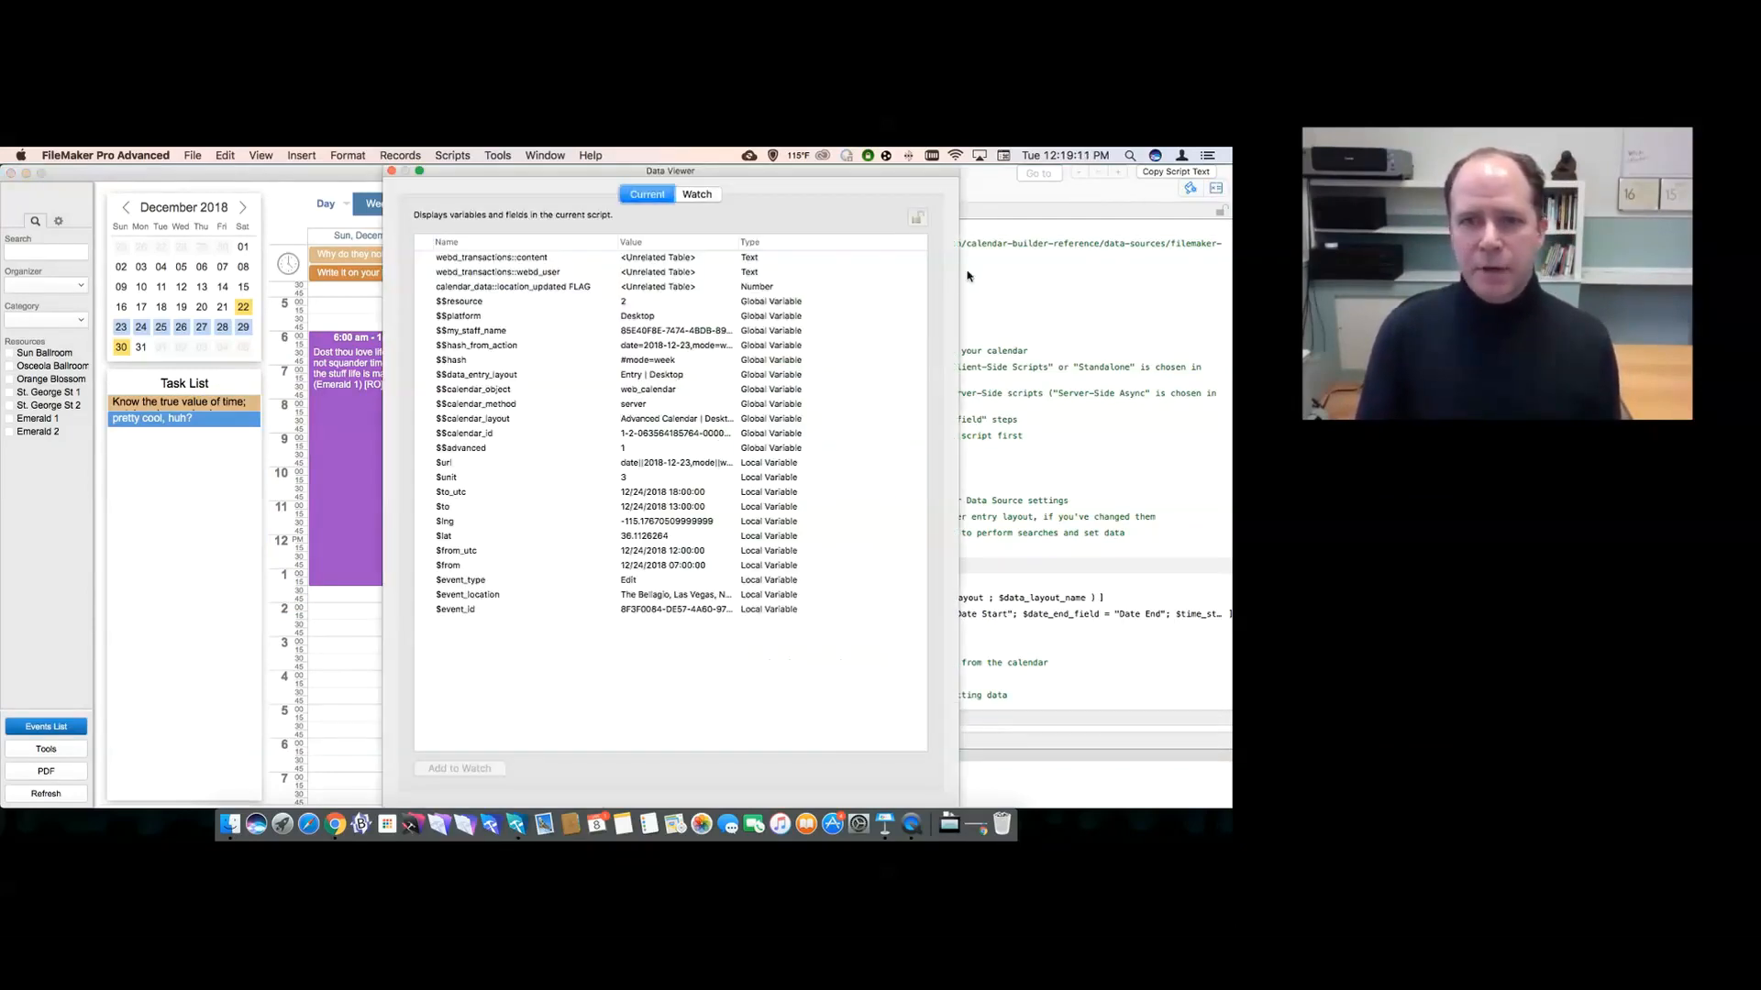
left_click(472, 465)
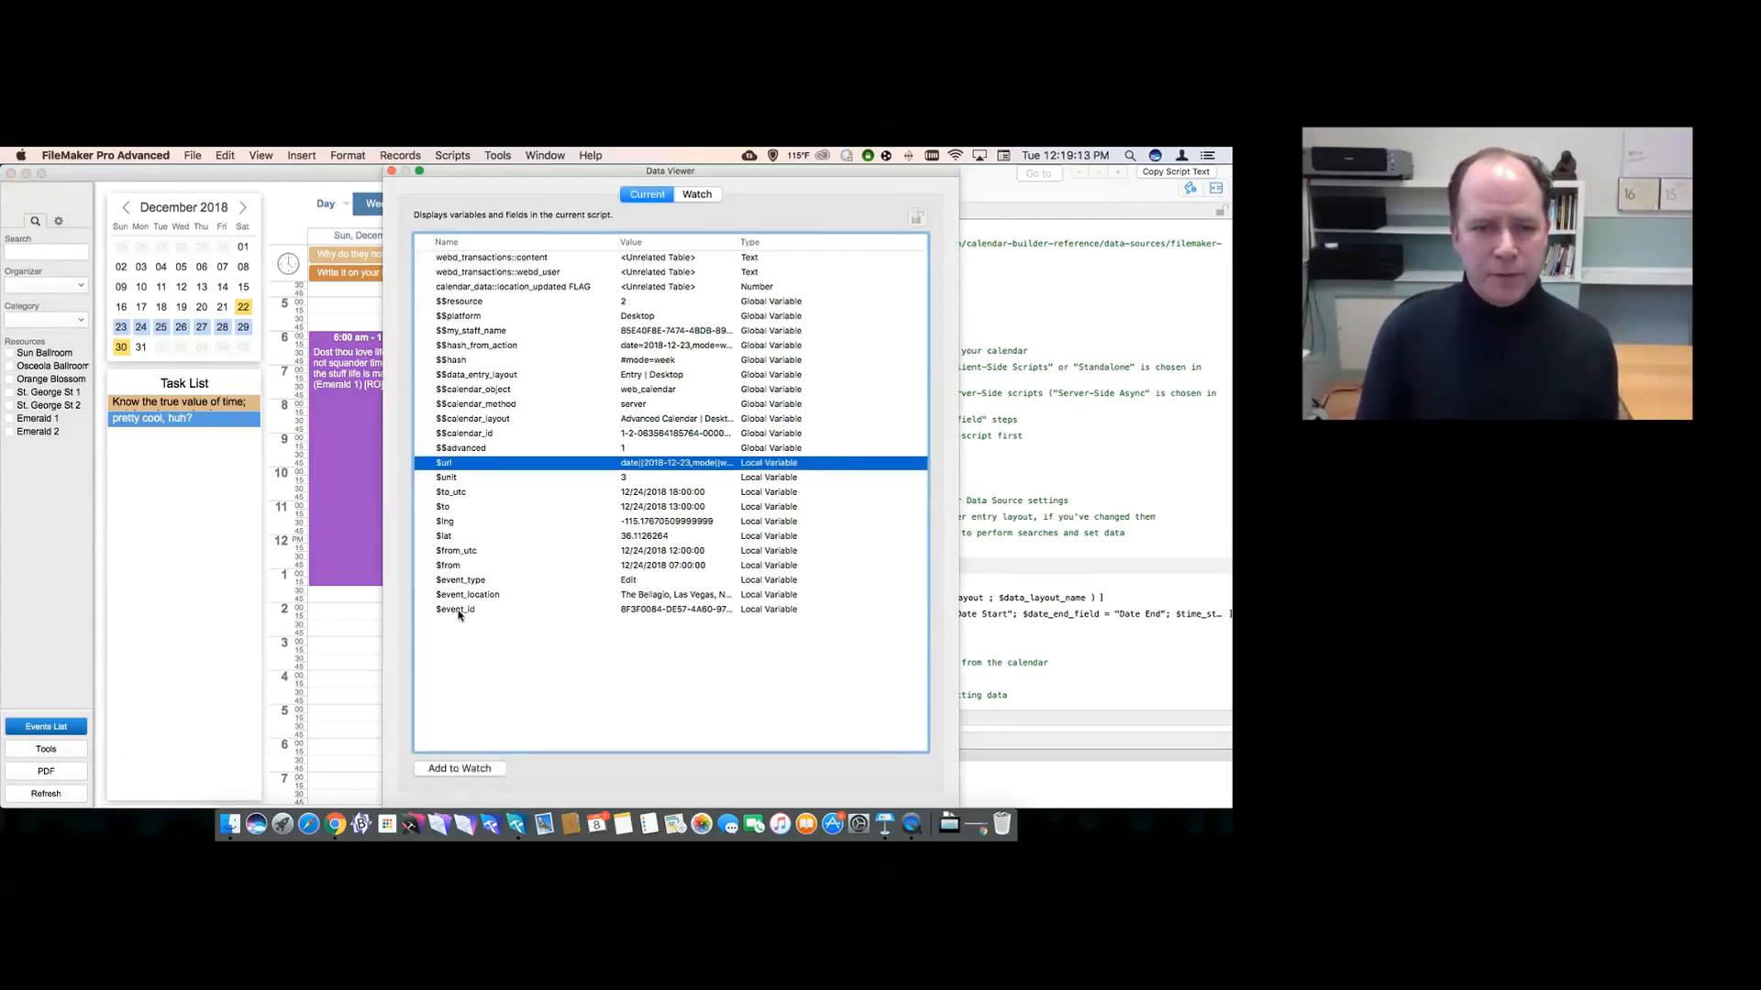
left_click(458, 612, "shift")
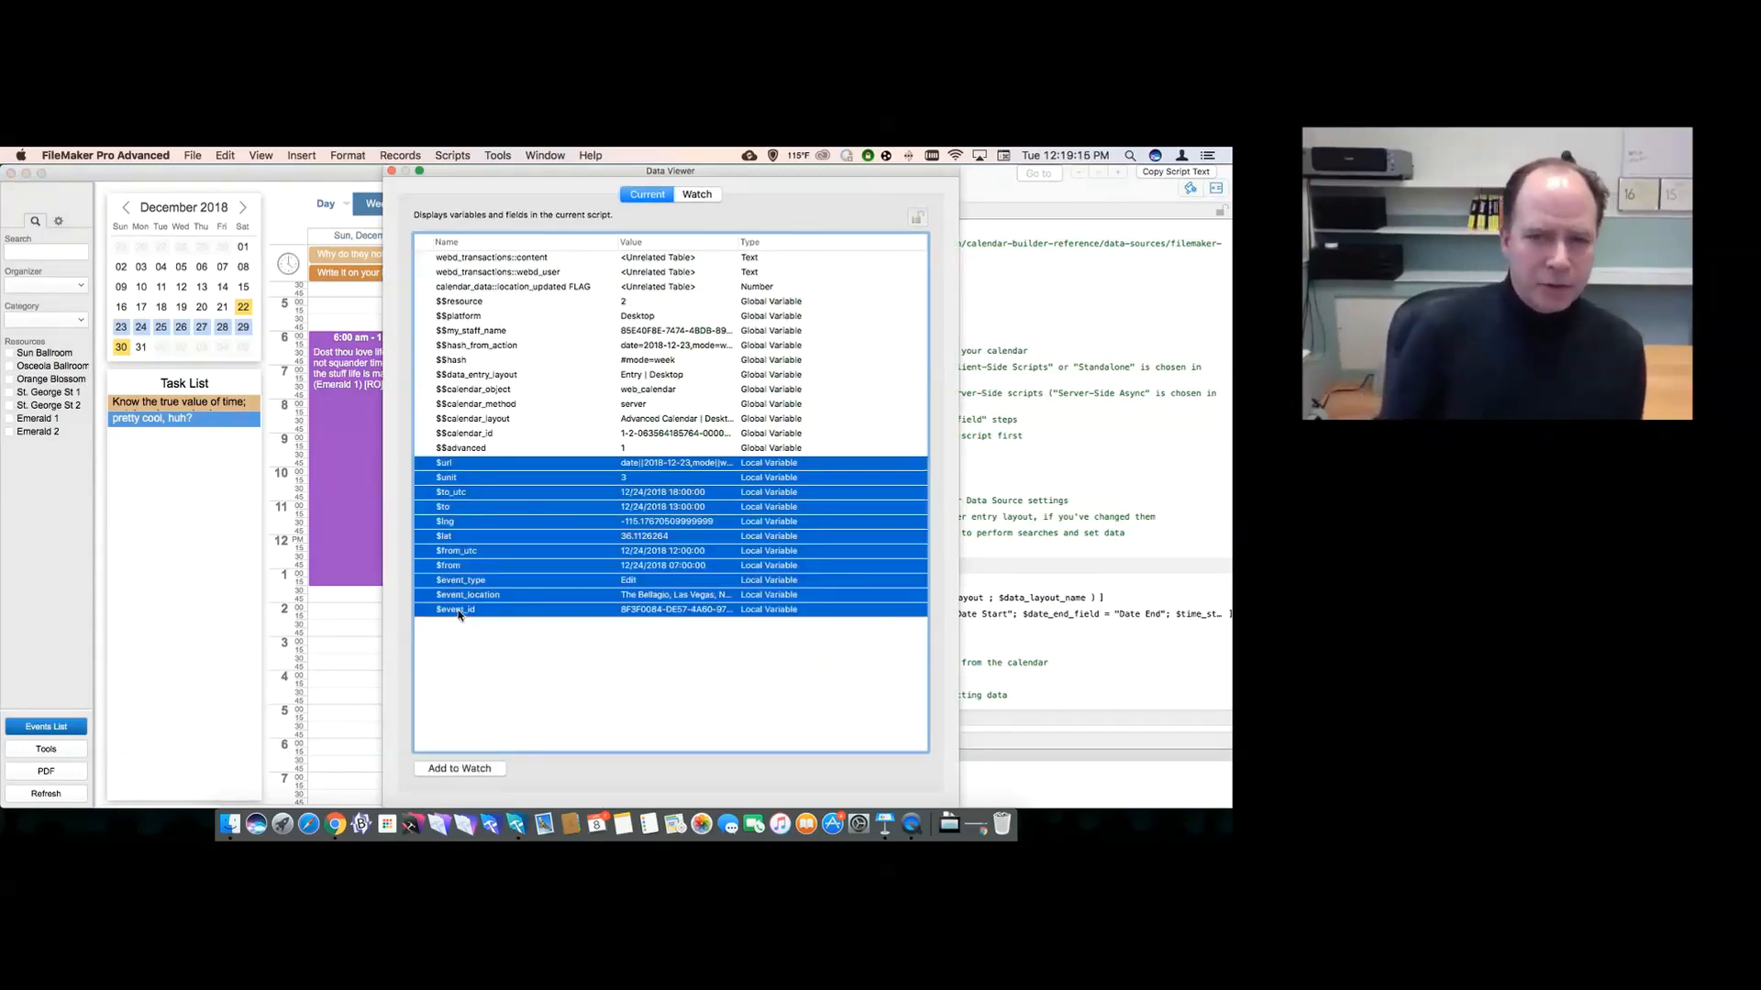
left_click(484, 640)
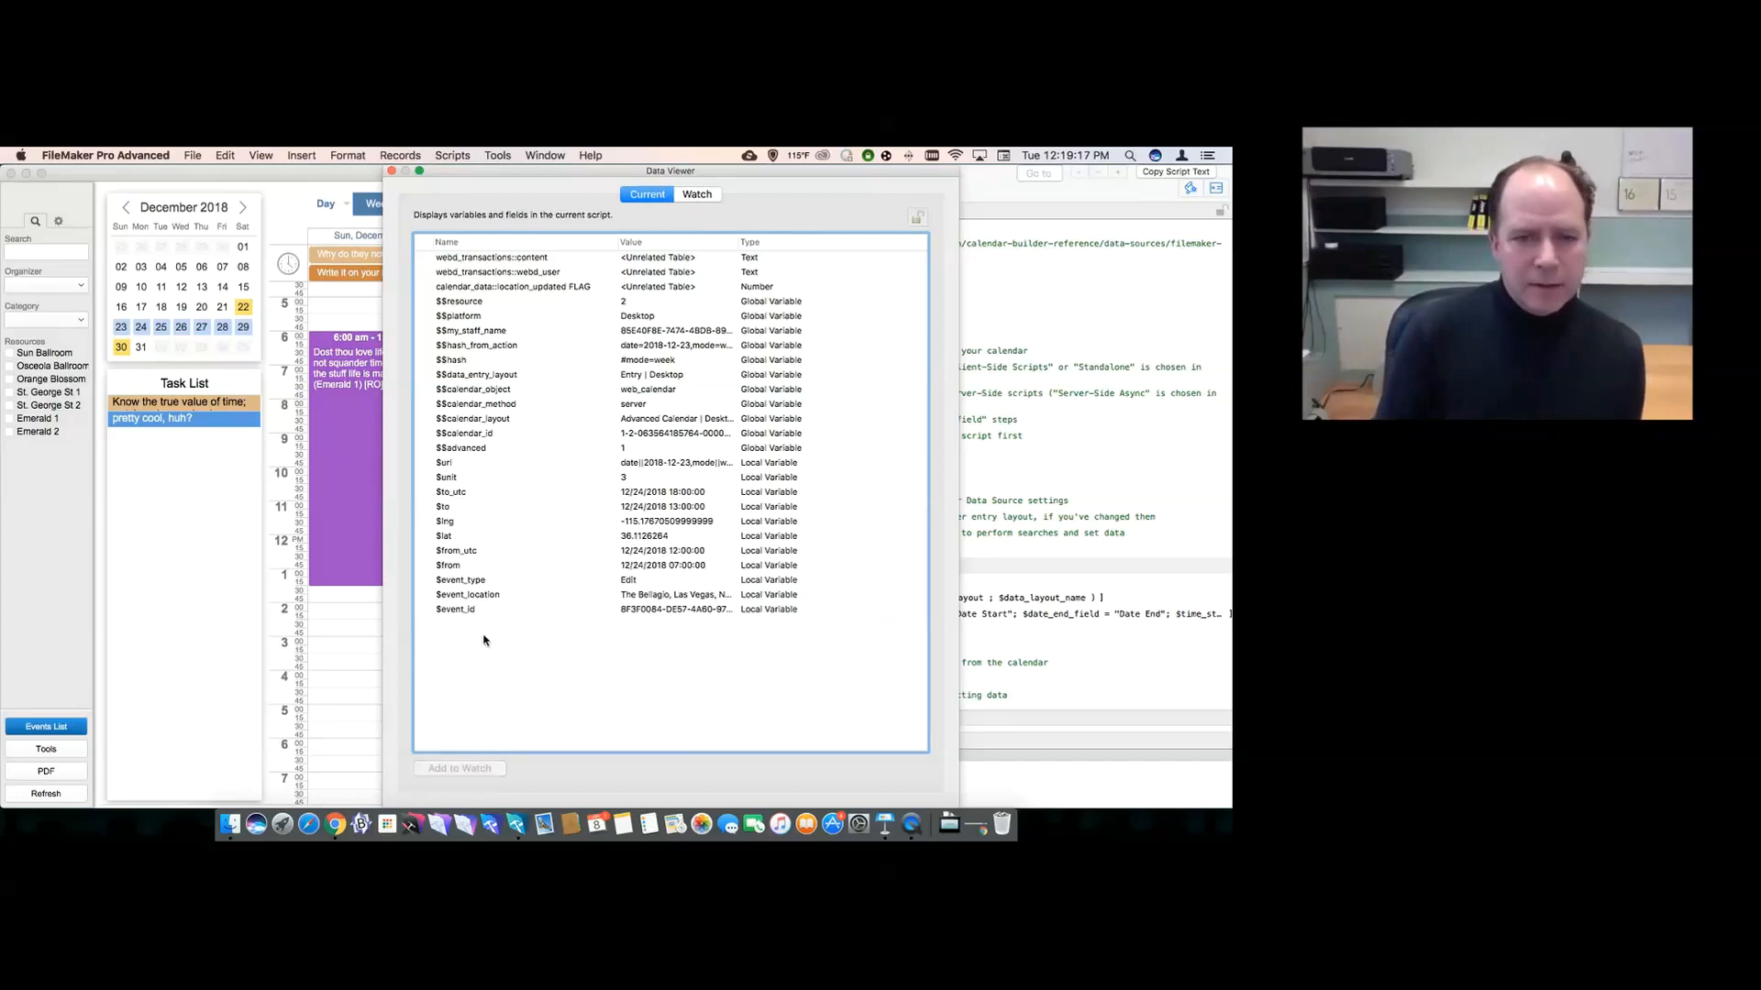
left_click(474, 584)
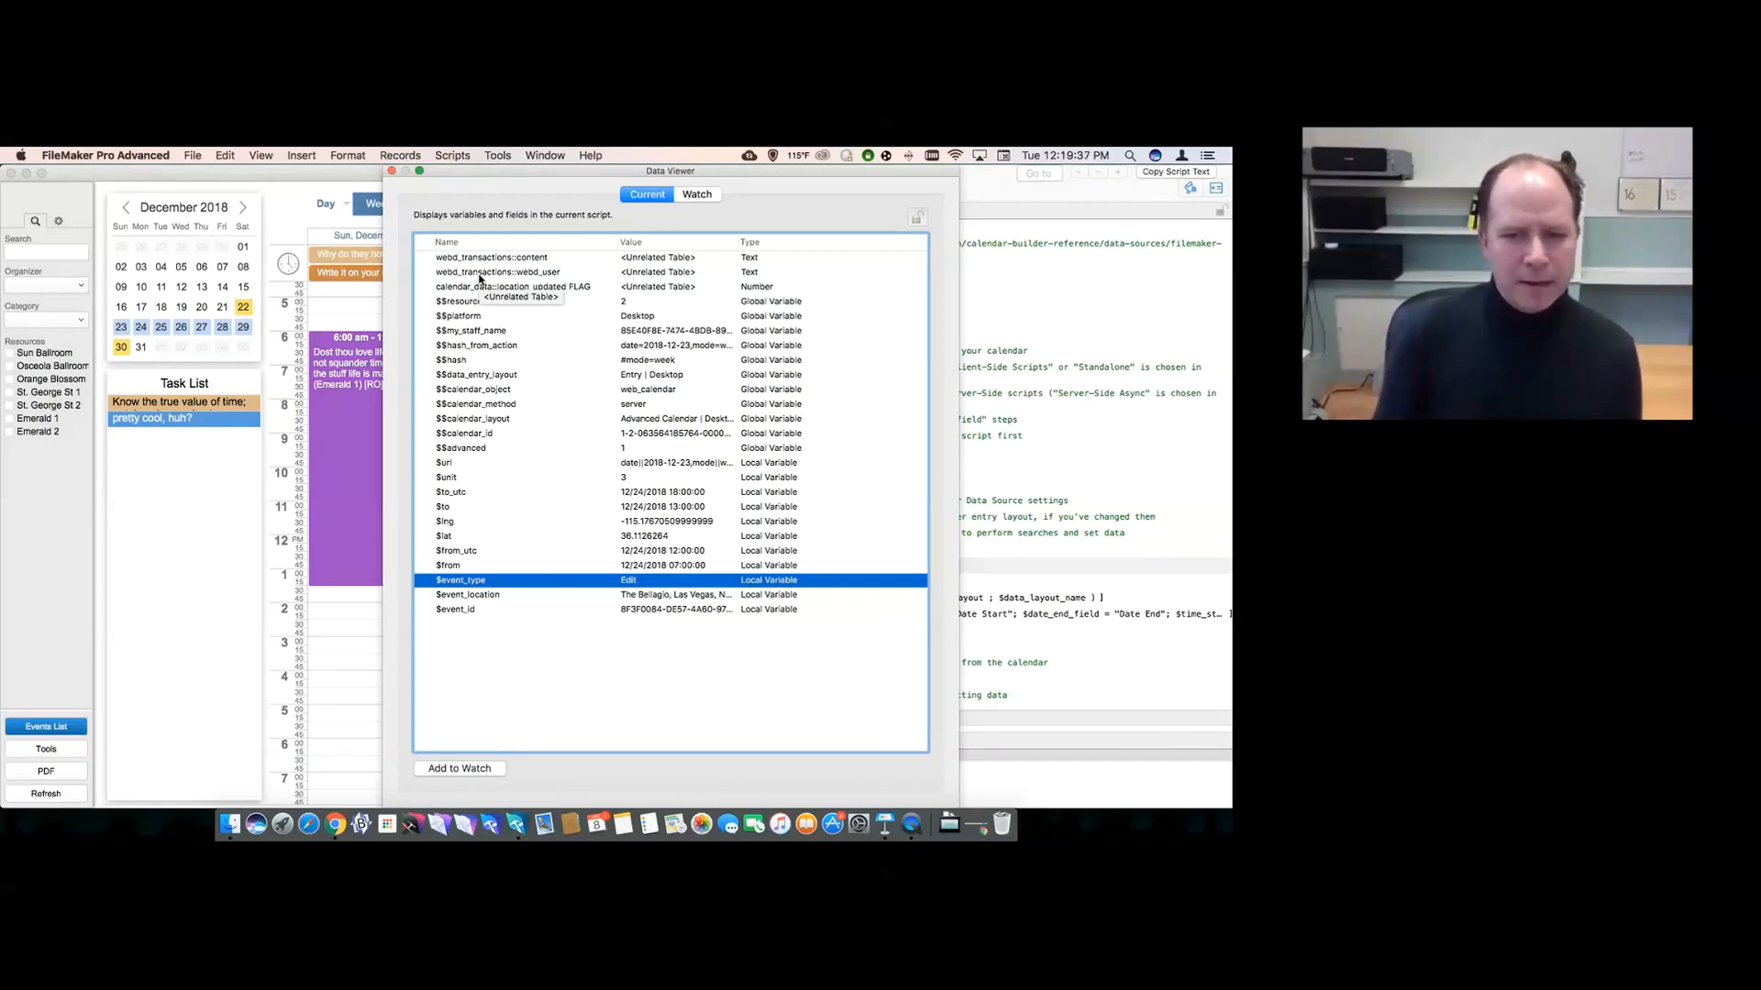
left_click(473, 613)
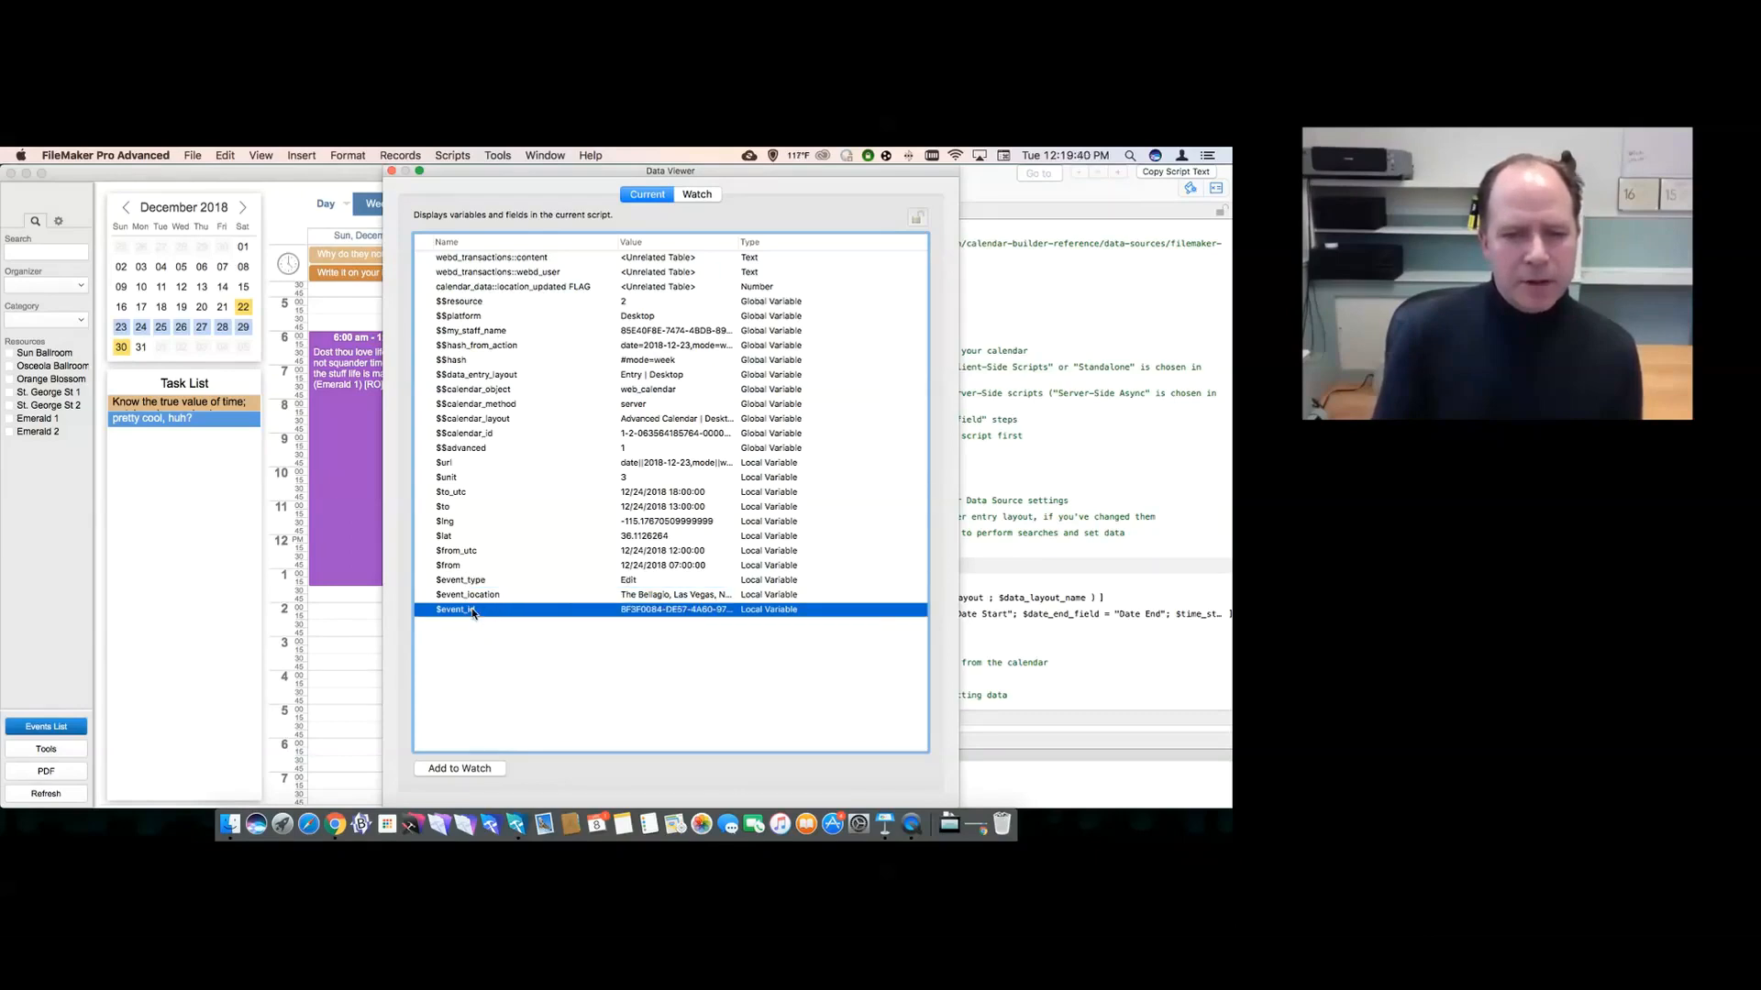
left_click(511, 566)
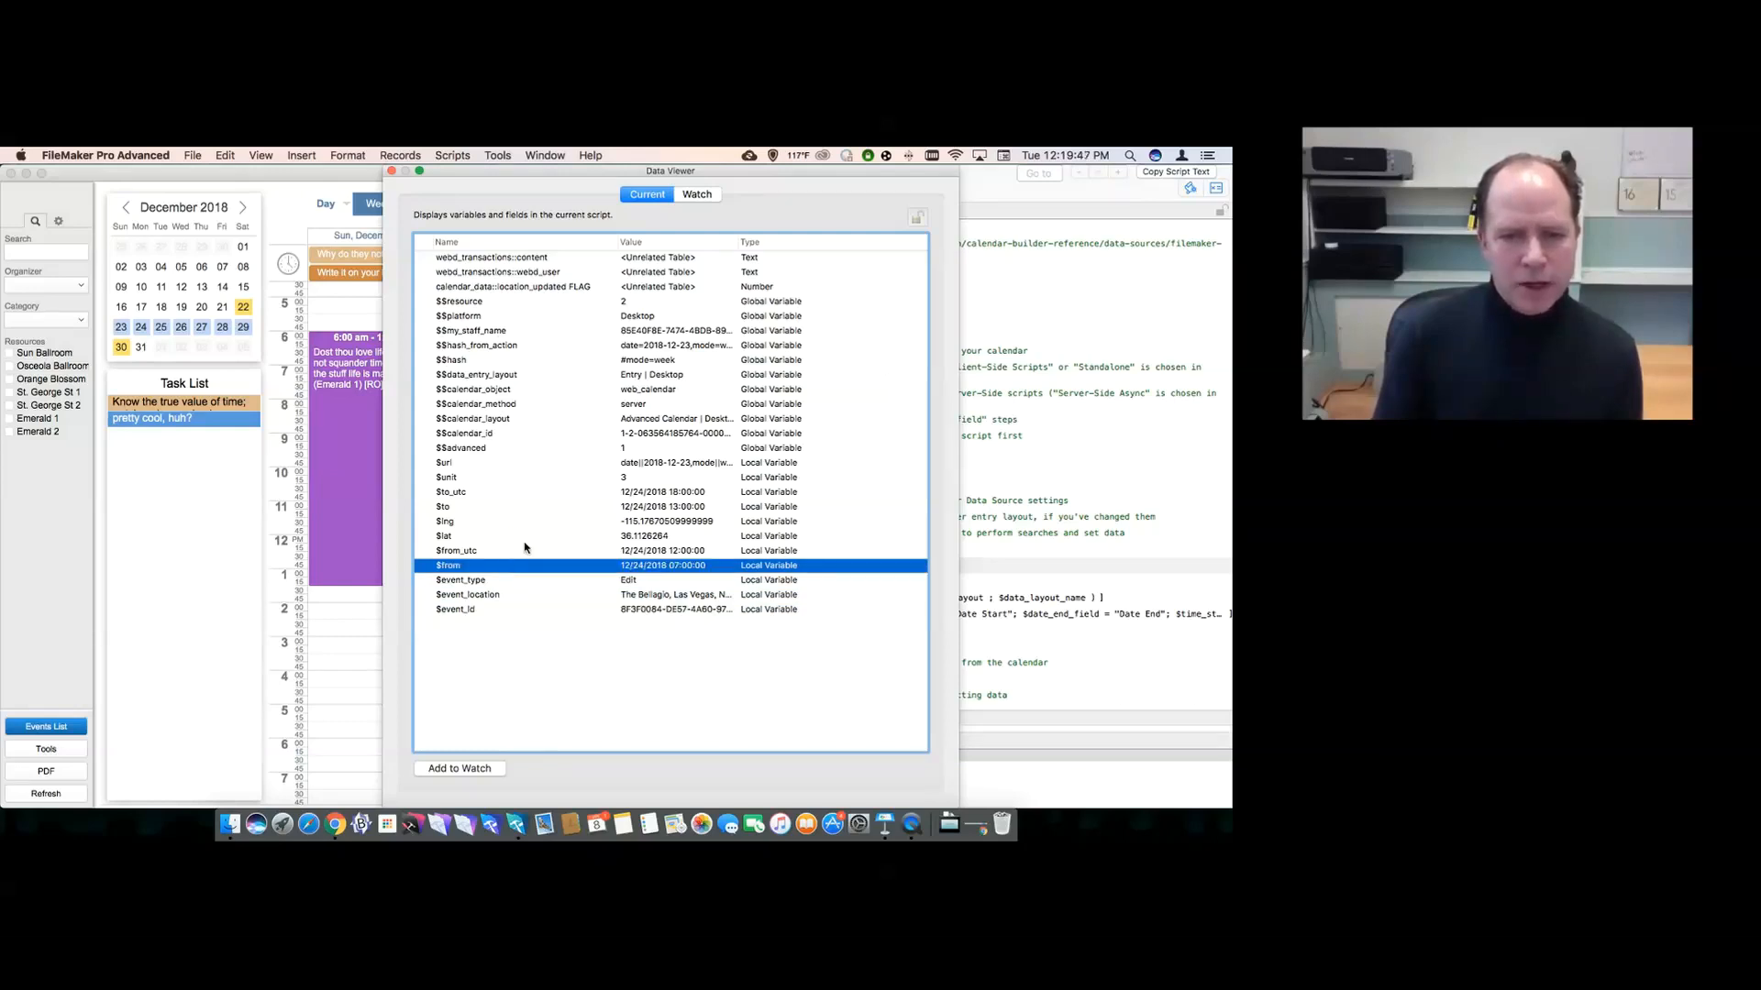
left_click(506, 507)
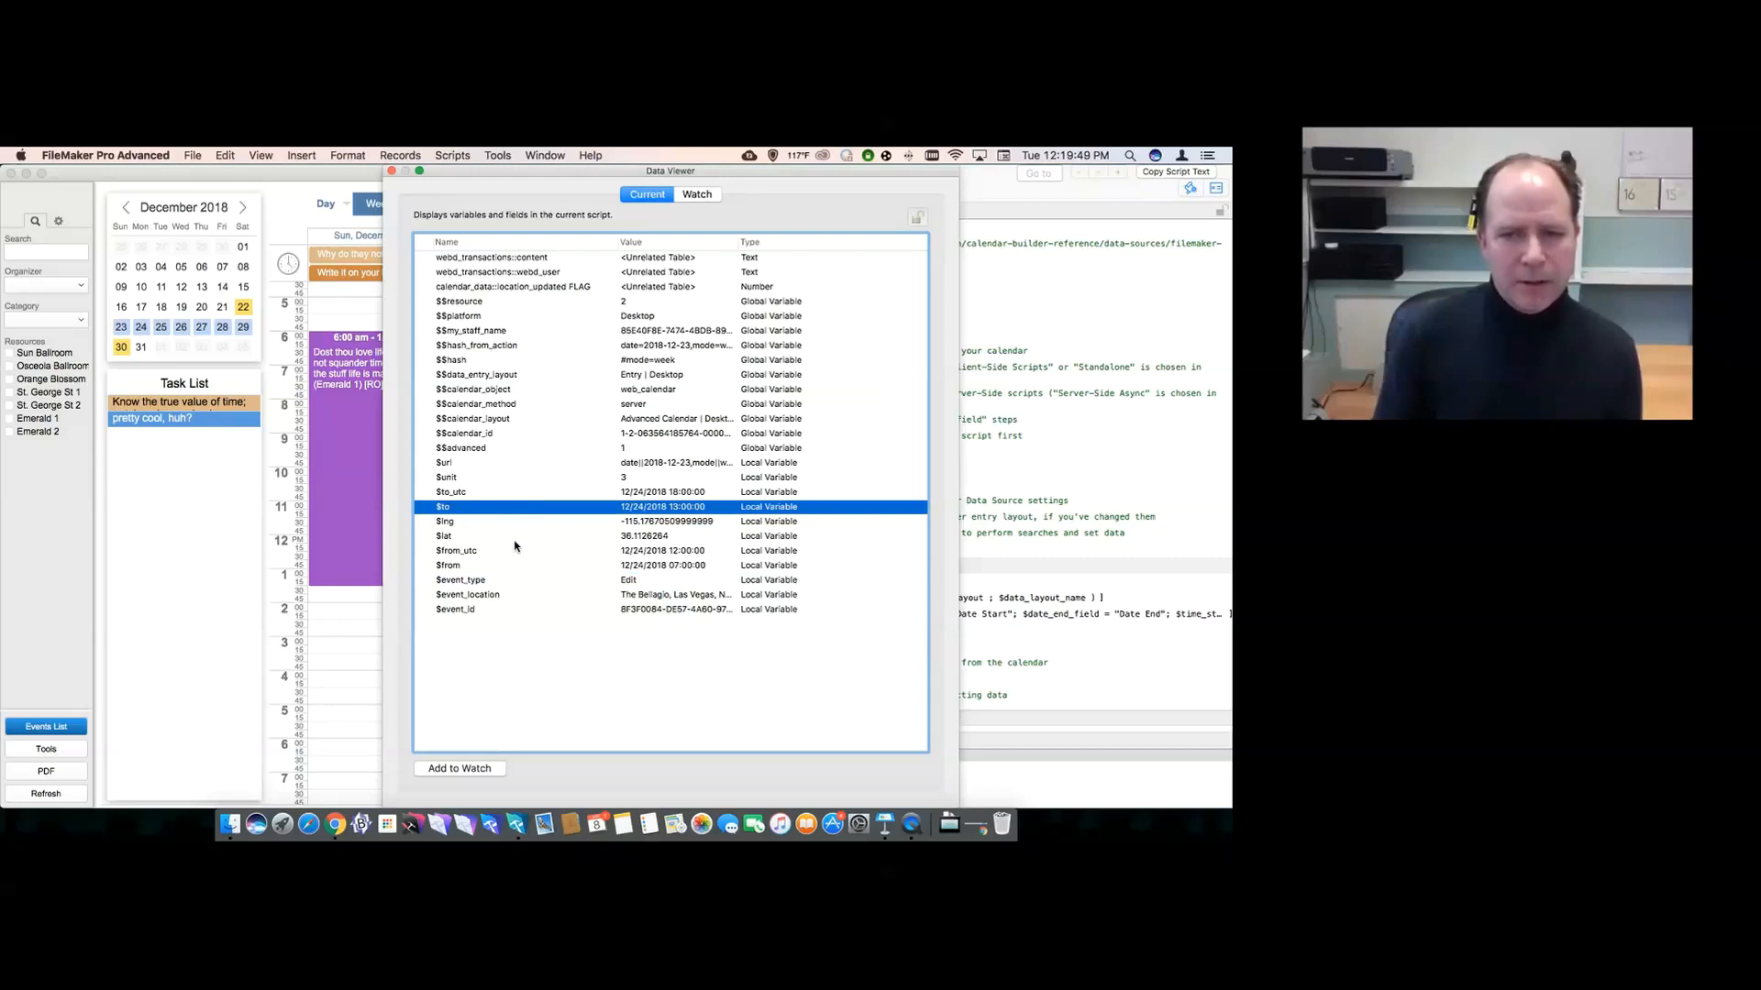
- Check the $from, $event_type (Edit) and $to values, then close the Data Viewer
left_click(510, 566)
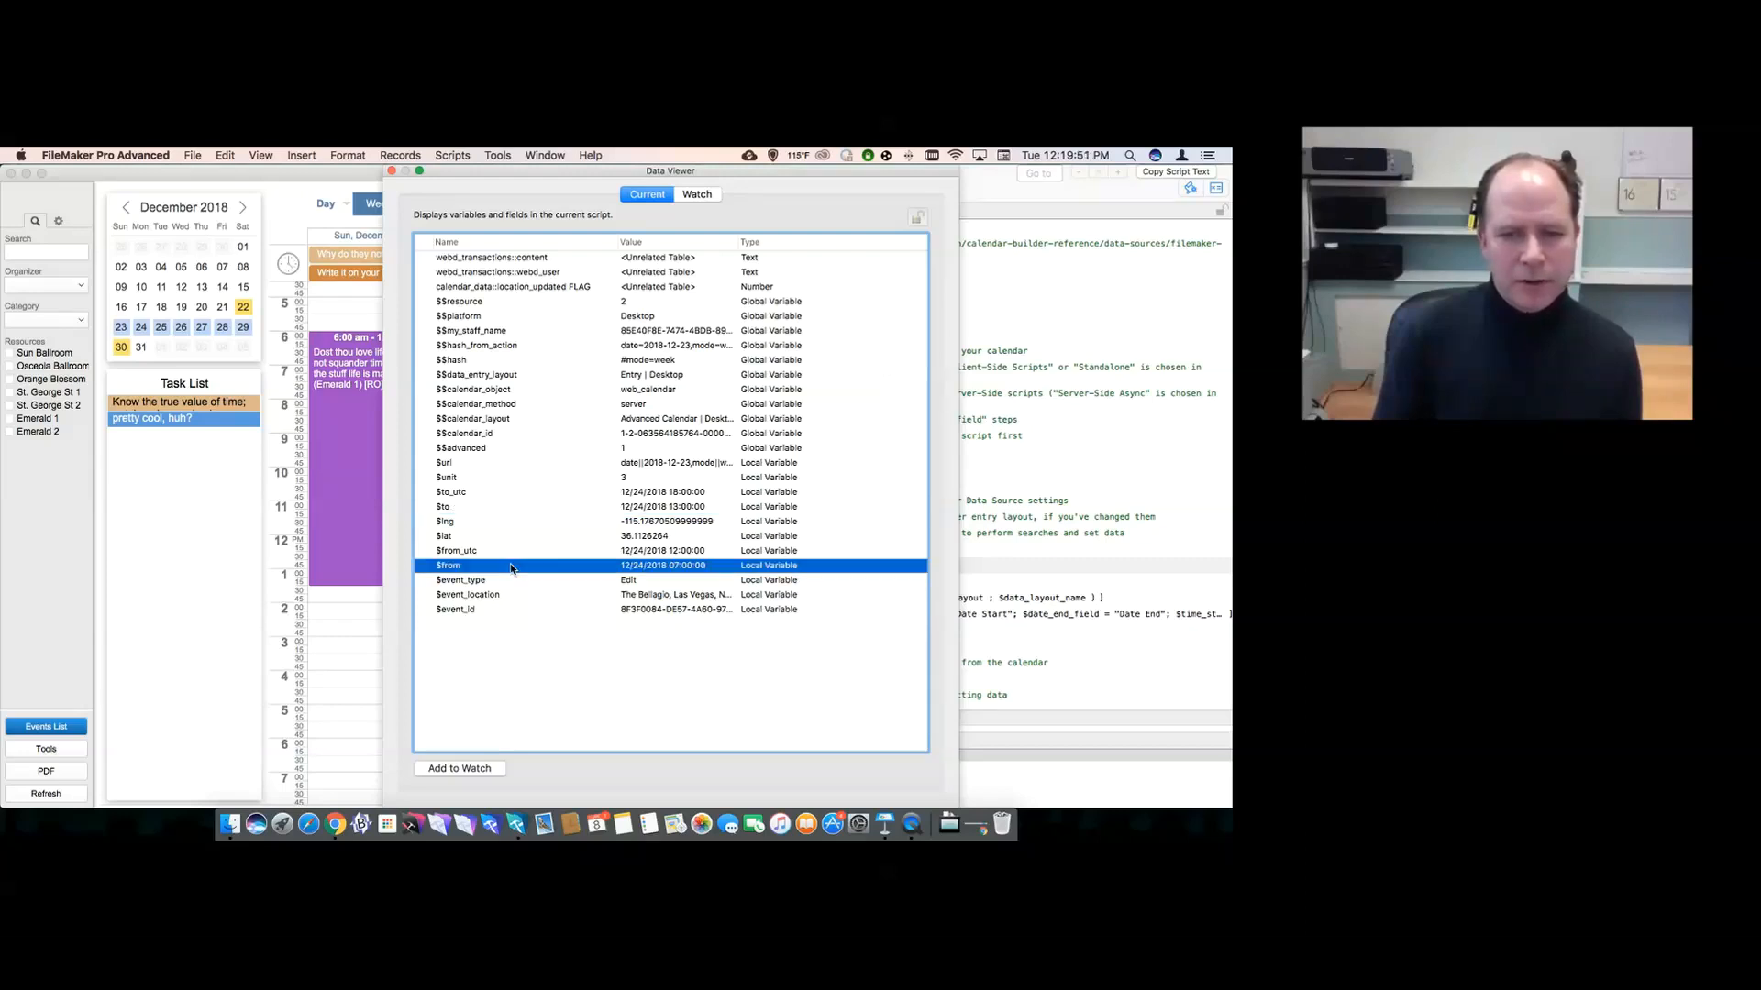
left_click(515, 580)
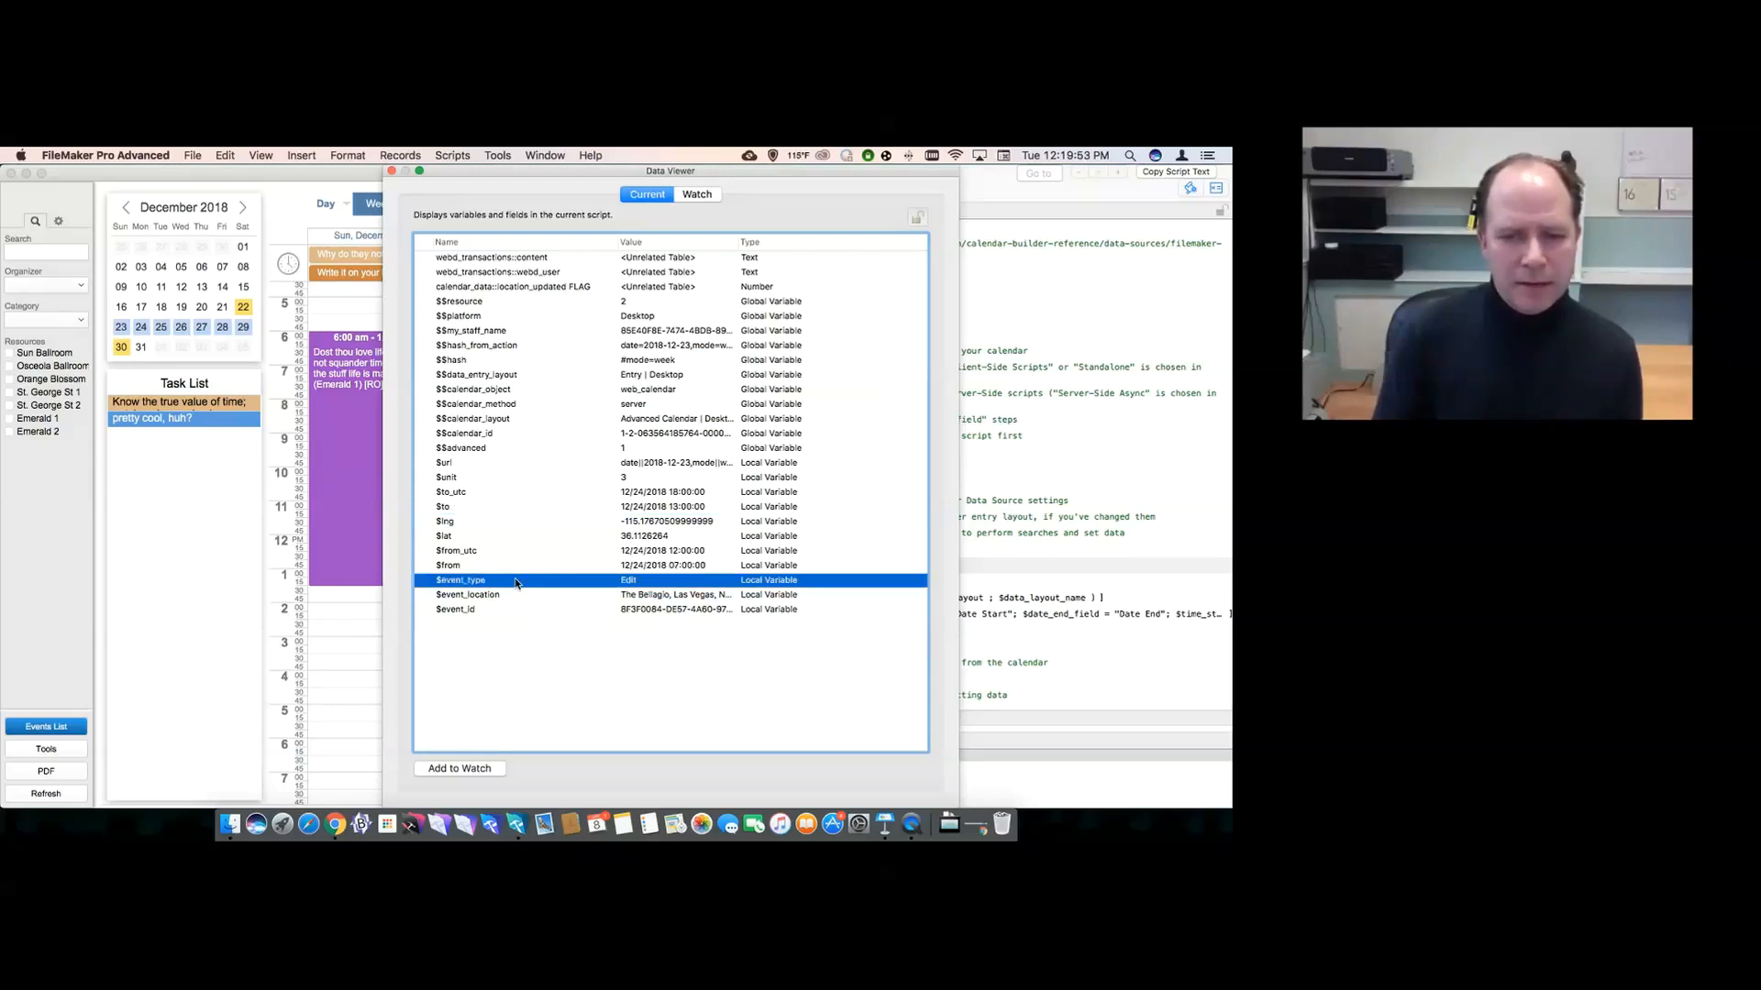
left_click(500, 510)
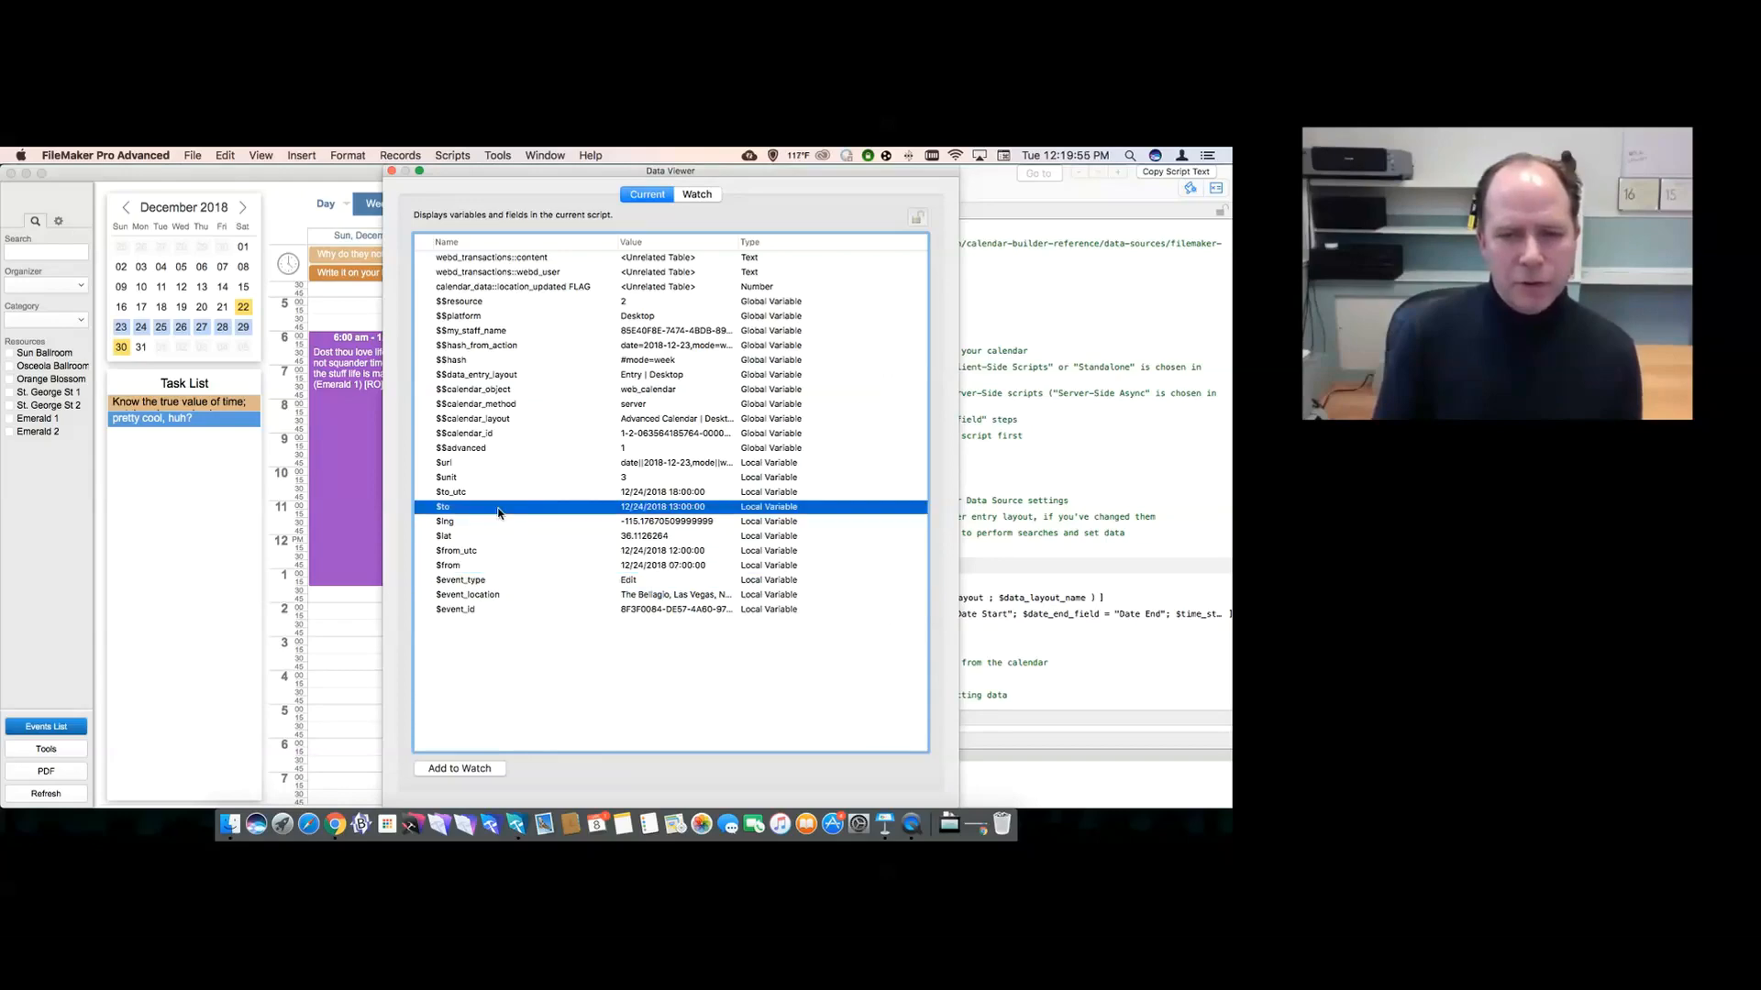
left_click(392, 171)
scroll(903, 366, "down", 10)
- Trace the Edit Event branch's New Window, Perform Find and first Set Field By Name steps
scroll(904, 367, "down", 20)
scroll(904, 367, "down", 15)
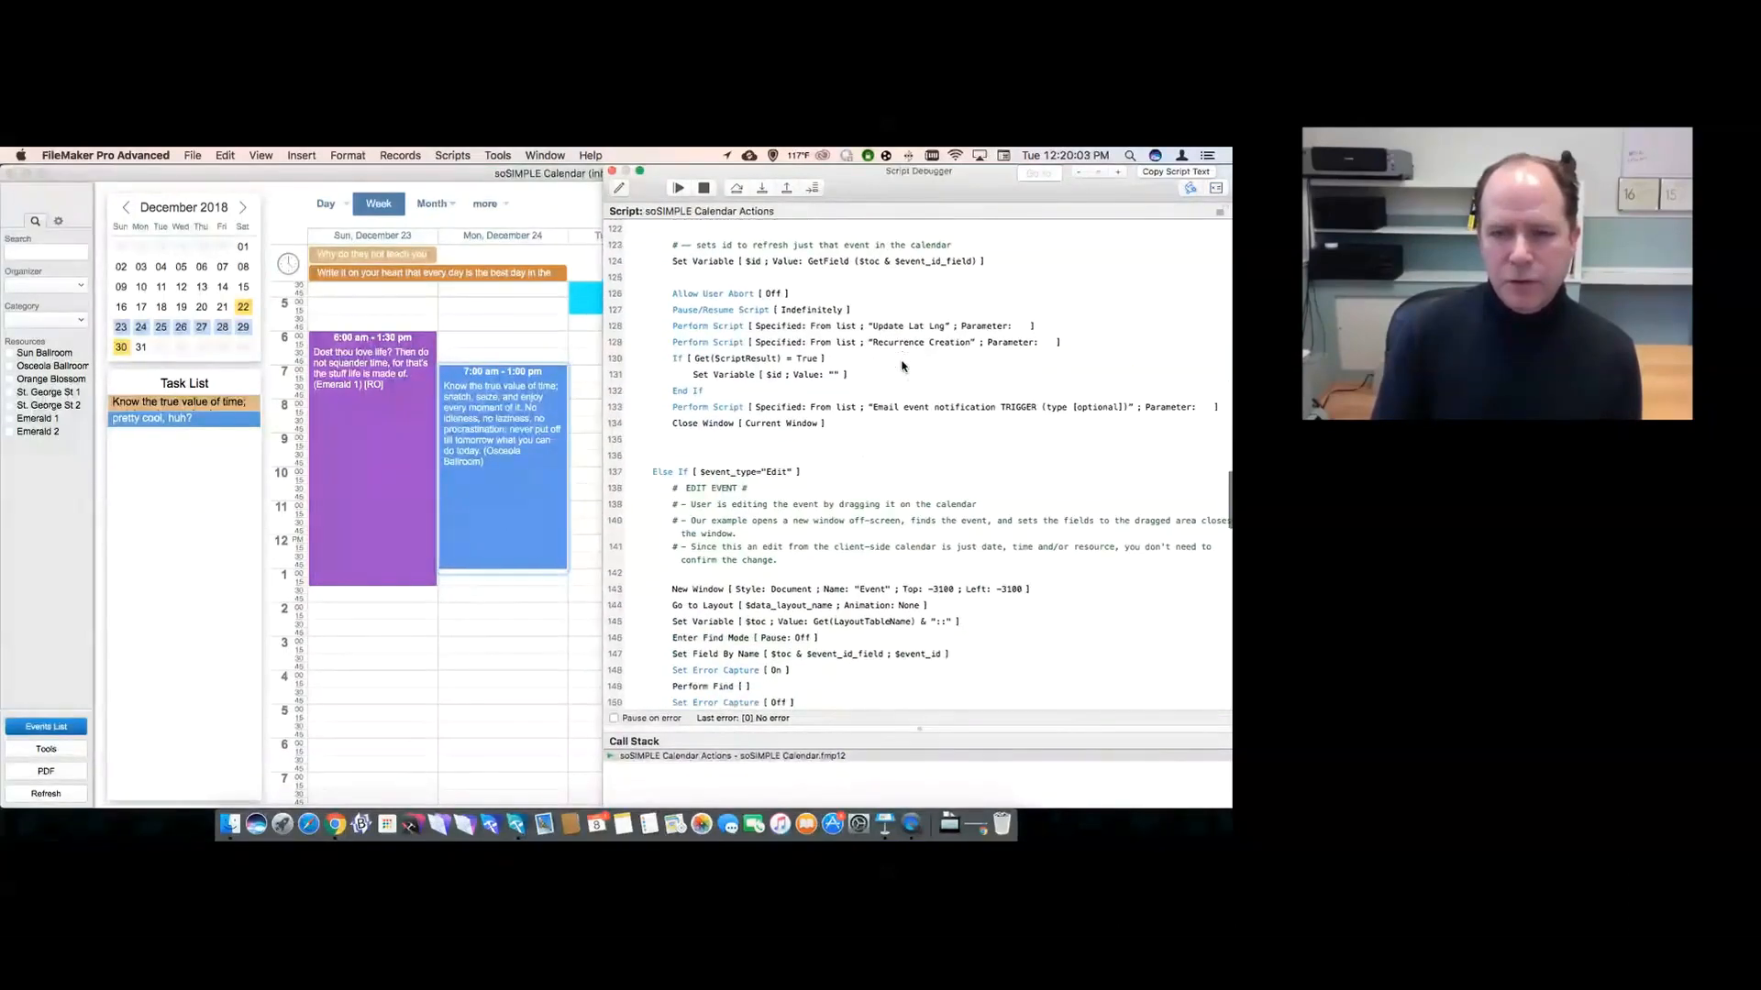
scroll(903, 366, "down", 3)
left_click(860, 332)
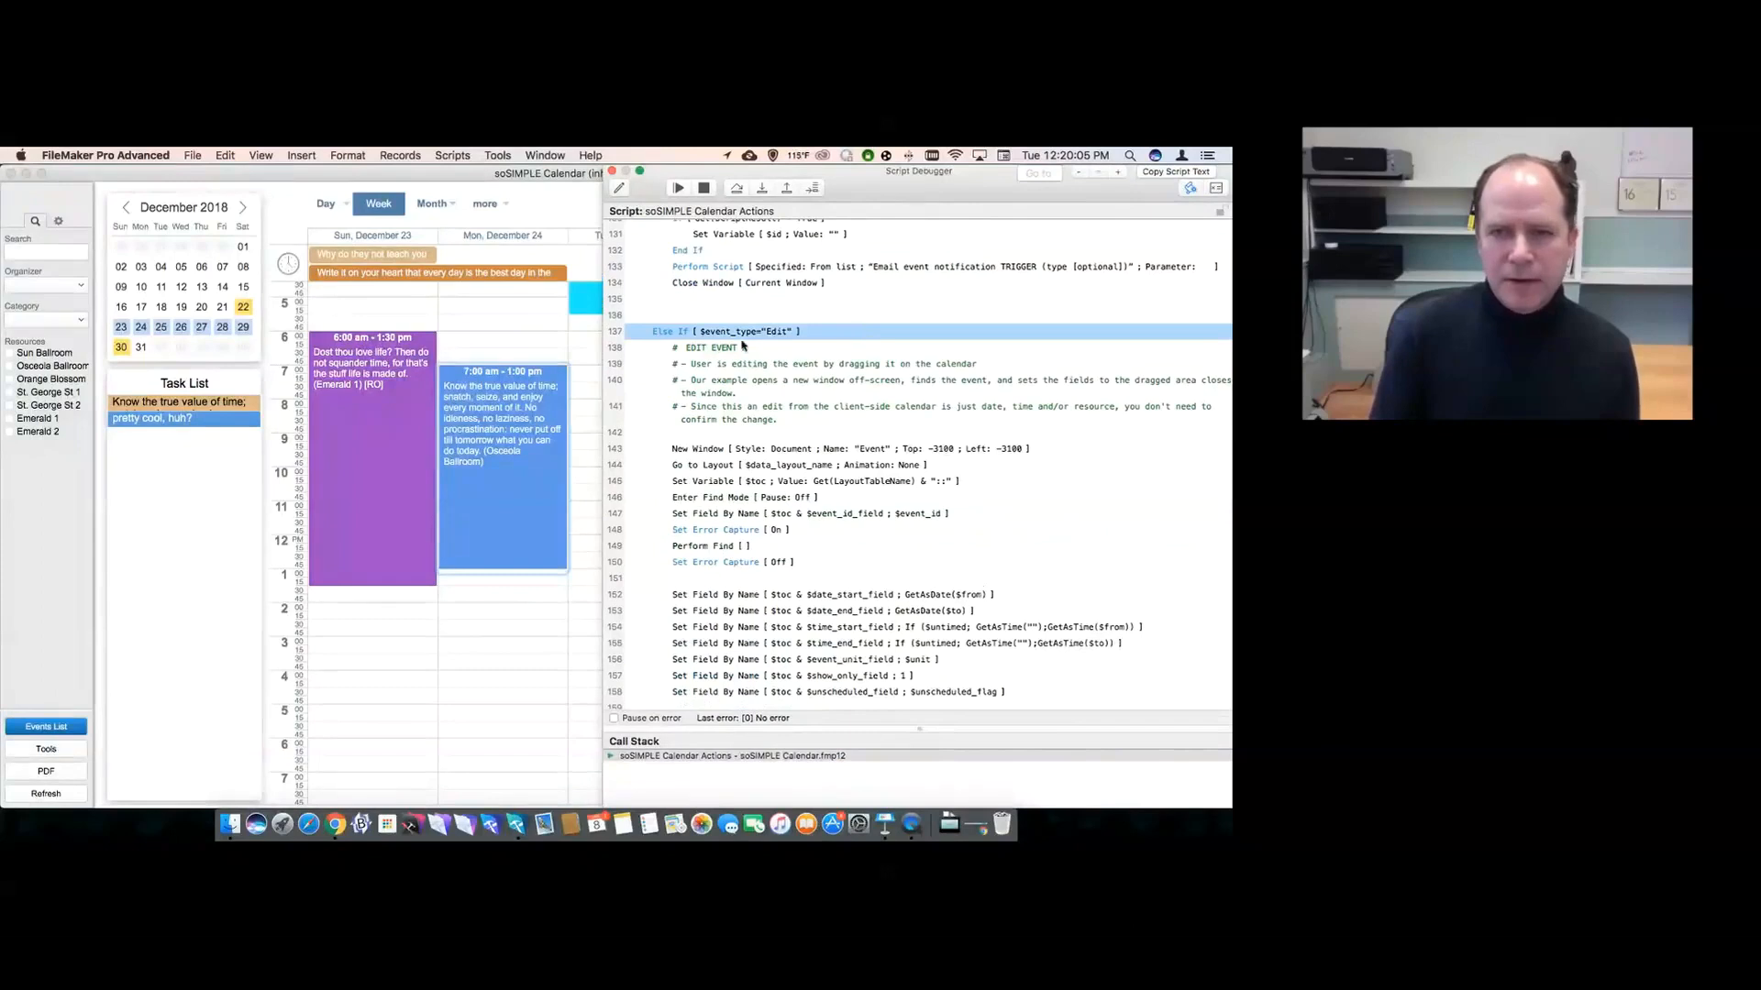
left_click(704, 453)
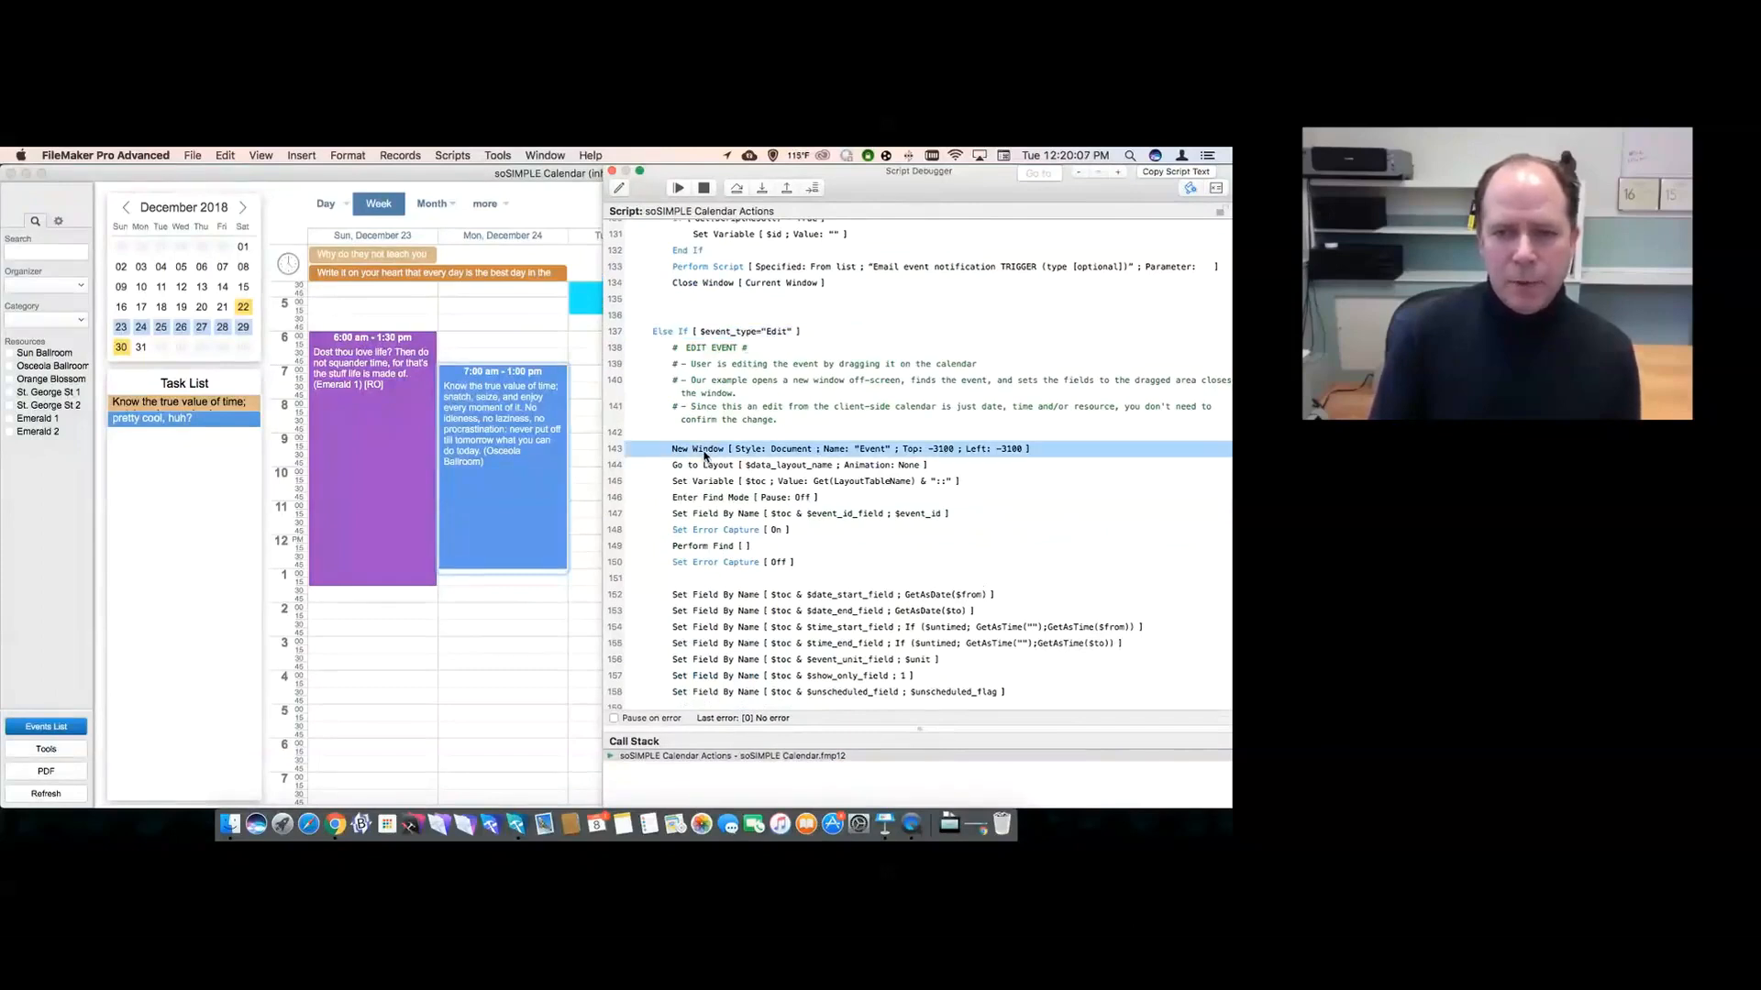
left_click(704, 547)
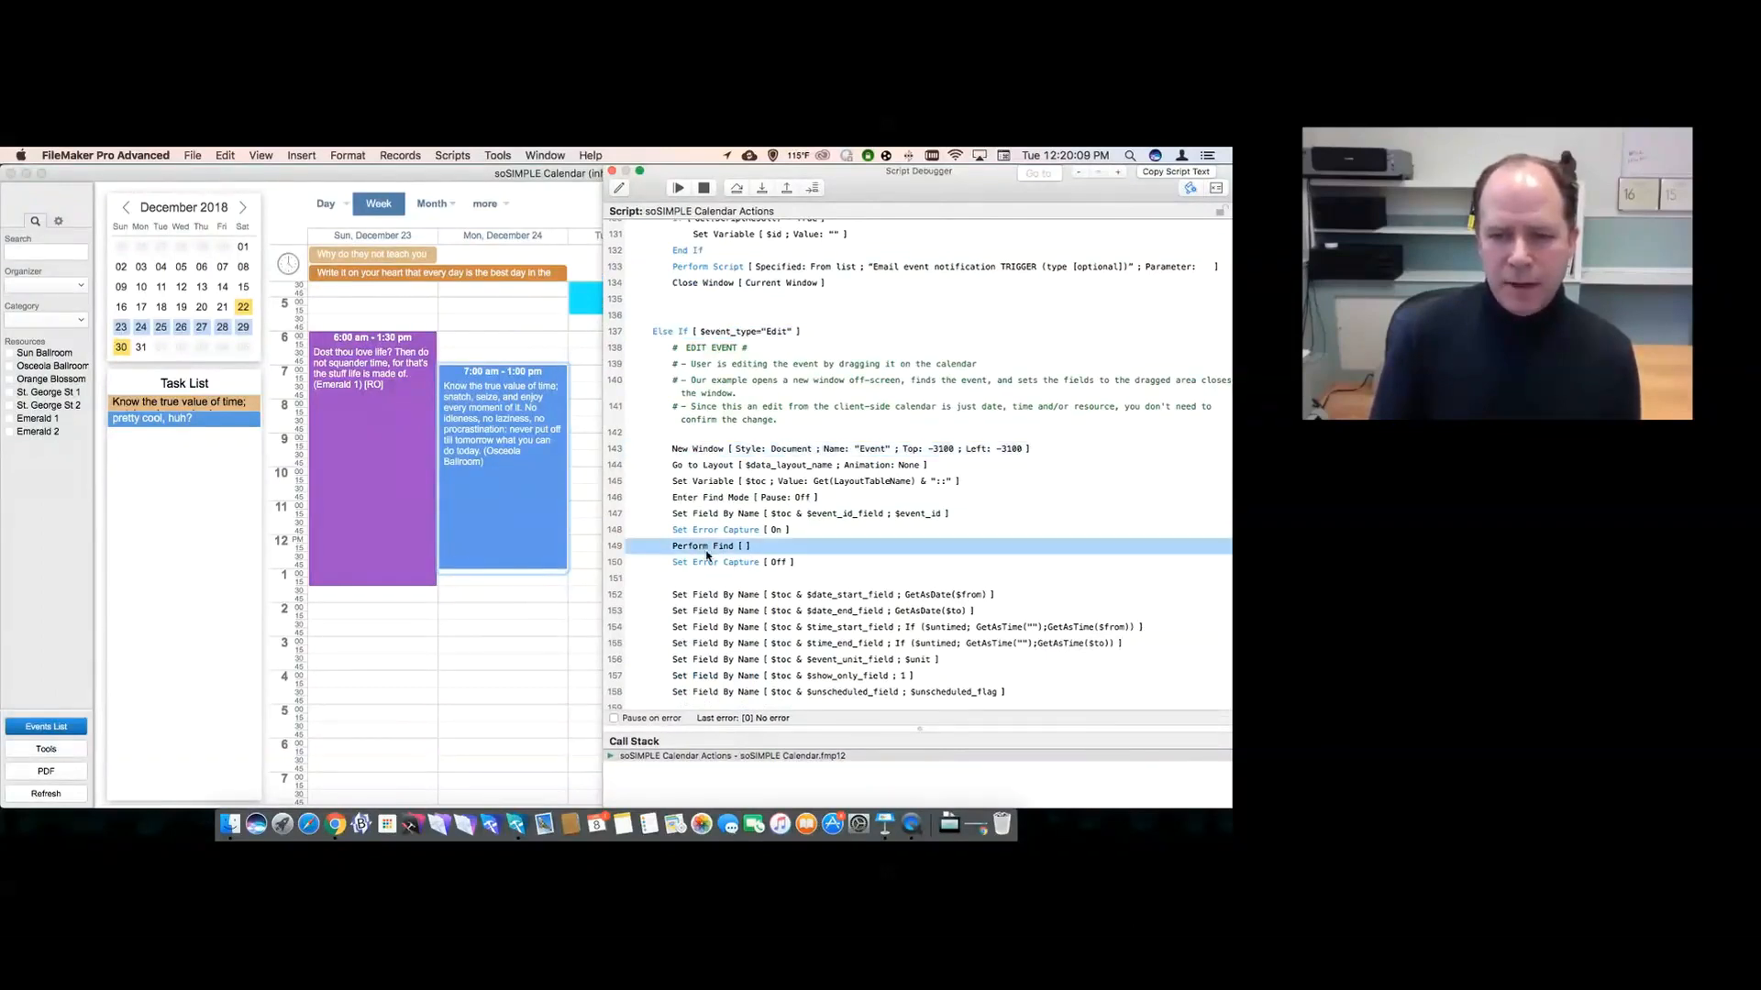
left_click(705, 596)
- Point out the Close Window step, then halt the script and close the debugger
scroll(704, 599, "down", 4)
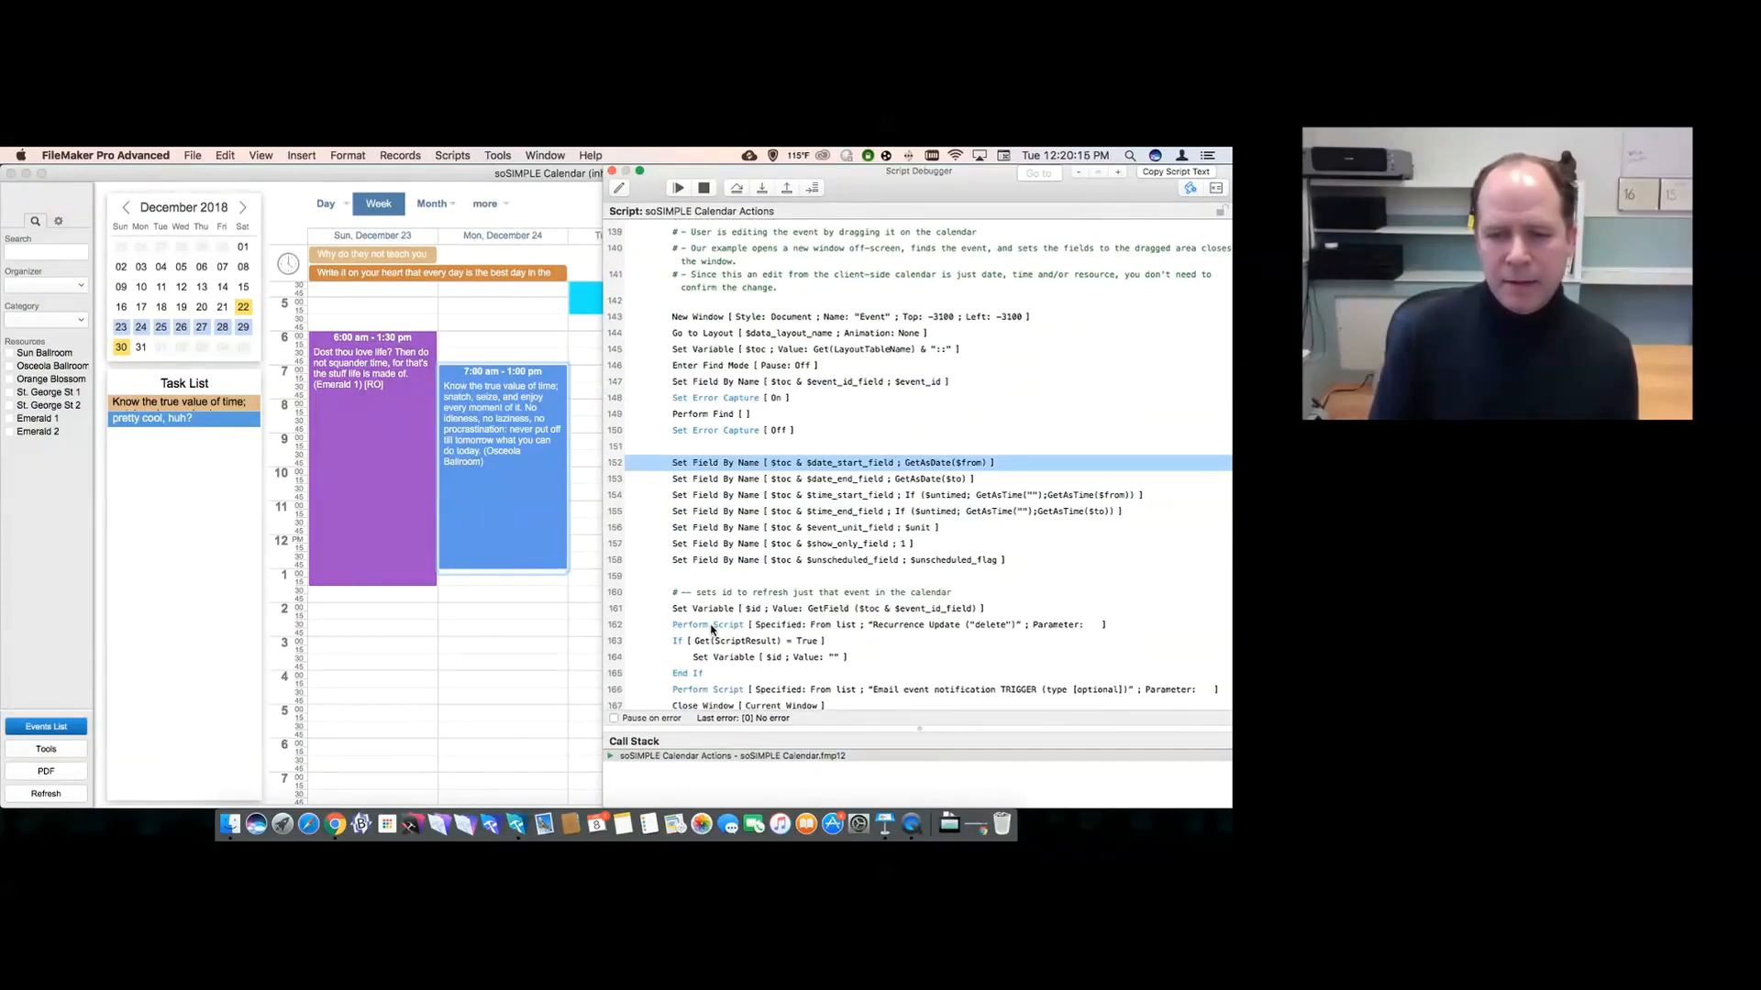
left_click(709, 706)
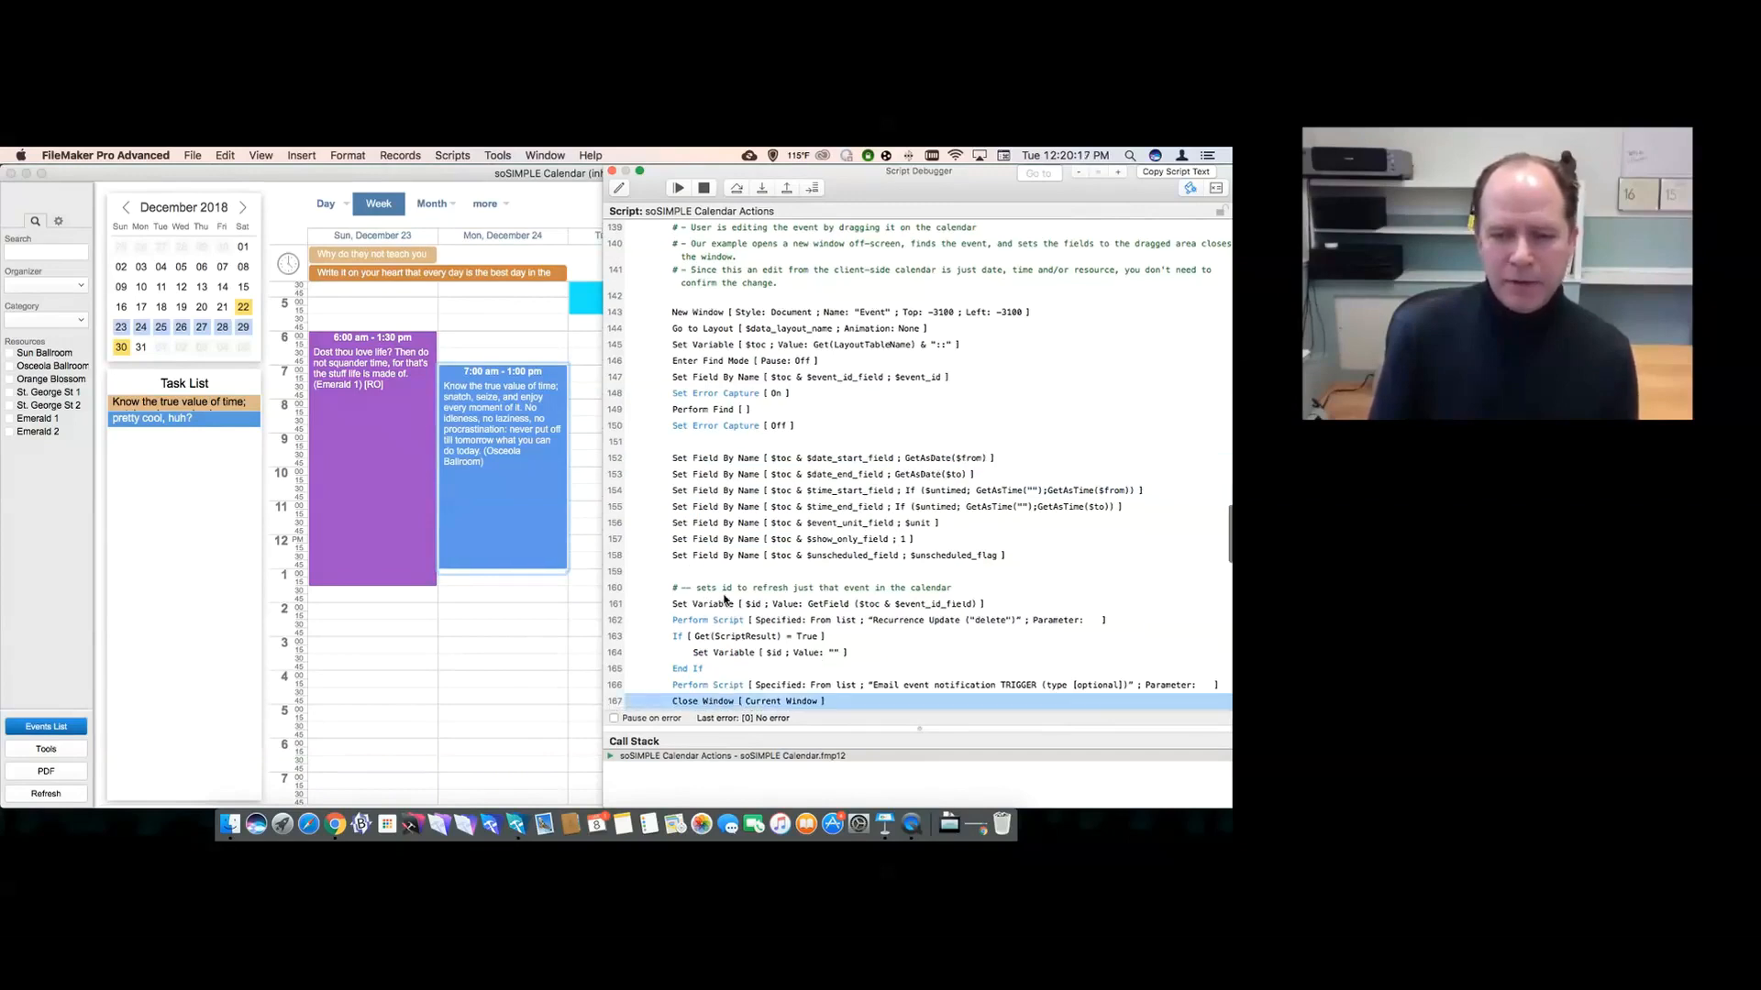
left_click(705, 189)
left_click(612, 172)
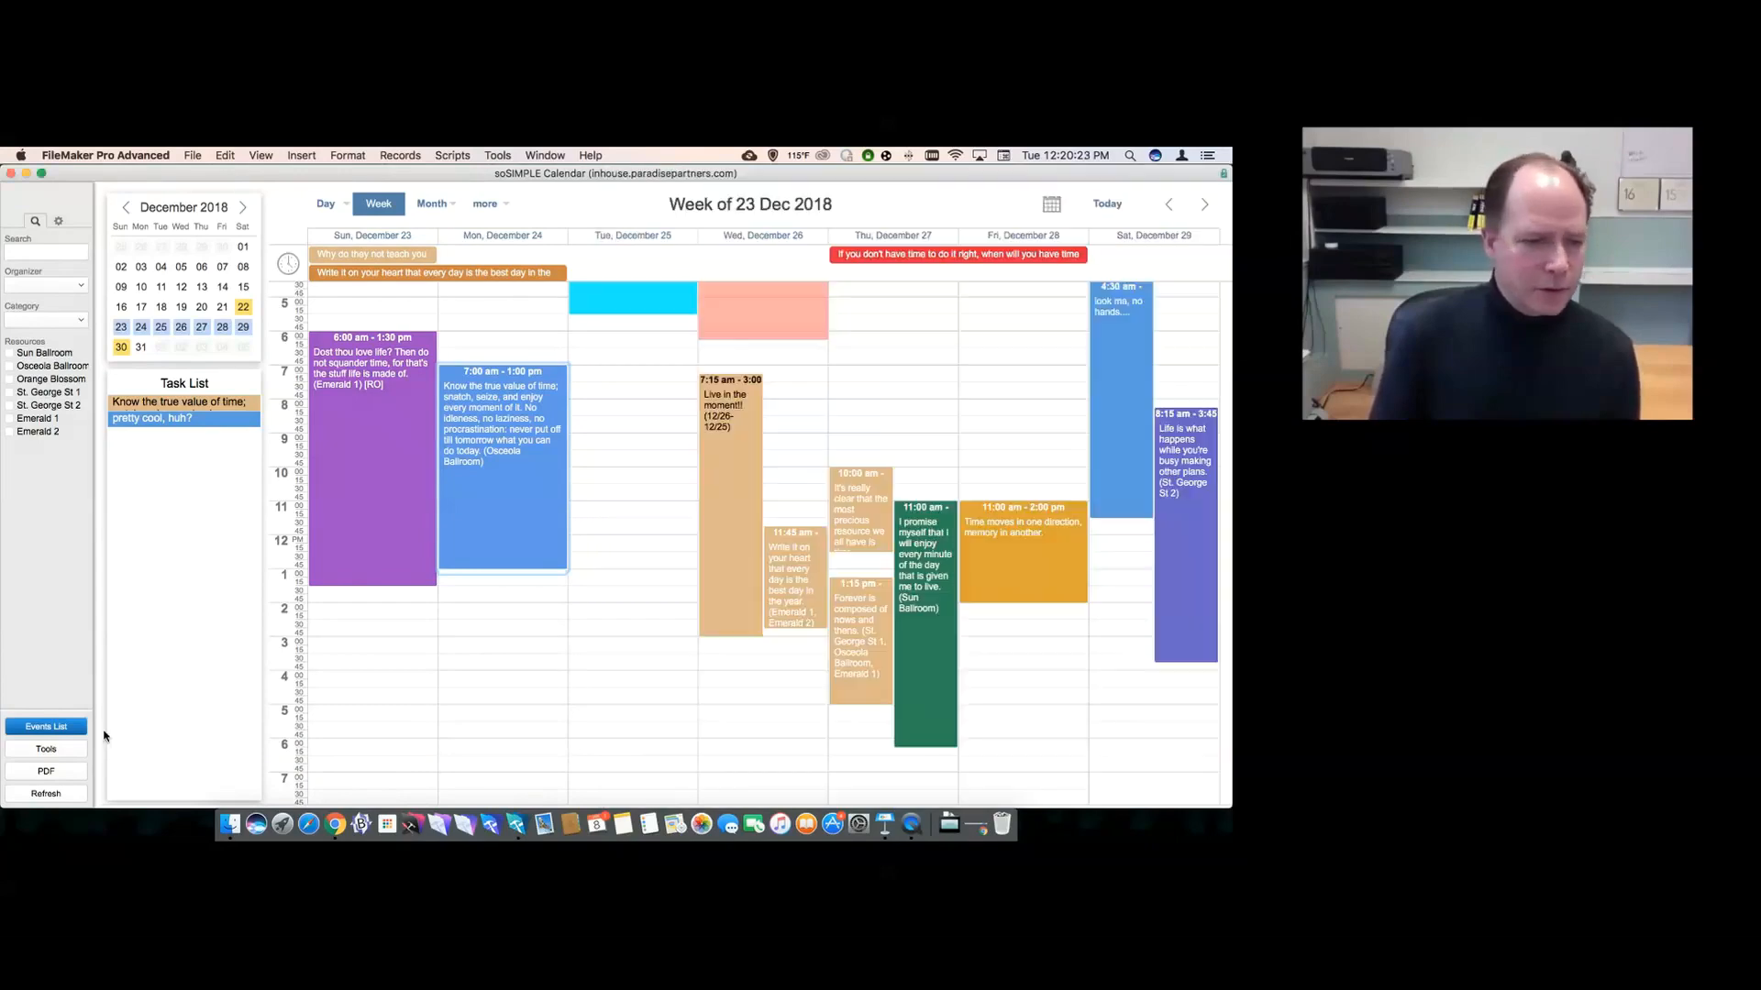
- Refresh the calendar, turn on the Script Debugger, and open the Monday event
left_click(41, 796)
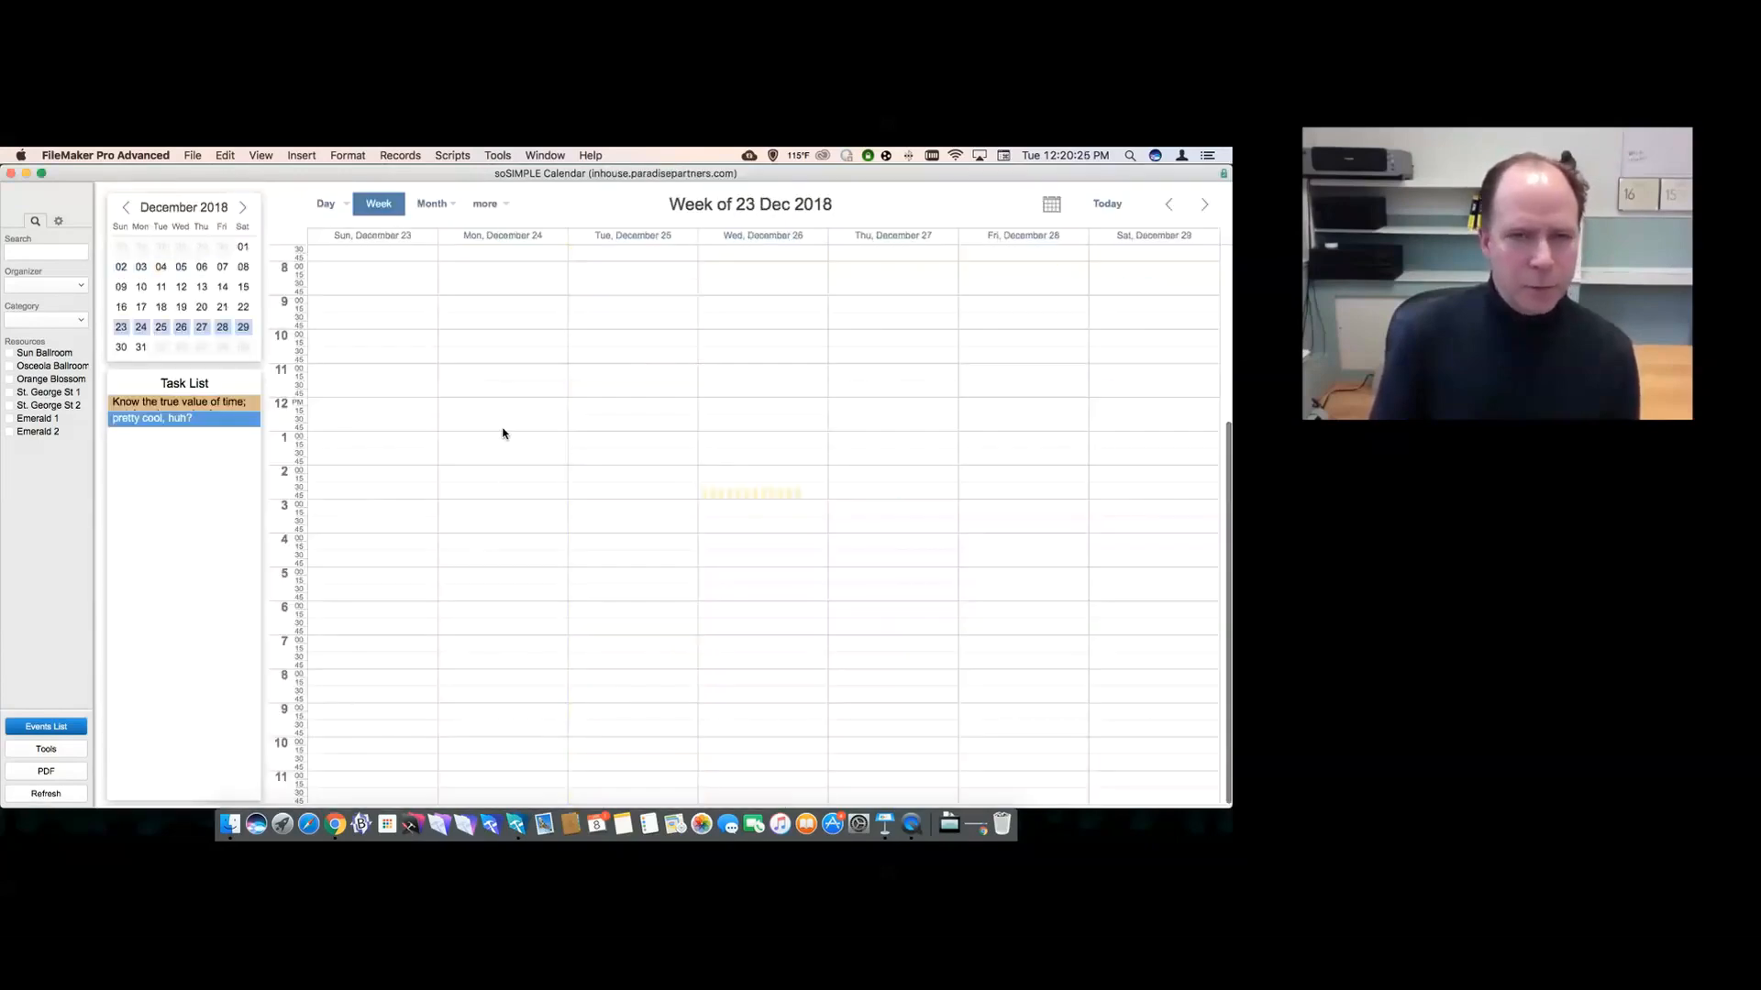
left_click(496, 155)
left_click(534, 173)
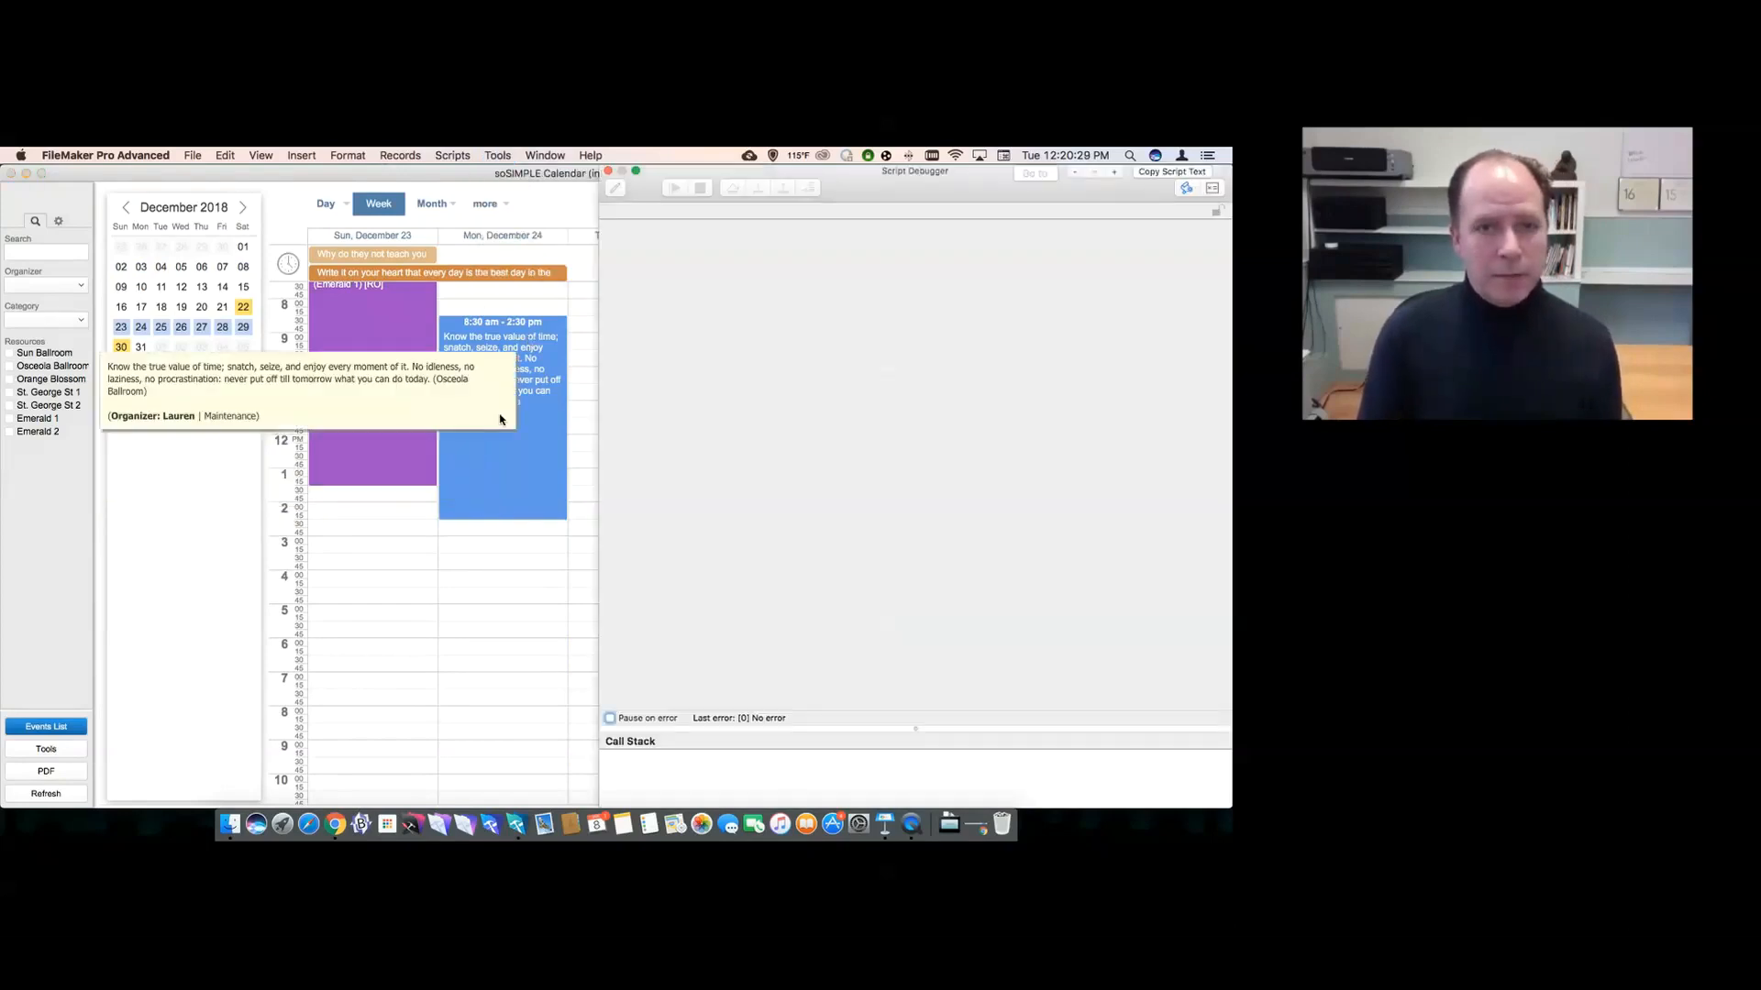
left_click(499, 446)
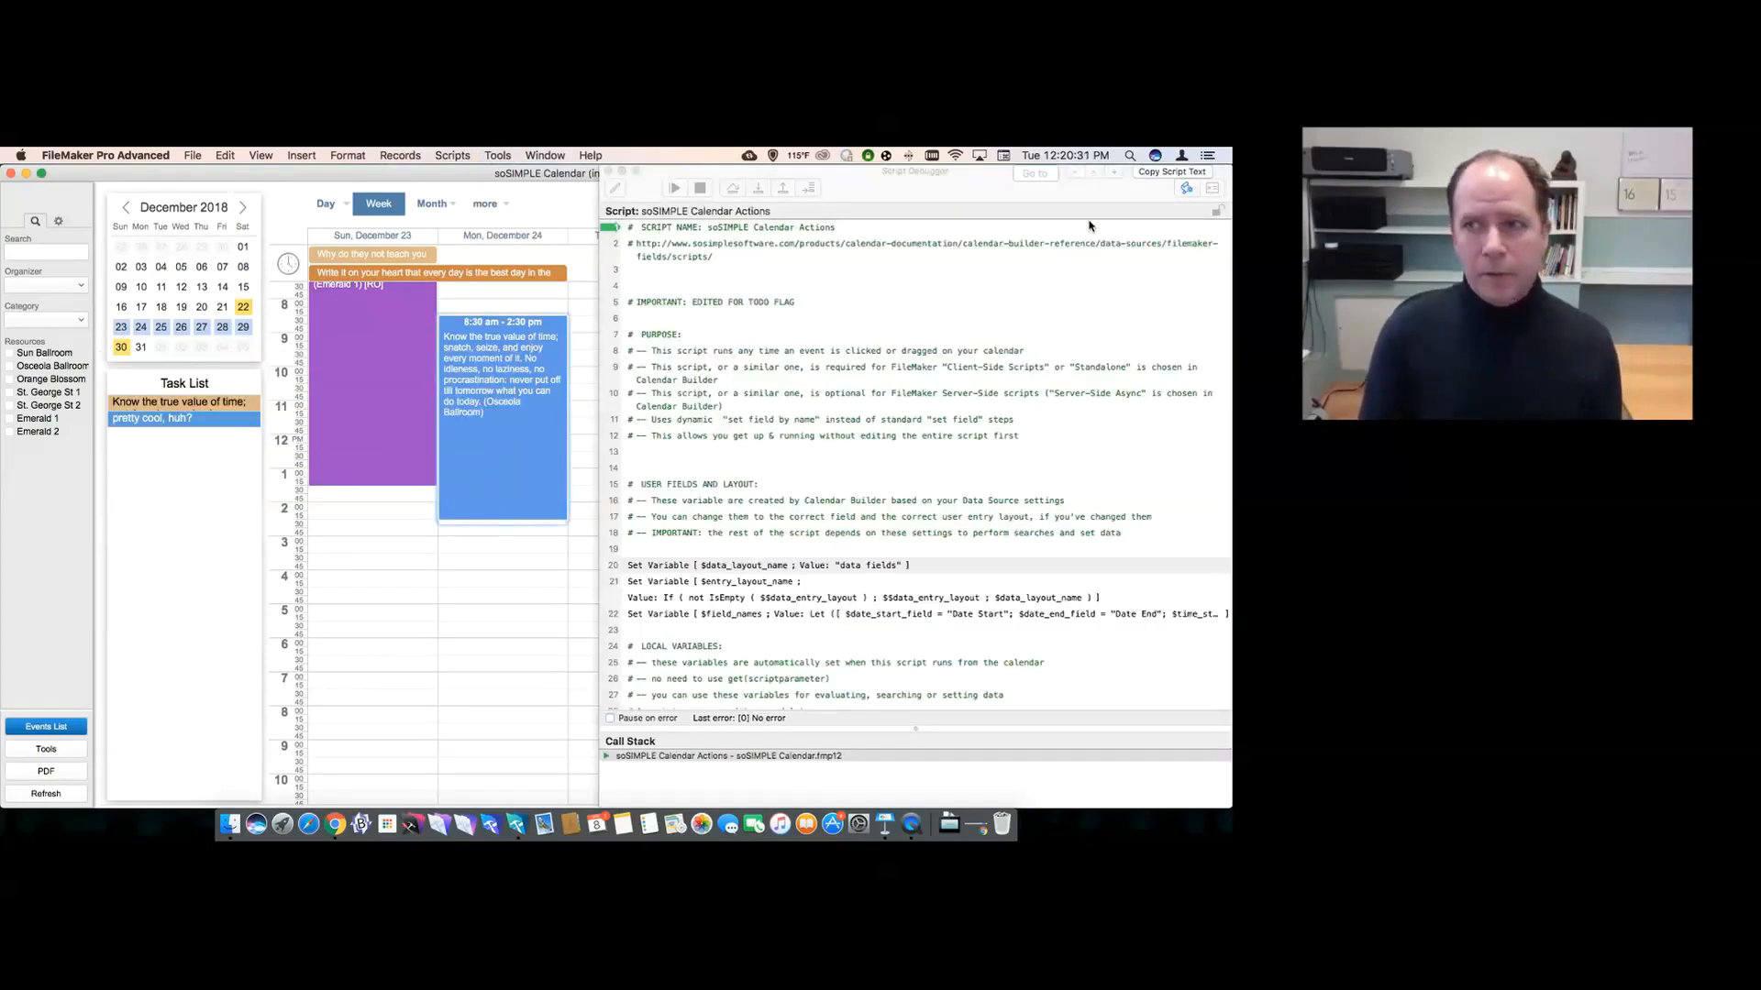
- Check in the Data Viewer that $event_type is Open, alongside $event_id
left_click(1213, 189)
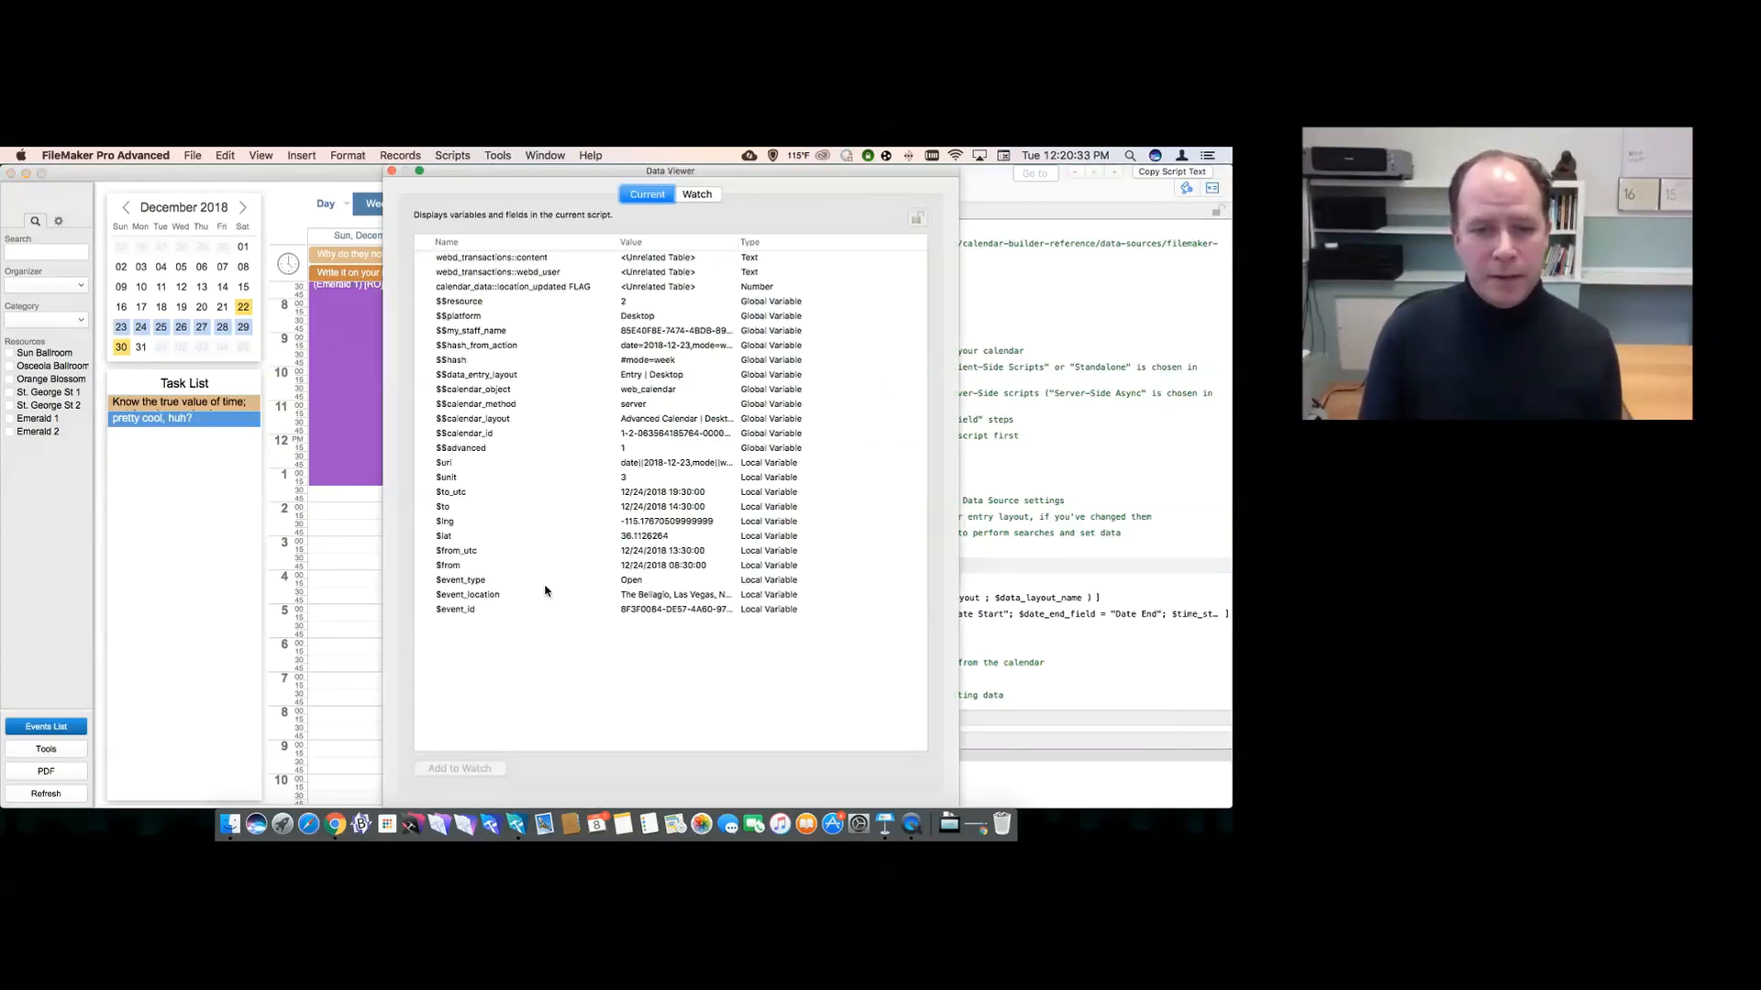
left_click(525, 609)
left_click(521, 579)
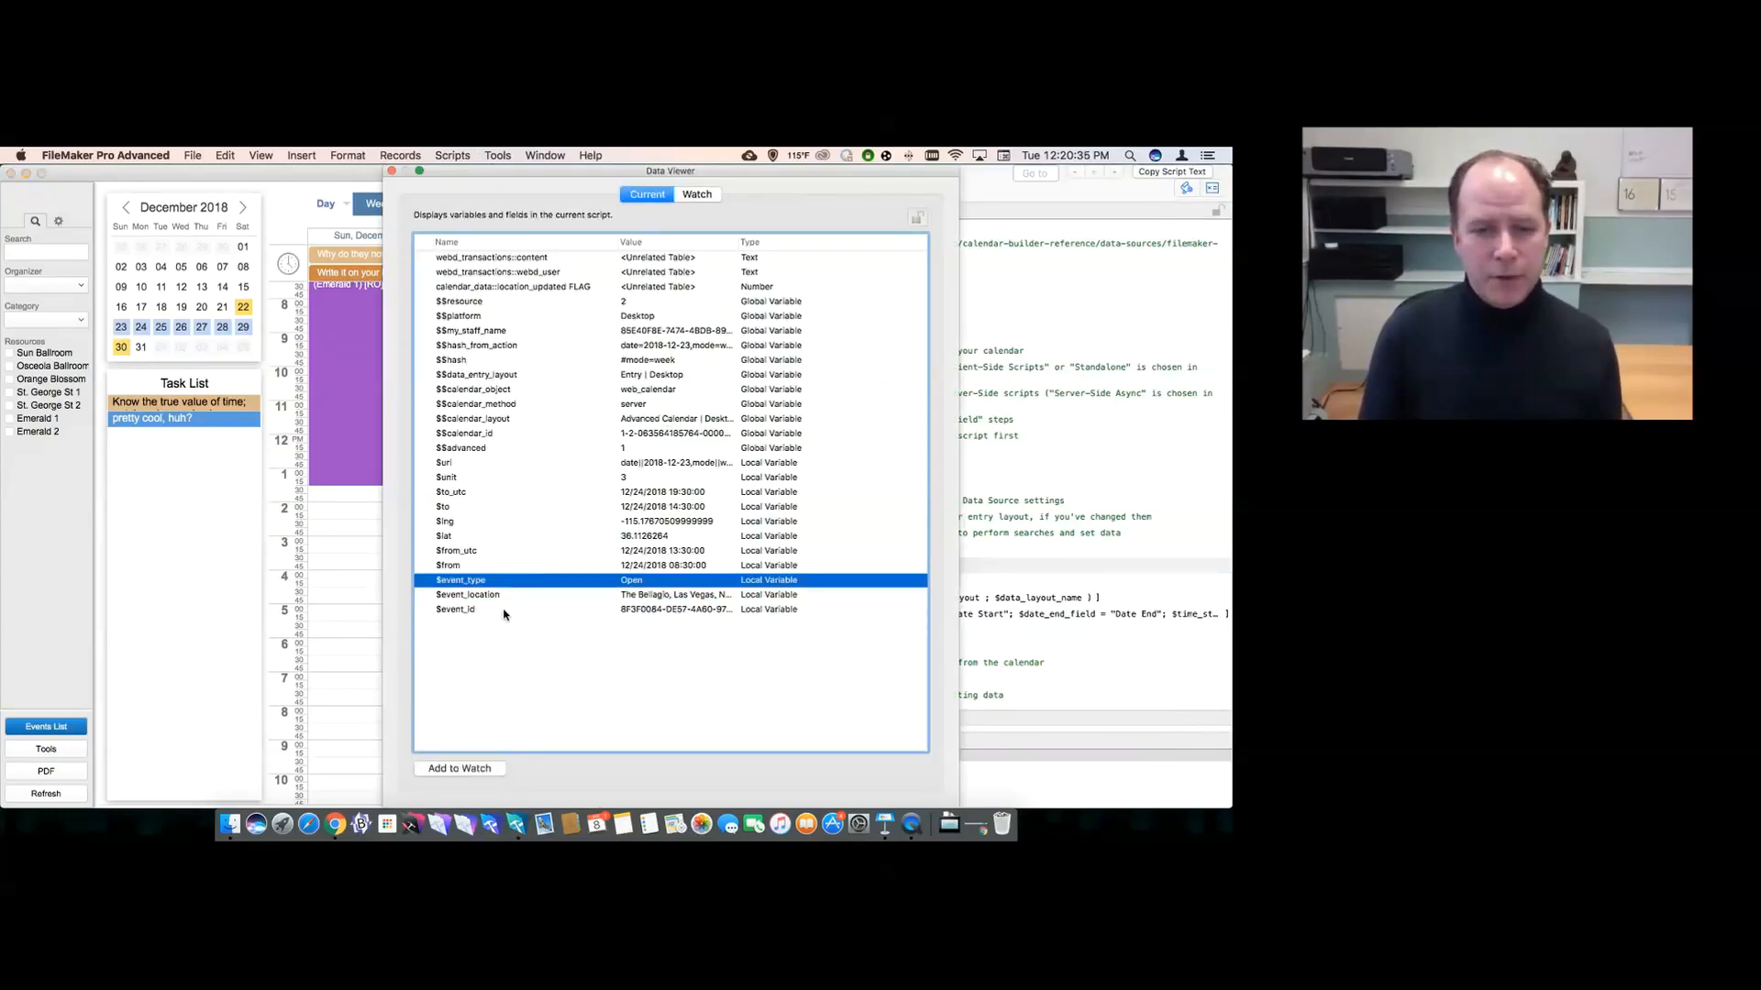
left_click(506, 612)
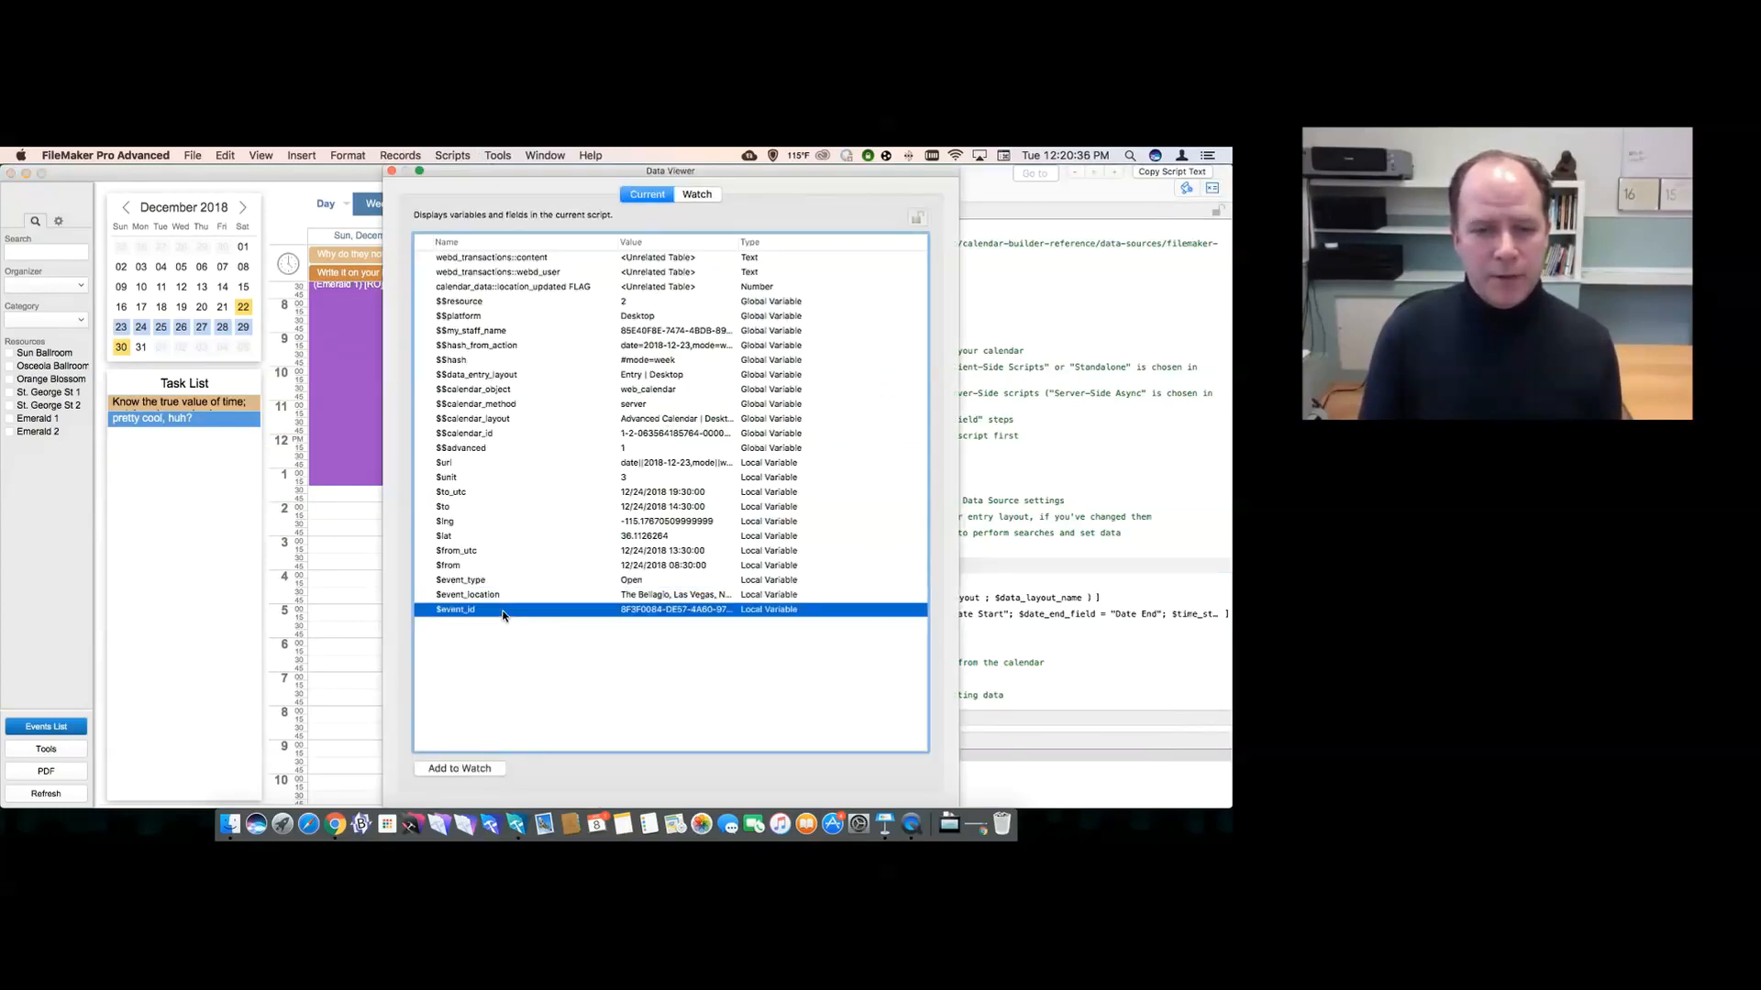
left_click(391, 172)
- Trace the Open Event branch: New Window, Adjust Window, Perform Find, Set Field By Name, Pause/Resume Script
scroll(787, 418, "down", 5)
scroll(787, 418, "down", 15)
scroll(787, 418, "down", 8)
scroll(731, 498, "down", 10)
left_click(674, 486)
scroll(674, 493, "down", 3)
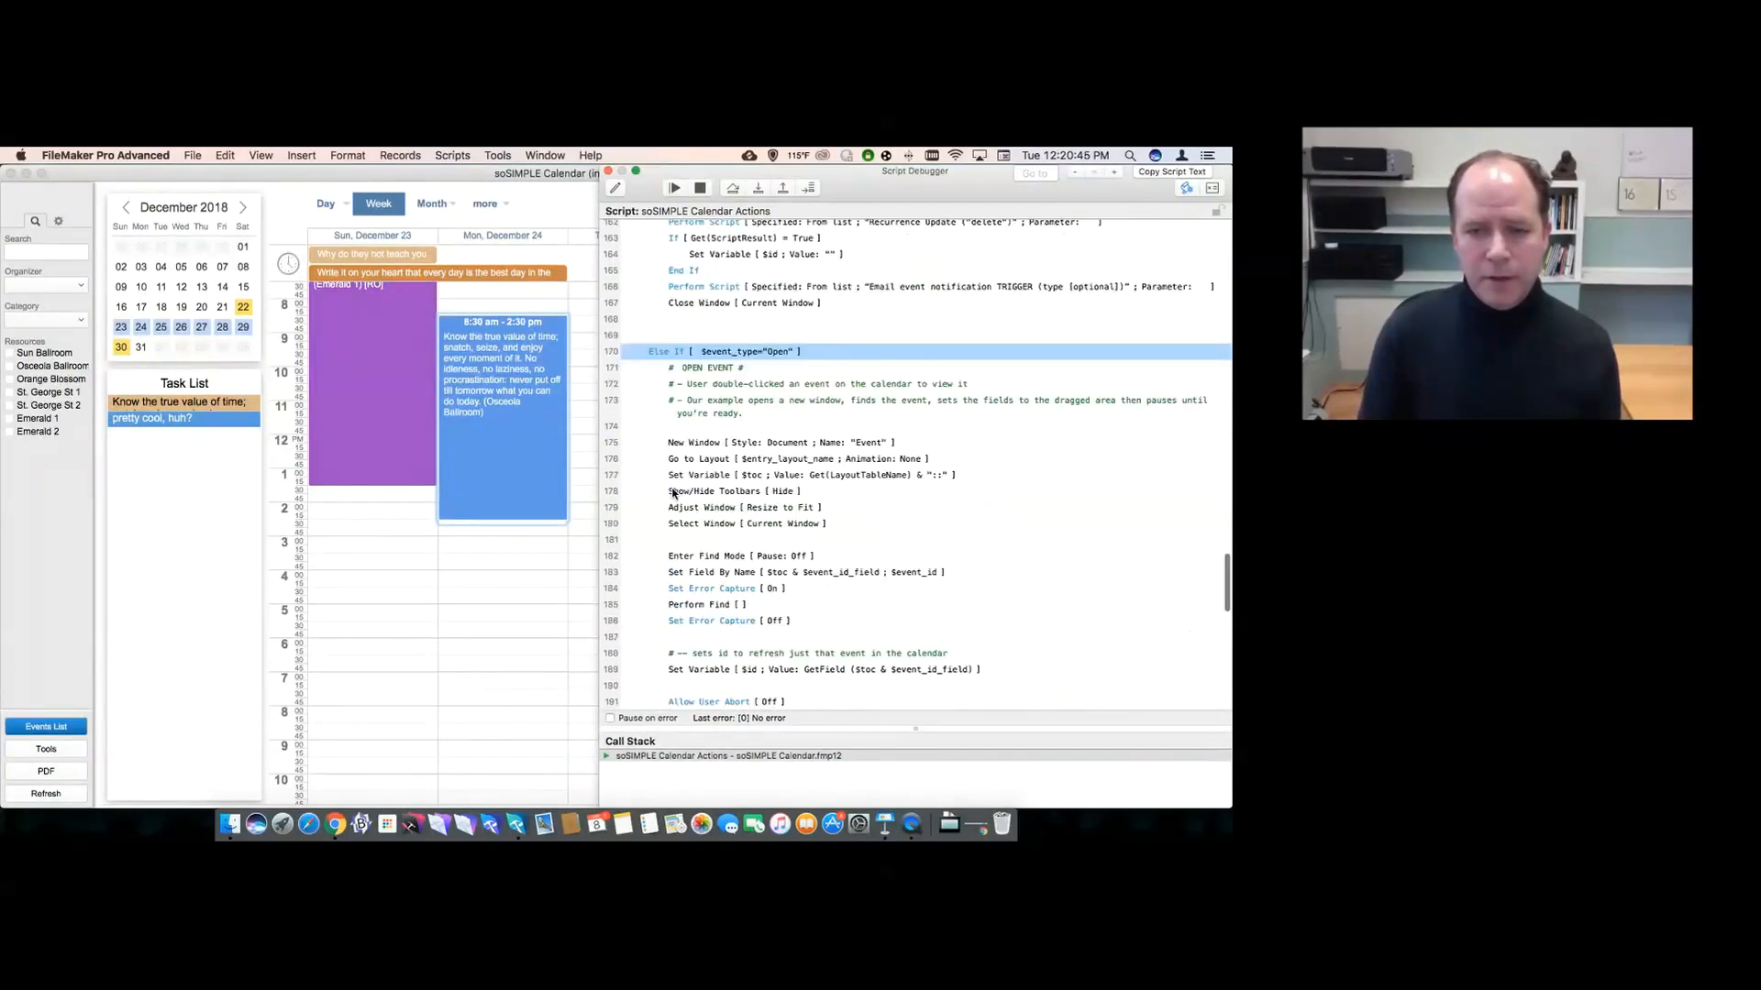
scroll(674, 493, "down", 2)
left_click(697, 390)
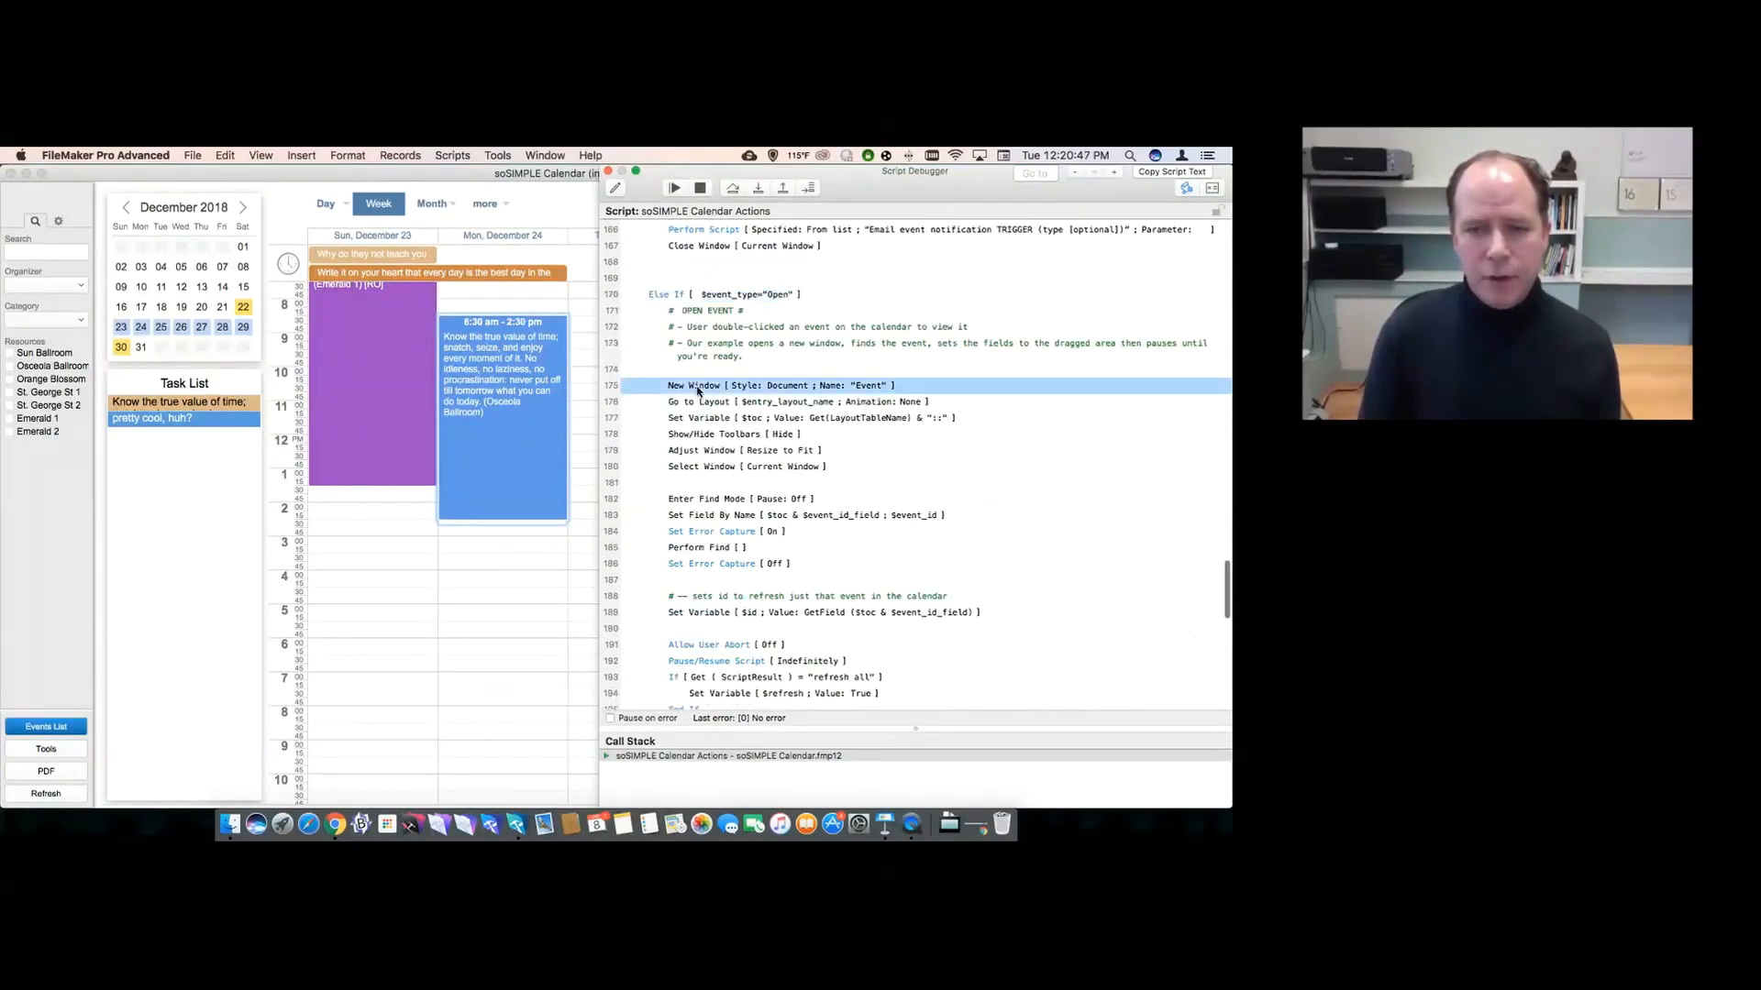
left_click(717, 453)
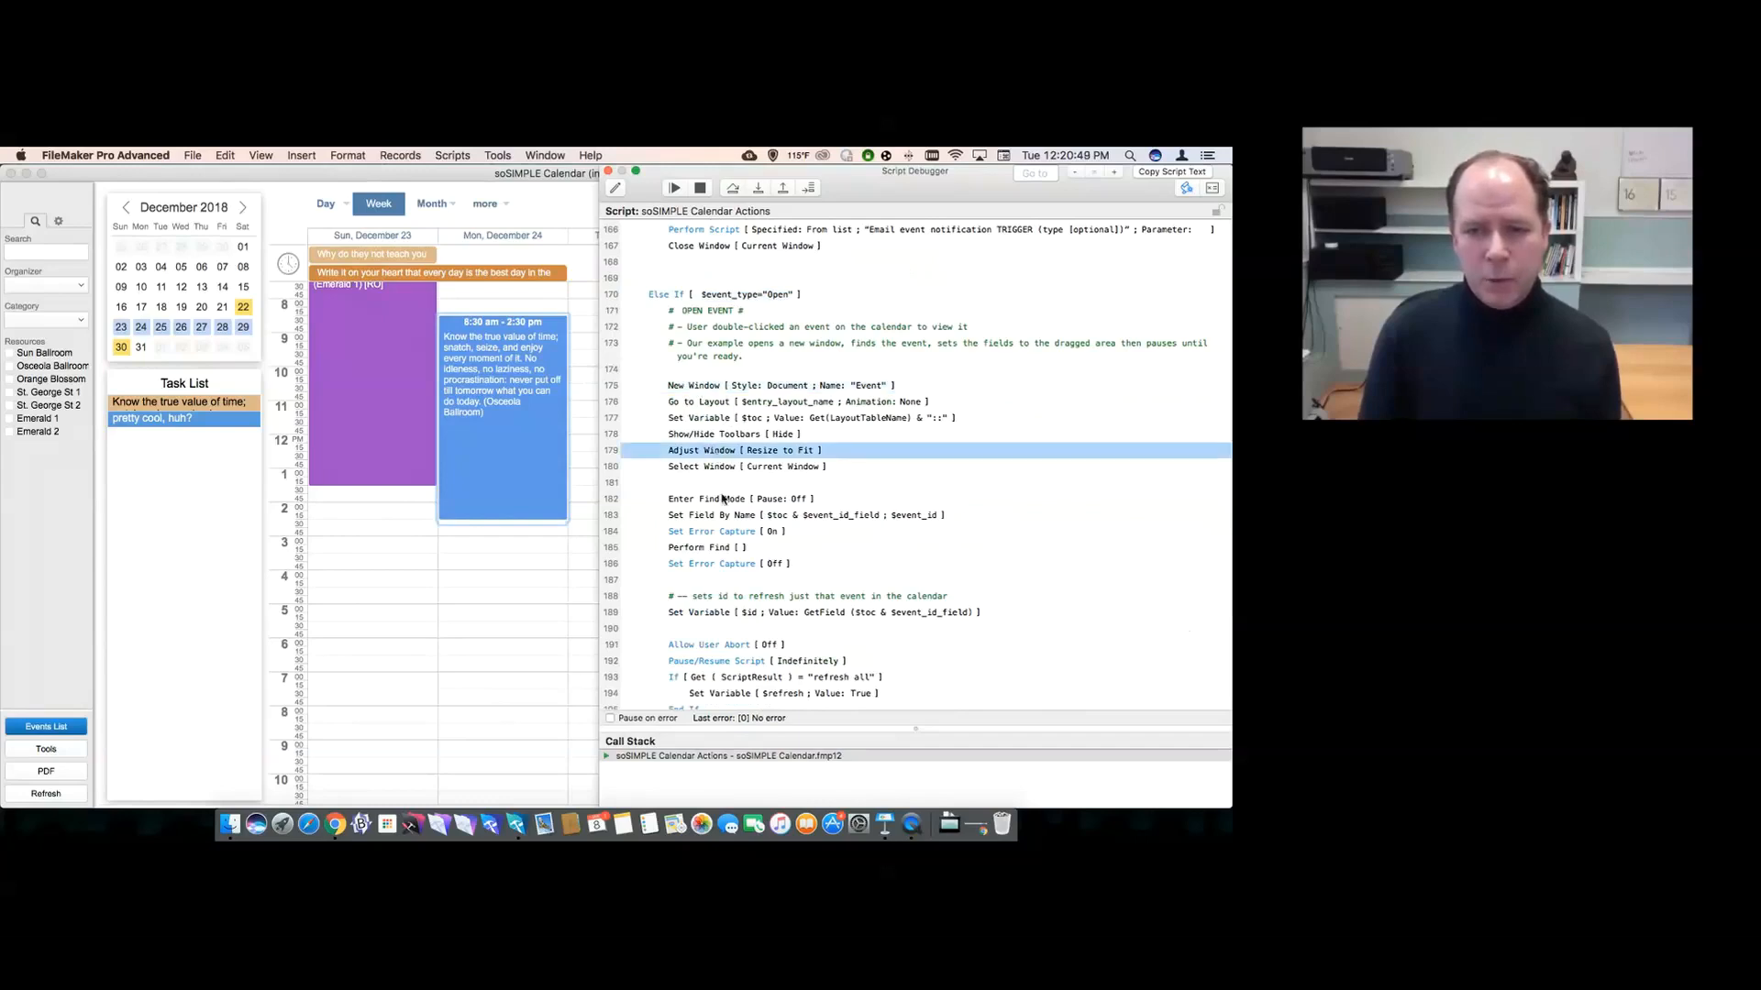
left_click(701, 550)
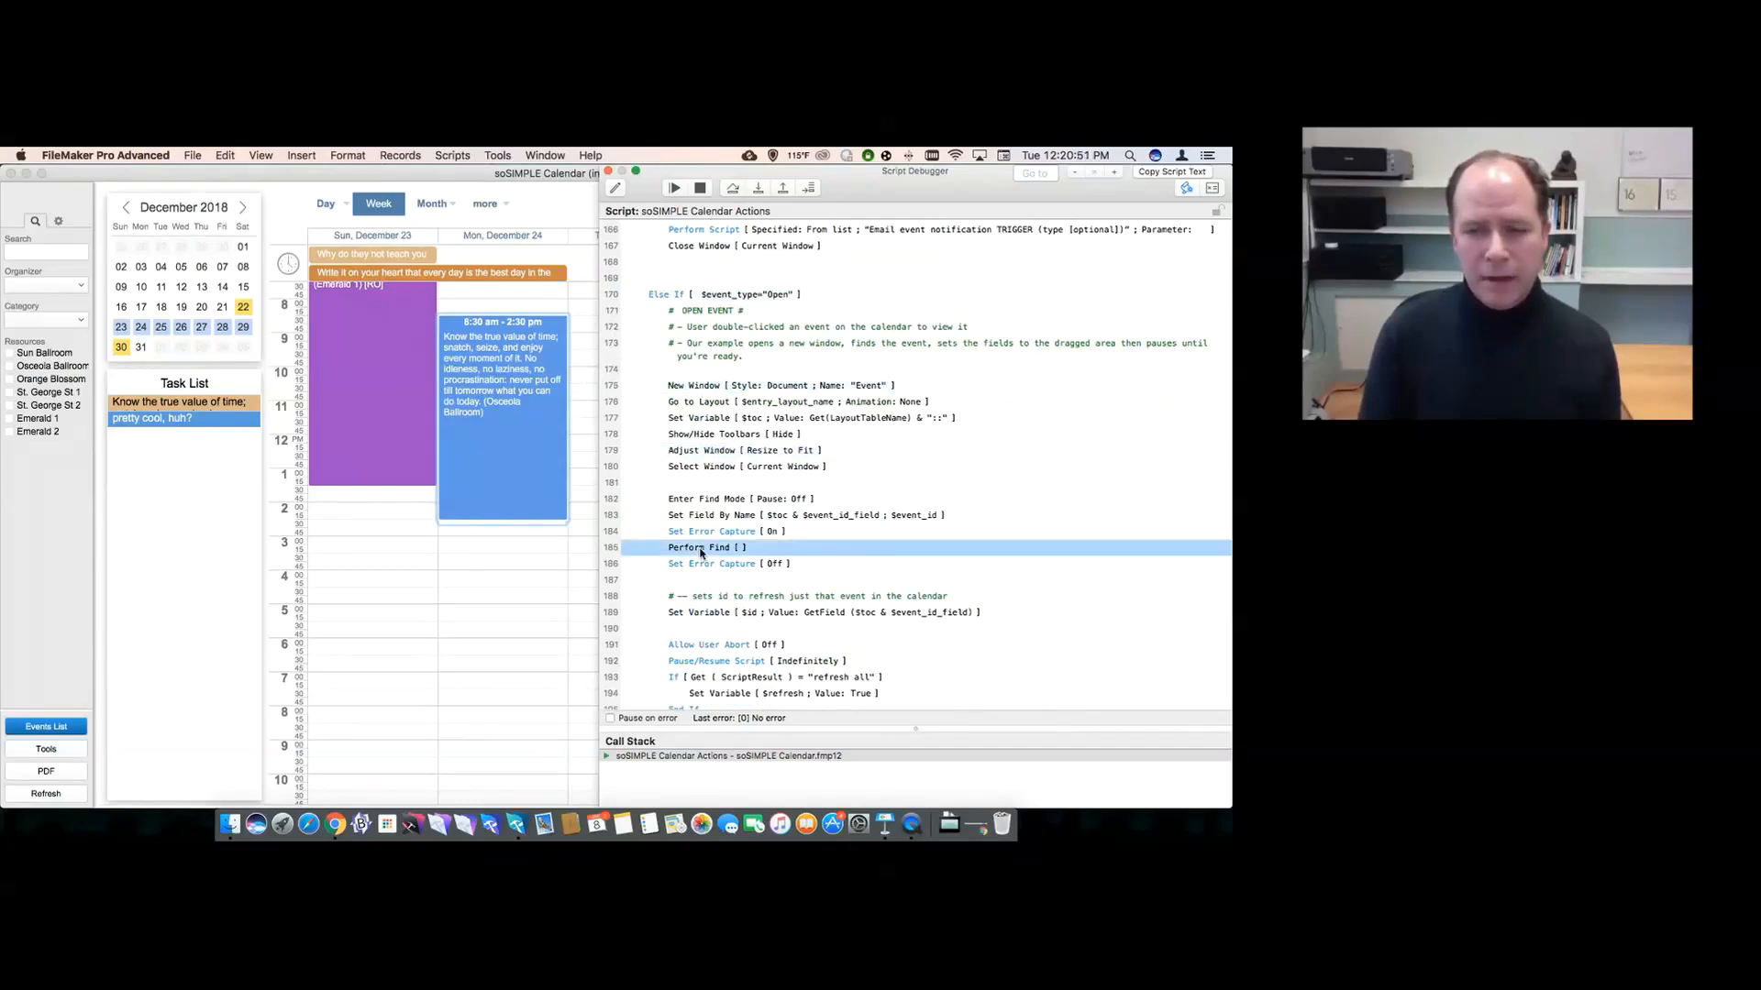
left_click(695, 519)
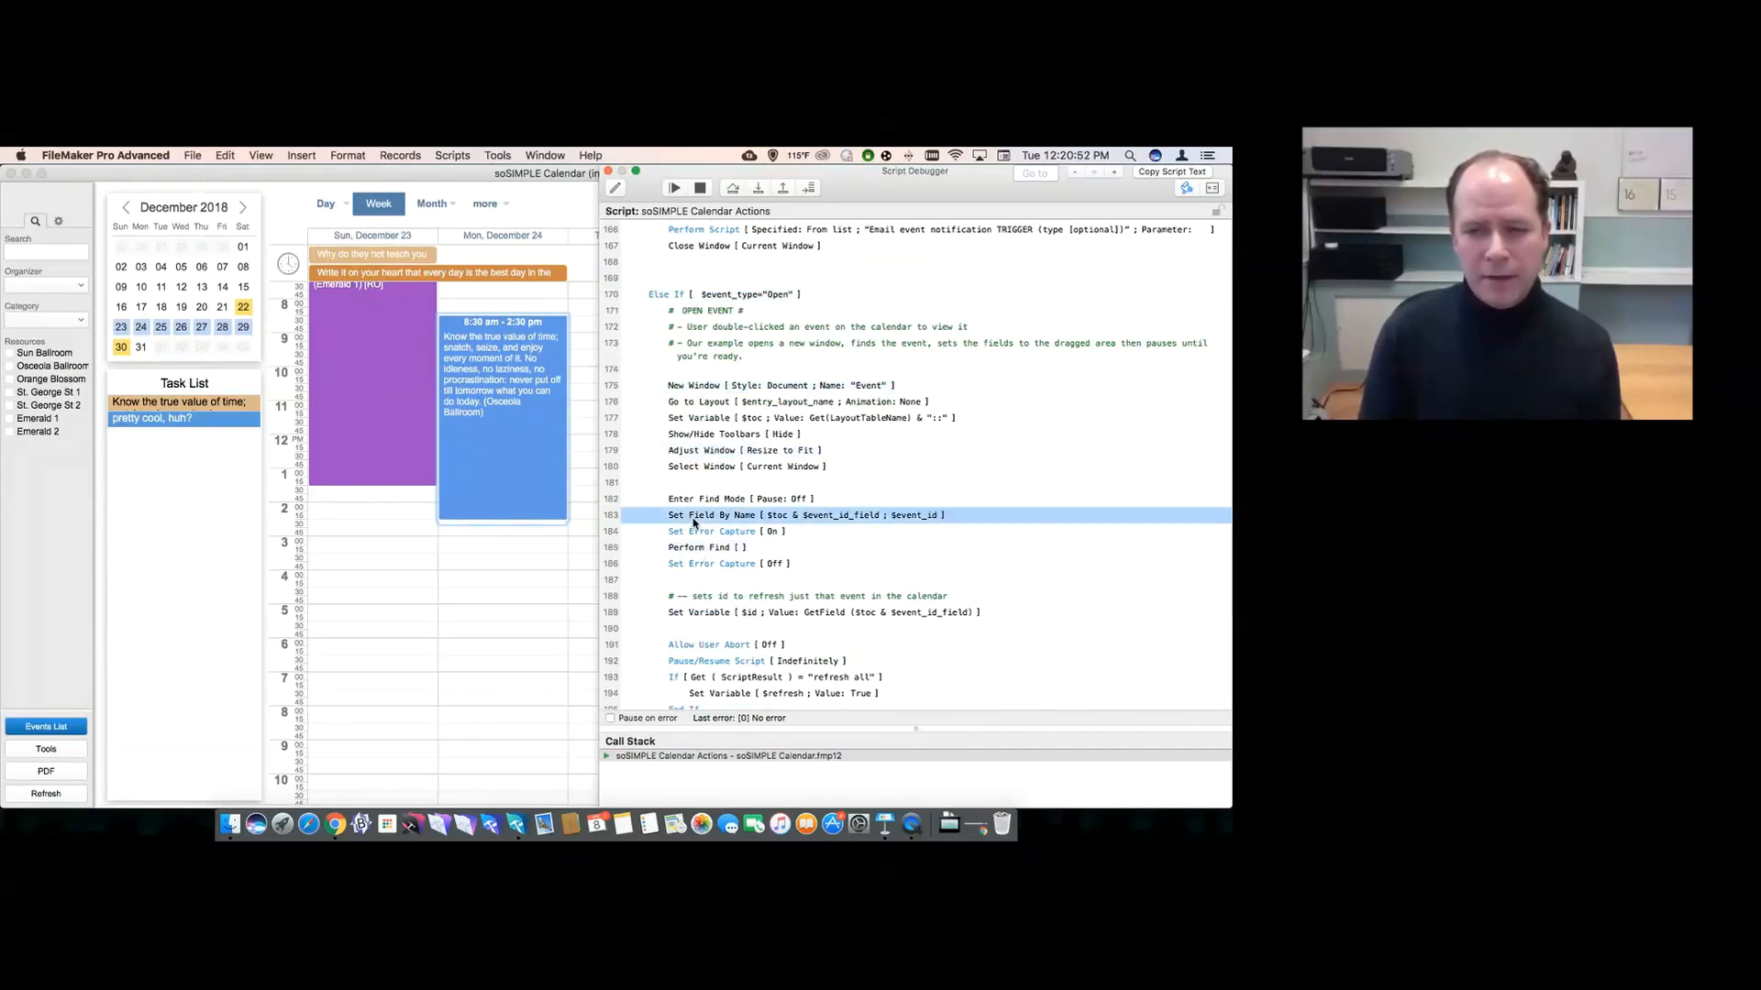
left_click(698, 661)
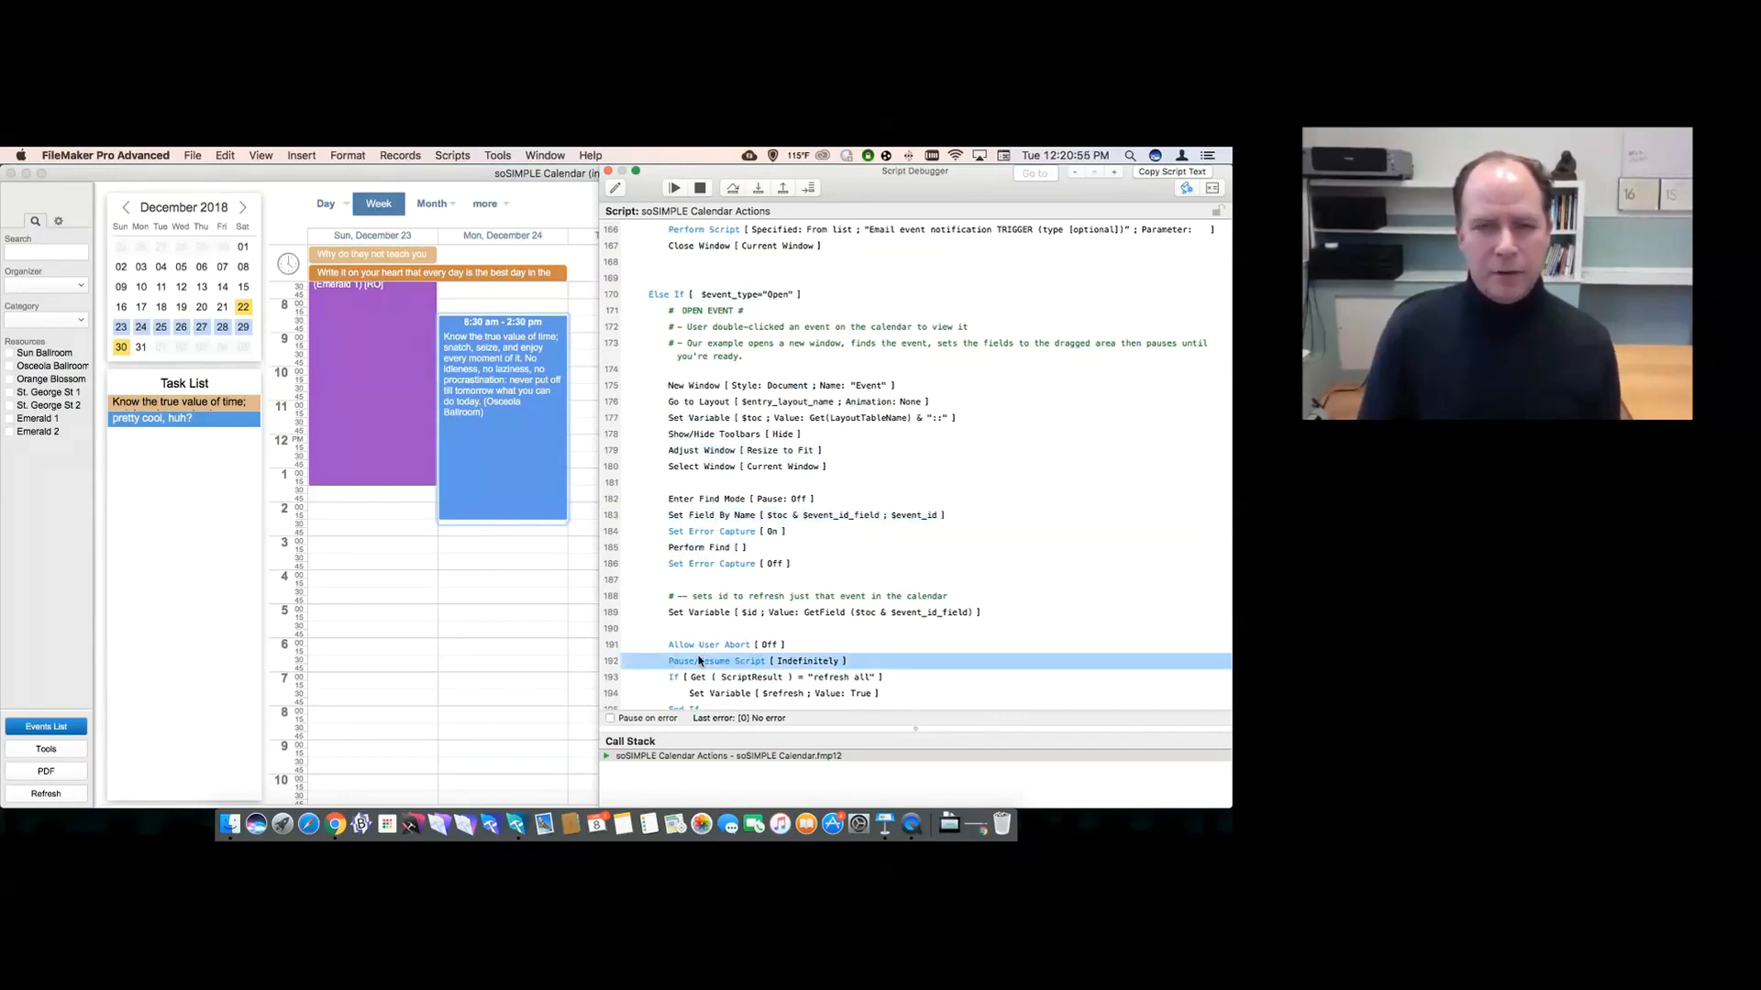
- Set the 'Know the true value of time' event's end time to 5:00 PM and save it
left_click(609, 172)
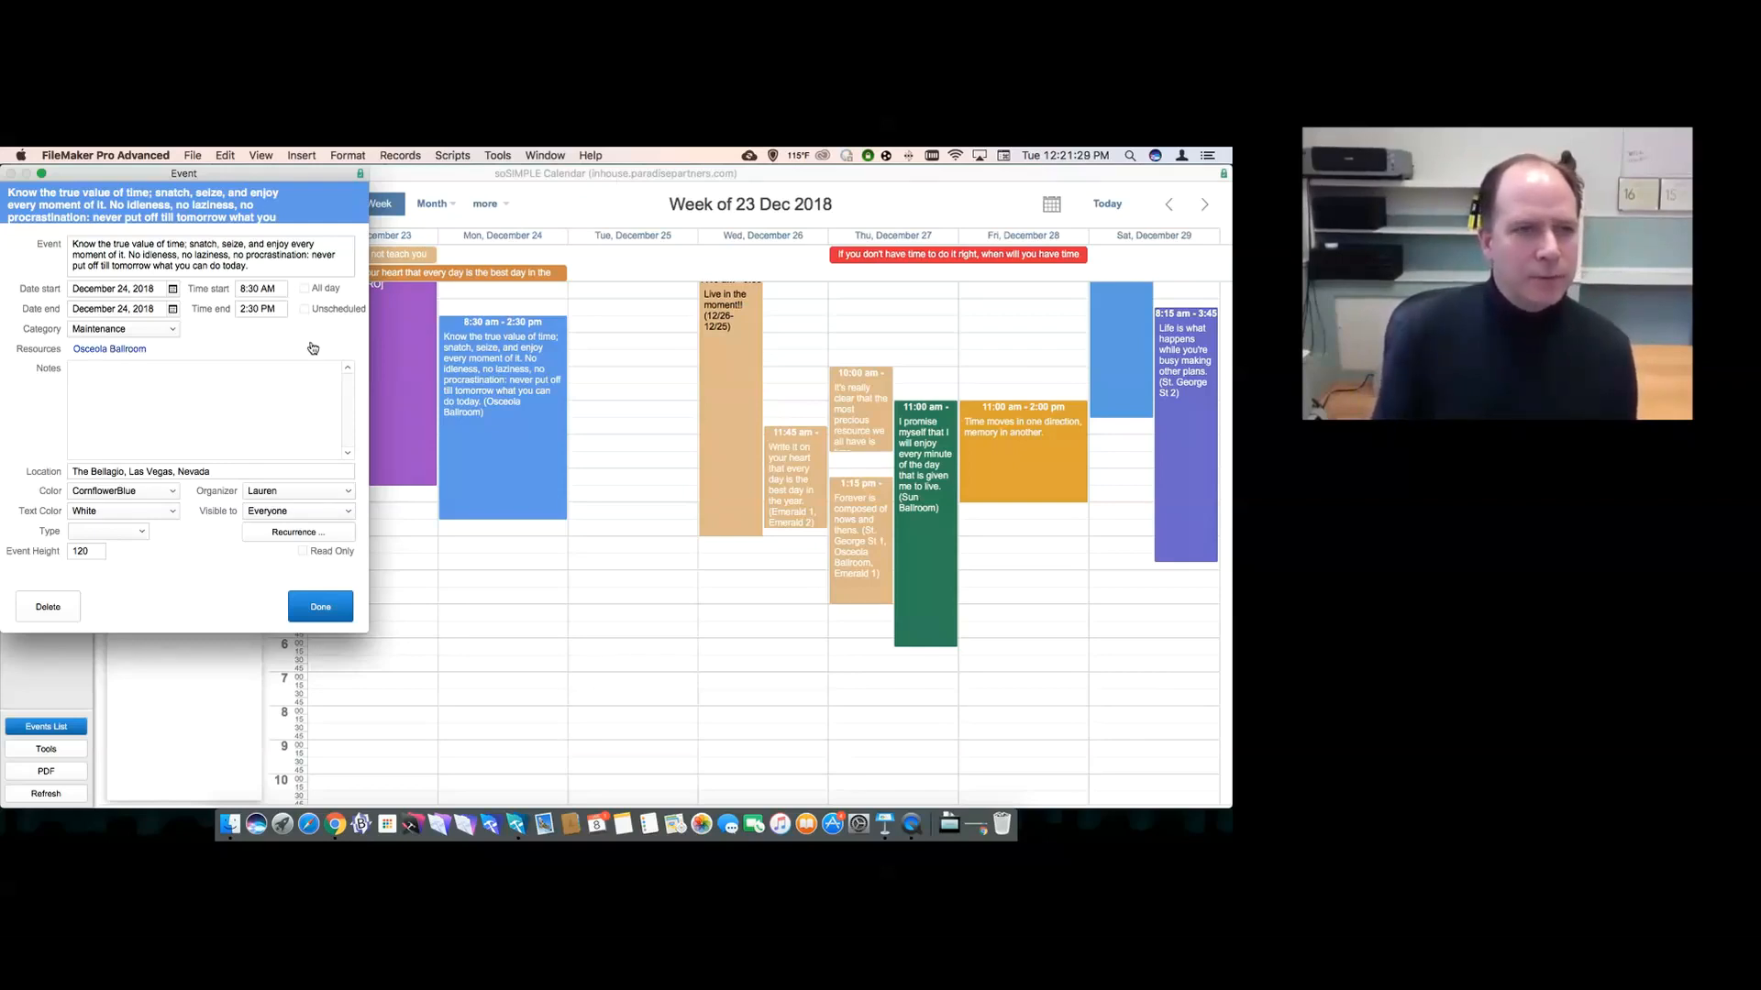
left_click_drag(168, 173, 743, 261)
left_click(829, 398)
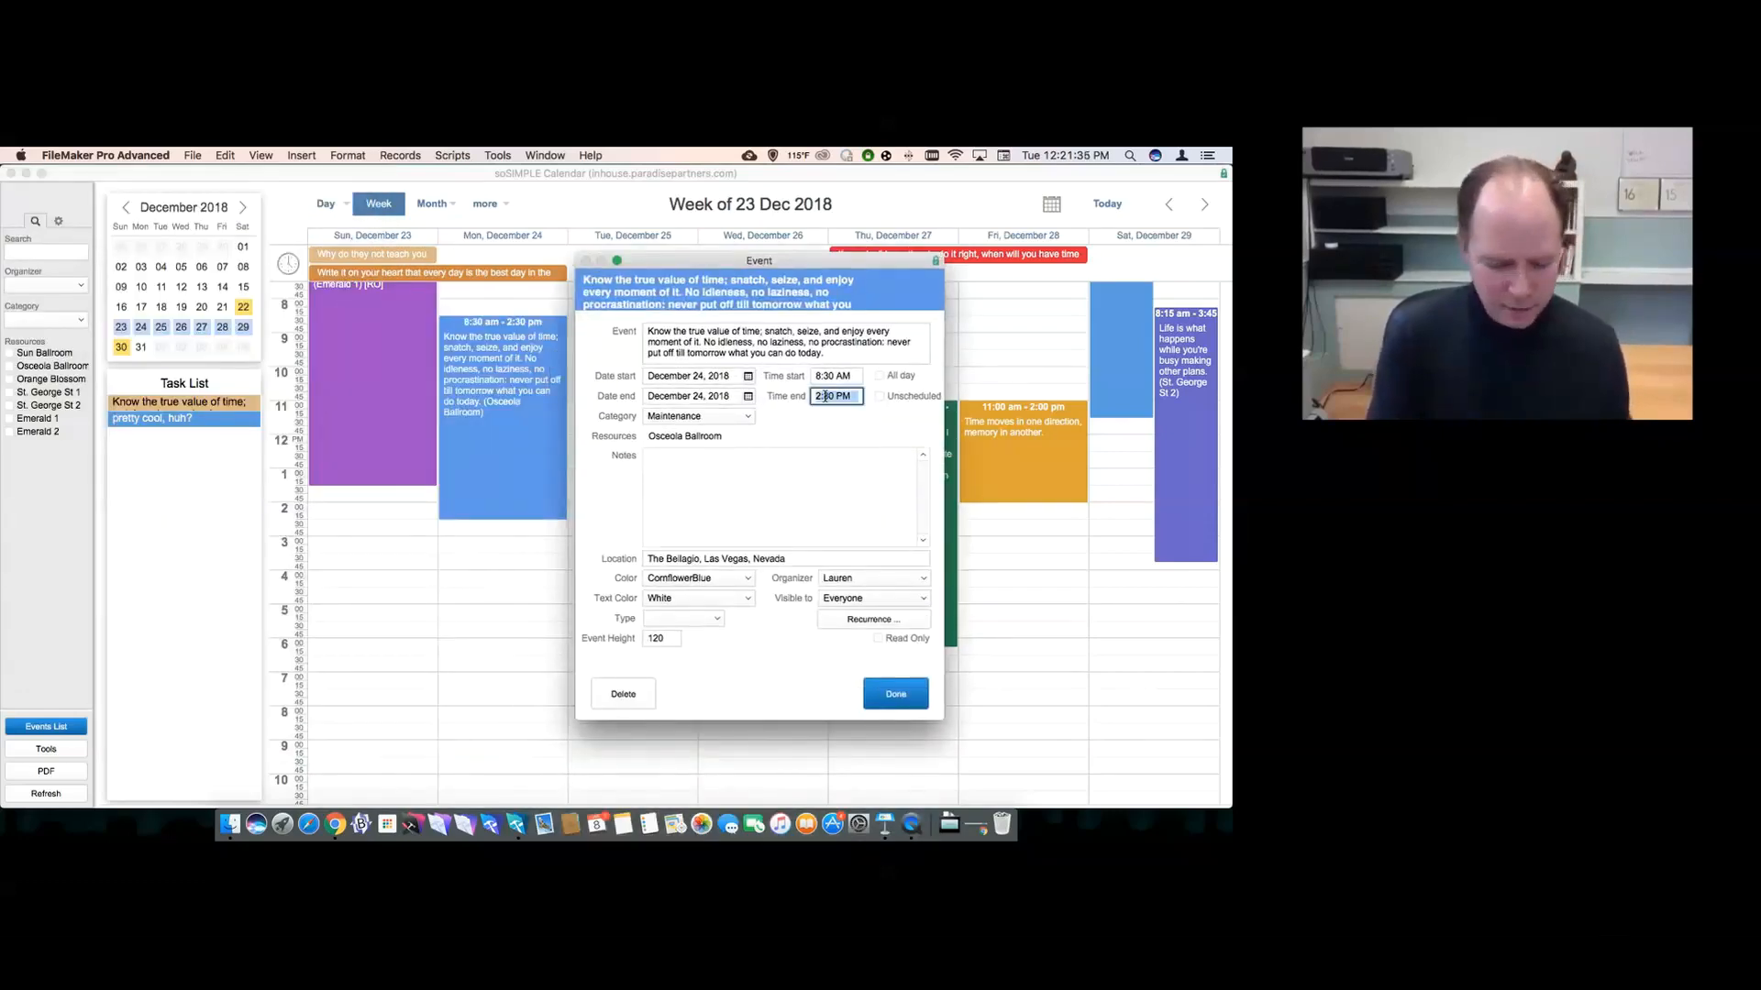
type("5:00 PM")
key("Tab")
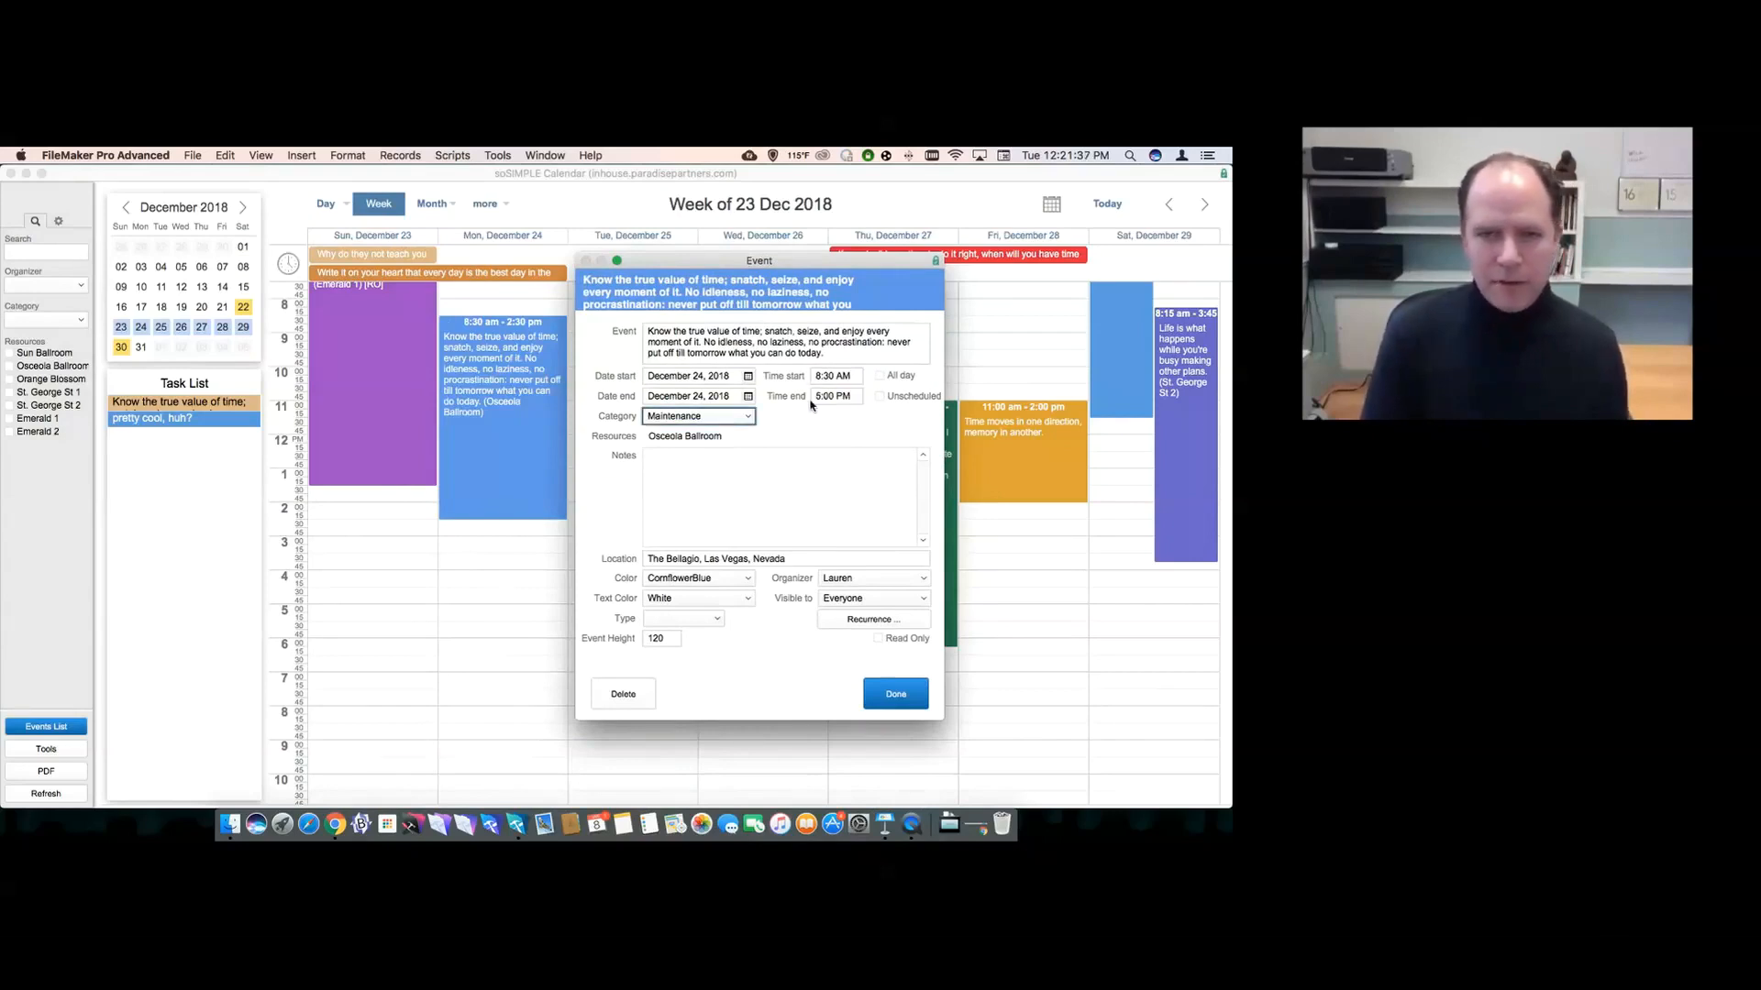
left_click(790, 431)
left_click_drag(713, 268, 823, 323)
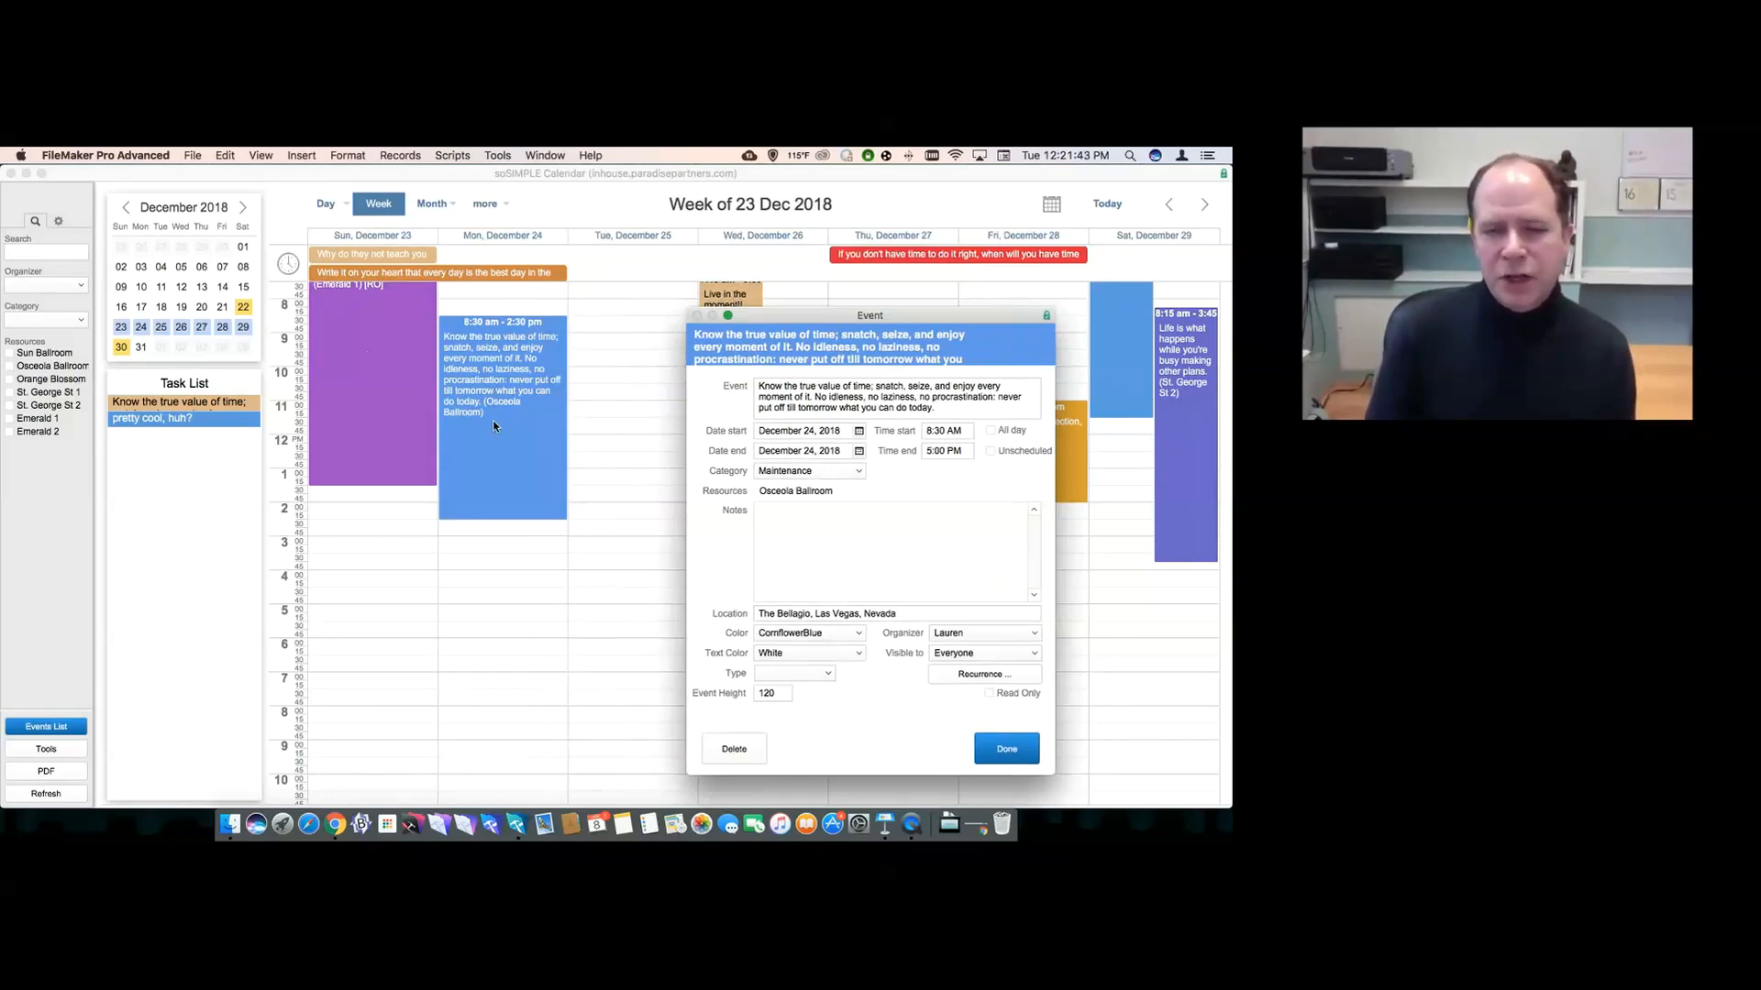
left_click(997, 750)
- Filter the 23 Dec 2018 week to the Meeting category, then show the gear-tab display settings
mouse_move(538, 503)
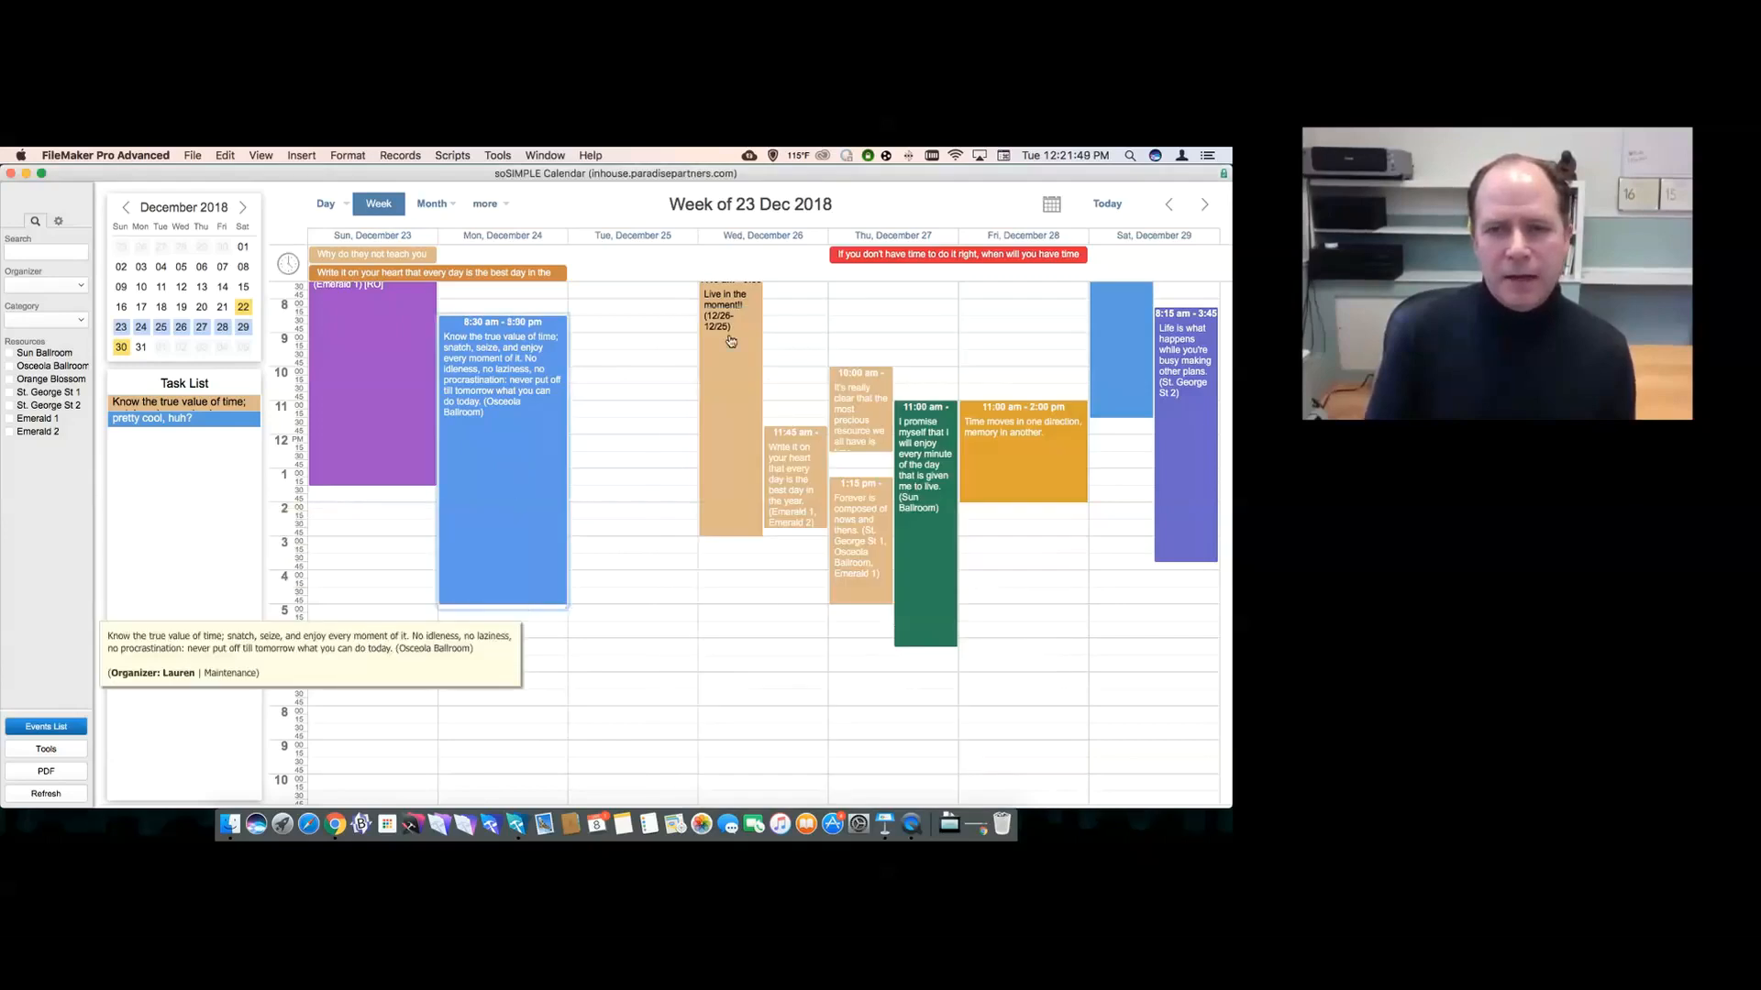
mouse_move(773, 450)
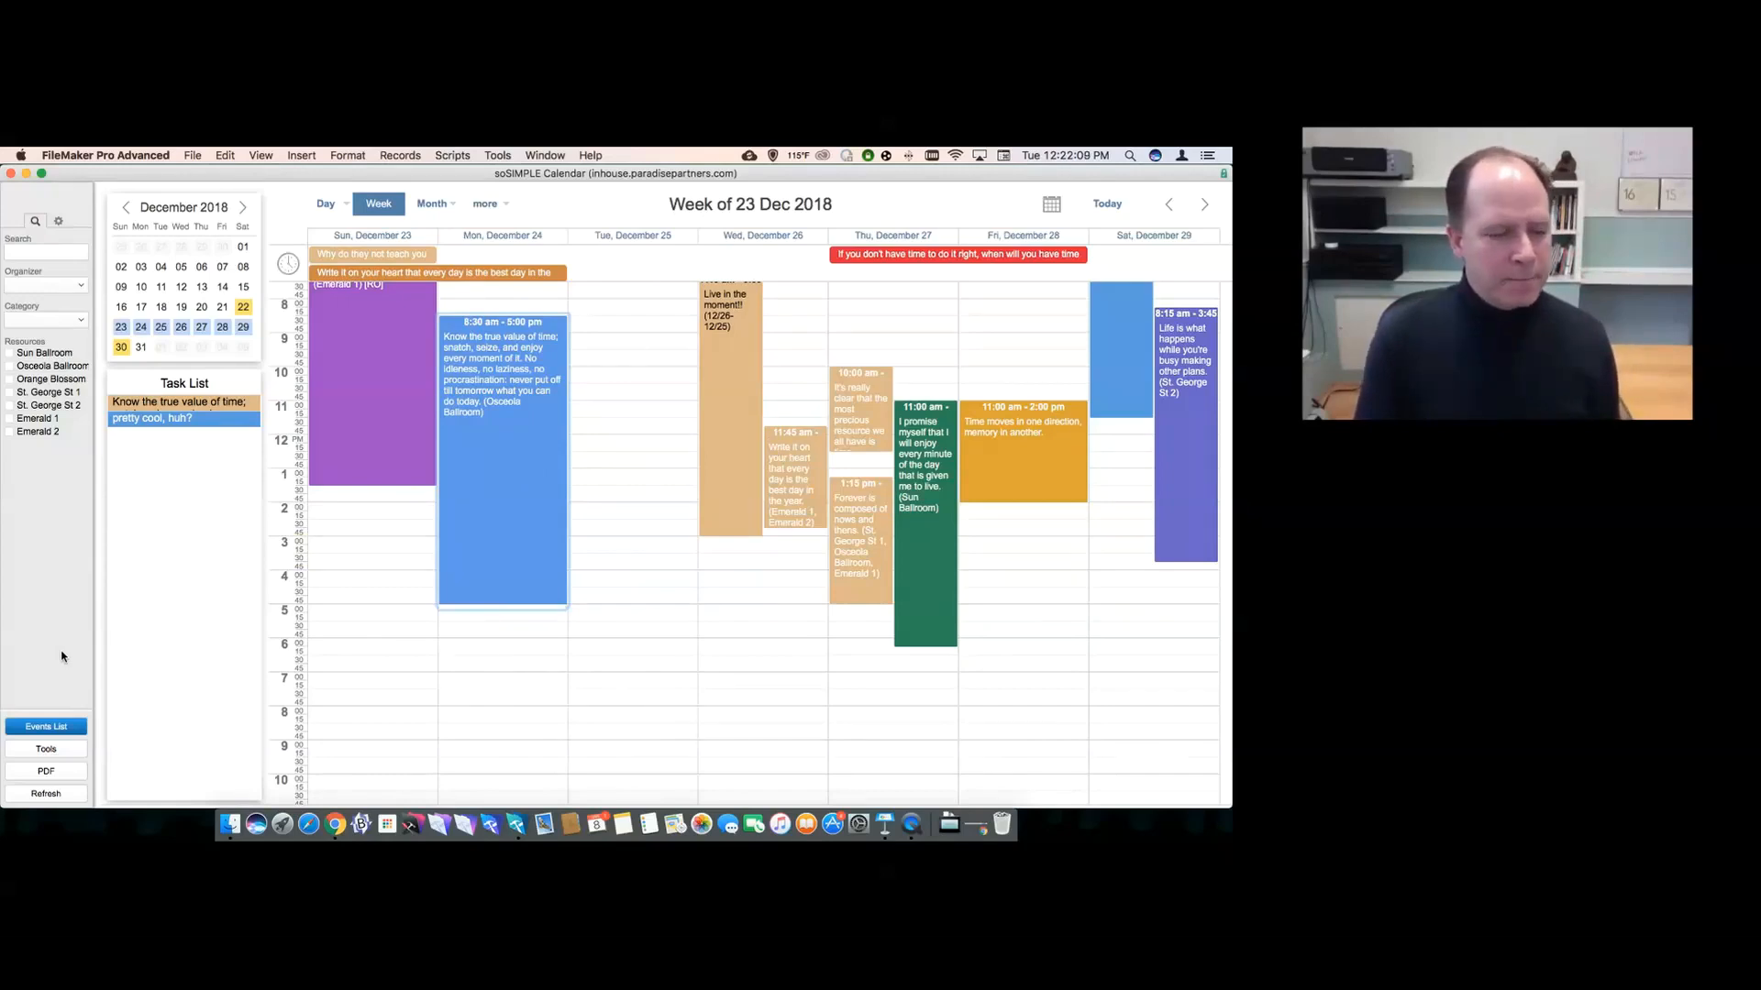
left_click(58, 222)
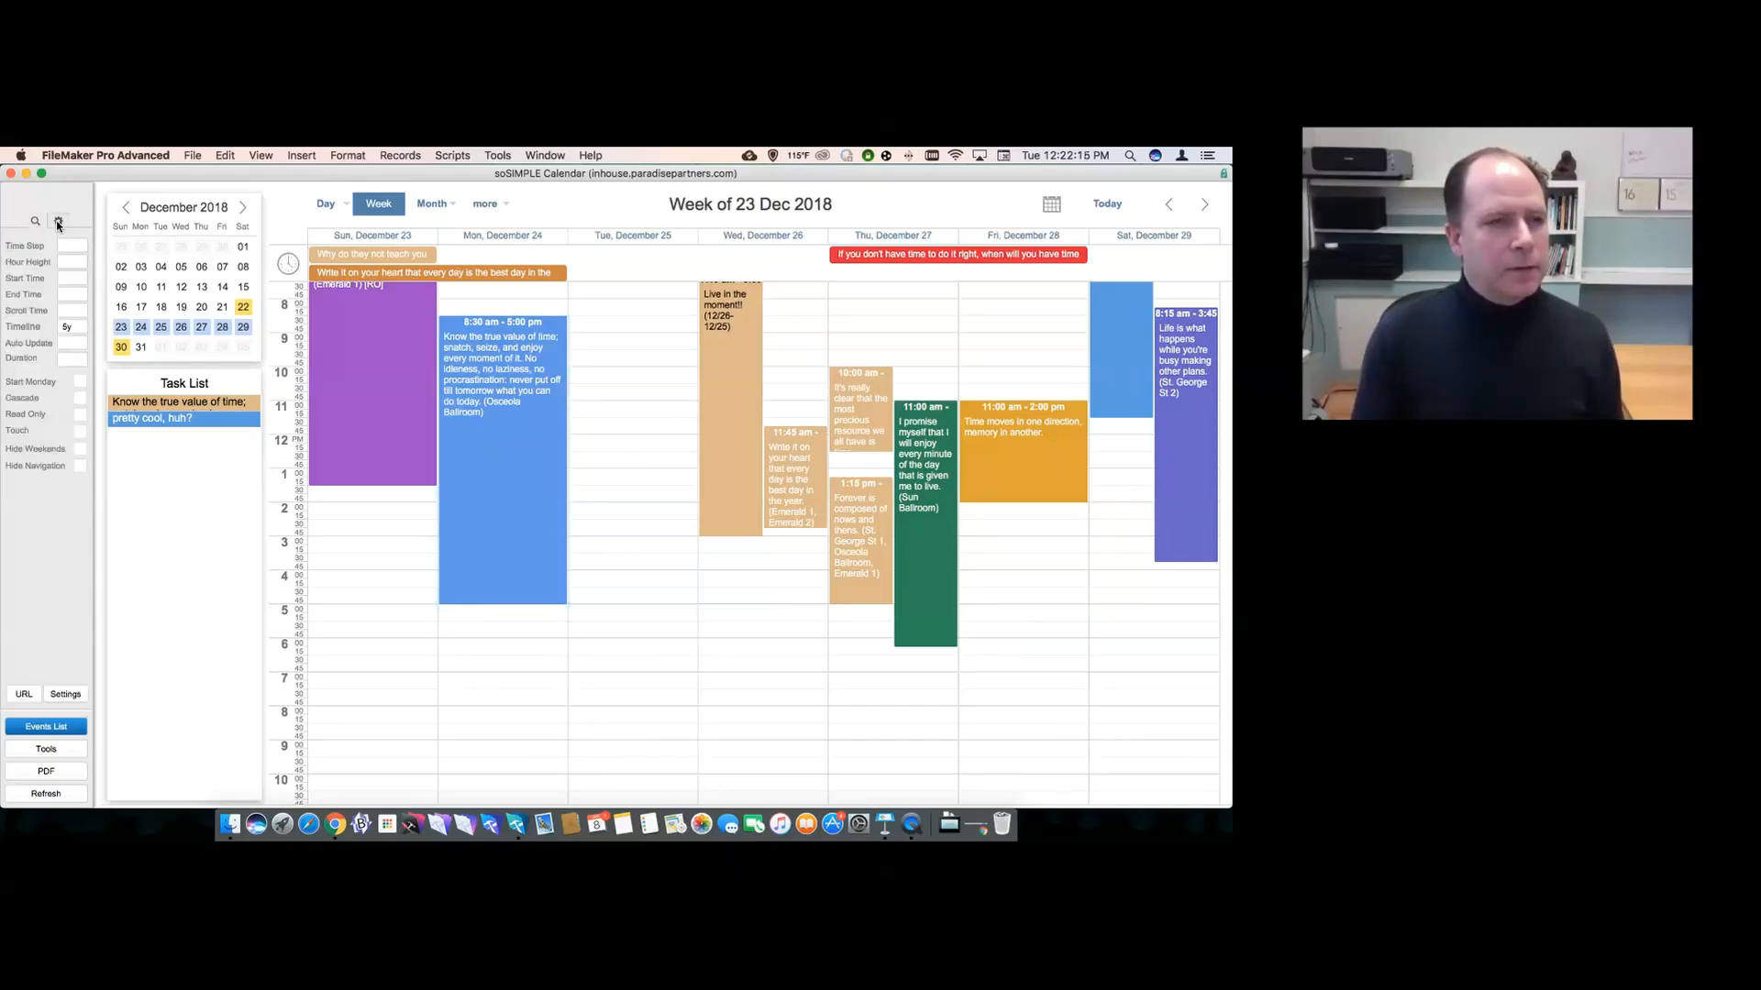
left_click(38, 222)
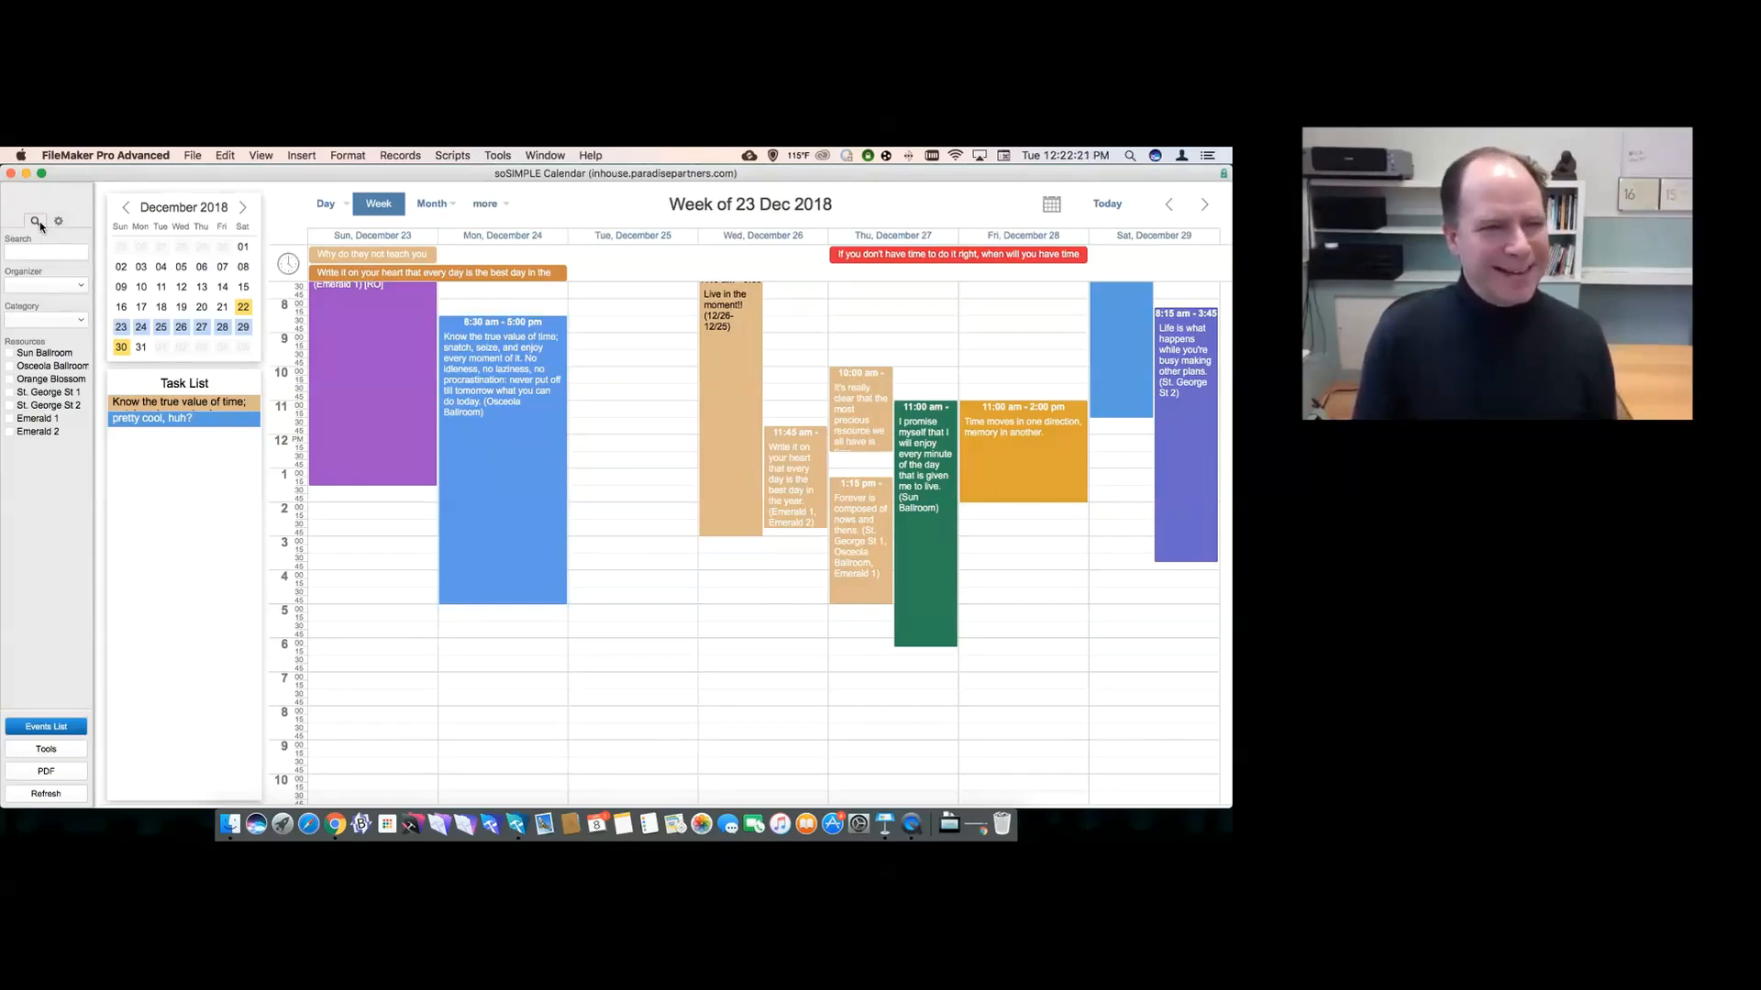
left_click(41, 319)
left_click(41, 325)
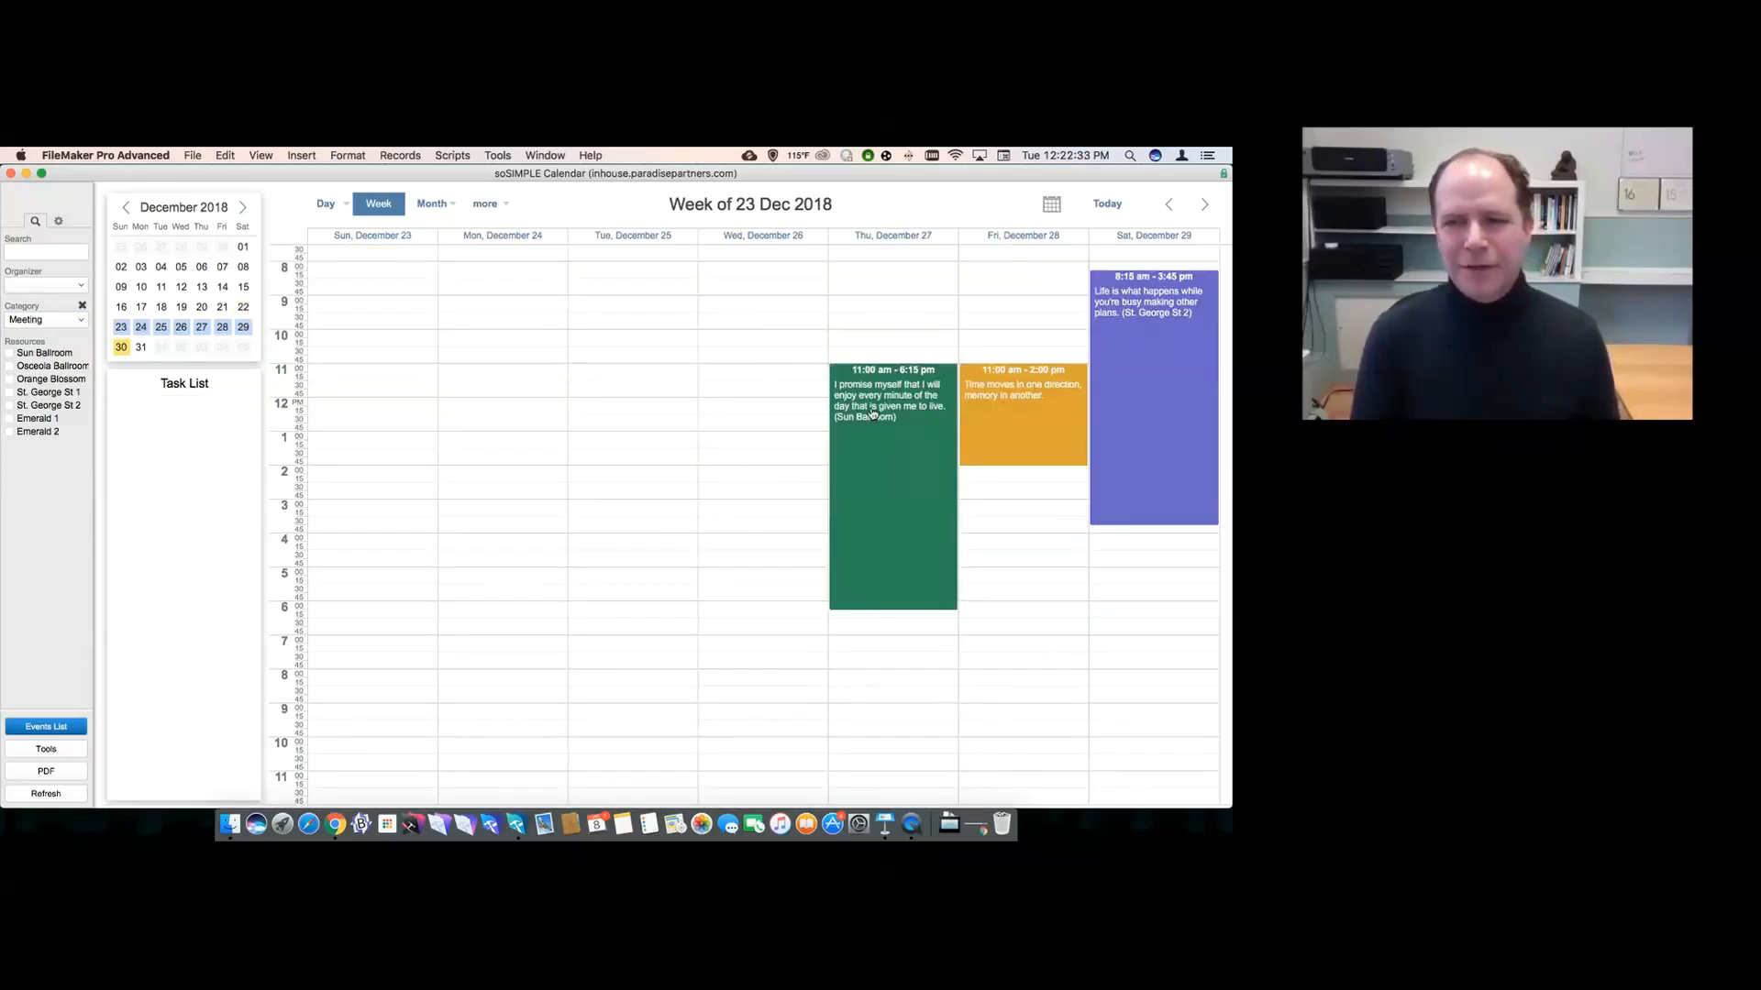
mouse_move(878, 409)
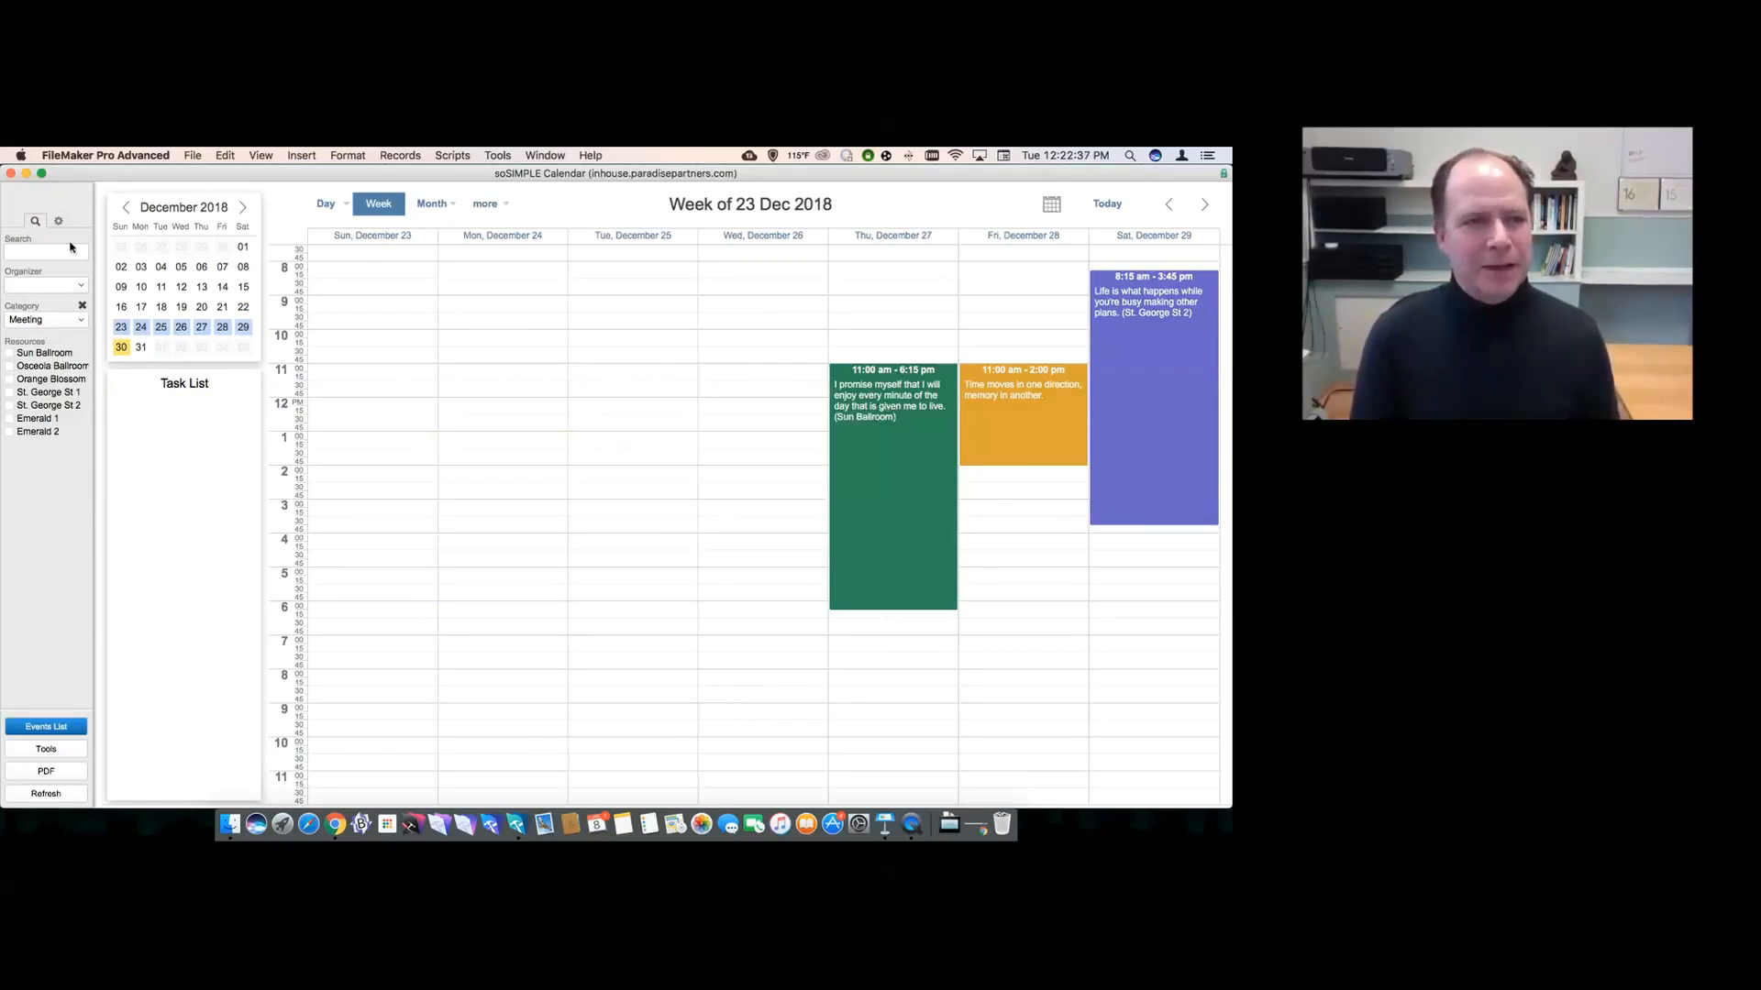
left_click(58, 220)
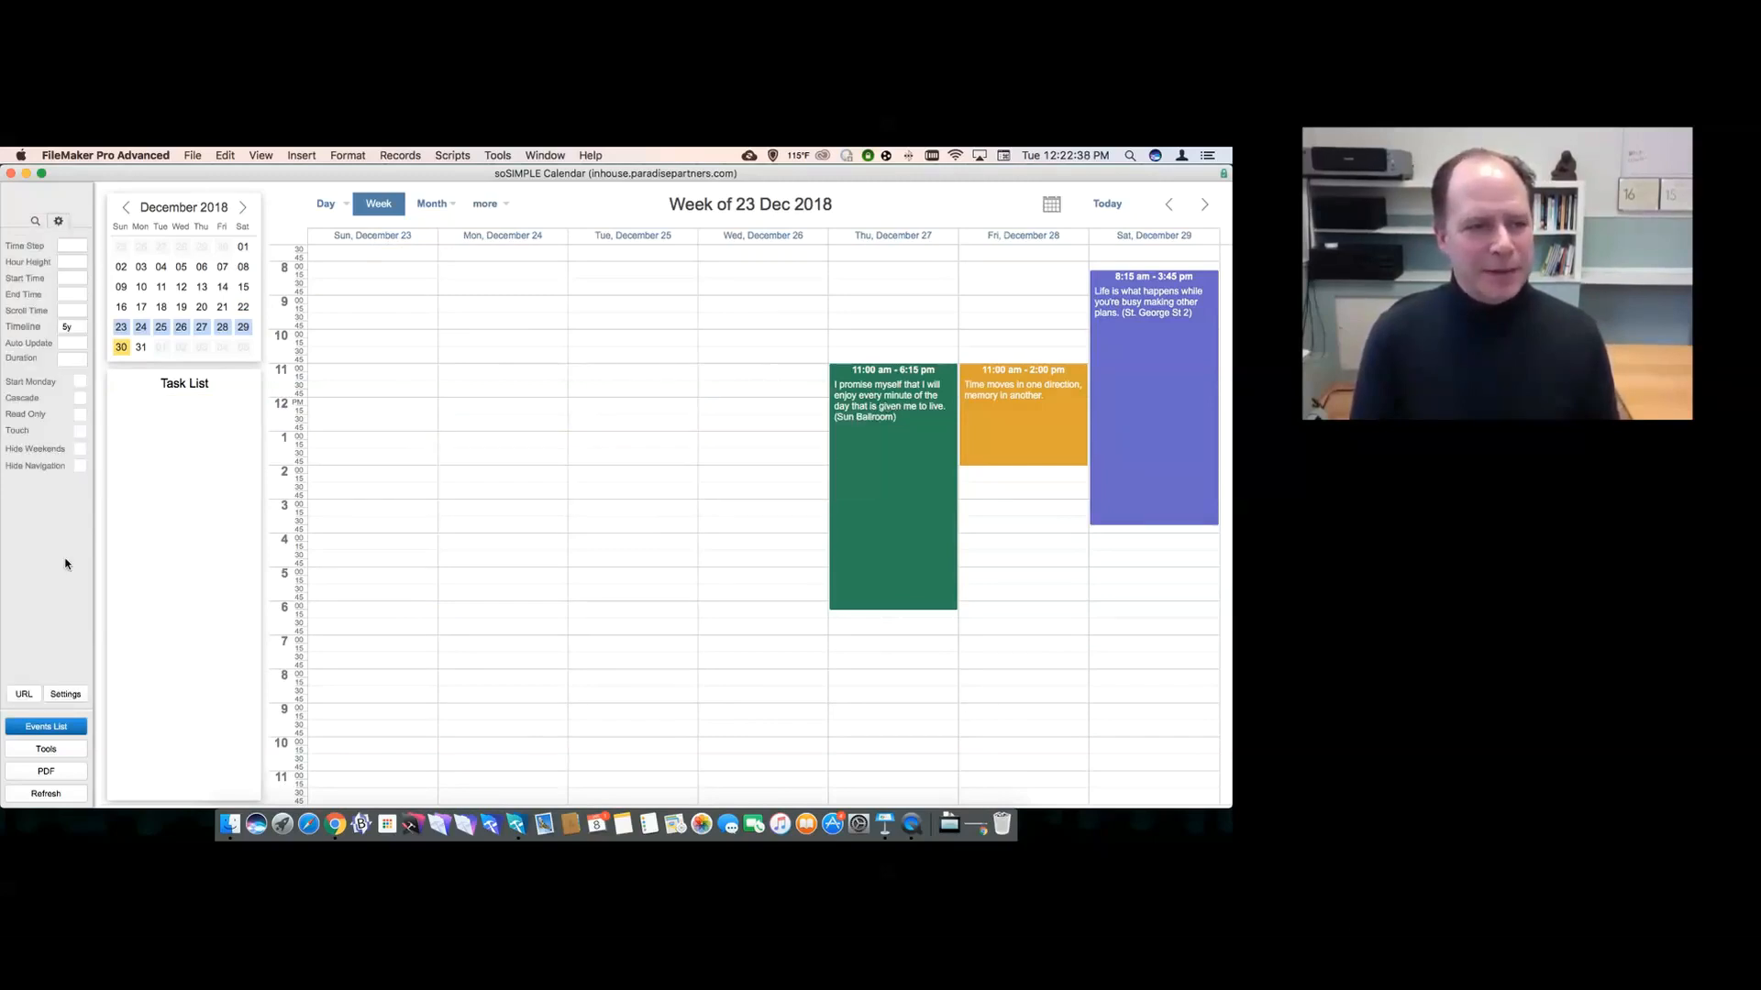
left_click(28, 695)
left_click(761, 427)
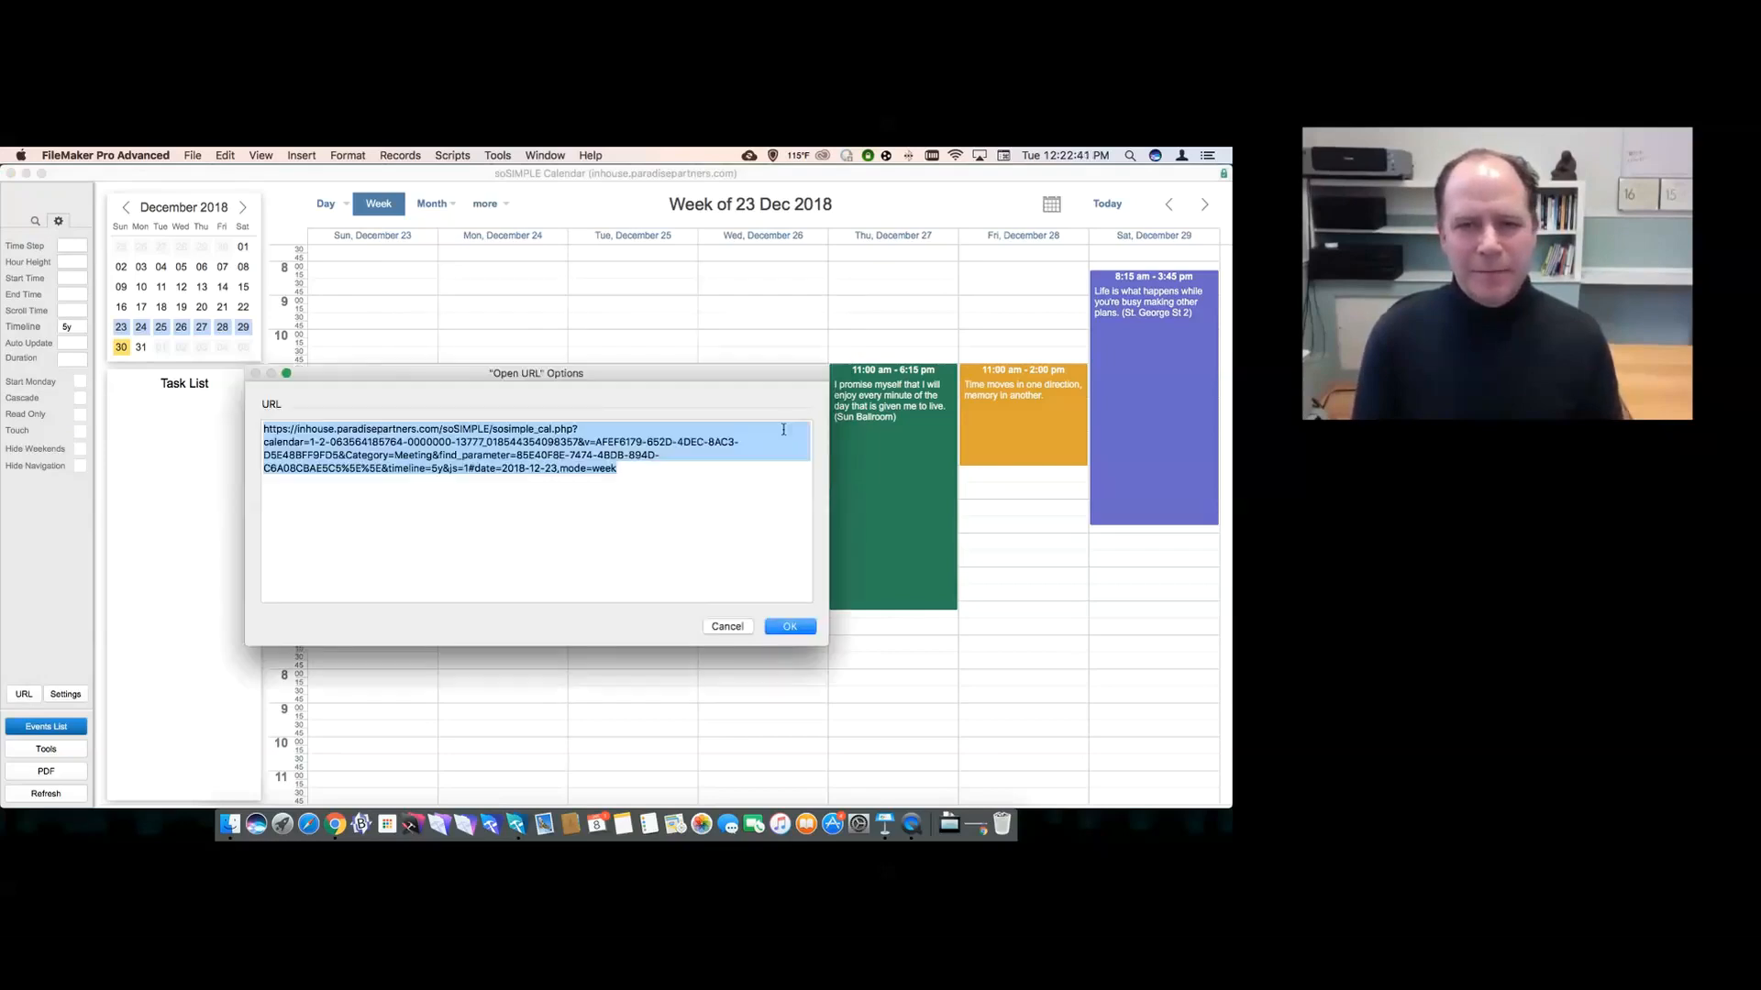
double_click(359, 455)
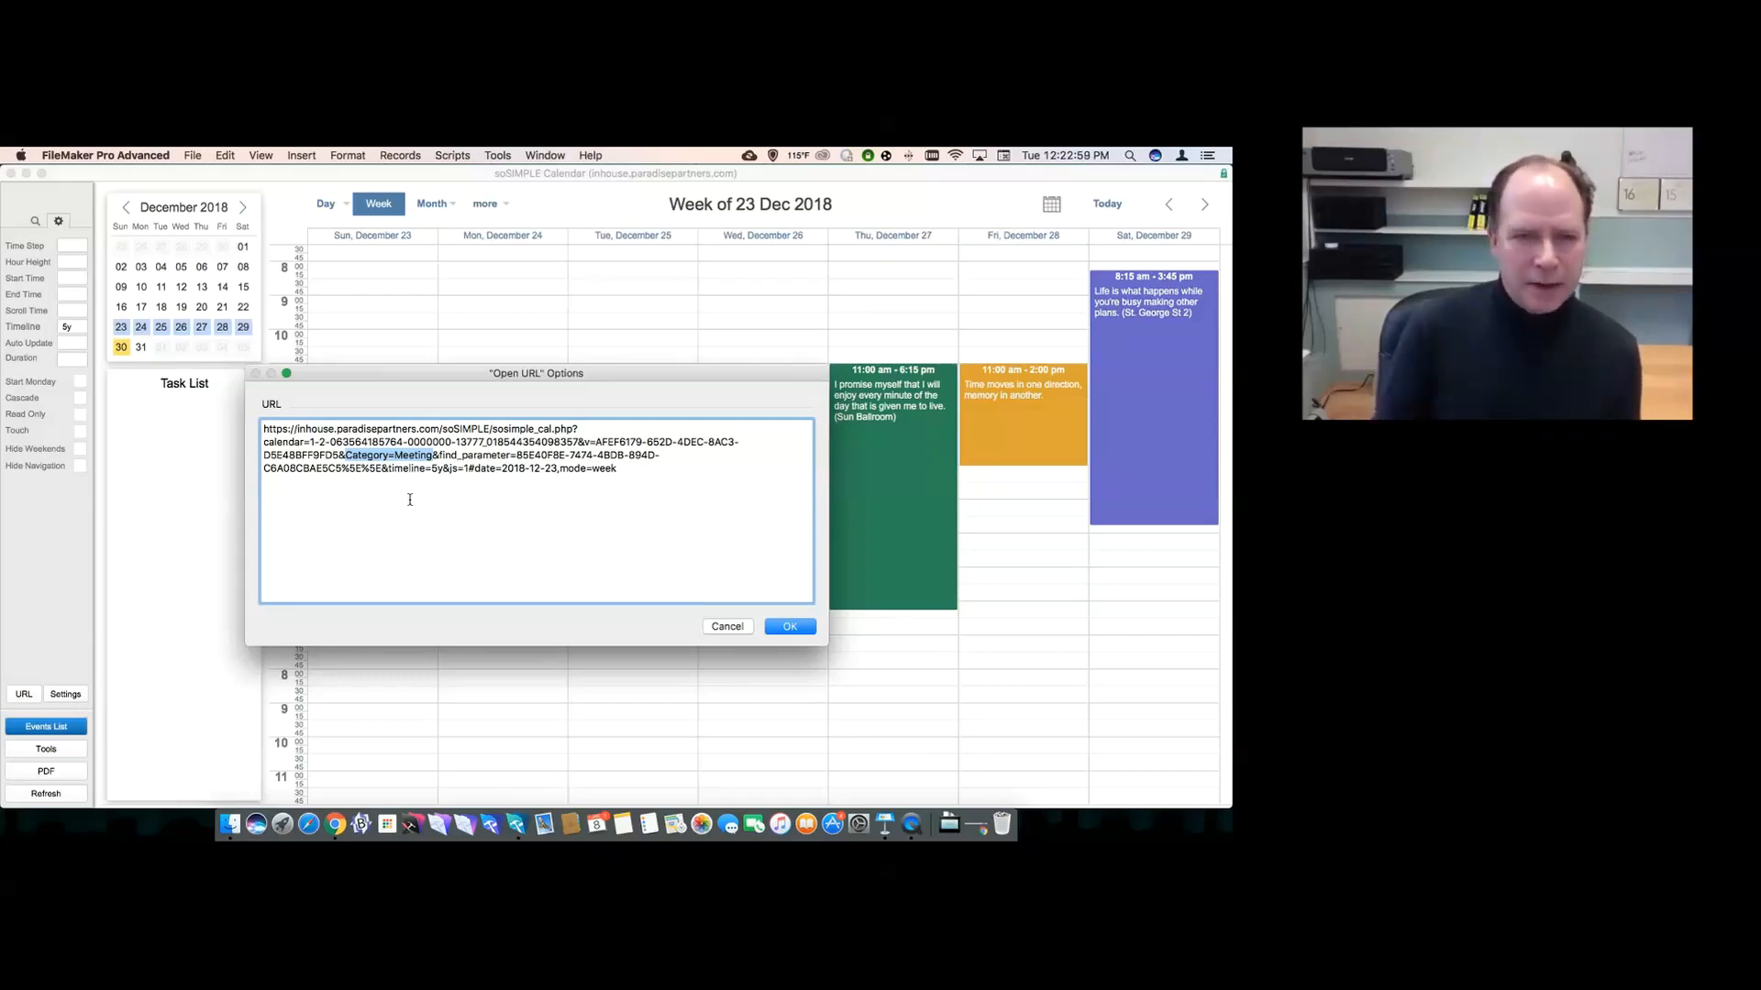
left_click(372, 468)
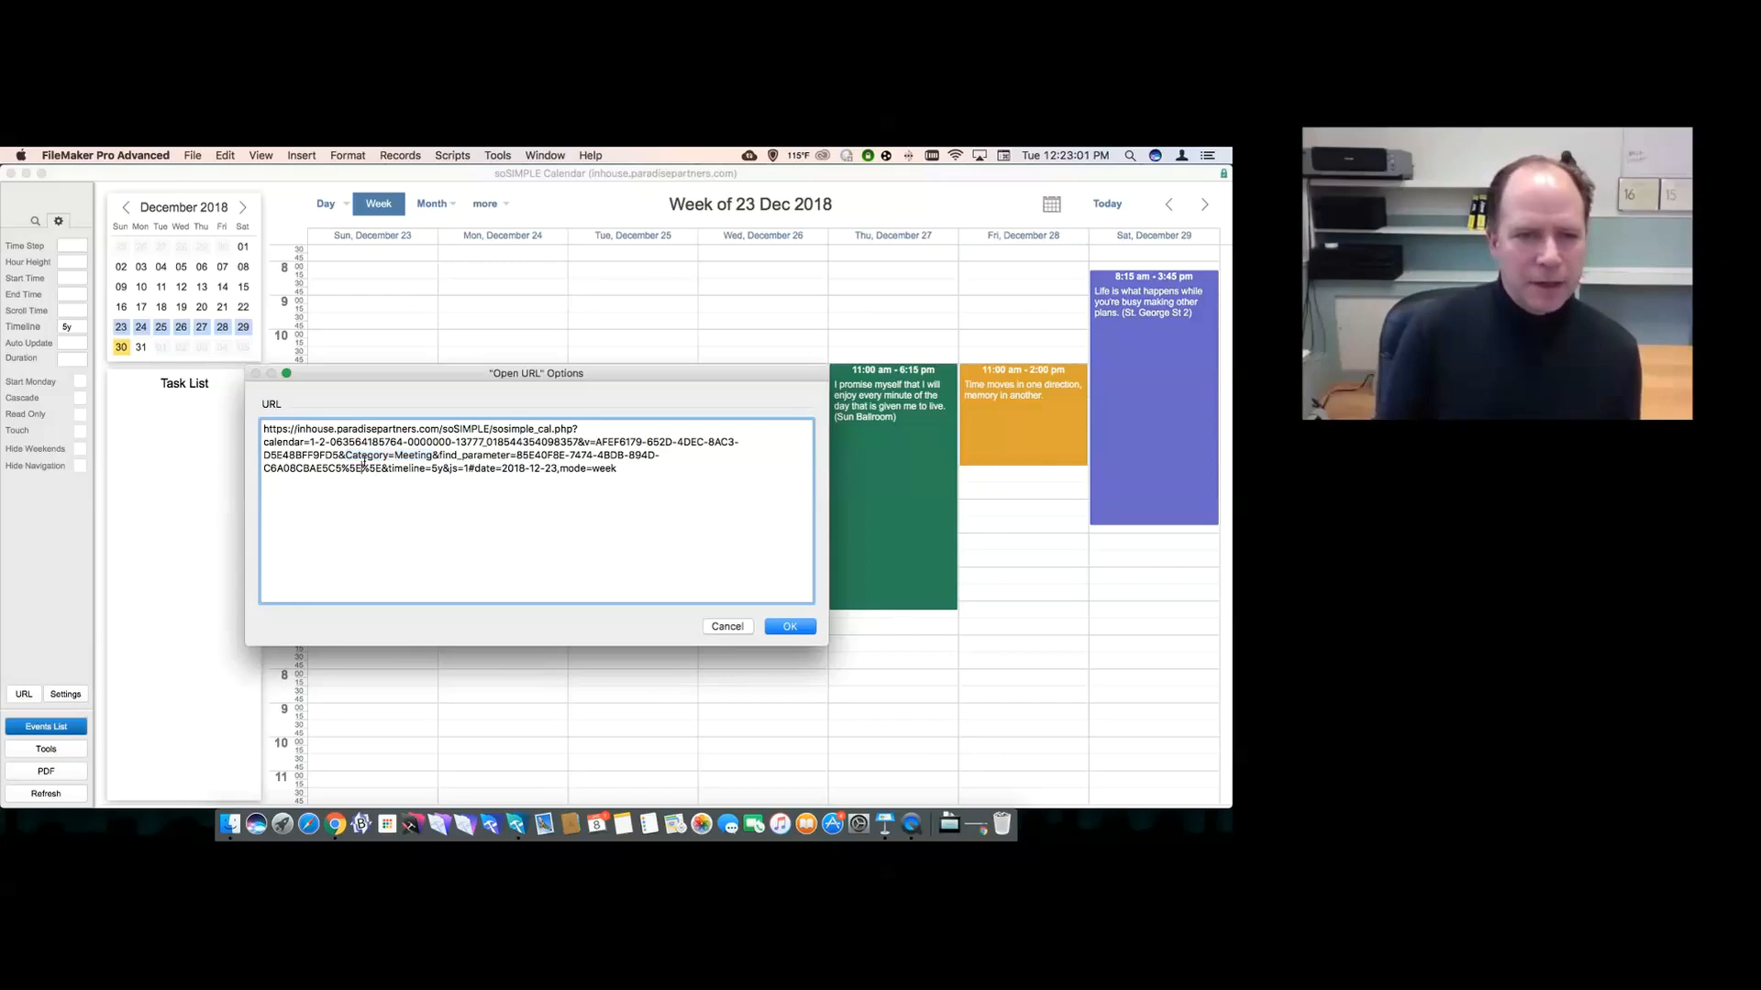
double_click(364, 458)
double_click(404, 456)
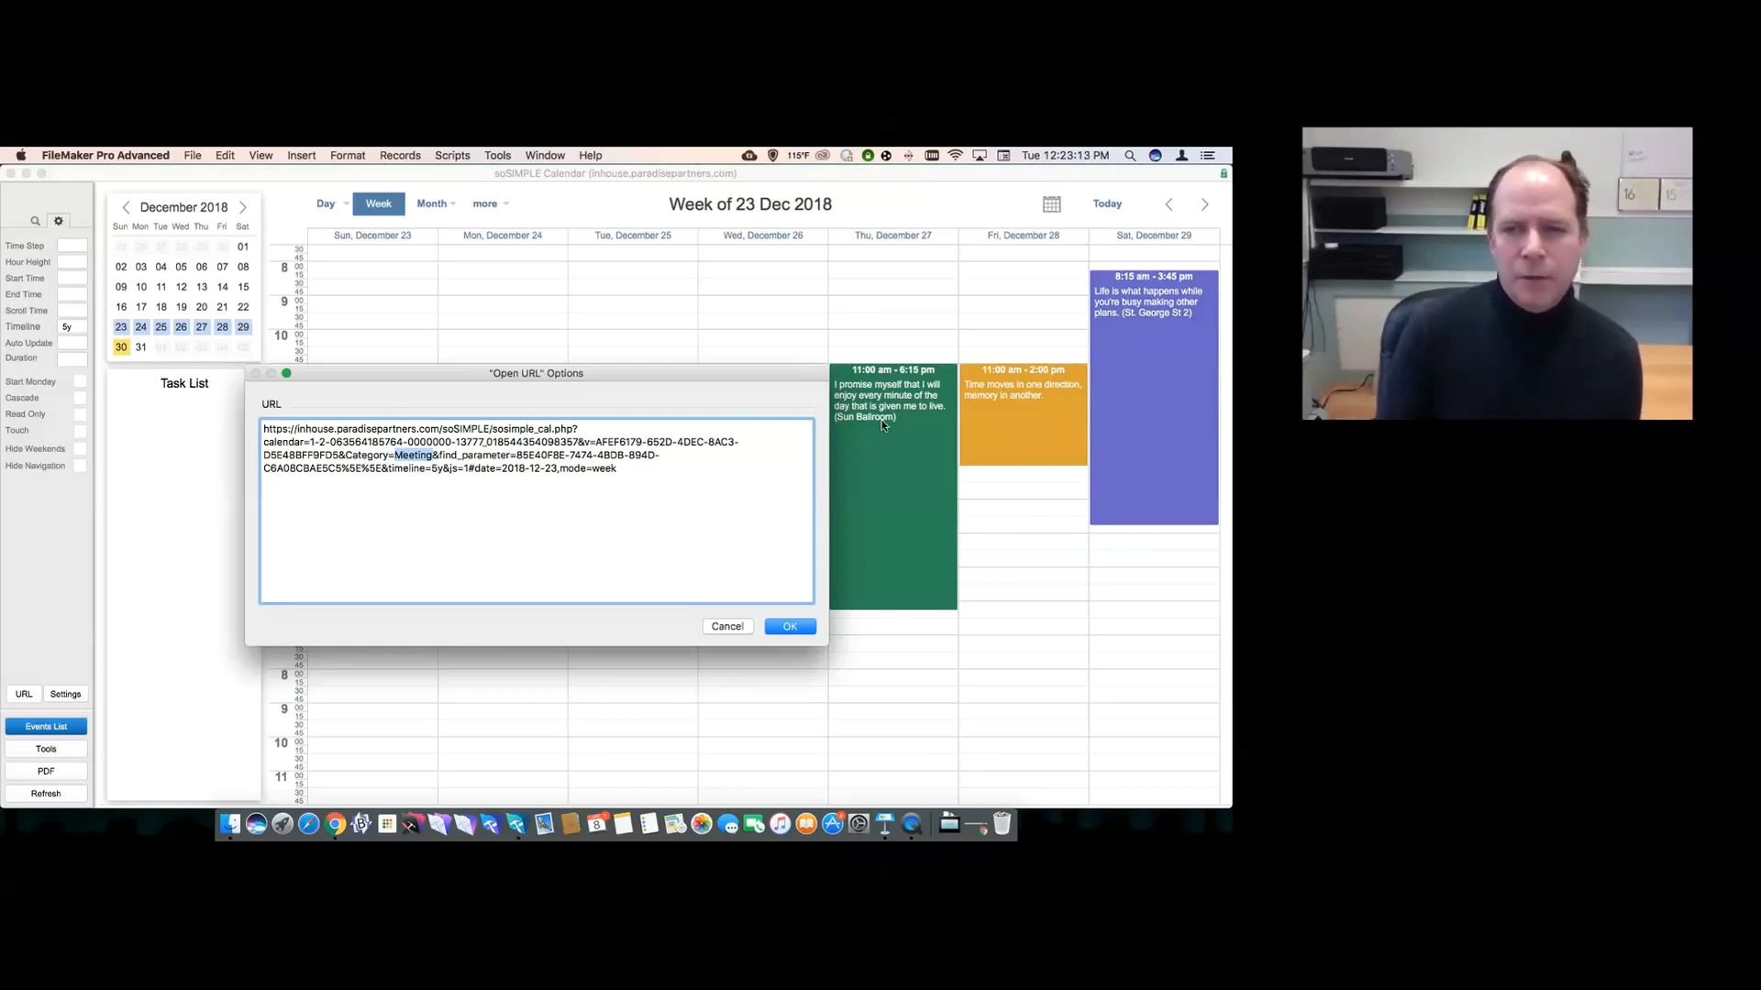
left_click(788, 629)
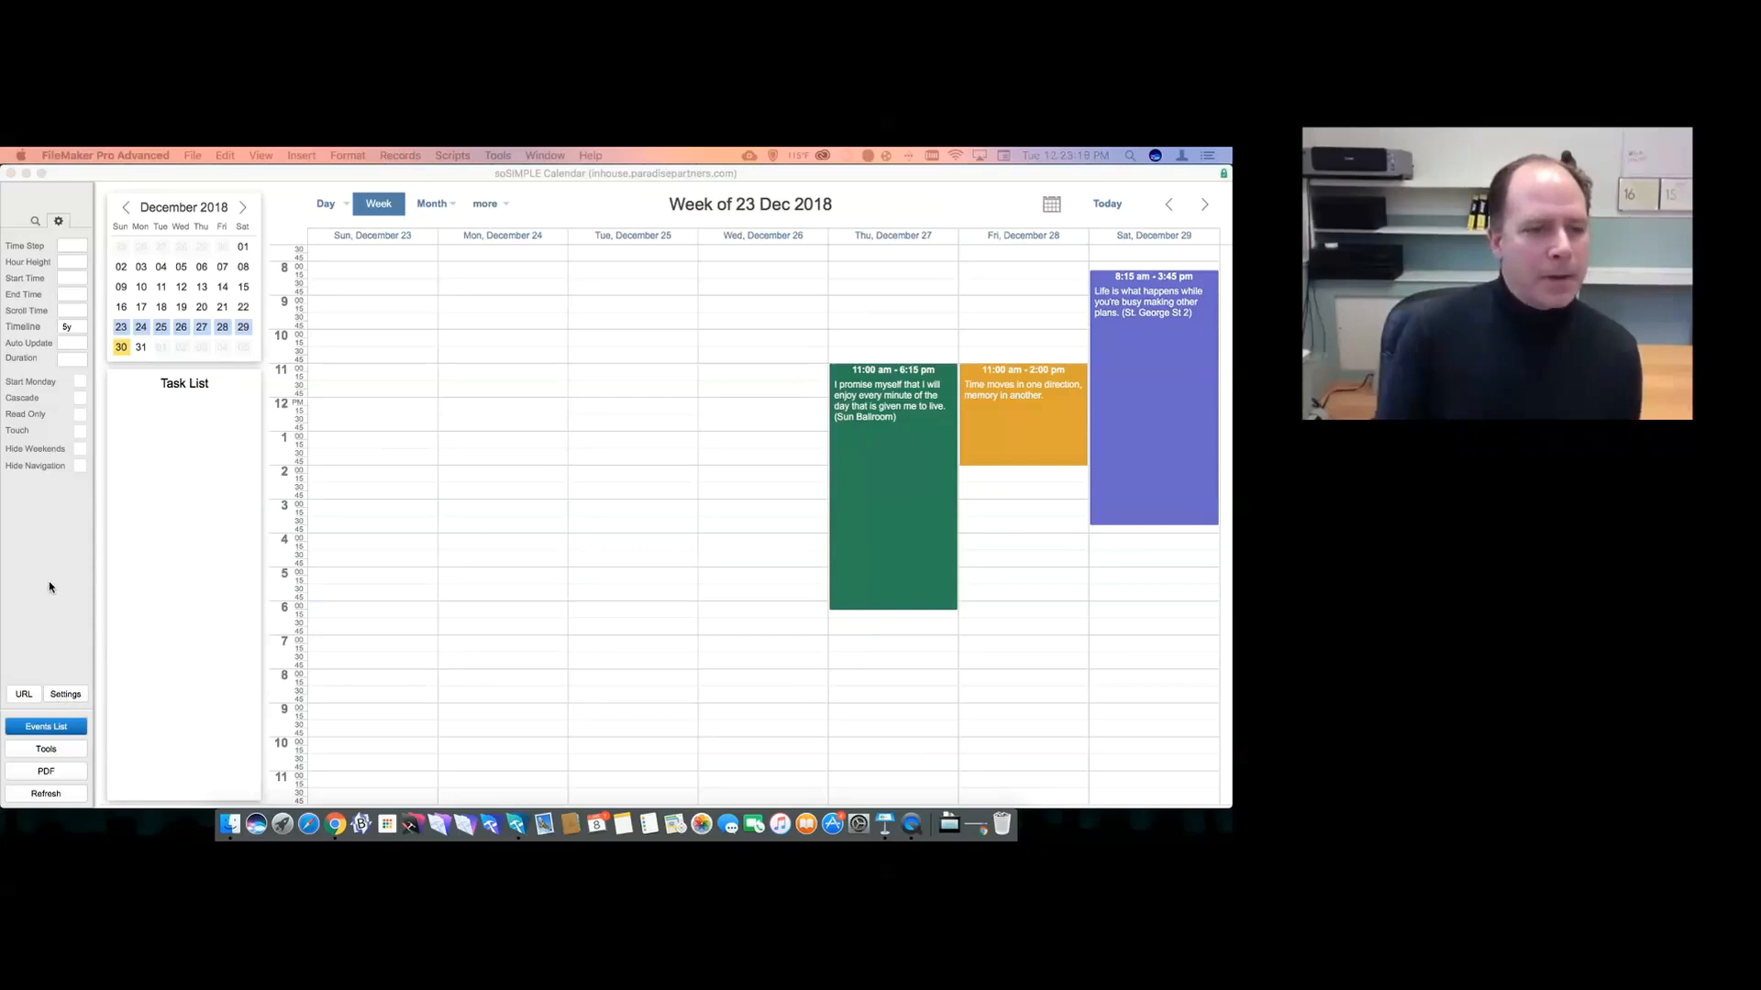
- Refocus the calendar window and open the soSIMPLE Calendar Settings from the sidebar
left_click(67, 667)
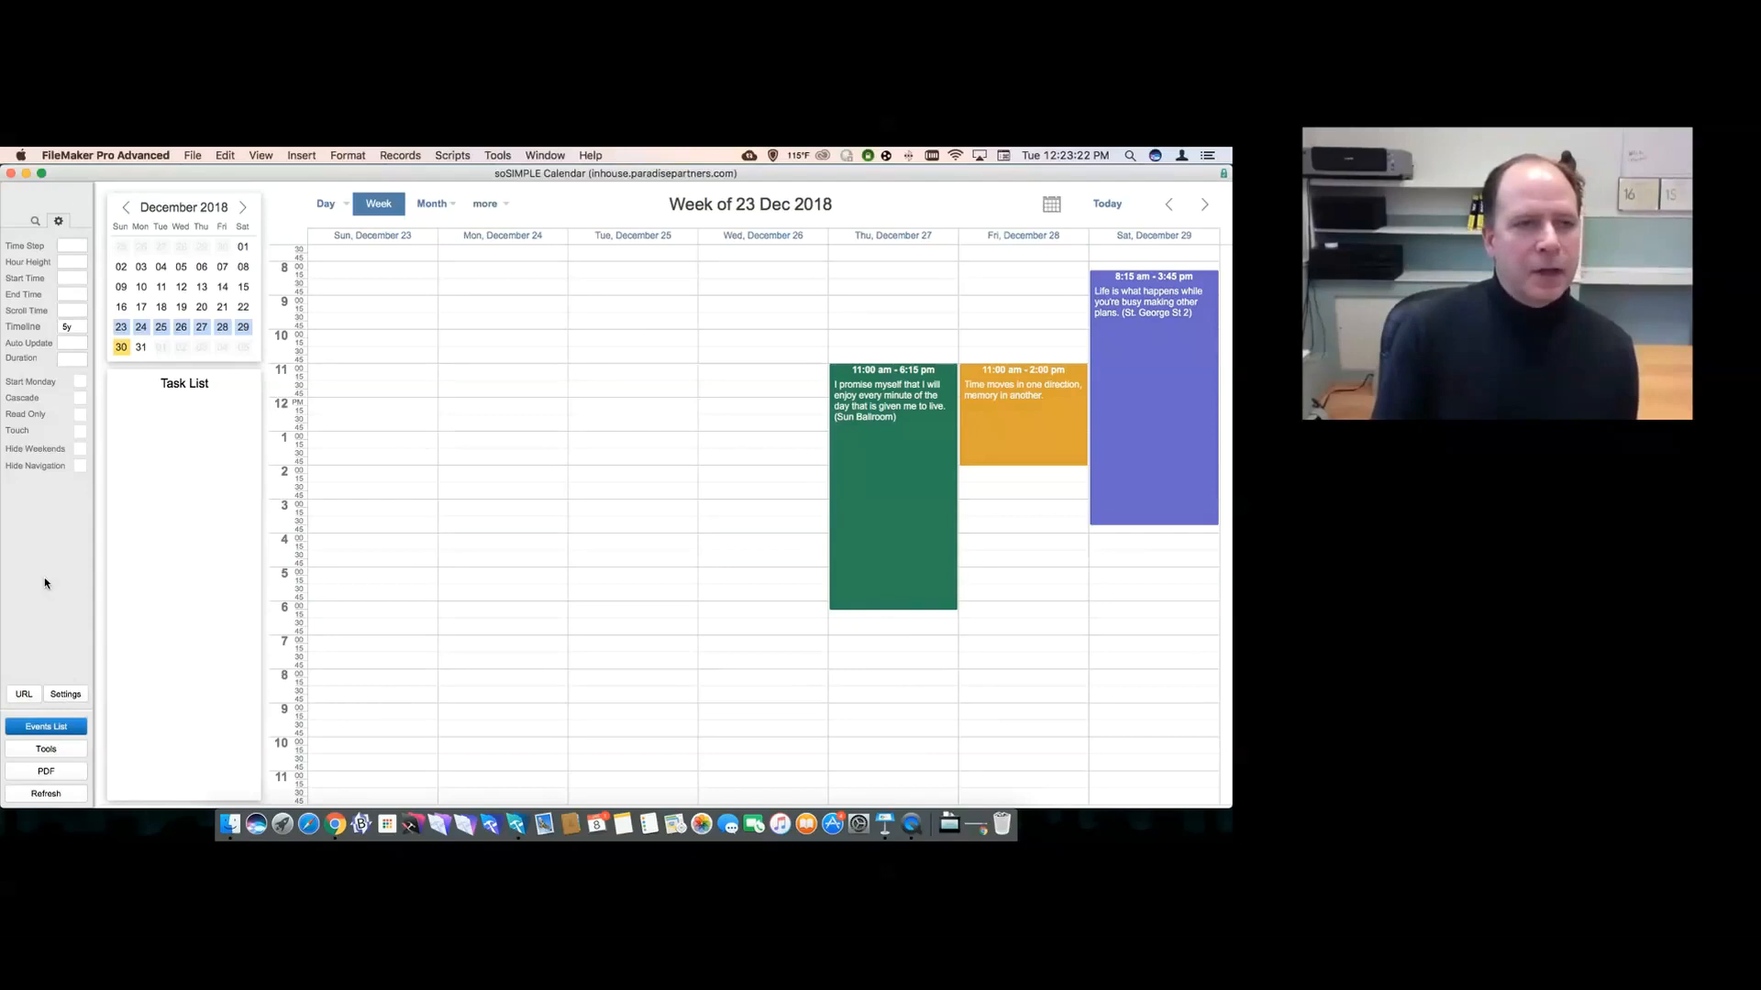
left_click(64, 694)
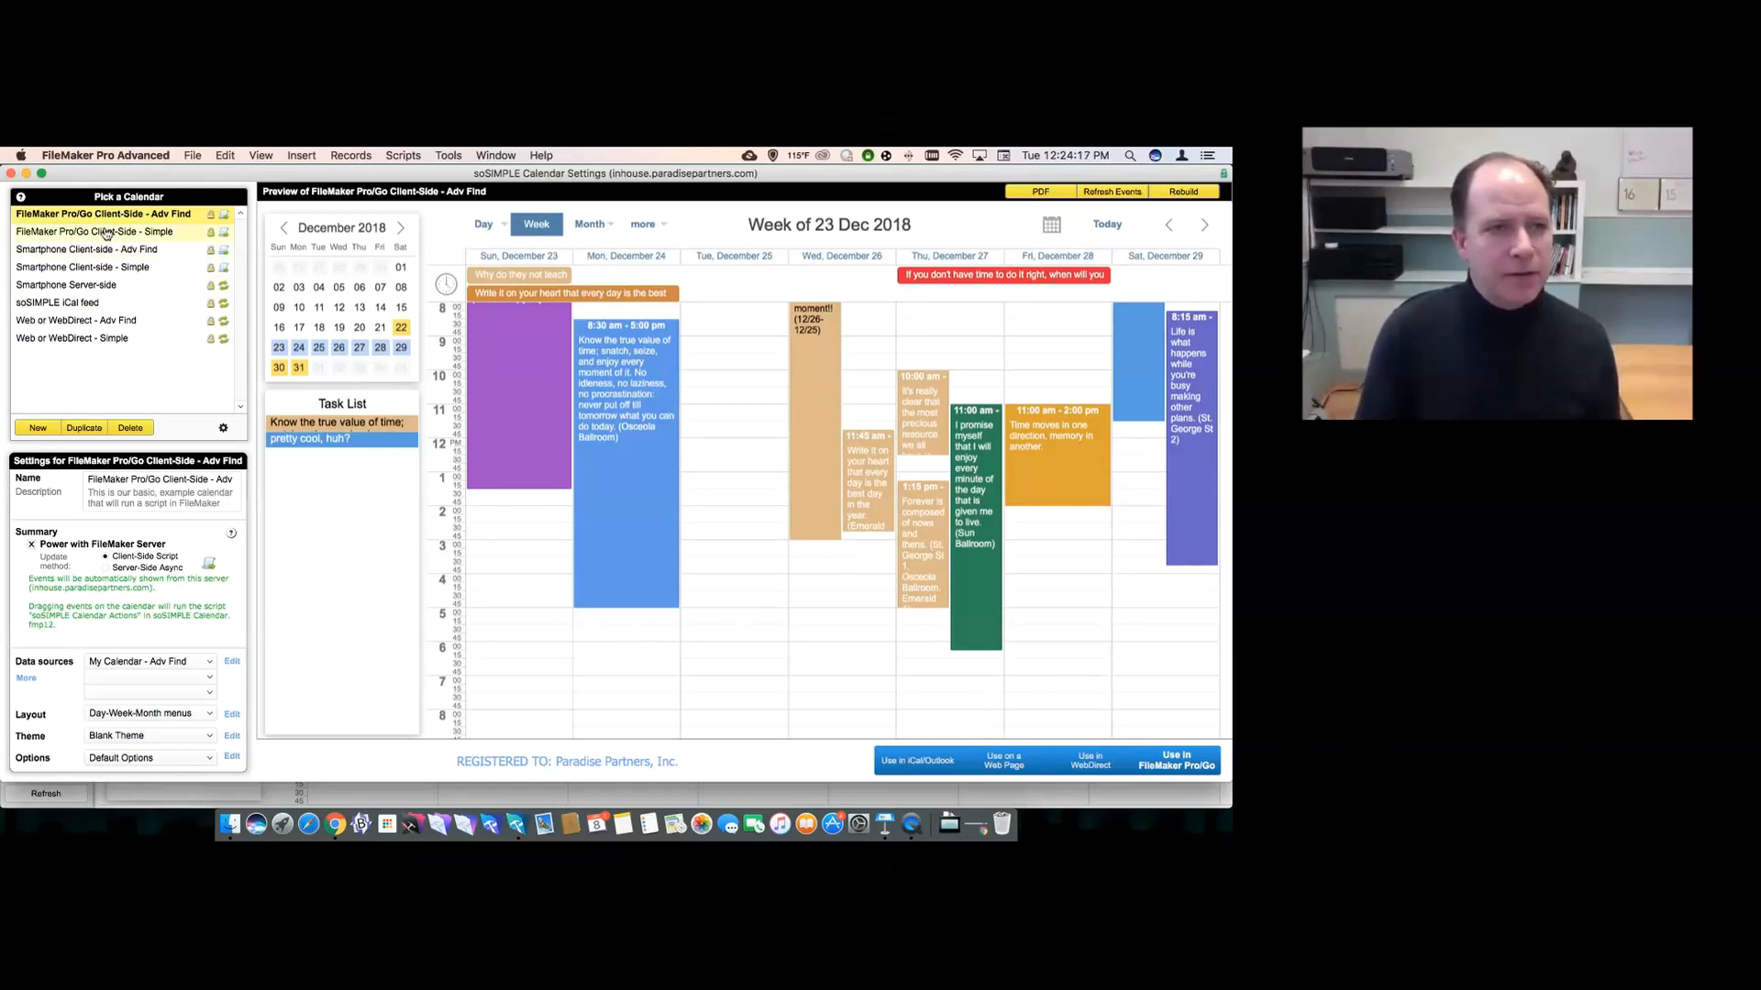
mouse_move(105, 233)
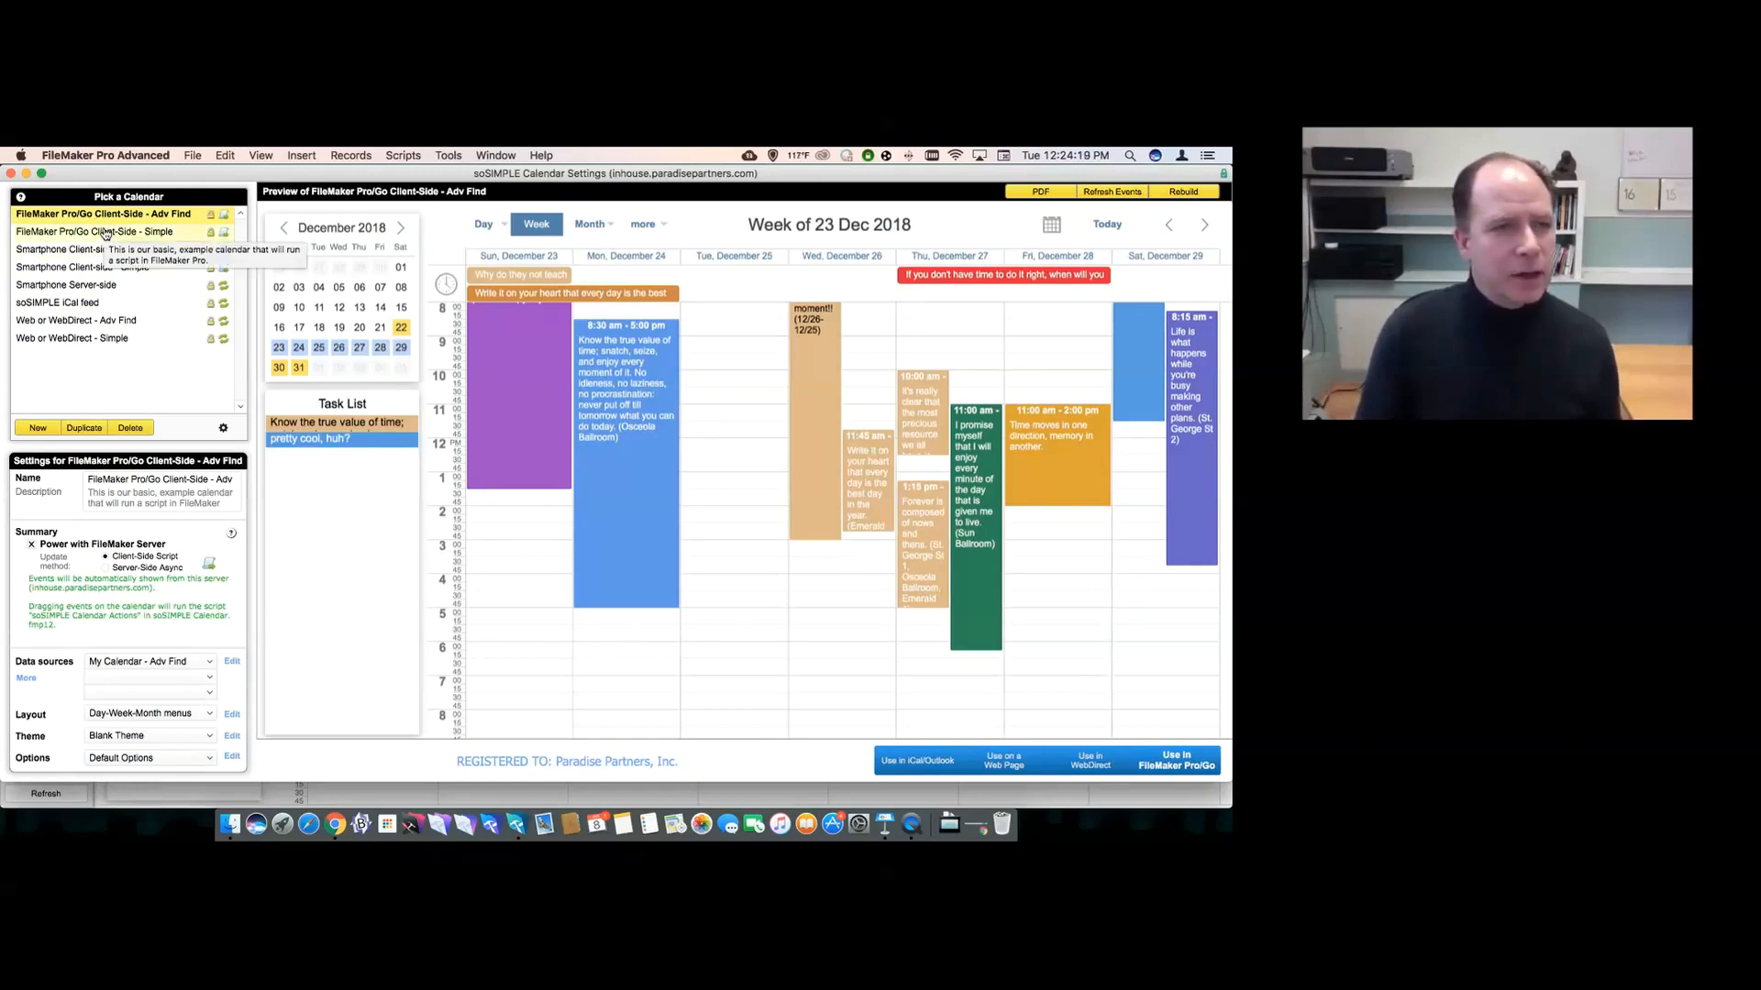
left_click(106, 233)
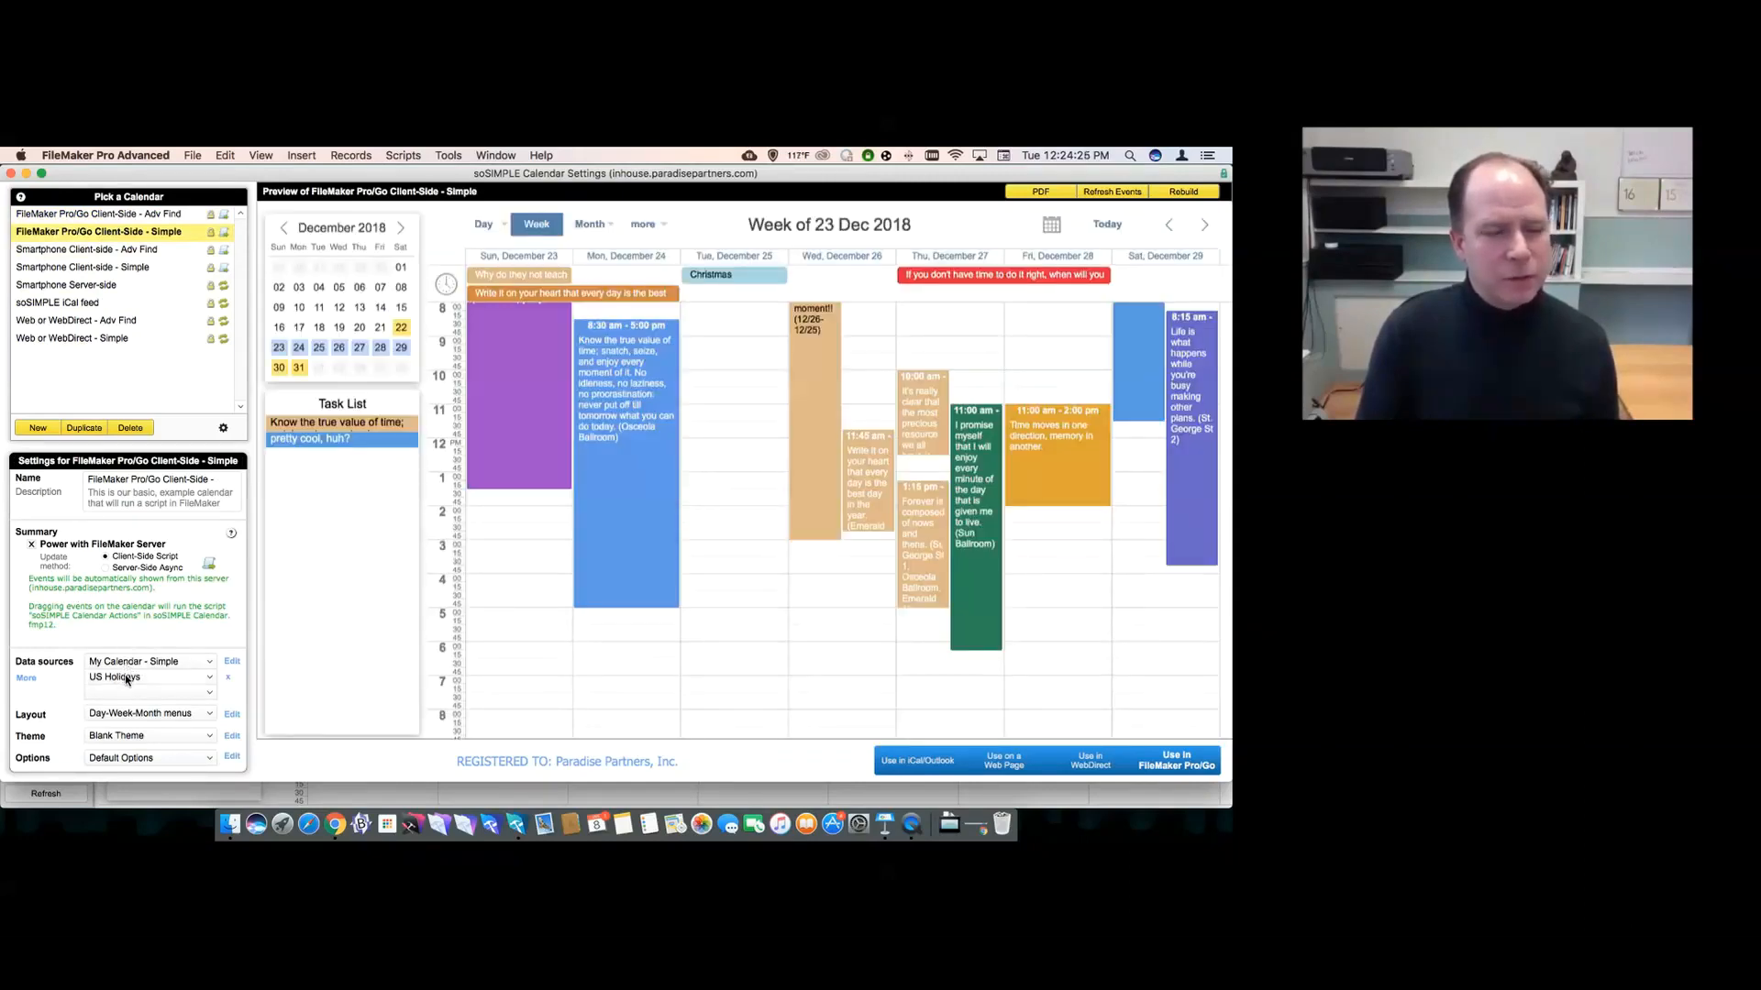
left_click(89, 250)
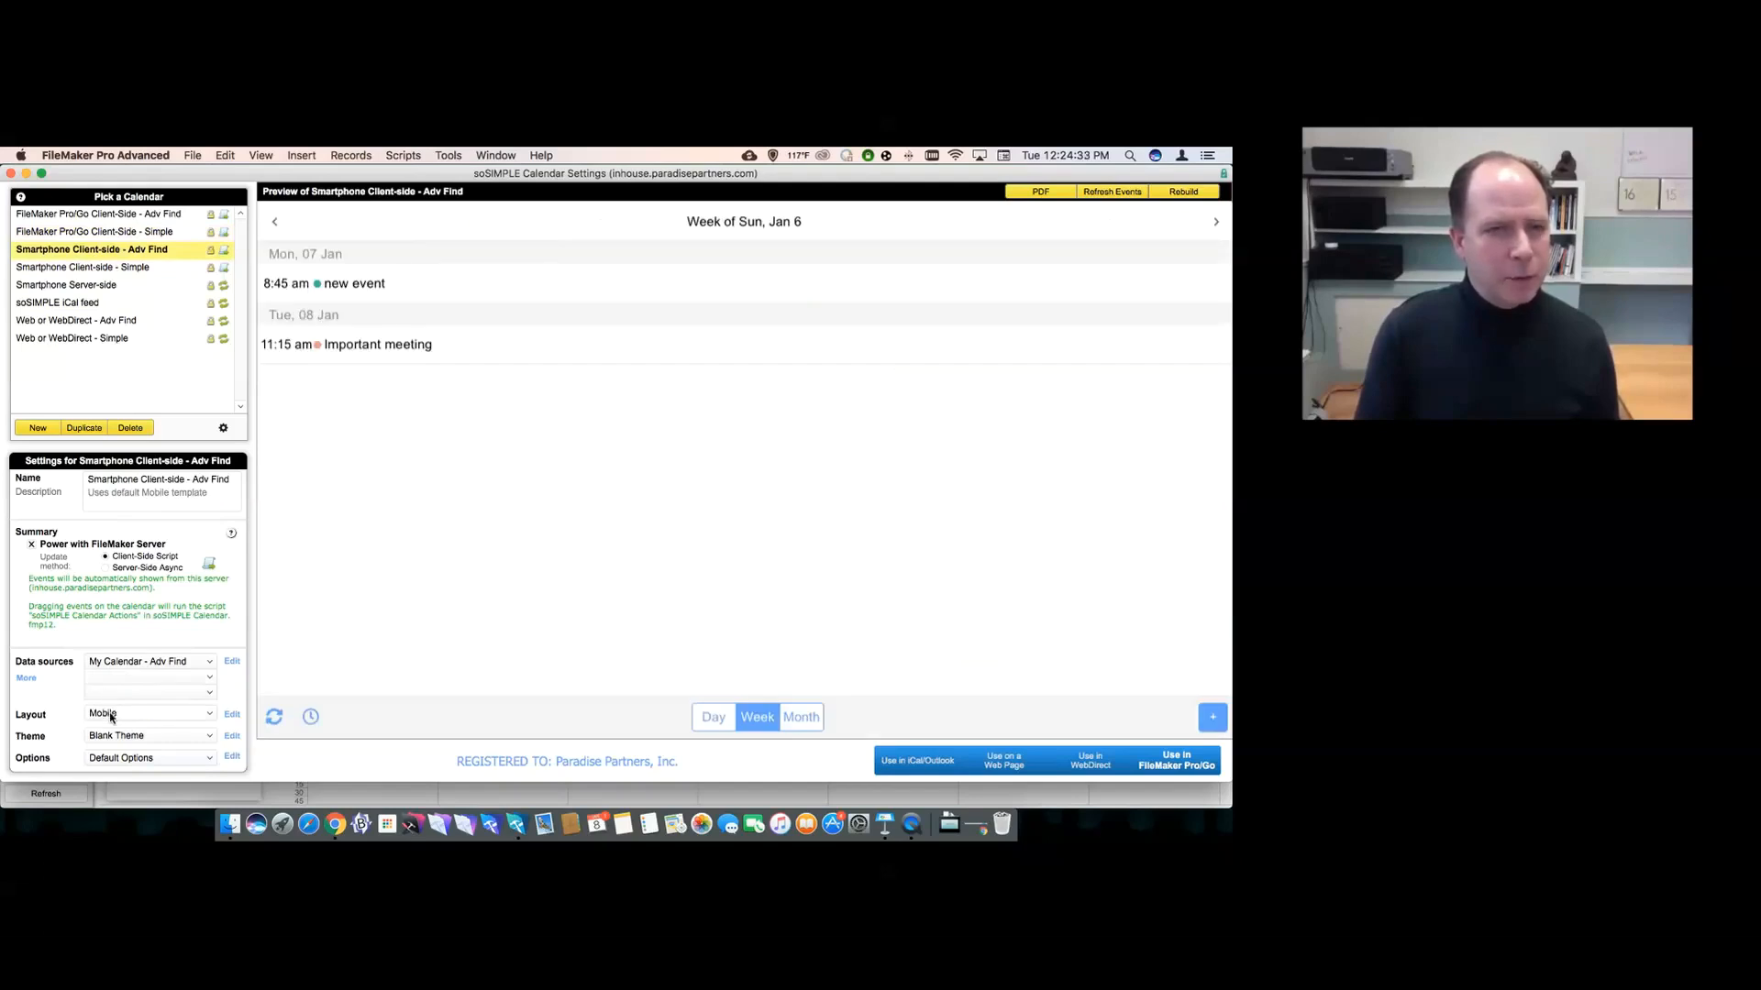
left_click(108, 321)
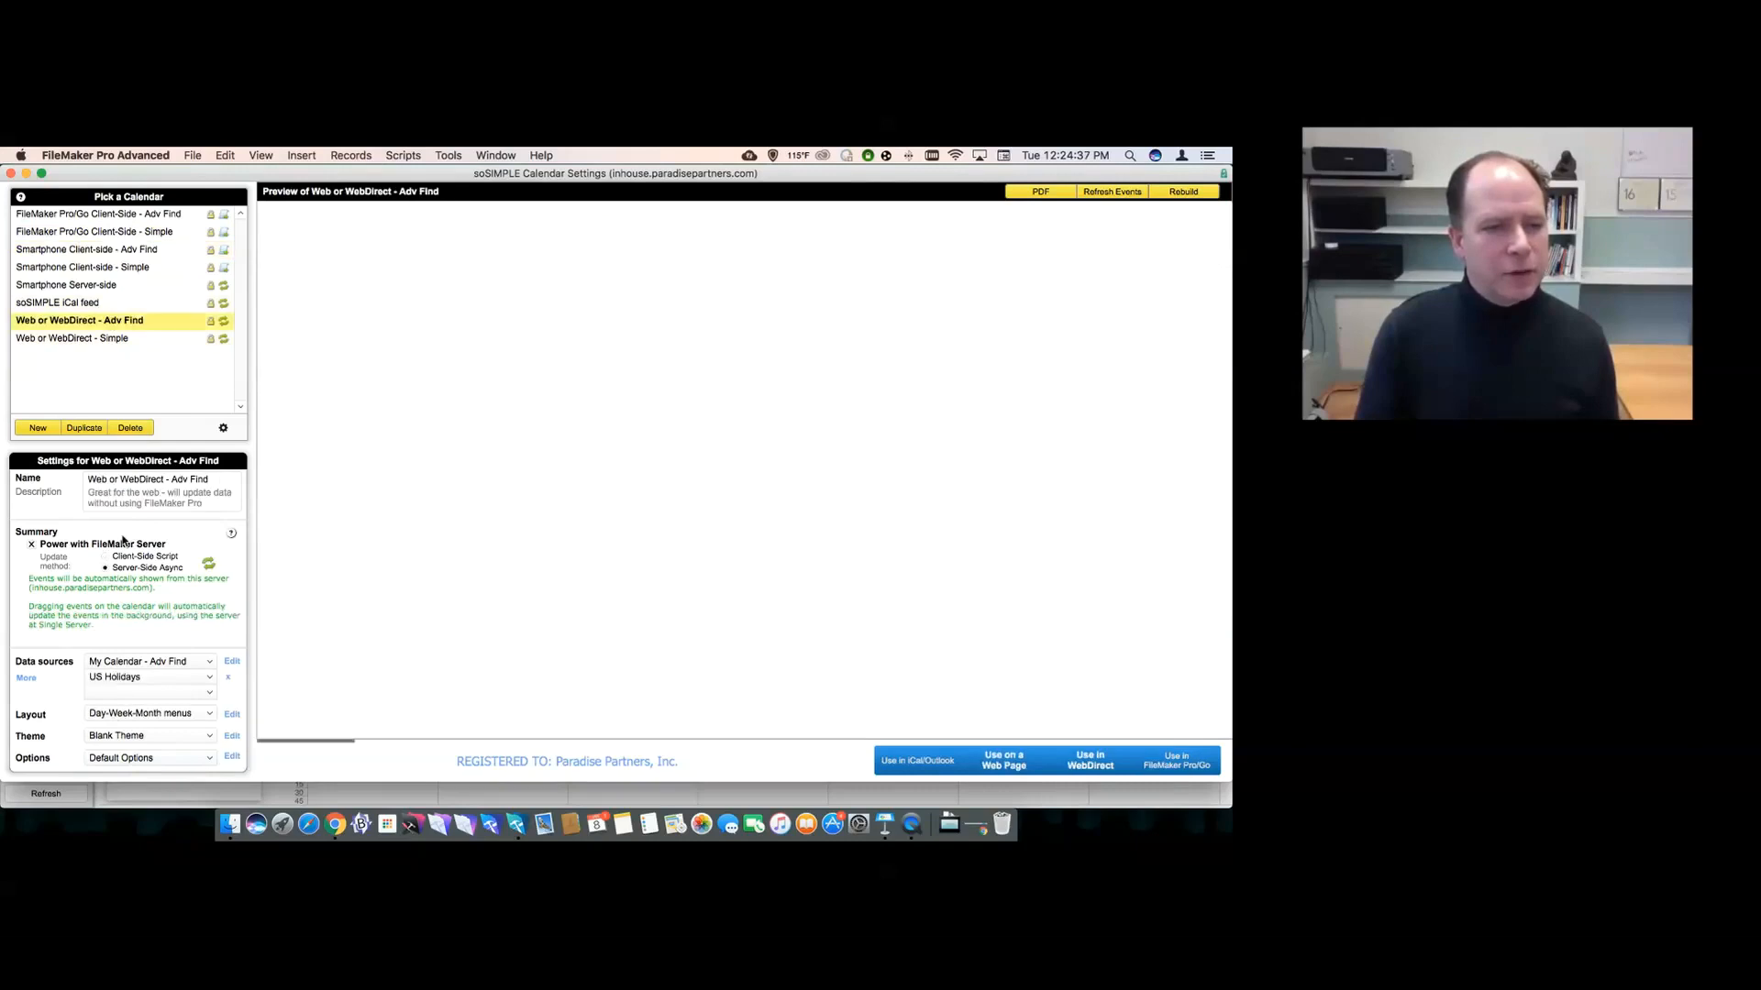
left_click(113, 216)
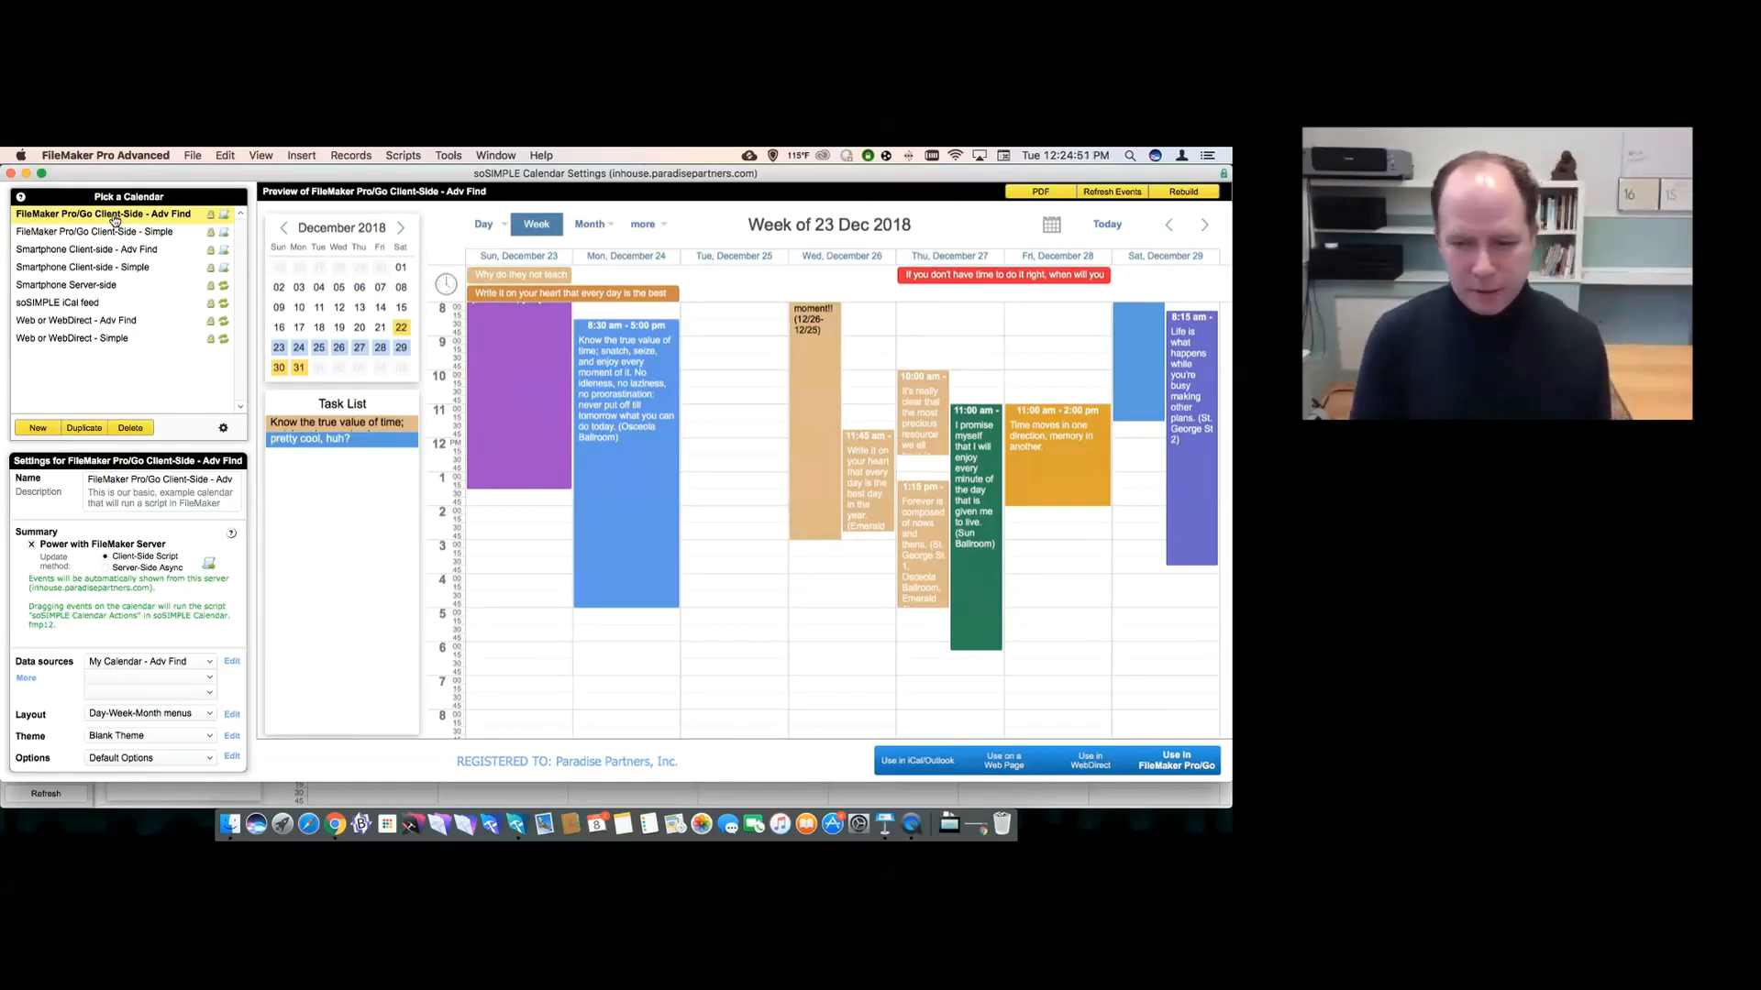
- Open the FM Demo File from the Recent files list
left_click(448, 155)
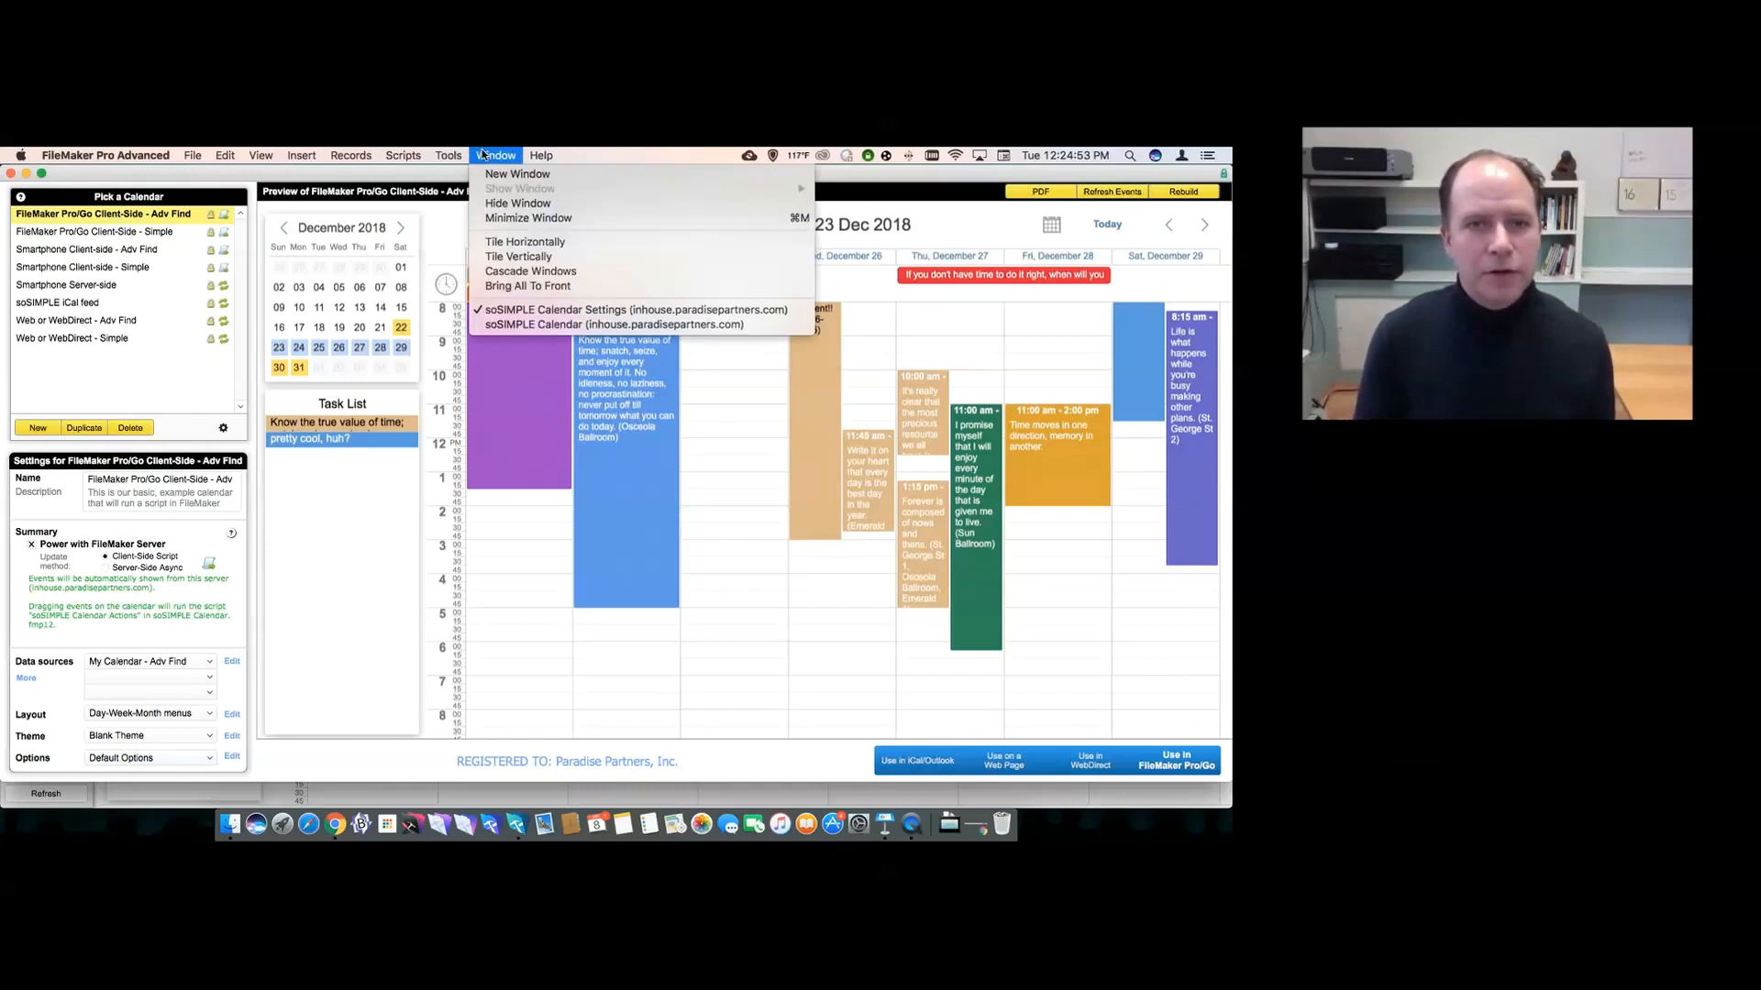
left_click(483, 155)
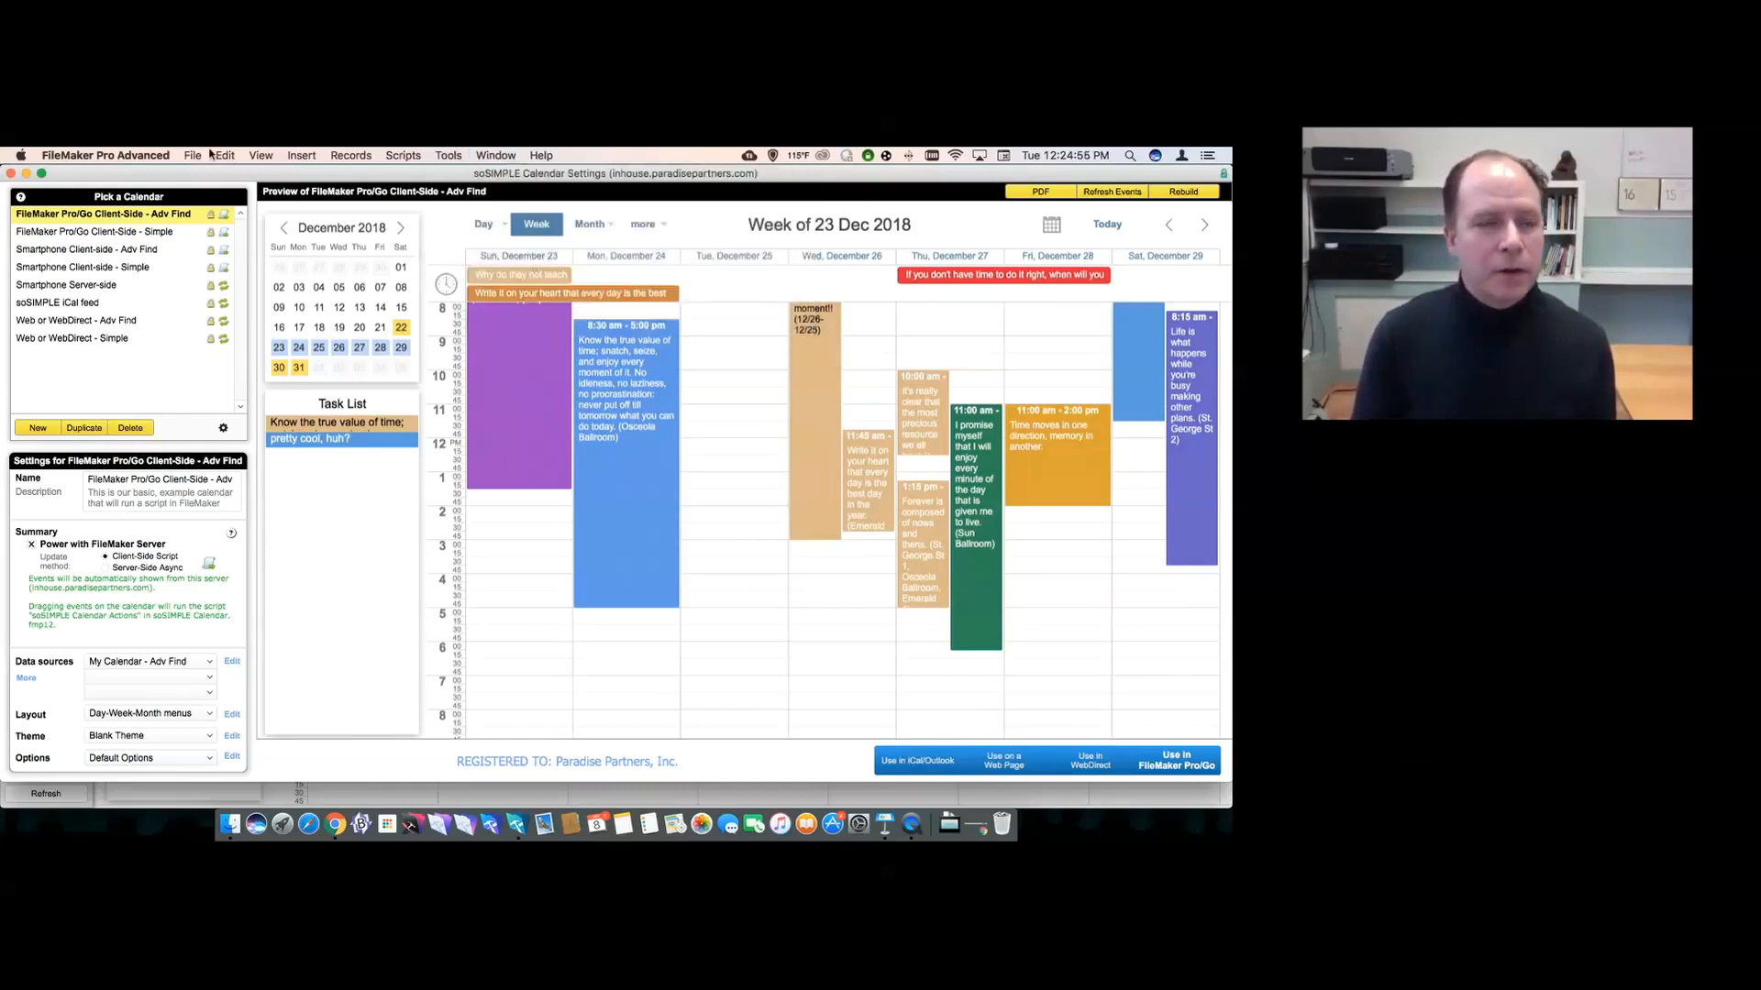
left_click(202, 158)
mouse_move(209, 206)
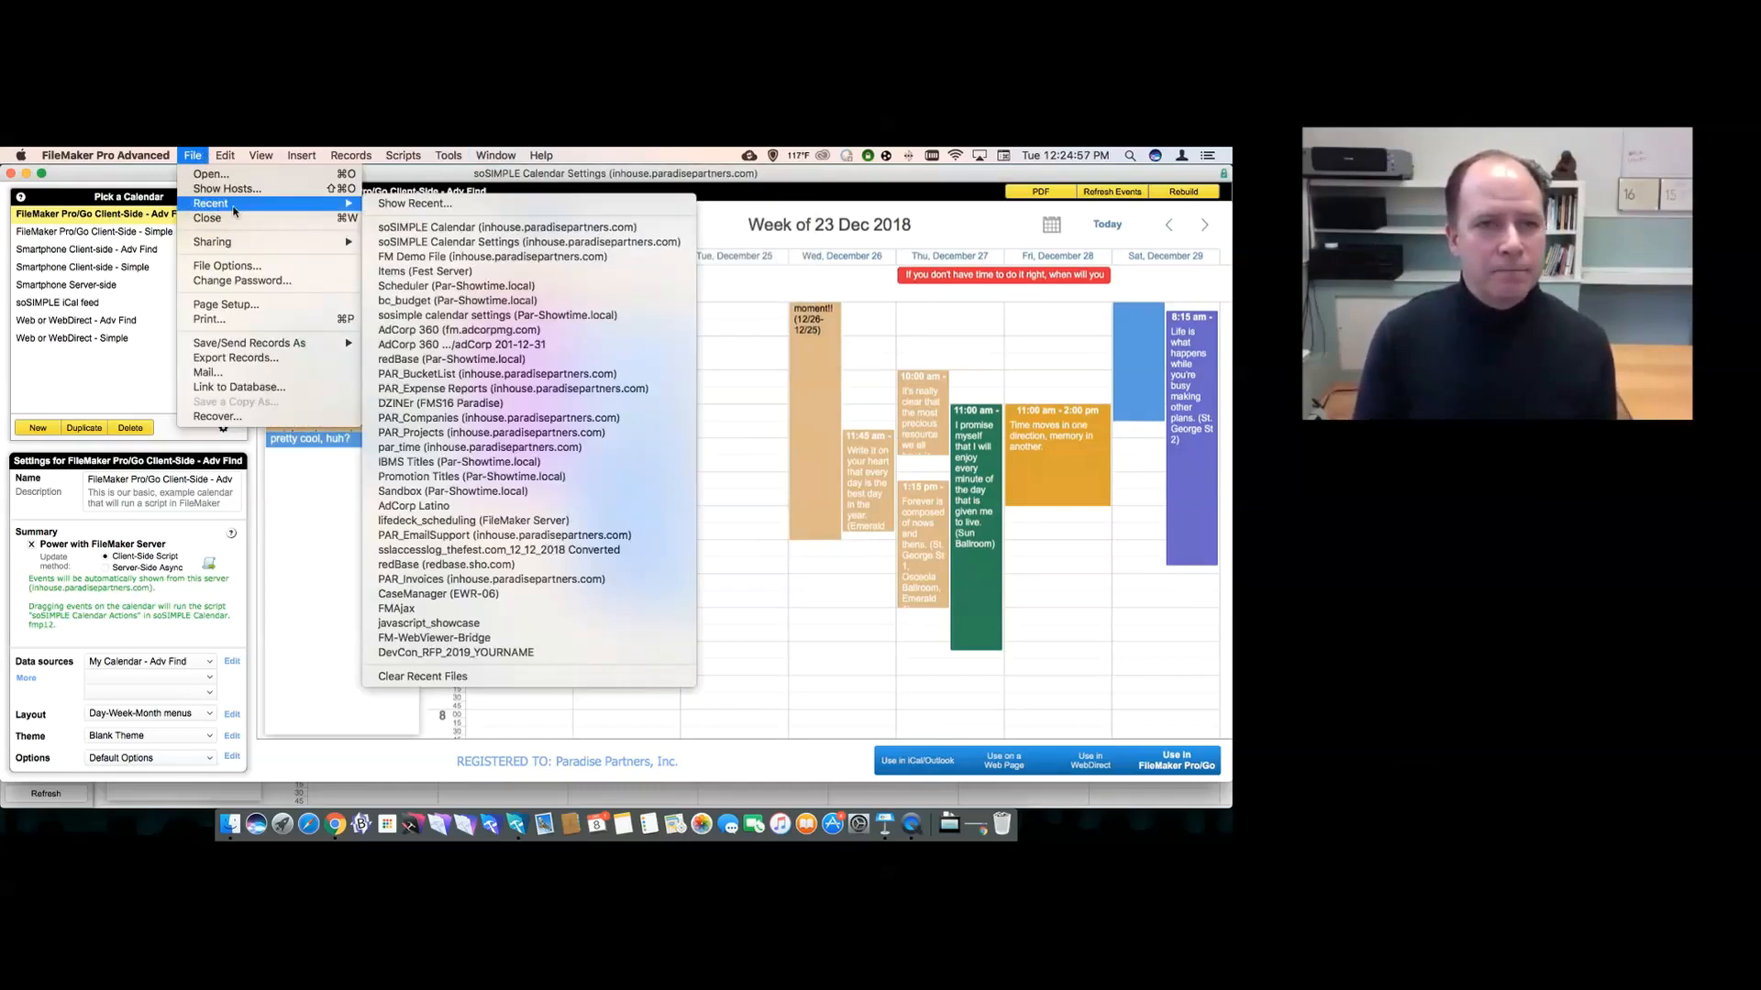
left_click(399, 257)
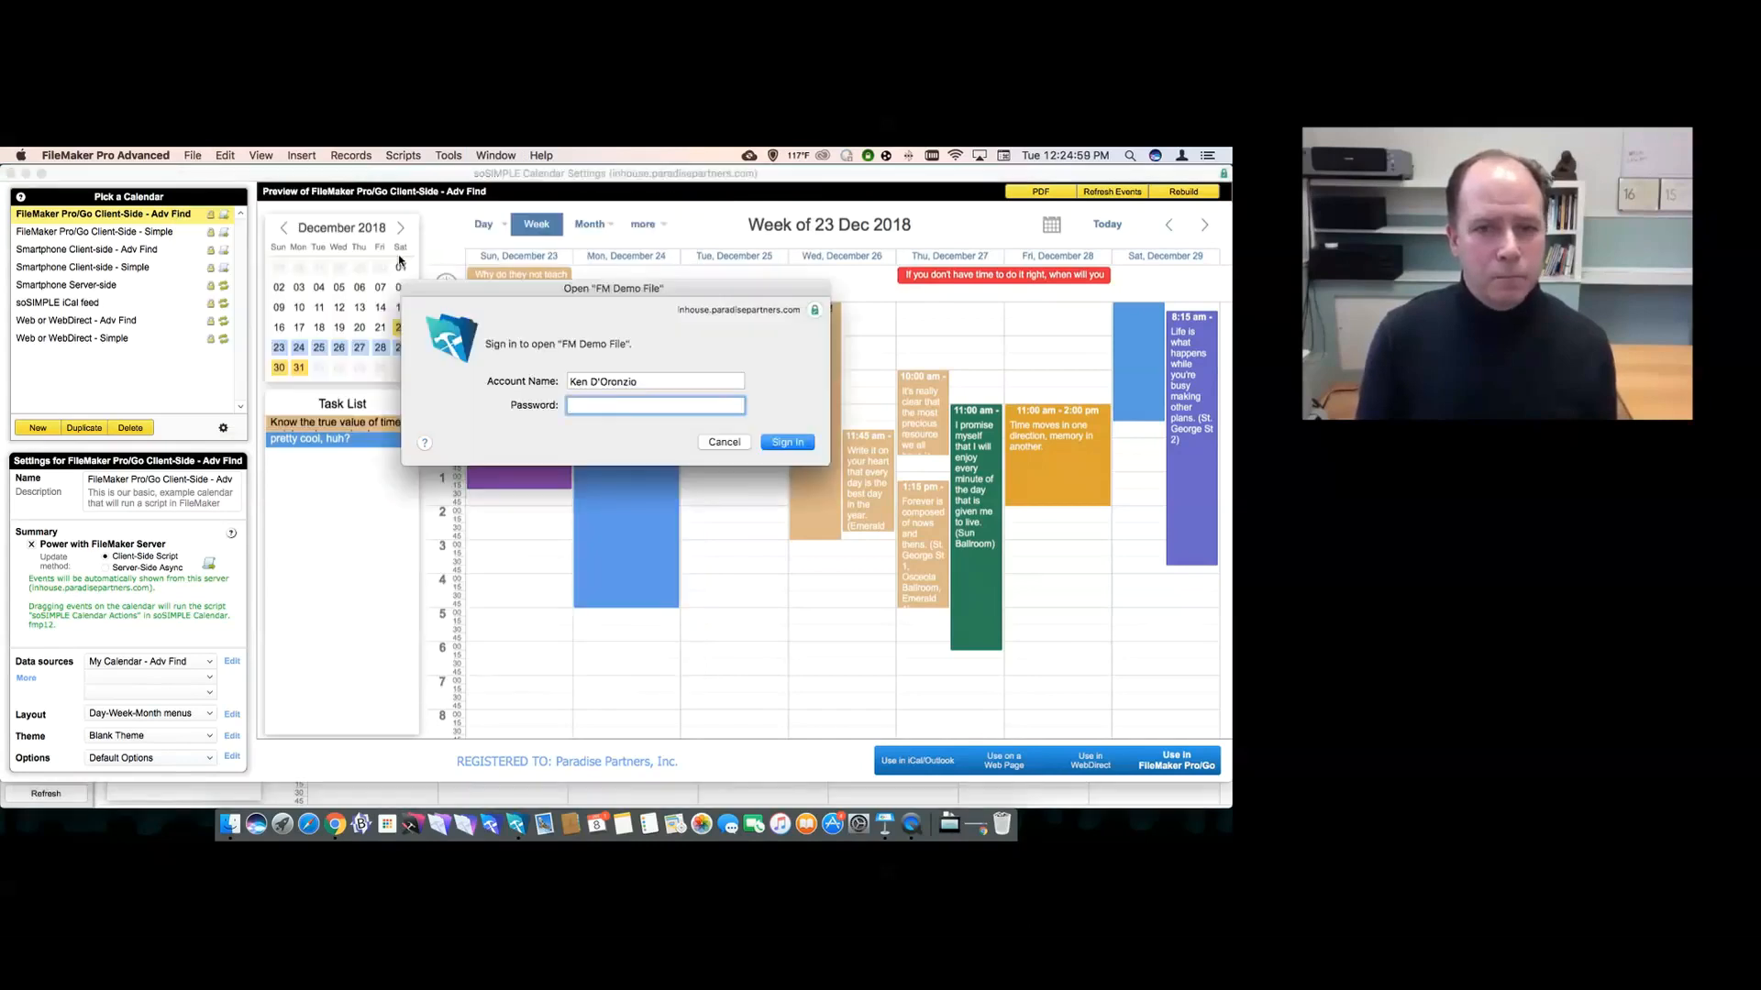
- Sign in with the account name and password, move the window aside, and open Manage Database
key("shift+Tab")
type("admin")
key("Tab")
type("admin")
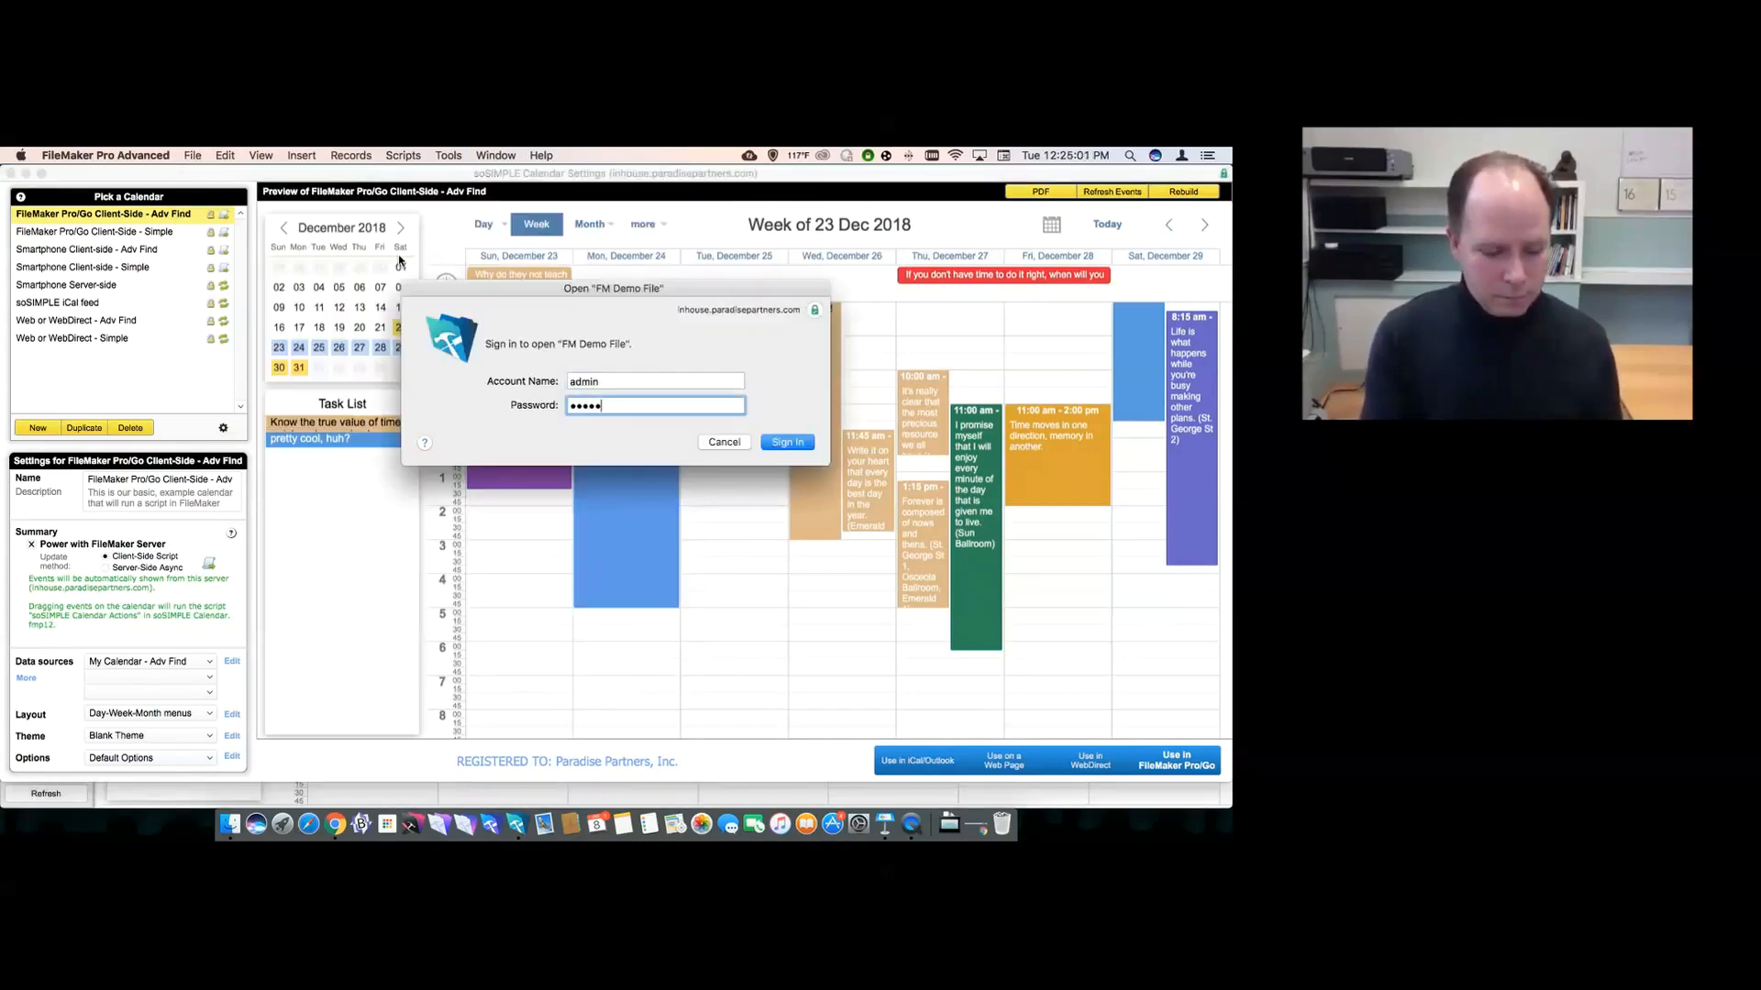
type("•••")
key("Return")
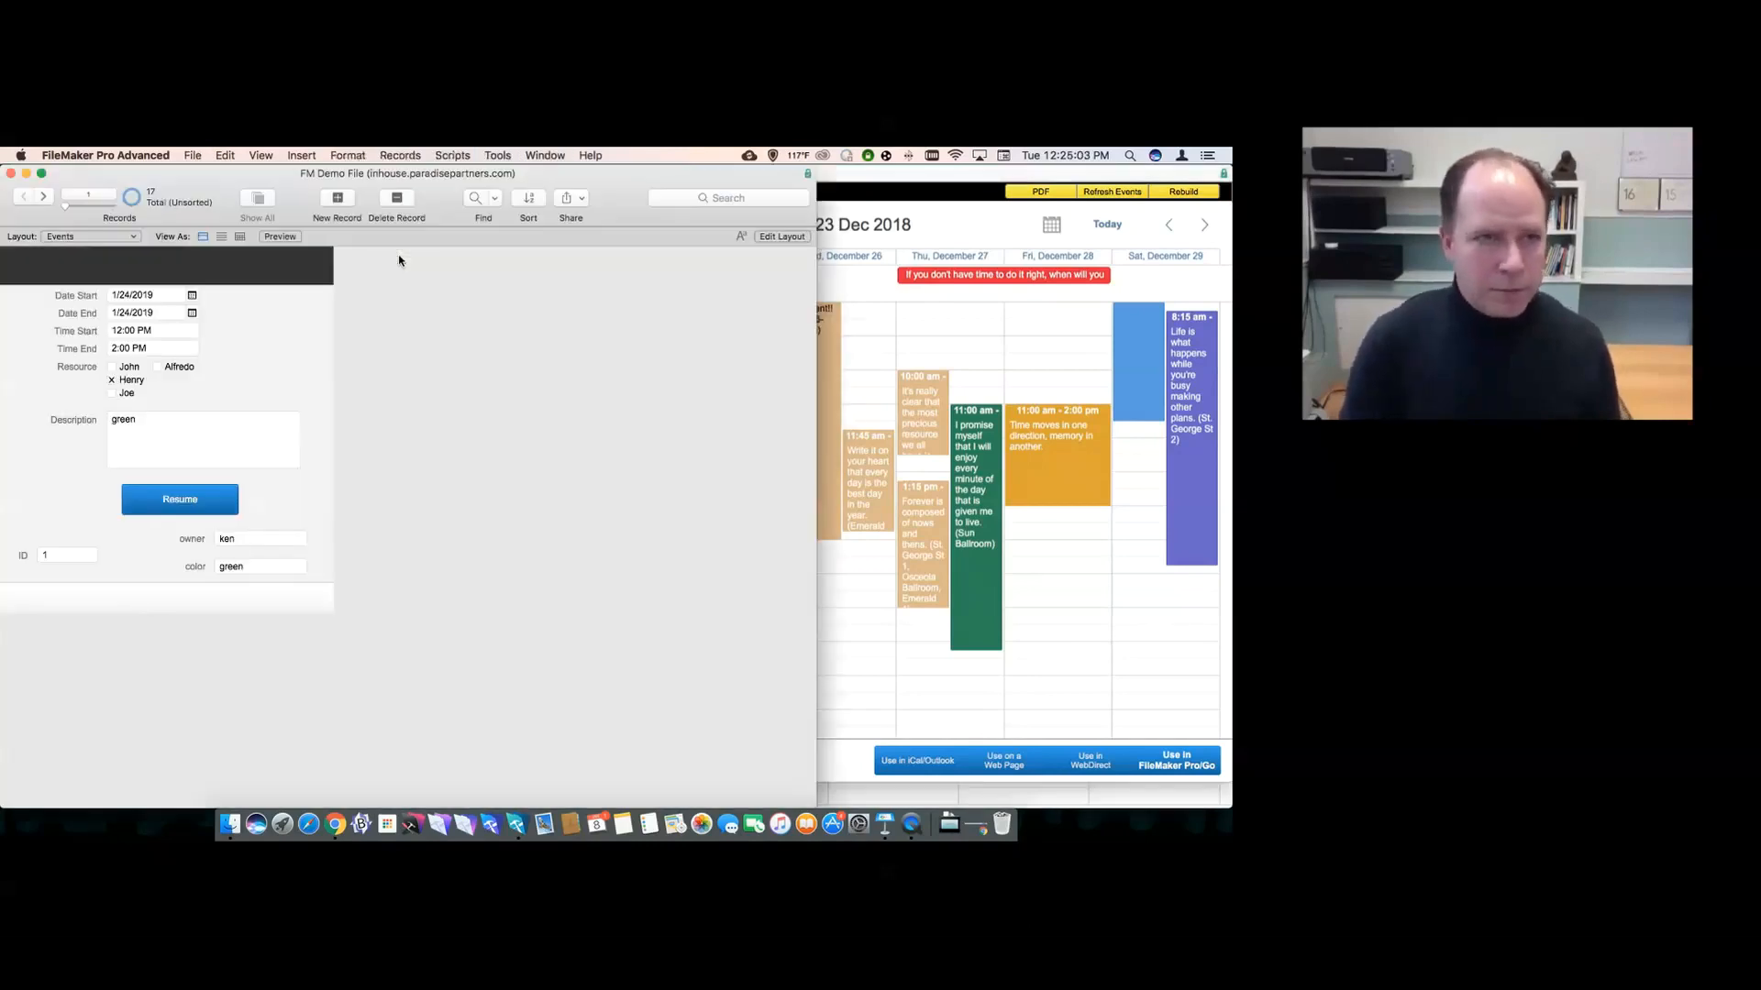
left_click_drag(243, 176, 547, 153)
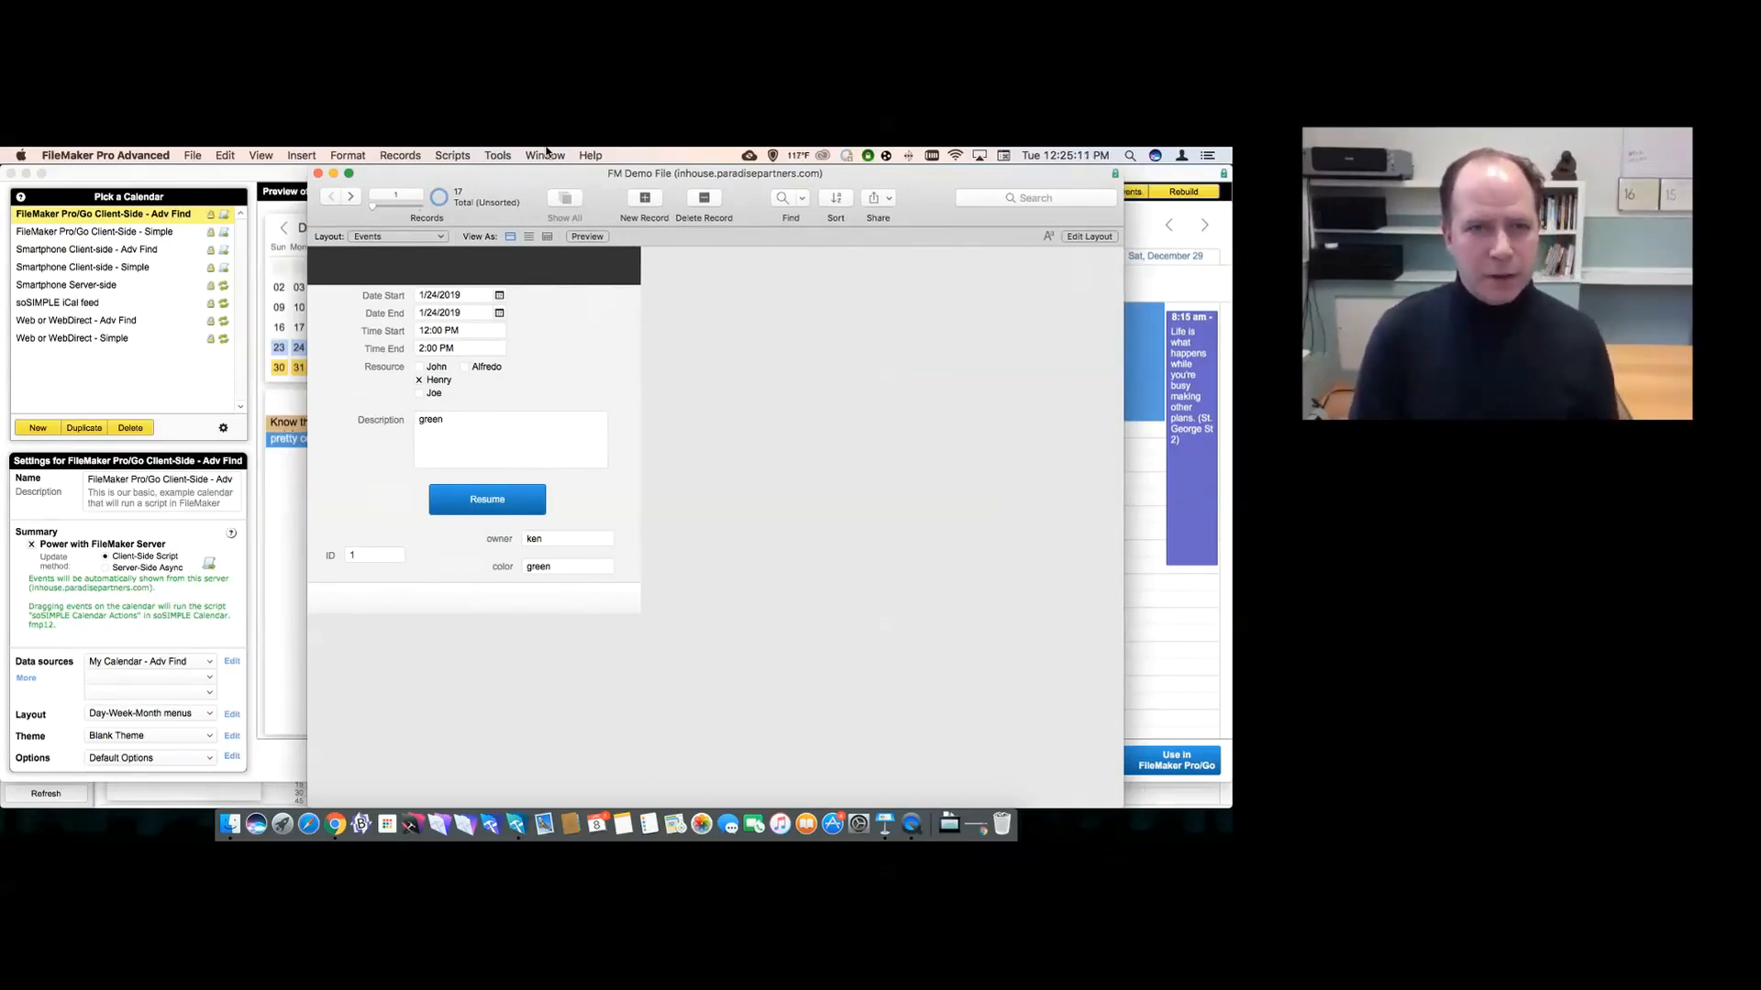
key("super+shift+d")
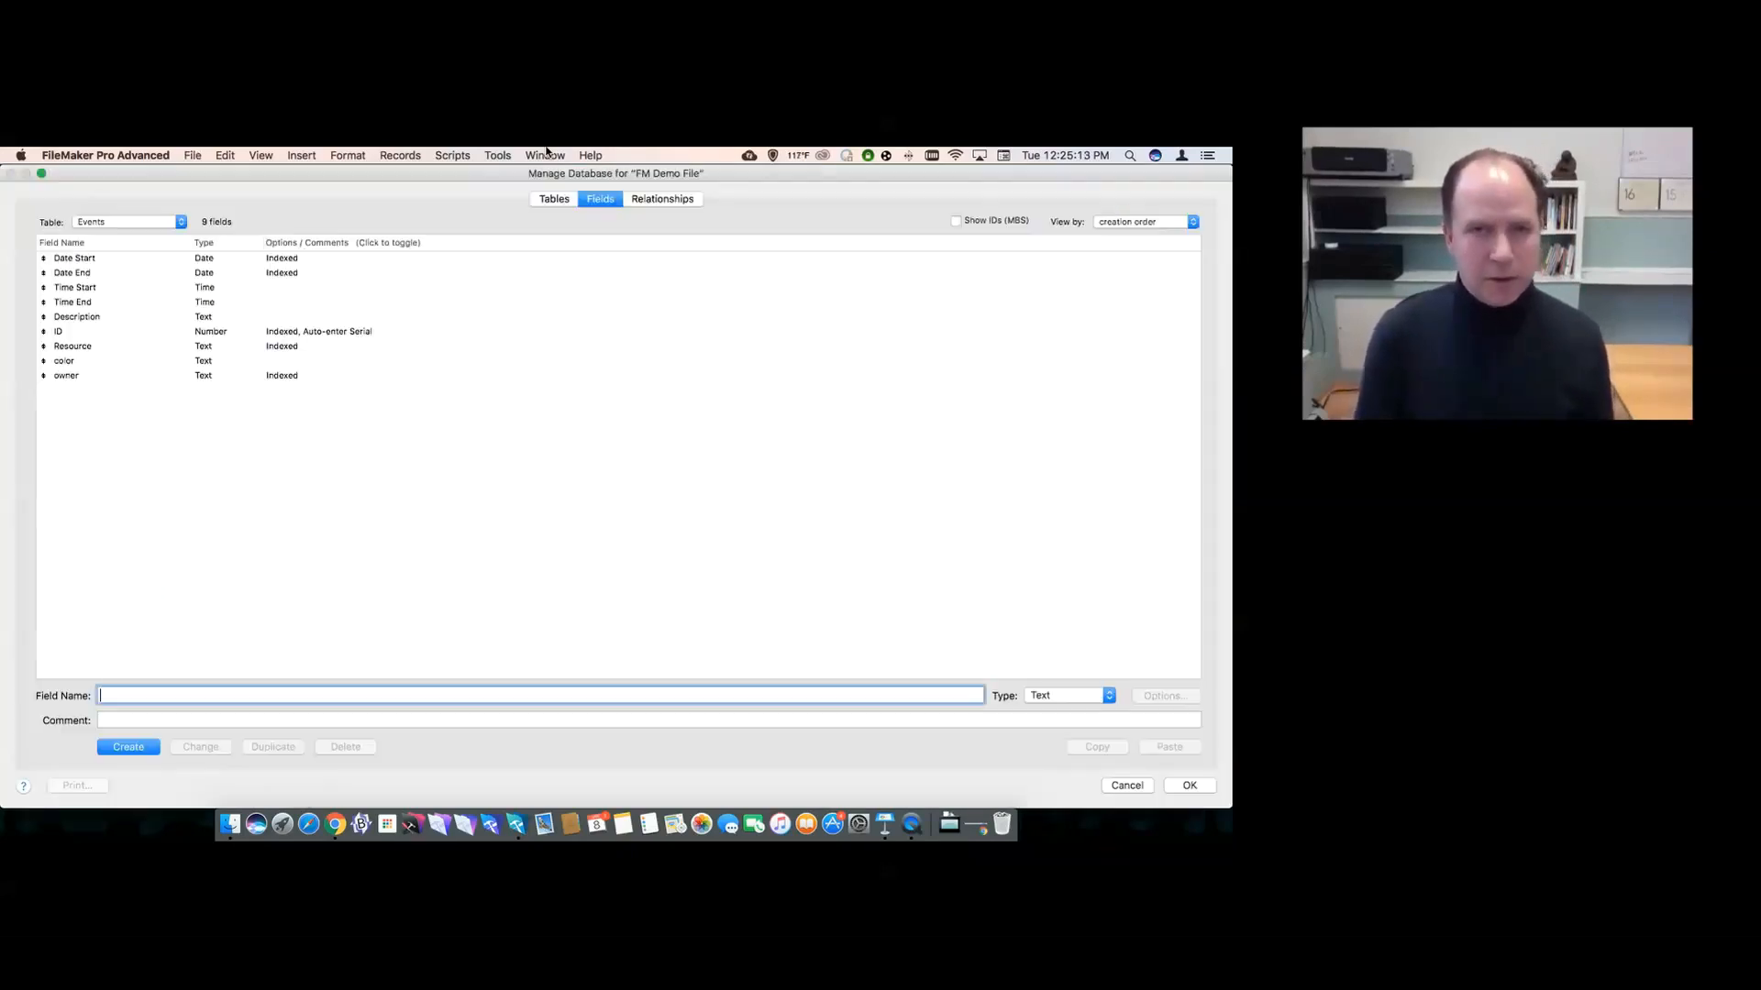
- Review the Tables, Fields and Relationships views in Manage Database, then cancel out
left_click(543, 200)
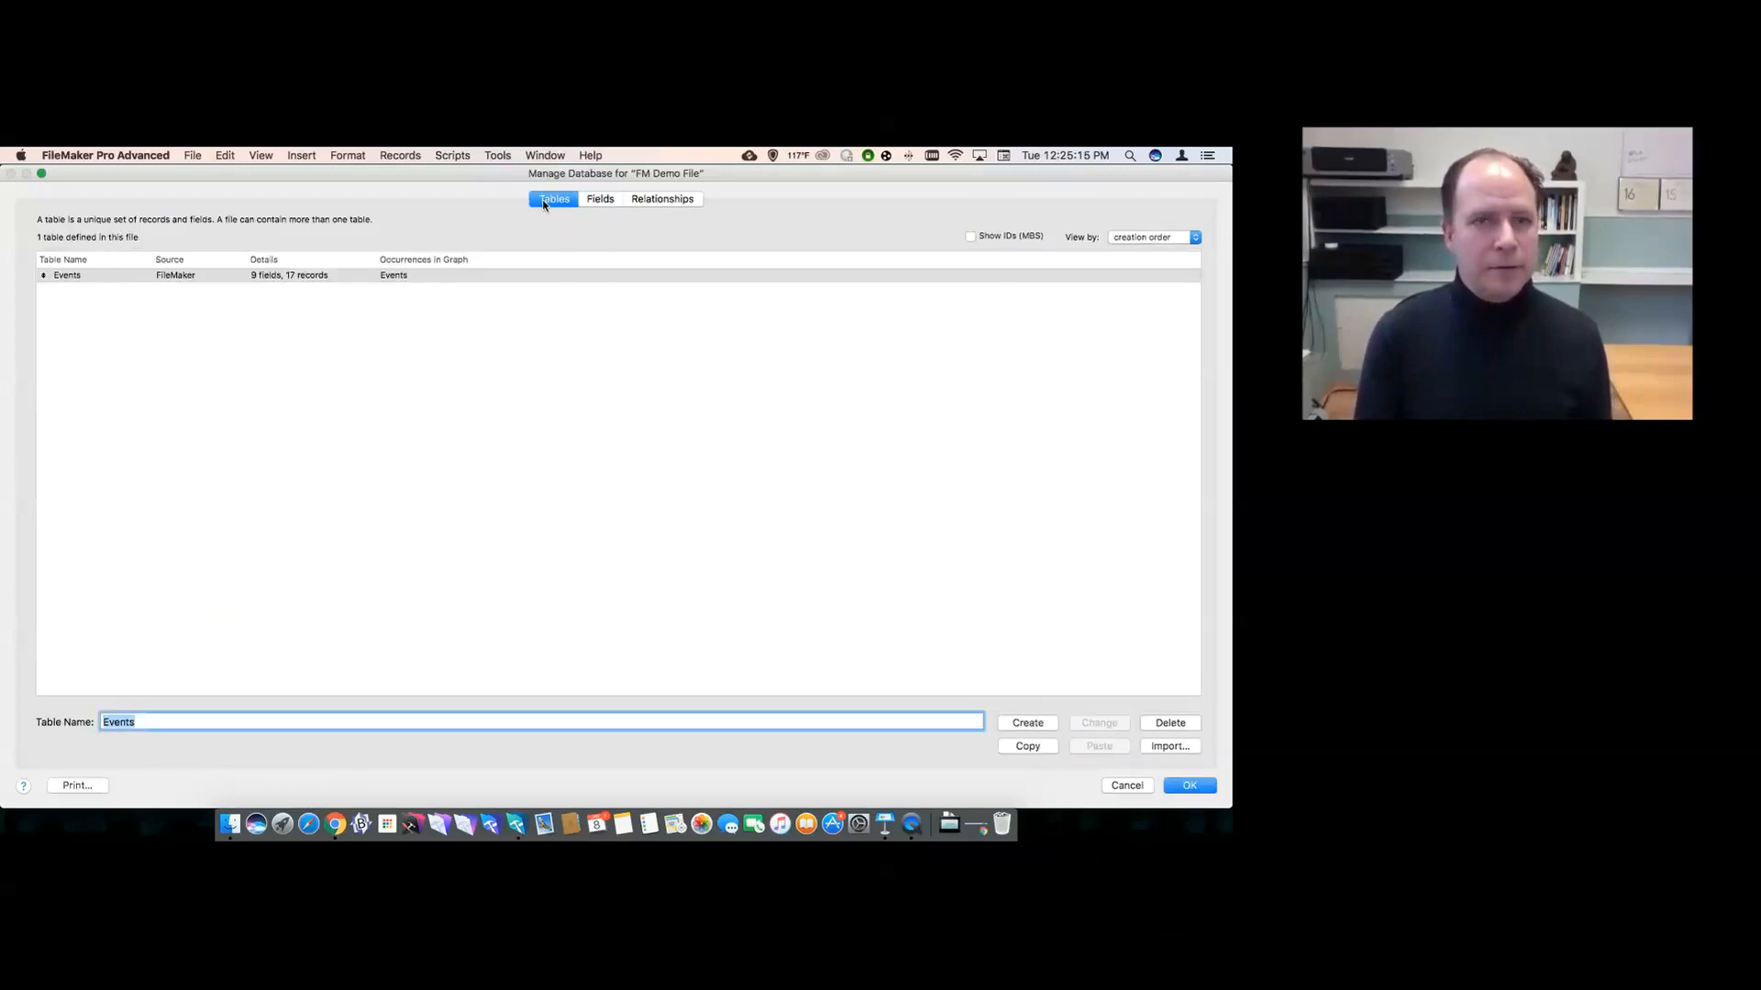
left_click(598, 200)
left_click(639, 202)
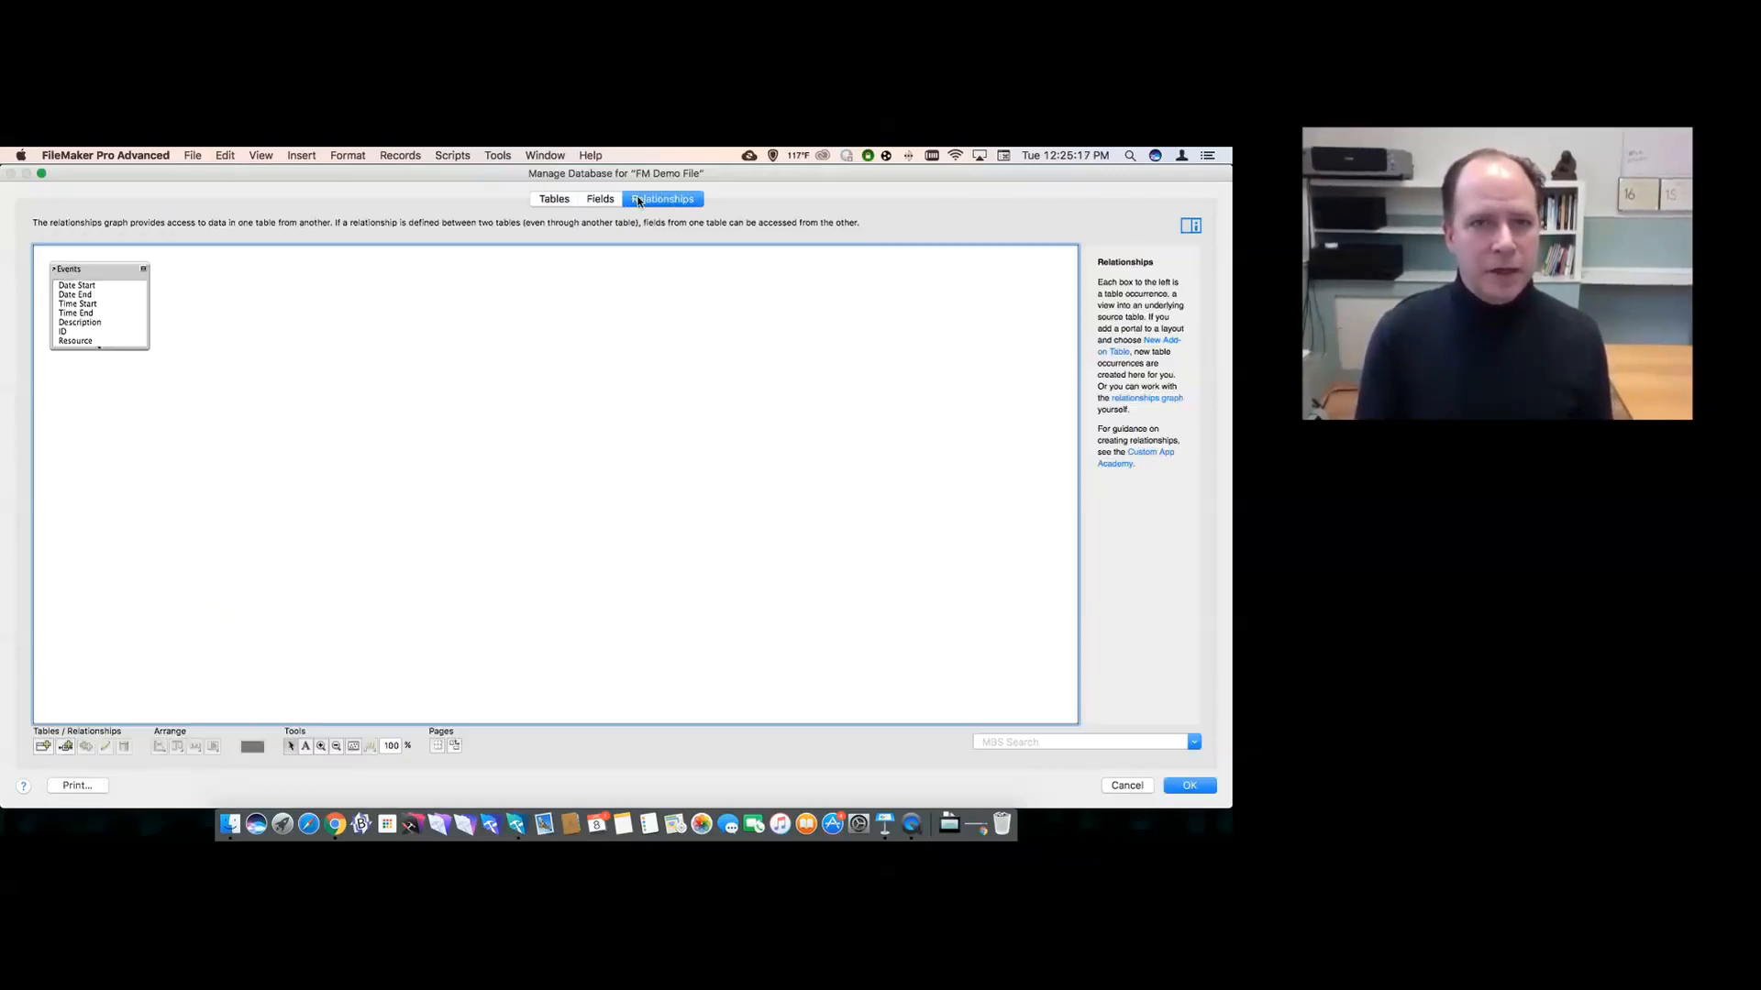
key("Escape")
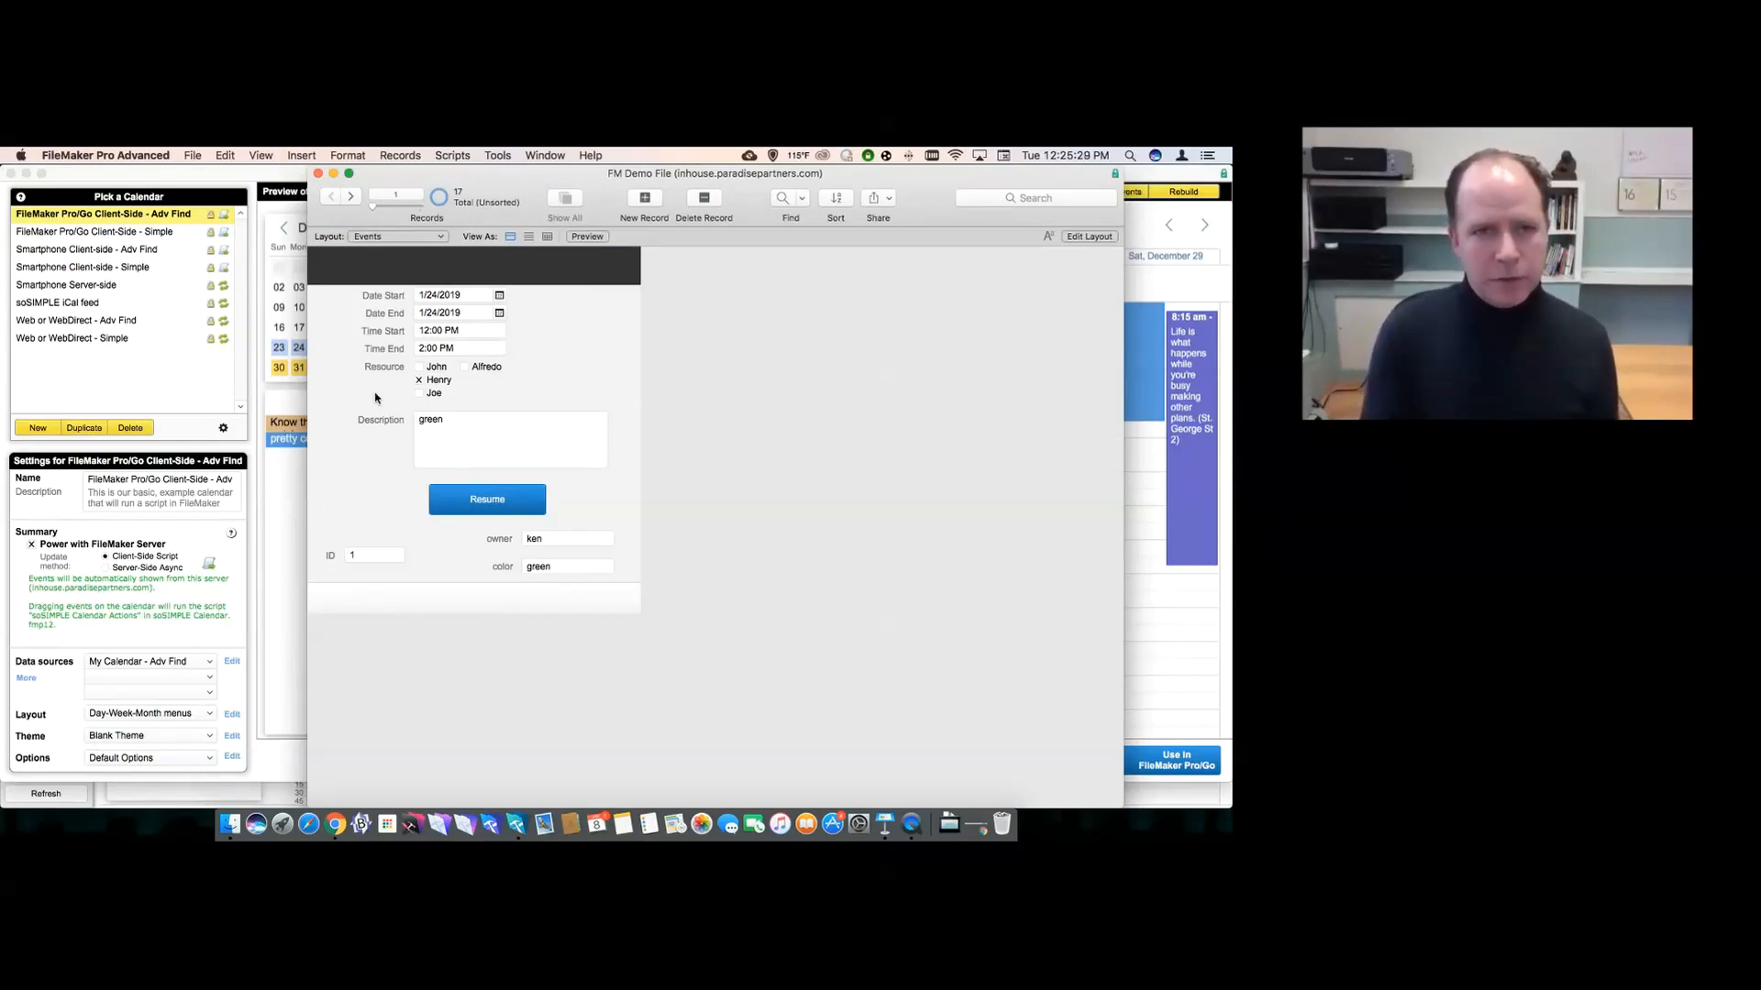
- Create a new Computer layout named 'sosimple' based on the Events table
key("super+l")
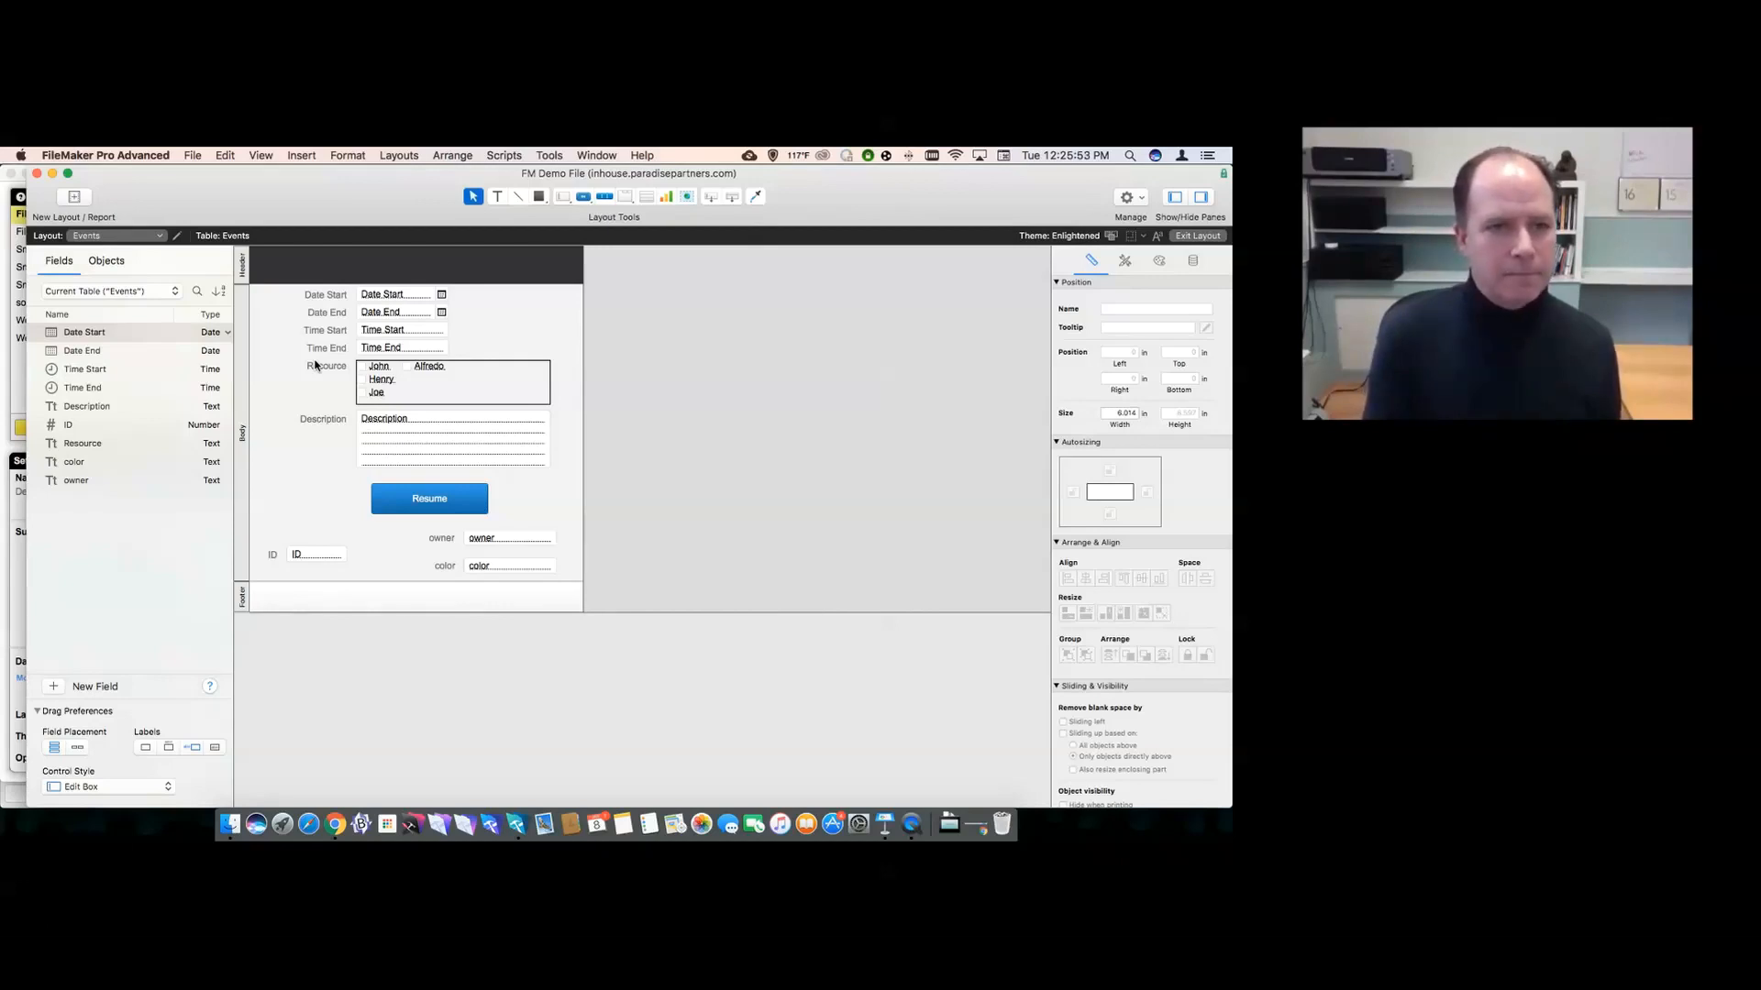
key("super+n")
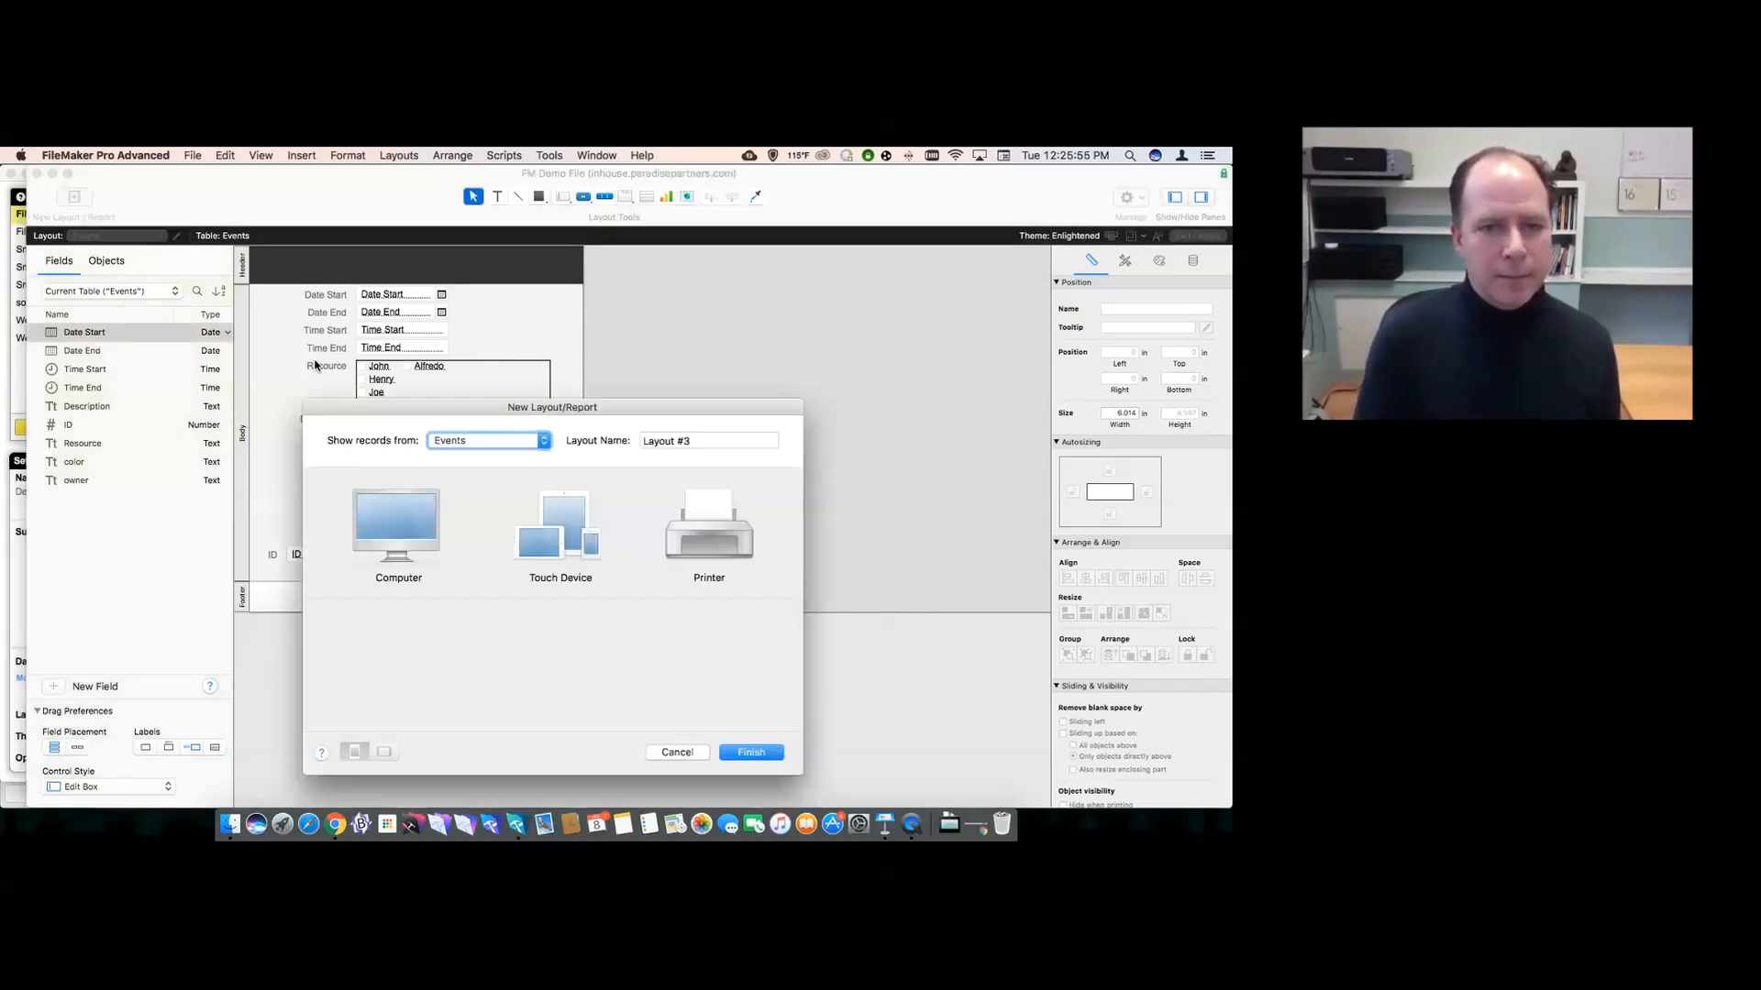
triple_click(667, 440)
type("so")
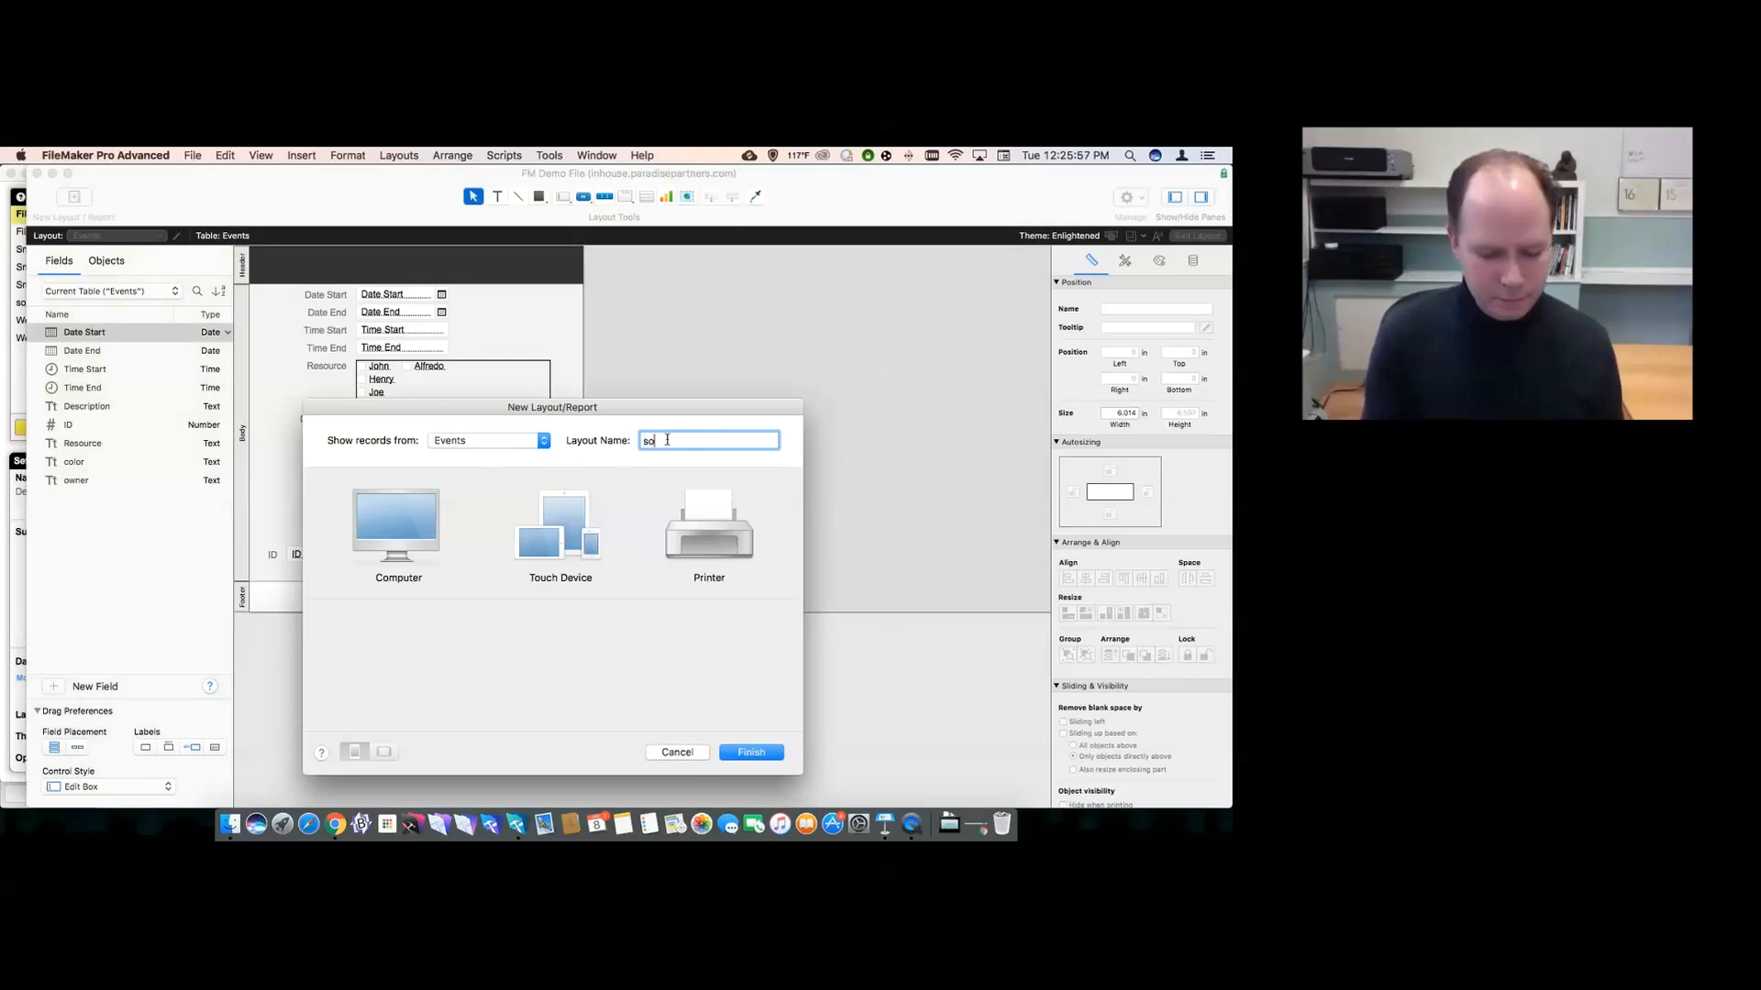
type("simple")
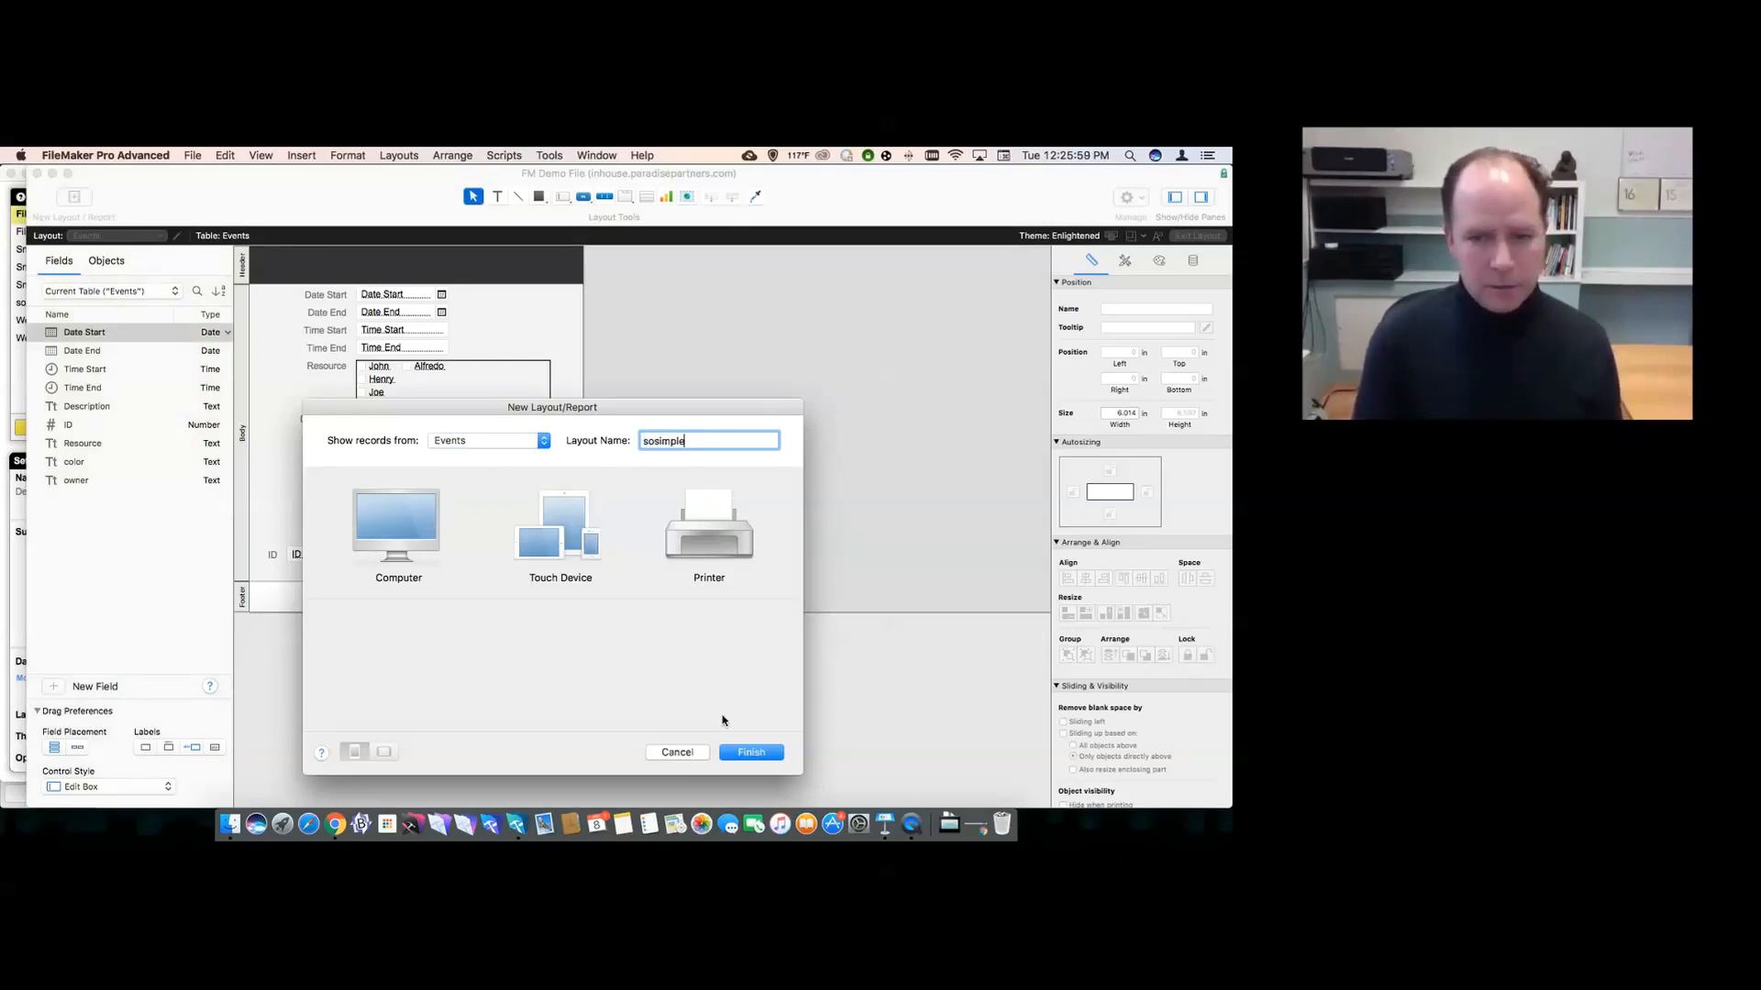
left_click(742, 754)
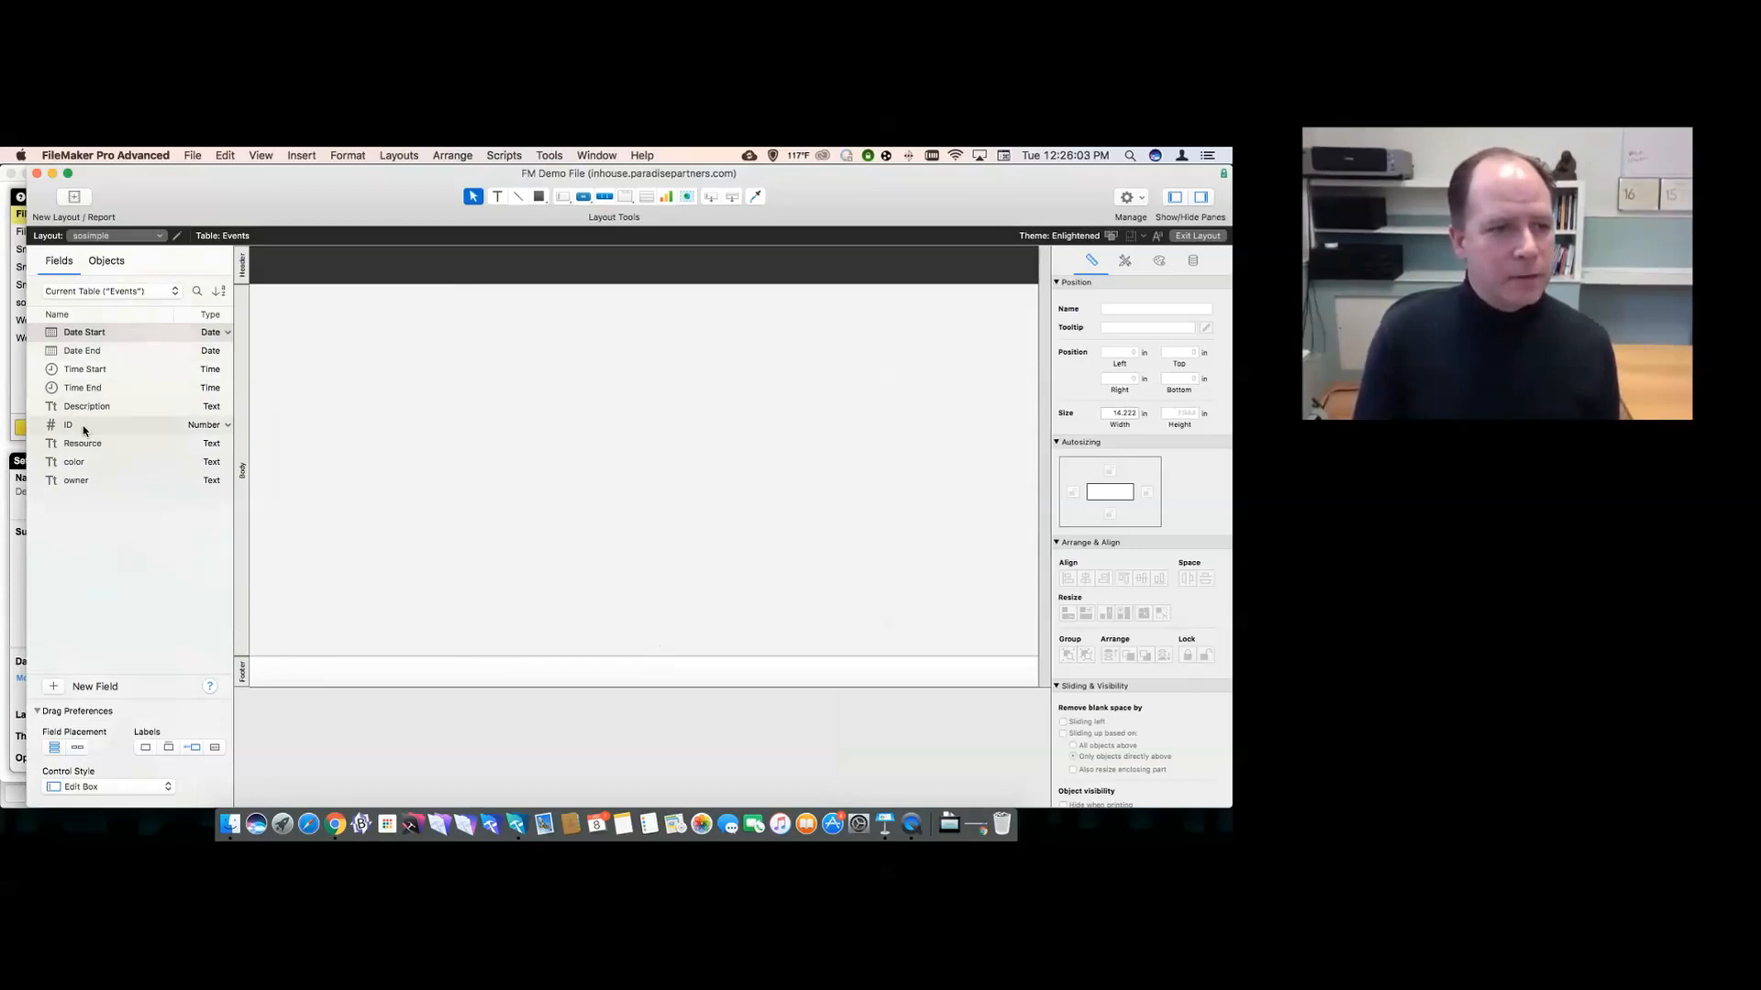
- Drop all nine Events fields onto the layout, then move Resource and its label below them
left_click(90, 483, "shift")
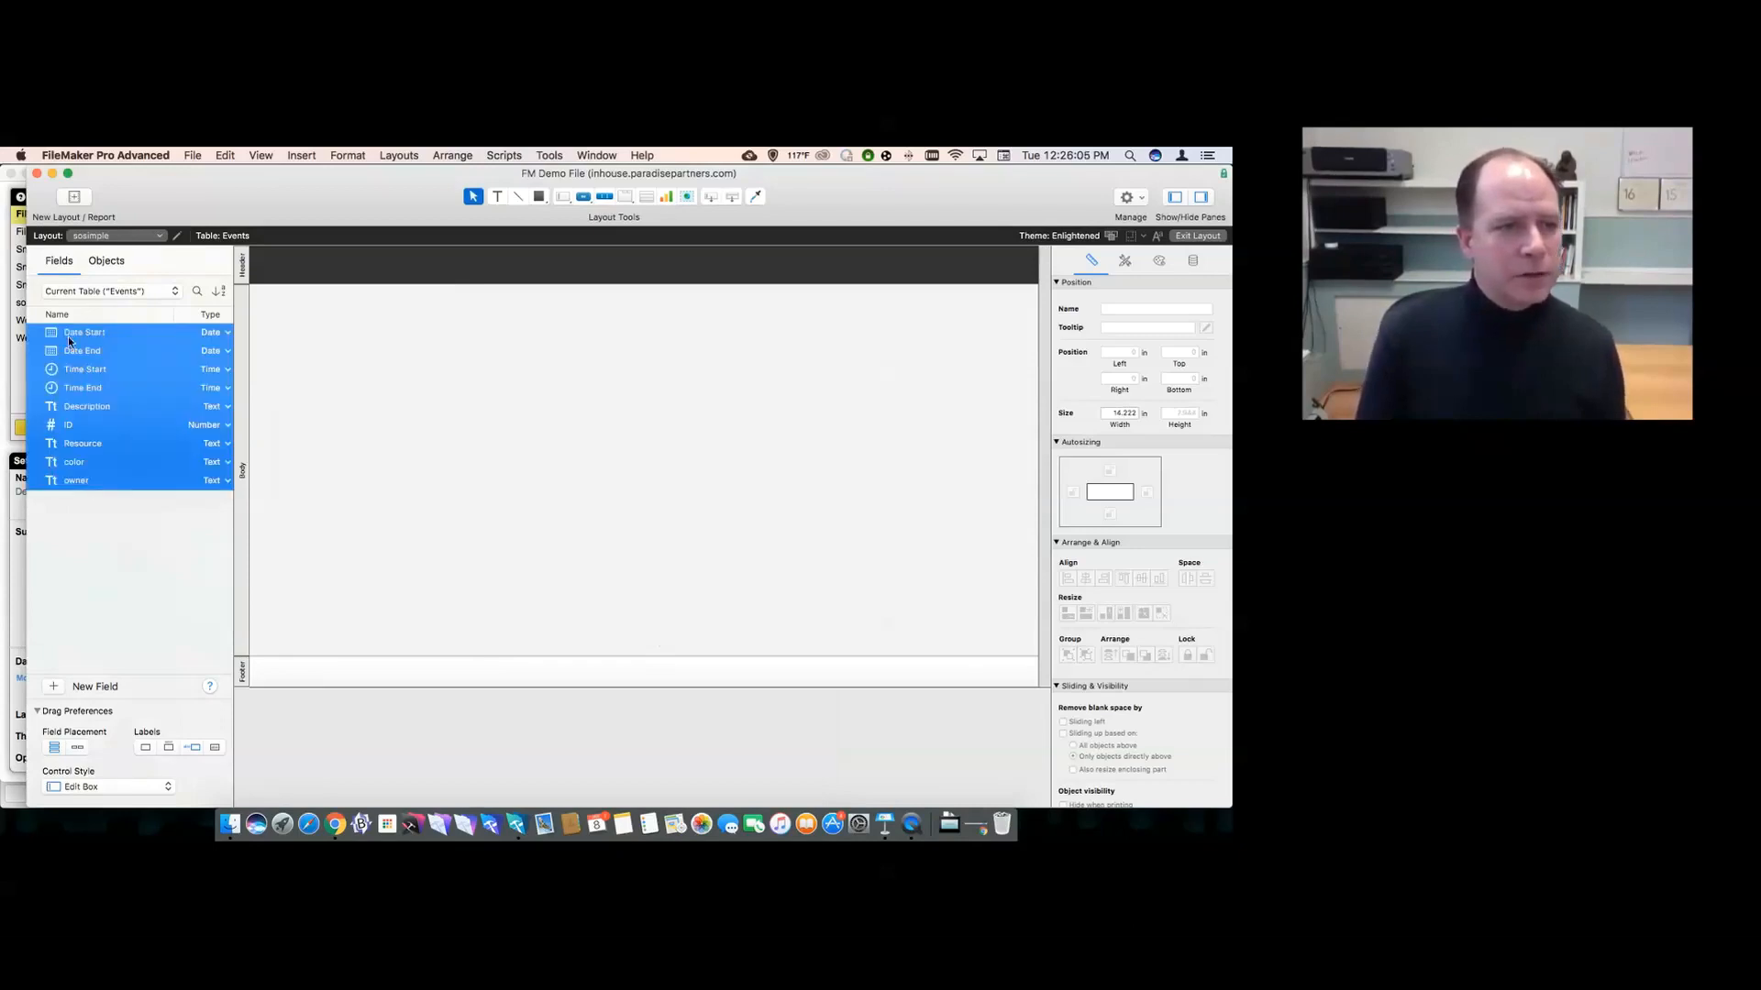
left_click_drag(72, 328, 404, 400)
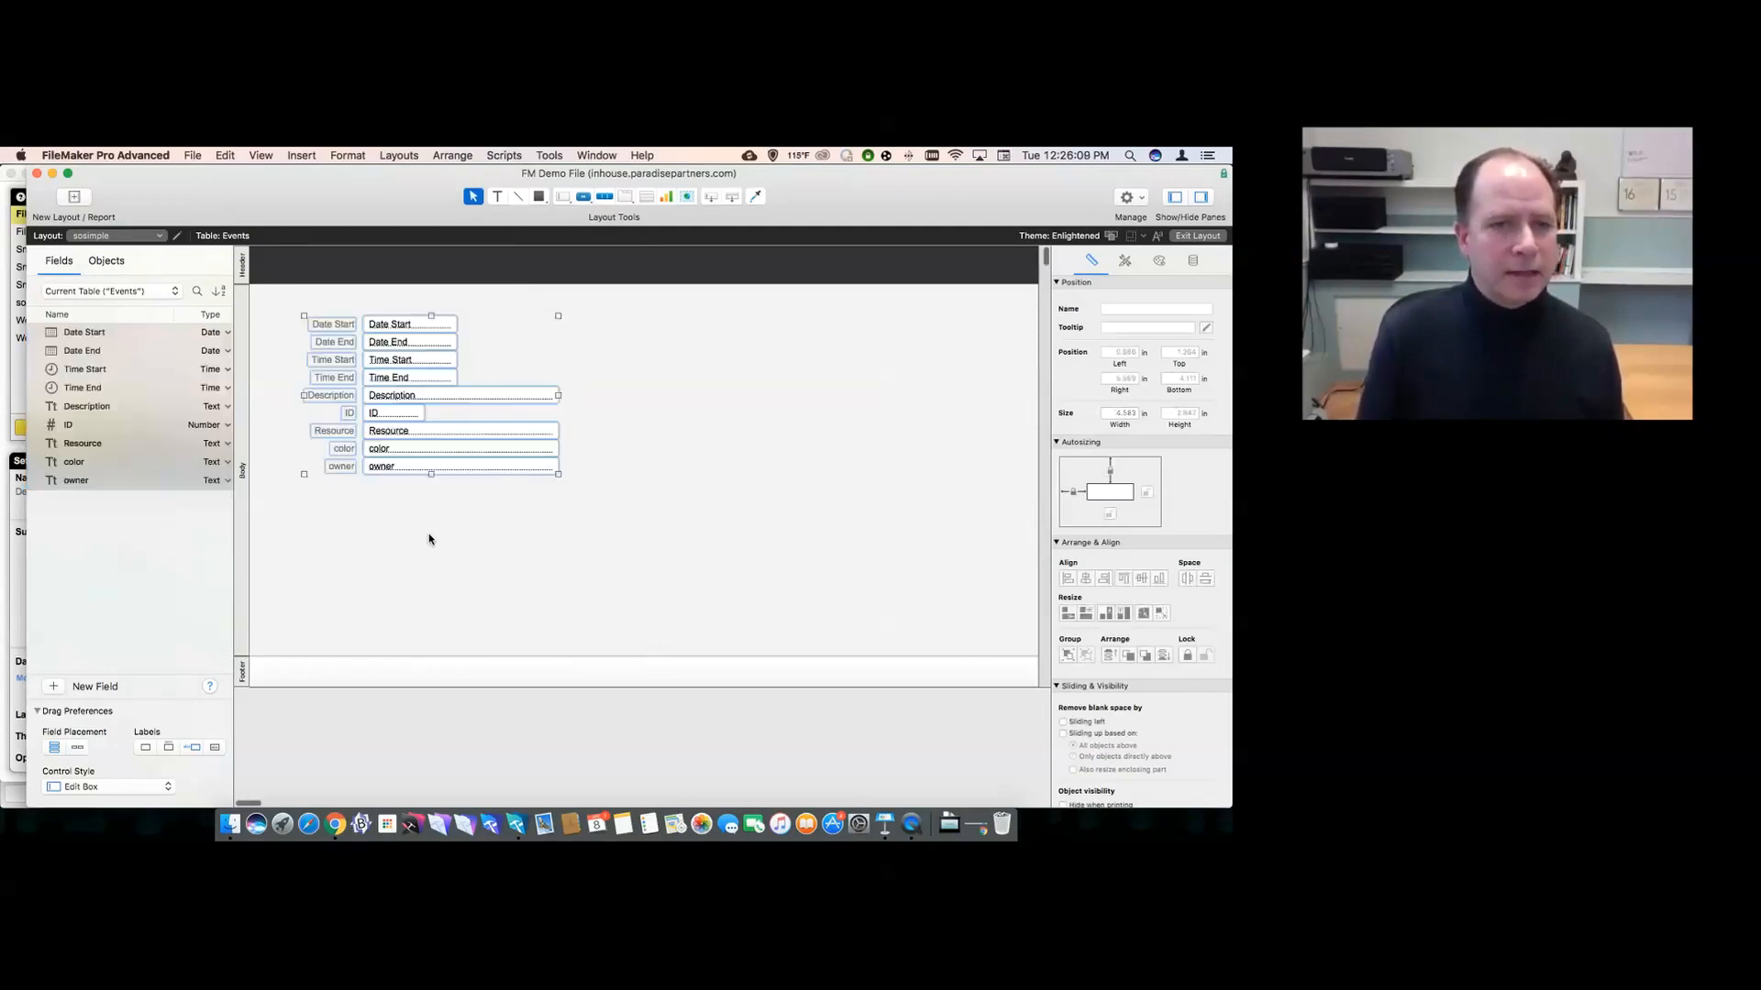
left_click(383, 434)
left_click(338, 435, "shift")
left_click_drag(338, 435, 335, 507)
left_click(346, 558)
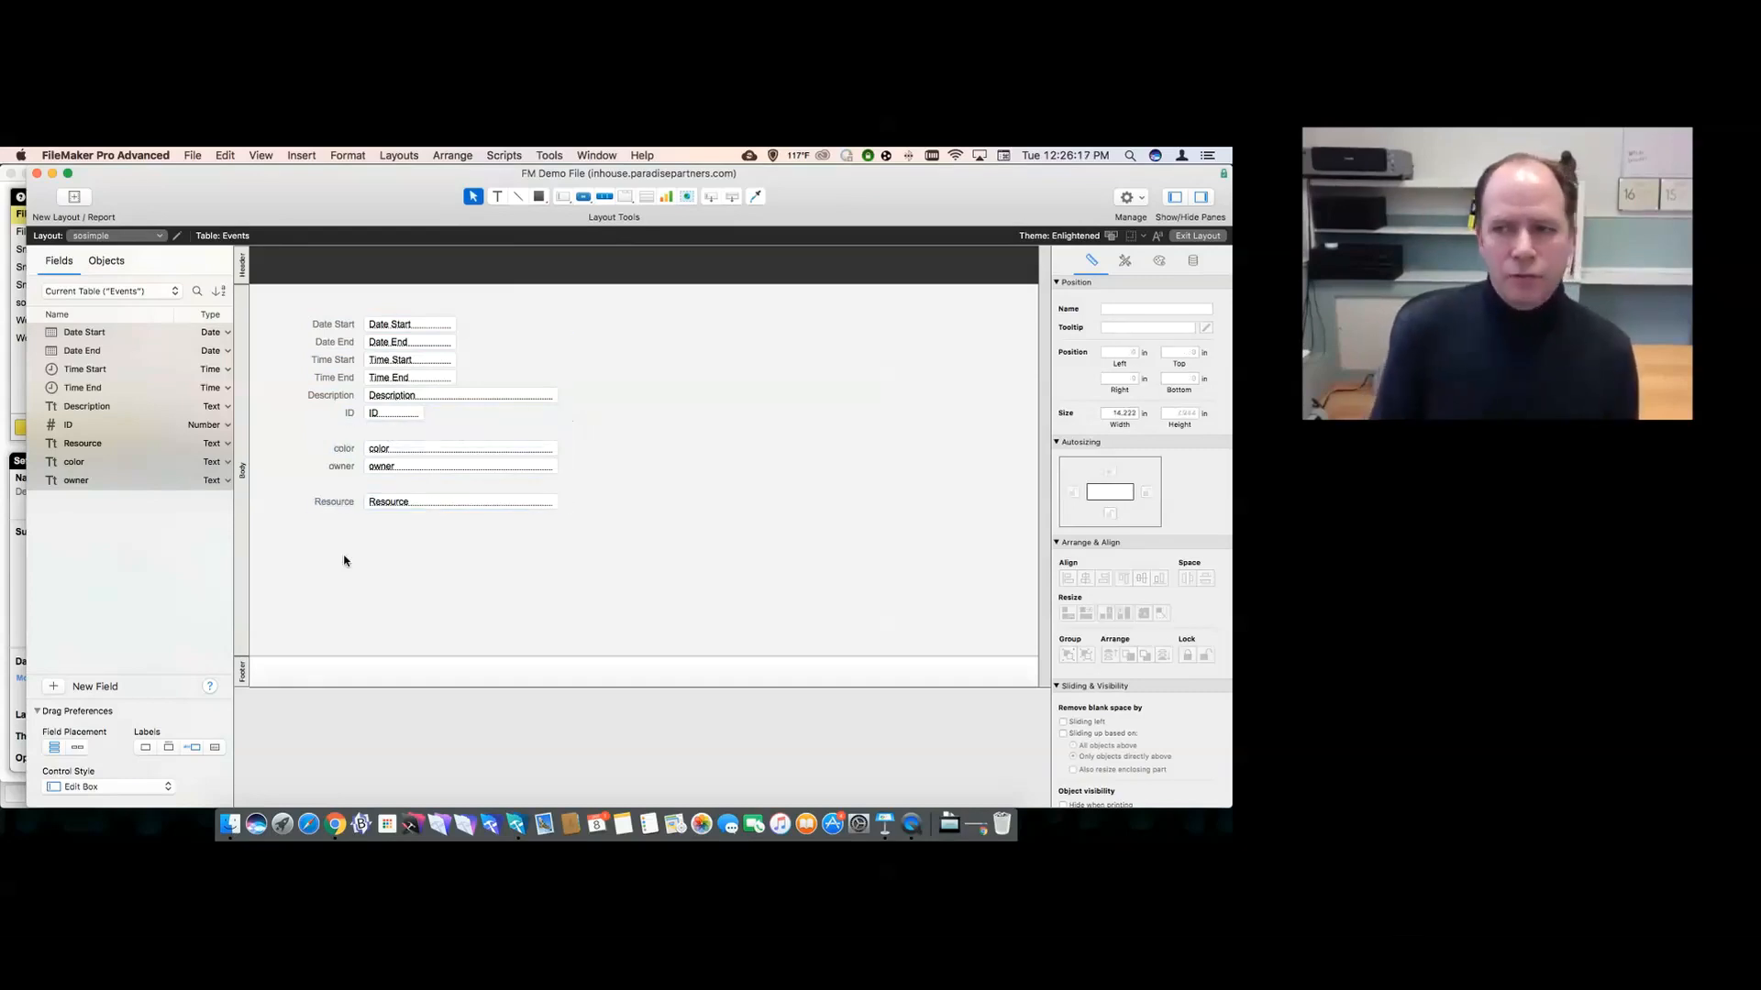
left_click(401, 504)
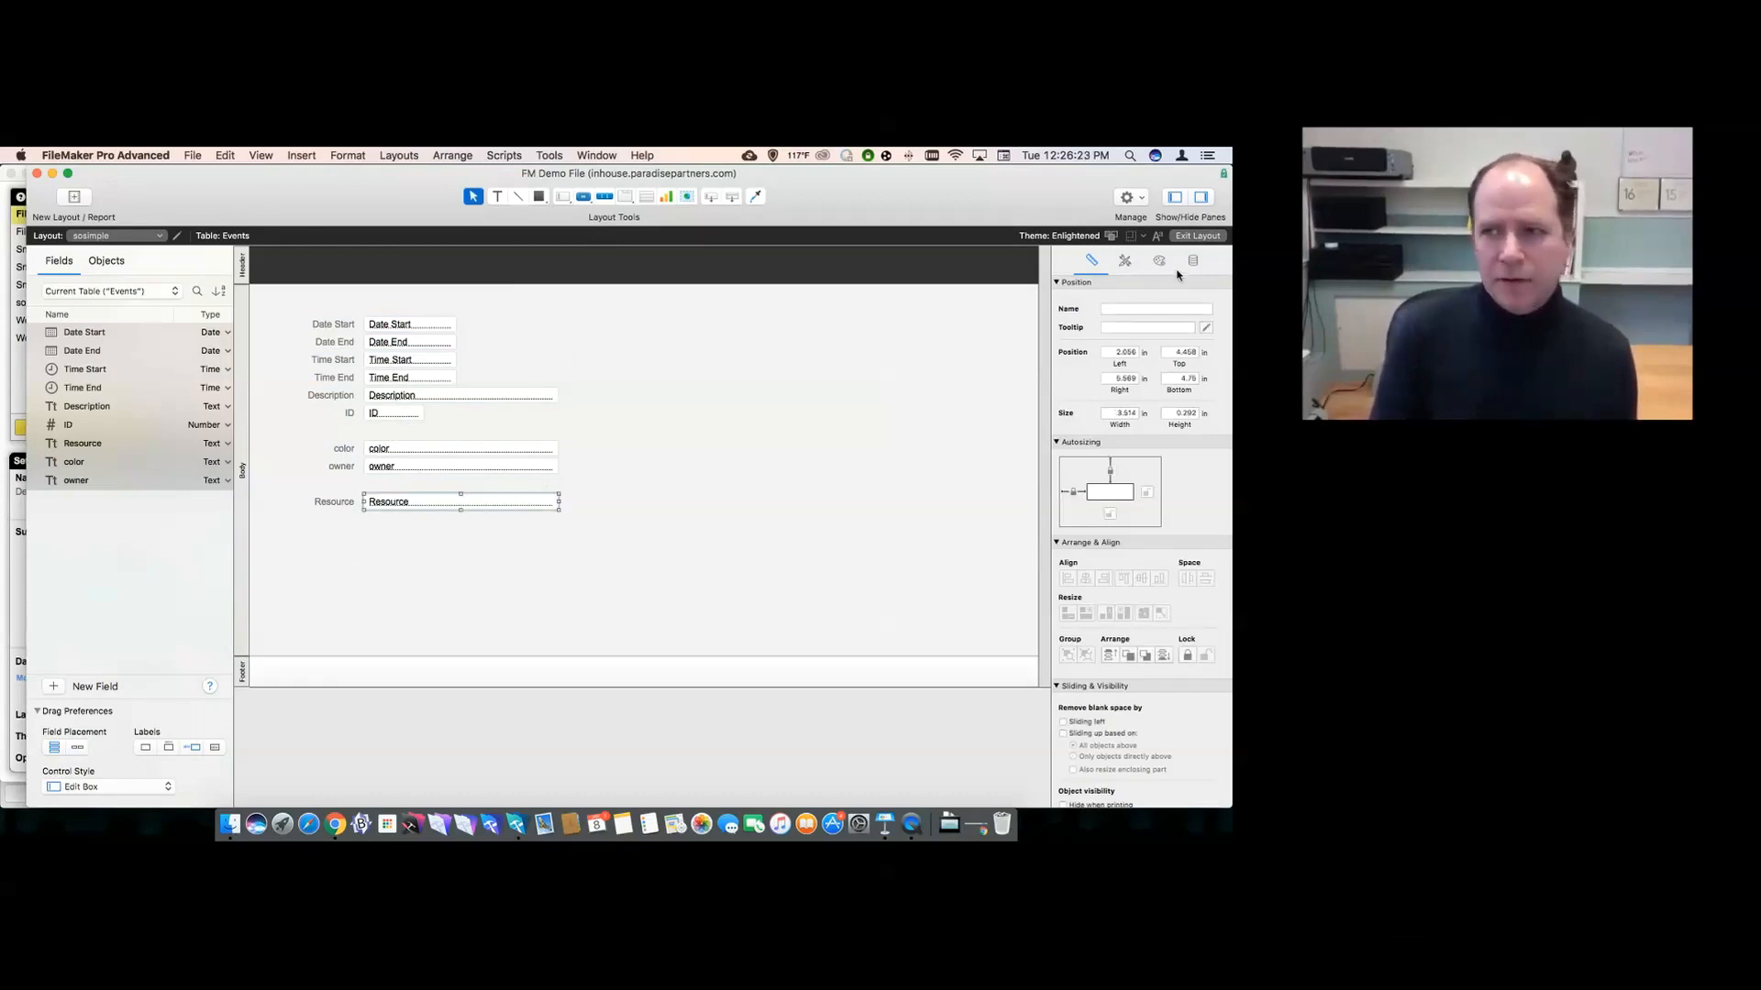
left_click(1192, 260)
- Make the Resource field a Drop-down List using values from the Resources value list
left_click(1141, 390)
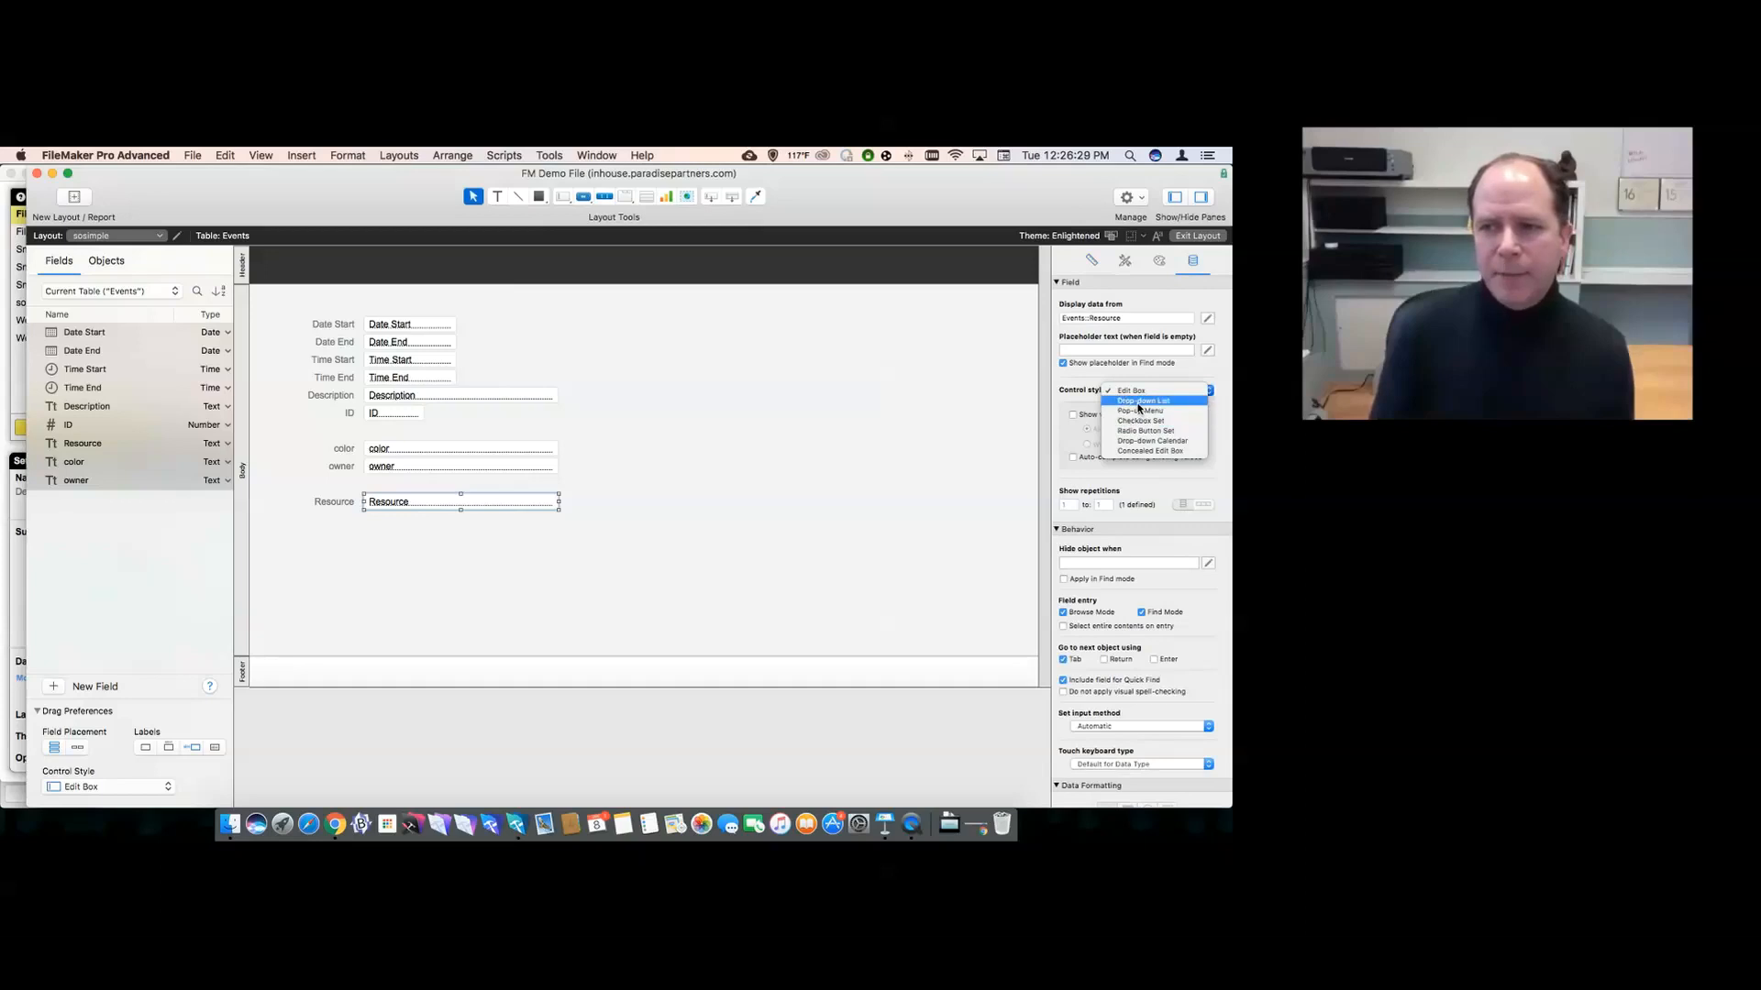
left_click(1138, 409)
left_click(1154, 415)
left_click(1158, 420)
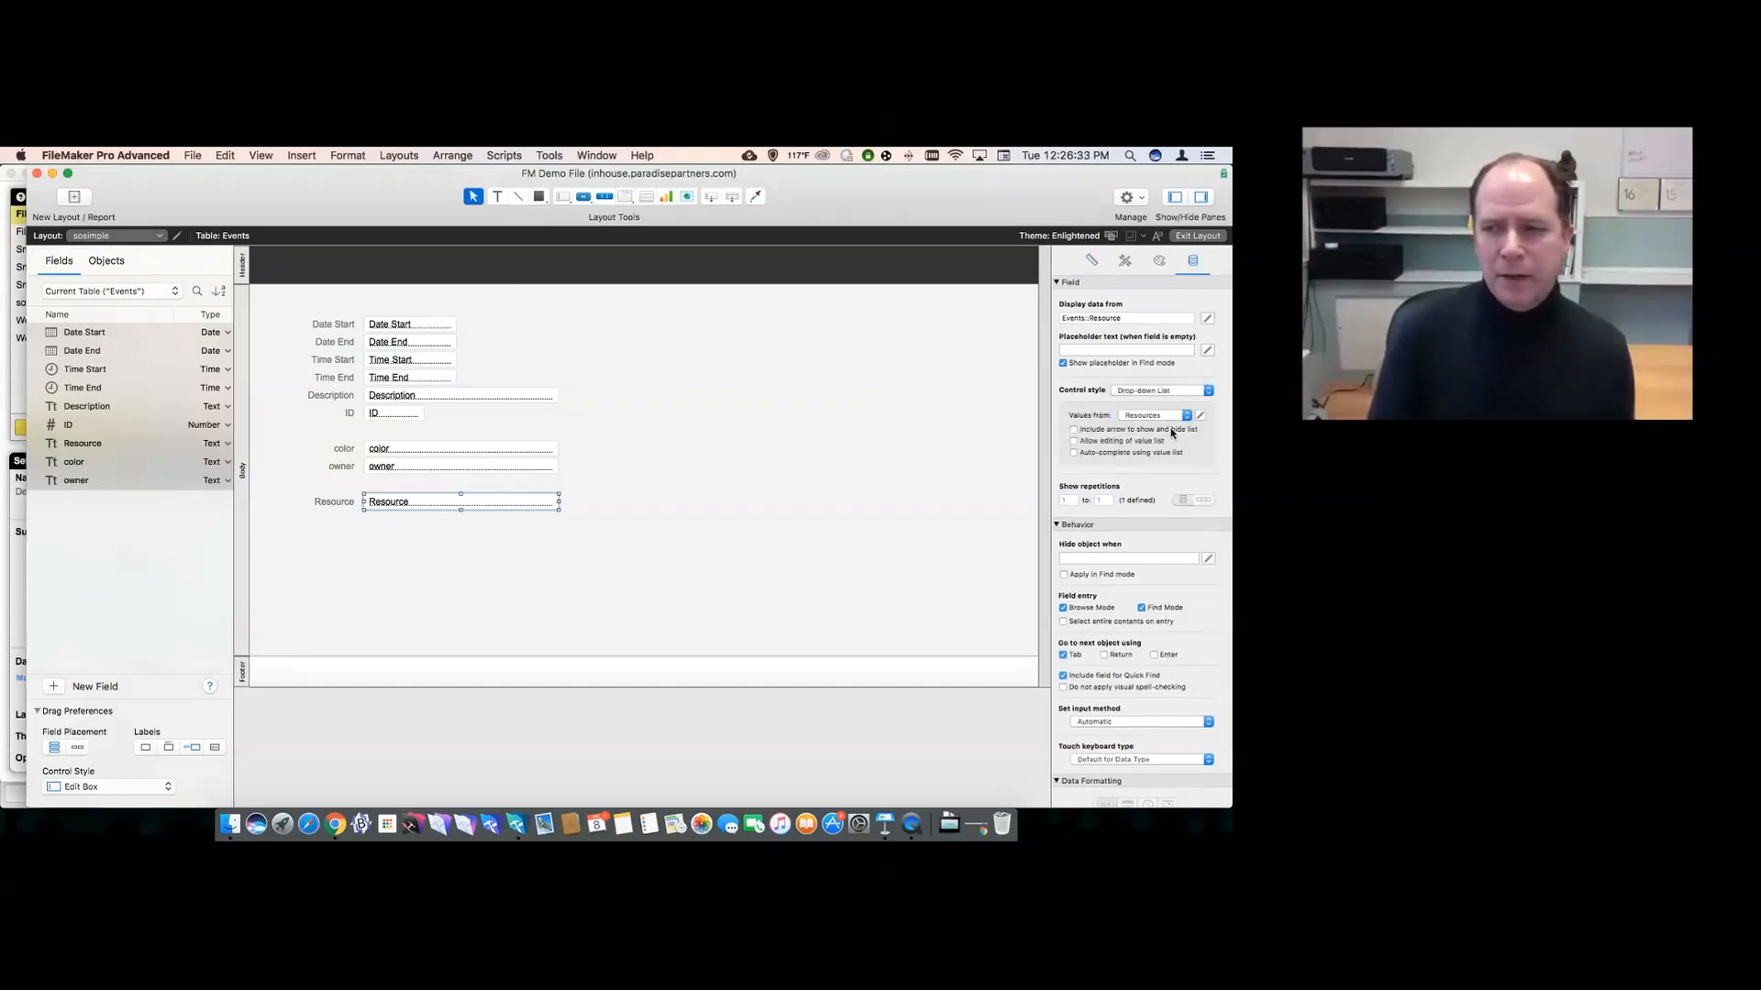
- Inspect the four names in the Resources value list without changing it
left_click(1199, 416)
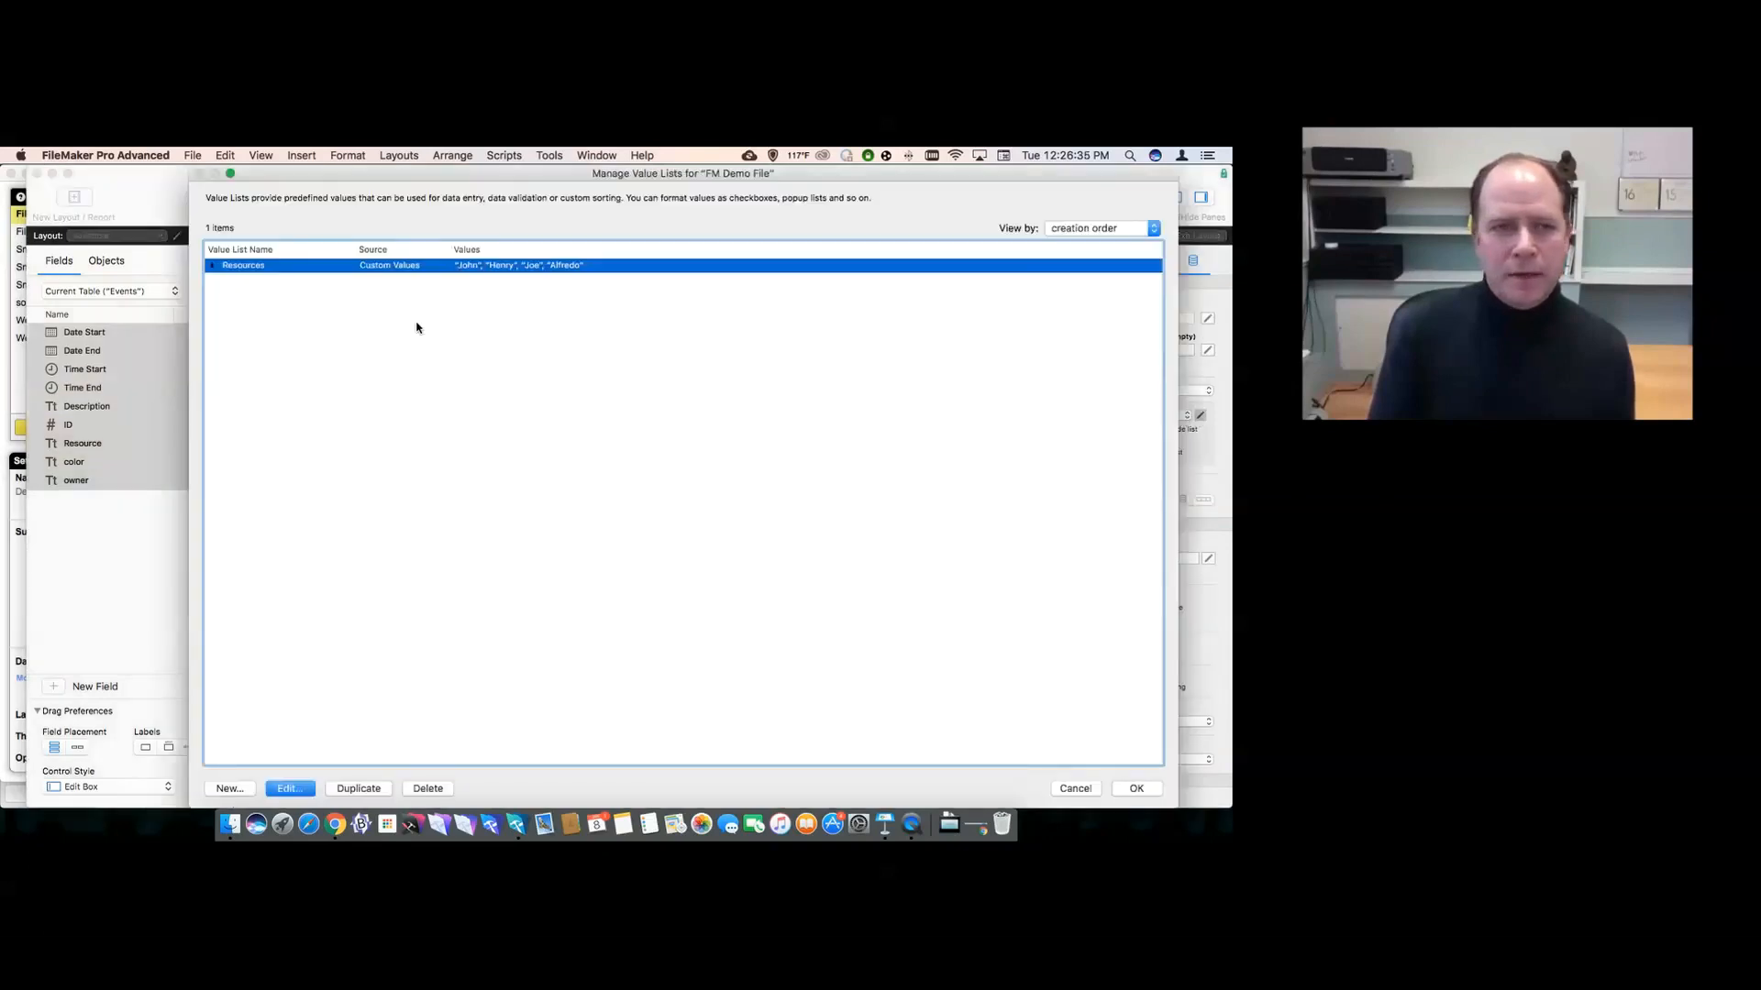
double_click(375, 270)
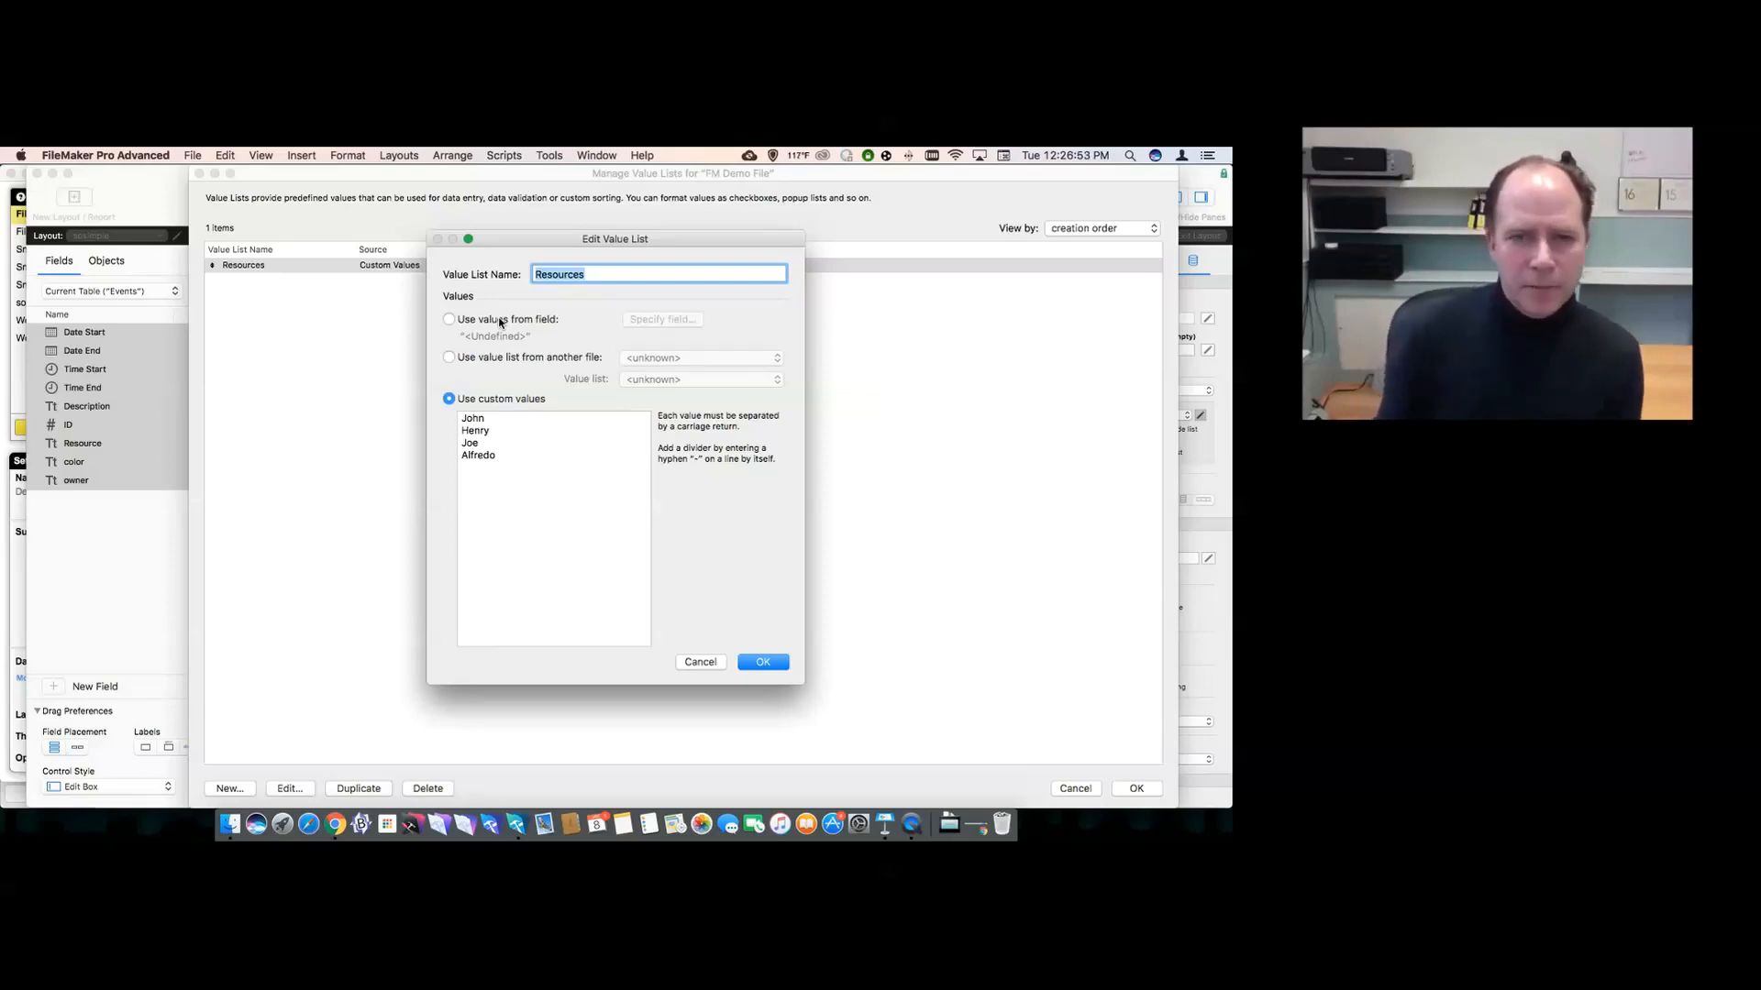
left_click(701, 661)
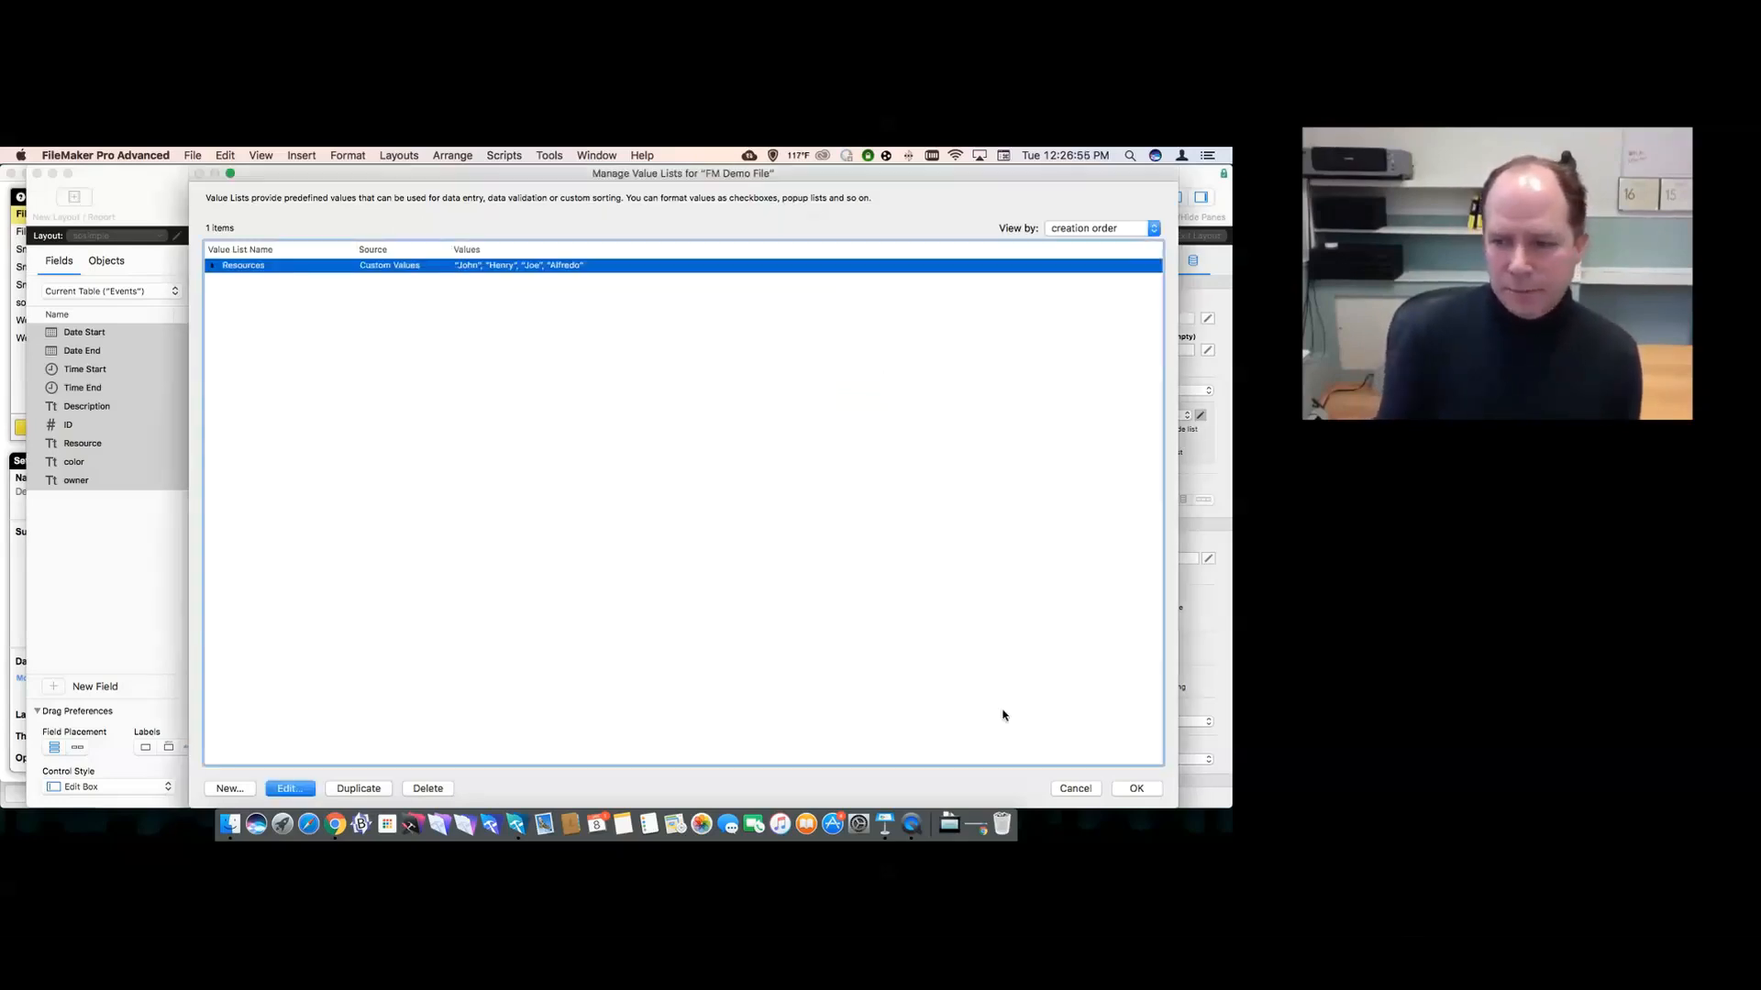
left_click(1072, 791)
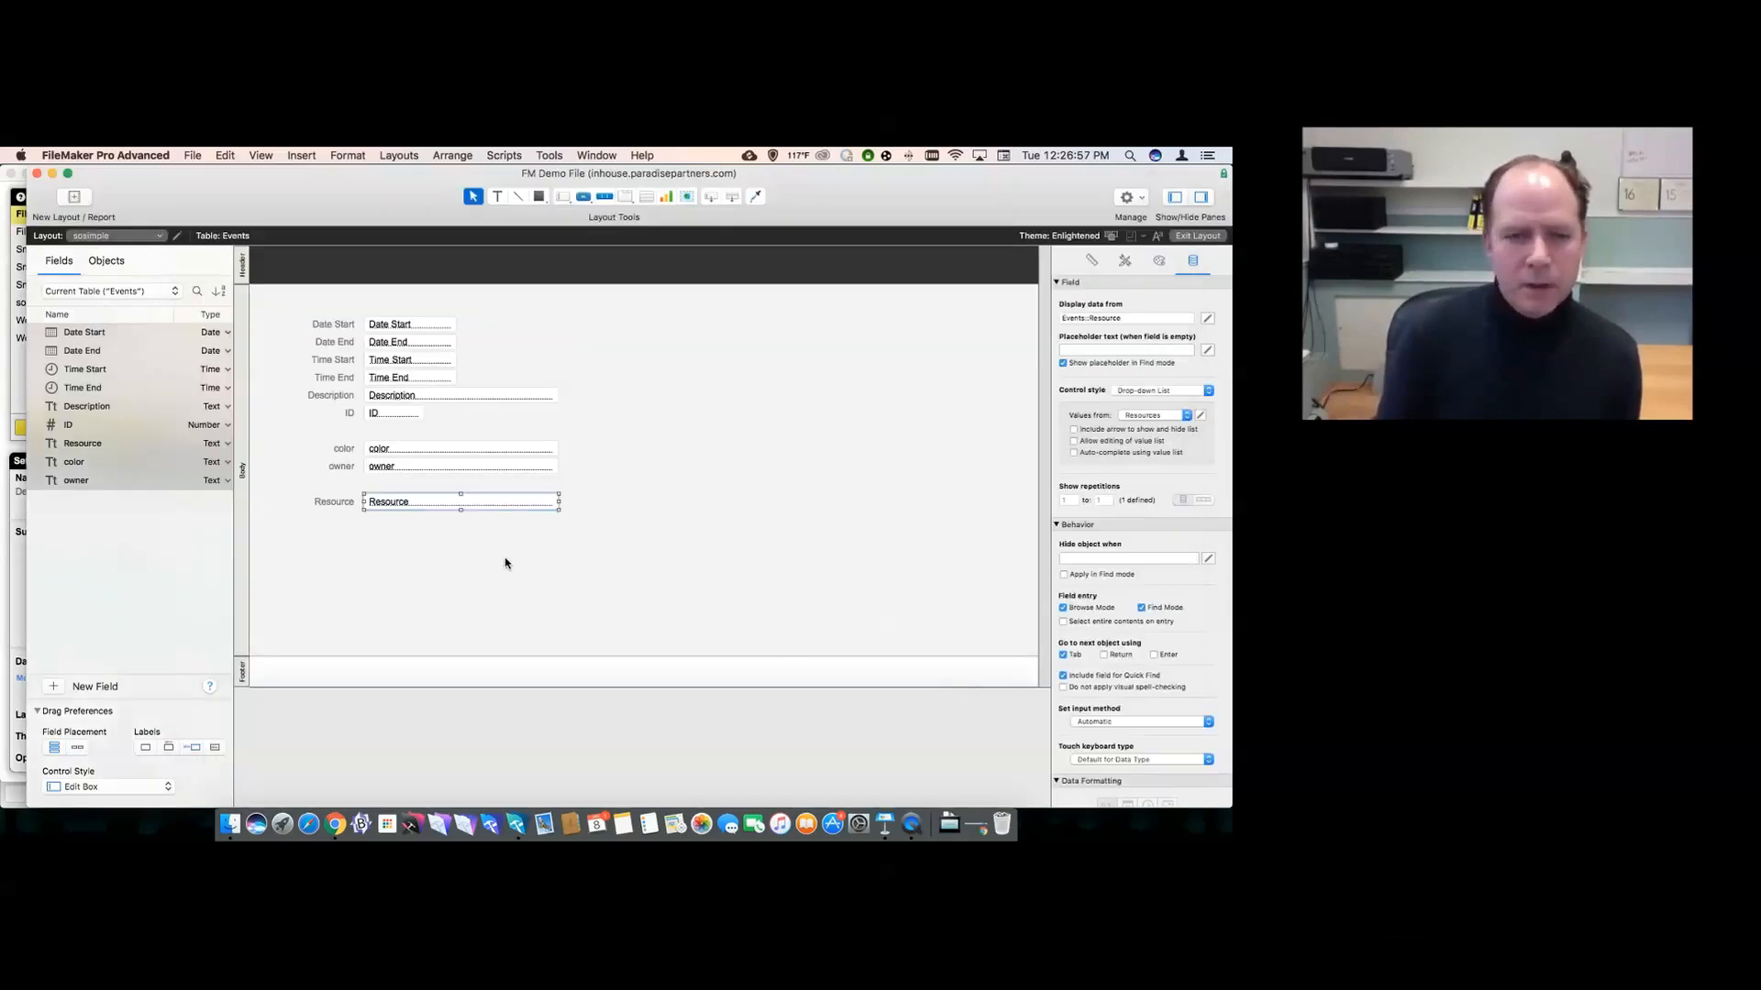
- Switch to Browse mode and test the Resource drop-down, keeping Henry
left_click(649, 495)
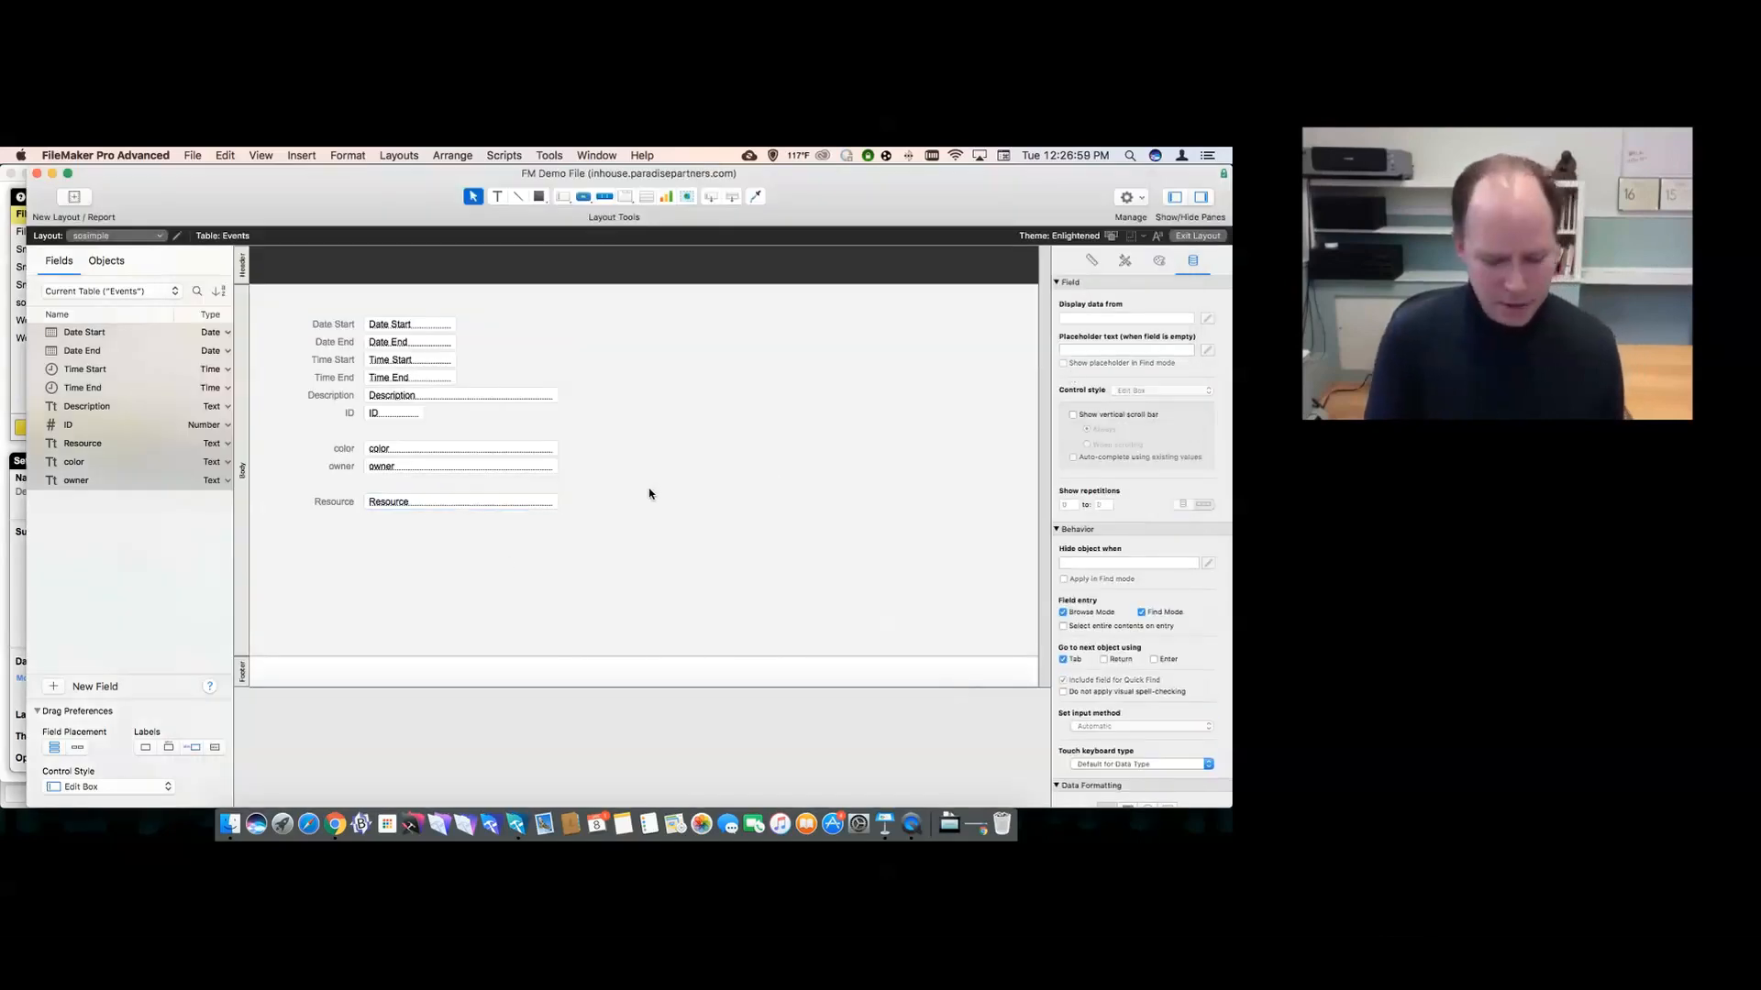
key("super+b")
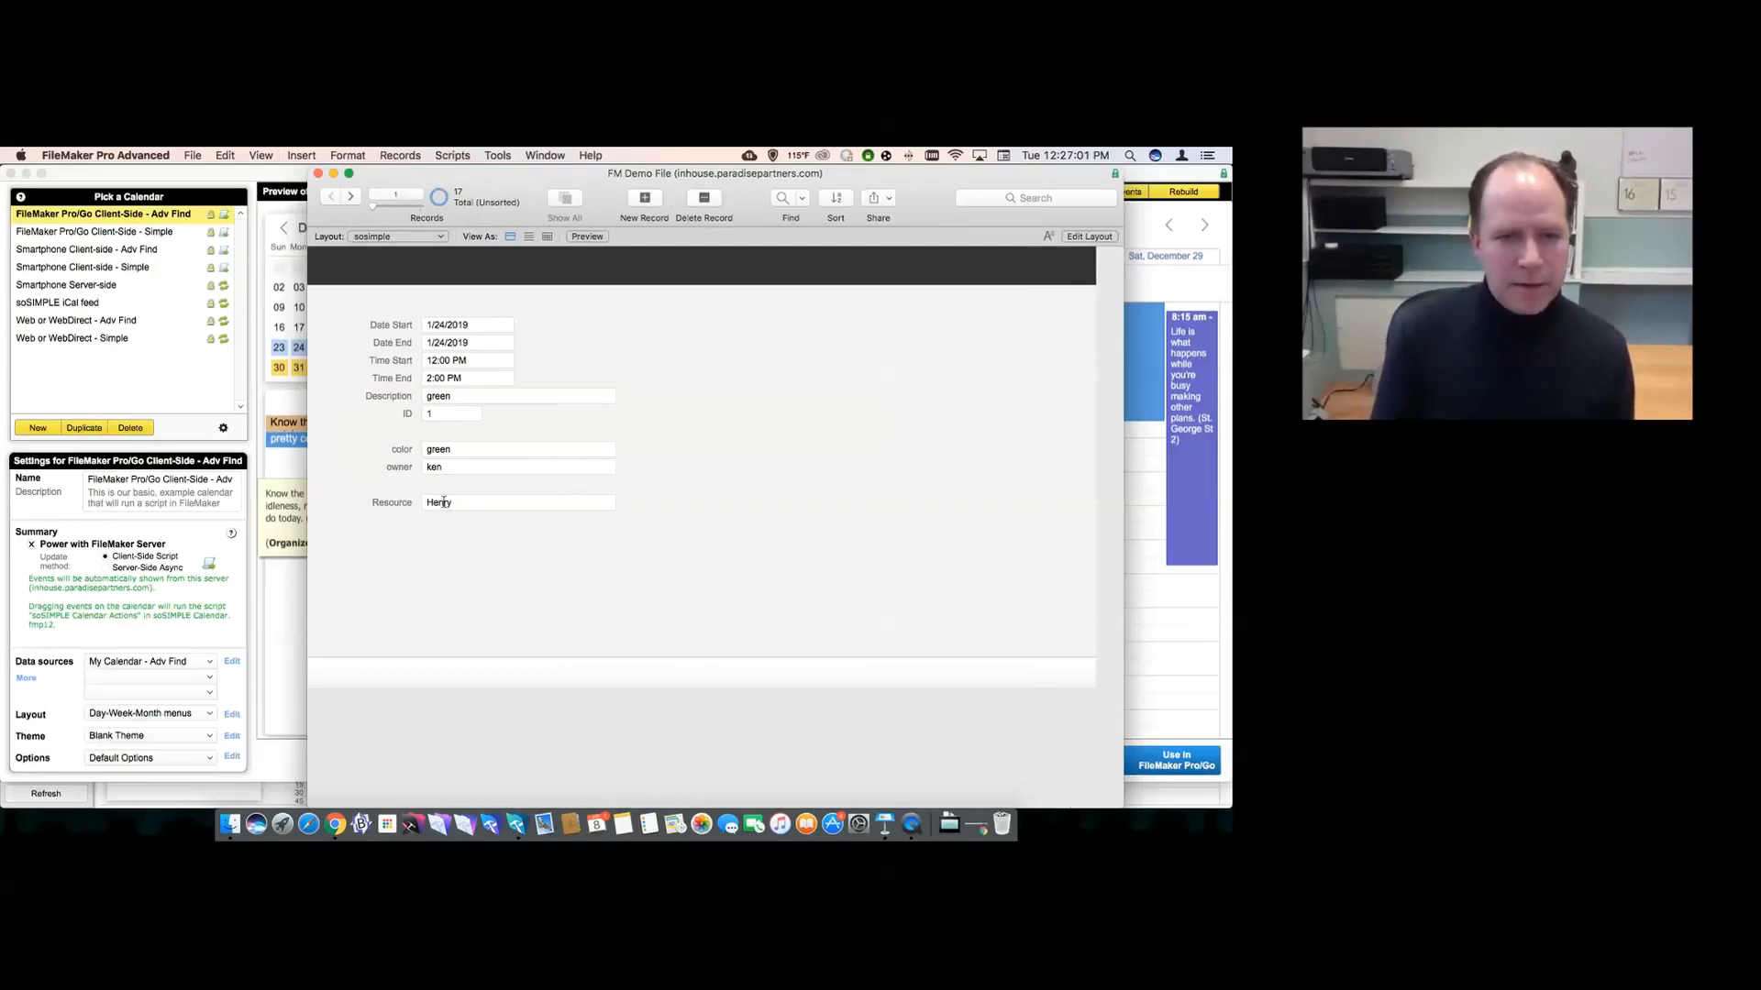
left_click(443, 501)
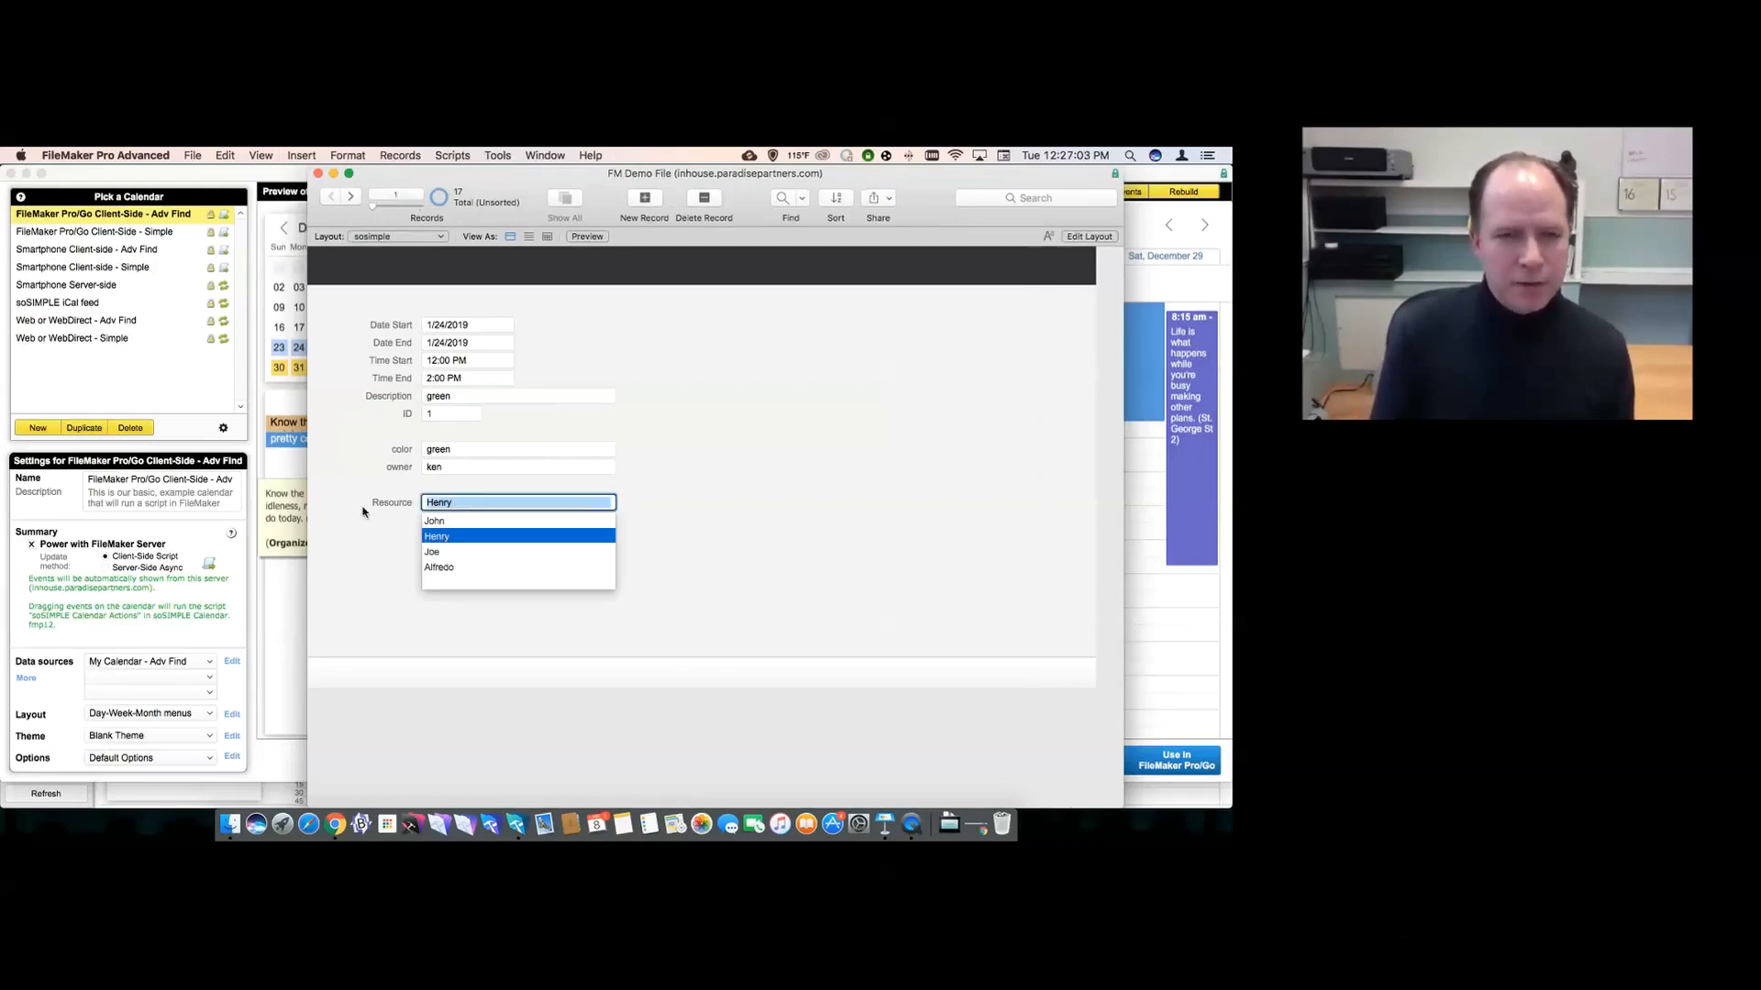
left_click(387, 525)
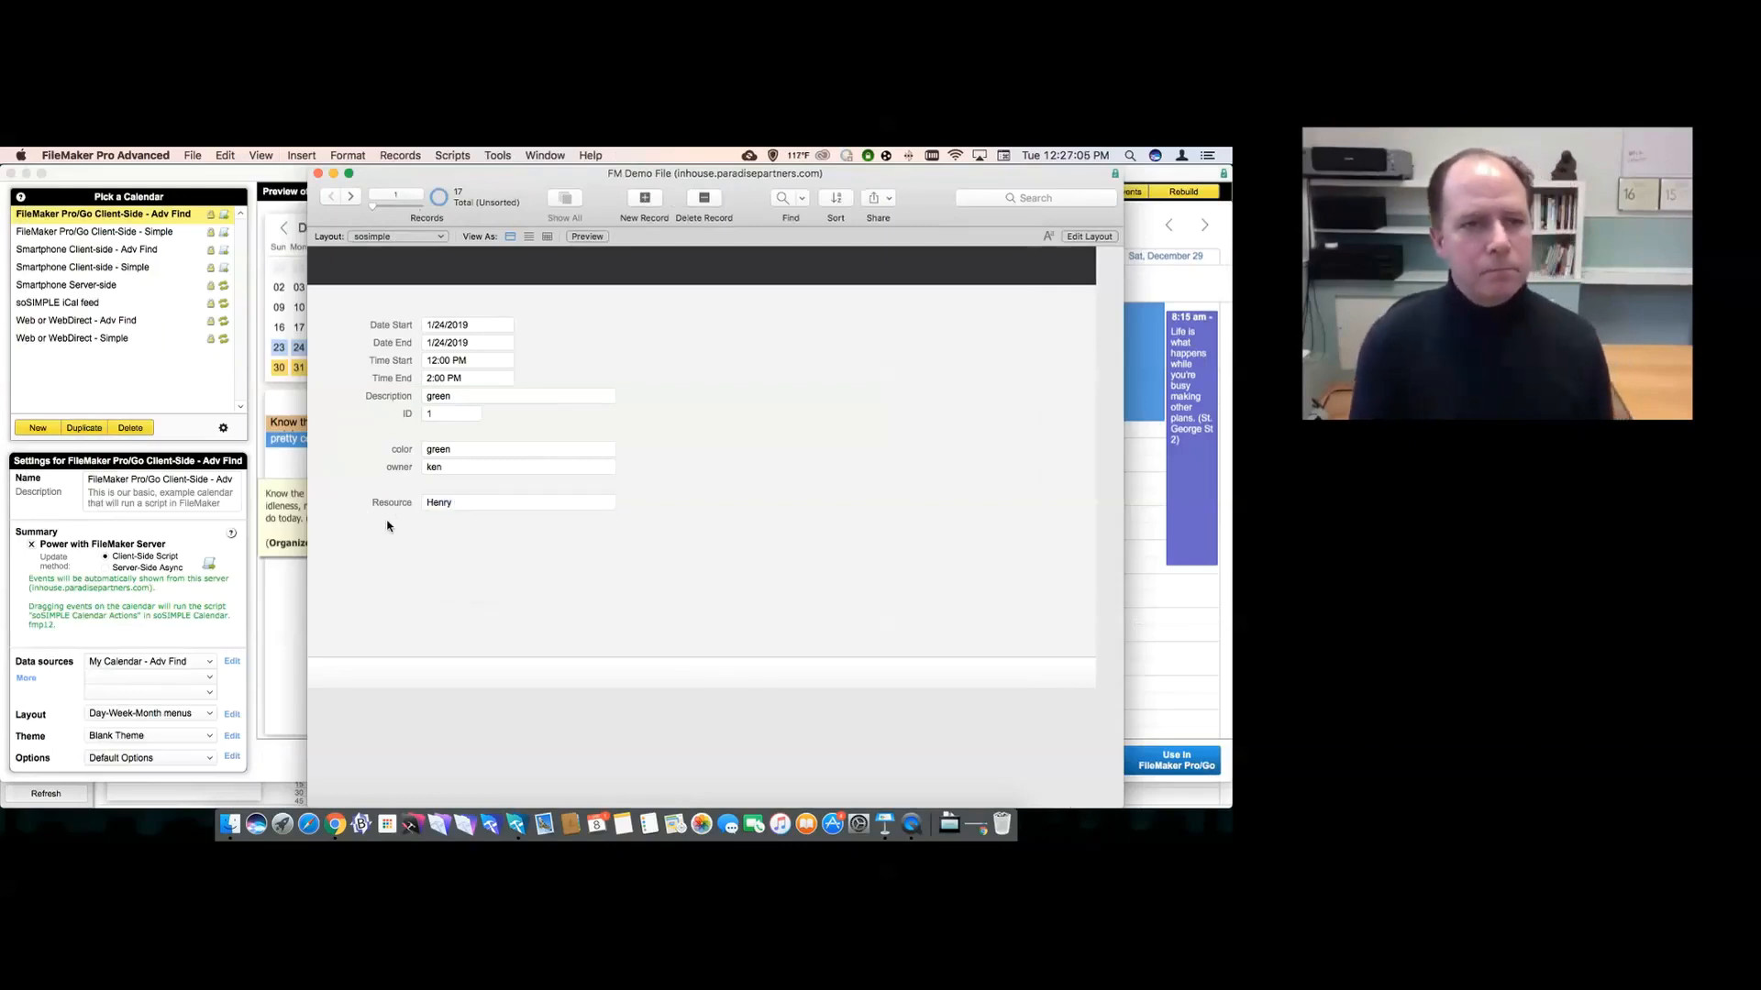
- Open the file's Manage Security settings, signing in with the admin account and its password
left_click(192, 155)
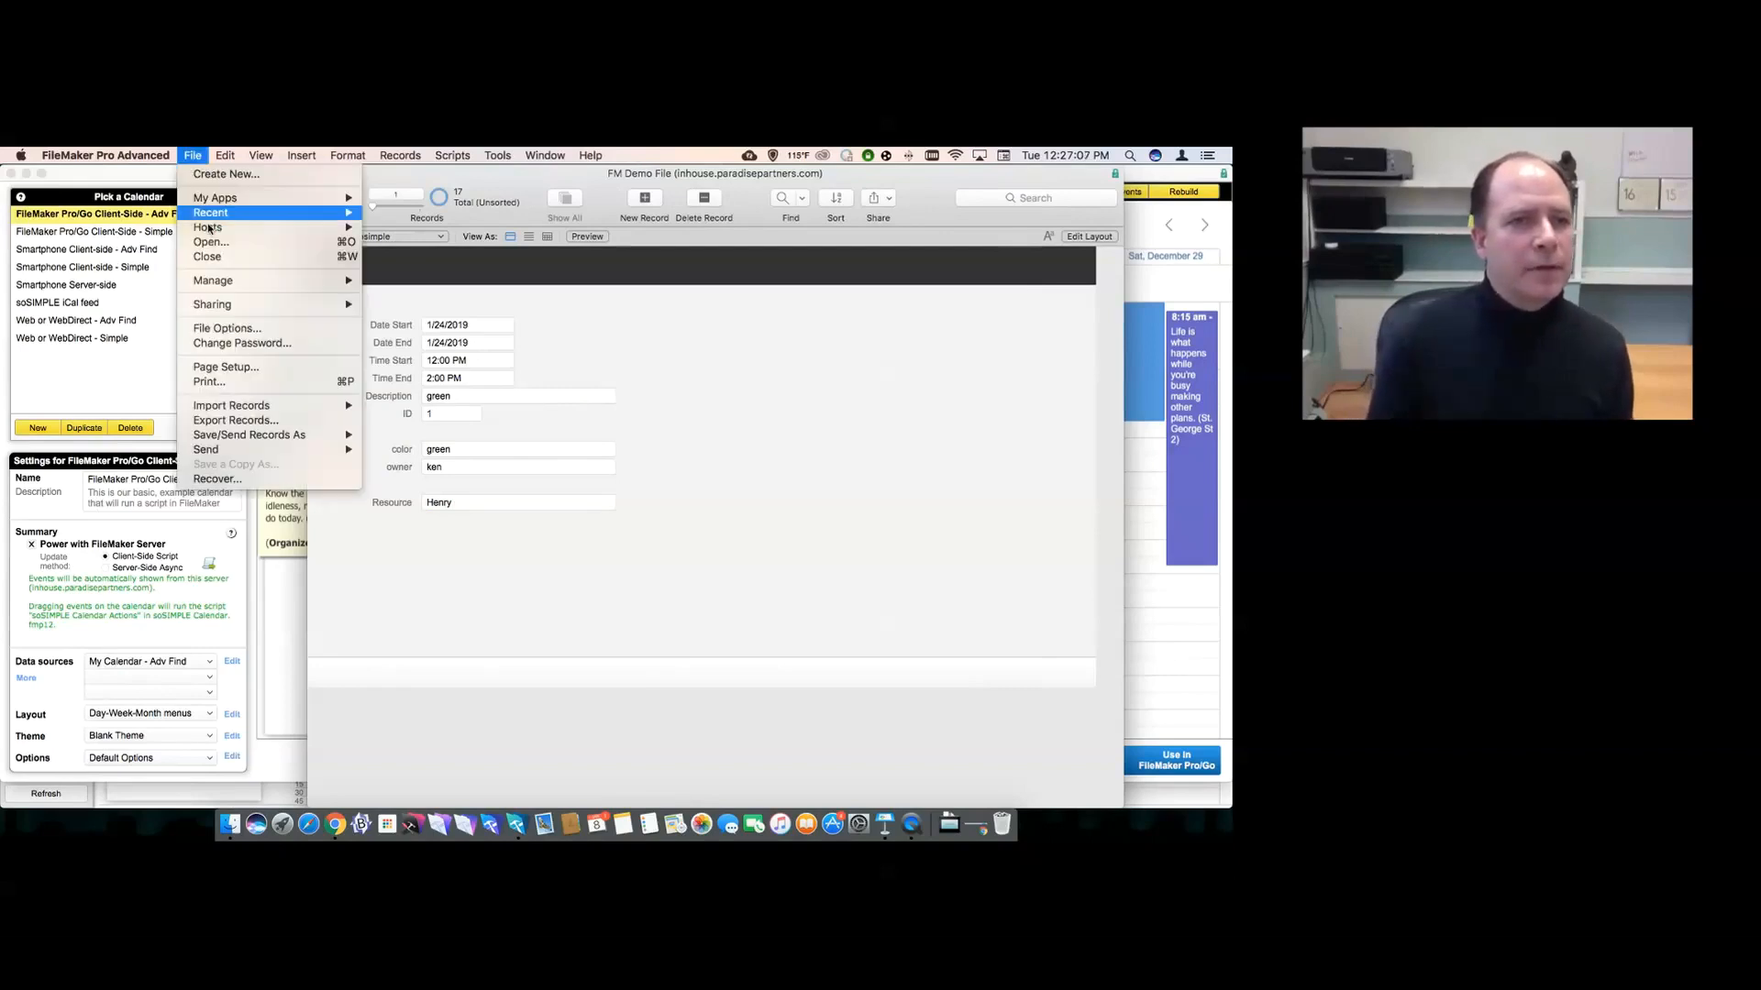
mouse_move(226, 283)
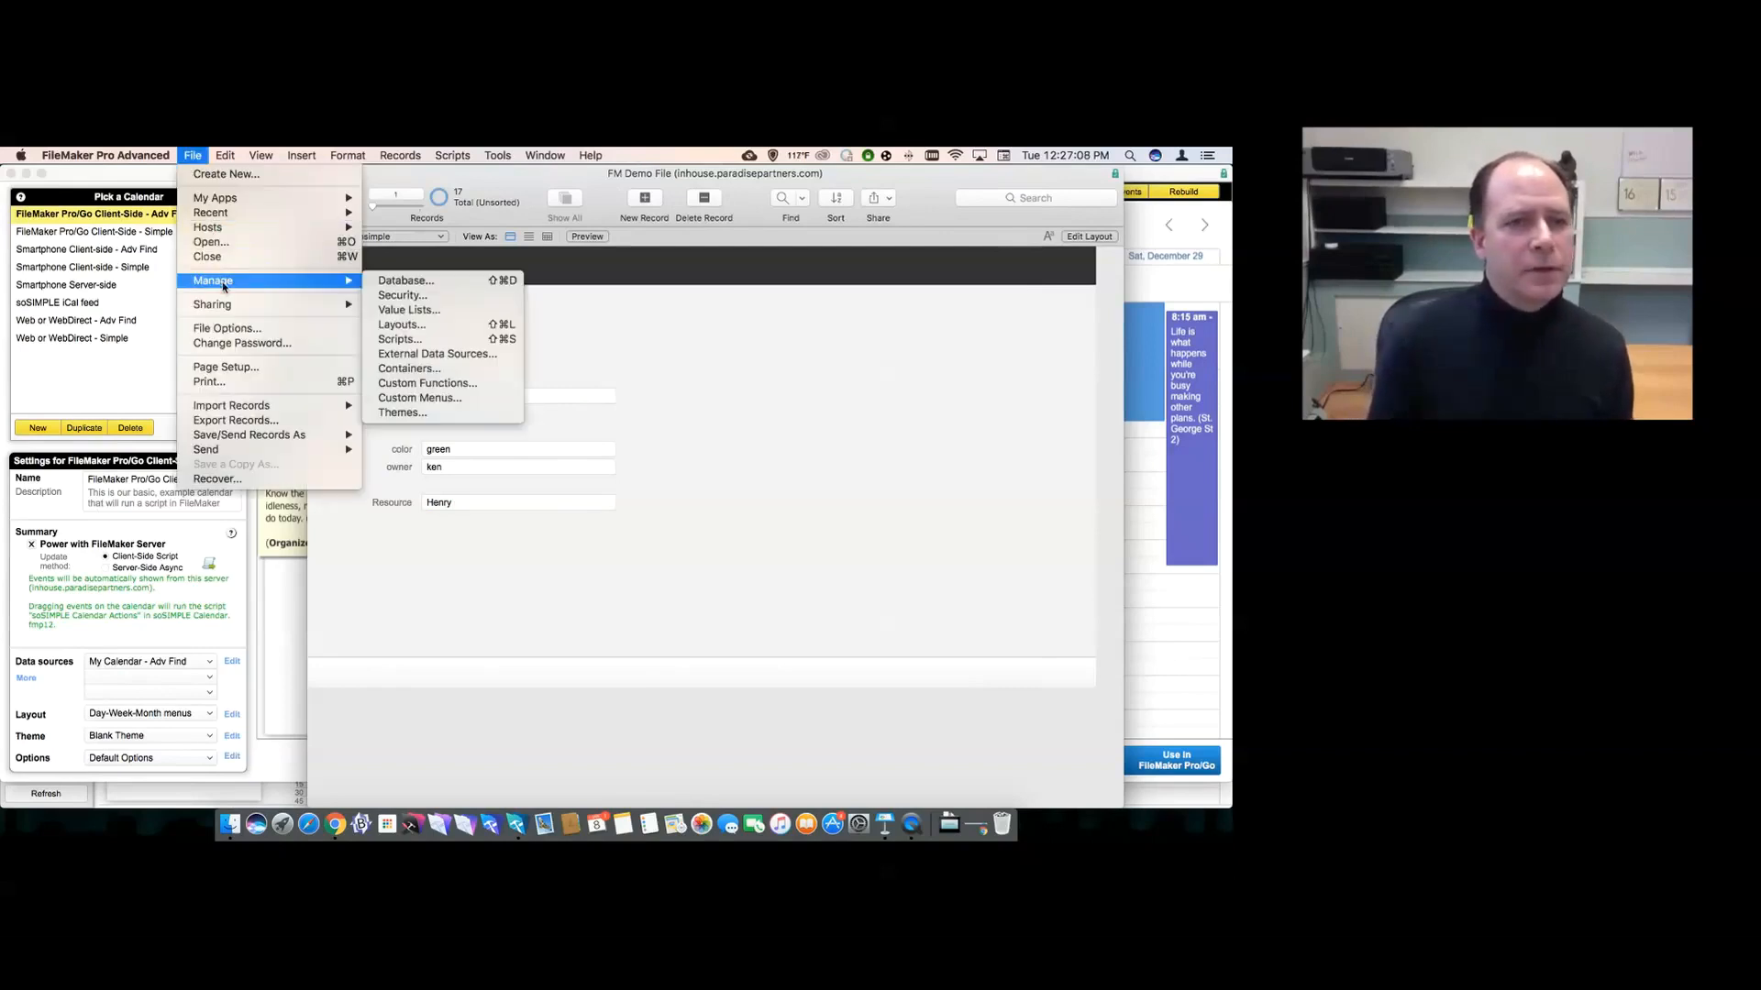
left_click(390, 296)
type("admin")
key("Tab")
type("••••••••")
key("Return")
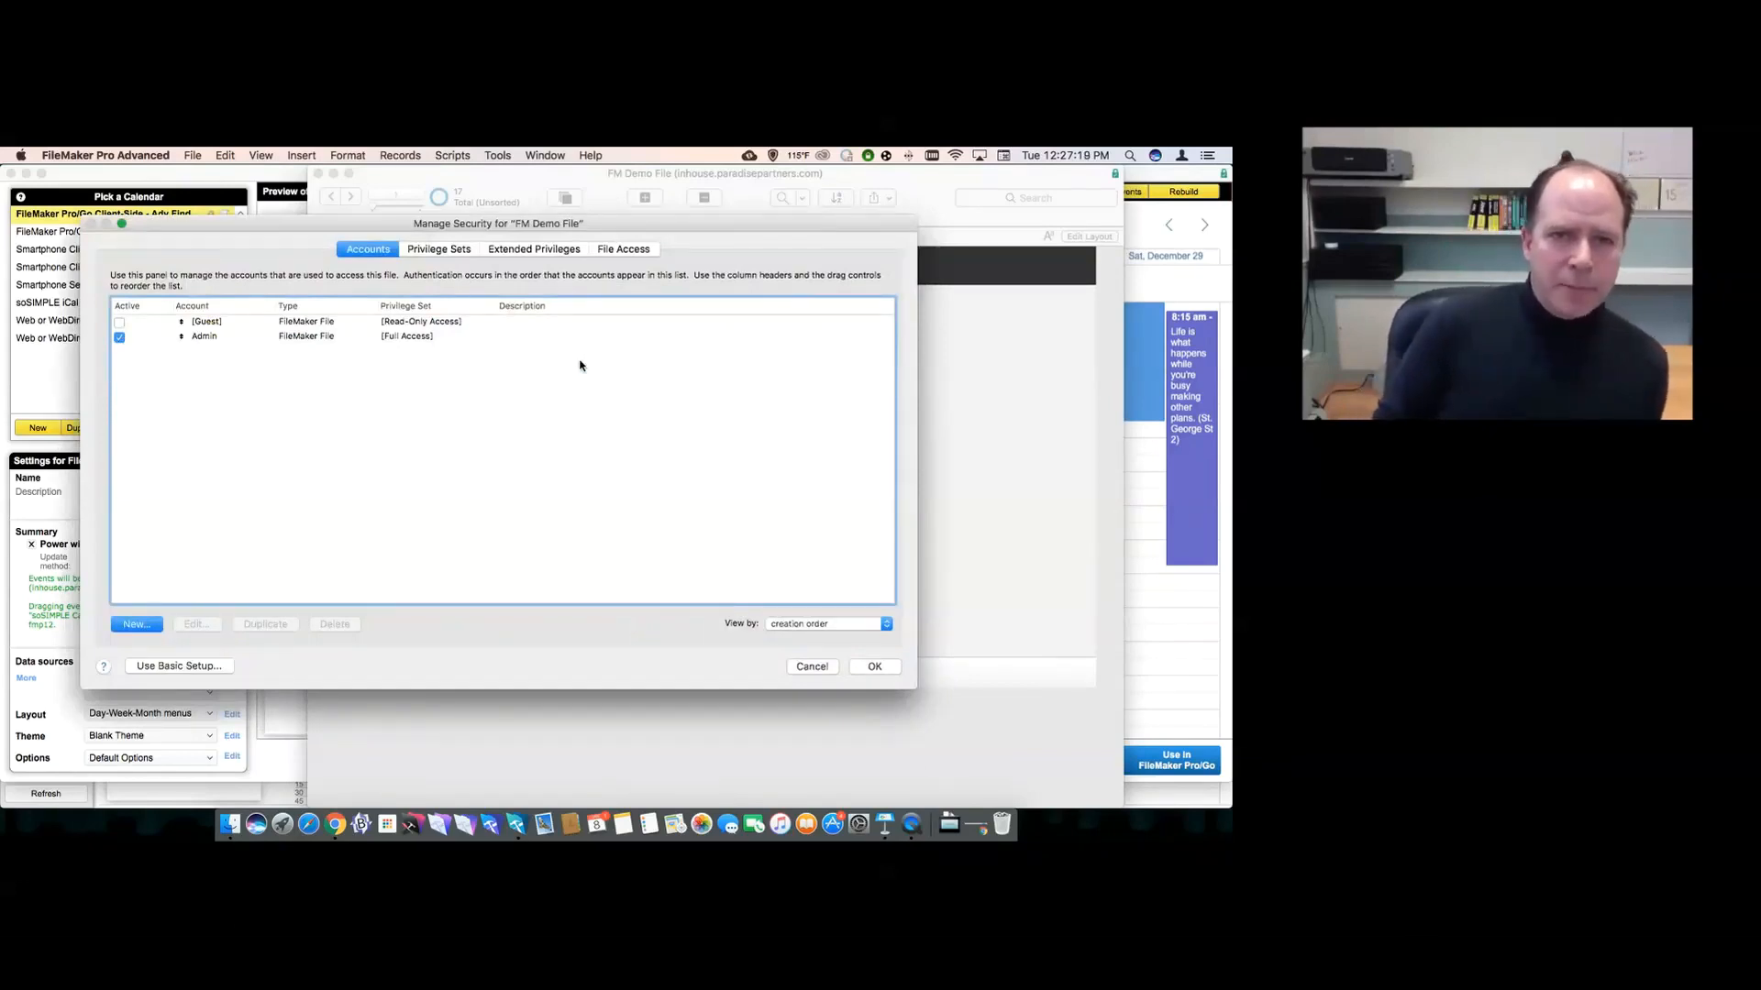
- Add a new account named sosimple and enter and confirm its password
left_click(120, 629)
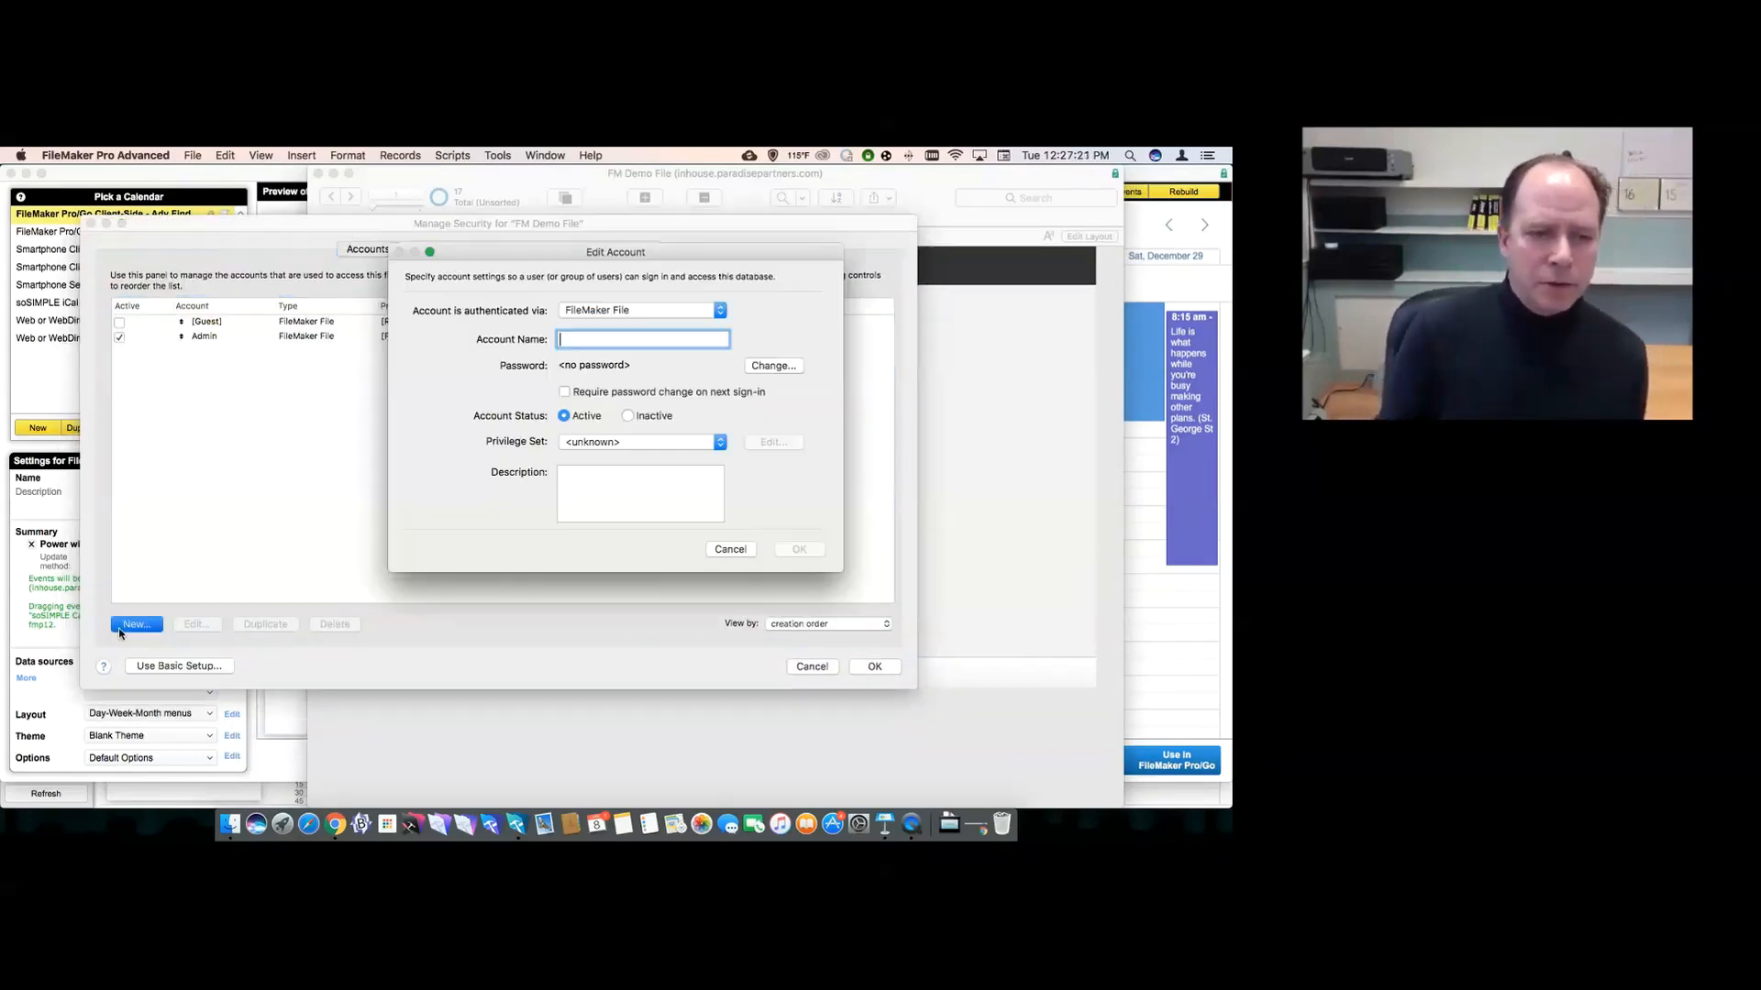
type("sosimple")
left_click(773, 366)
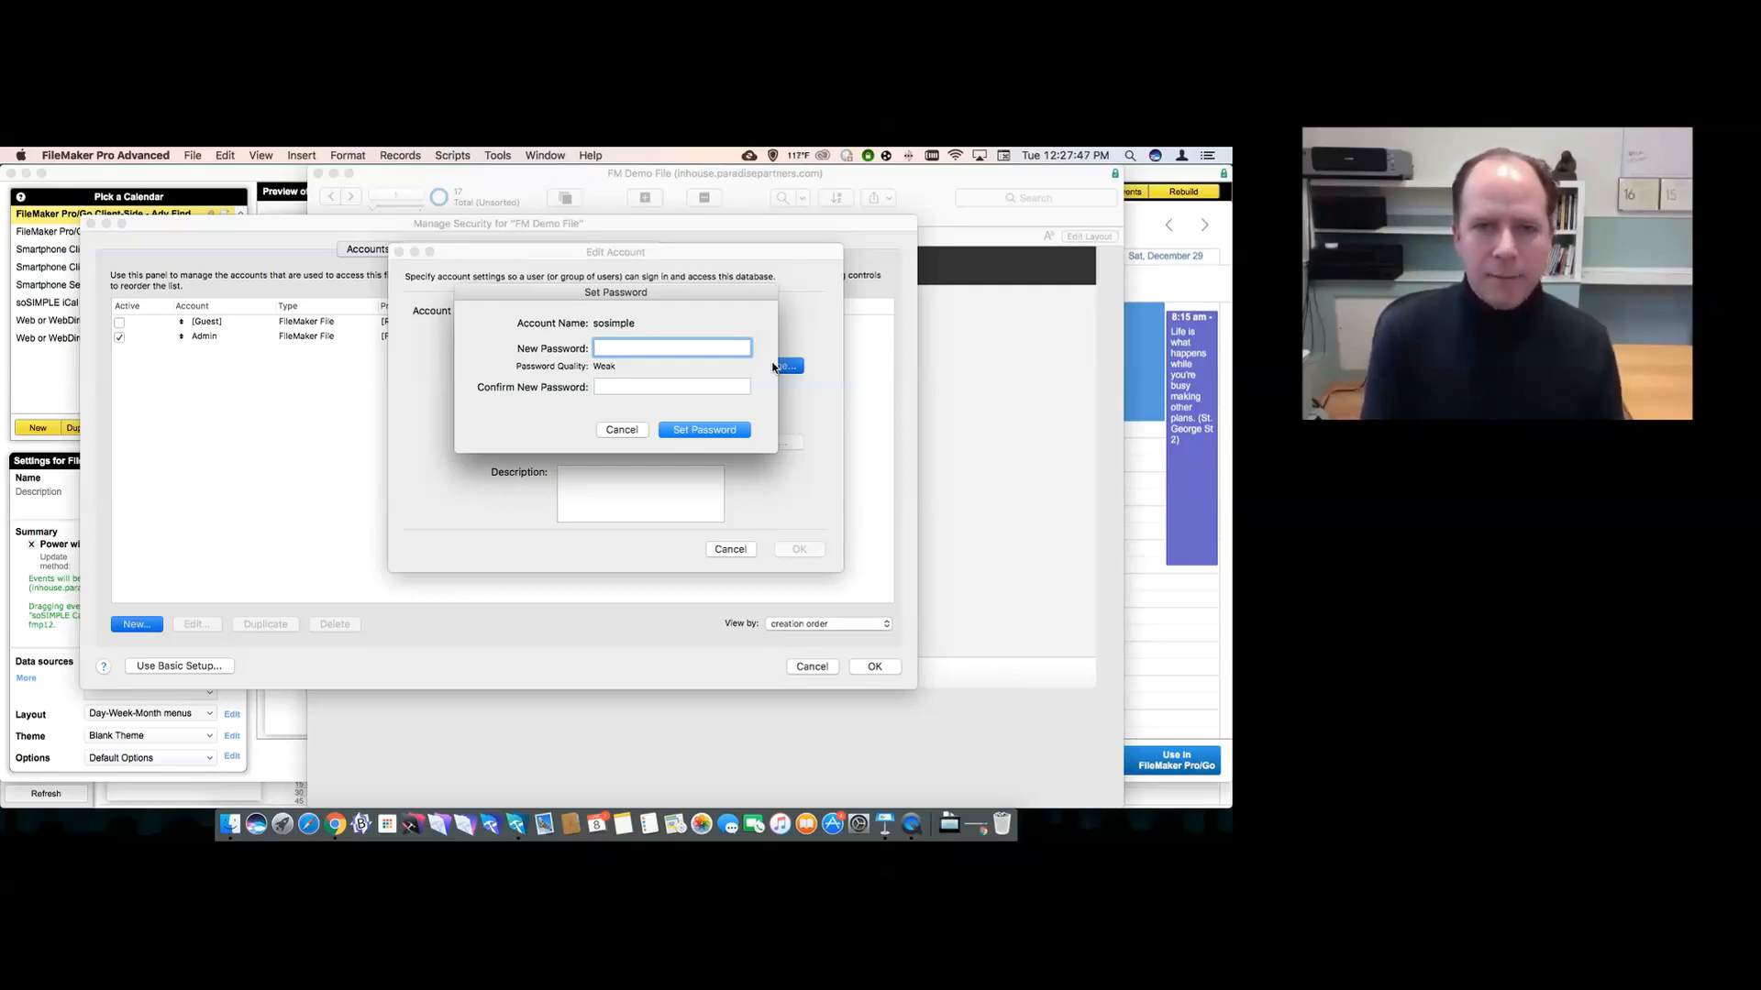
type("••")
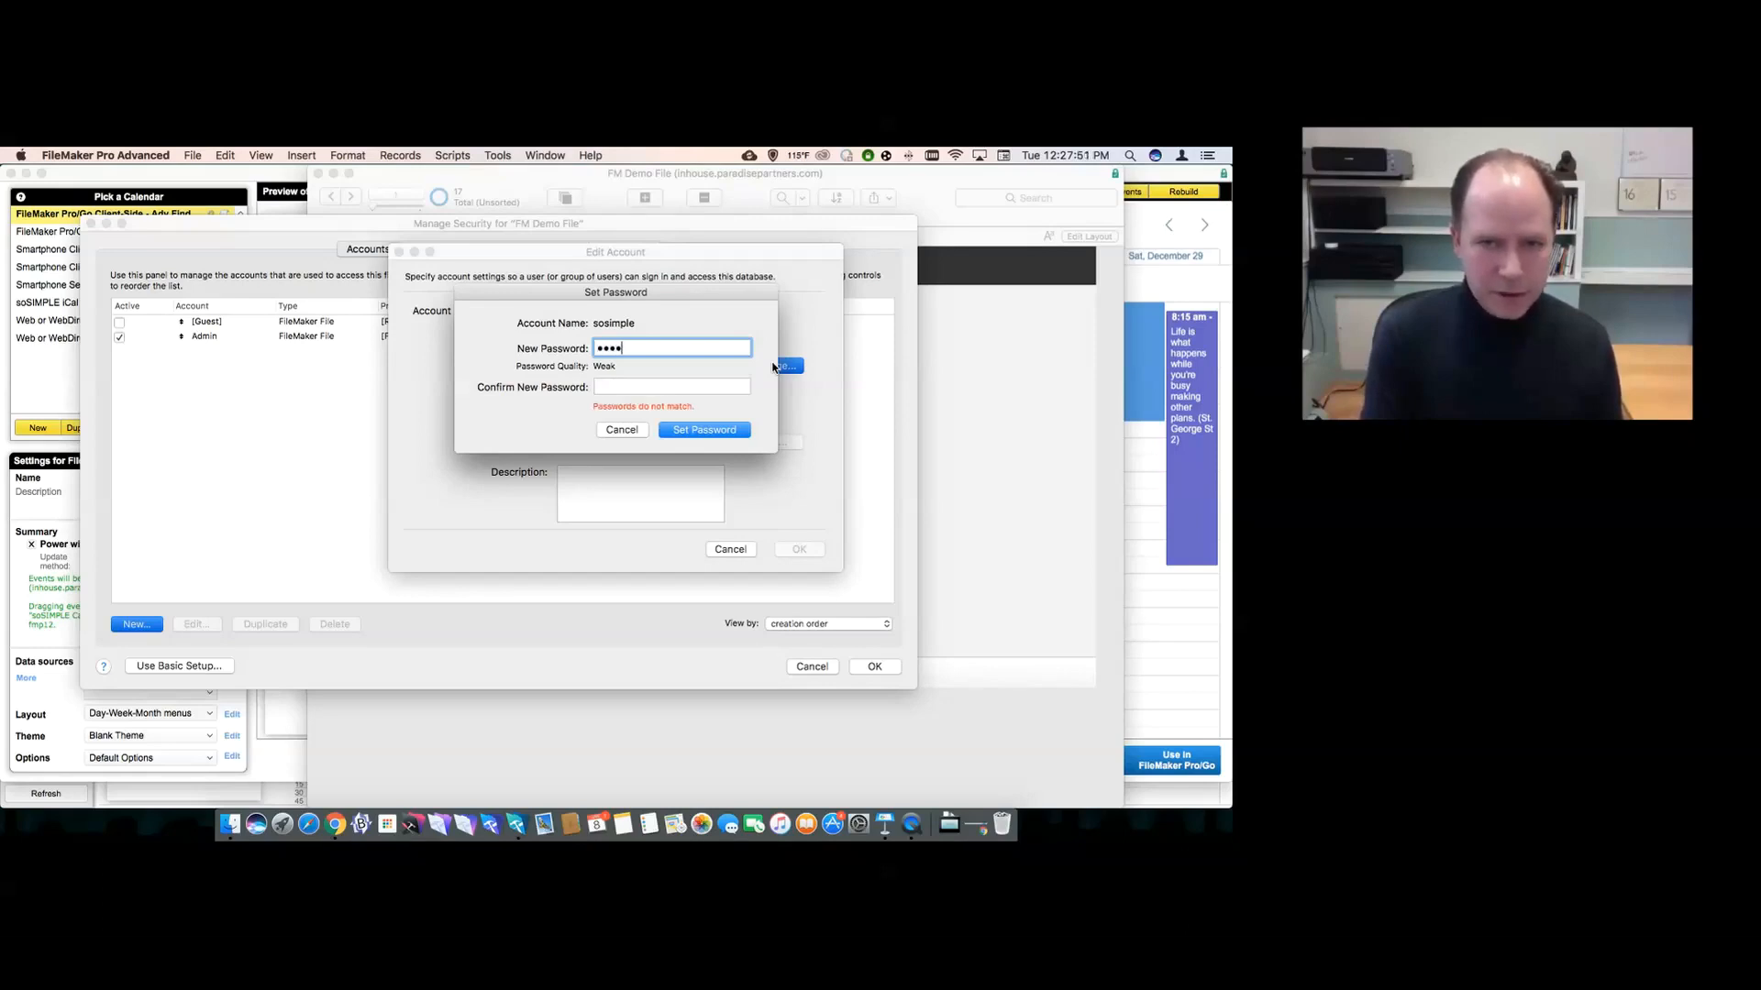
key("Tab")
type("••")
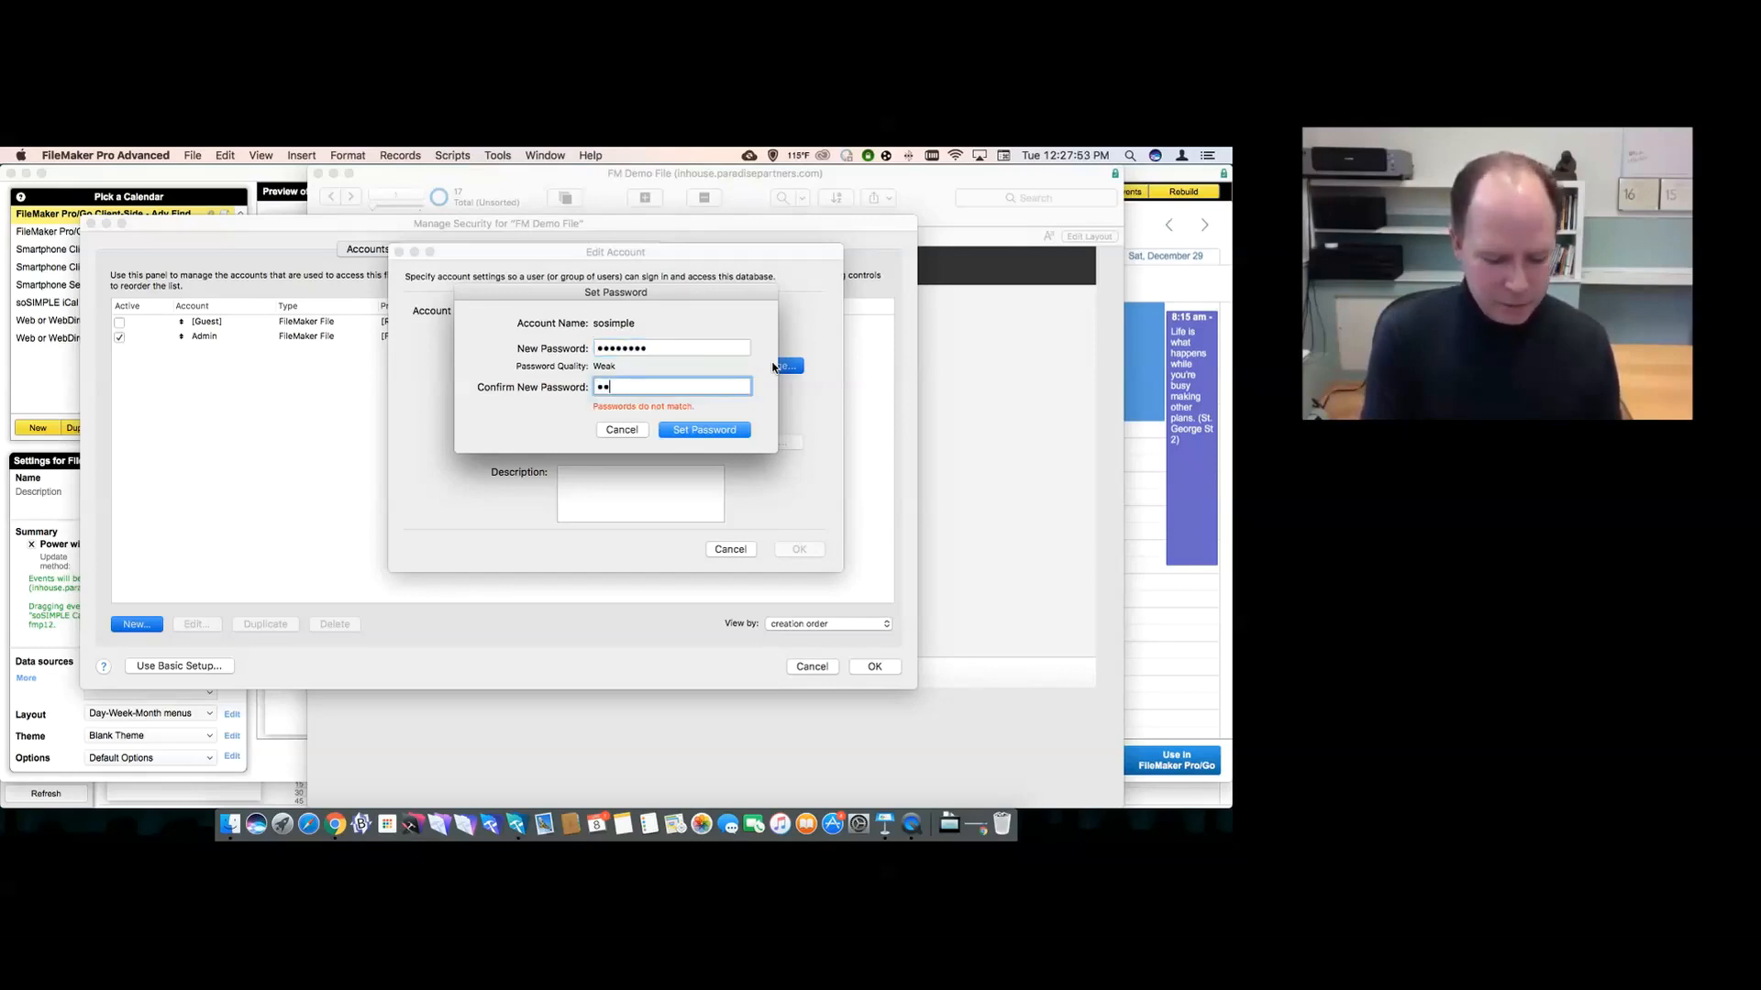
type("••••••")
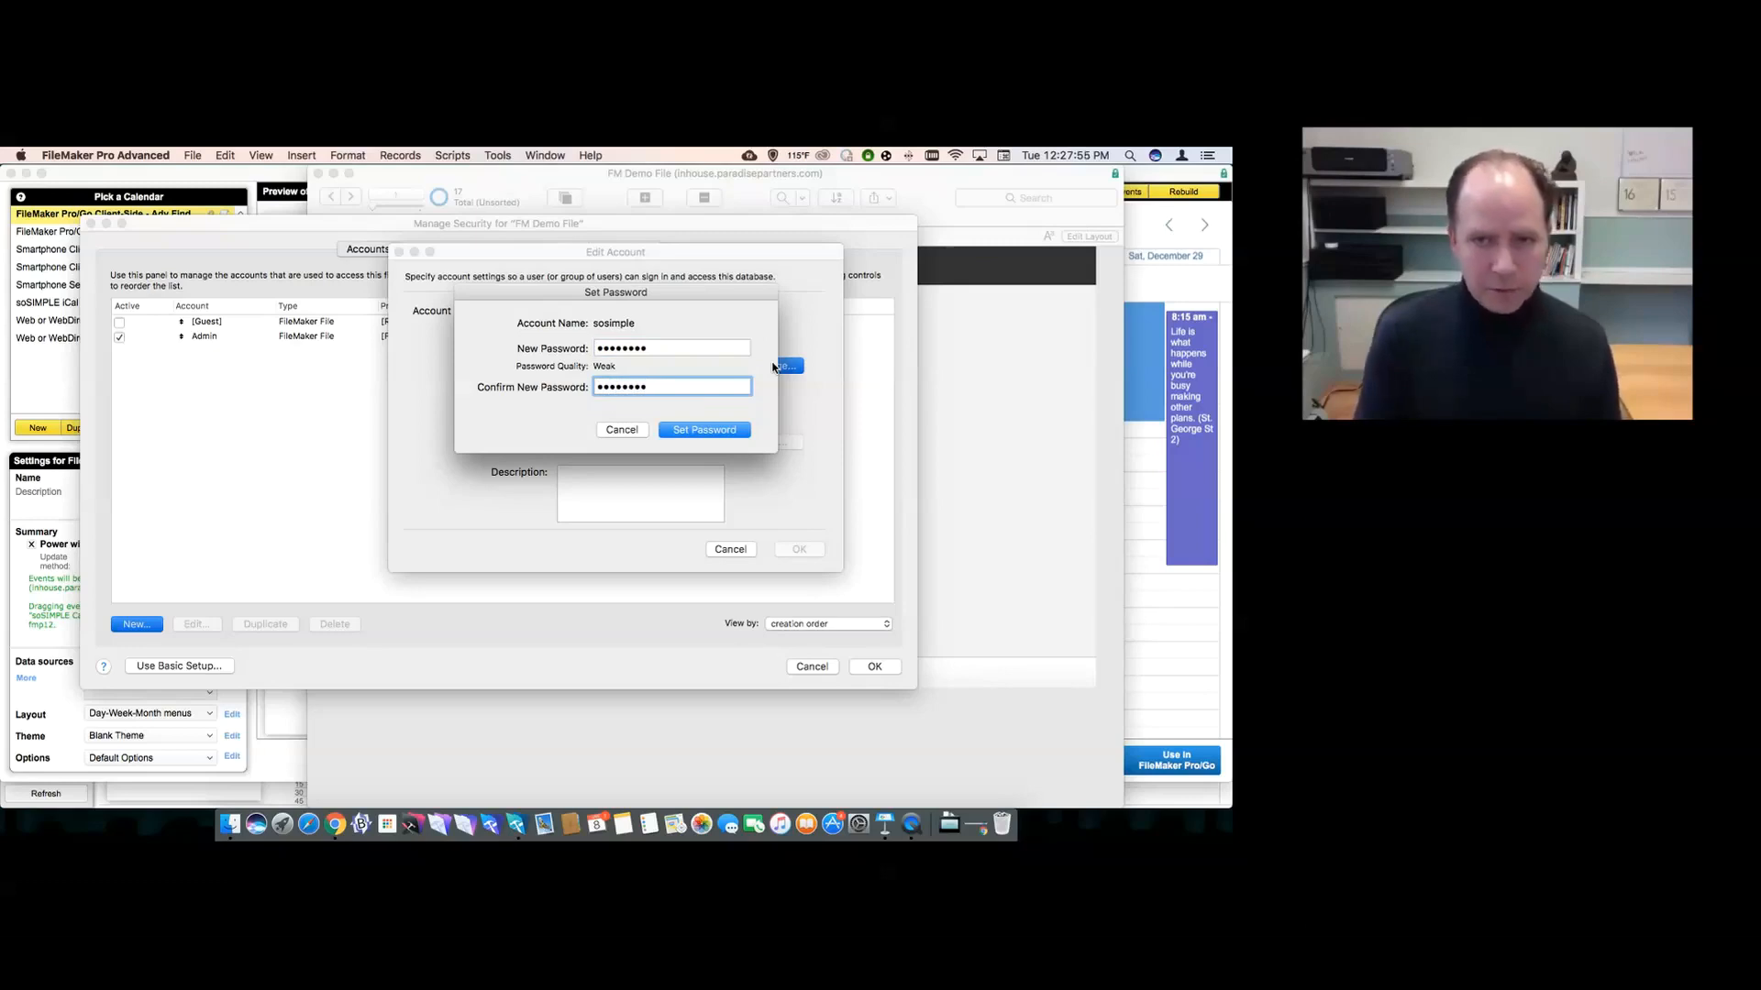
key("Return")
- Assign the sosimple privilege set, with PHP Web Publishing and Data API access, and save the account
left_click(692, 443)
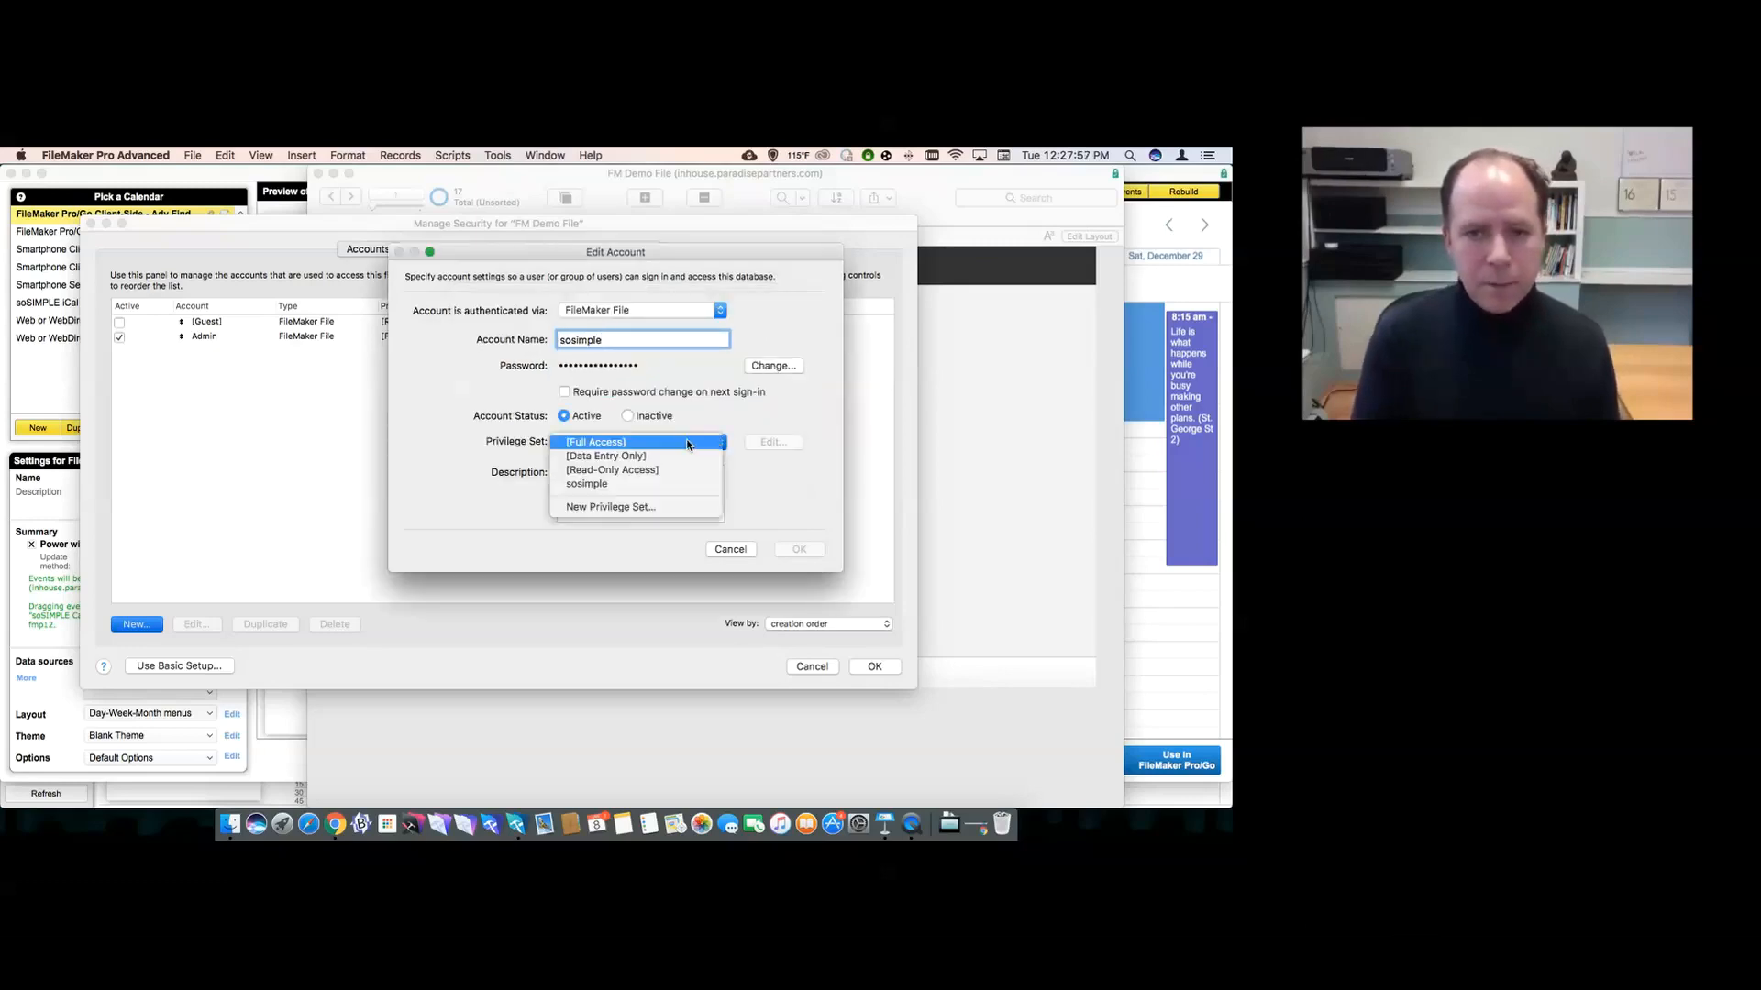
left_click(667, 483)
left_click(773, 442)
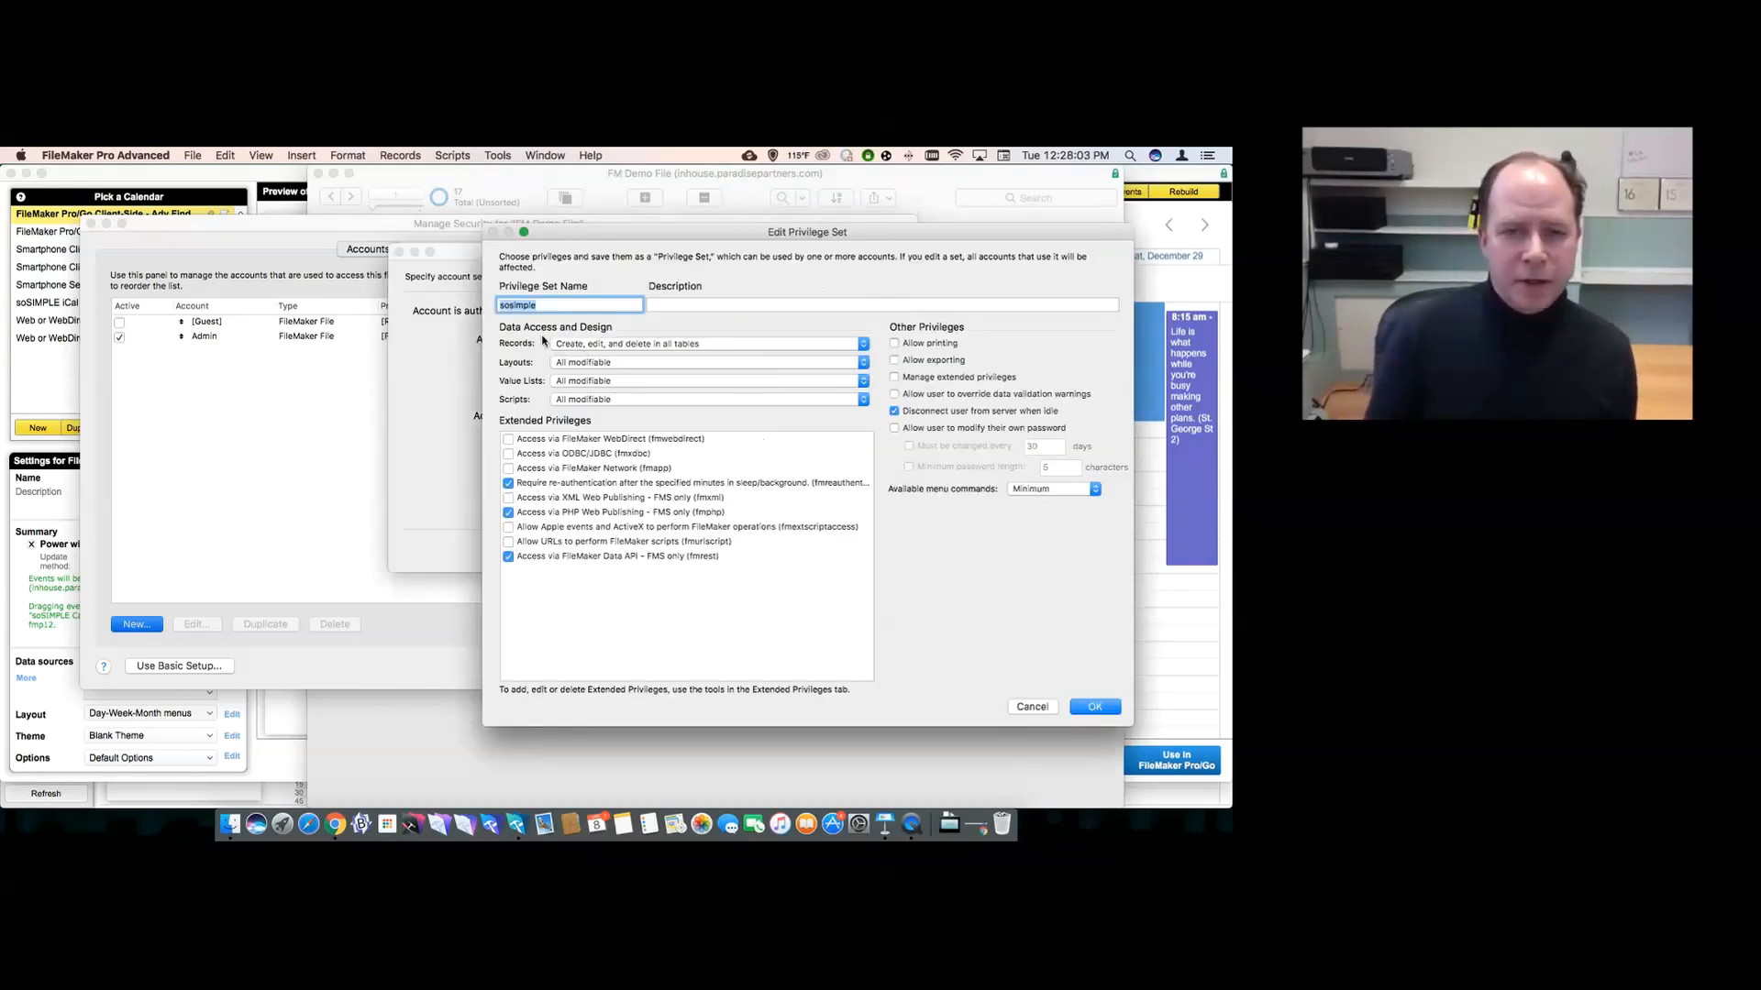
left_click(555, 517)
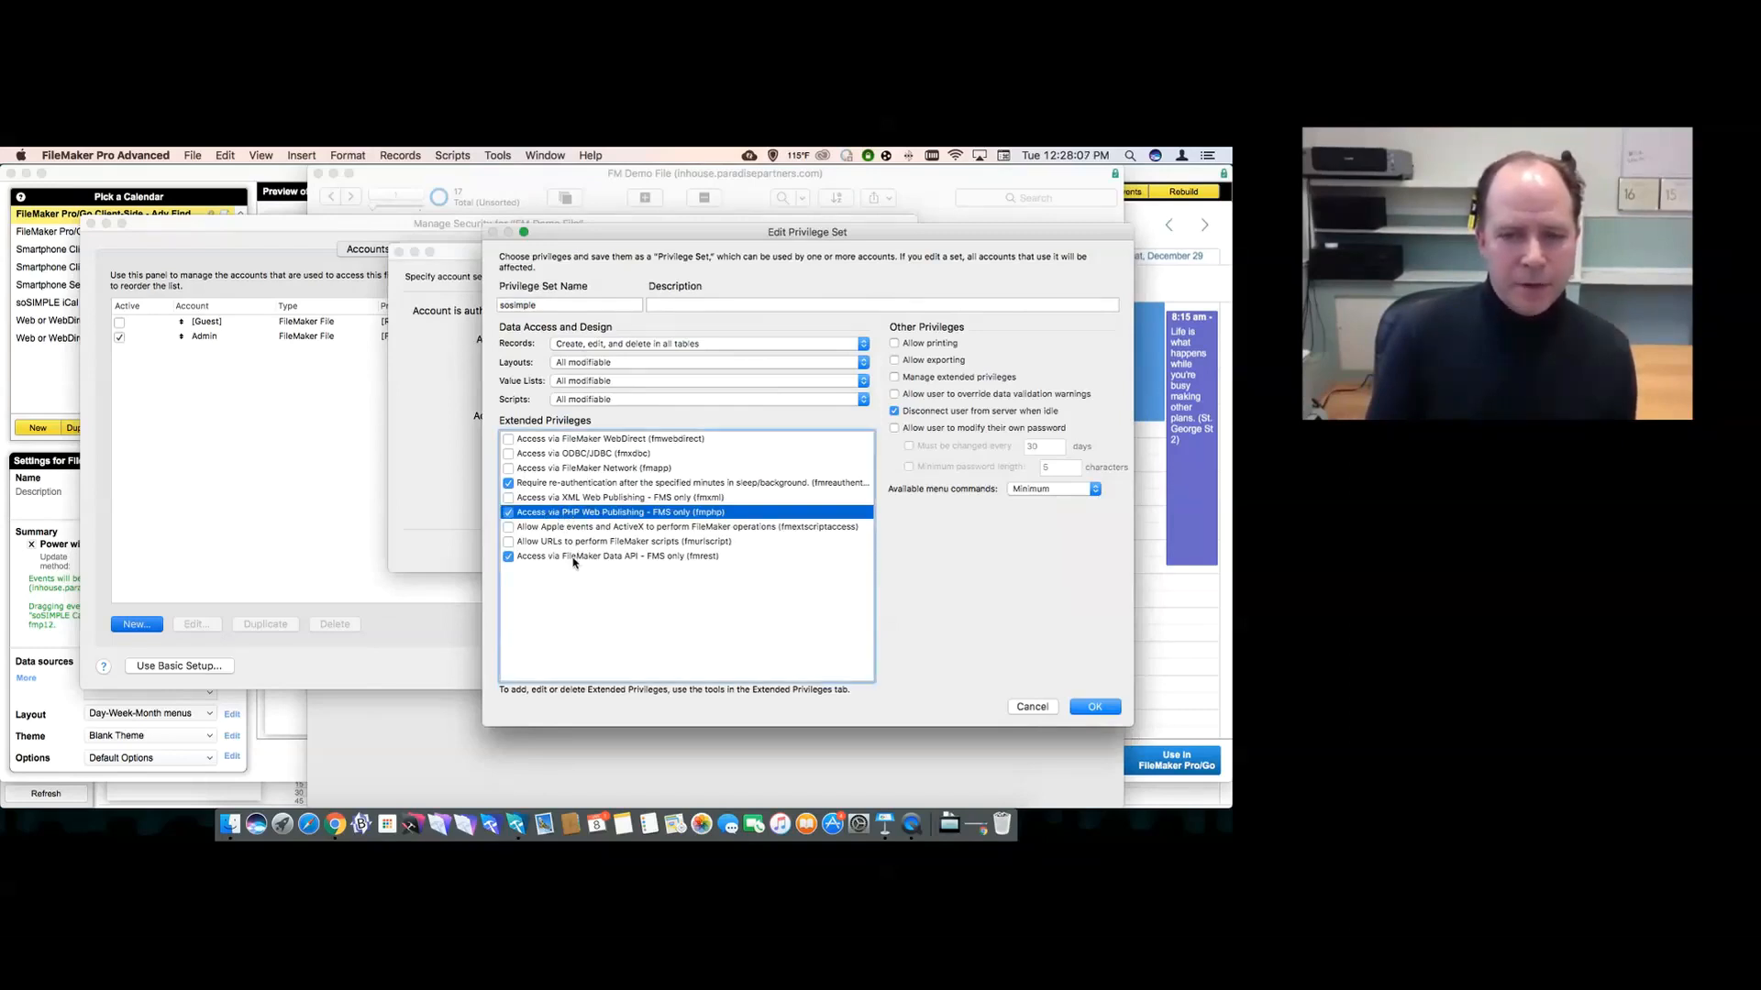
left_click(576, 559)
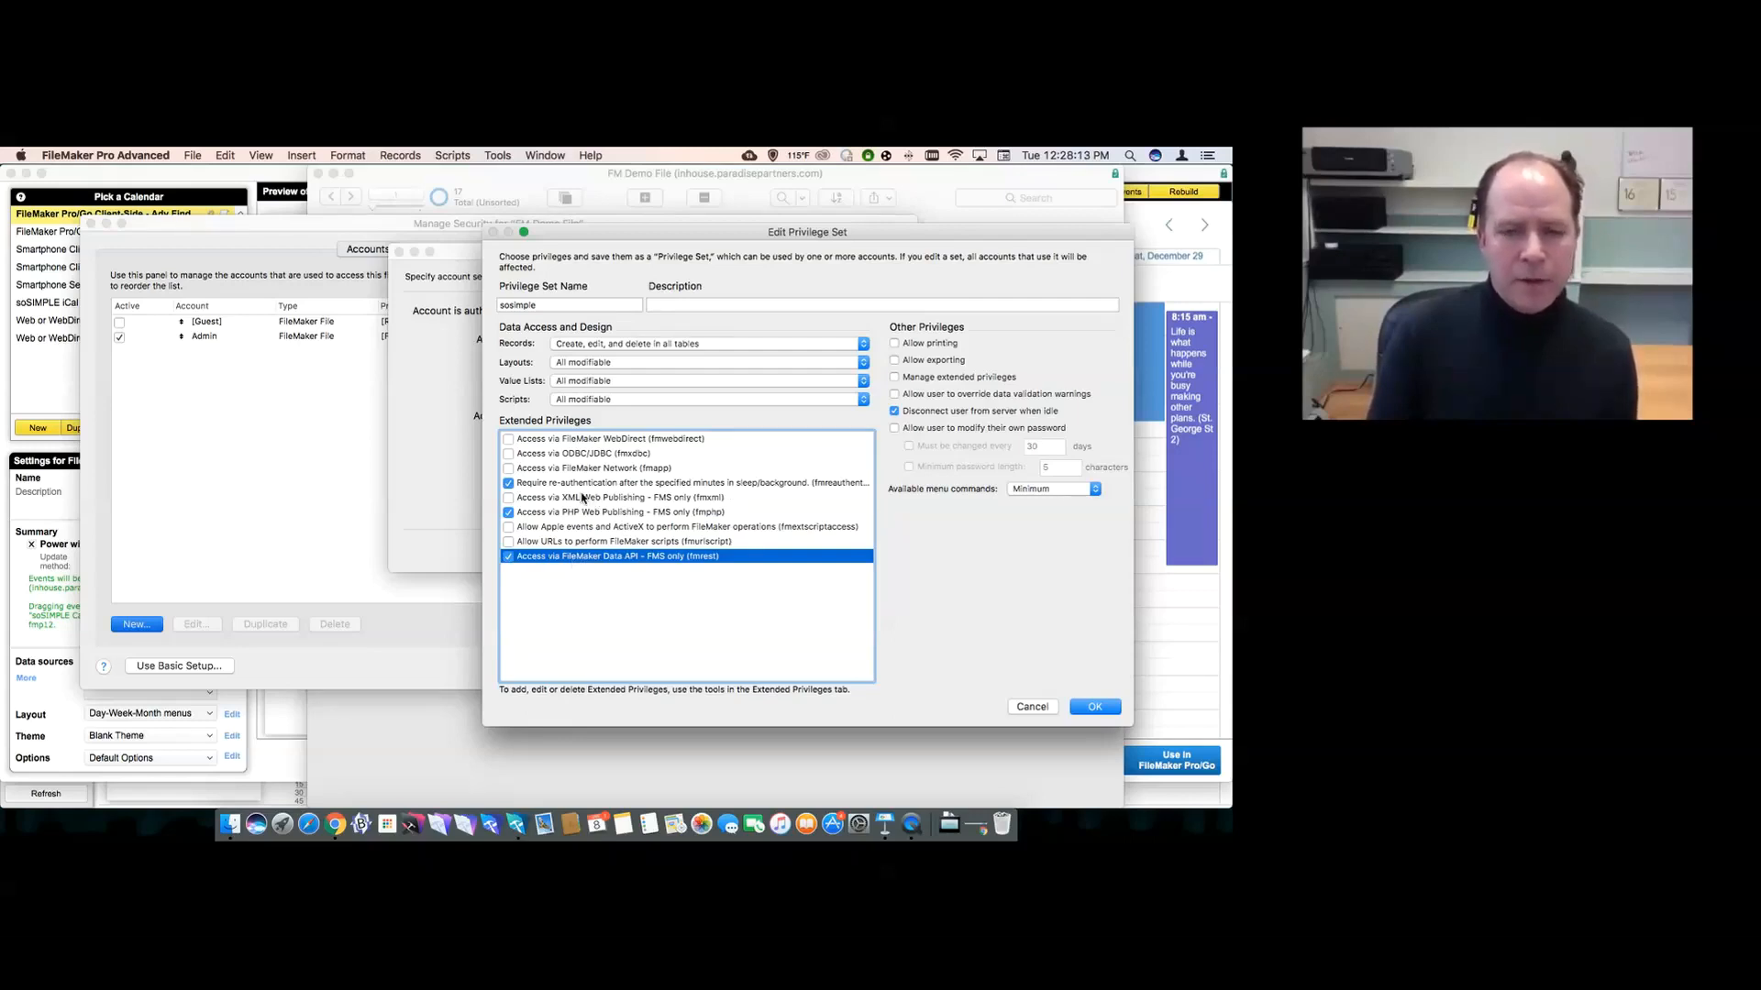
left_click(587, 516)
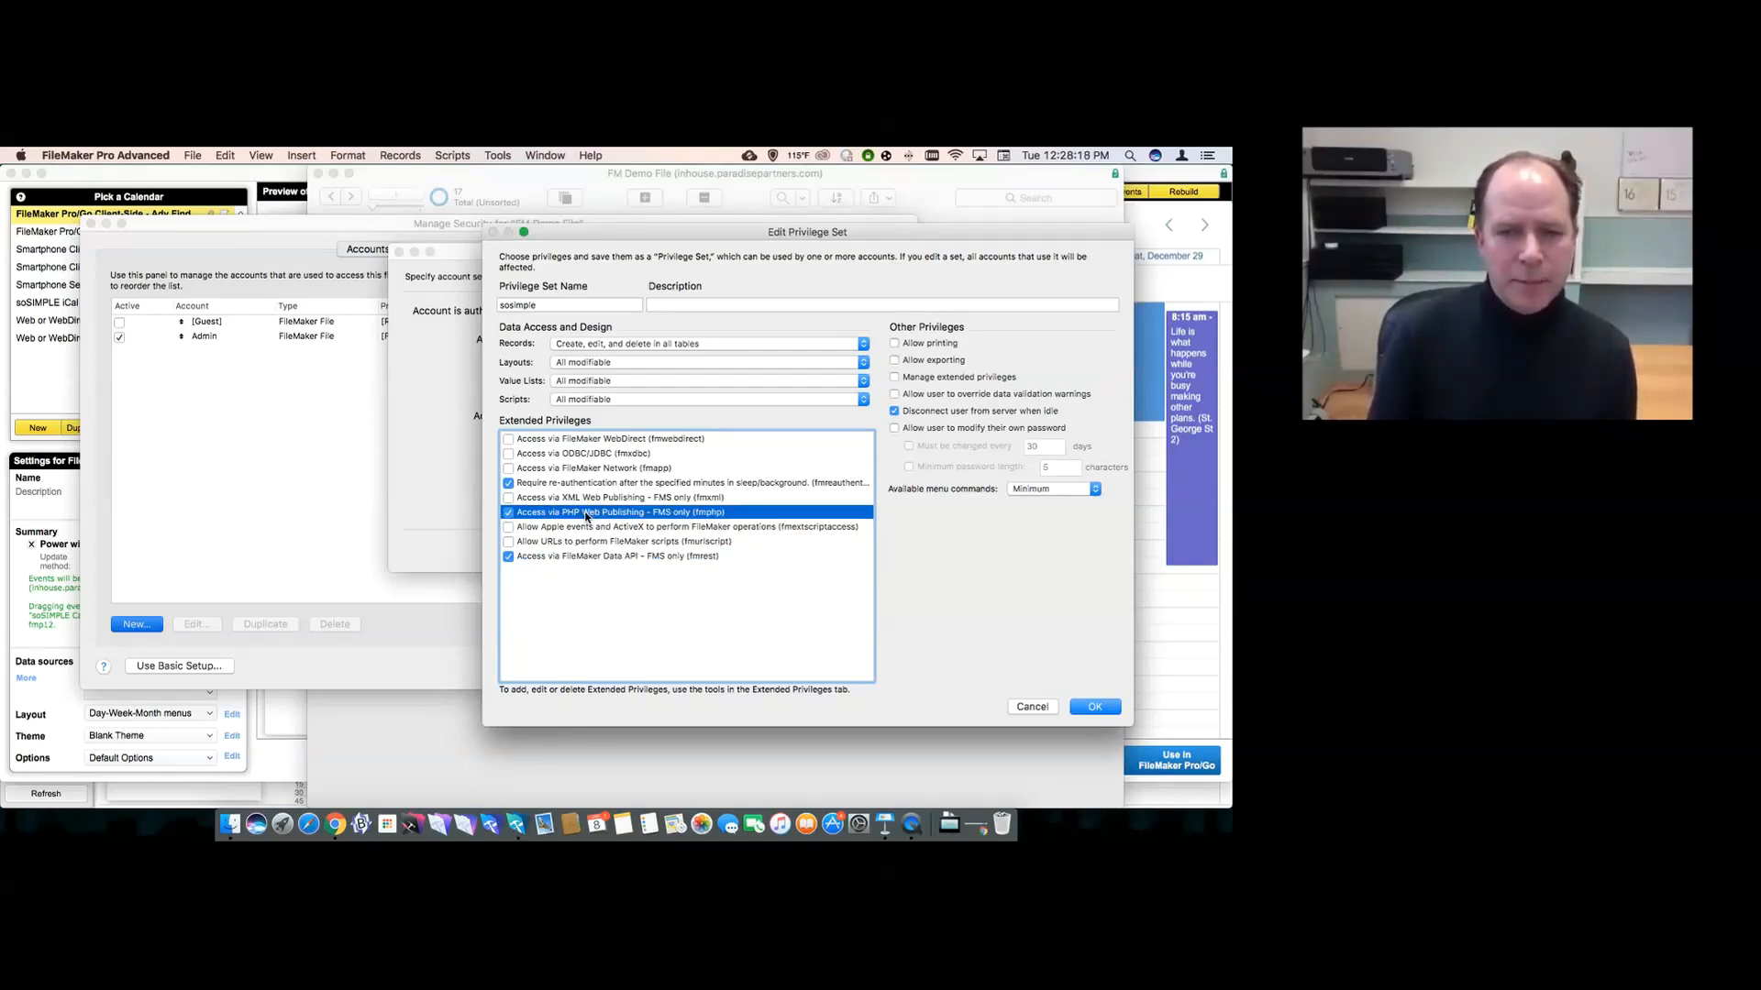
left_click(563, 470)
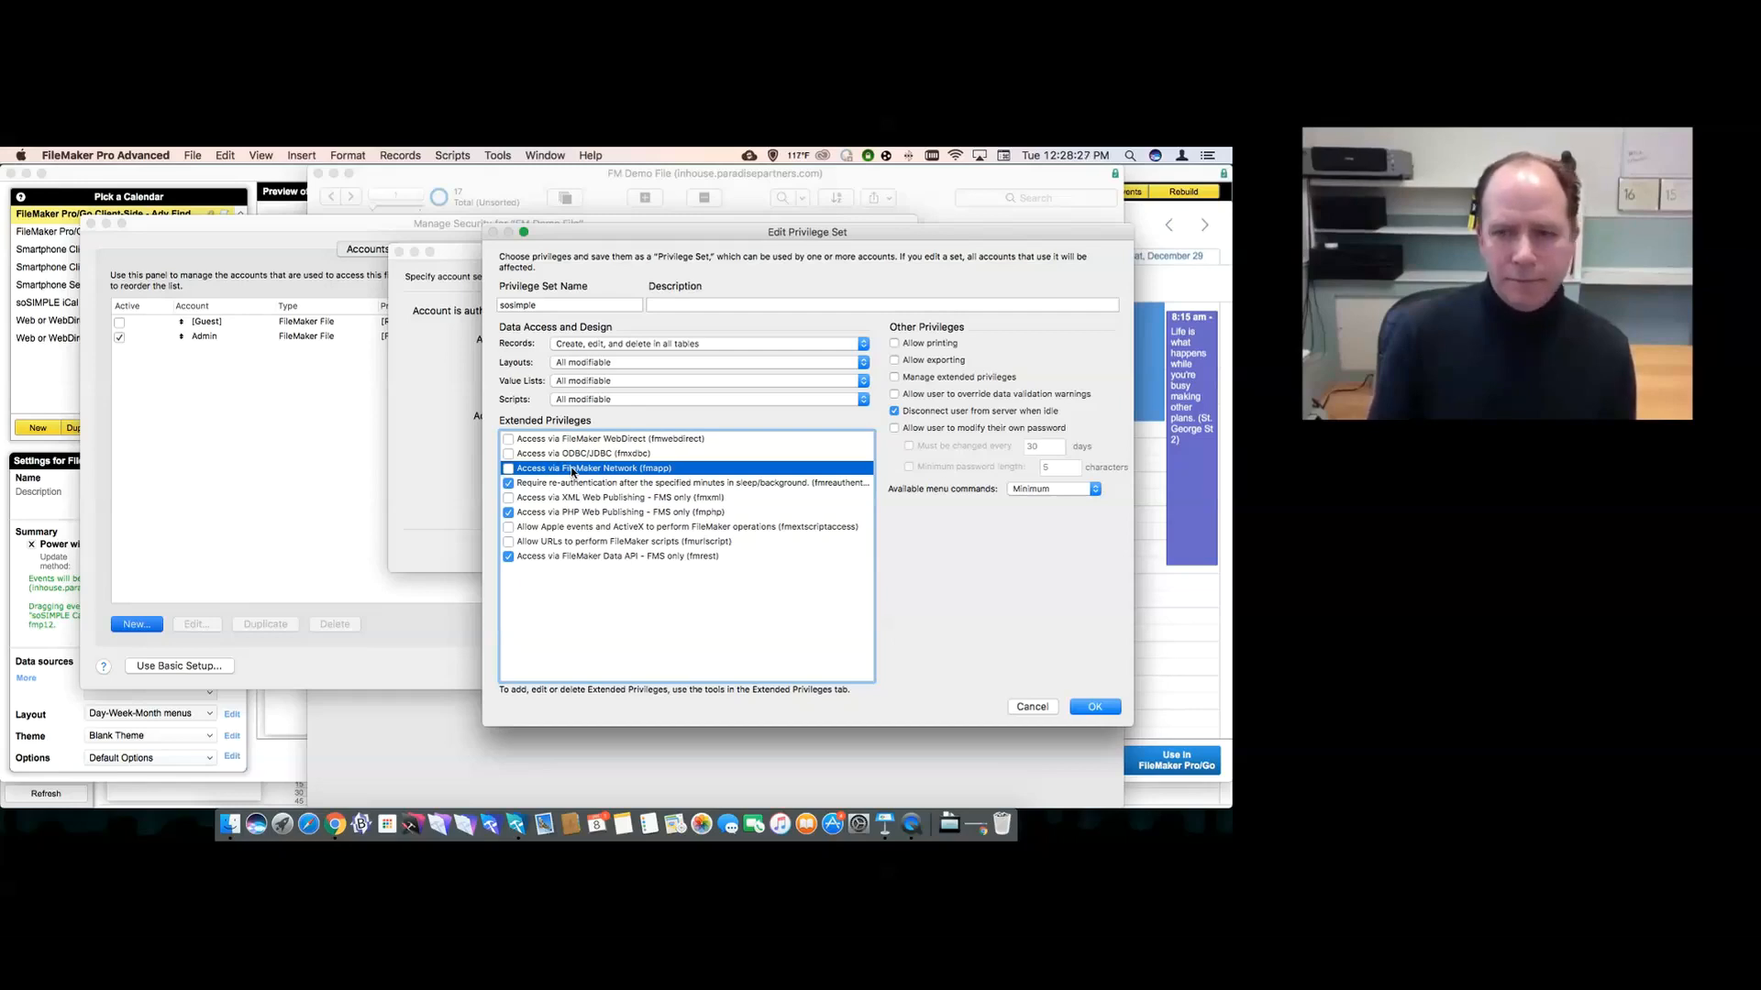
left_click(1078, 708)
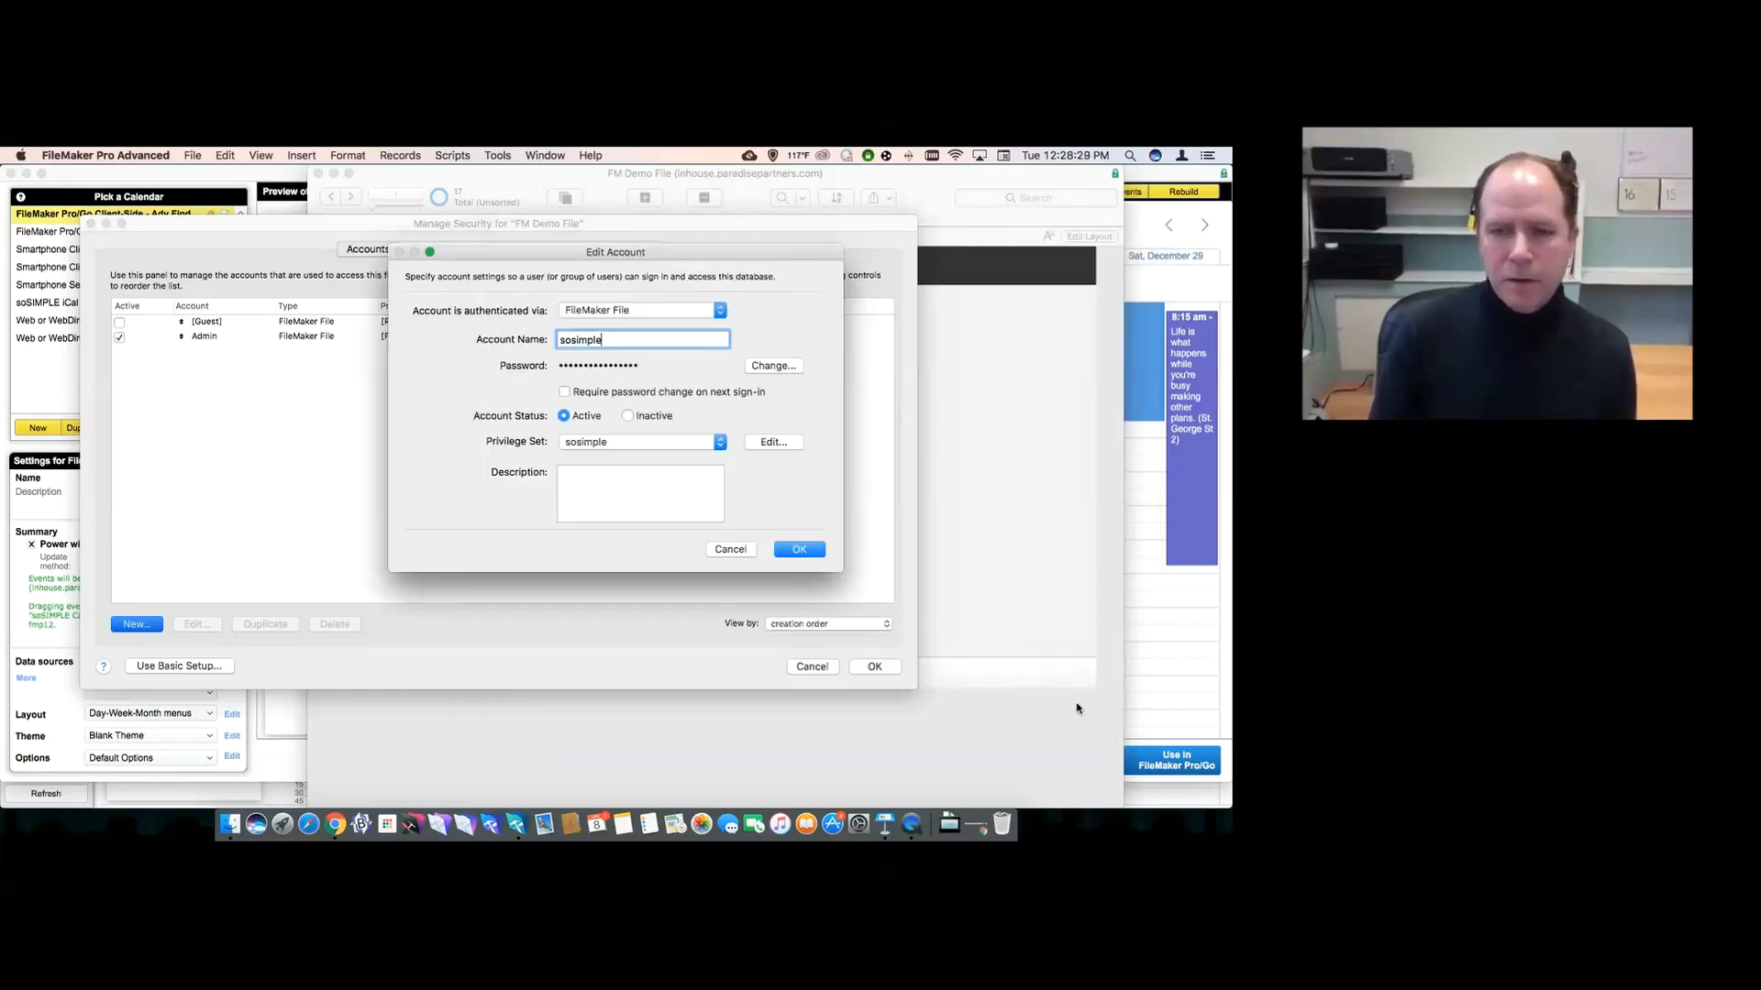
left_click(796, 550)
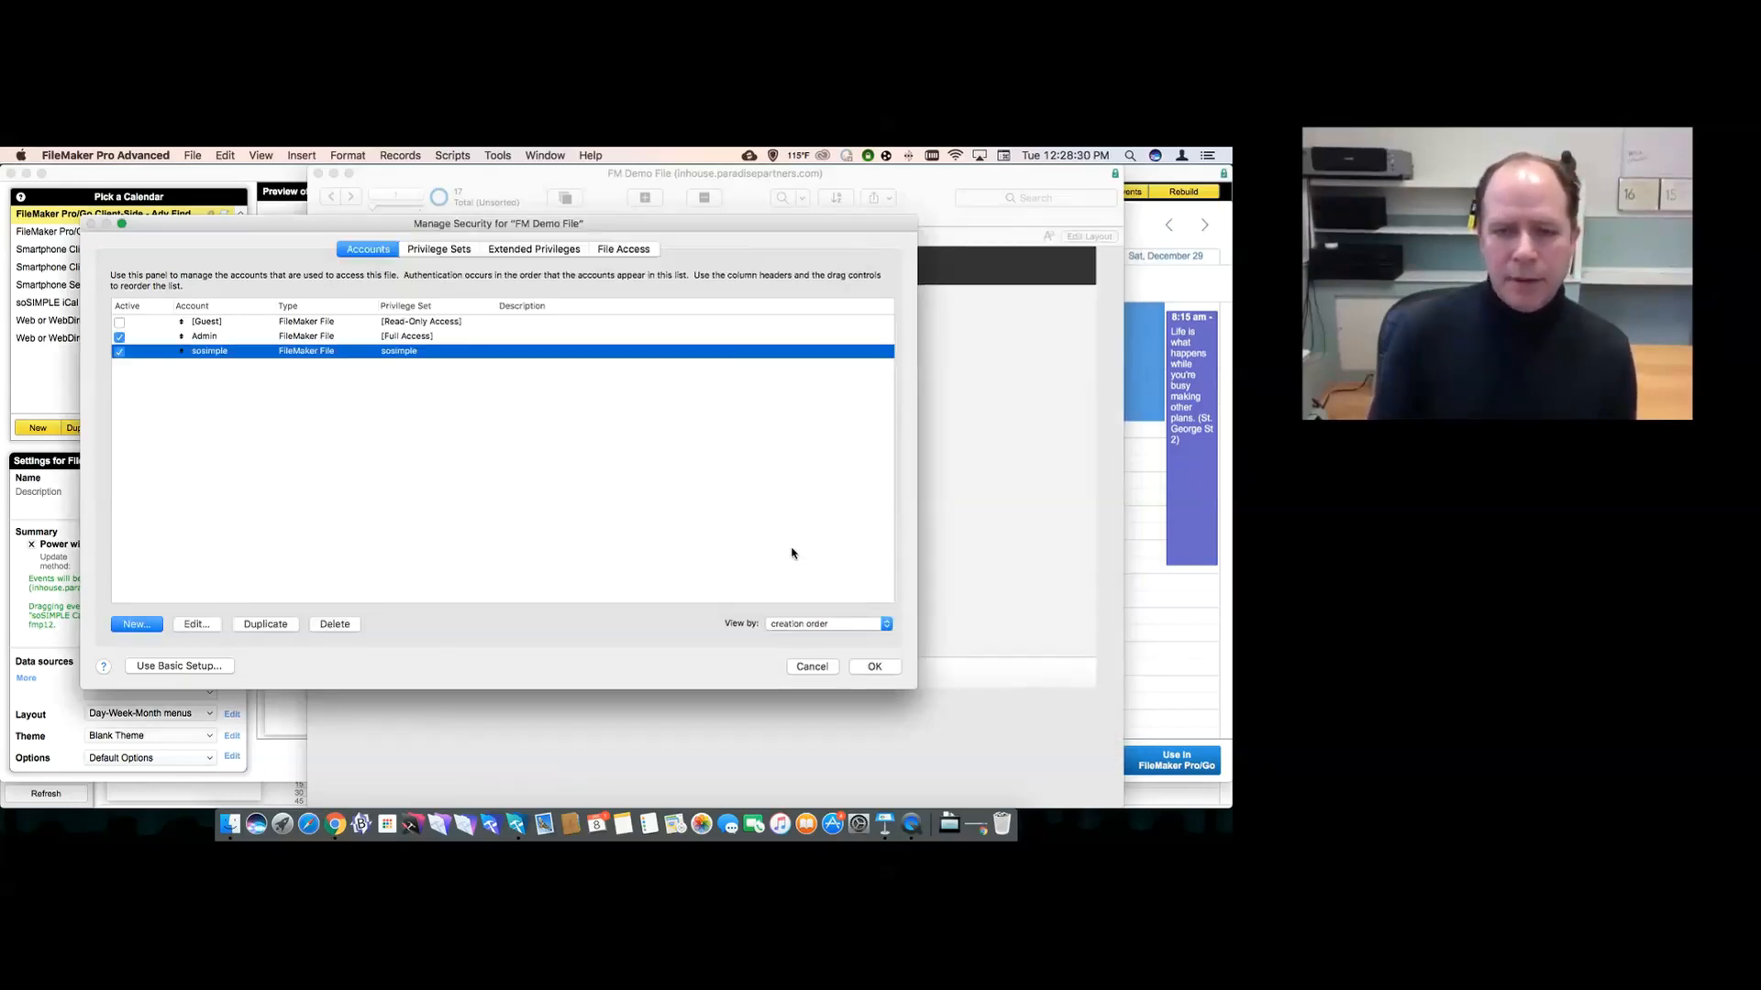
- Review the Admin account and its Full Access privilege set, closing both unchanged
double_click(323, 339)
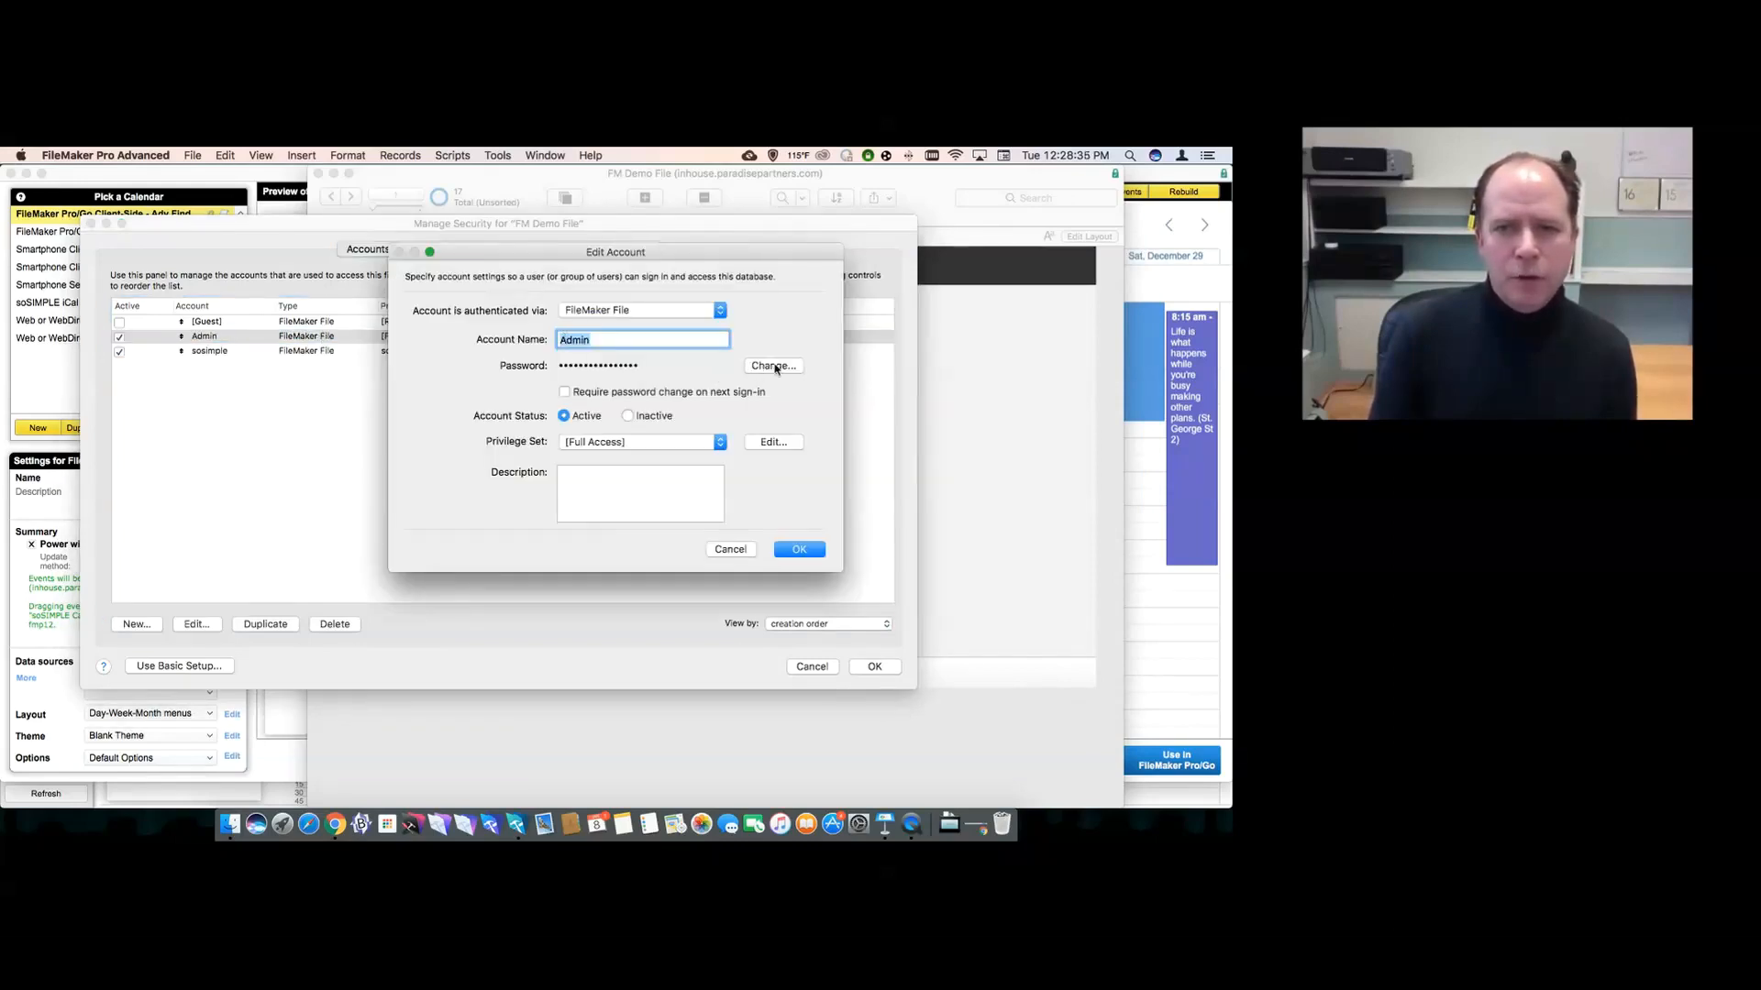
left_click(770, 366)
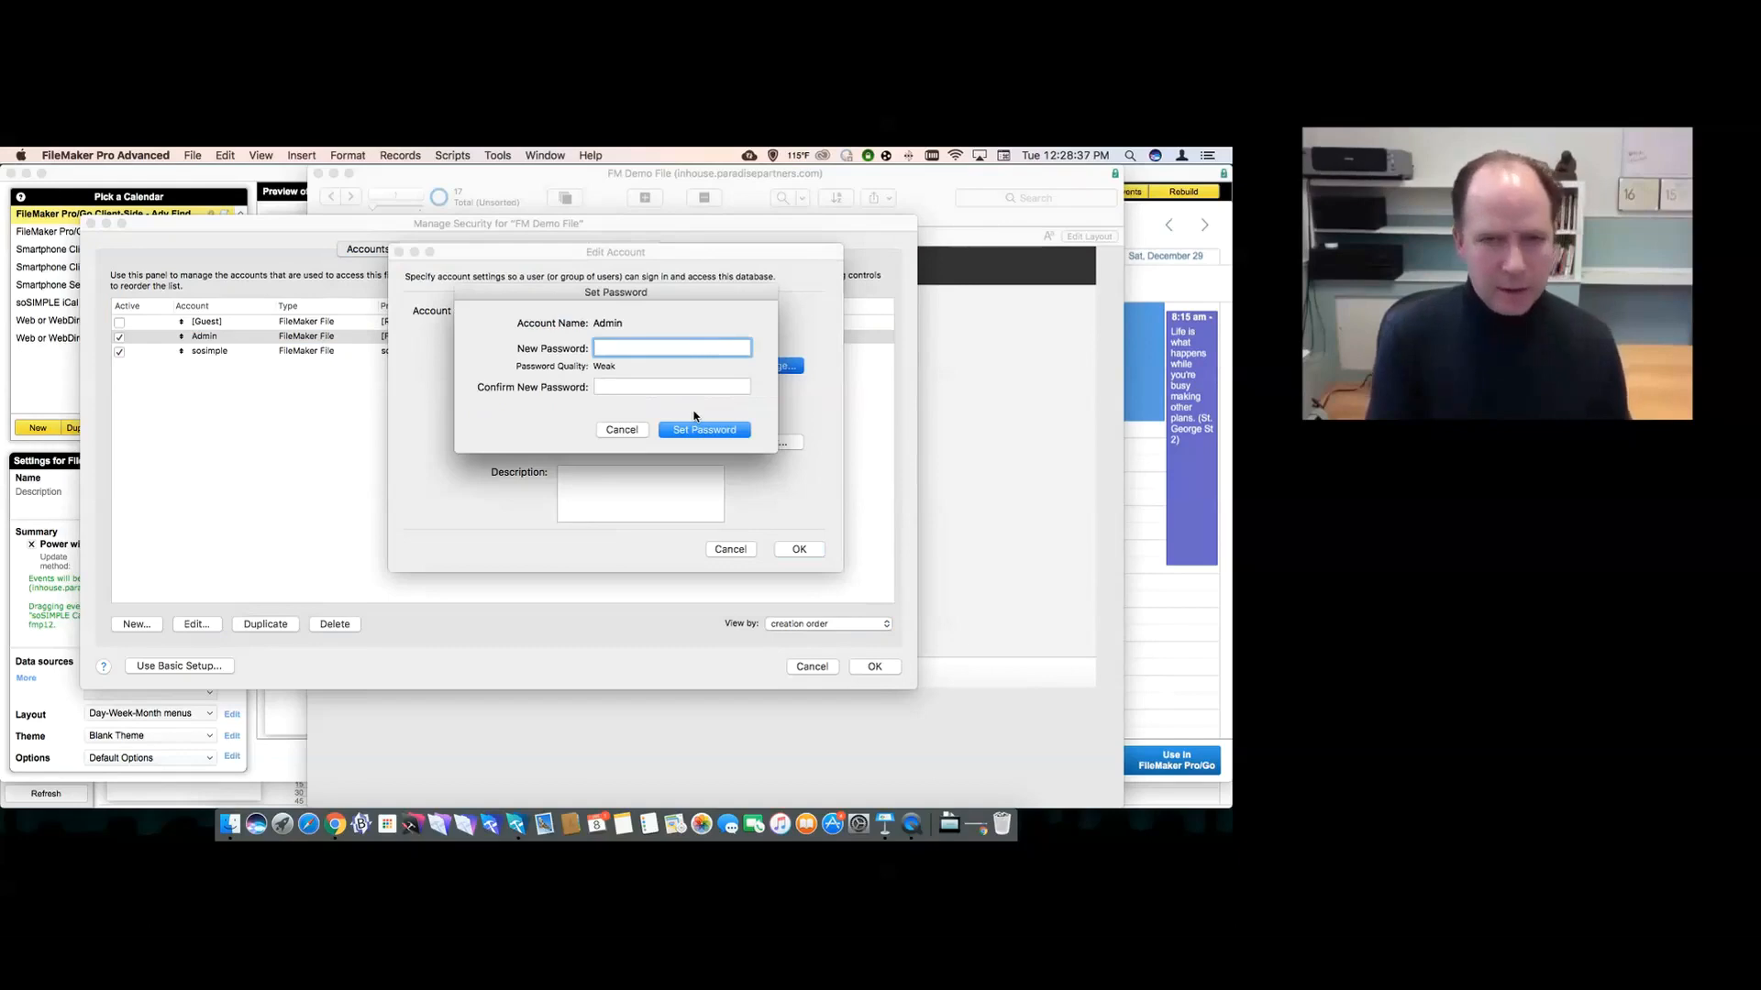
left_click(701, 429)
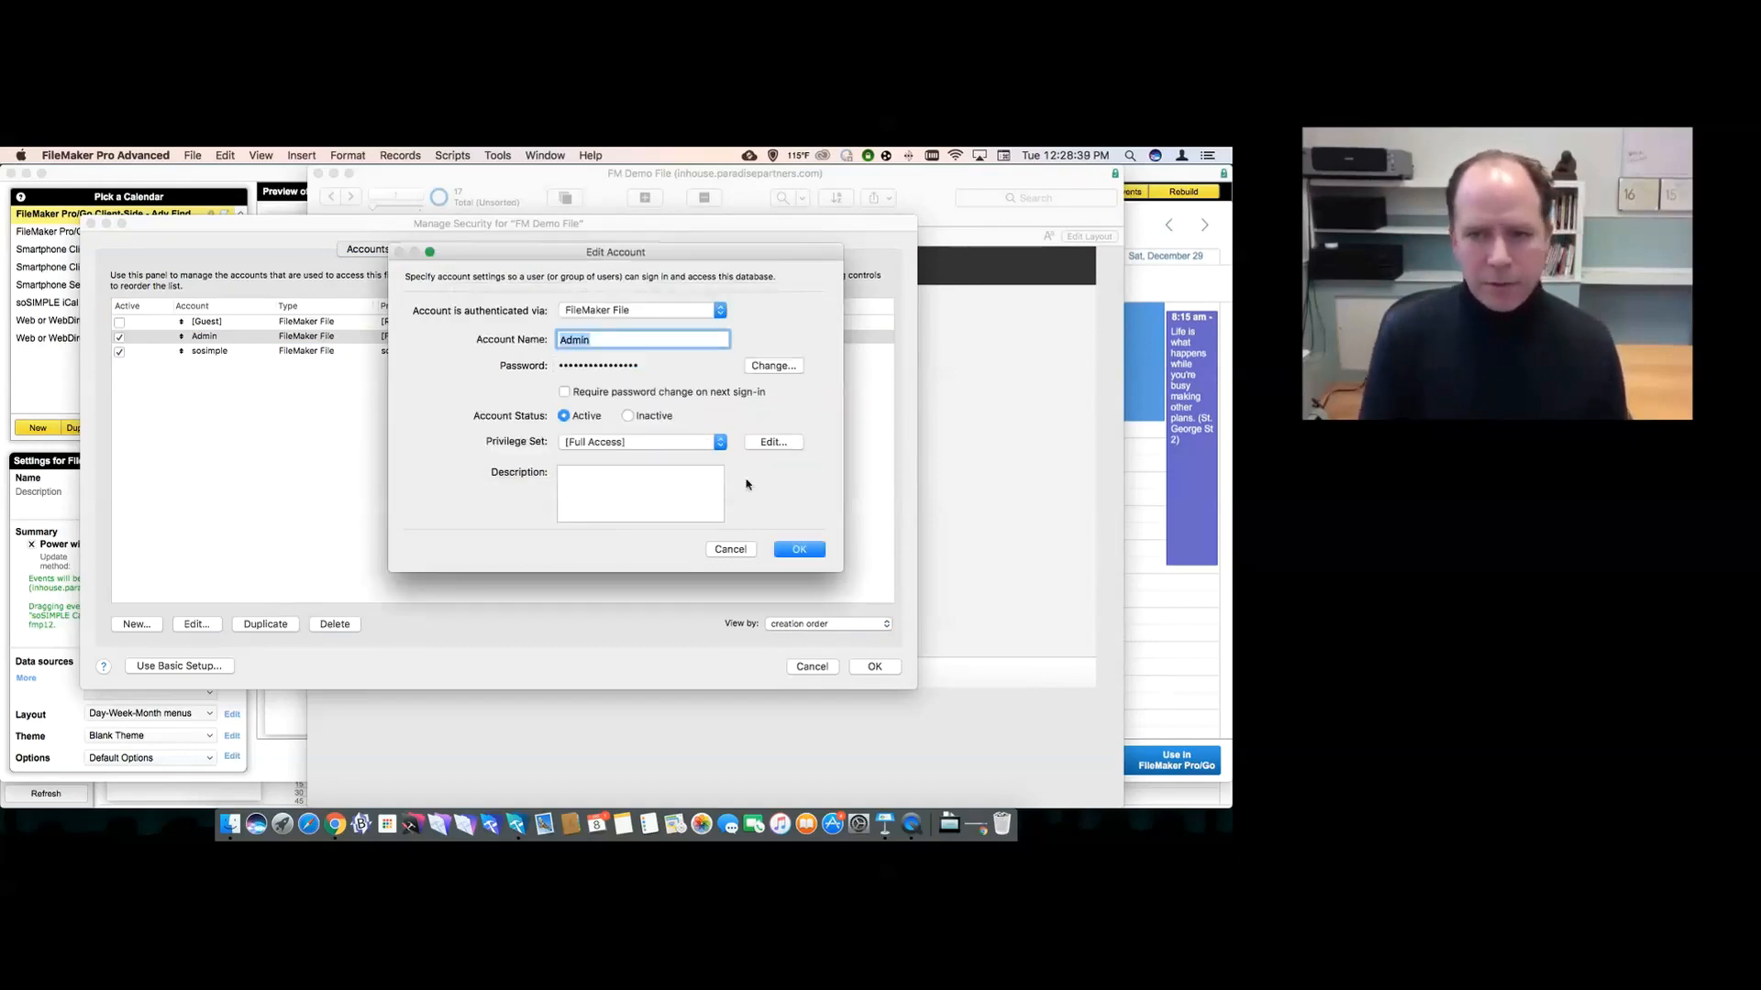
left_click(776, 441)
left_click(568, 472)
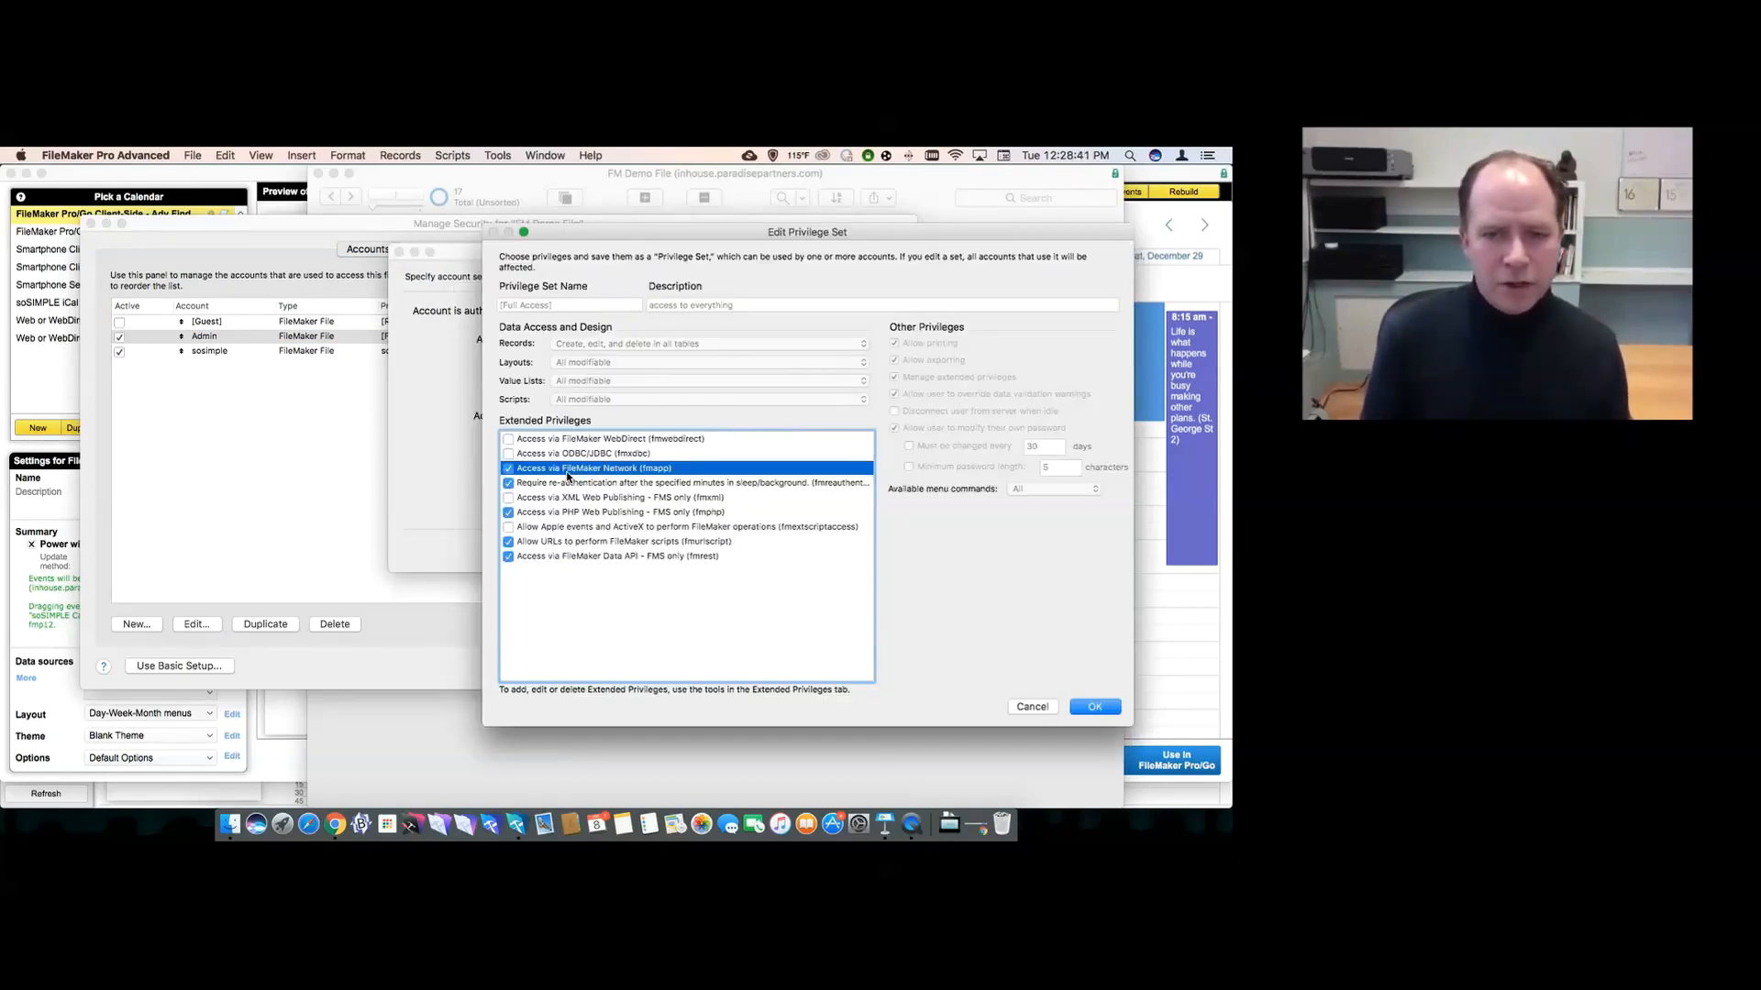
left_click(569, 545)
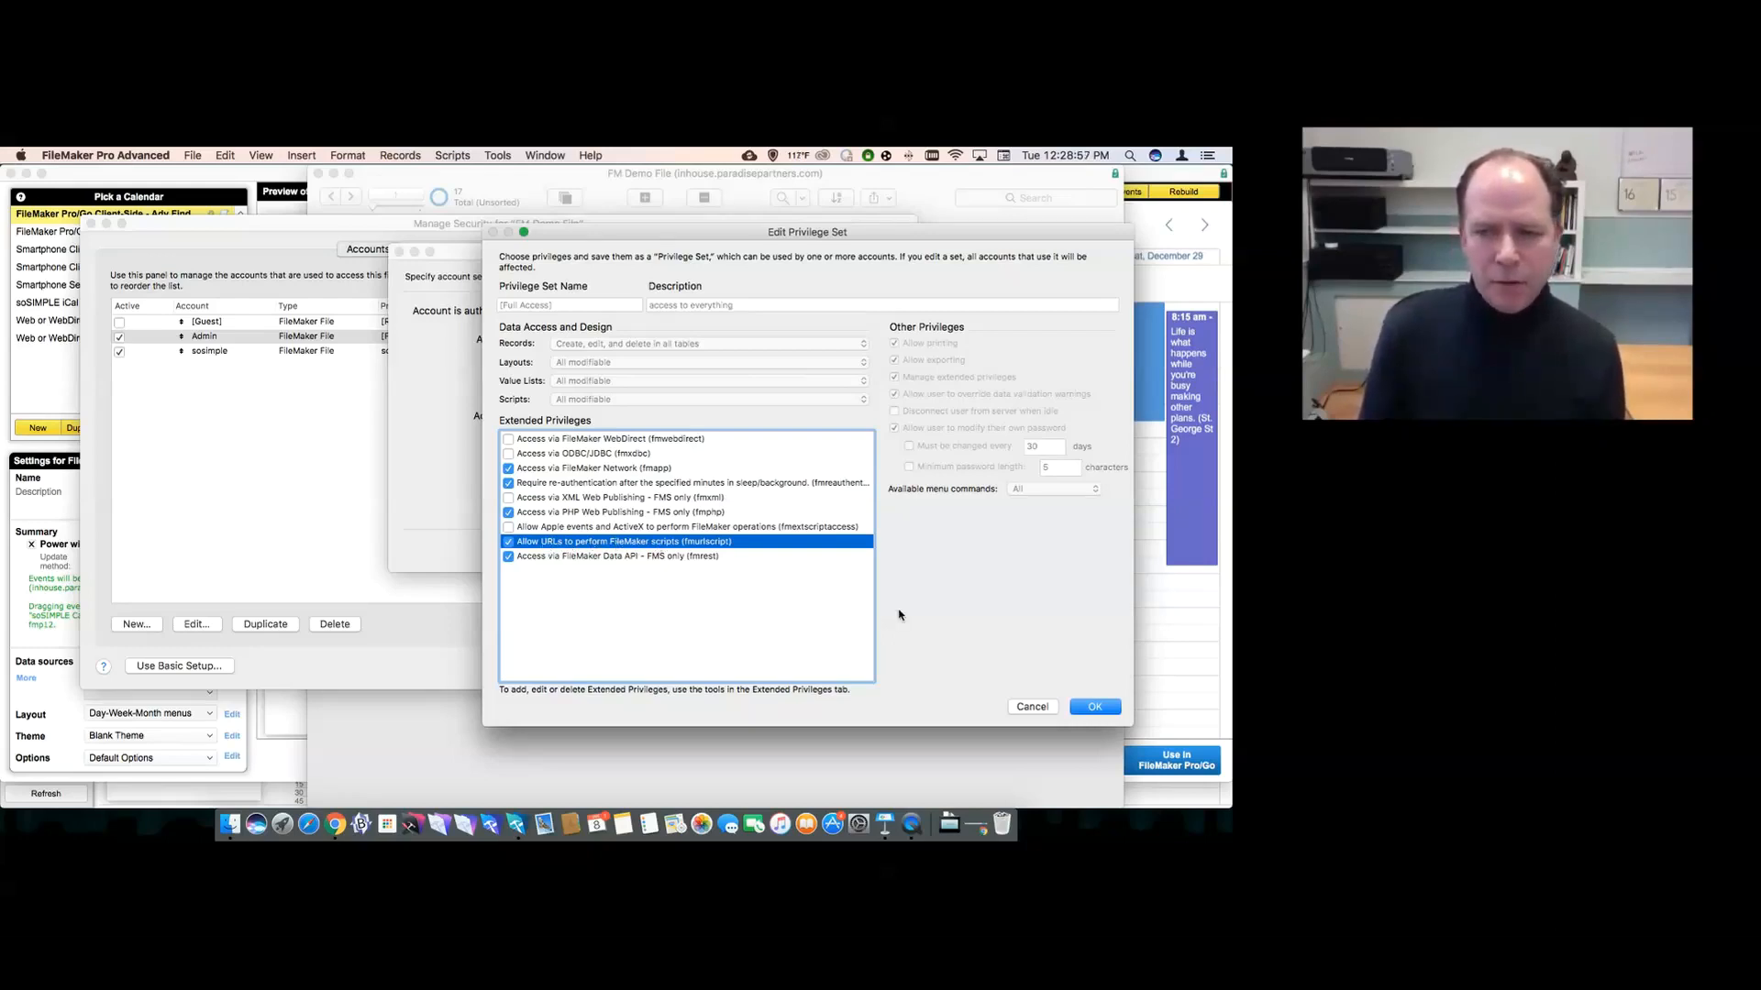
left_click(1030, 707)
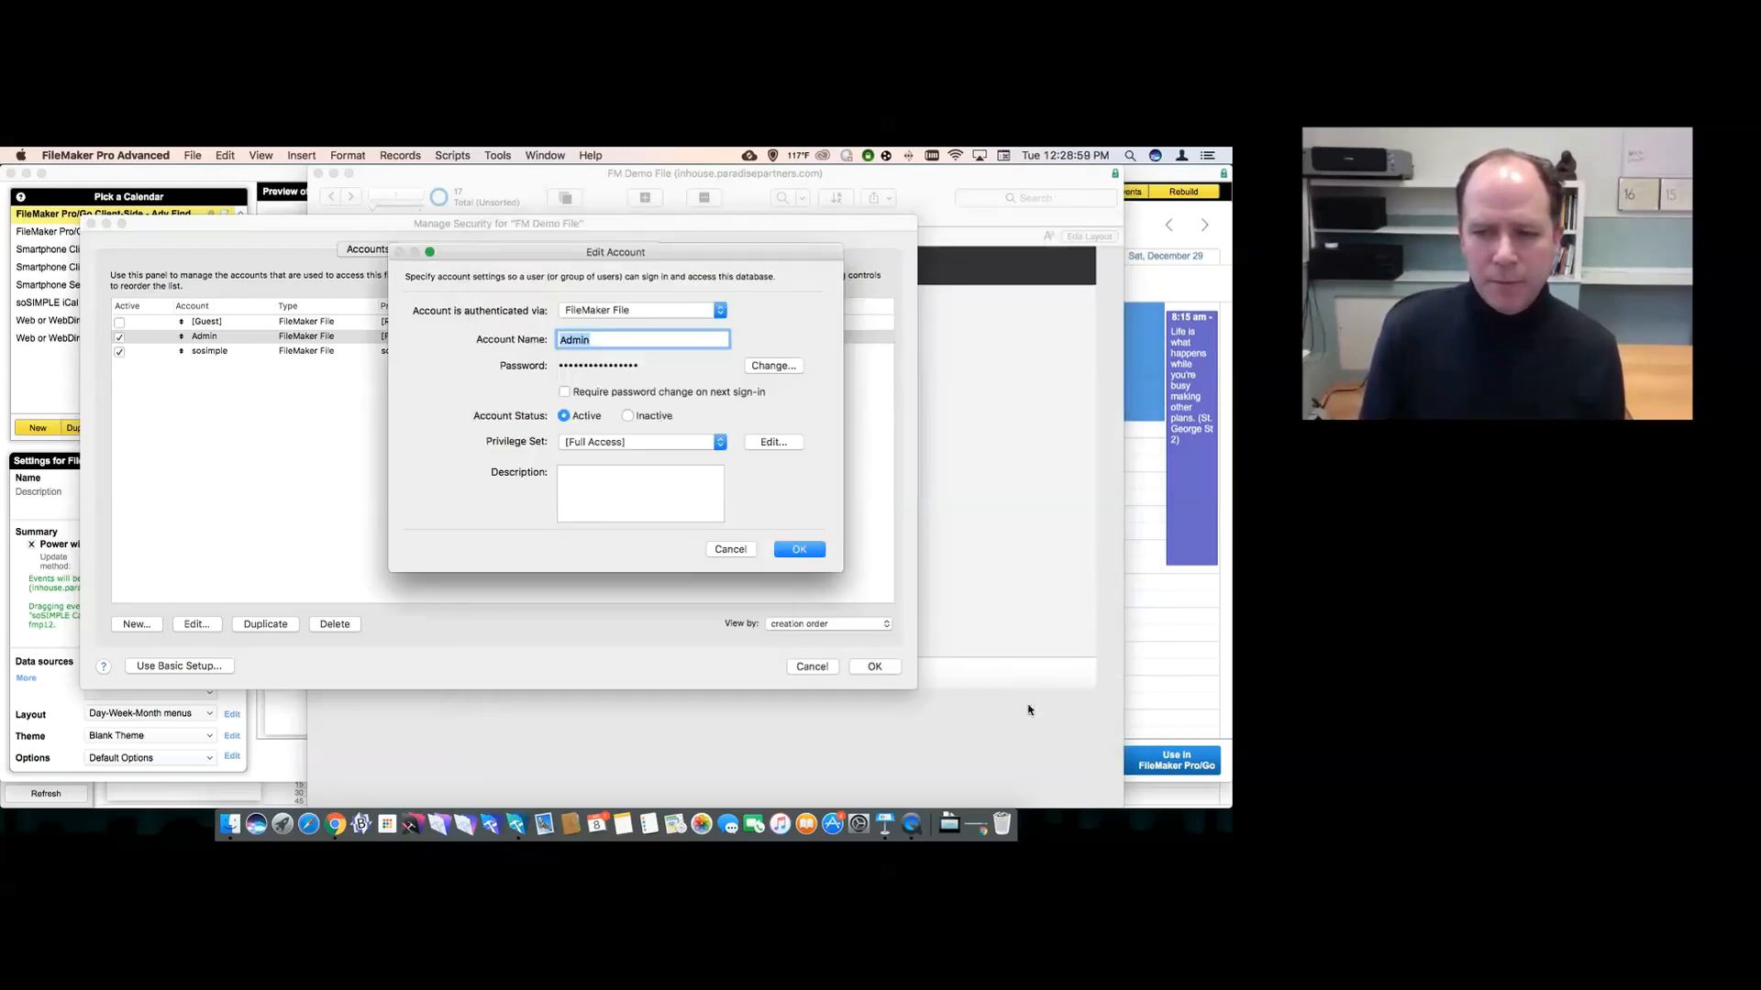
left_click(730, 550)
- Save the security changes, confirming with the full-access admin account and its password
left_click(874, 668)
type("admin")
key("Tab")
type("a")
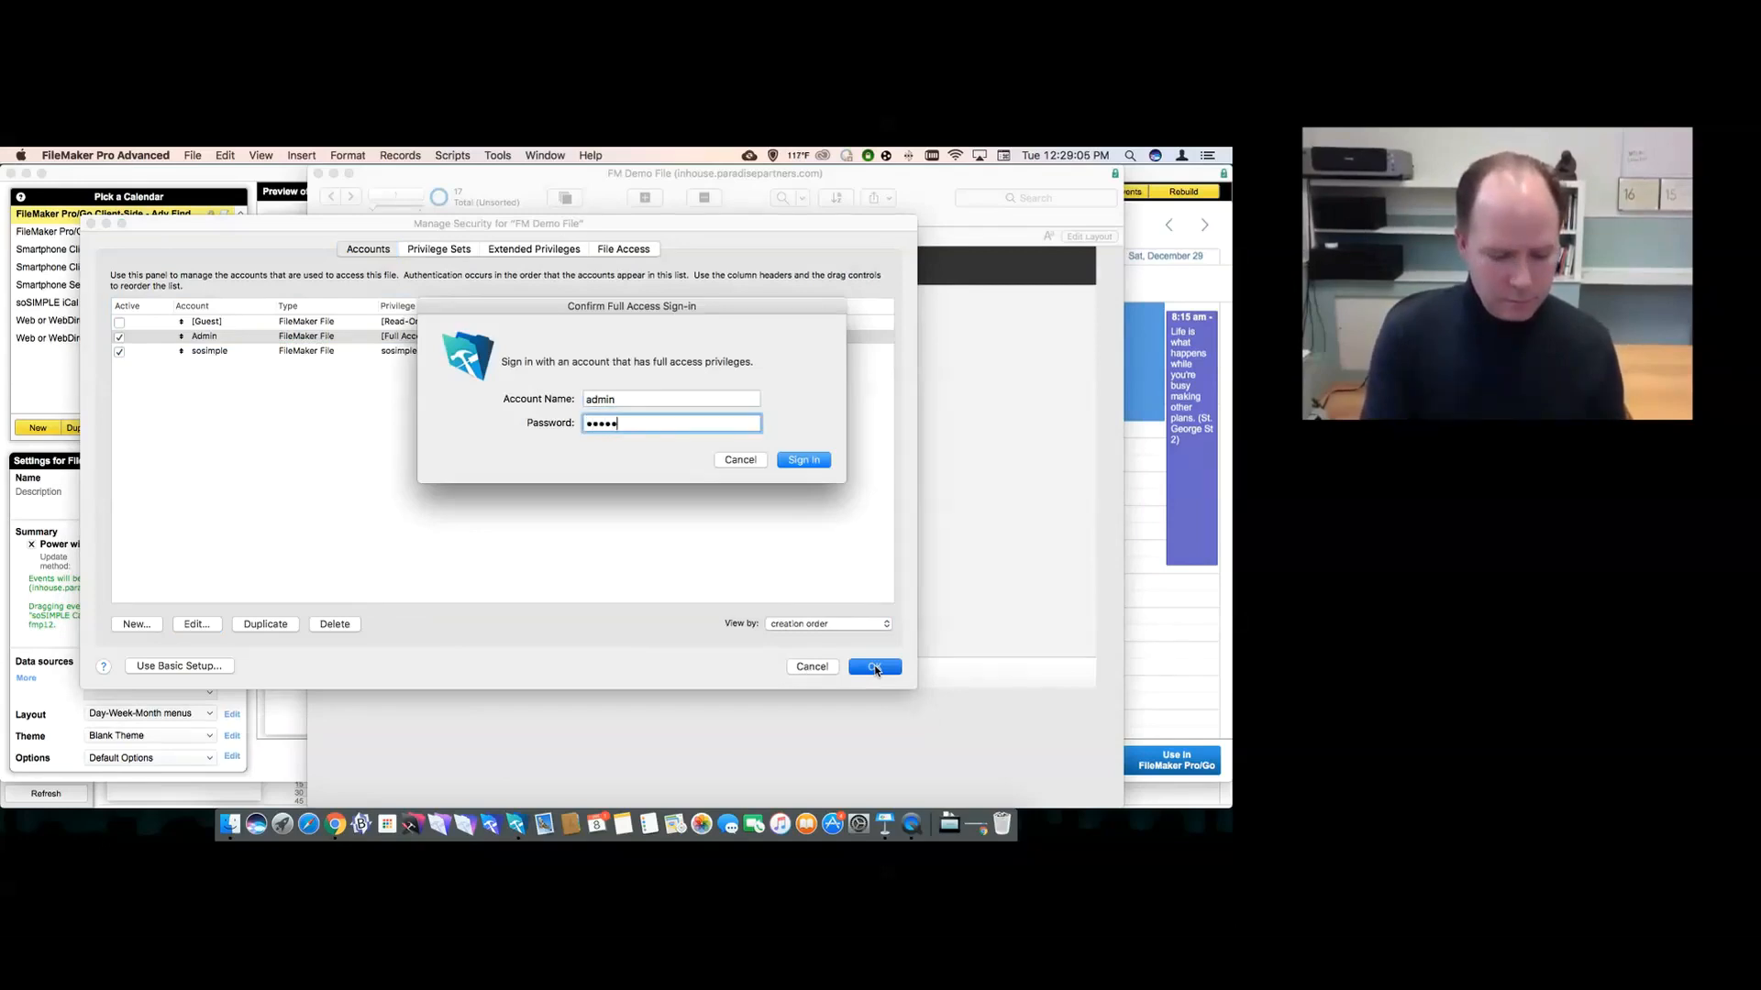
type("••")
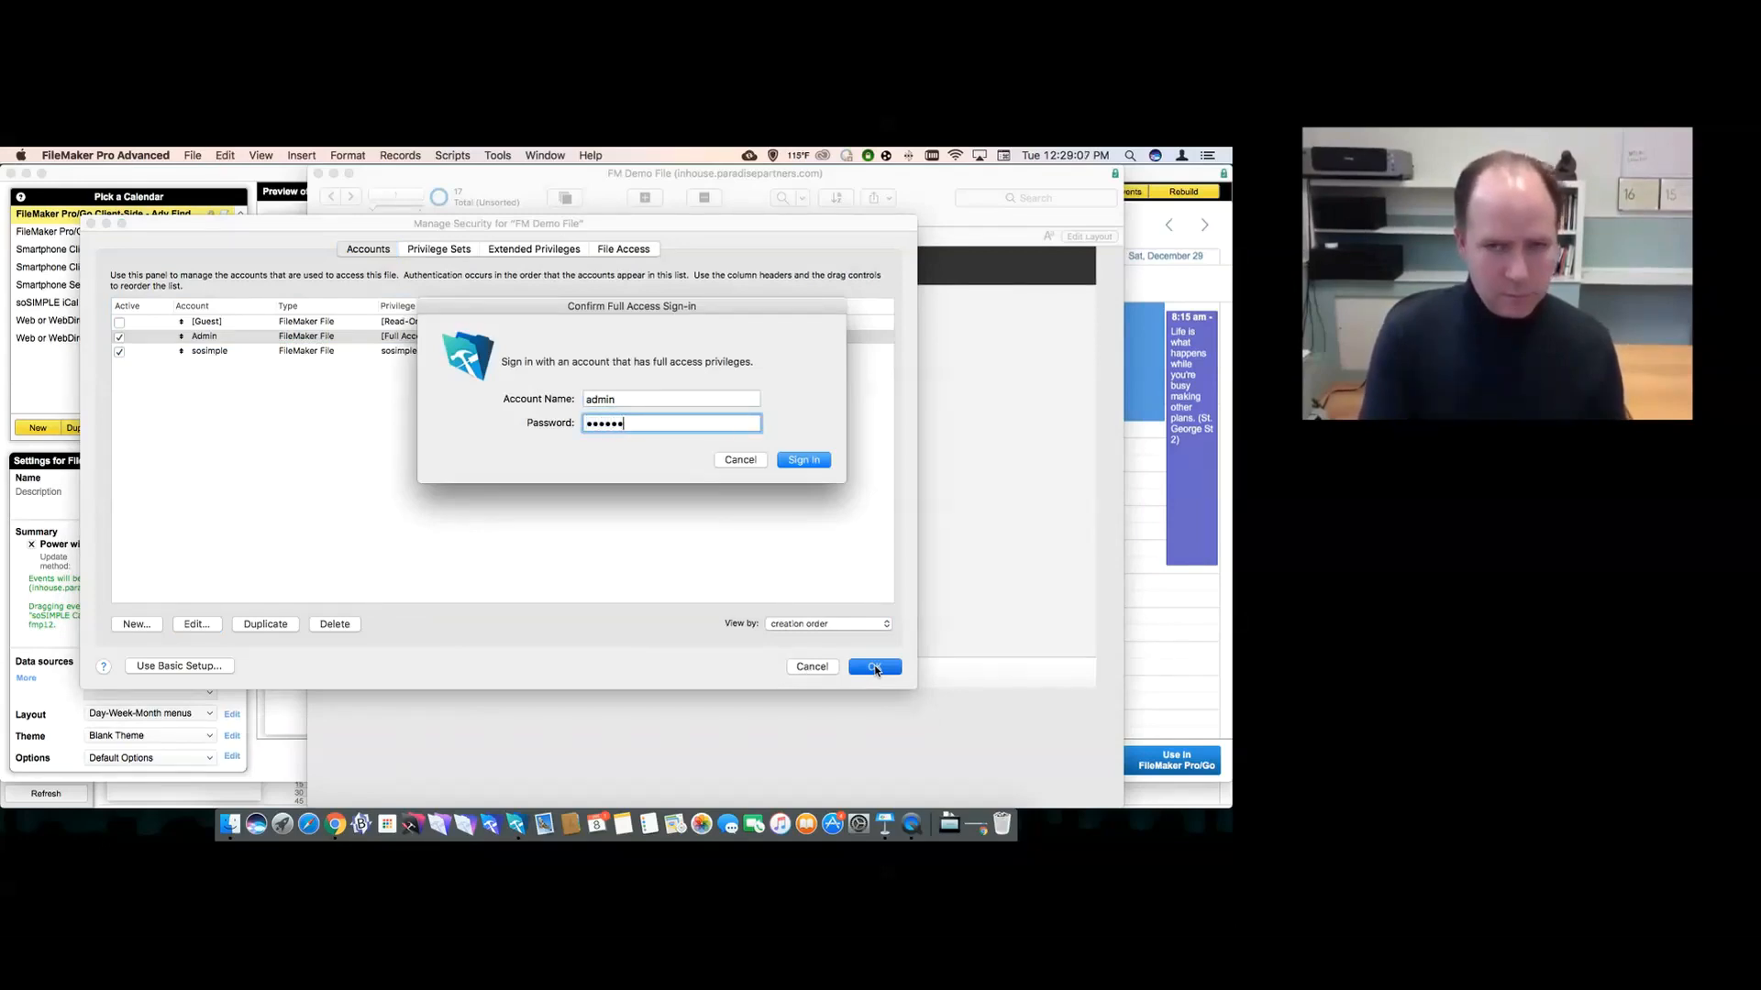
key("Return")
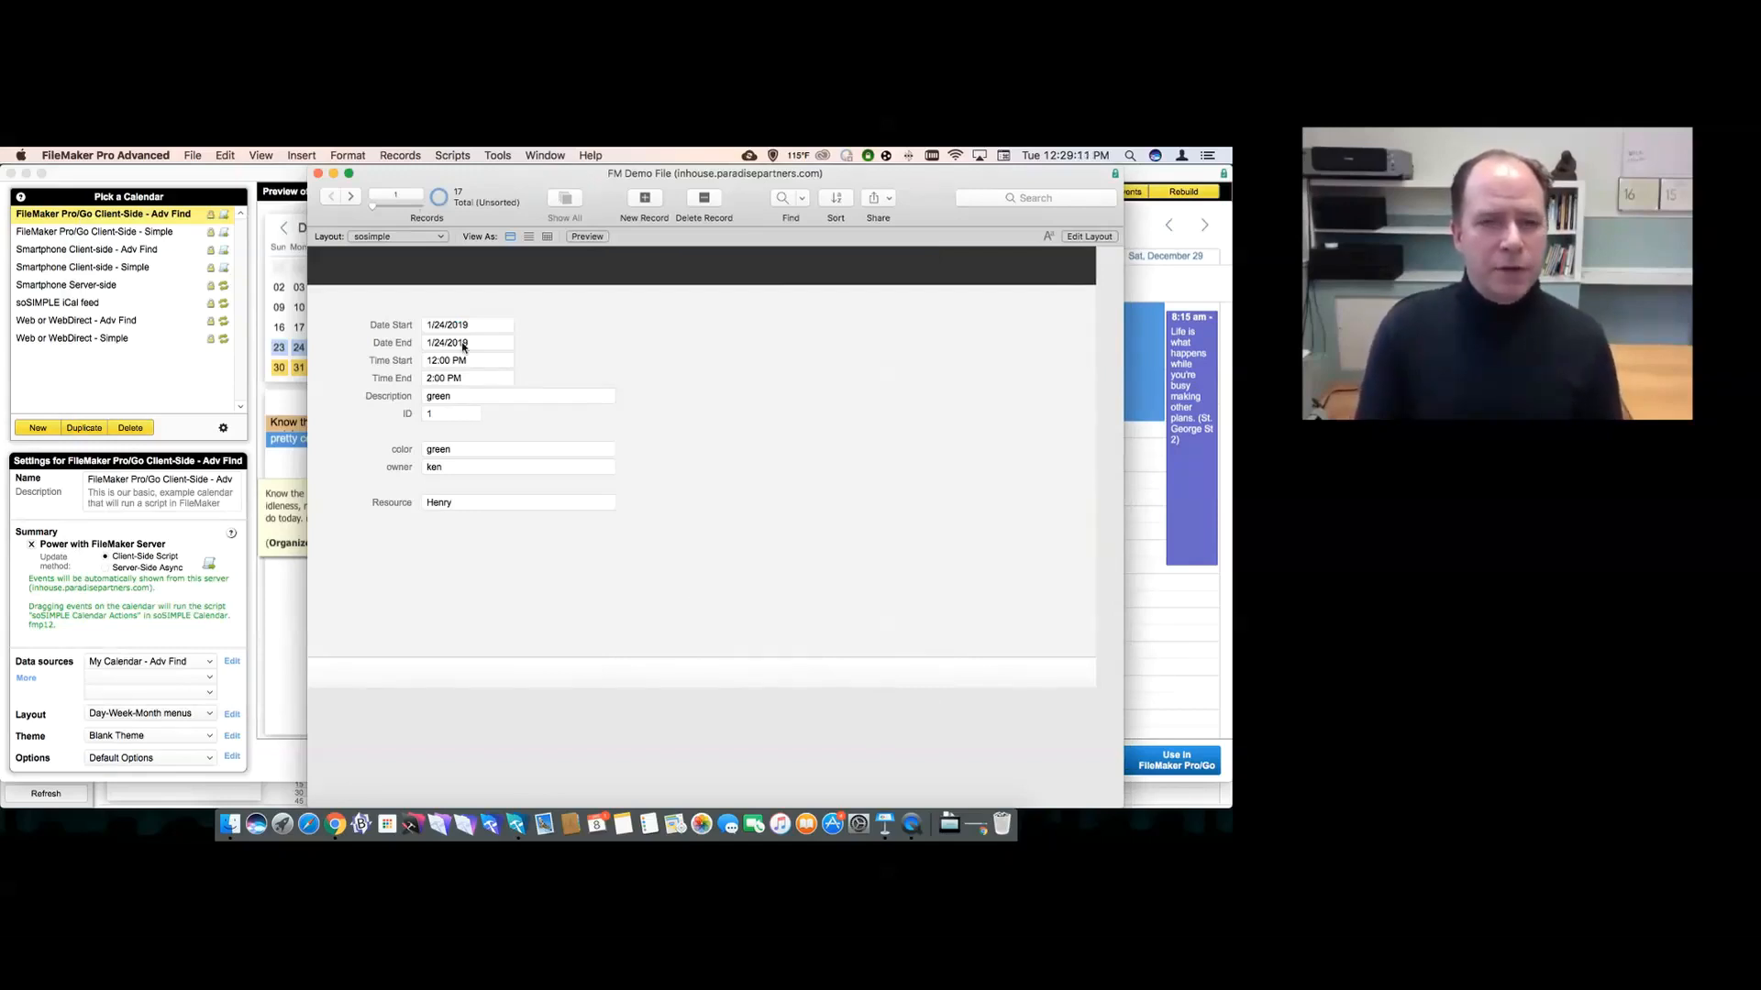
- Start a new soSIMPLE calendar named demo that uses FileMaker Server
left_click(211, 382)
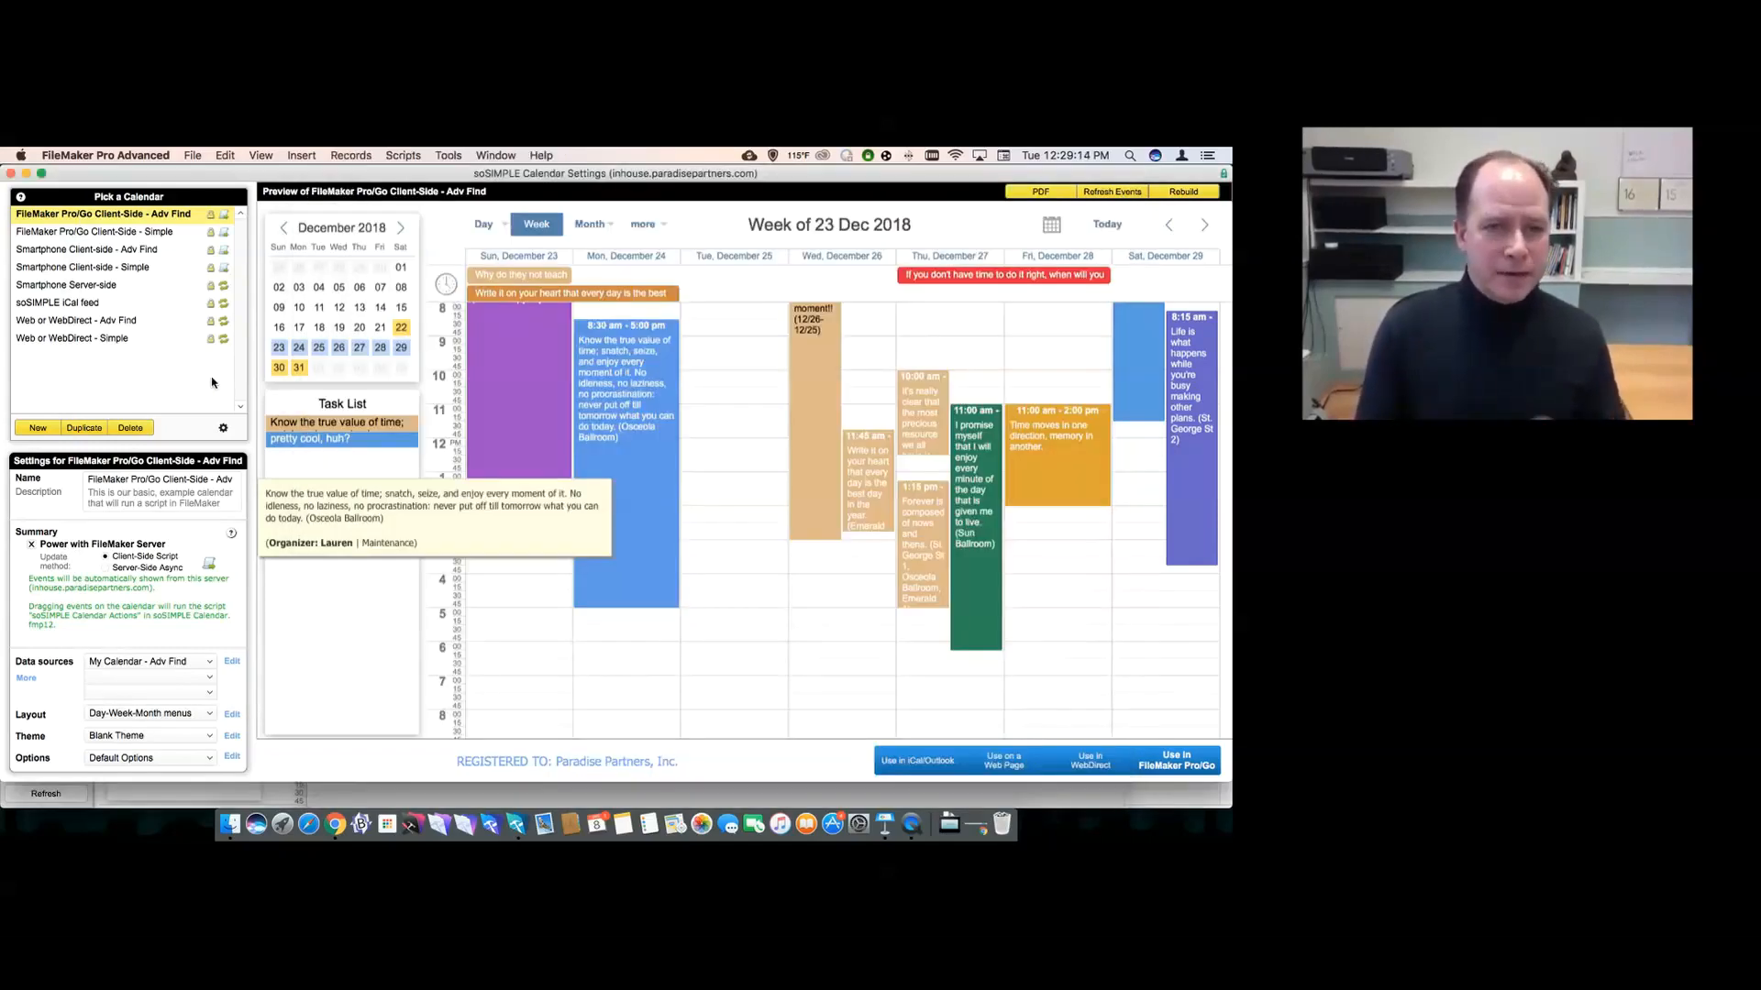
left_click(37, 429)
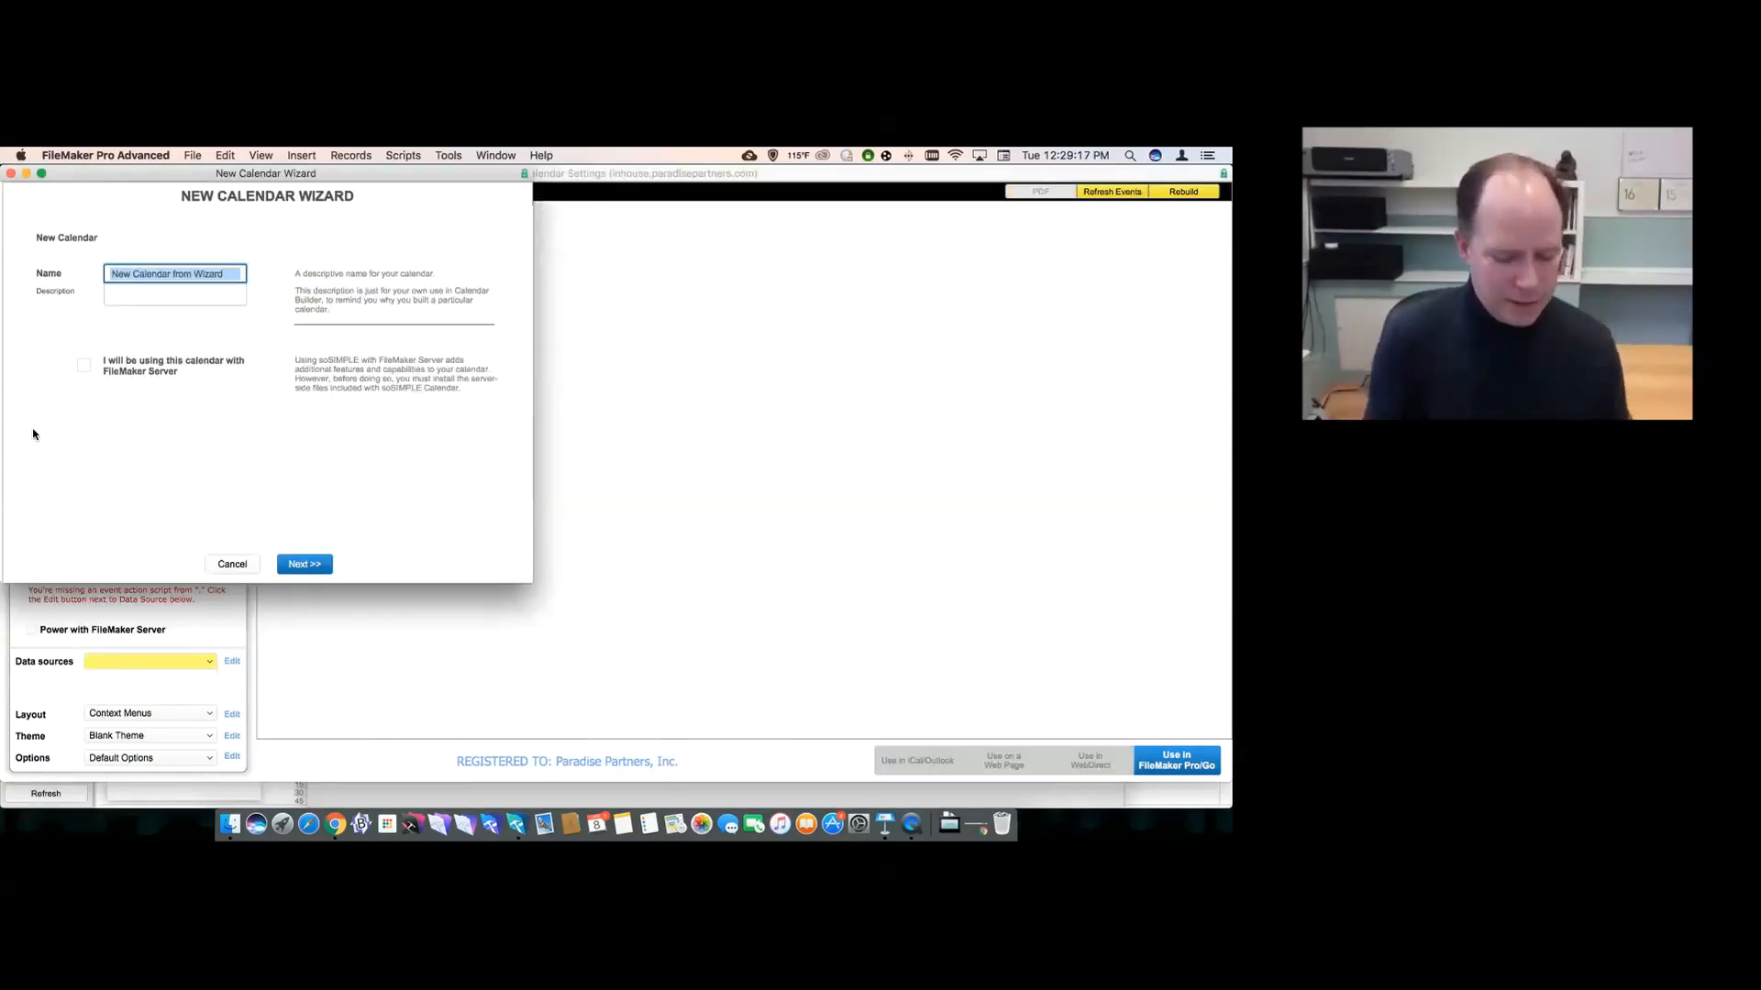
type("demo")
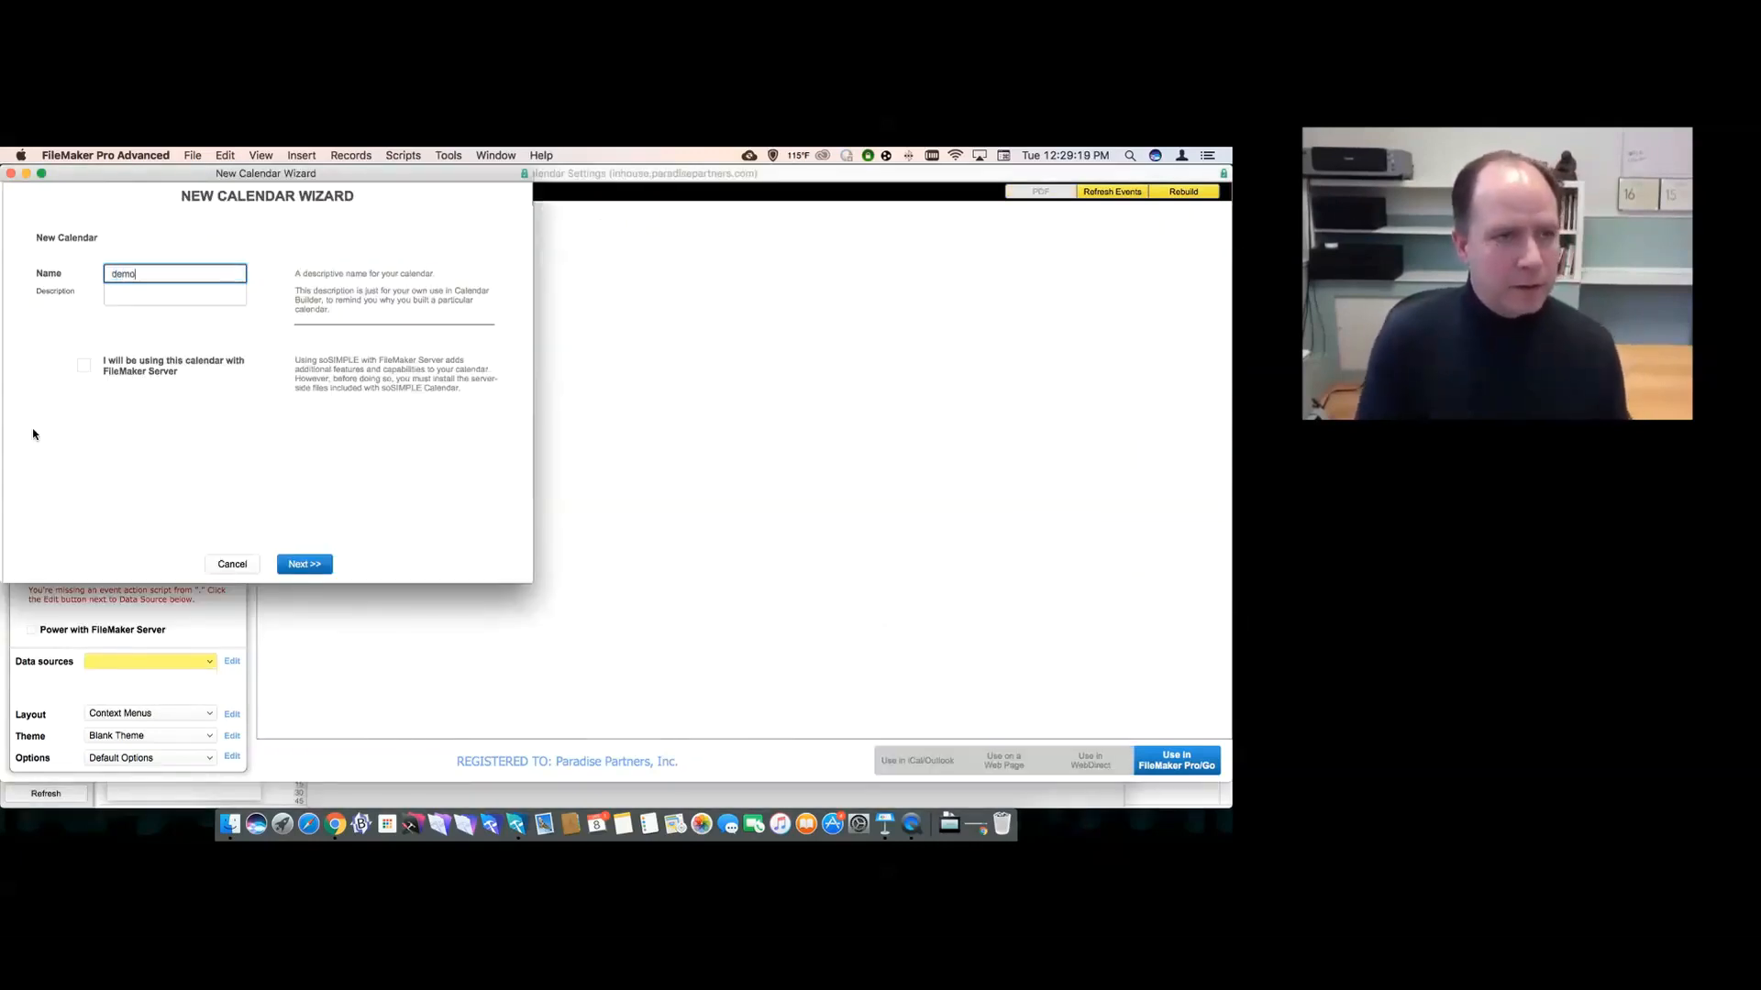
left_click(84, 365)
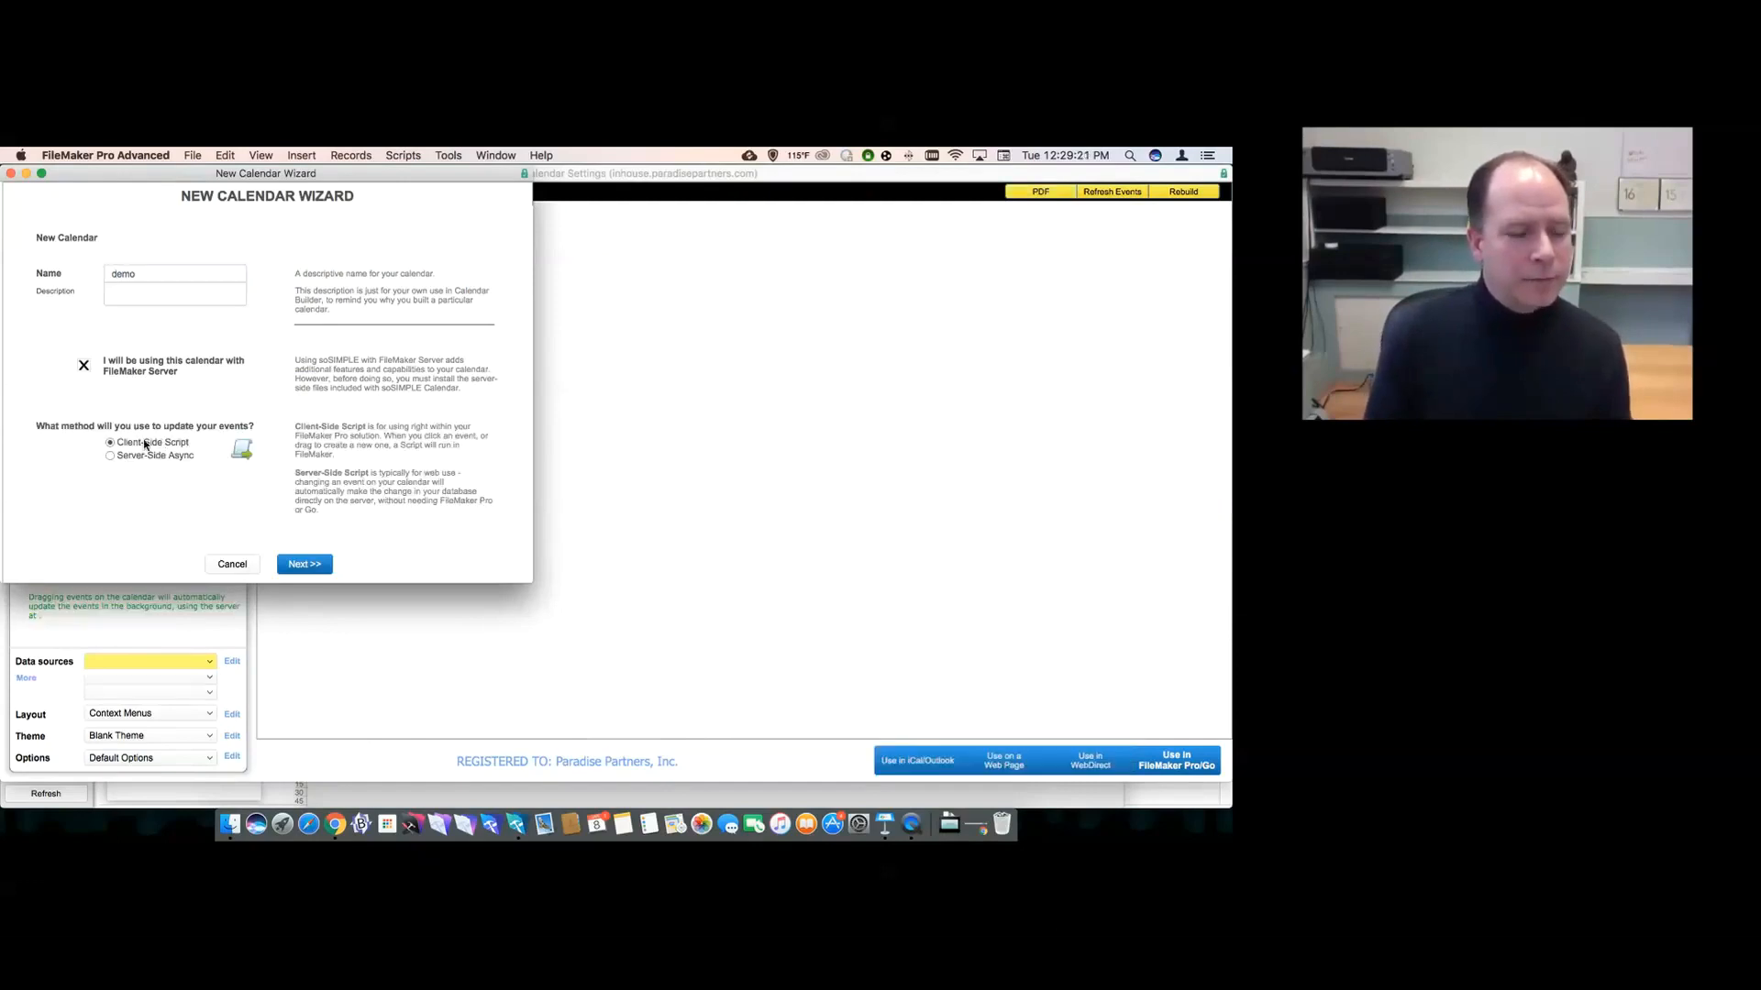
left_click(309, 565)
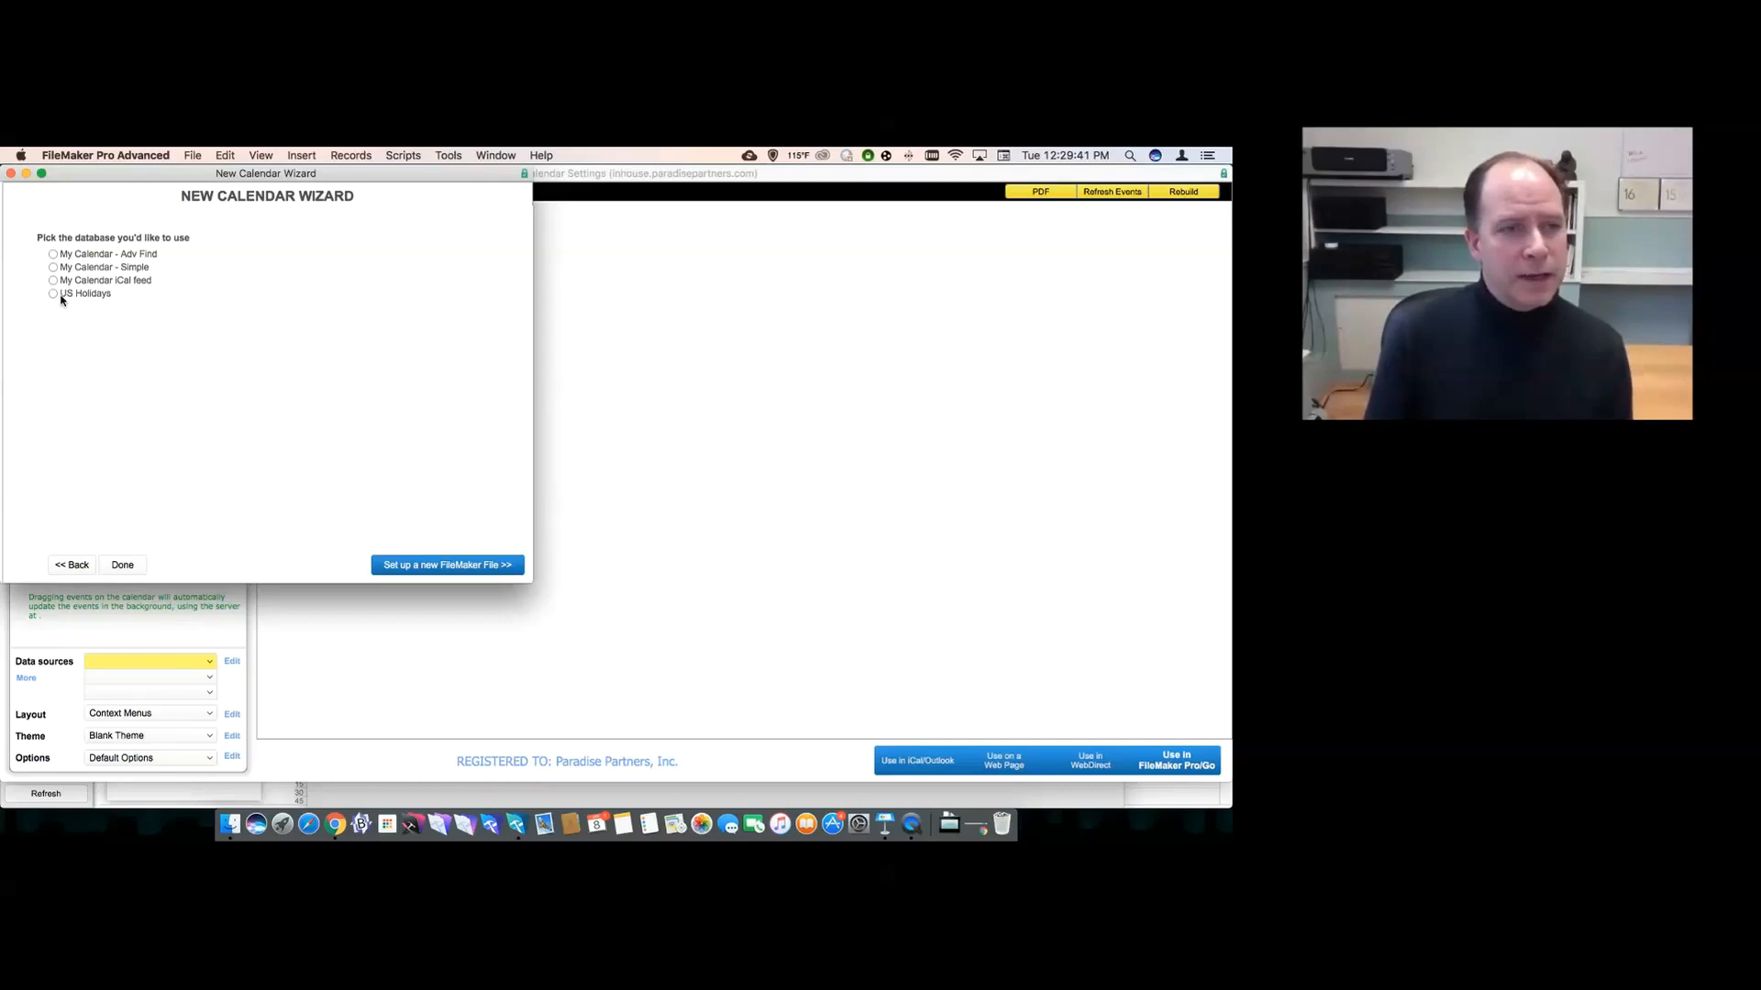
- Choose to set up a new FileMaker file and open the calendar's data source setup
left_click(408, 569)
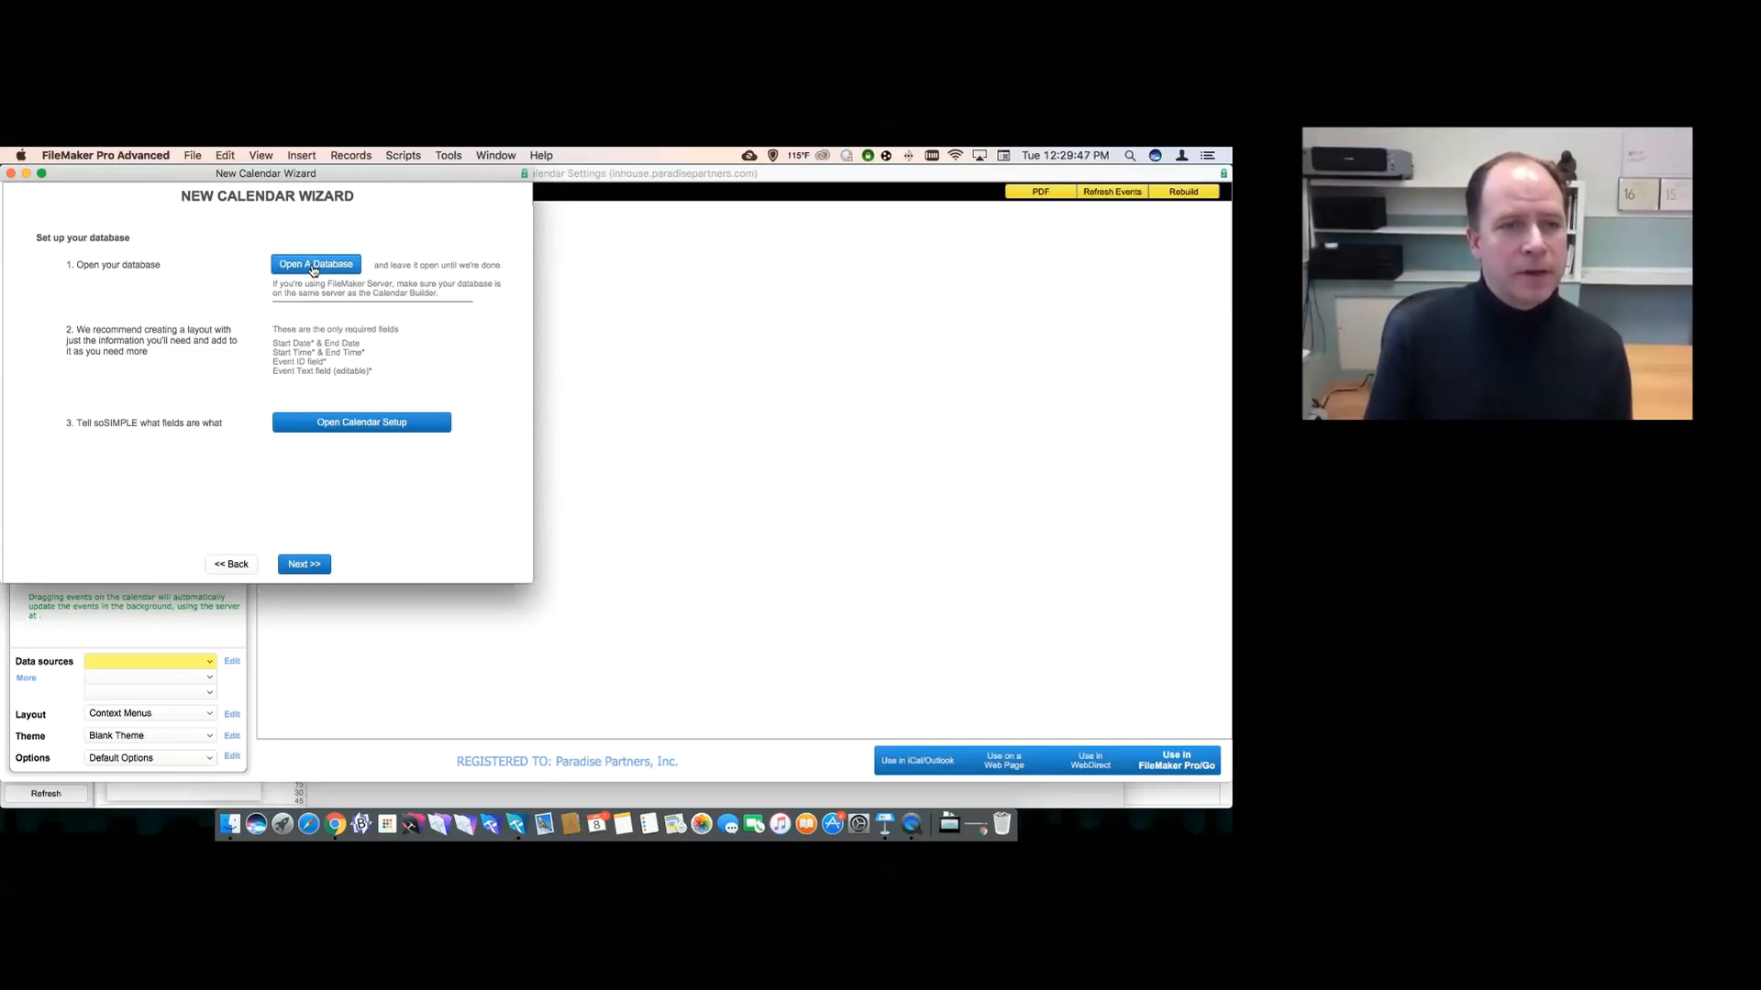
left_click(492, 154)
left_click(493, 154)
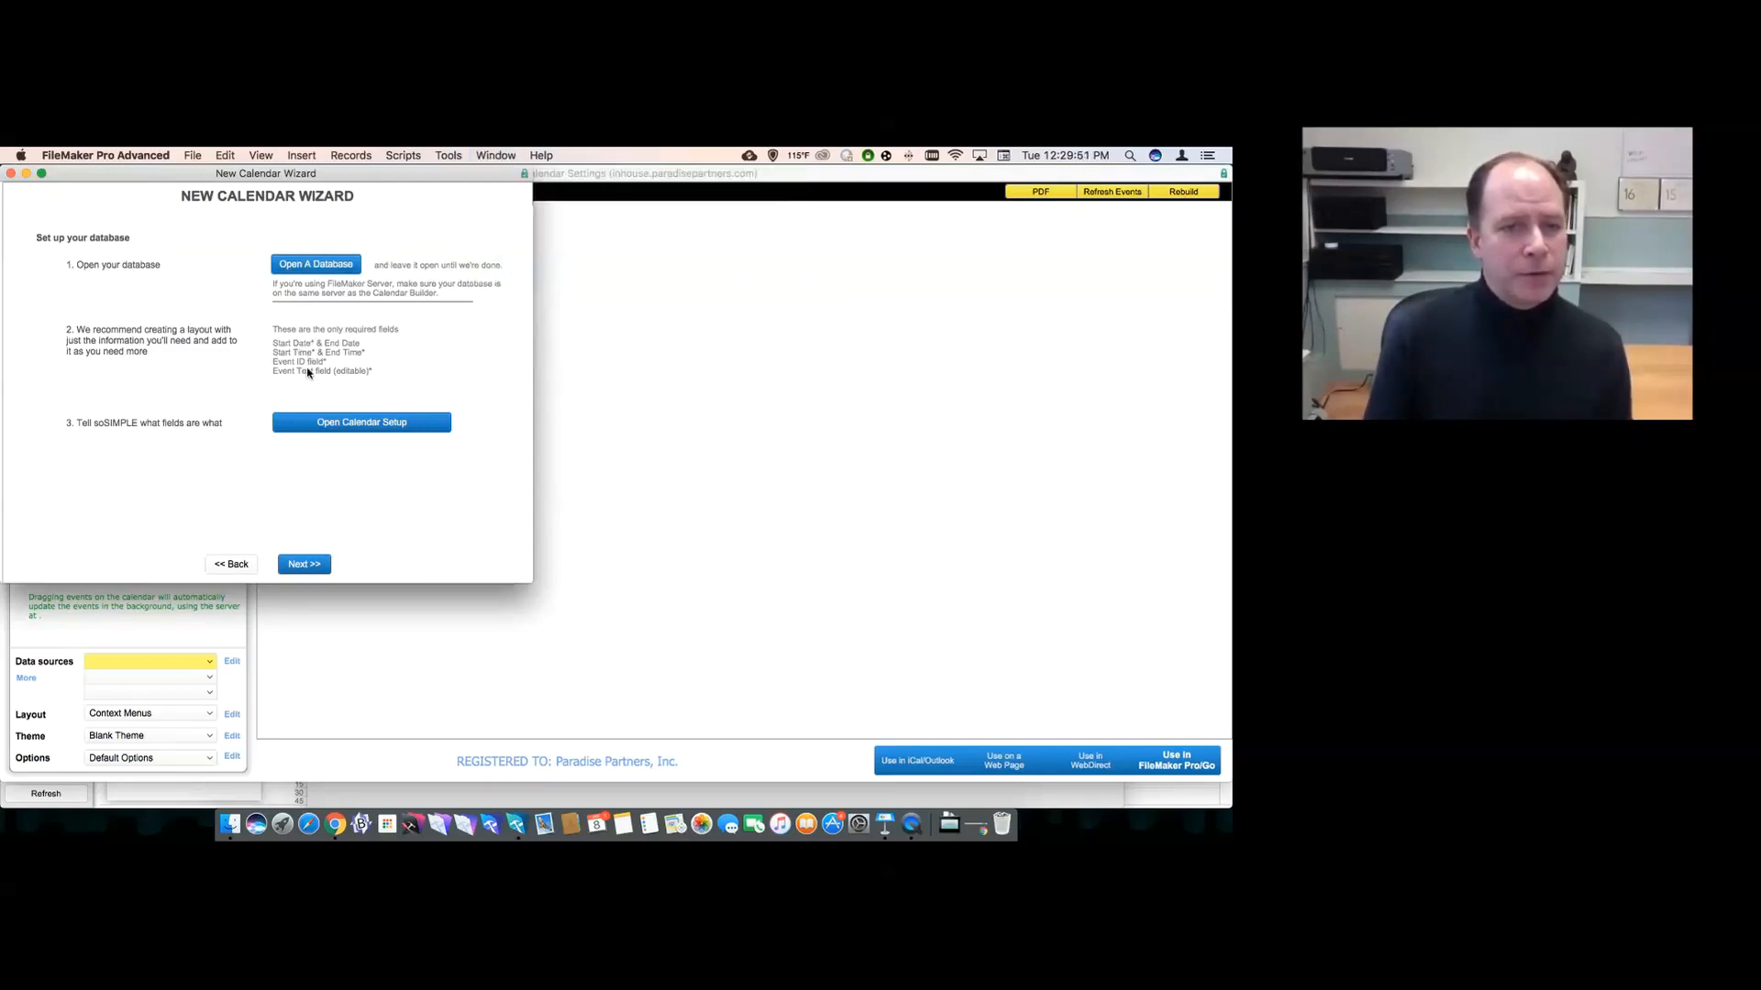
left_click(319, 422)
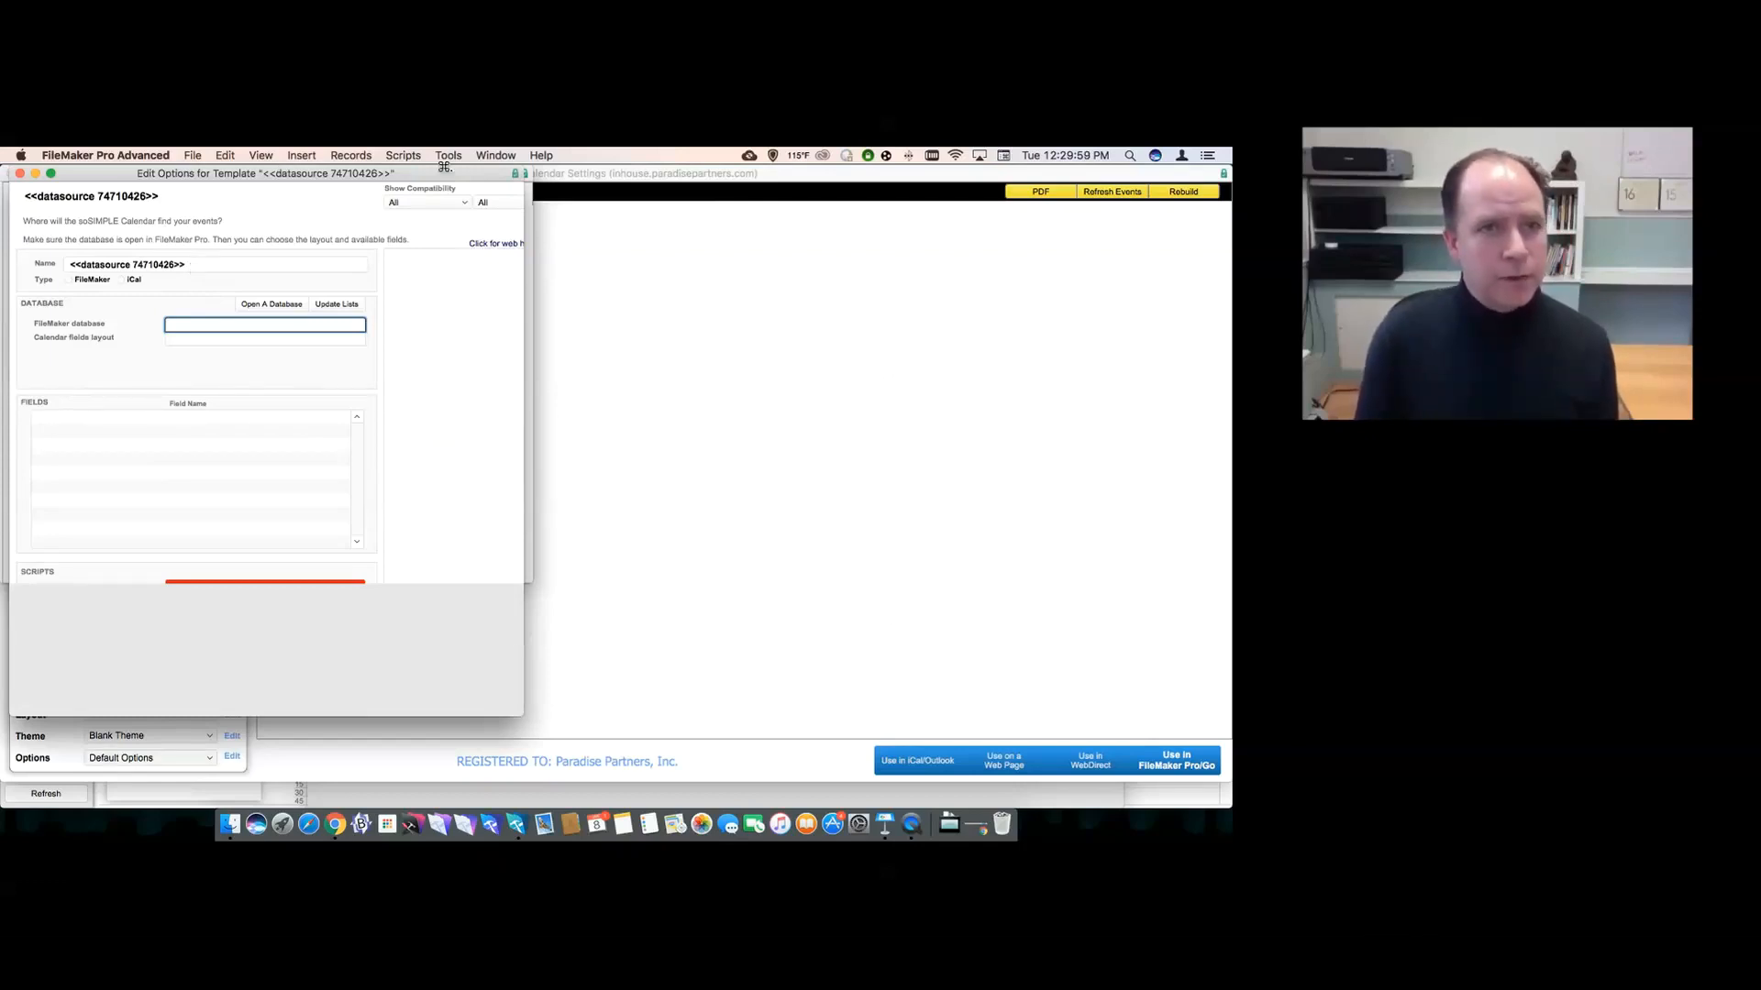
- Name the data source demo and point it at FM Demo File's sosimple layout
left_click(394, 263)
type("demo")
key("Tab")
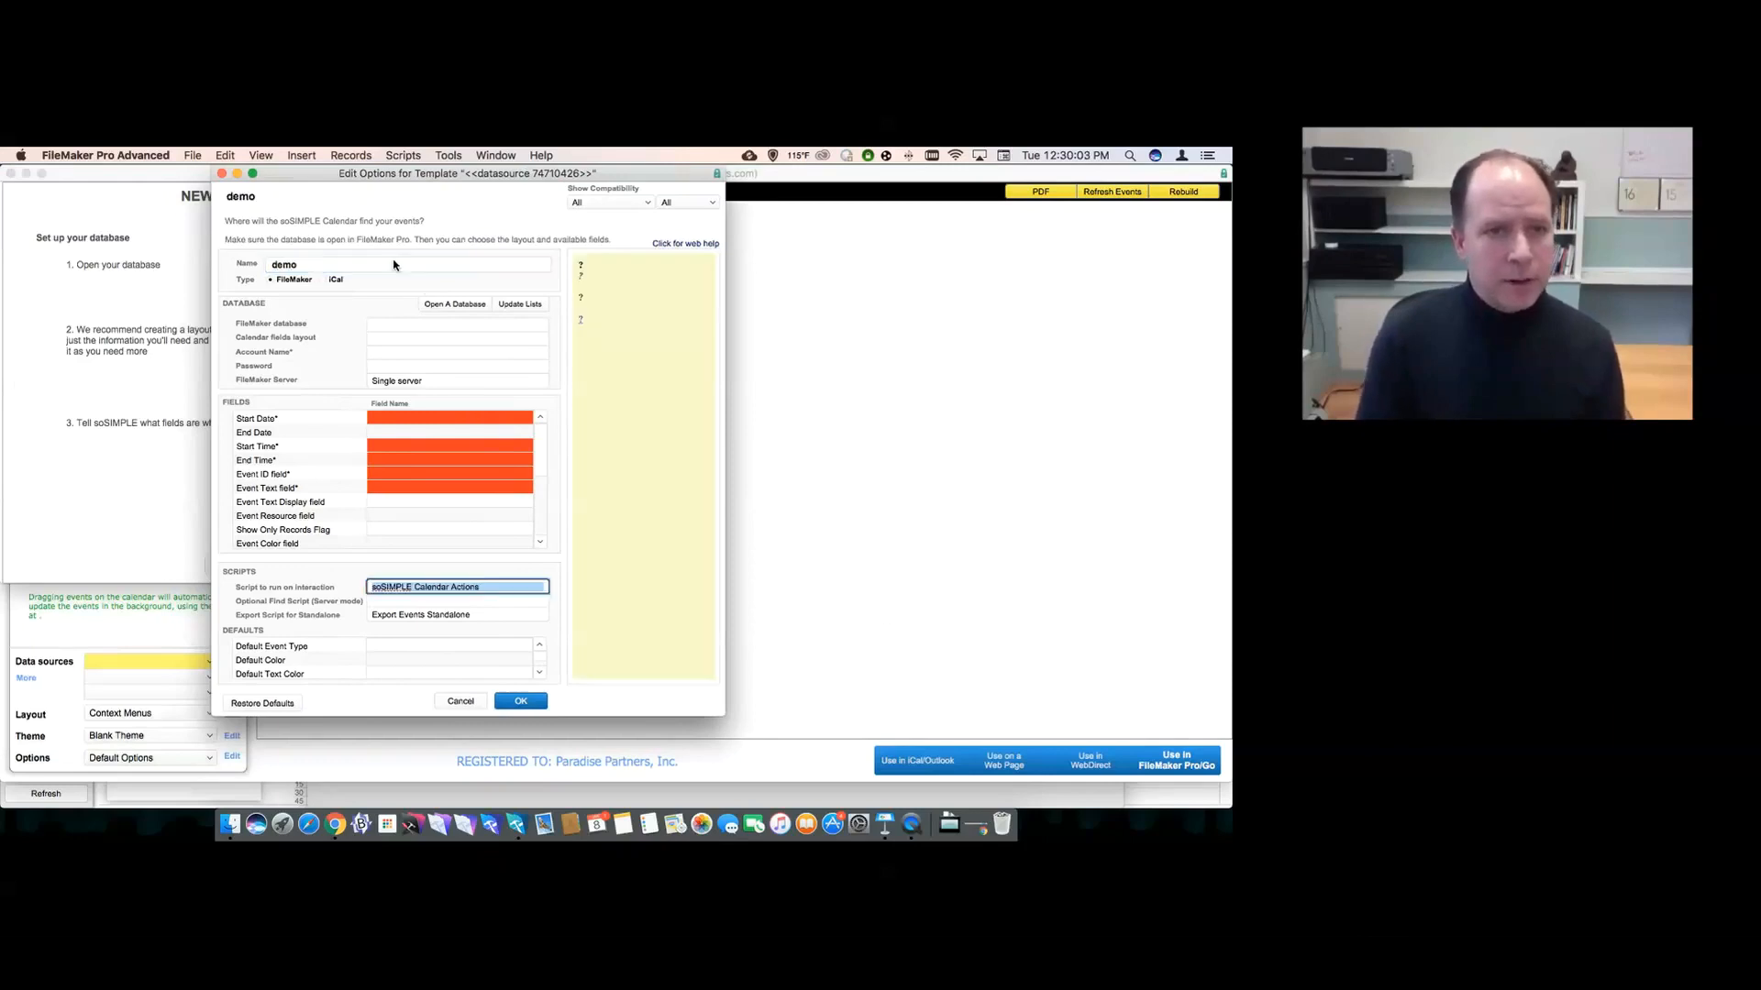
left_click(392, 325)
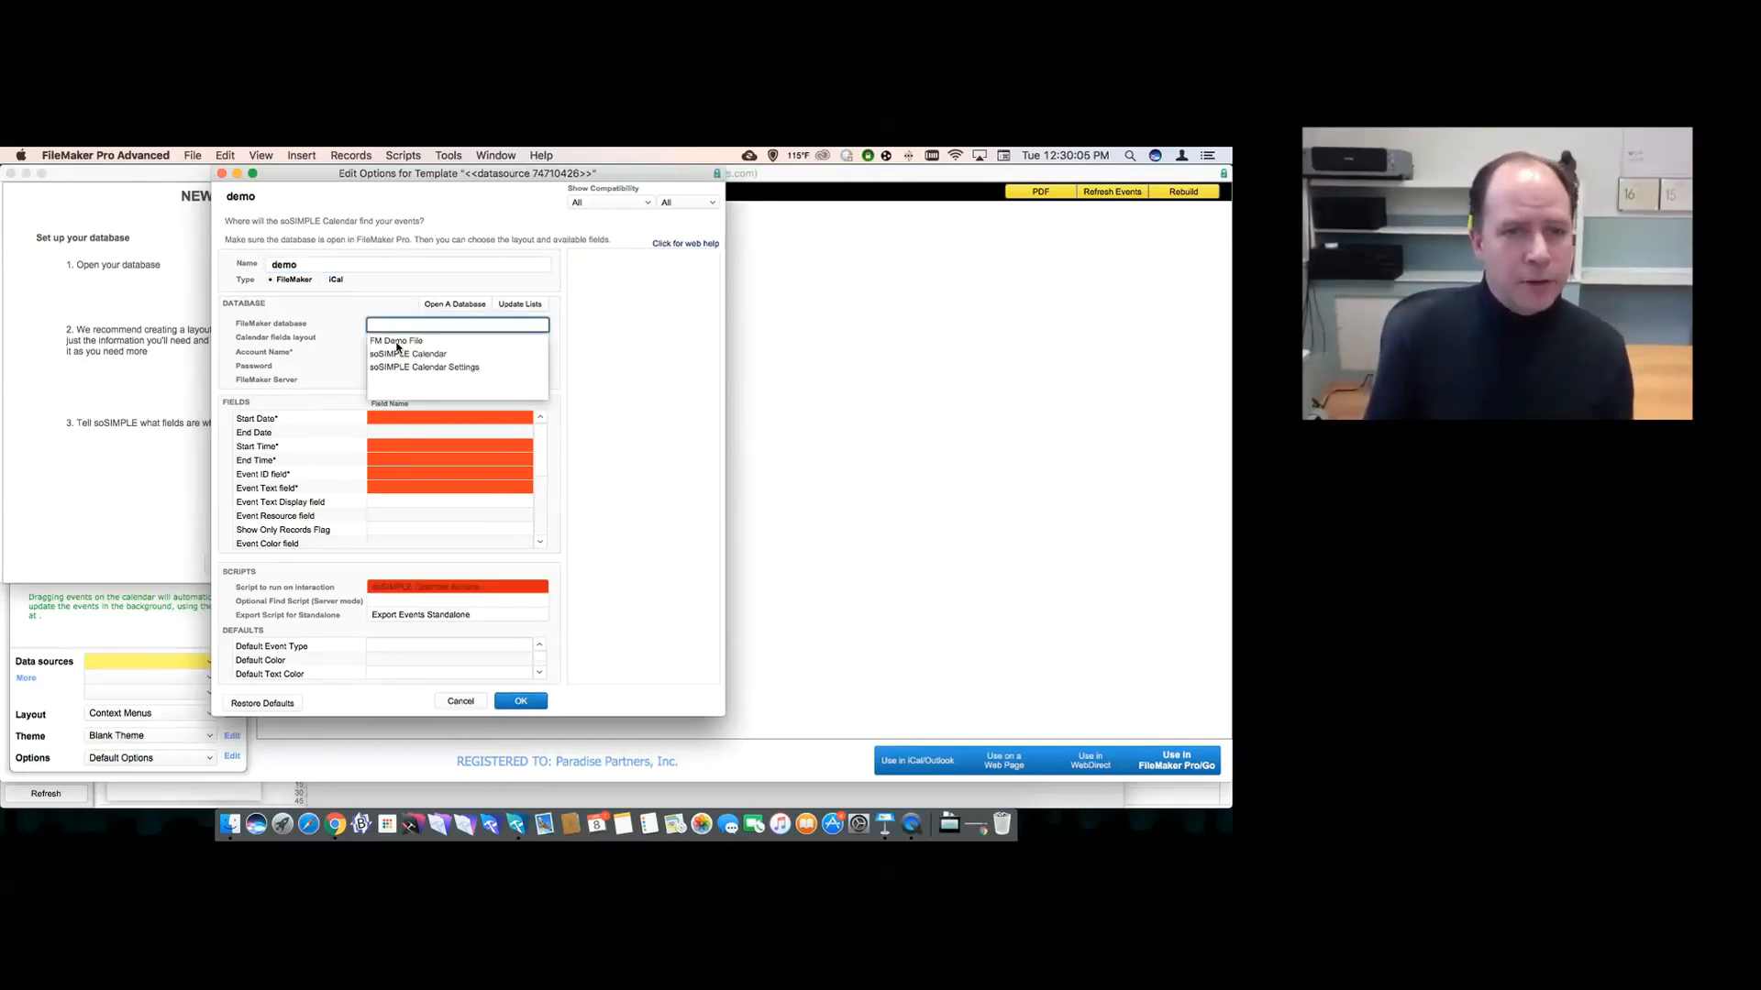
left_click(407, 341)
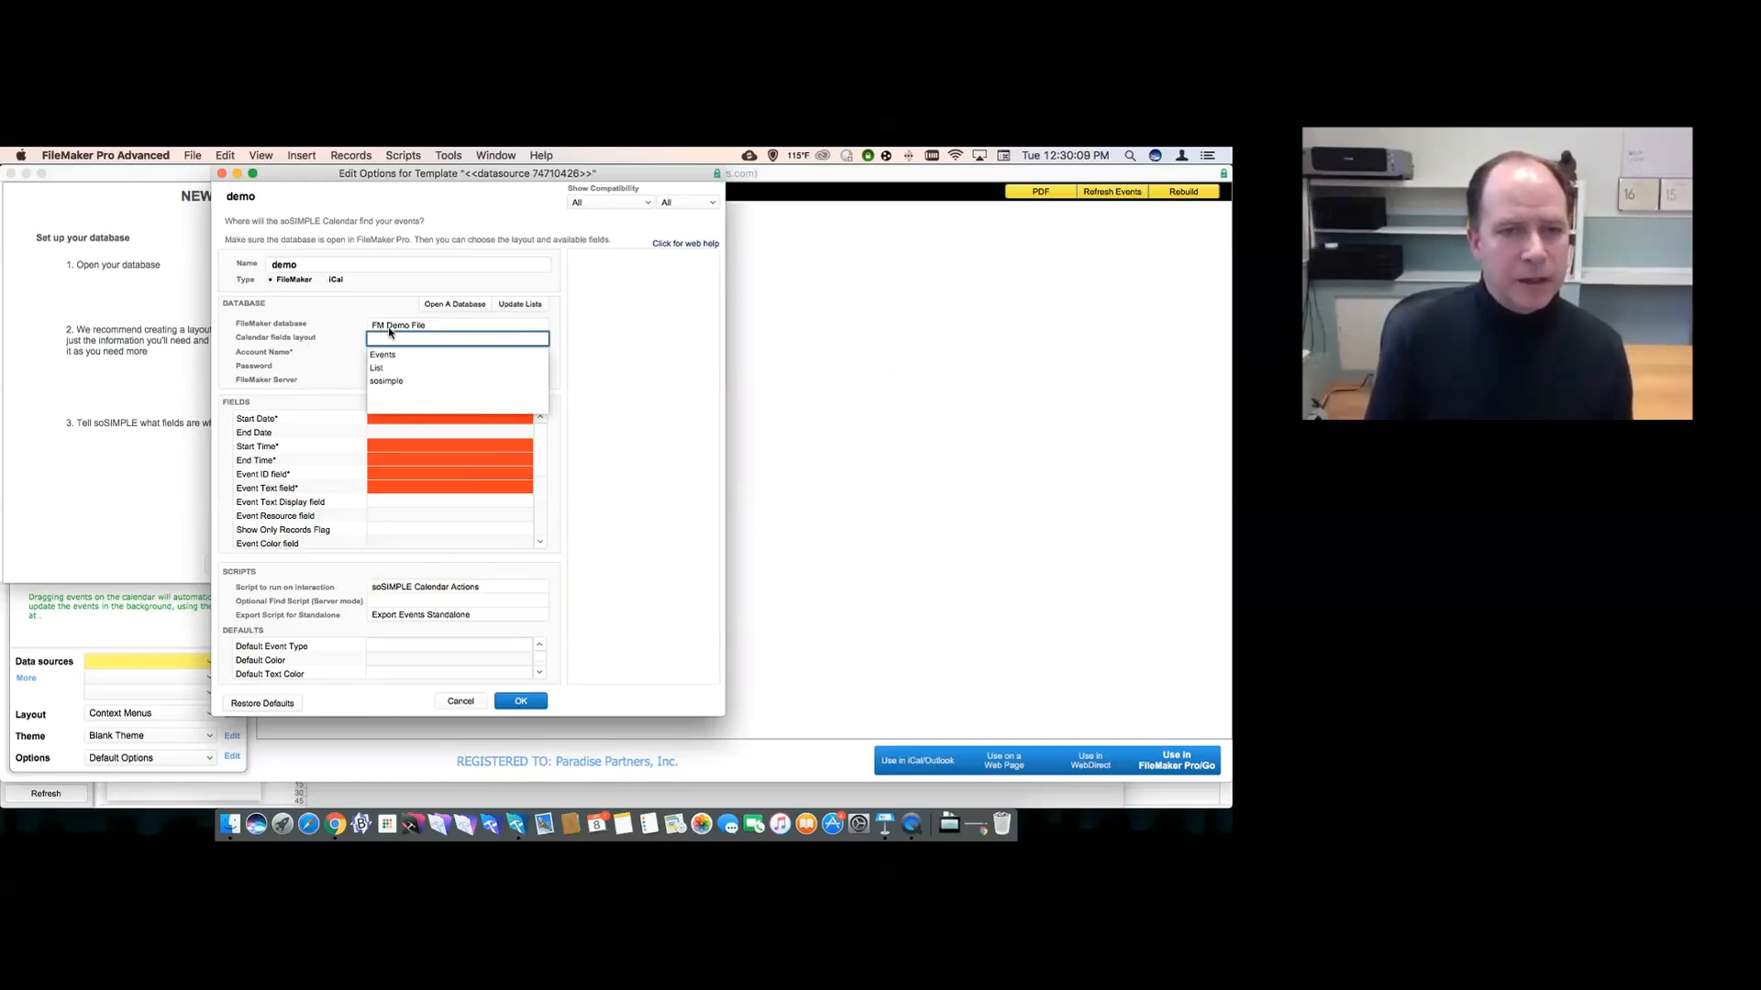
left_click(386, 381)
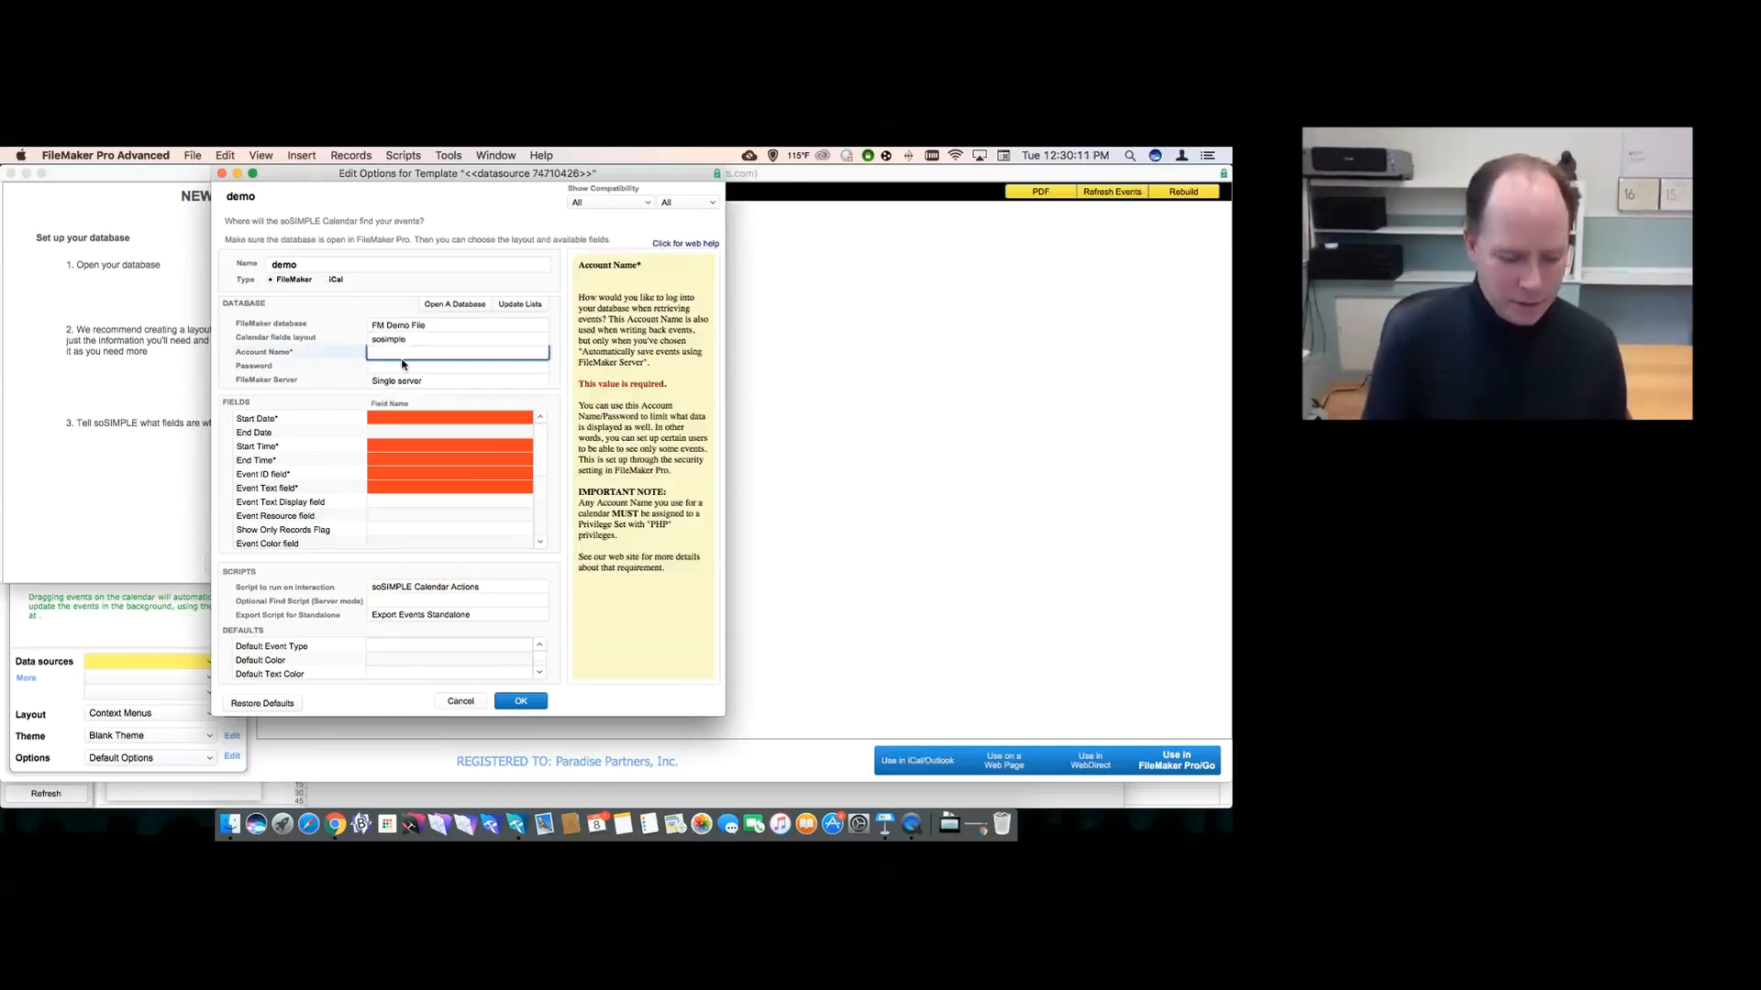
- Enter the sosimple account name and its password for the data source
type("sosimple")
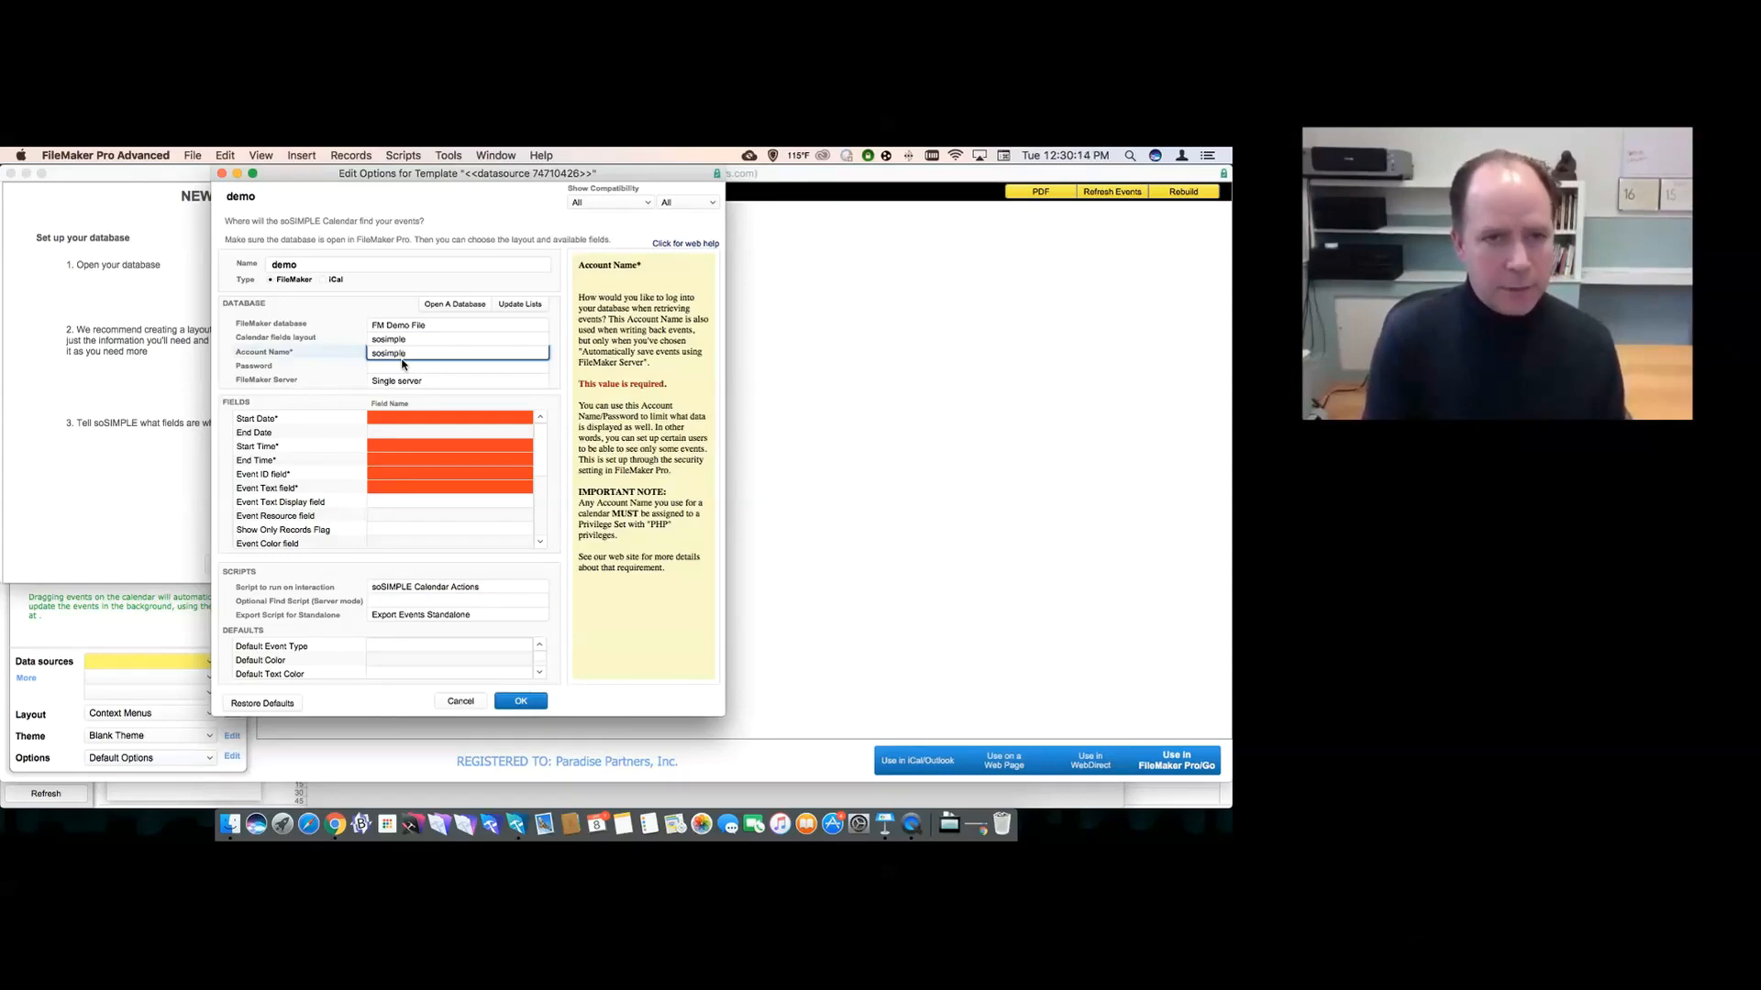
key("Tab")
type("s")
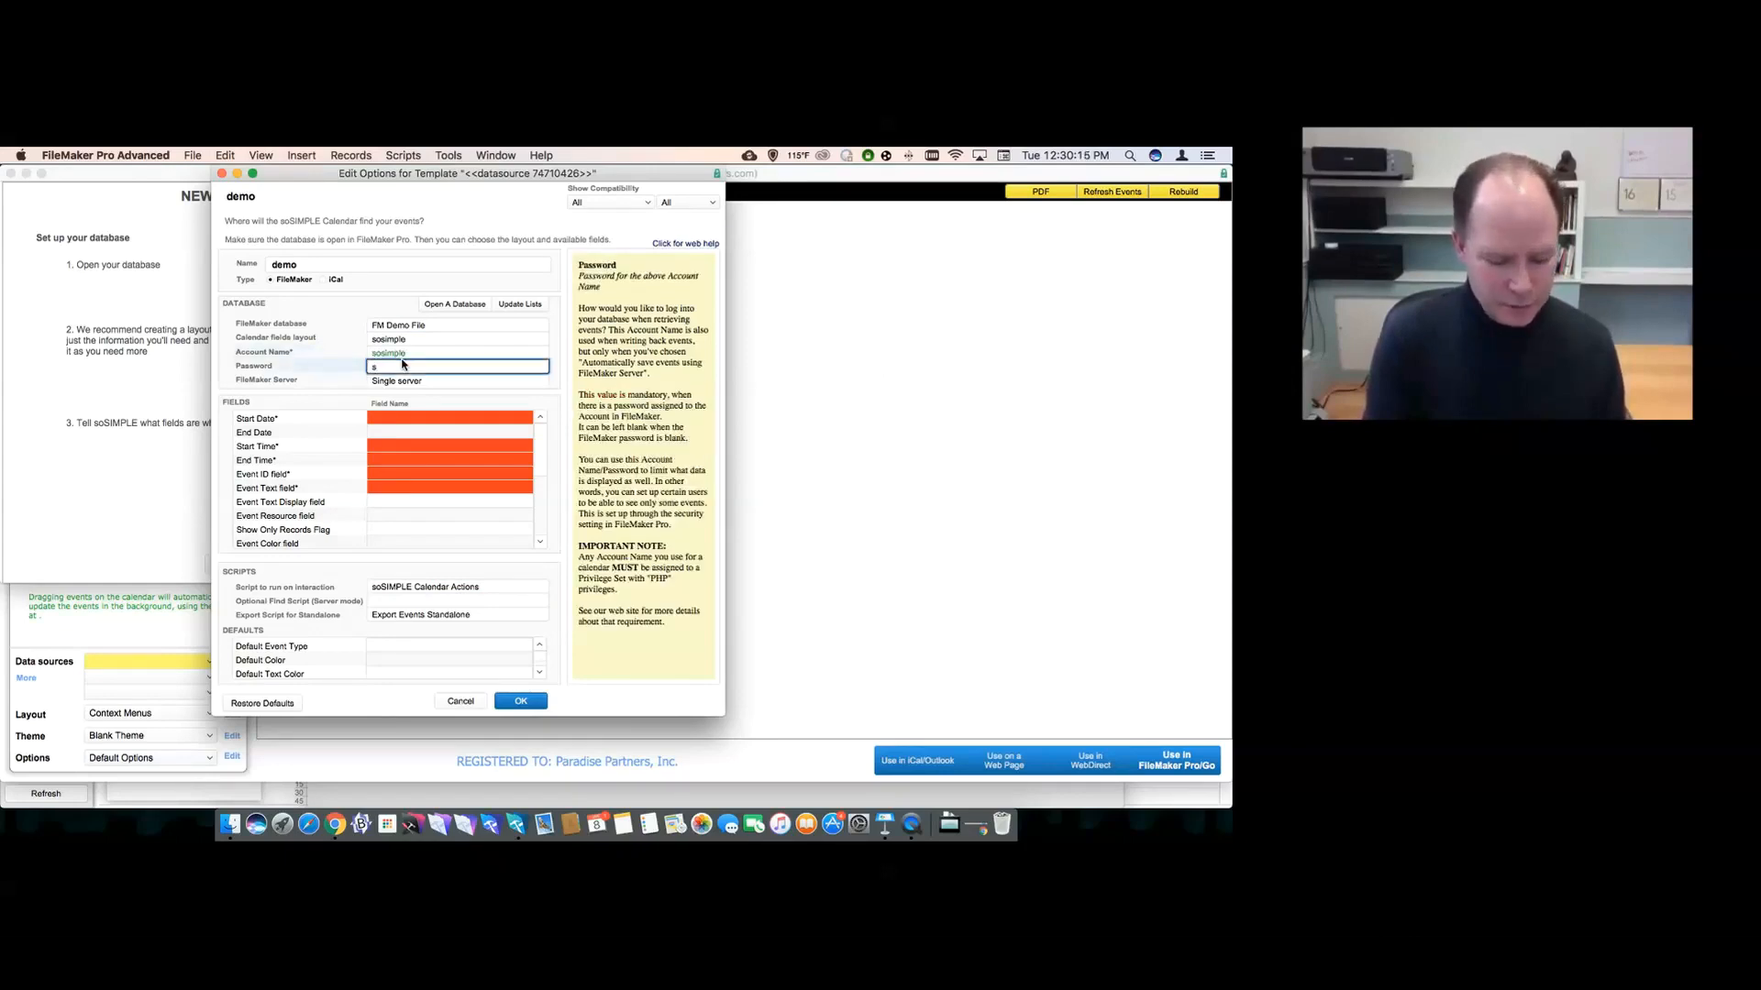
type("osimple")
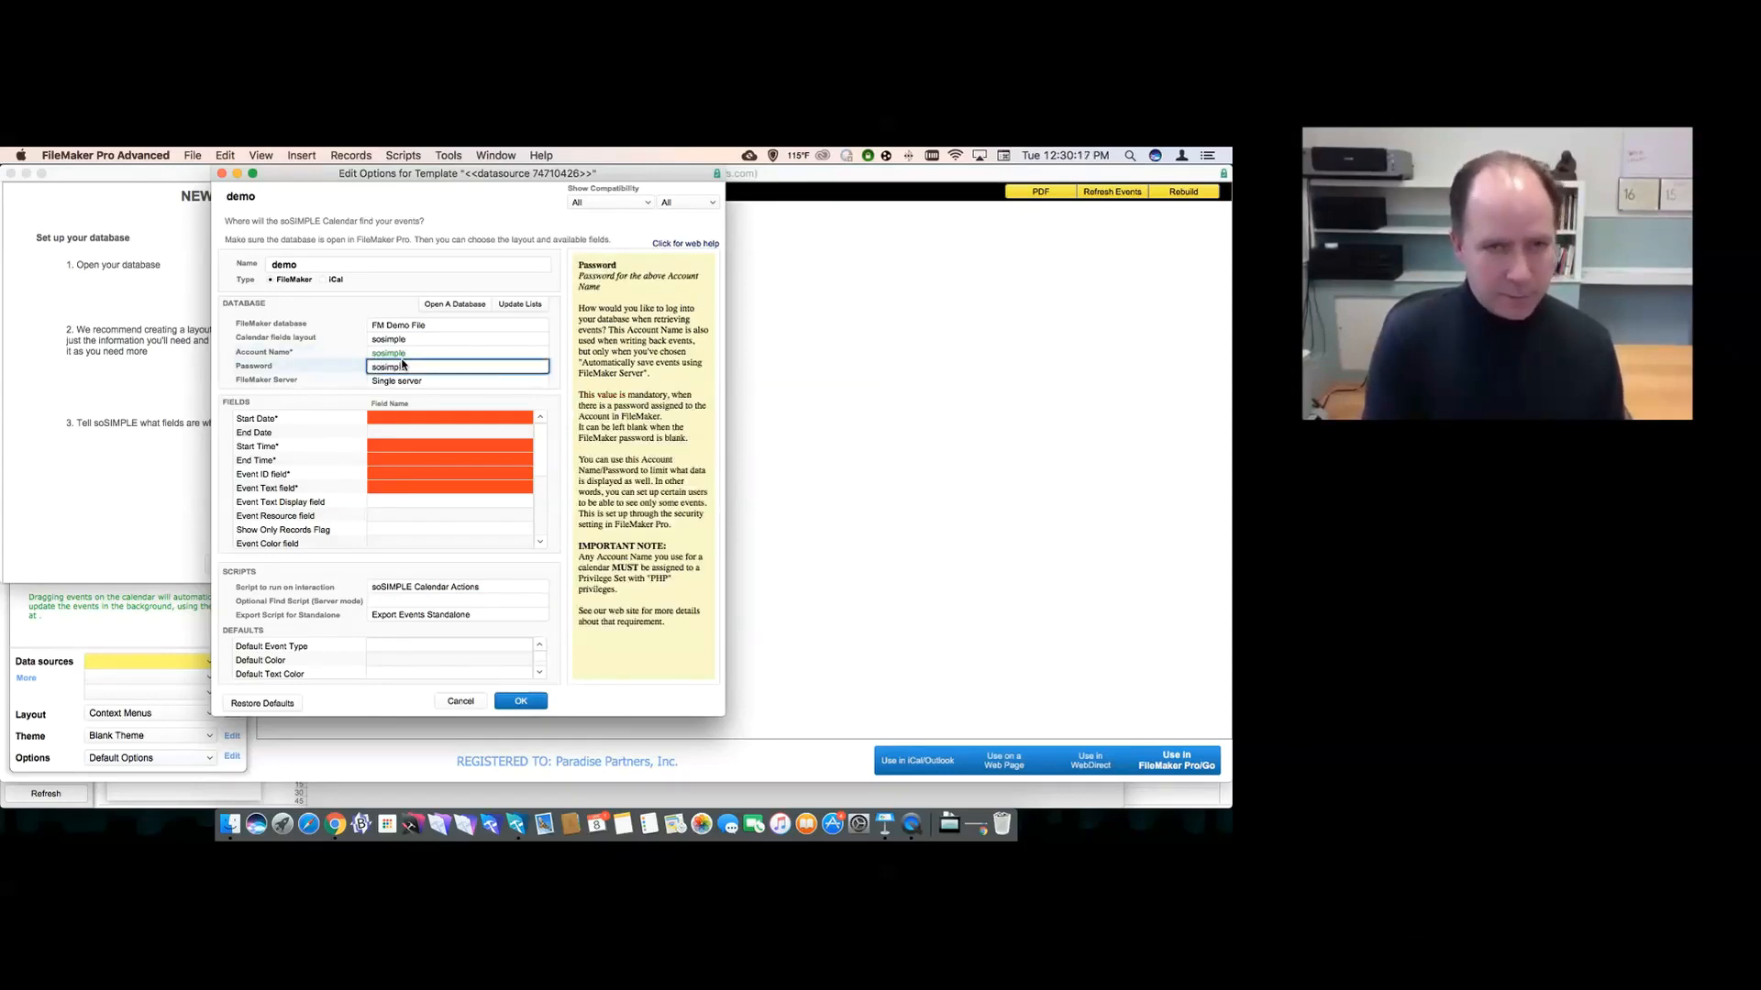
left_click(414, 379)
left_click(396, 417)
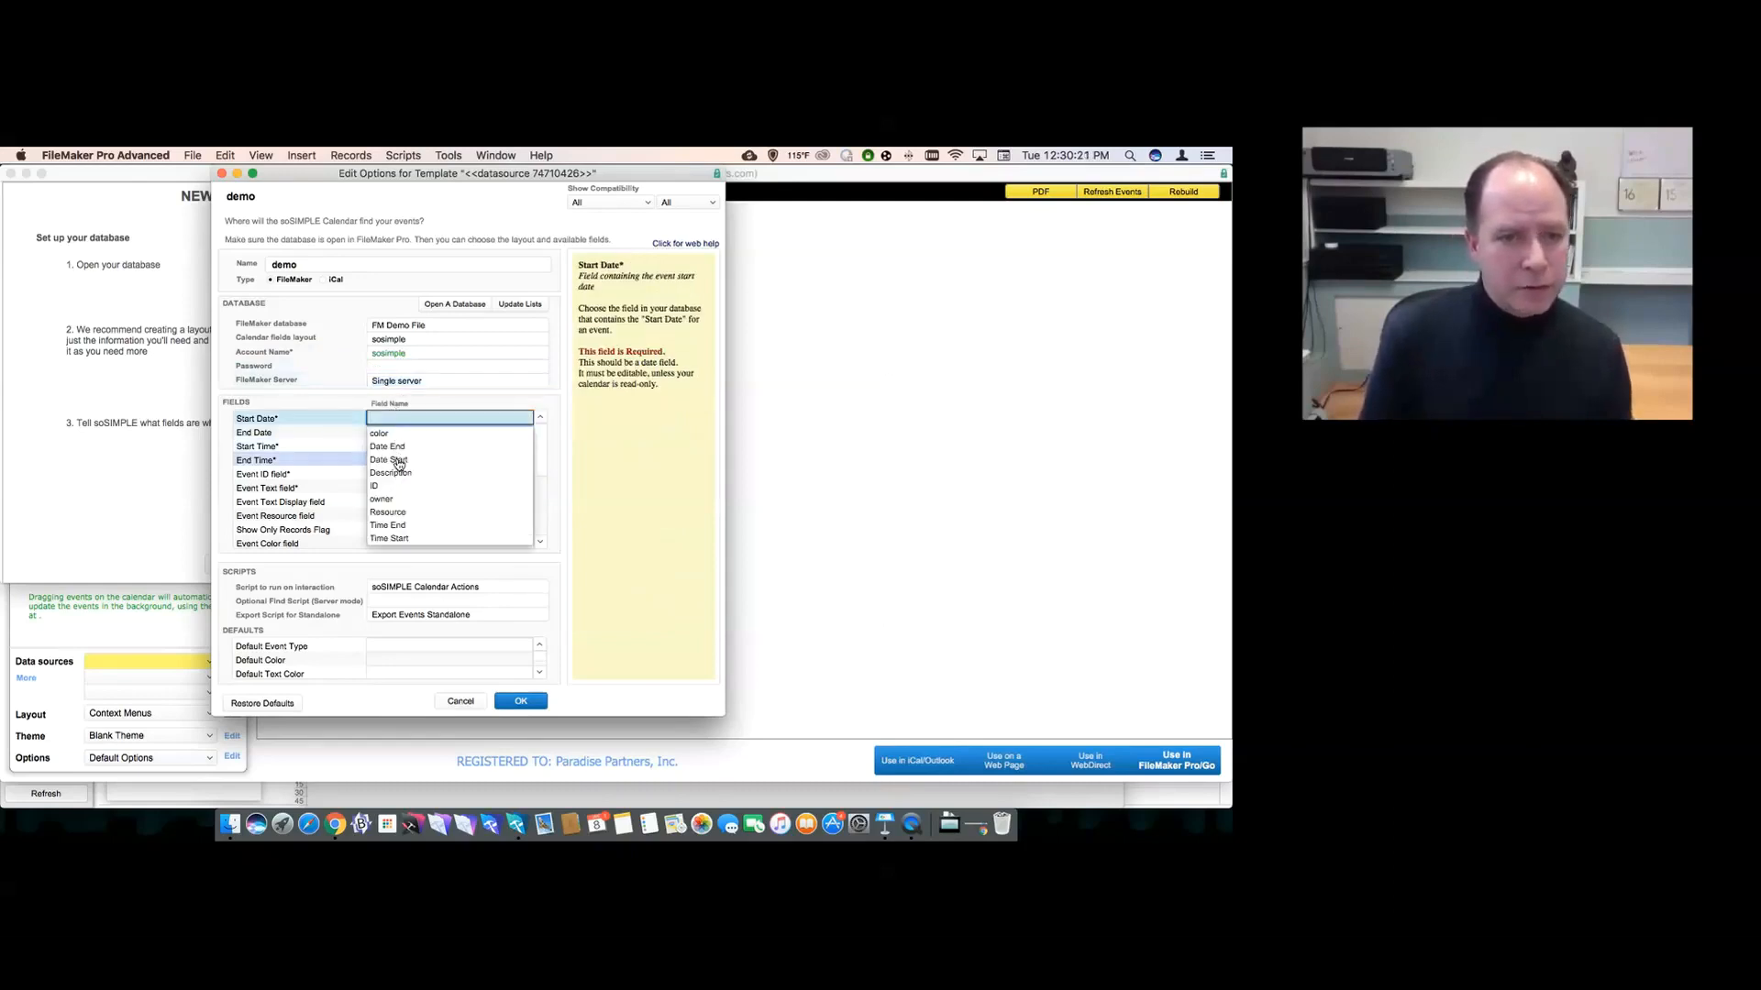
- Map start/end dates and times, event ID and text to Date Start, Date End, Time Start, Time End, ID, Description
left_click(398, 462)
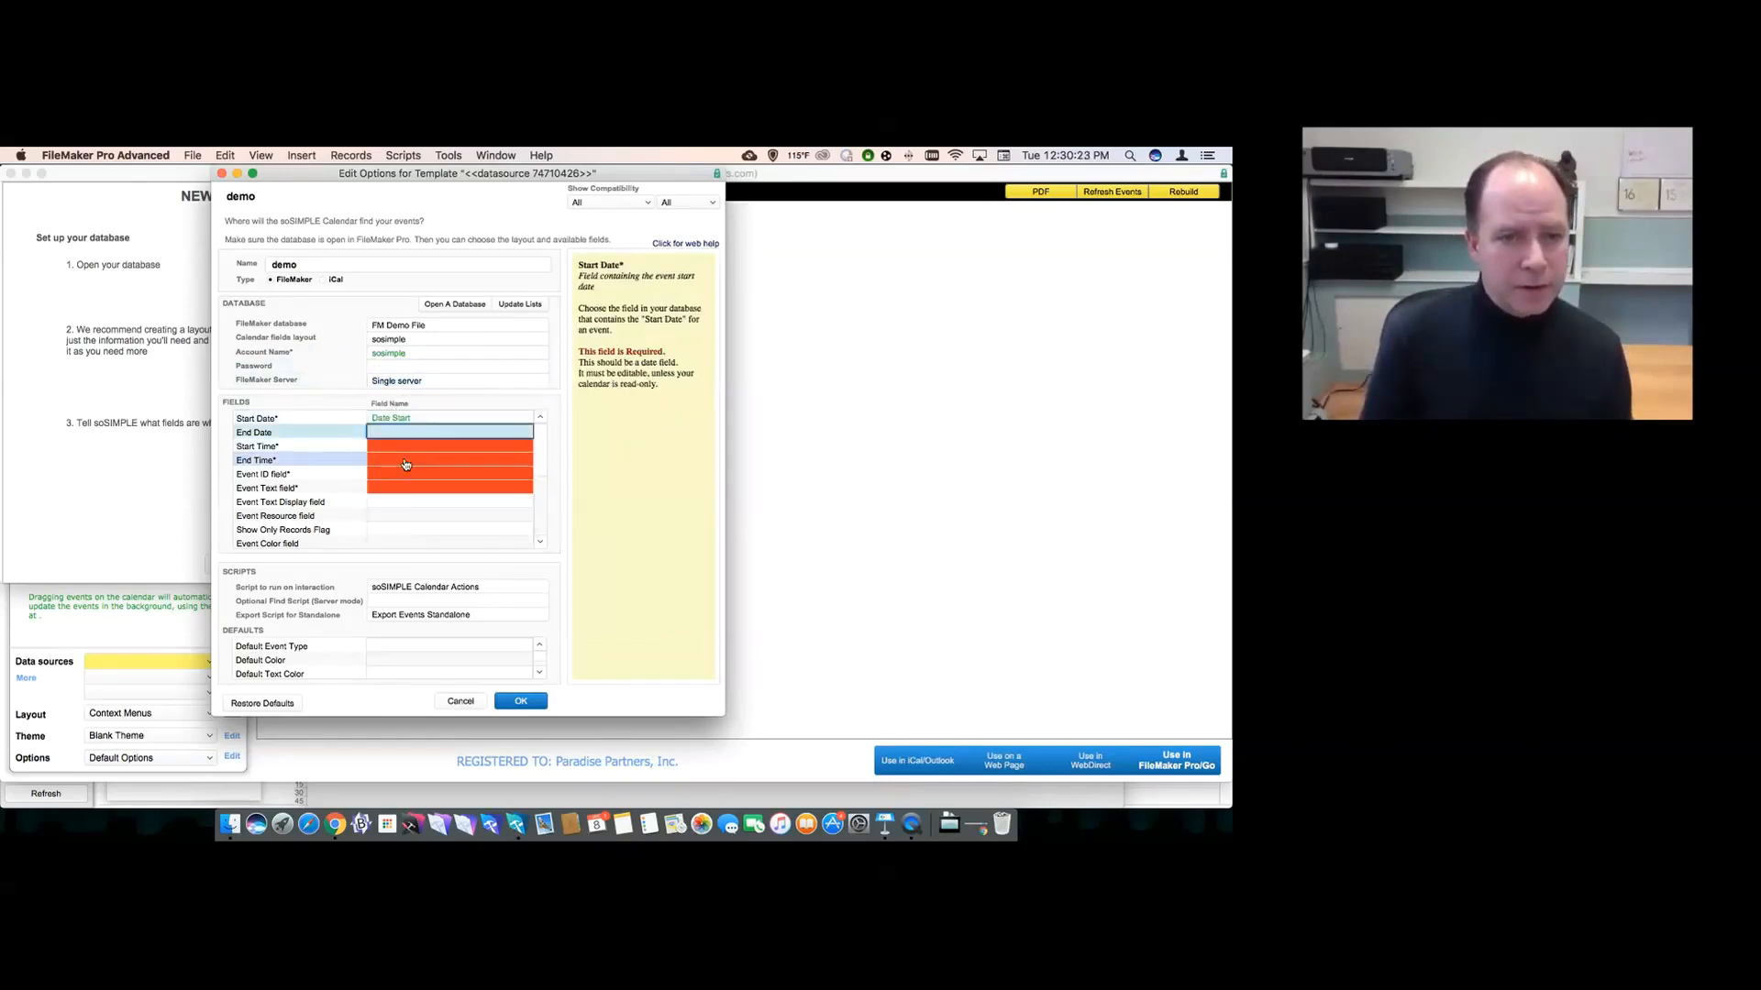
left_click(392, 461)
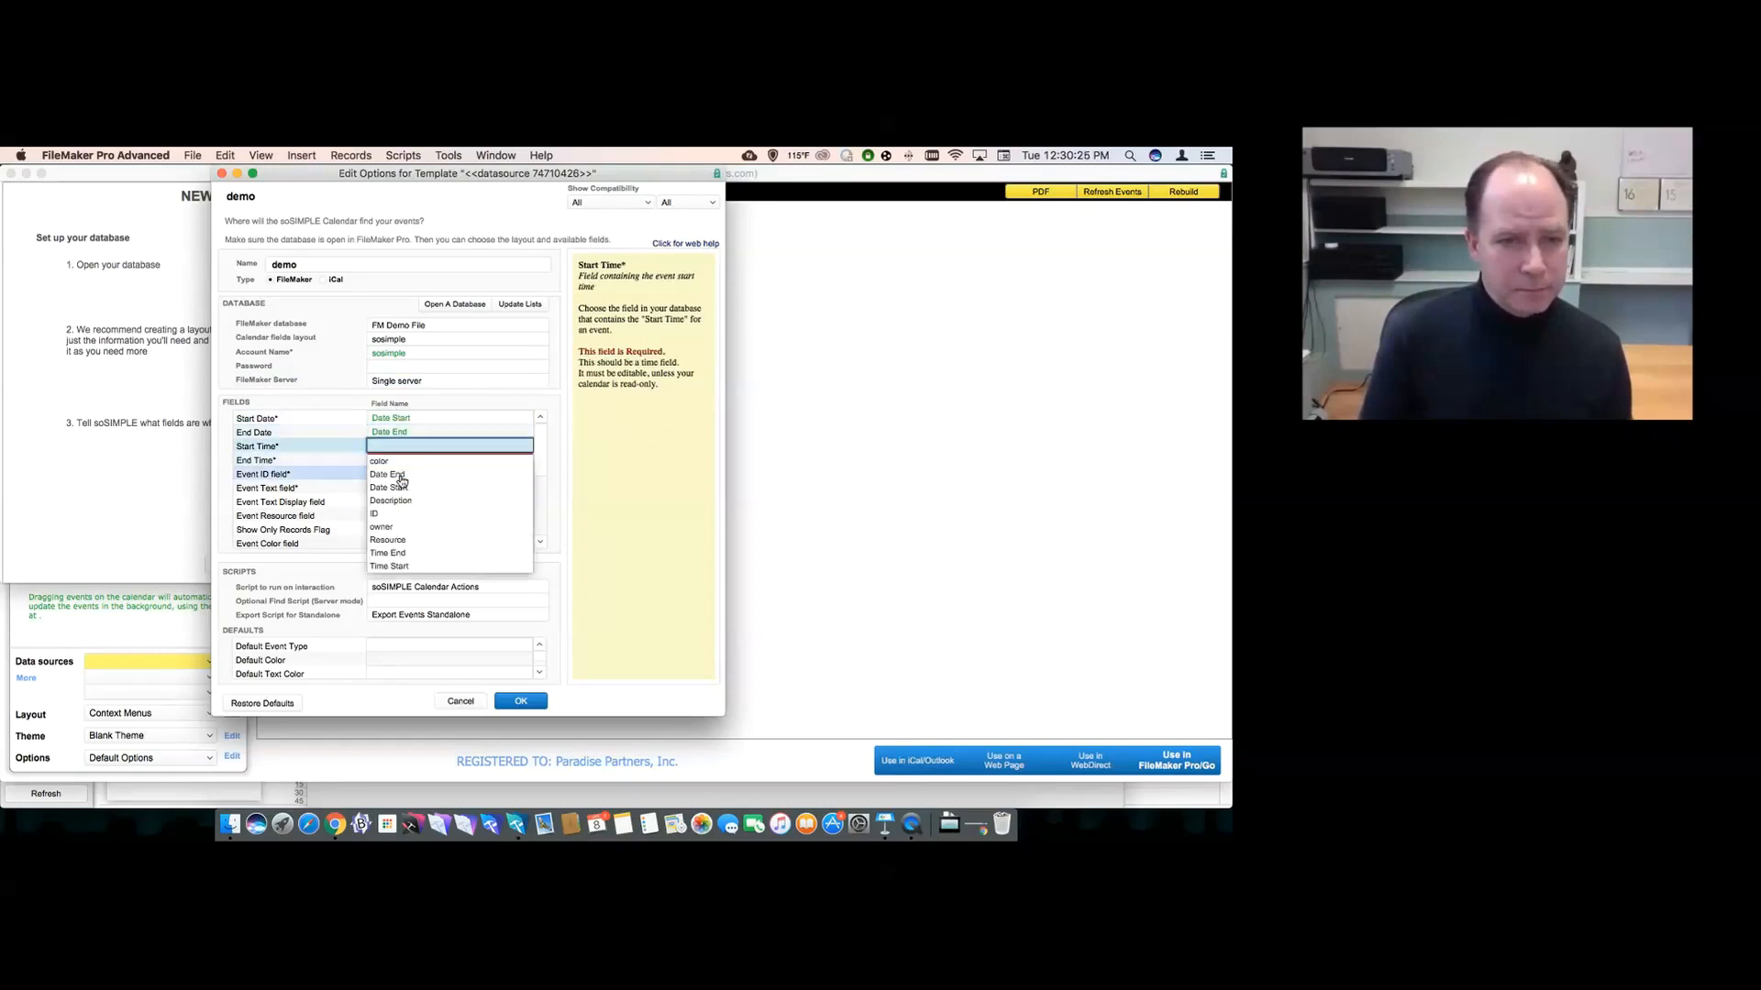
left_click(401, 567)
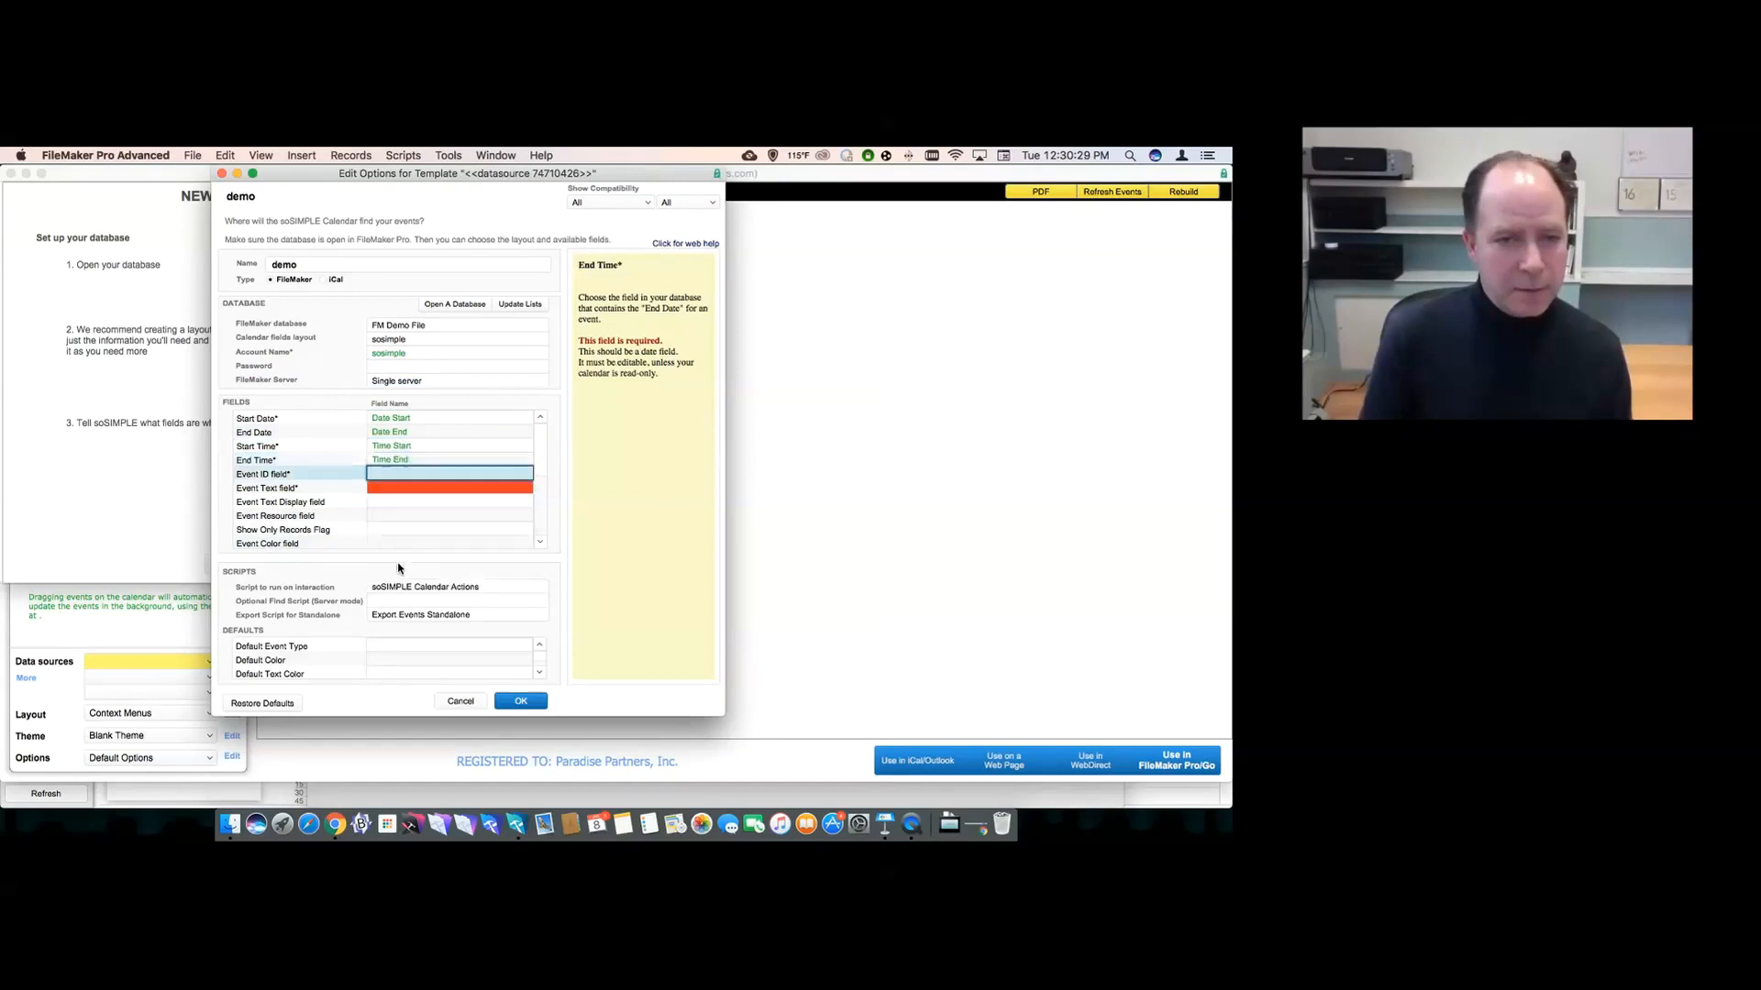
left_click(396, 547)
left_click(401, 541)
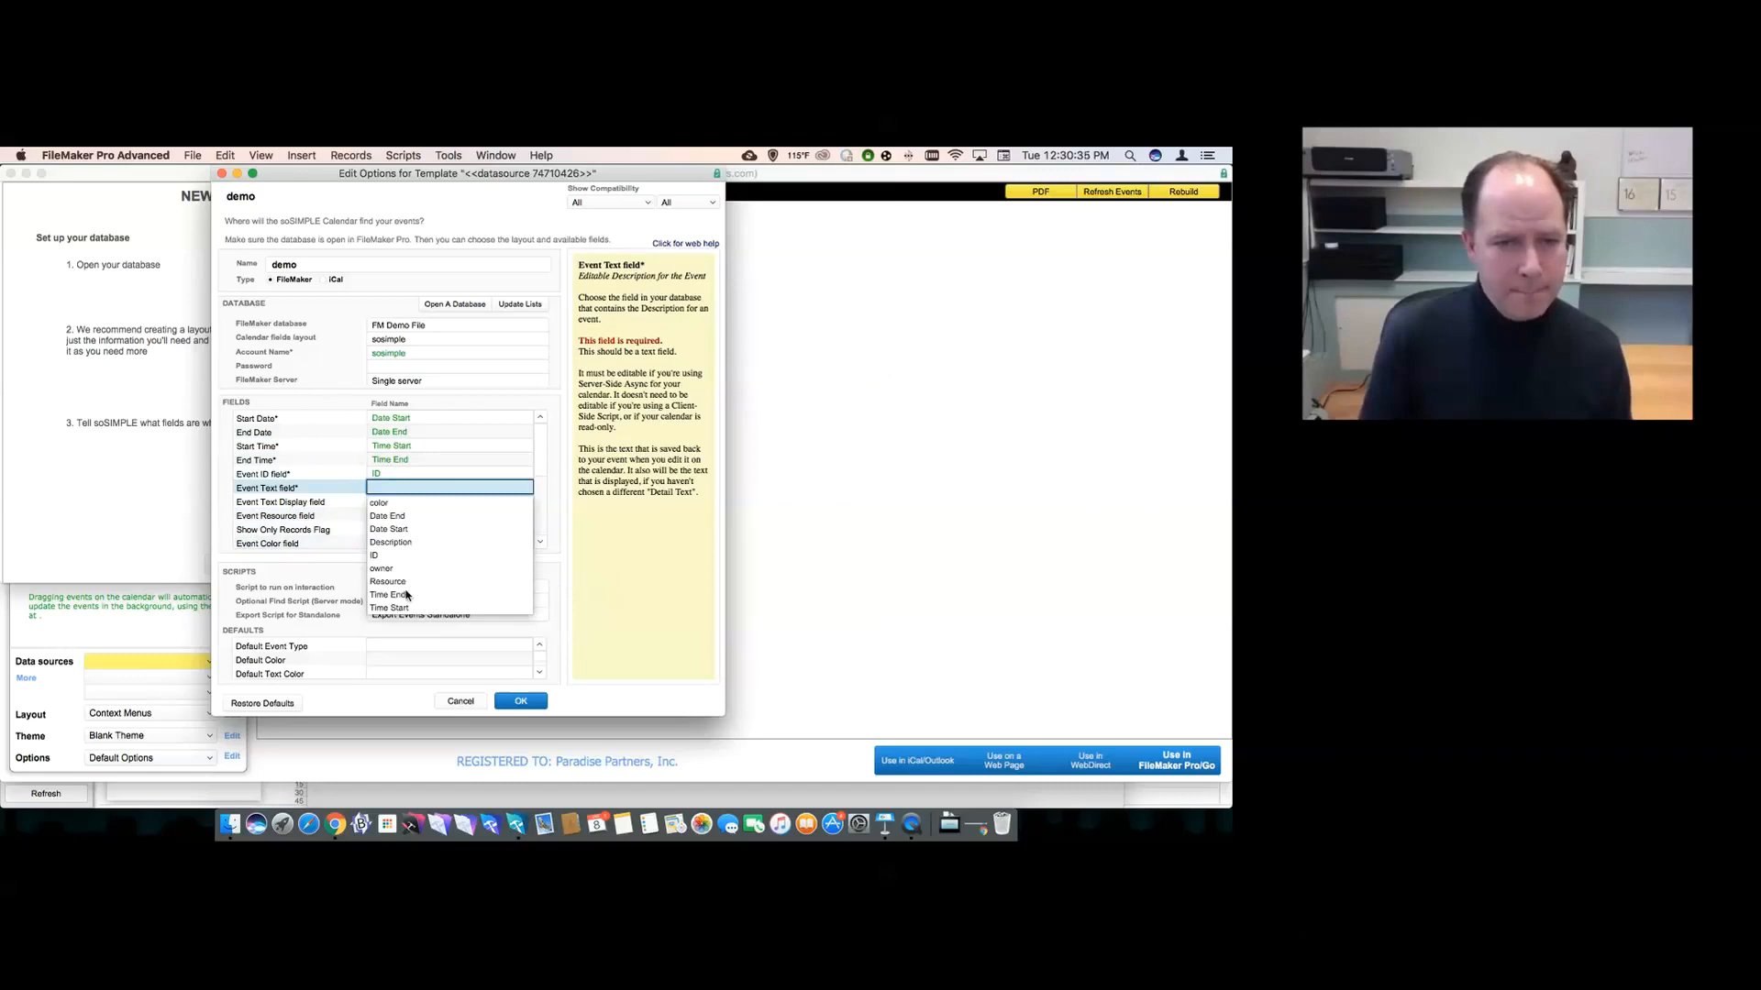
left_click(397, 542)
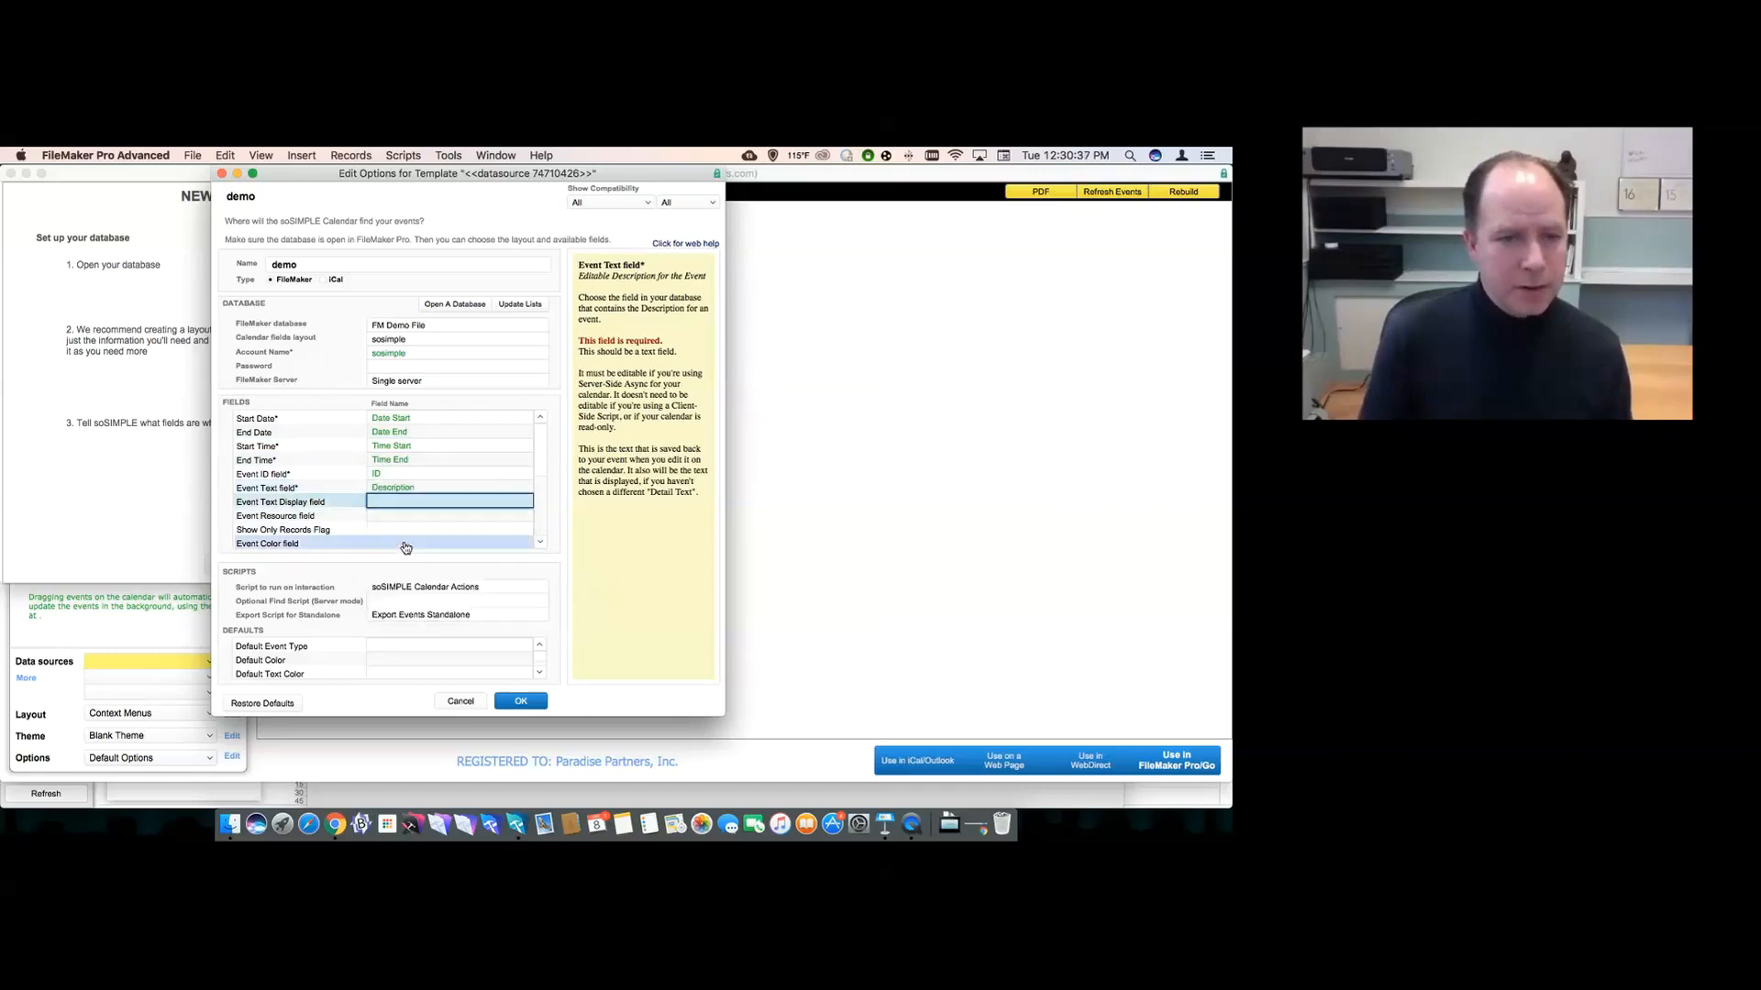
- Map Event Resource to Resource and Event Color to color, leaving the flag and text colour empty
left_click(396, 519)
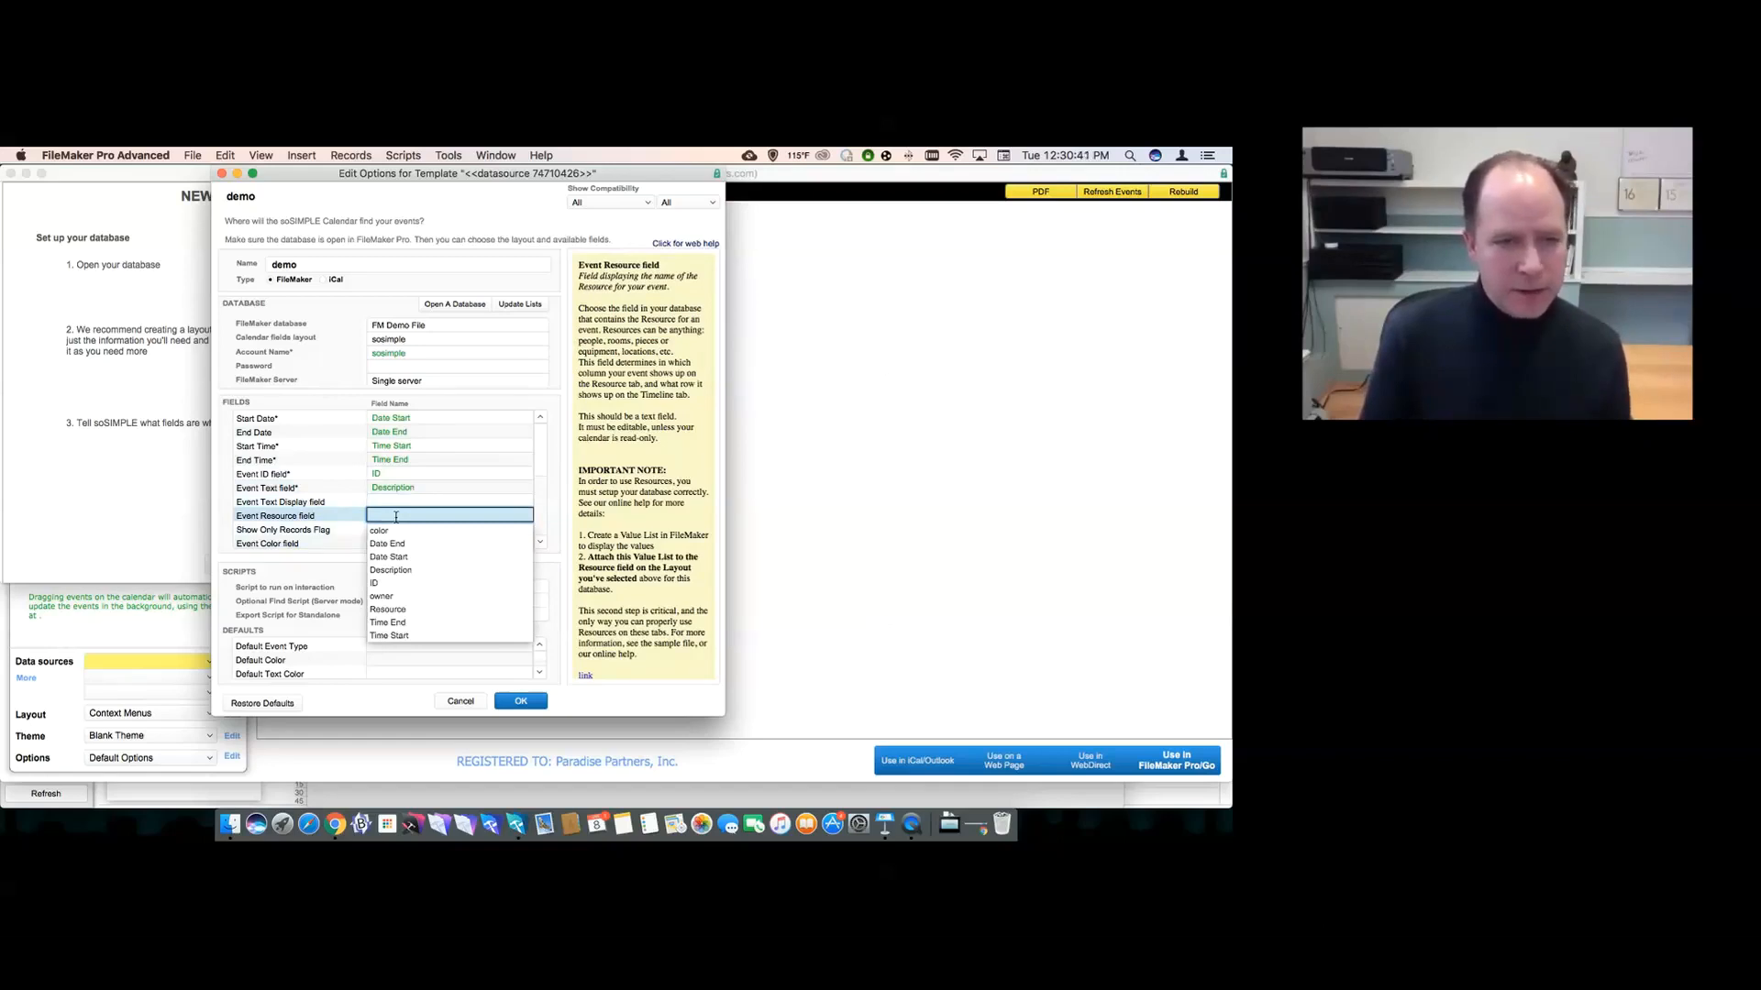
left_click(396, 608)
key("Tab")
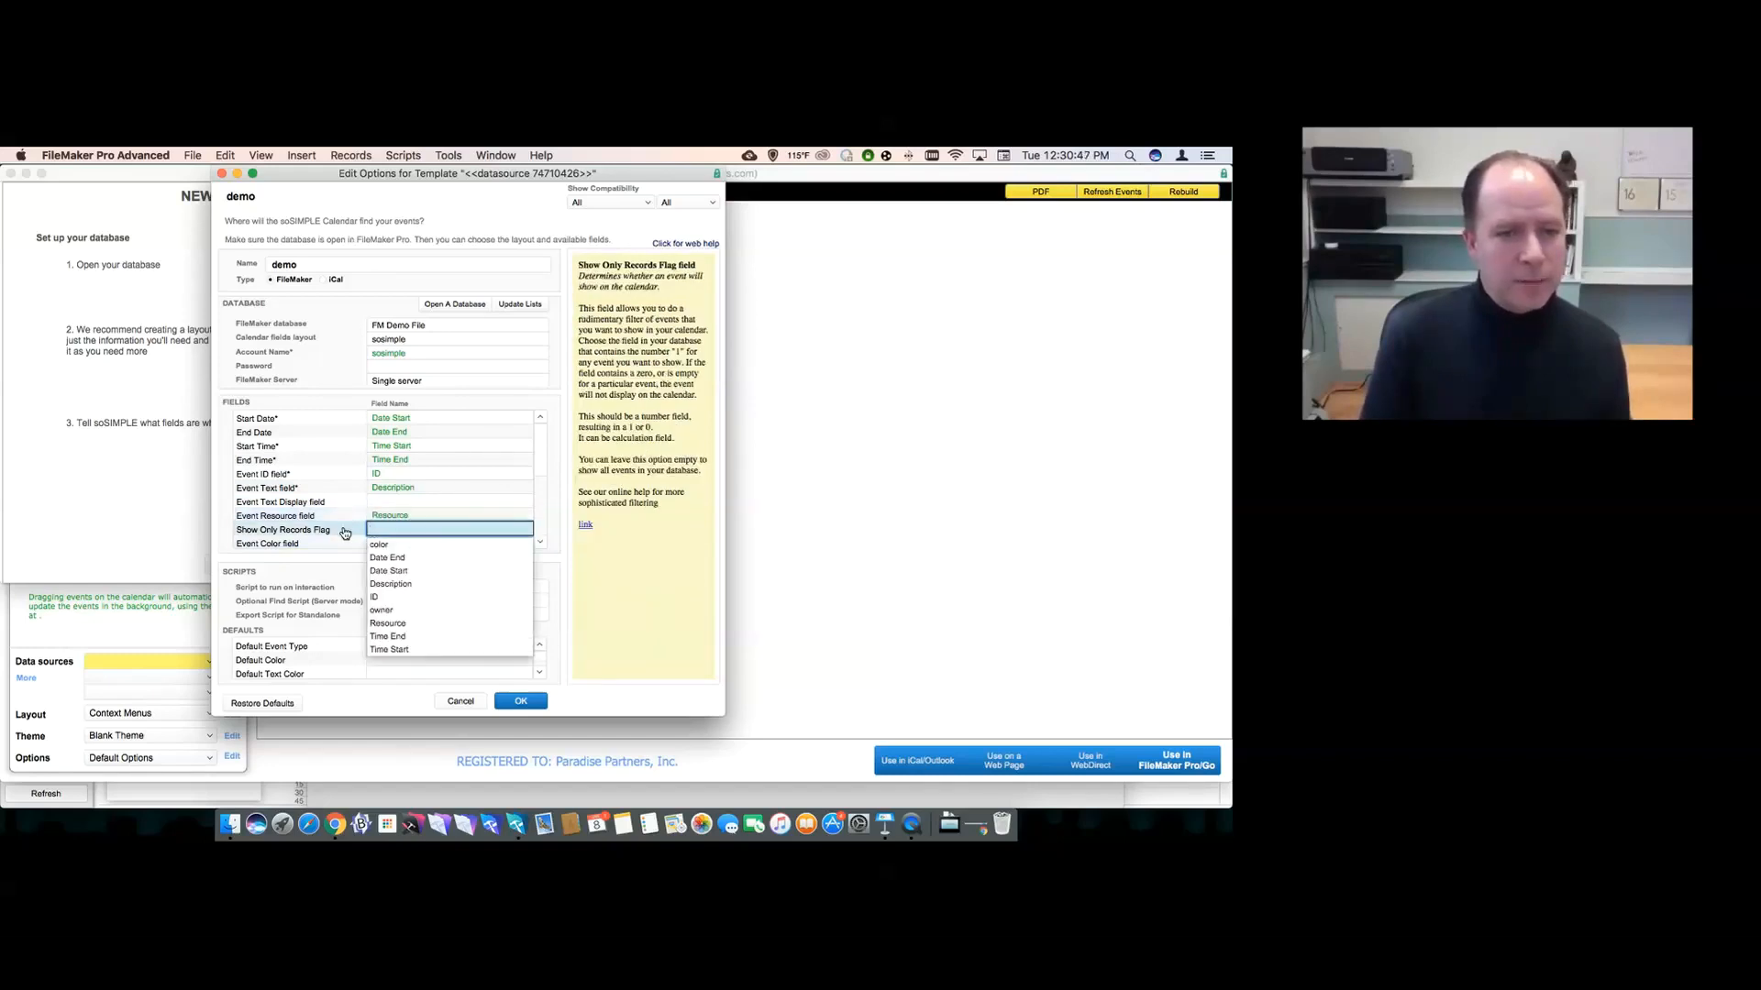
key("Tab")
key("Down")
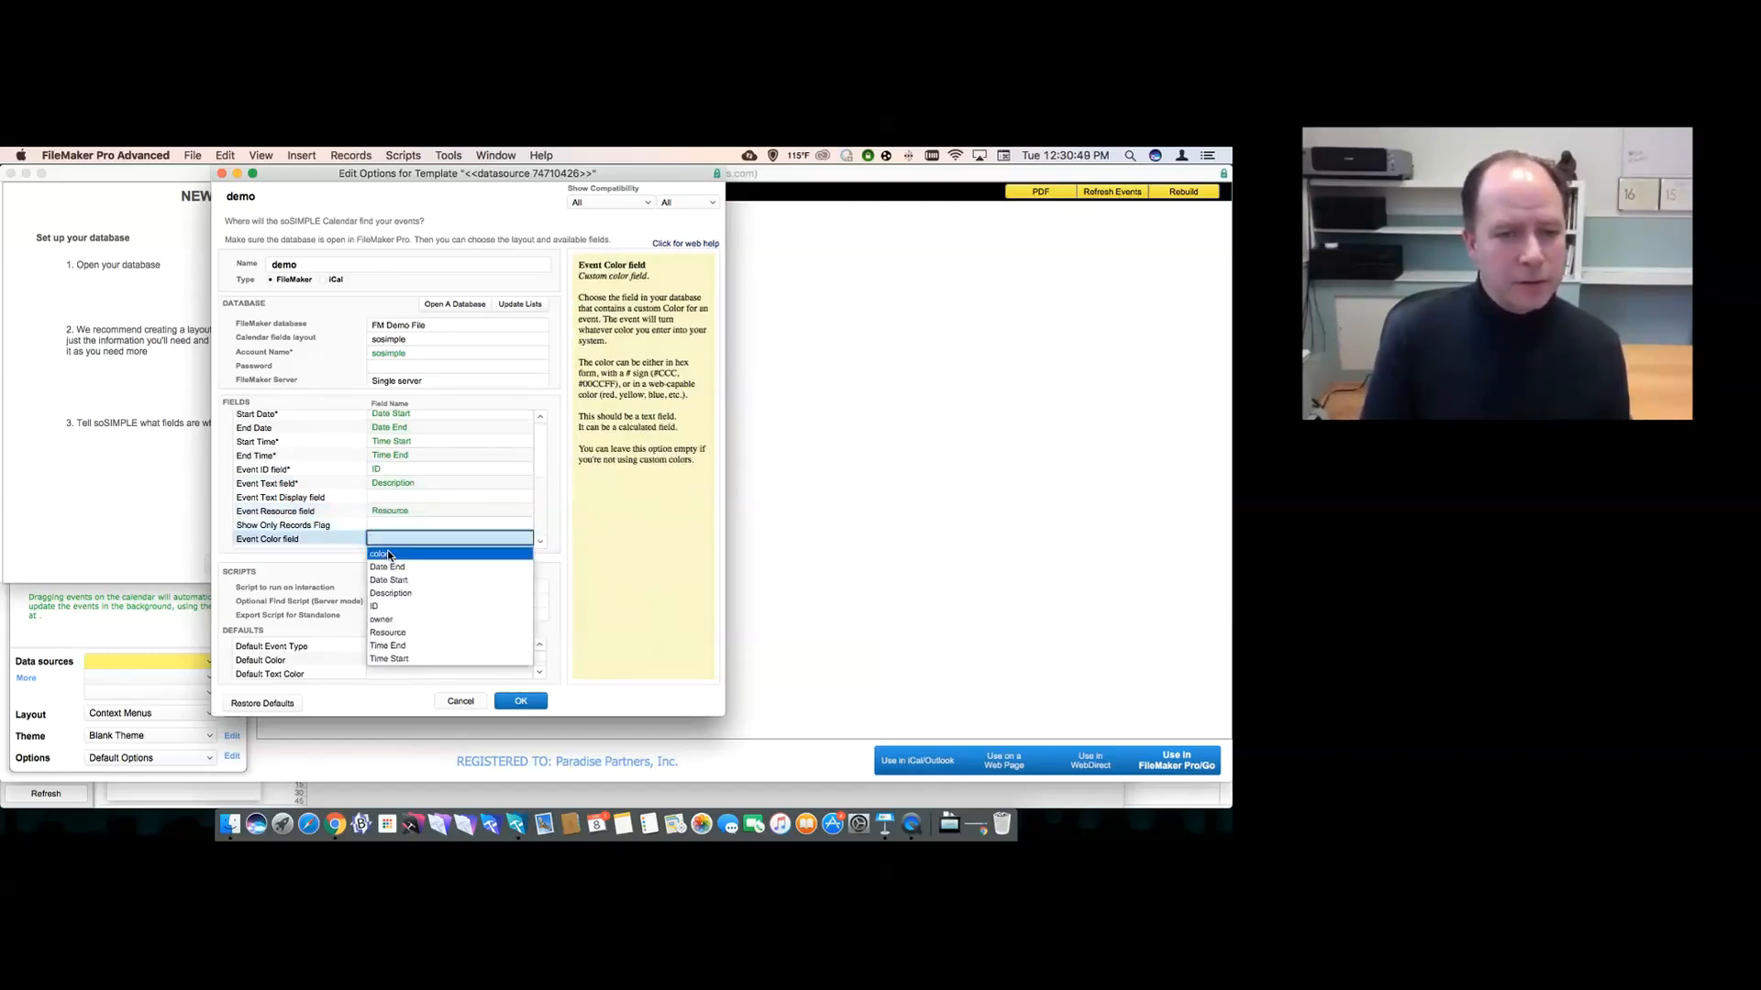
key("Tab")
left_click(364, 530)
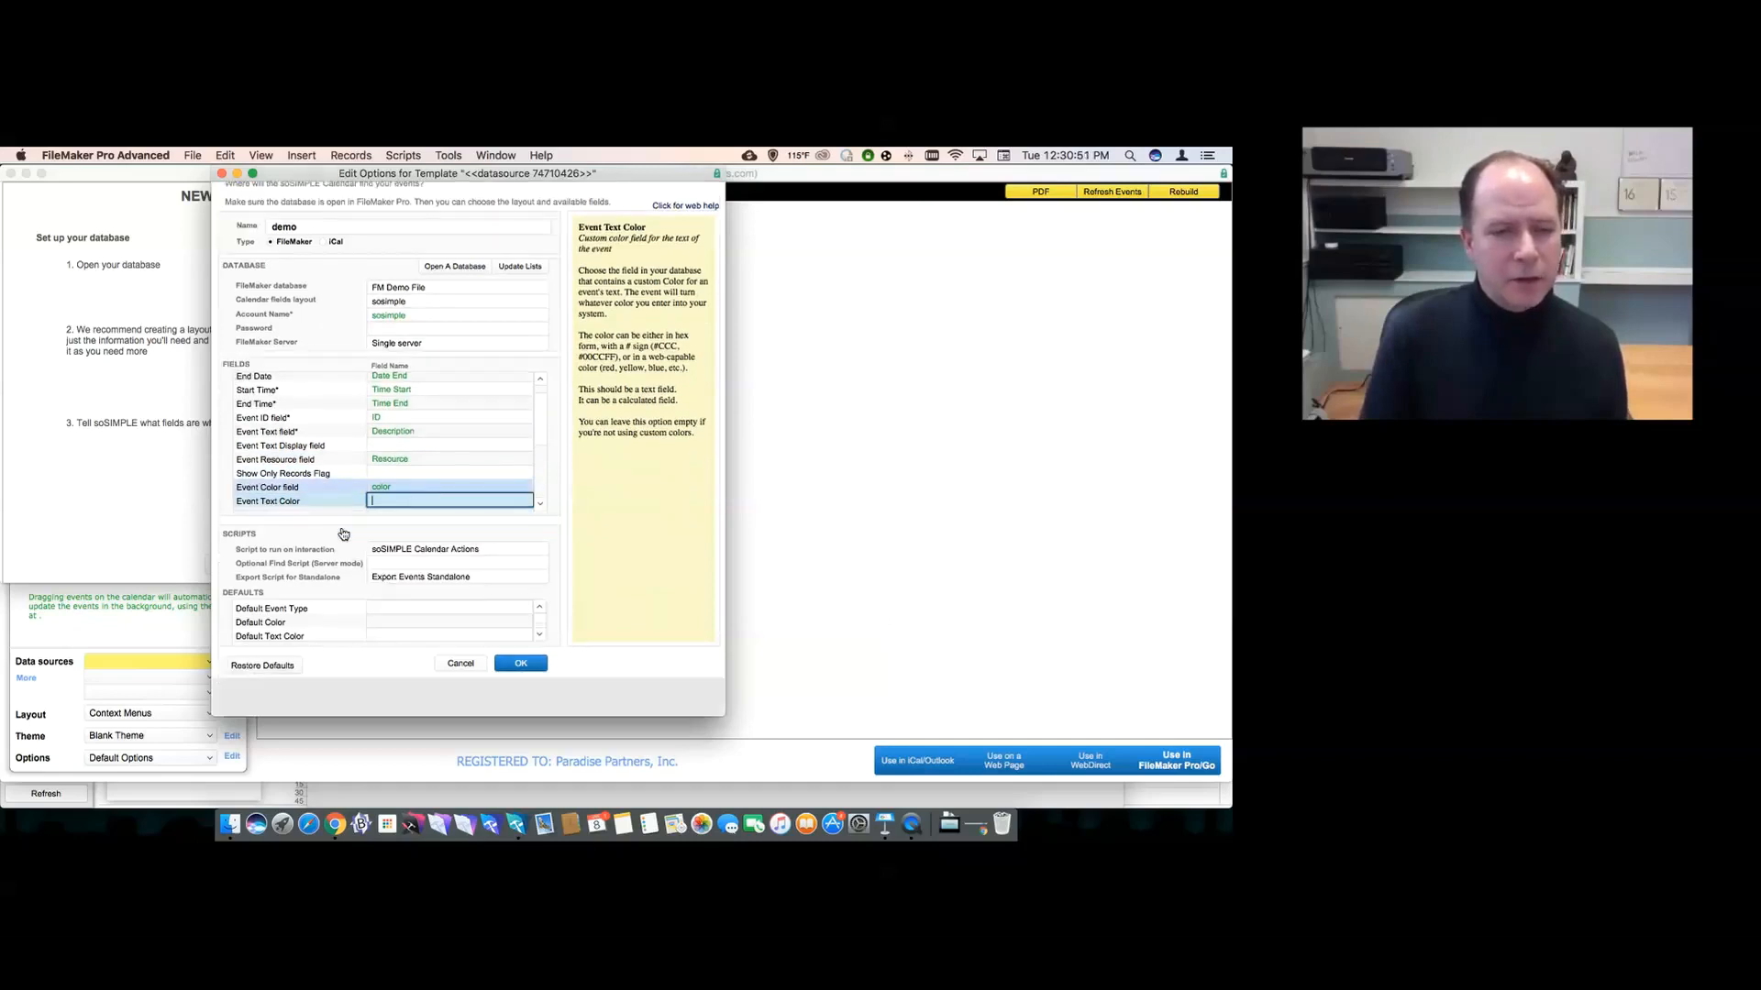
- Review the remaining options, keep the interaction script unchanged, and save the field mappings
scroll(540, 542, "down", 5)
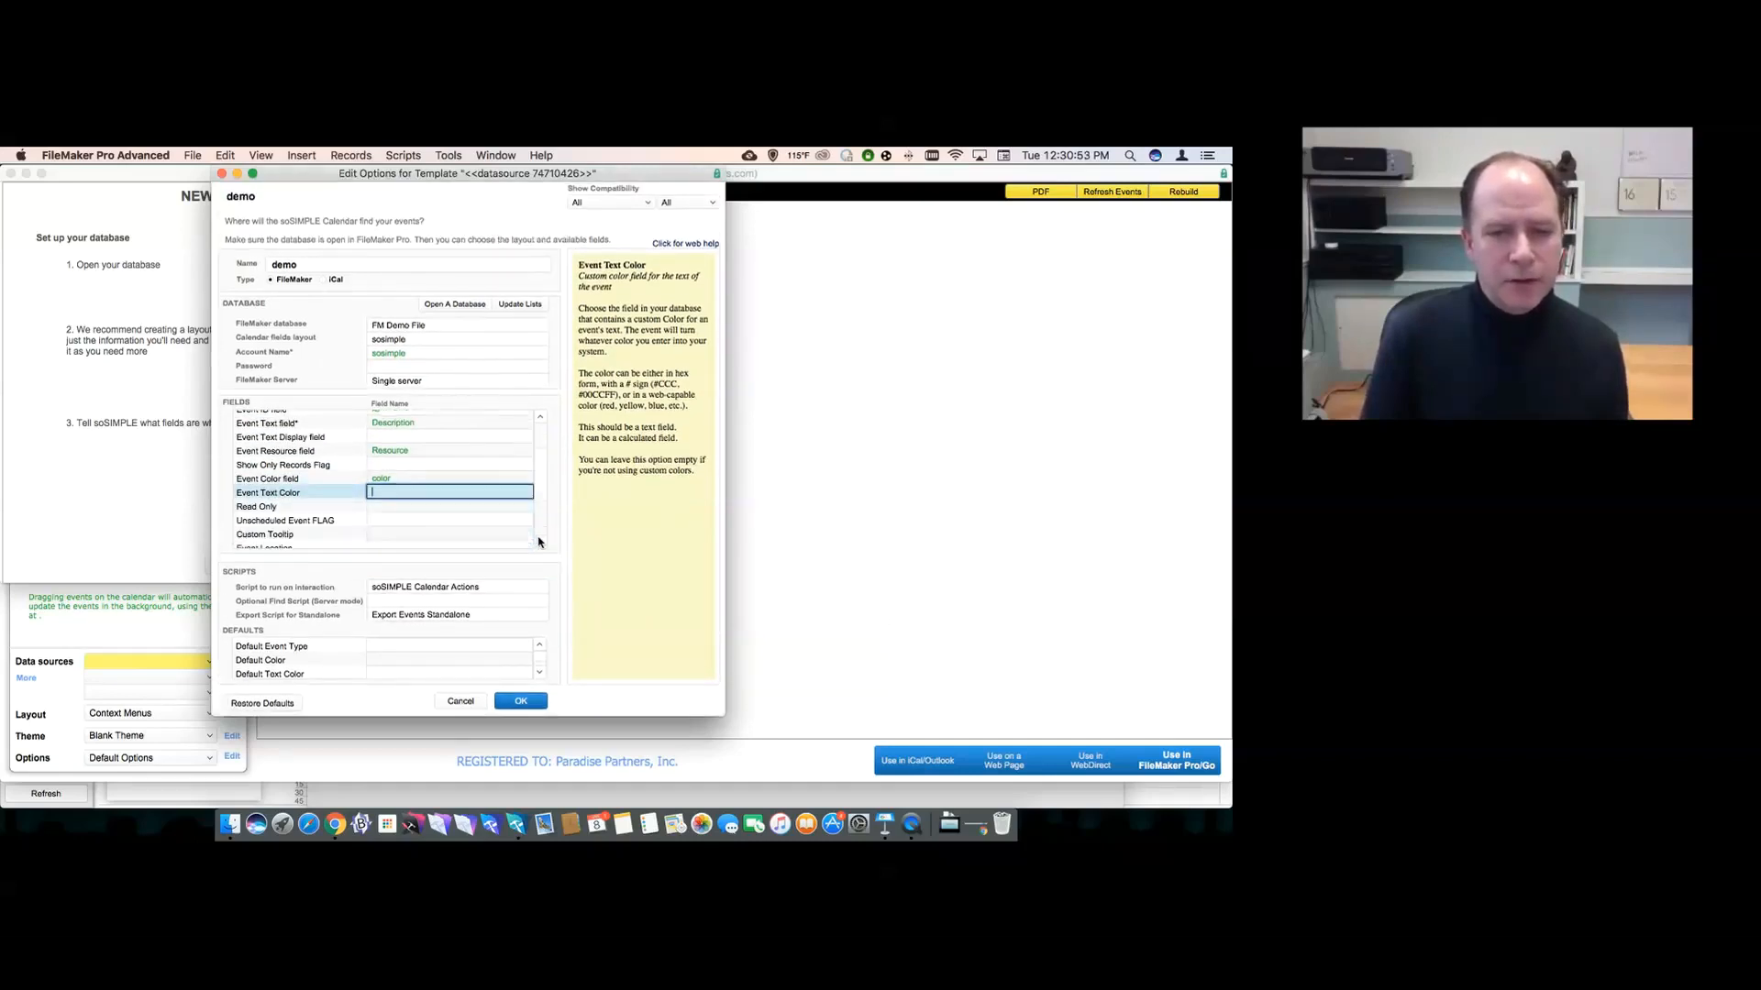
scroll(539, 542, "down", 1)
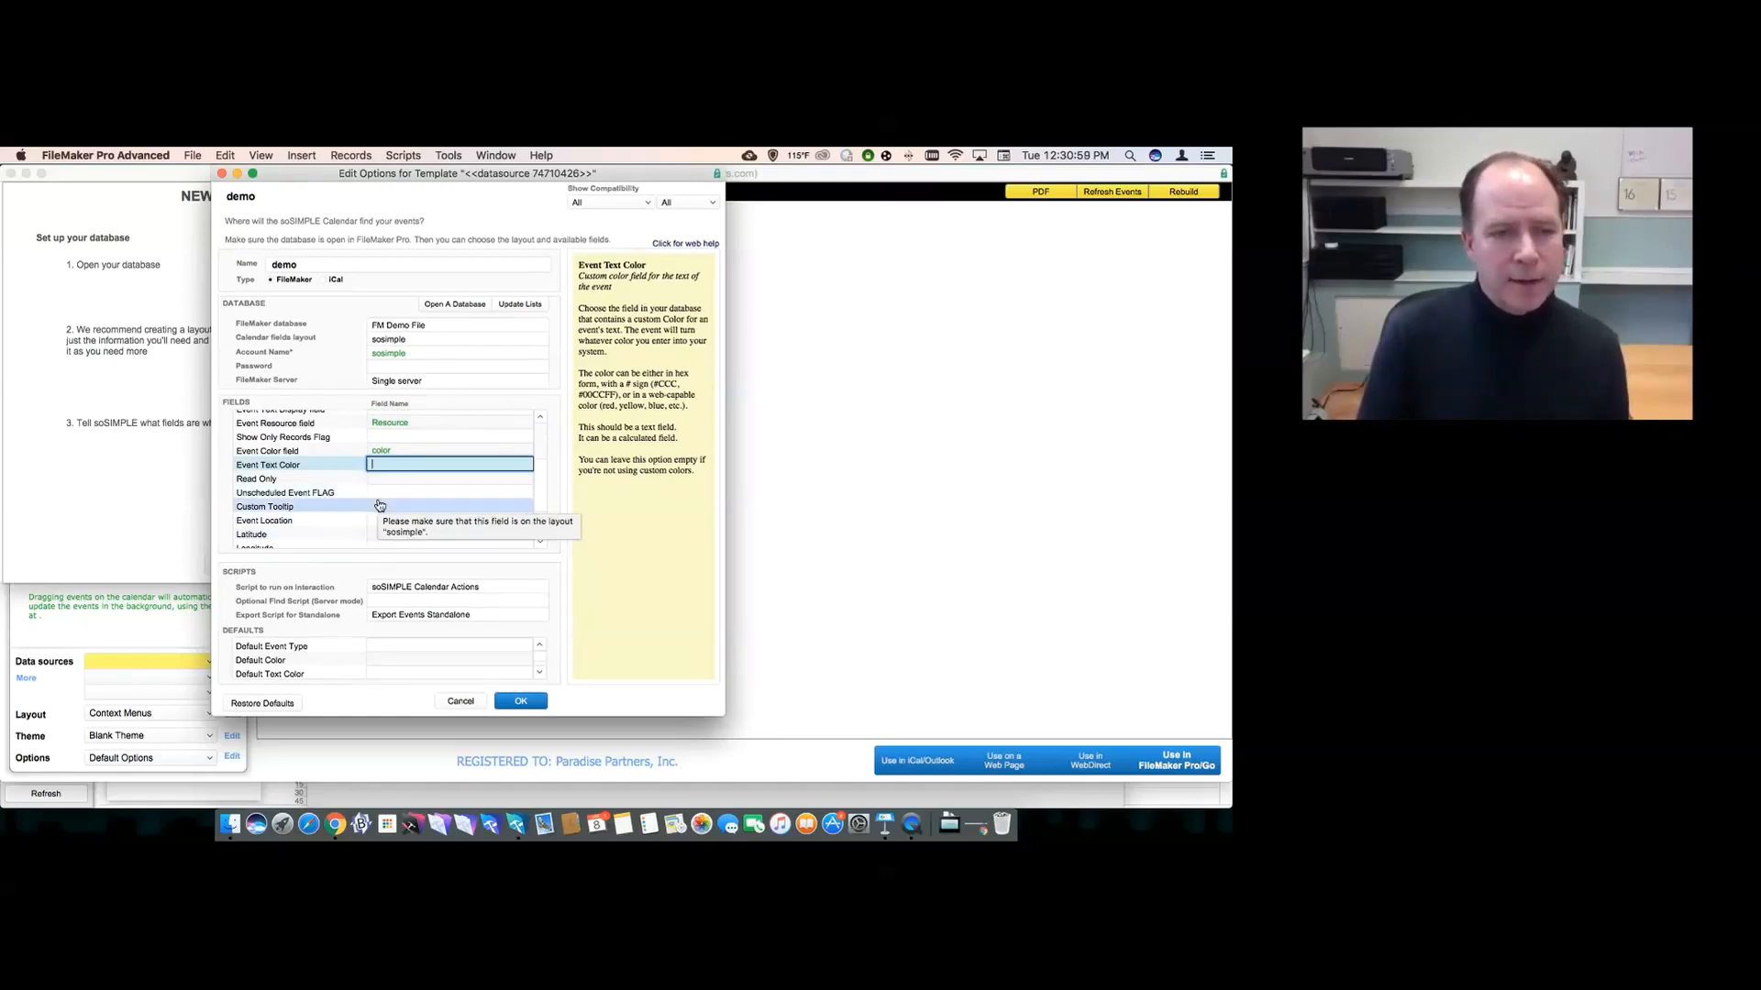
left_click(539, 542)
left_click(539, 543)
left_click(539, 543)
left_click(540, 543)
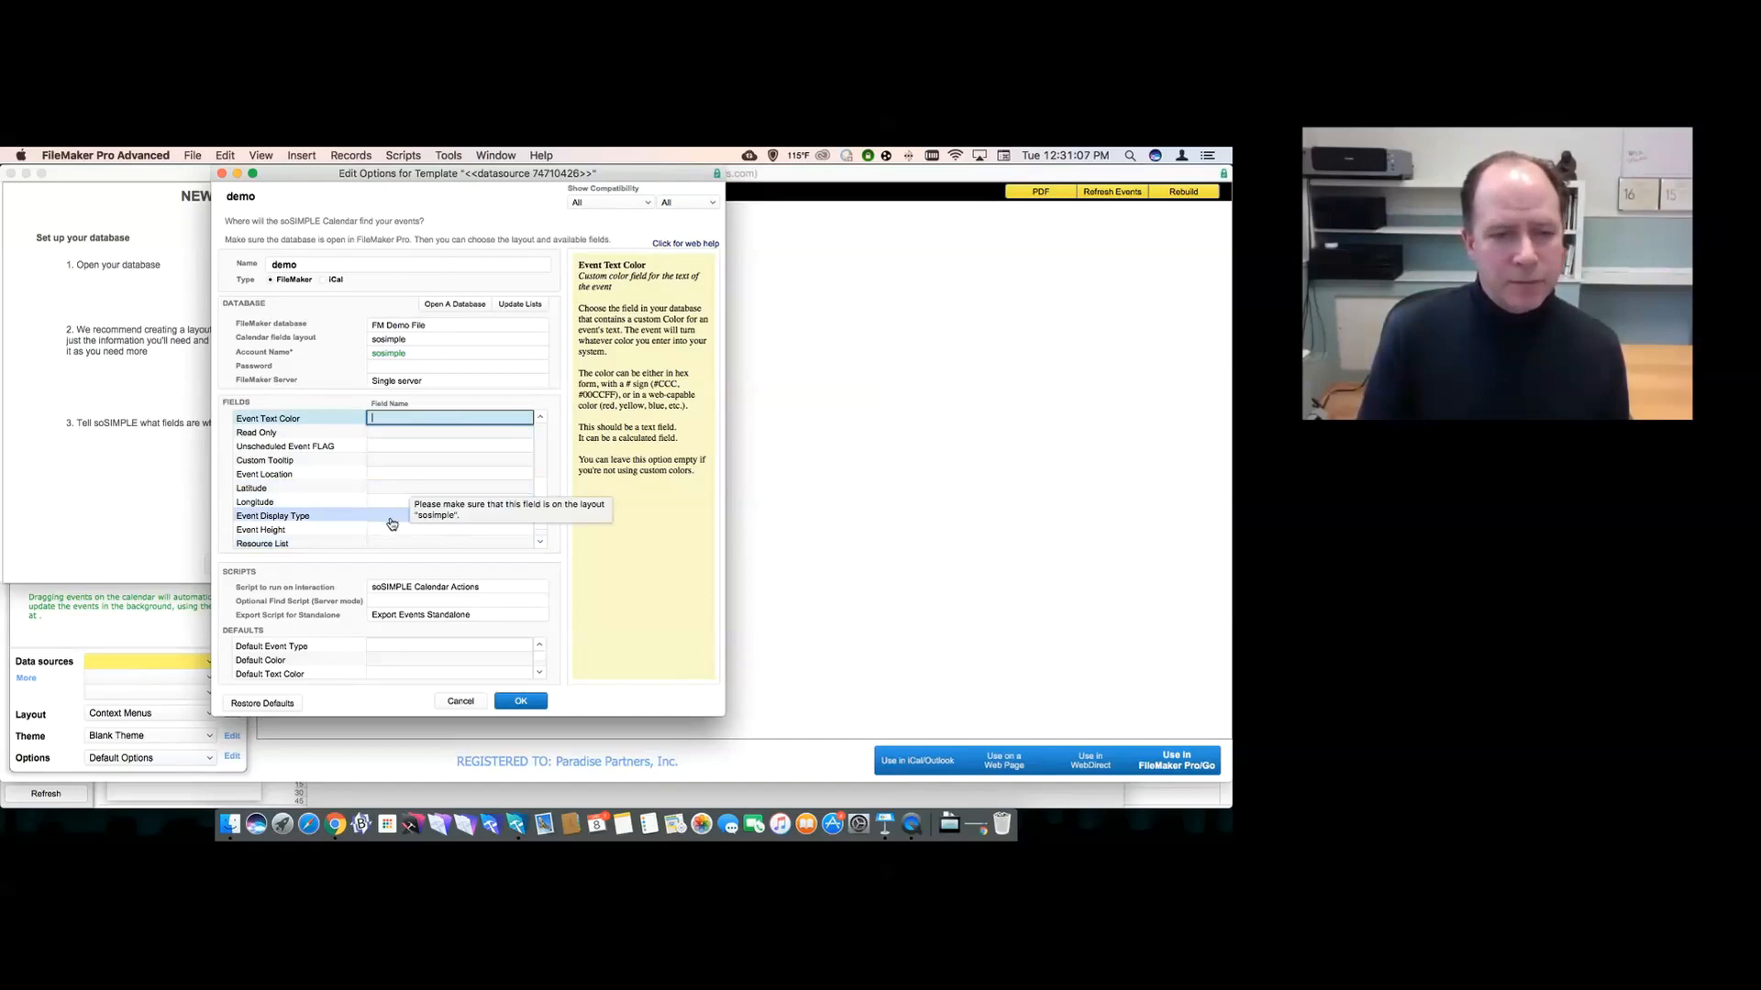
scroll(385, 546, "down", 1)
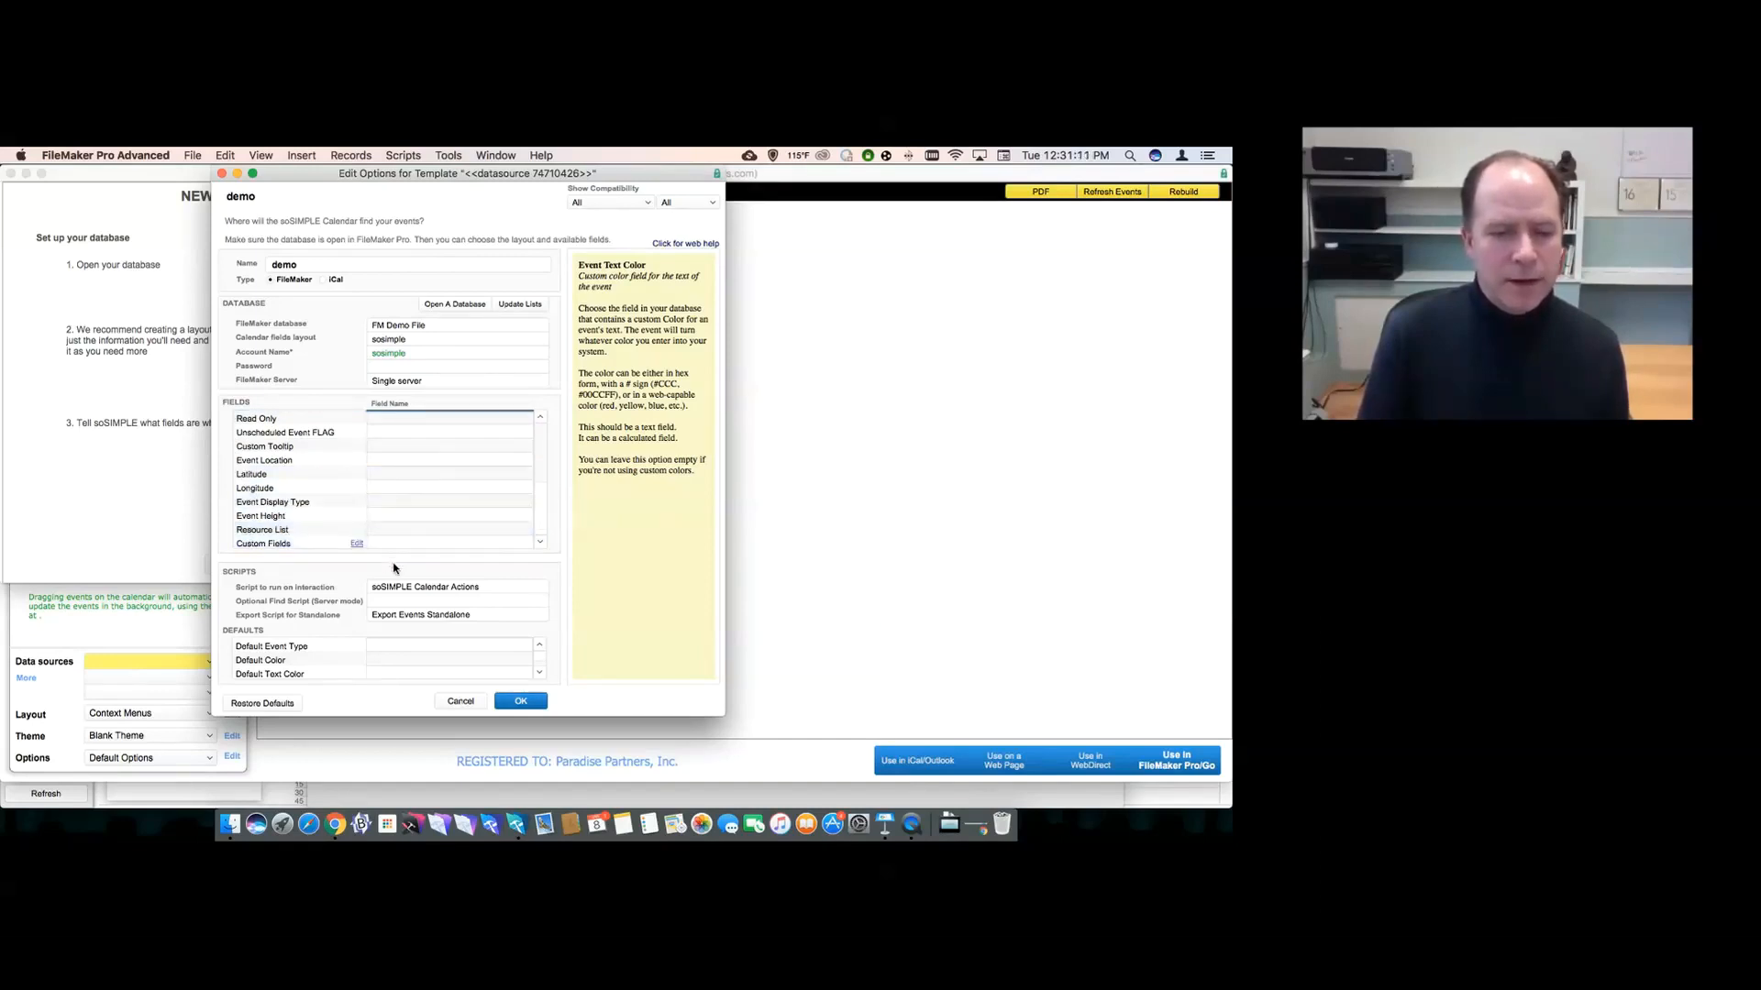
left_click(395, 593)
key("Escape")
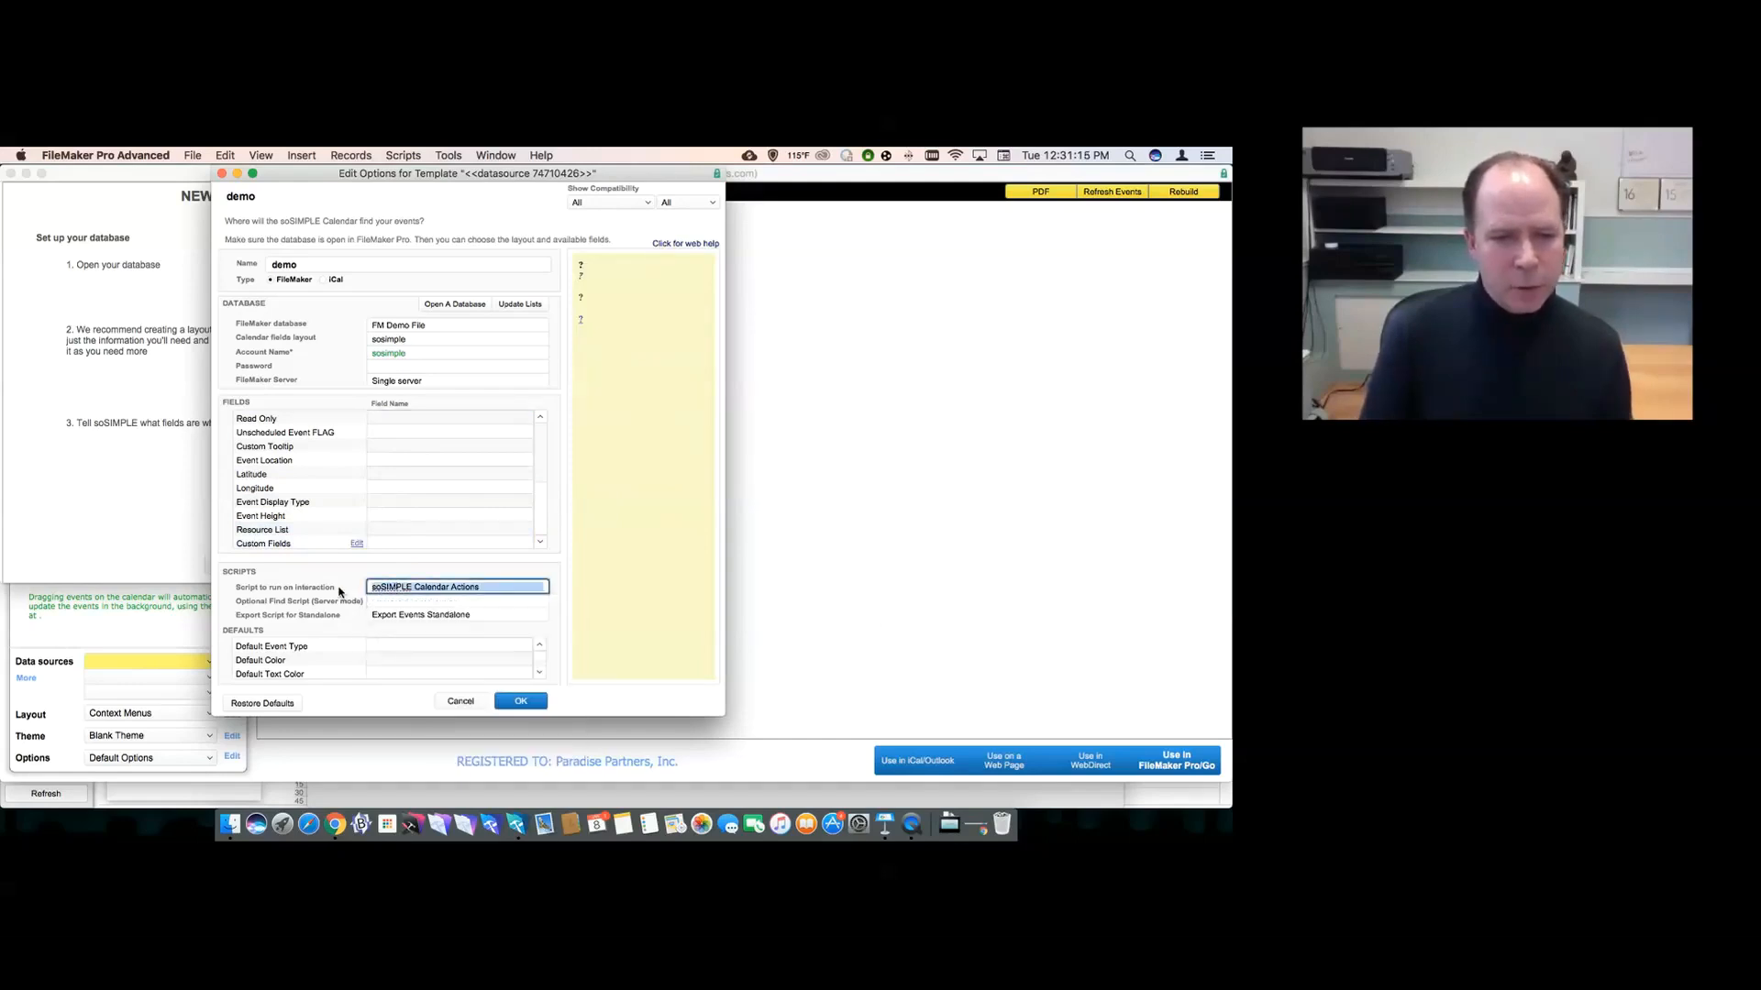
left_click(338, 591)
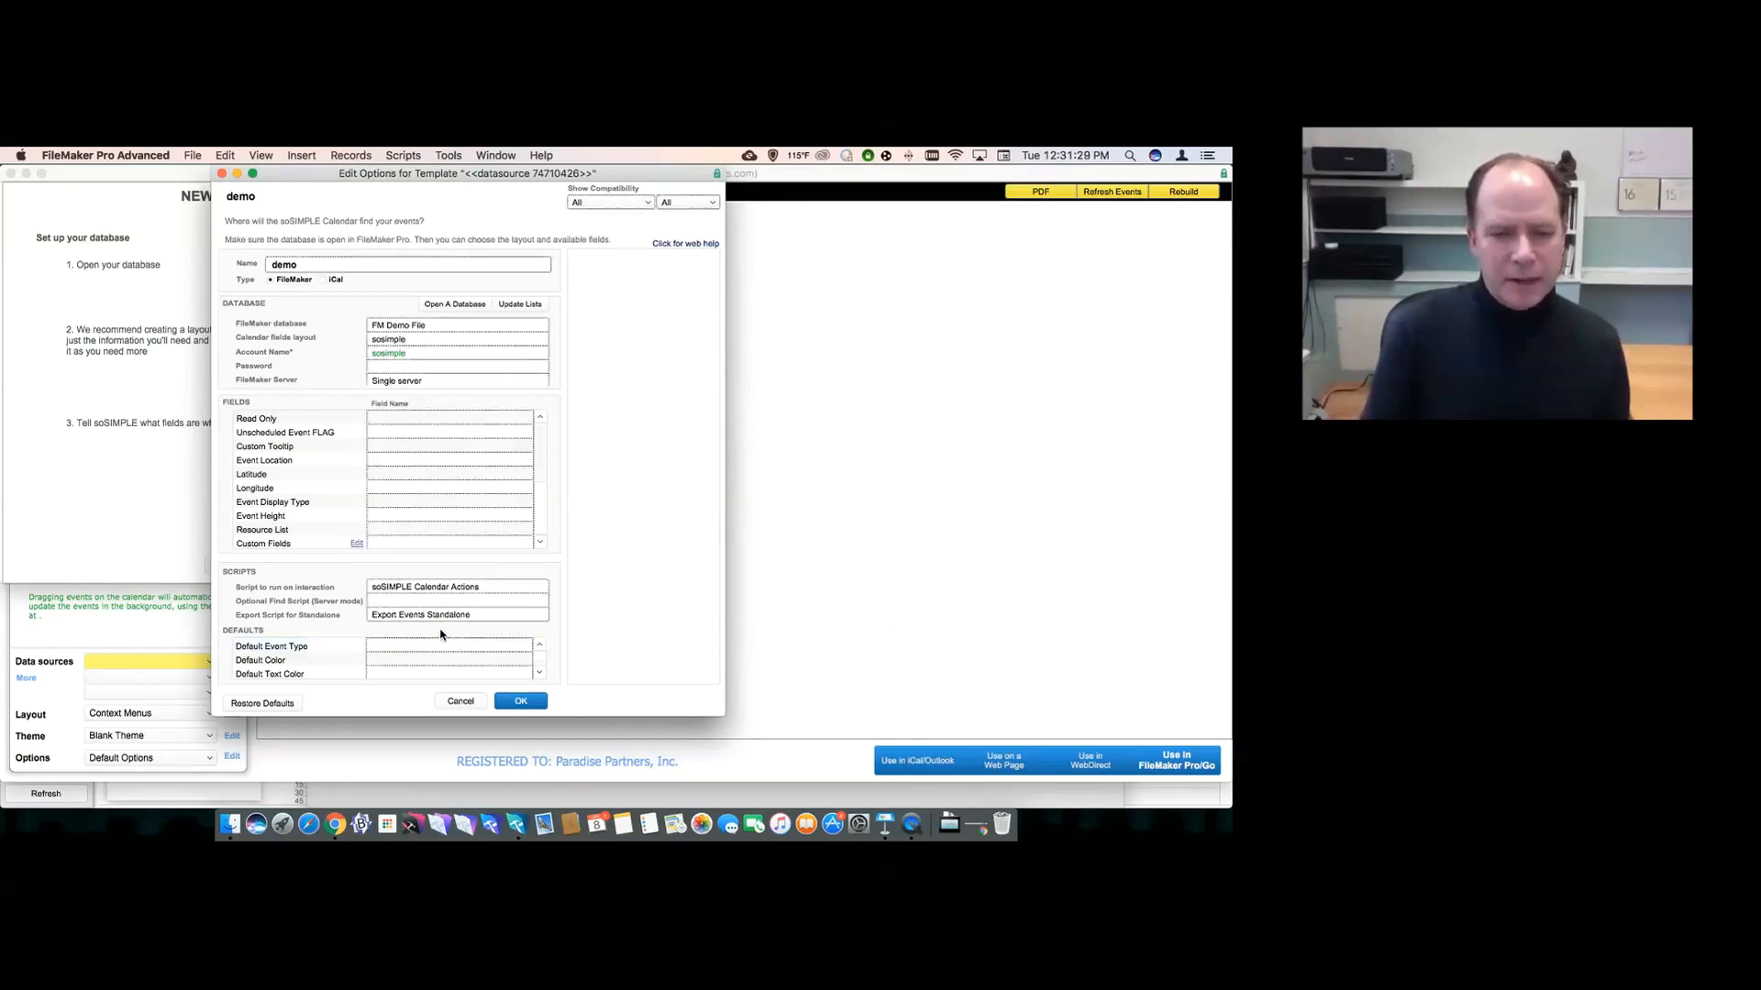
left_click(524, 702)
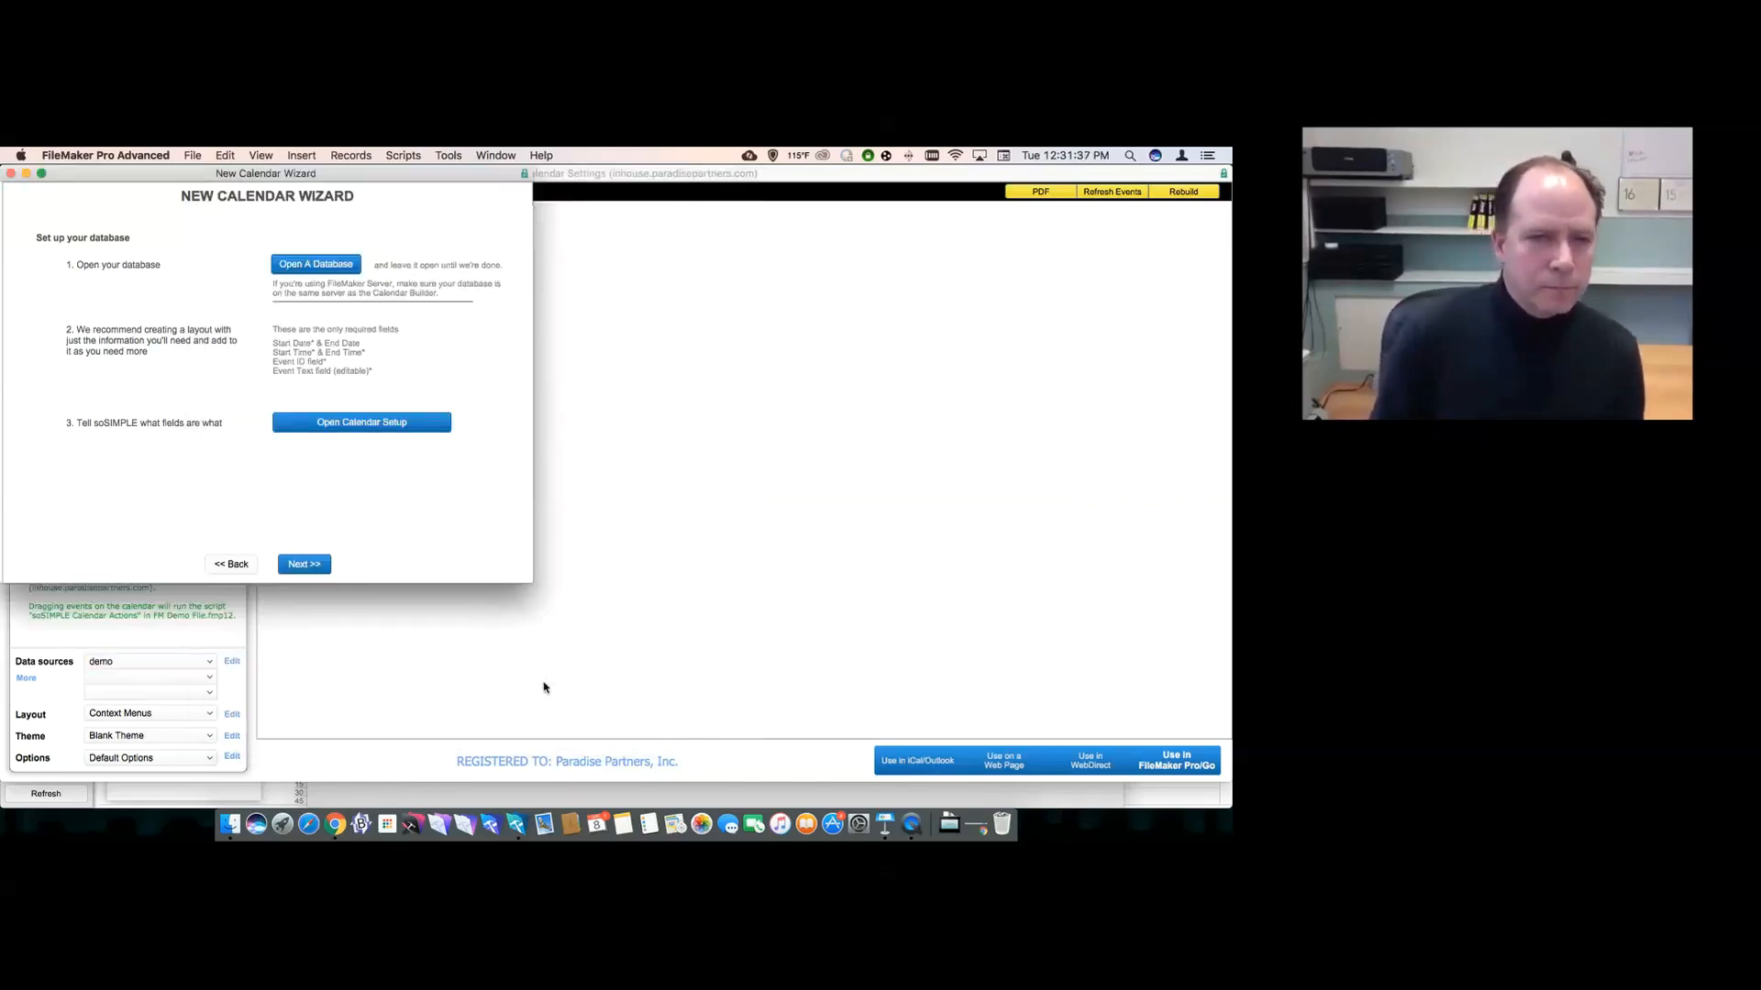
- Step through the New Calendar Wizard to Done and dismiss the Congratulations message
left_click(304, 564)
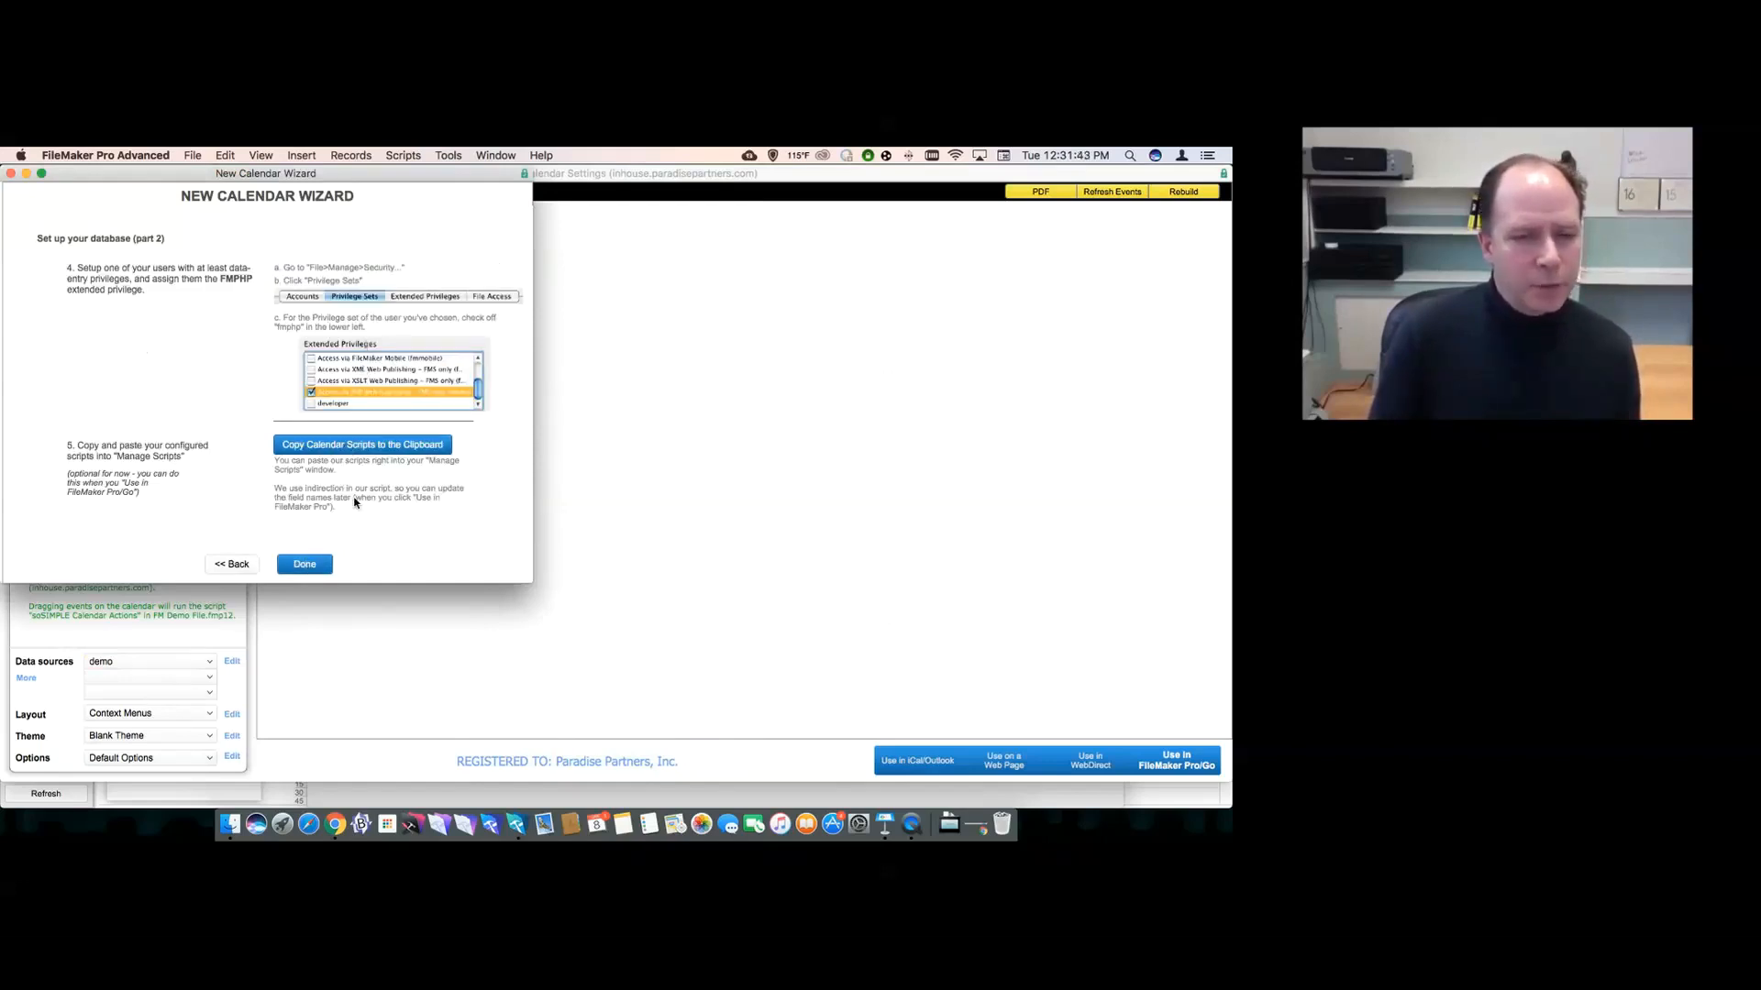
left_click(304, 564)
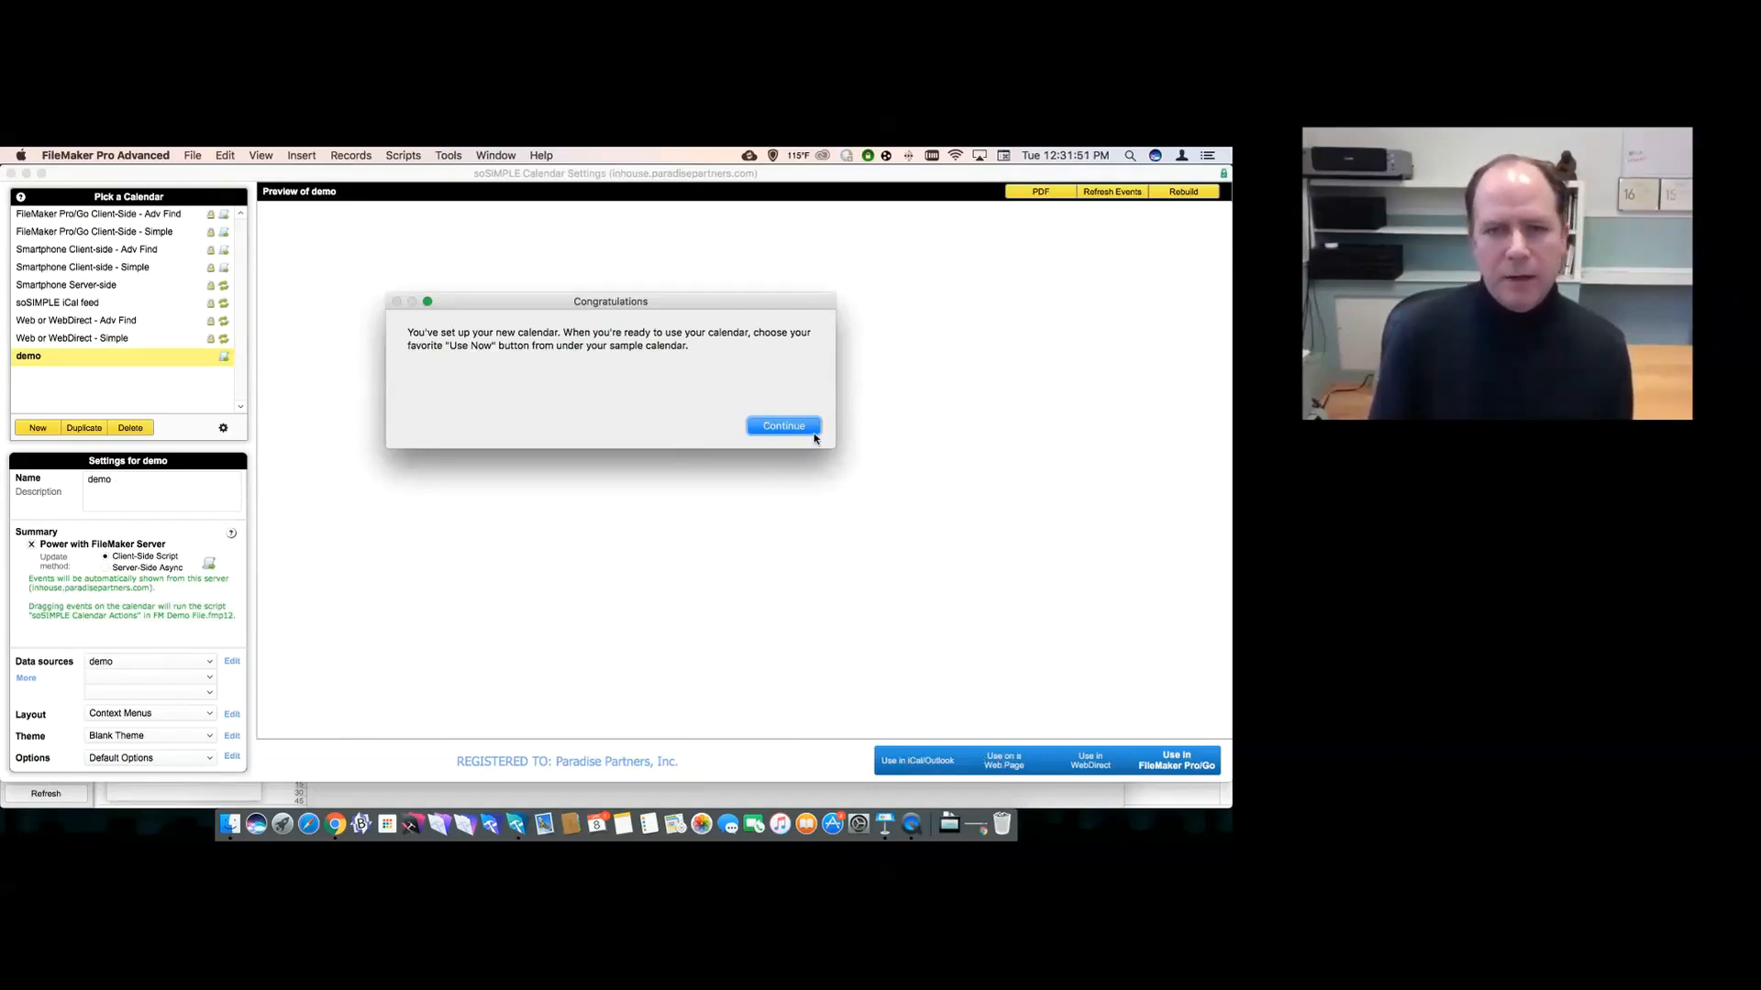
left_click(777, 426)
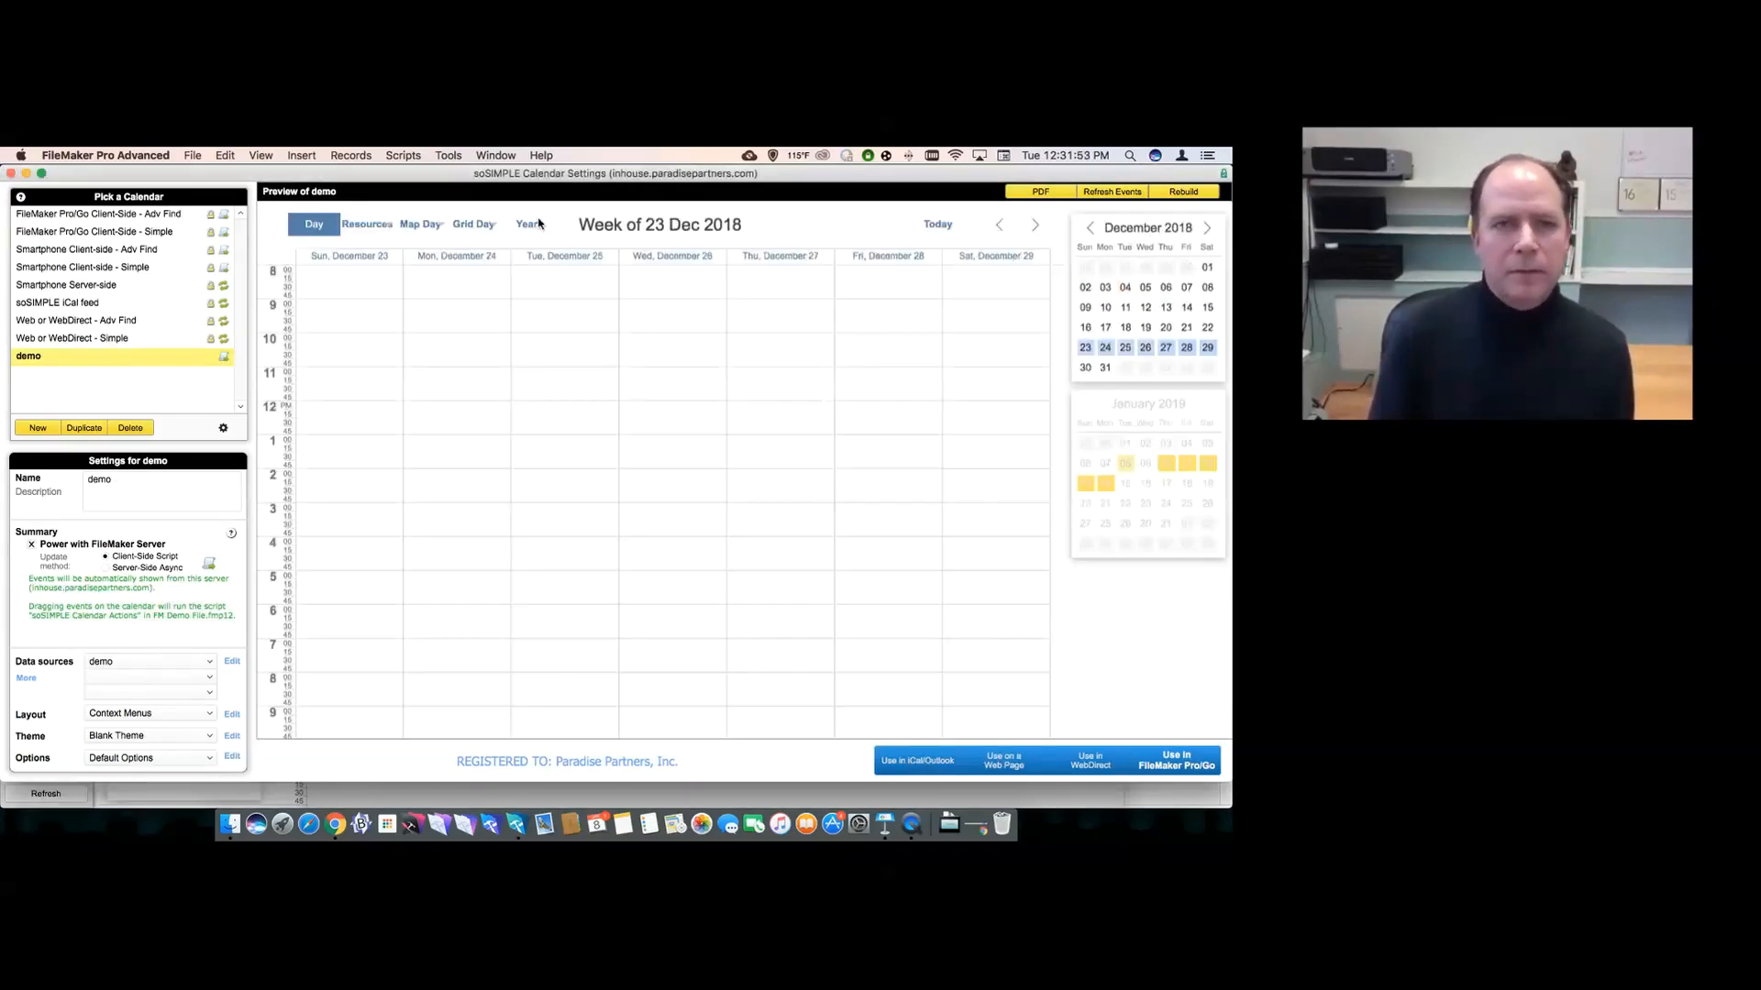
- Delete the soSIMPLE folder's 22 scripts from FM Demo File and return to the calendar settings
left_click(496, 155)
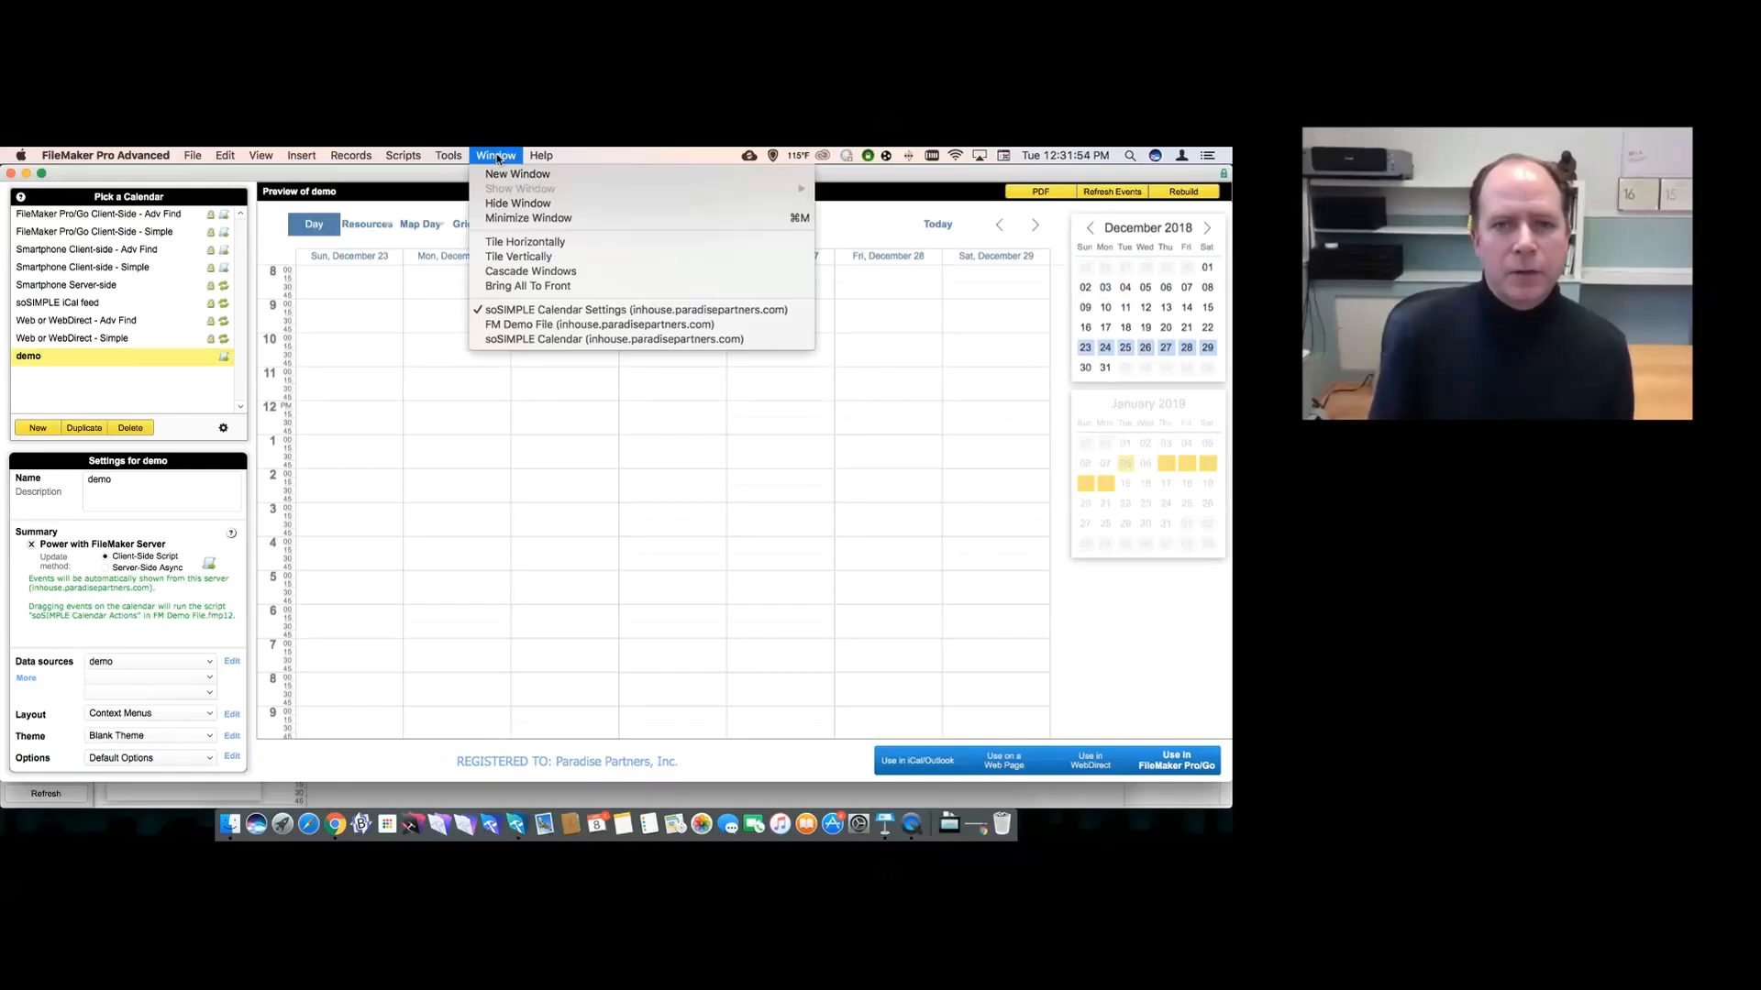
left_click(505, 324)
key("shift+super+s")
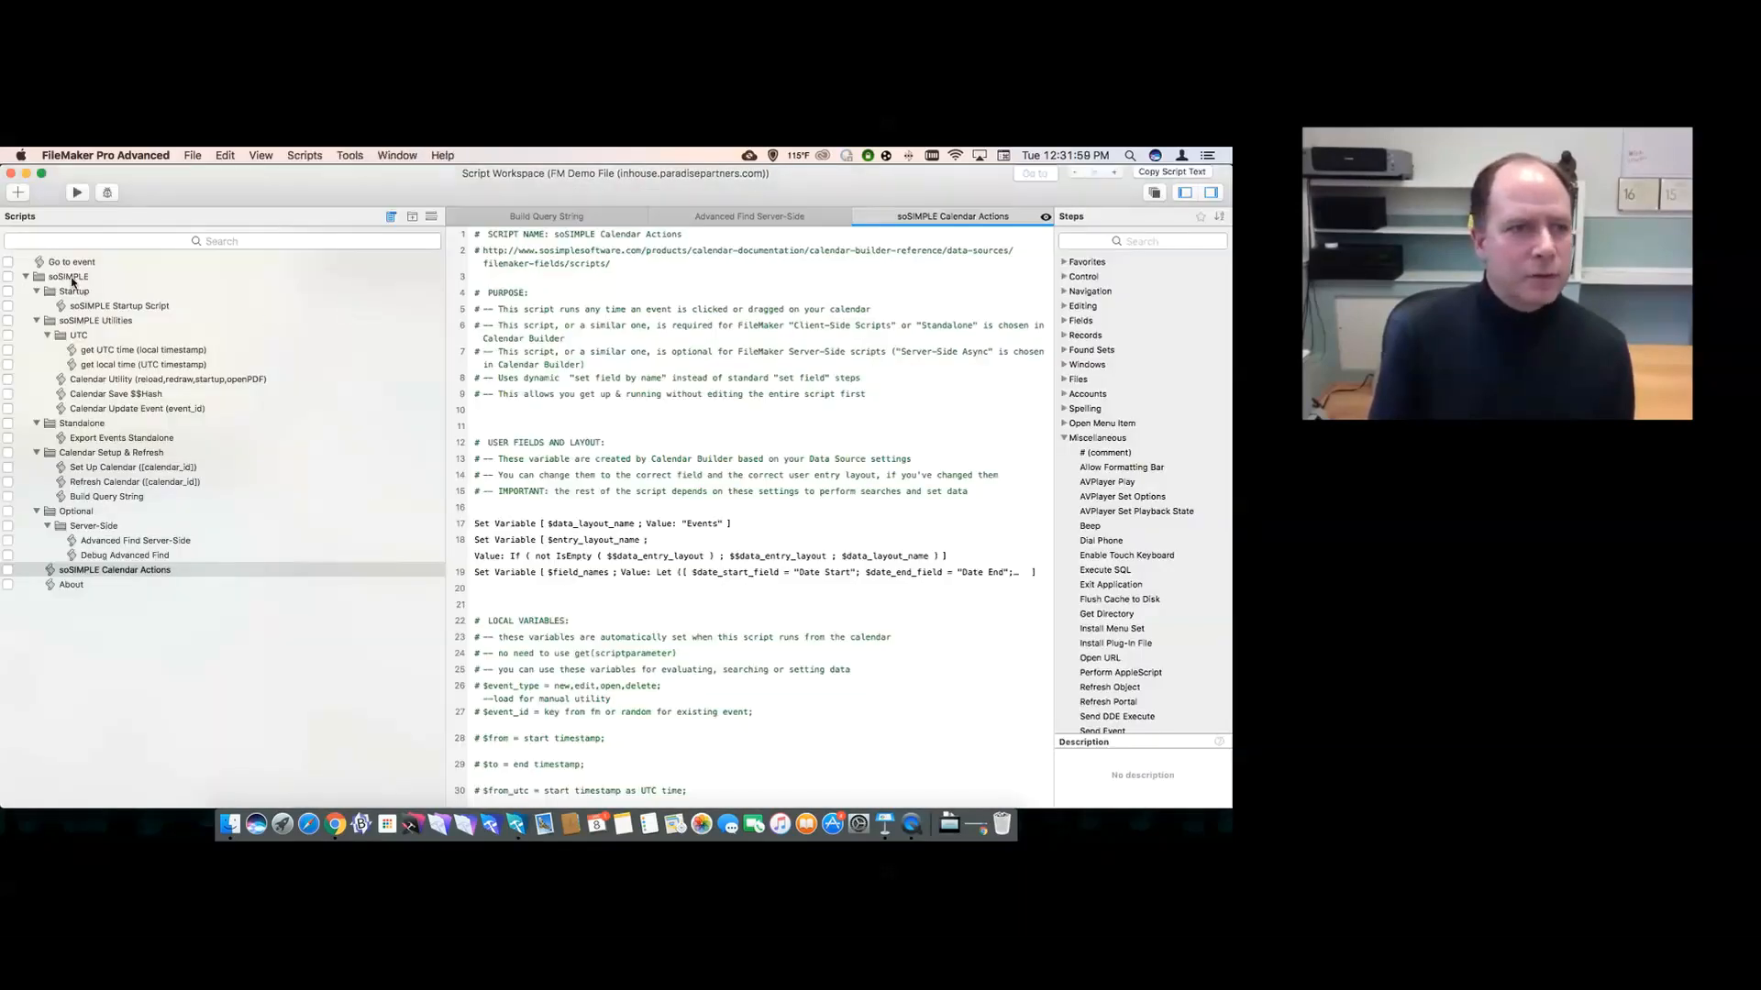
left_click(71, 279)
key("BackSpace")
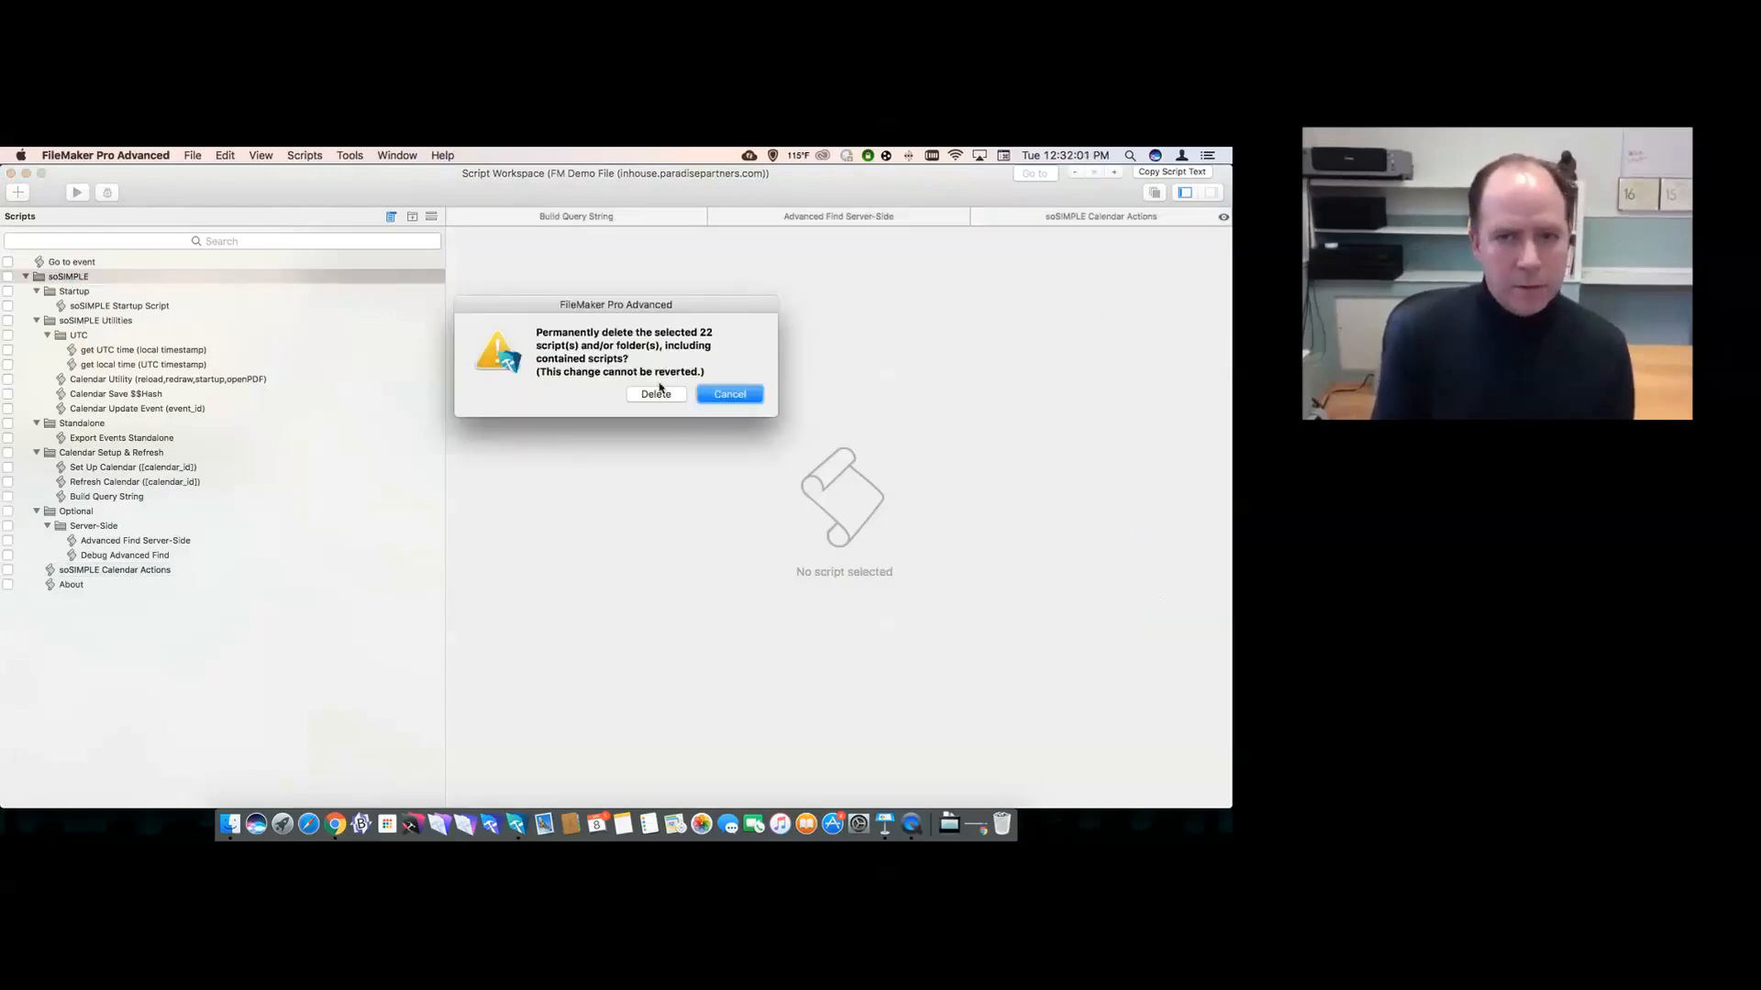
left_click(657, 394)
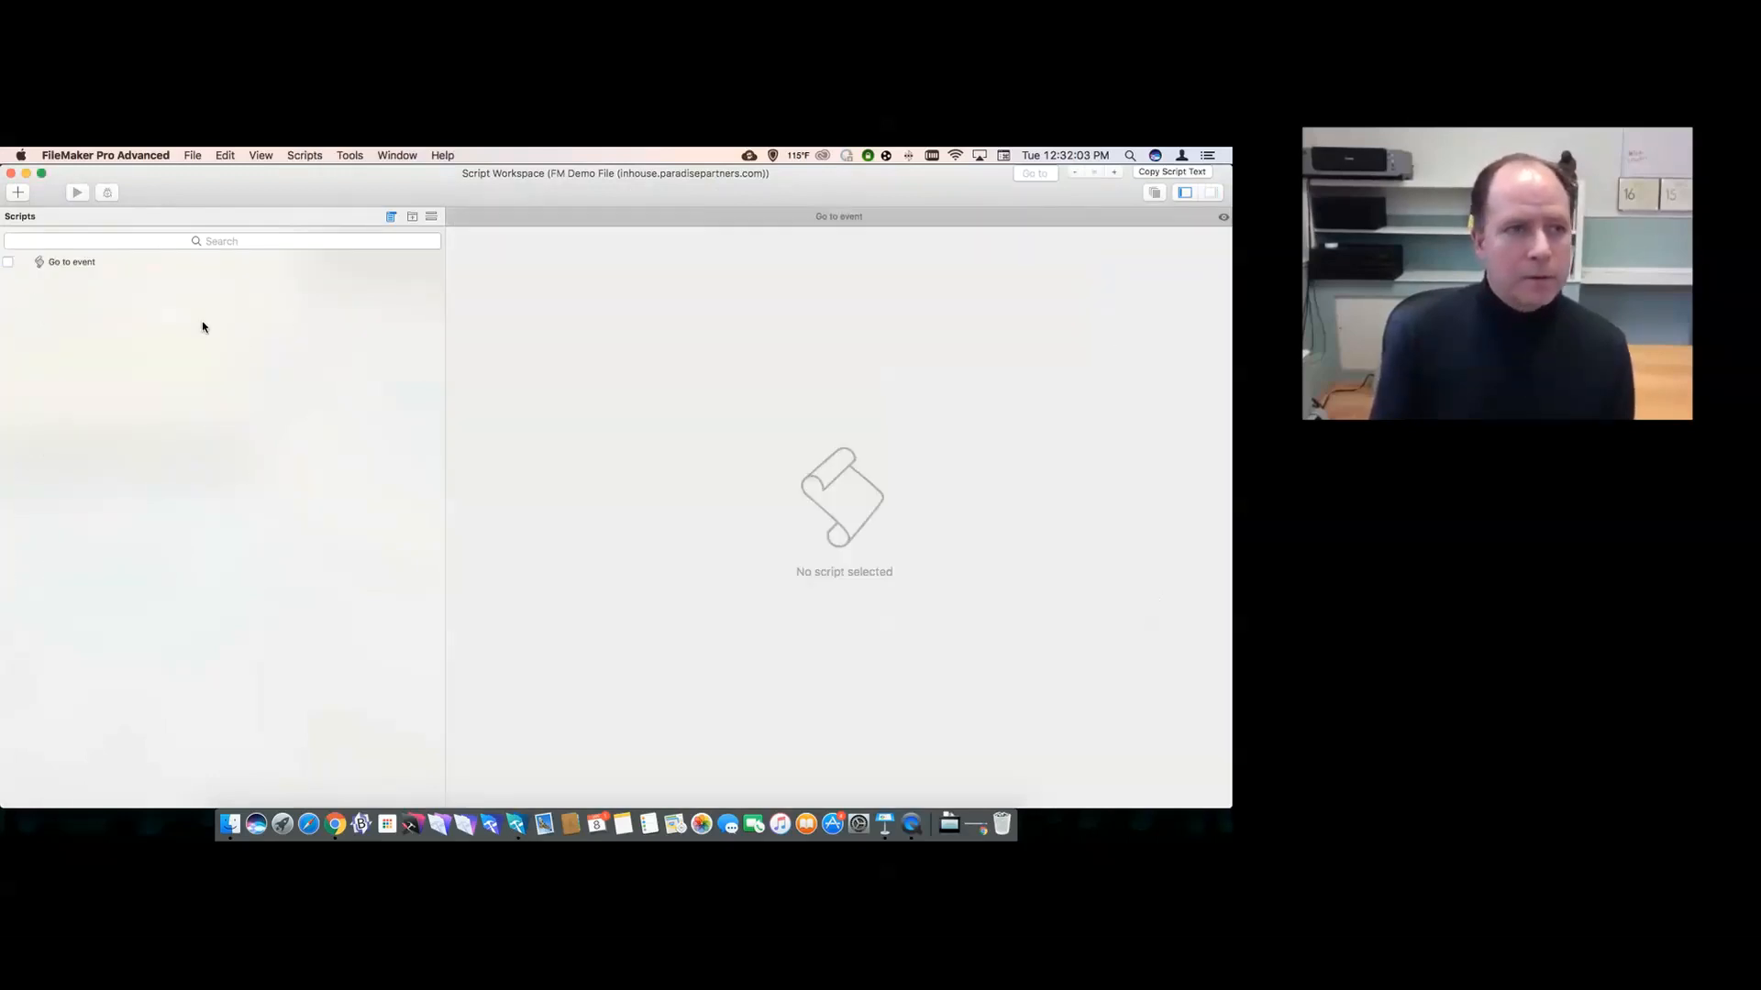
left_click(10, 173)
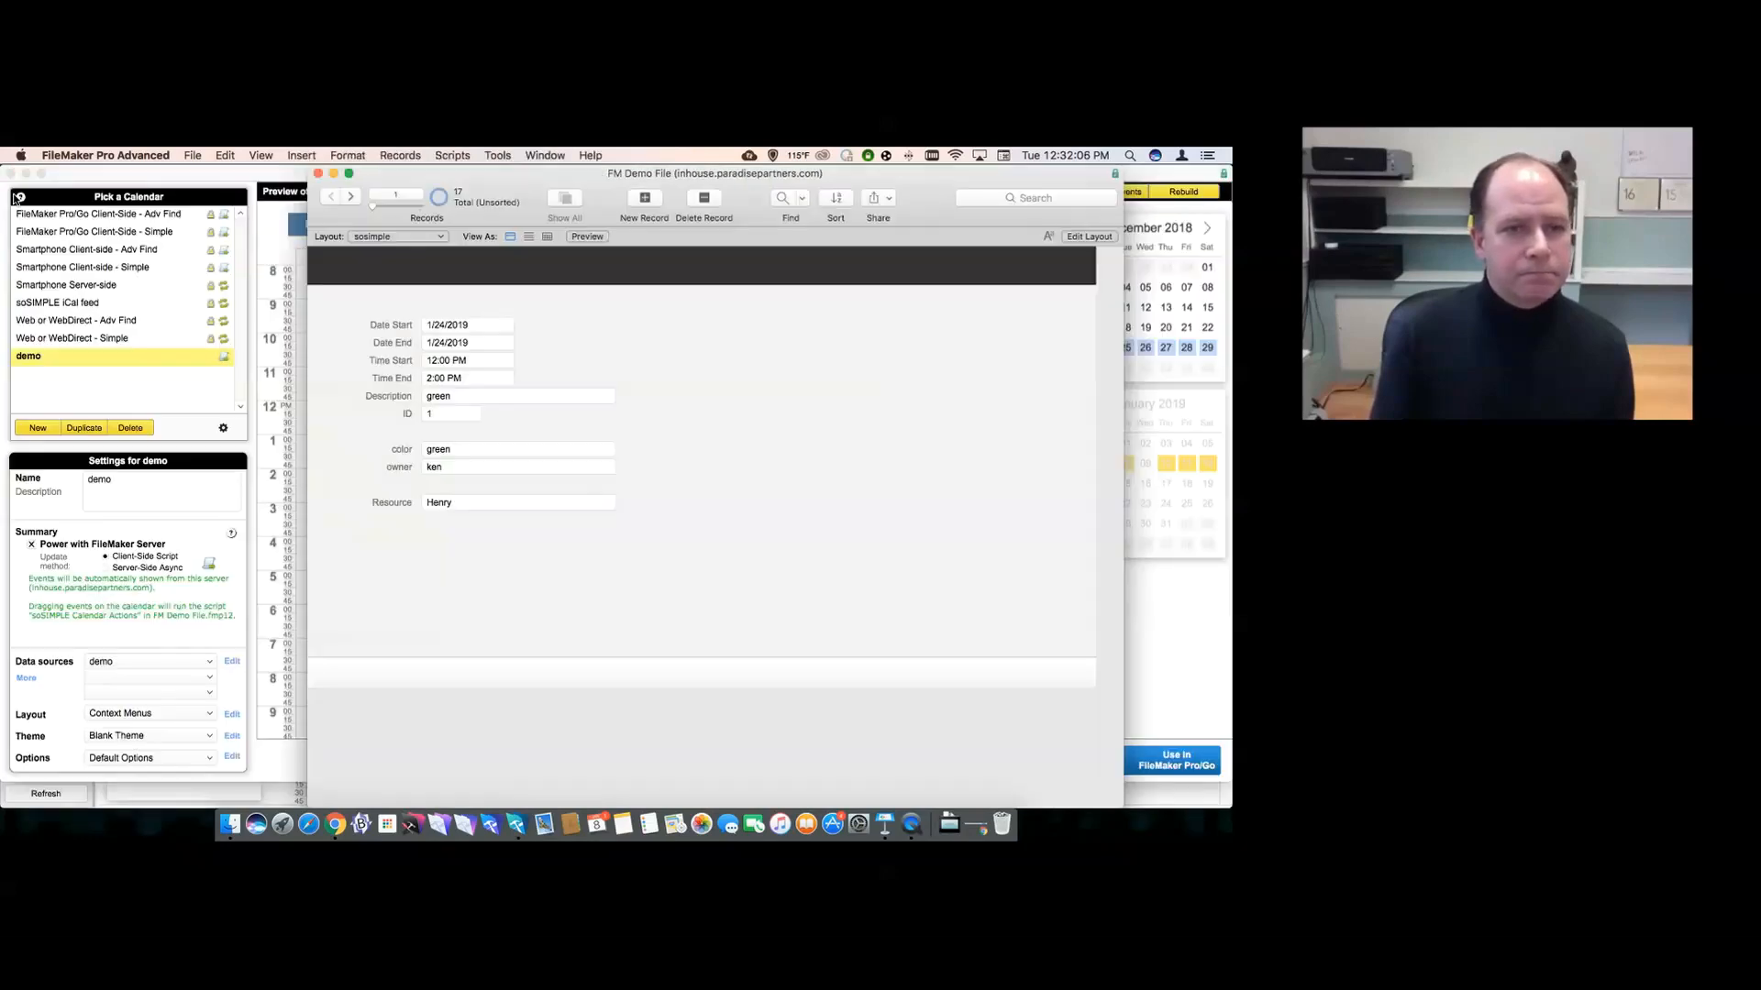
left_click(248, 458)
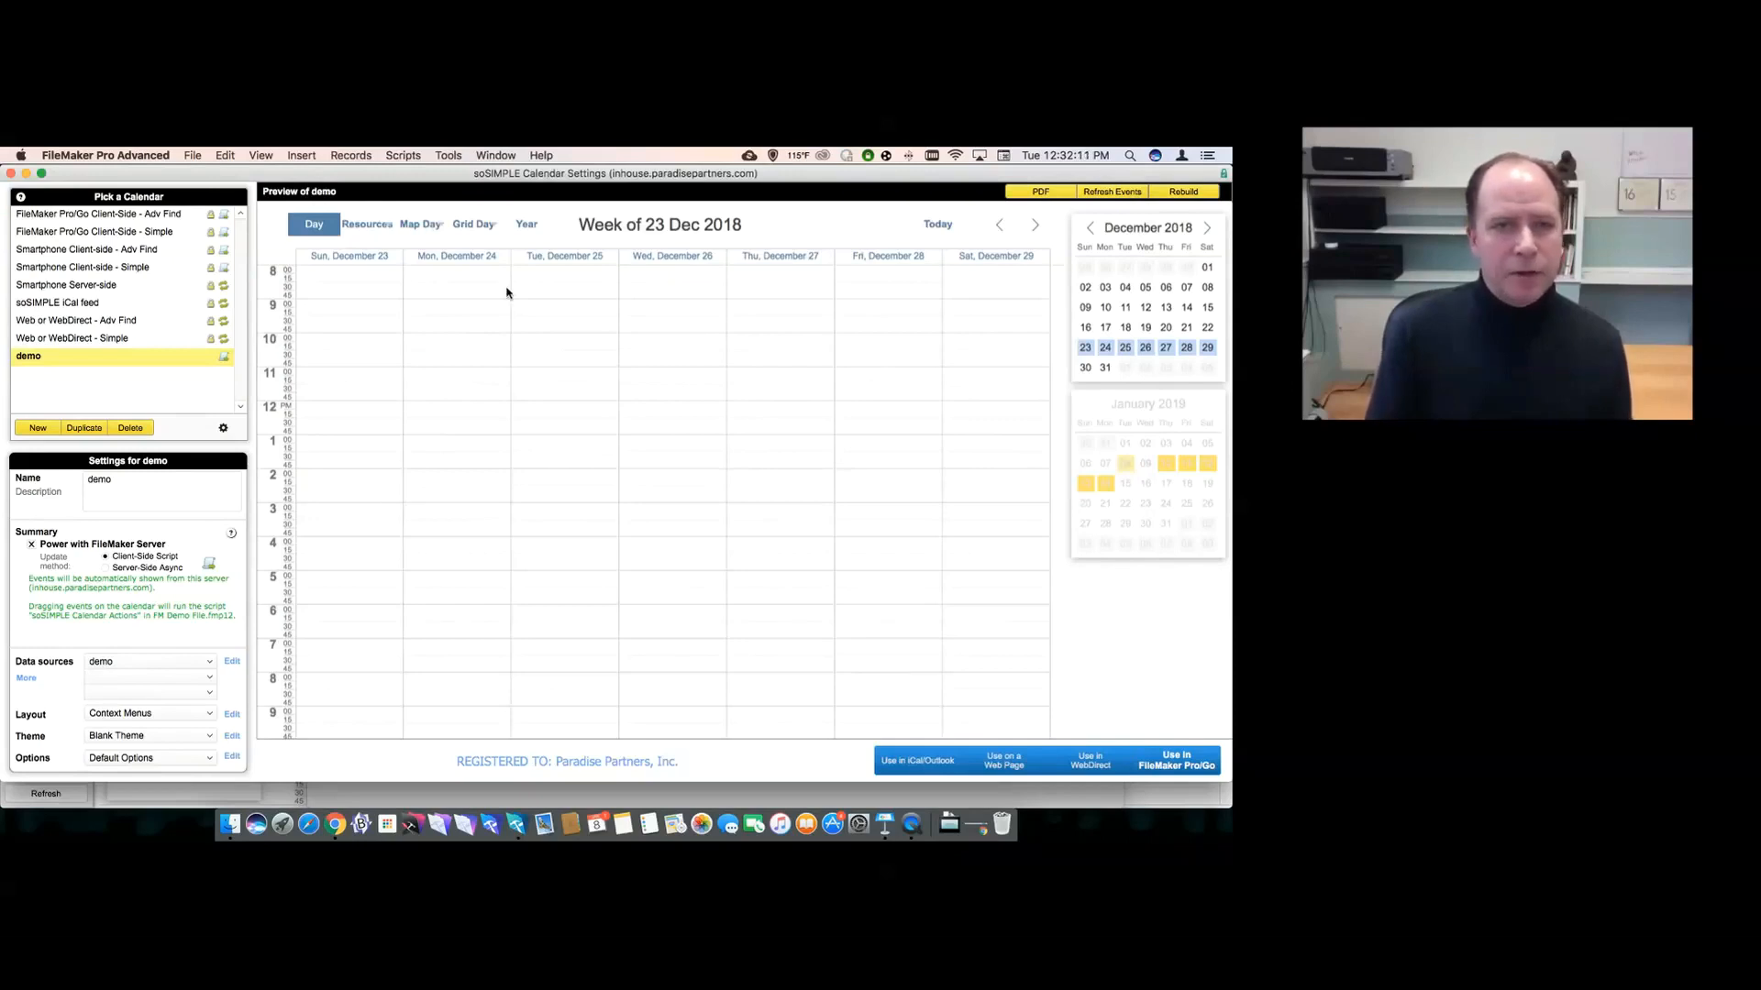
left_click(158, 662)
- Keep demo as the data source and switch the calendar layout to Day-Week-Month menus
left_click(160, 715)
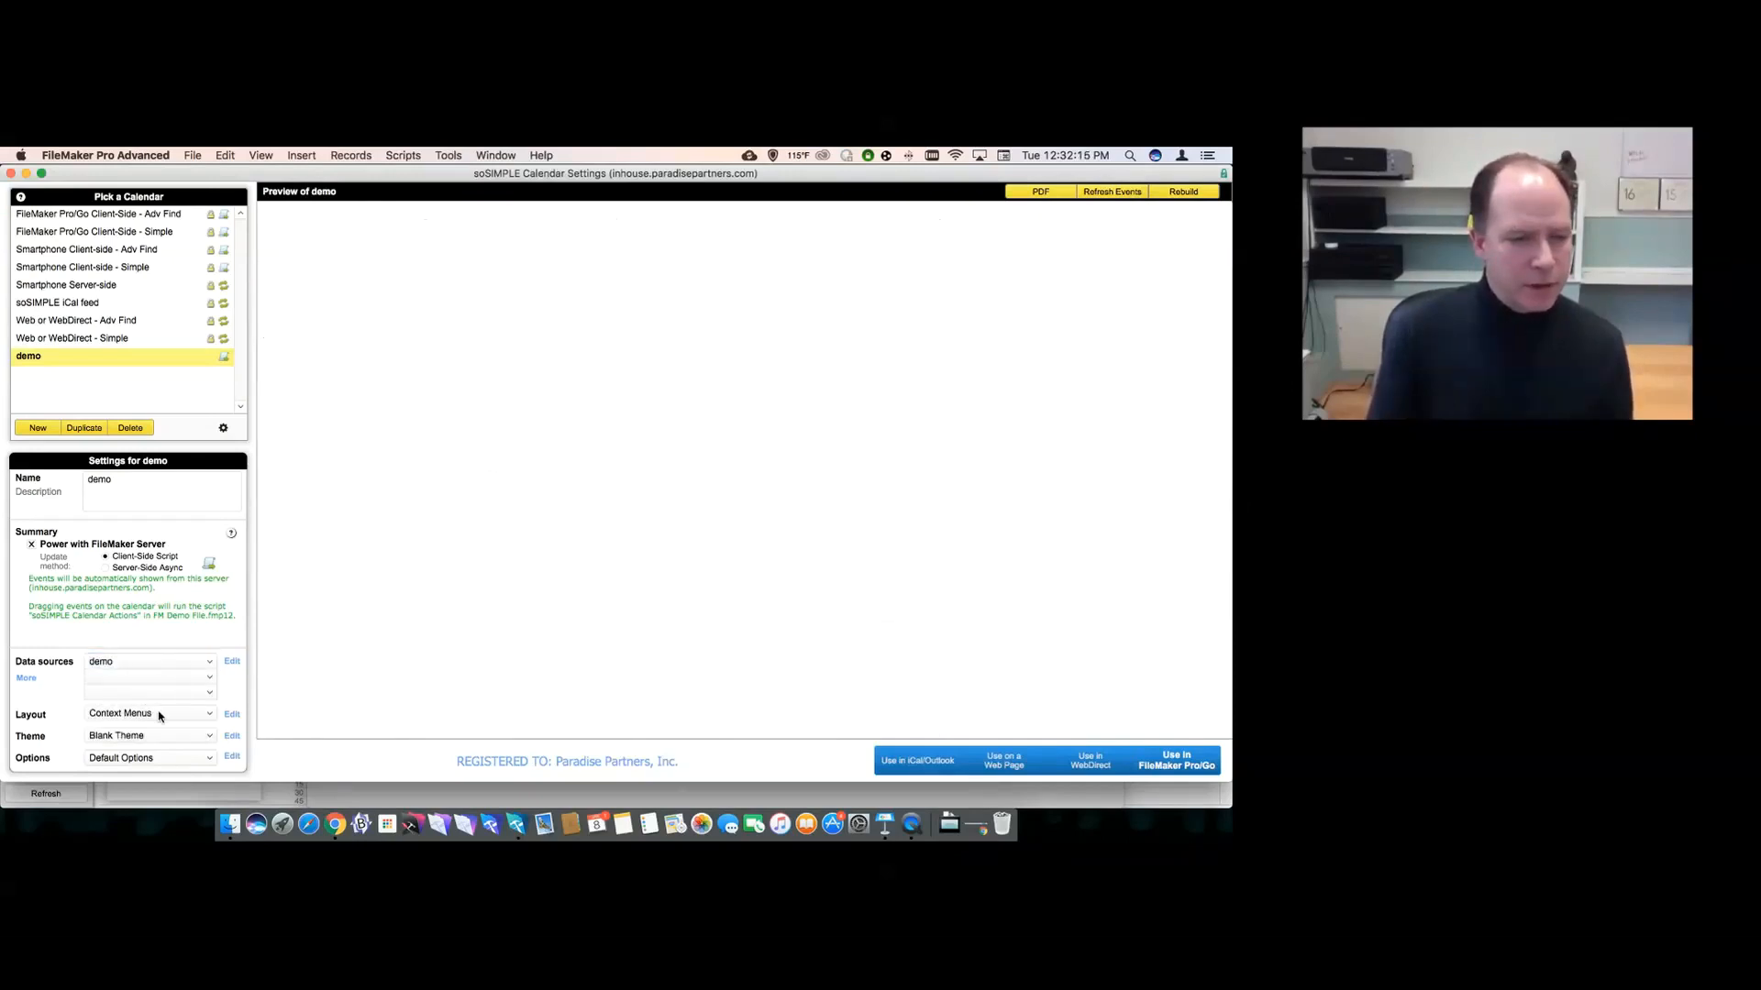
left_click(203, 716)
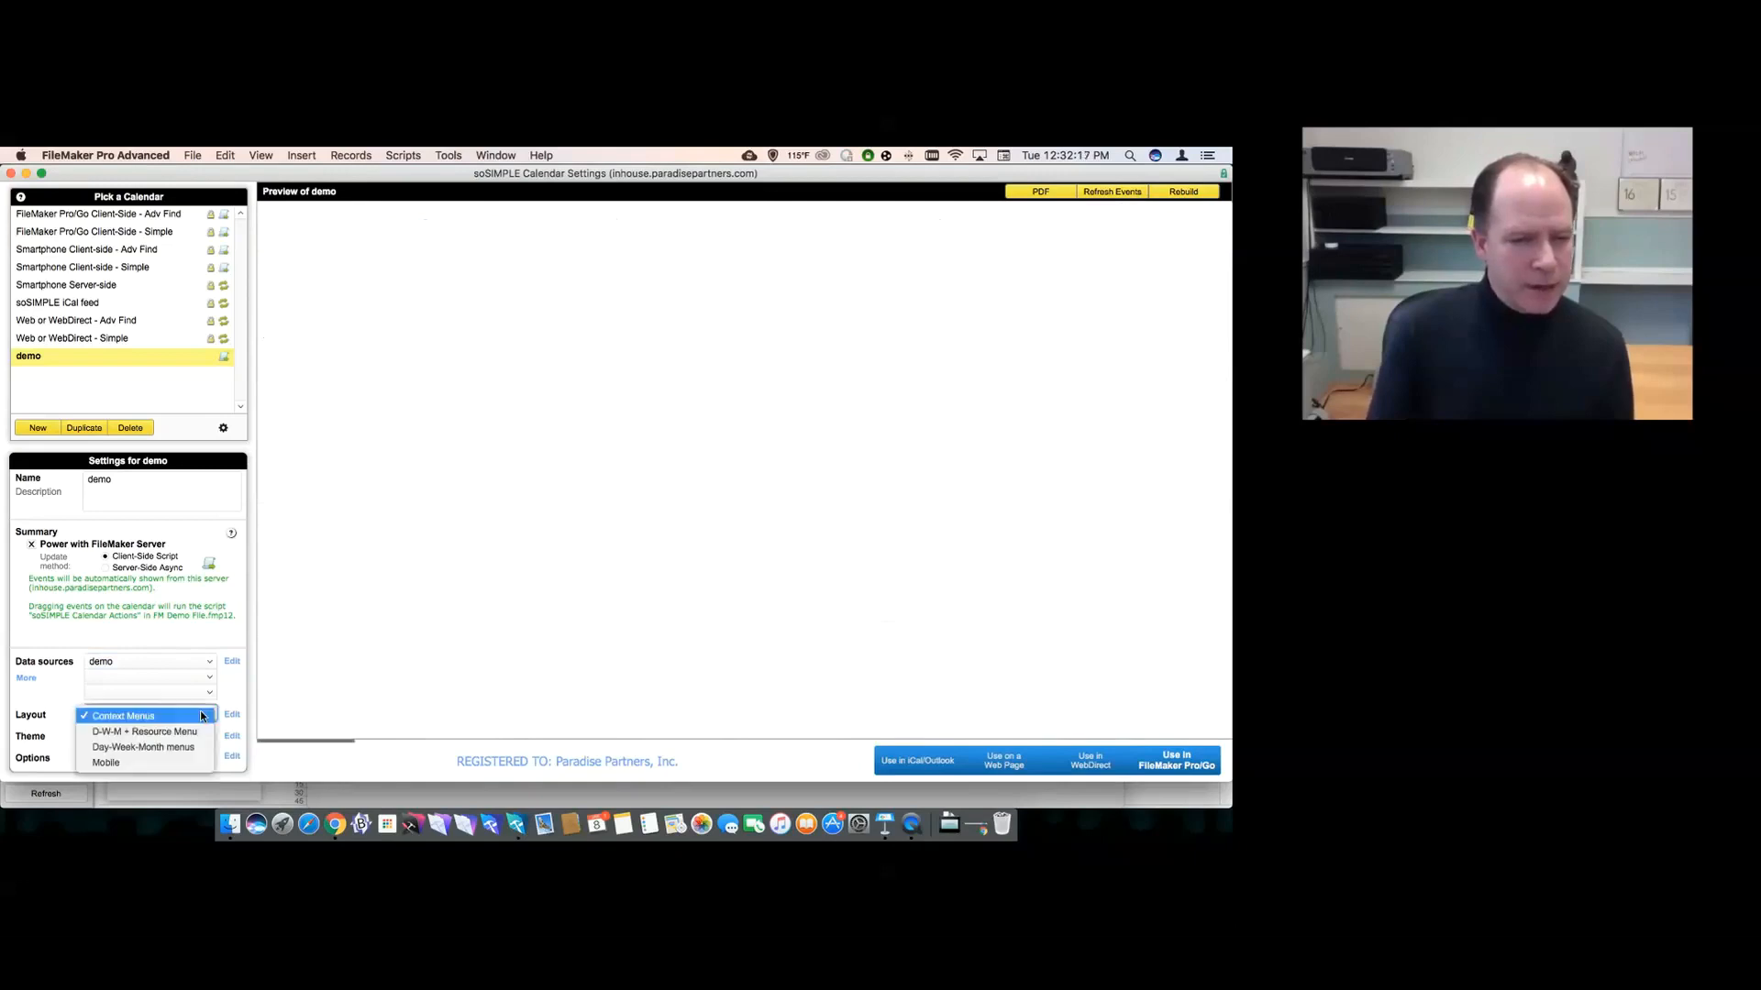
left_click(202, 716)
left_click(186, 719)
left_click(183, 746)
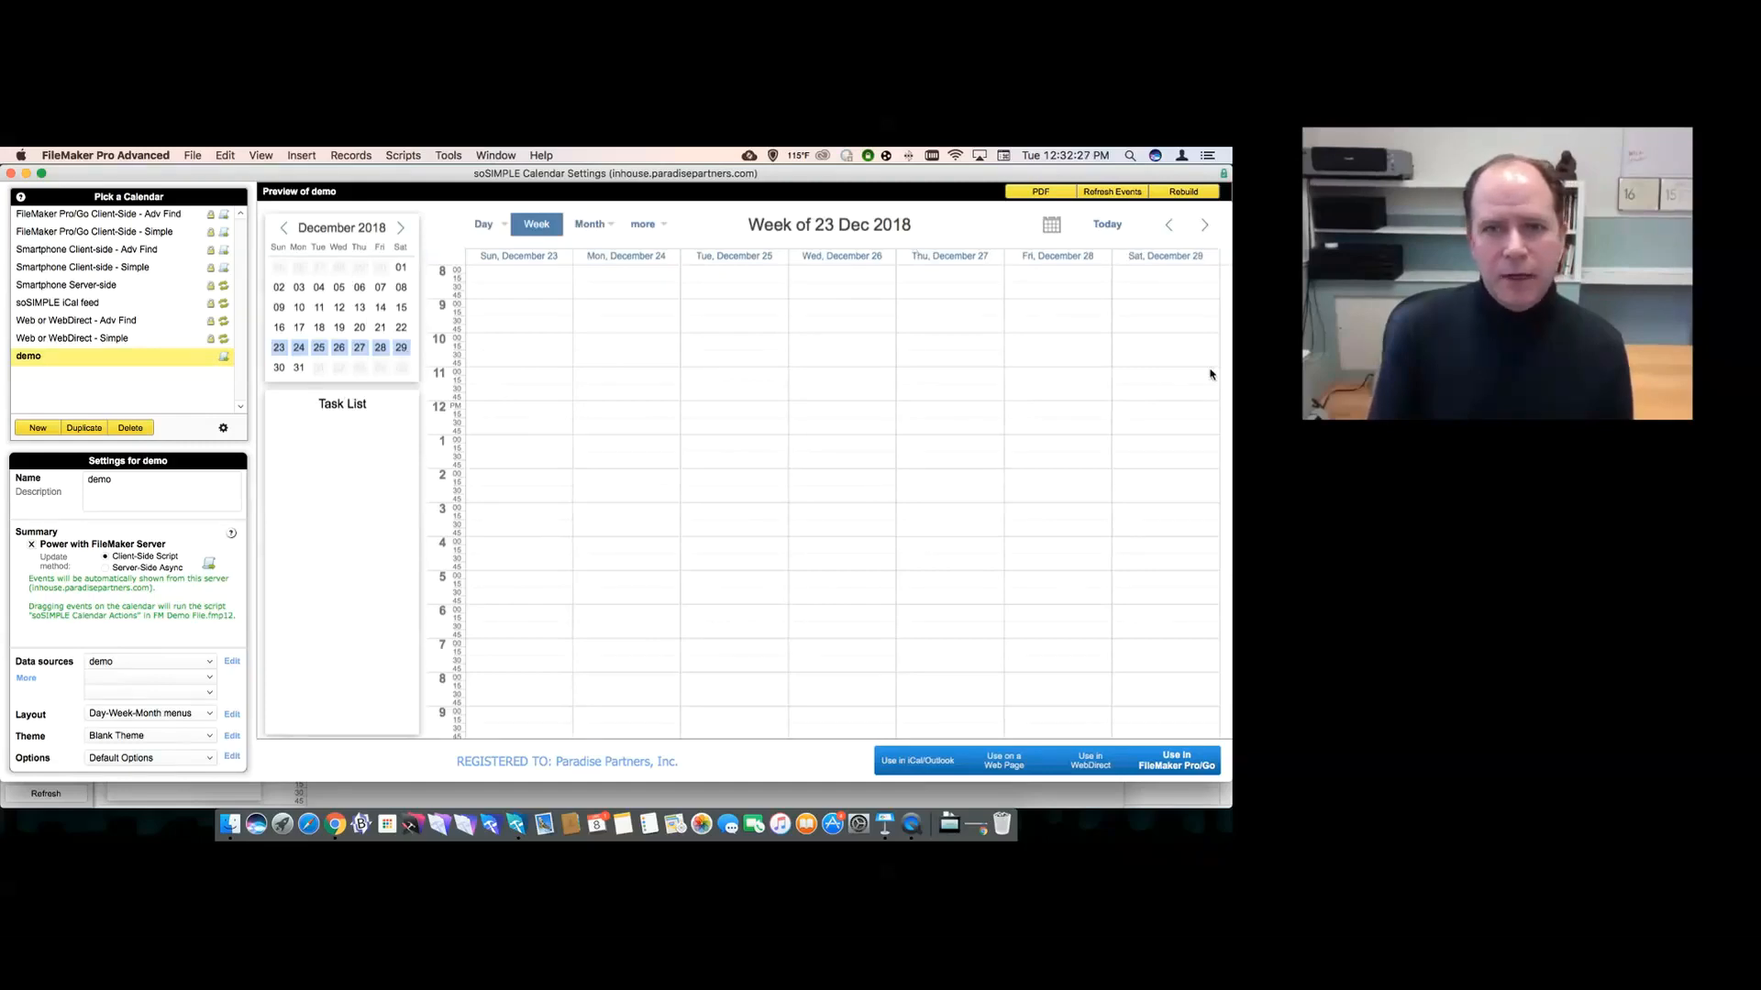
mouse_move(637, 231)
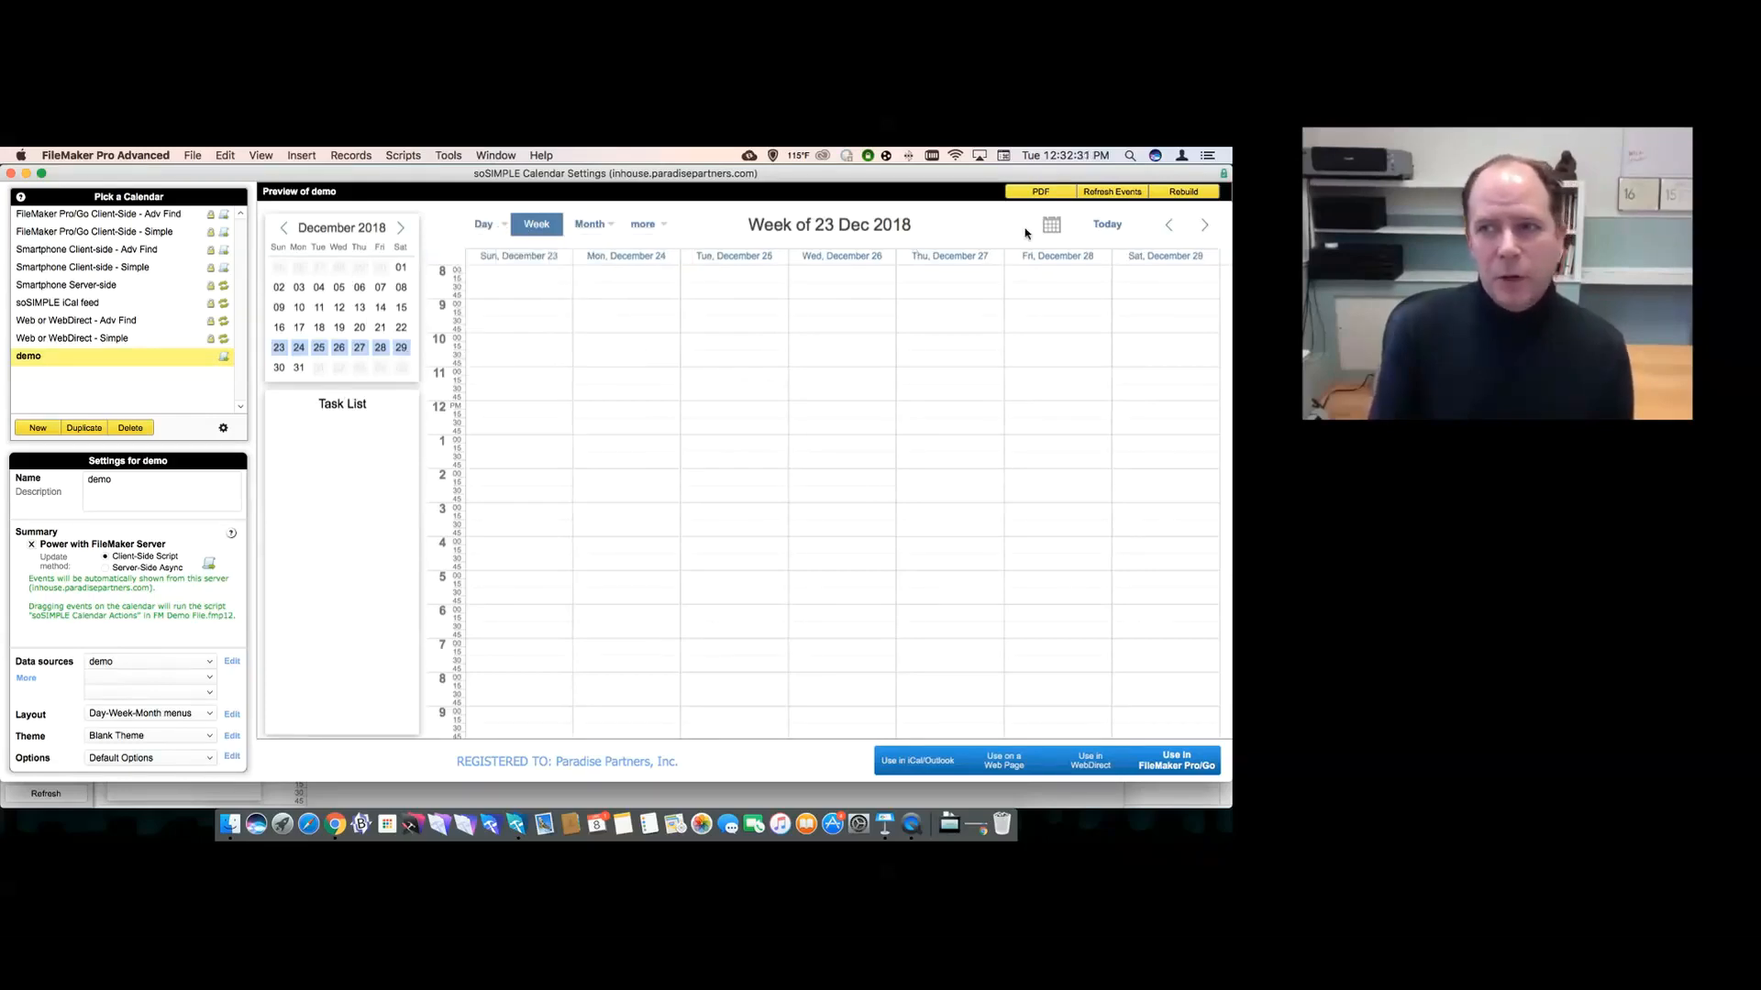
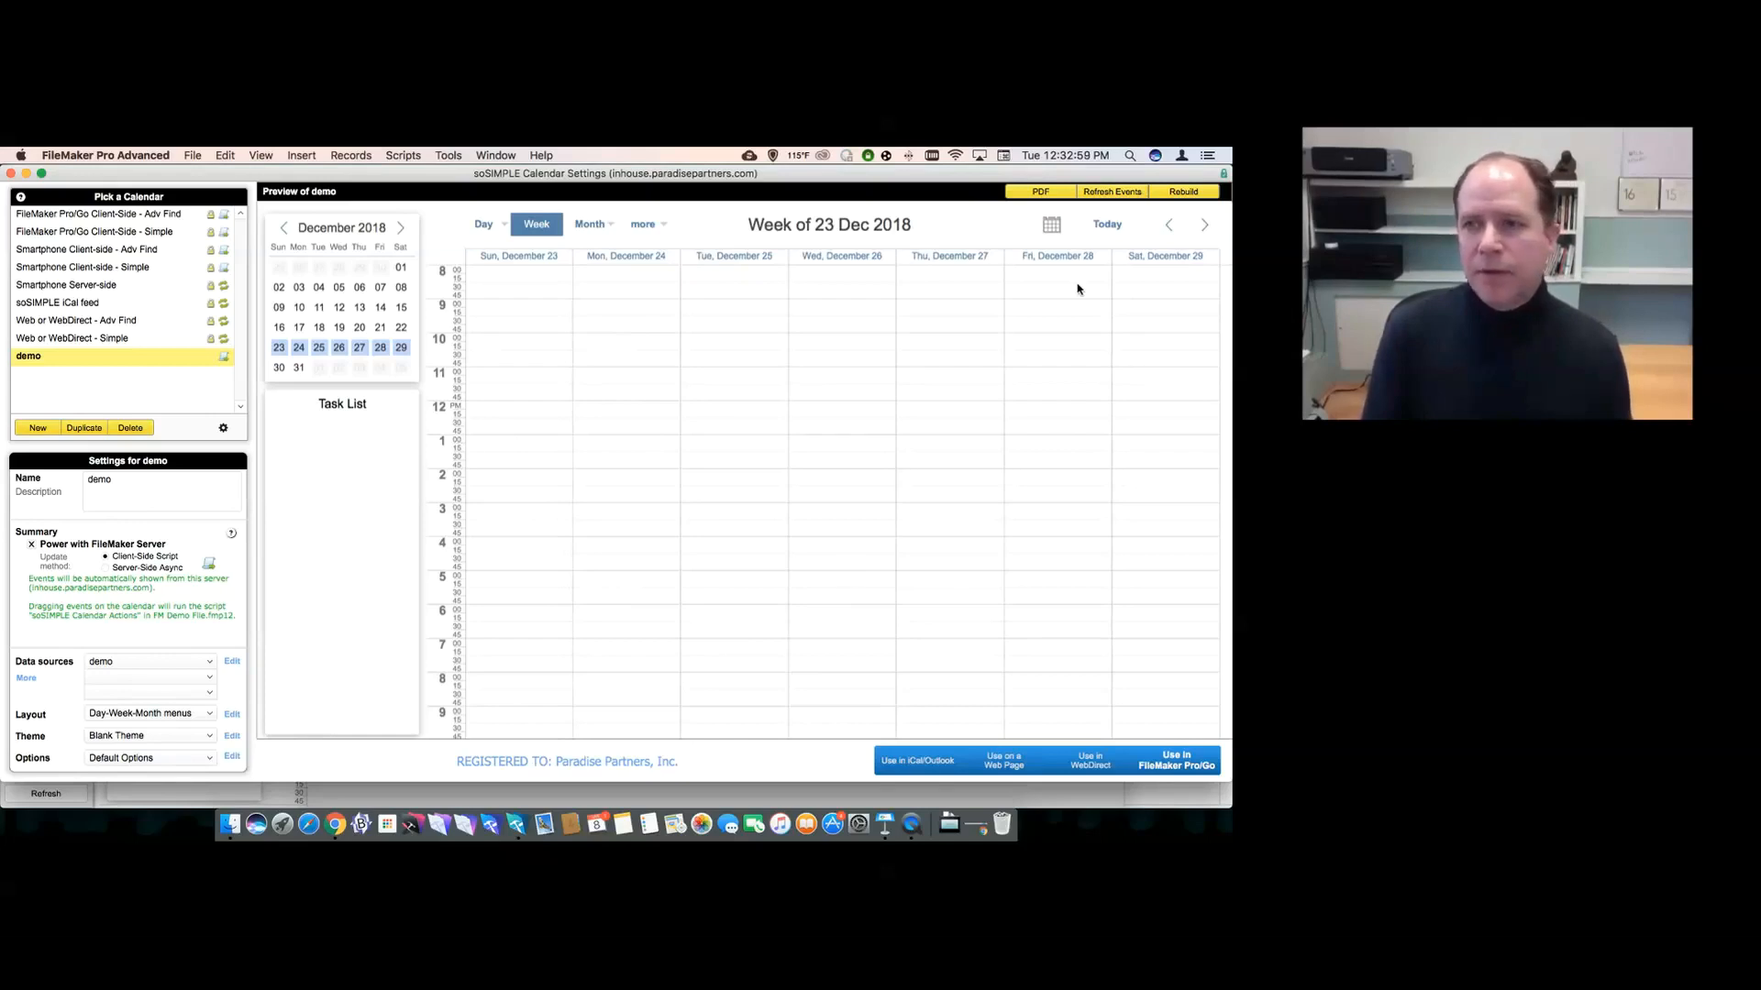
- Page the demo preview back to Week of 28 Oct 2018, then show its FileMaker Pro/Go instructions
left_click(1170, 227)
left_click(1170, 227)
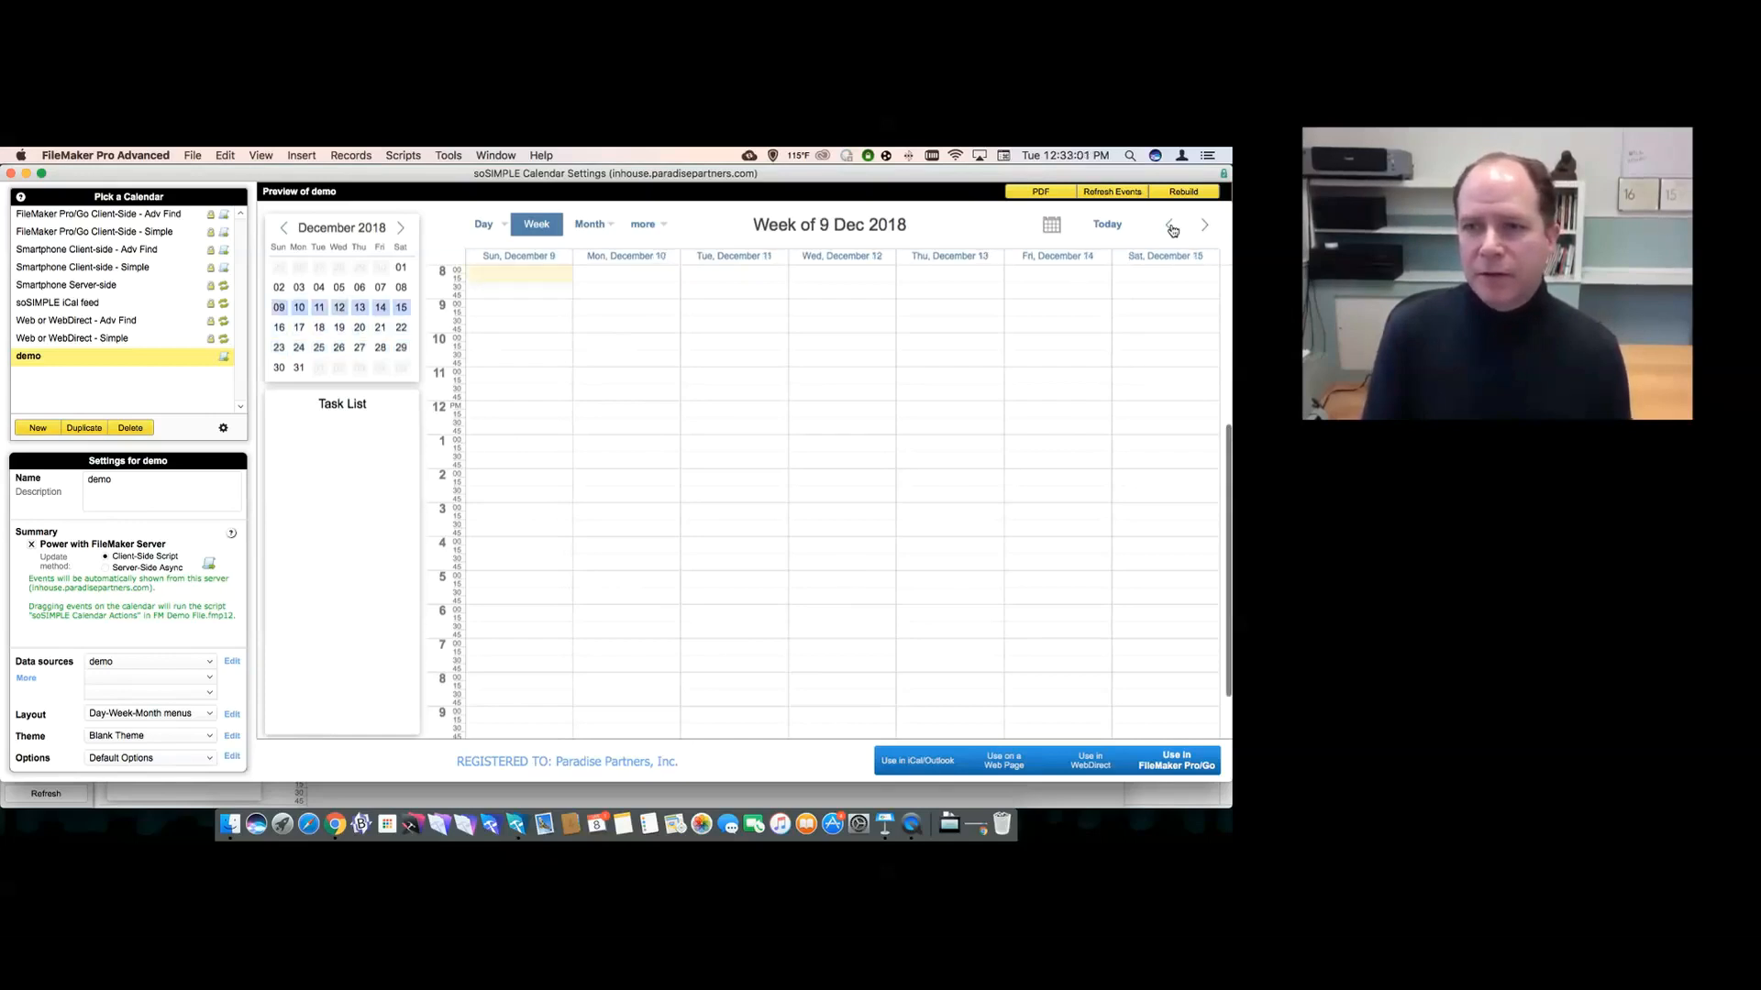
left_click(1170, 227)
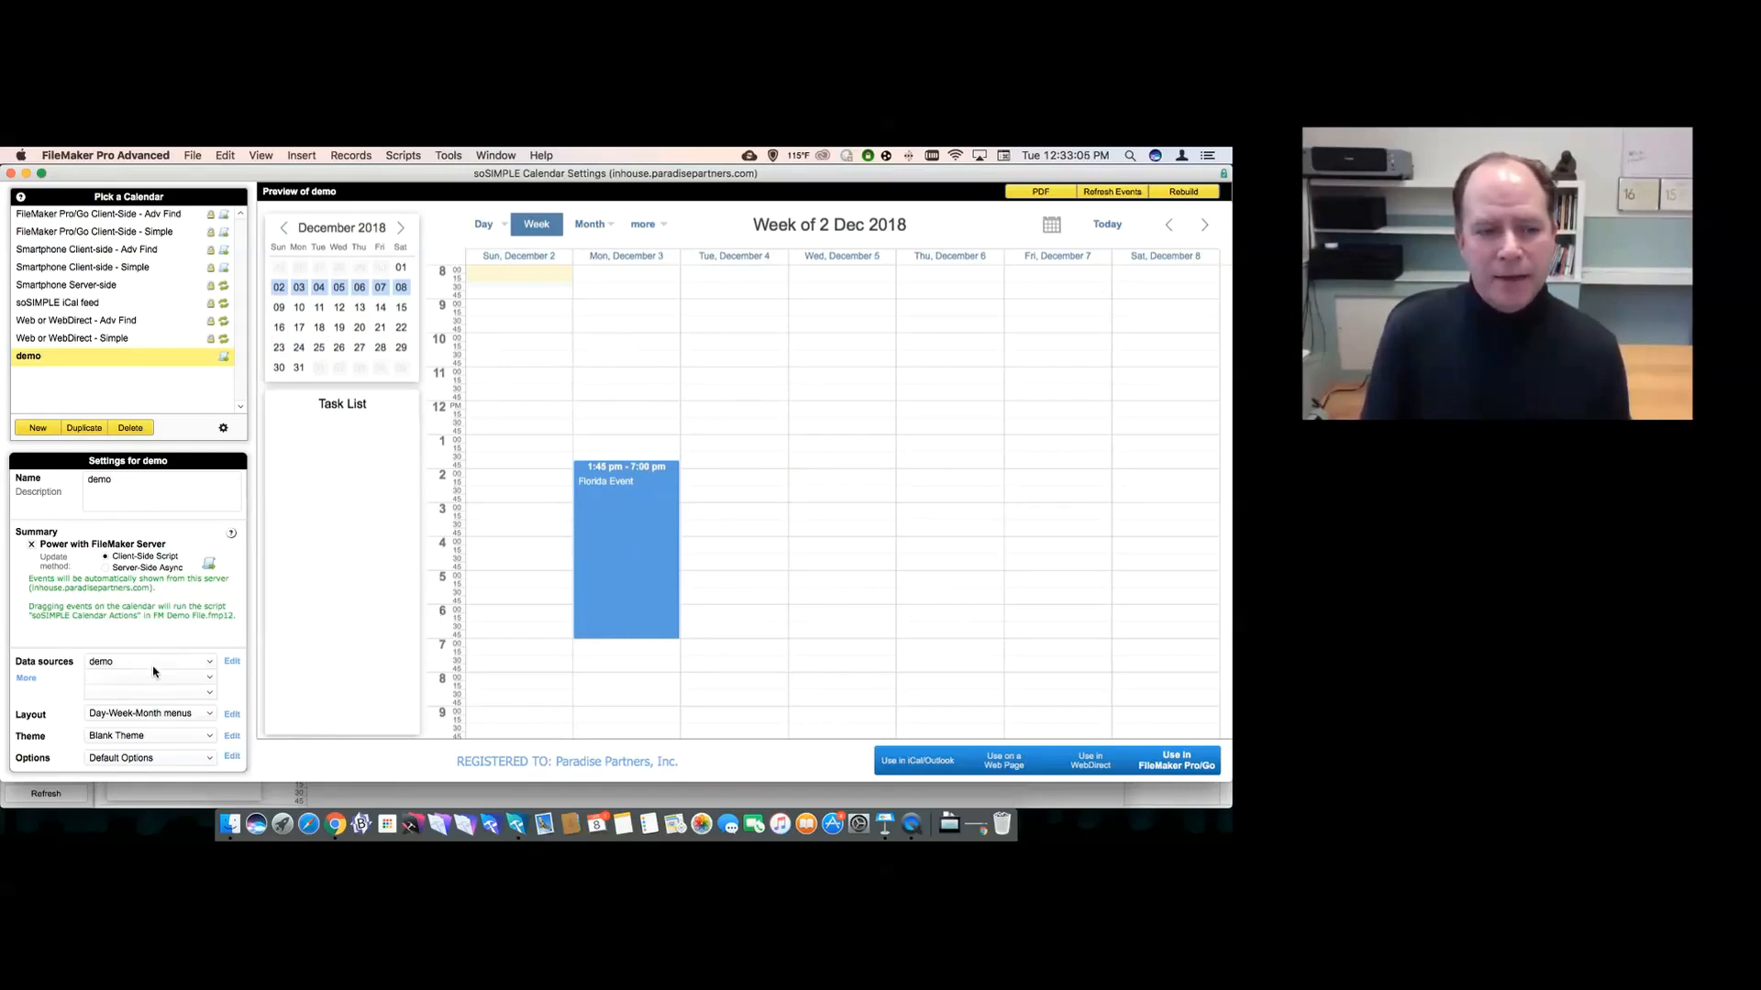
left_click(1168, 227)
left_click(1168, 226)
left_click(1168, 226)
left_click(1167, 226)
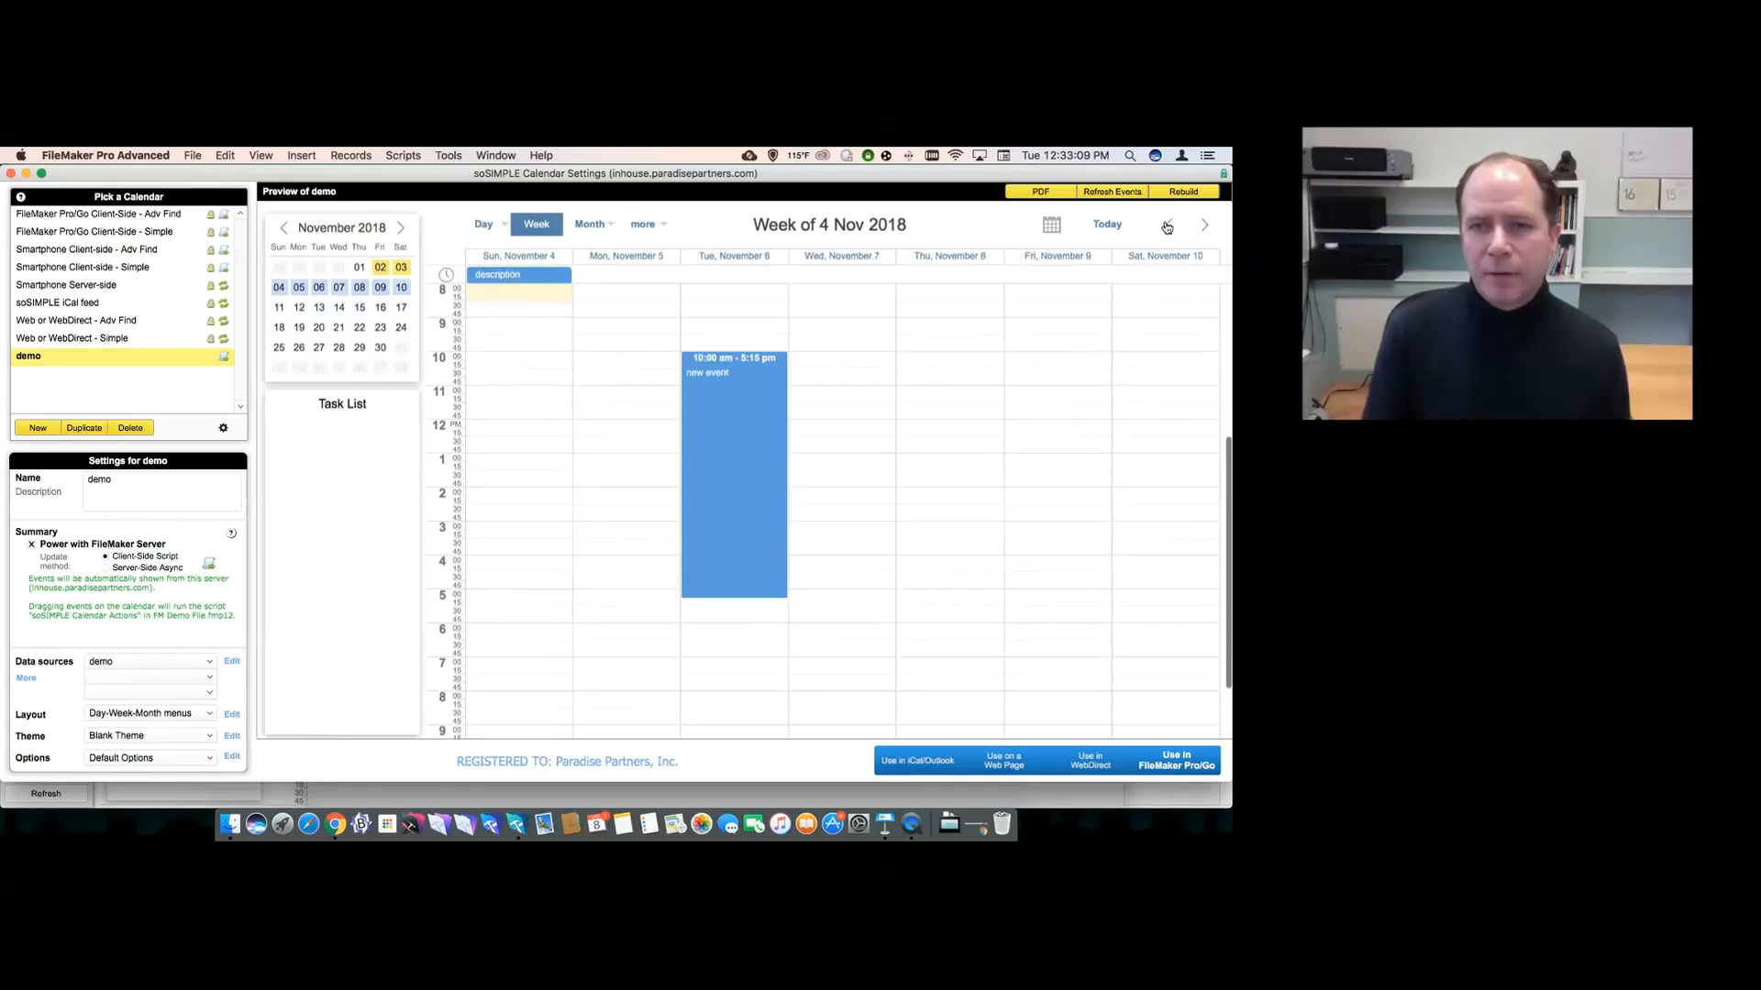
left_click(1167, 227)
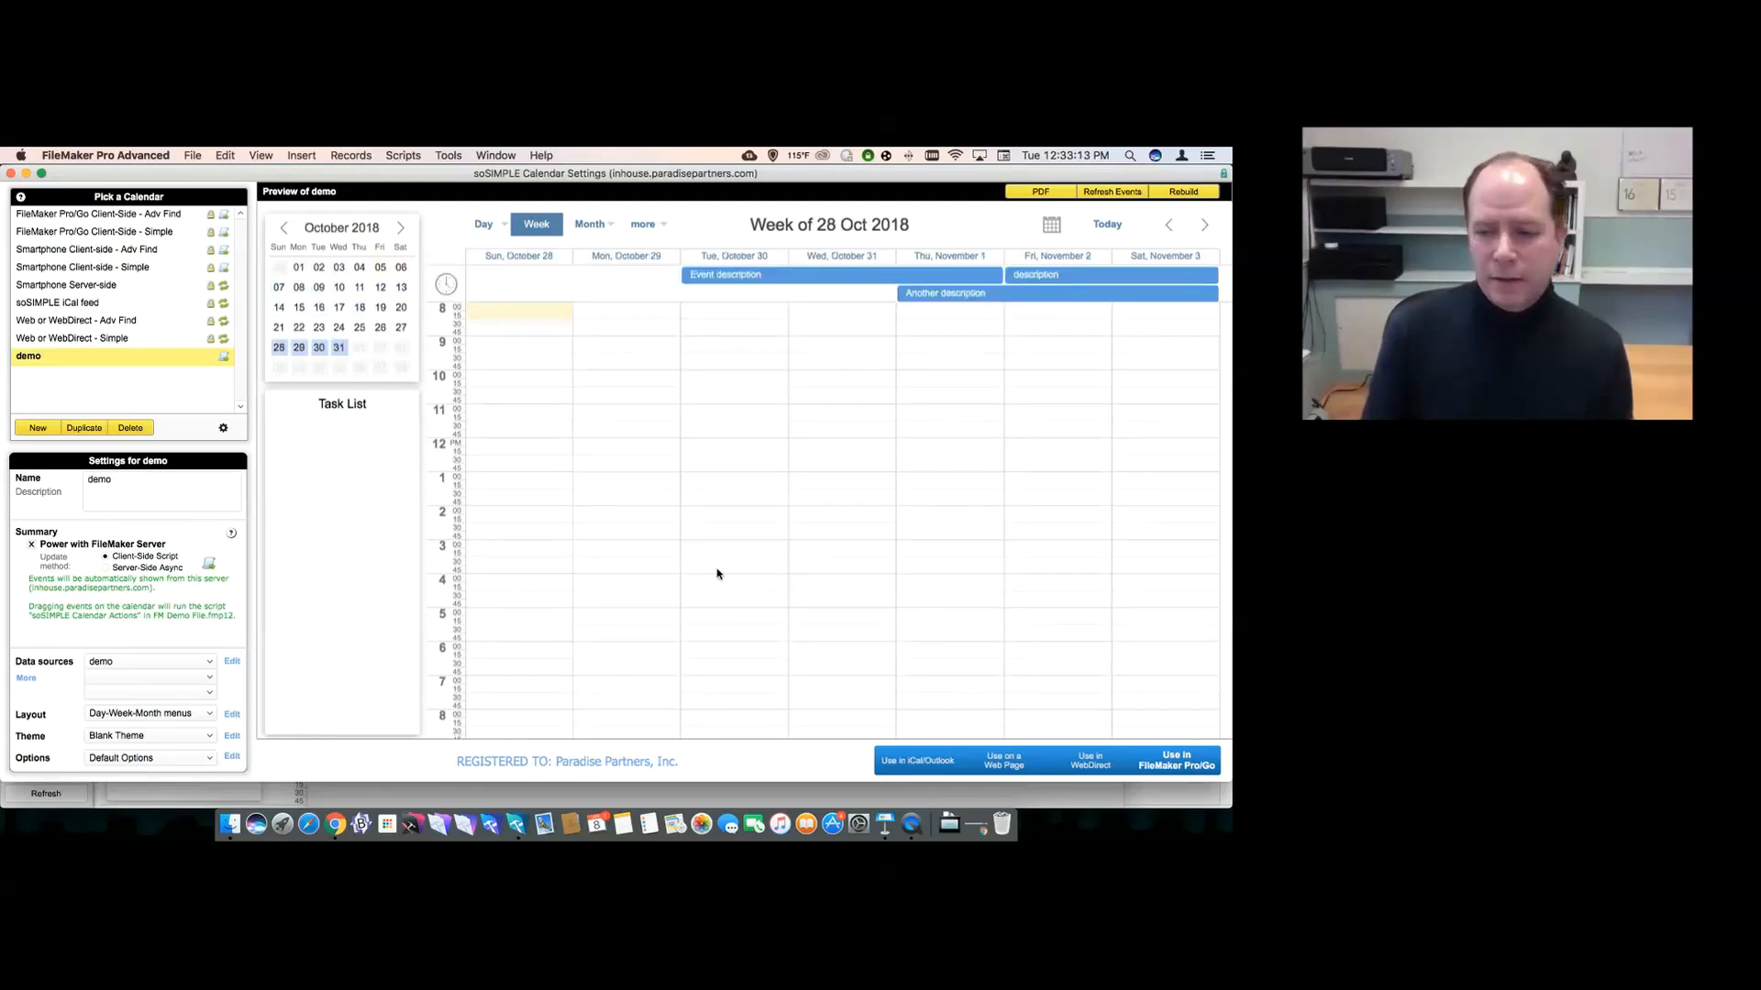
left_click(1174, 761)
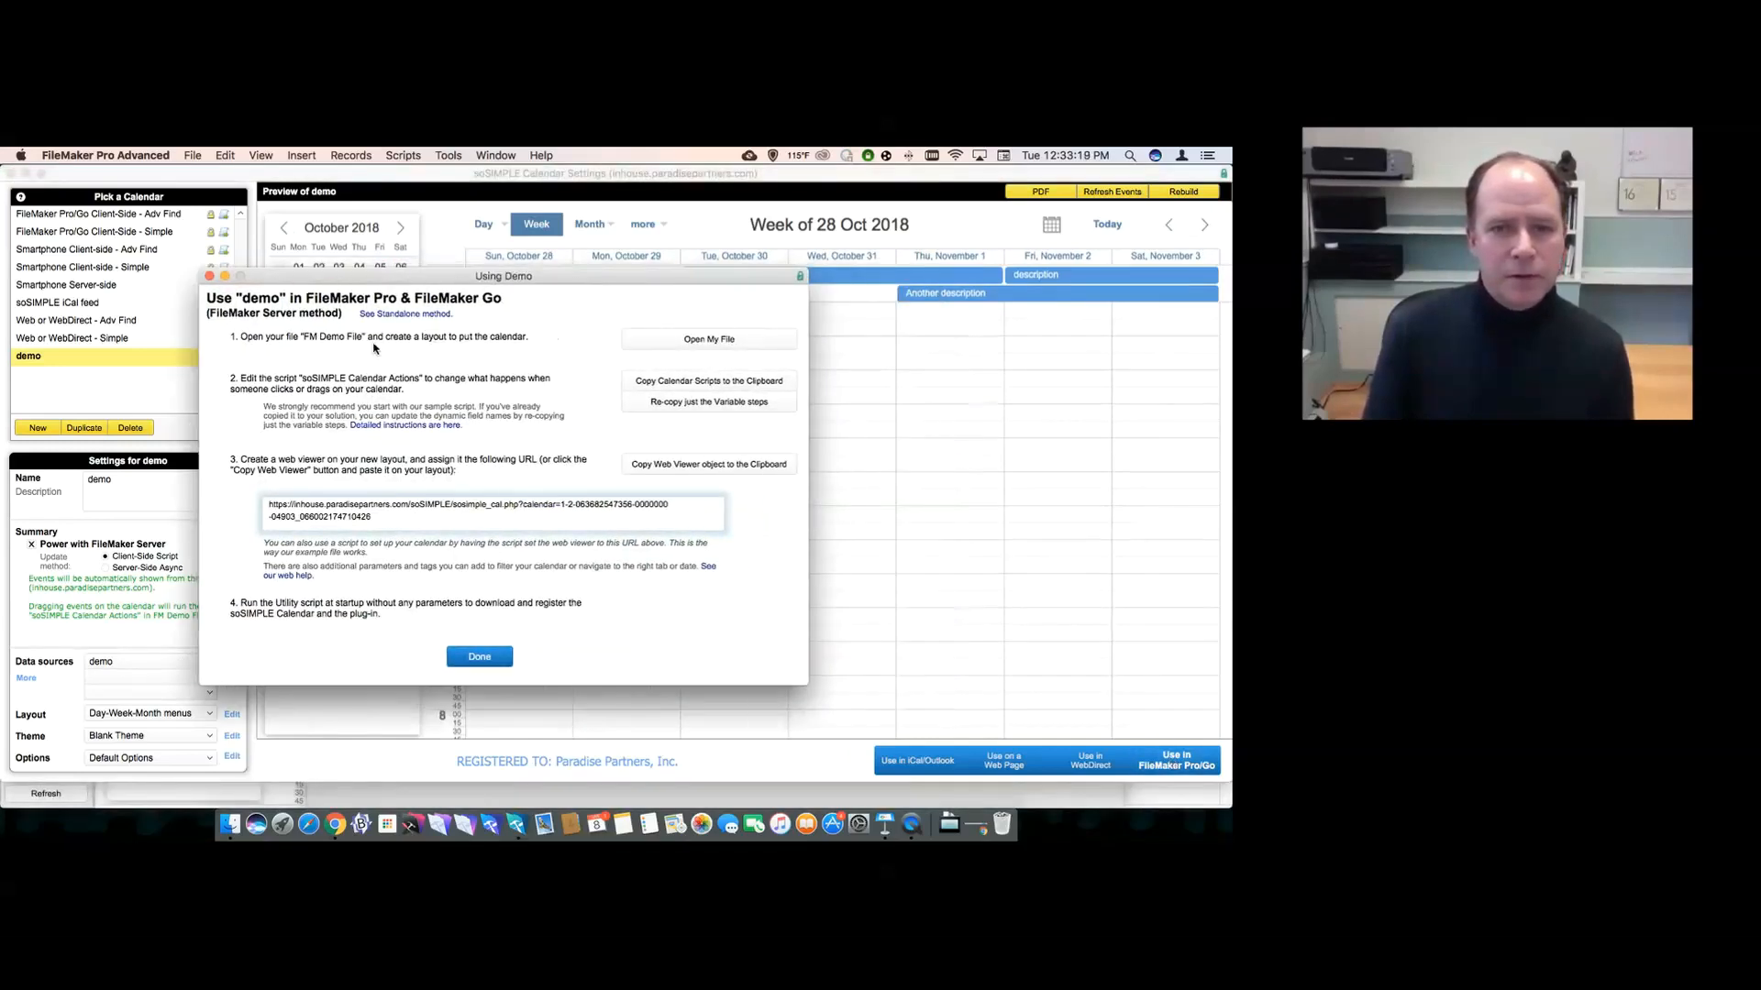
- Copy the soSIMPLE calendar scripts to the clipboard and close the setup instructions
left_click(659, 386)
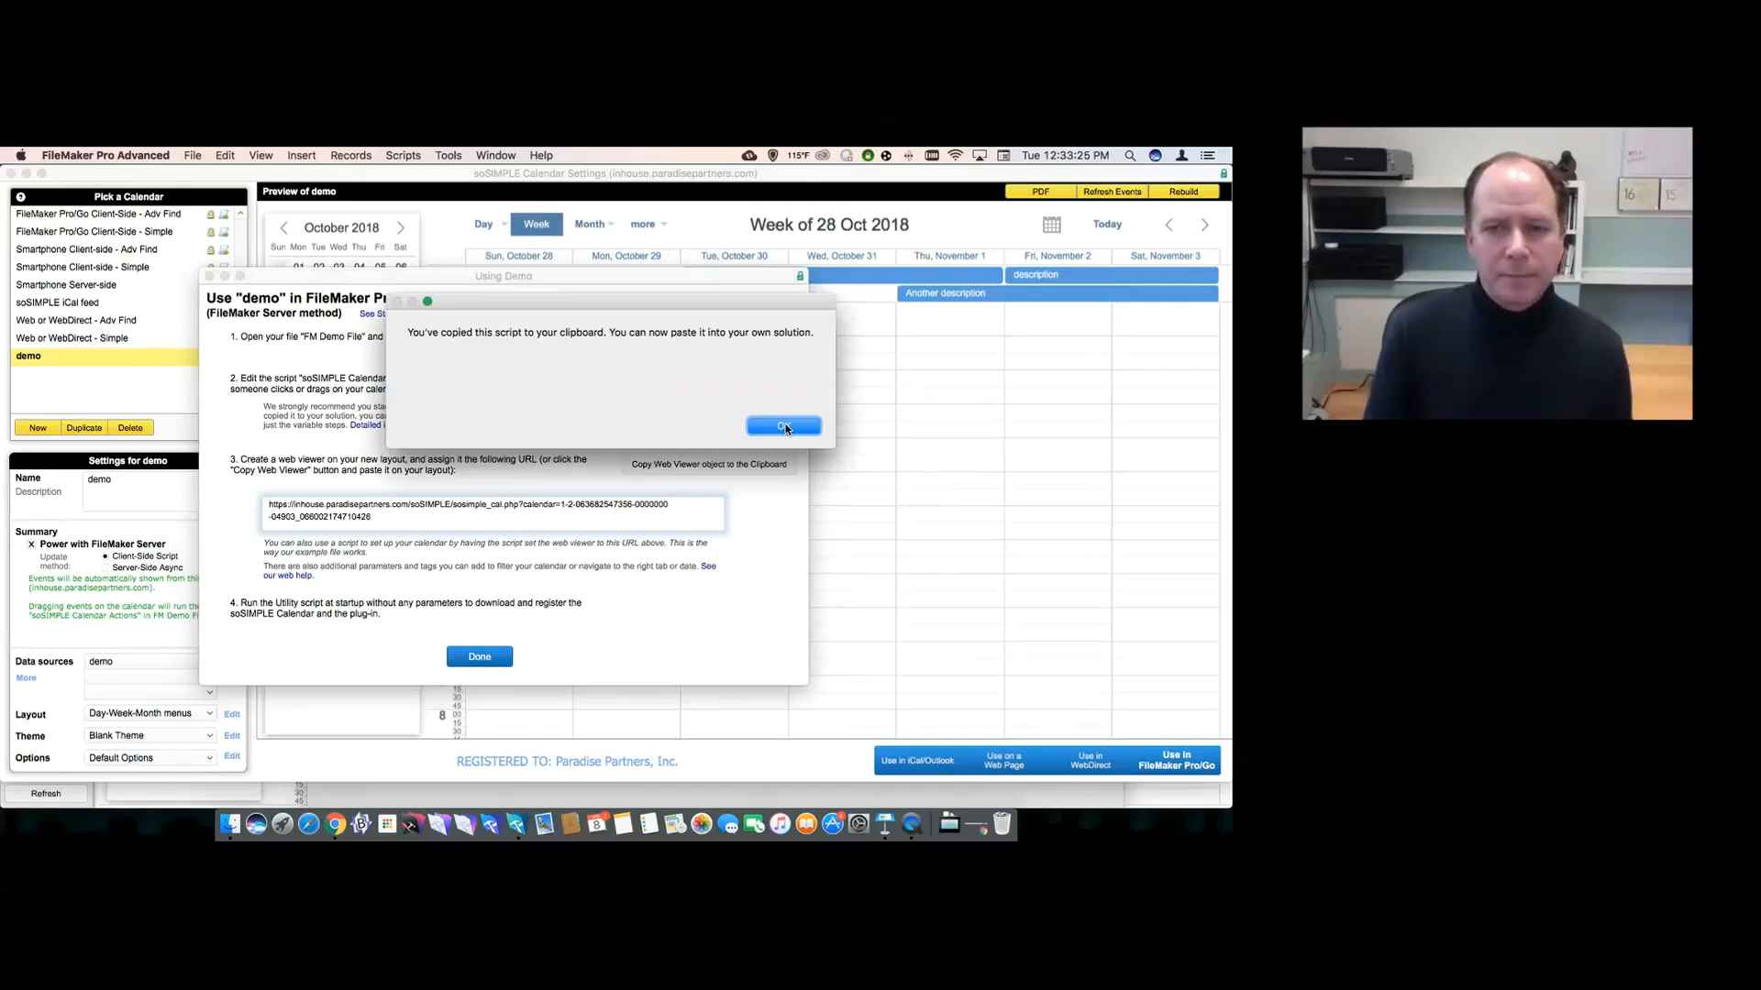
left_click(784, 428)
left_click(479, 657)
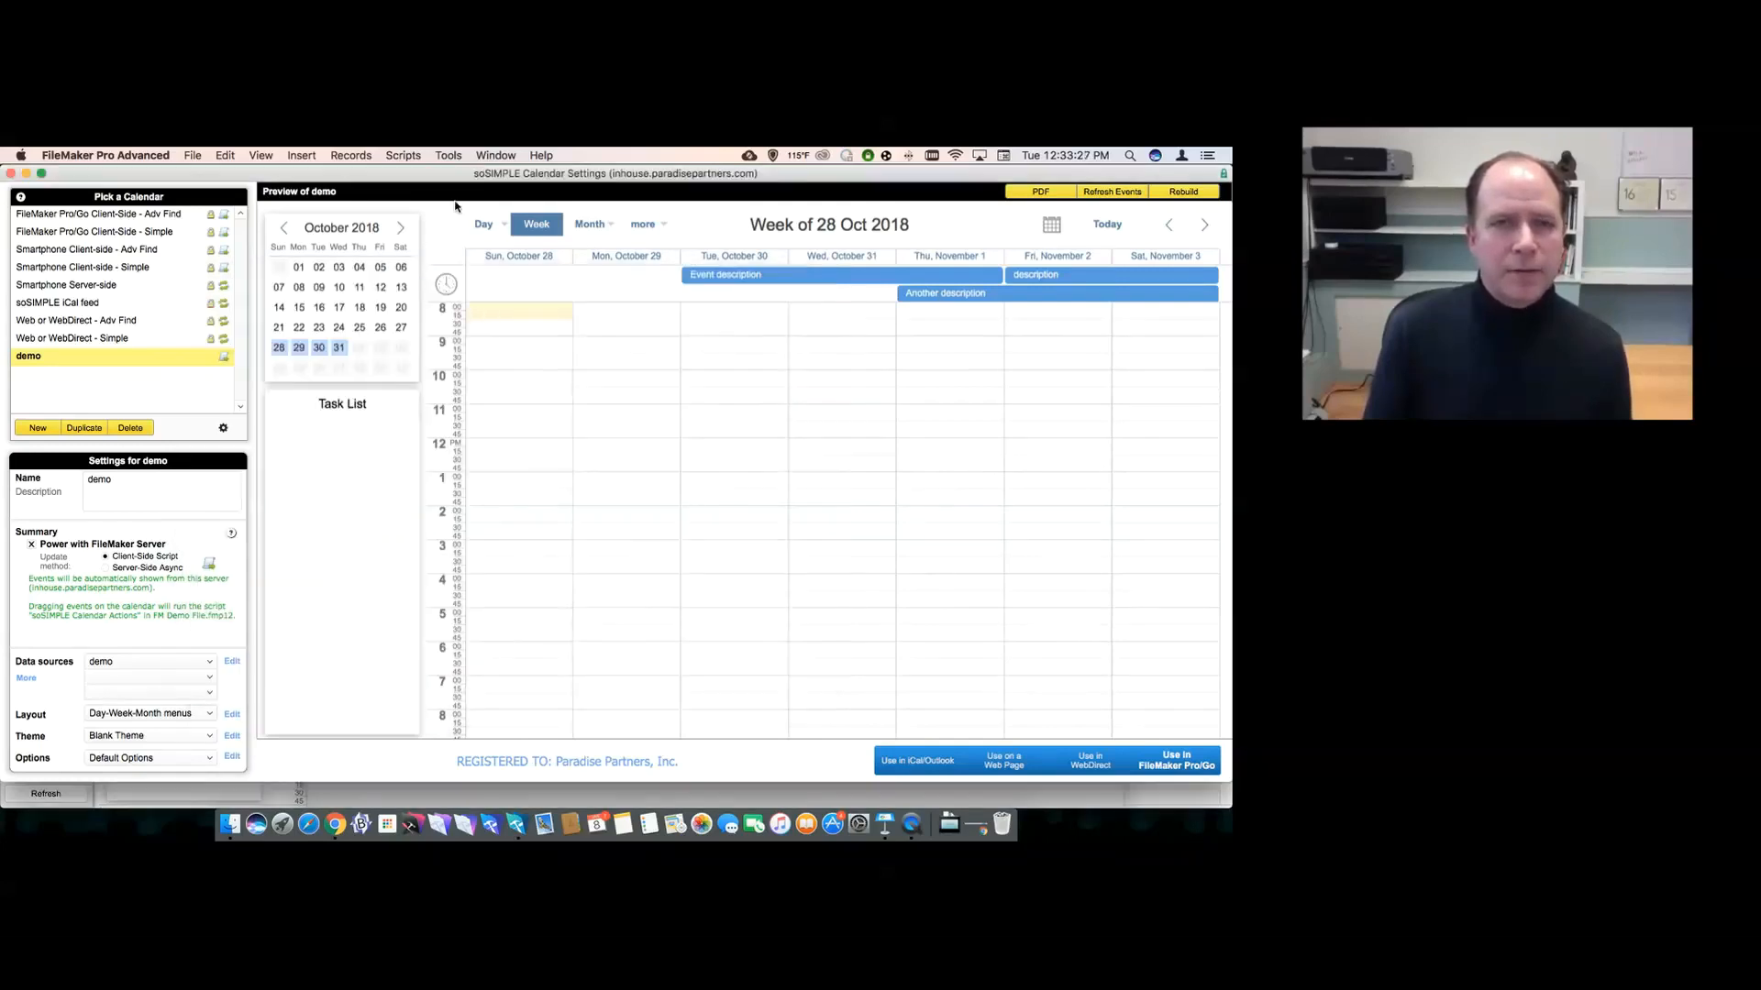
- Bring FM Demo File forward and open its Script Workspace
left_click(490, 156)
left_click(509, 324)
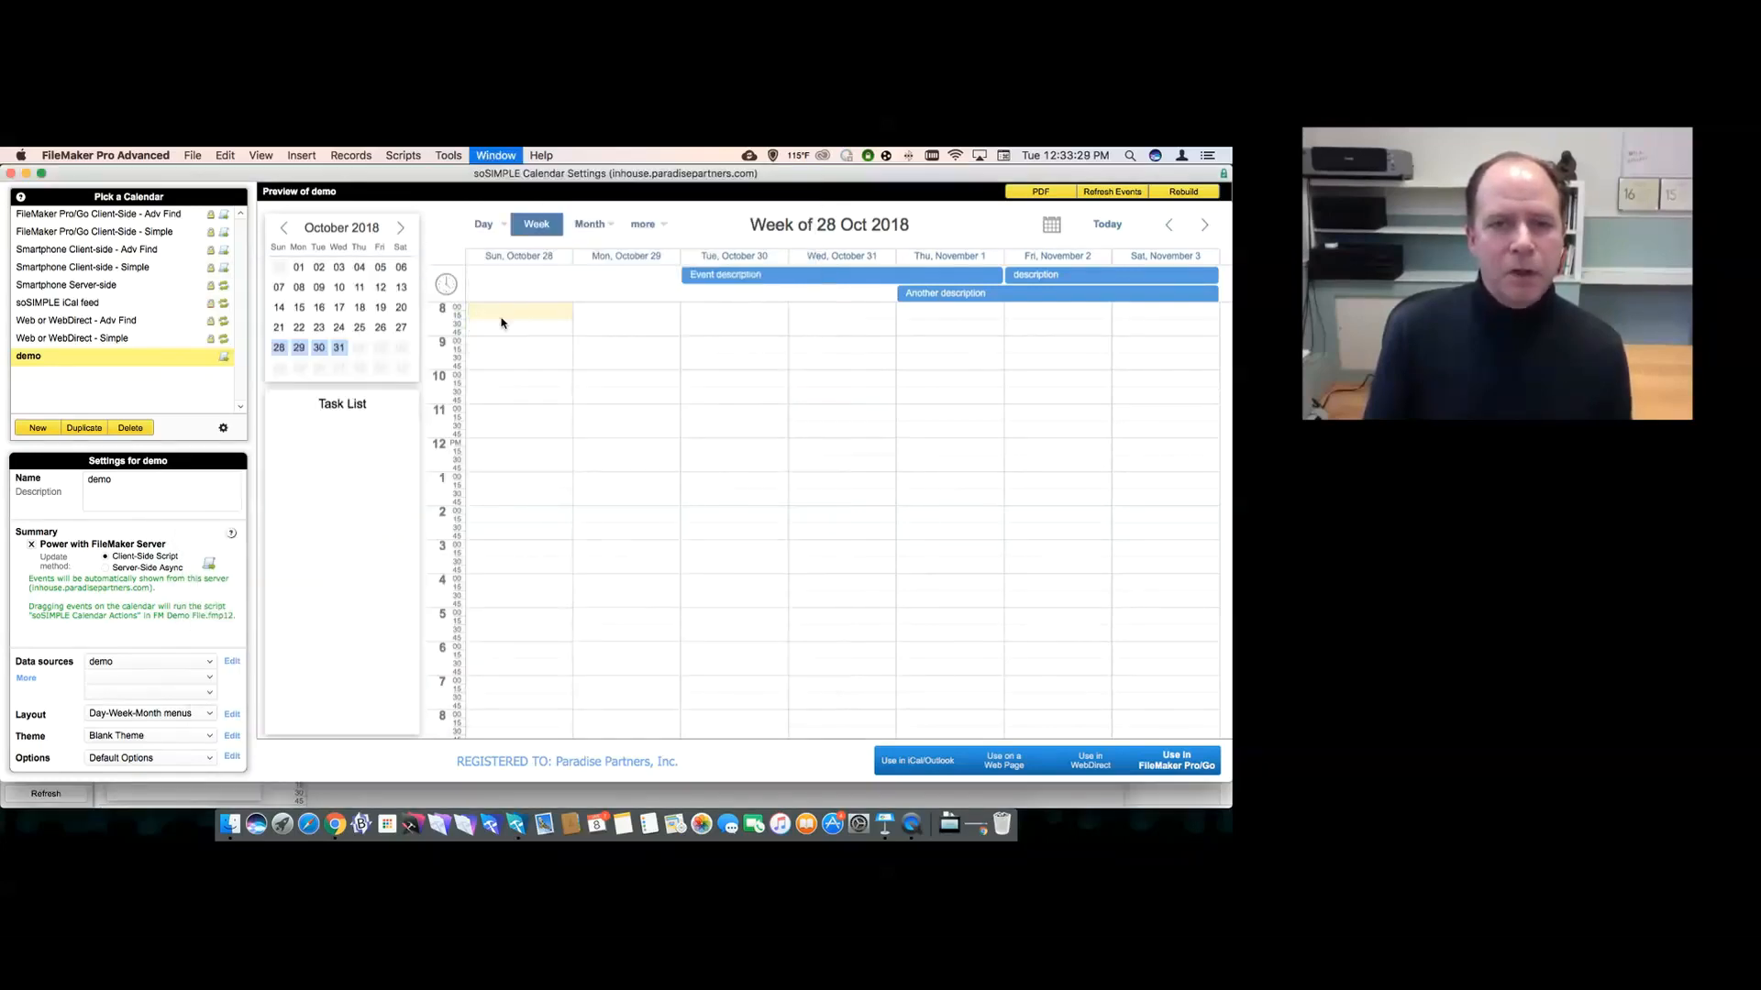
left_click(453, 157)
left_click(477, 174)
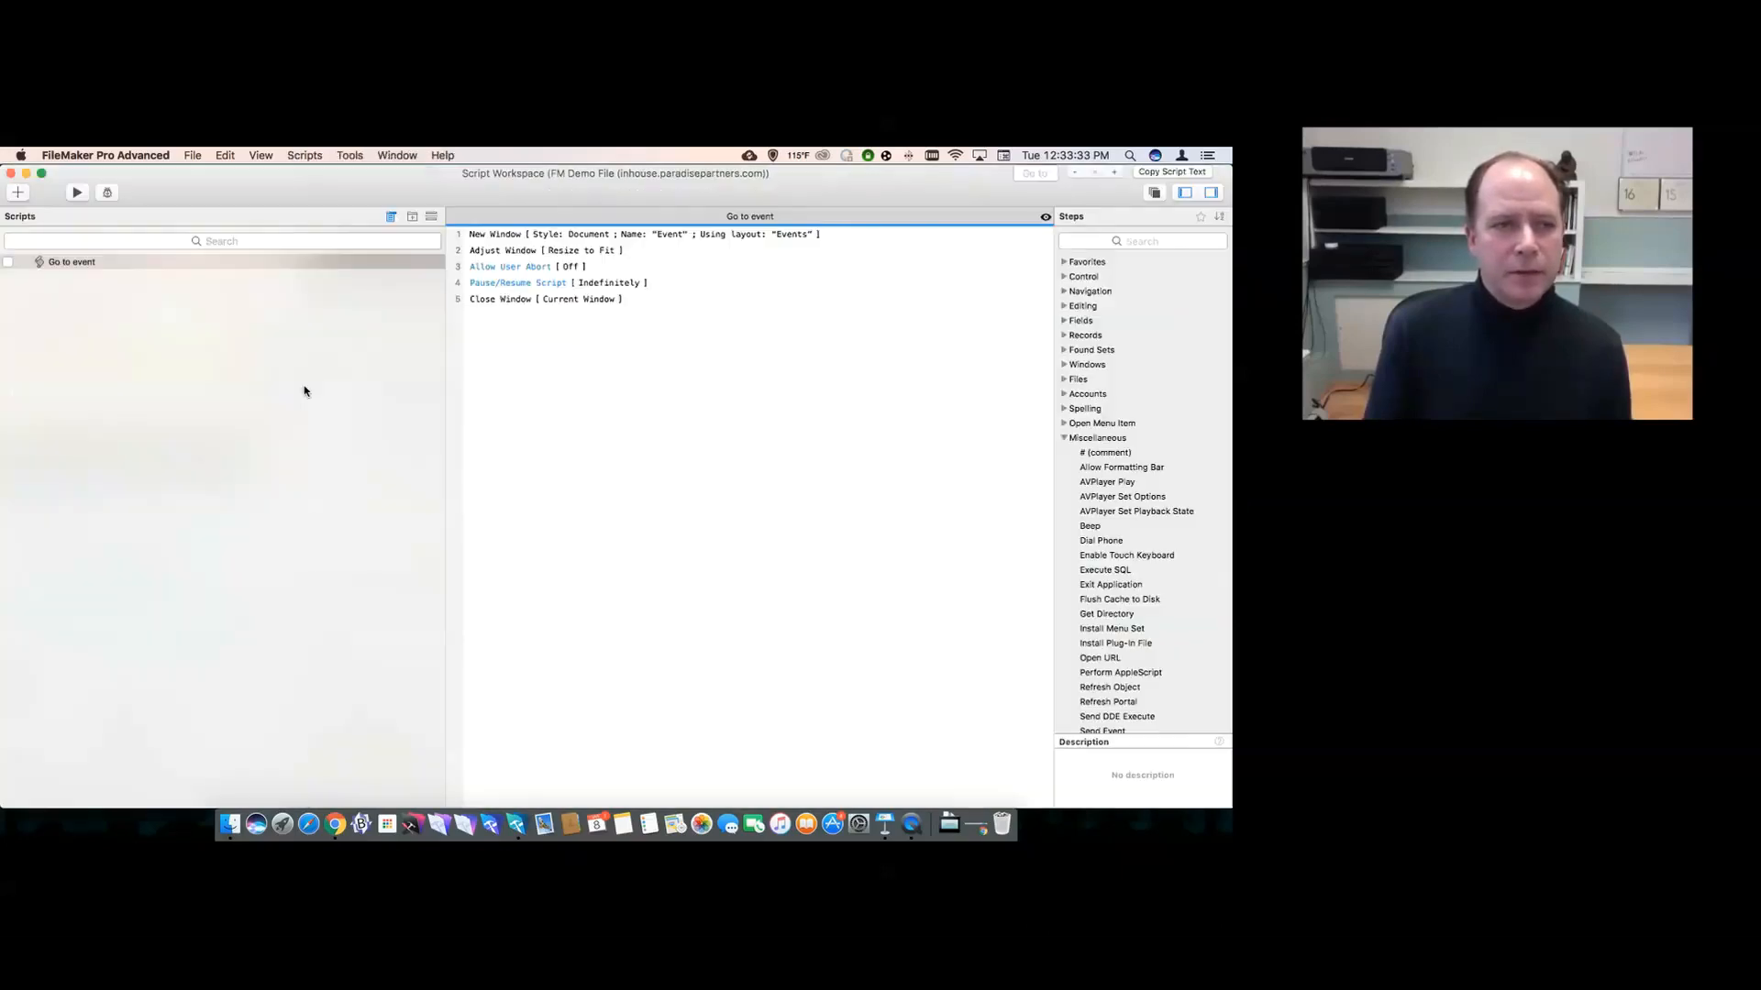
- Paste the copied soSIMPLE scripts into FM Demo File's script list
left_click(174, 358)
left_click(225, 155)
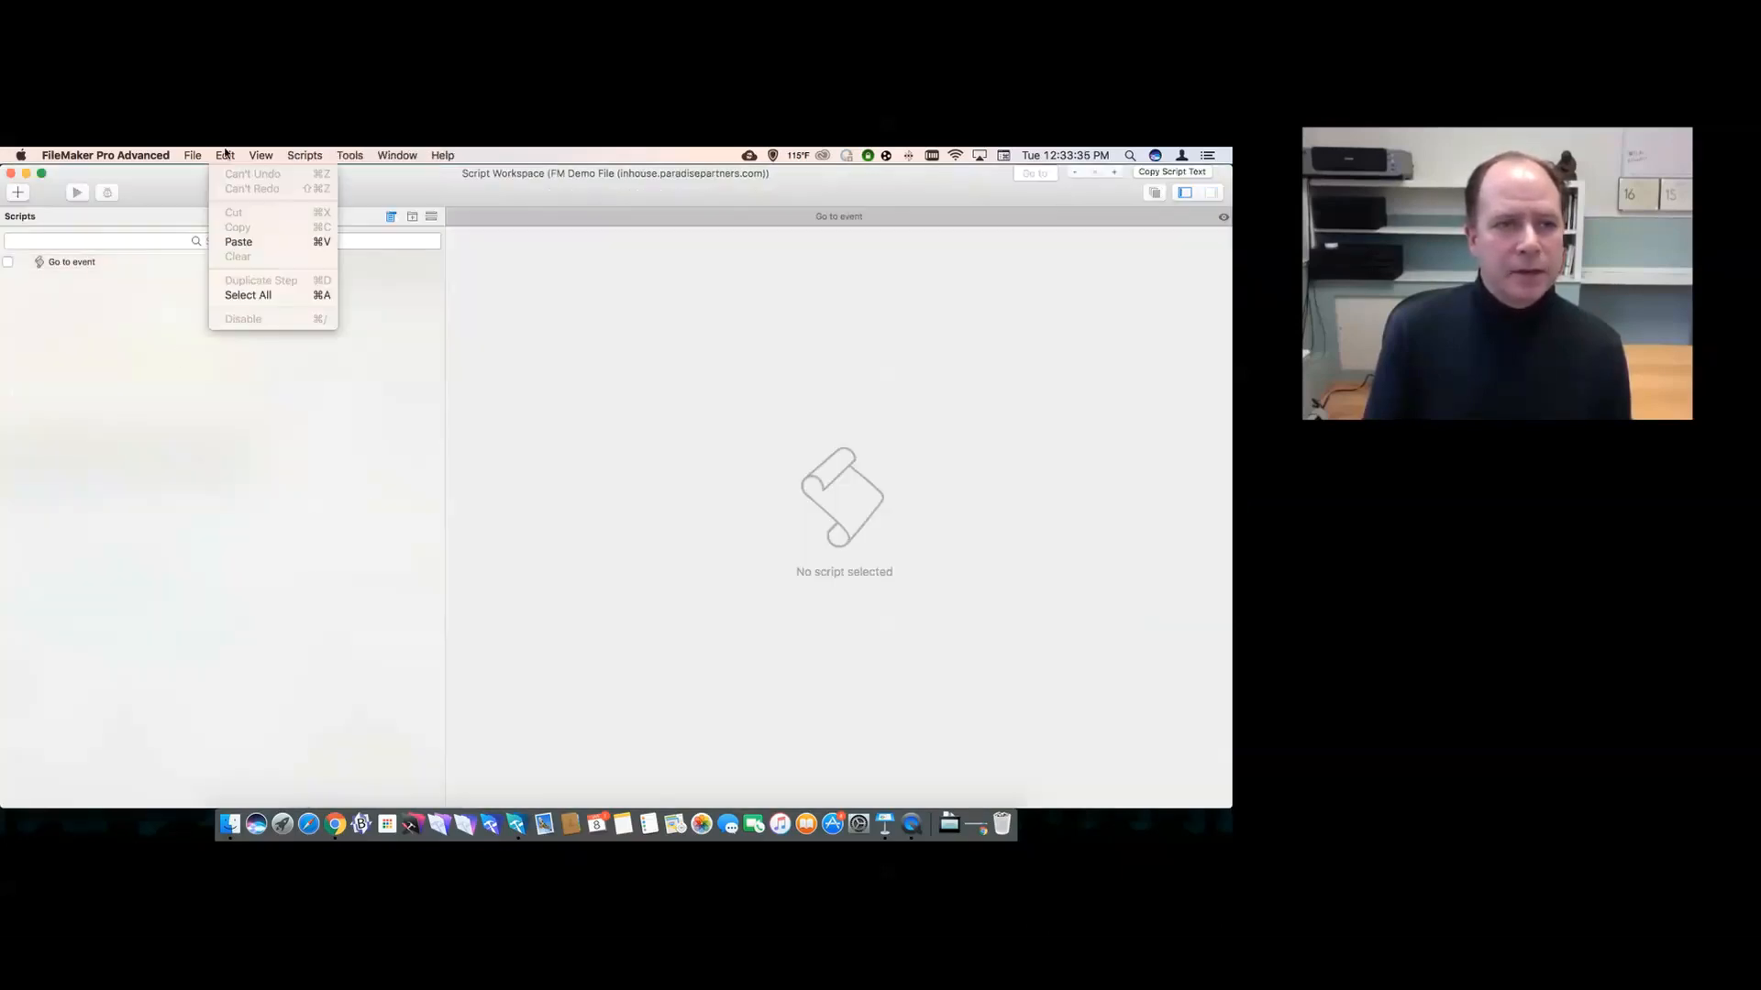
left_click(232, 241)
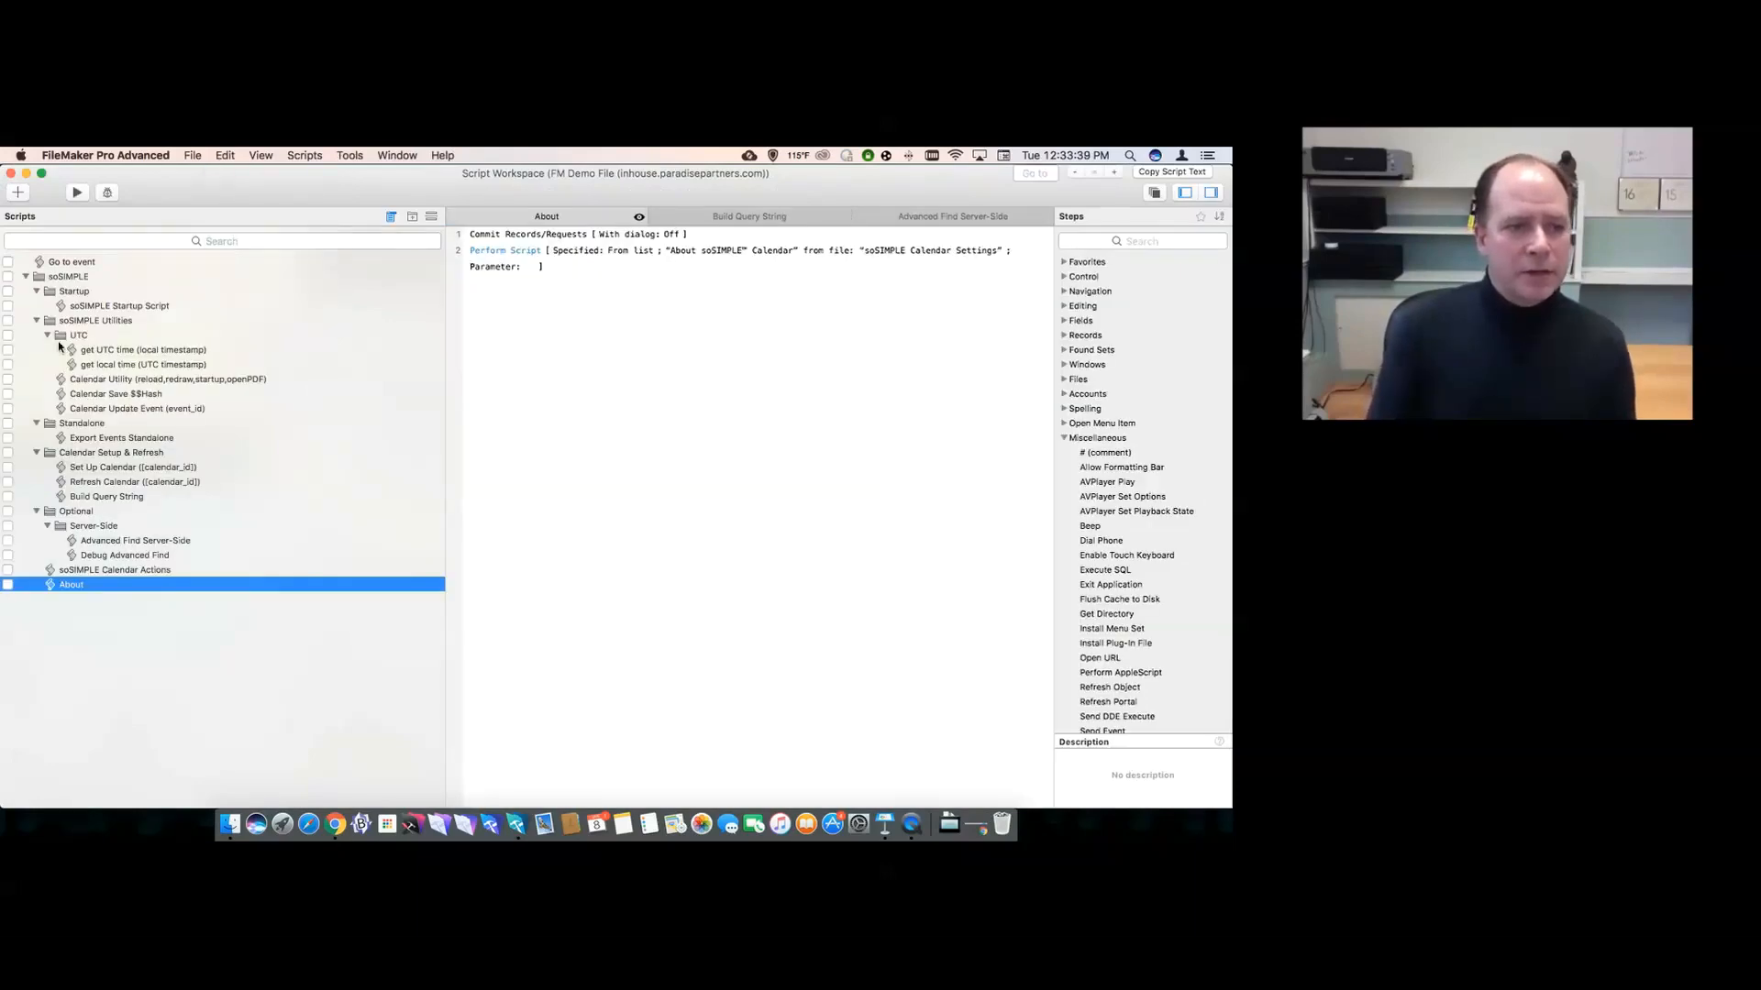
- Expand the soSIMPLE folder and open the soSIMPLE Calendar Actions script
left_click(25, 277)
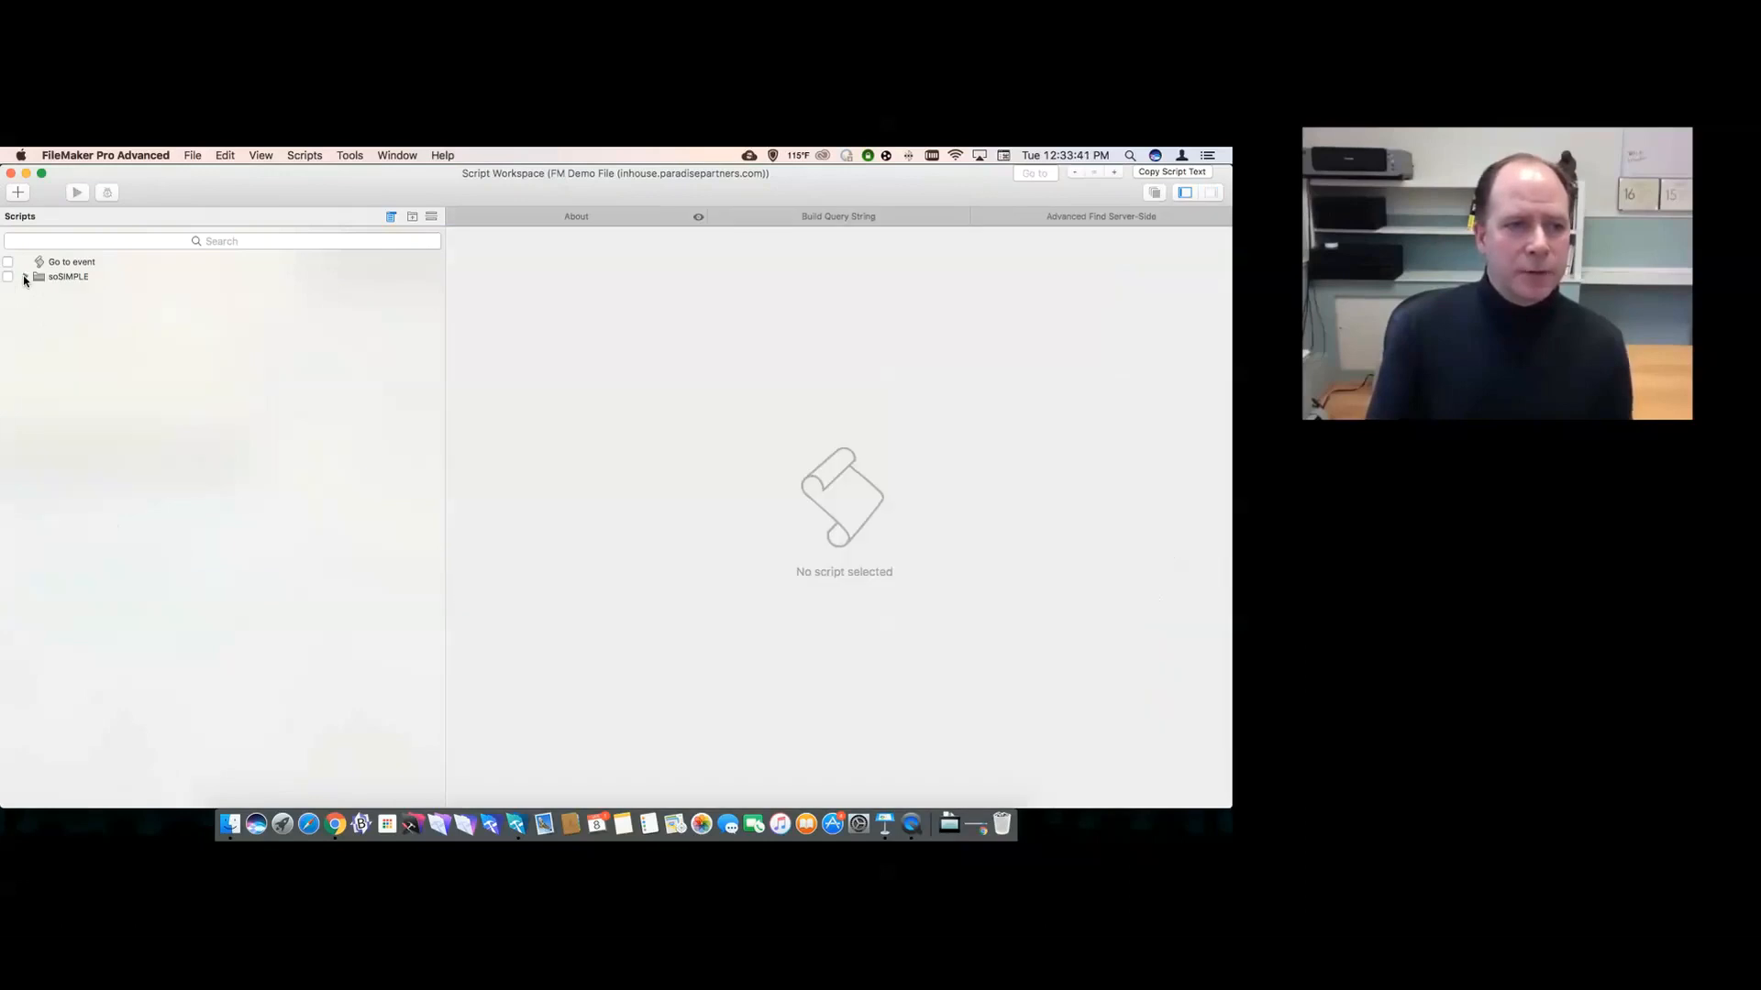
left_click(25, 277)
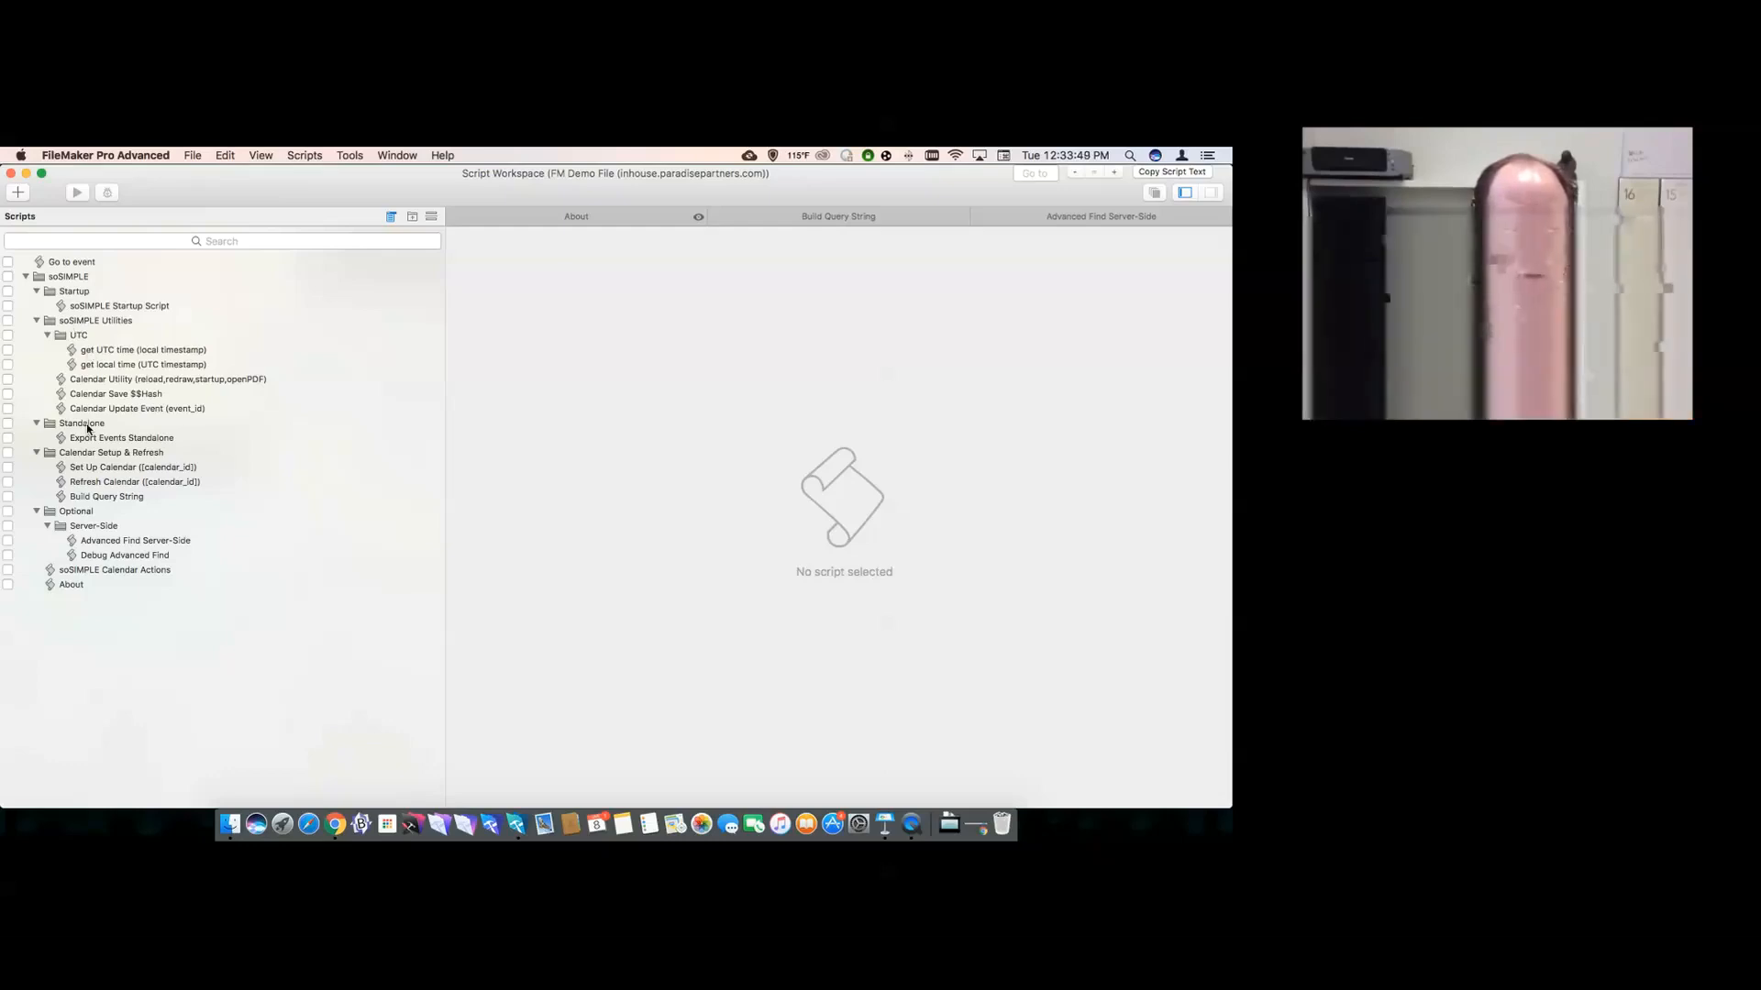
left_click(96, 571)
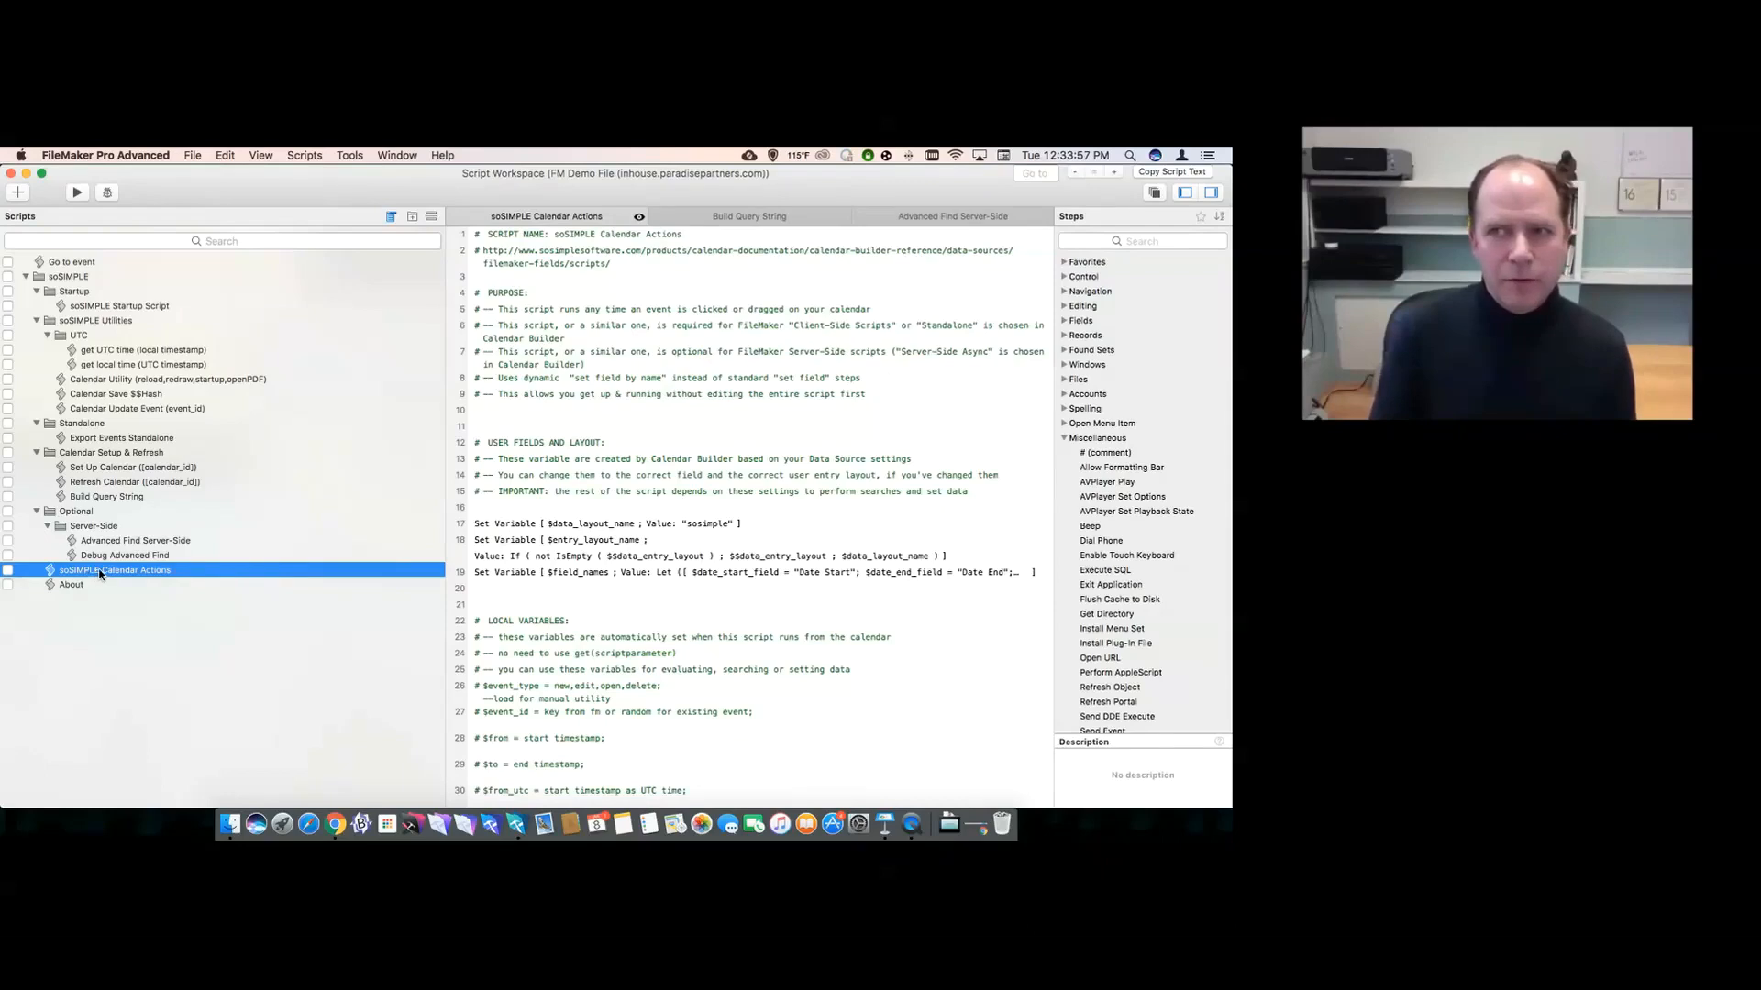
left_click(505, 562)
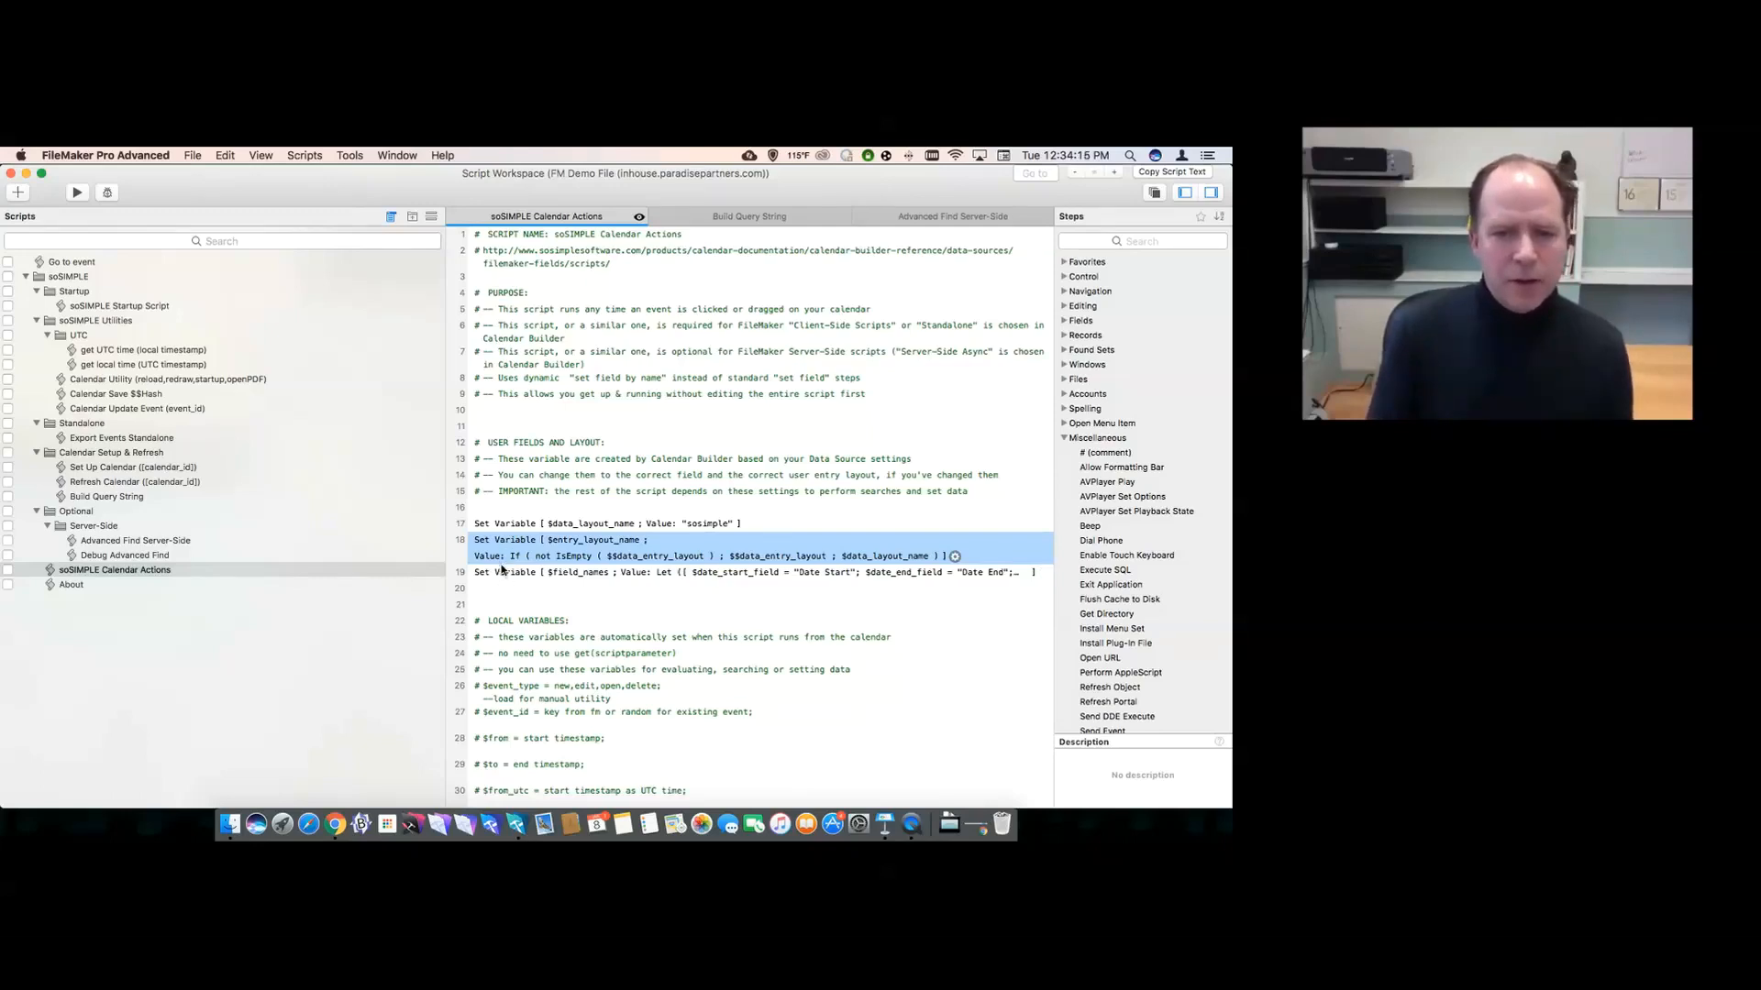
left_click(501, 572)
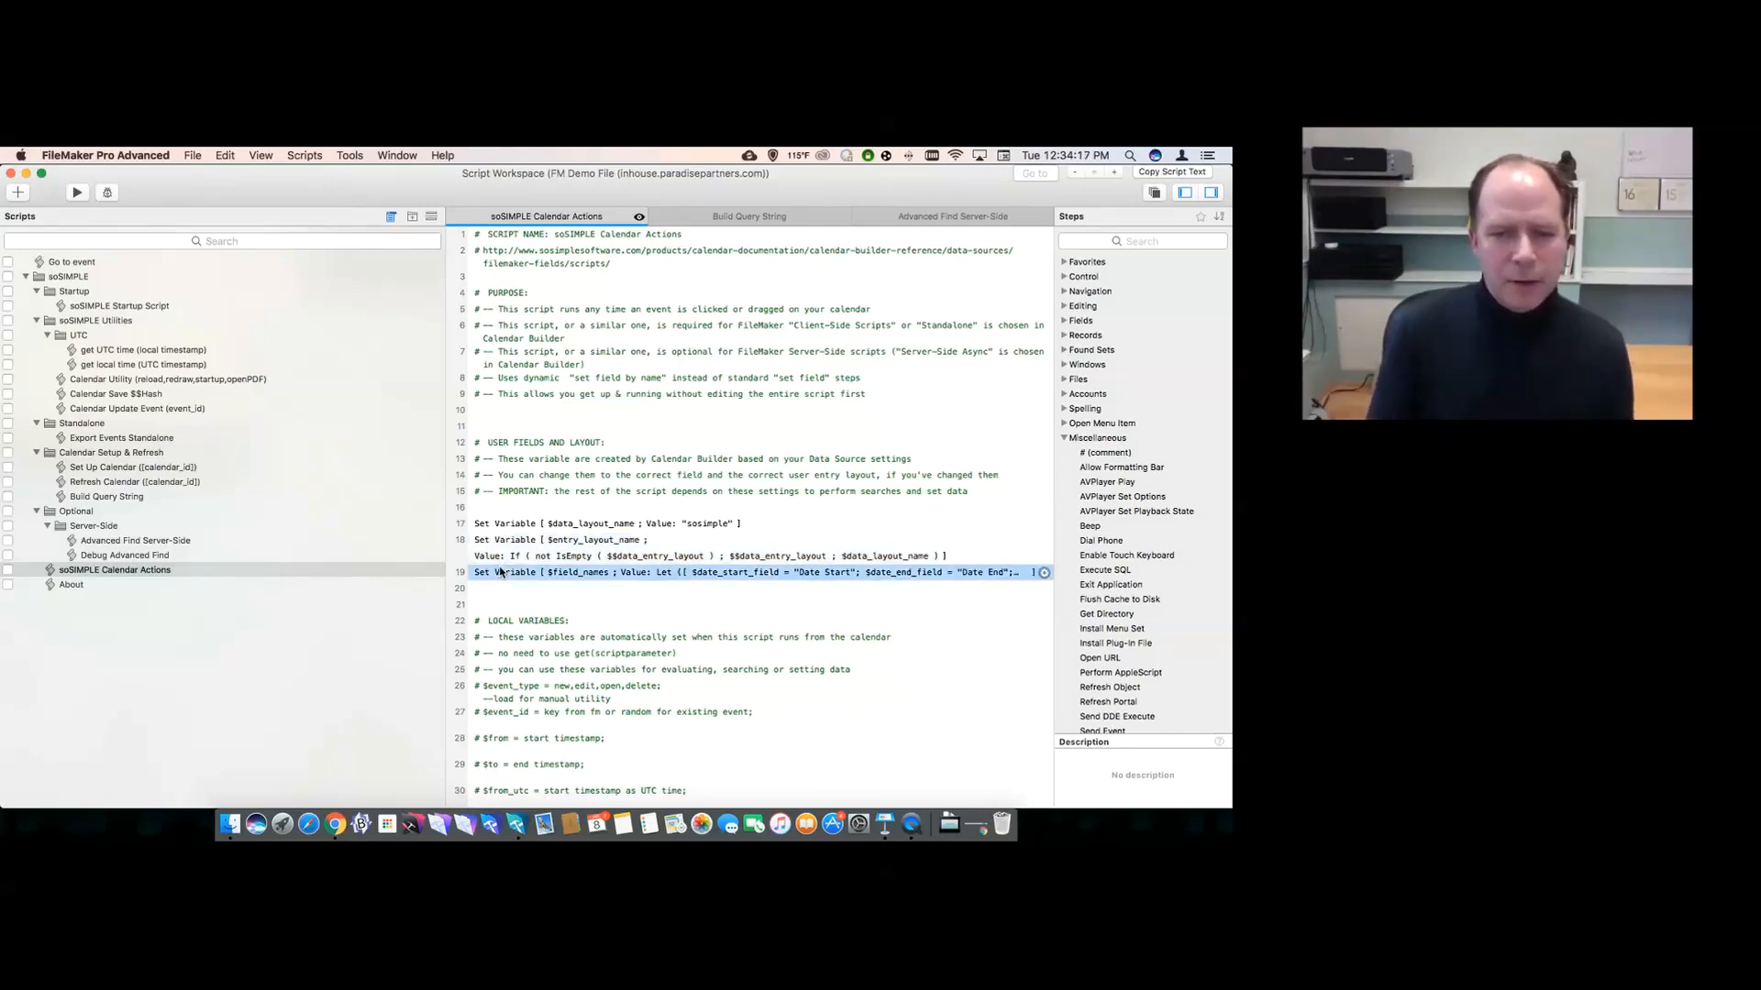
double_click(500, 572)
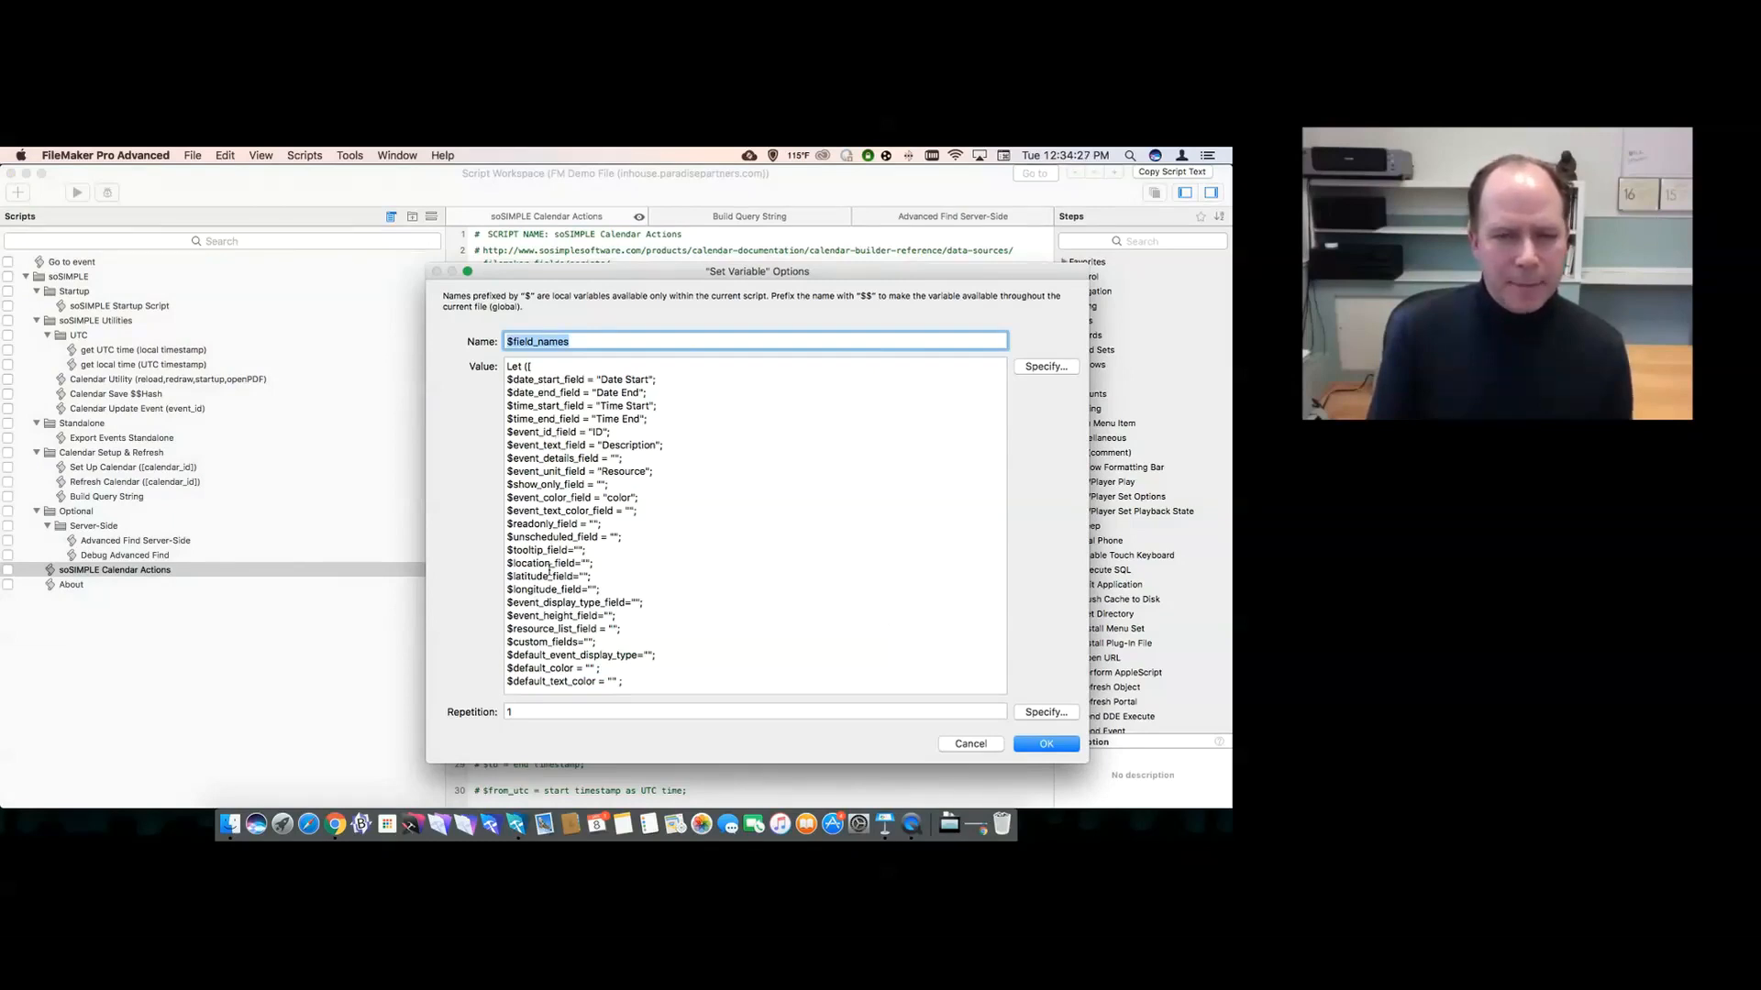
left_click(956, 743)
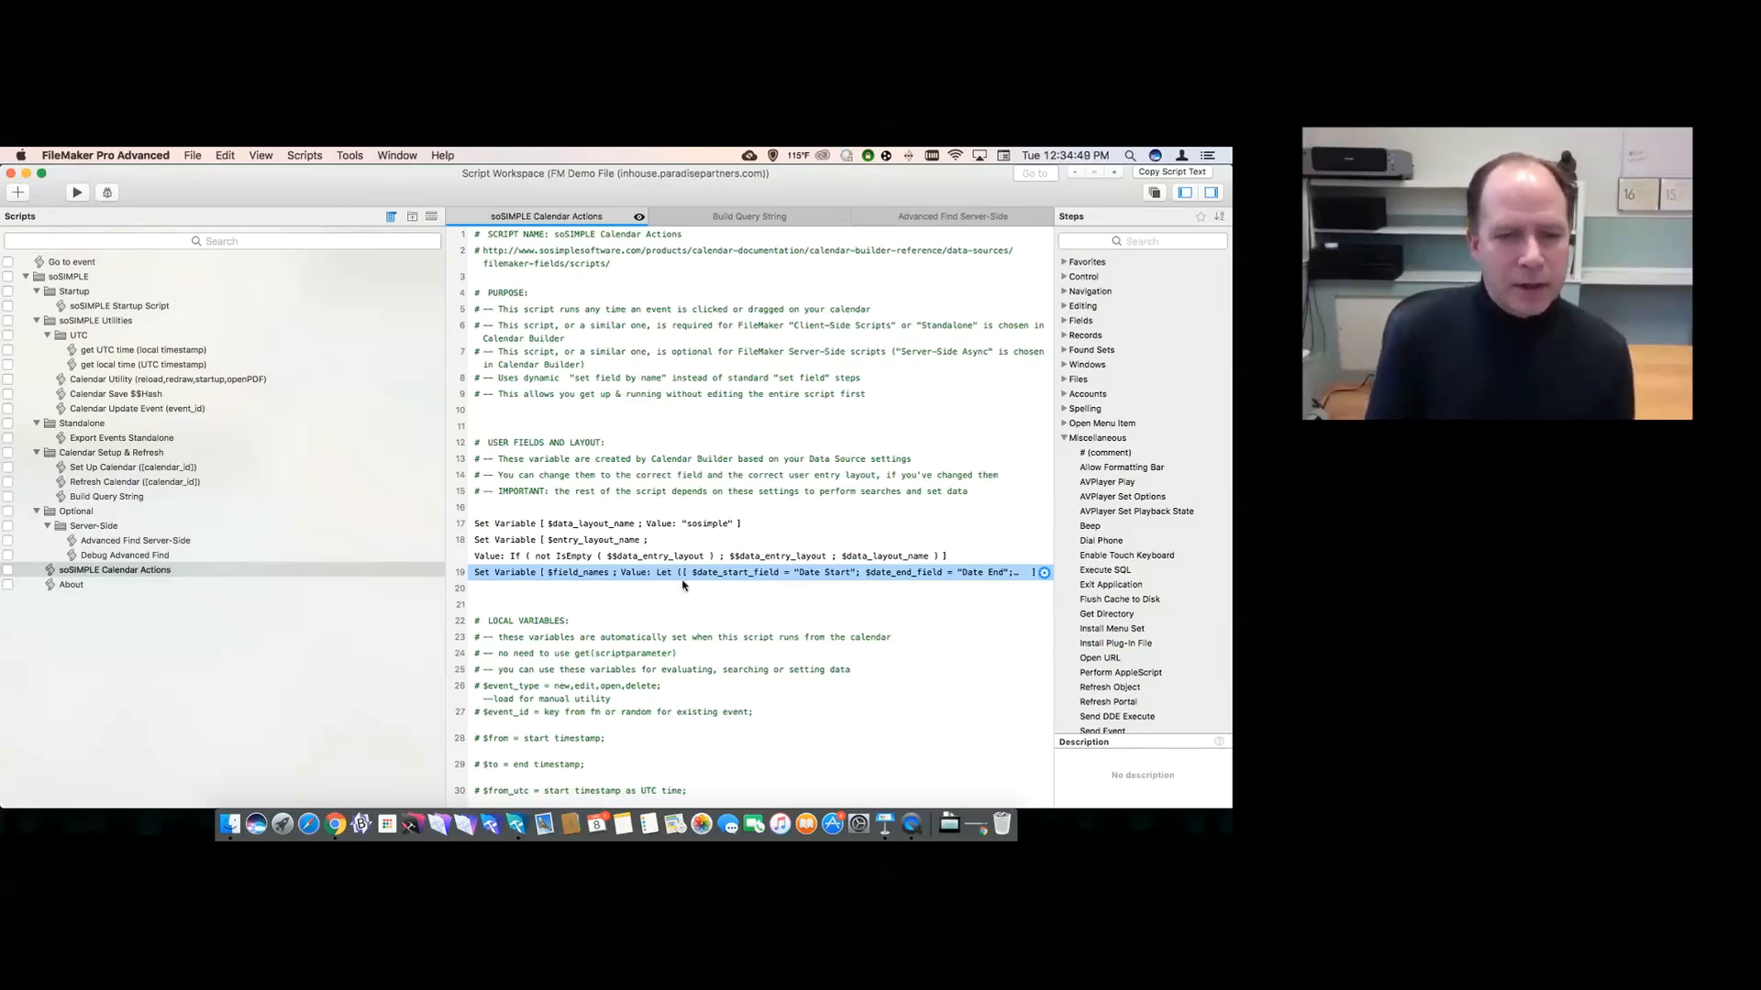
left_click(563, 526)
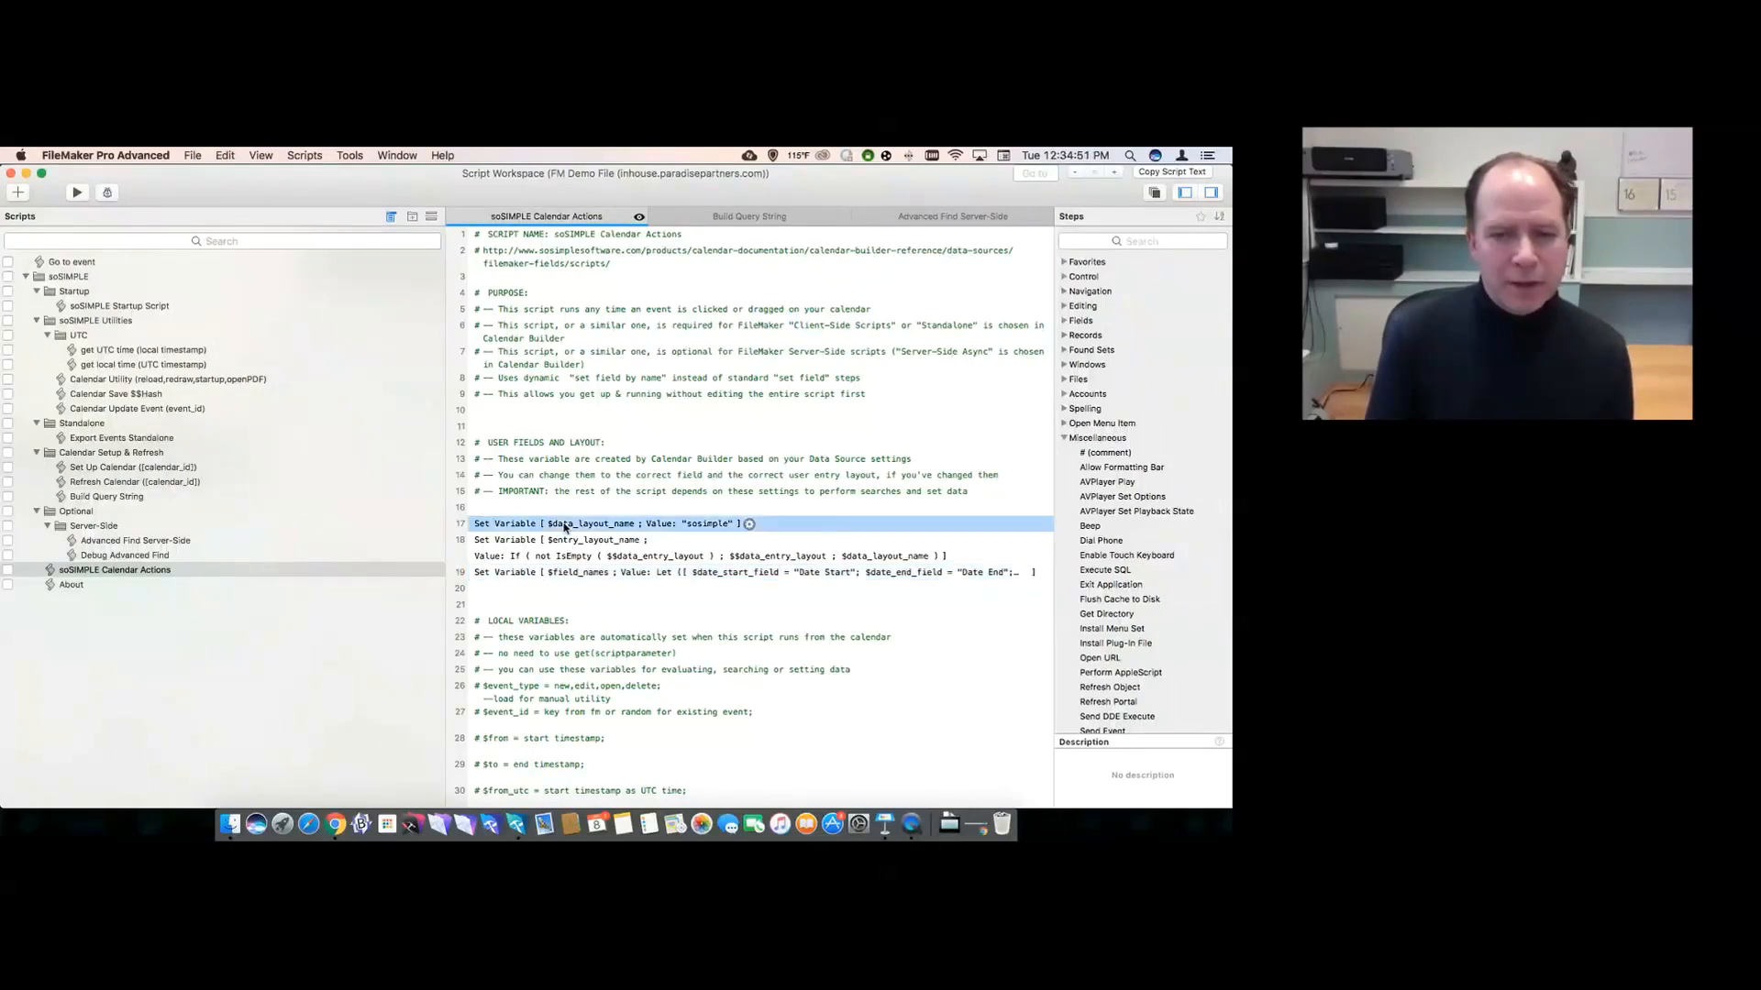
left_click(541, 550)
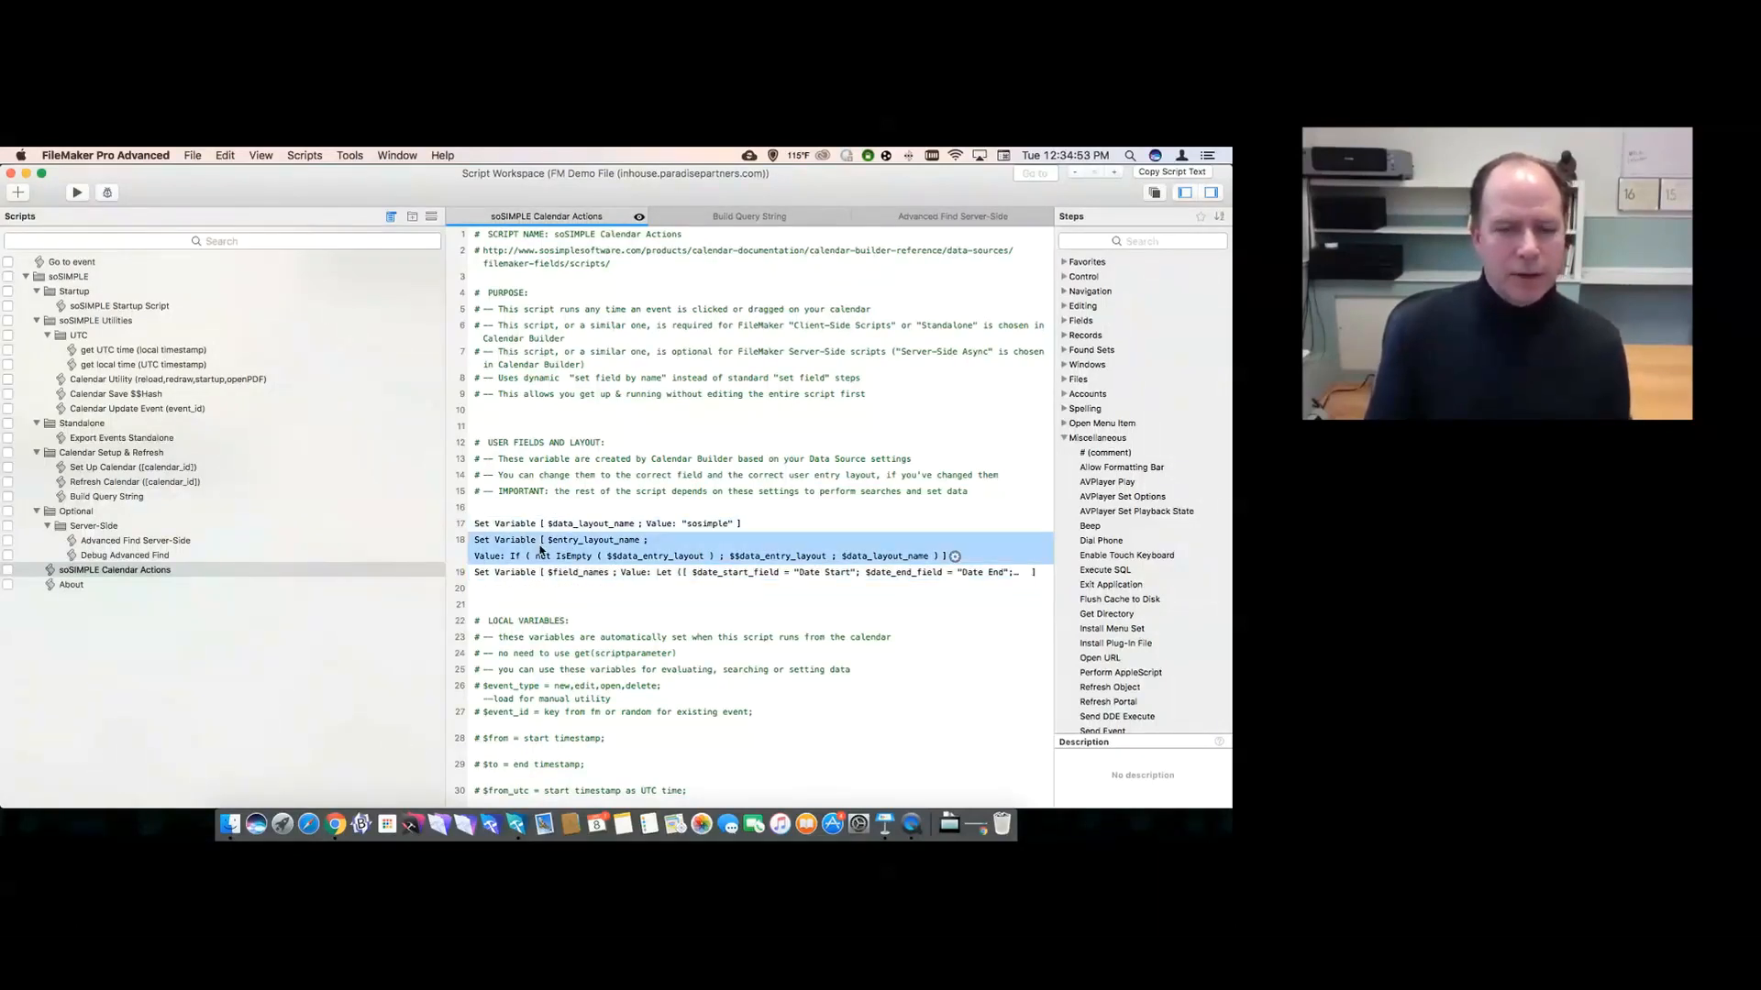
left_click(537, 527)
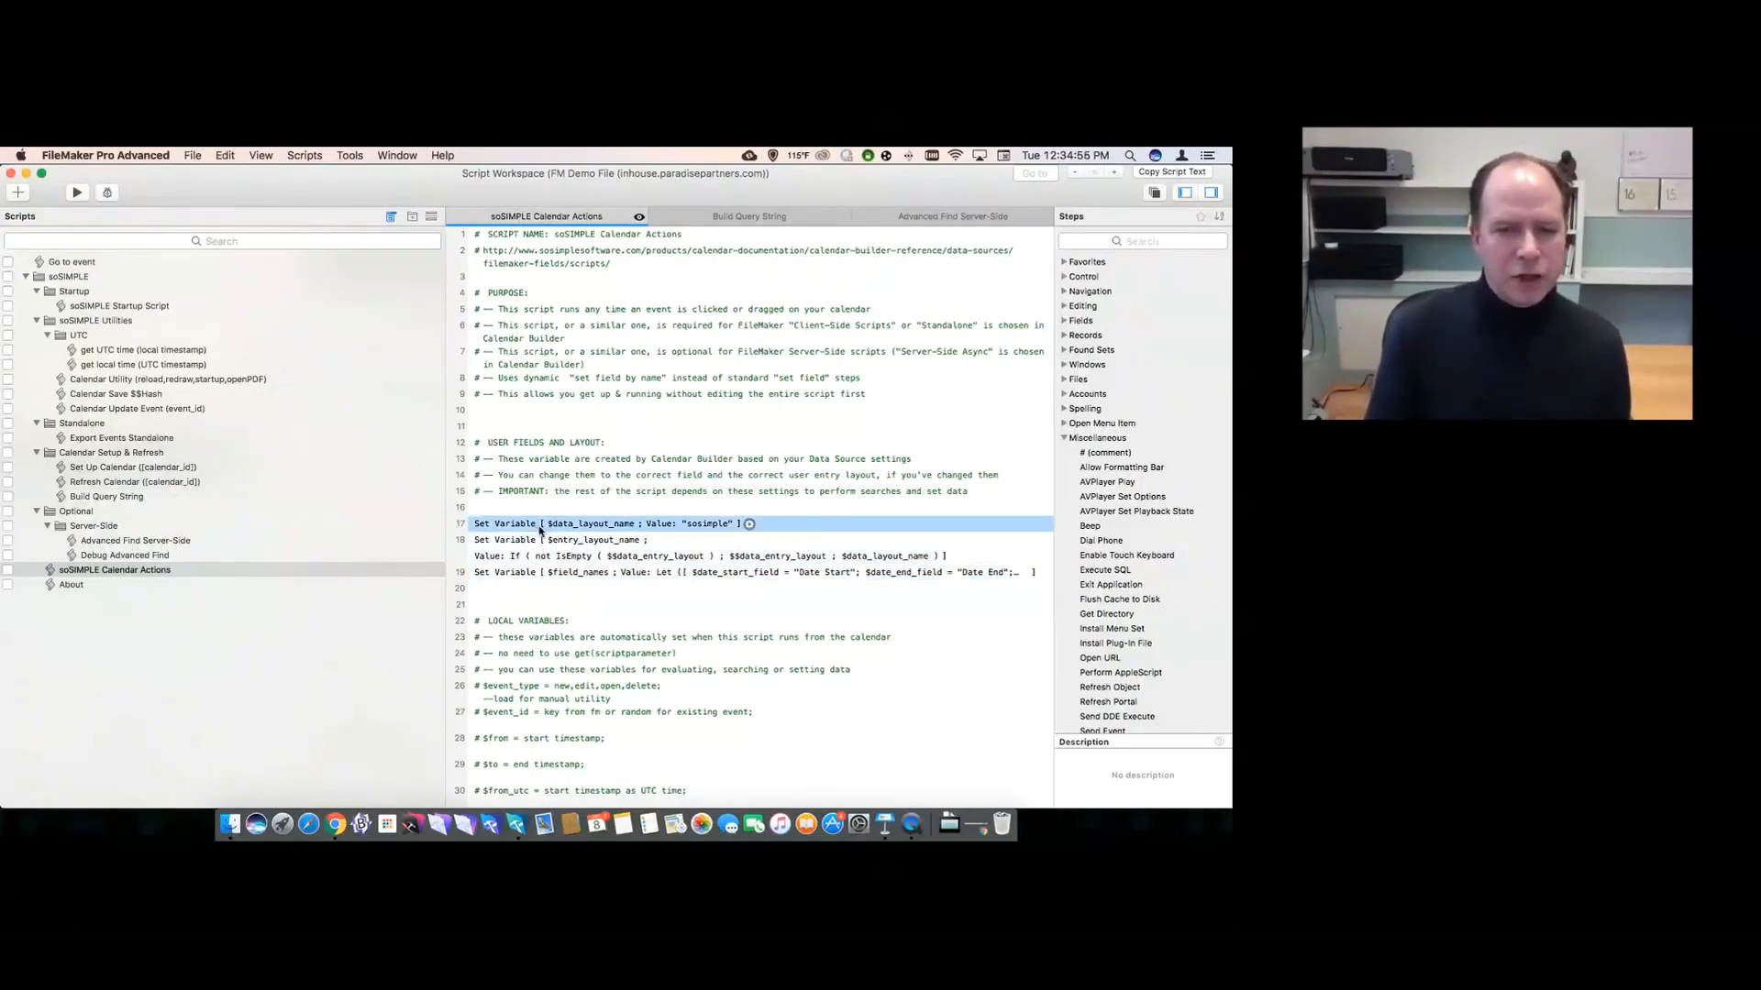
left_click(532, 547)
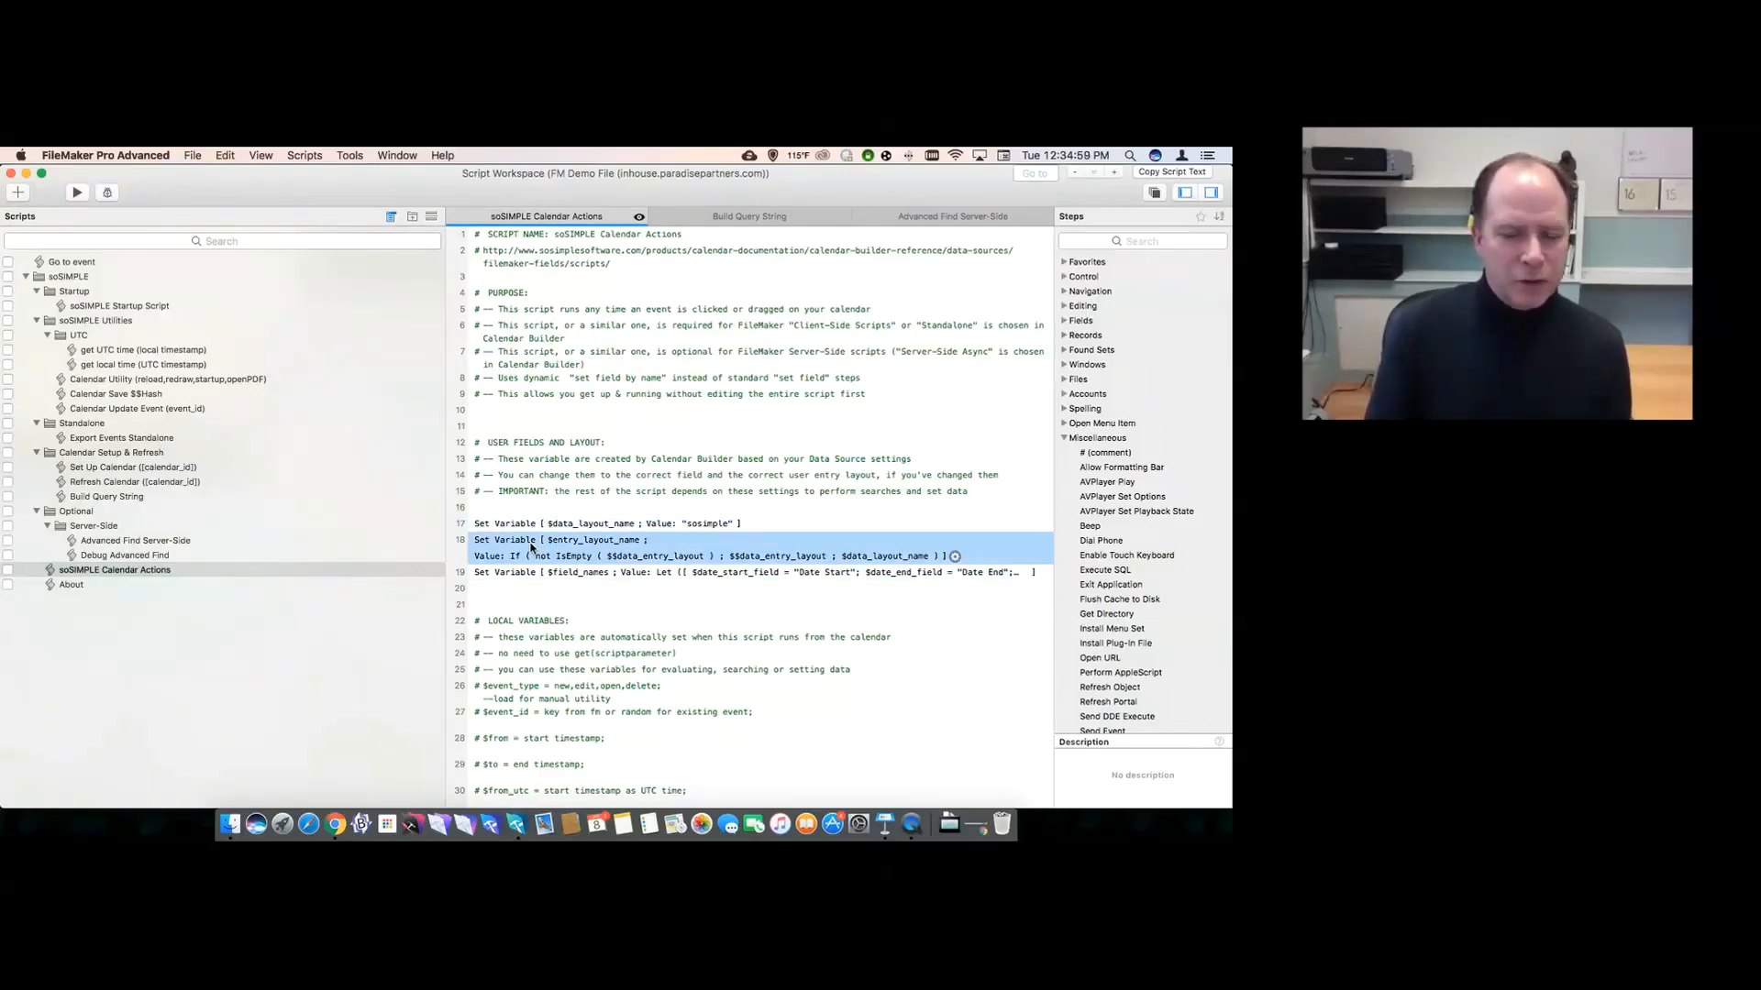
- Set the $entry_layout_name step's value to "Events" and save the script
double_click(530, 547)
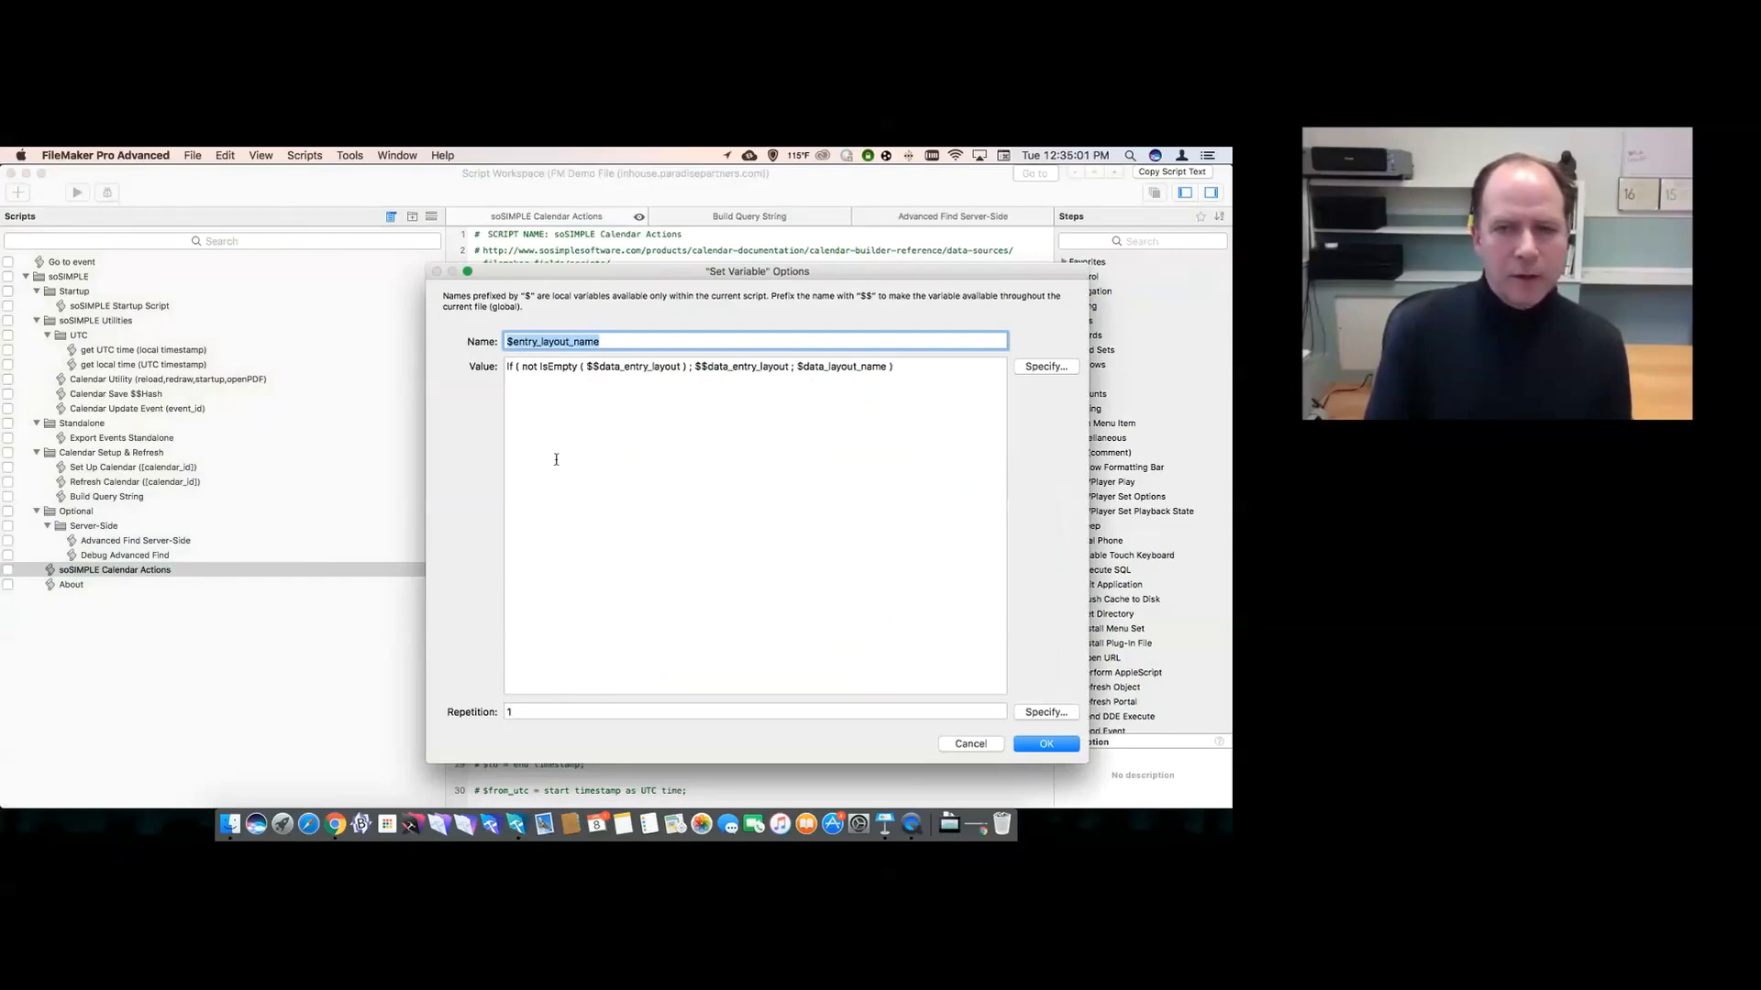
key("Tab")
type("\"")
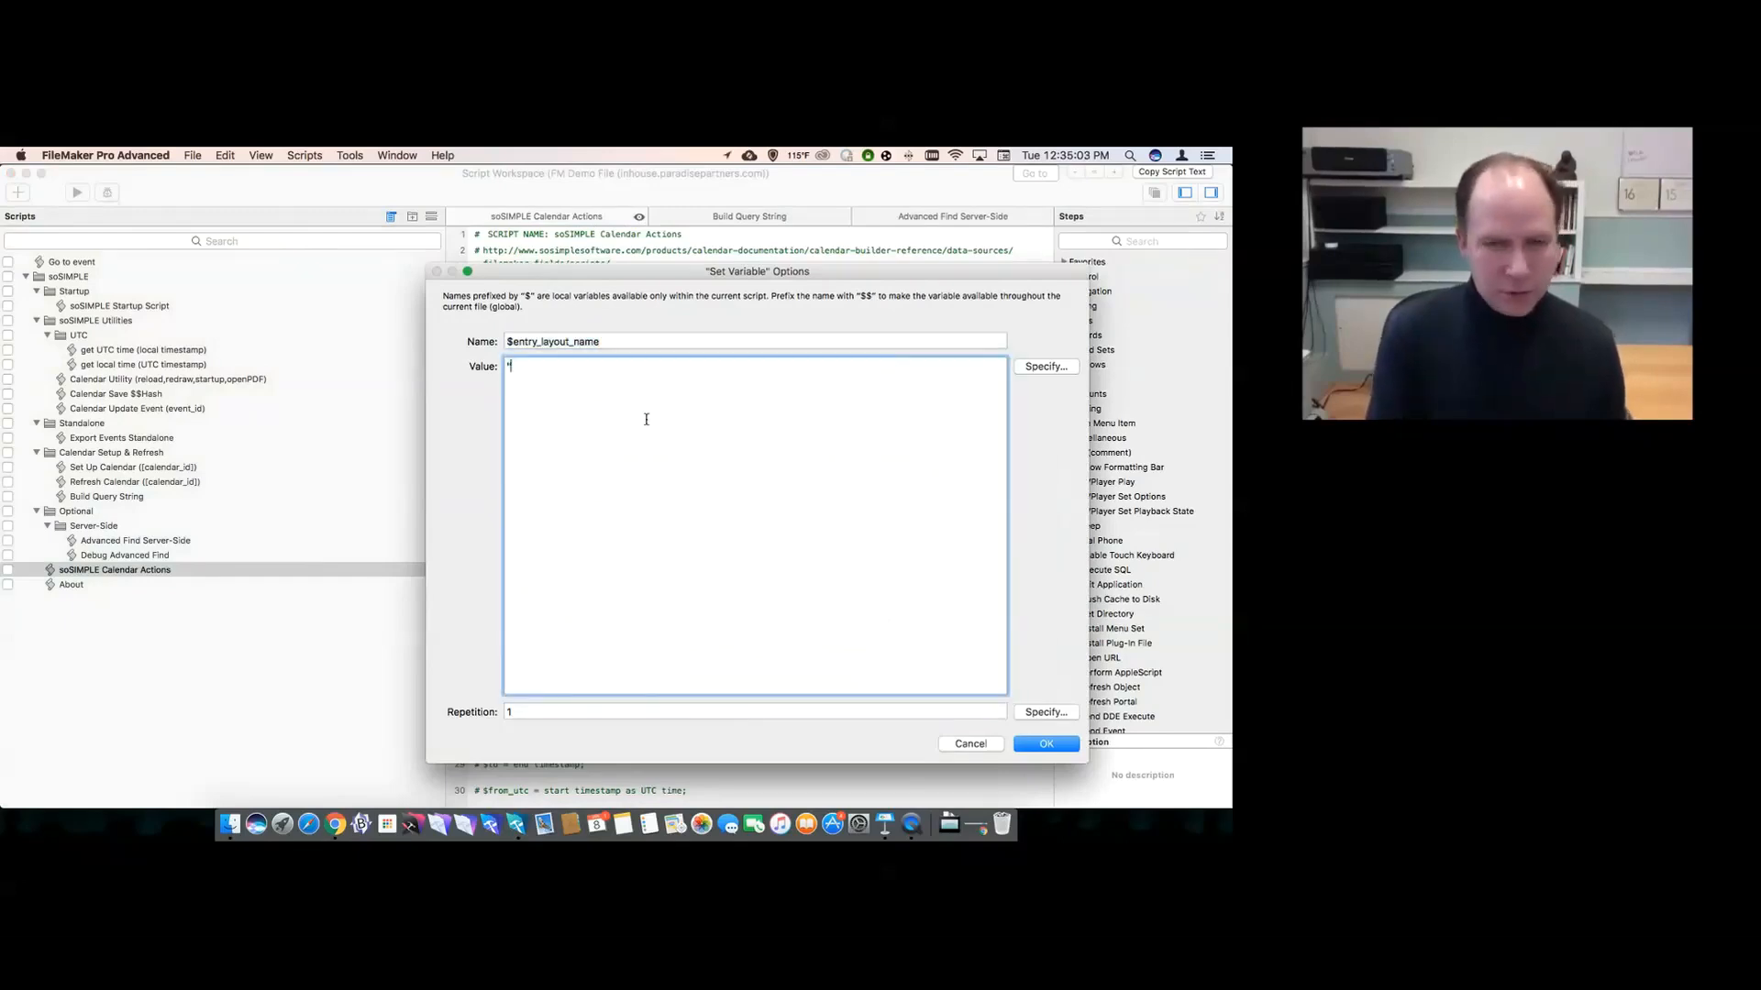
type("Events\"")
key("Return")
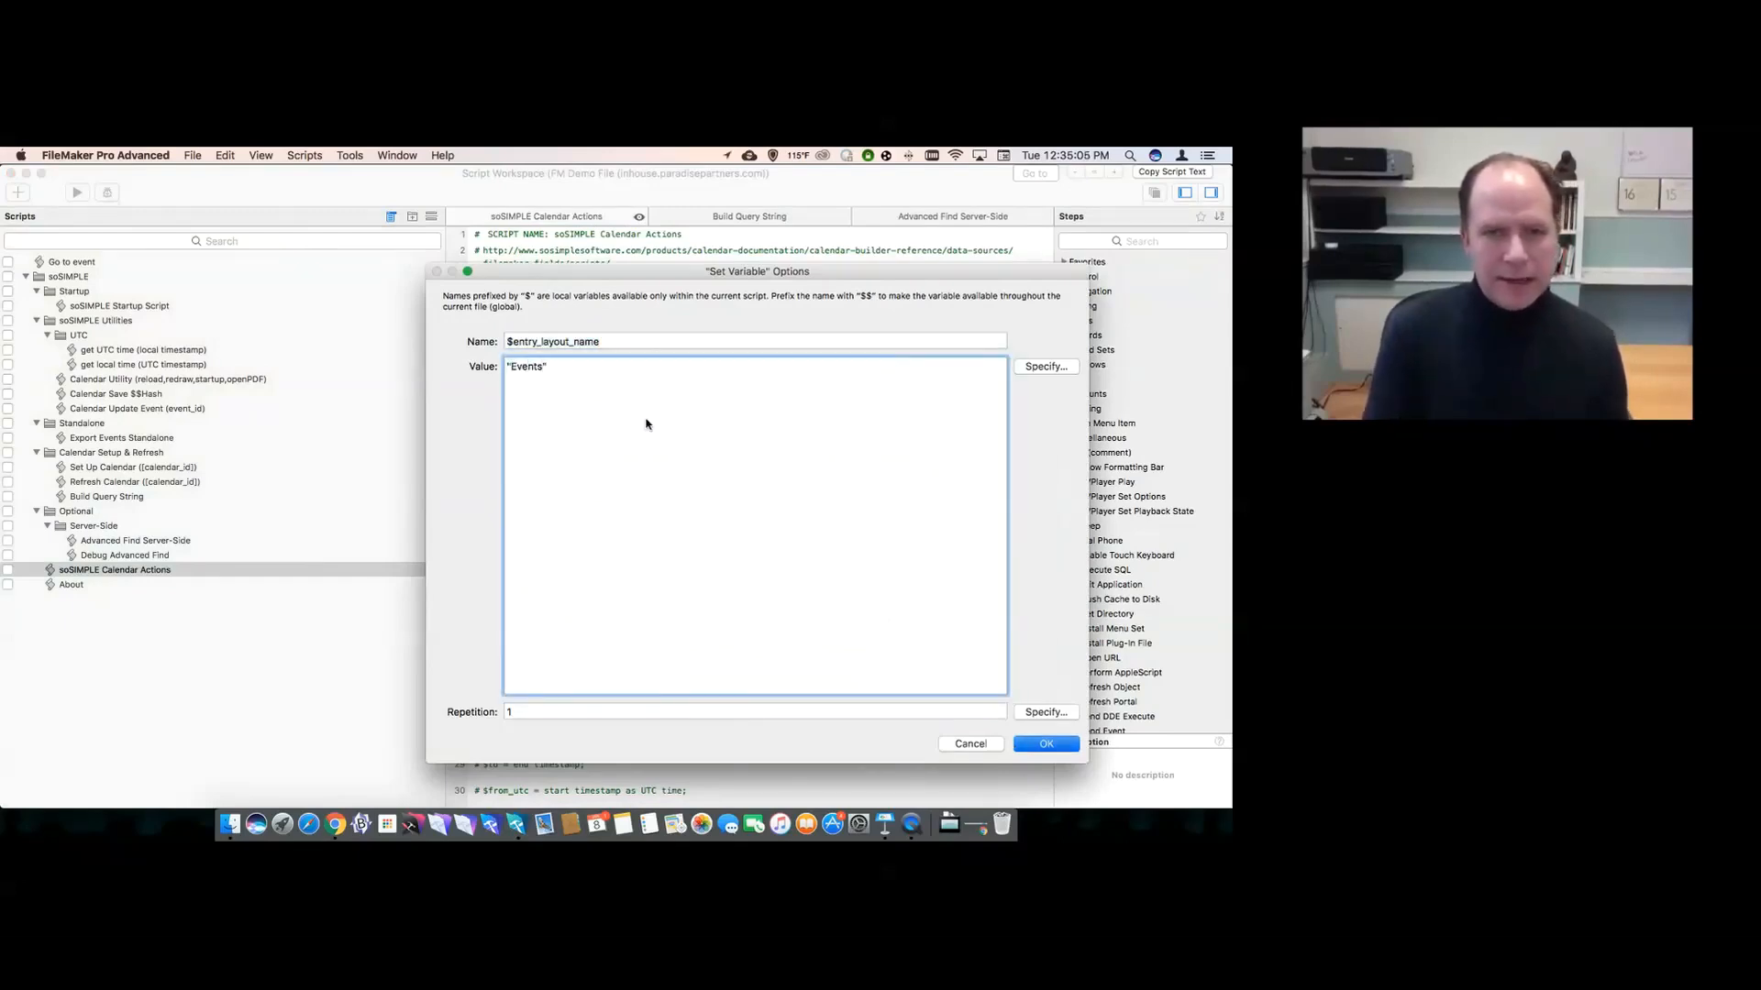
key("cmd+s")
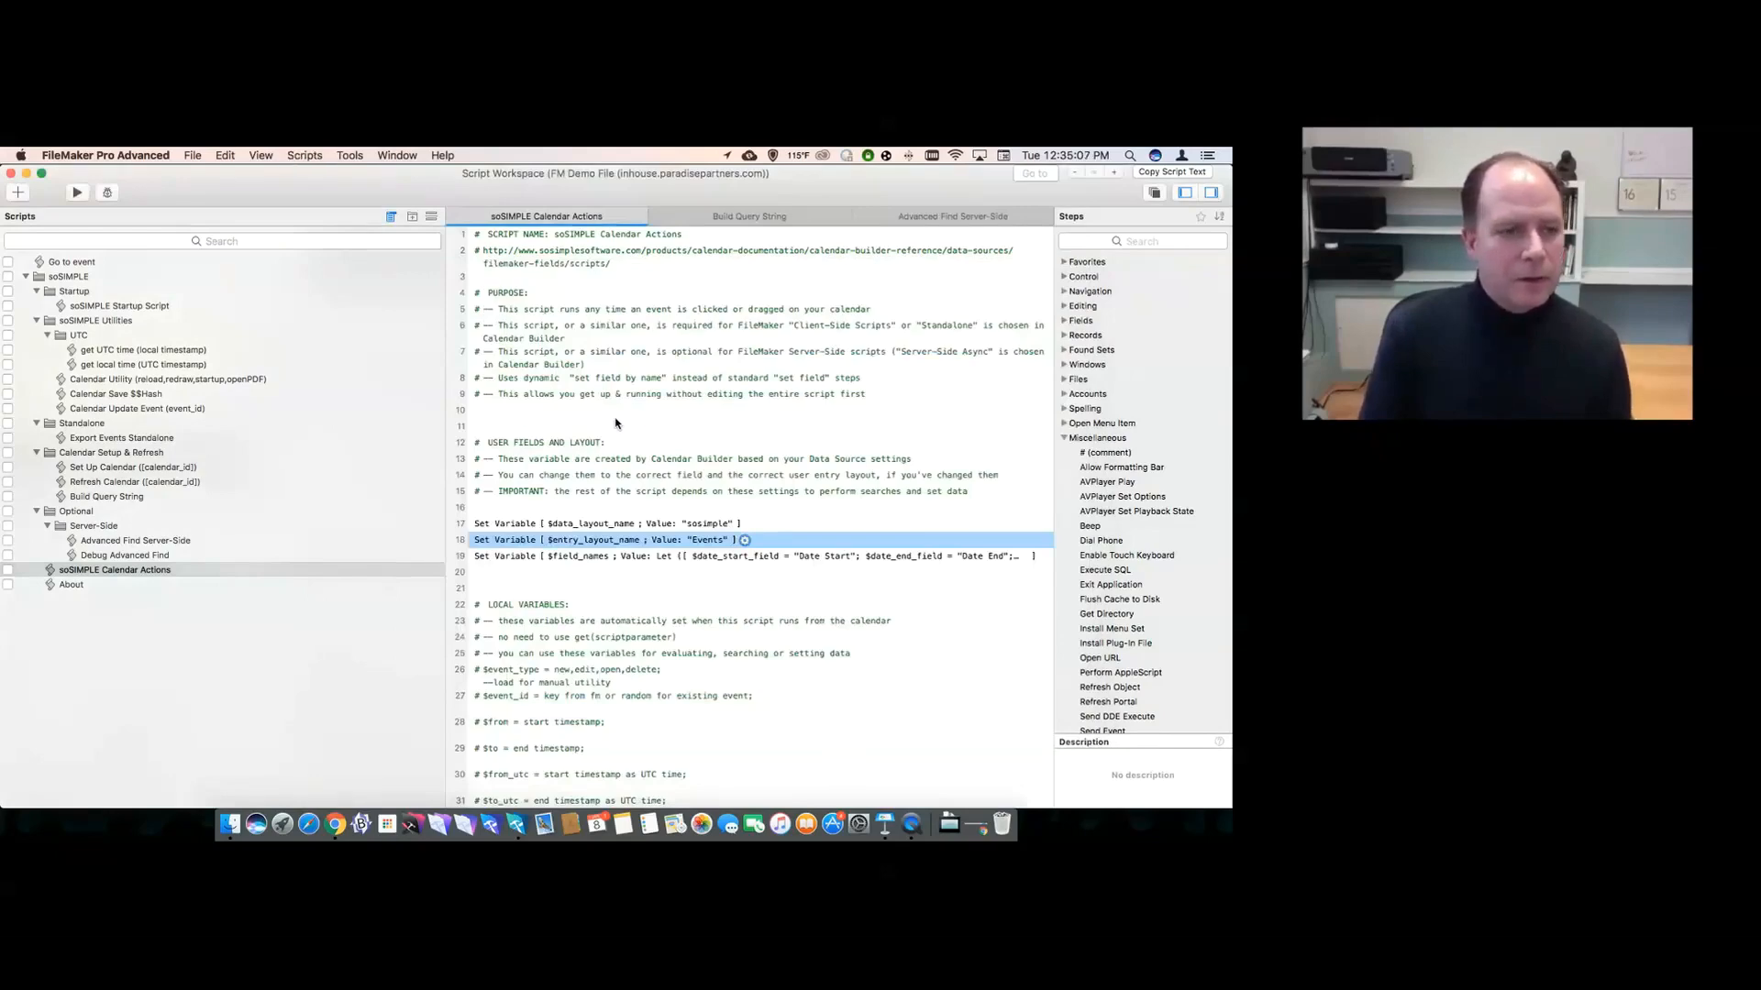
- Review the If "new" and Else If "Edit" branches, then close the Script Workspace
scroll(587, 444, "down", 10)
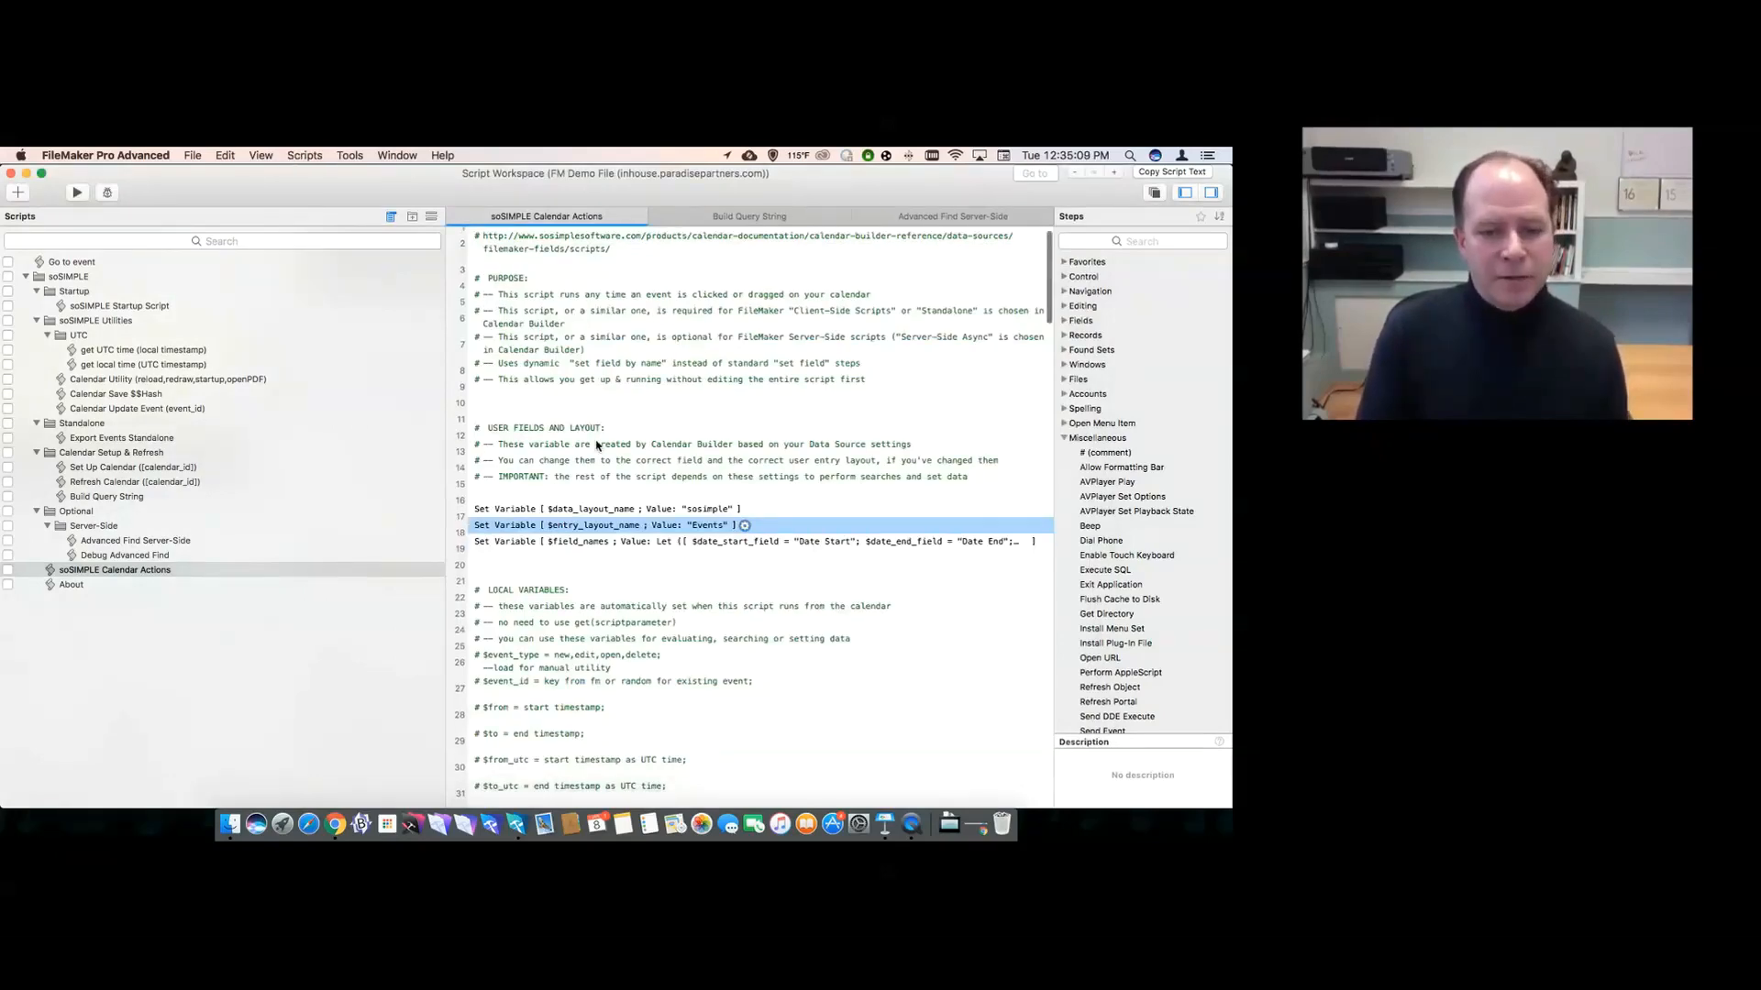
scroll(596, 446, "down", 8)
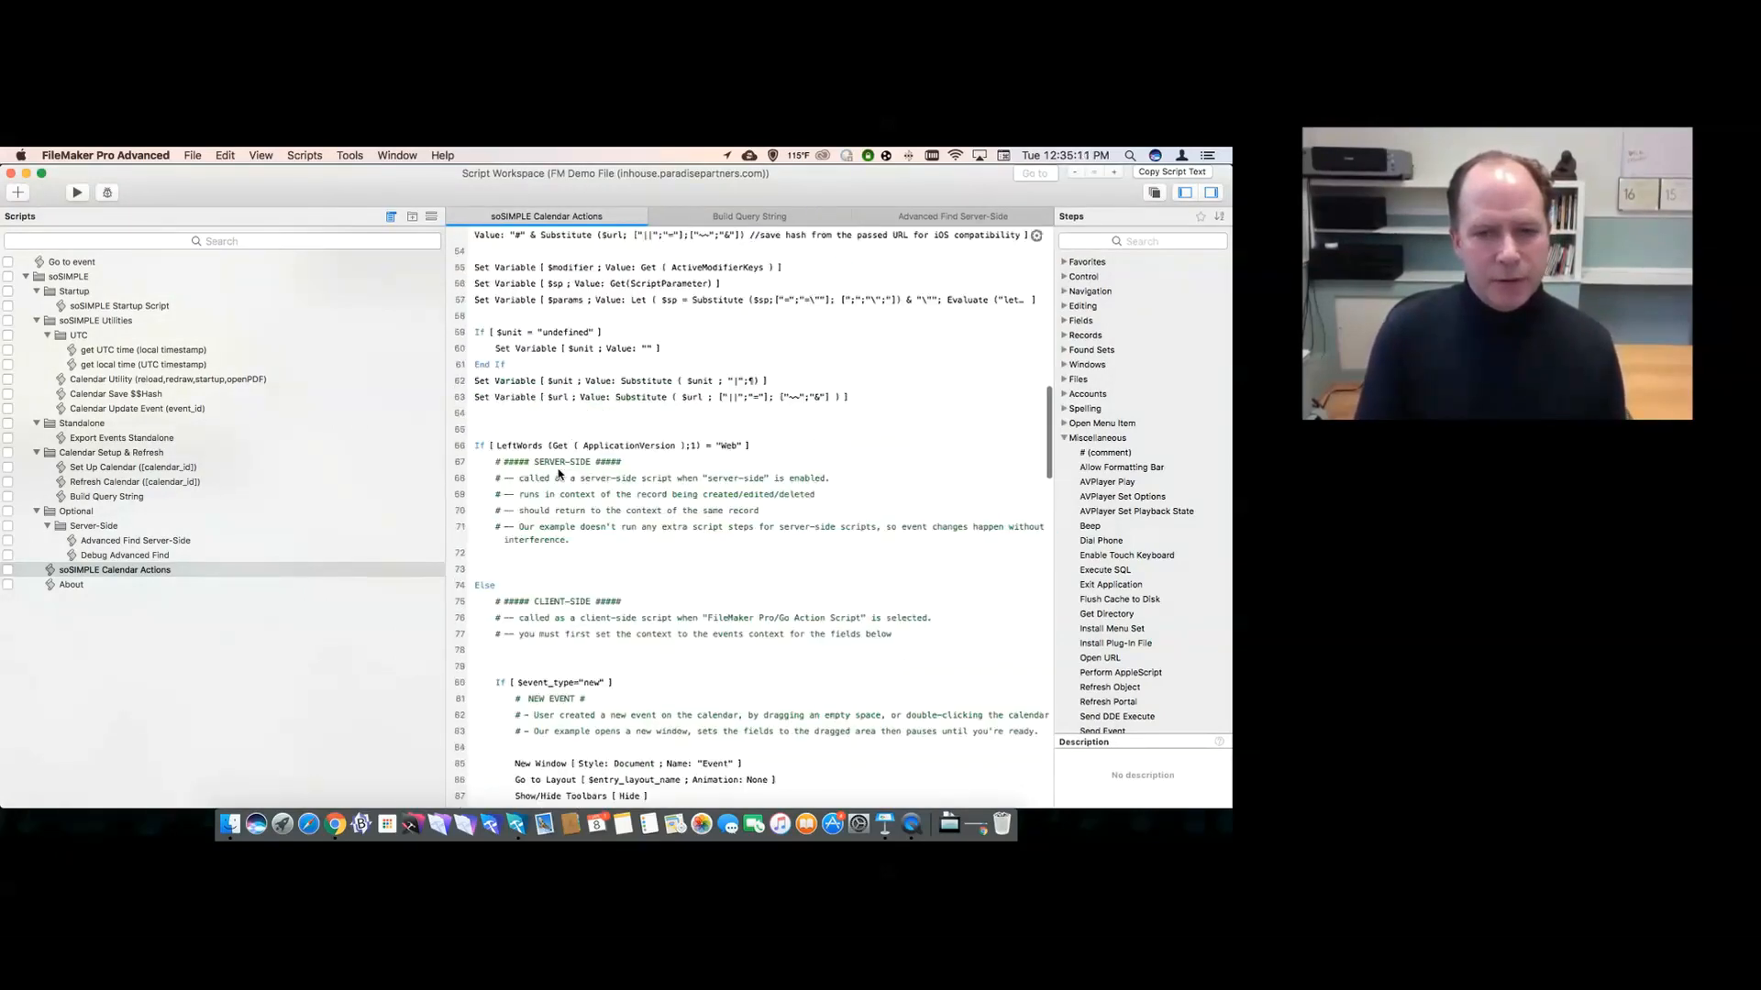
scroll(592, 450, "down", 3)
left_click(491, 547)
scroll(492, 550, "down", 6)
scroll(492, 550, "down", 4)
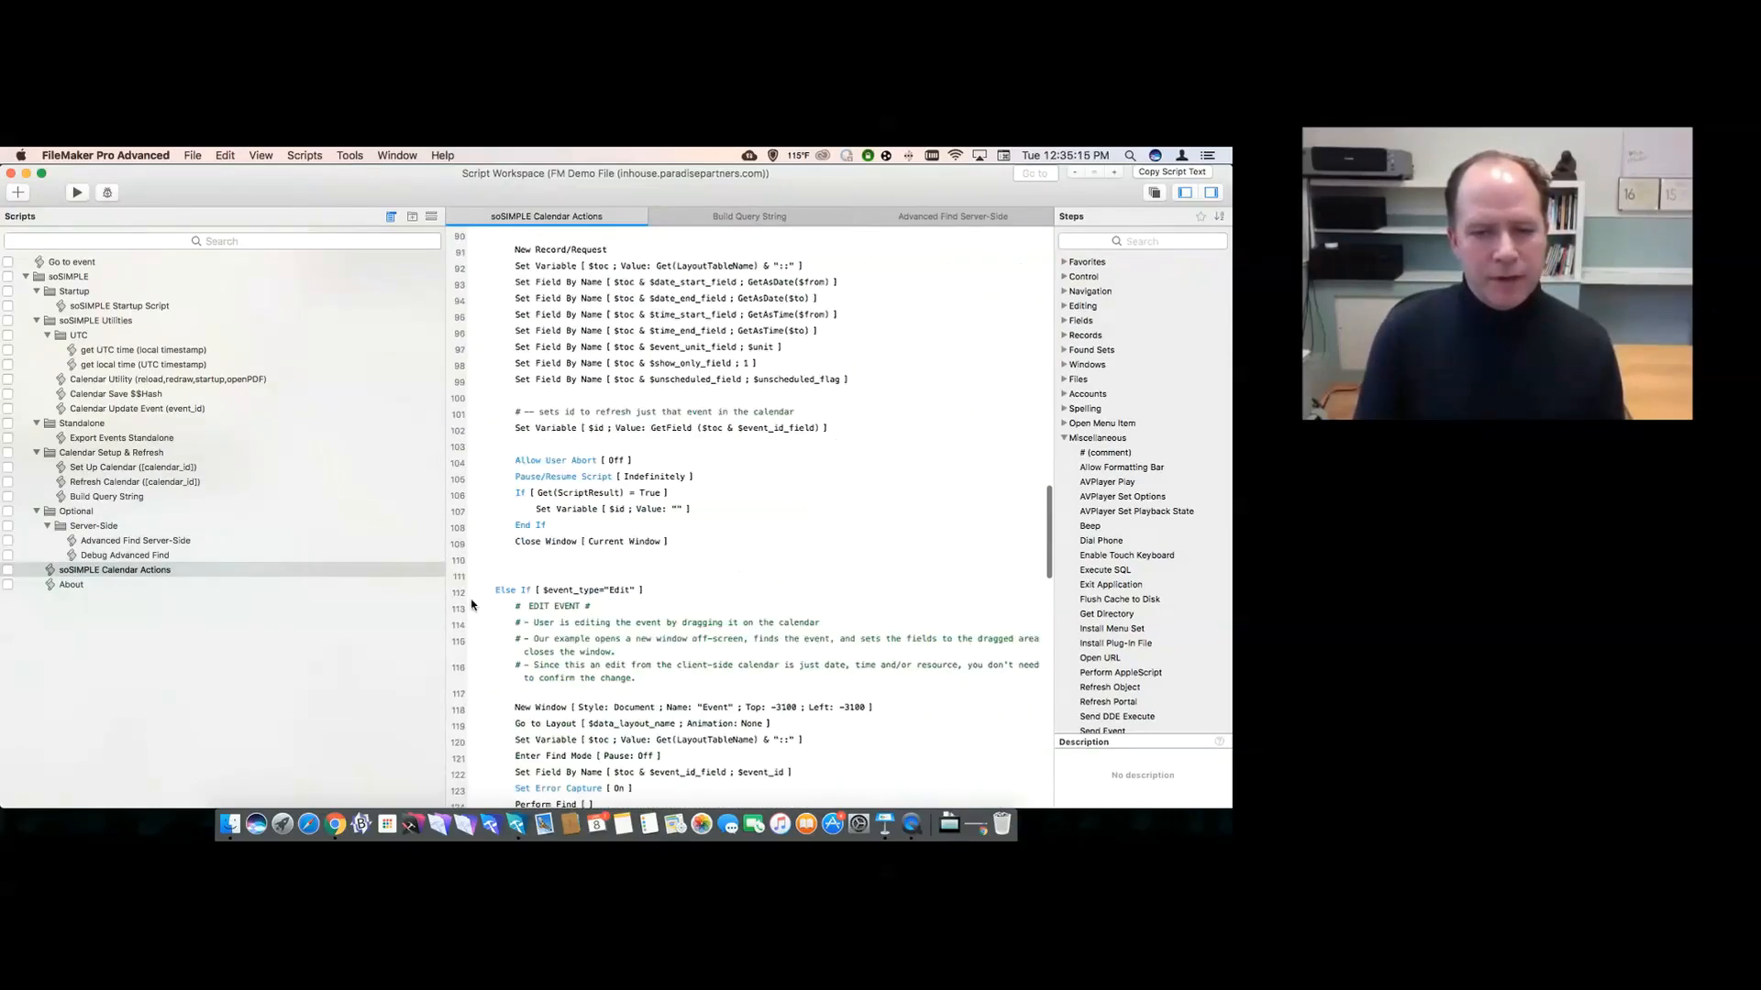
left_click(480, 587)
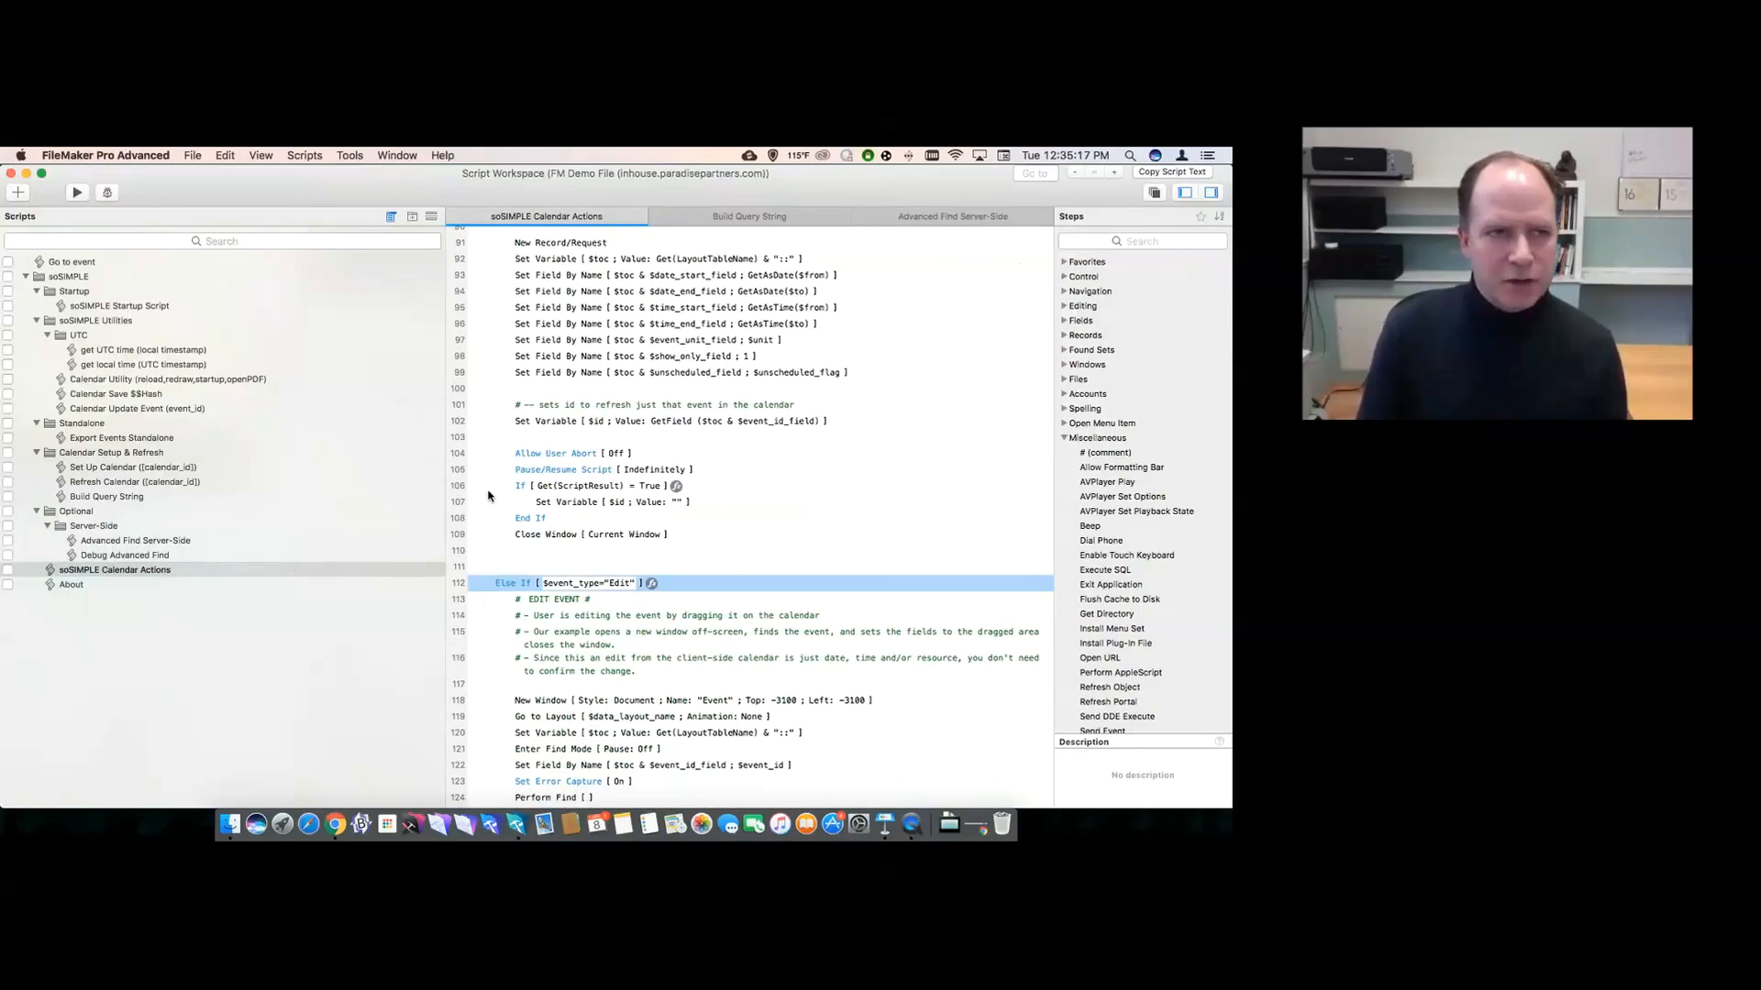
left_click(11, 173)
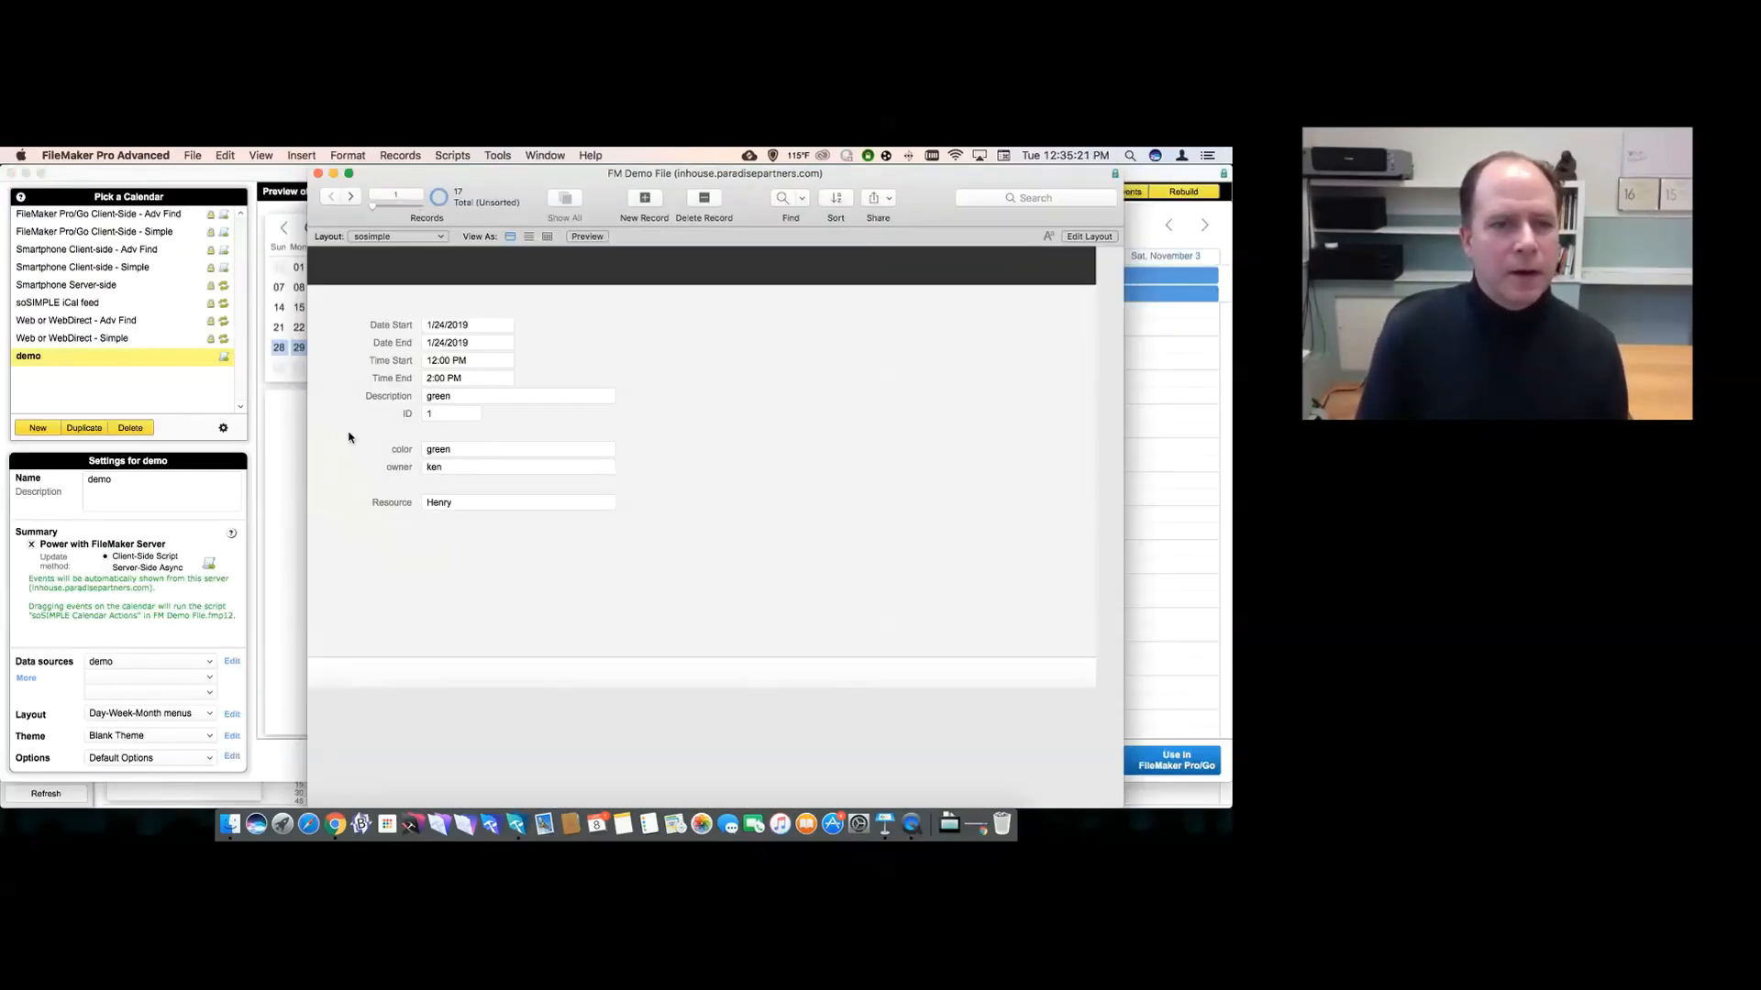
- Copy the demo calendar's web viewer object to the clipboard from its FileMaker Pro/Go instructions
left_click(283, 454)
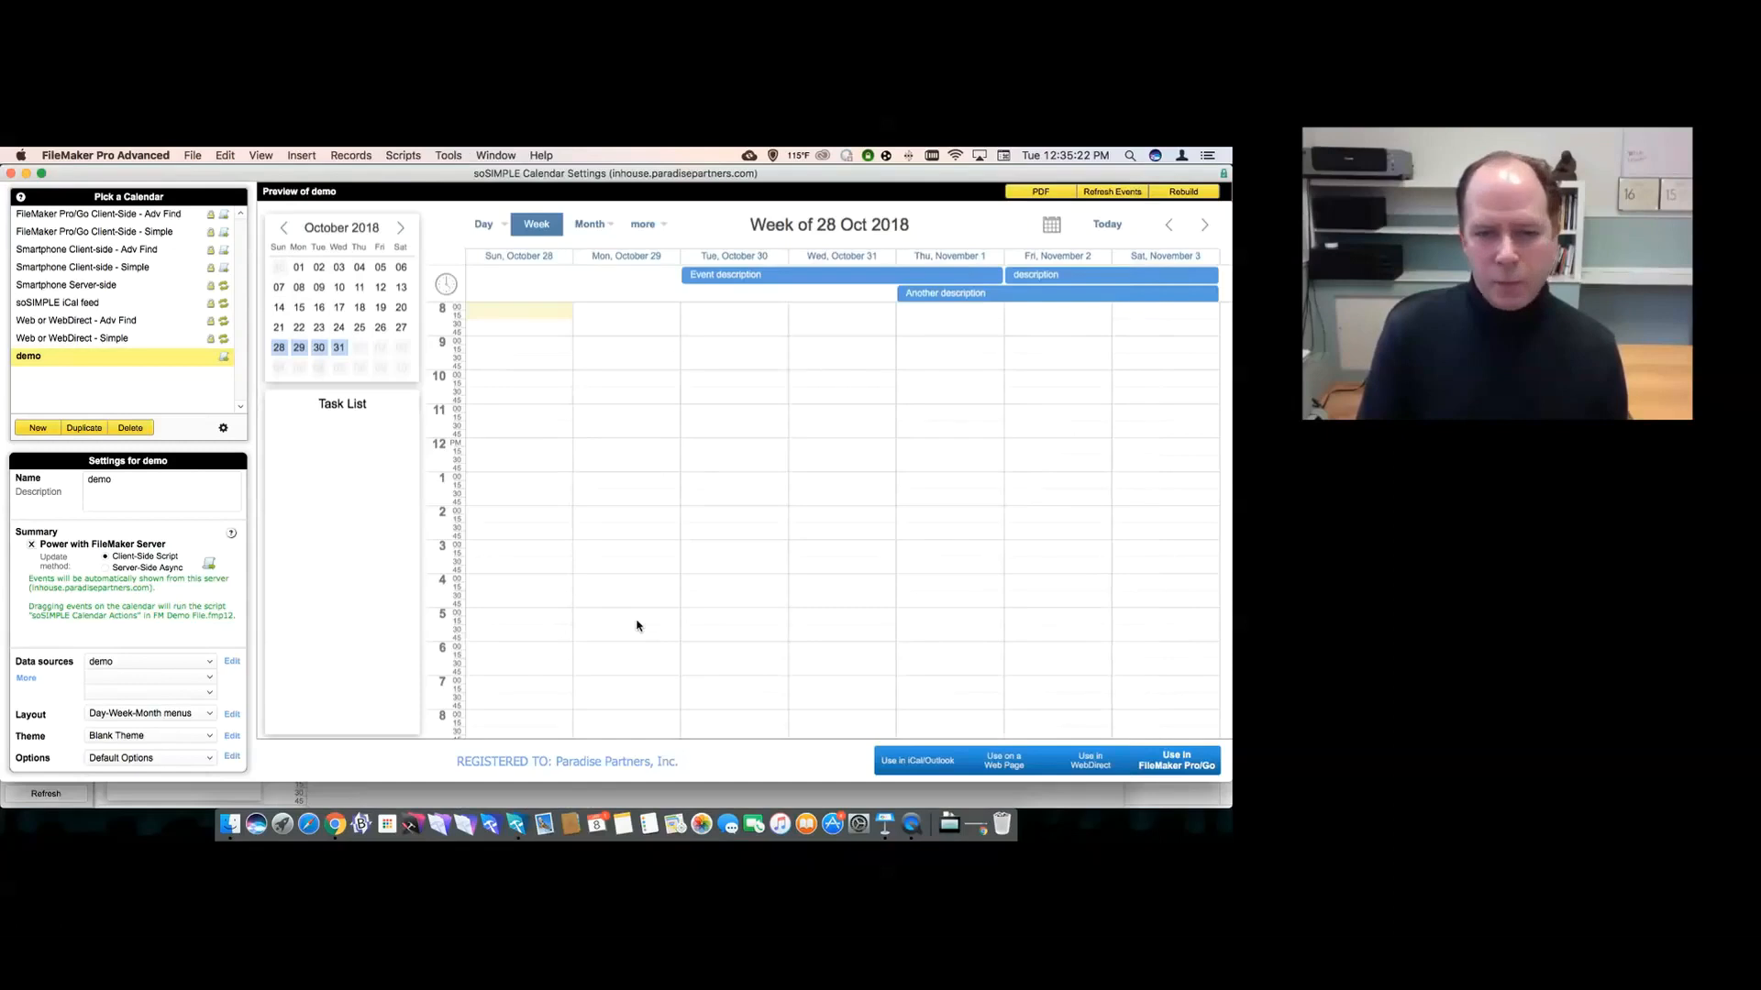
left_click(1180, 761)
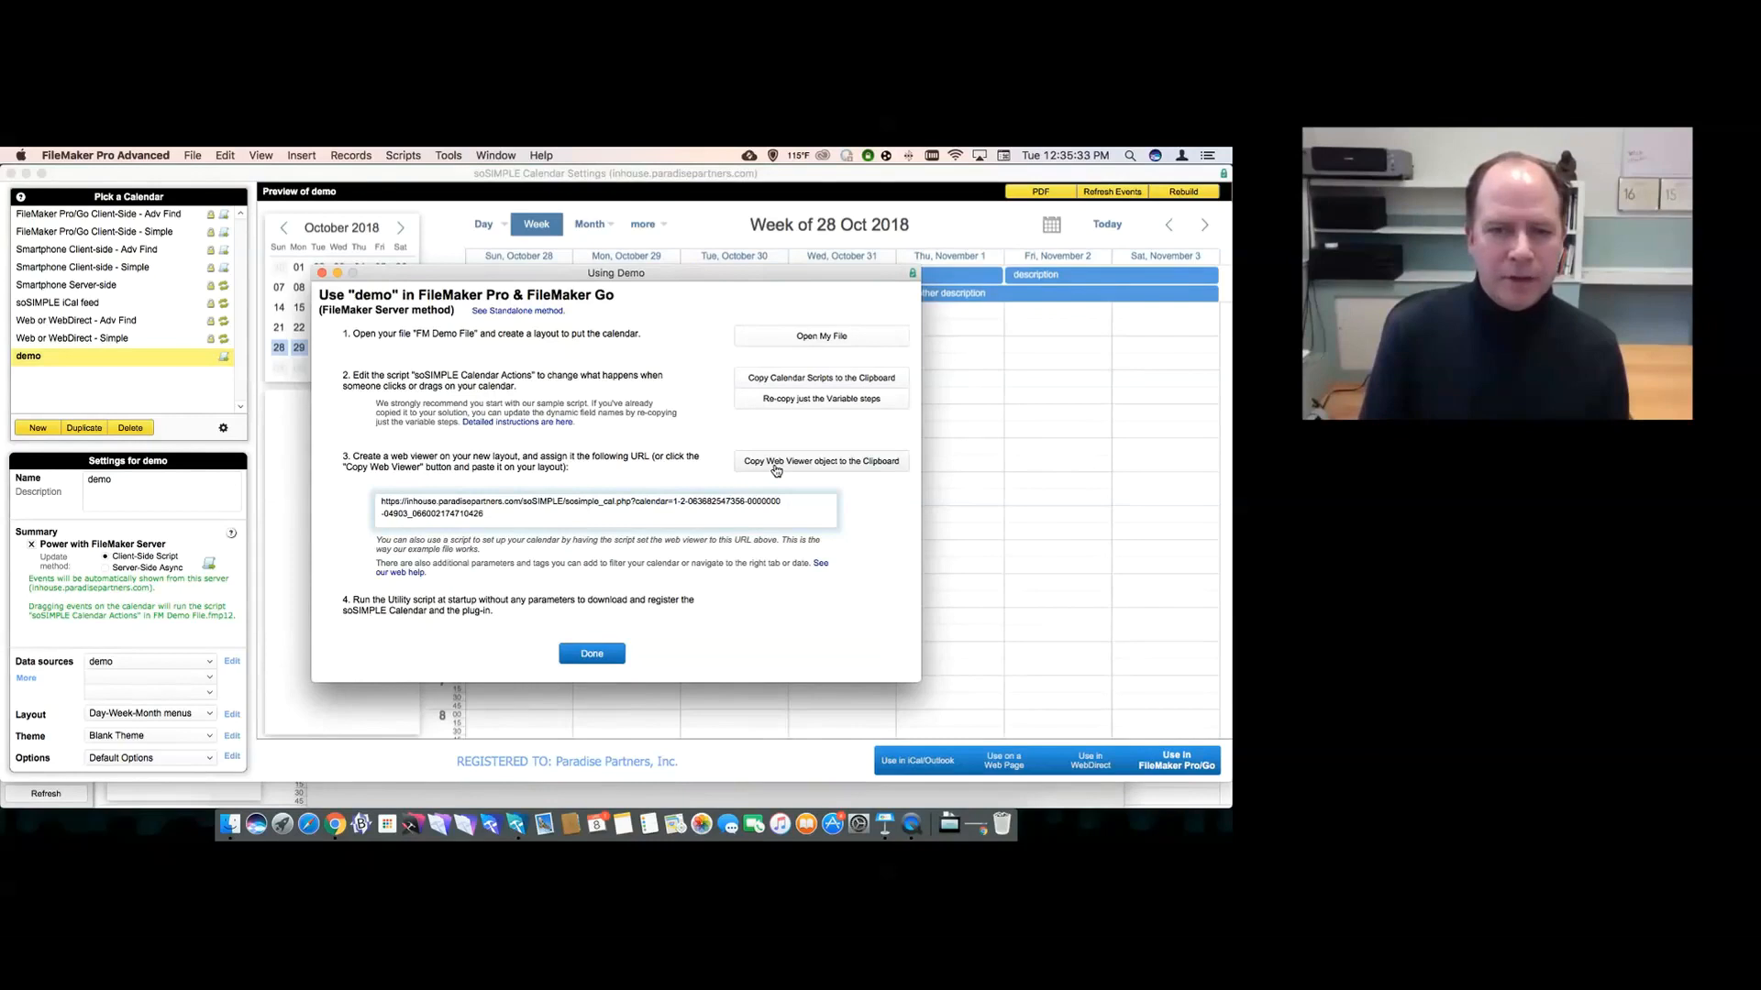
left_click(776, 469)
left_click(769, 435)
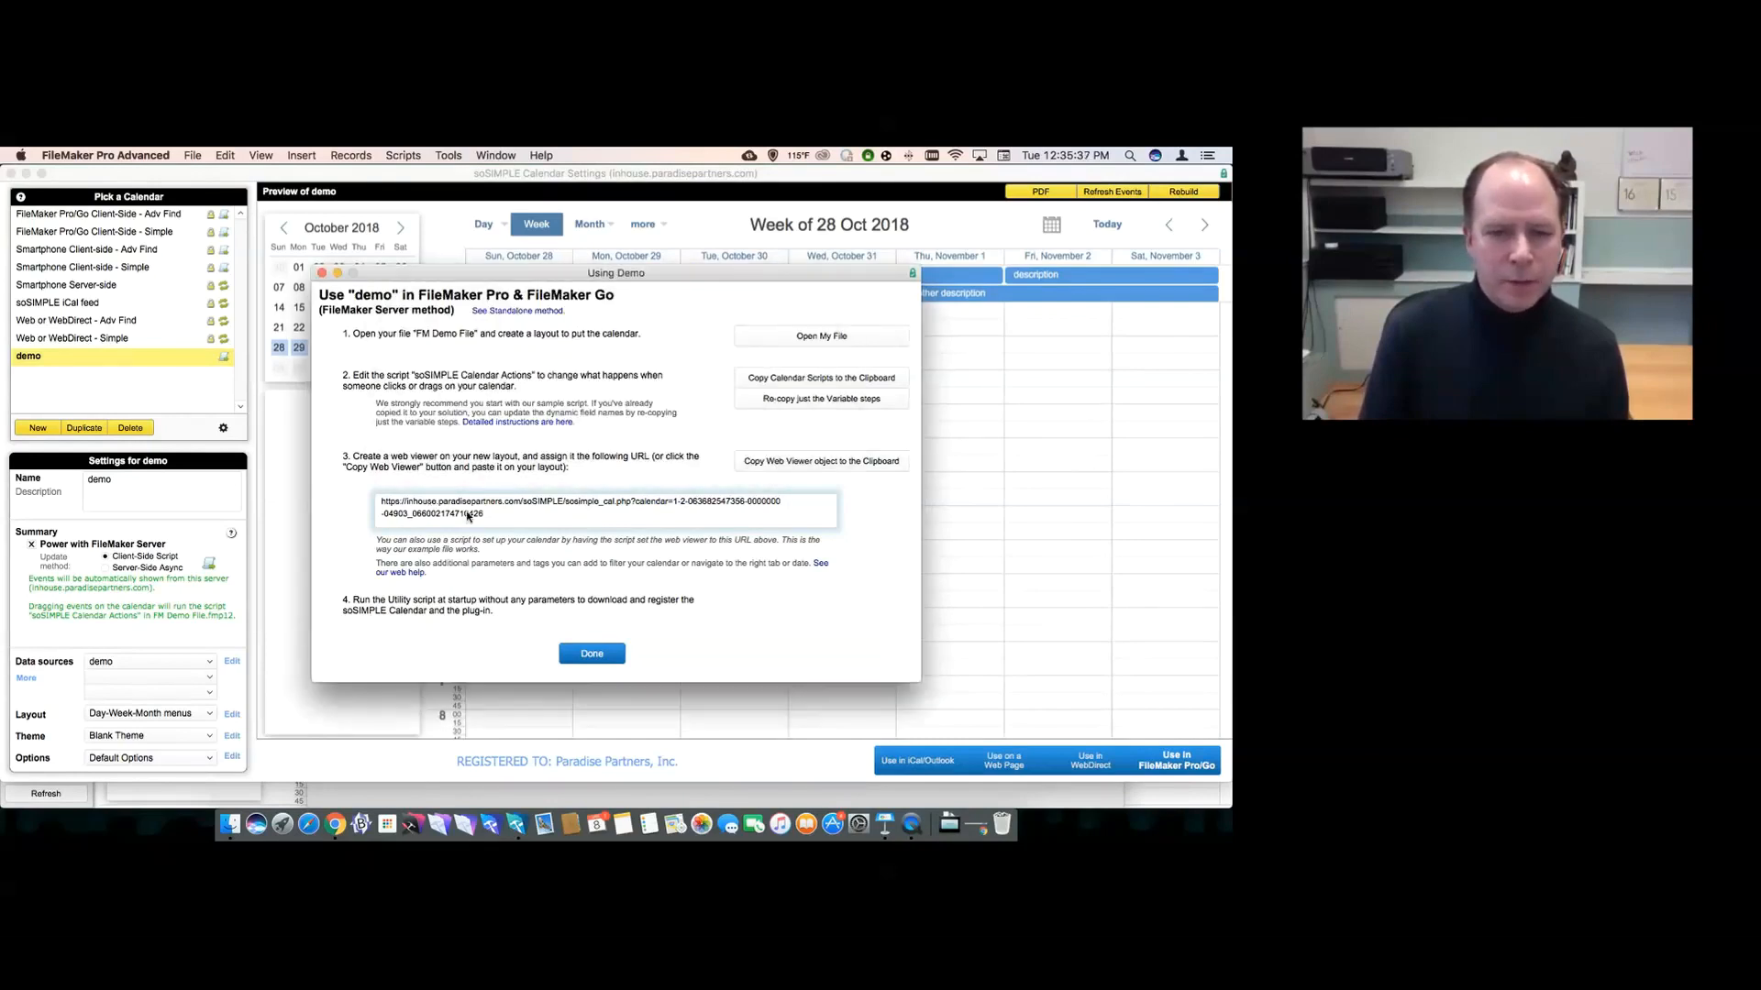
left_click(591, 652)
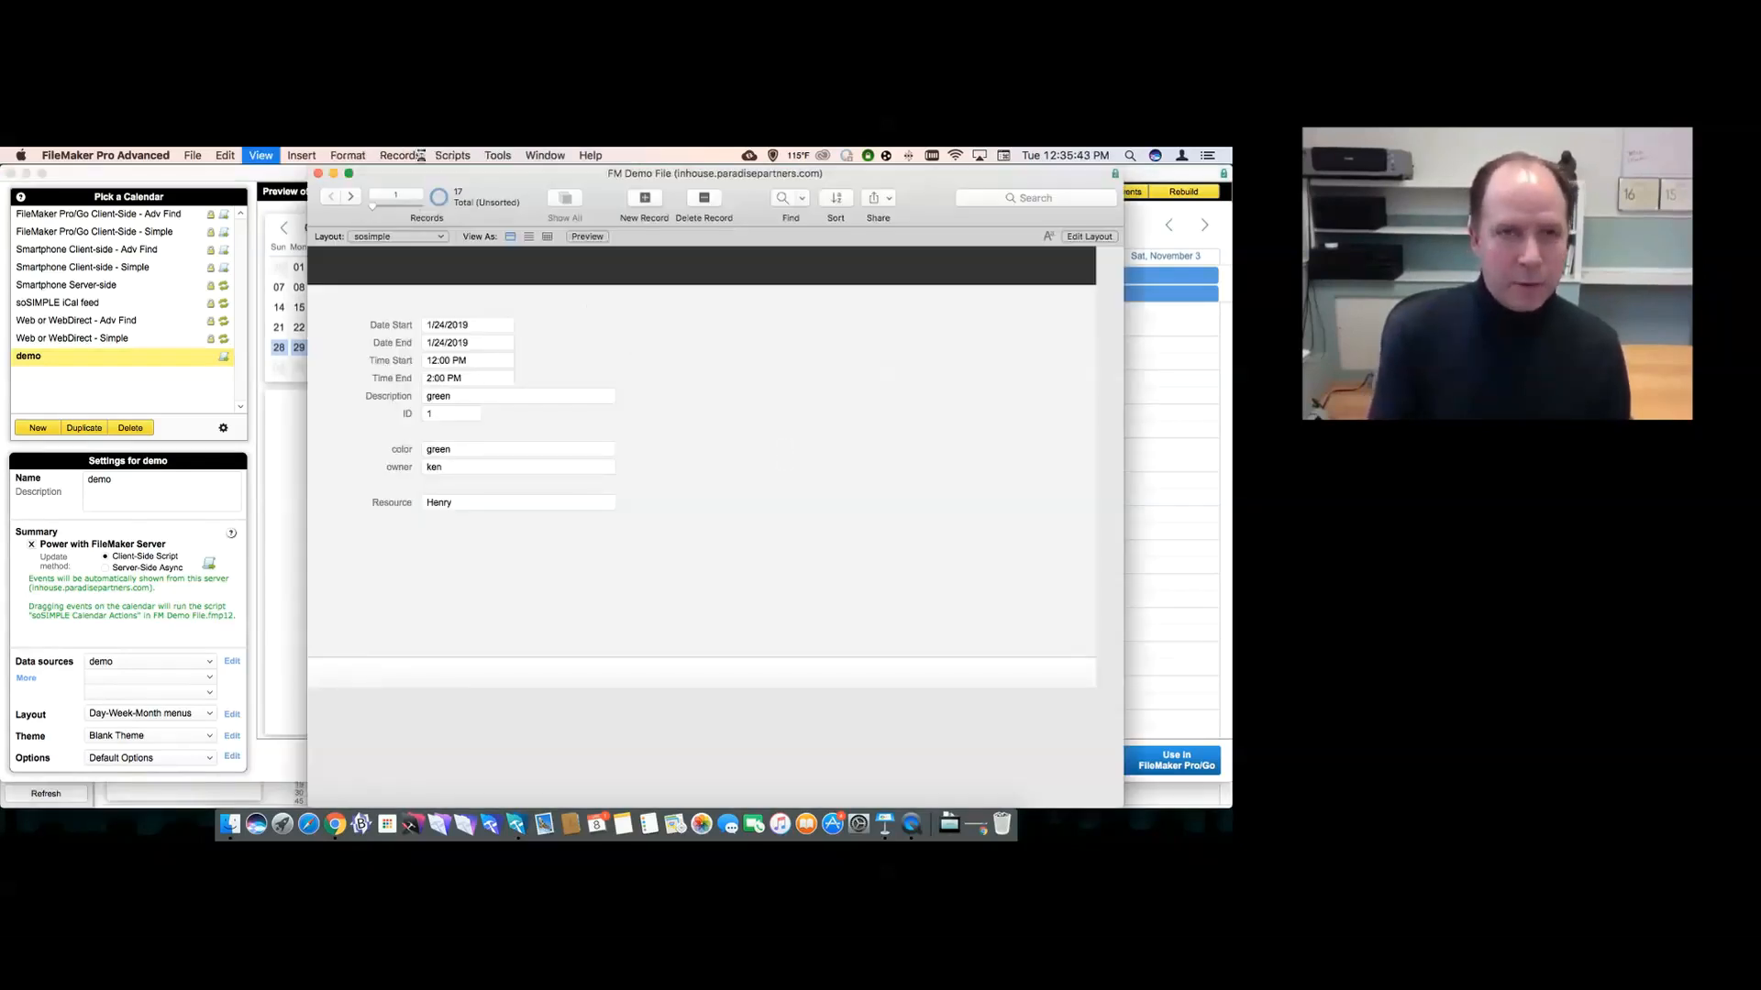
- In Layout mode, create a new layout named Calendar
key("super+l")
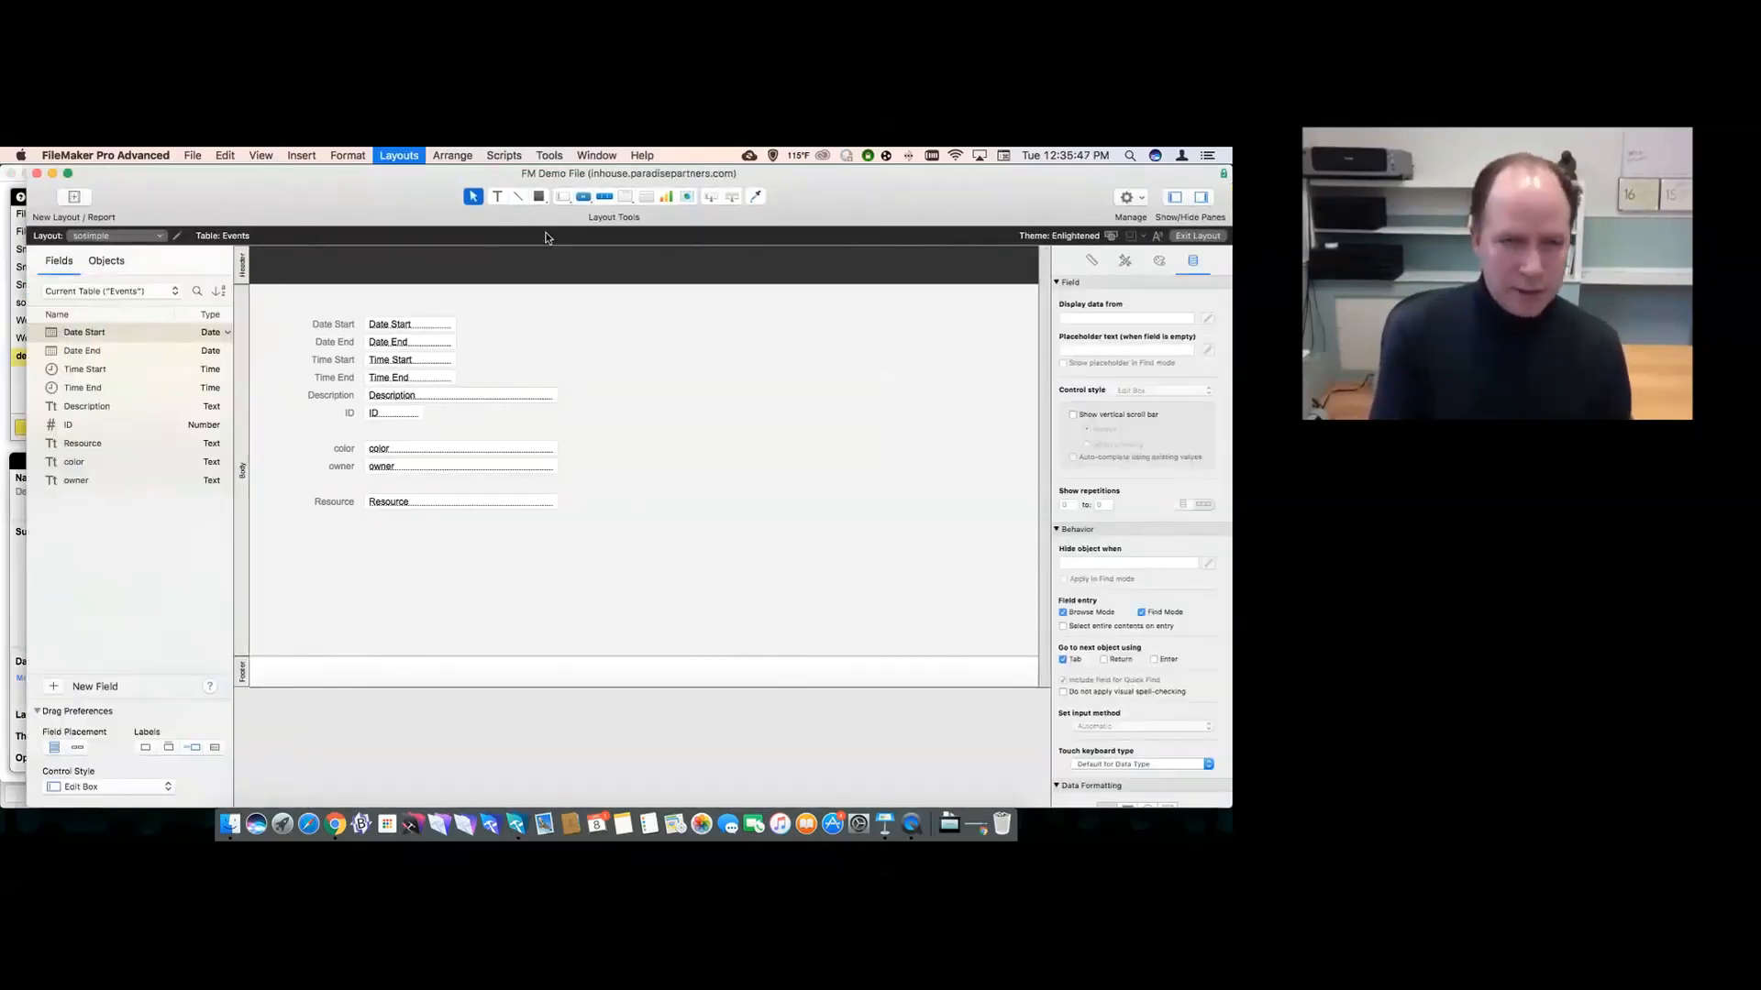
key("super+n")
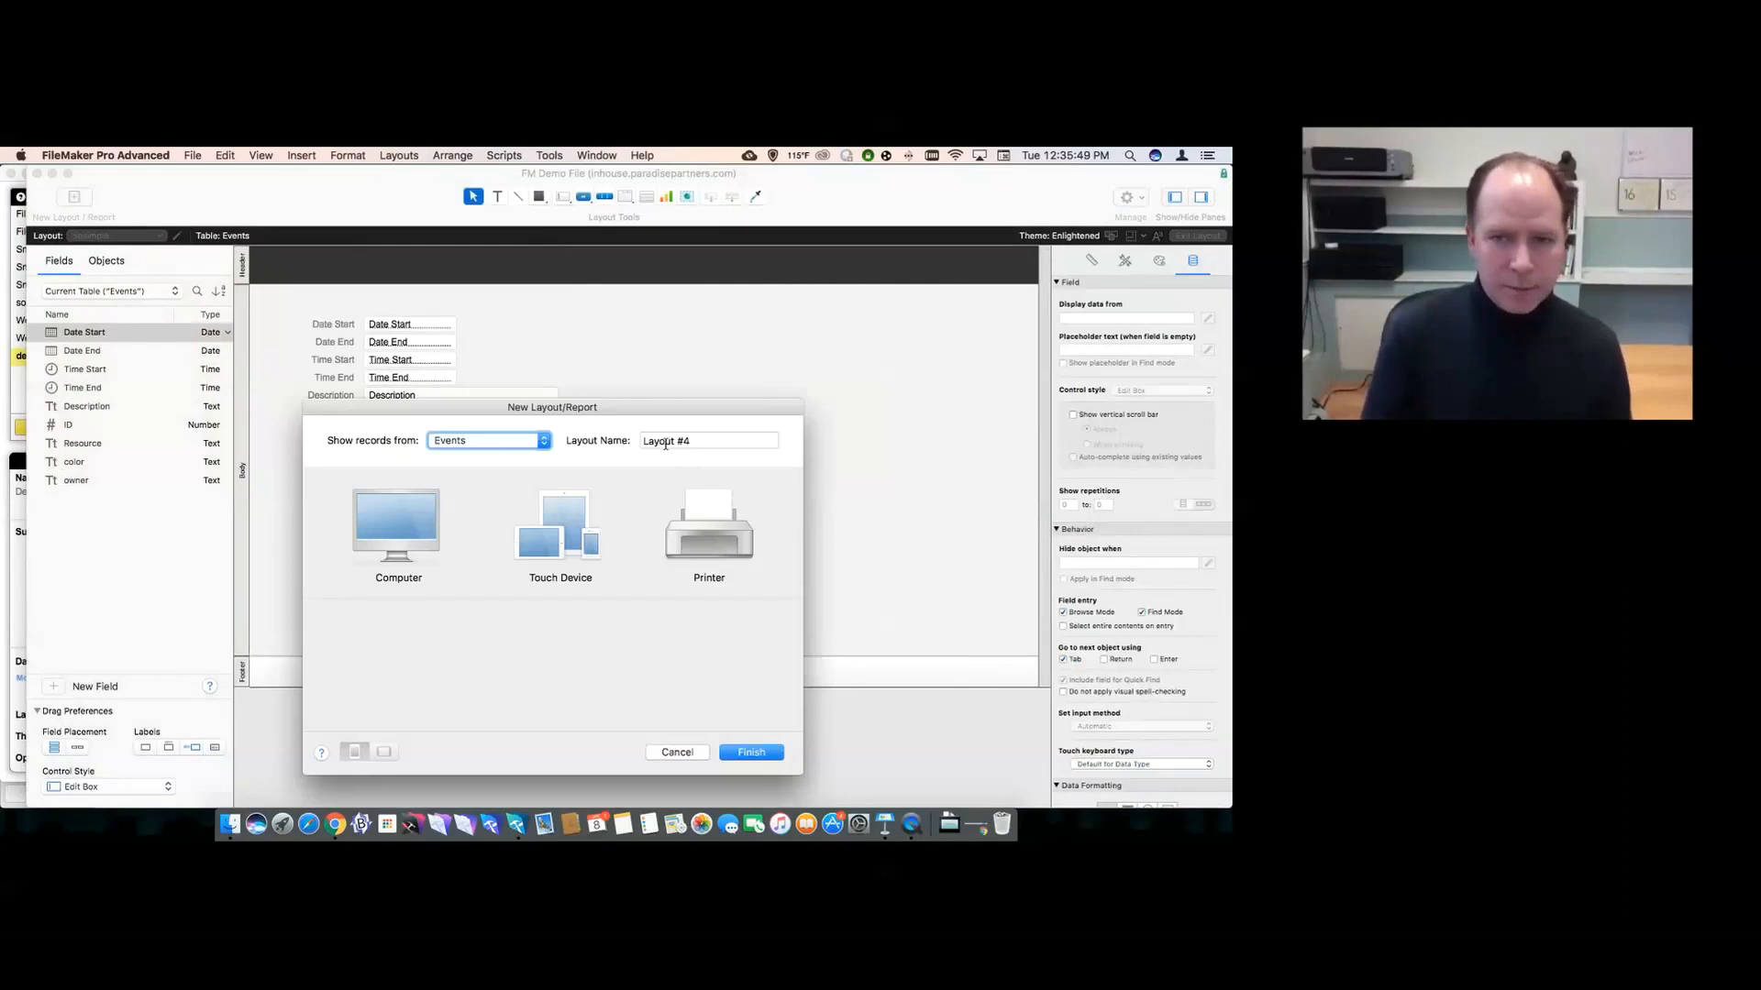
double_click(666, 442)
triple_click(666, 442)
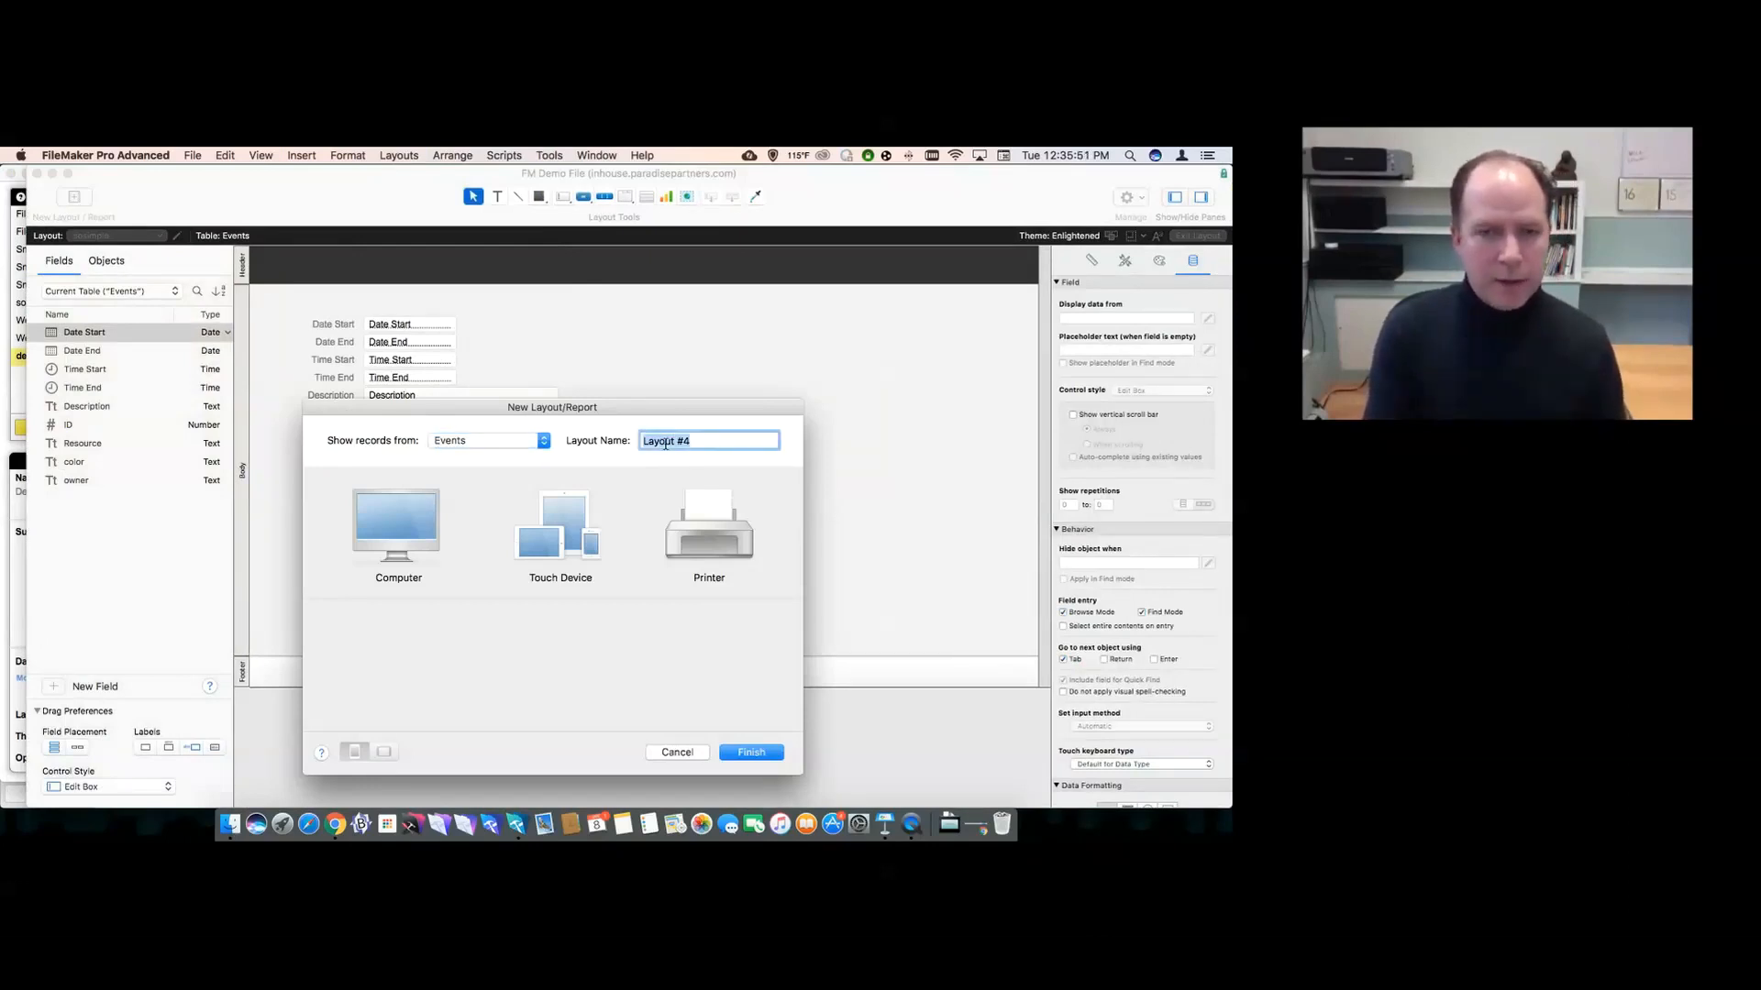
key("BackSpace")
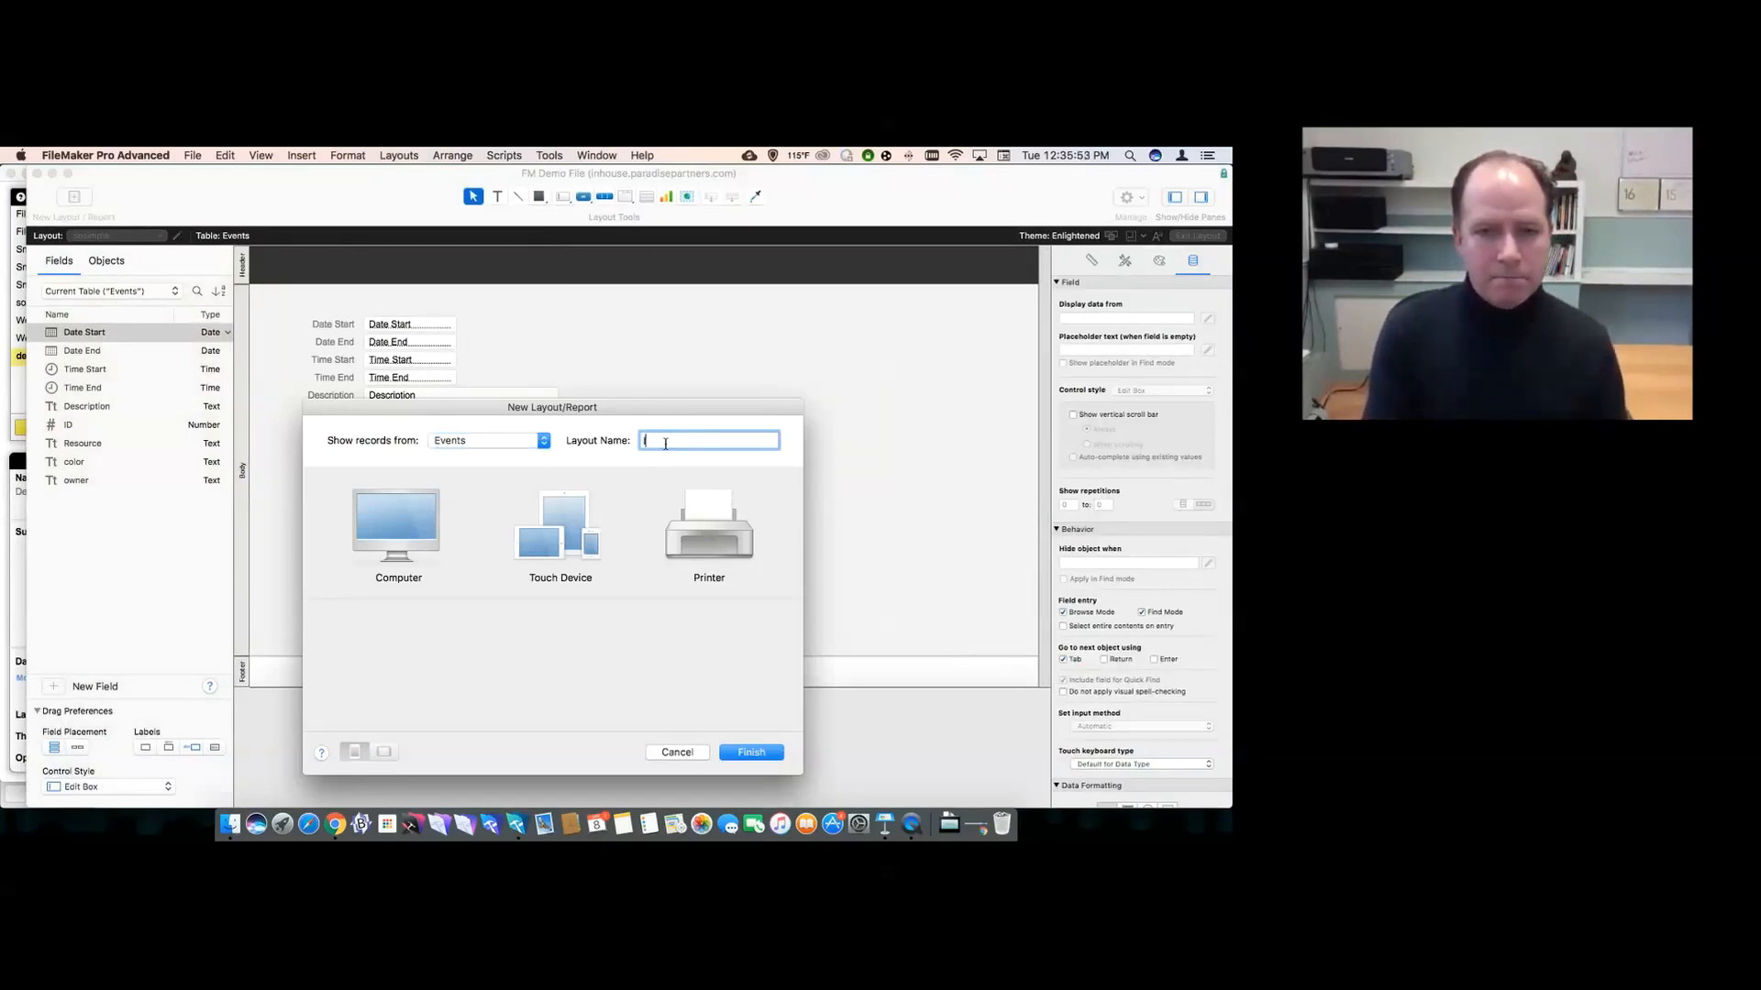
type("Calendar")
key("Tab")
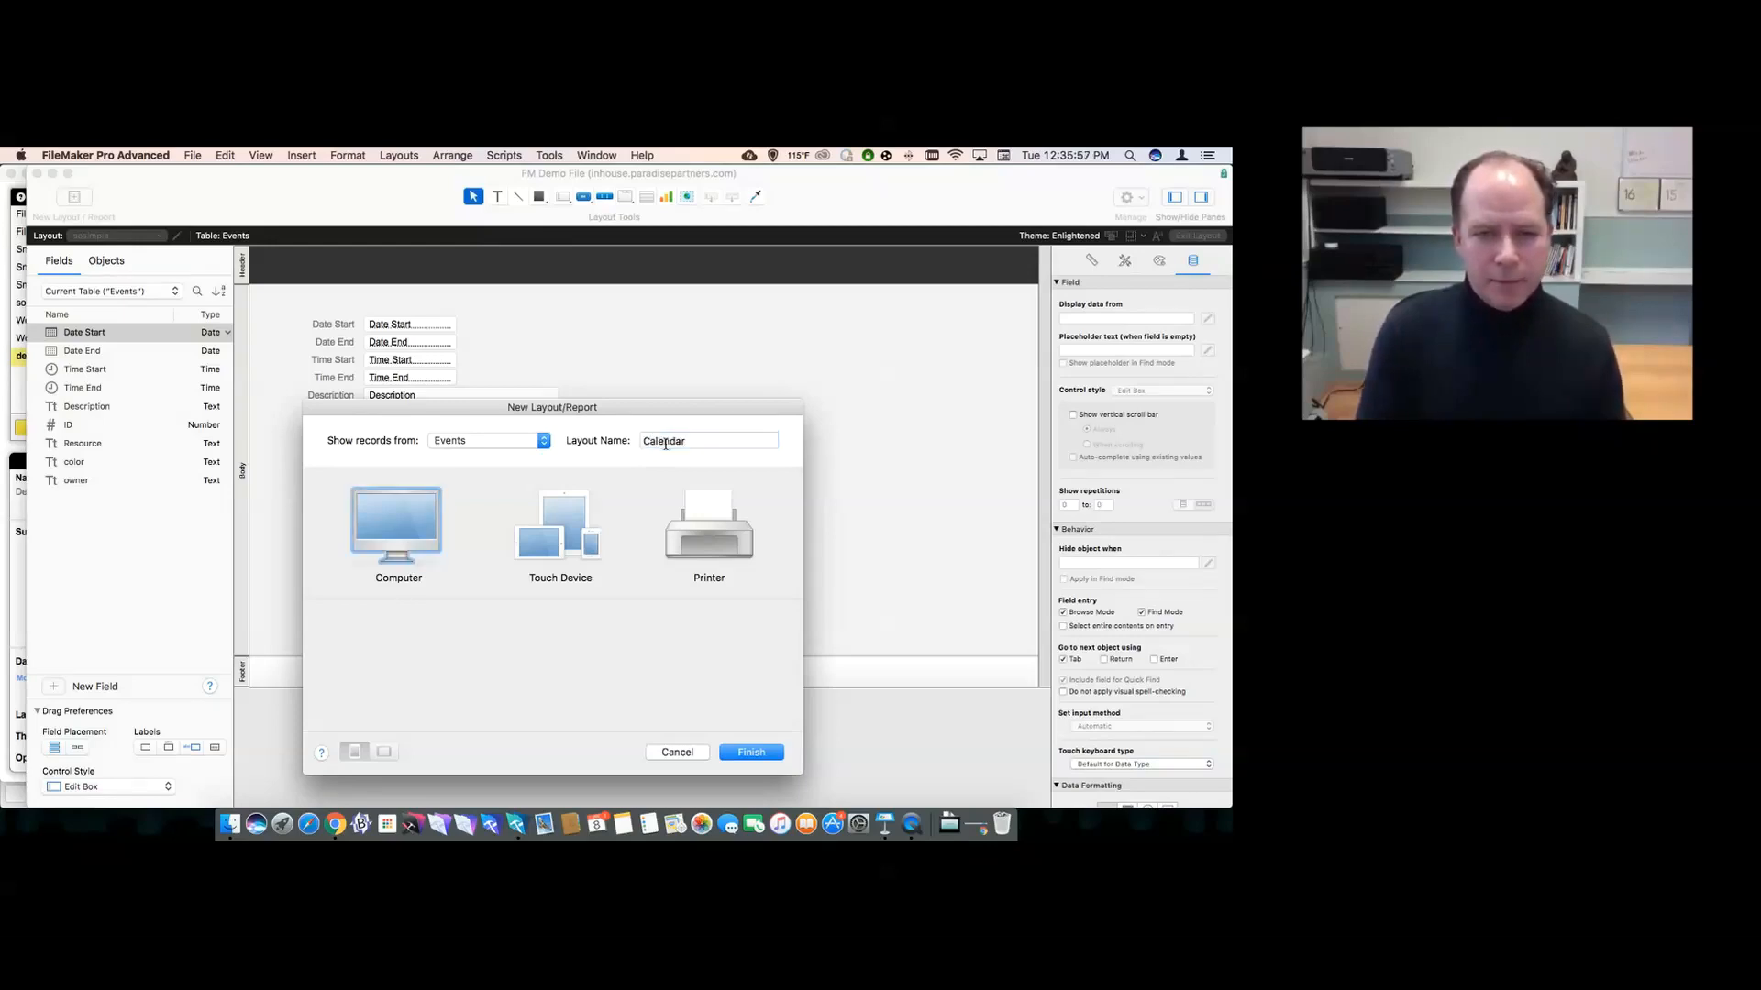
left_click(743, 752)
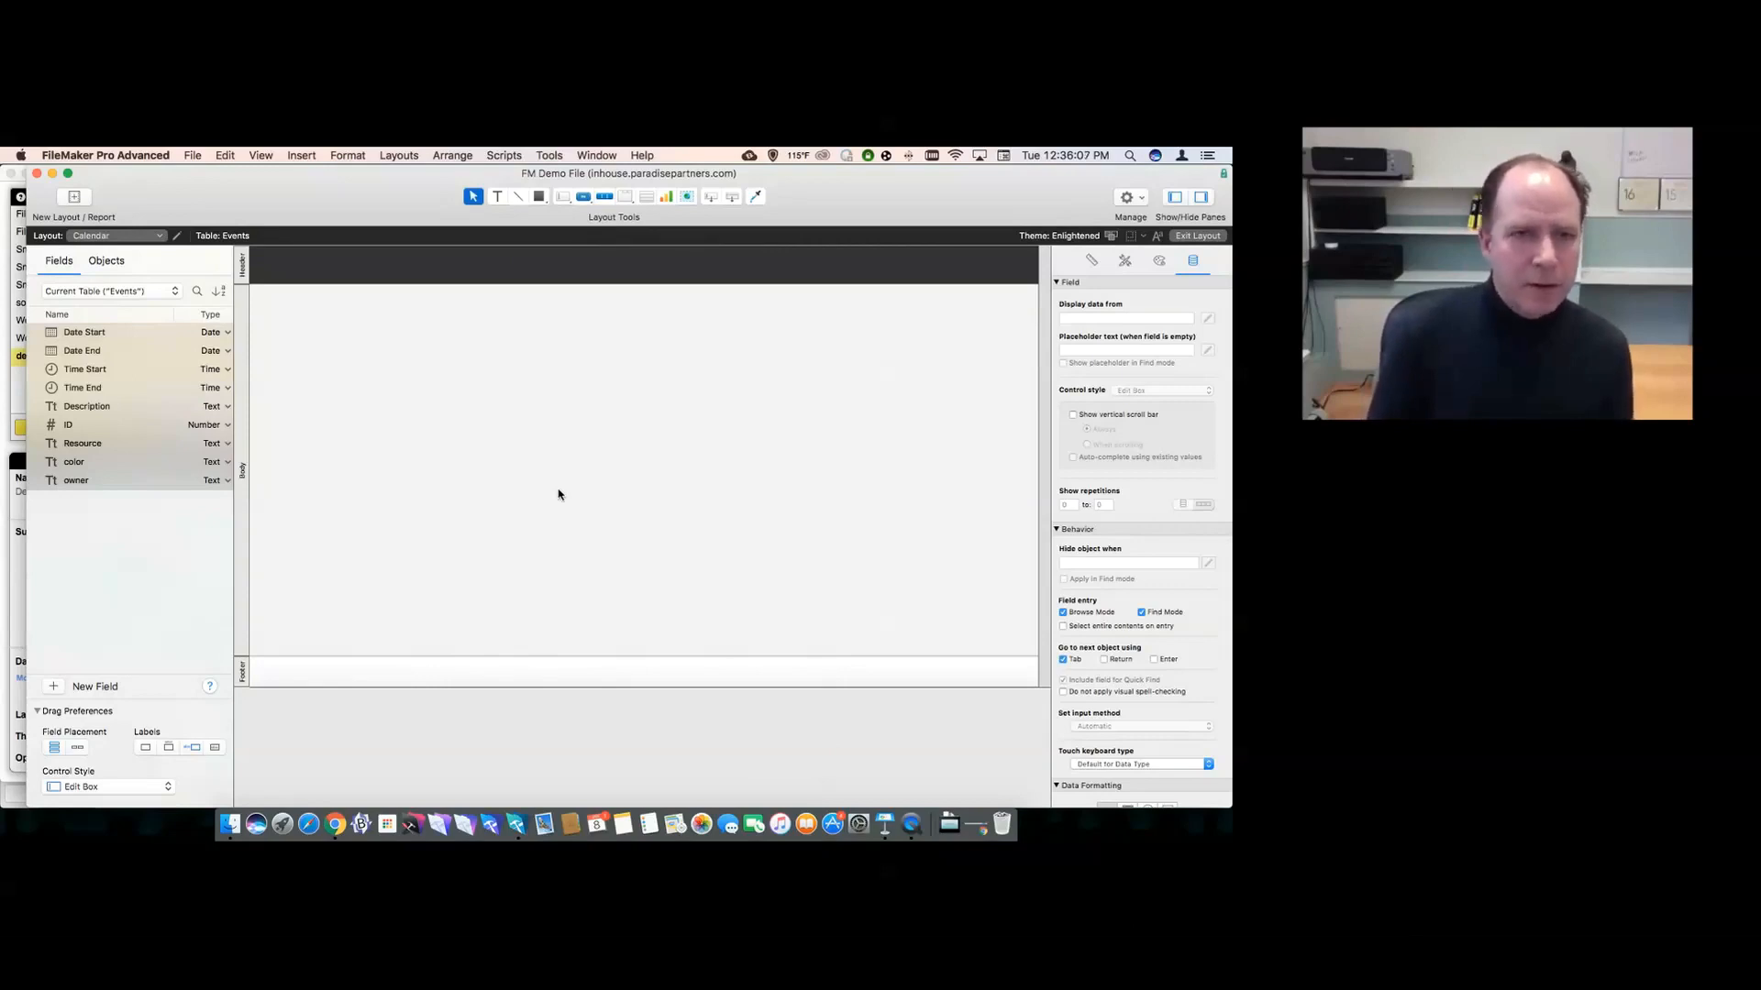
- Paste the calendar web viewer onto the Calendar layout and switch to Browse mode
left_click(234, 154)
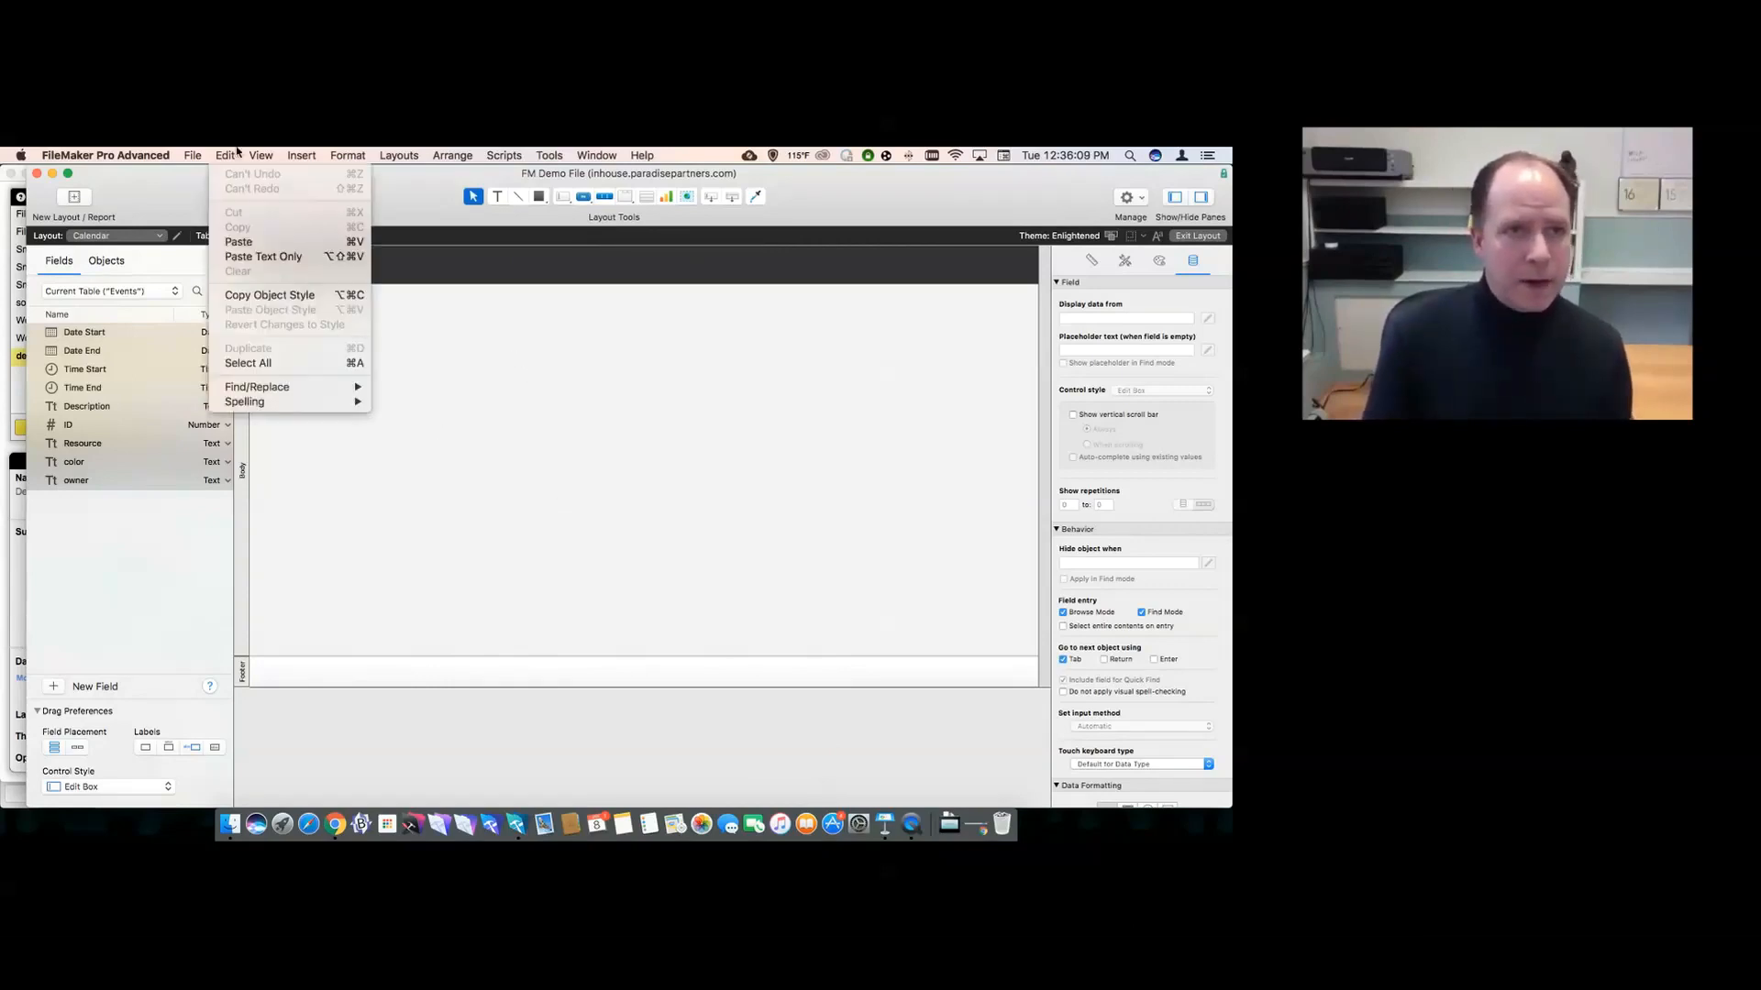
left_click(243, 241)
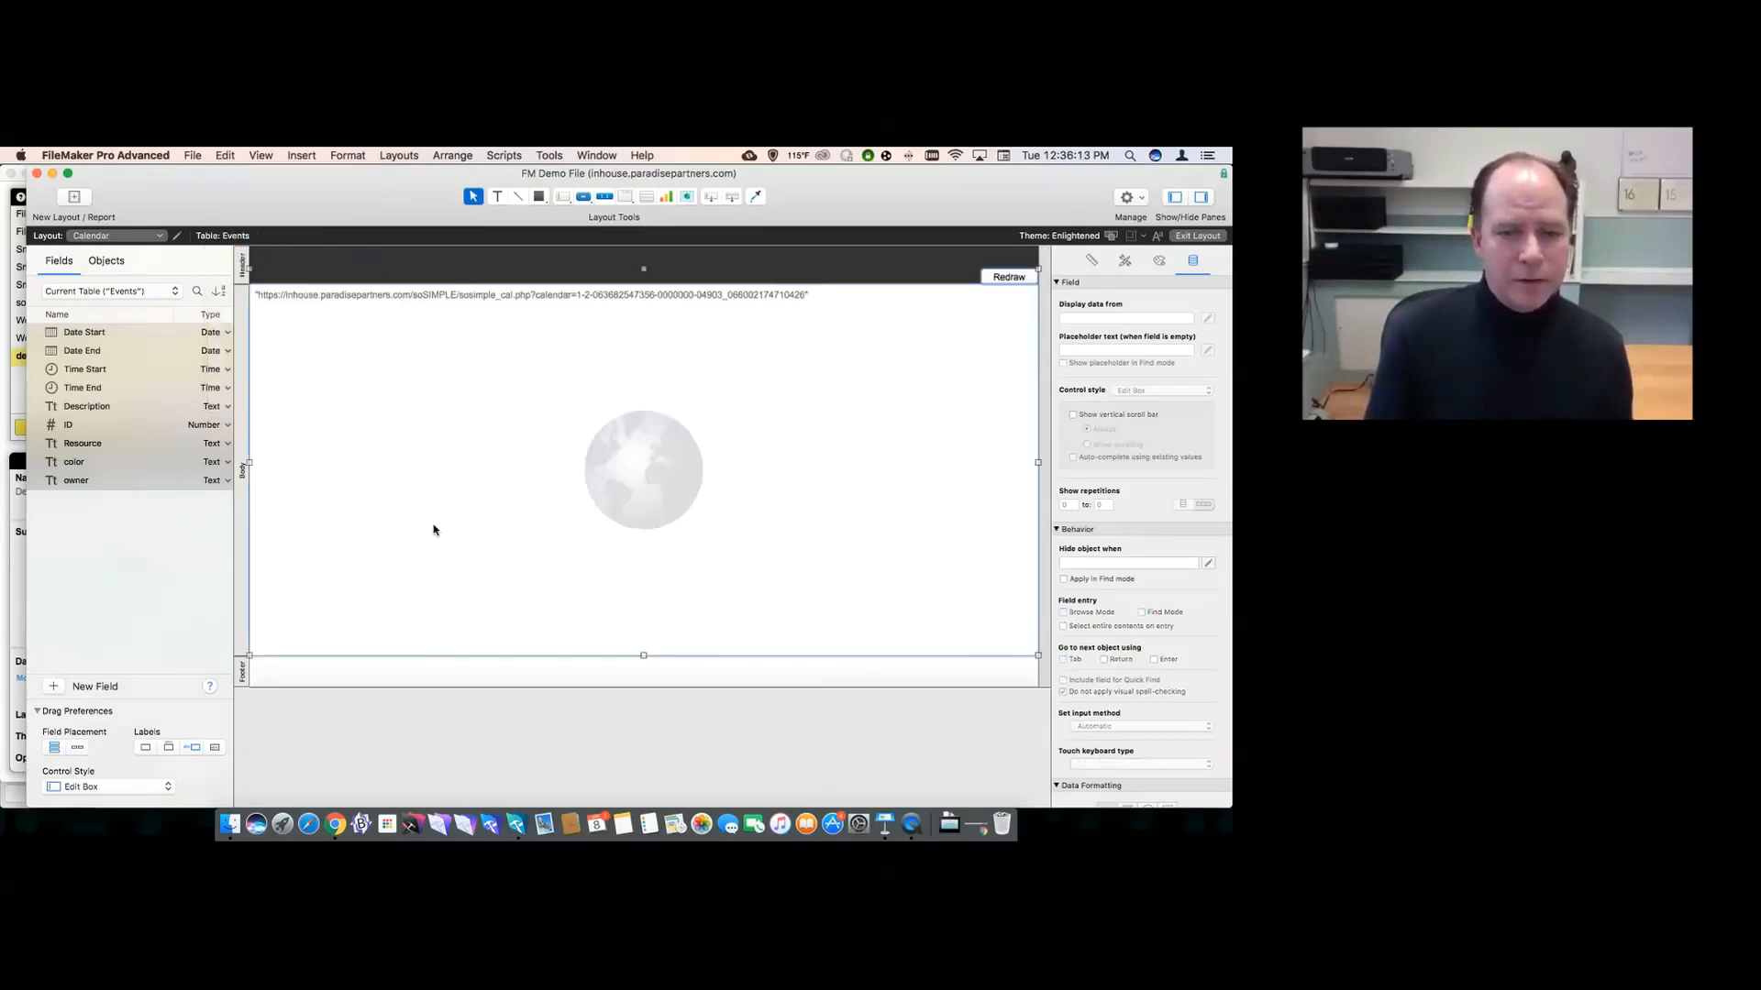
left_click(597, 707)
left_click(1005, 277)
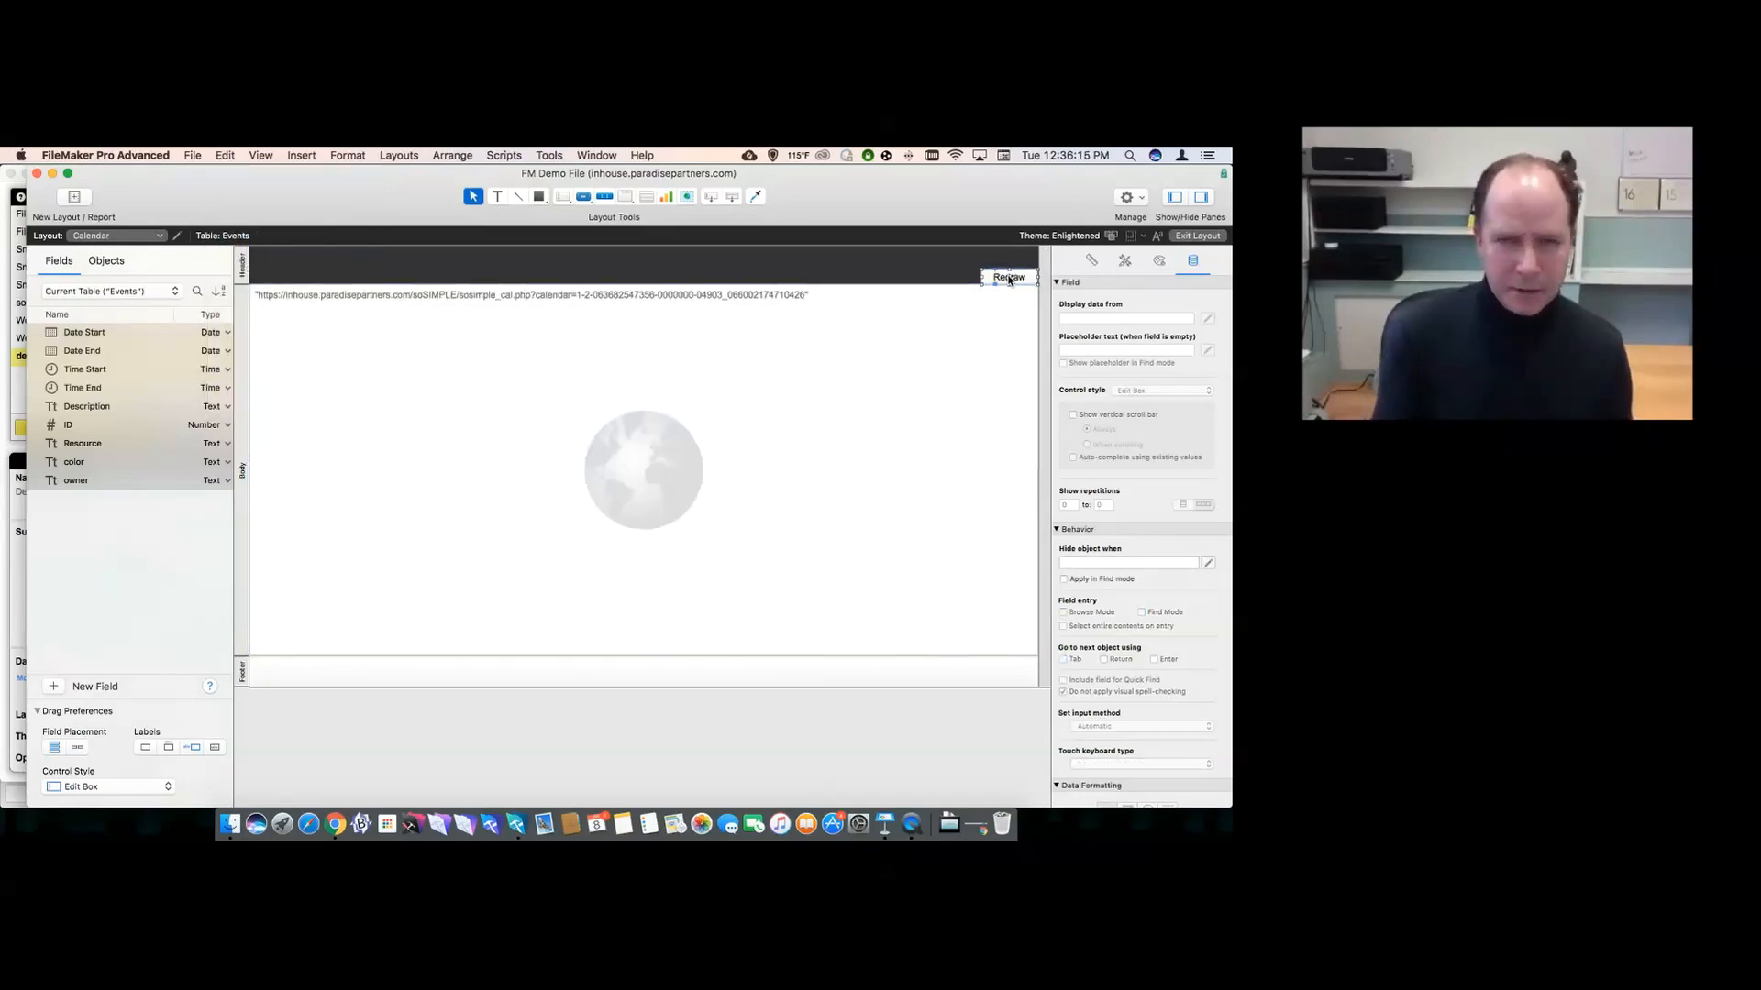
left_click(634, 395)
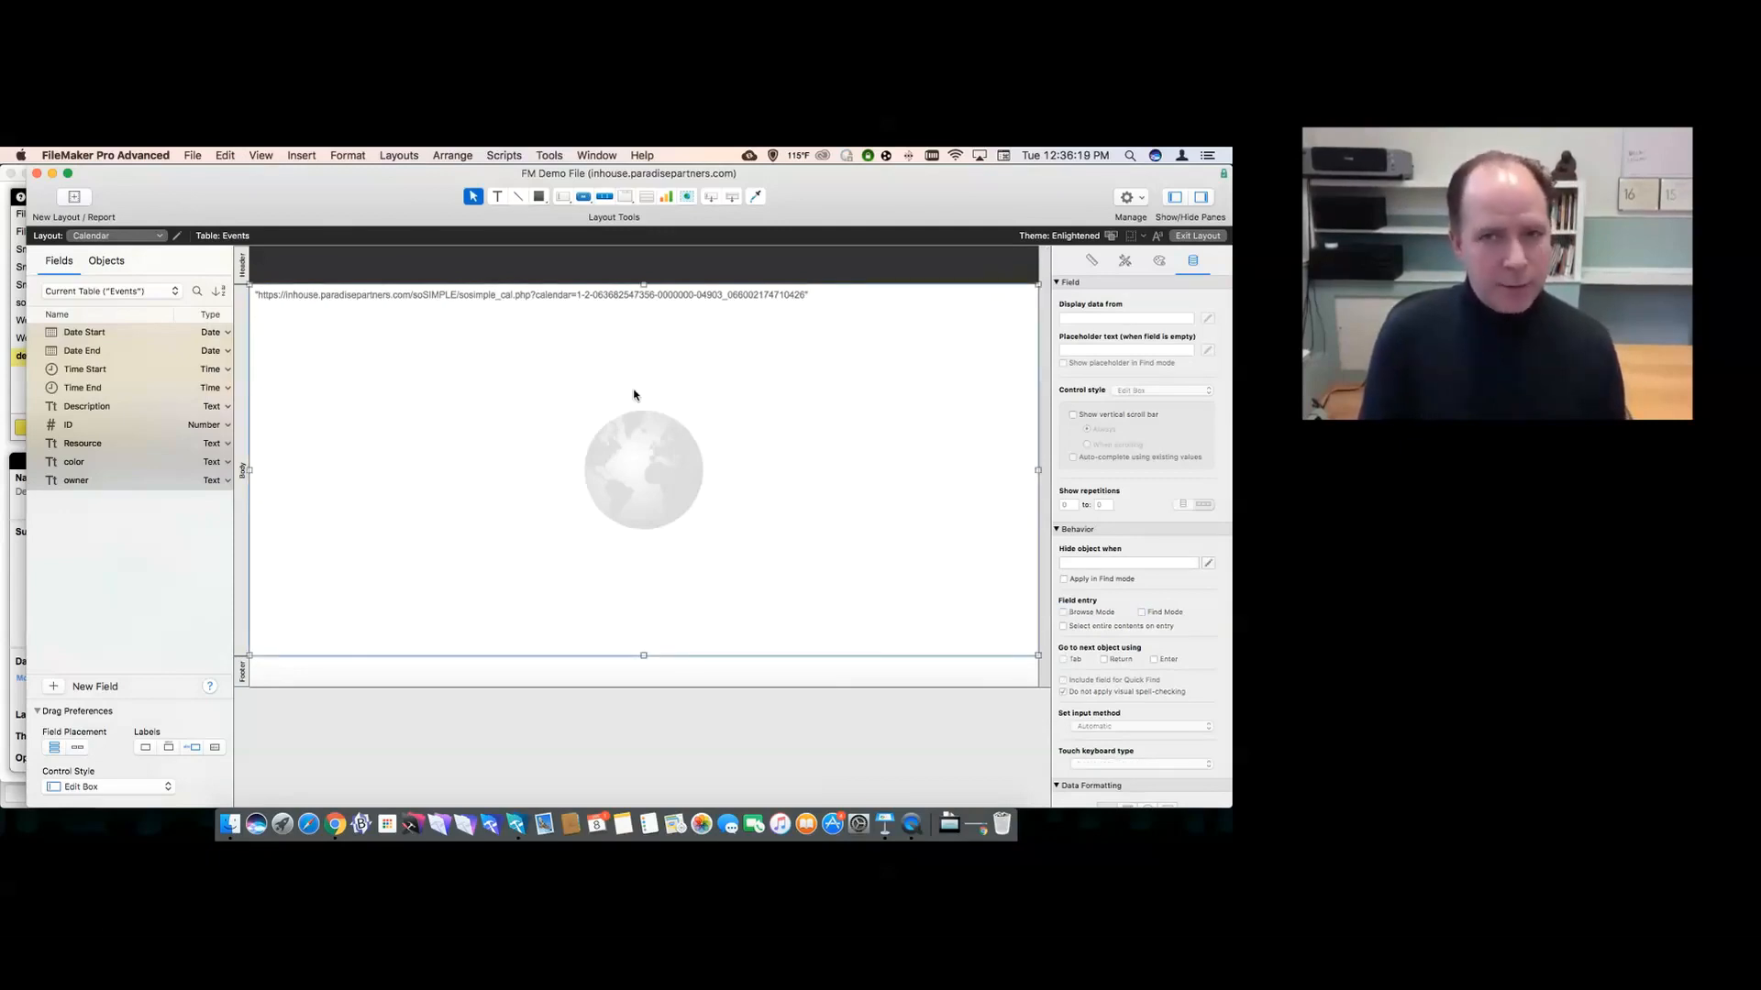
left_click(266, 157)
left_click(271, 173)
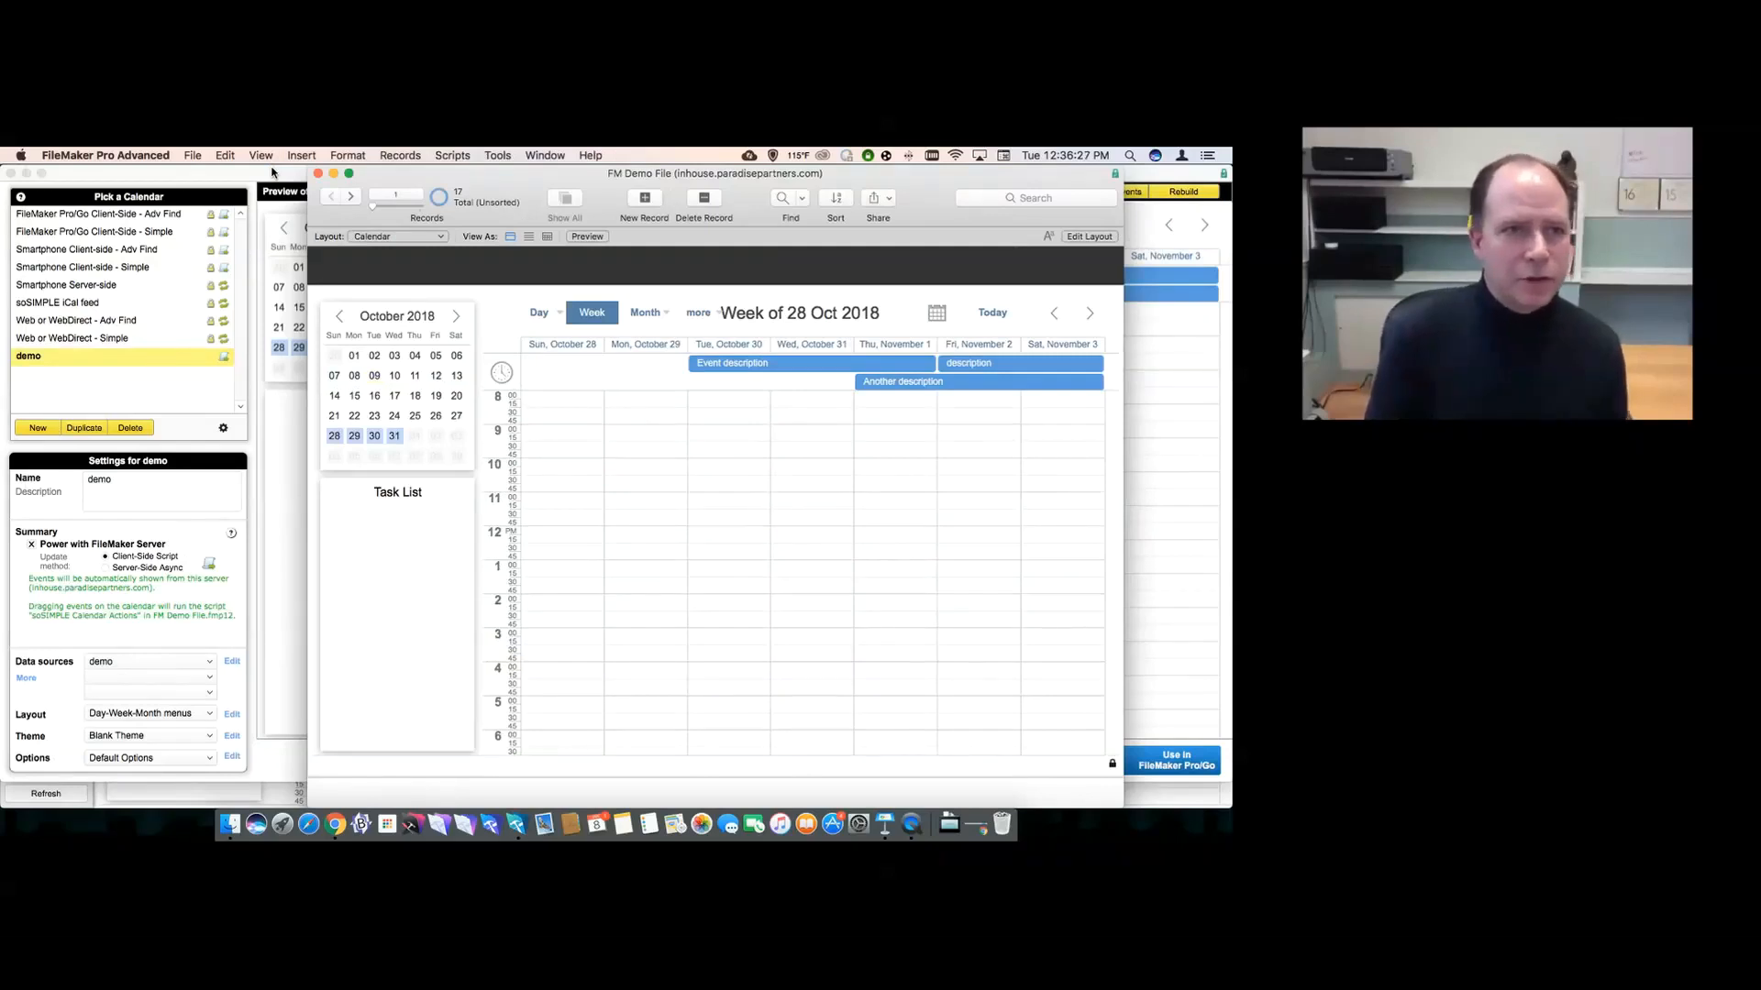
- Close the soSIMPLE calendar settings windows
left_click(11, 173)
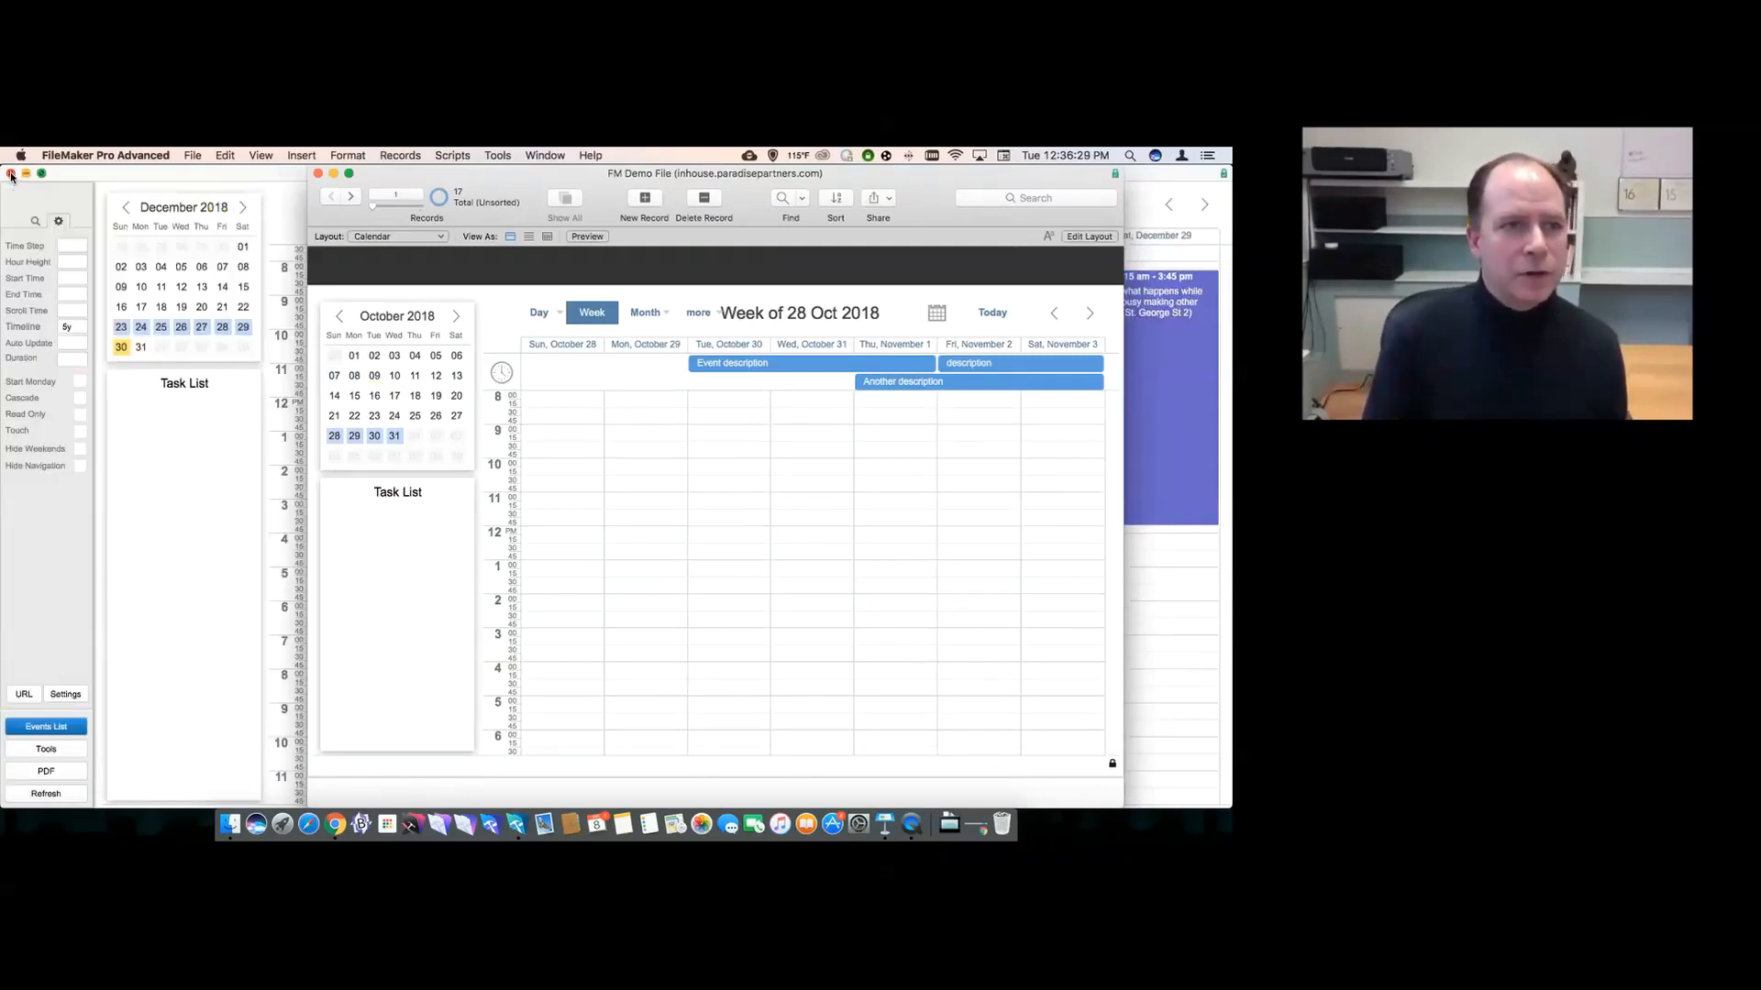
left_click(11, 174)
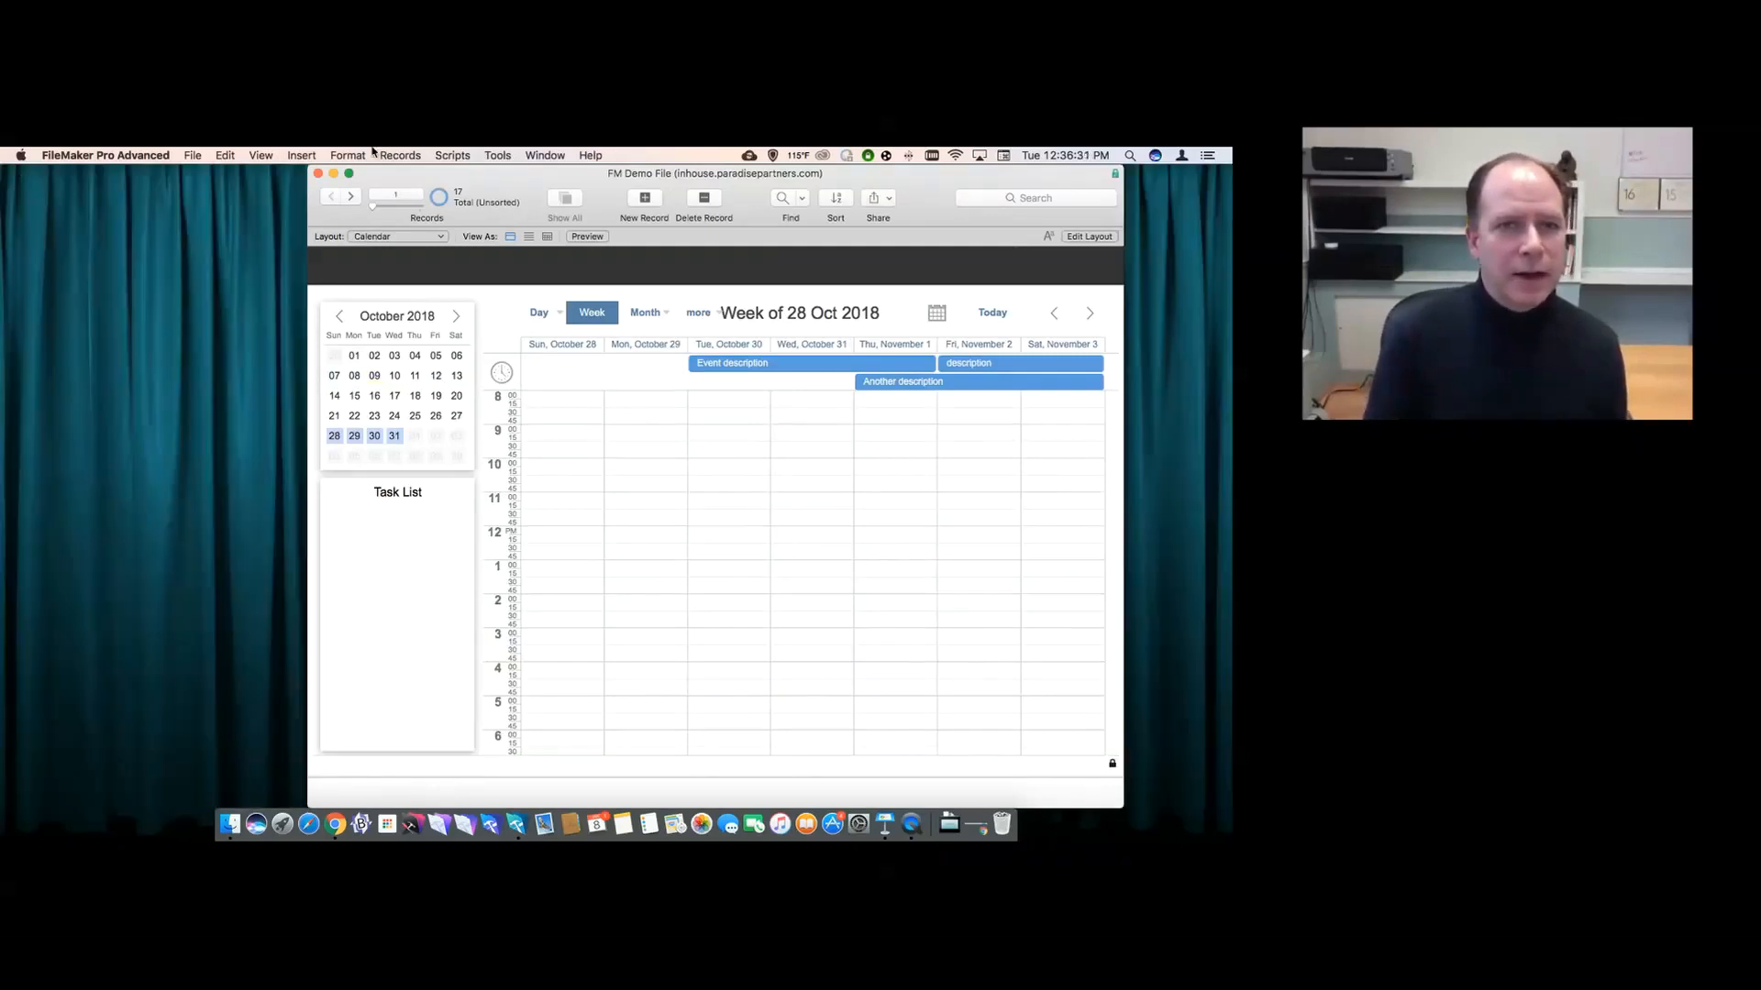
left_click(543, 156)
- Create a new event on Monday starting at 10:00
left_click(472, 171)
left_click_drag(472, 171, 352, 170)
mouse_move(451, 297)
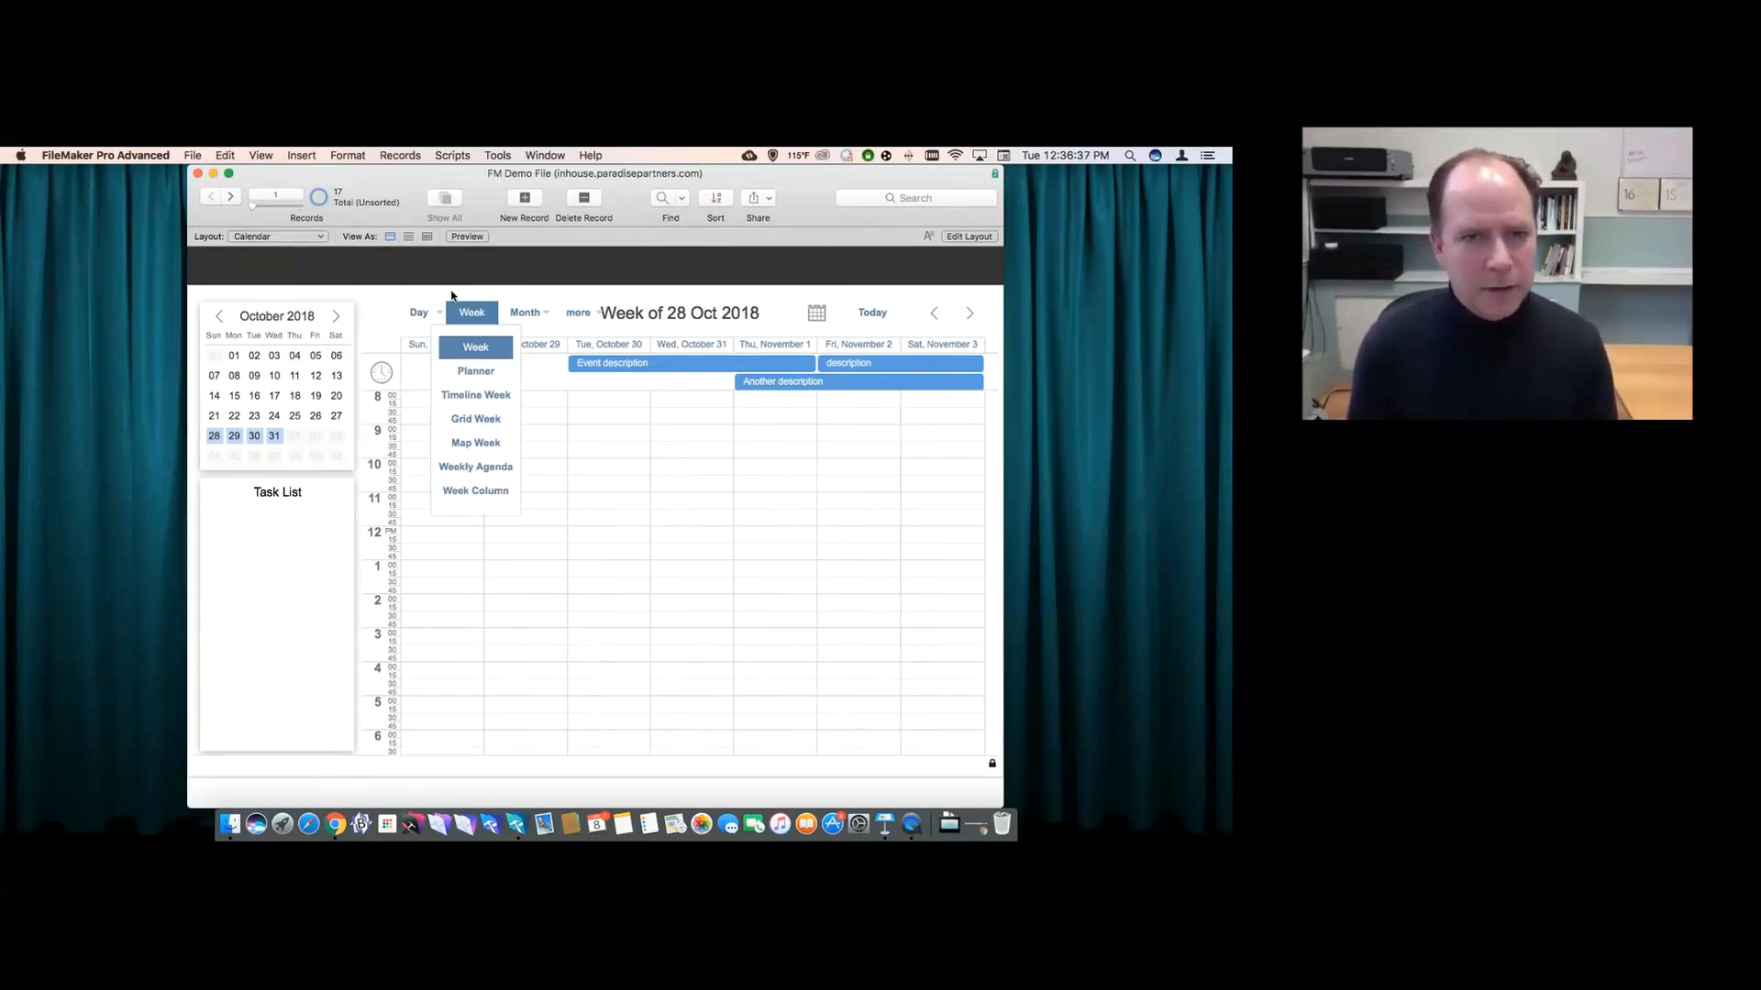
mouse_move(506, 294)
left_click_drag(532, 463, 537, 598)
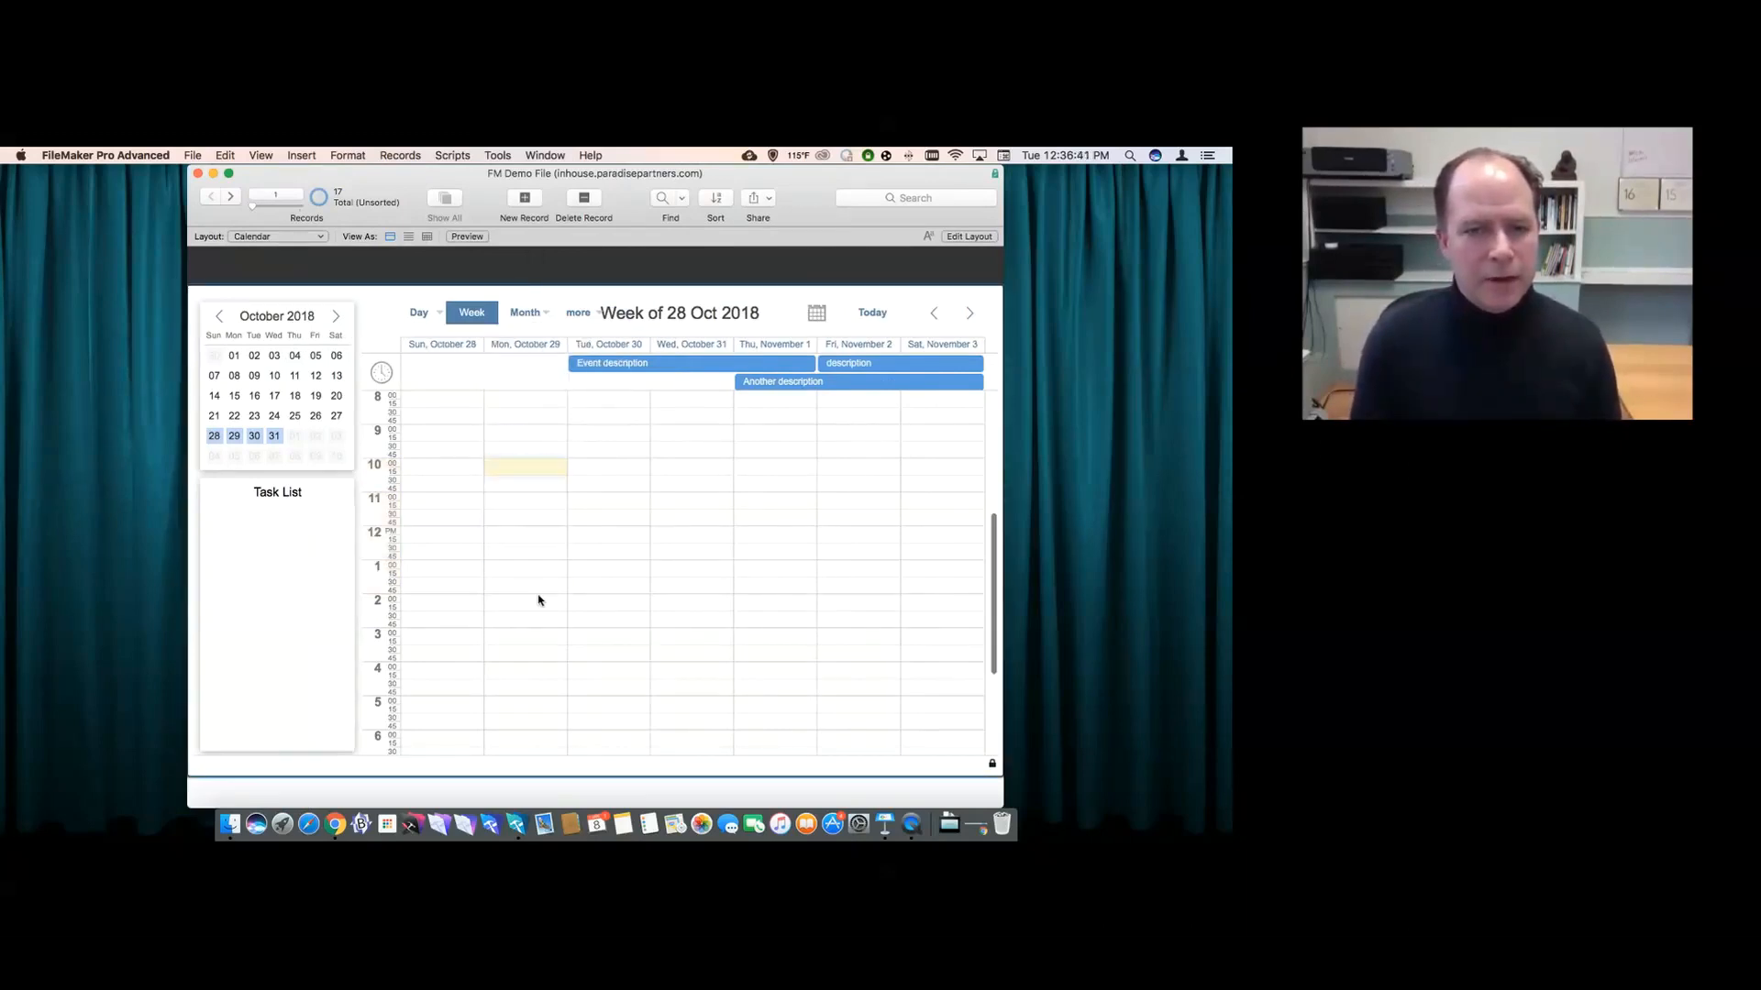
- Give the event a short test description, save it, and move it to Tuesday, October 30
left_click_drag(351, 175, 376, 239)
left_click(386, 443)
type("This i")
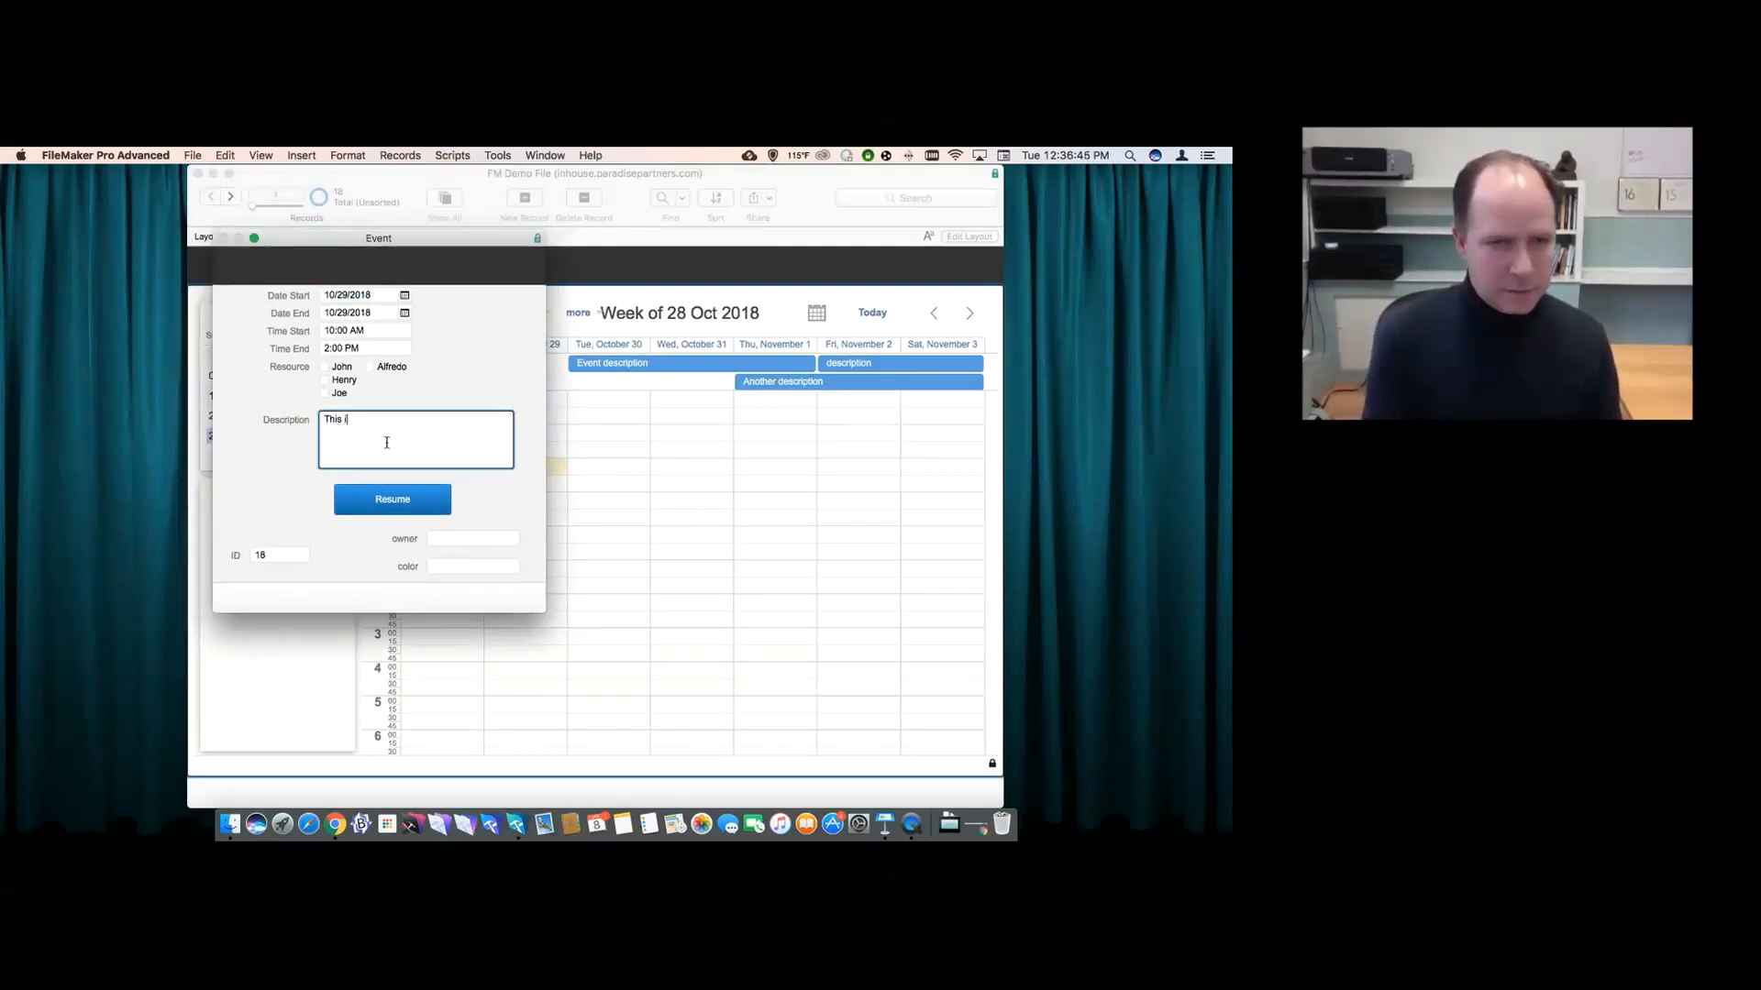
type("s the descrpt")
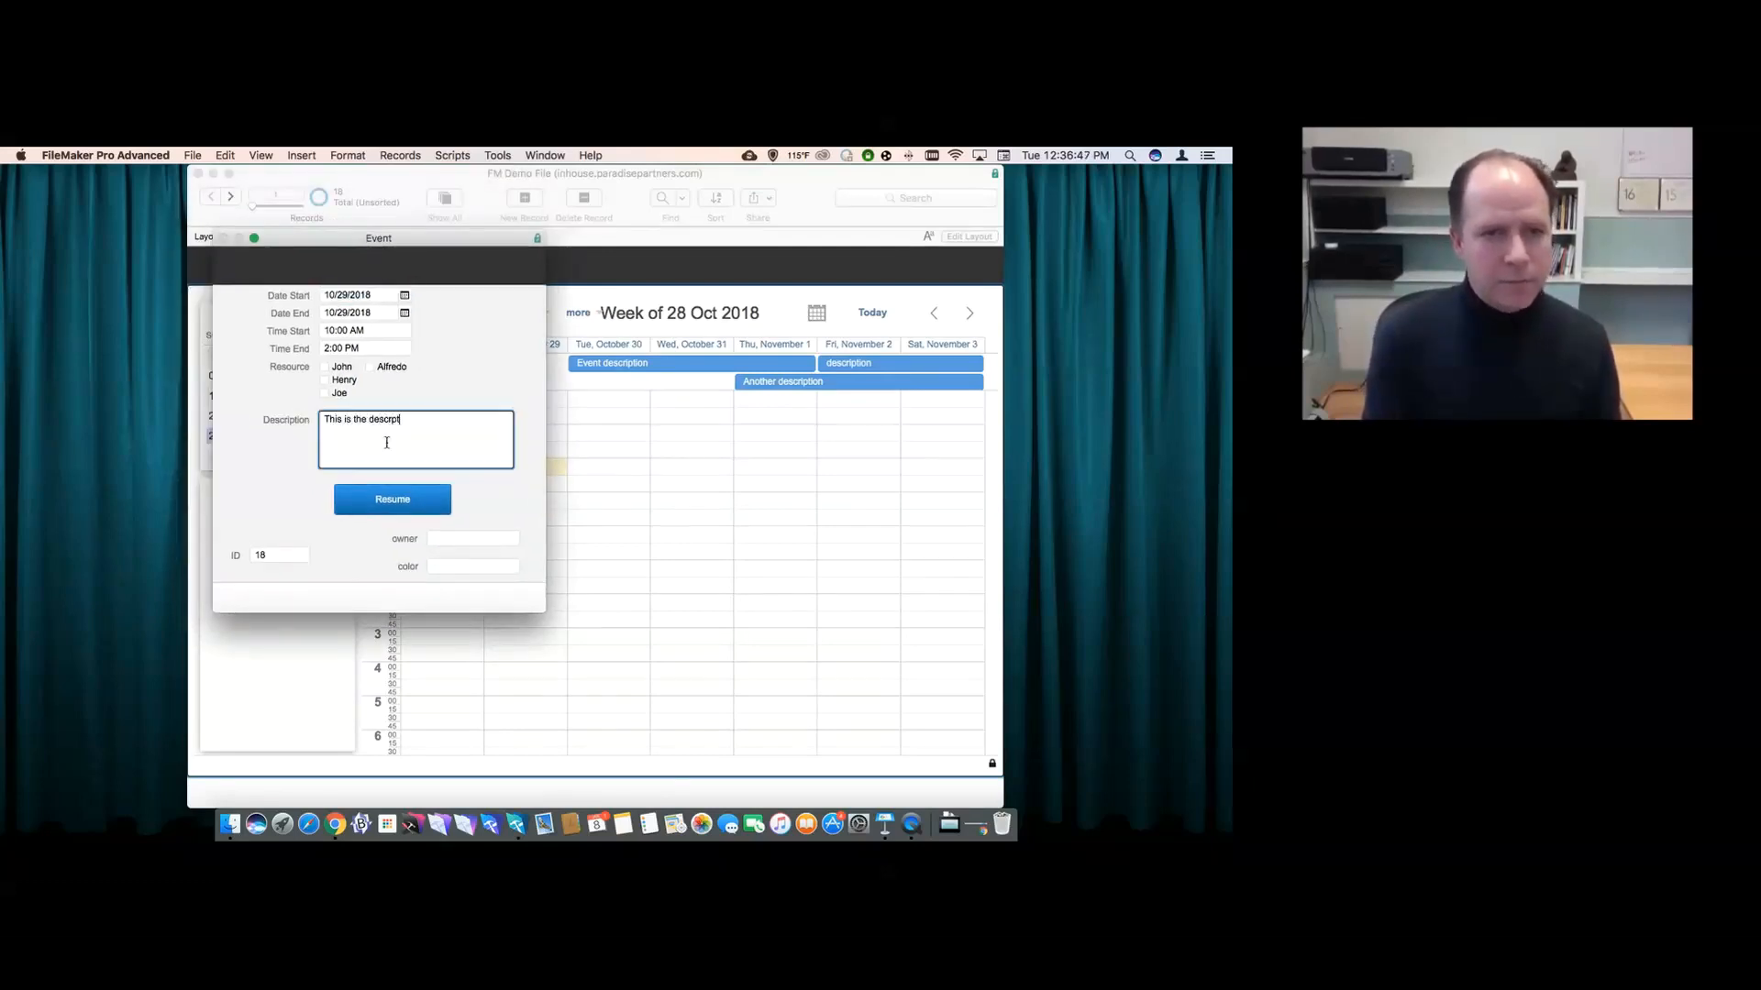
key("BackSpace")
key("BackSpace")
key("BackSpace")
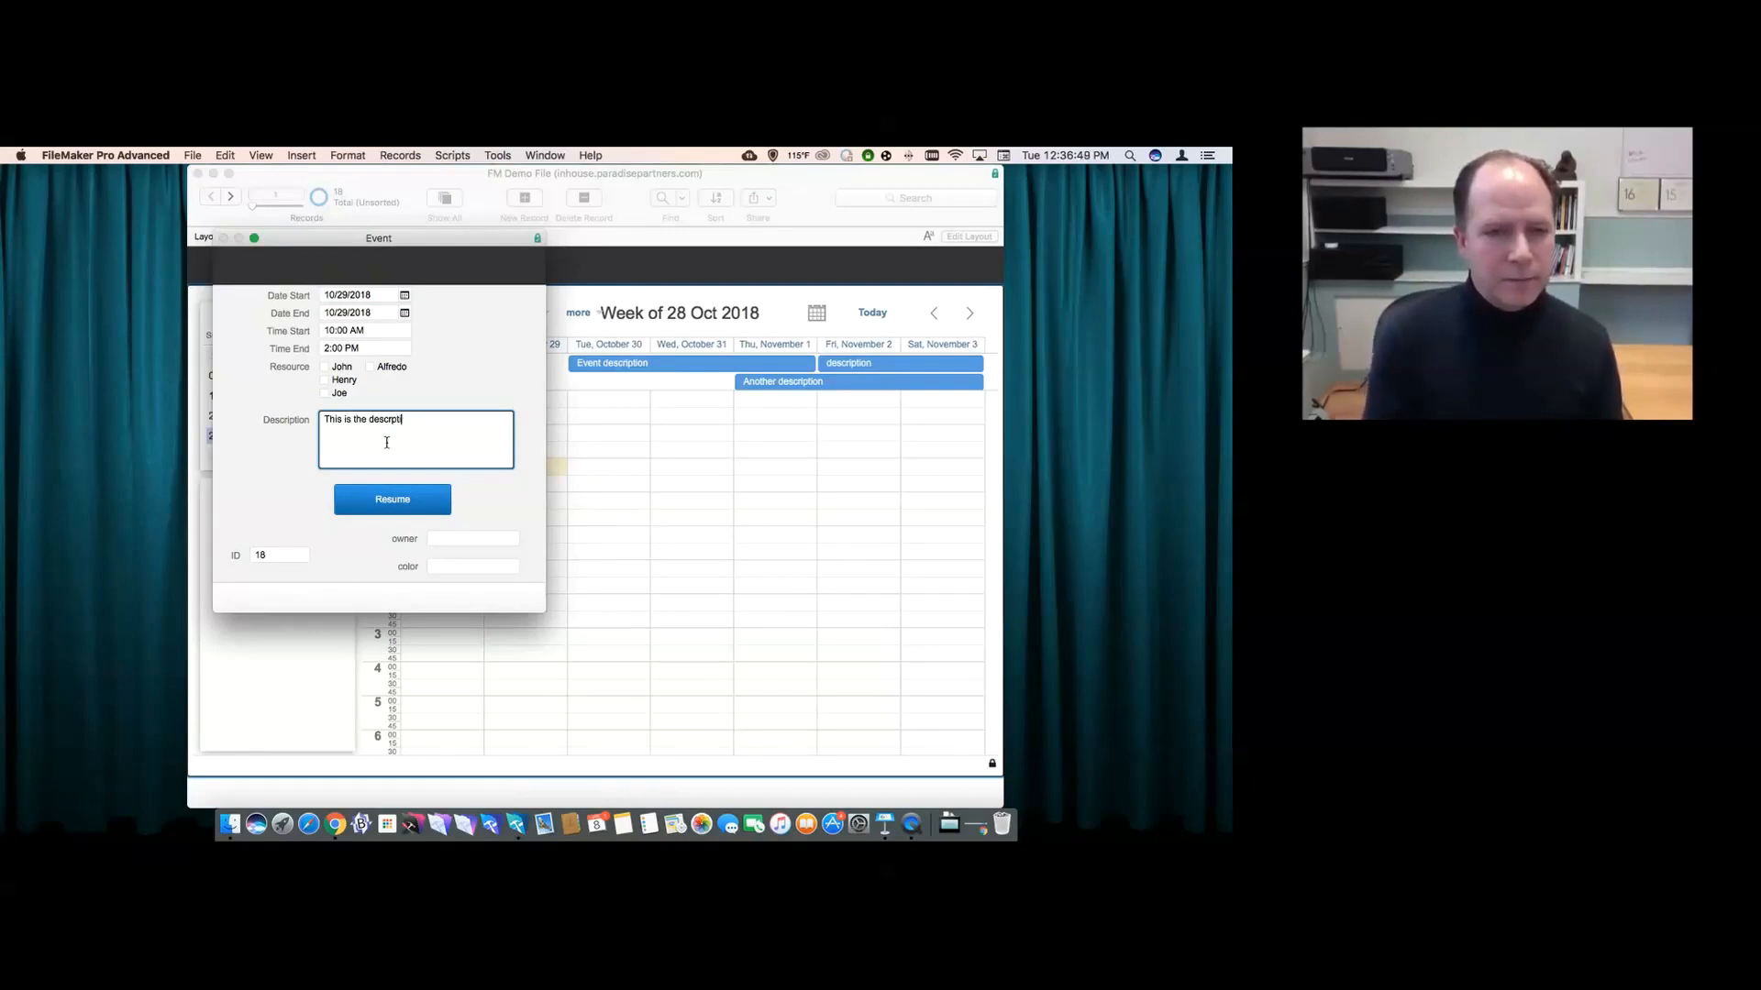
type("iptoin")
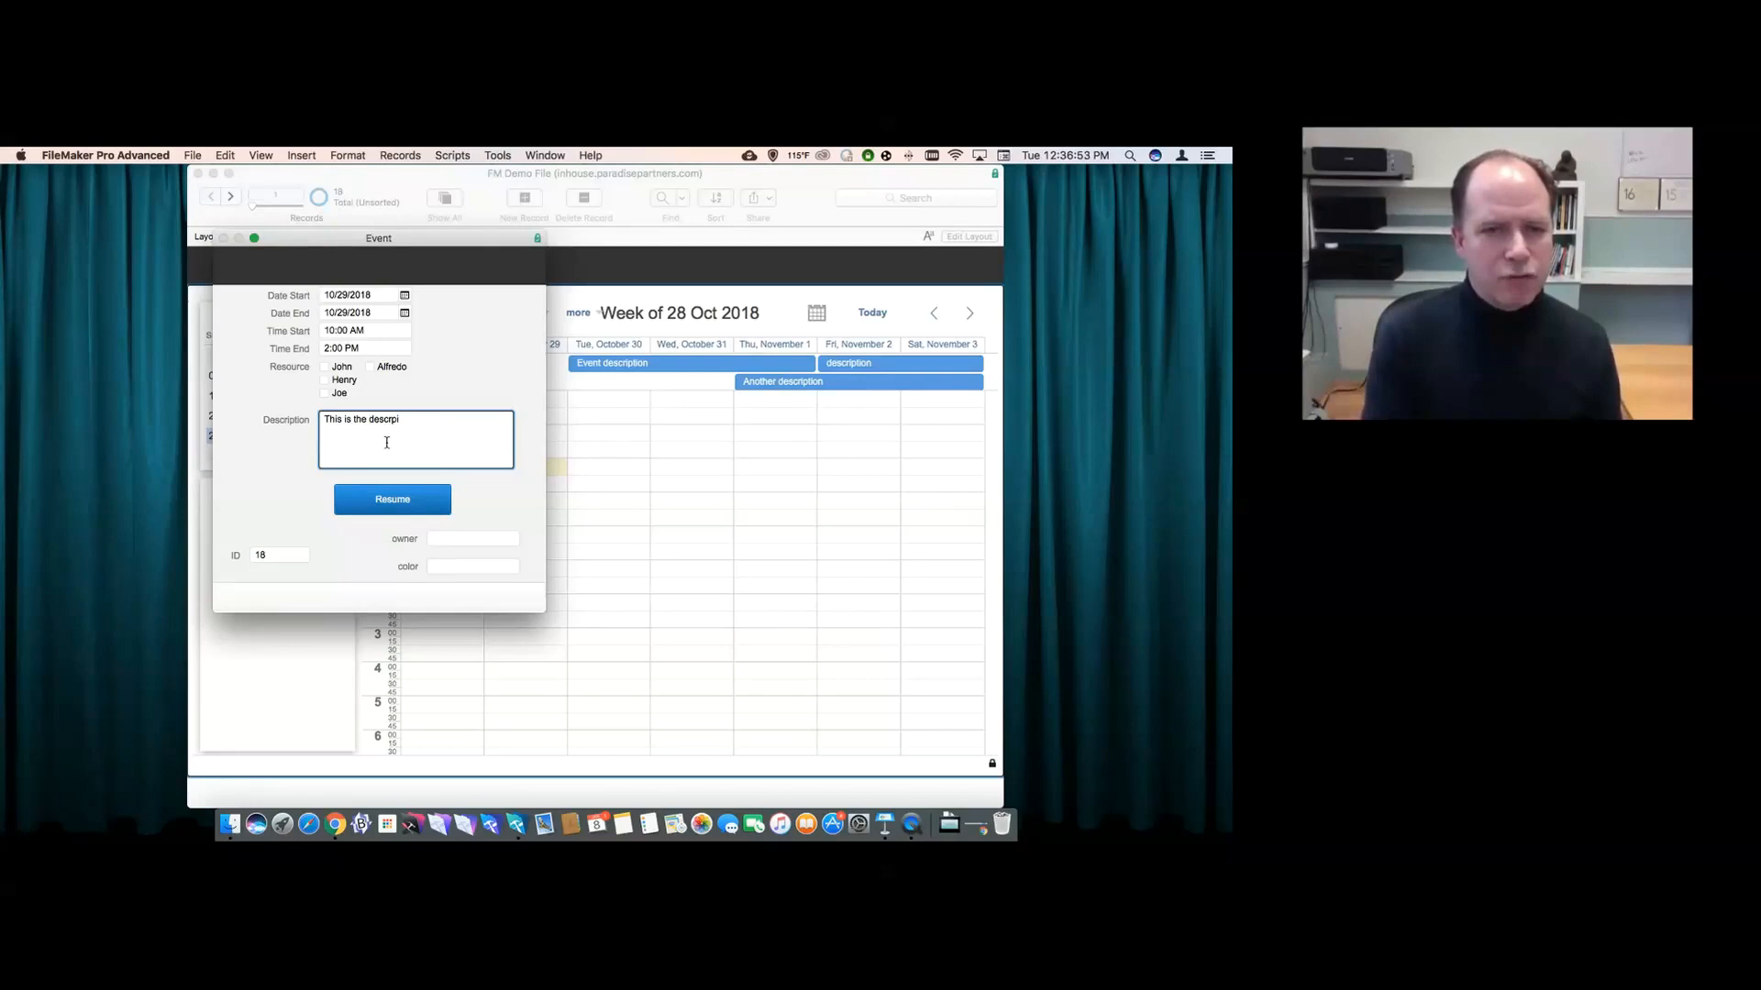
type("ptoin")
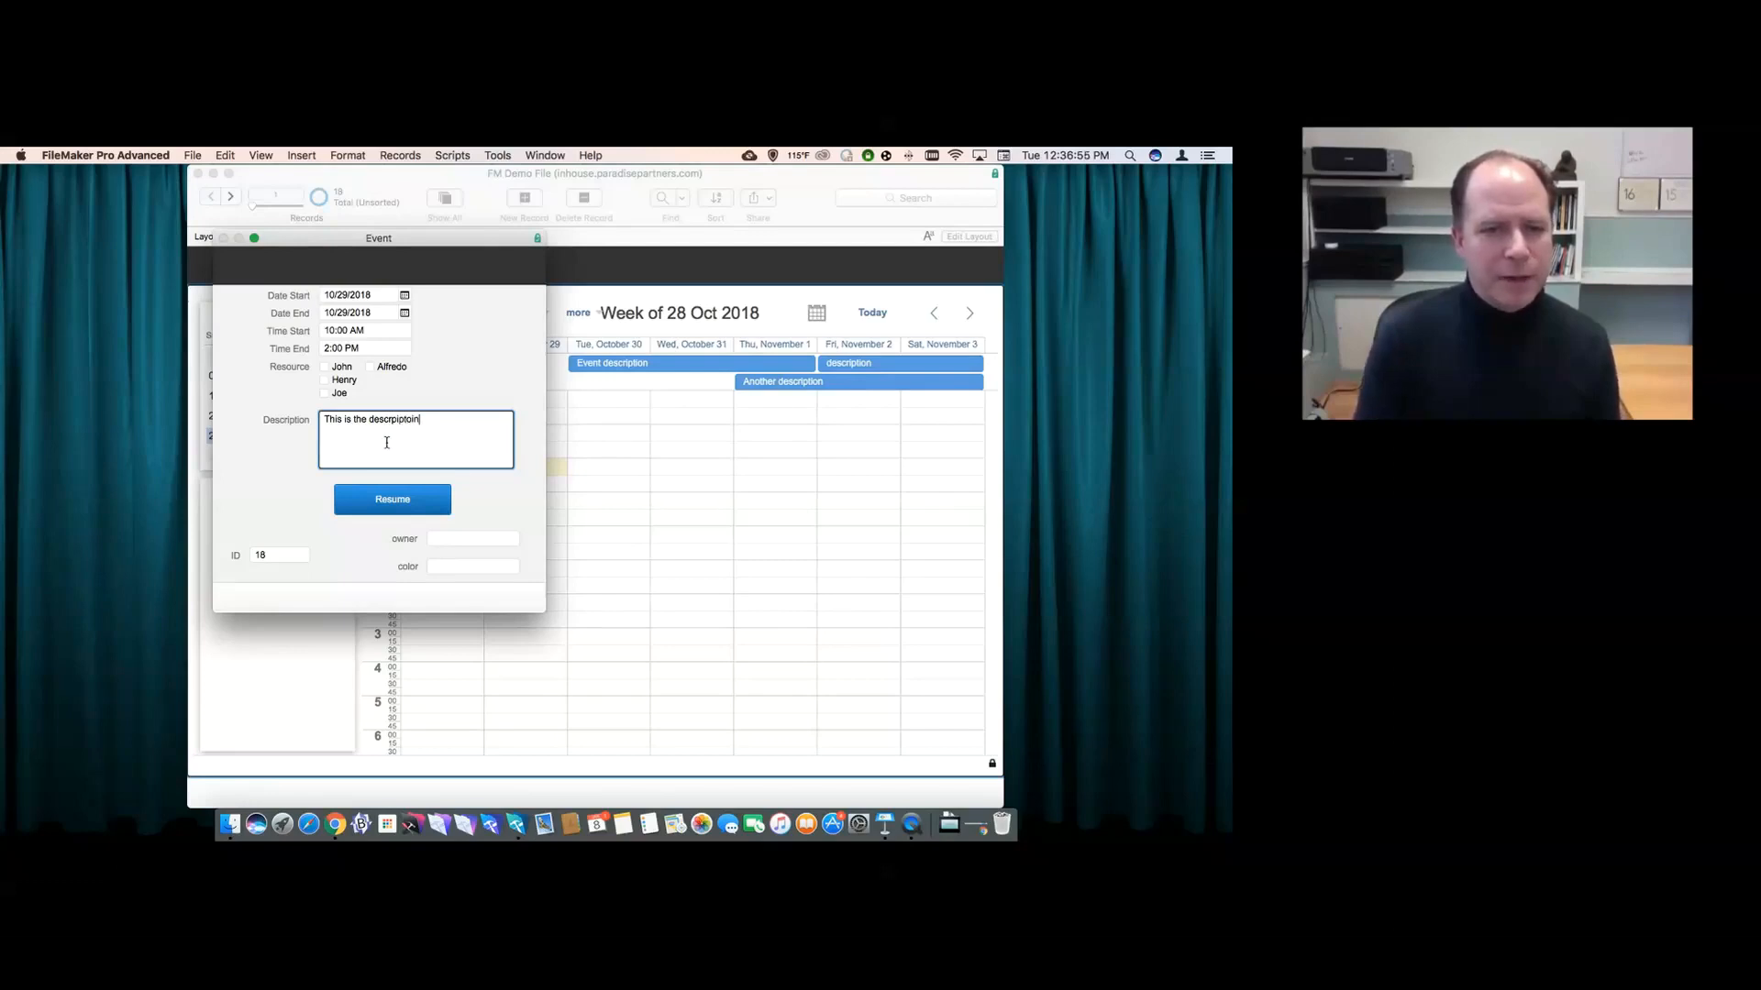
left_click(390, 499)
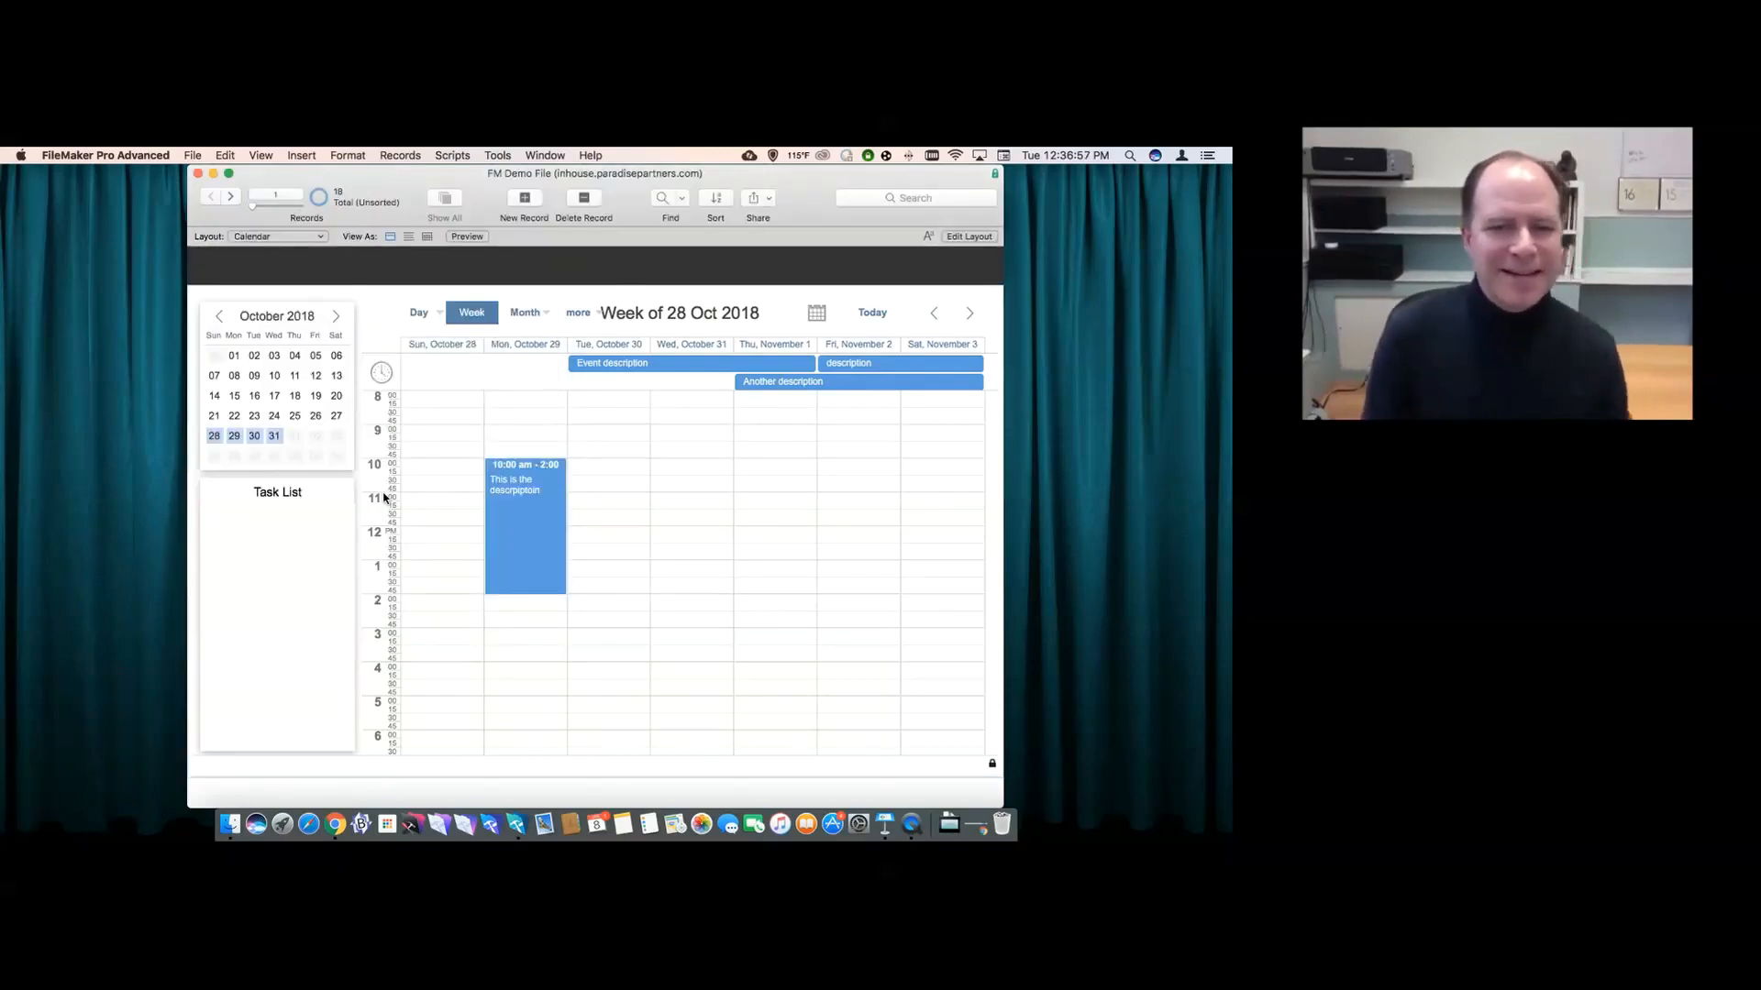
left_click_drag(519, 461, 585, 469)
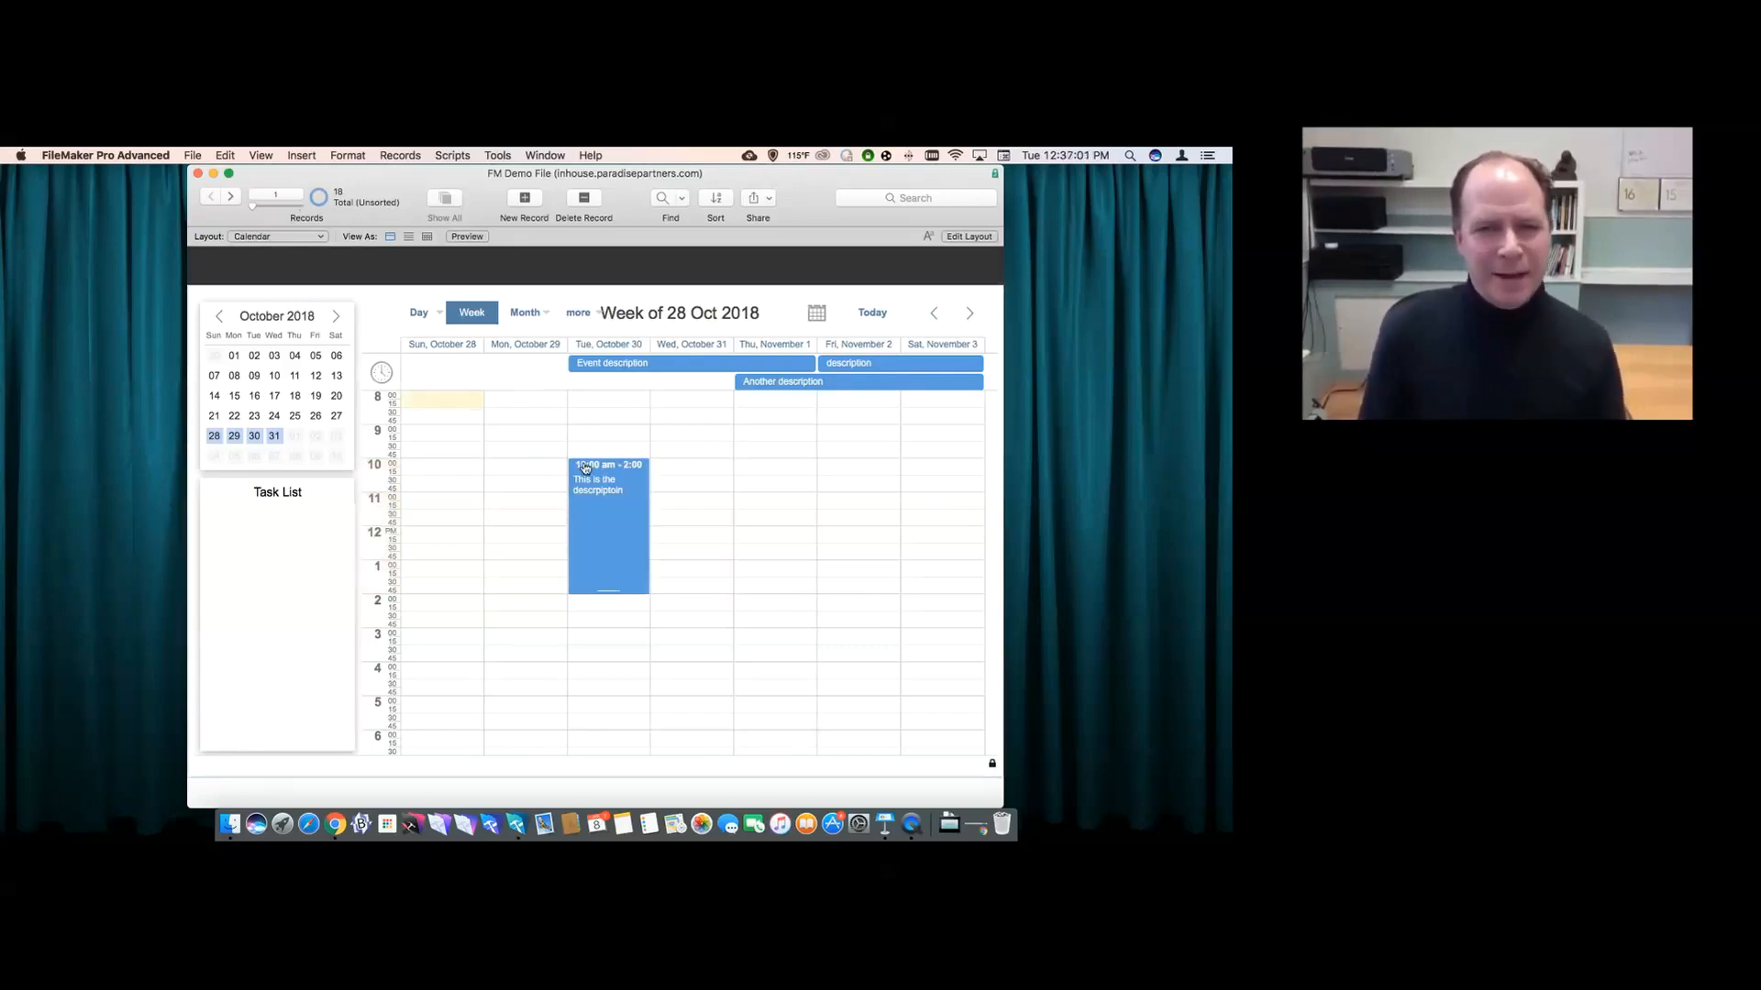
left_click(420, 313)
- In the Resources day view, add an event and move it to Alfredo's column, 1:00–4:45 pm
left_click(437, 370)
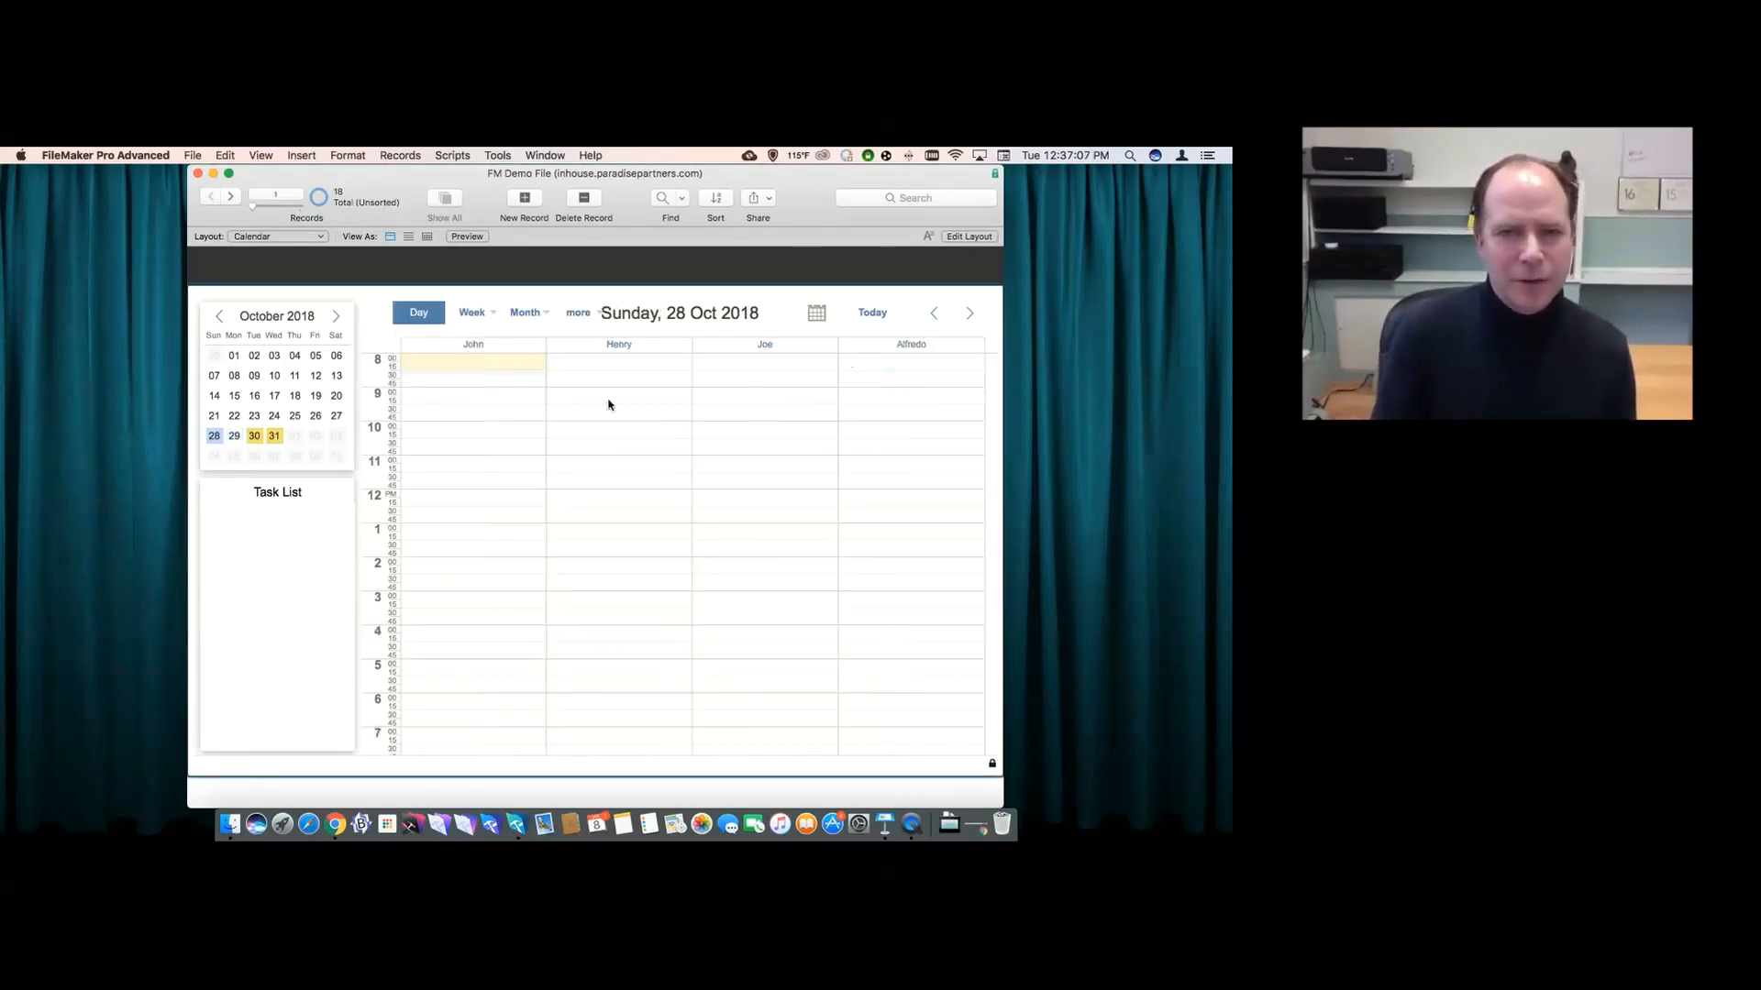
left_click_drag(603, 400, 602, 562)
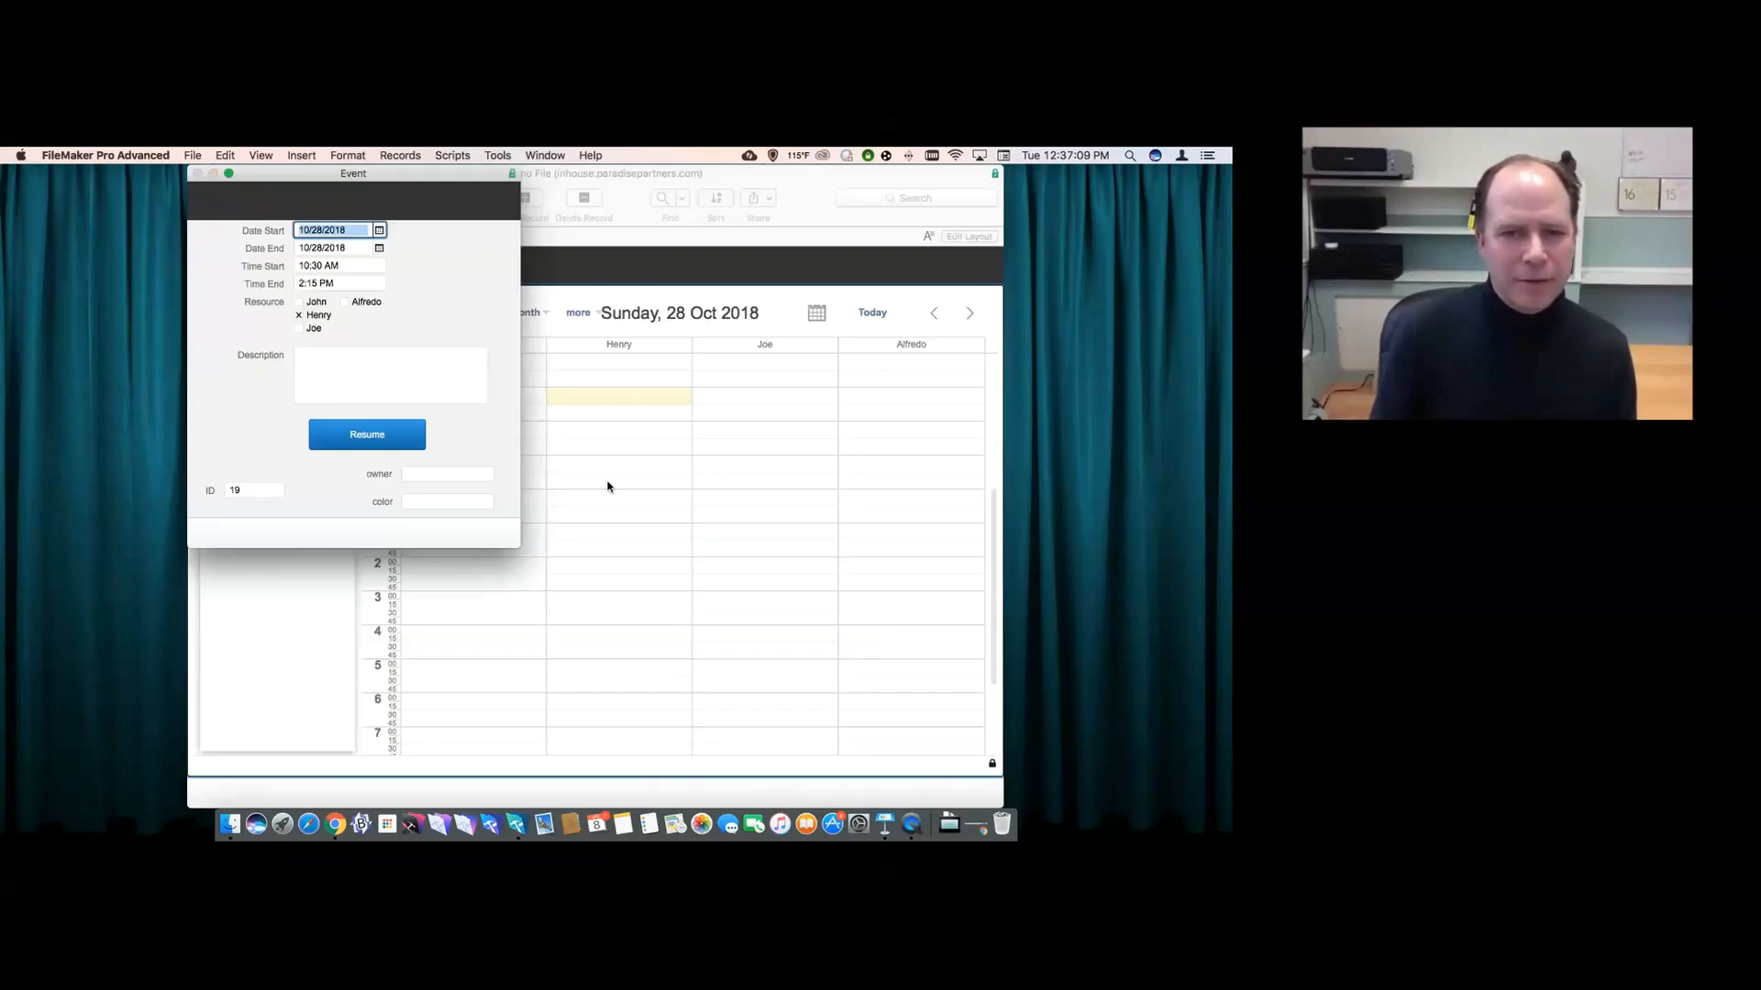
left_click(389, 438)
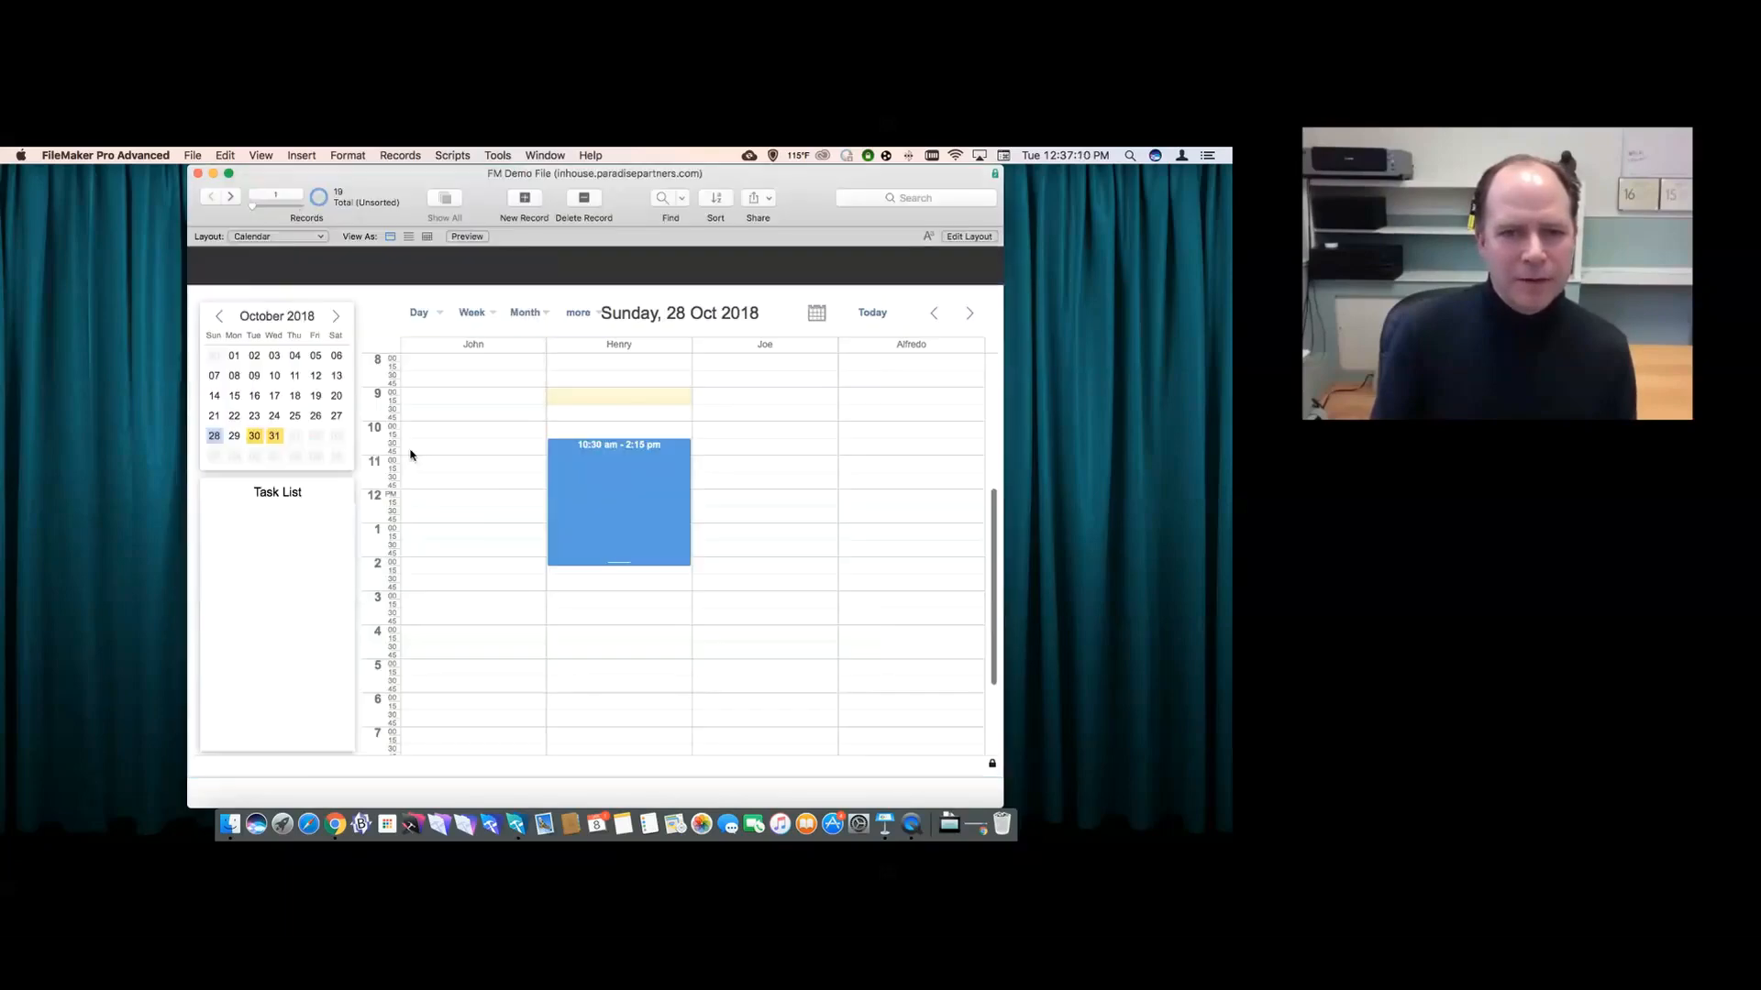
left_click(589, 446)
left_click_drag(588, 446, 880, 529)
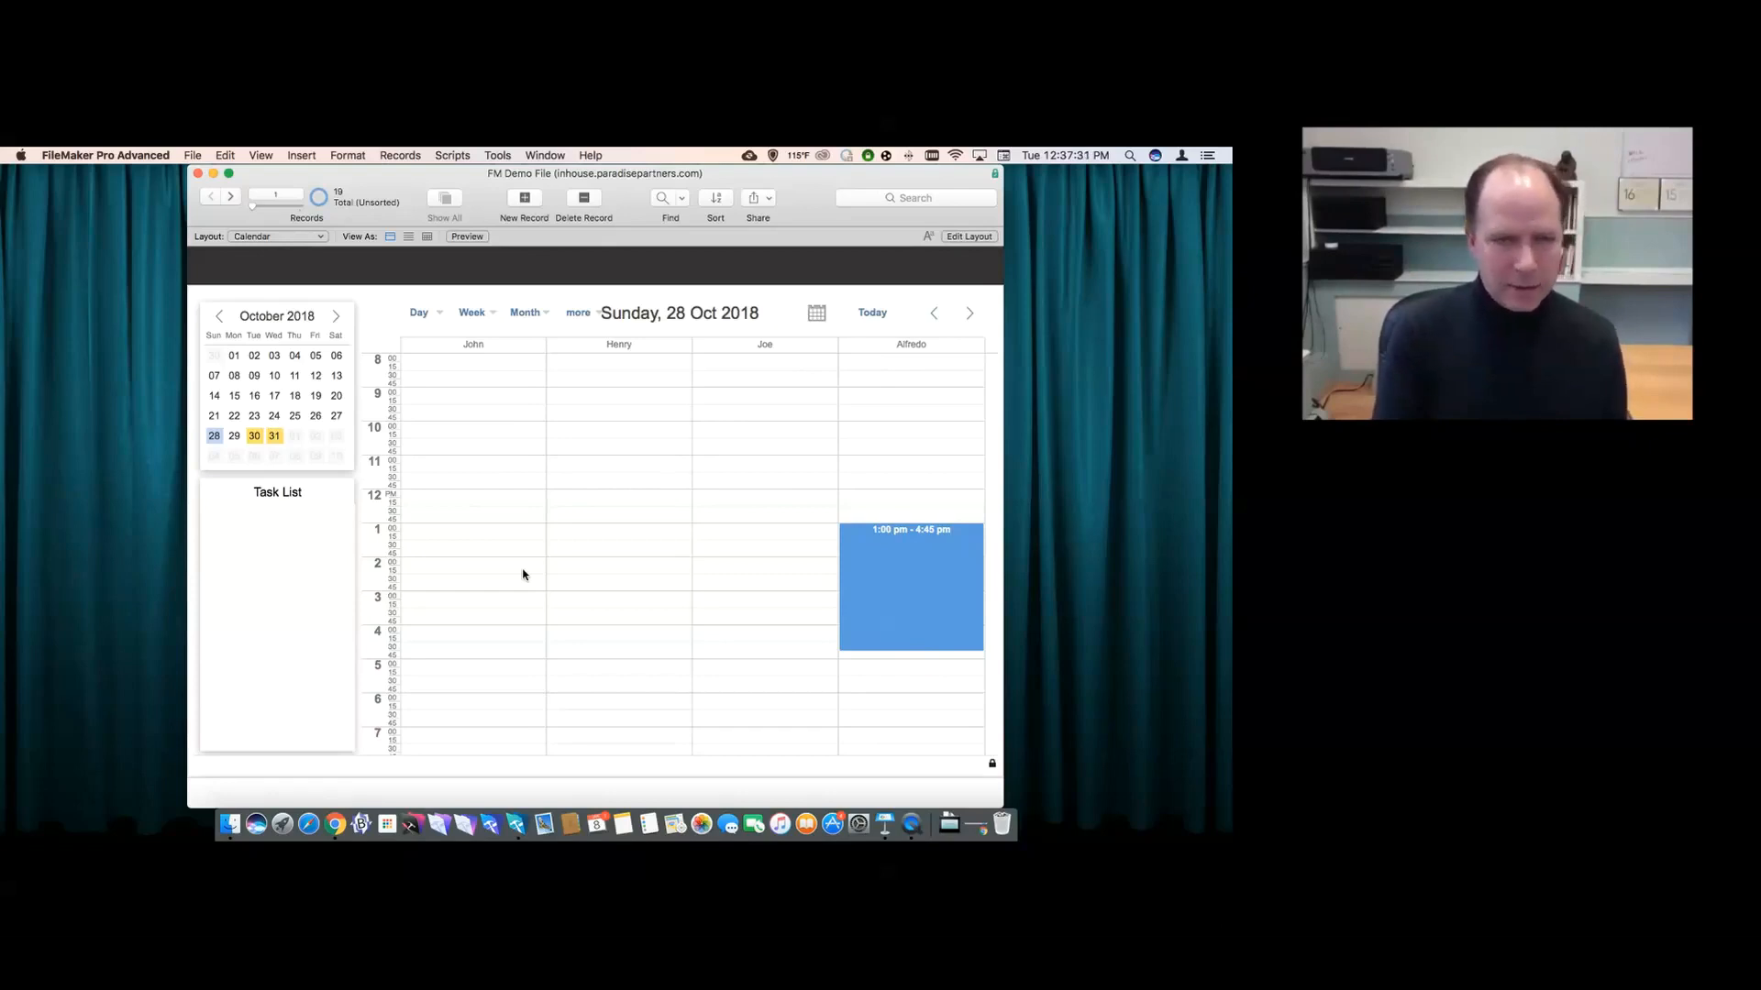
key("super+l")
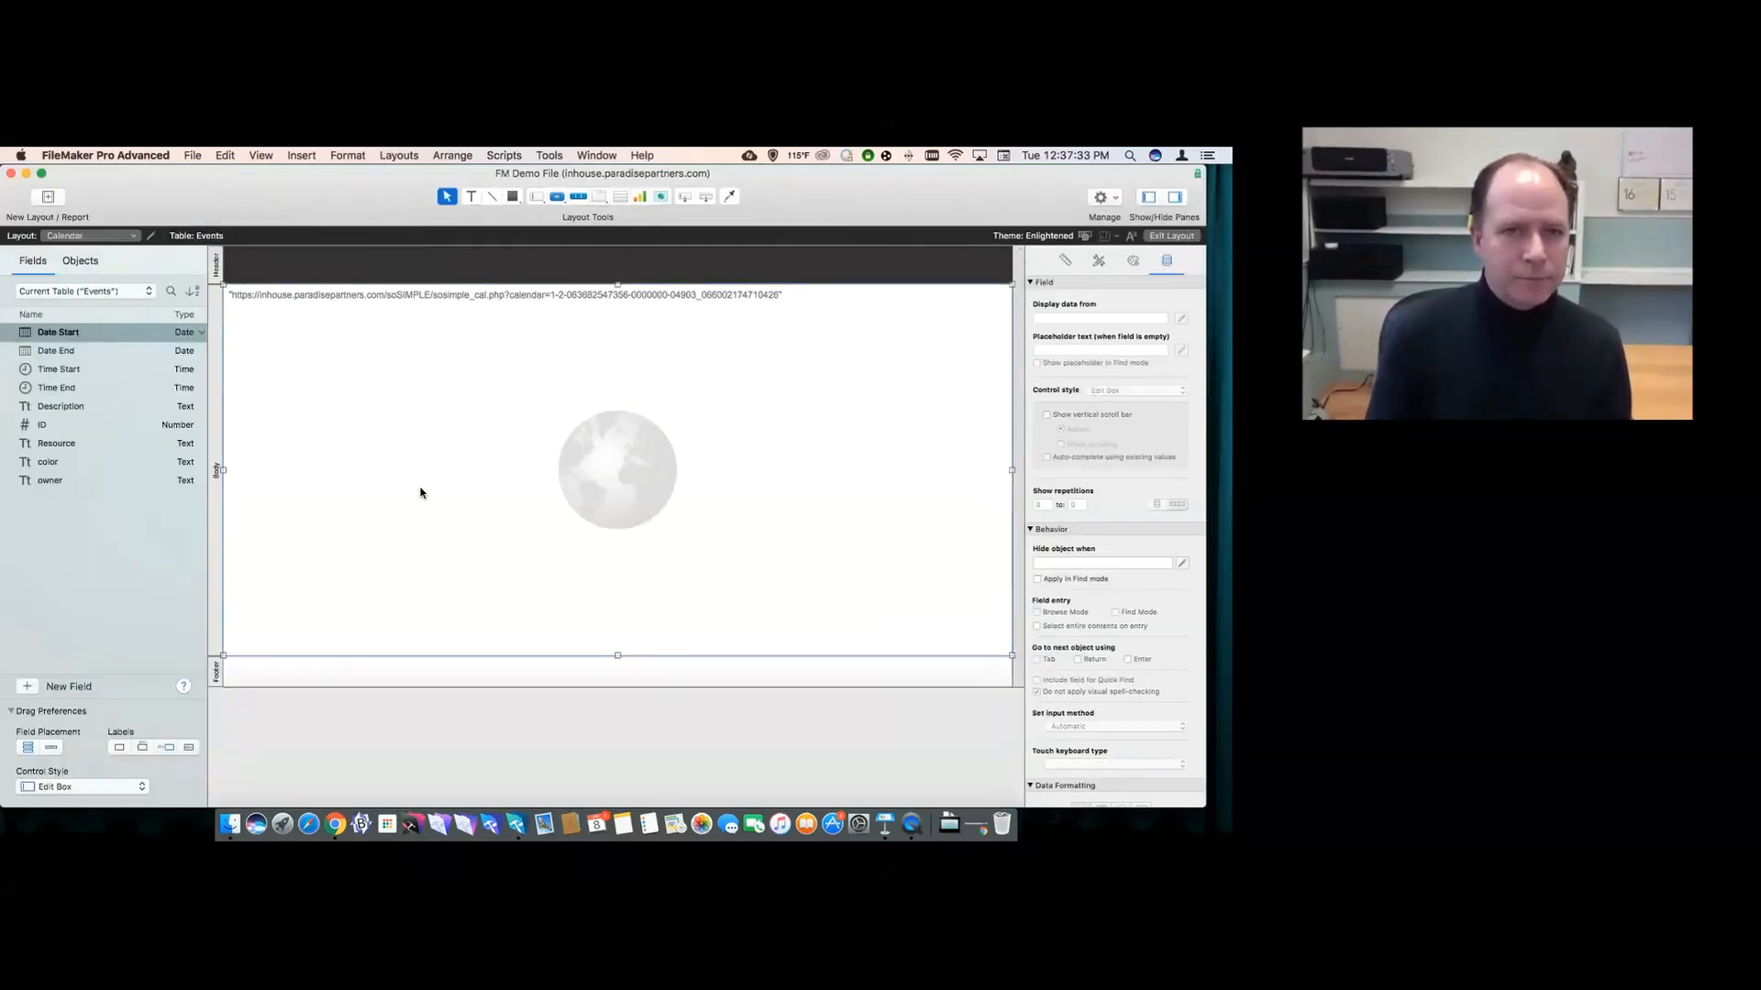
- Append &"&hide_task=1" to the web viewer's Web Address and return to Browse mode
double_click(445, 475)
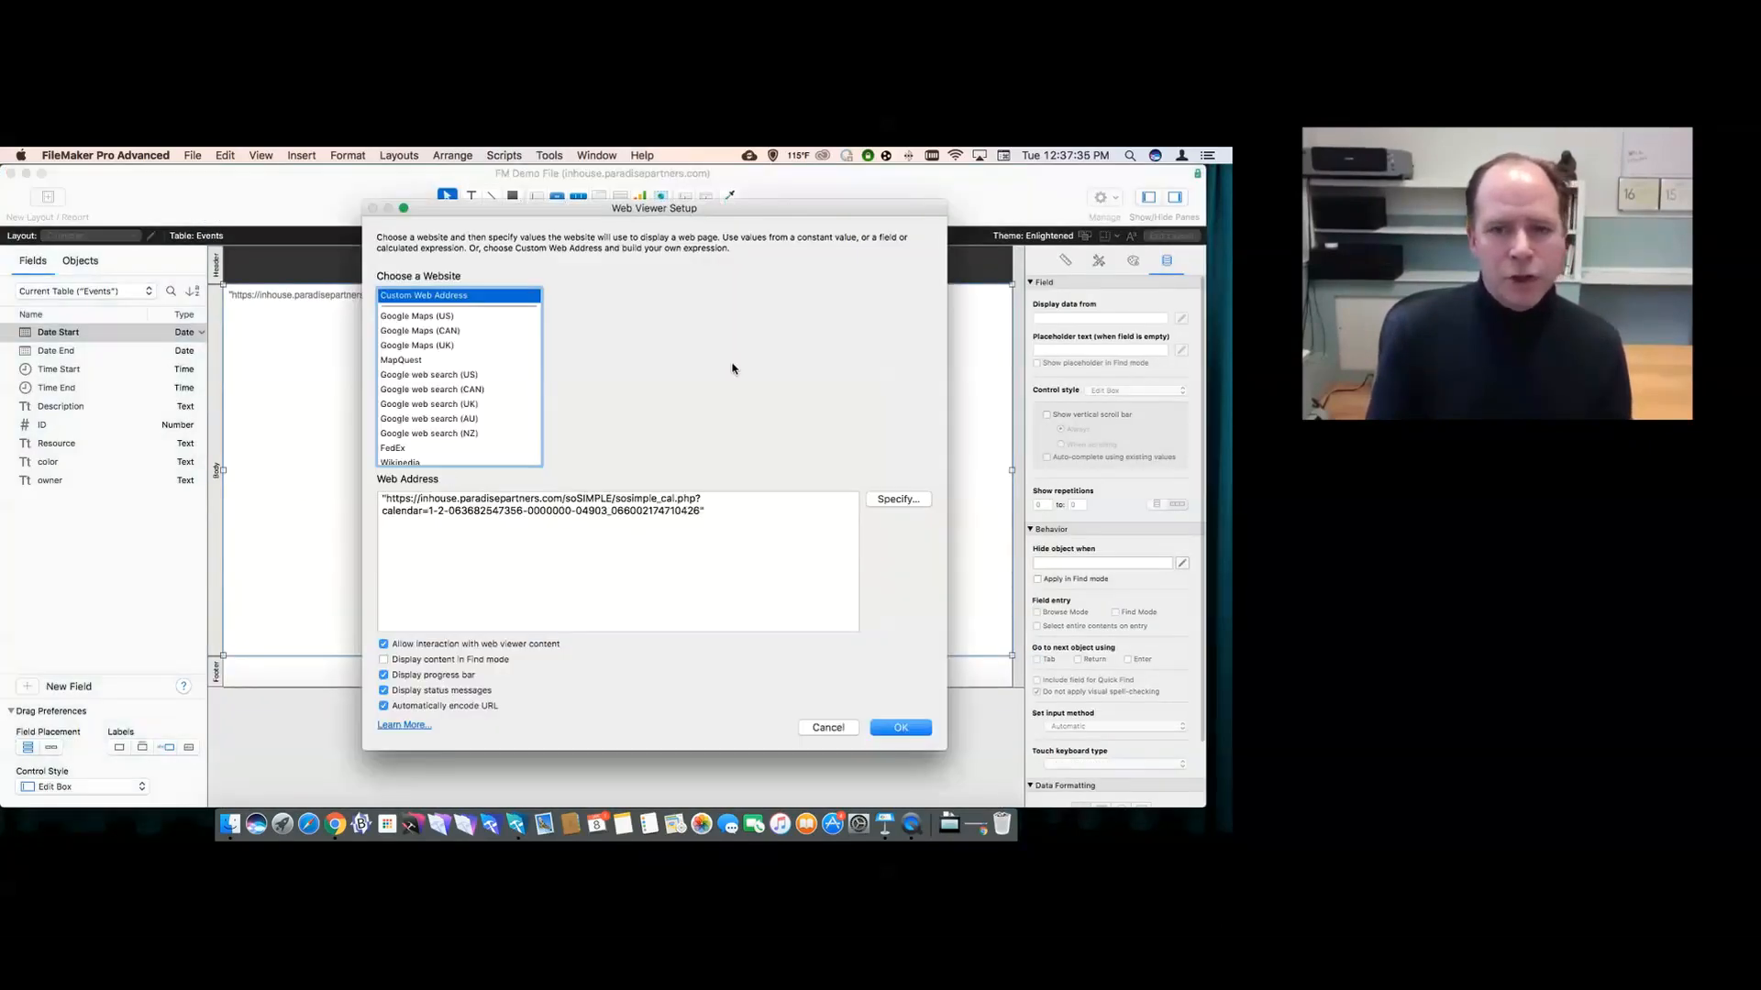
left_click(719, 523)
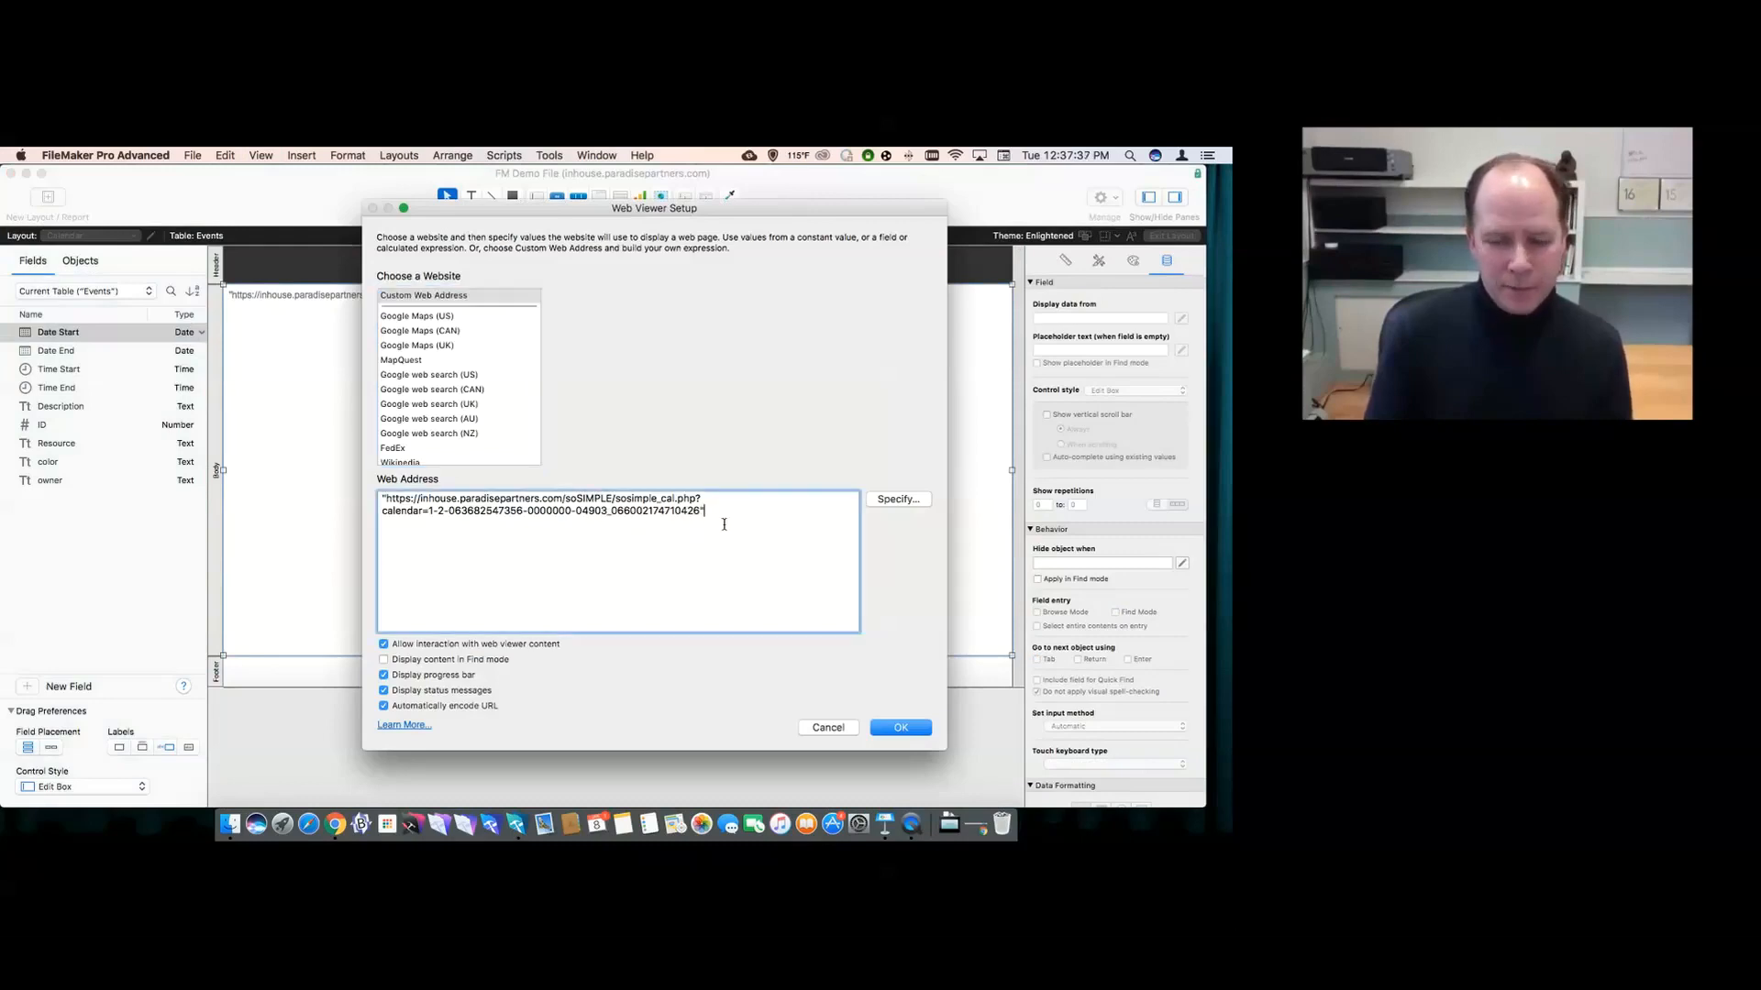
type("&")
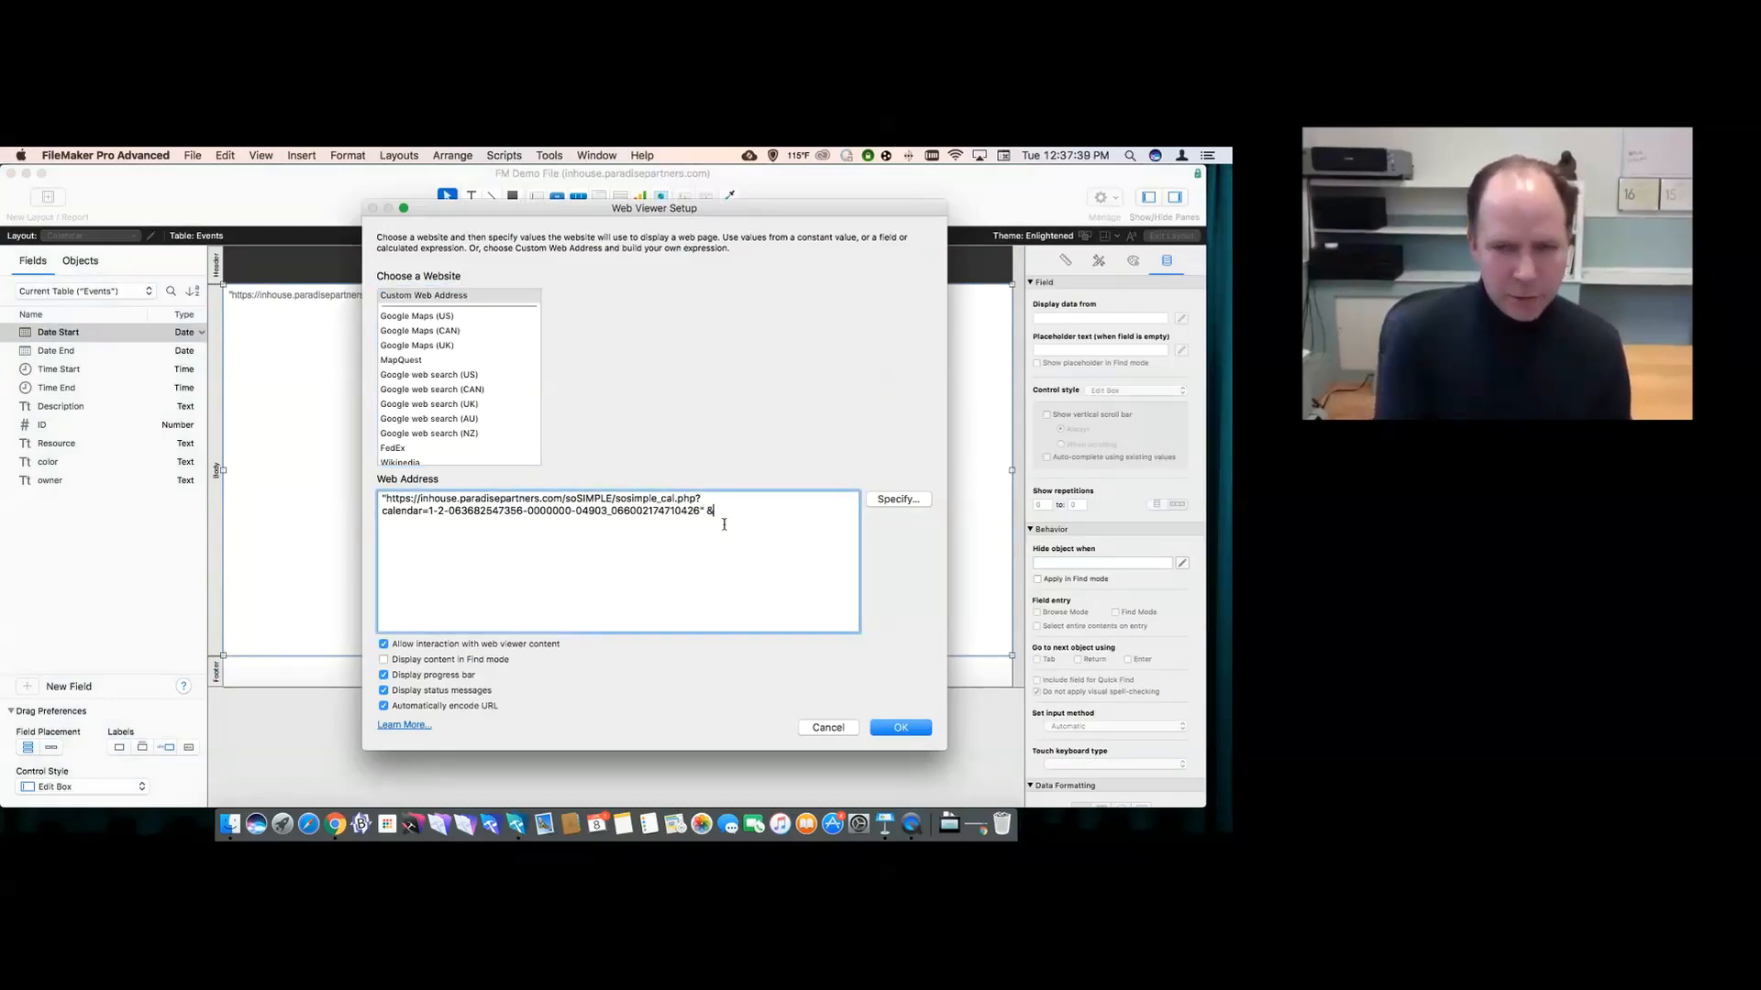
type("\"hide_ta")
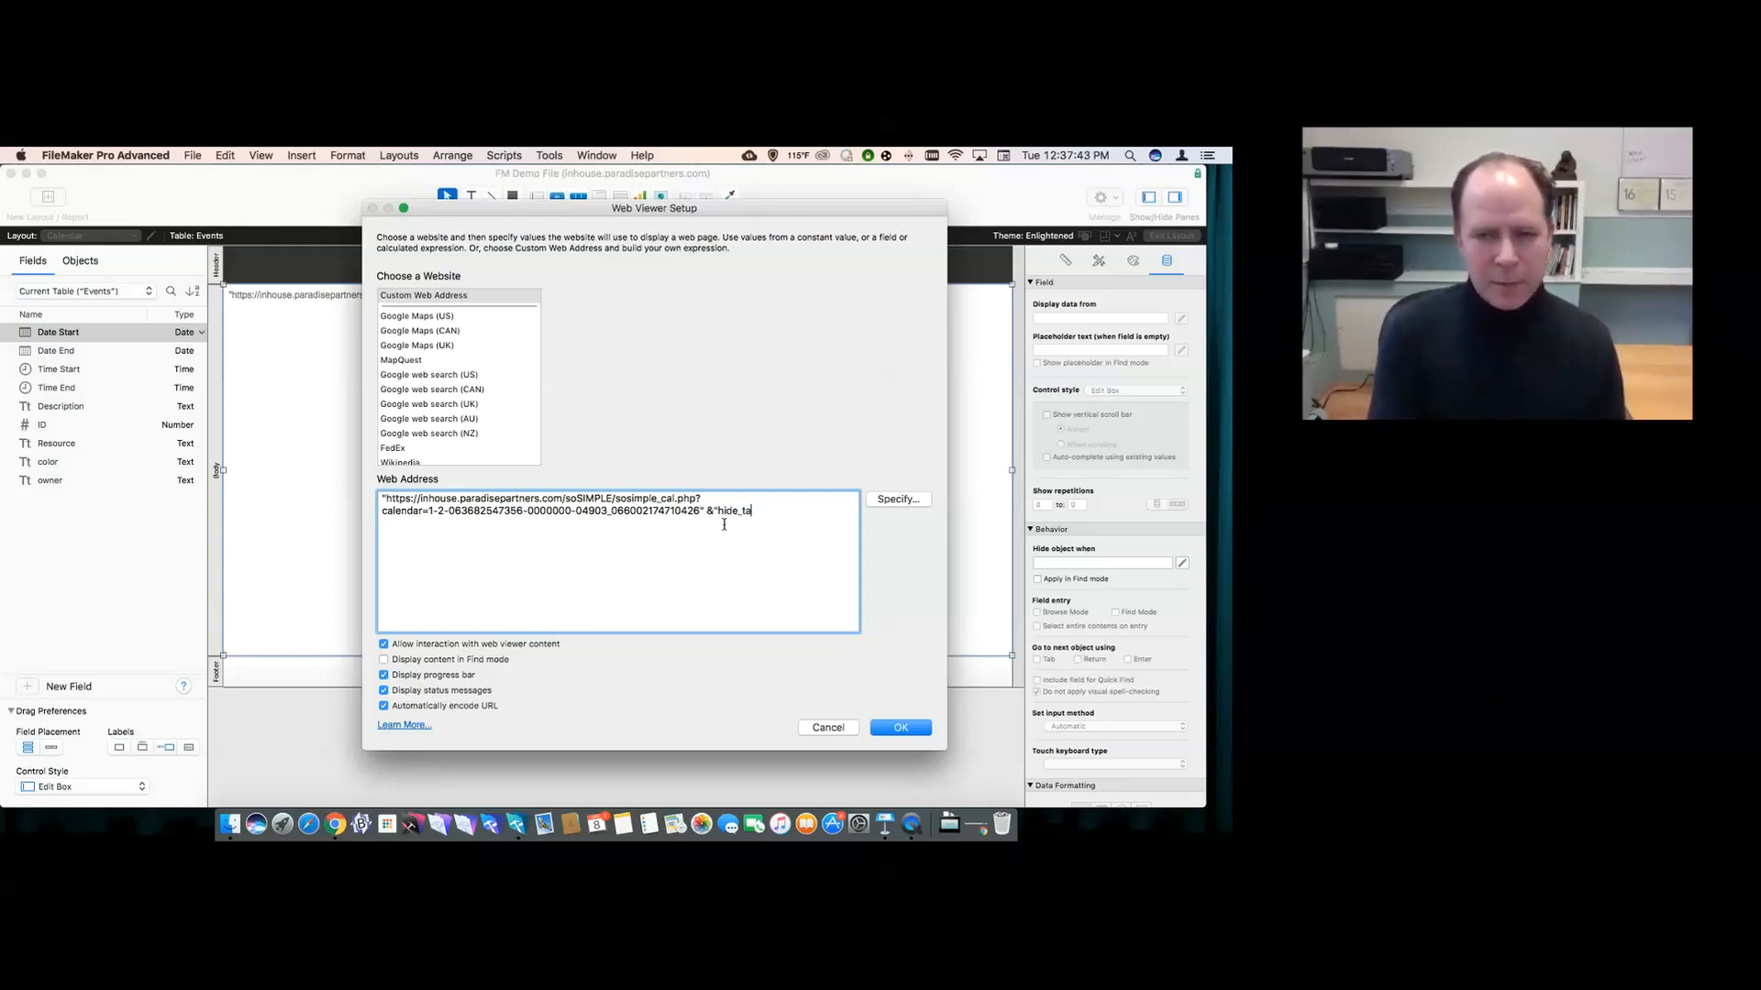
type("sk")
key("BackSpace")
type("sk")
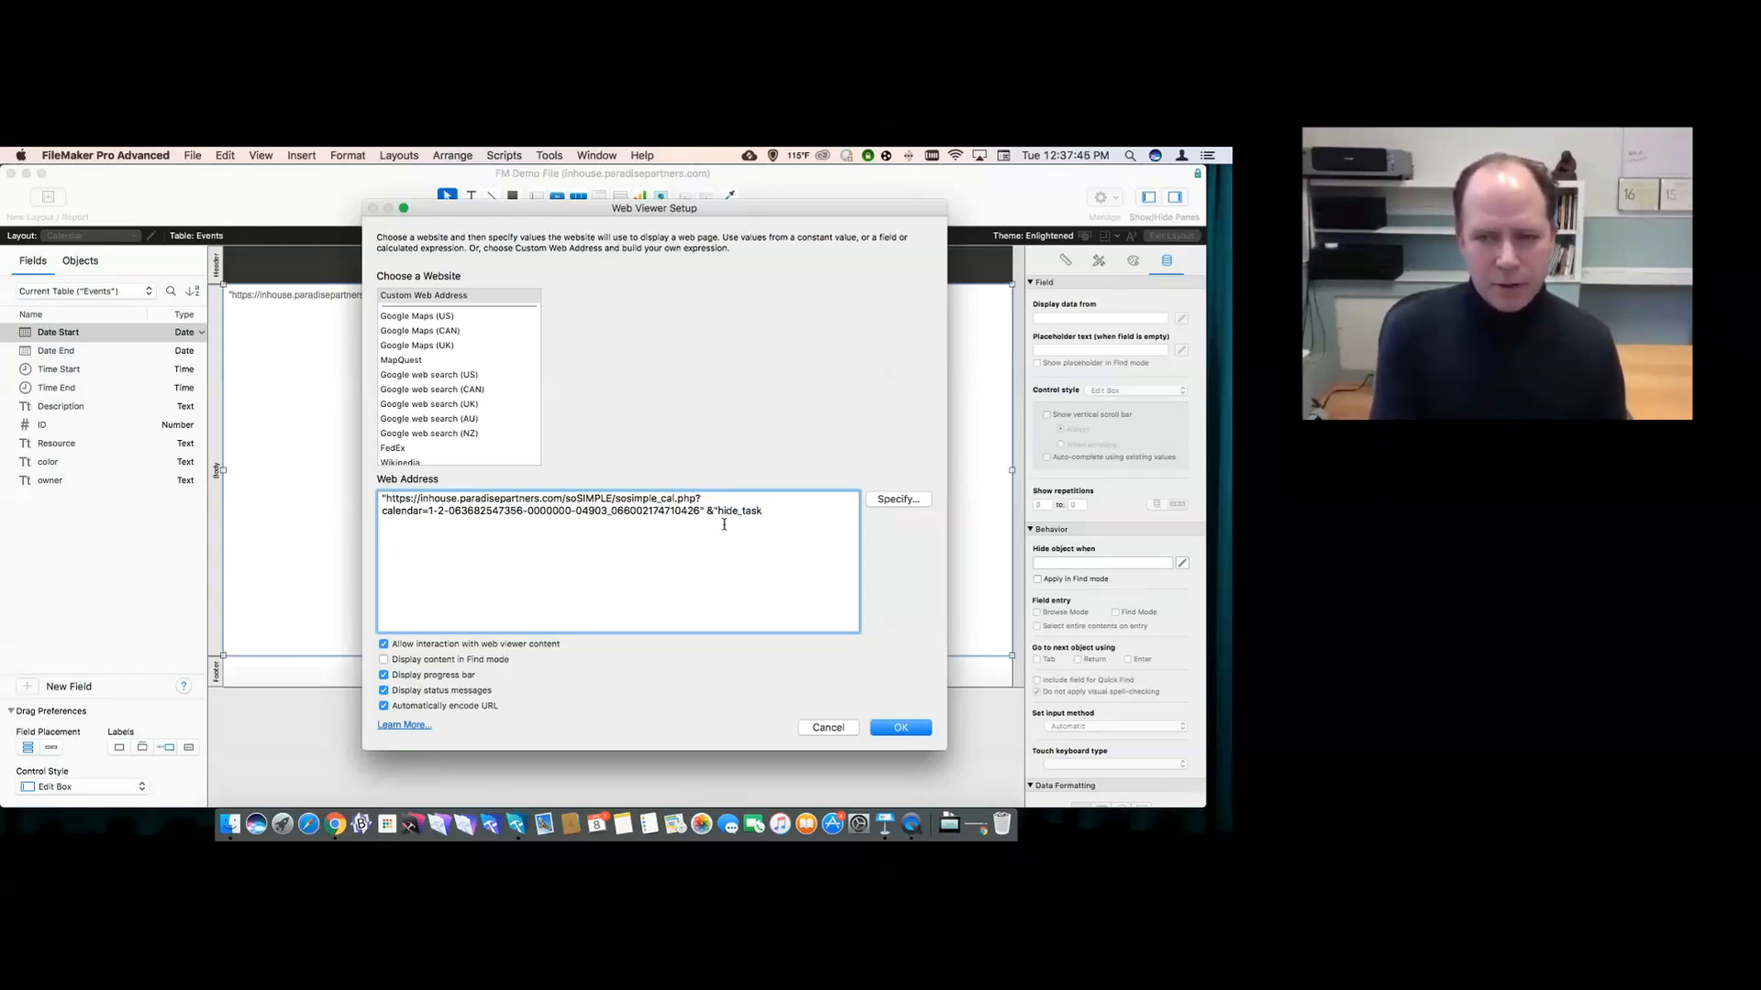
key("alt+Left")
type("&")
type("=1")
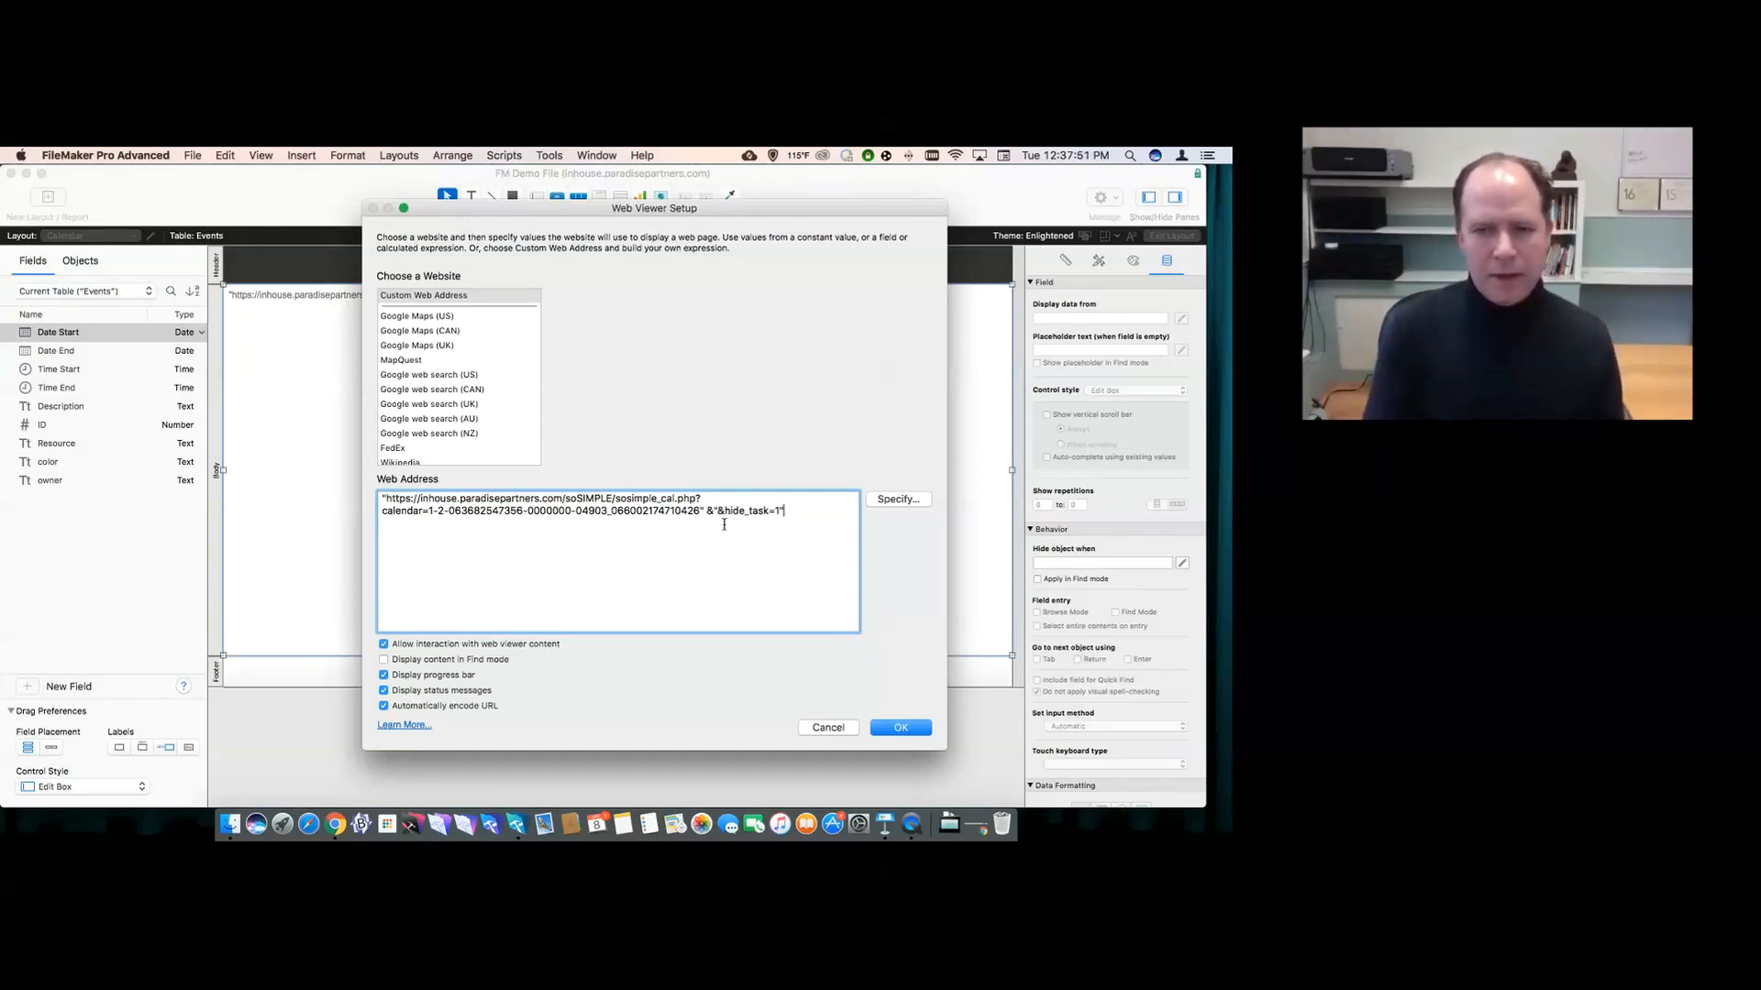
key("Escape")
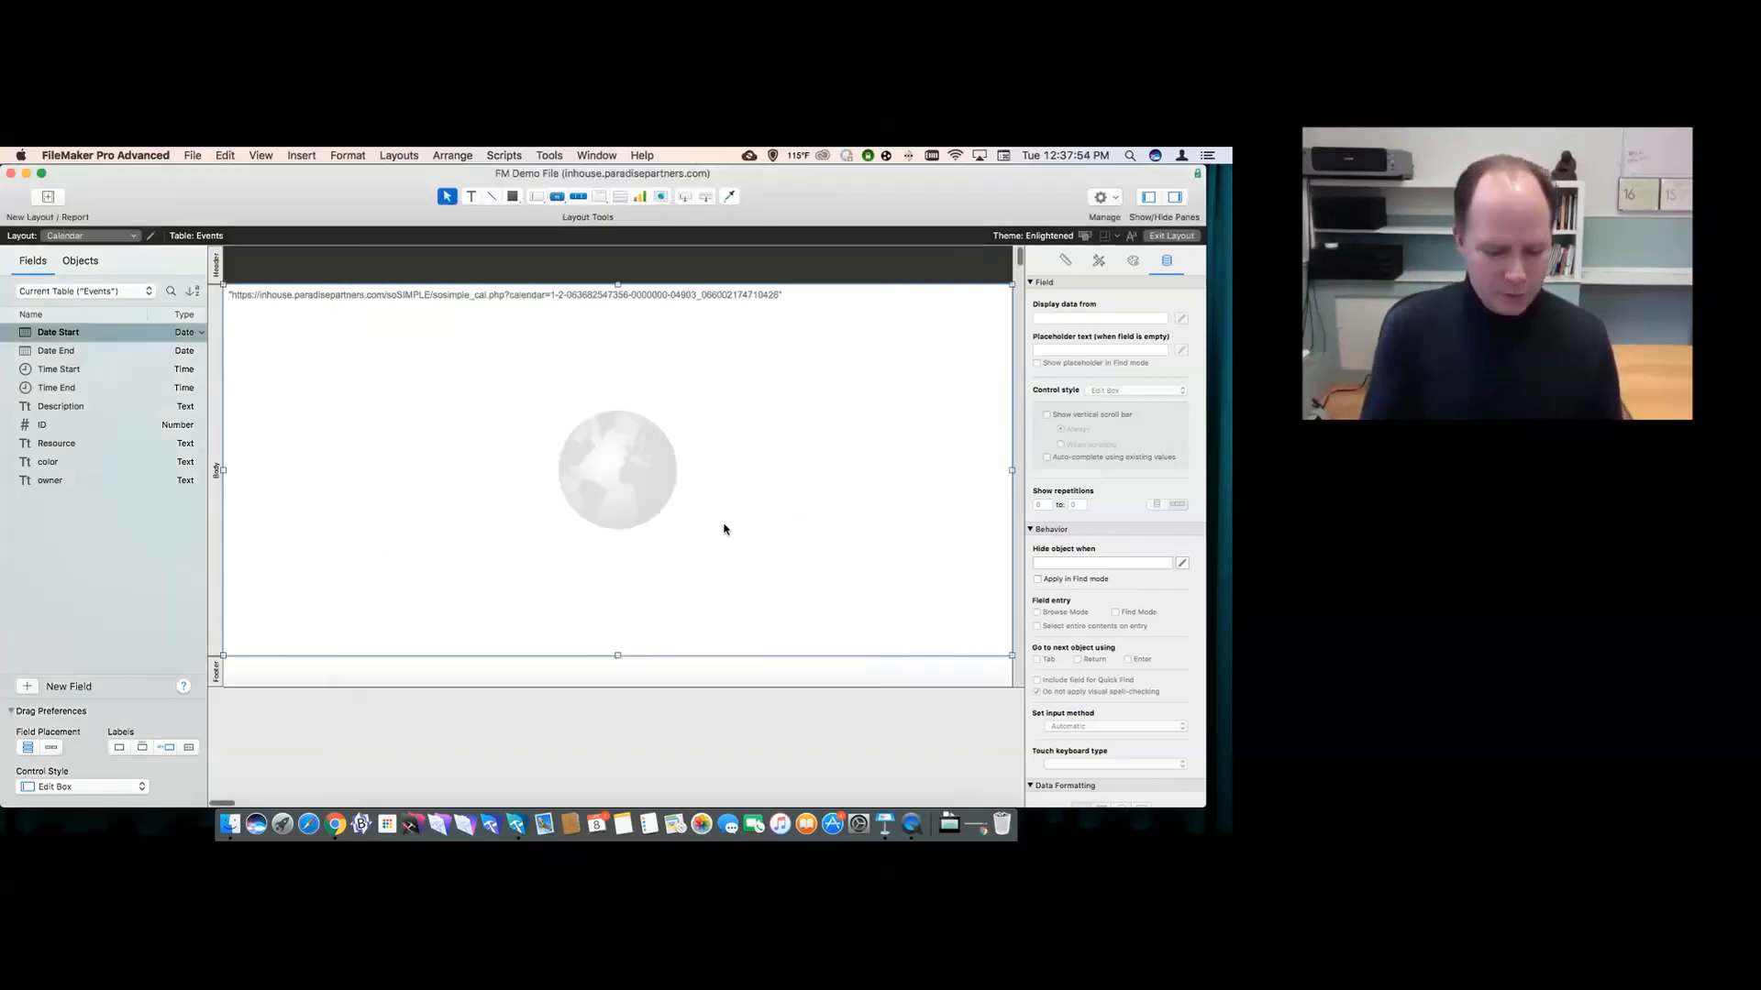
key("super+b")
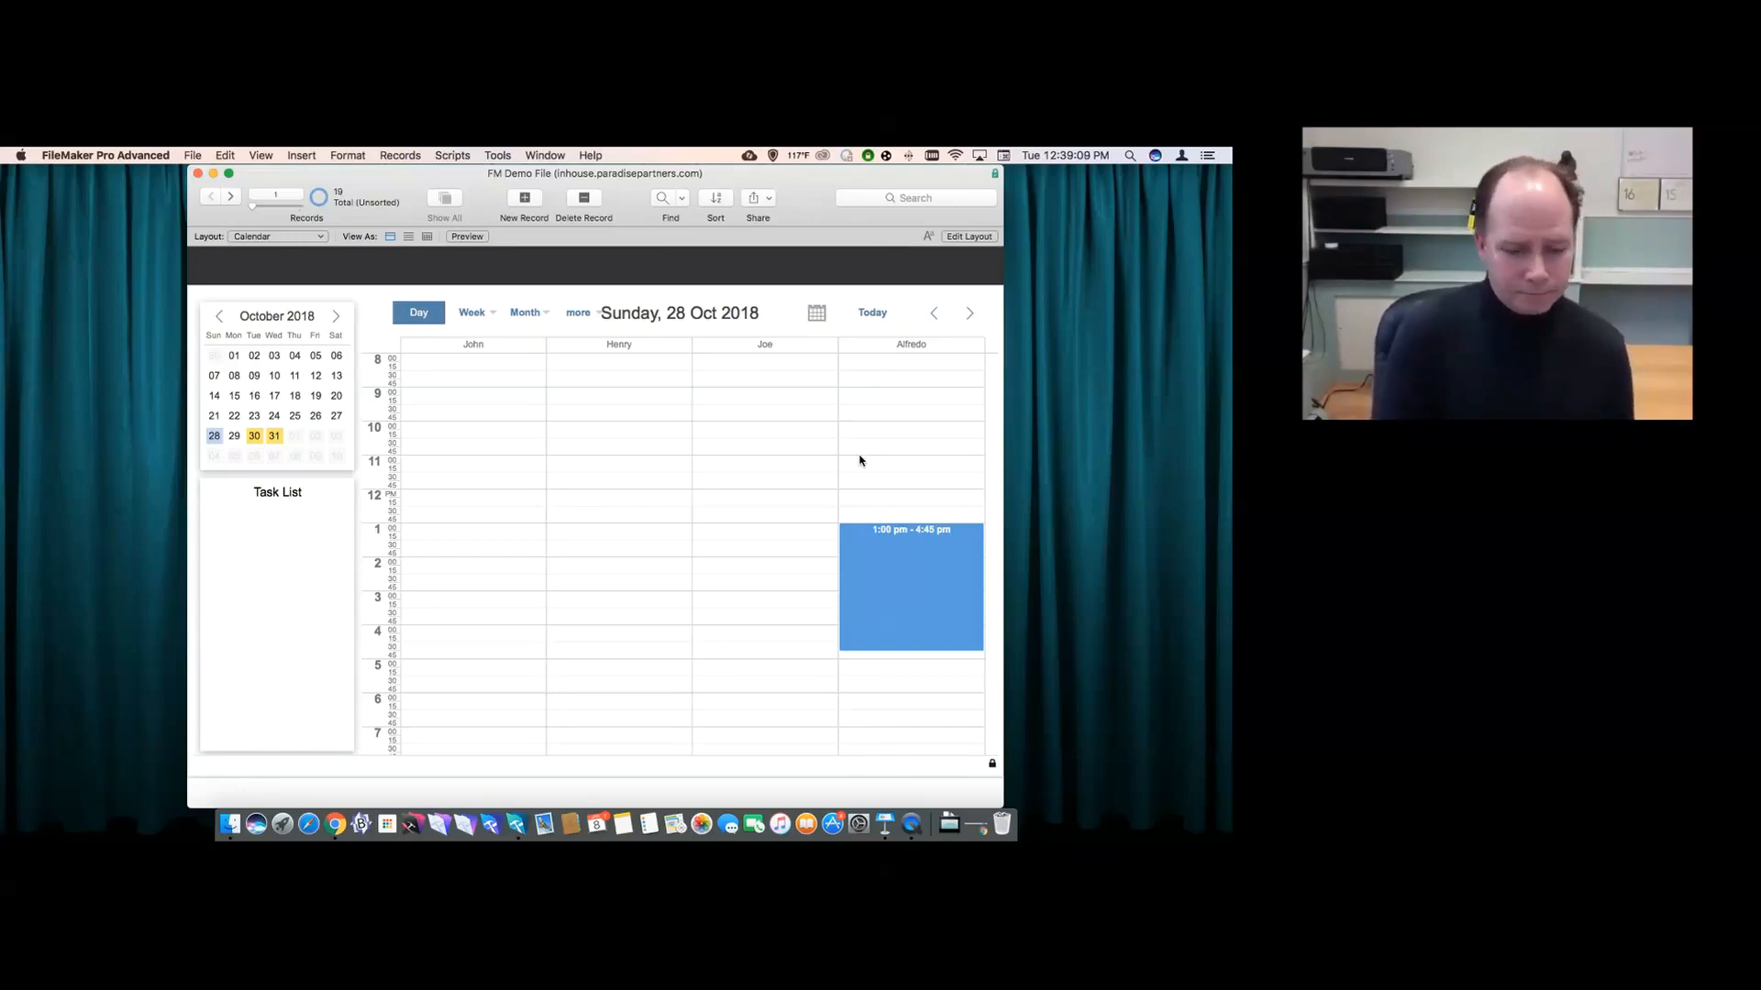
- Open soSIMPLE Calendar Settings from recent files and duplicate the demo calendar as demo Copy
left_click(539, 155)
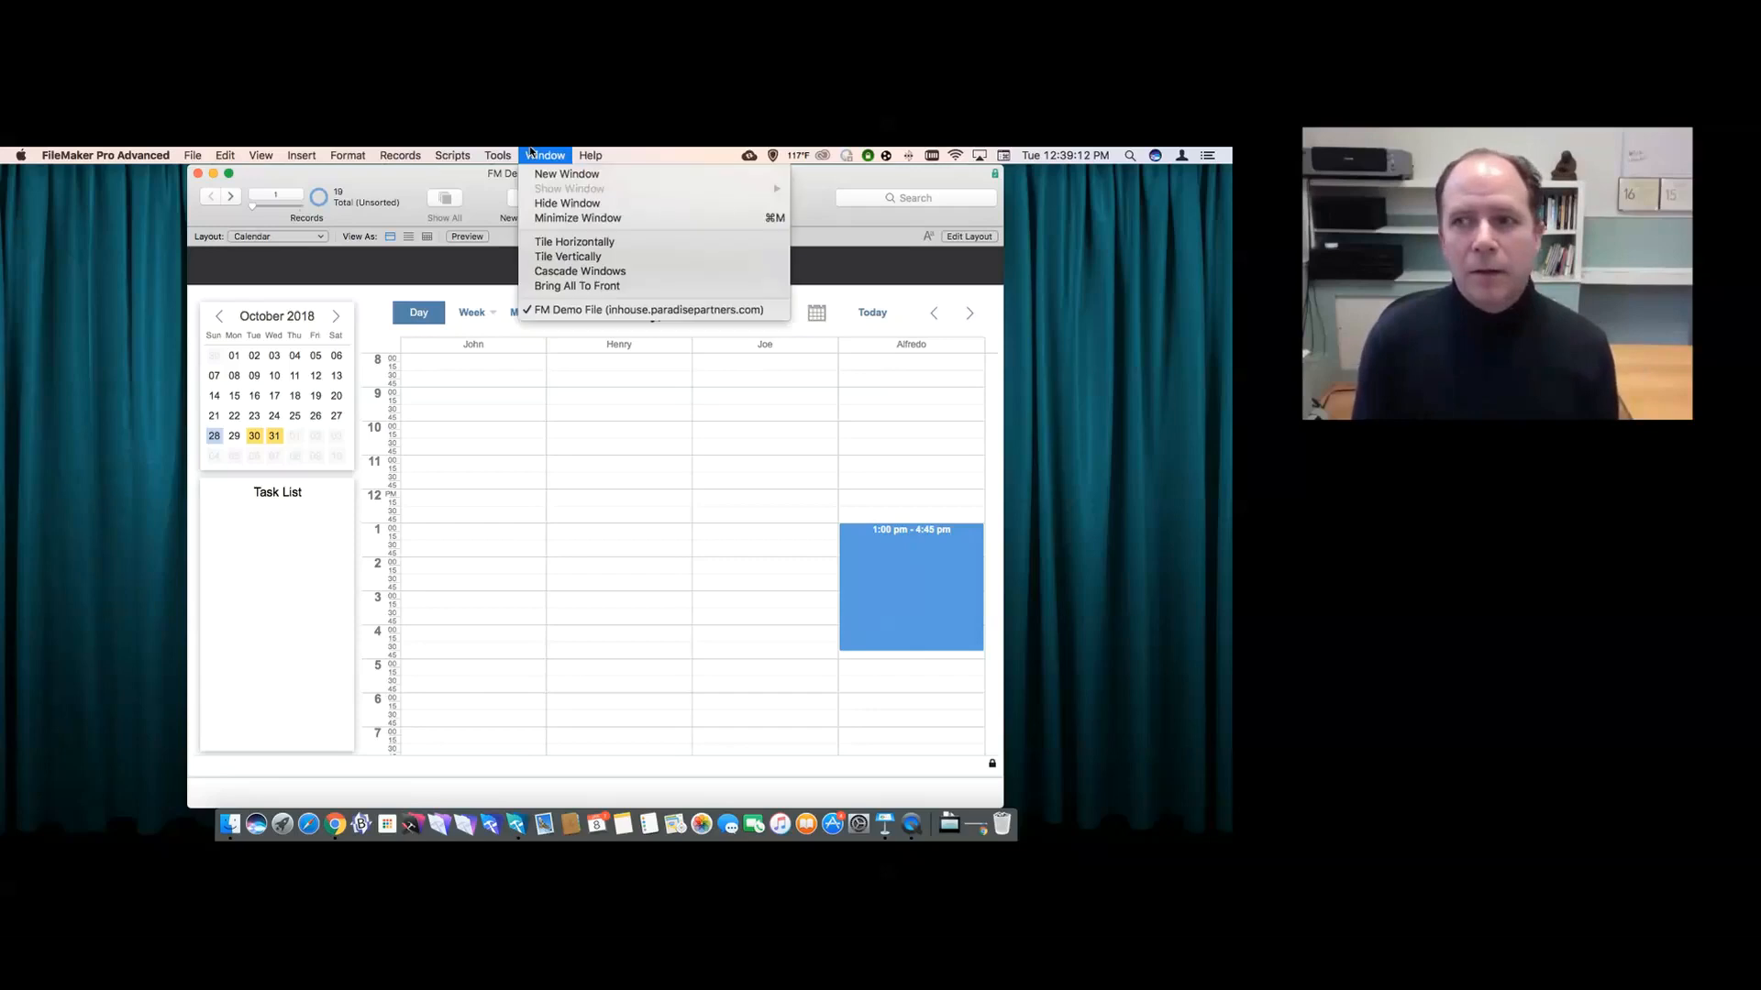
left_click(476, 258)
left_click(193, 155)
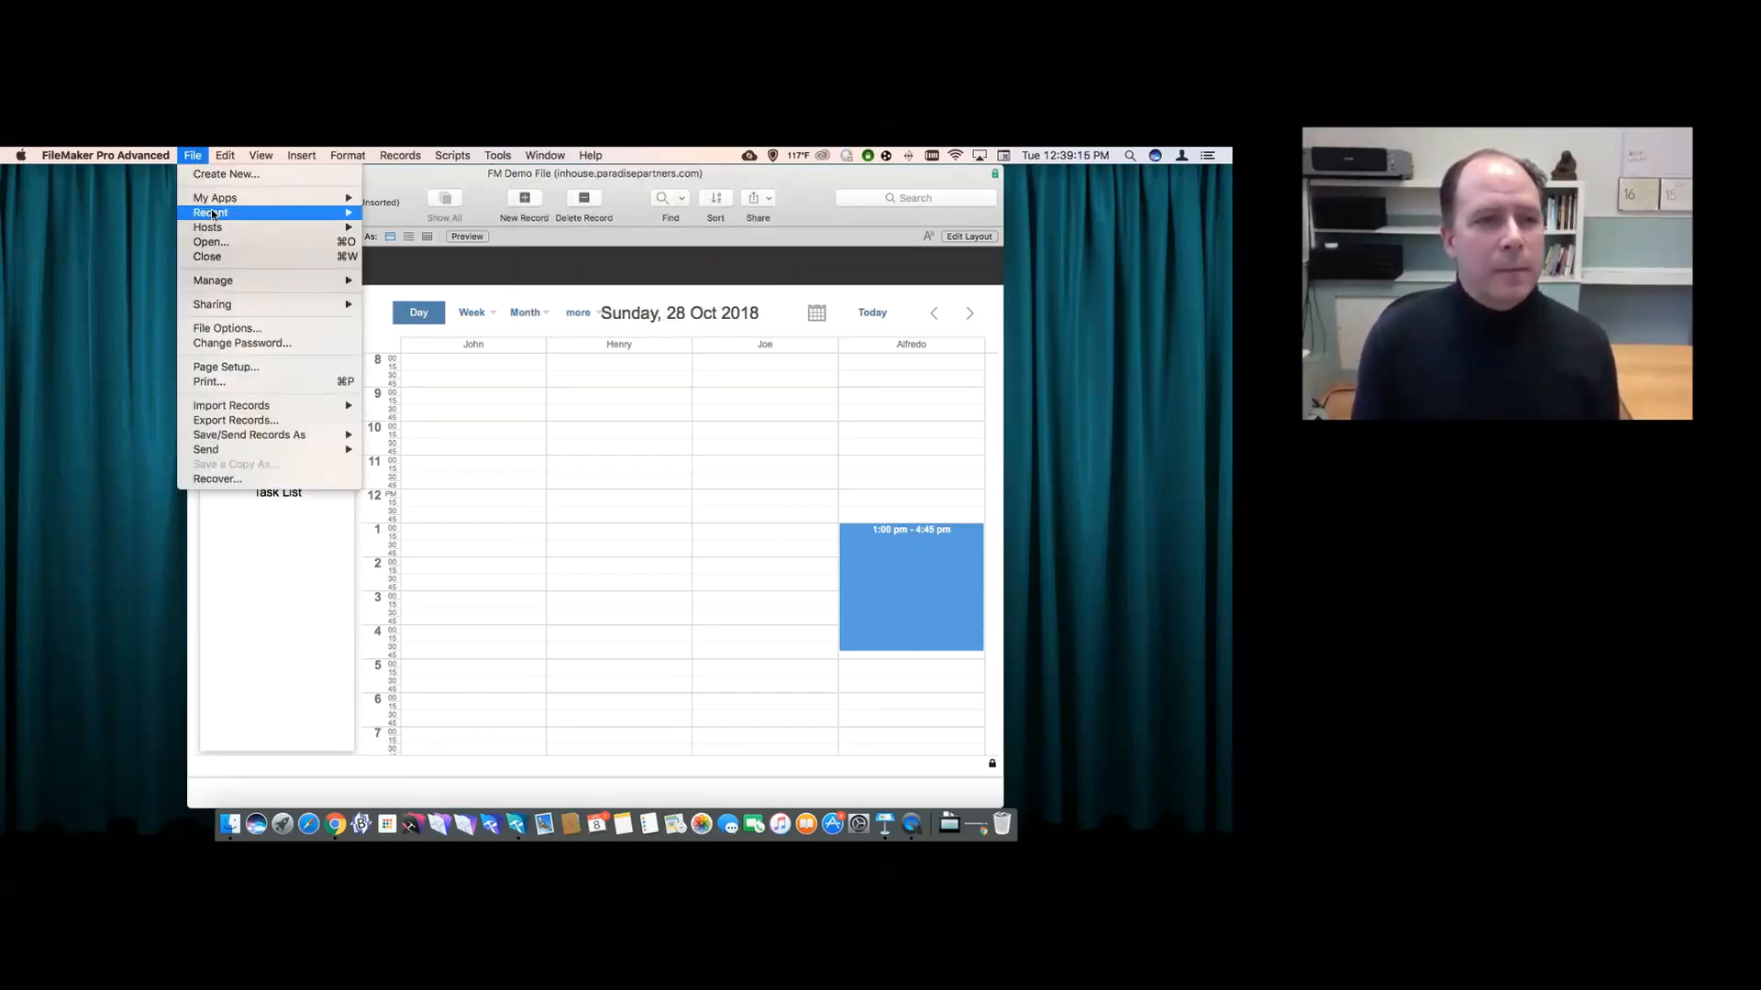
mouse_move(303, 213)
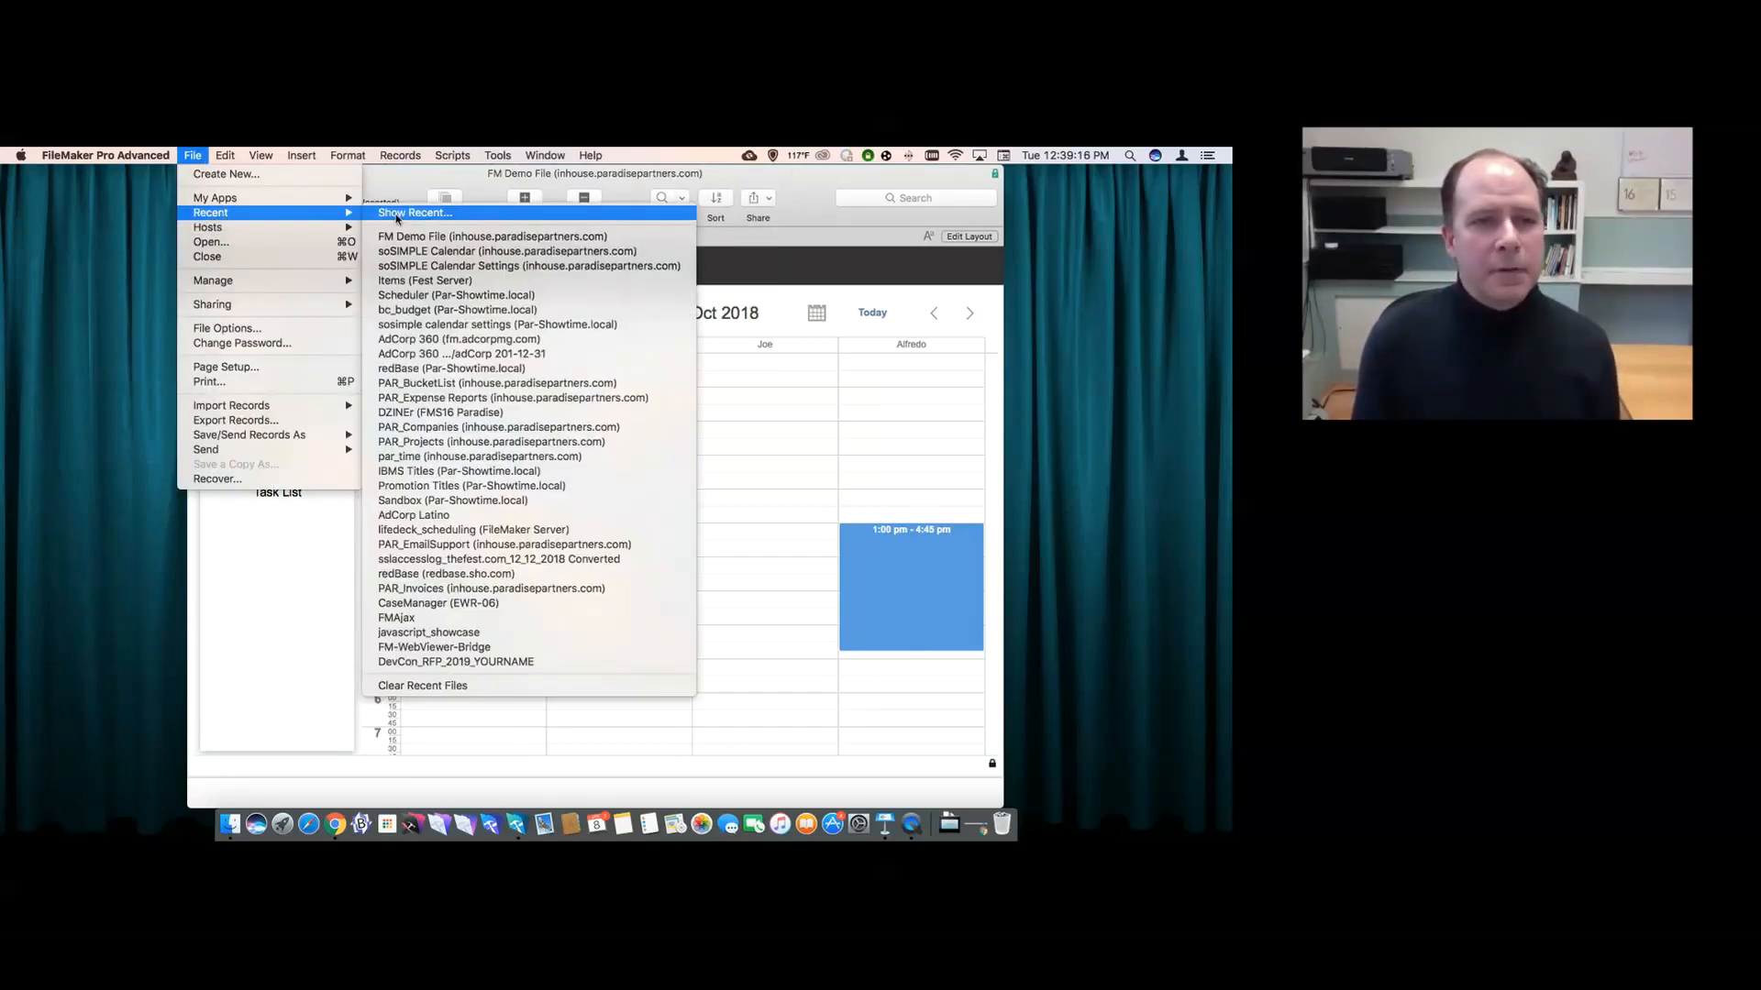
left_click(414, 266)
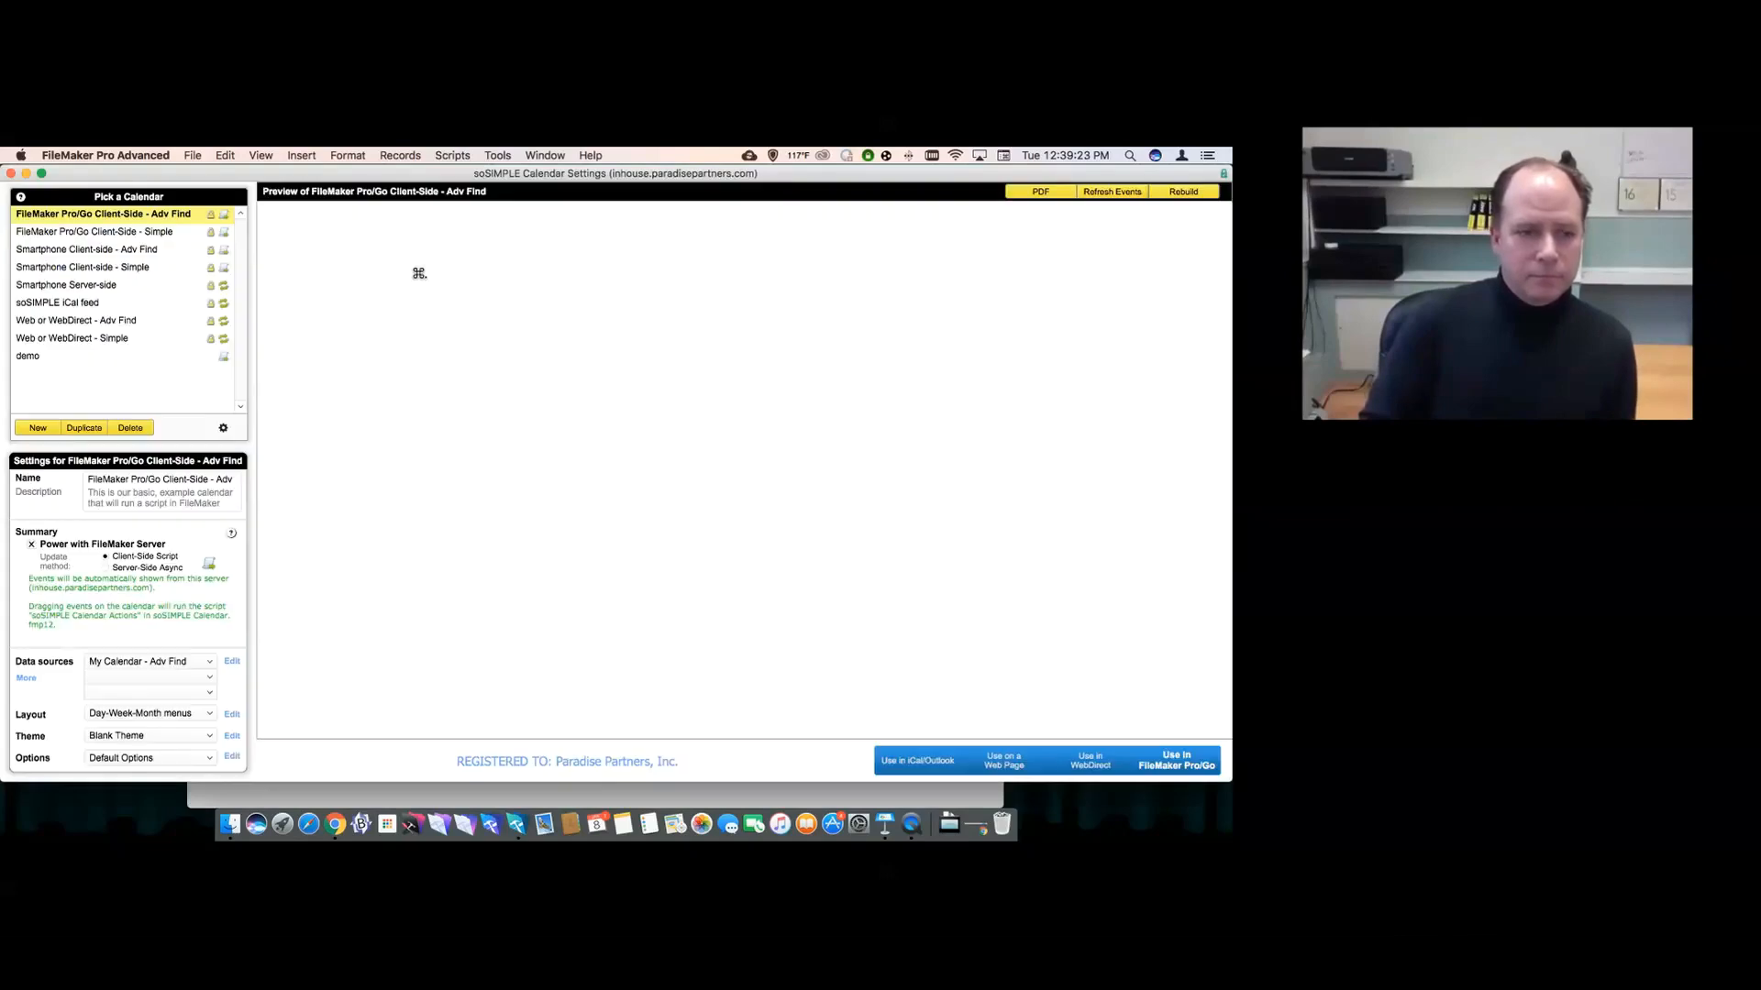
left_click(162, 358)
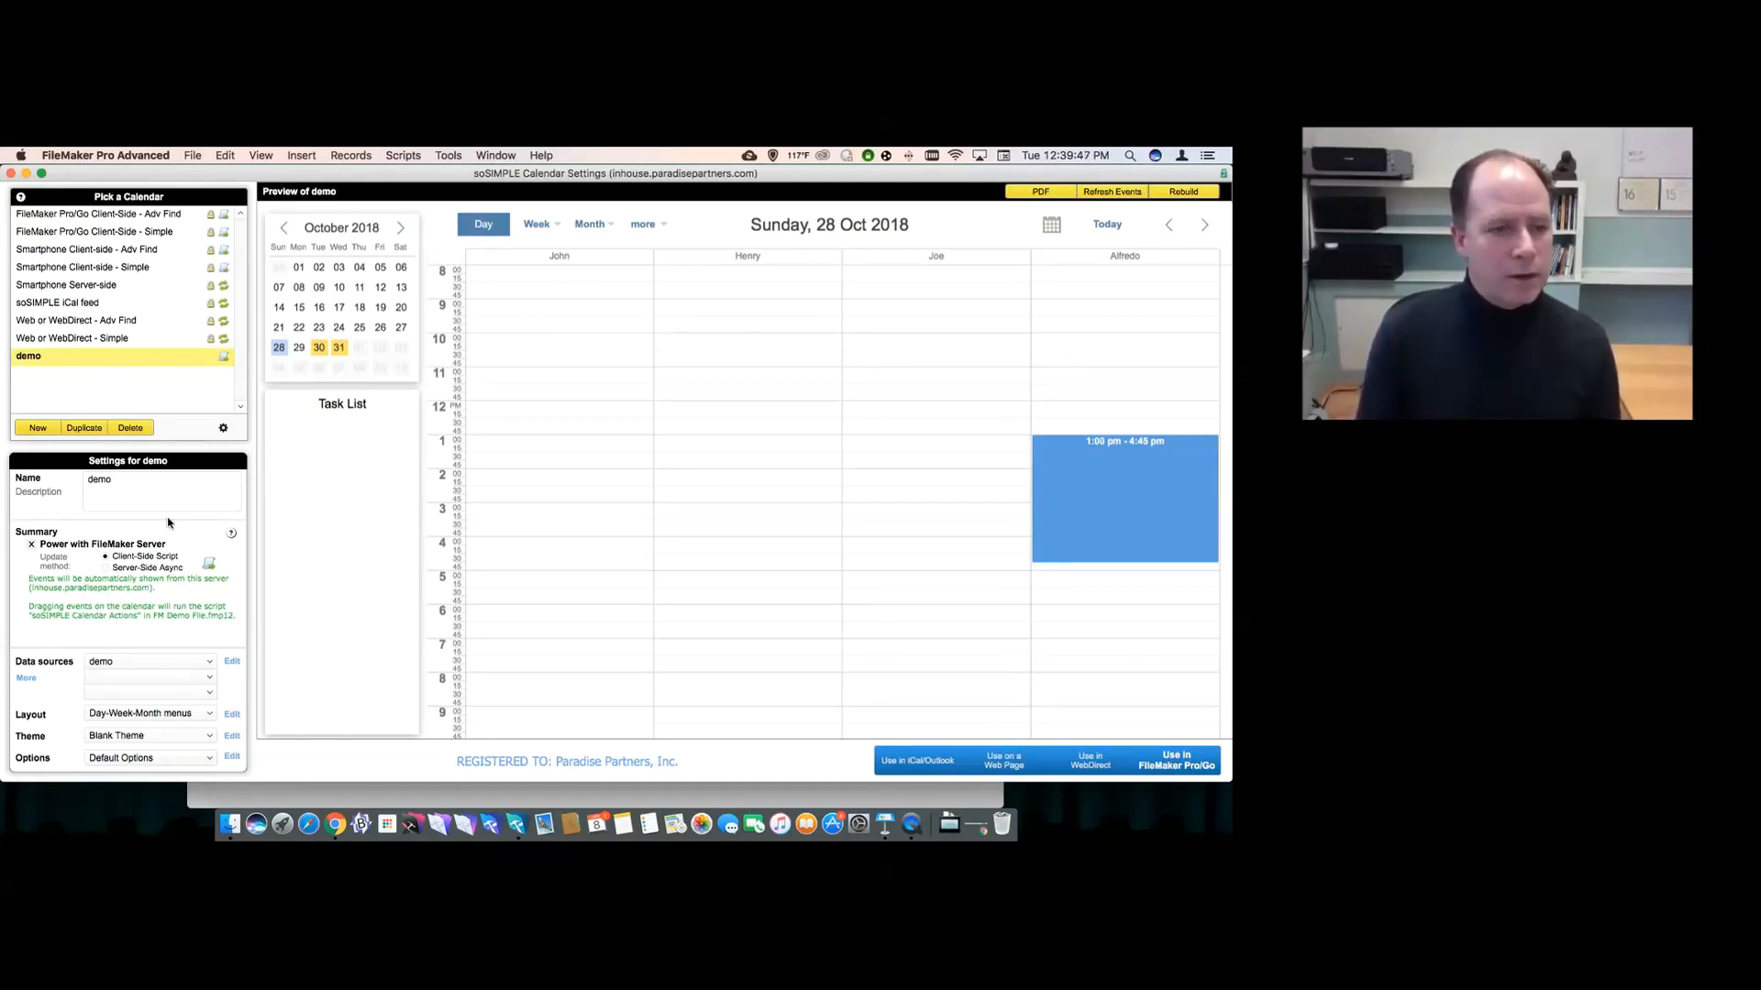
left_click(82, 429)
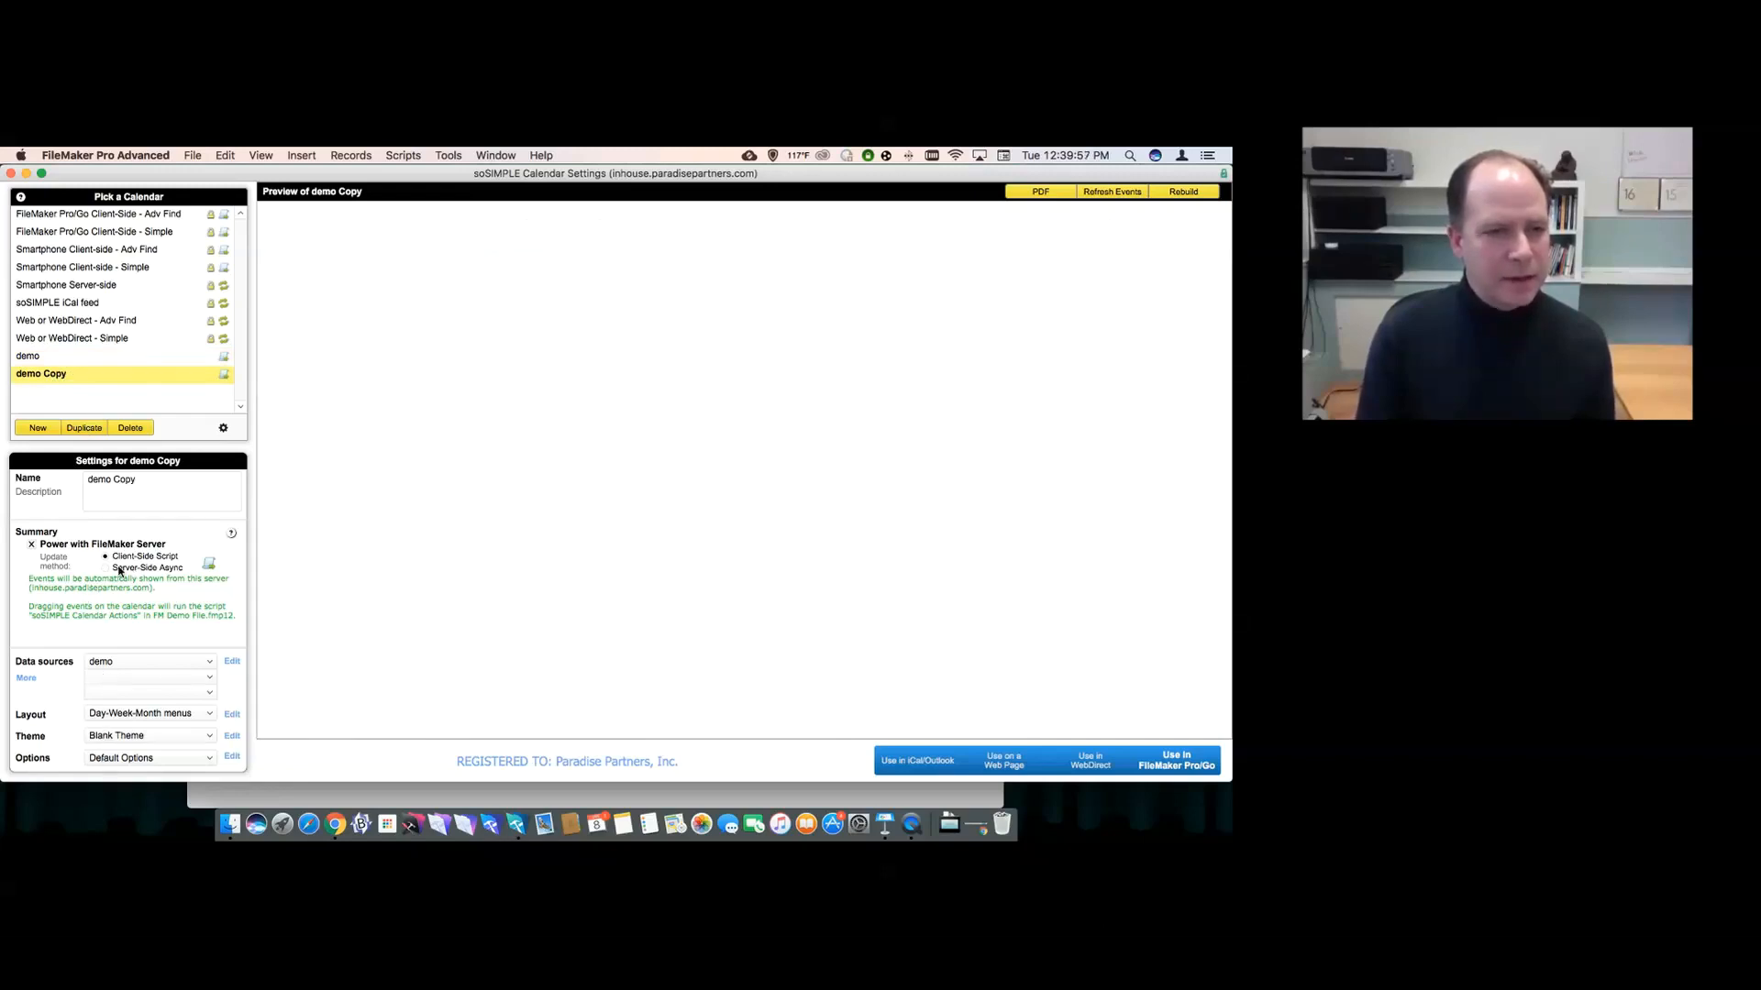
- Rename the copied calendar 'demo server' and set its update method to Server-Side Async
left_click(120, 484)
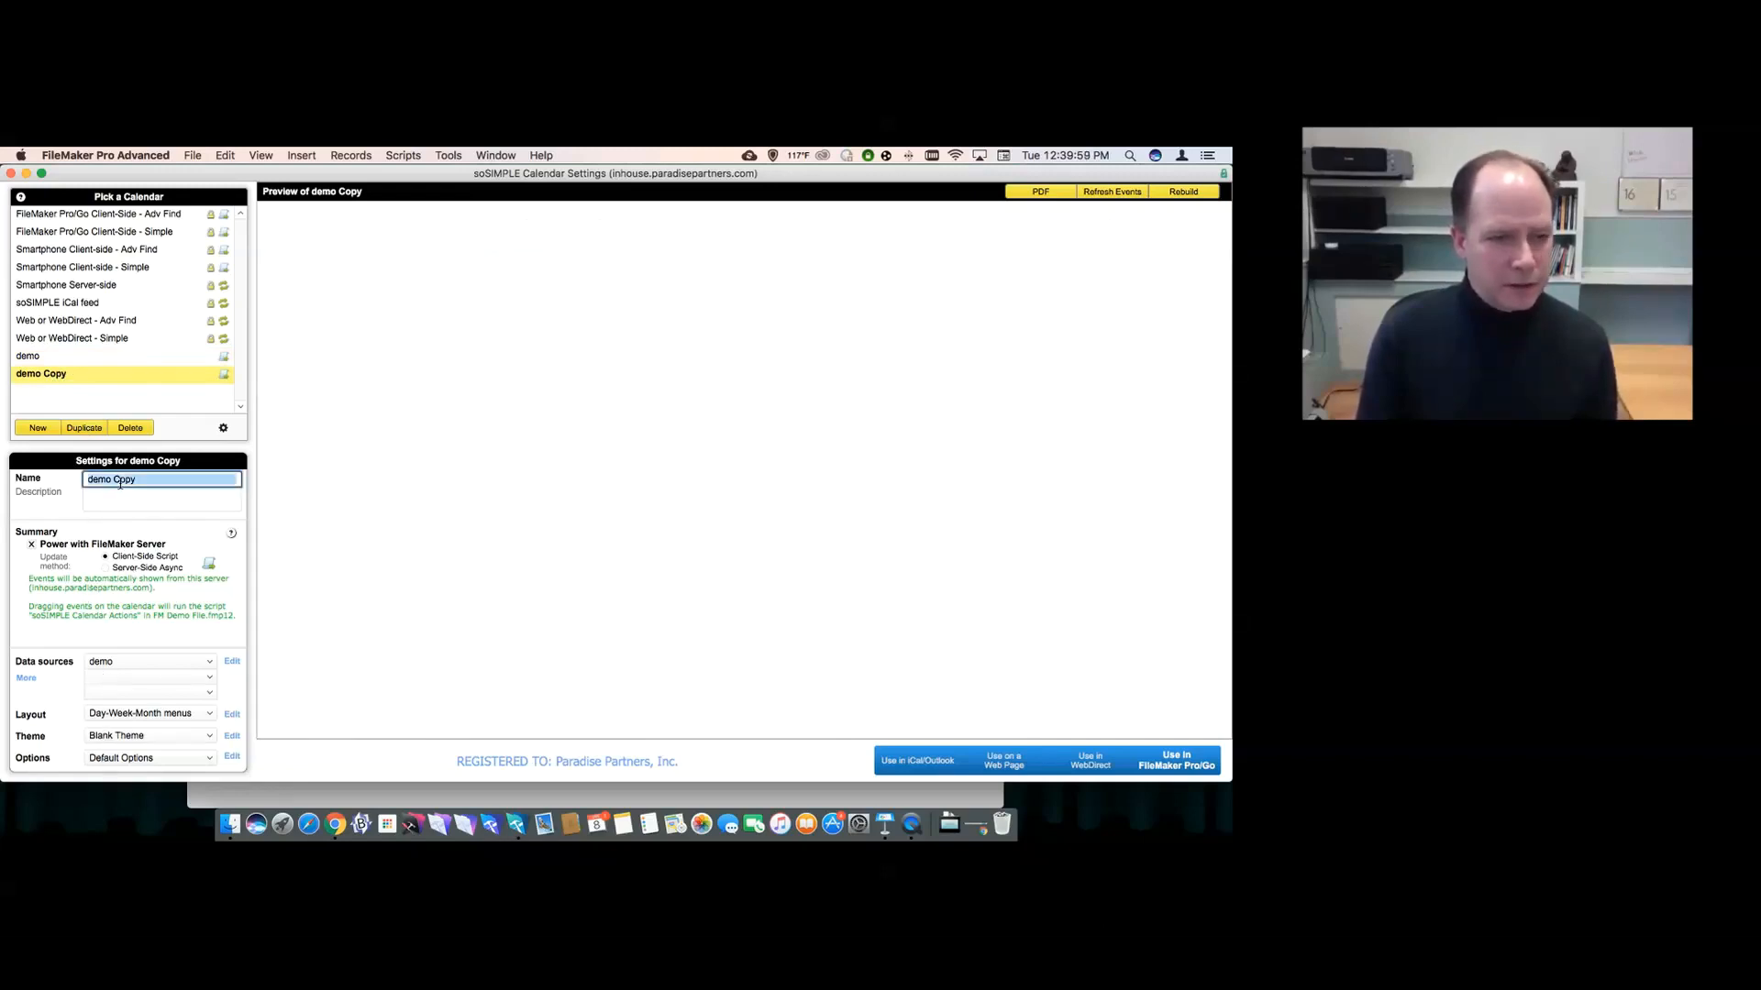
type("demo server")
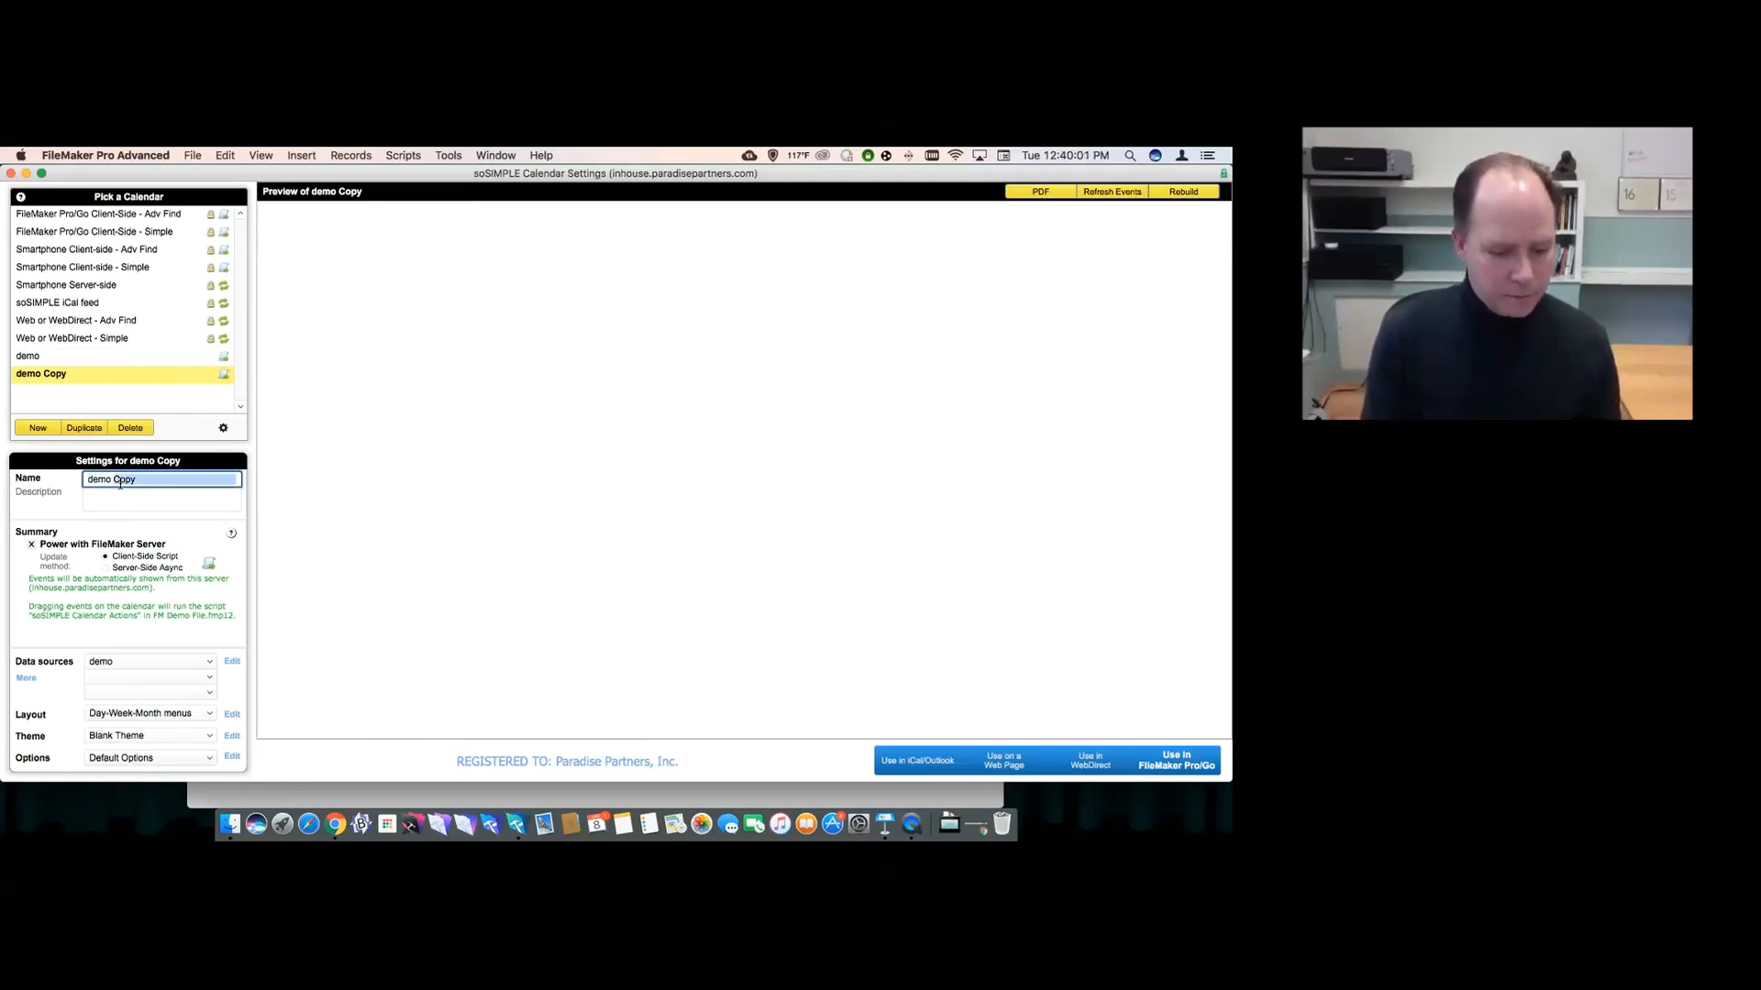
left_click(107, 569)
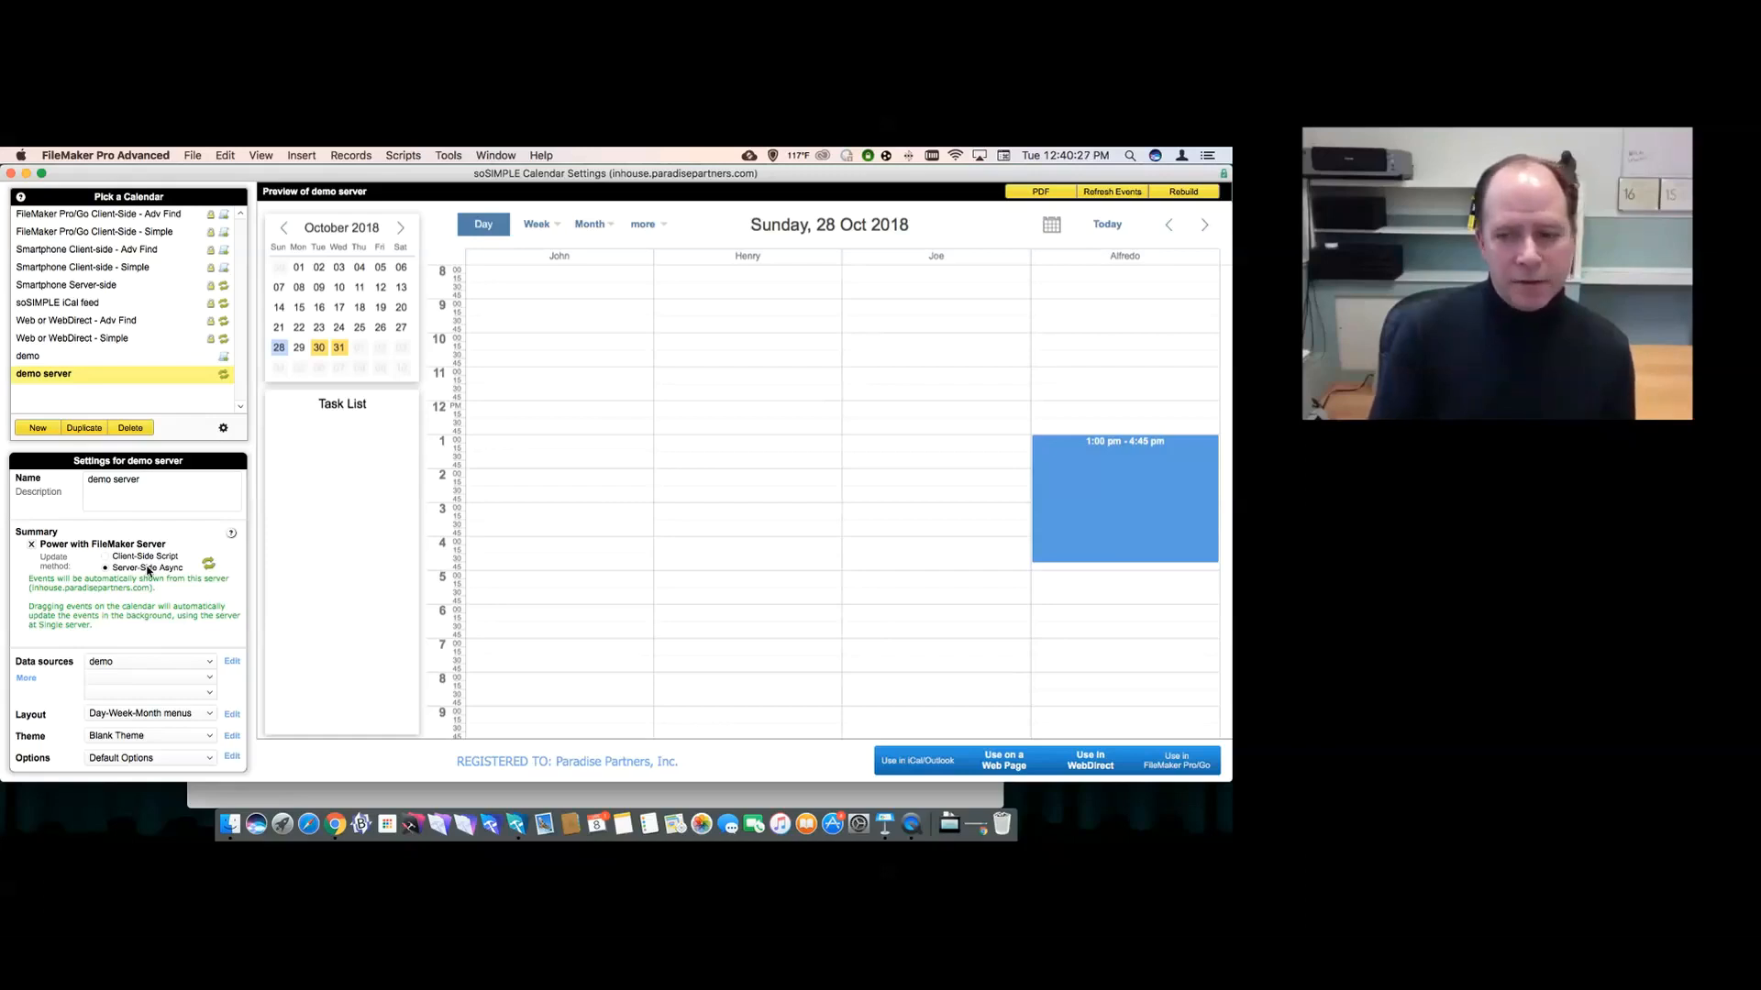
- Open the demo server calendar's web-page address in the web browser
left_click(976, 761)
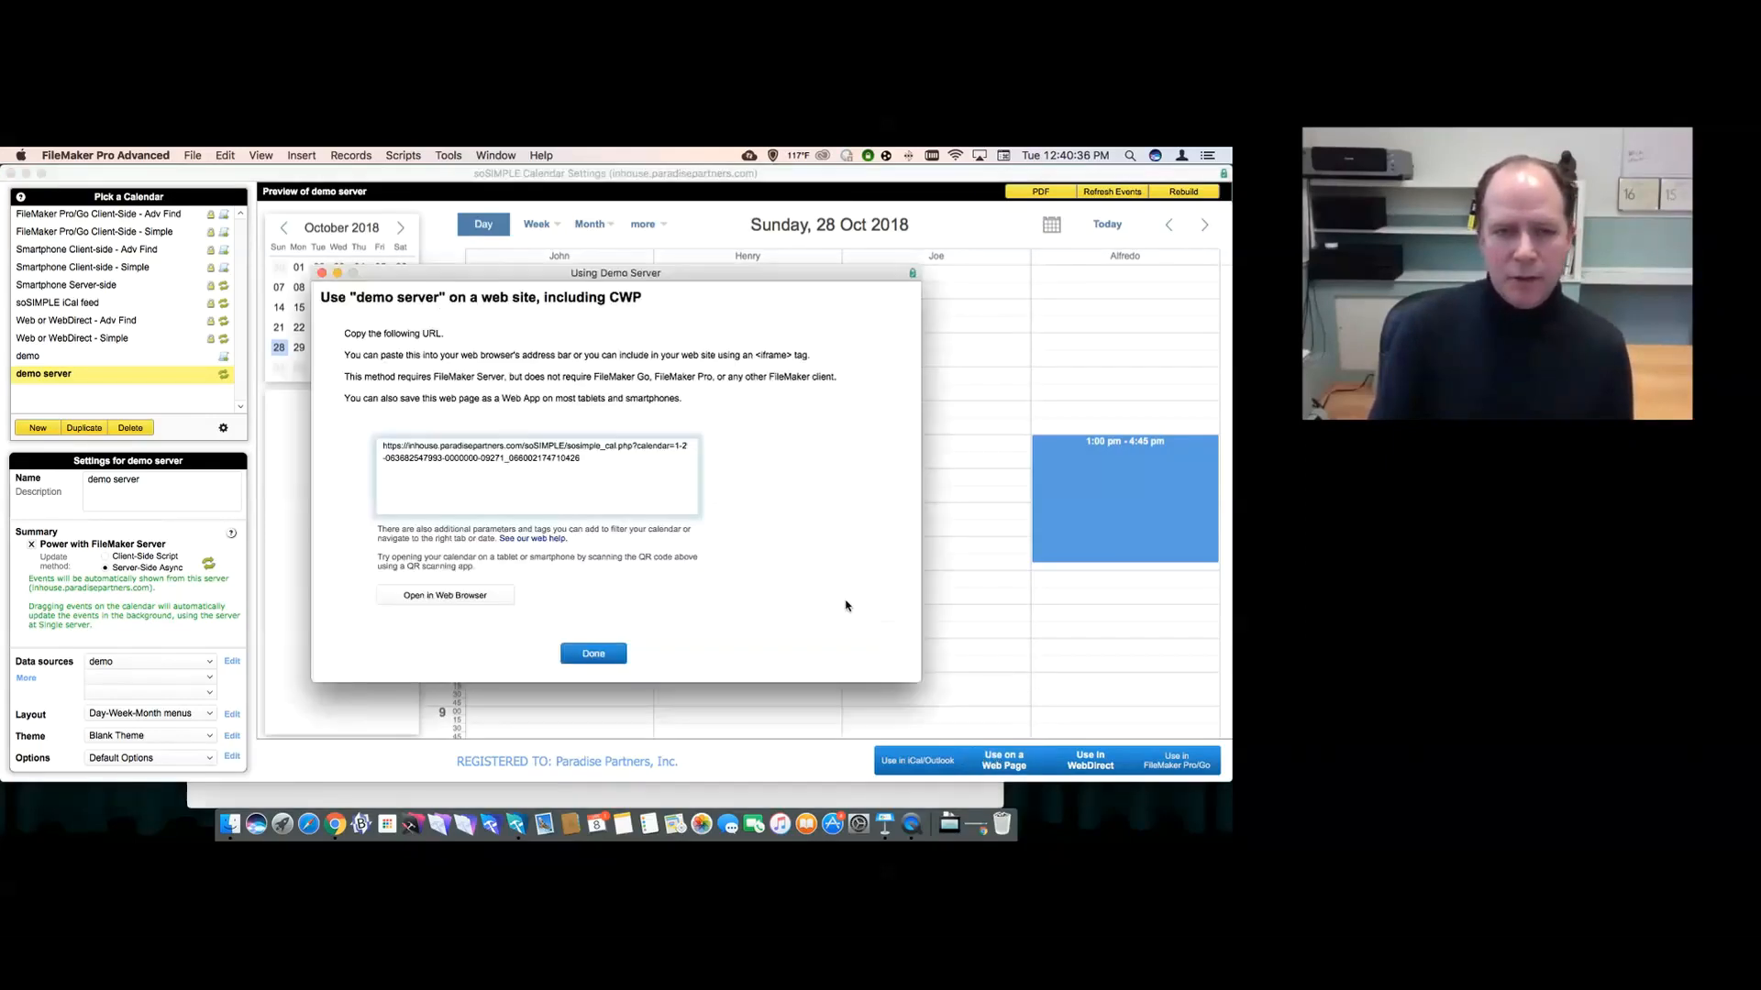
left_click(477, 594)
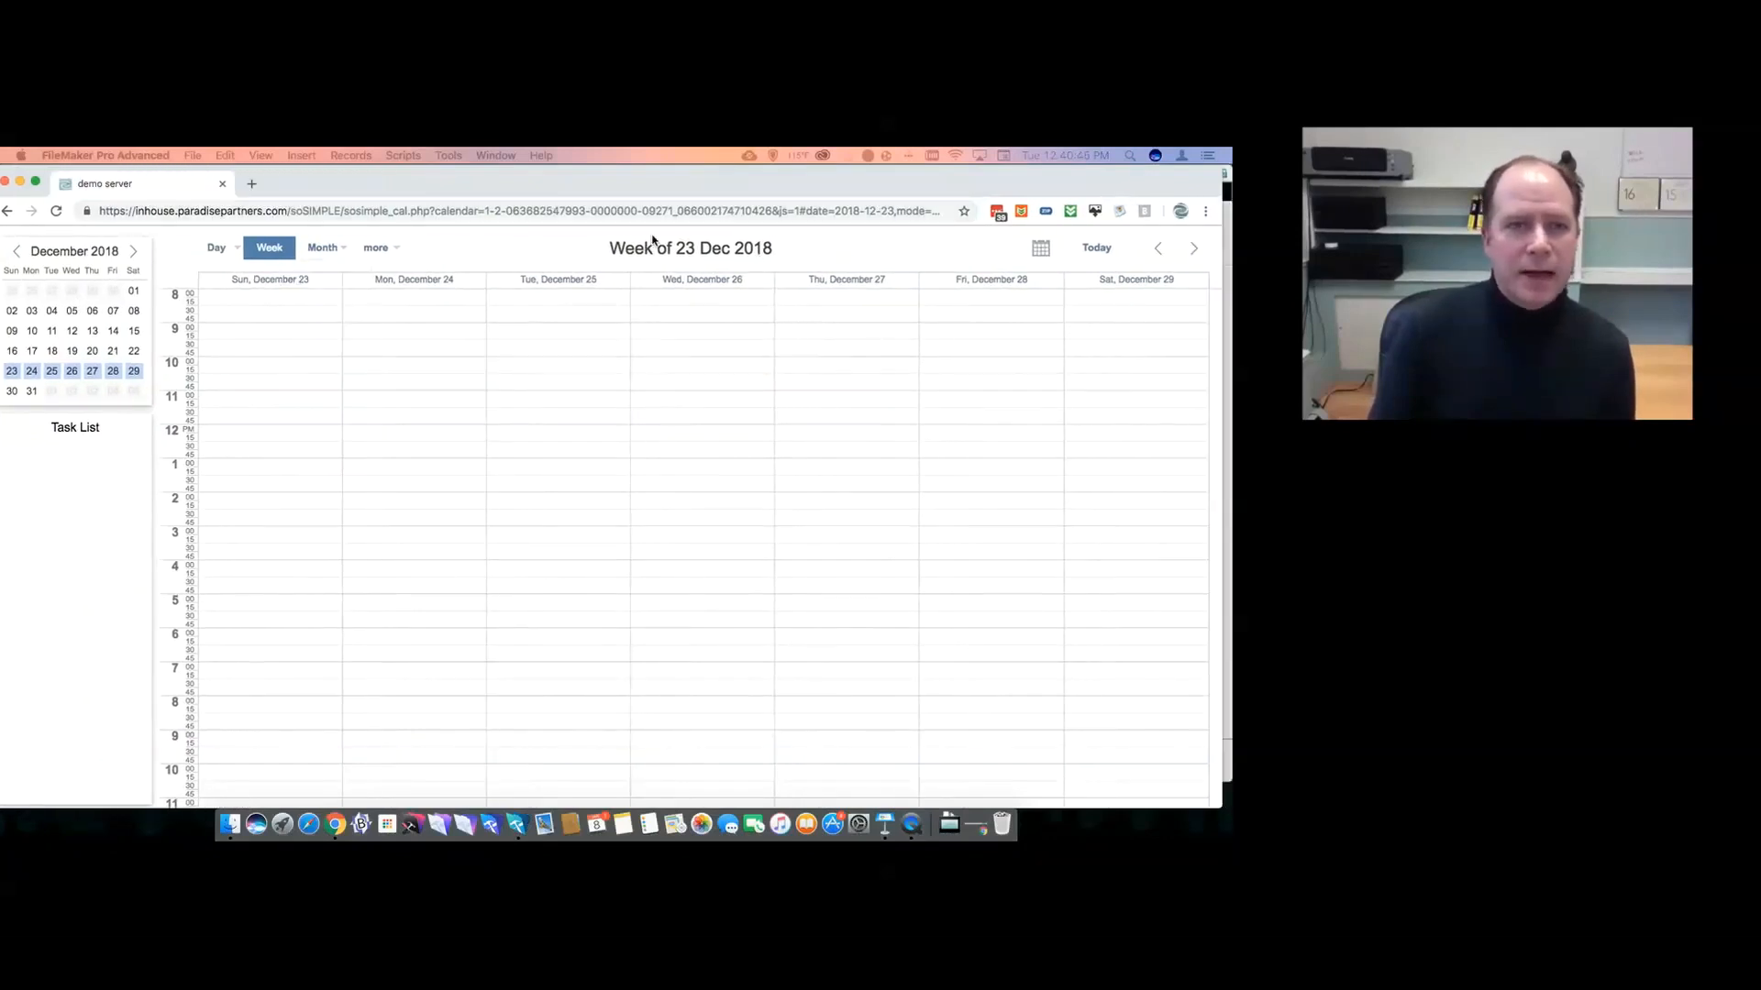
- Step the web calendar back three weeks to the week of 2 Dec 2018
mouse_move(589, 189)
left_mouse_down()
mouse_move(585, 209)
mouse_move(602, 183)
left_mouse_up()
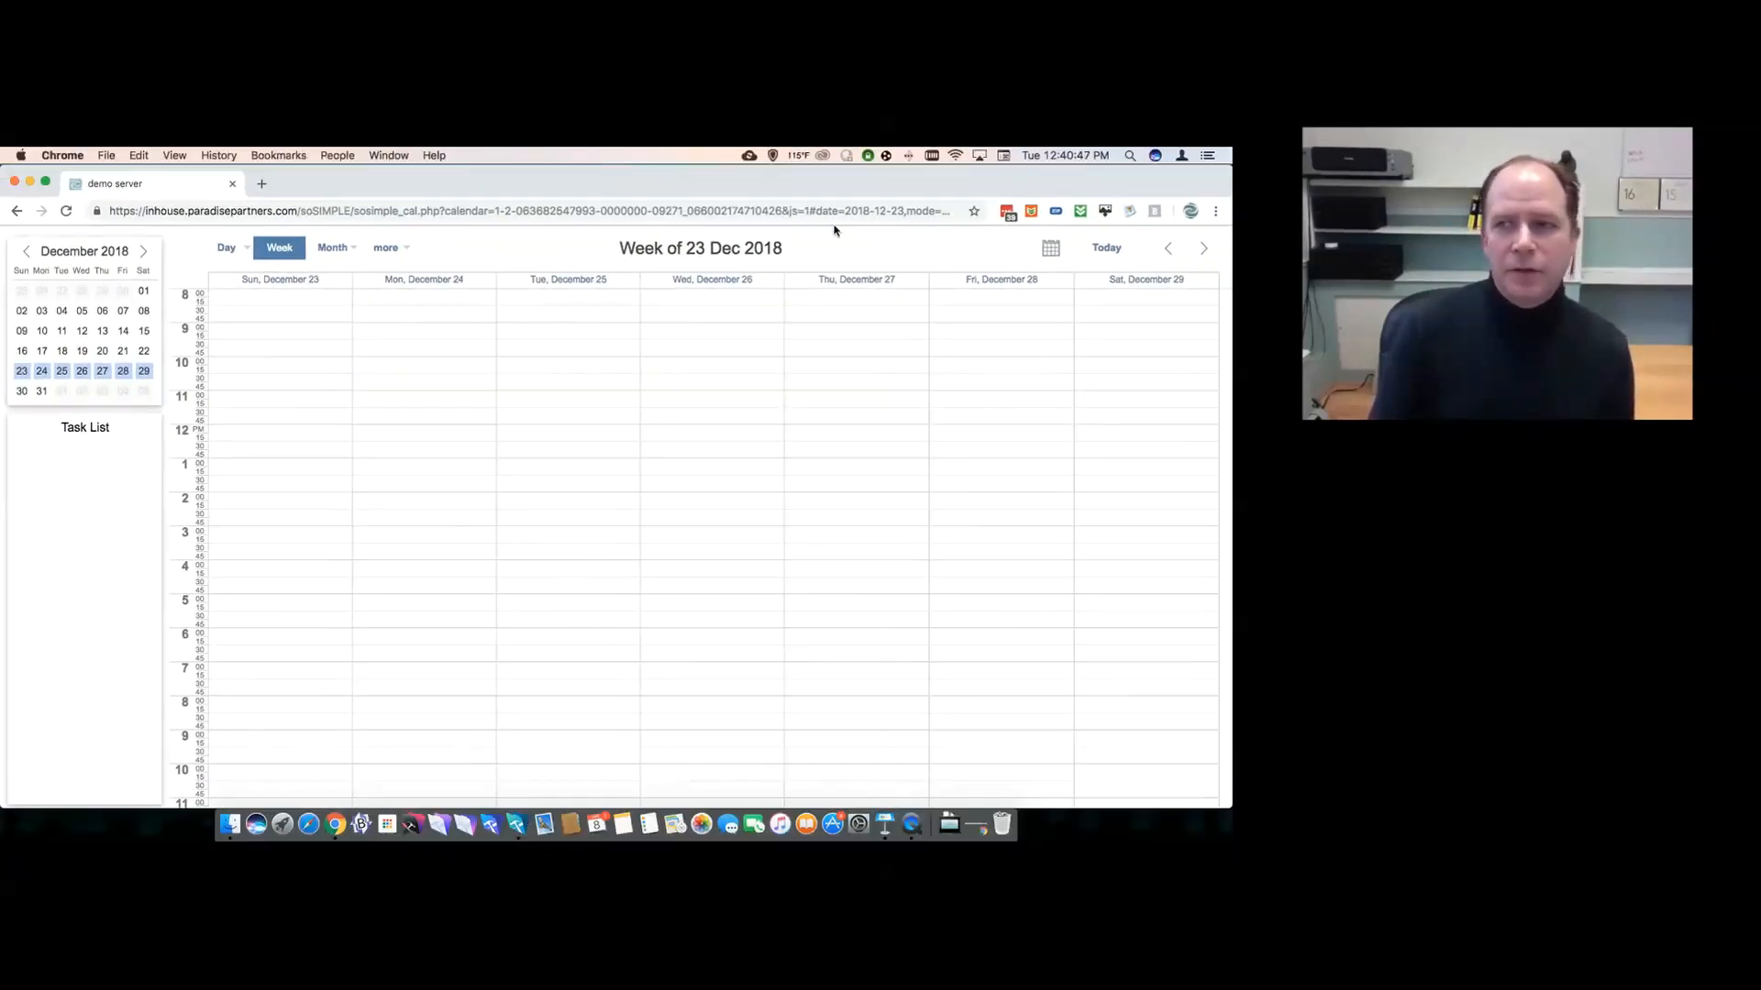
left_click(1168, 250)
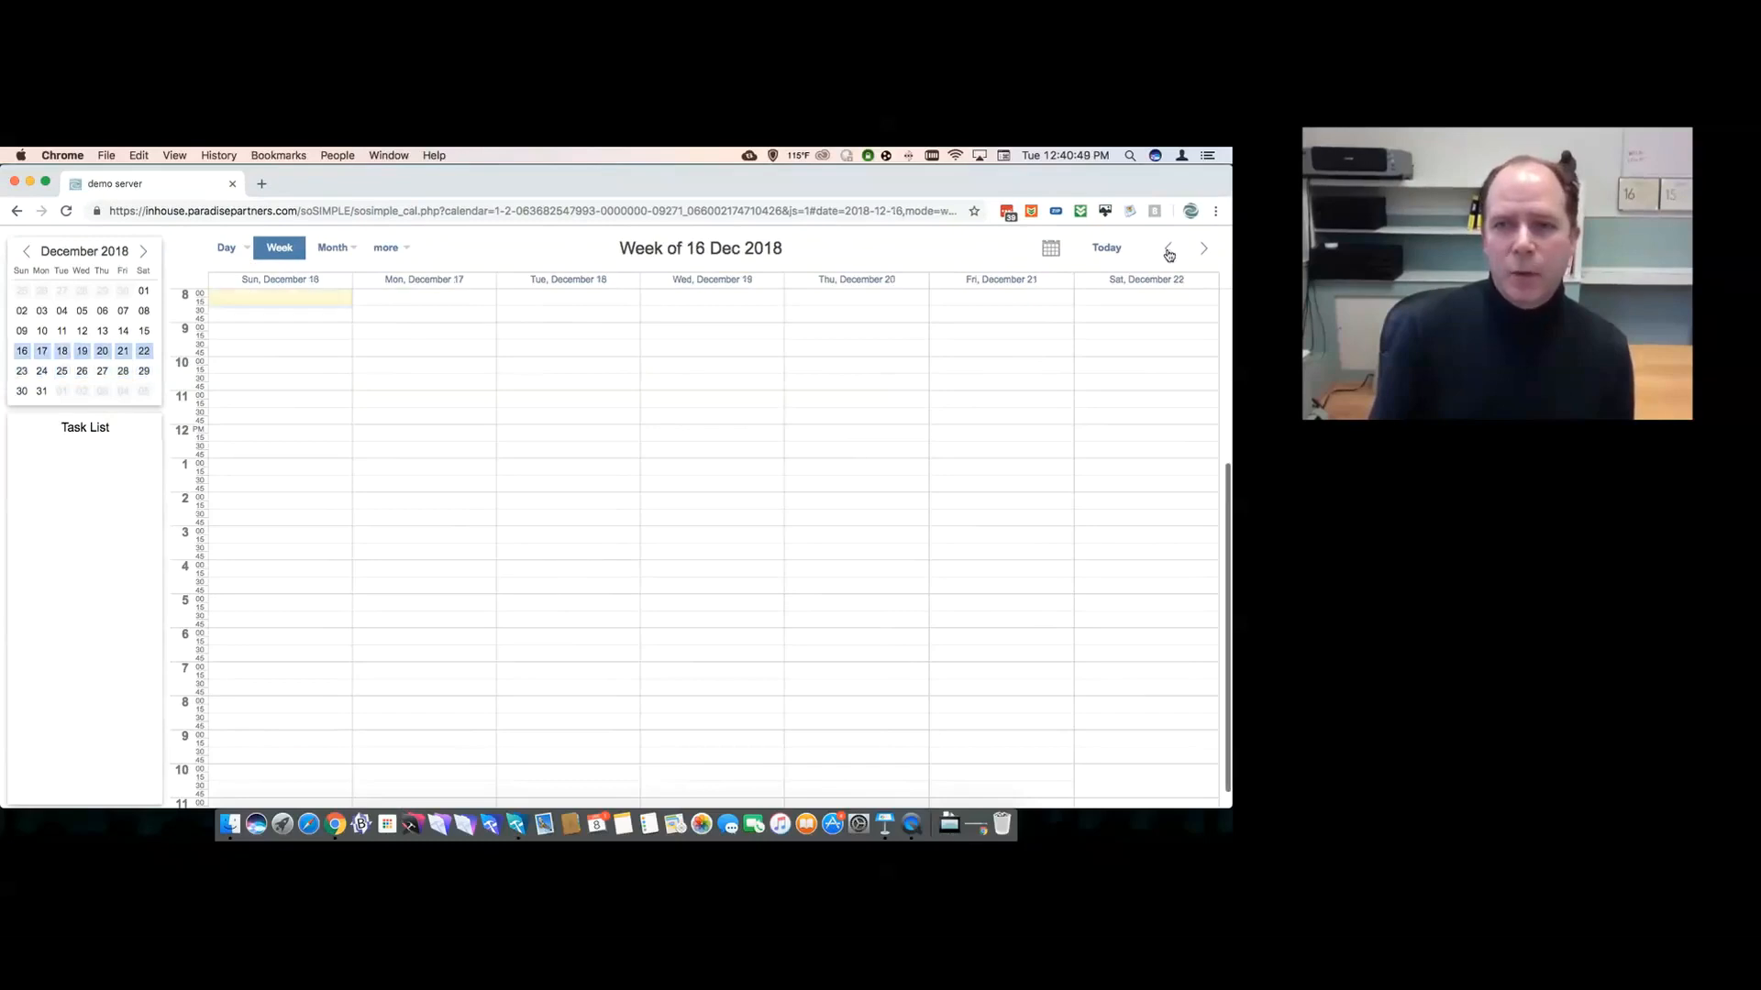
left_click(1168, 249)
left_click(1168, 249)
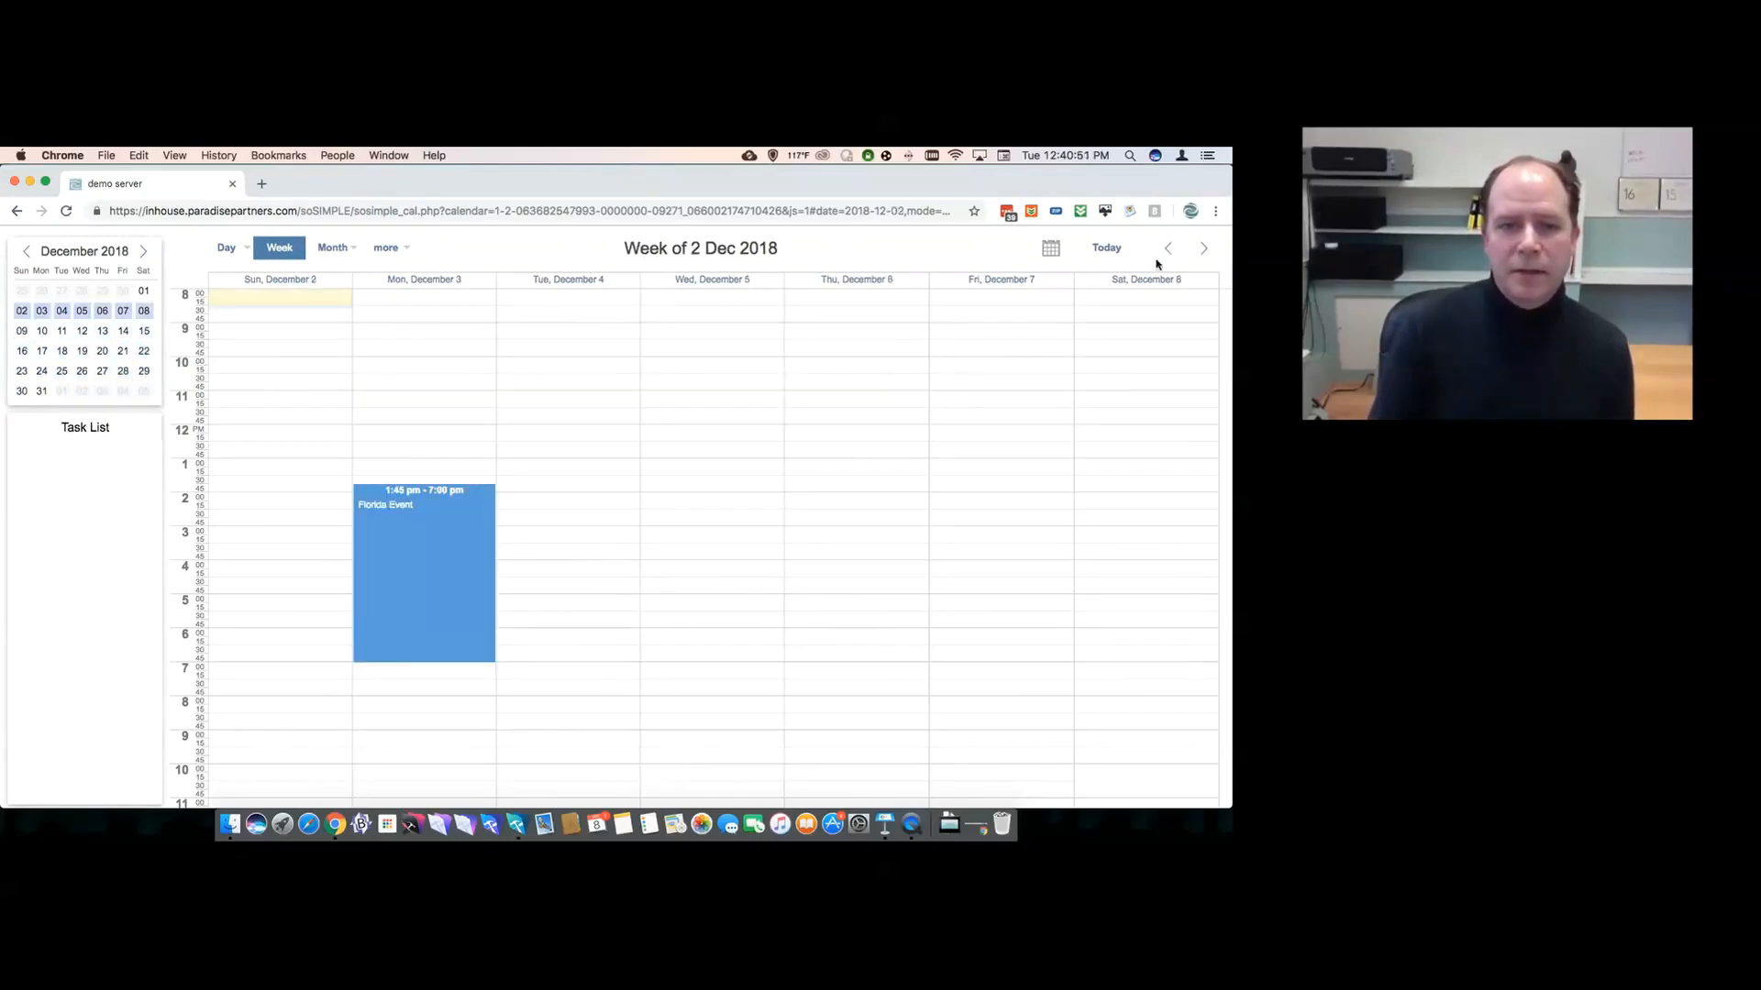
- Move Florida Event to Sunday 2 Dec, 1:15–3:45 pm, then show December 2018 by month
left_click_drag(400, 492, 558, 494)
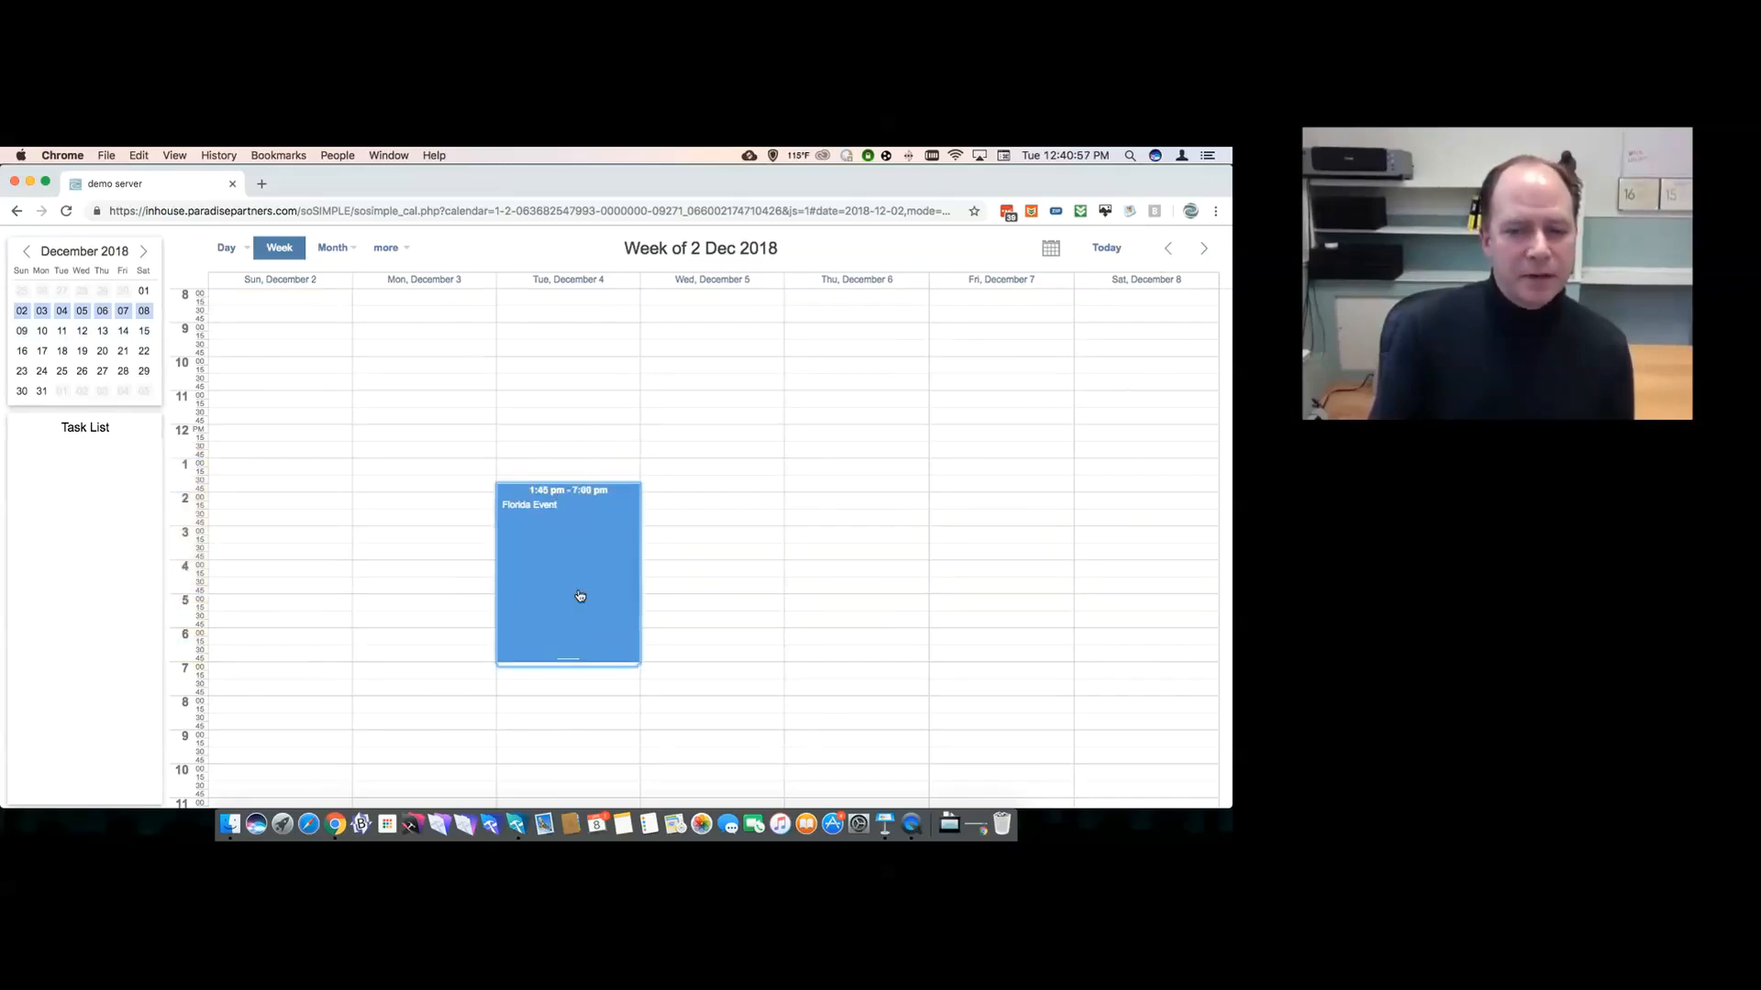
left_click_drag(568, 659, 550, 580)
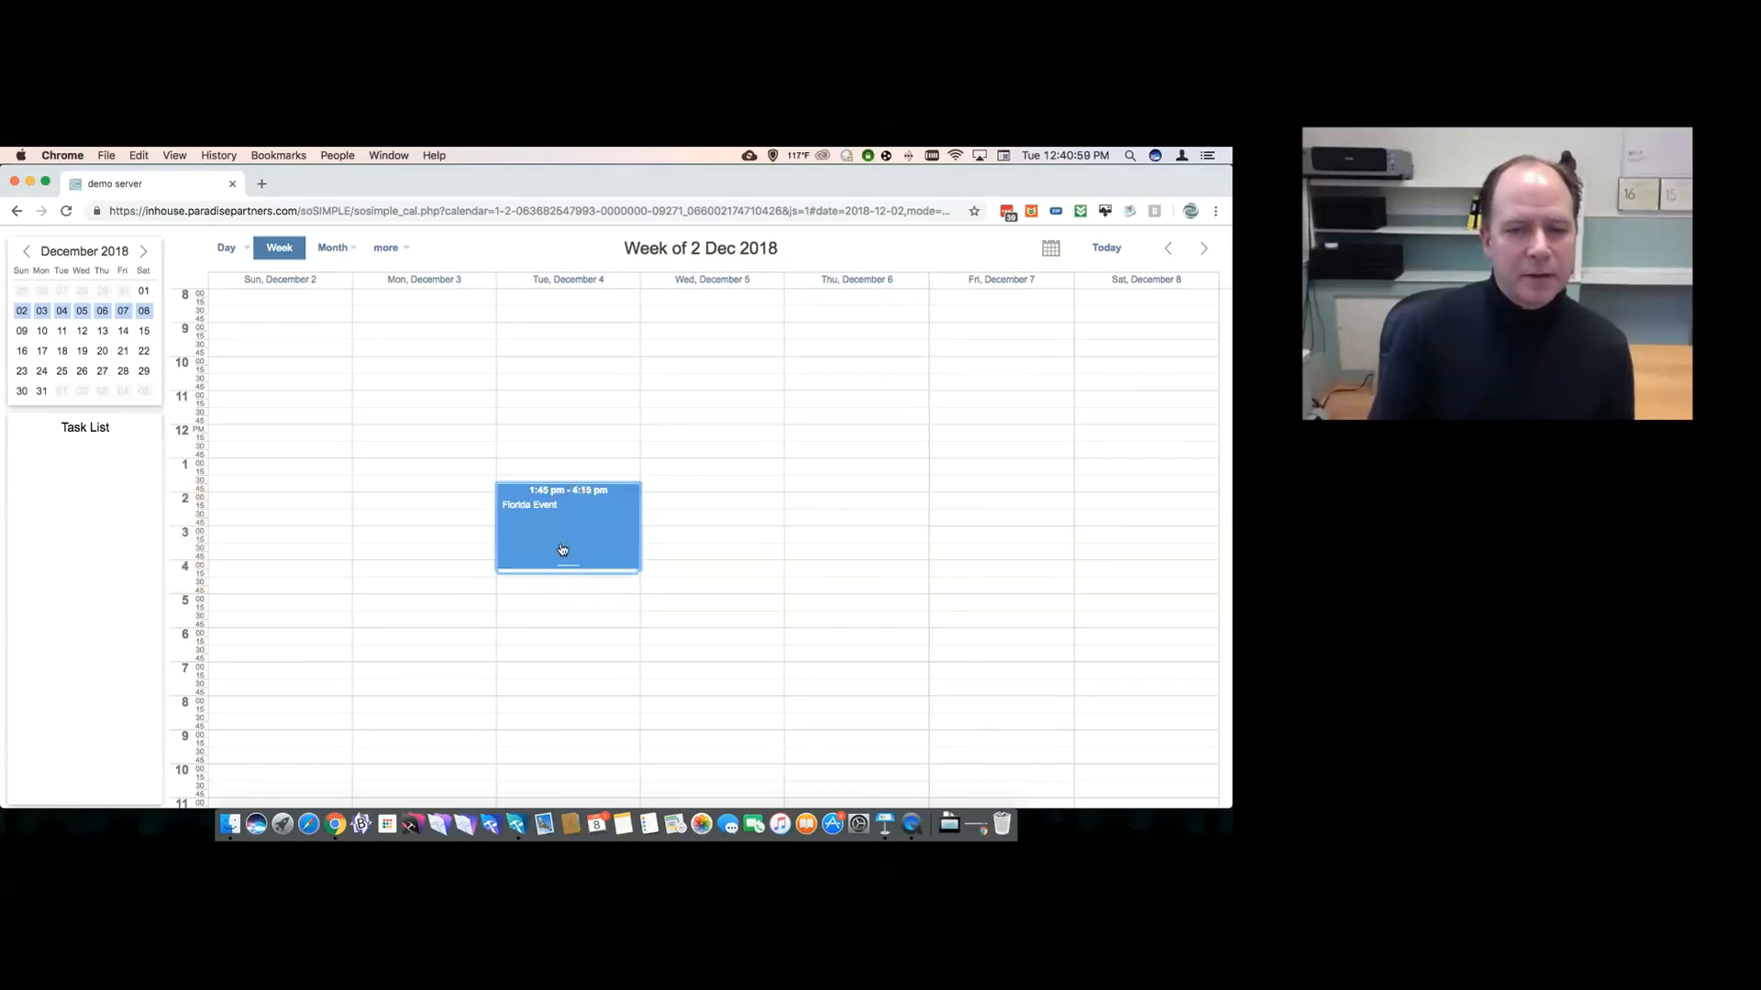
left_click_drag(547, 495, 349, 479)
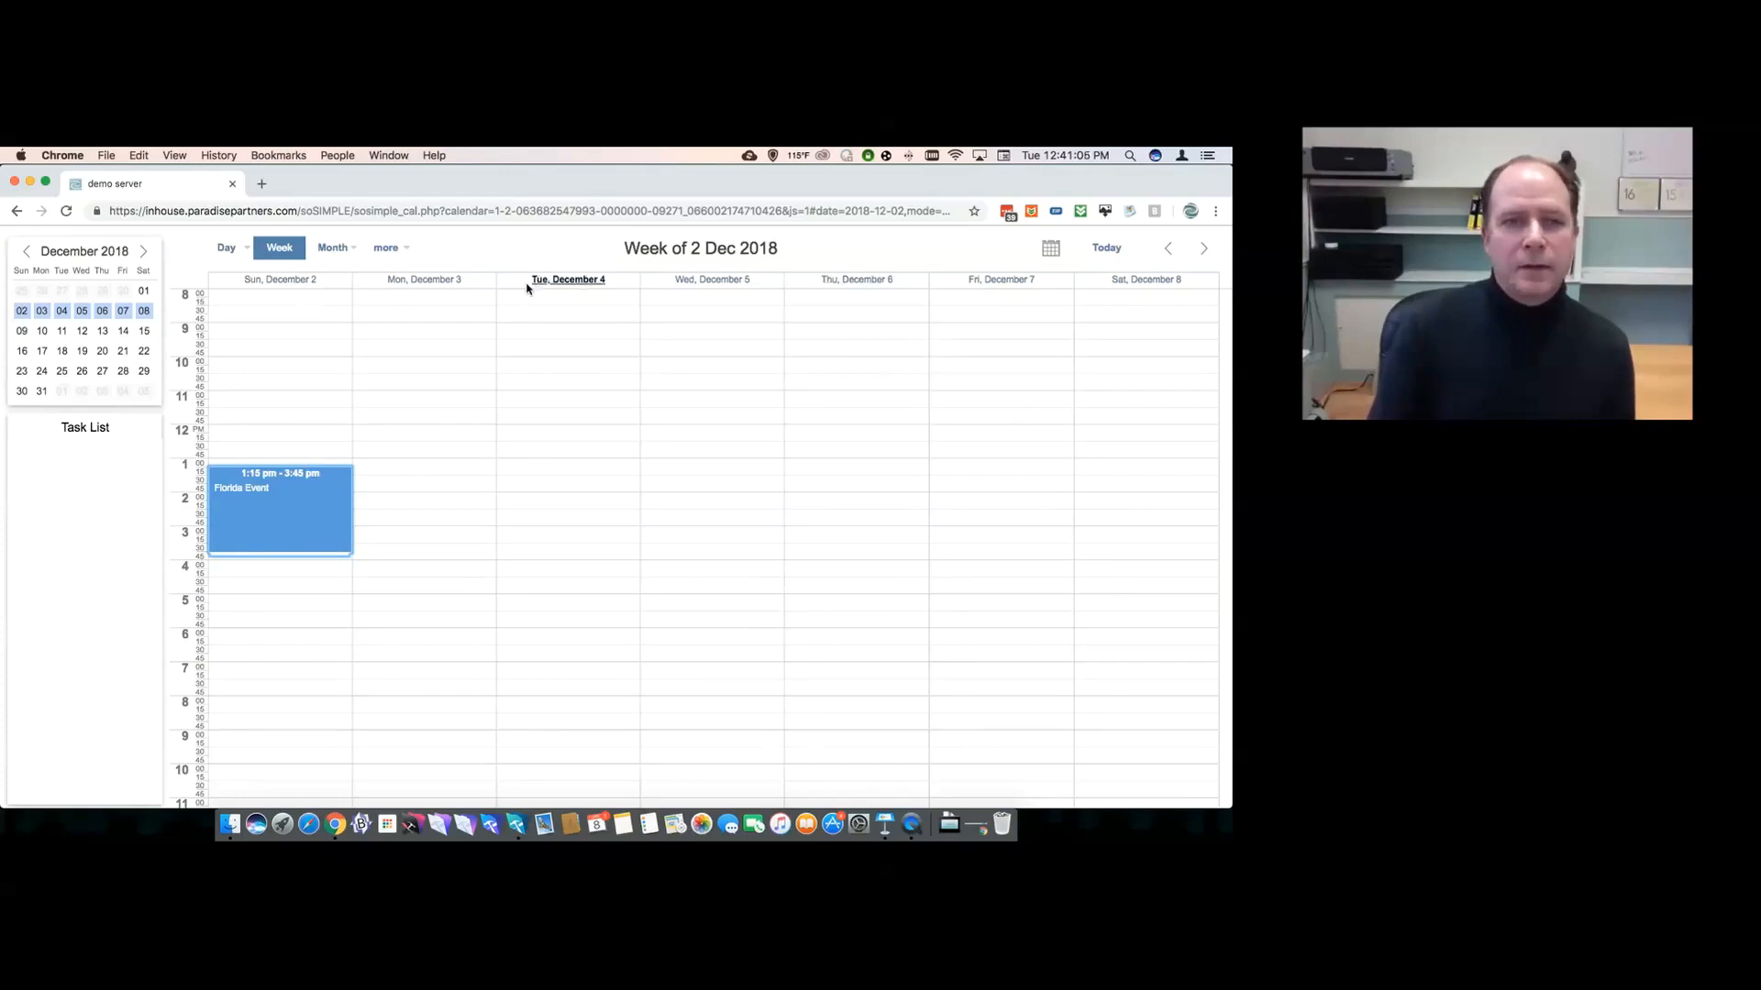
left_click(343, 280)
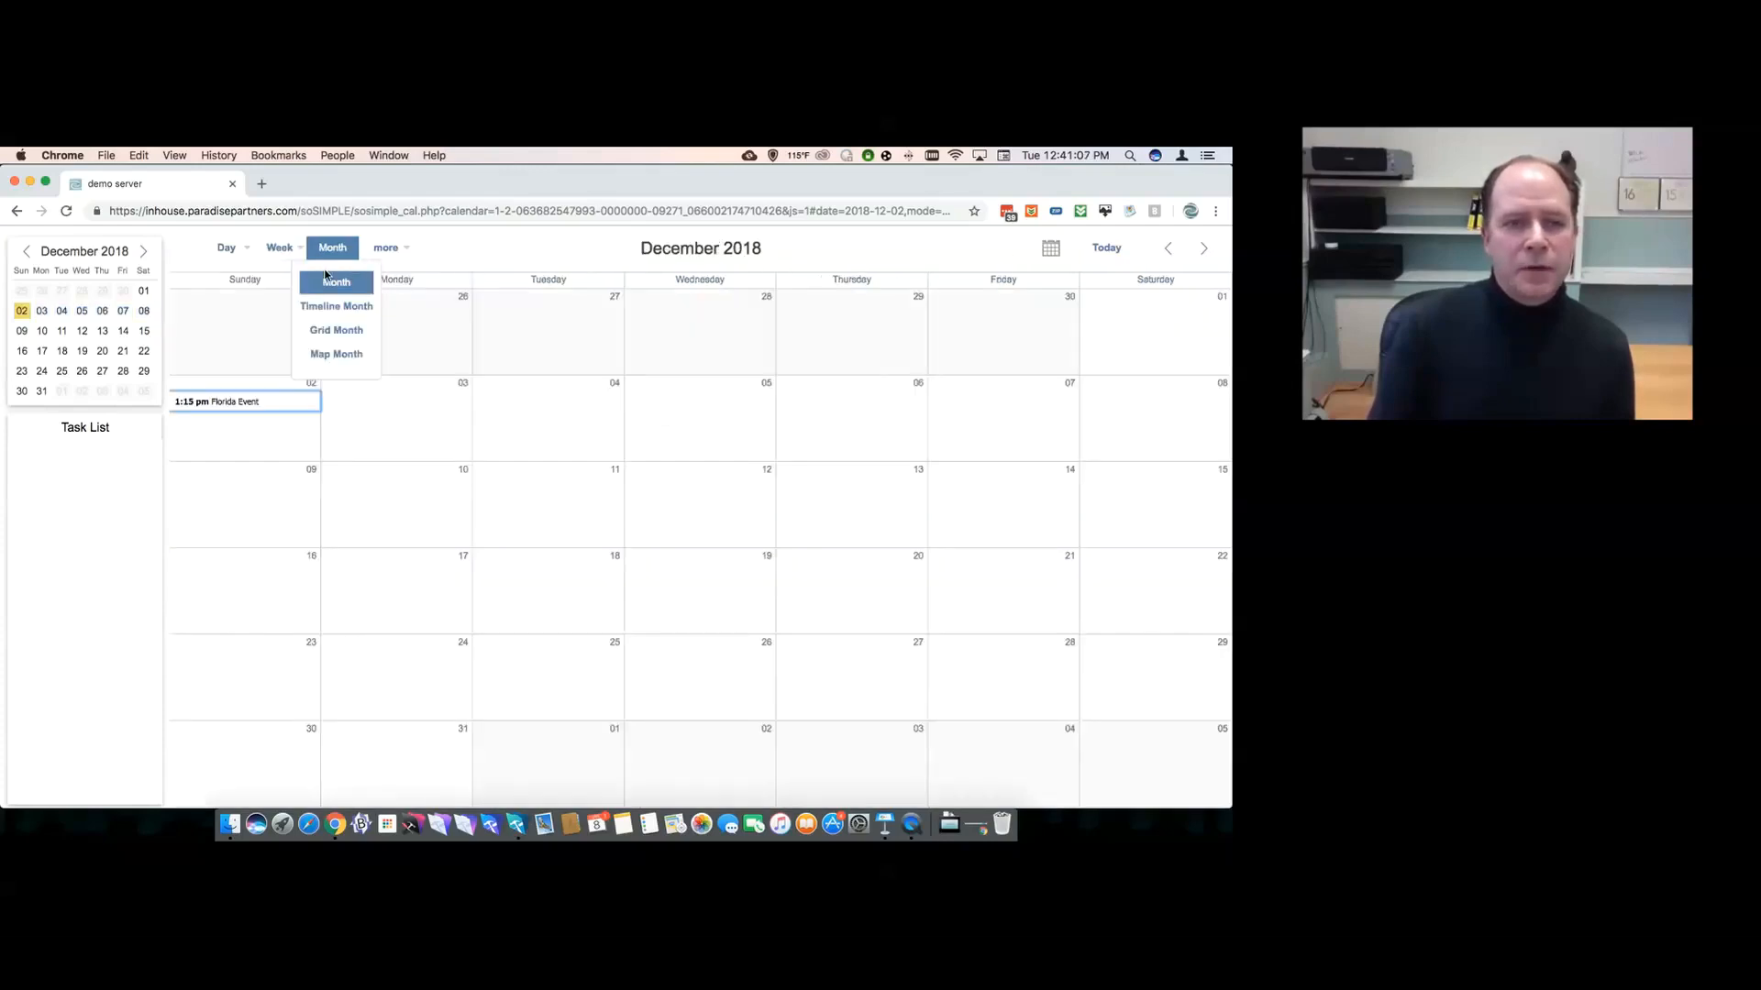
- Show the Timeline Week layout and go back to the week of 4 Nov 2018
mouse_move(280, 249)
left_click(288, 327)
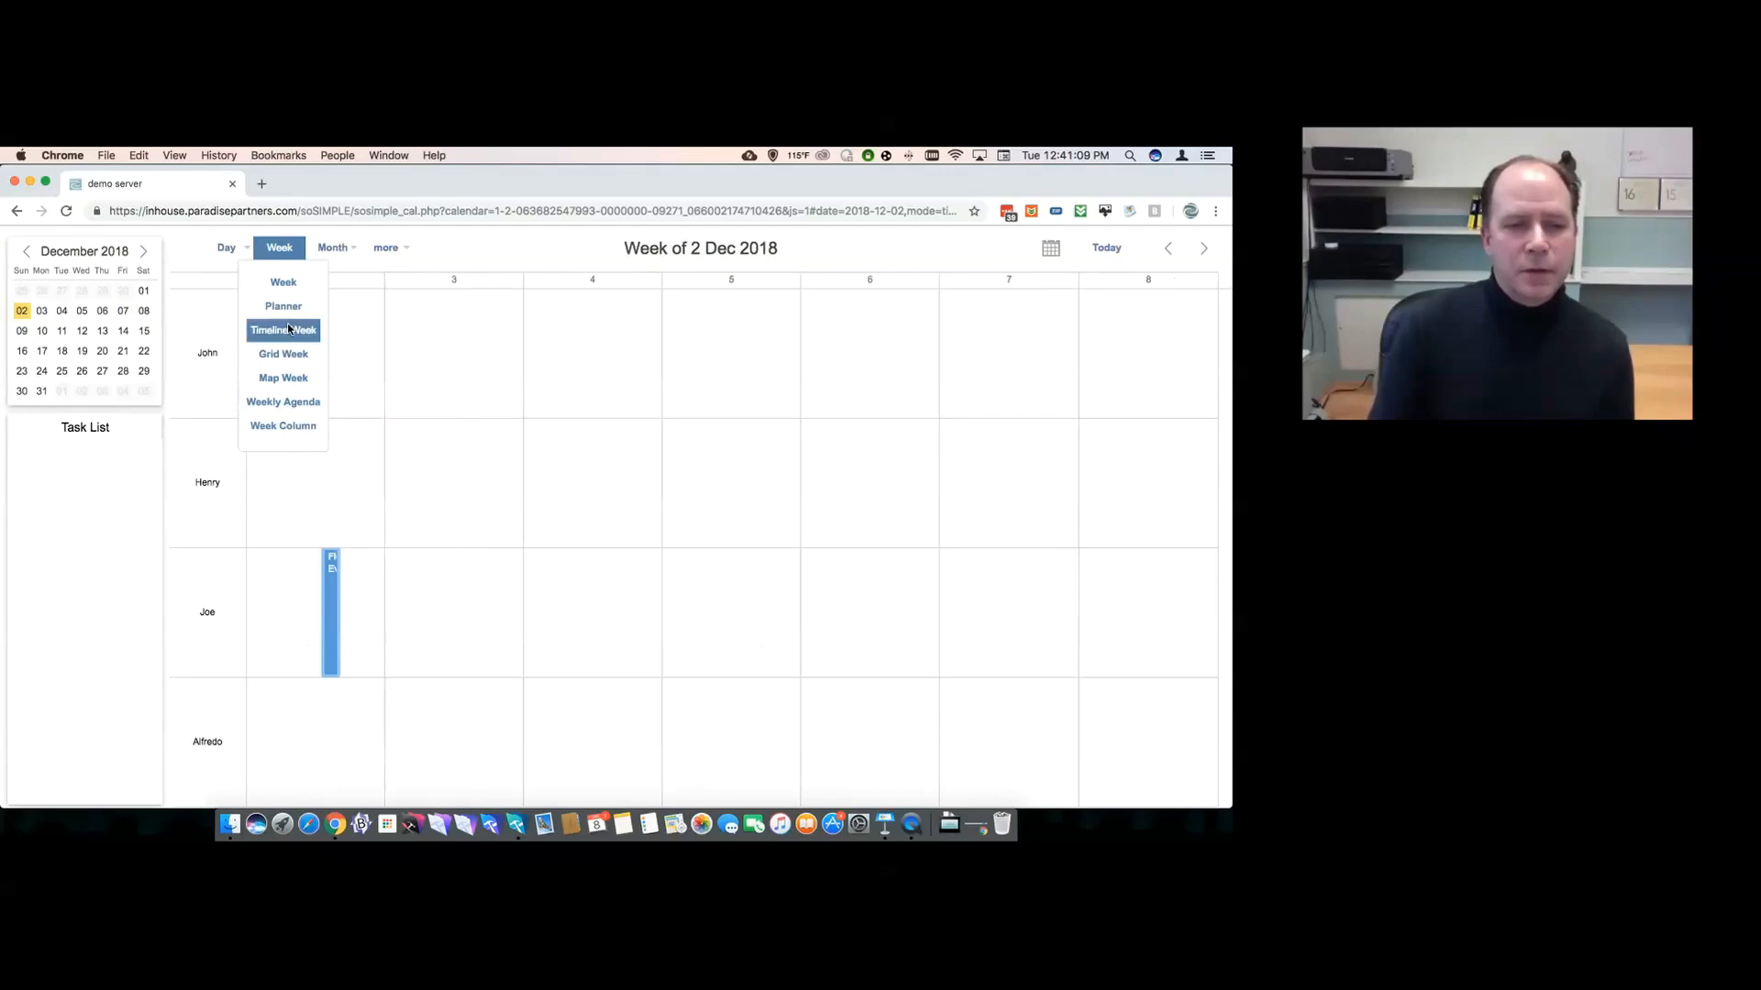
left_click(1168, 248)
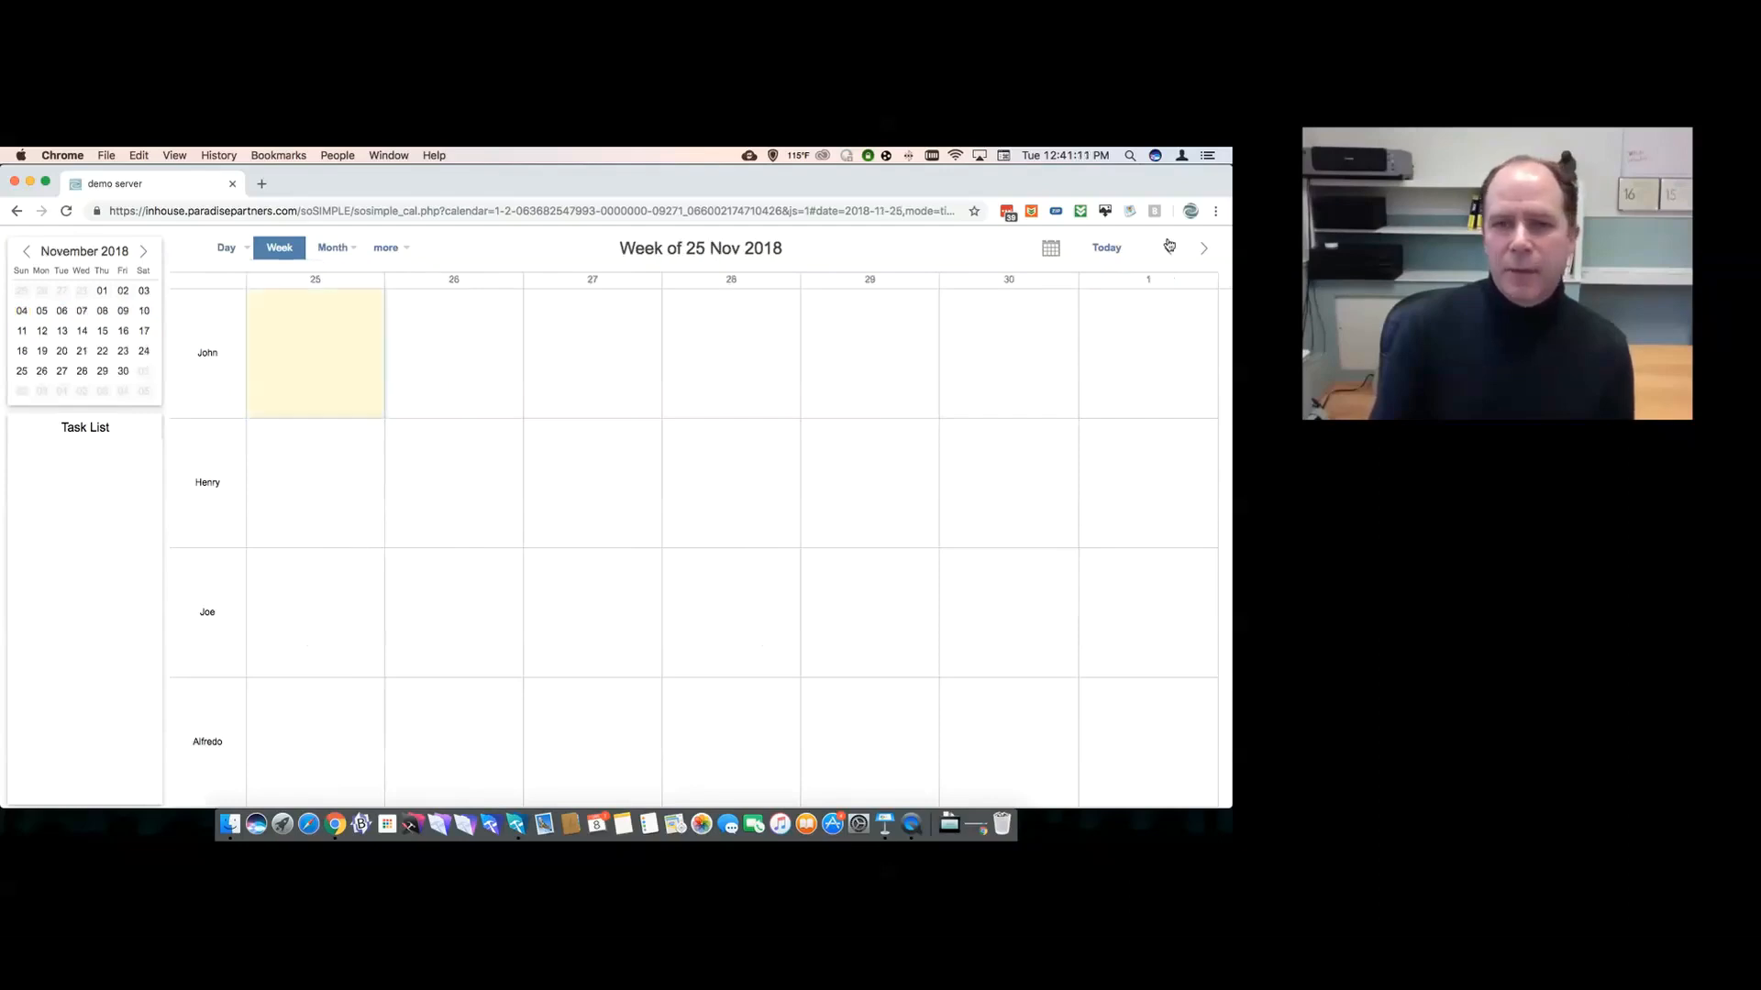
left_click(1169, 247)
left_click(1170, 247)
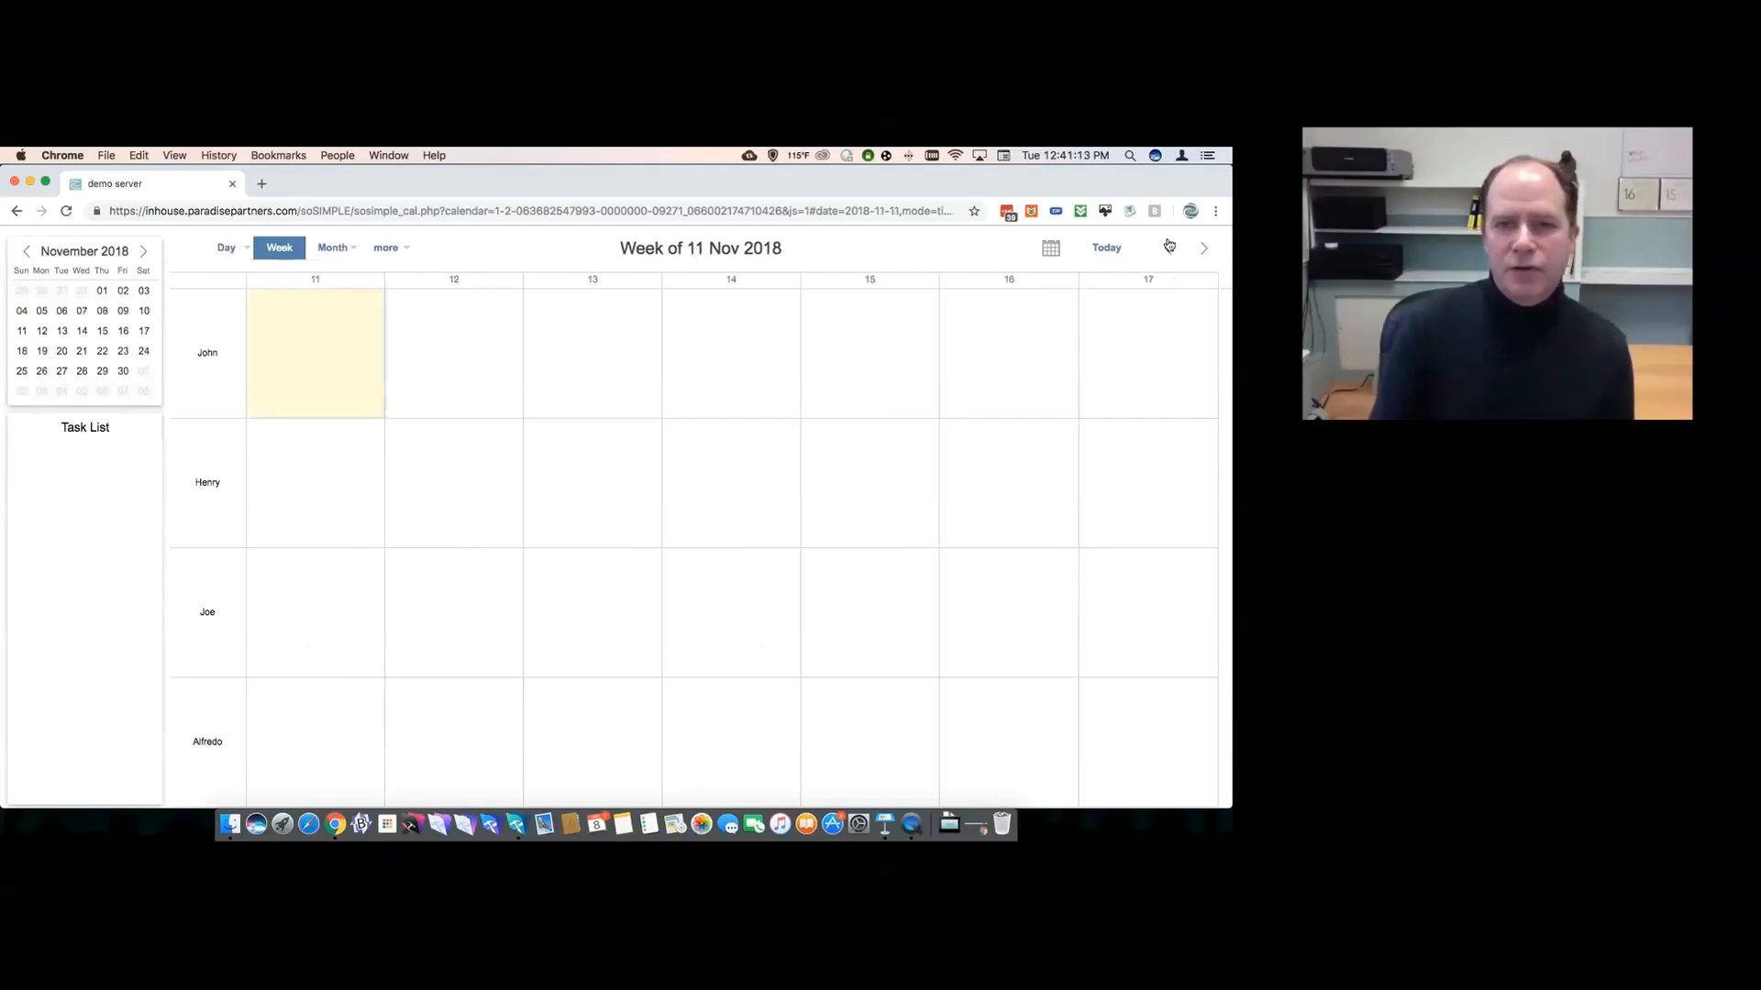
left_click(1169, 246)
- Move 'new event' into Henry's row on Tuesday 6 Nov, then view its details without saving
left_click_drag(600, 606, 602, 504)
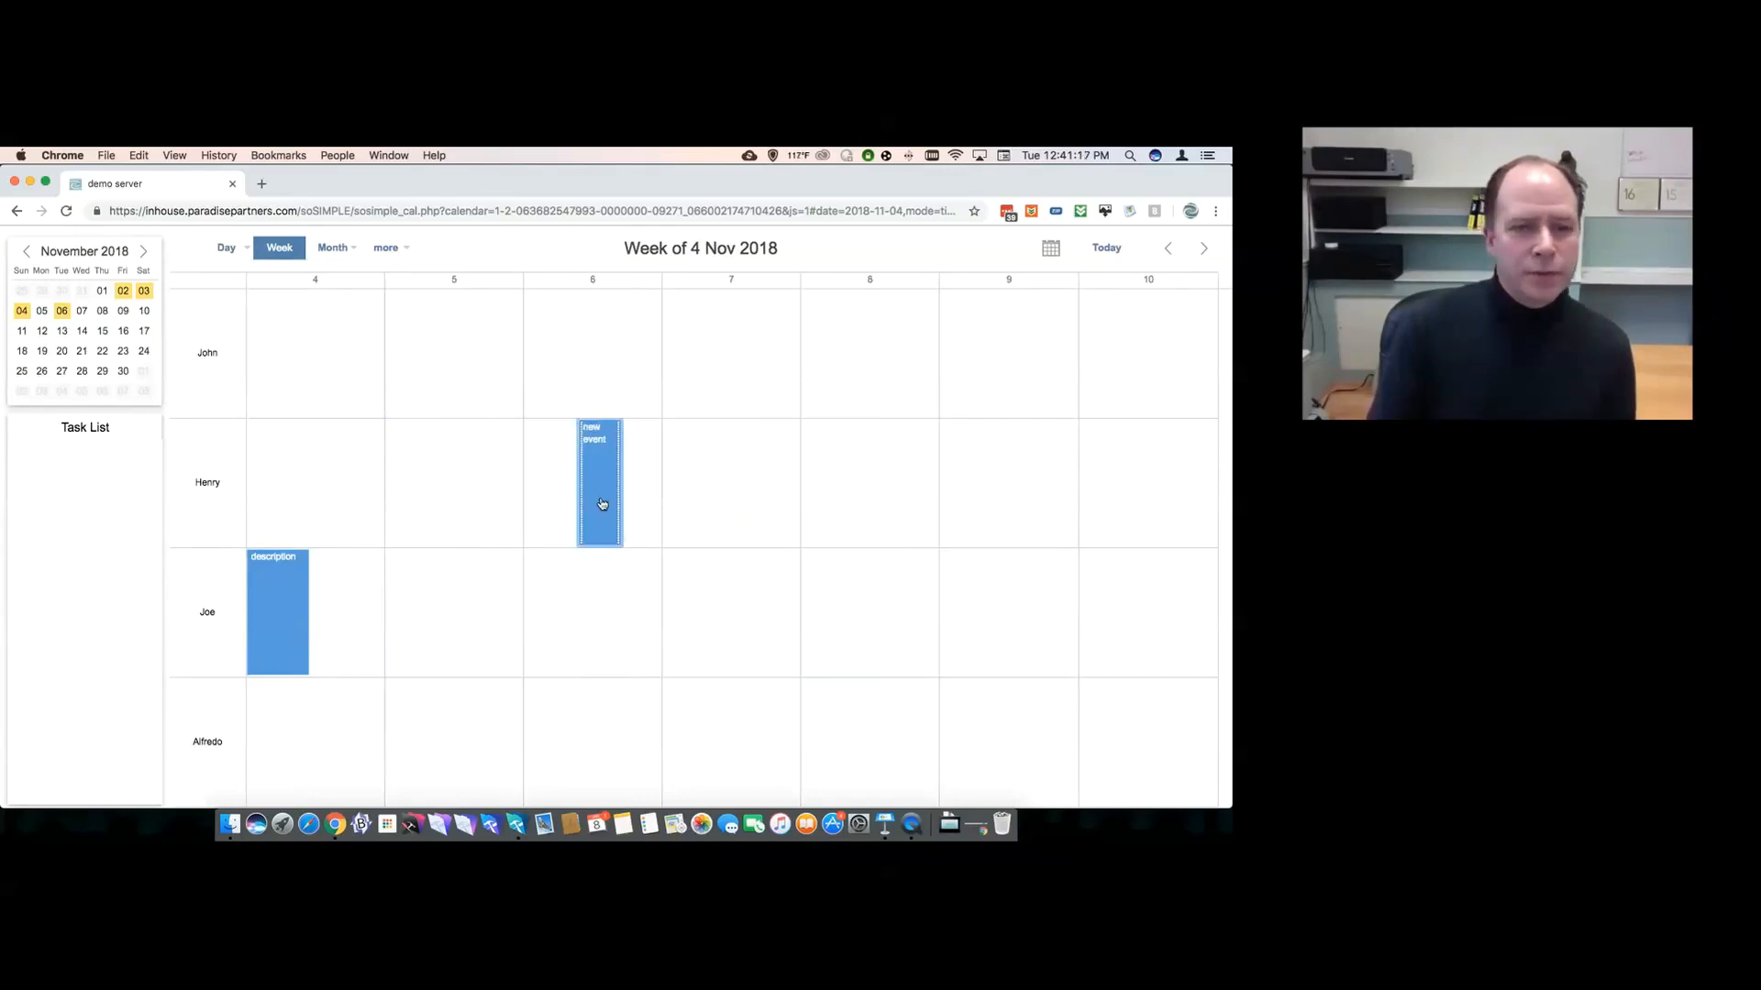
double_click(602, 501)
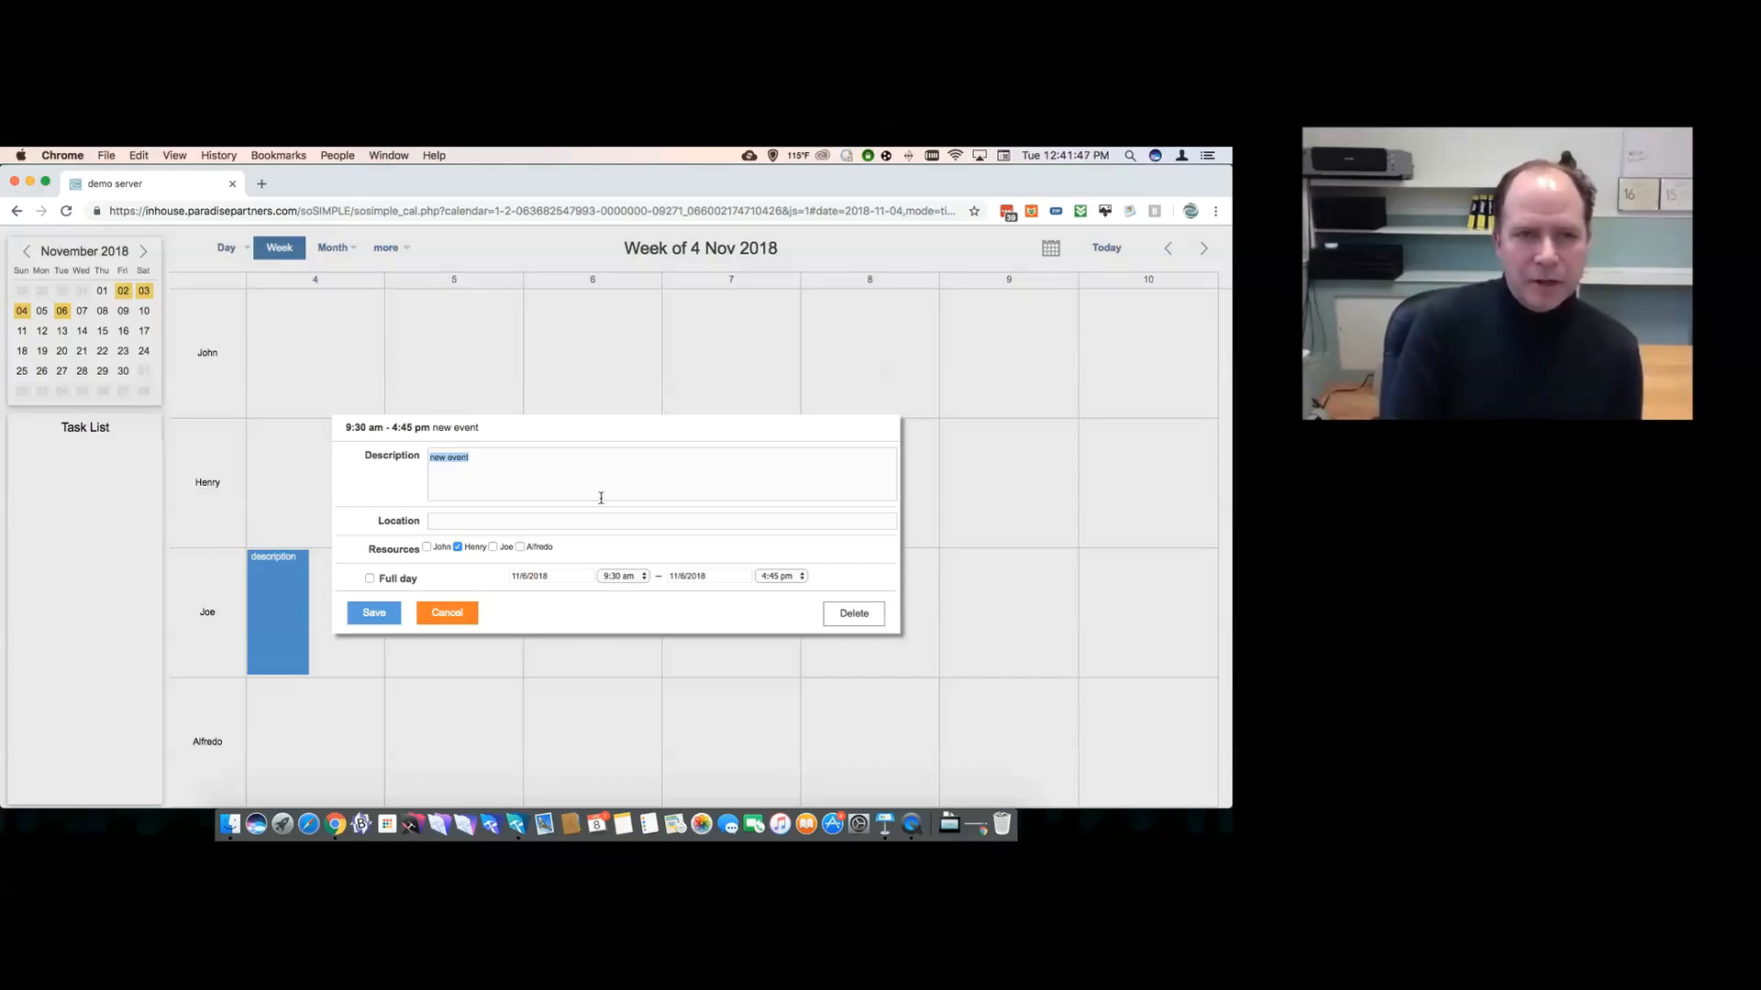
left_click(454, 620)
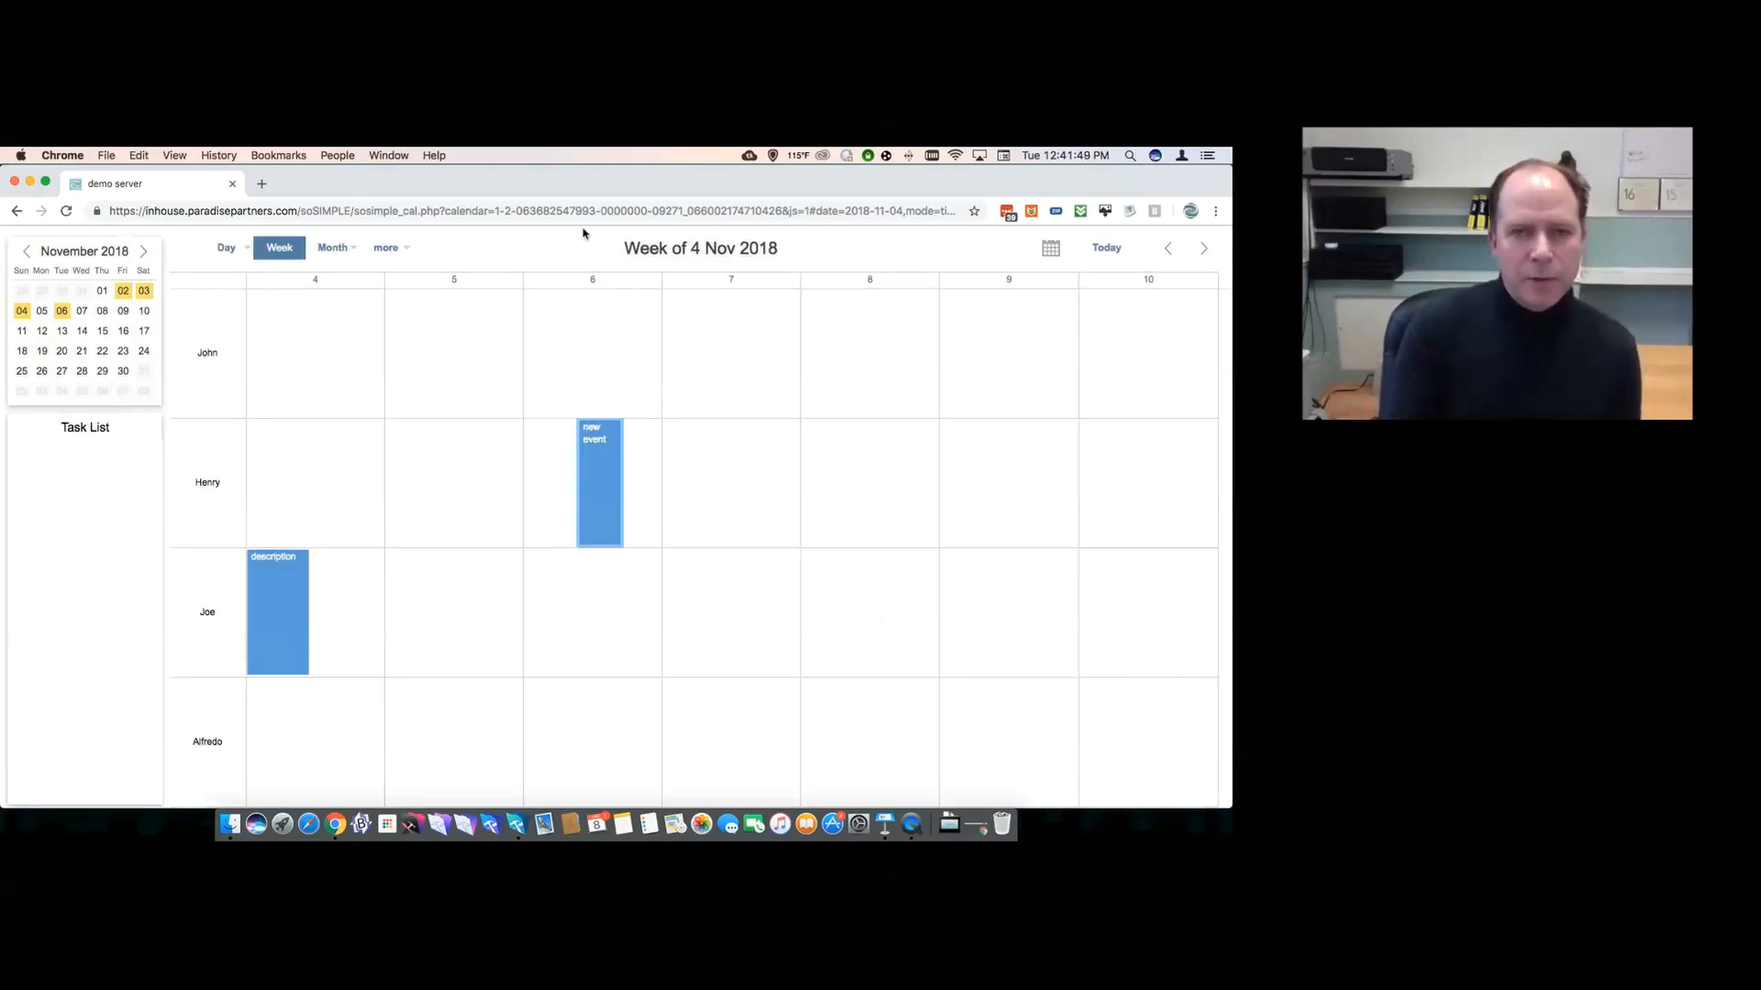
- Insert 'Category=meeting&' after 'php?' in the calendar URL, then return to FileMaker
left_click(567, 217)
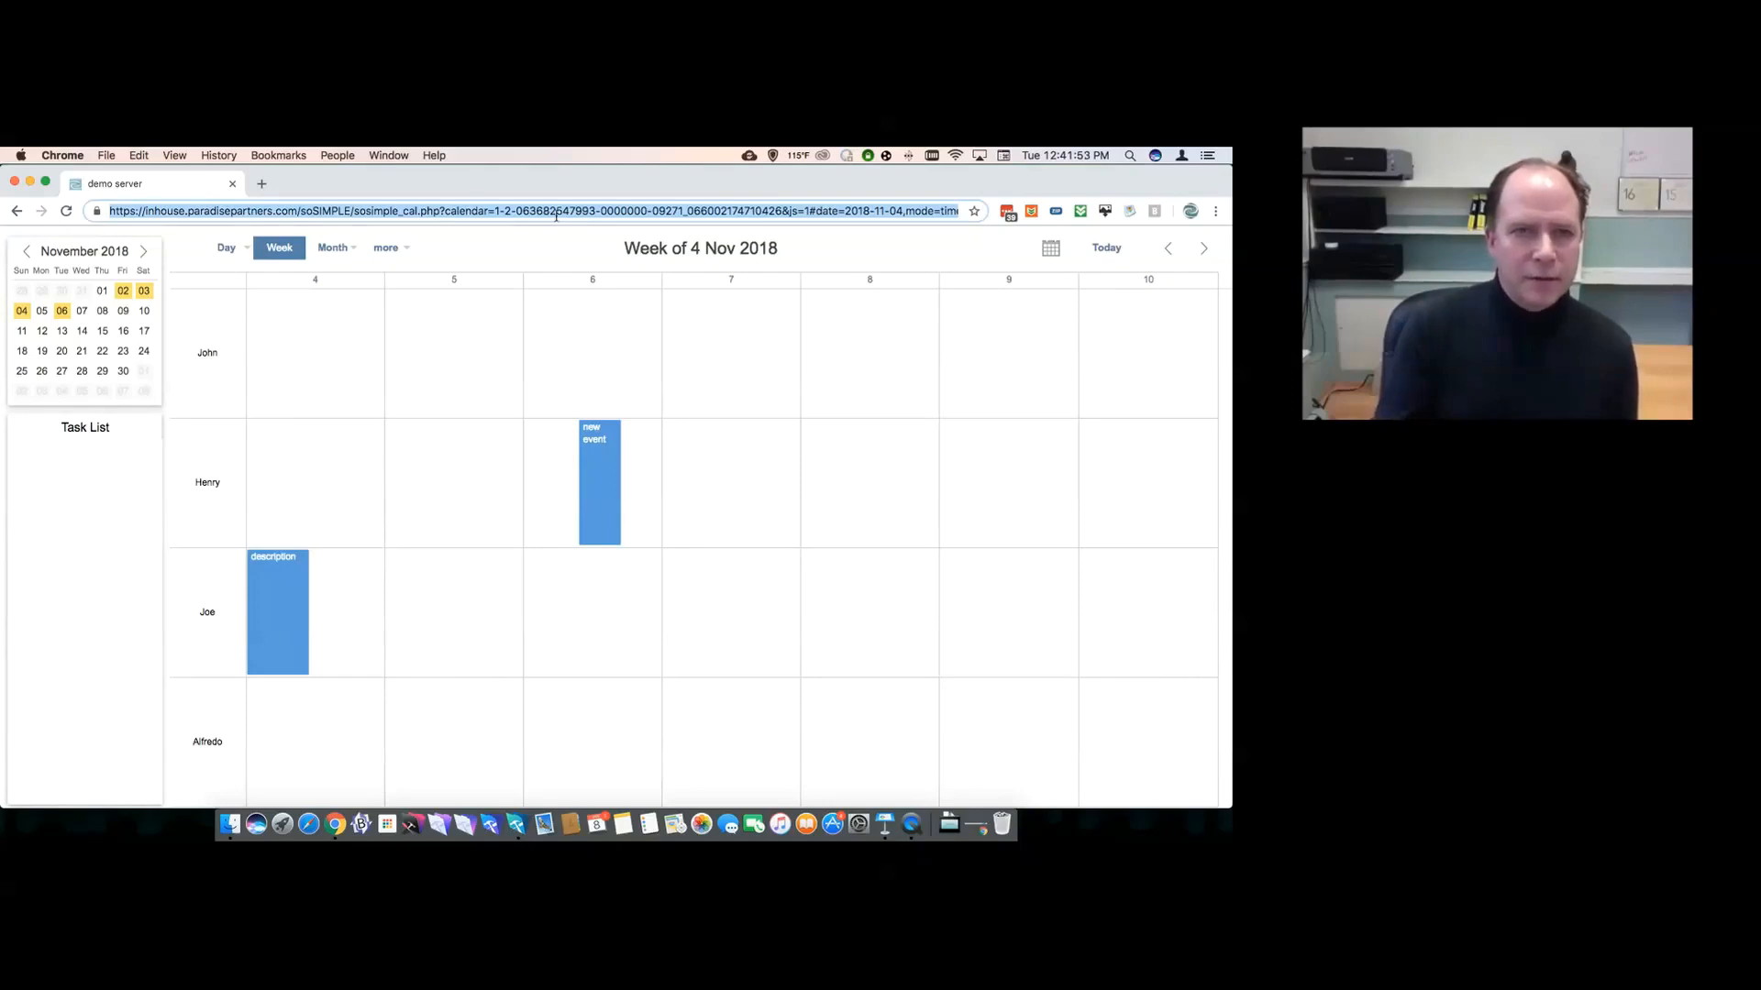
left_click(446, 213)
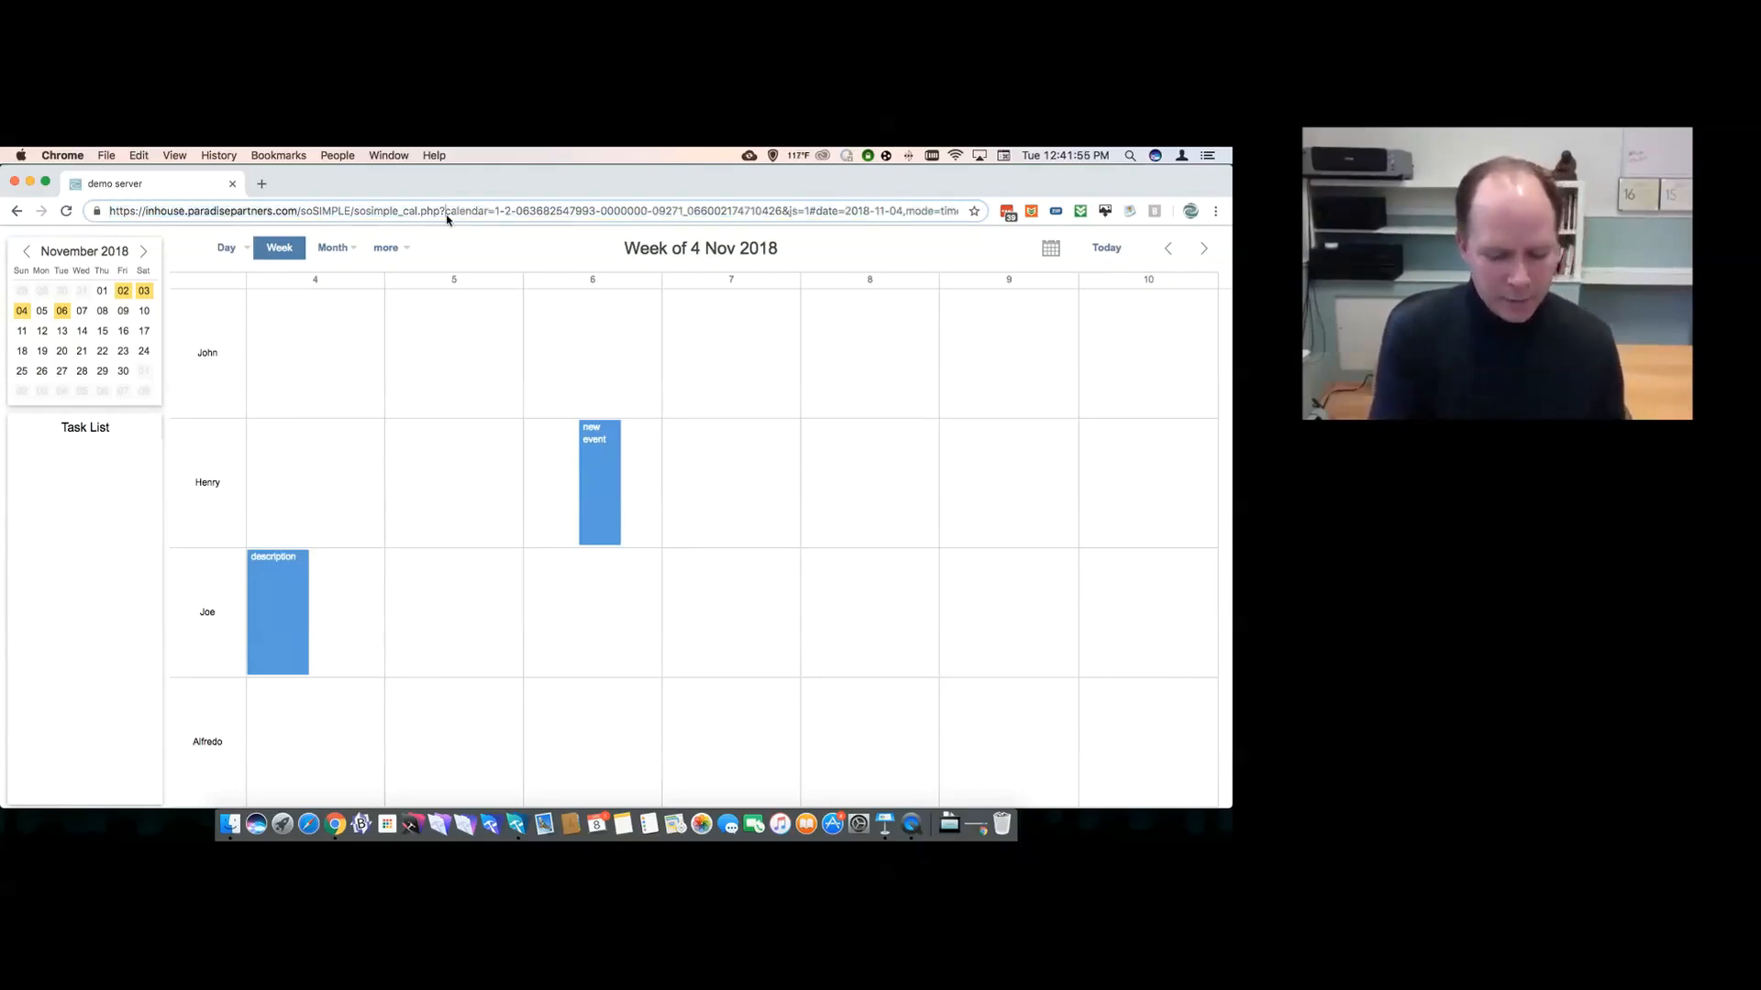
type("Me")
key("BackSpace")
key("BackSpace")
key("BackSpace")
type("Category")
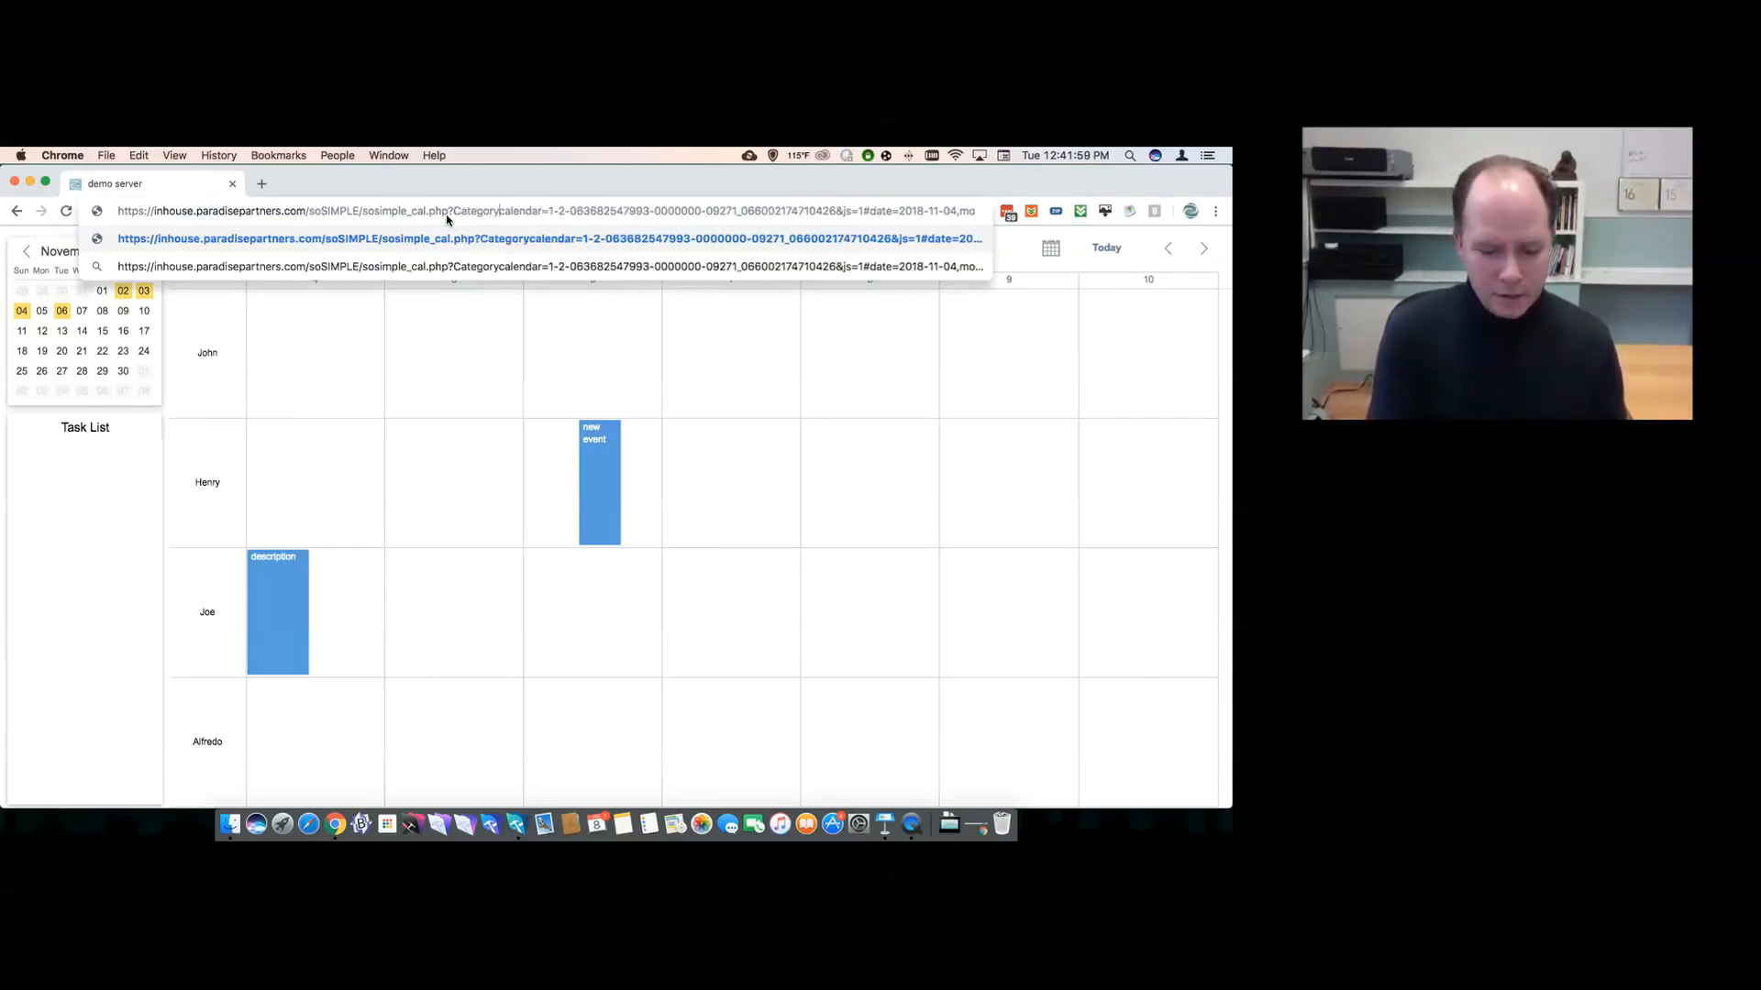
type("=meeting&")
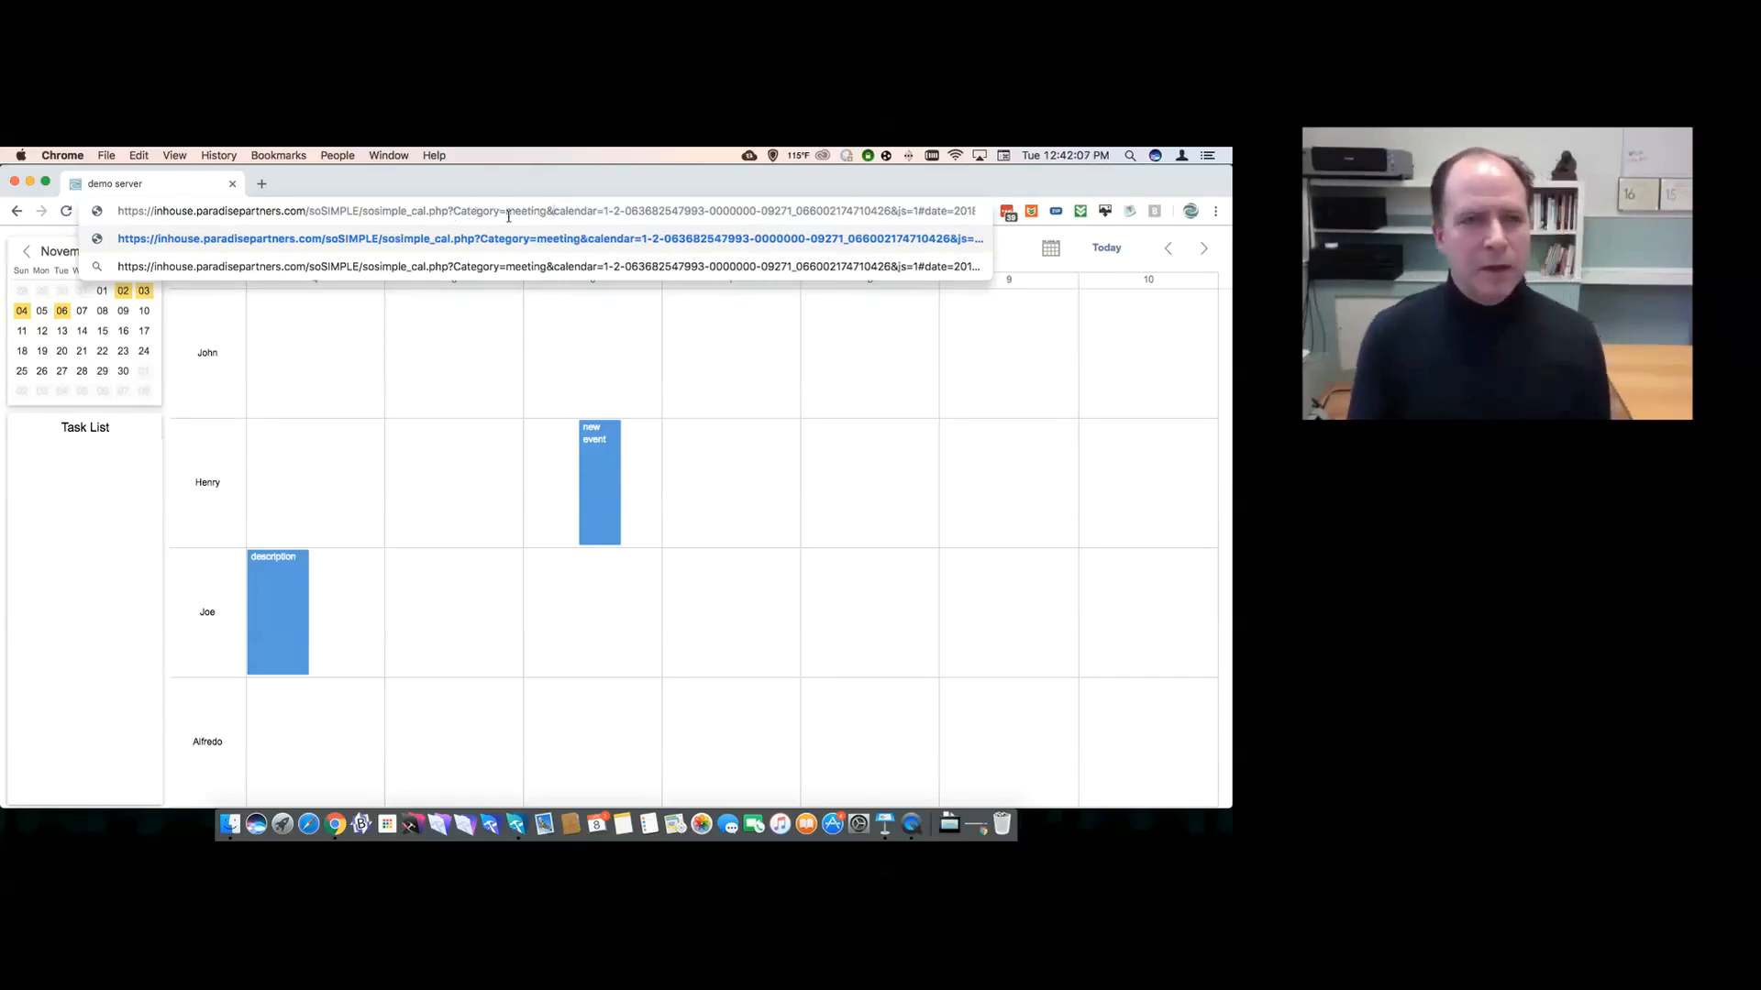
key("super+Tab")
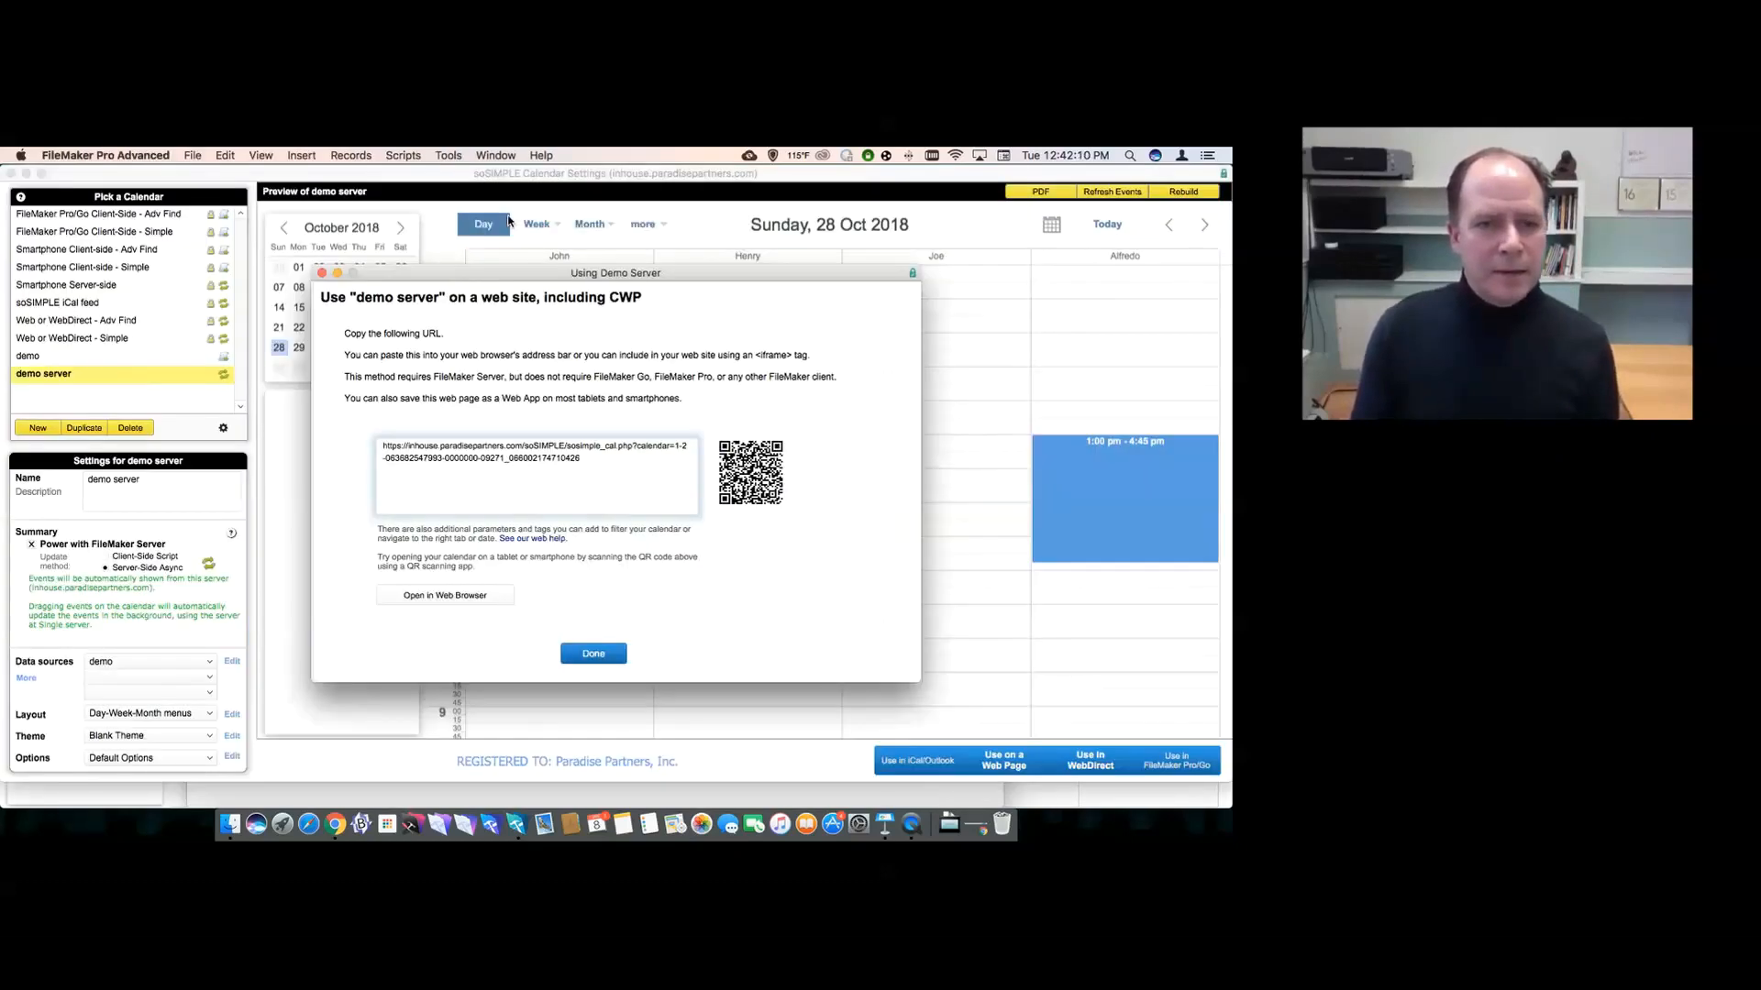
left_click(322, 273)
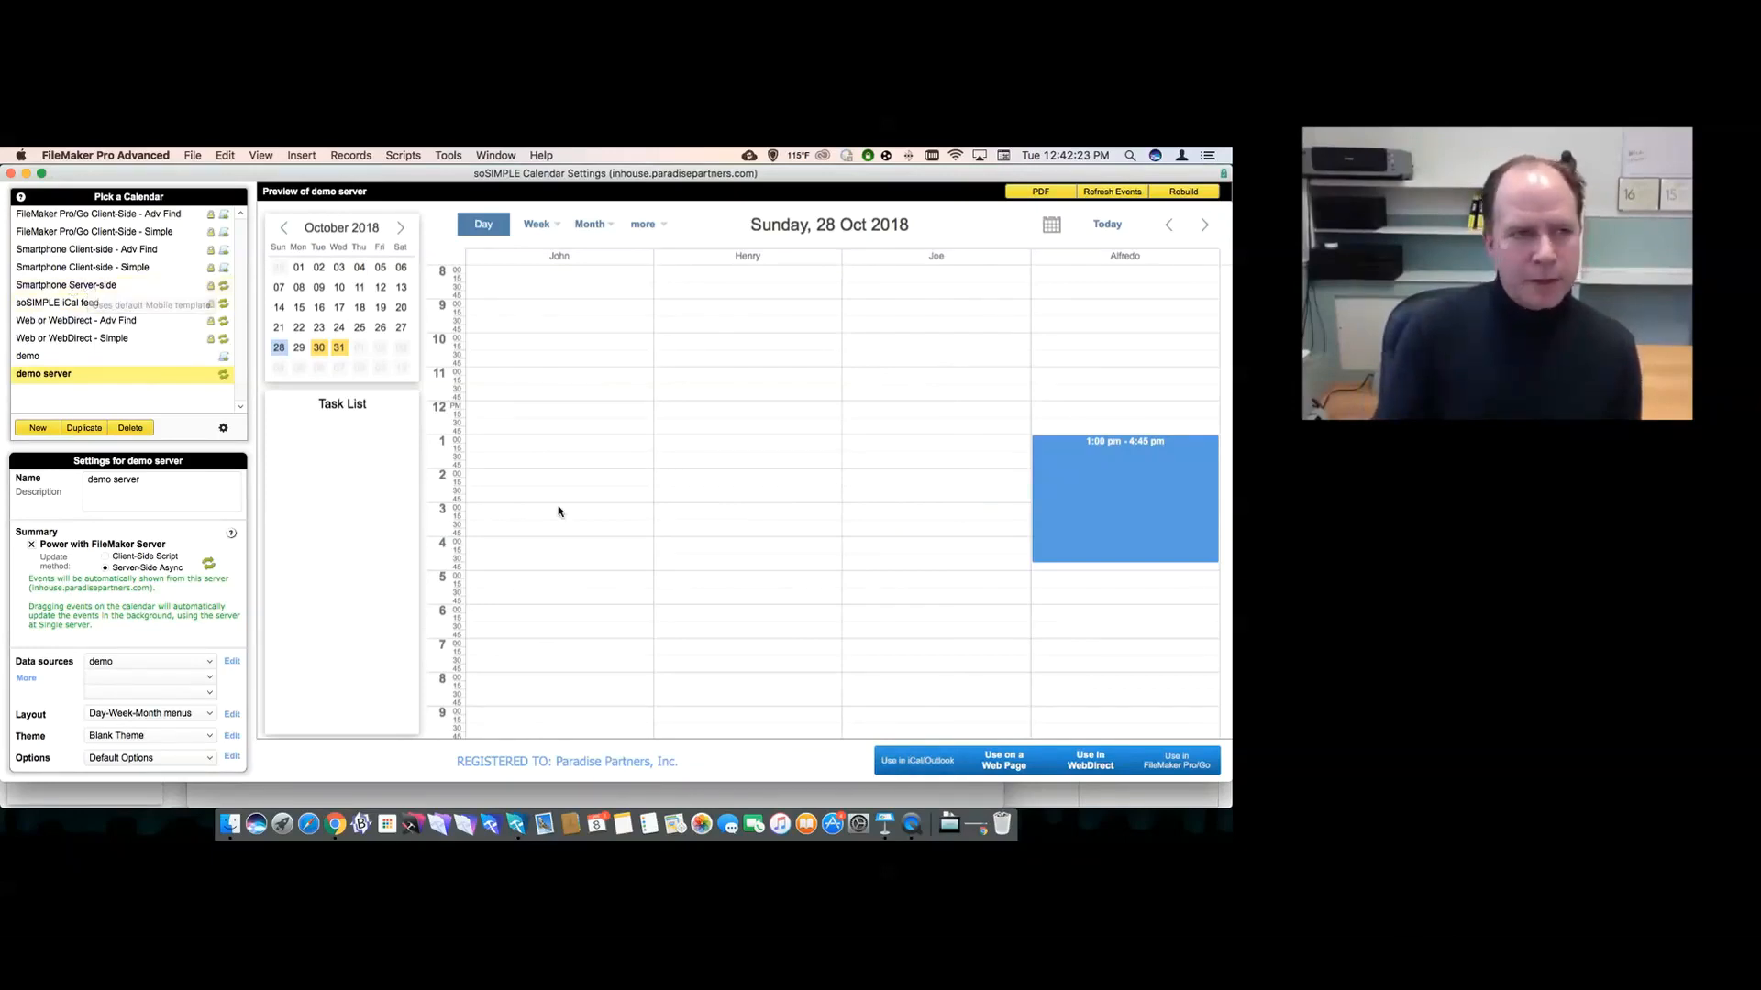
- Preview Smartphone Server-side's Important meeting day and January 2019 month, then return to Chrome
left_click(119, 285)
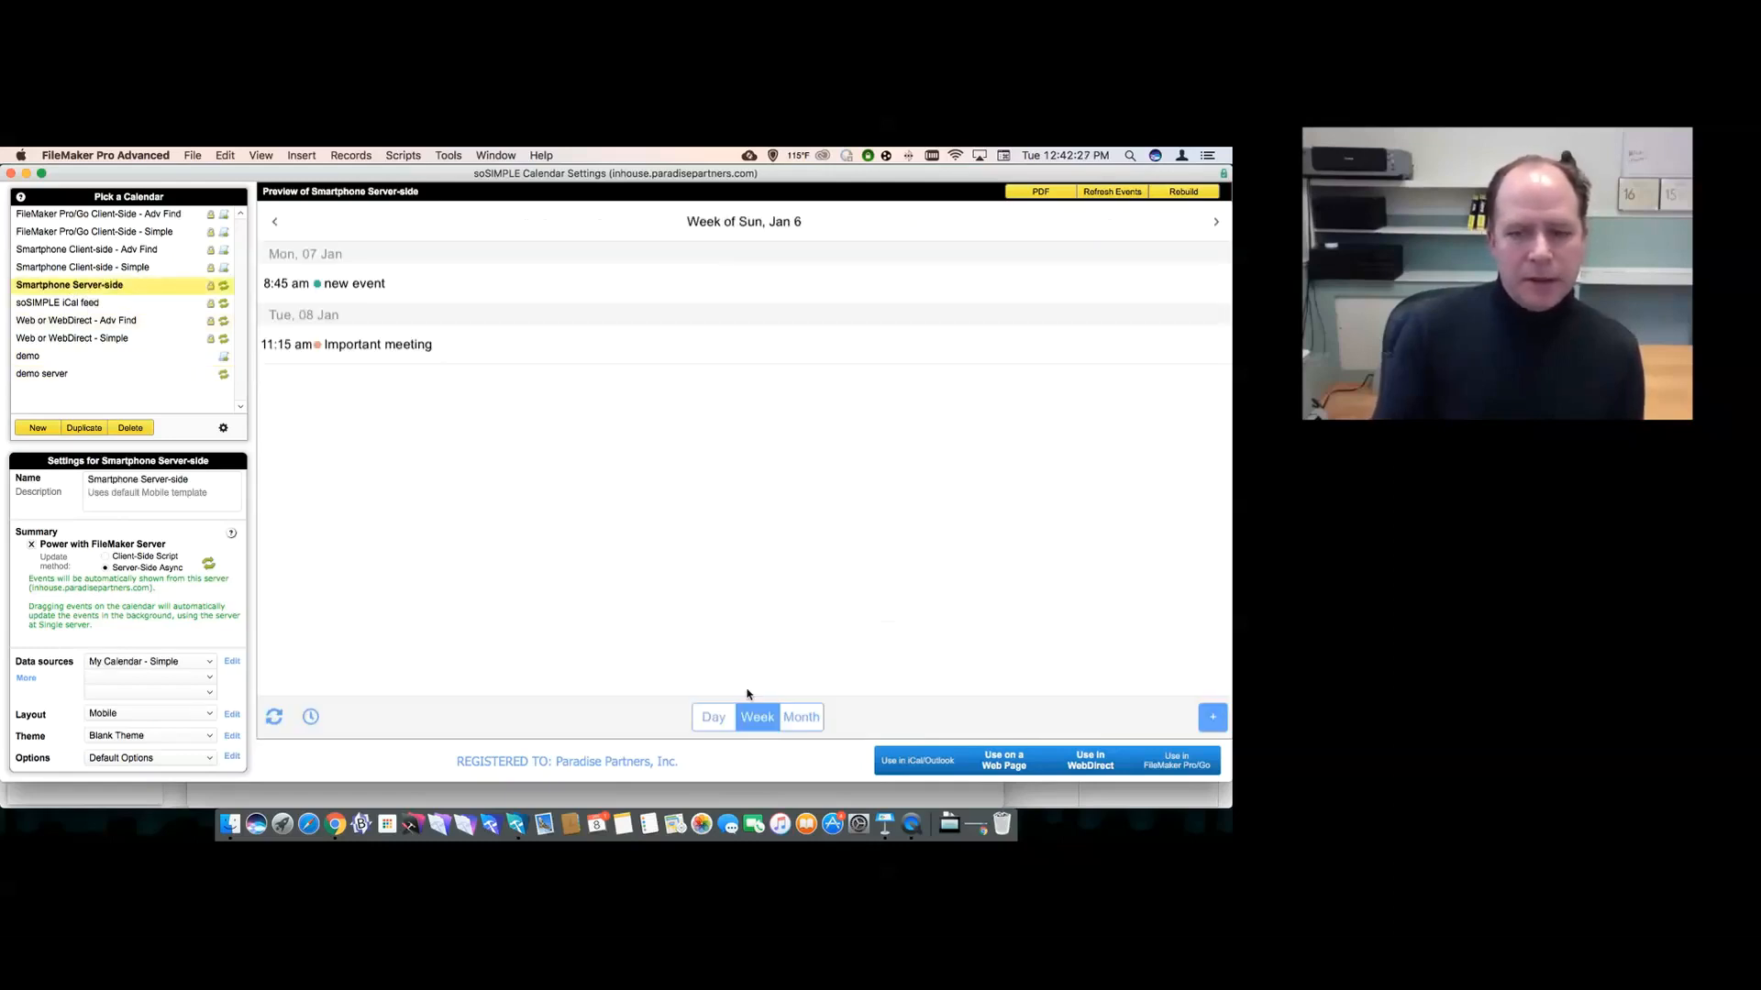
left_click(798, 718)
left_click(719, 720)
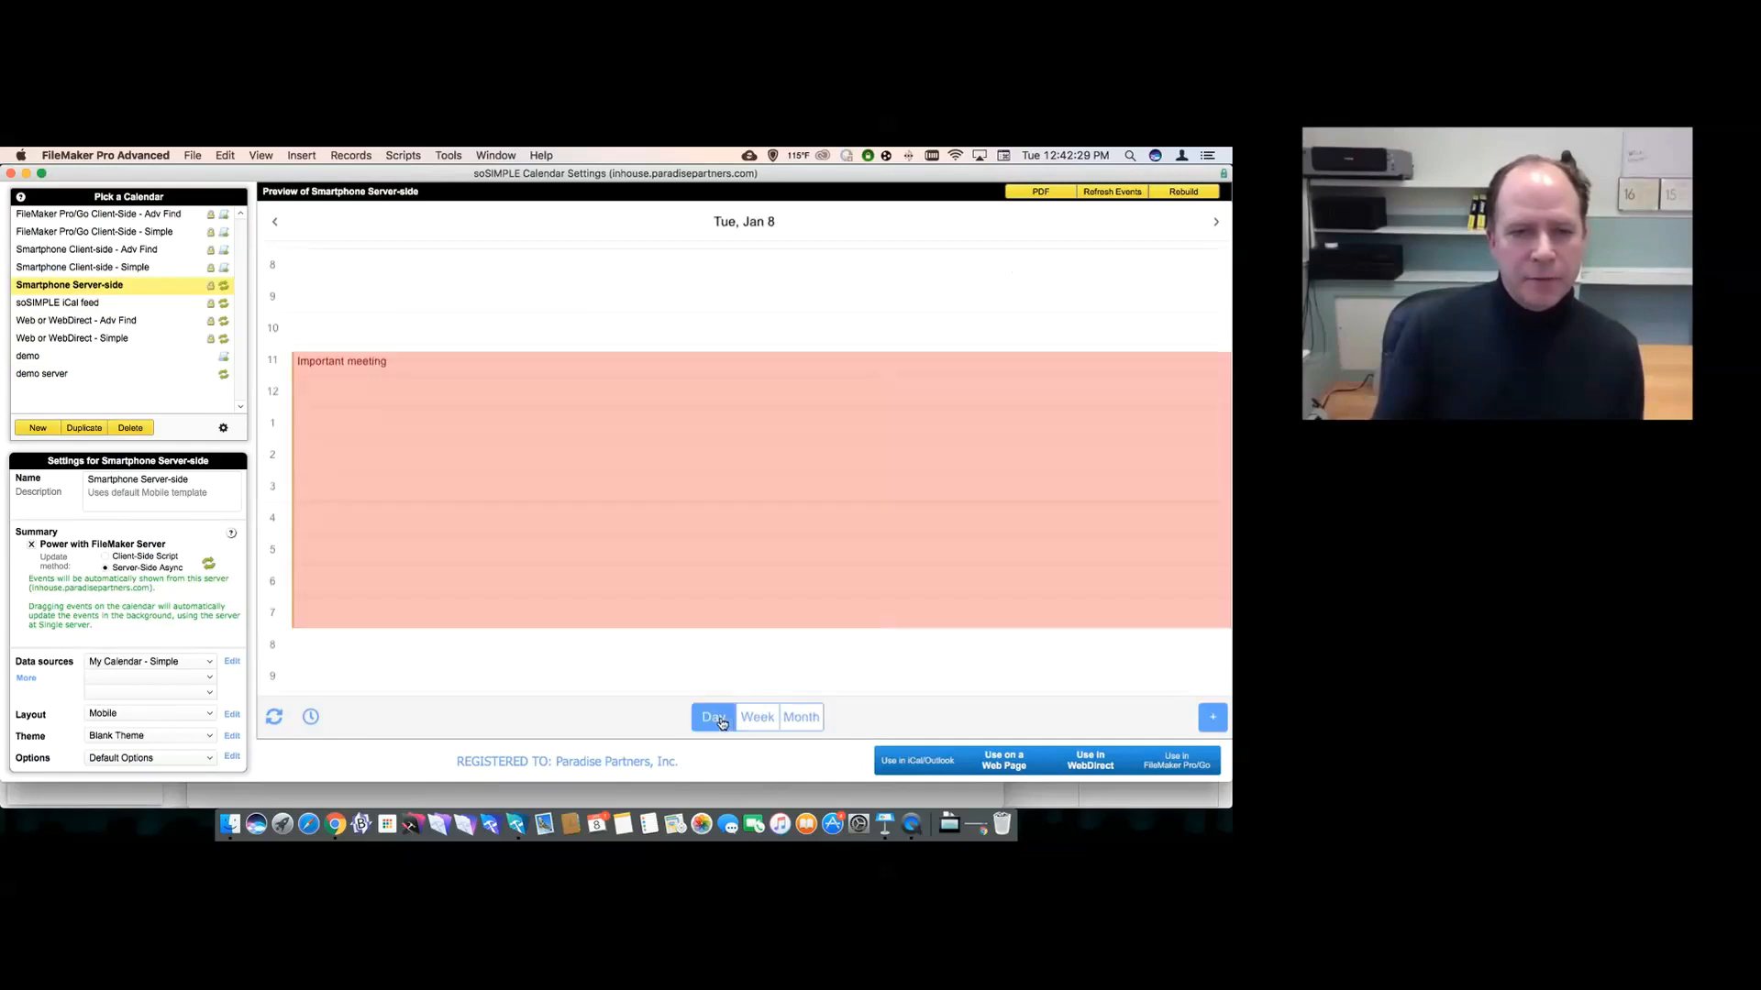
left_click(801, 720)
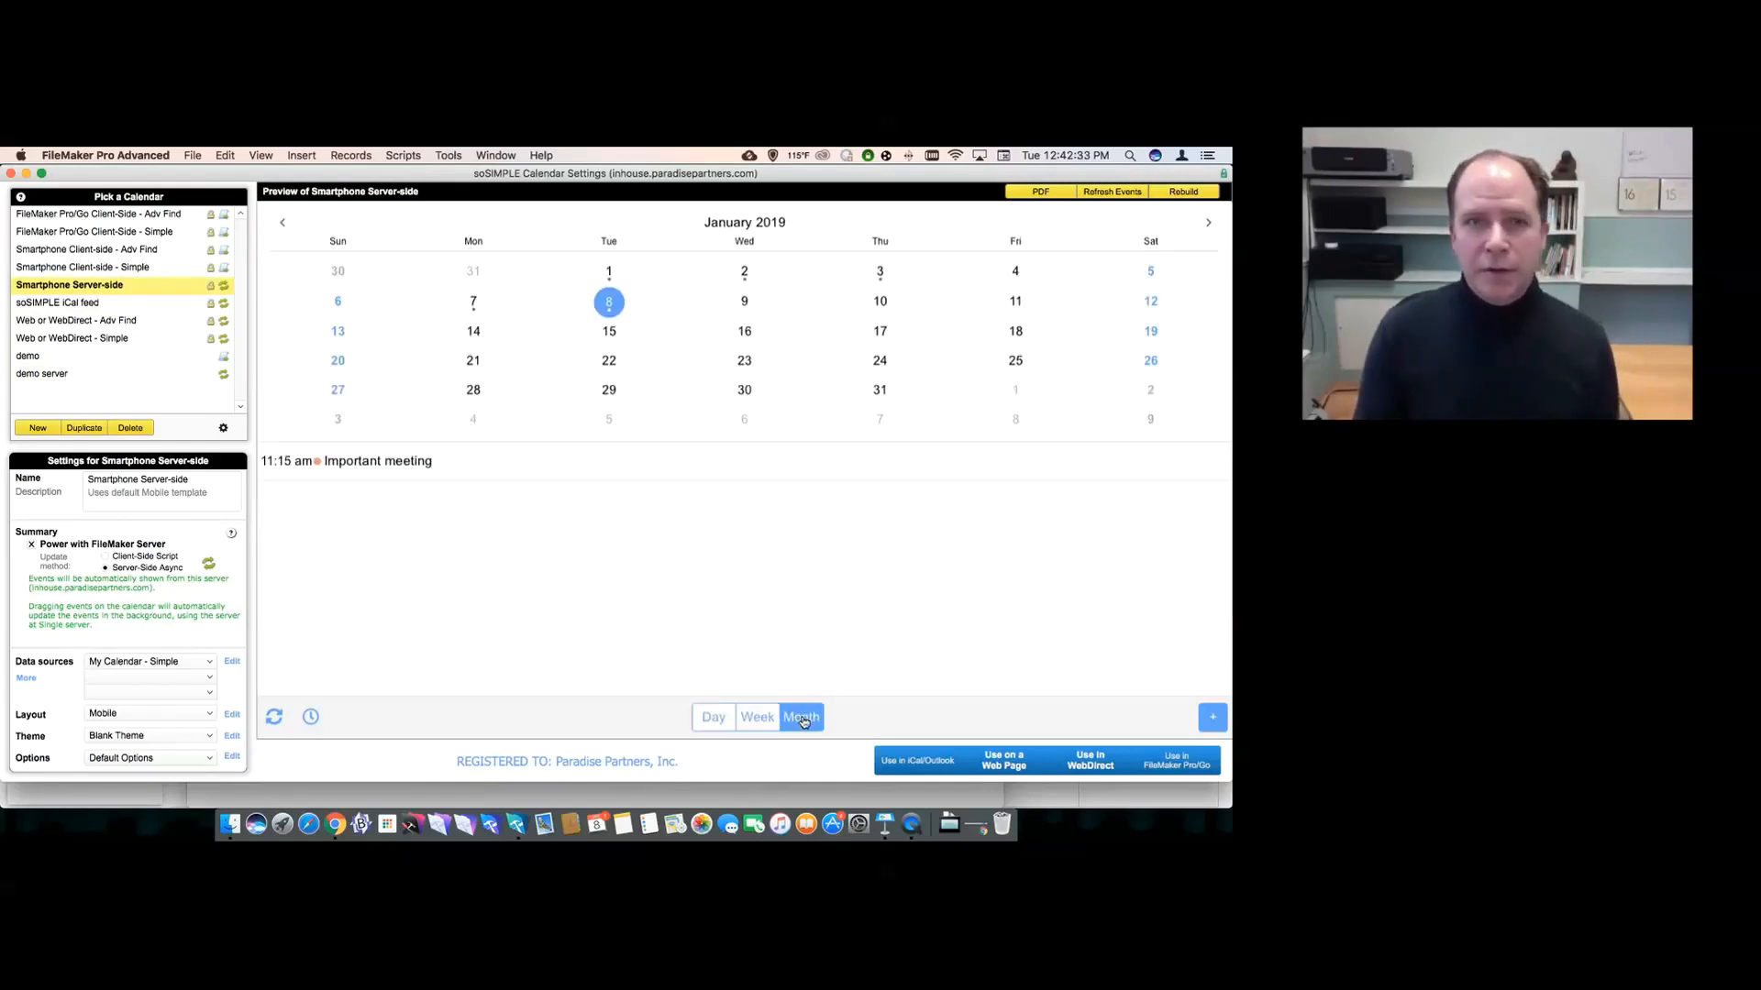
key("super+Tab")
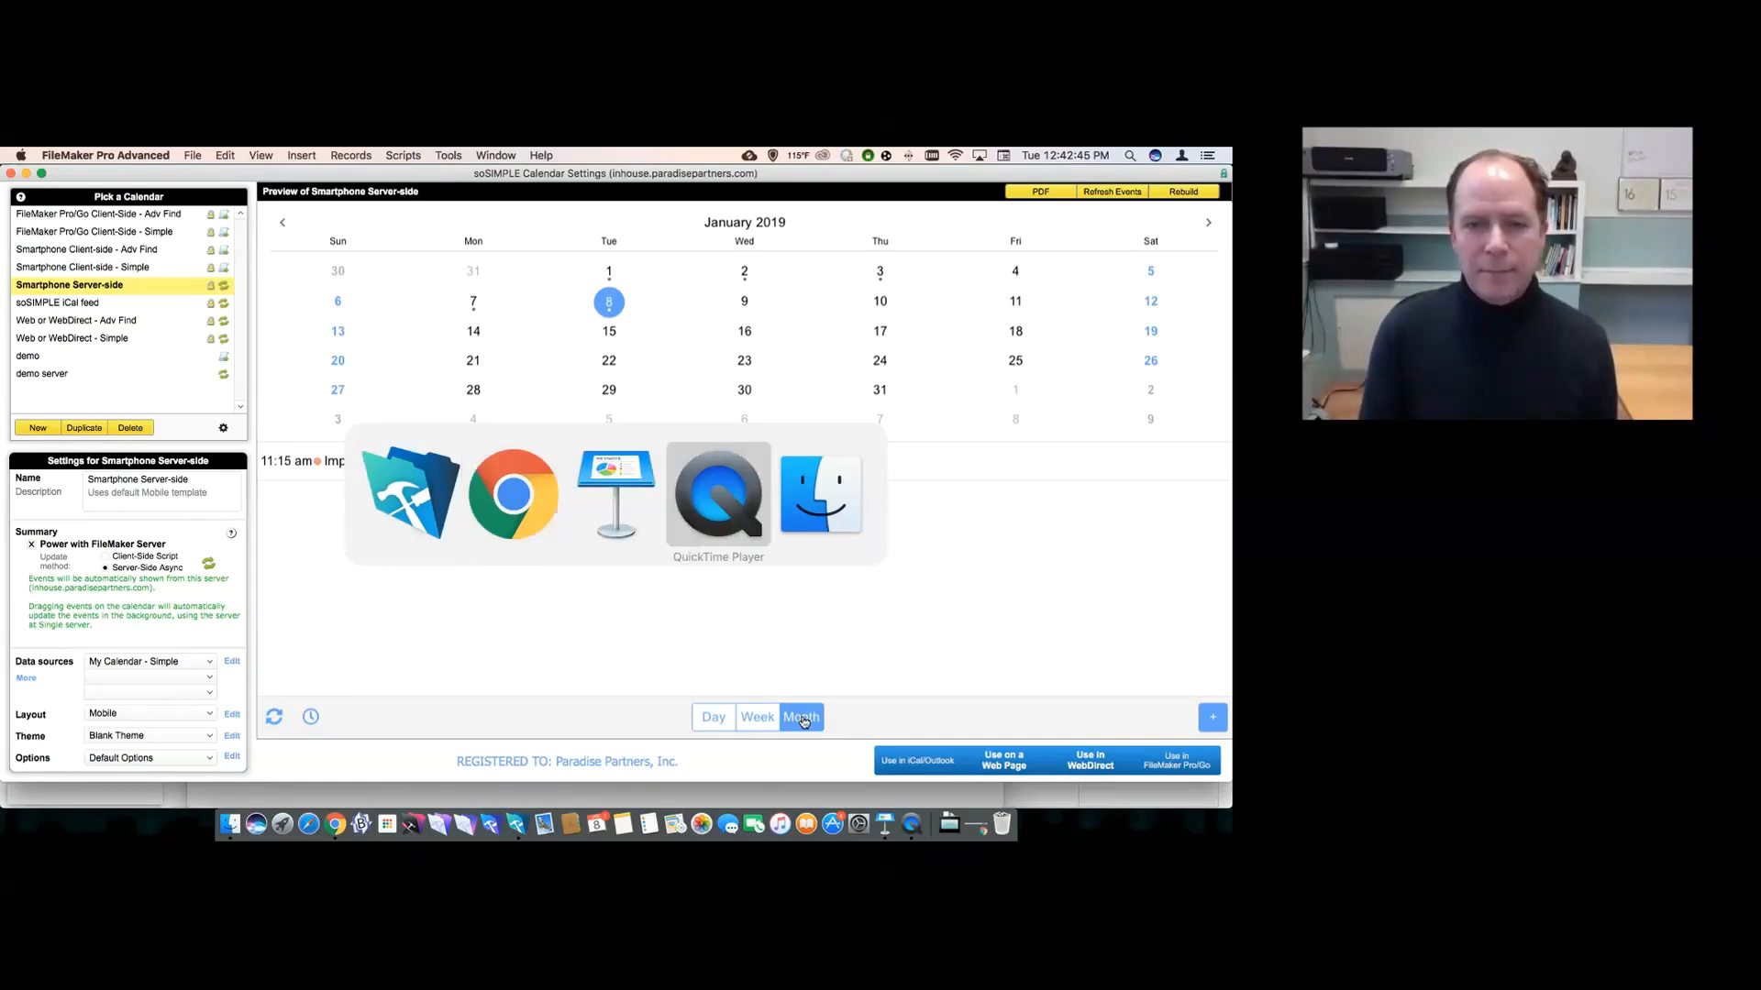
key("super+Tab")
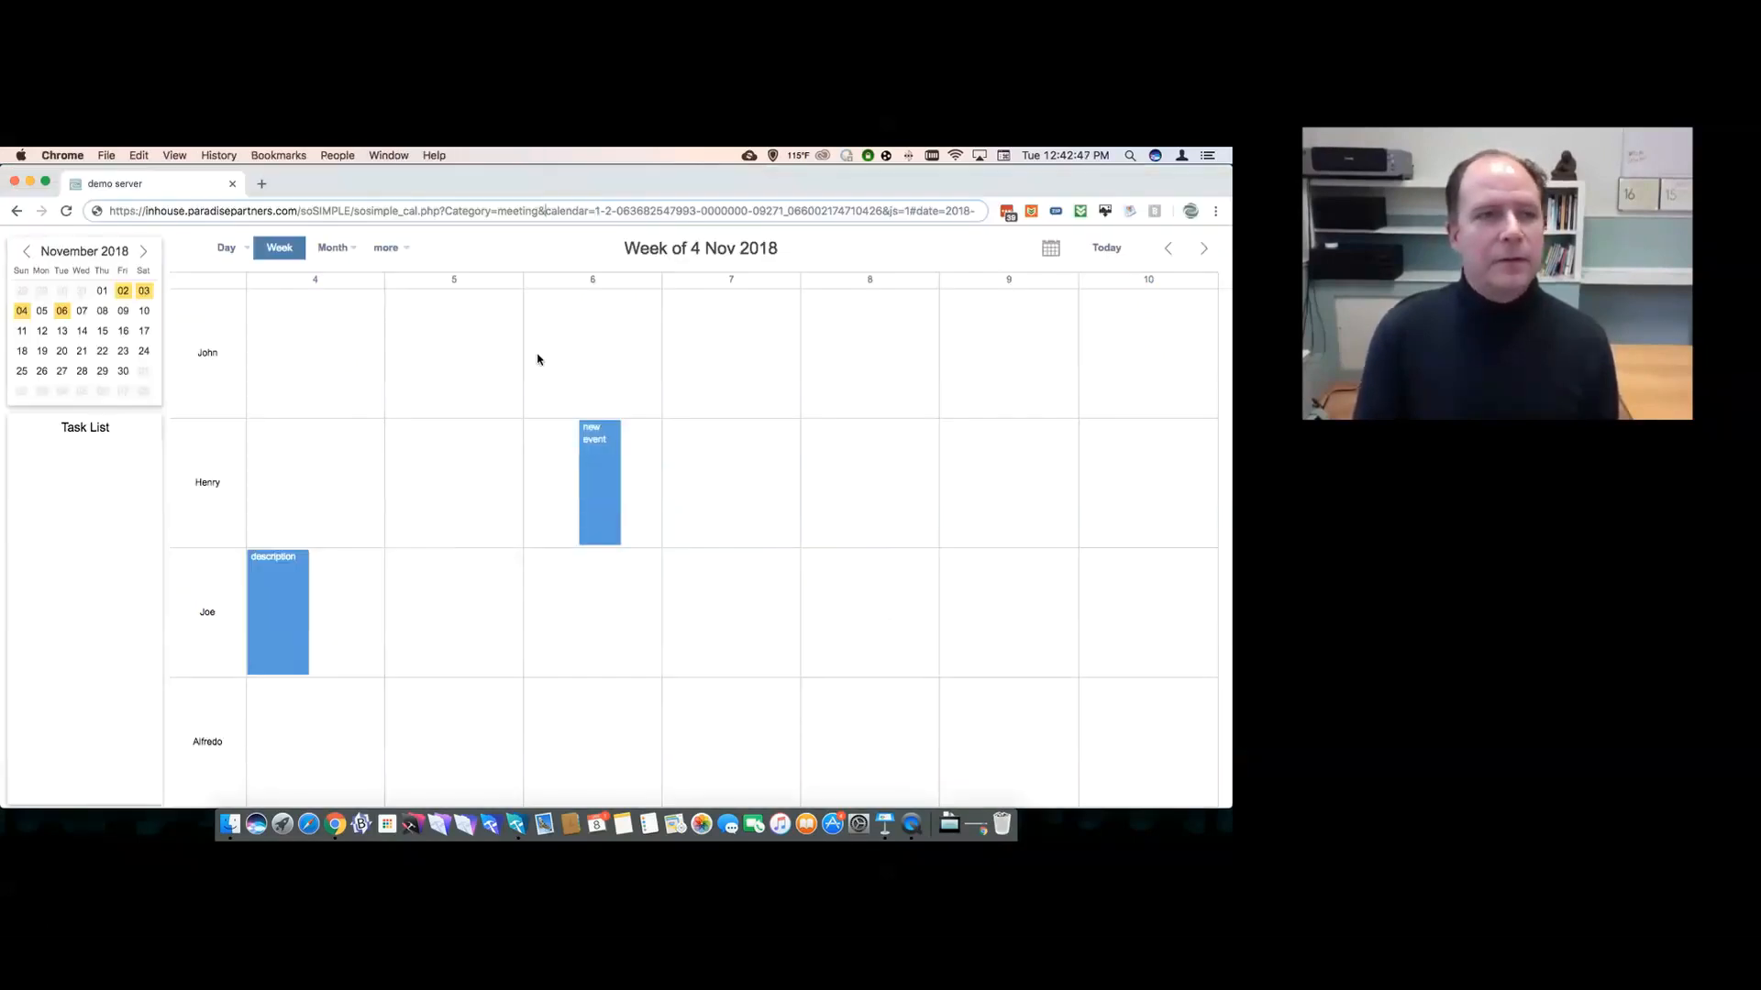
- Hide the screen-sharing notification and open the Month layout dropdown
key("super+Tab")
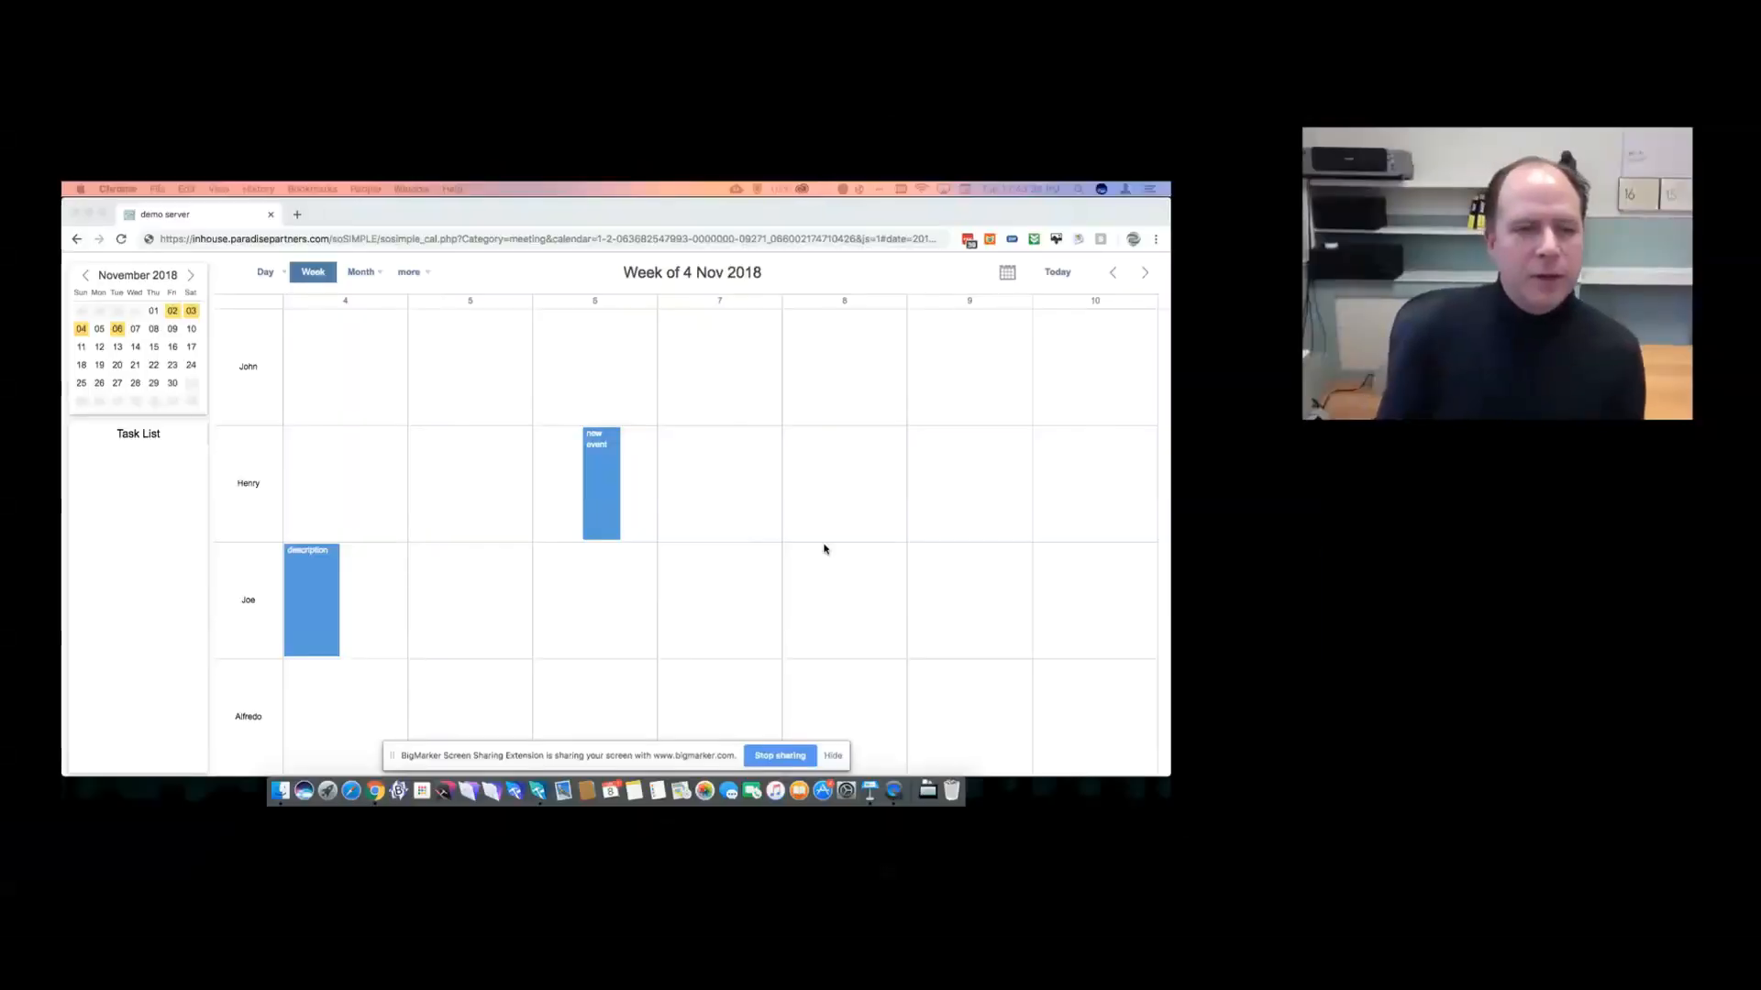
left_click(830, 756)
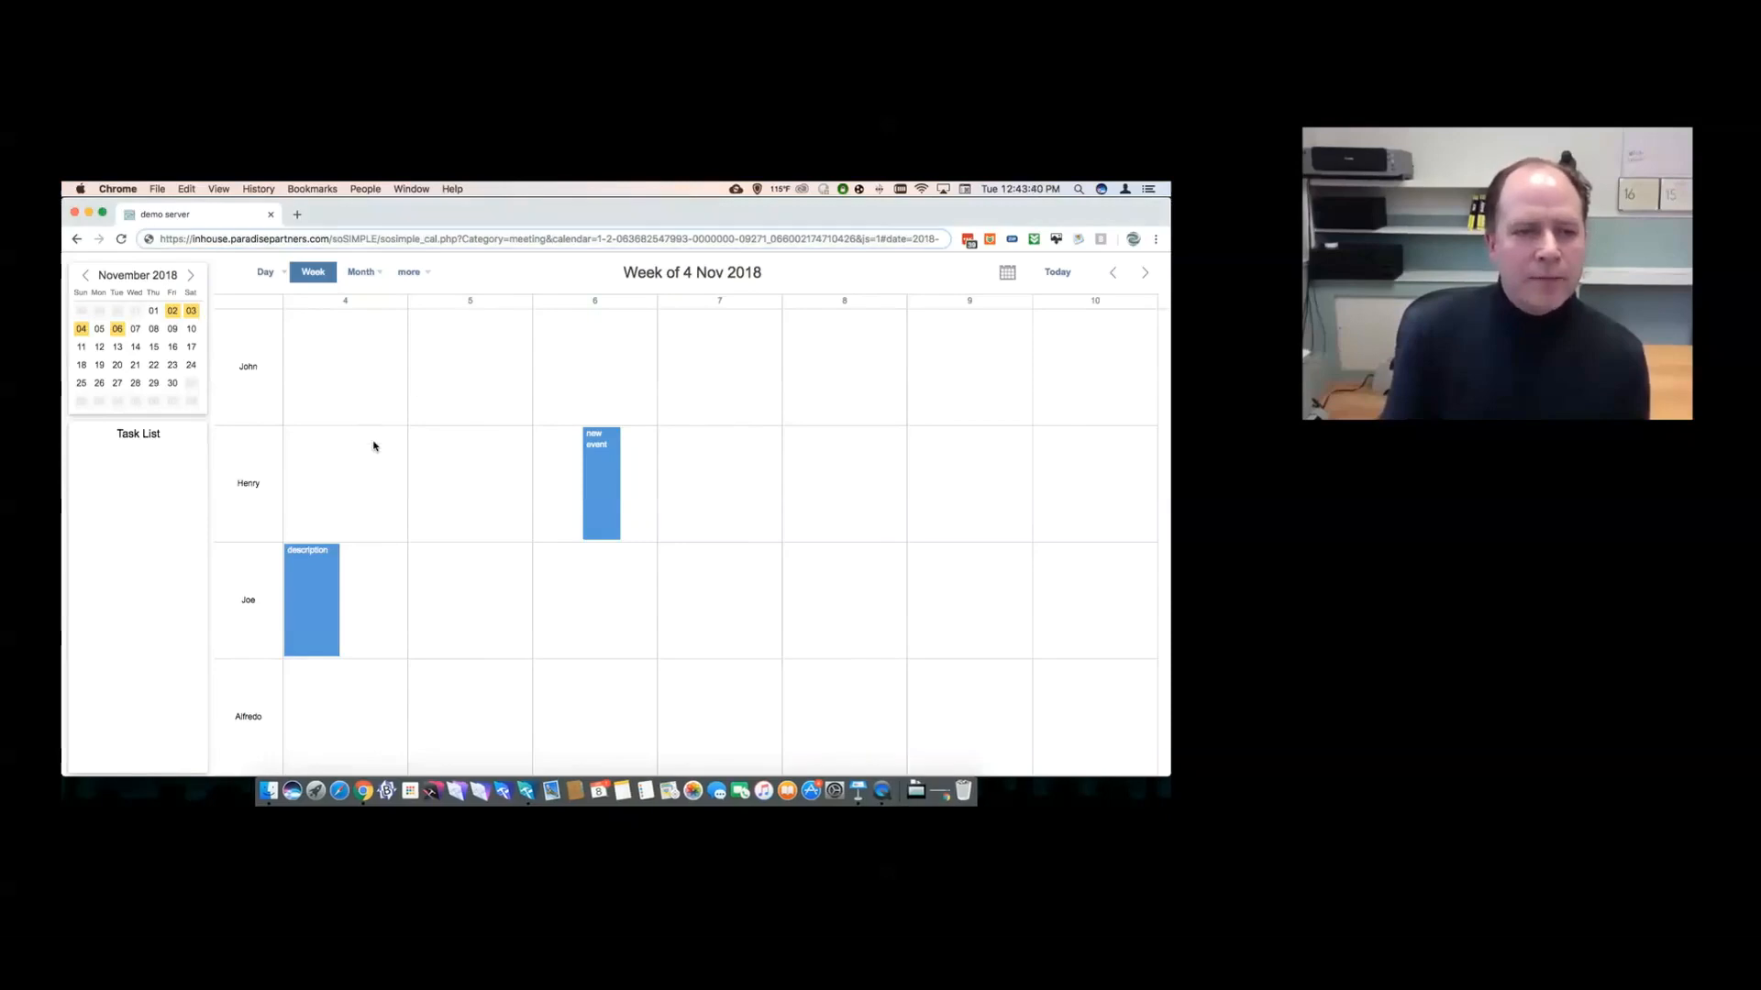
left_click(360, 273)
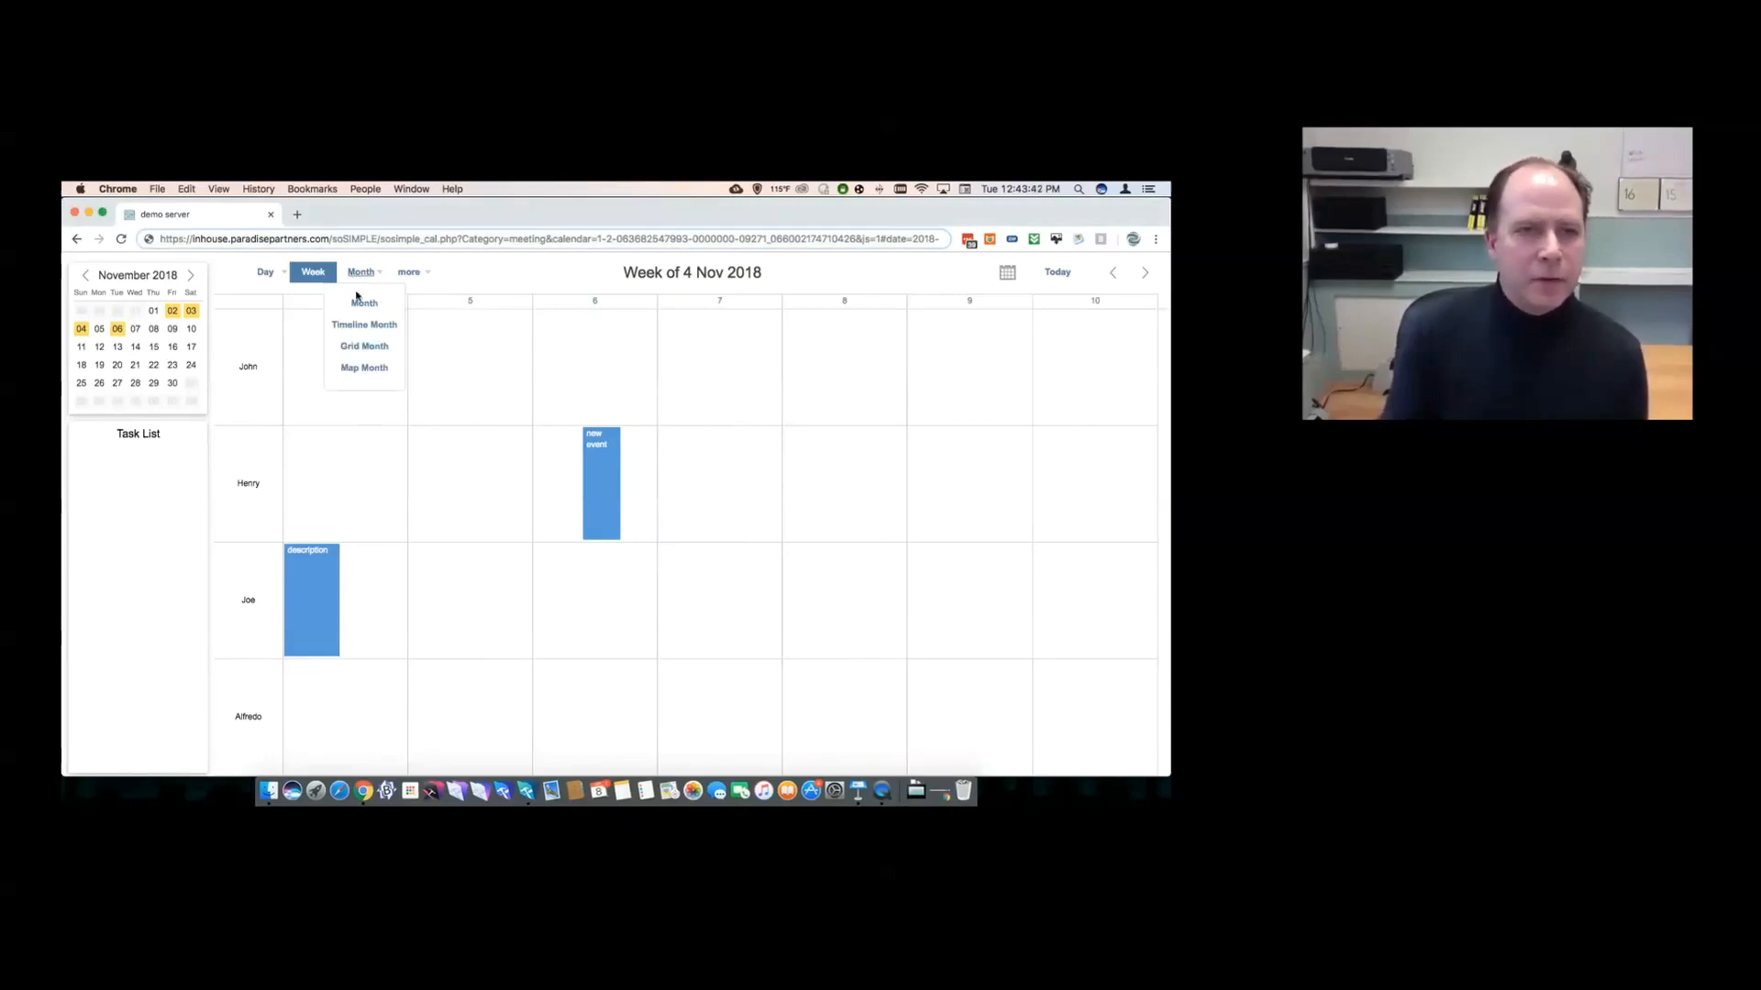
- Choose Timeline Month, then inspect and cancel the description and Another description events
left_click(363, 327)
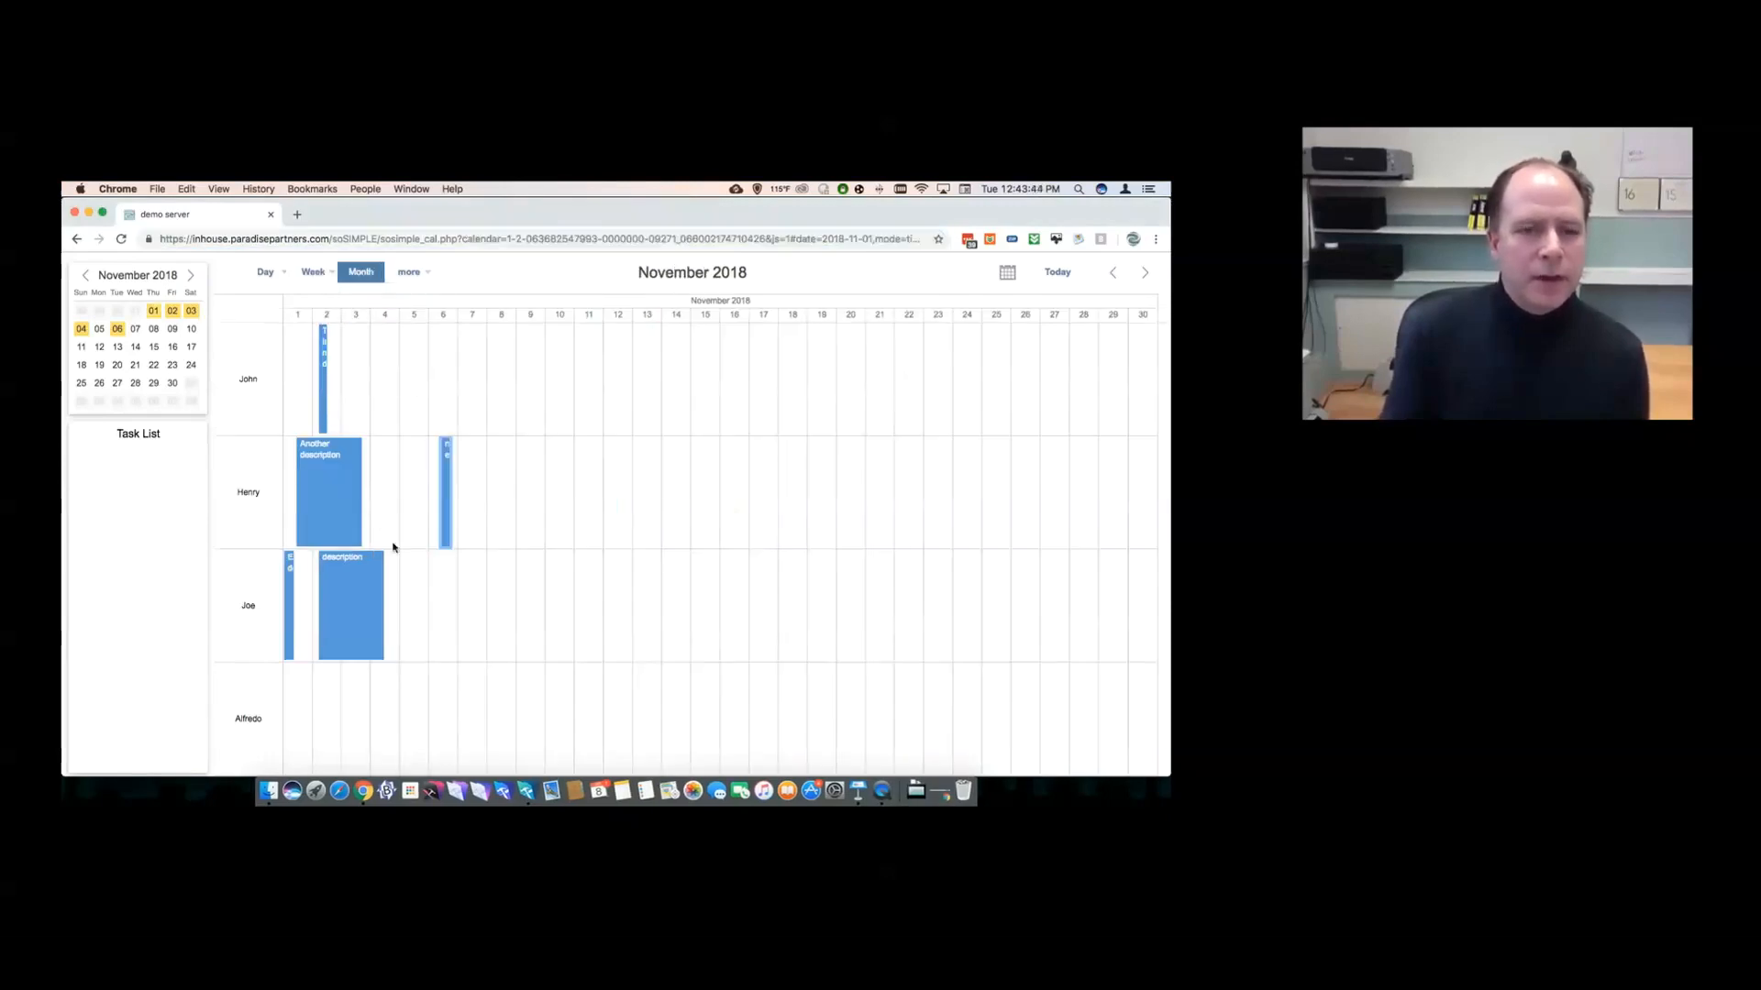
double_click(349, 612)
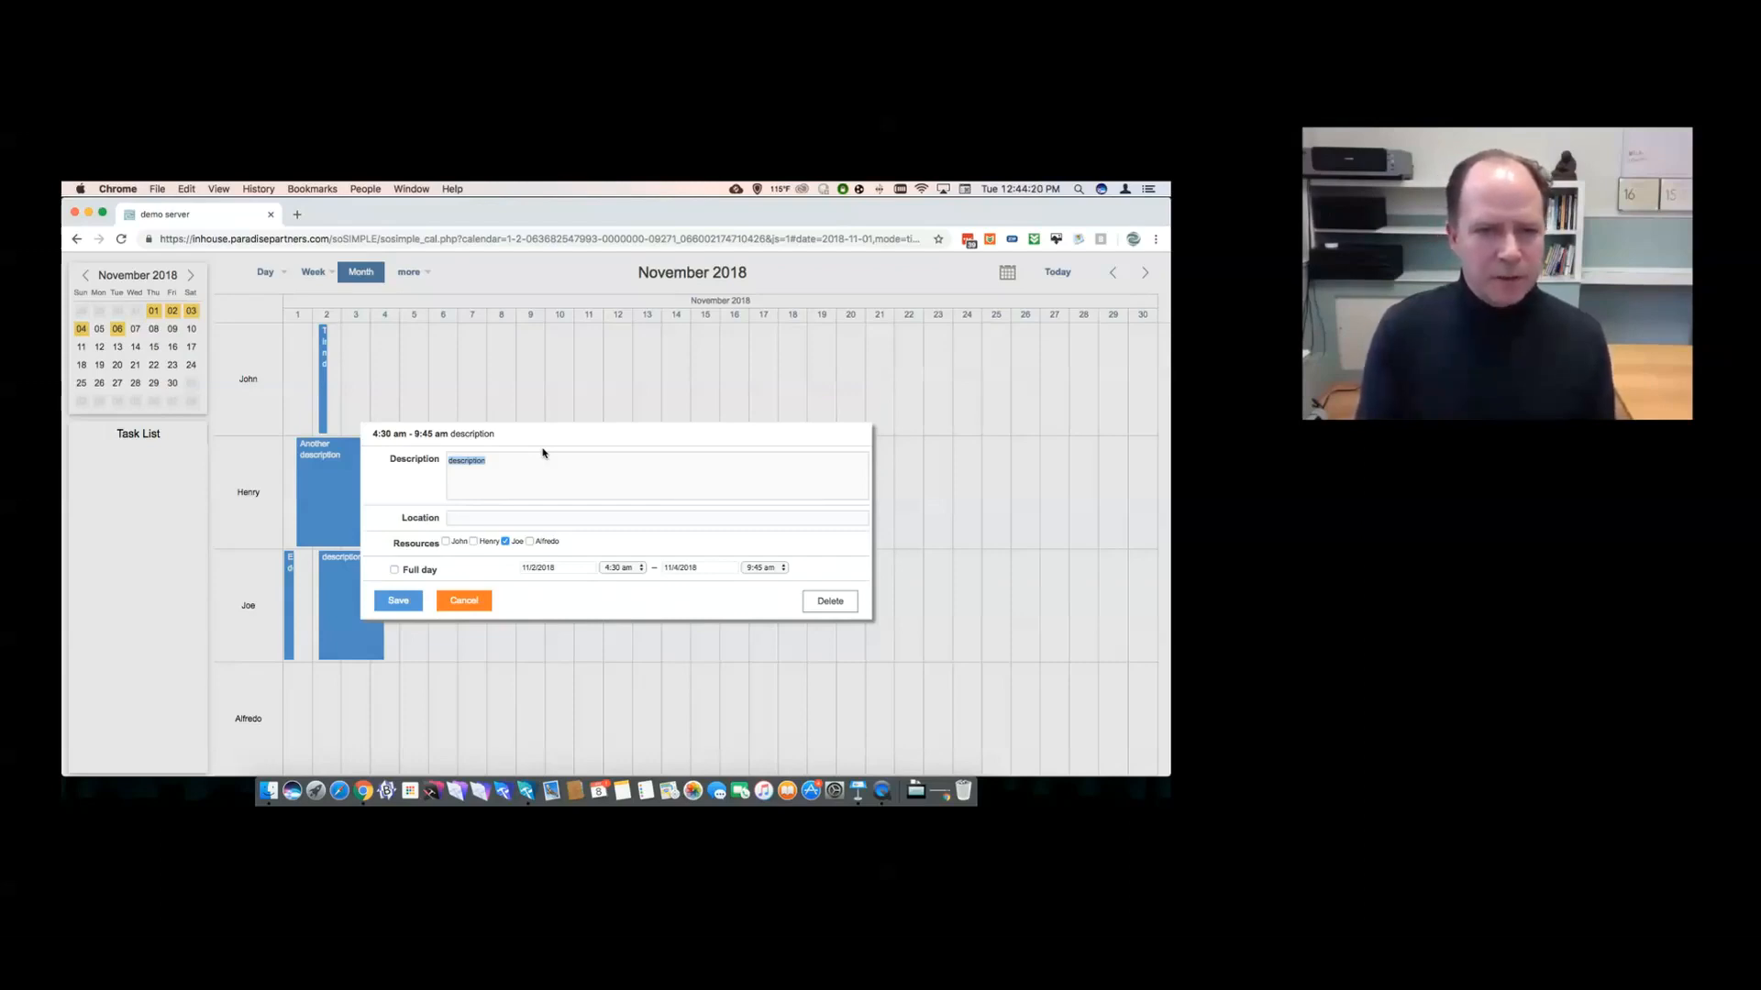
left_click(471, 601)
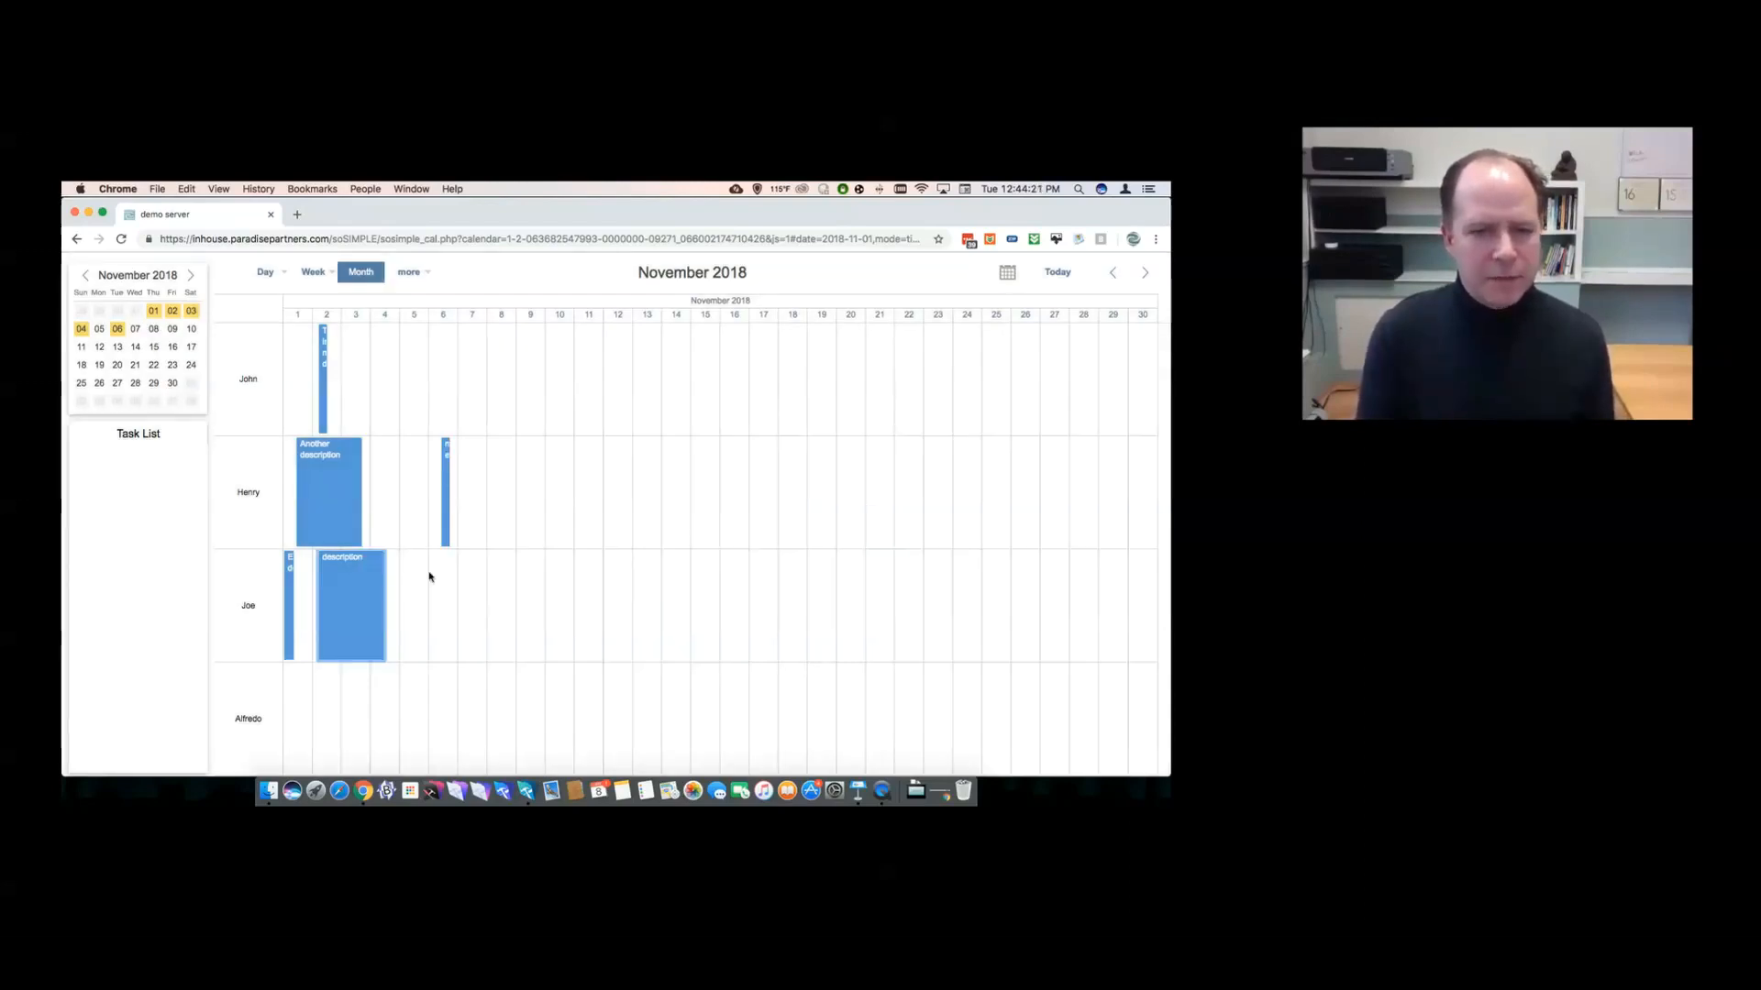
left_click(324, 495)
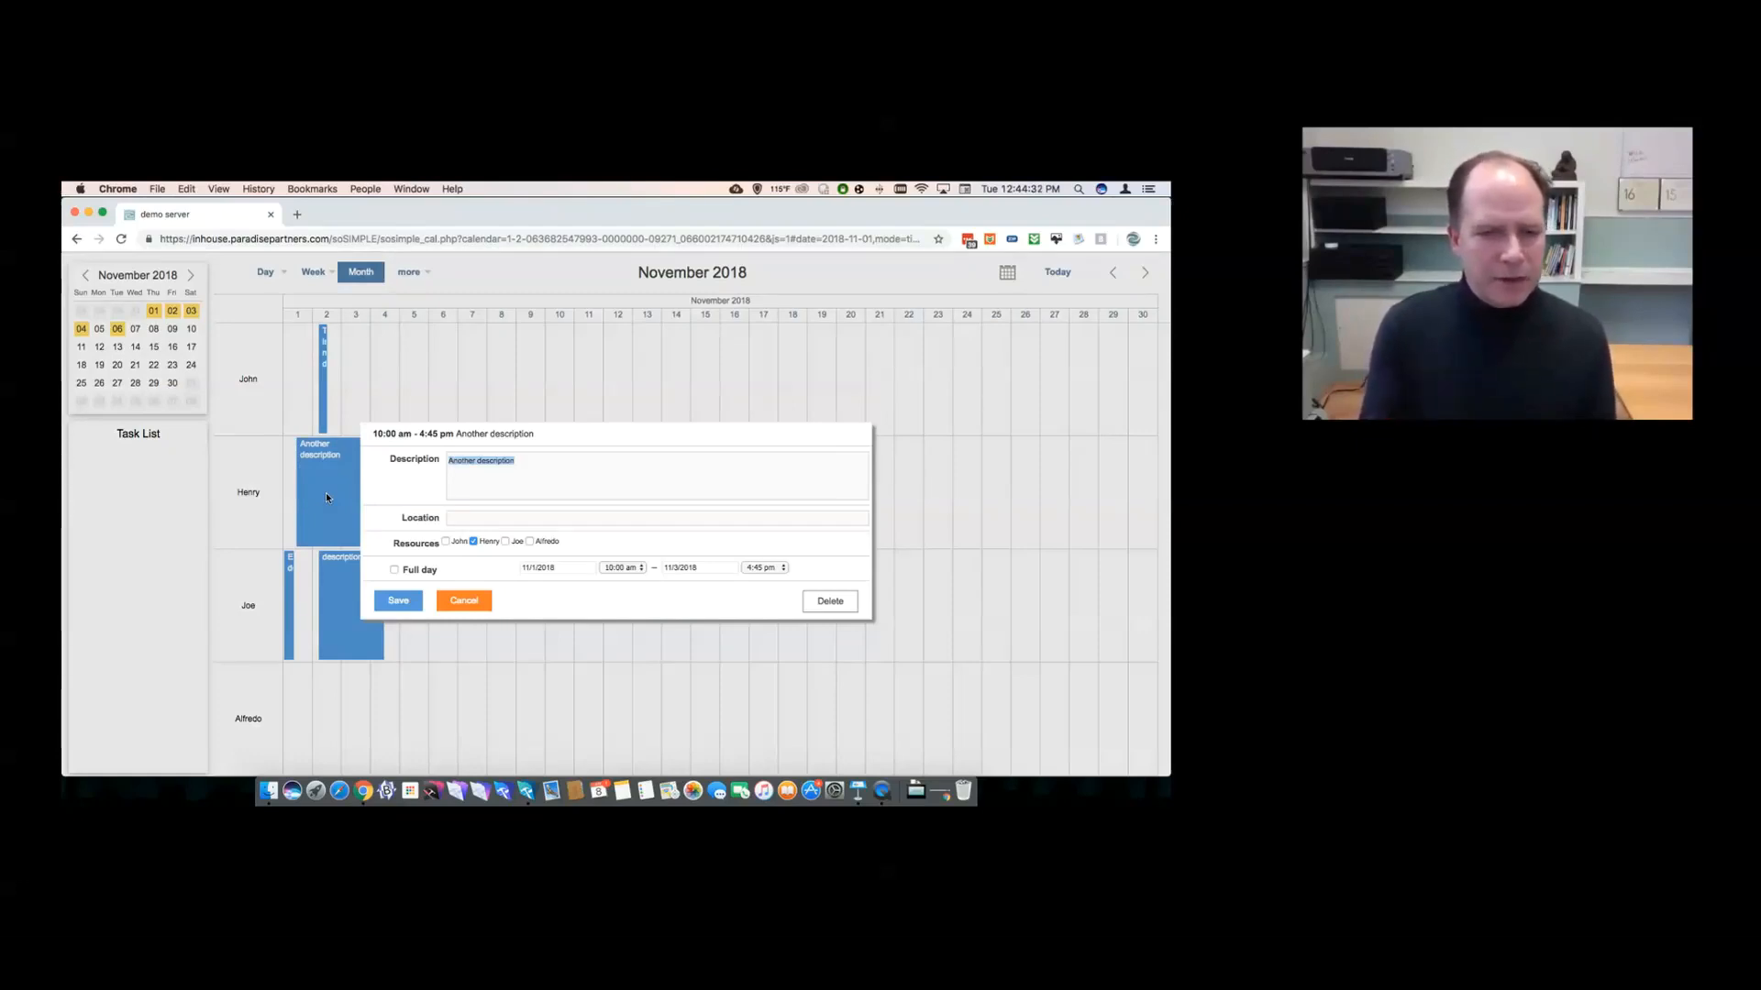
left_click(444, 596)
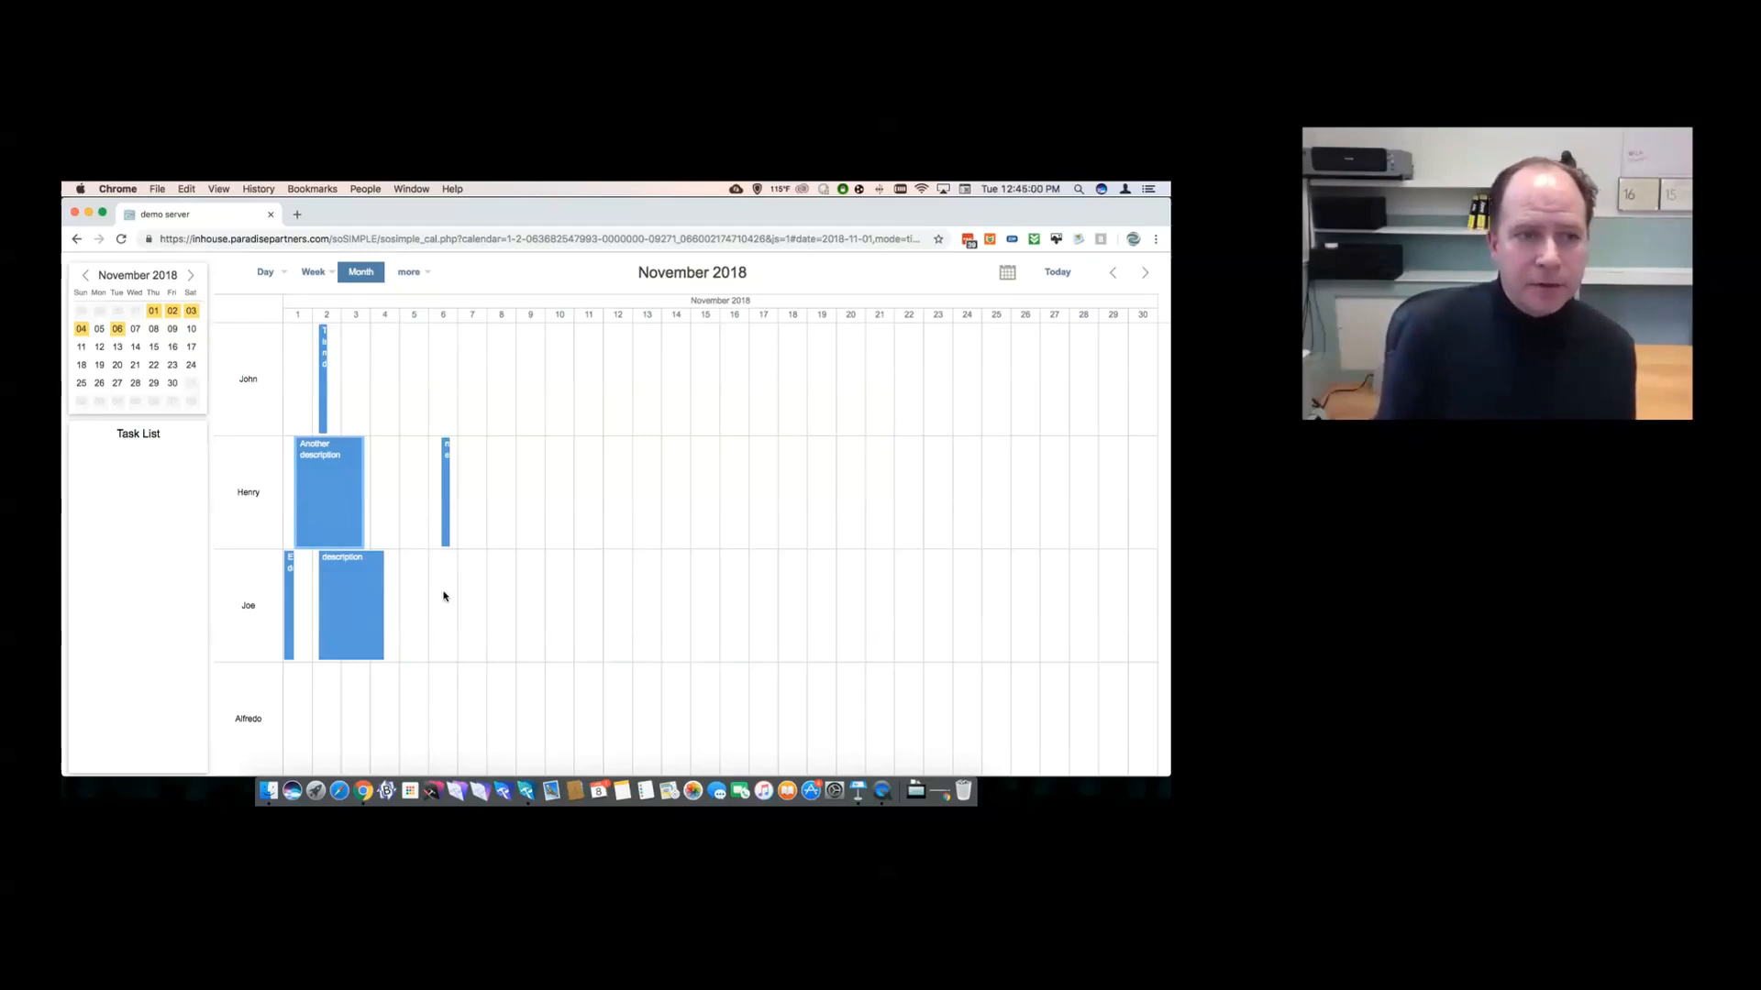
- Click into the calendar page's web address, then switch back to FileMaker Pro Advanced
left_click(181, 239)
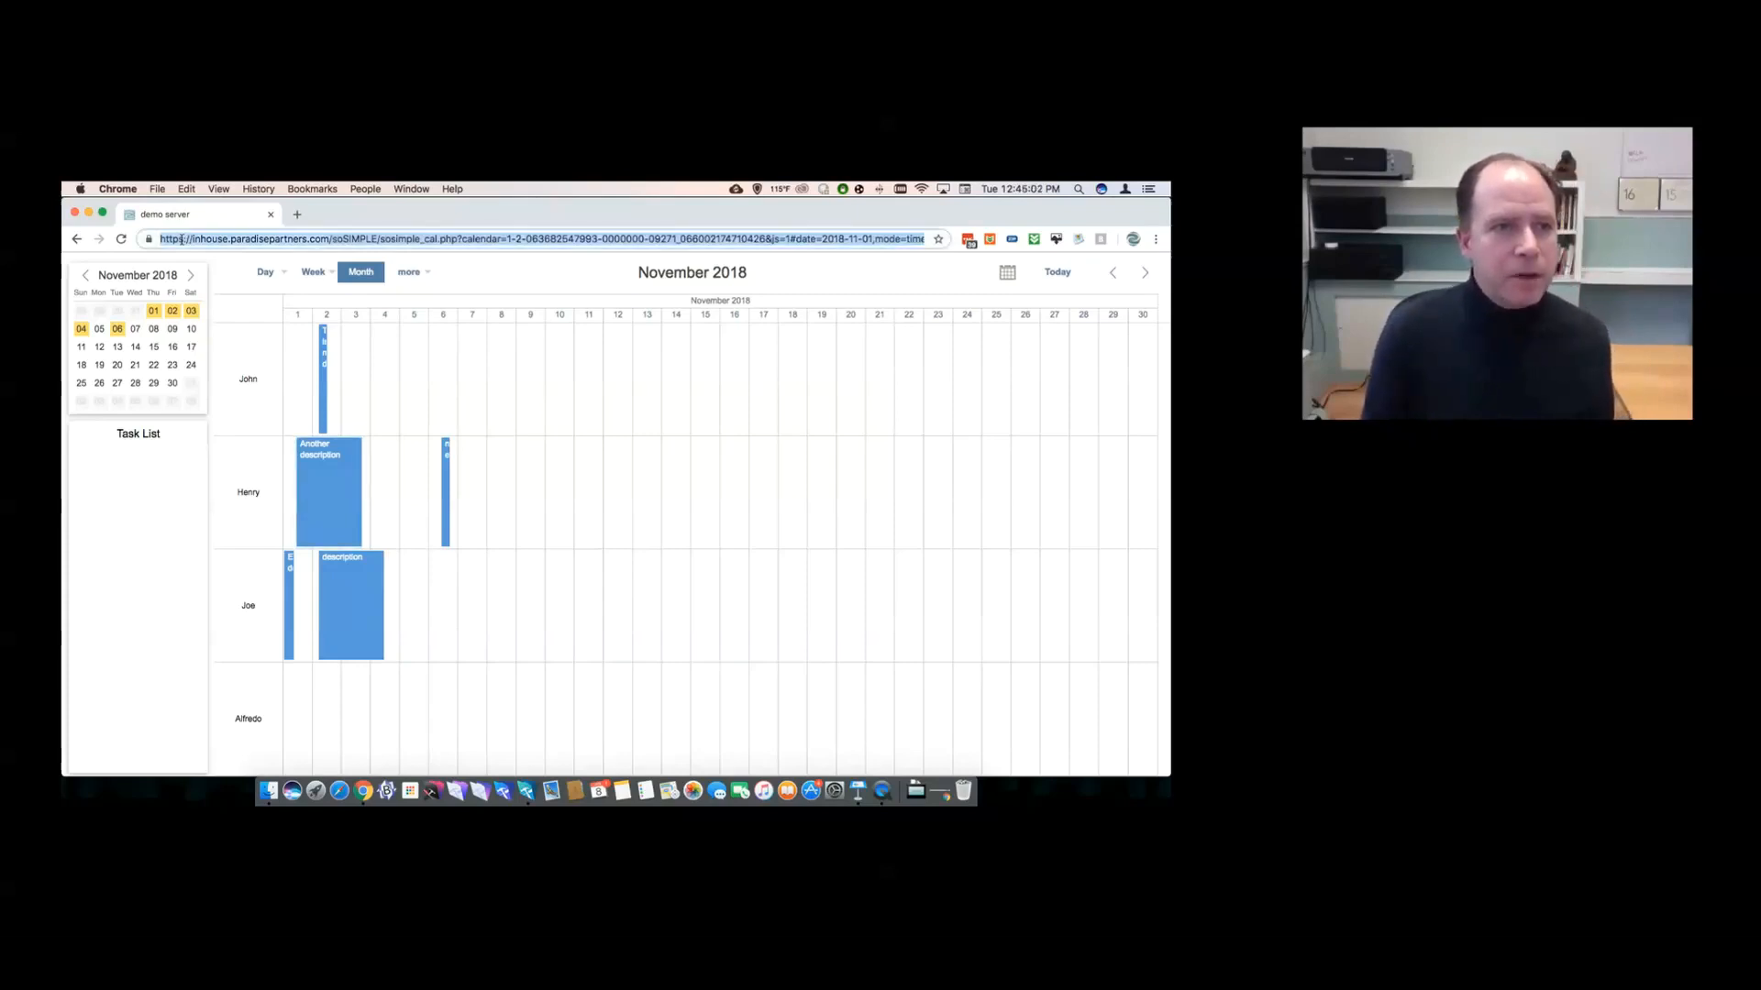
left_click(182, 241)
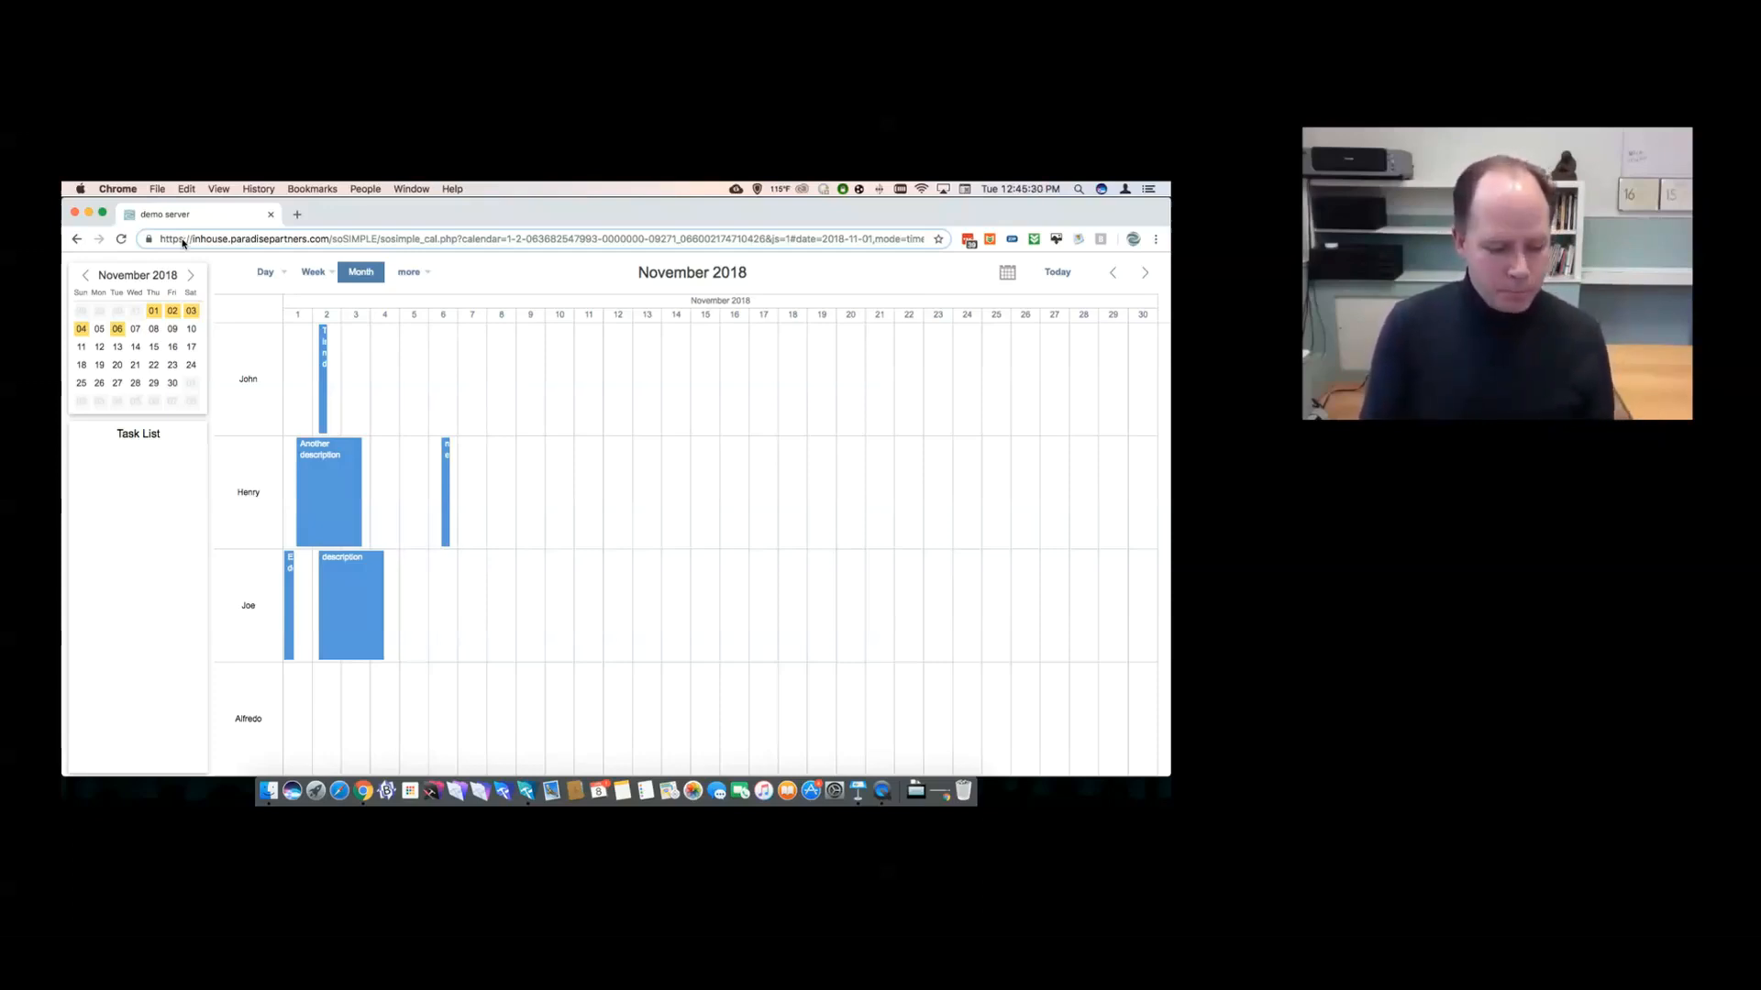
key("super+Tab")
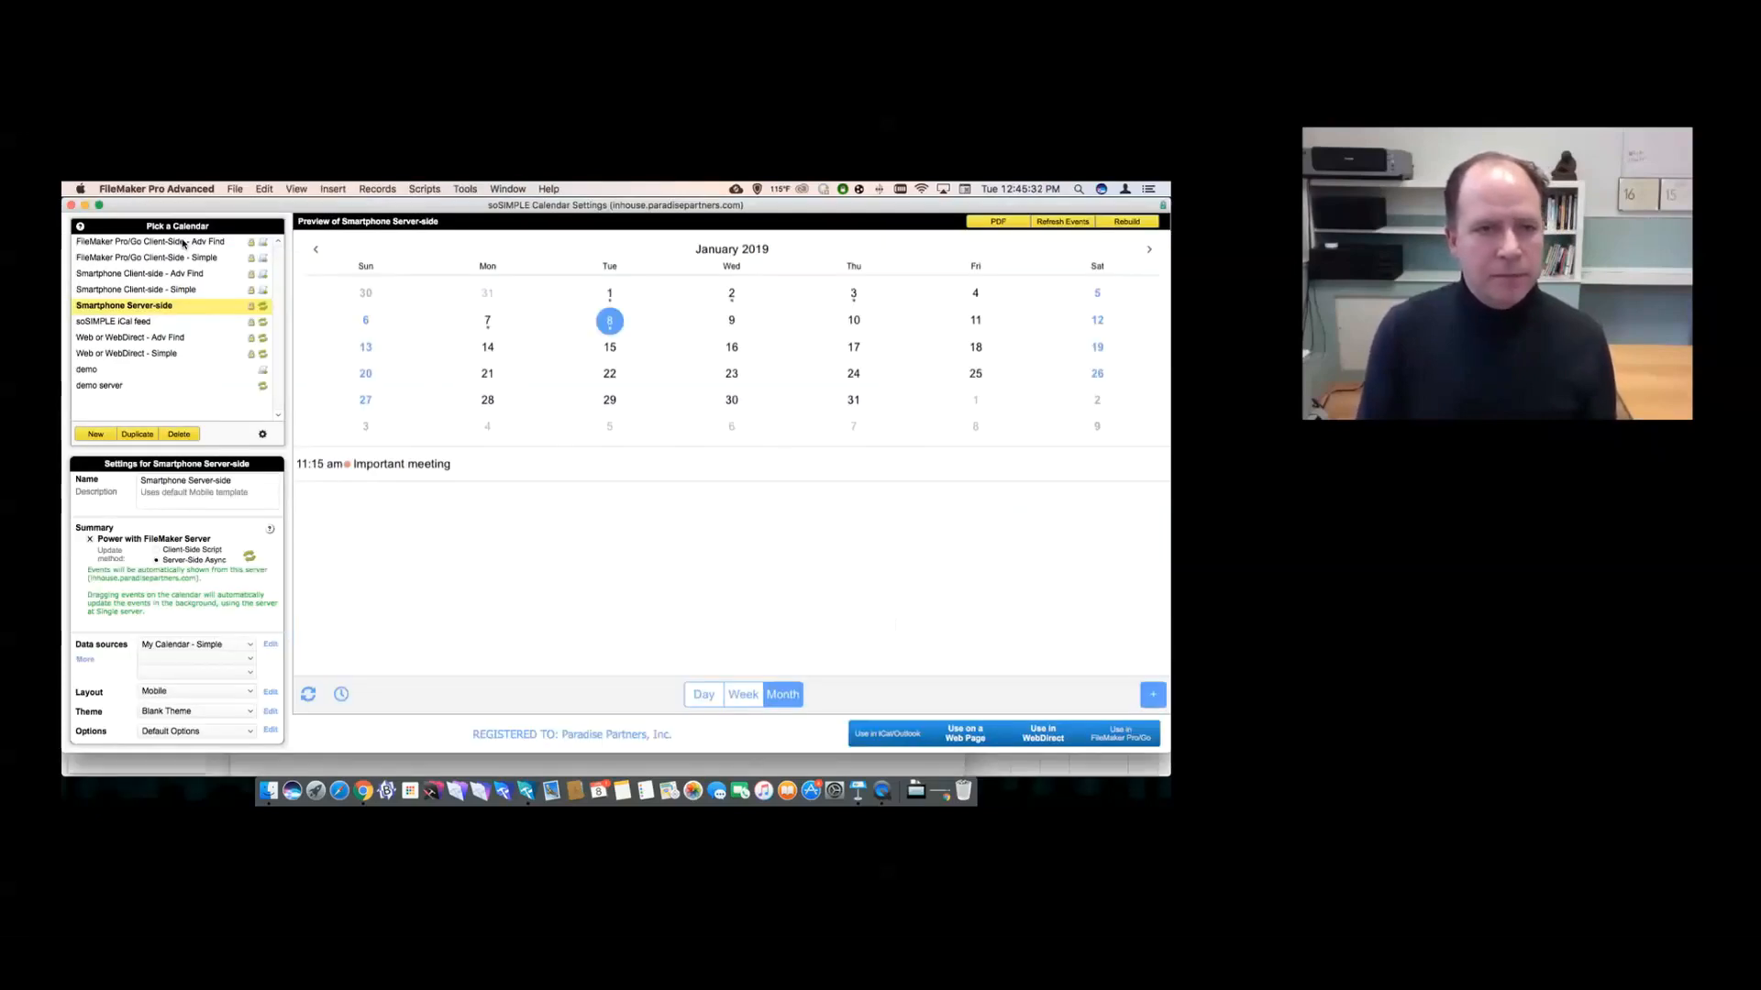
- Switch to the demo calendar and edit its Default Options template, reviewing the label text settings
left_click(162, 373)
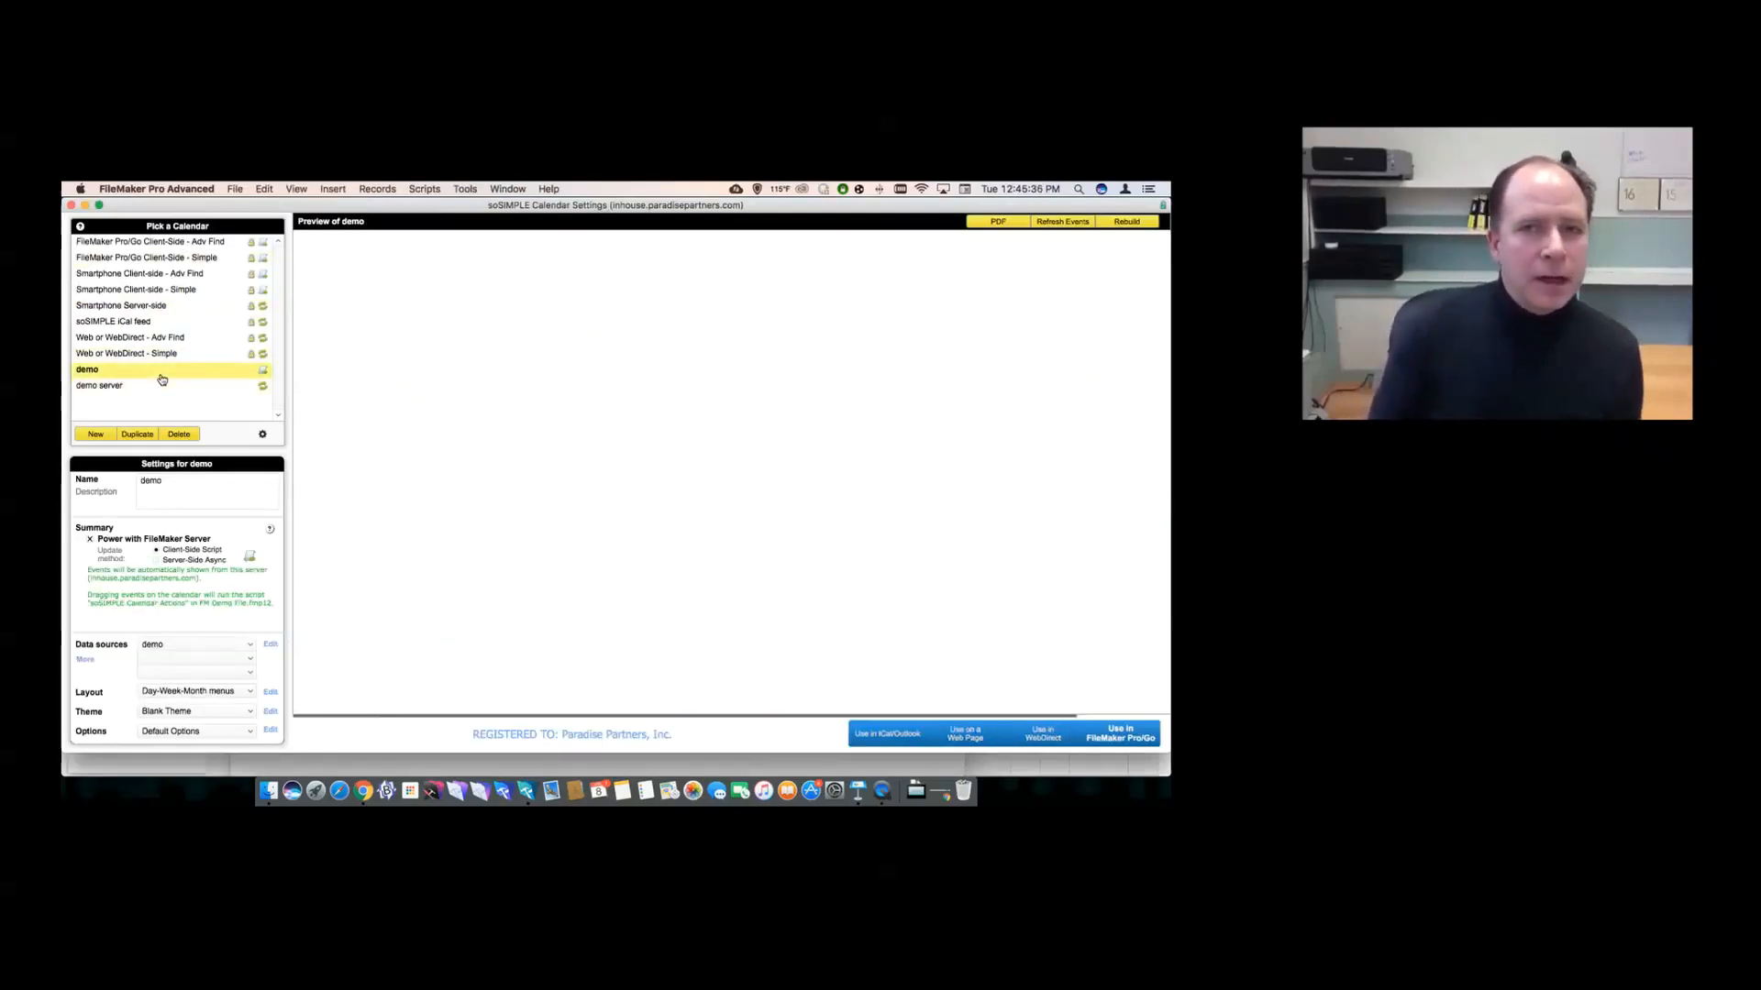
left_click(271, 731)
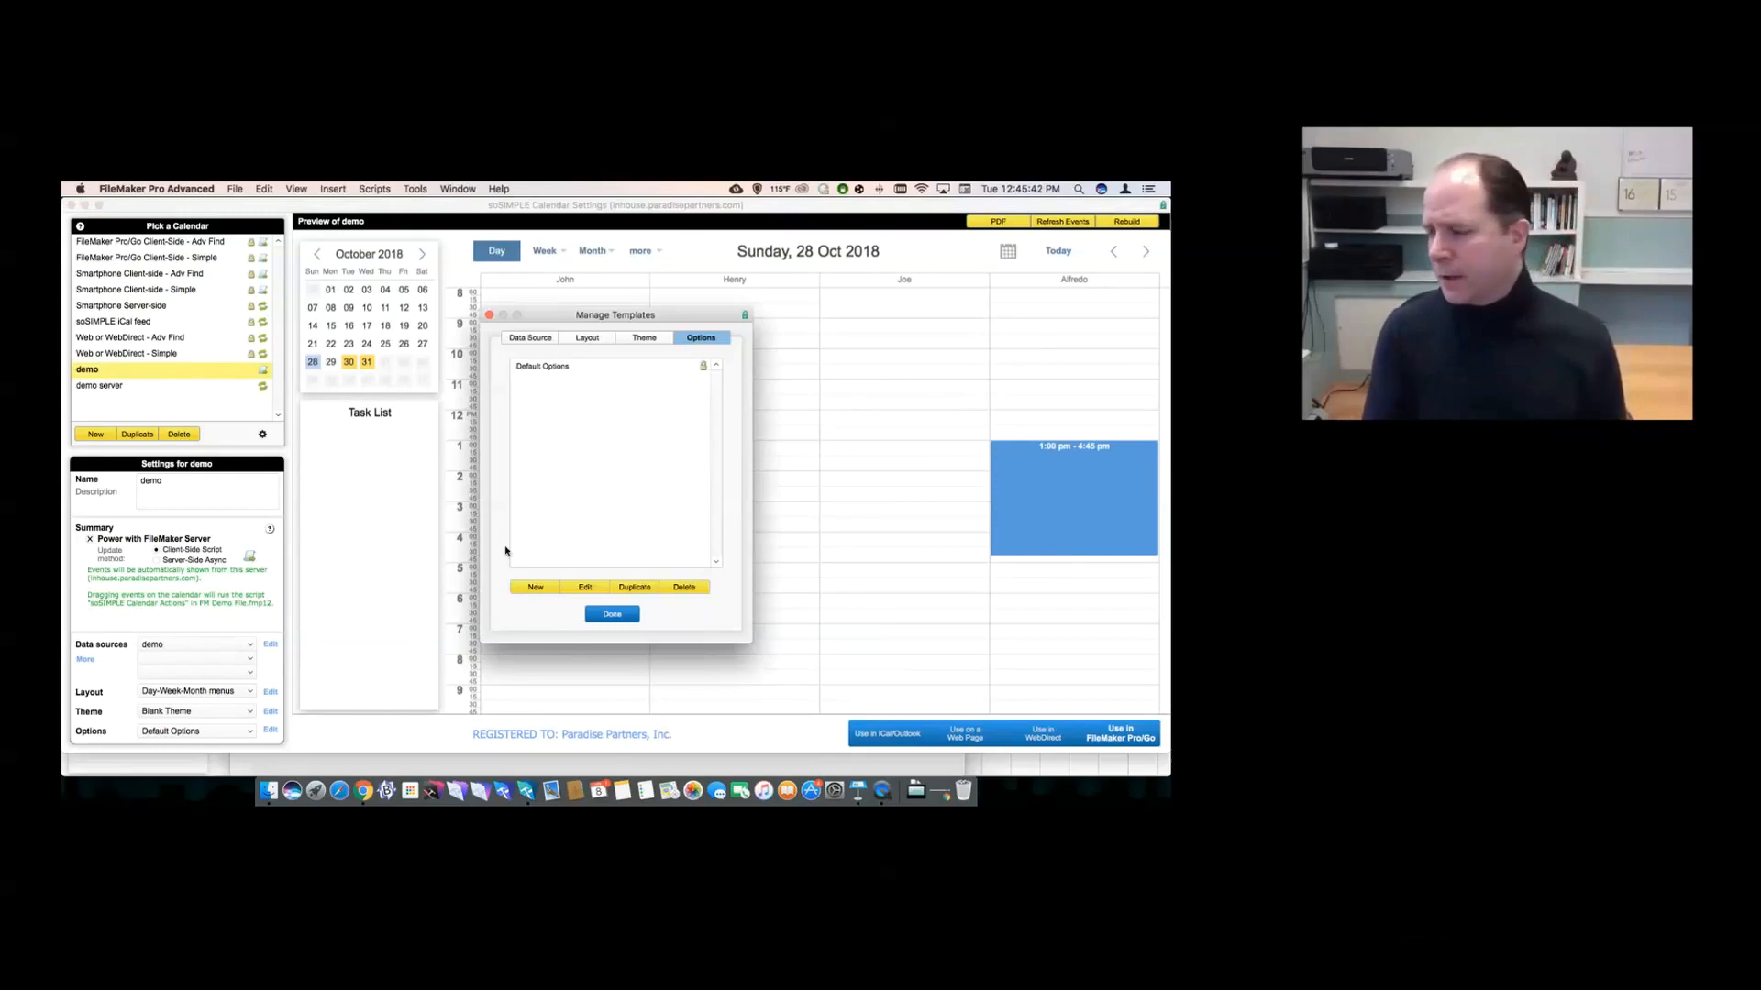
left_click(571, 369)
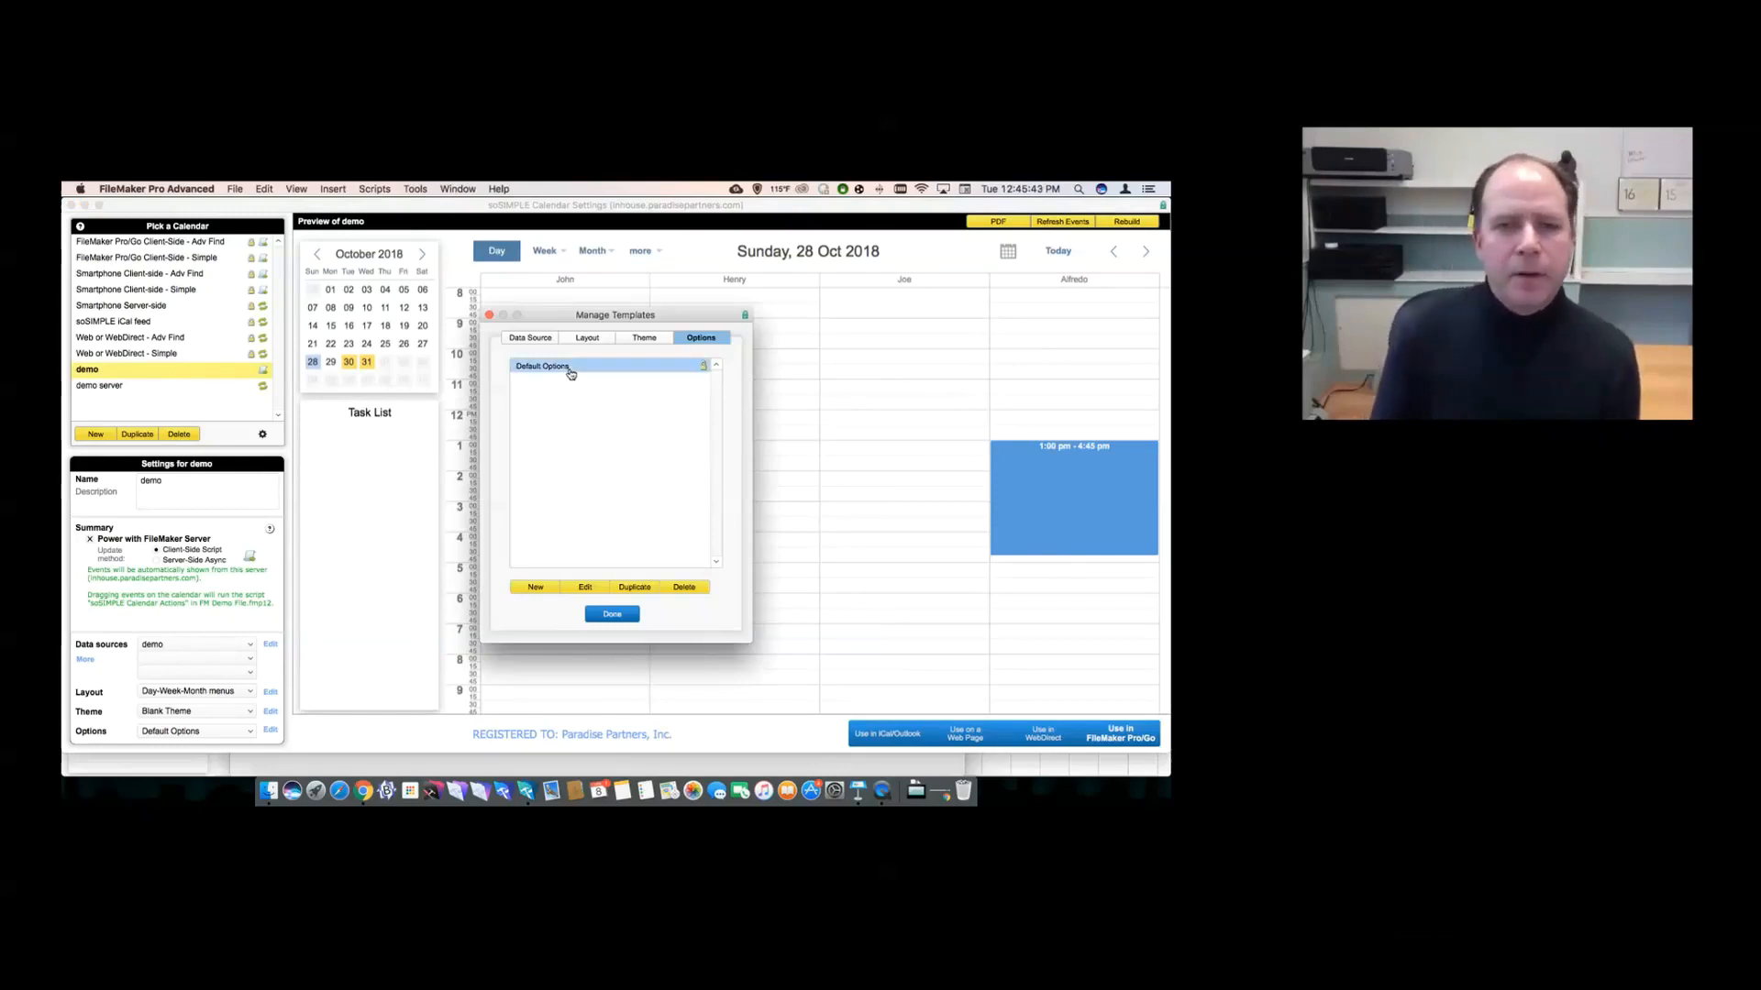
left_click(587, 588)
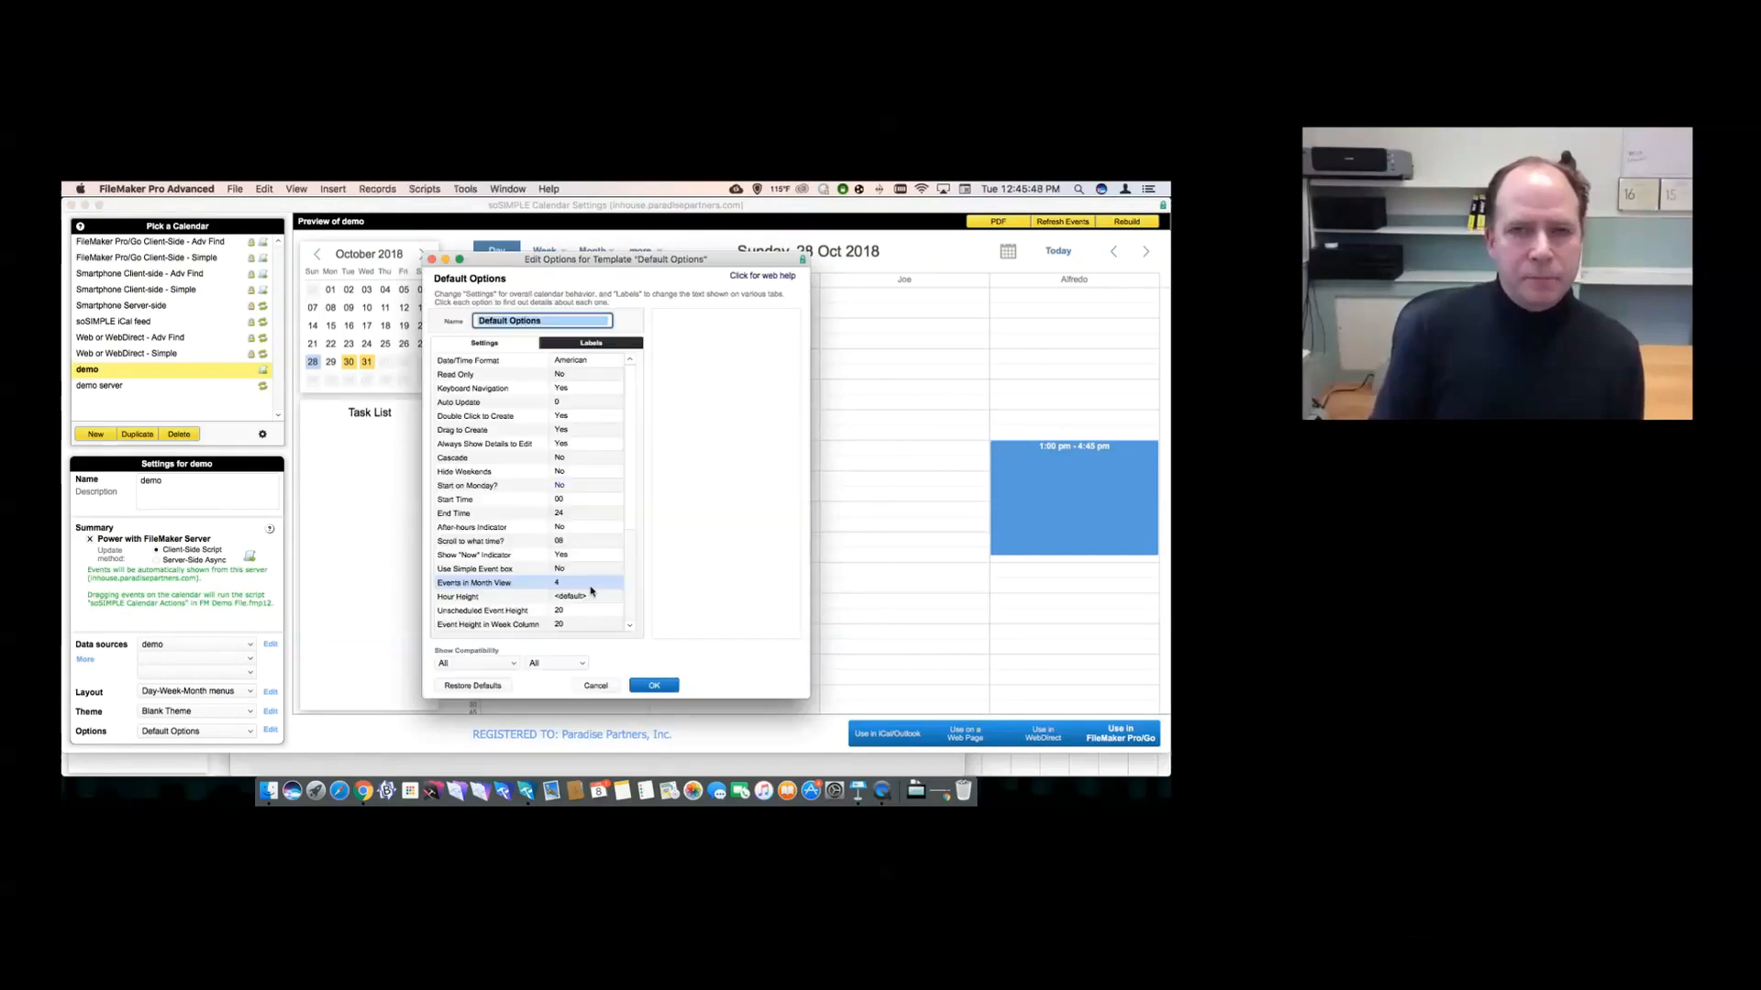
scroll(512, 432, "up", 1)
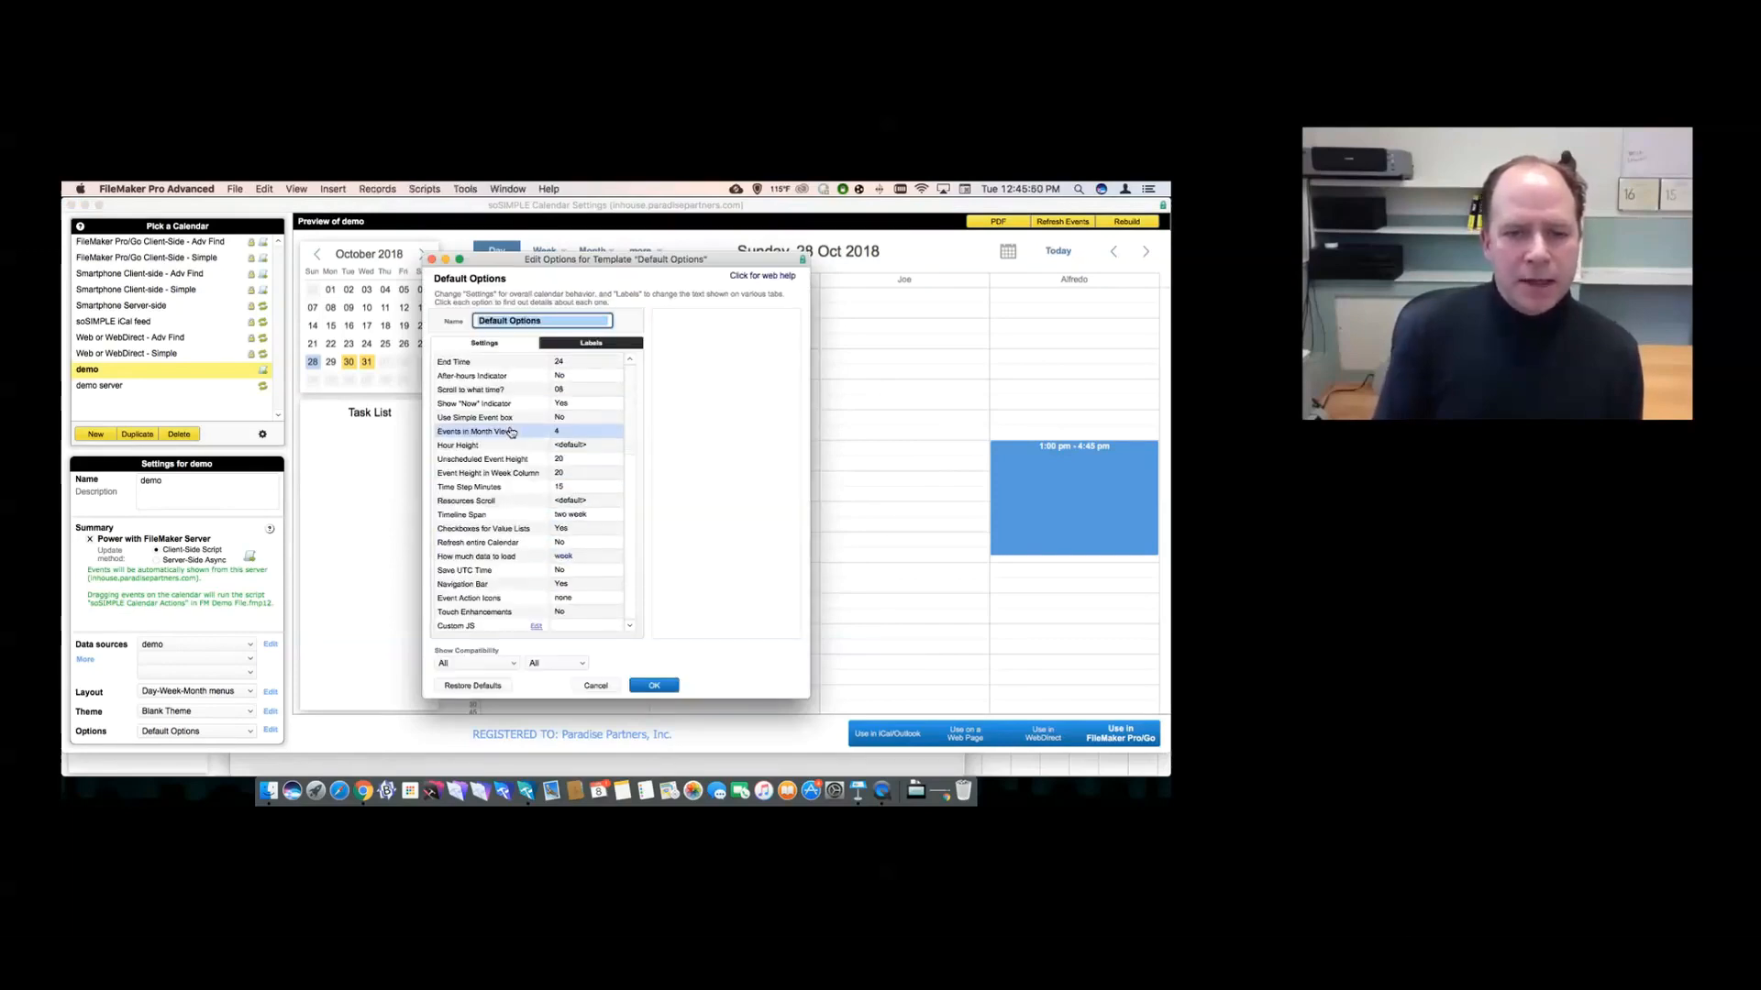
left_click(578, 344)
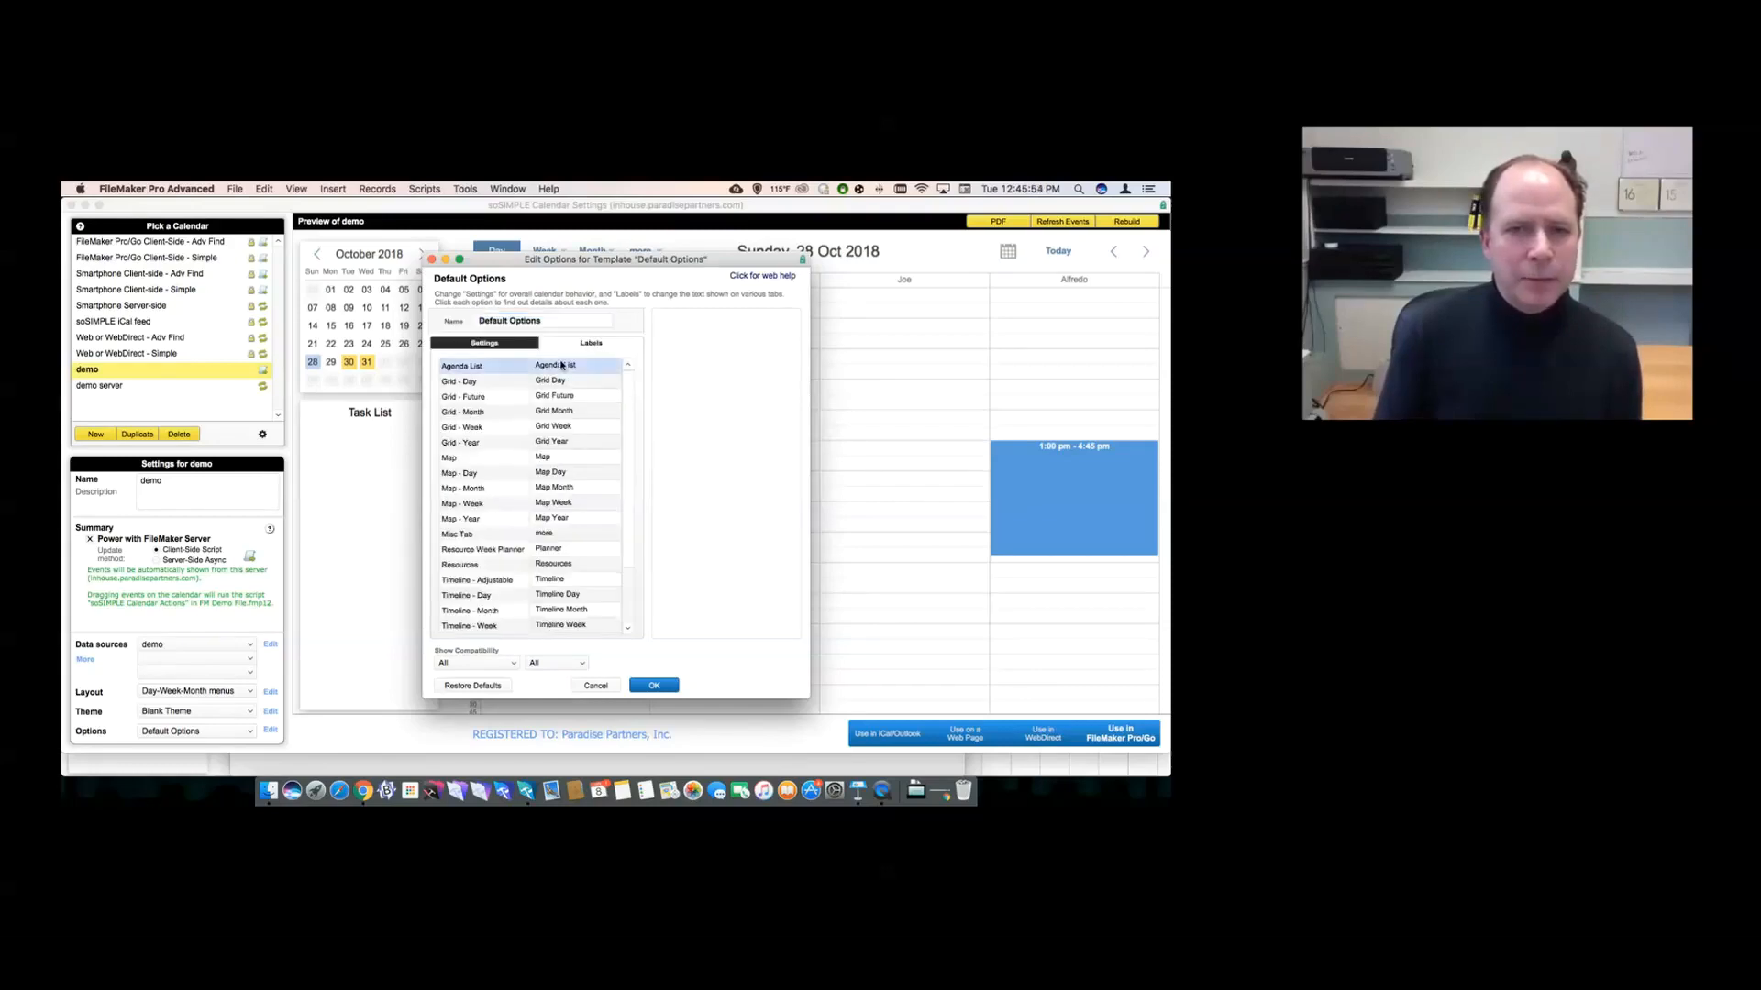
scroll(562, 365, "down", 5)
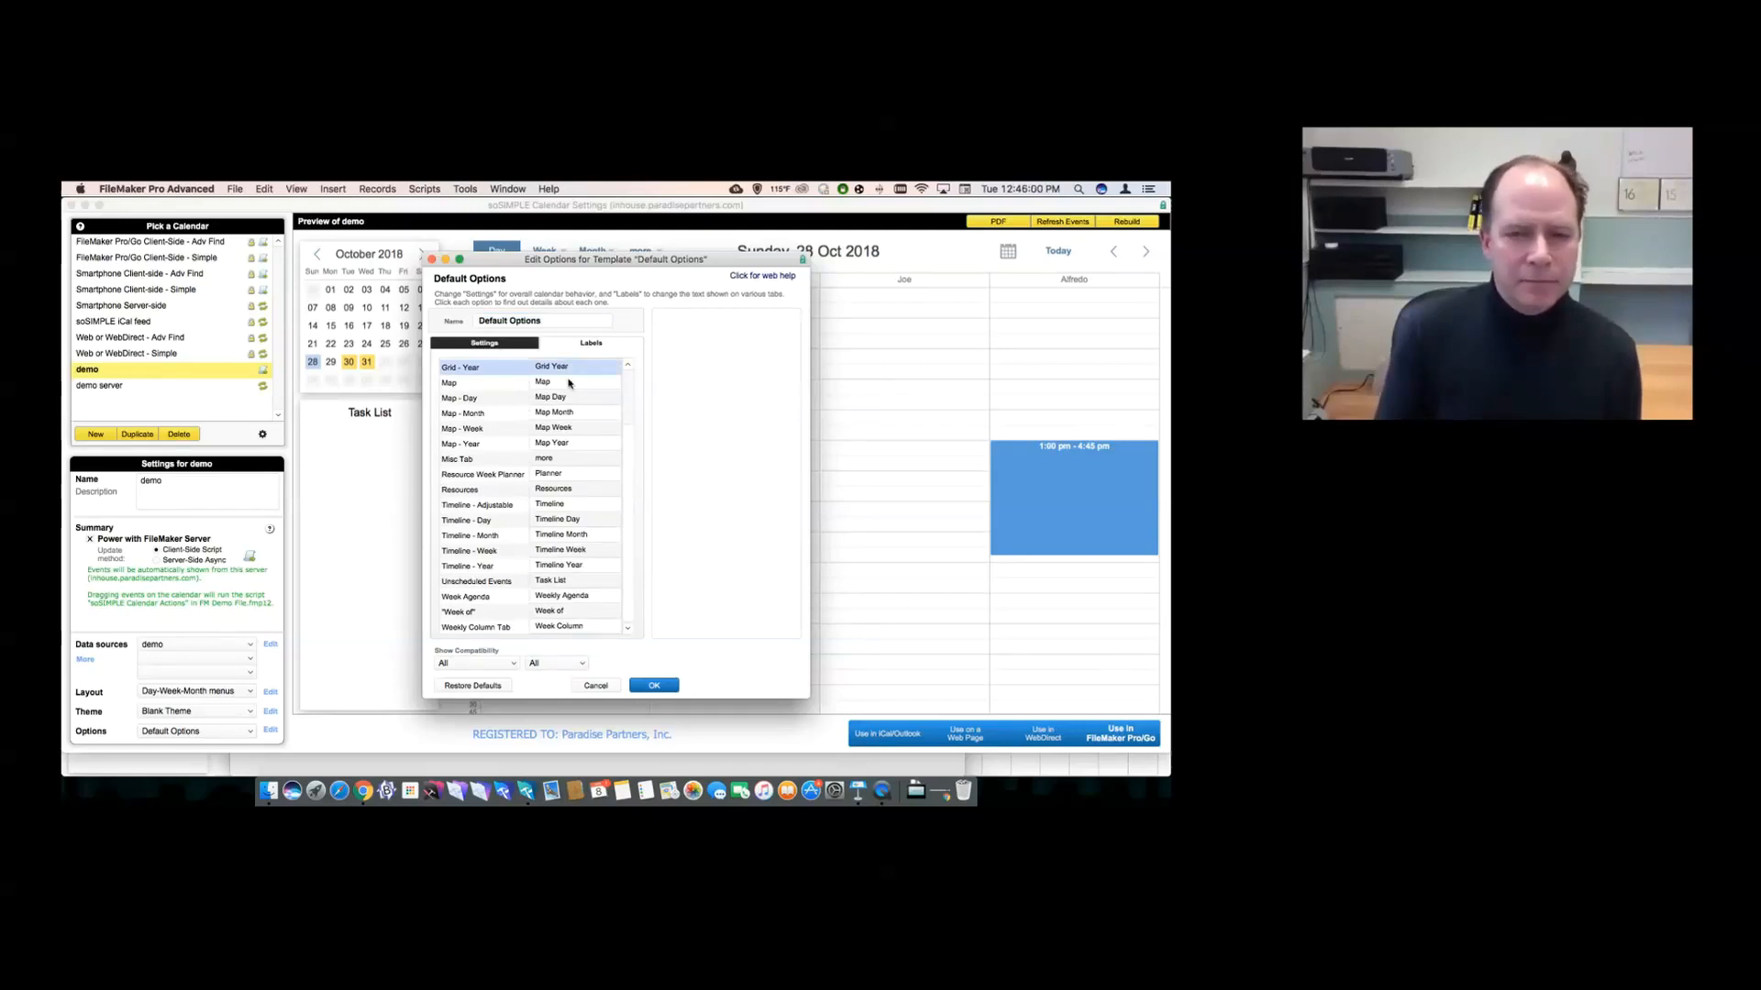
- Leave the Resources label unchanged, cancel out of the options, and open the layout templates
left_click(544, 491)
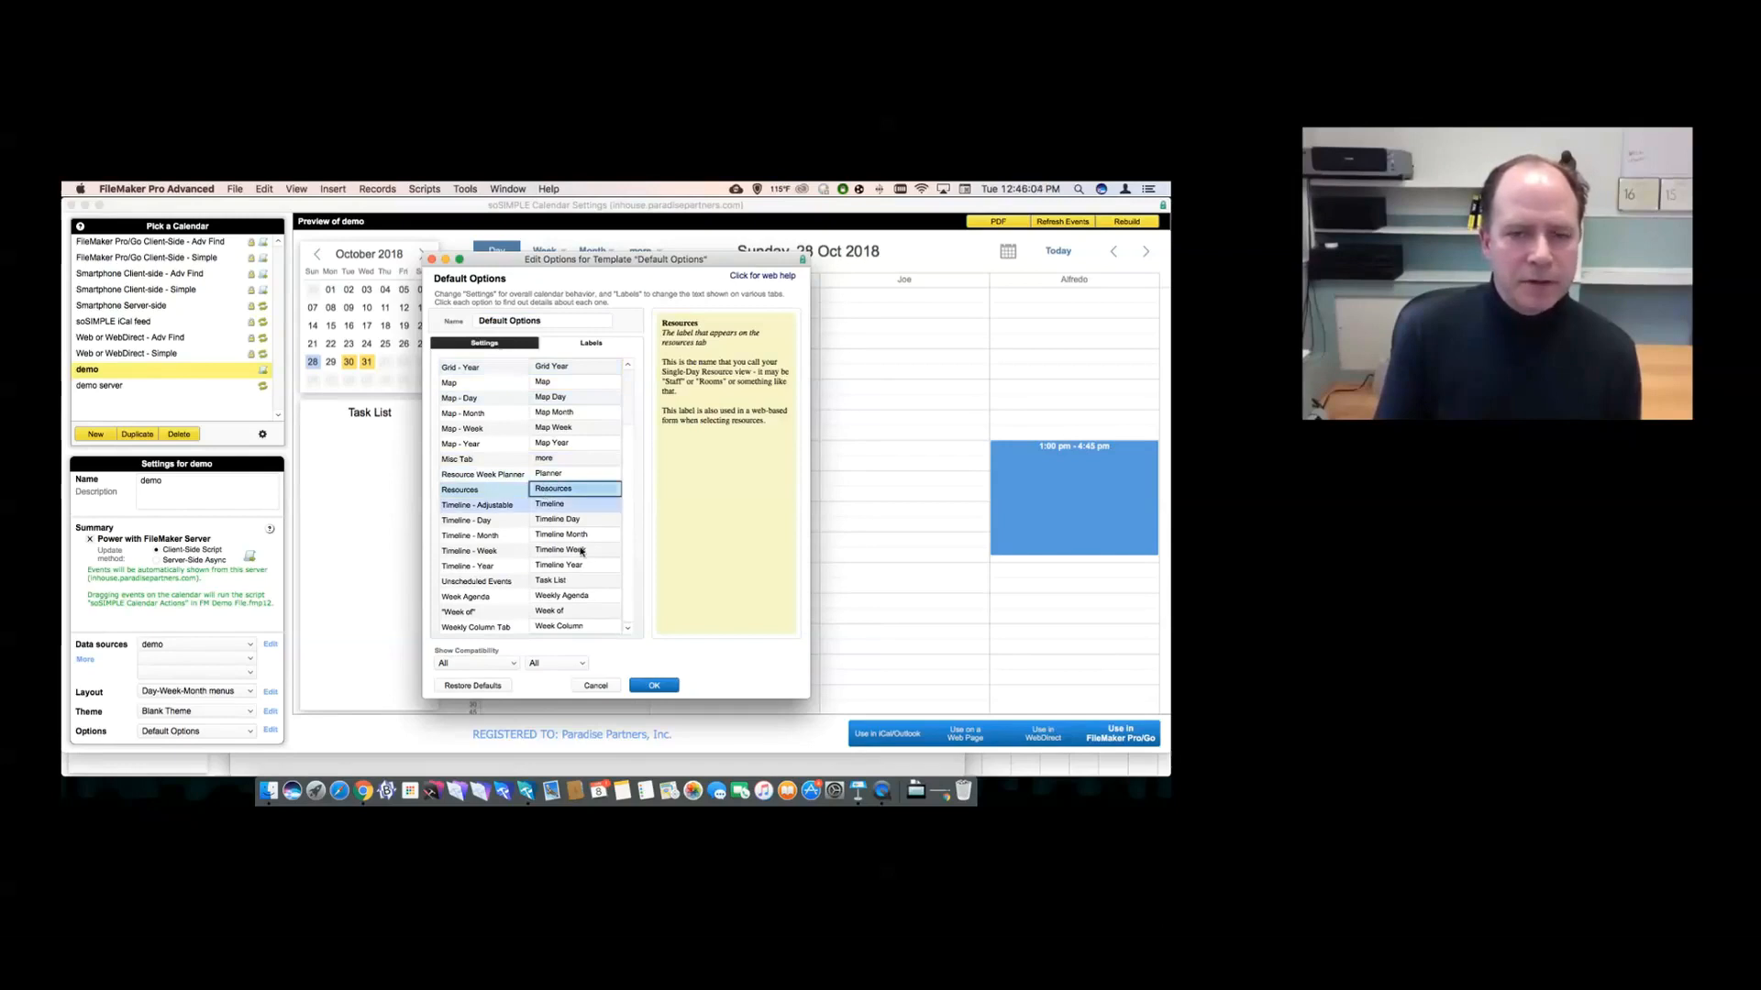
left_click(611, 646)
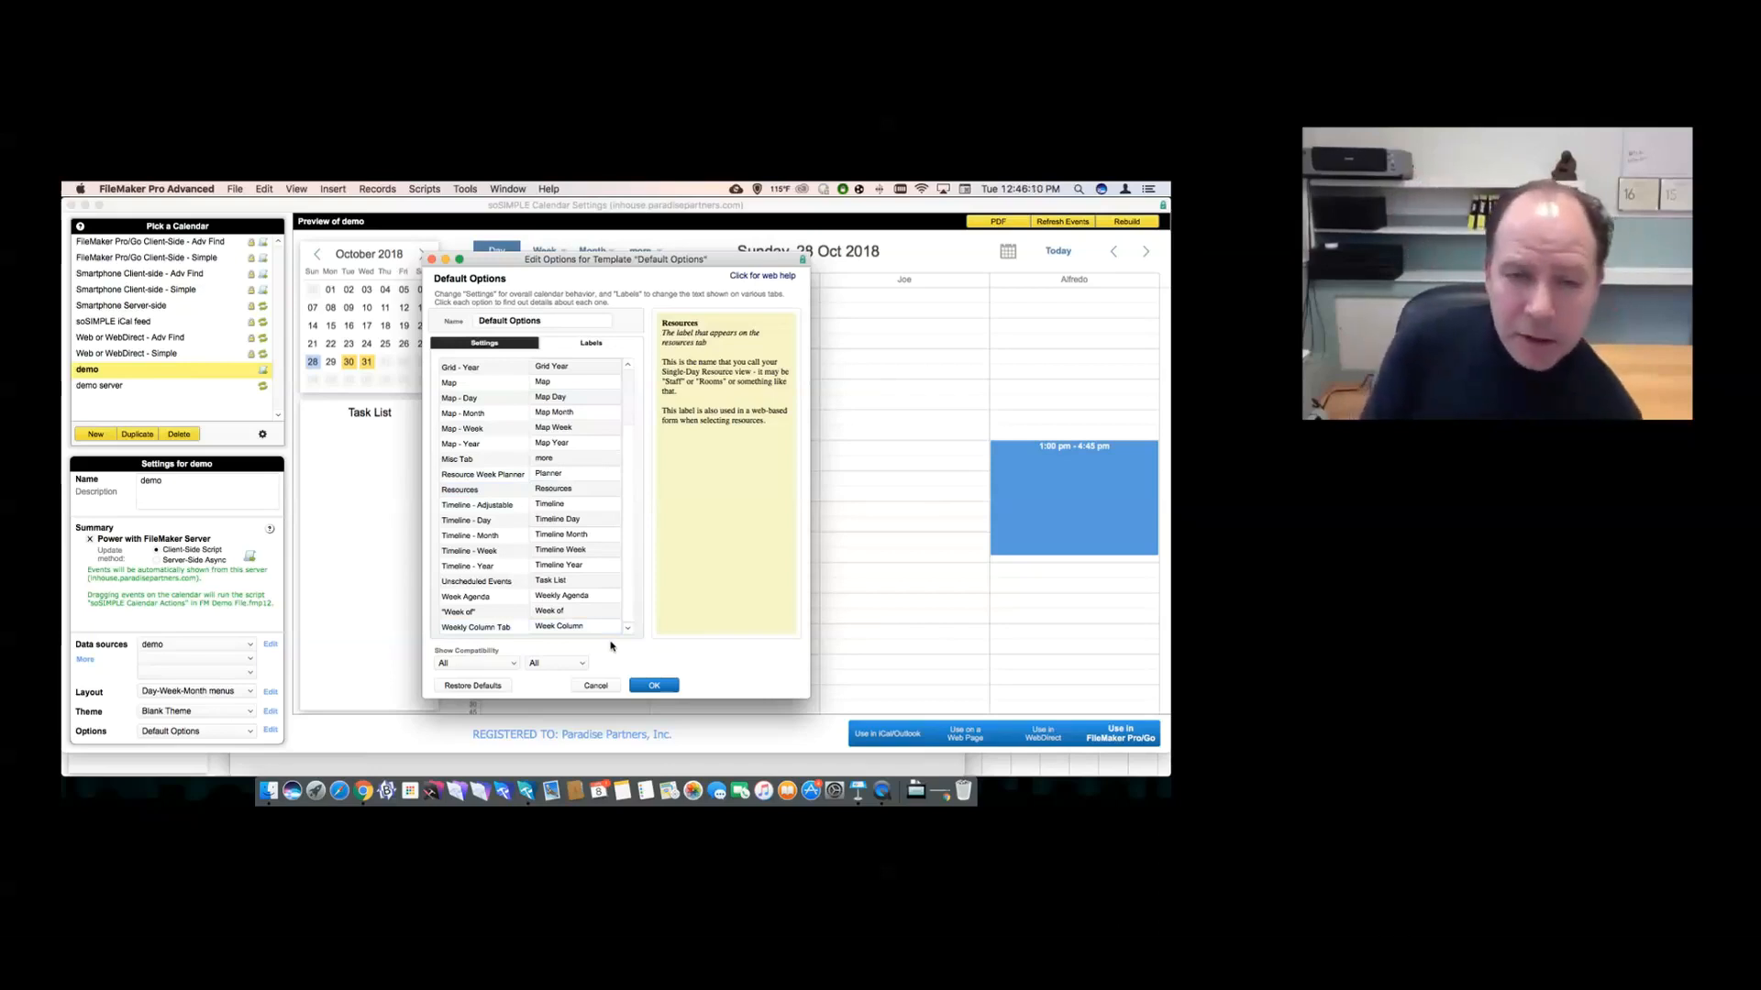
left_click(595, 687)
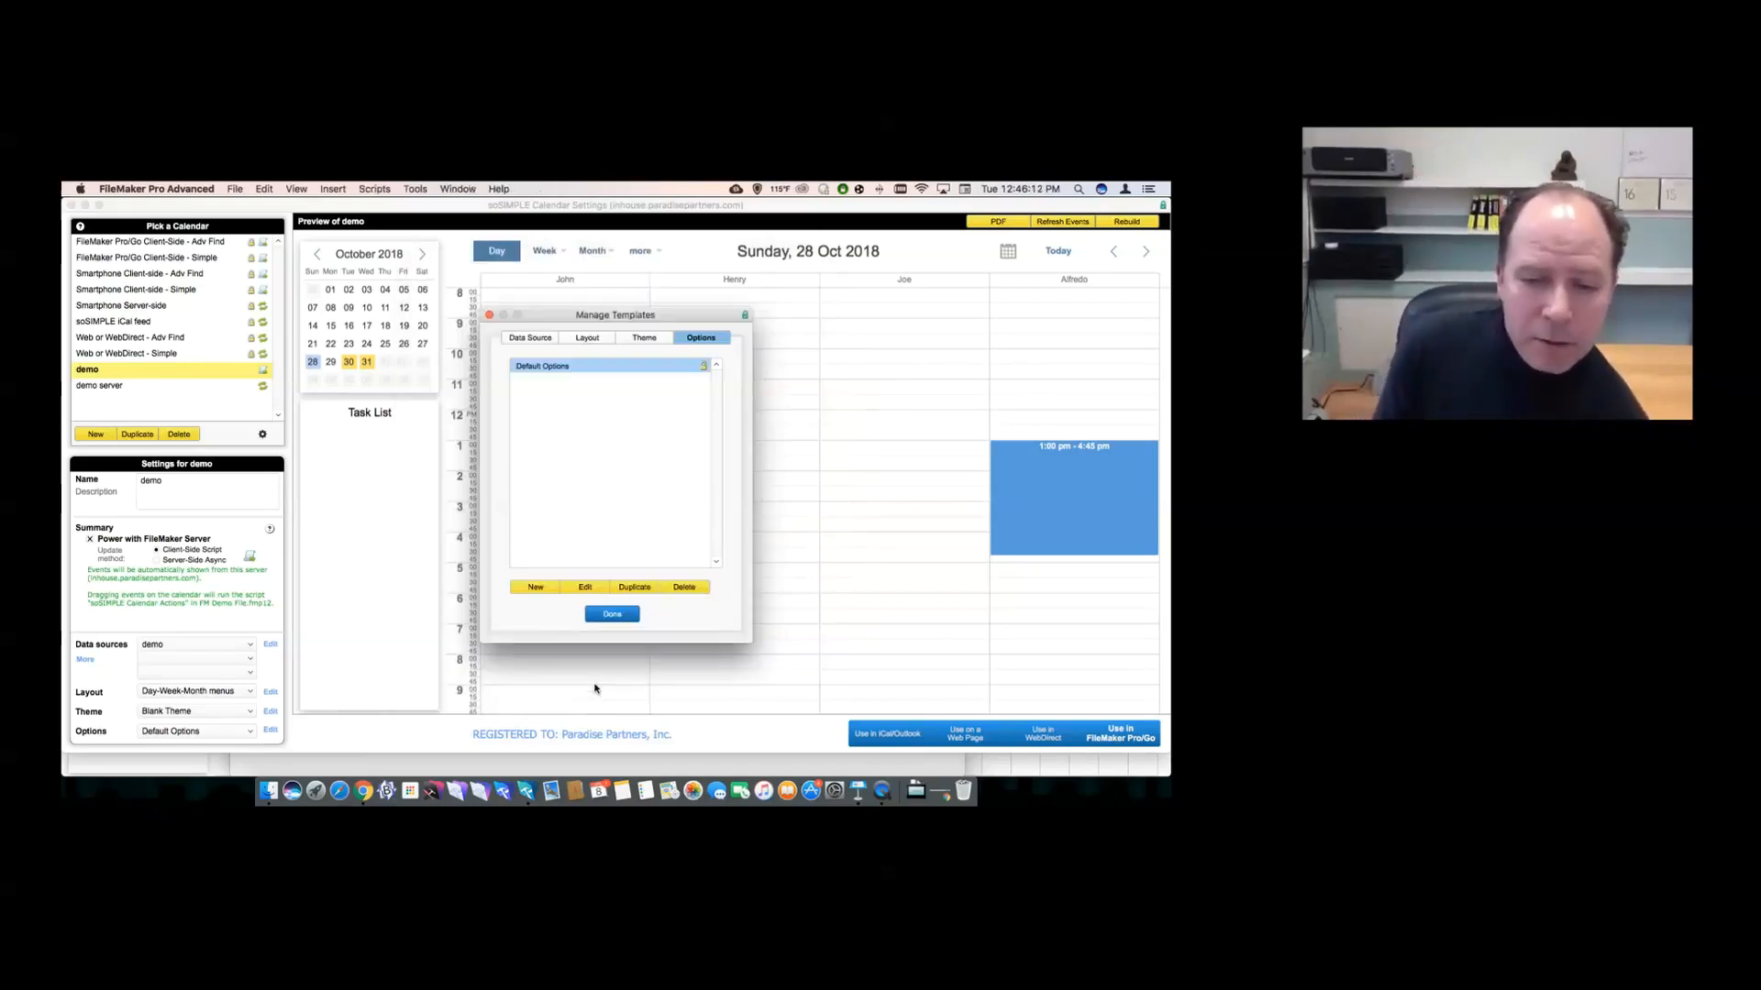
left_click(595, 619)
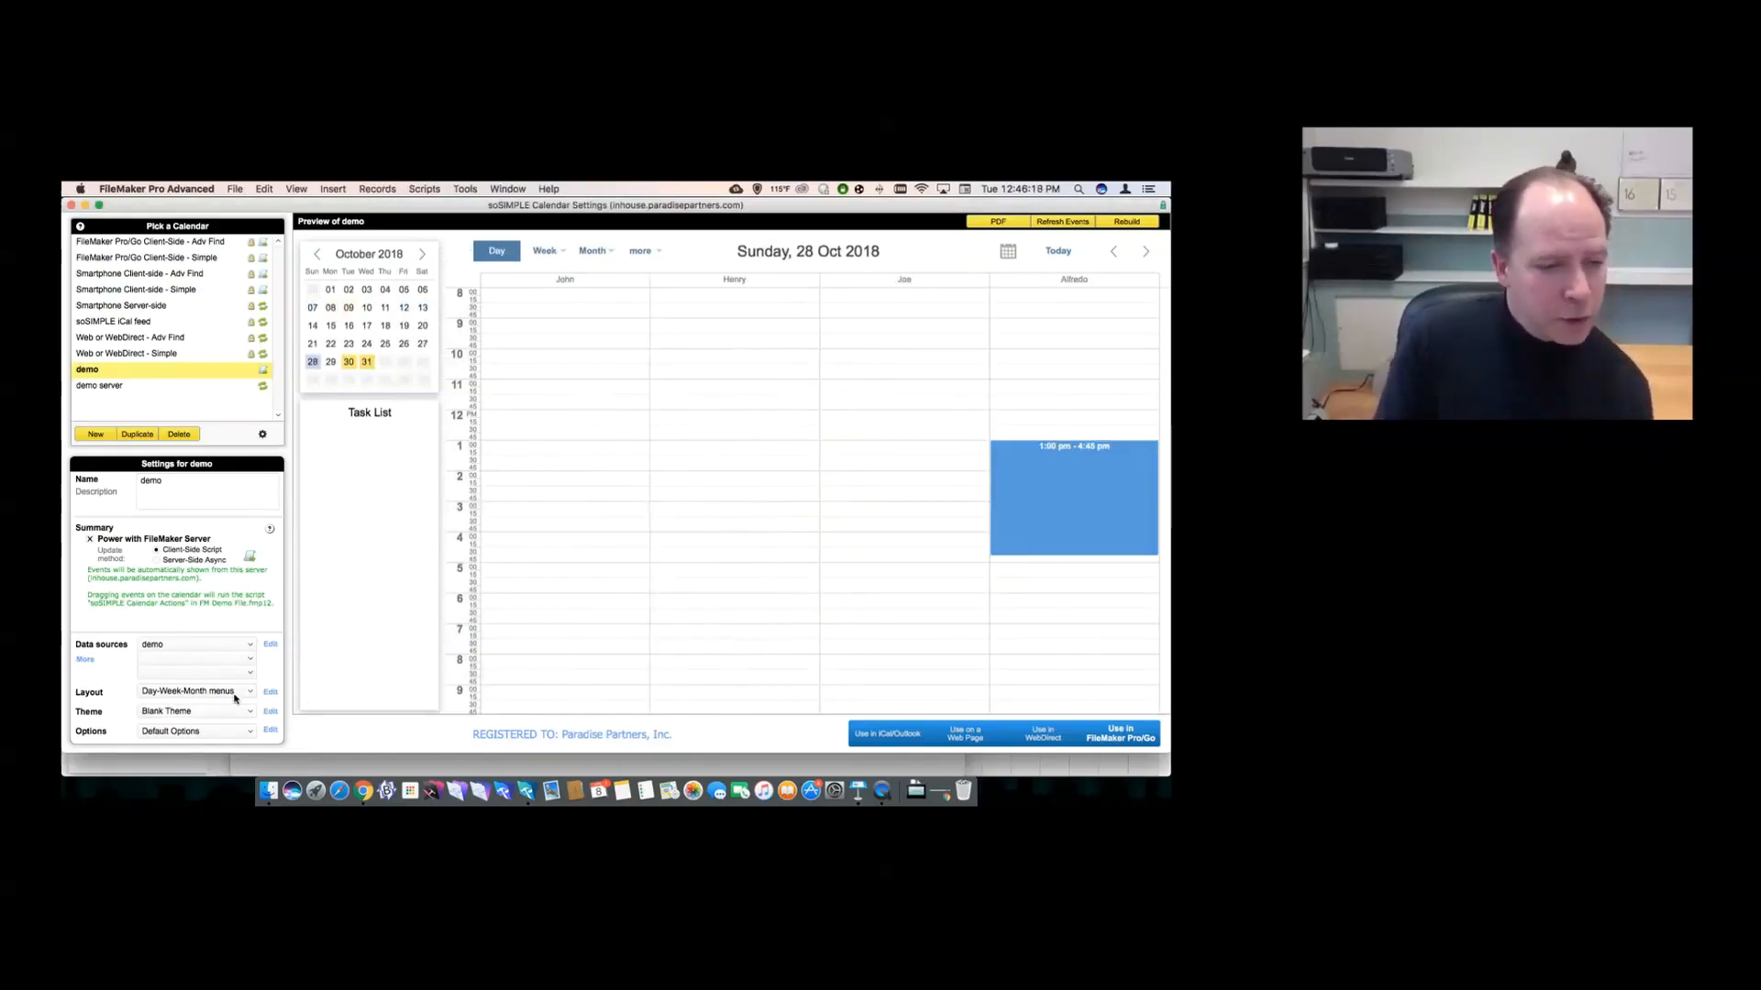
left_click(235, 696)
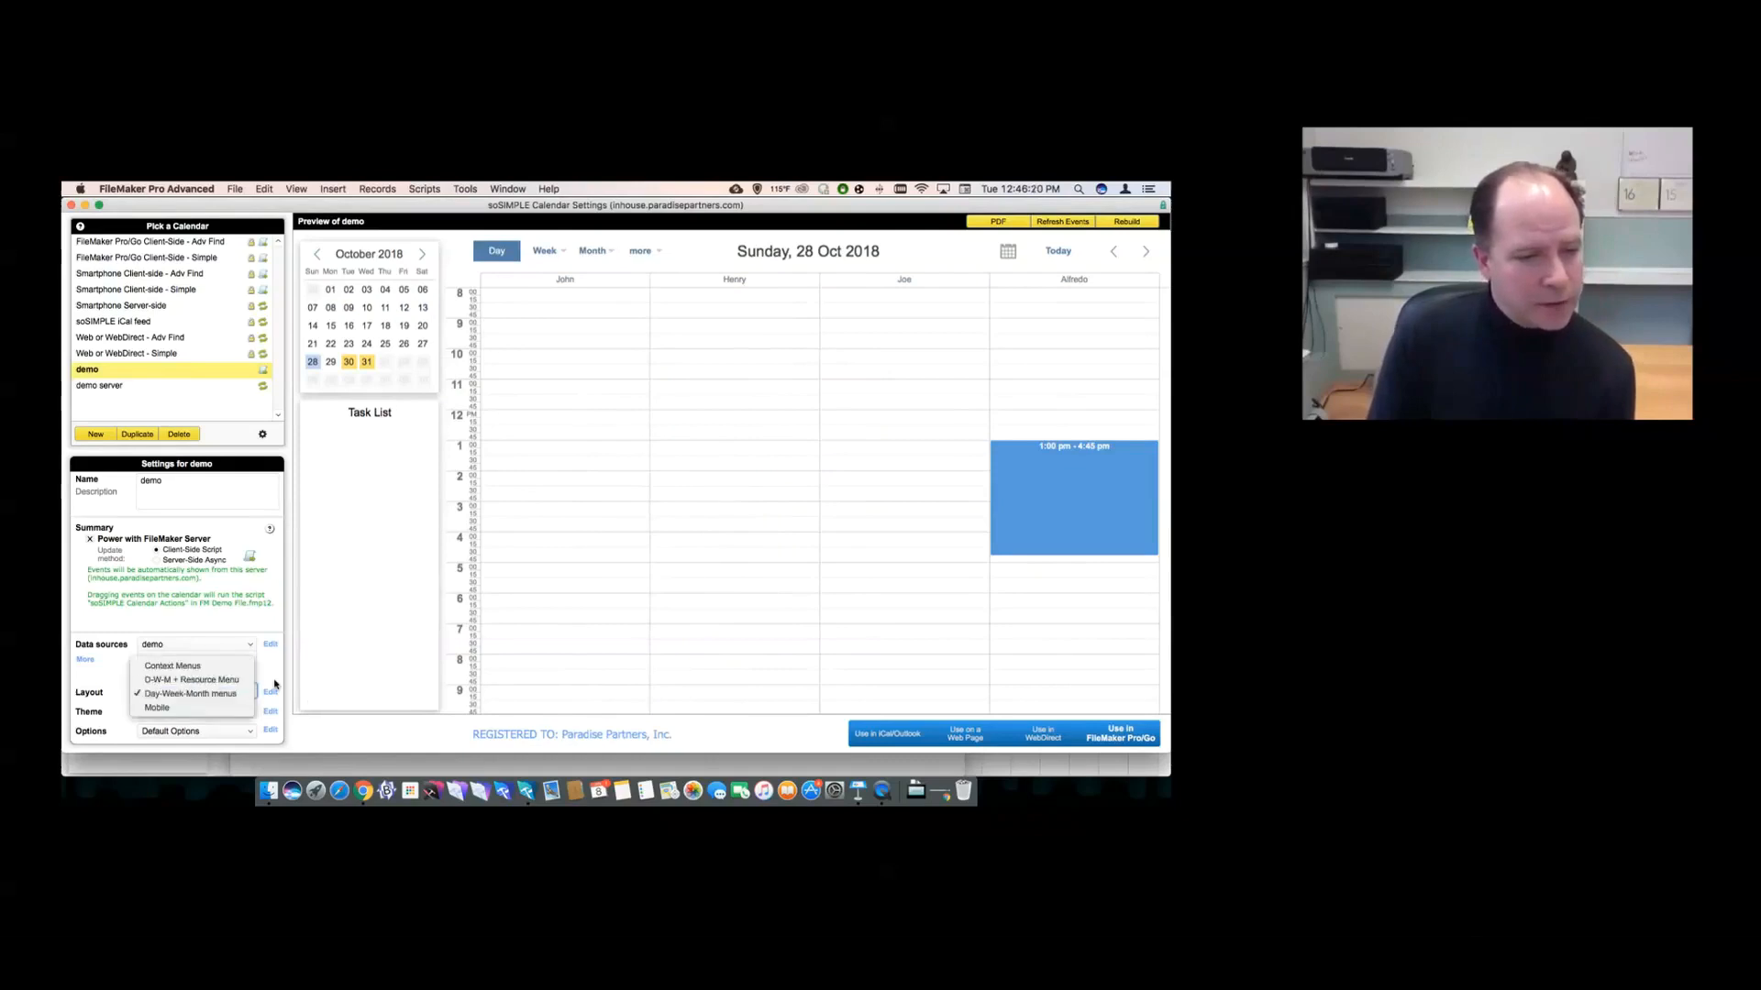
left_click(270, 691)
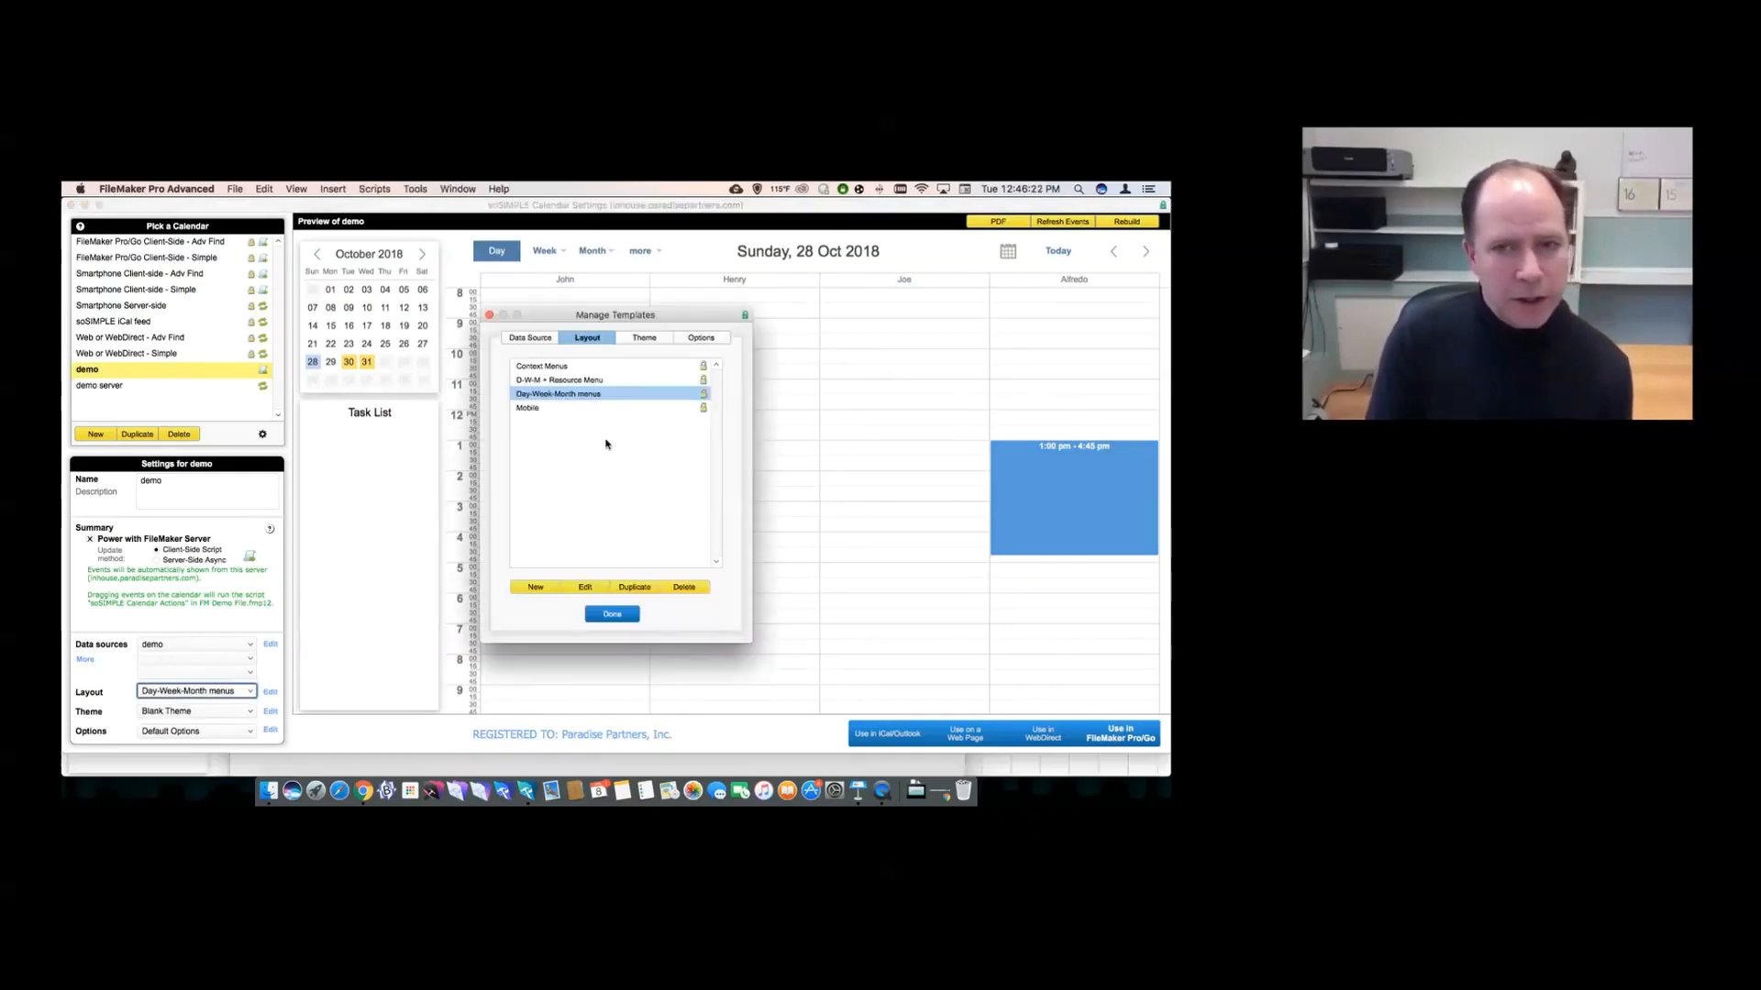
- Set the Day-Week-Month menus template to French, Left - Three Months sidebar and Flat, then save
left_click(584, 587)
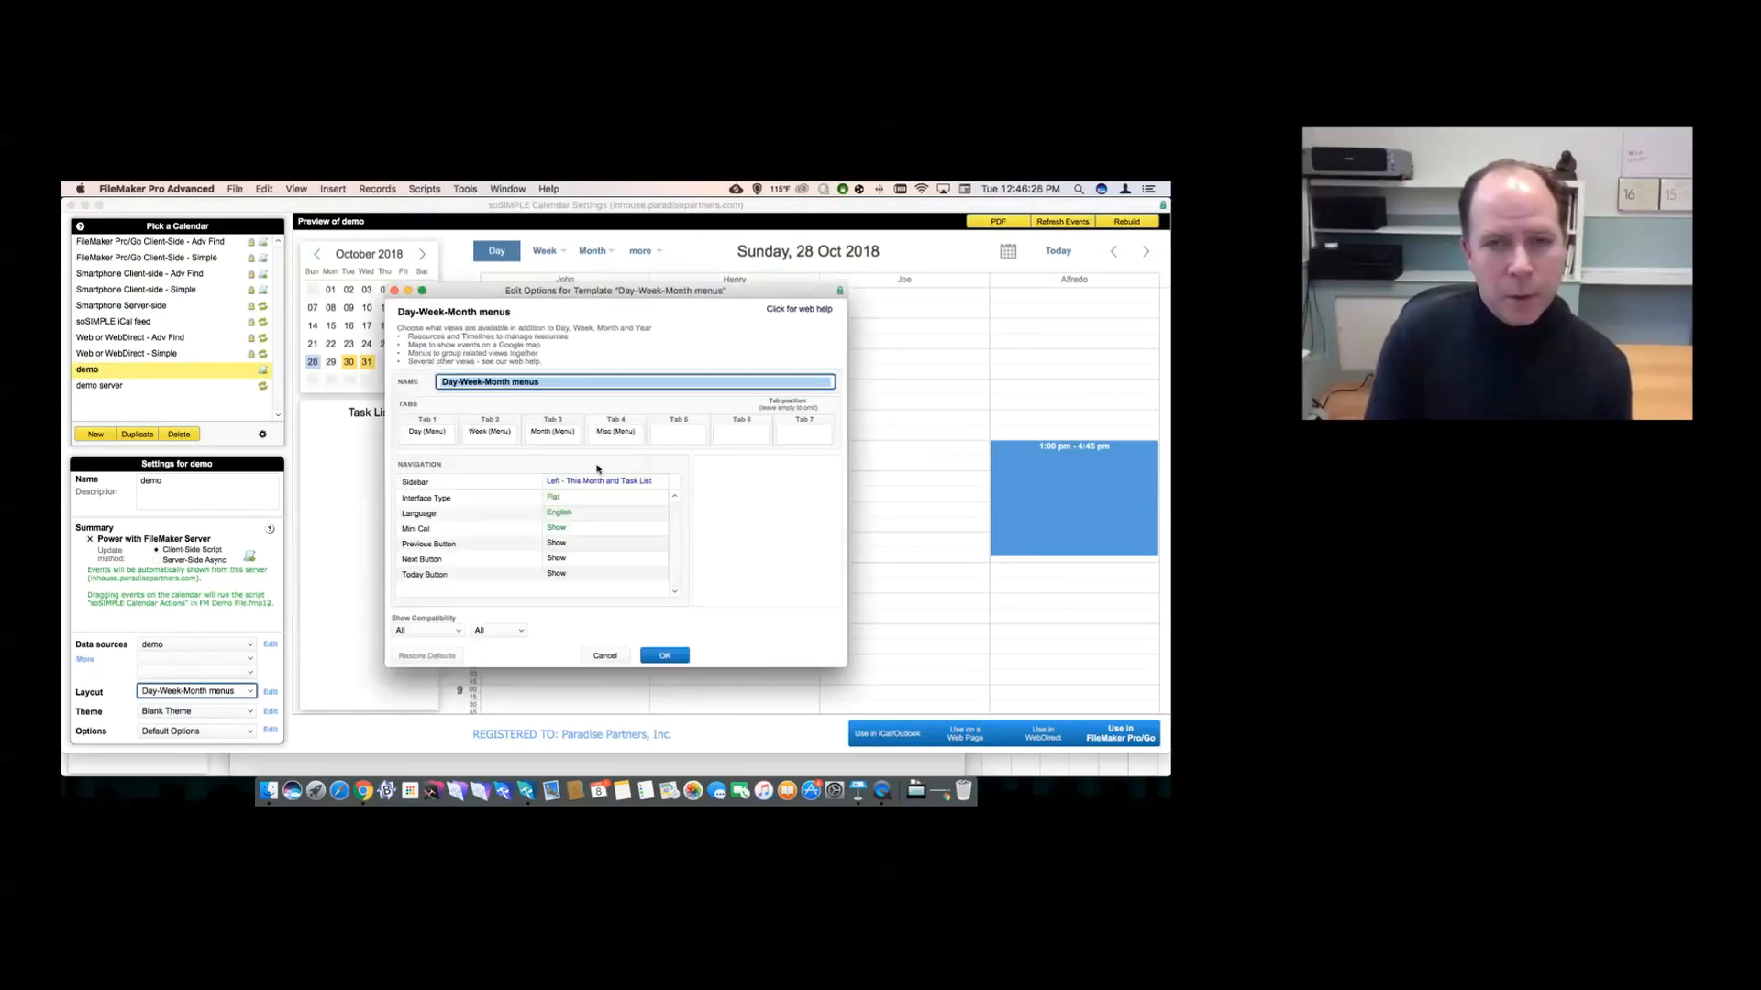
left_click(573, 520)
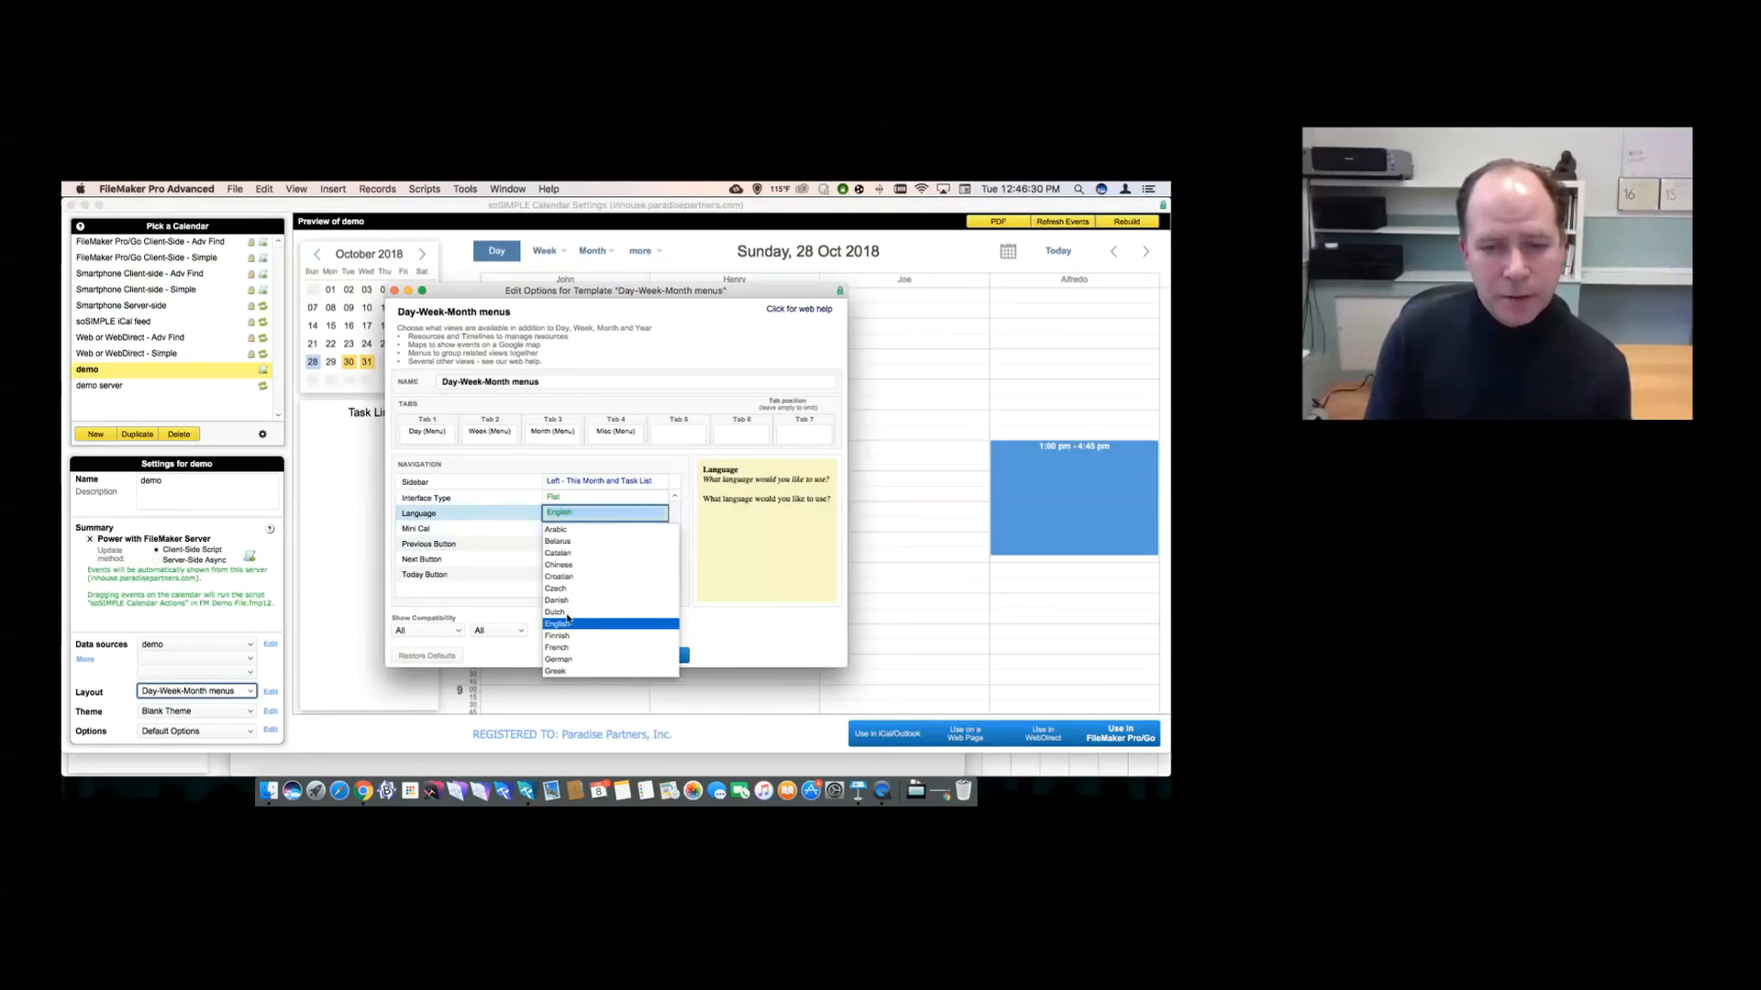
left_click(557, 647)
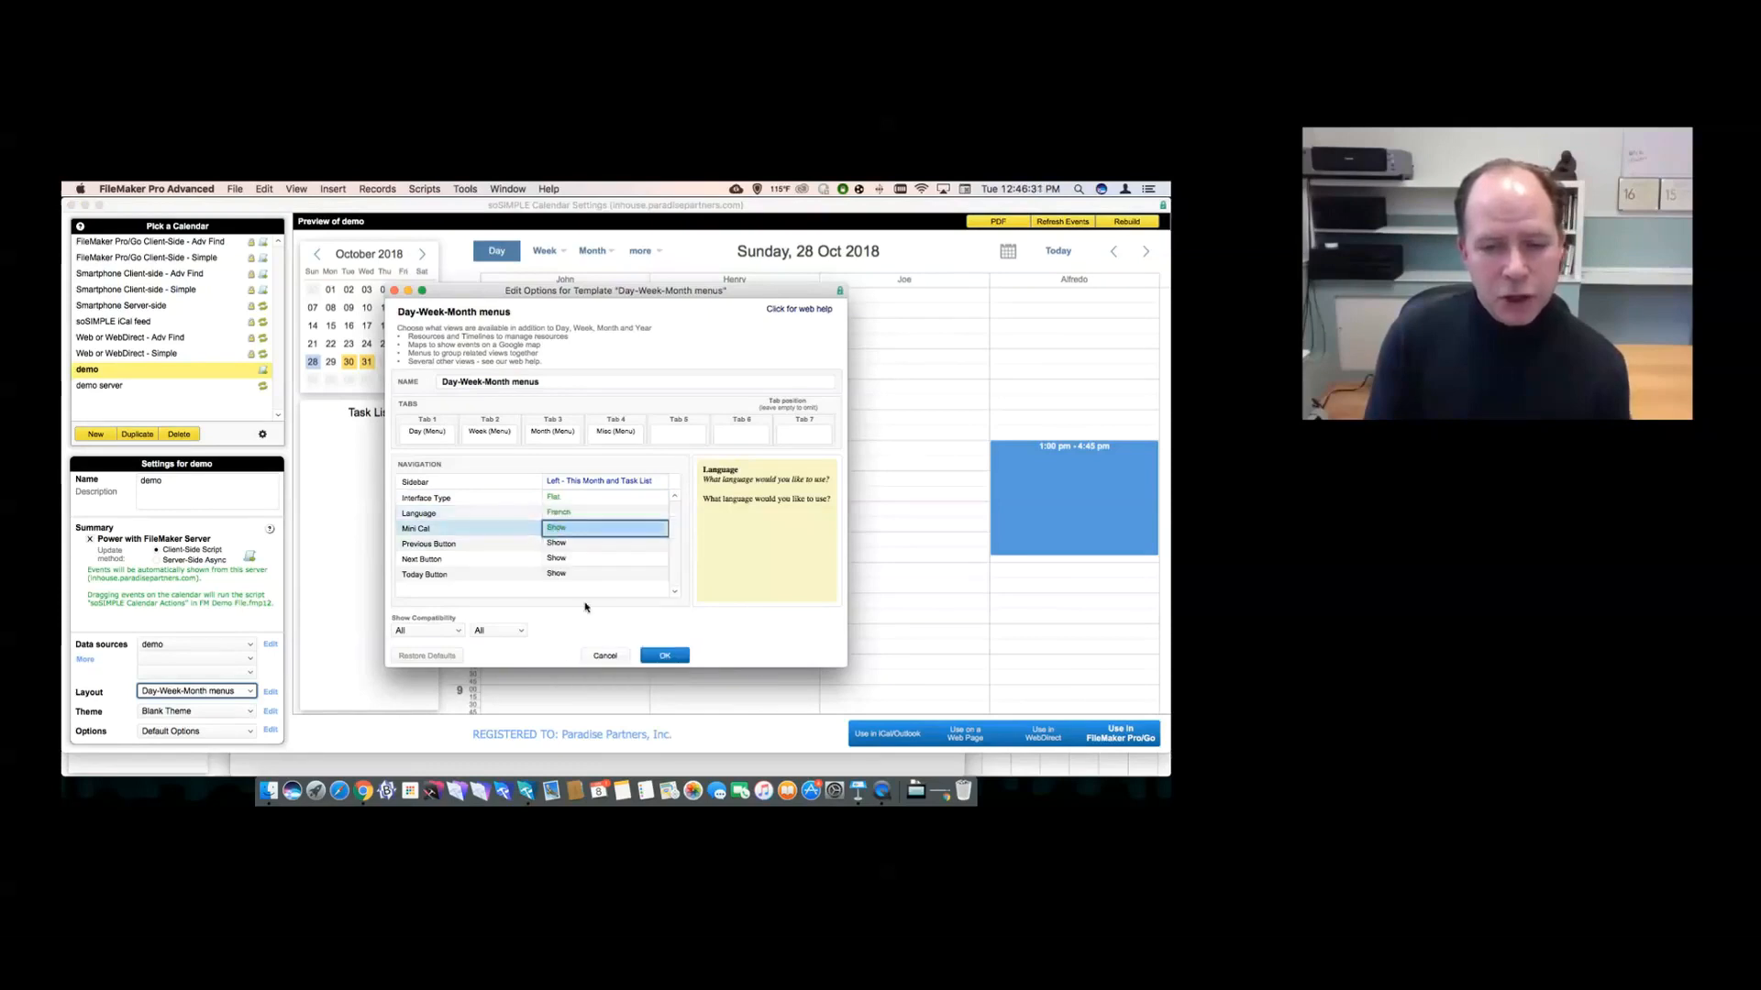
left_click(573, 482)
left_click(574, 482)
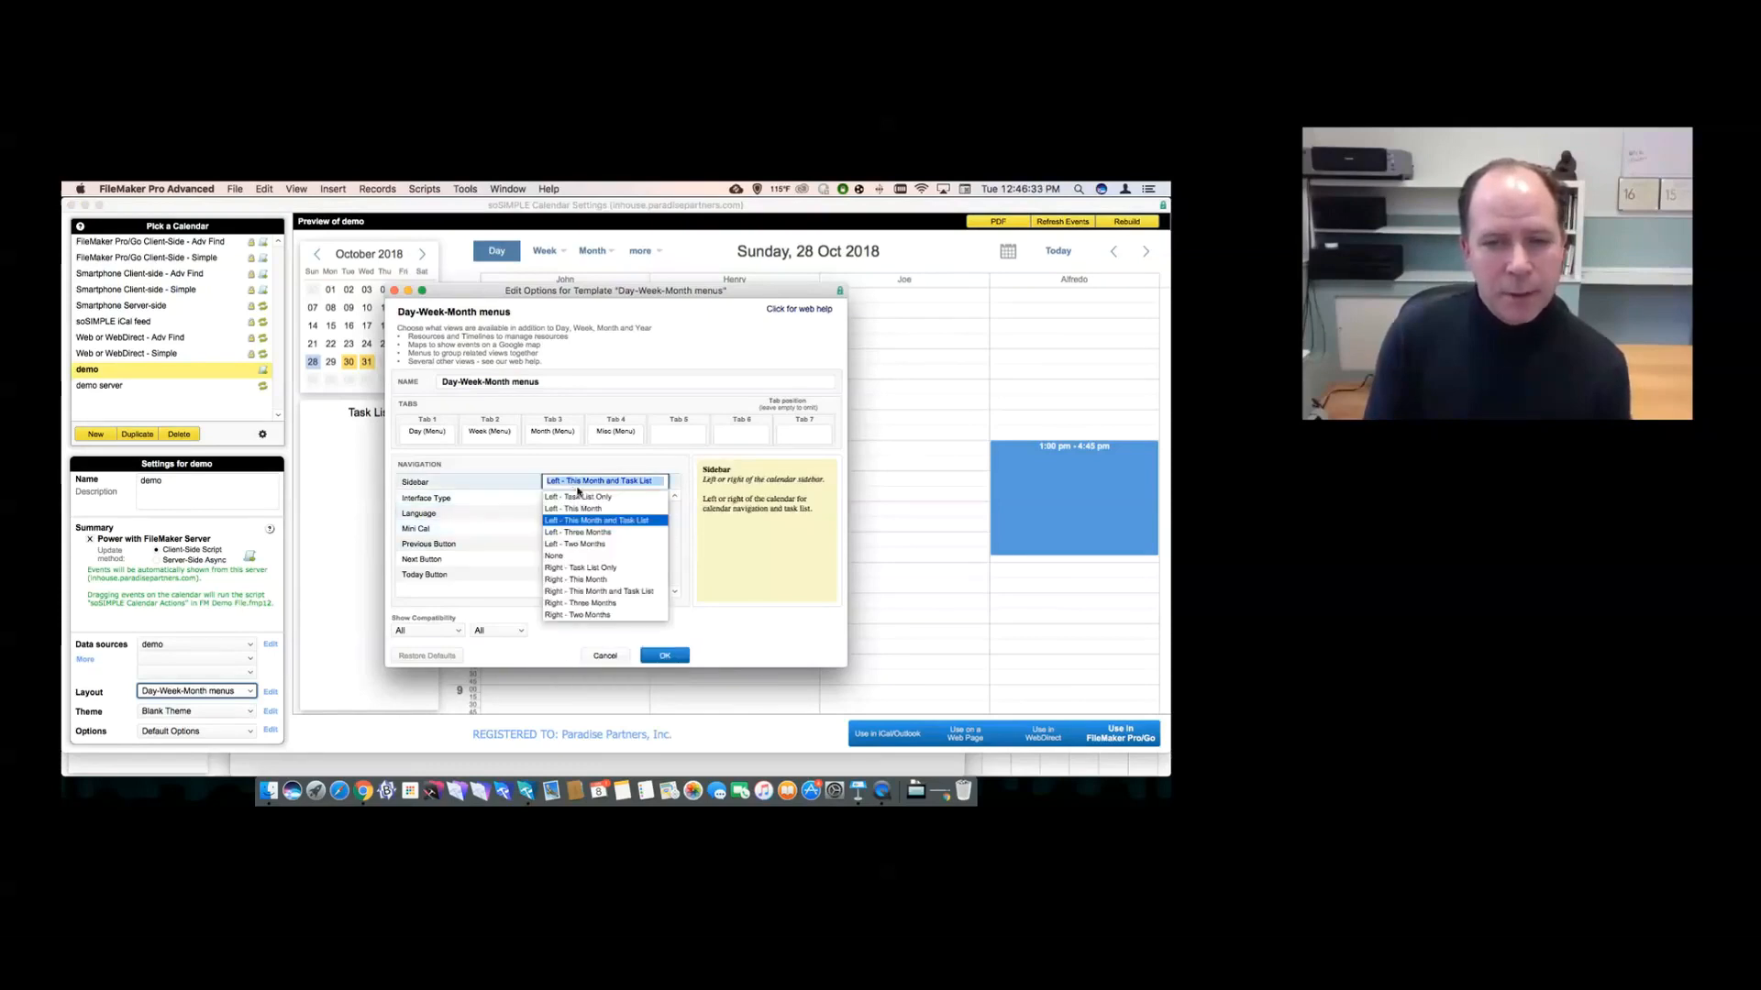
left_click(576, 532)
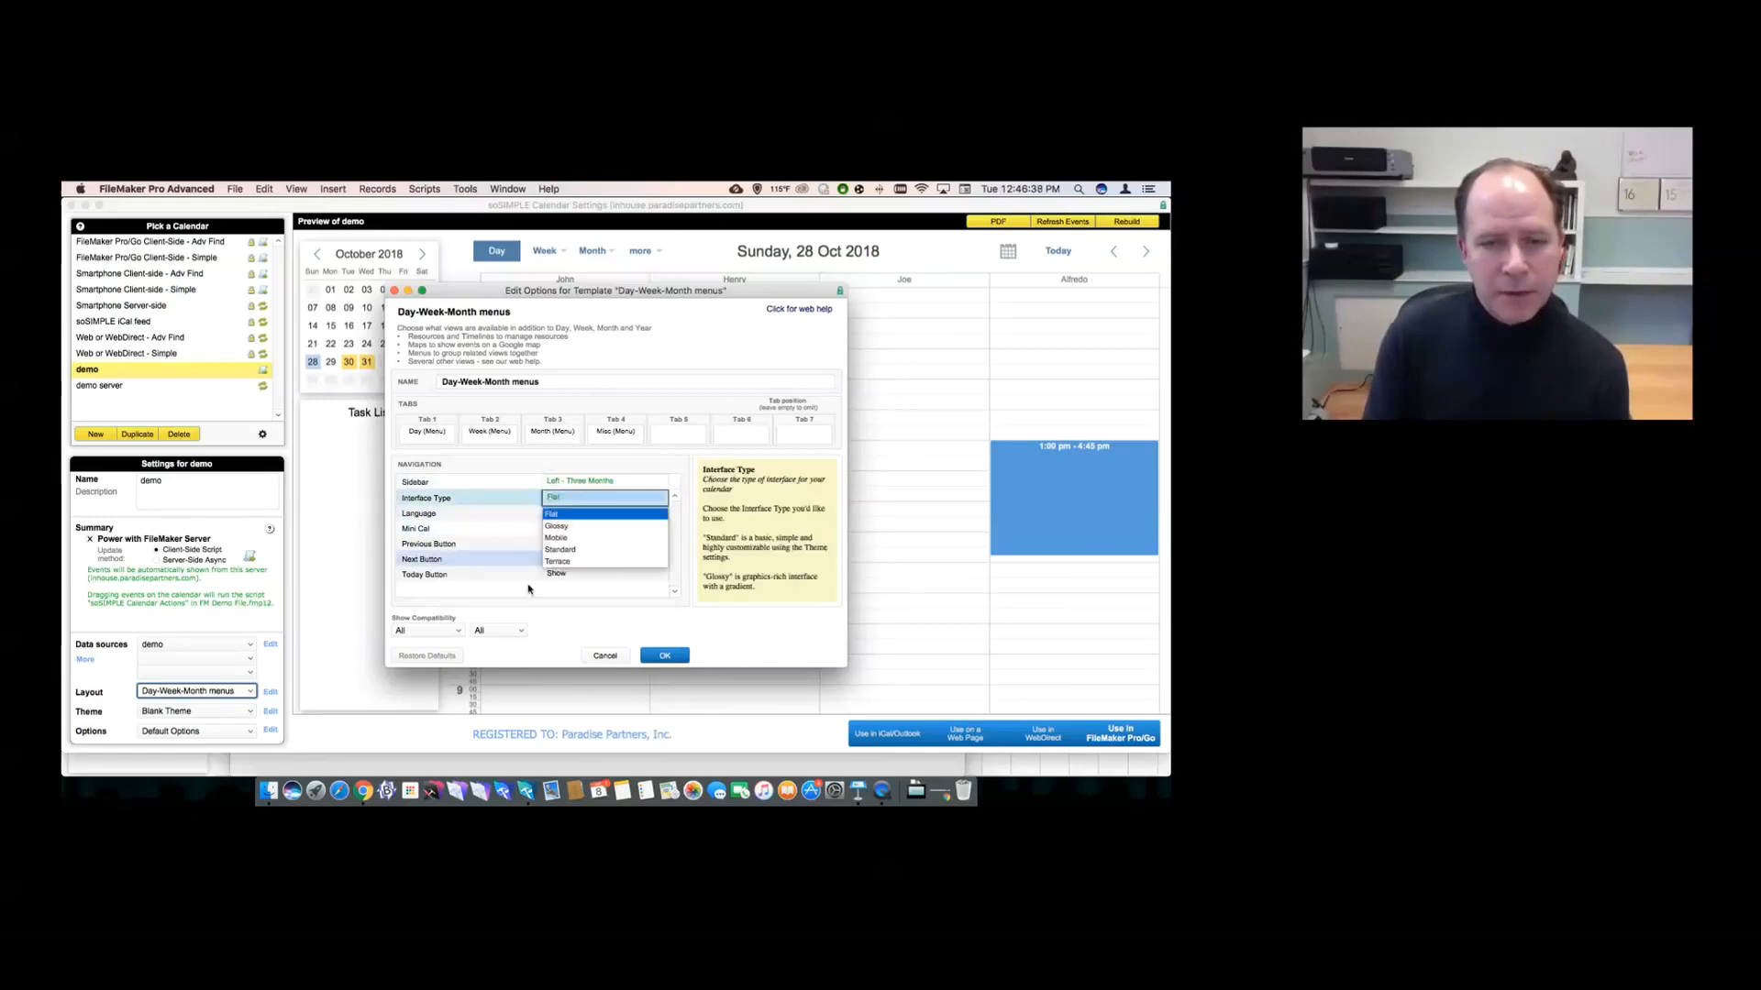
left_click(609, 628)
left_click(666, 655)
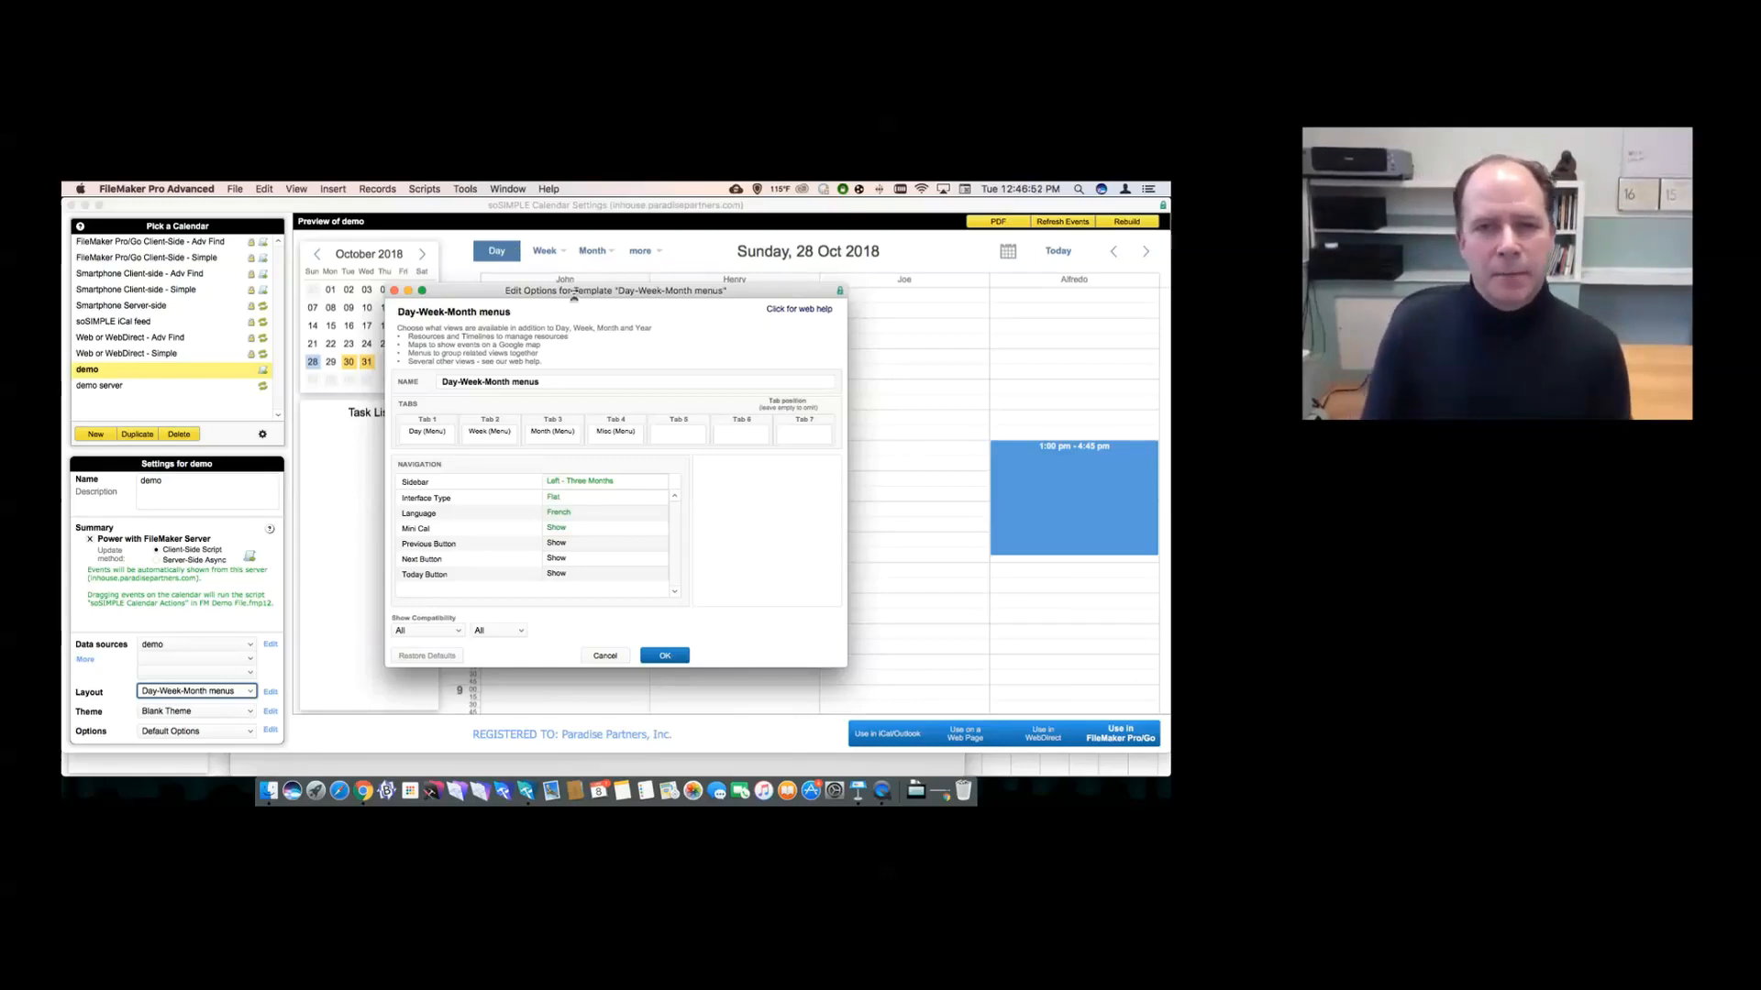
left_click_drag(574, 296, 539, 311)
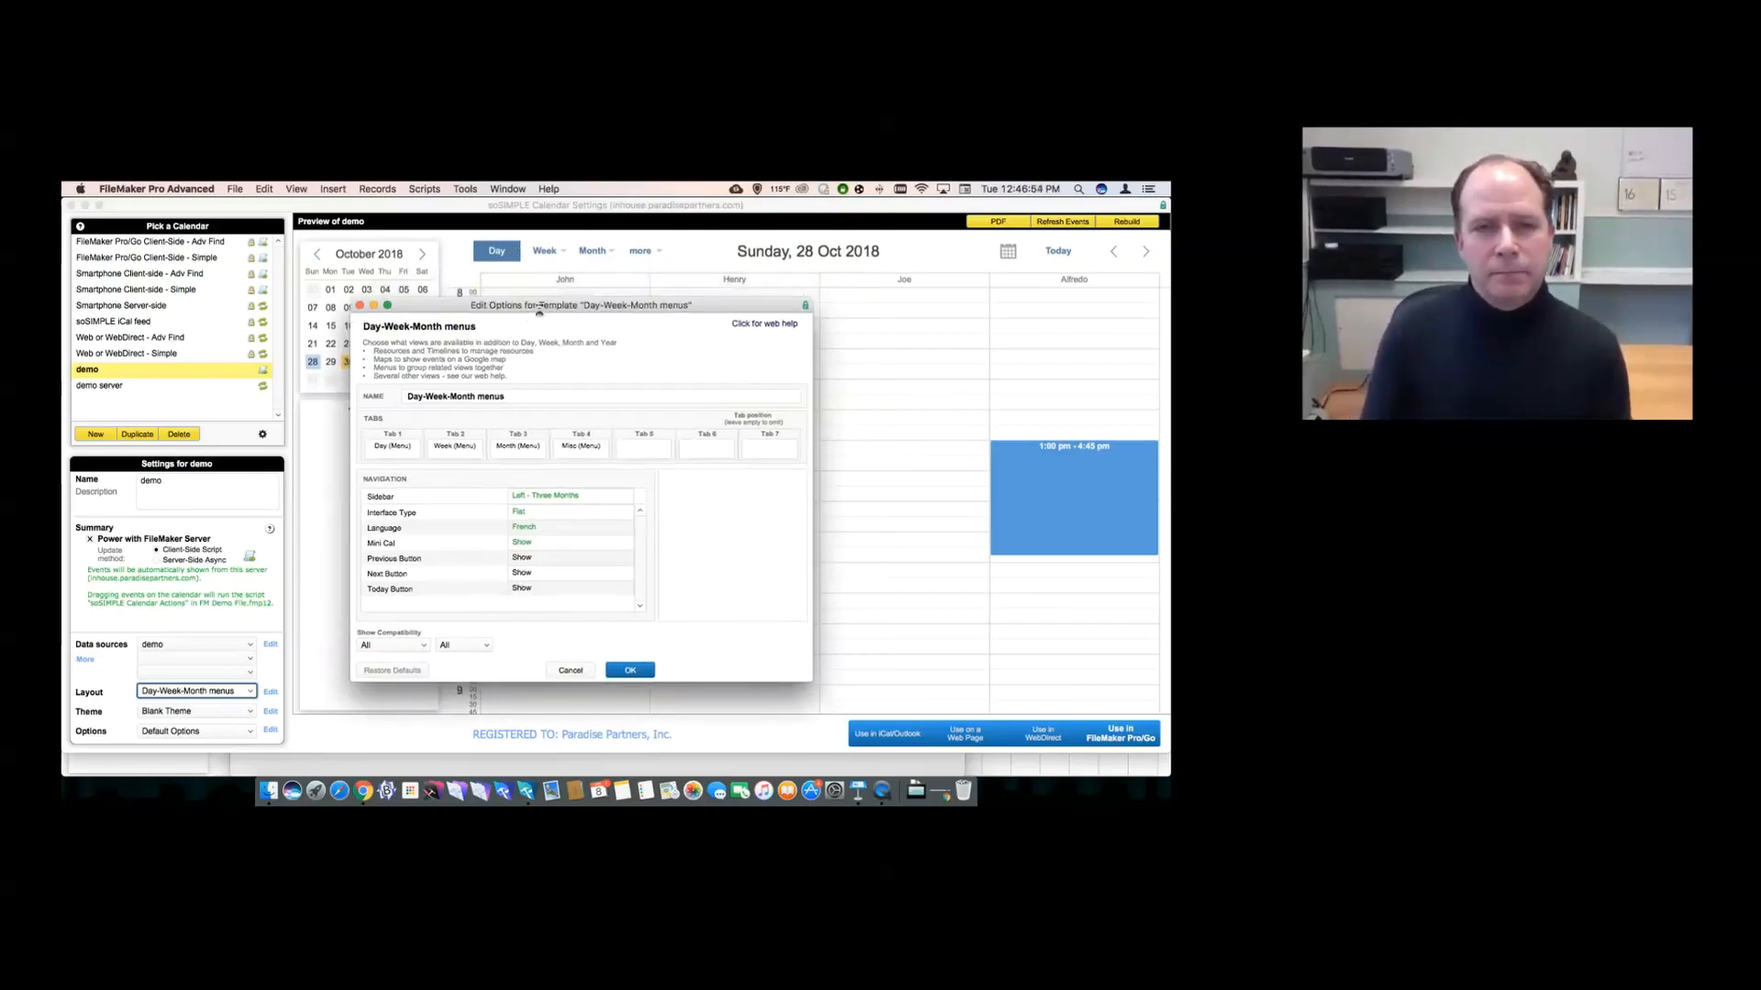
key("Return")
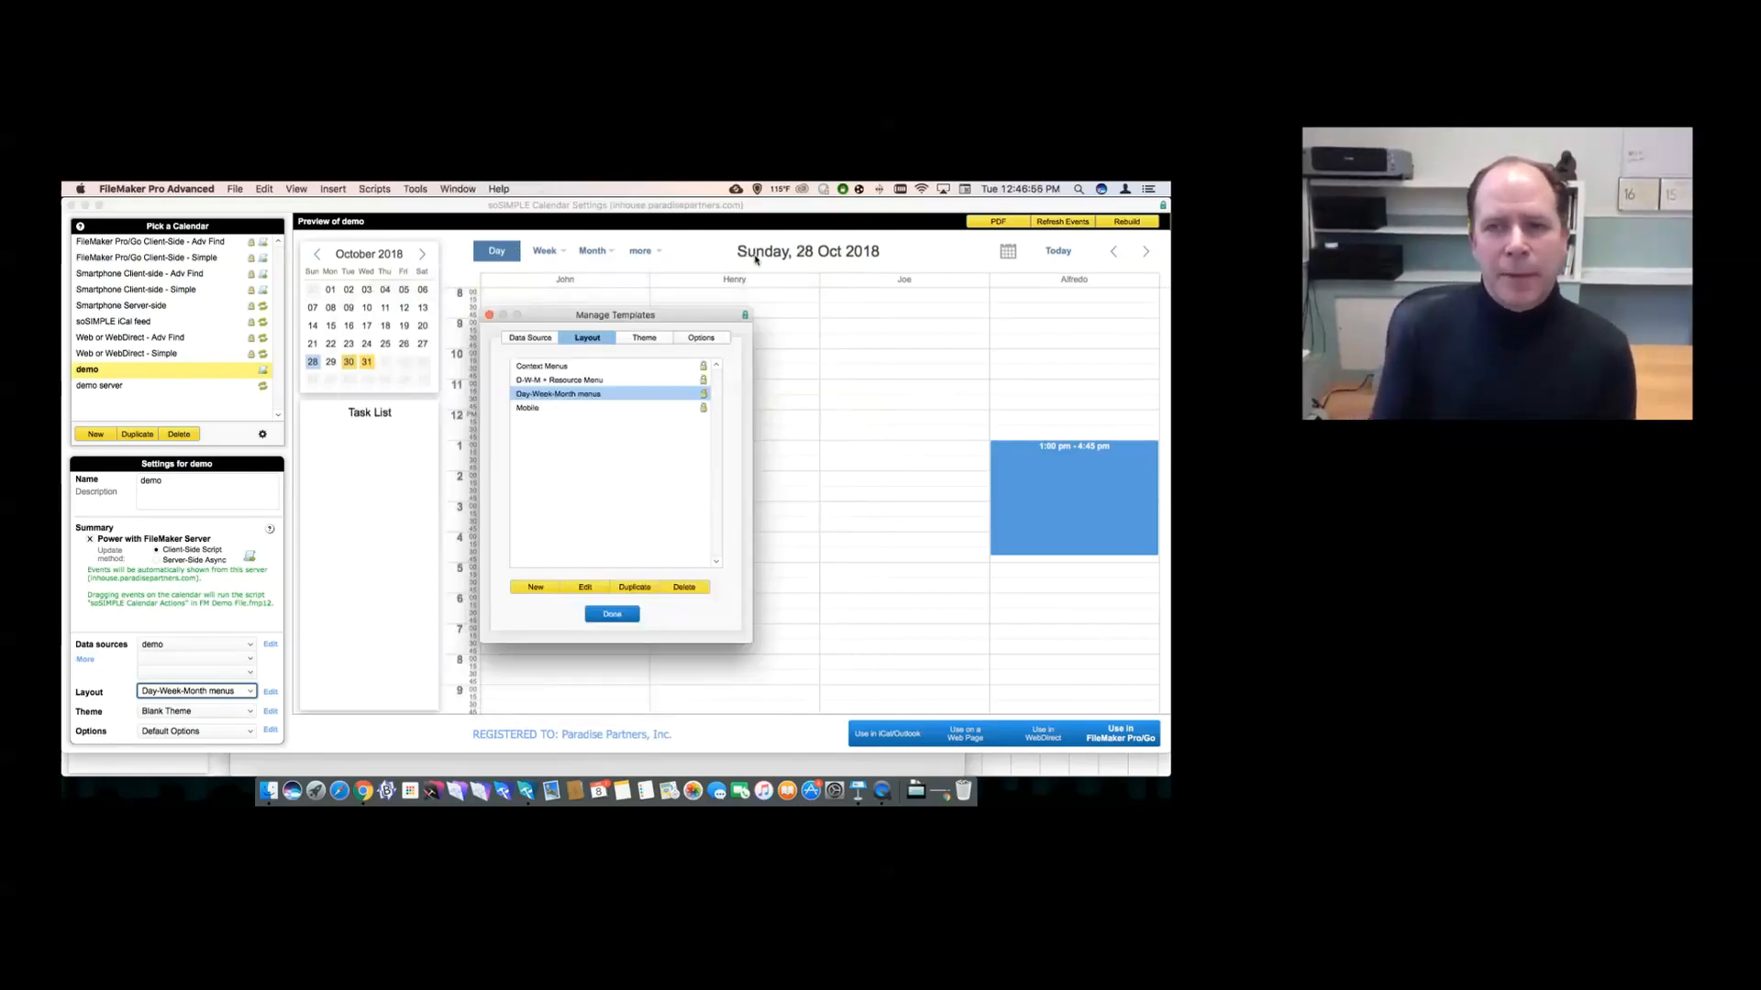
- Close Manage Templates and check the French labels in the preview's 'more' menu
left_click(612, 614)
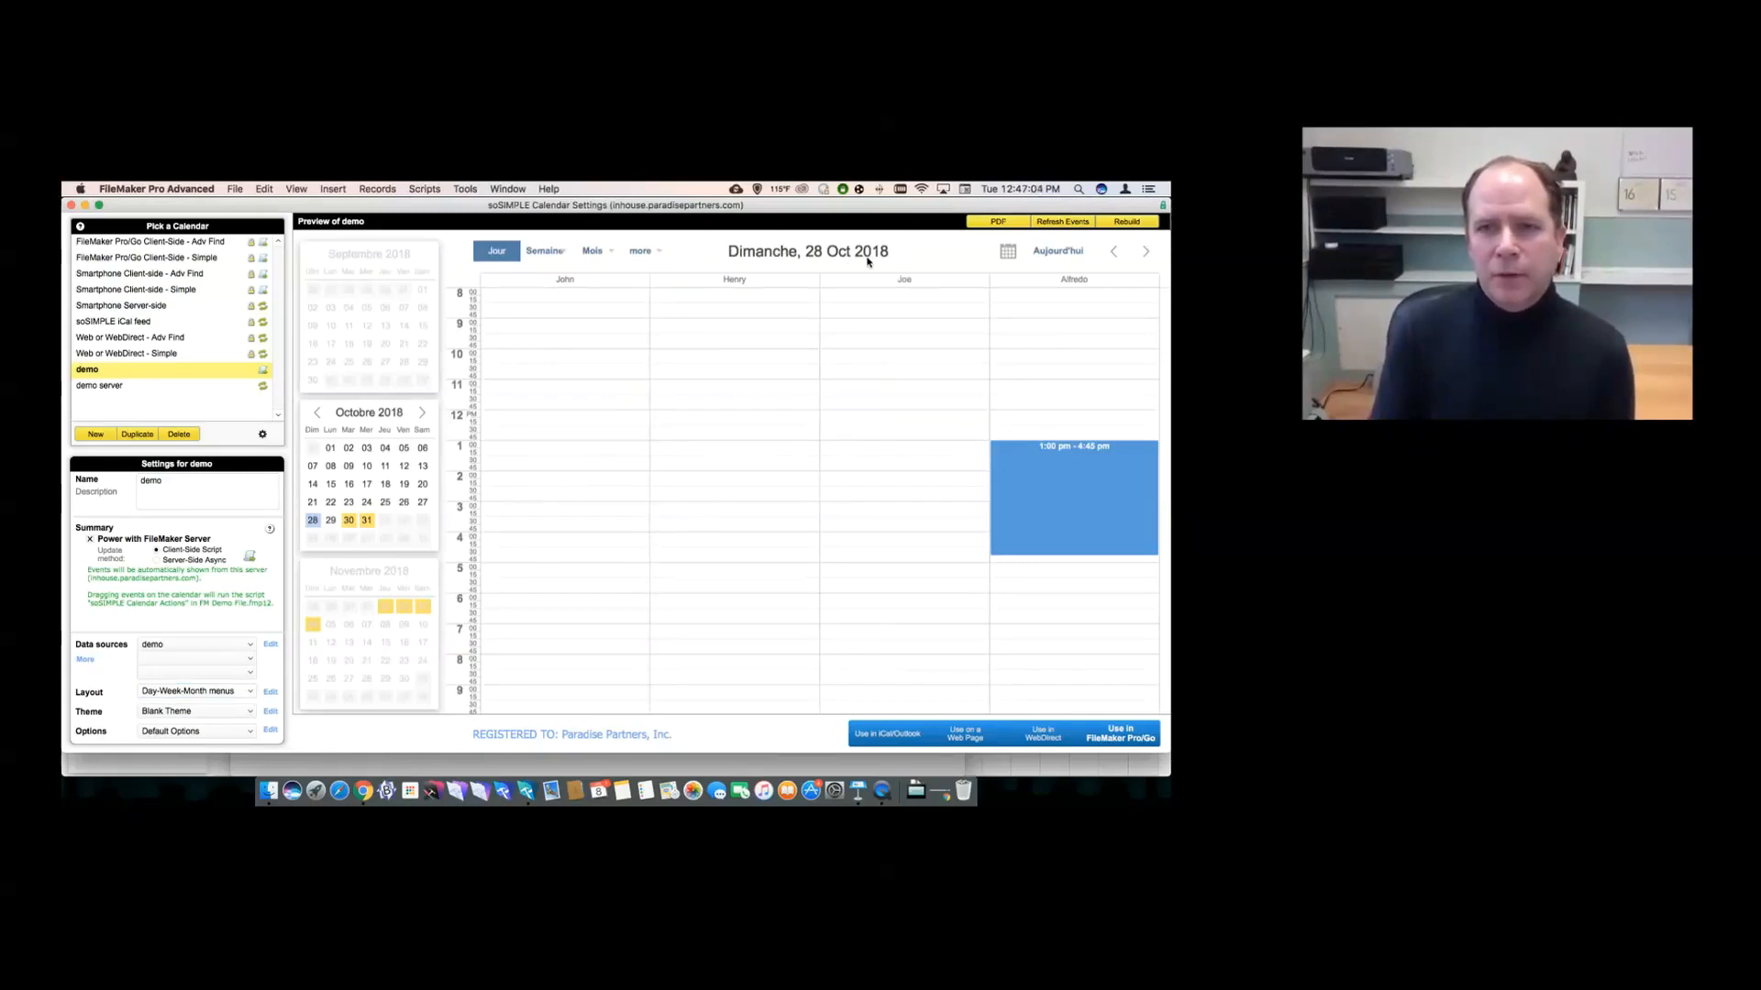
left_click(639, 252)
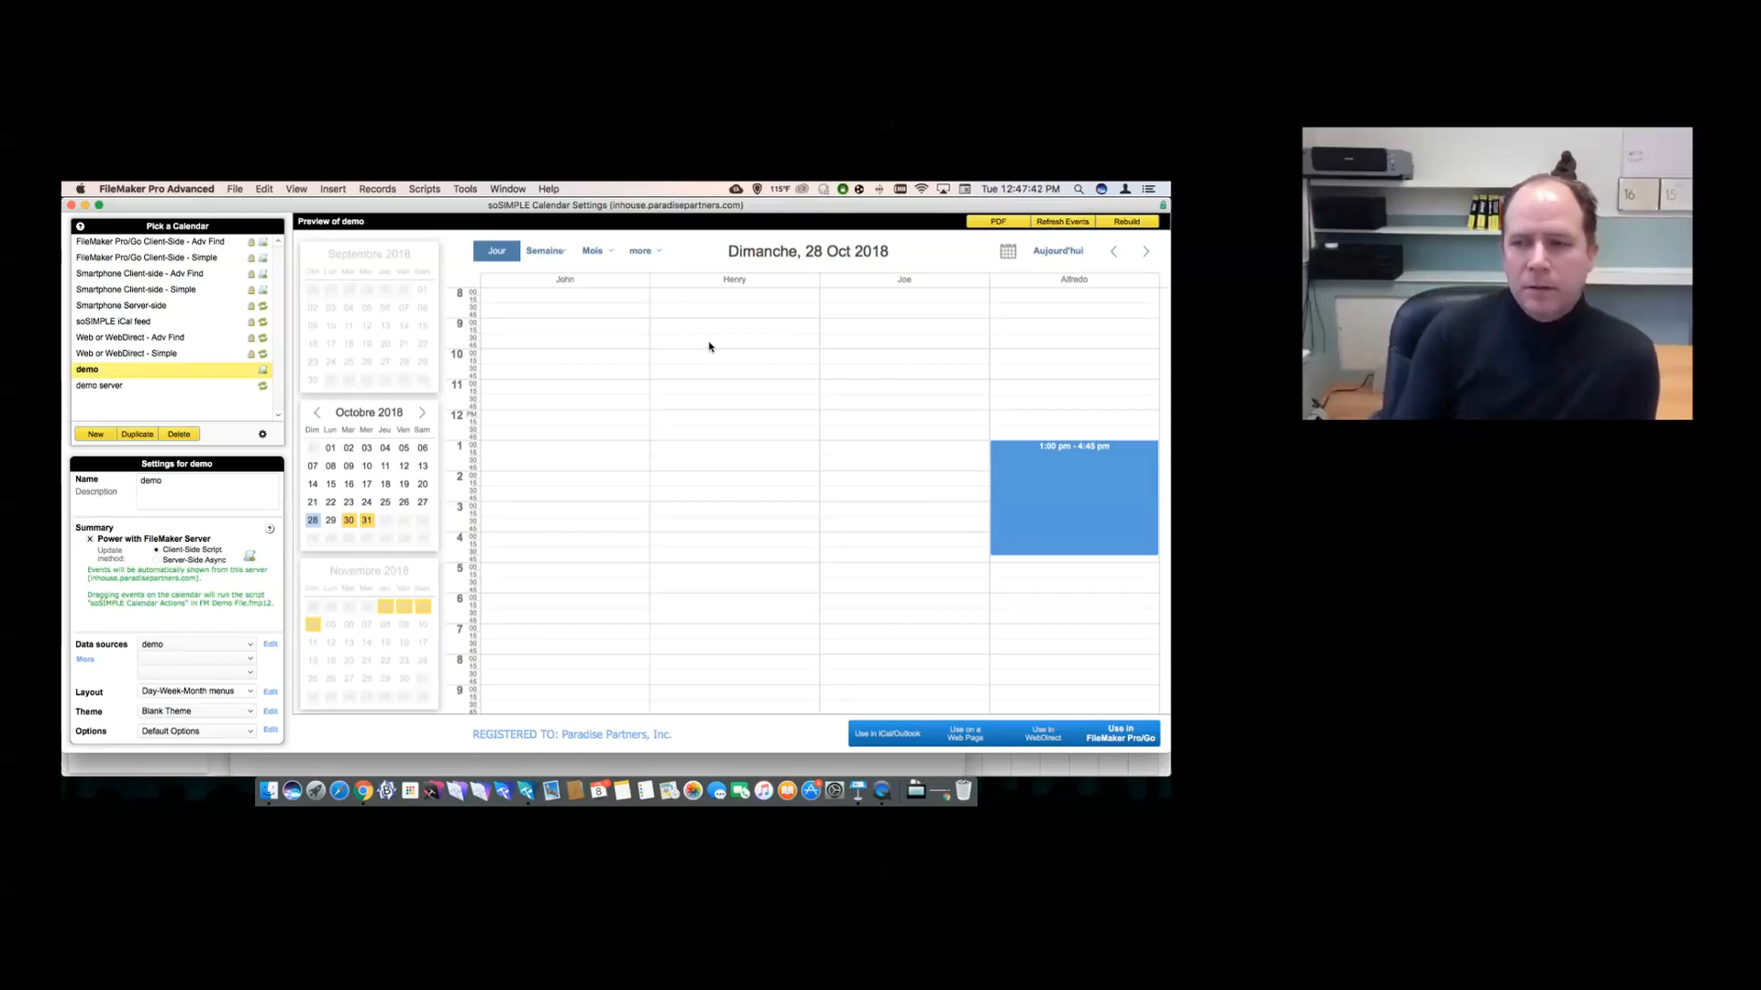
- Open Alfredo's event in the demo calendar and try setting its color to red, then #FF1234
left_click(1021, 492)
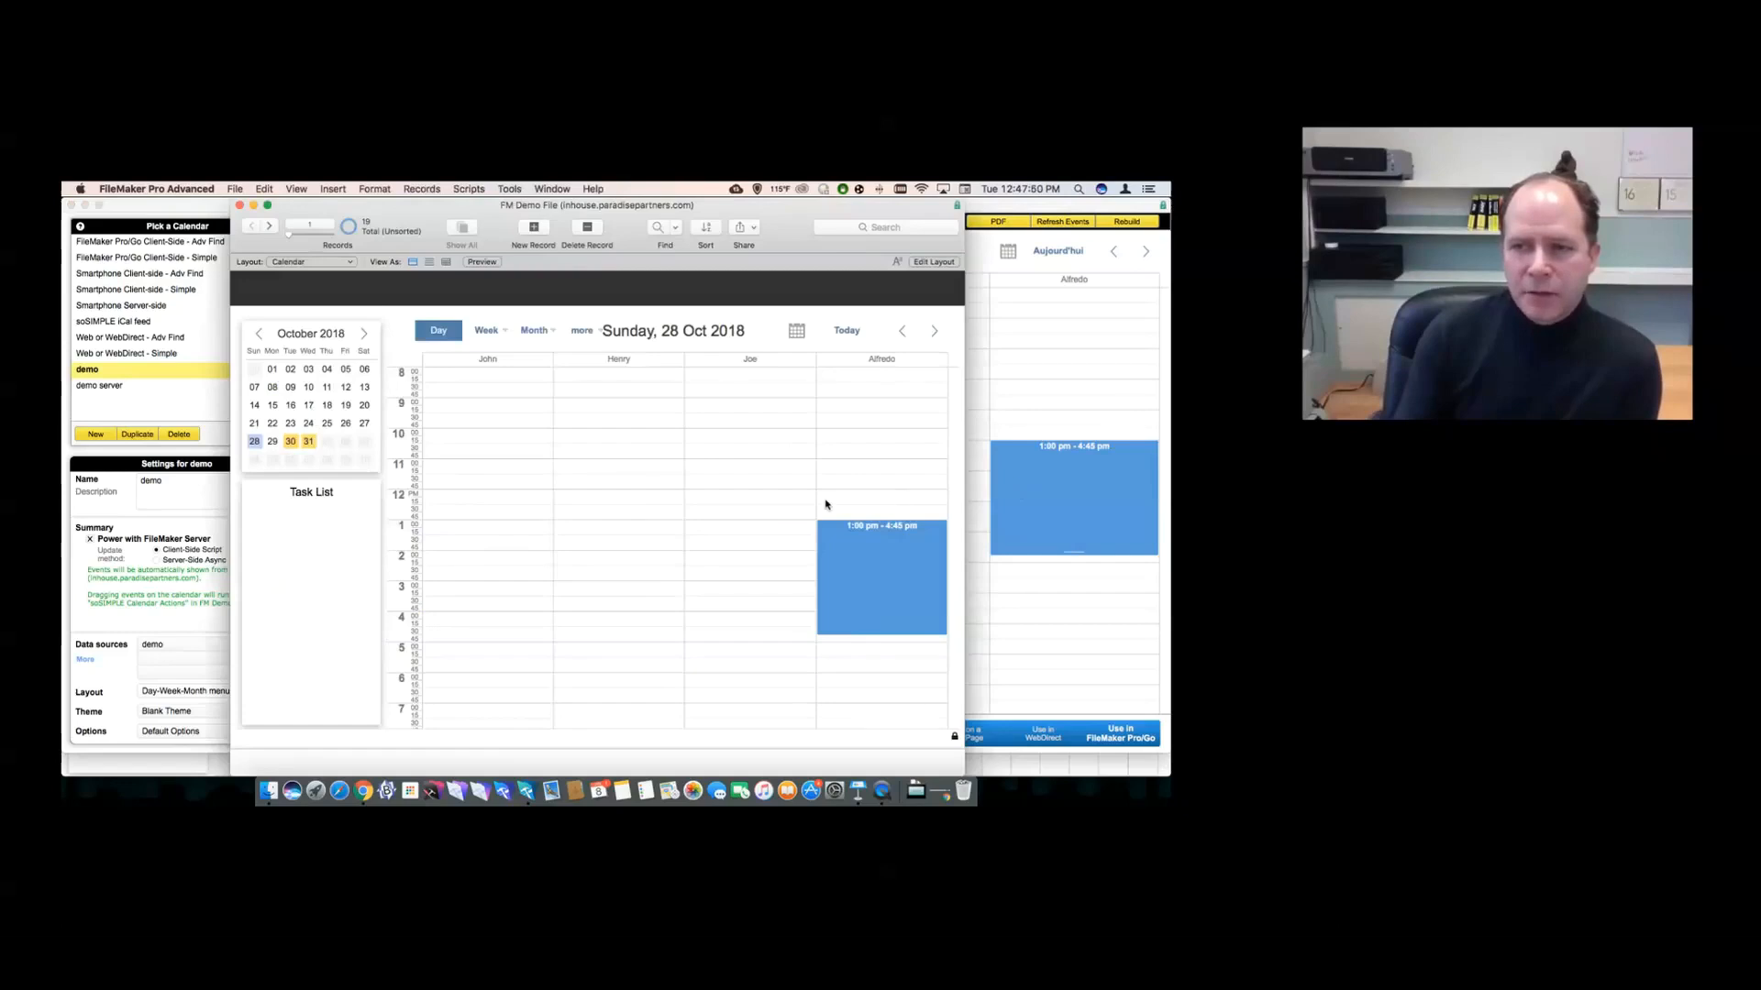
left_click(437, 500)
type("red")
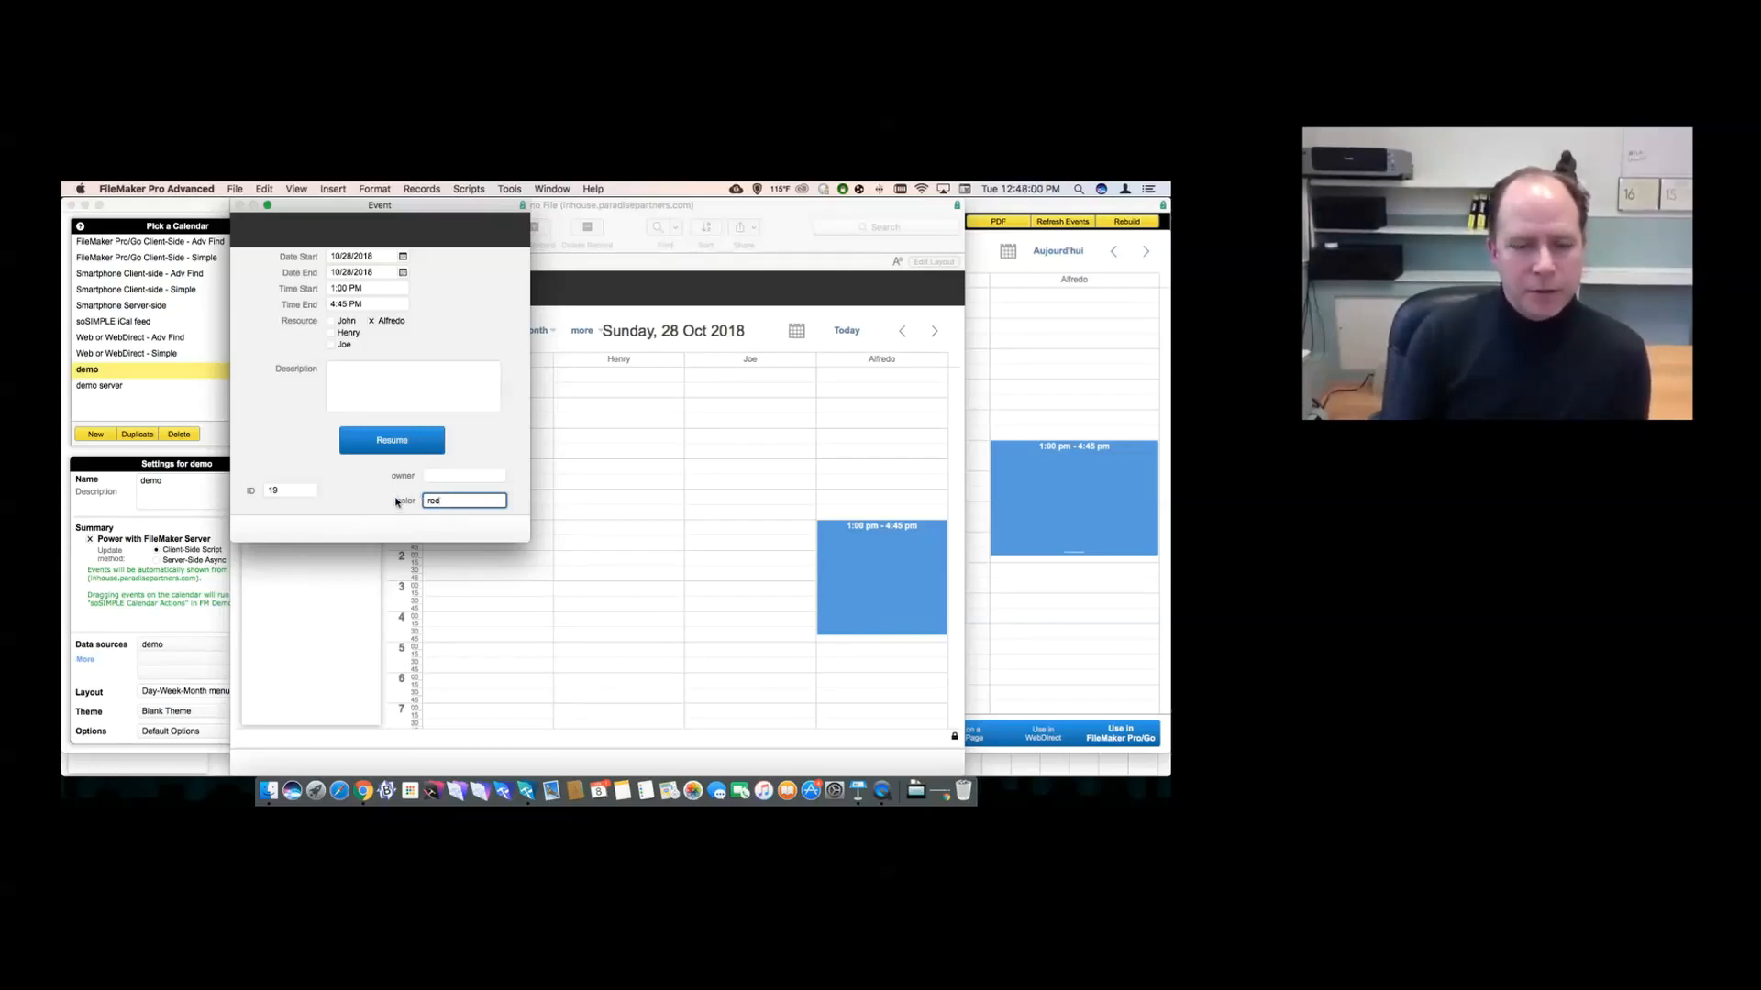
left_click(396, 502)
left_click(432, 503)
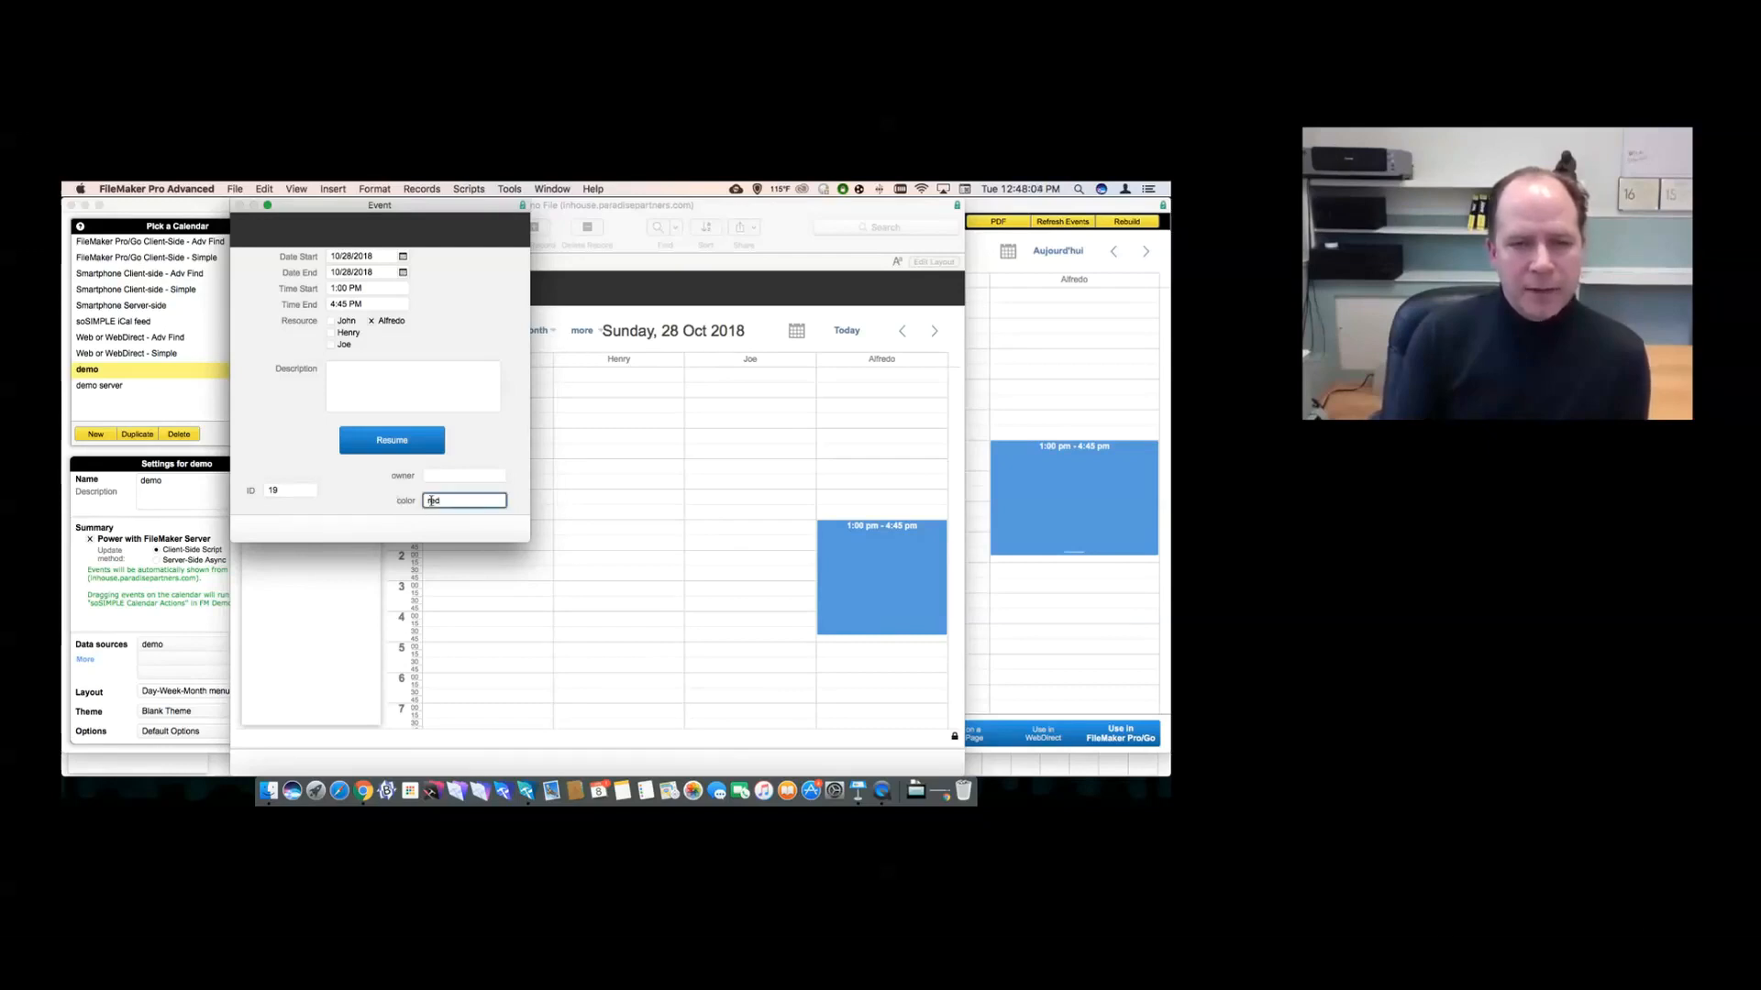
triple_click(446, 501)
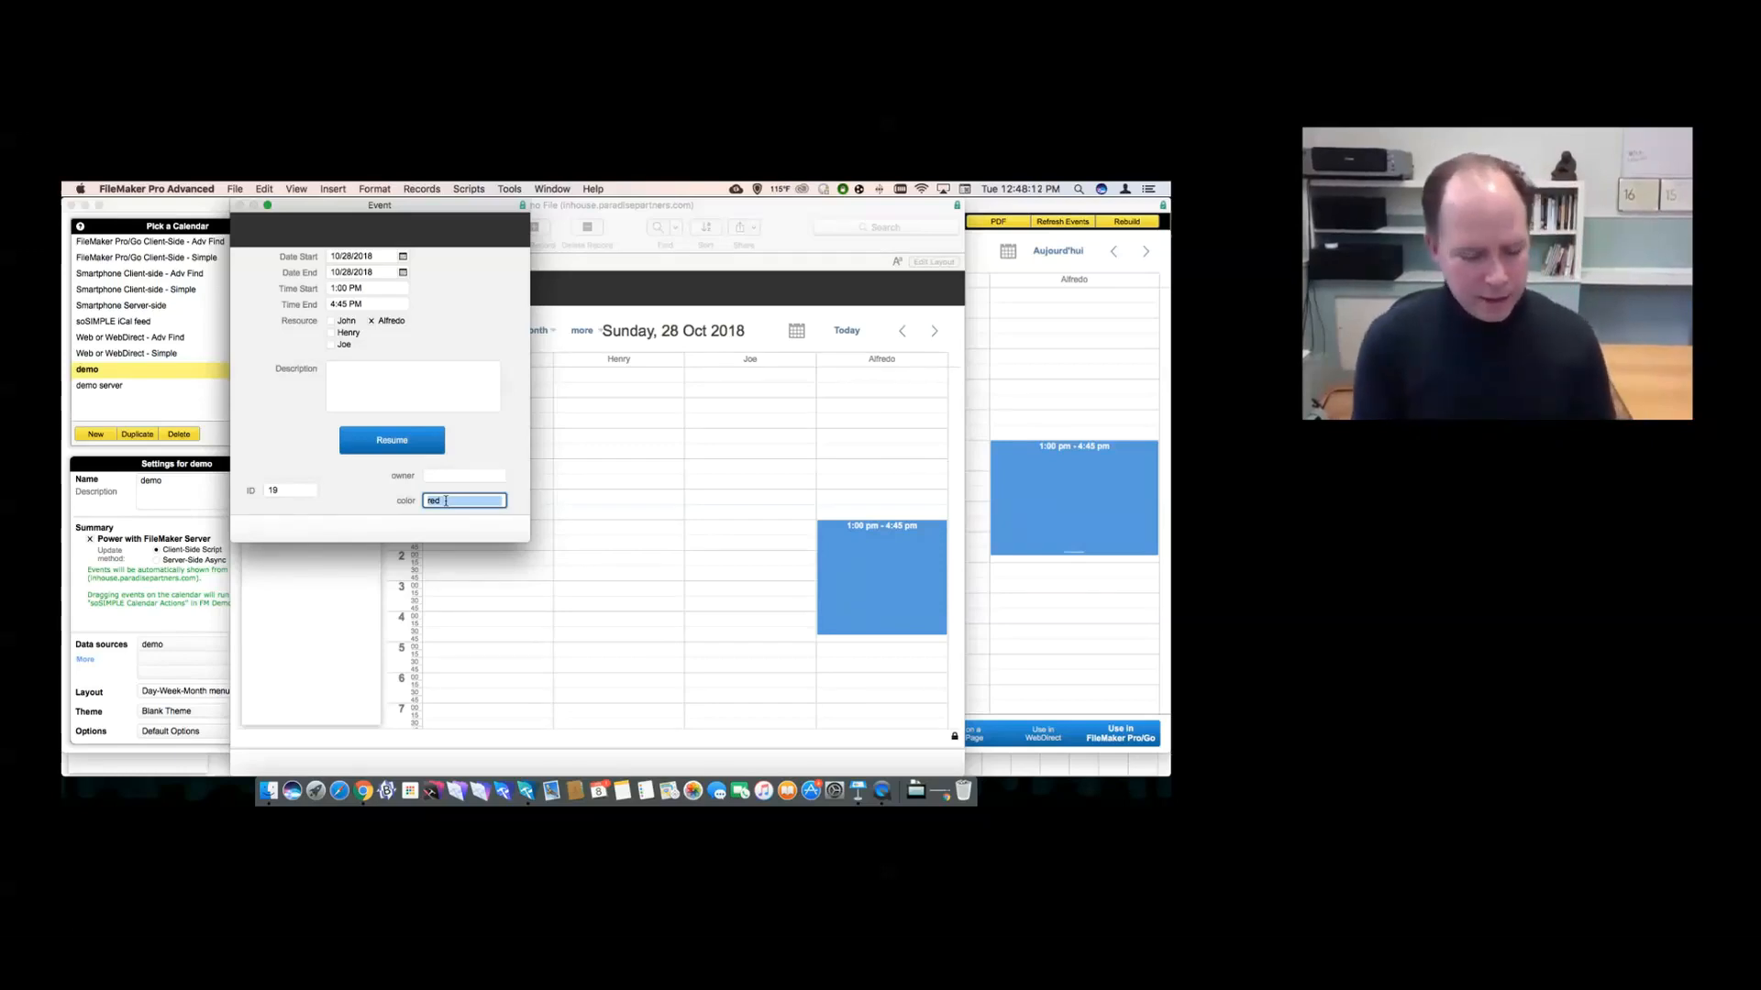
type("#FF1234")
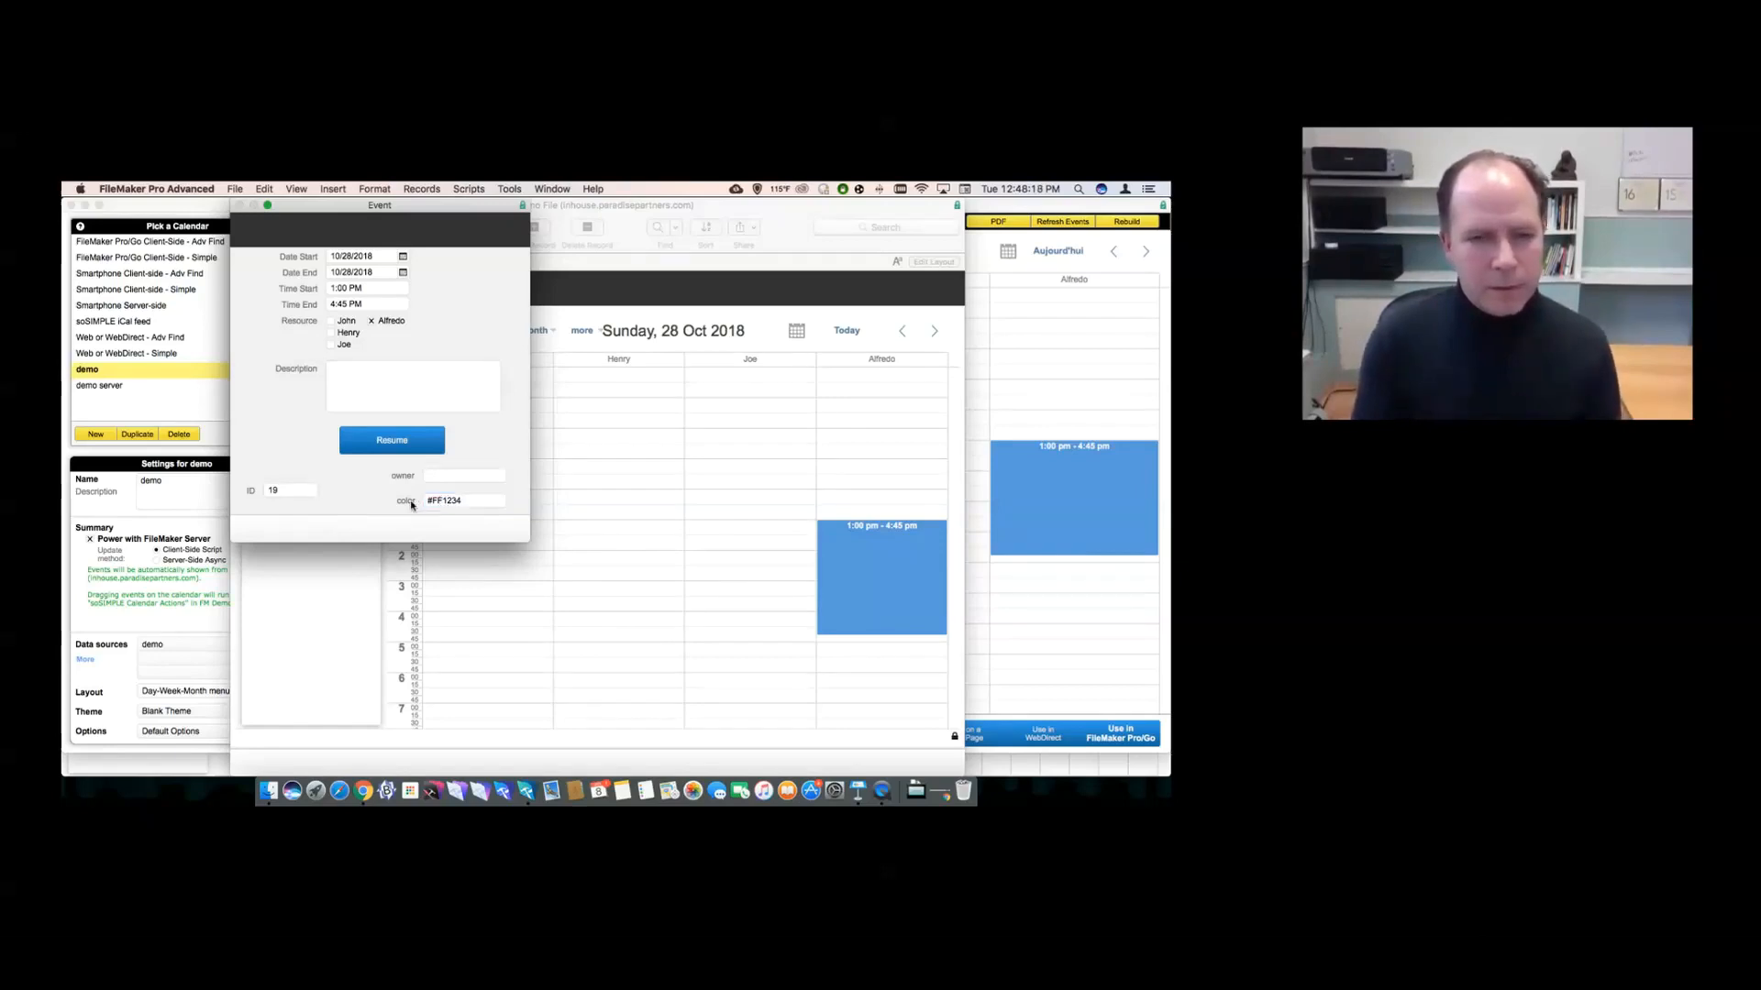
triple_click(439, 501)
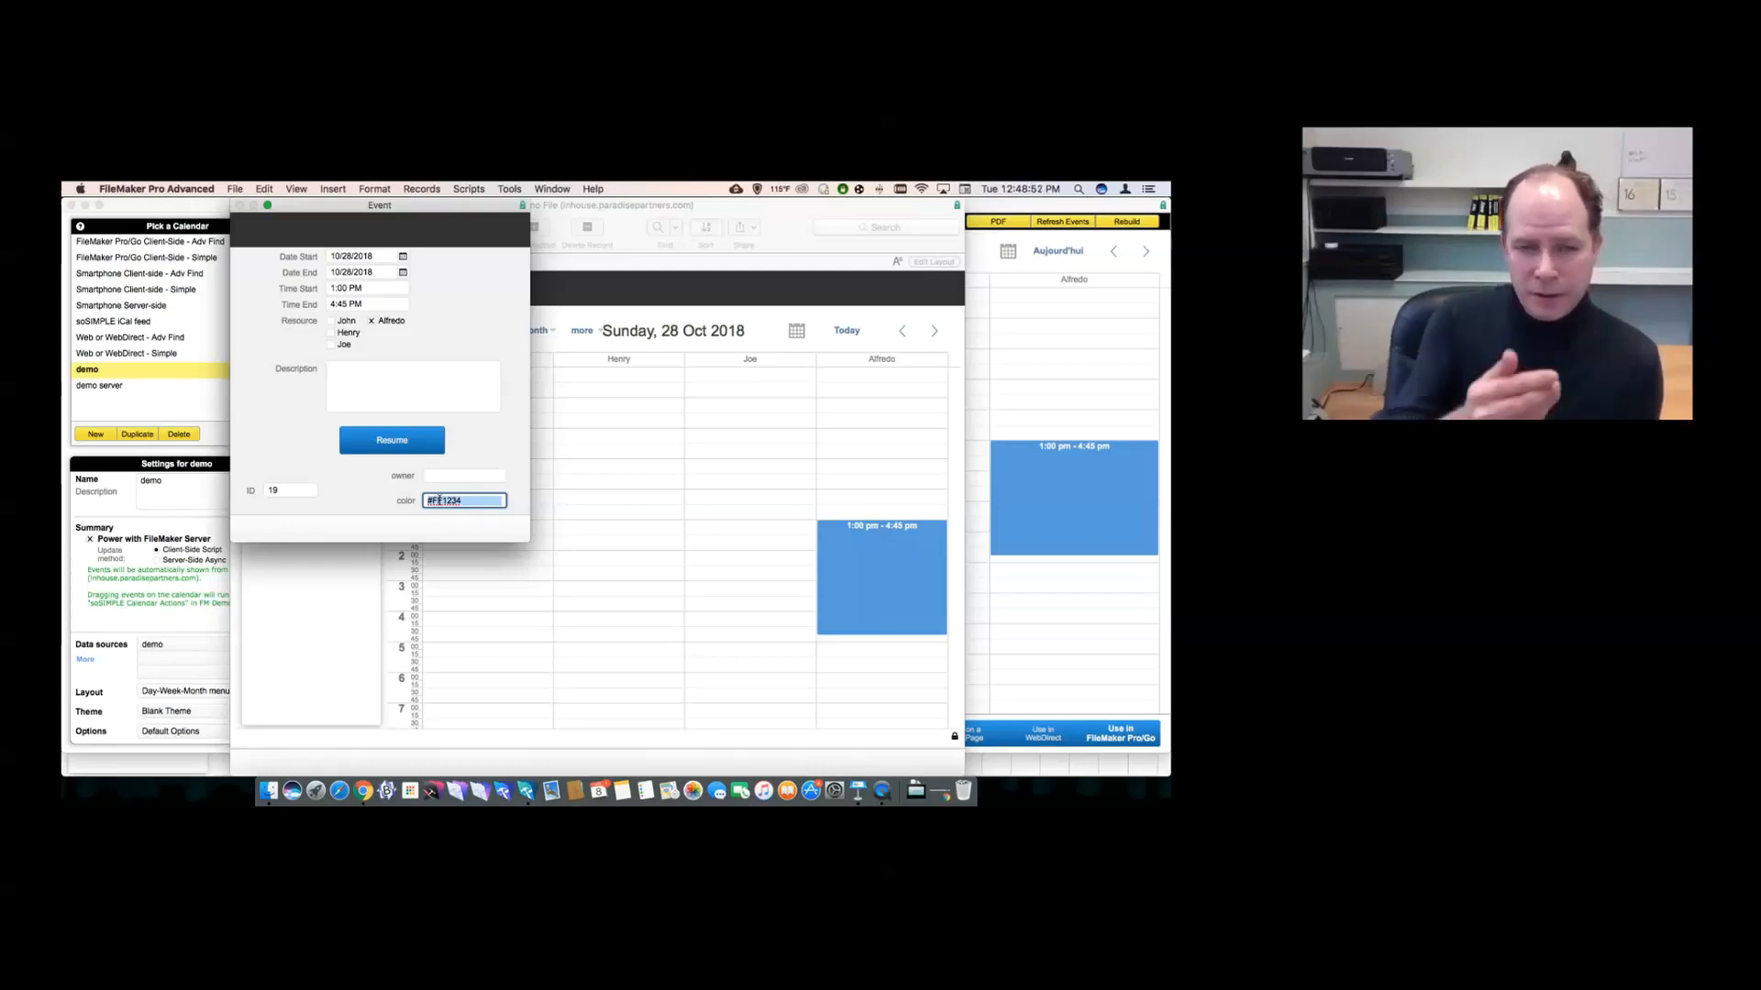
- Replace the #FF1234 color with red, save the event, dismiss the MBS alert, and switch to Chrome
left_click(433, 501)
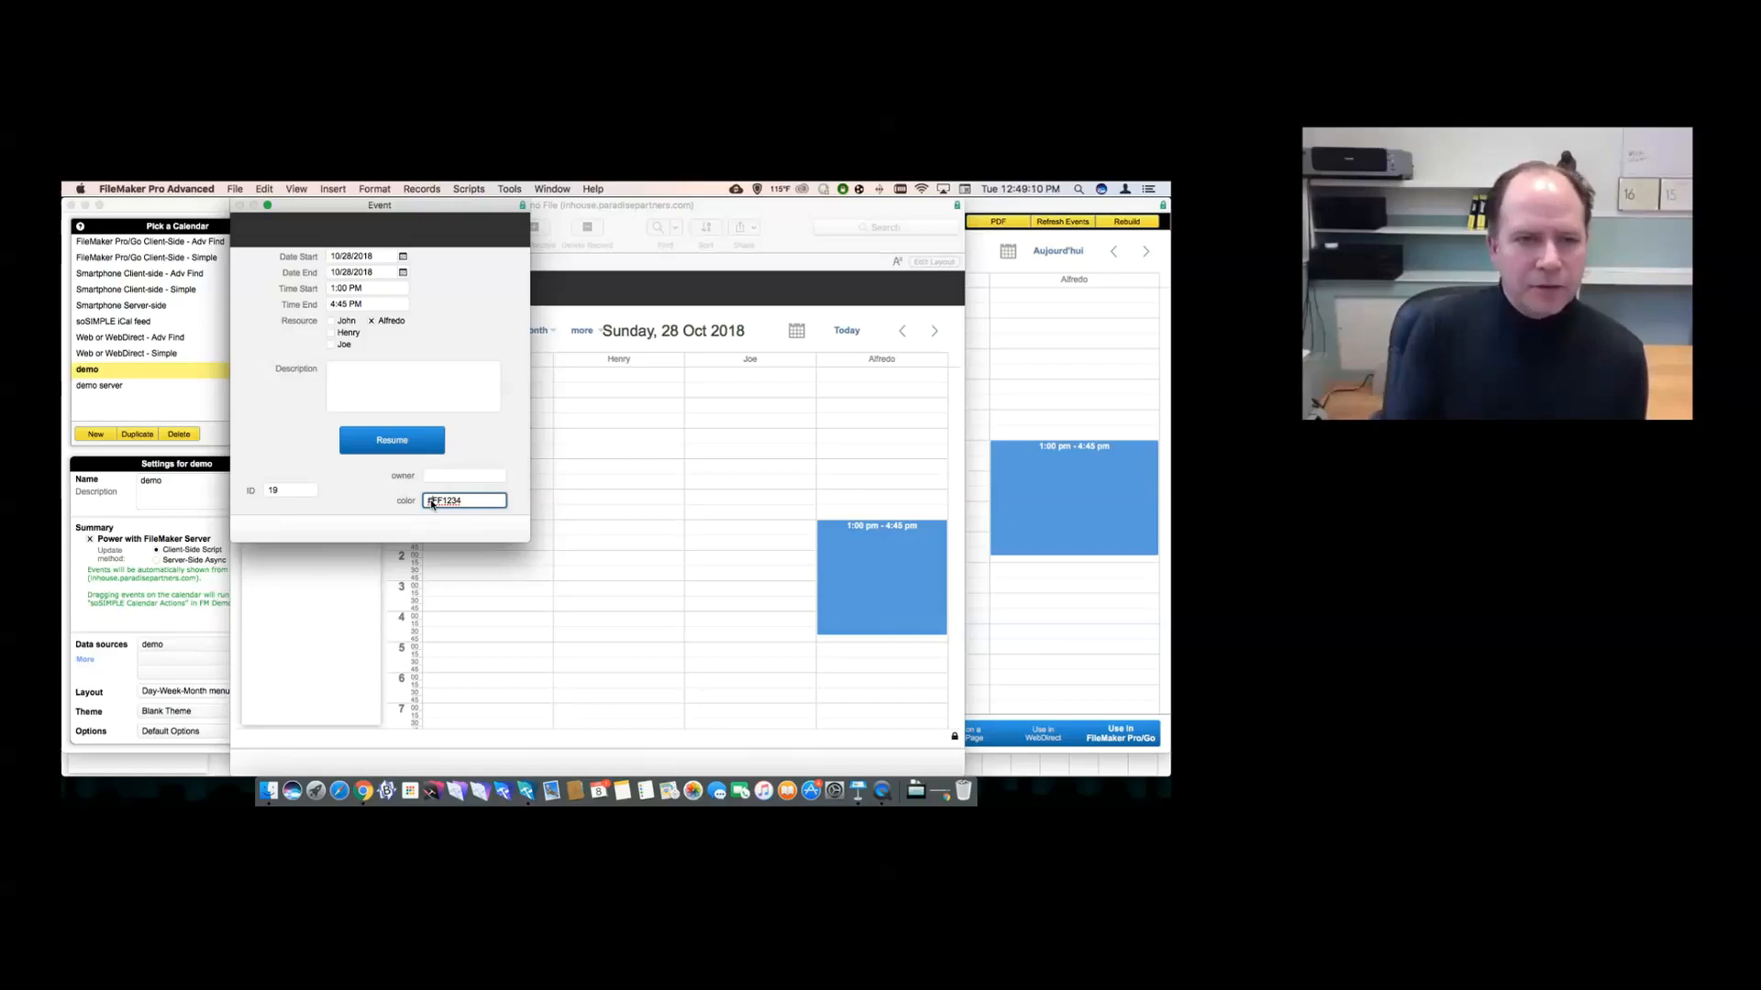
double_click(432, 503)
type("red")
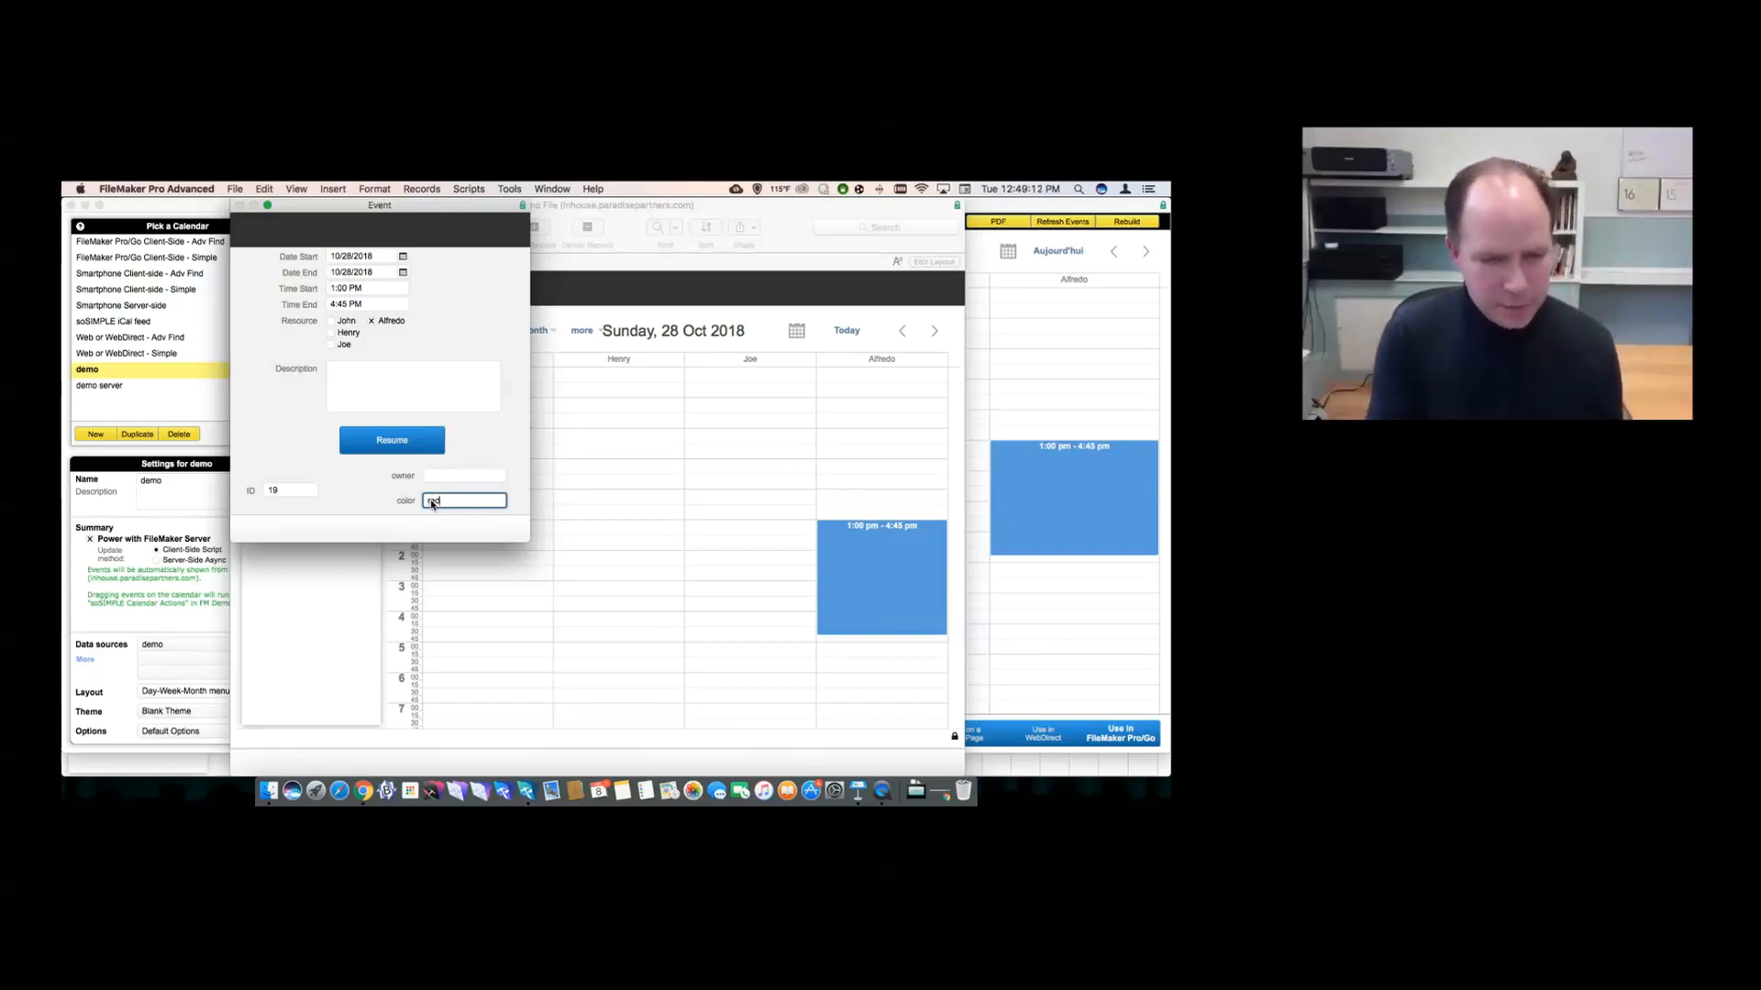
left_click(385, 441)
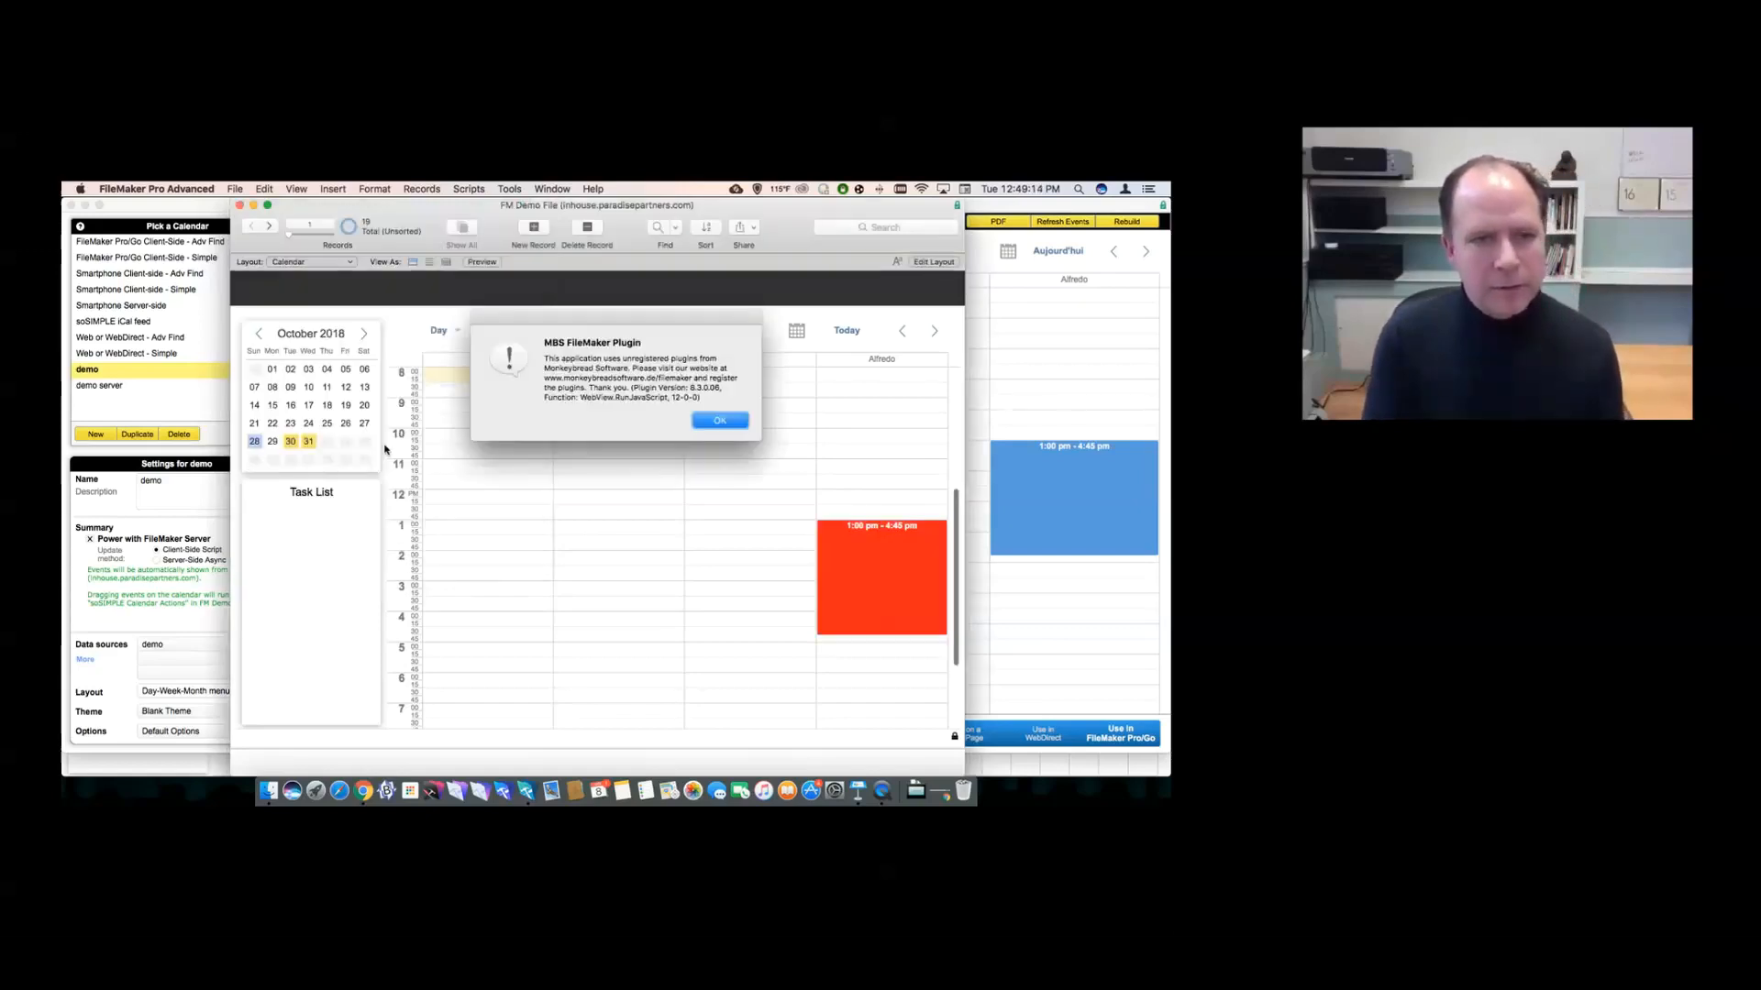
left_click(711, 419)
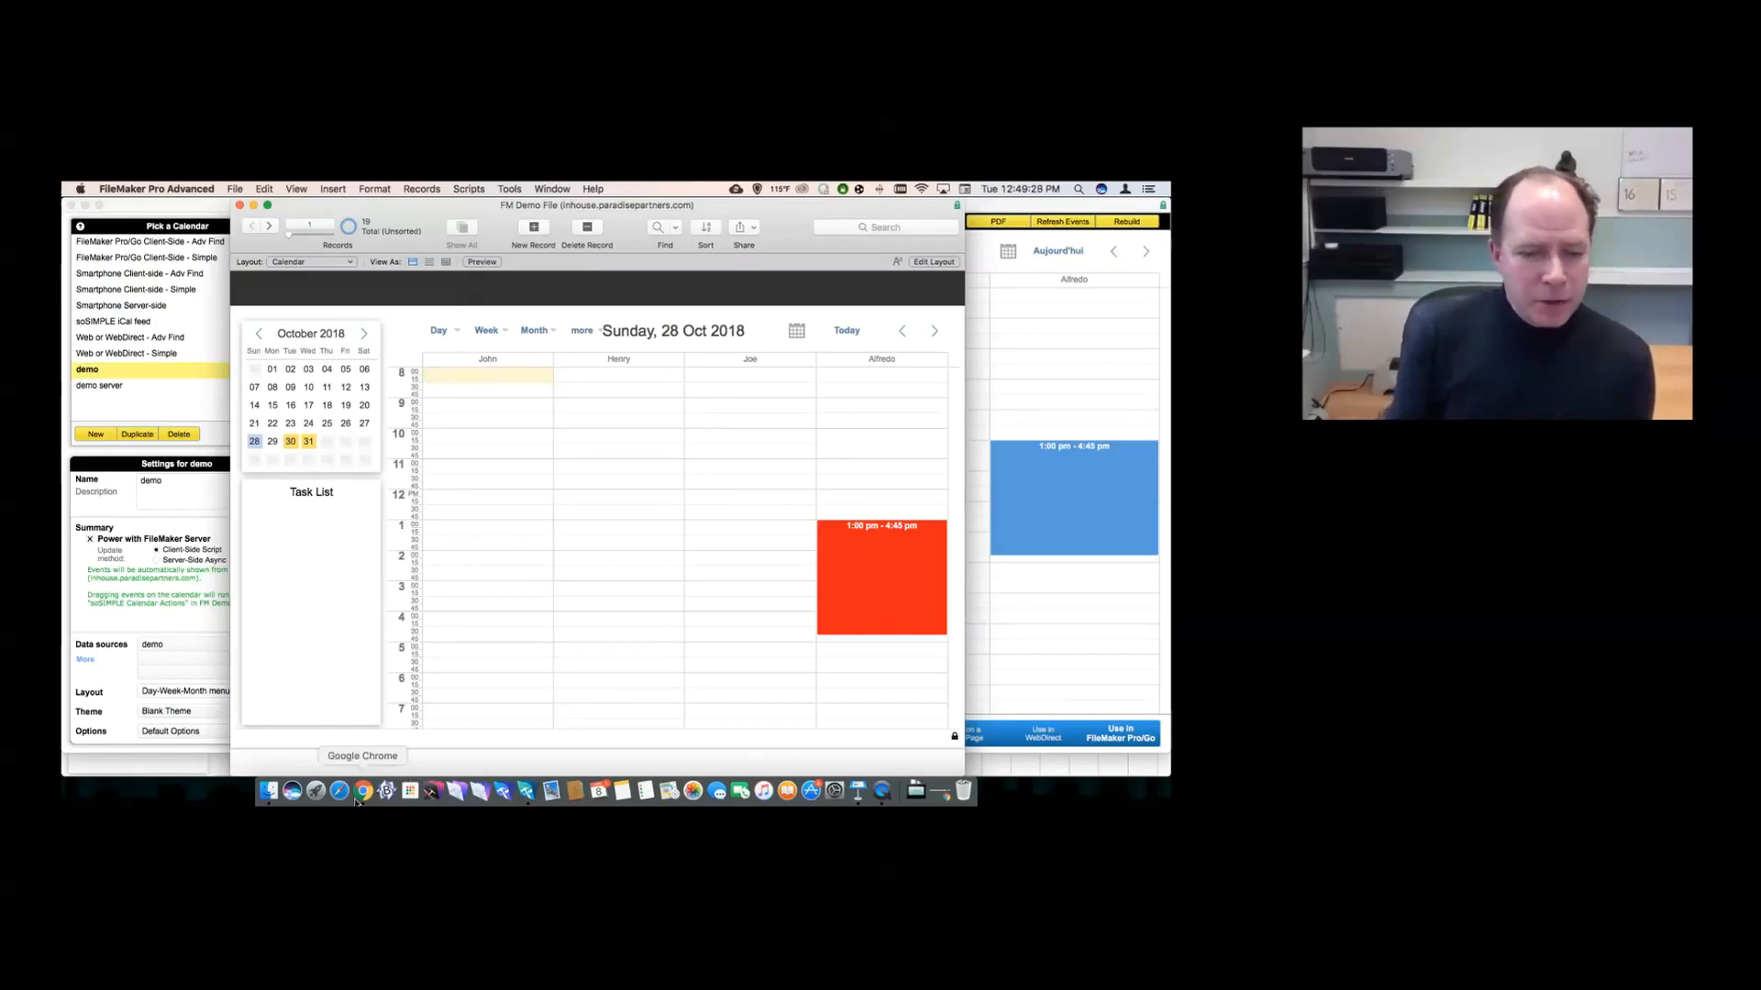
left_click(363, 790)
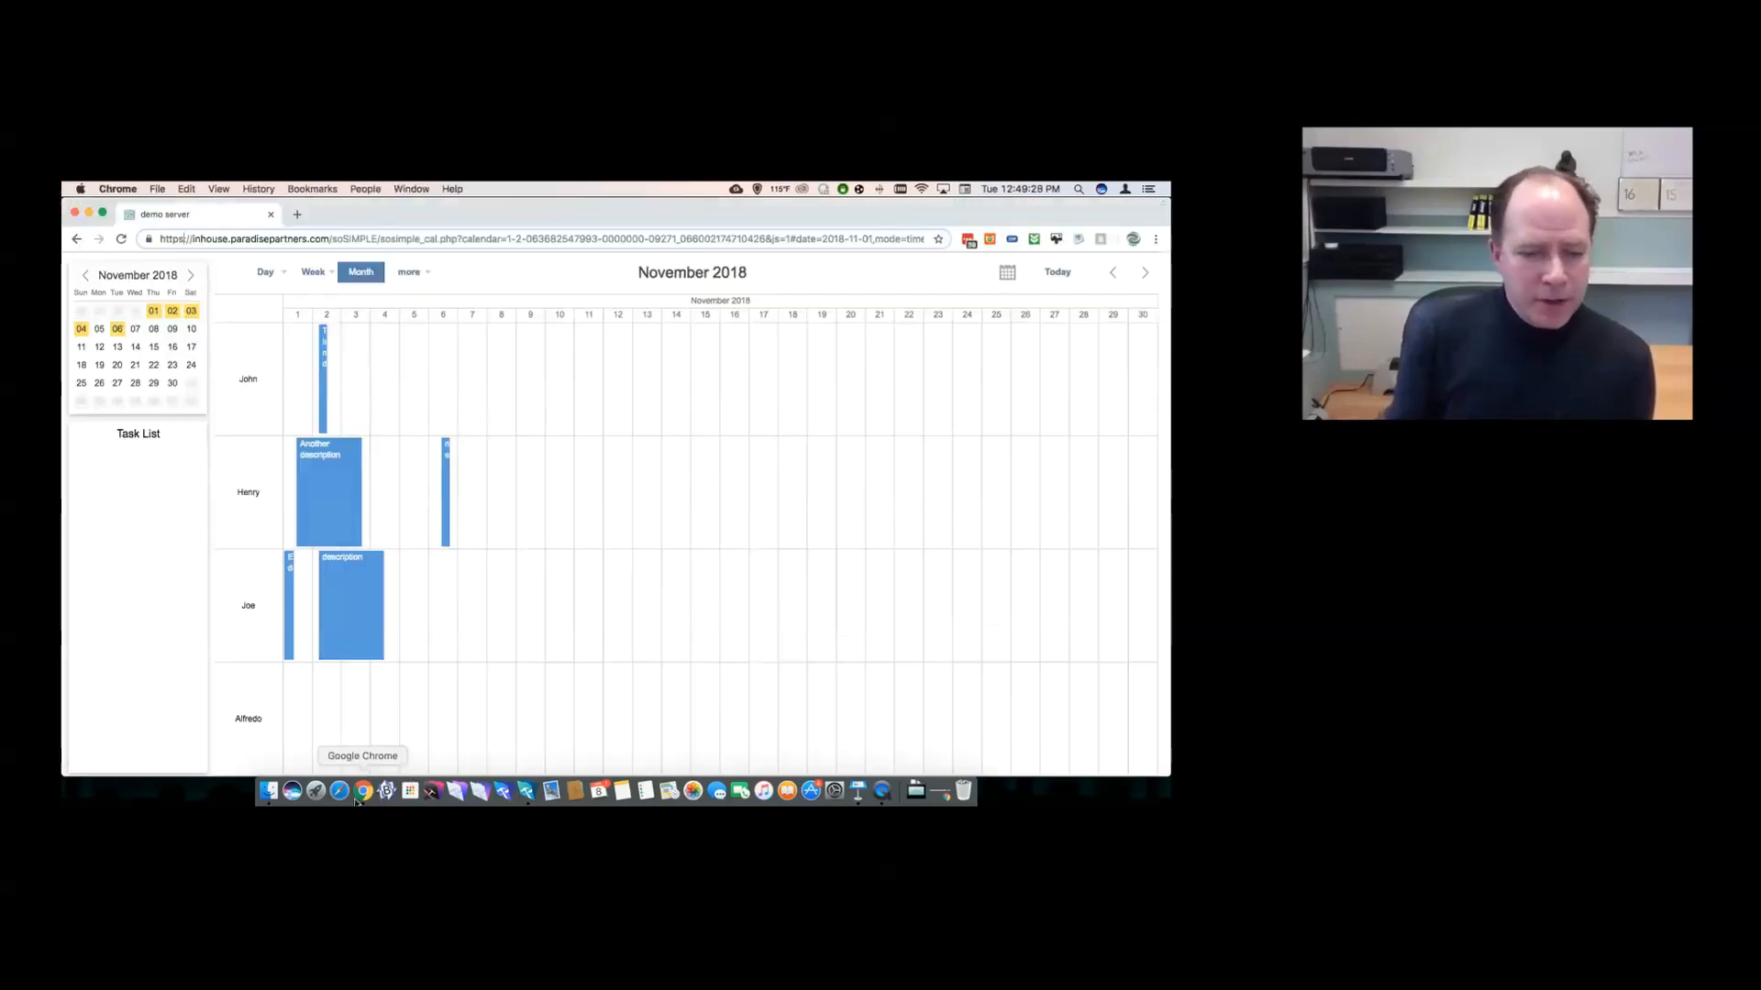
- In a new tab, open the URL-Adjustable Interface Settings documentation page from the soS URL bookmark
left_click(298, 215)
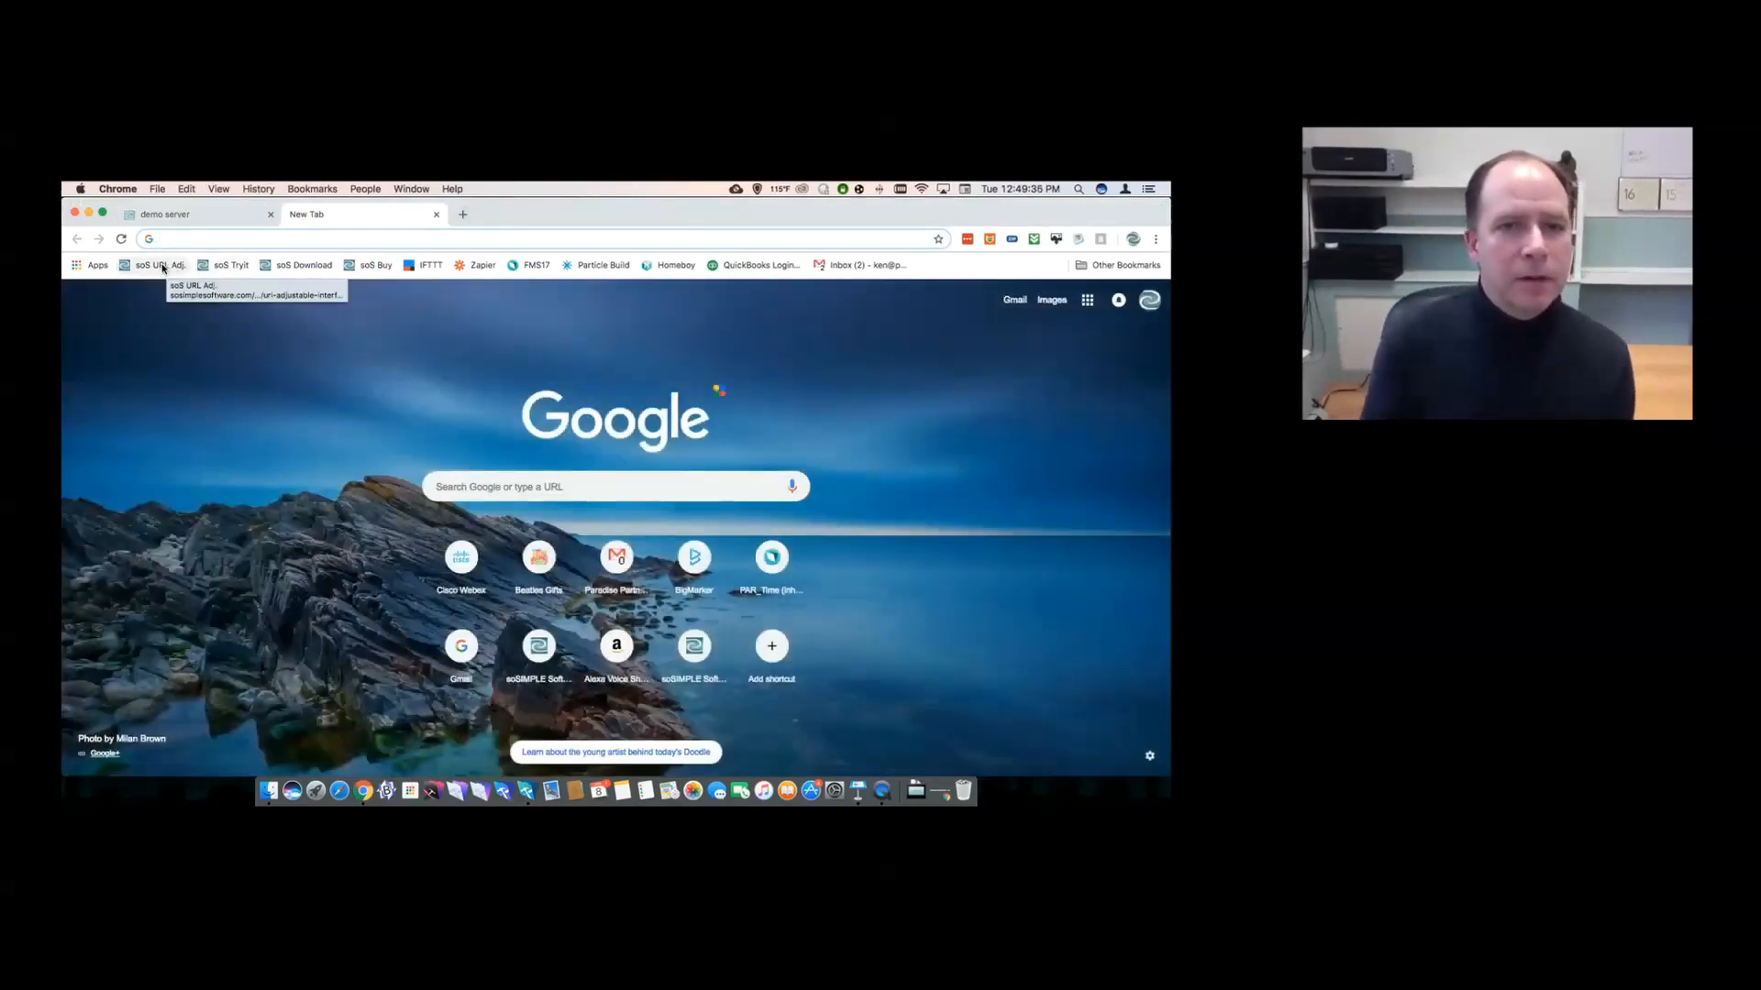
left_click(163, 266)
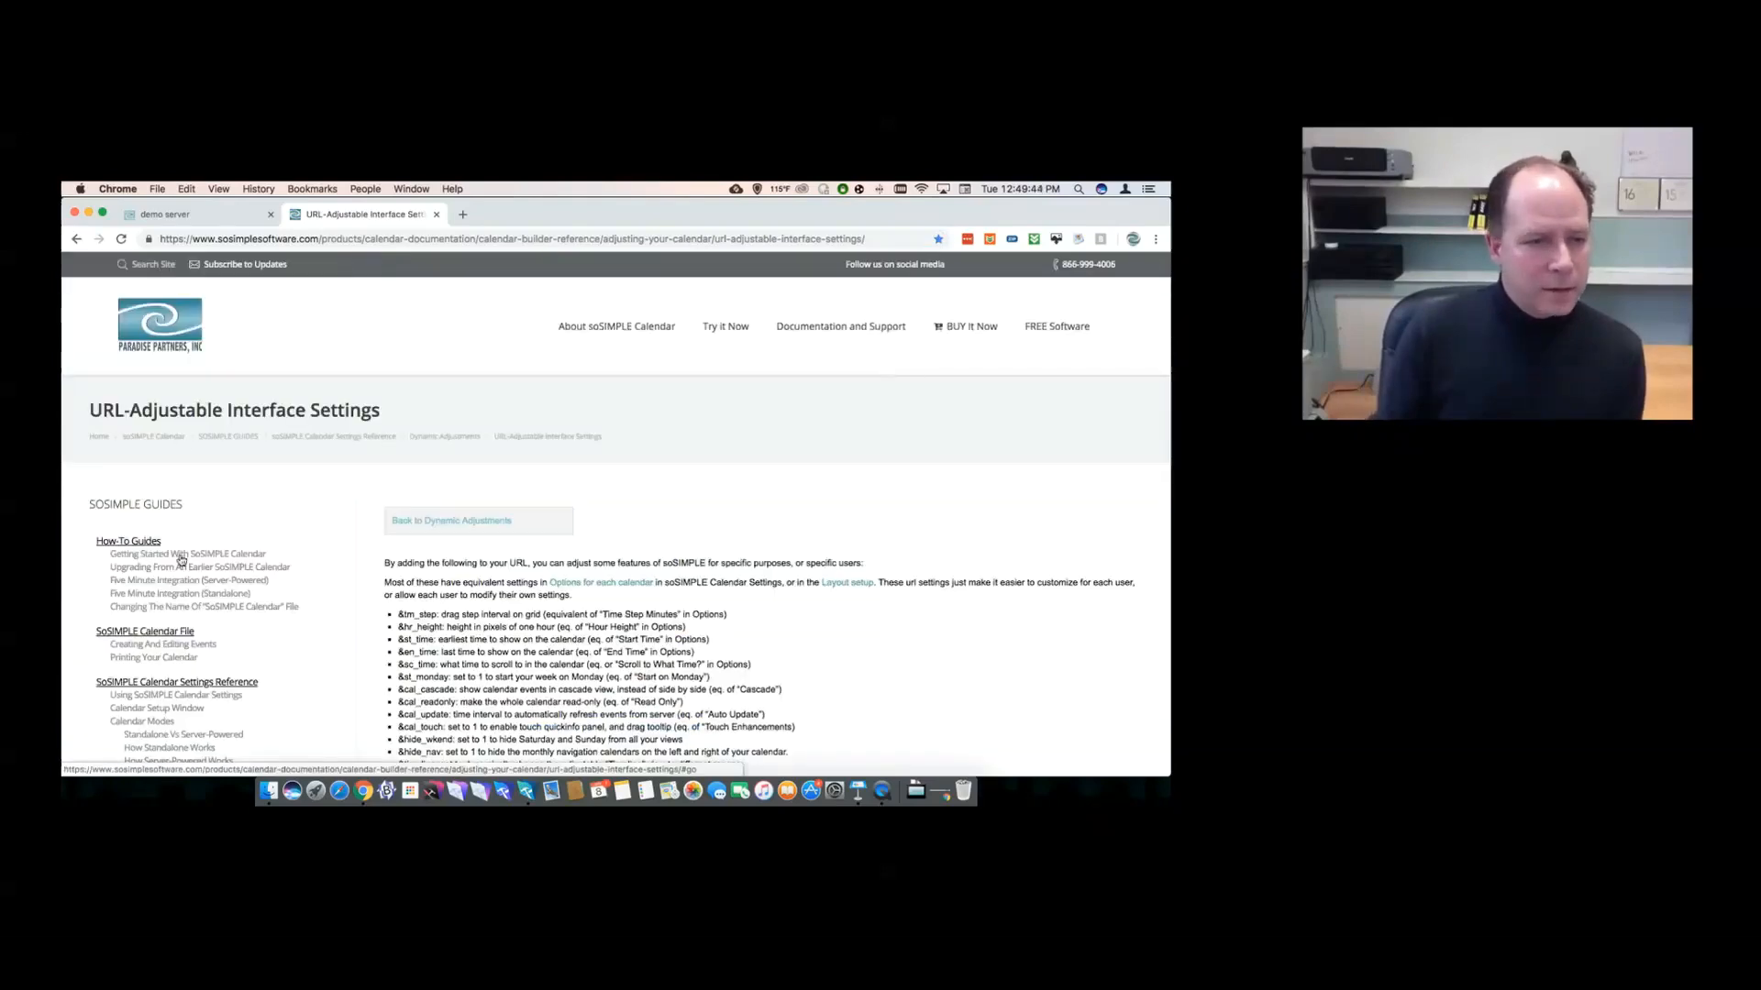
scroll(187, 589, "down", 5)
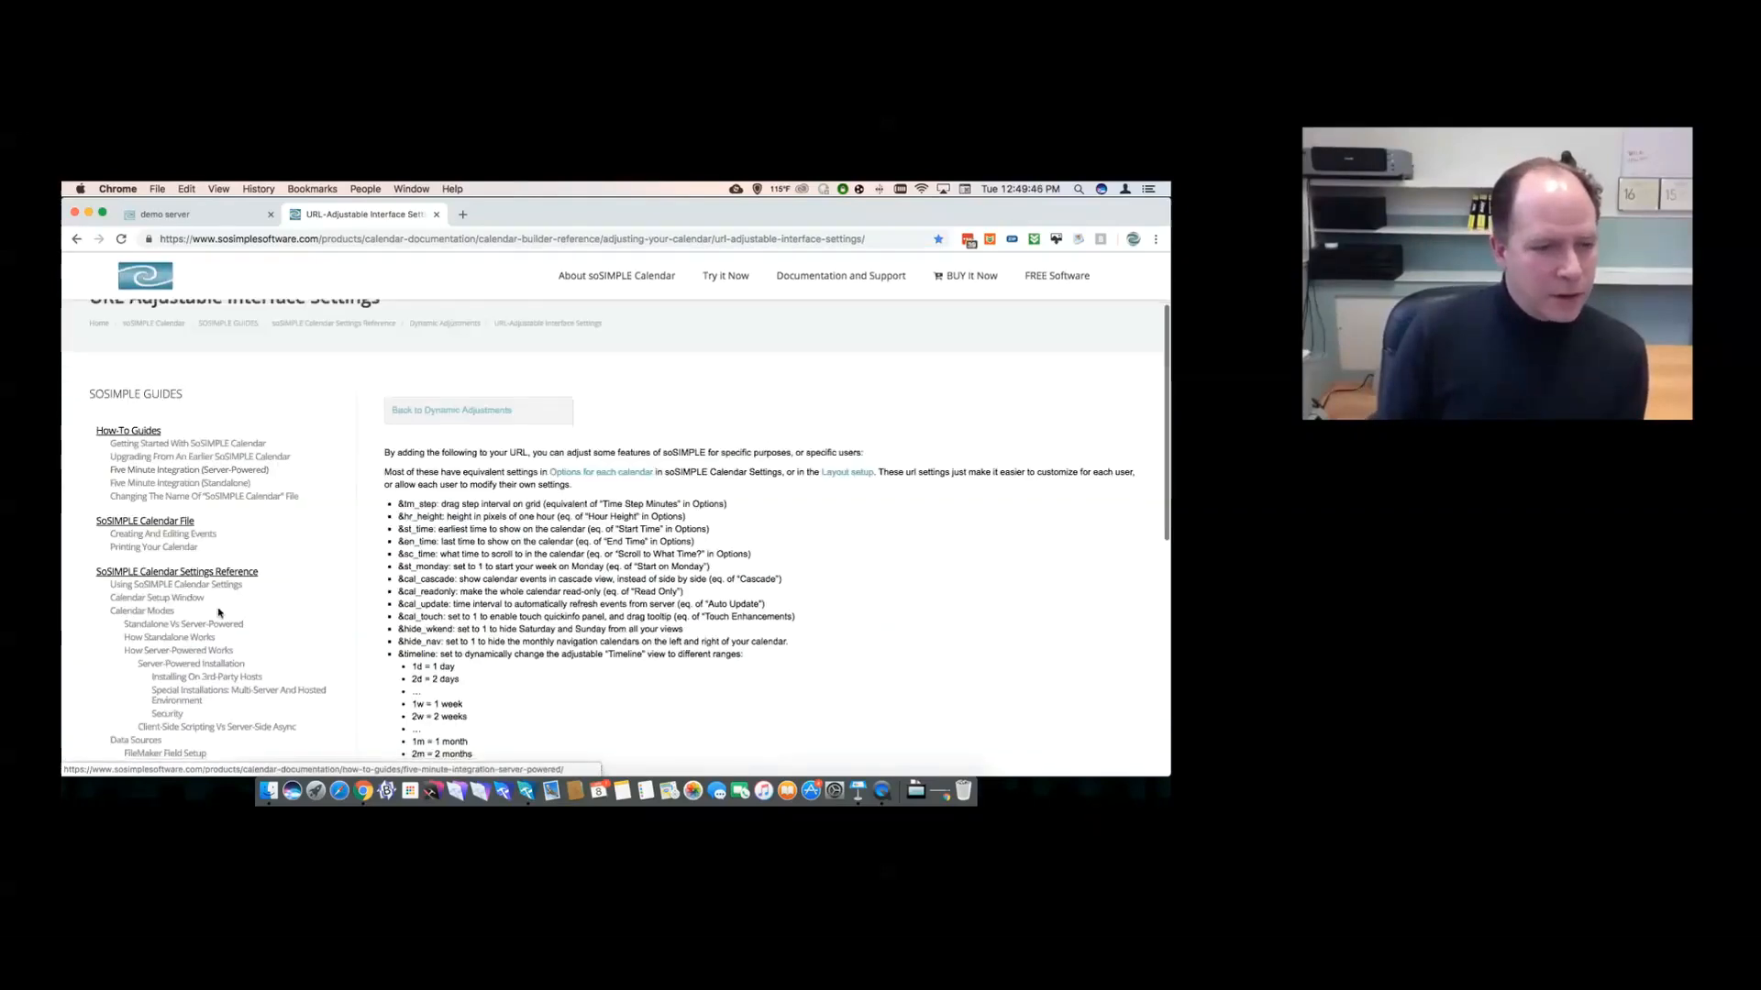
- Open the Five Minute Integration (Server-Powered) guide, scroll through it, and start a page search
left_click(163, 367)
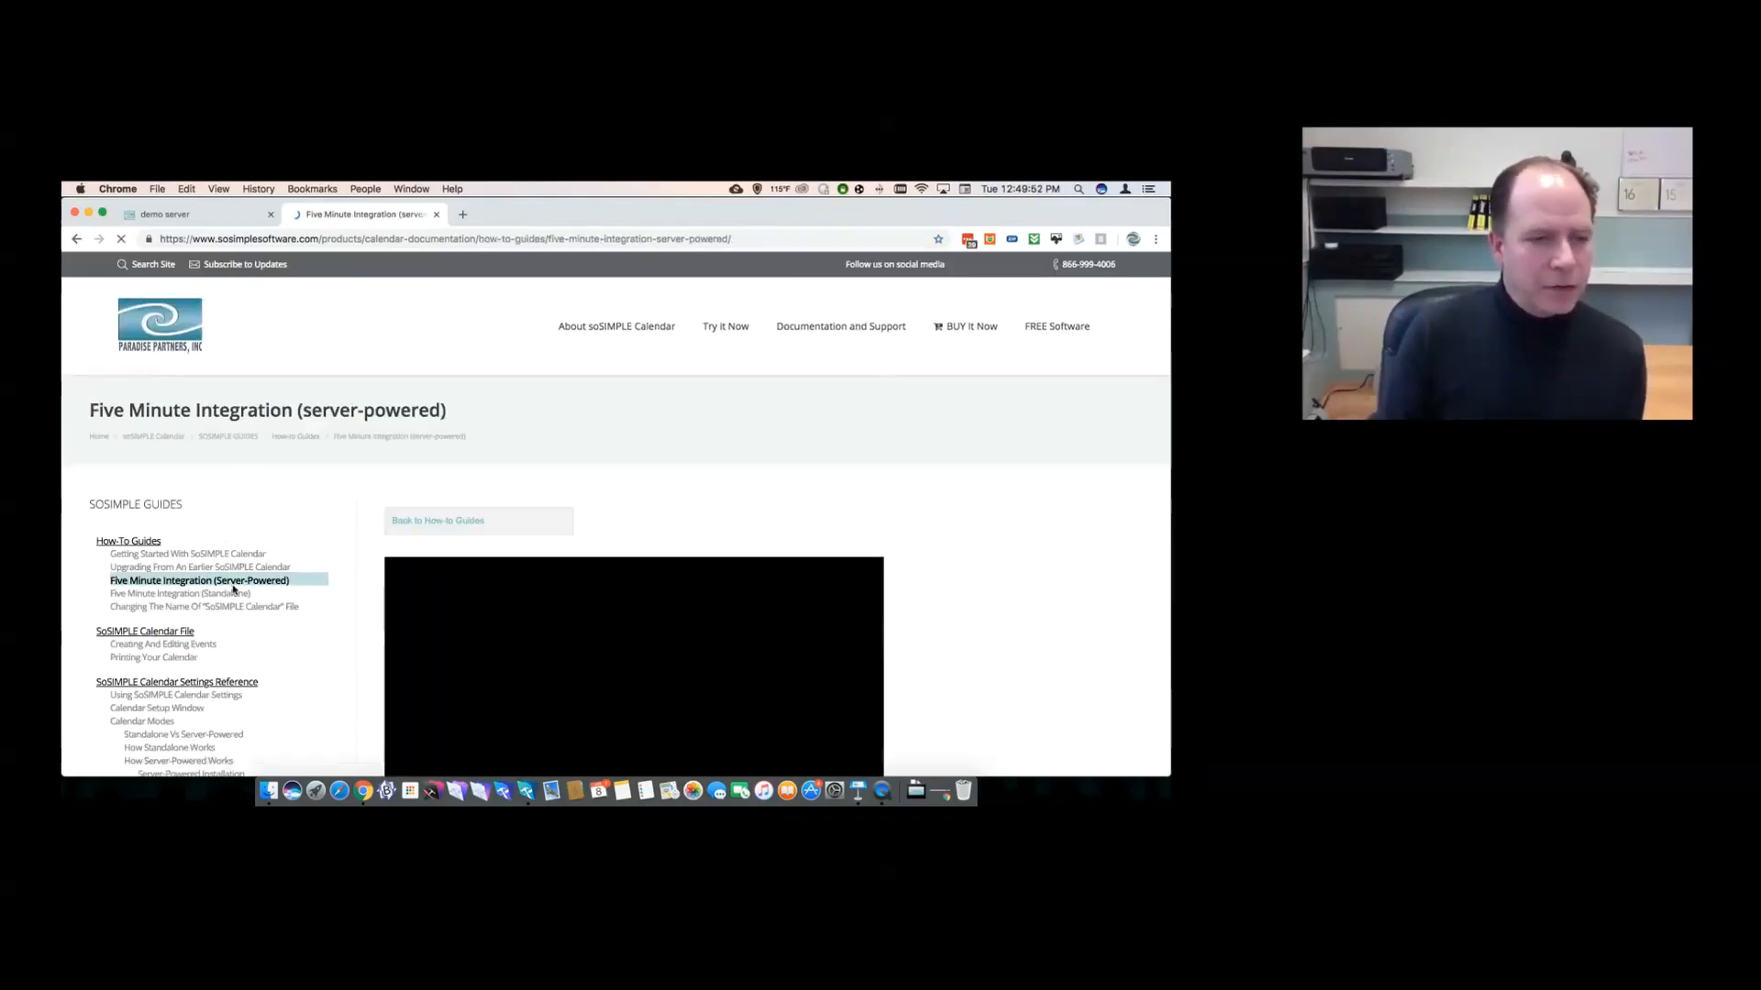
scroll(369, 541, "down", 1)
scroll(368, 541, "down", 5)
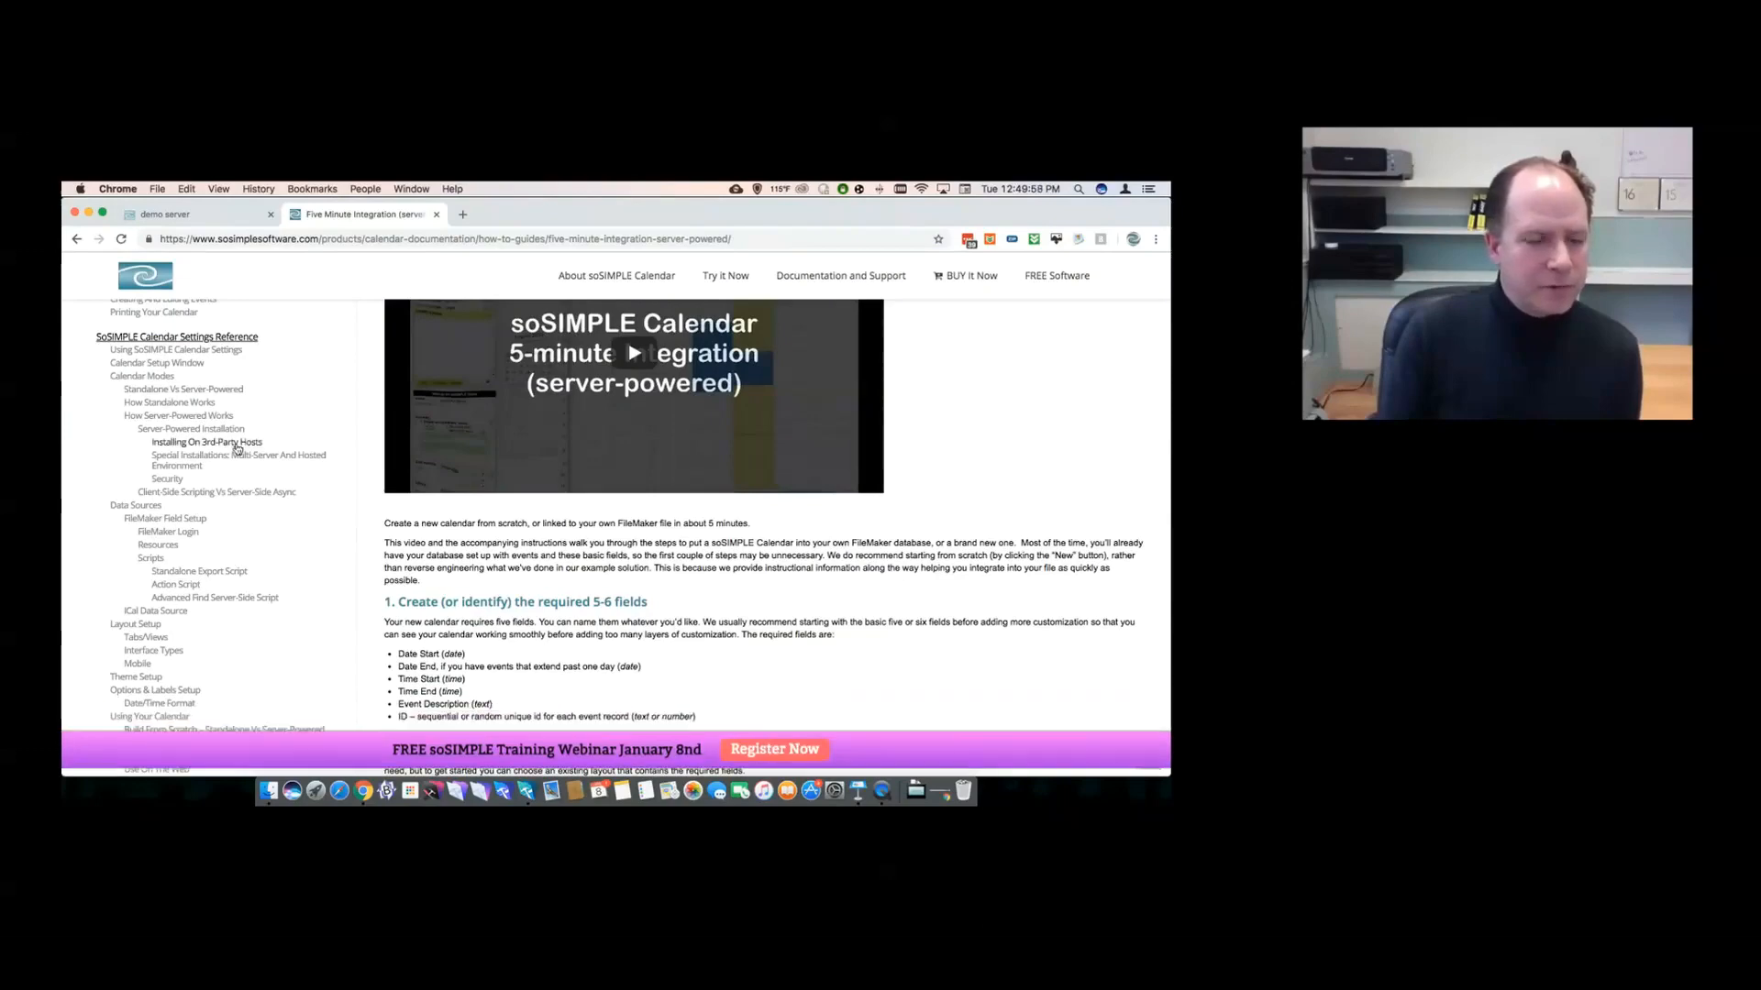
scroll(206, 460, "down", 4)
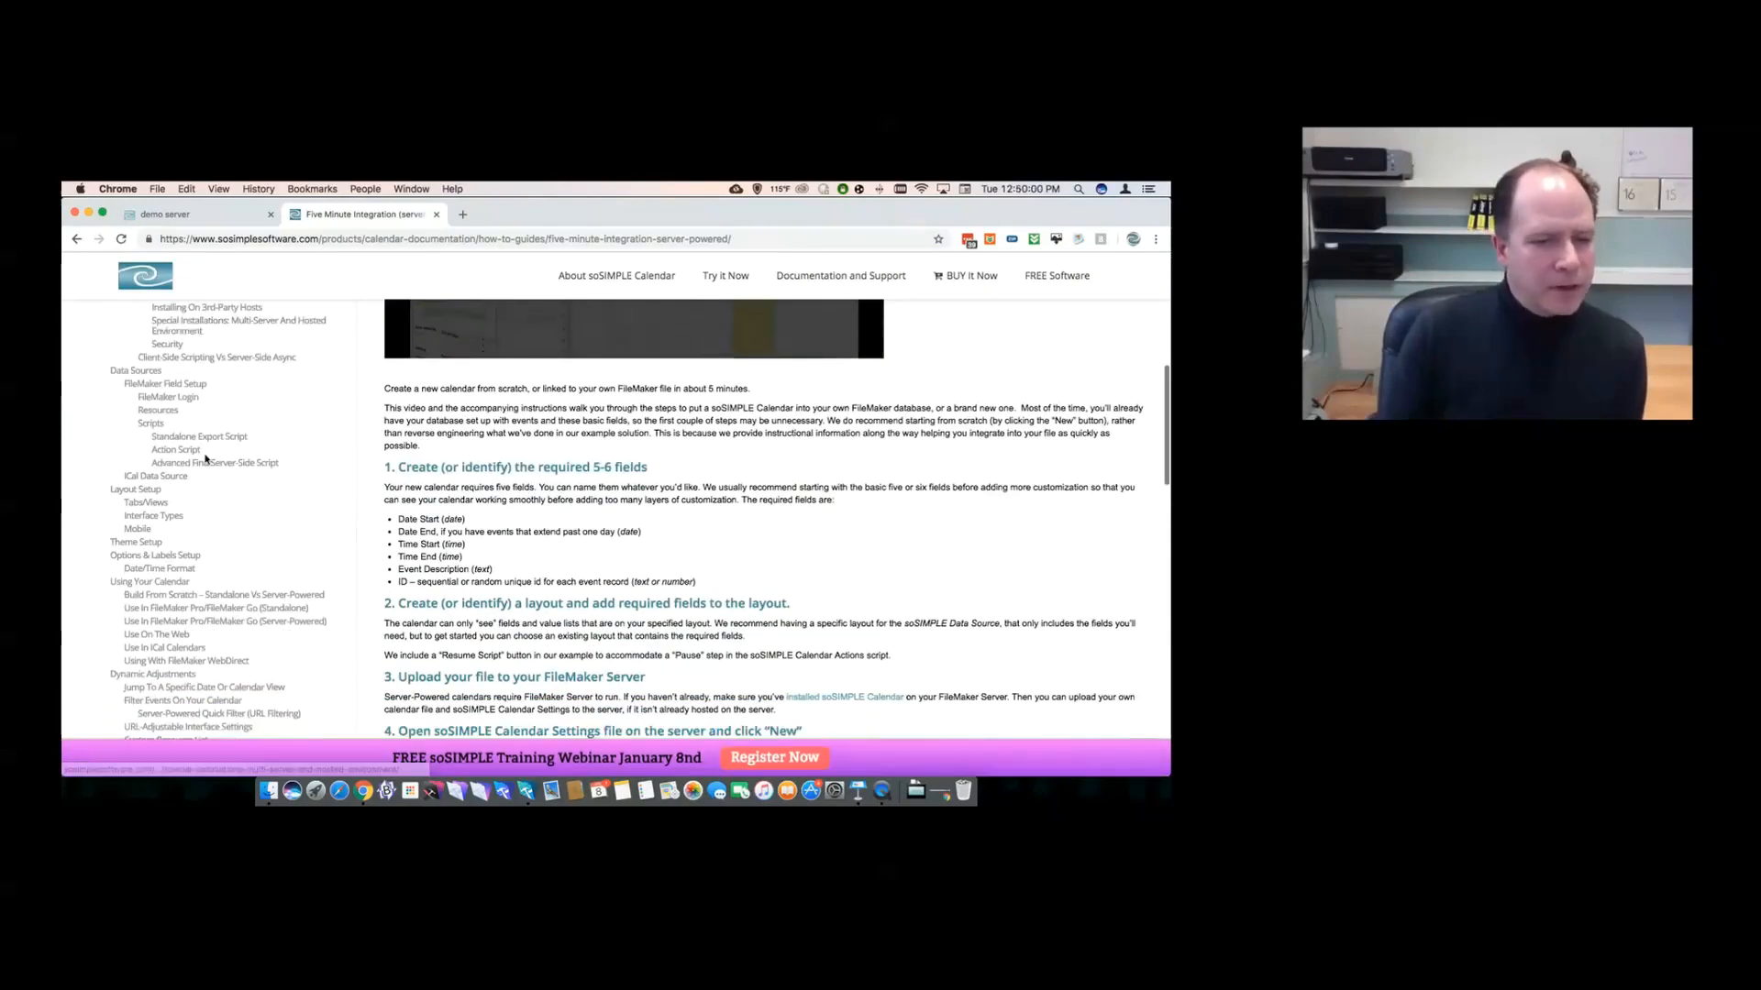
scroll(206, 460, "down", 2)
scroll(205, 460, "up", 3)
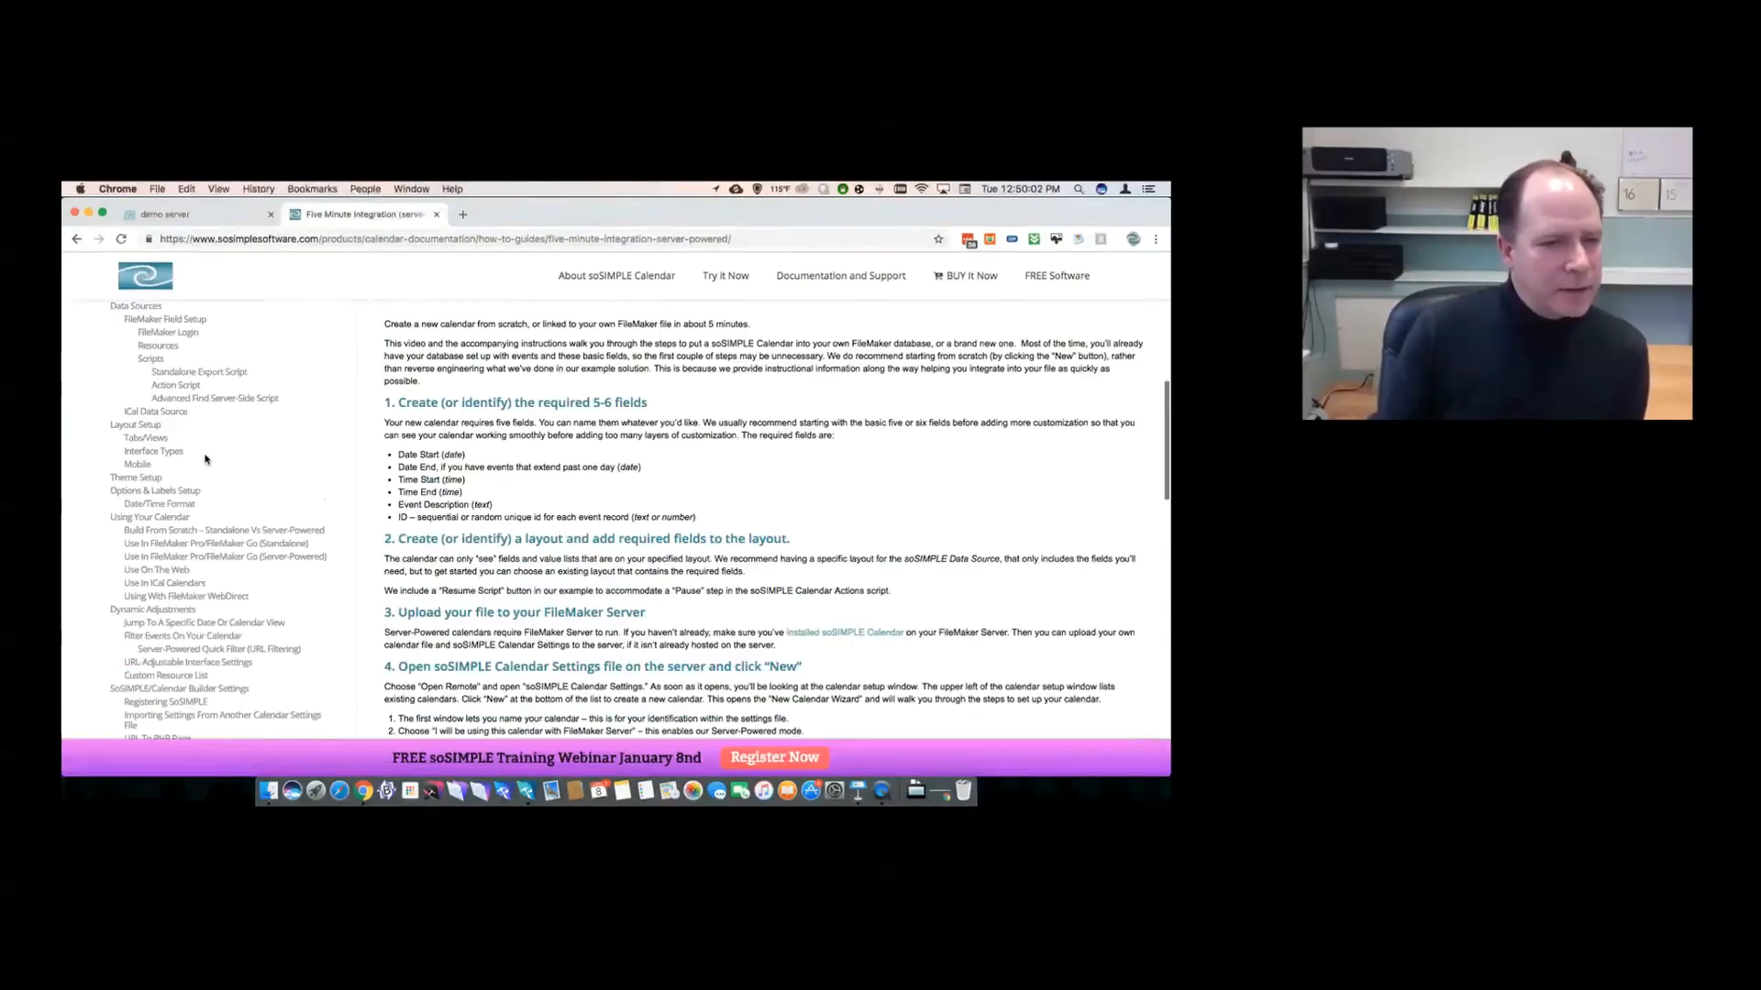
scroll(206, 460, "up", 1)
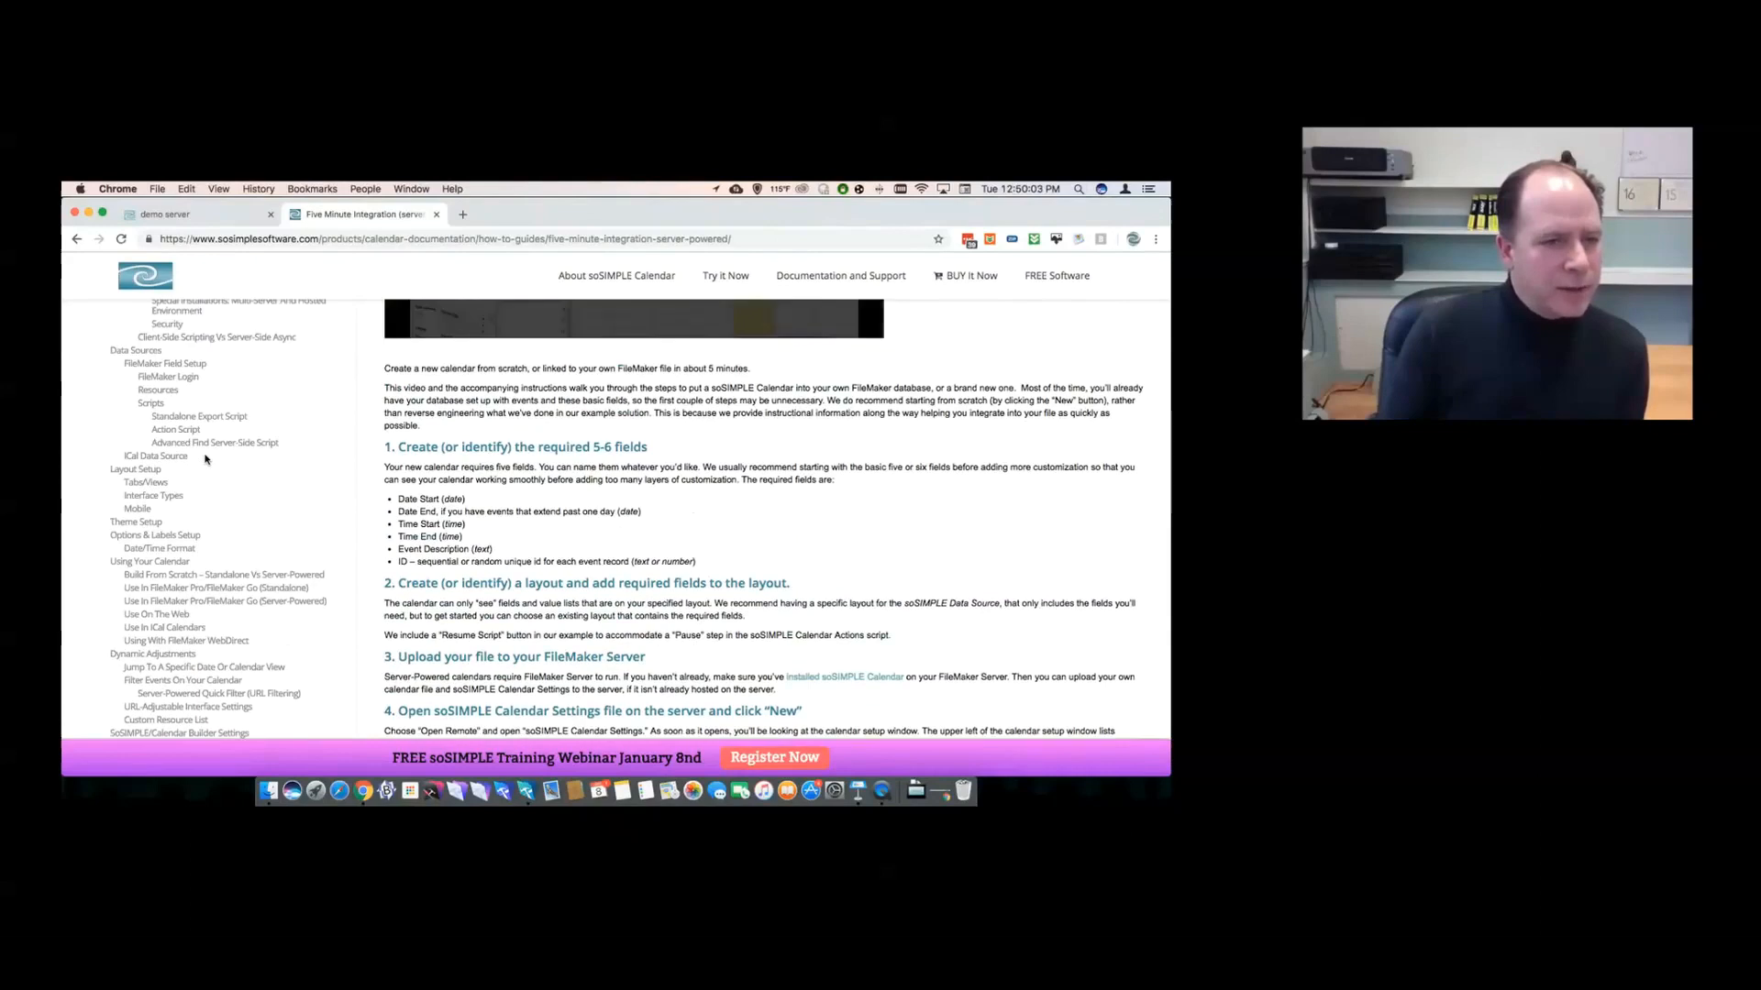
scroll(205, 461, "up", 3)
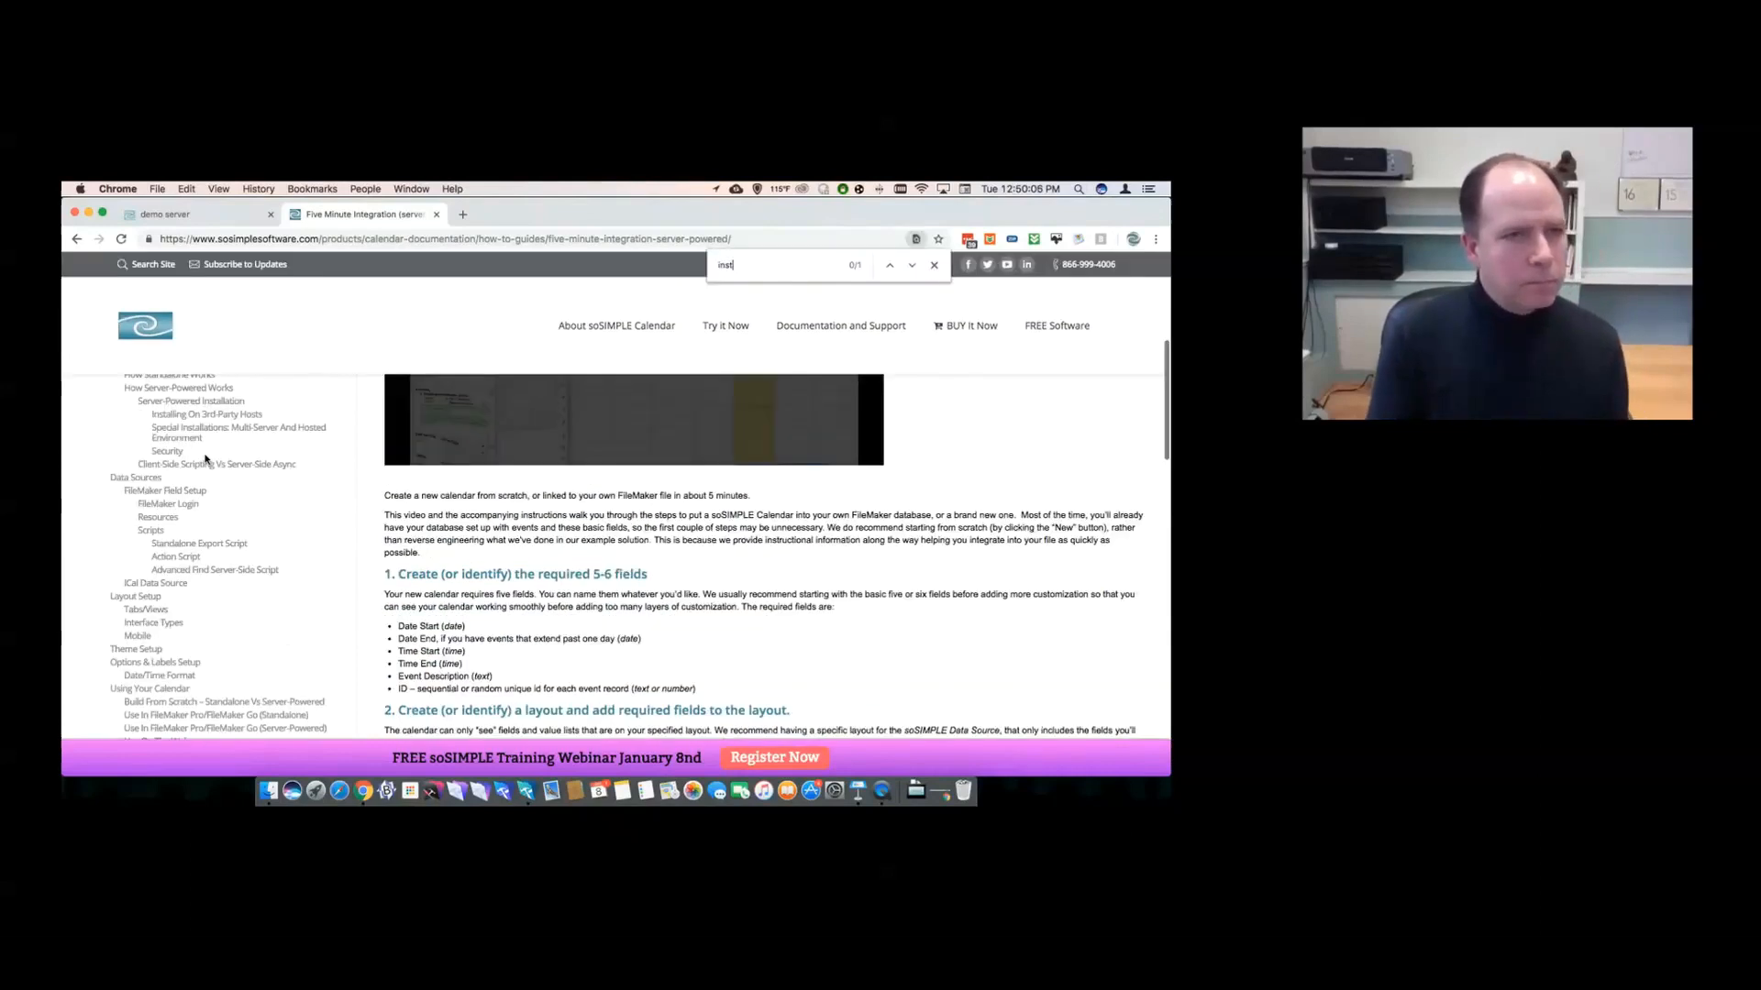
key("super+f")
- Search 'inst', open Server-Powered Installation, highlight the FileMaker Server 17 PHP bullet, and return to FileMaker
type("inst")
left_click(165, 405)
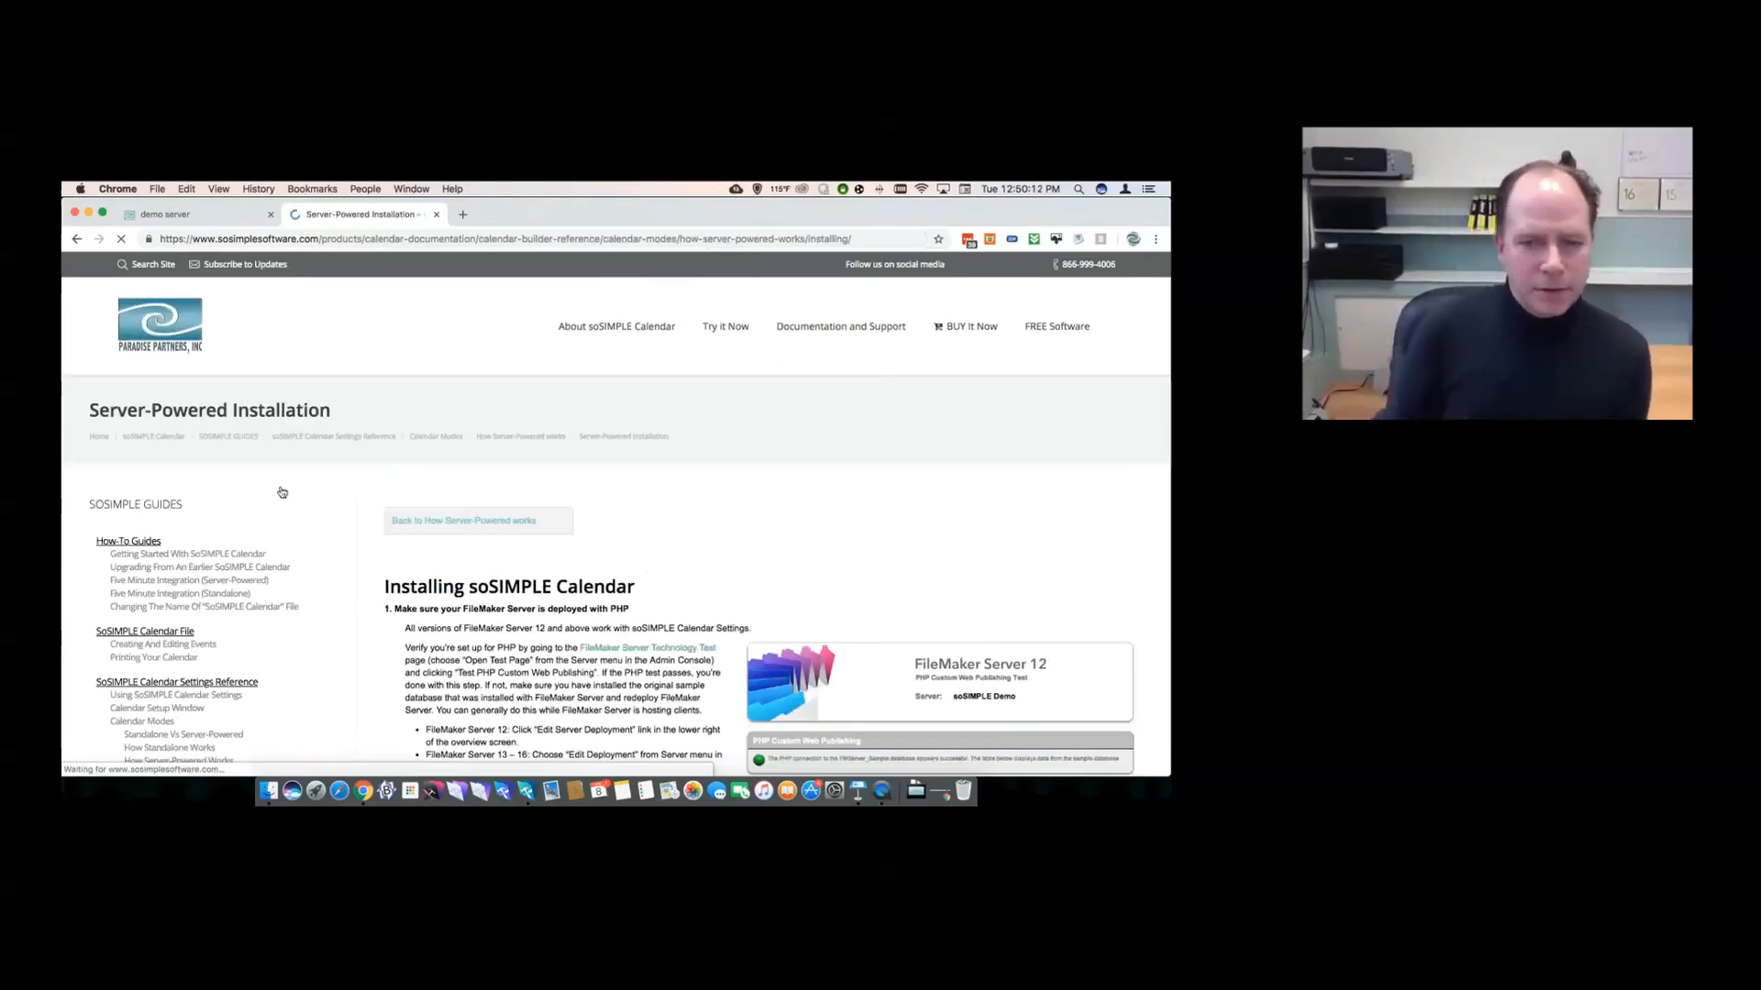
scroll(534, 629, "down", 3)
scroll(534, 629, "down", 3)
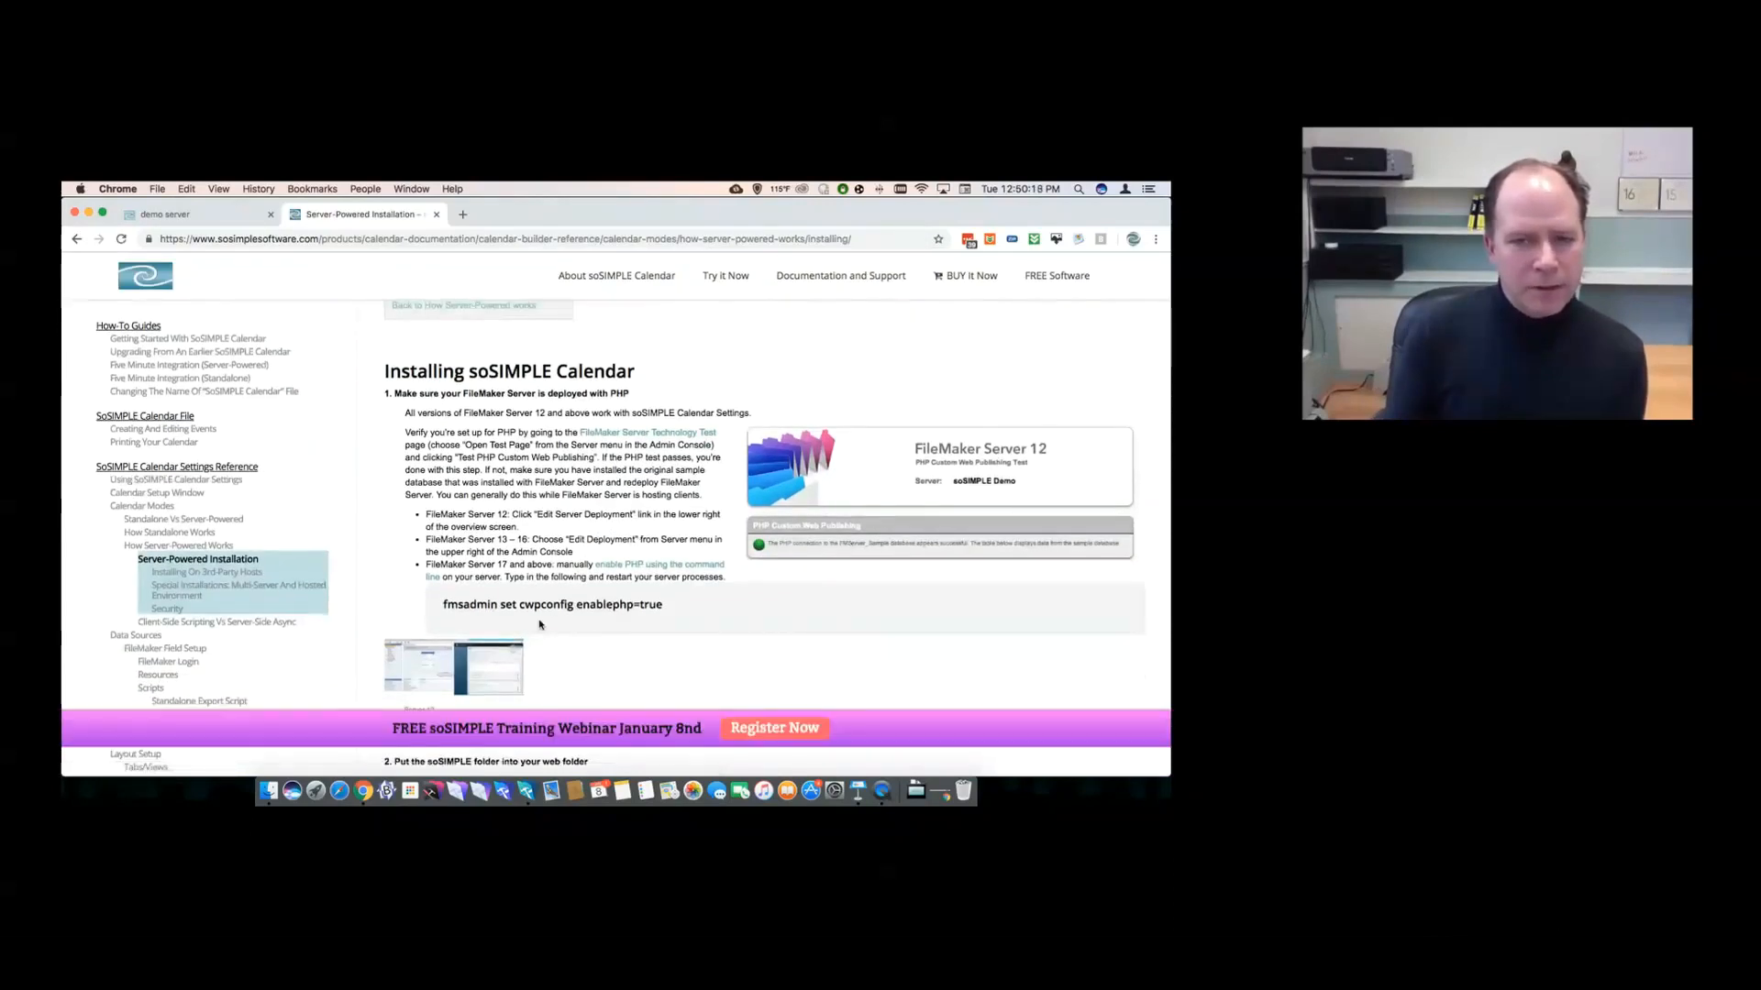
triple_click(448, 569)
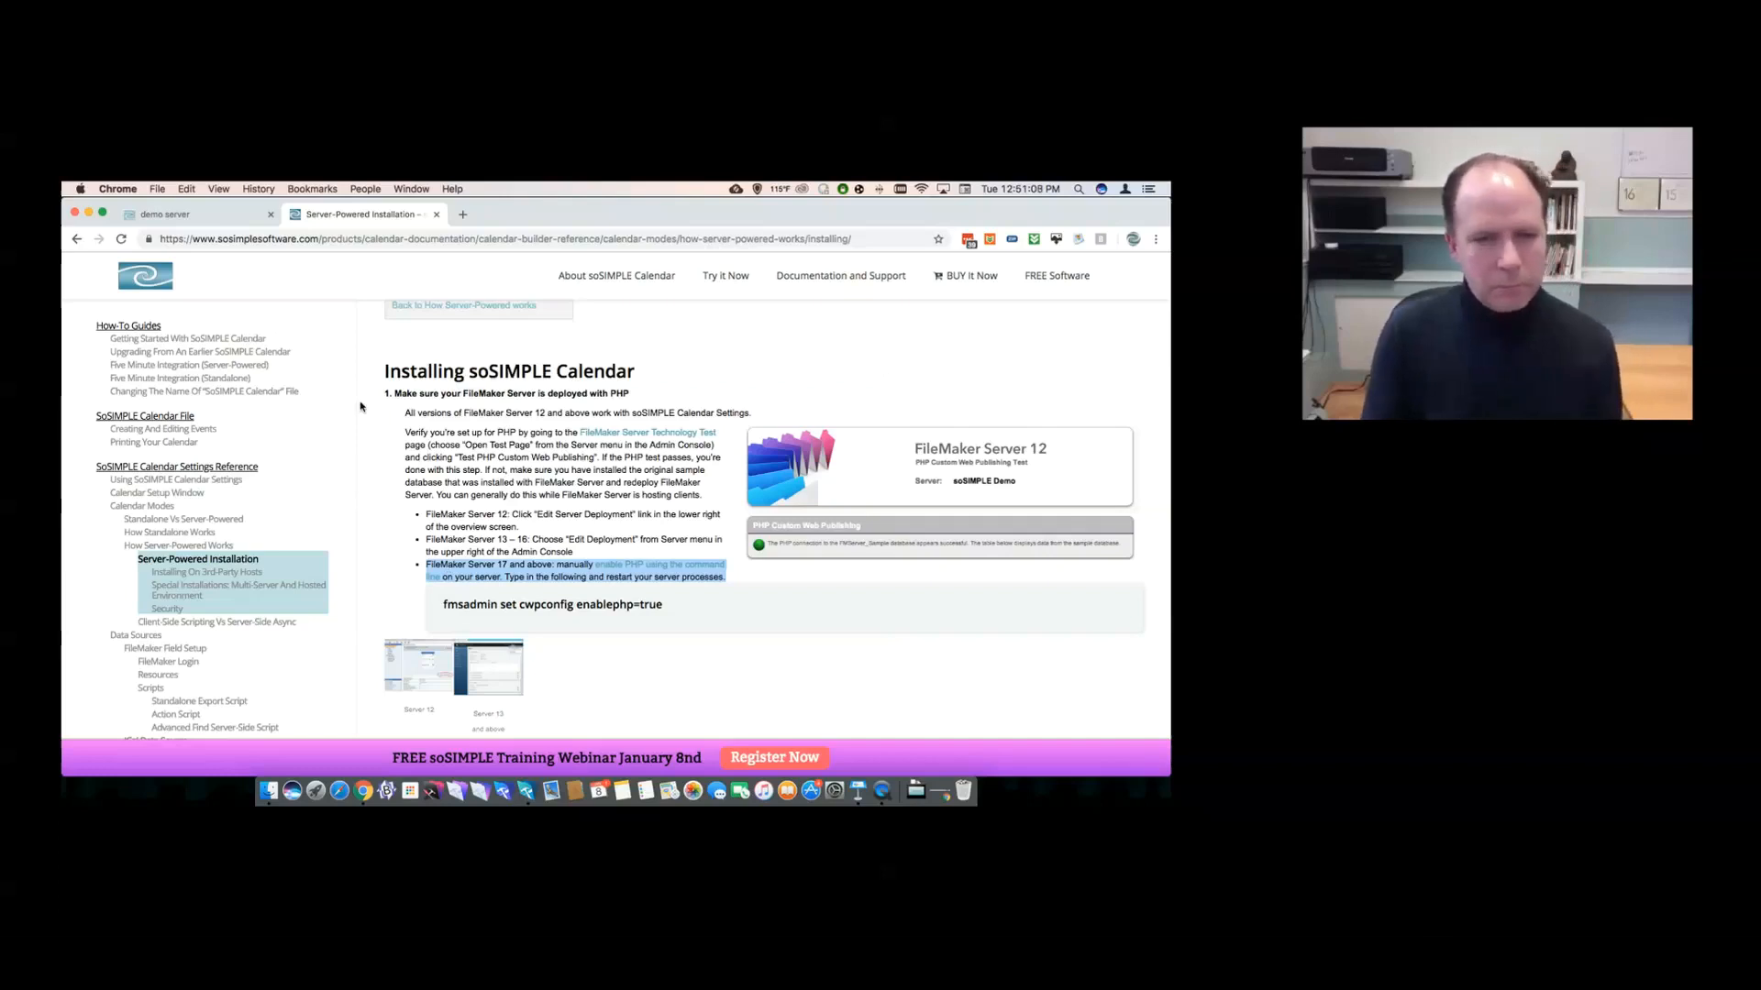
key("super+Tab")
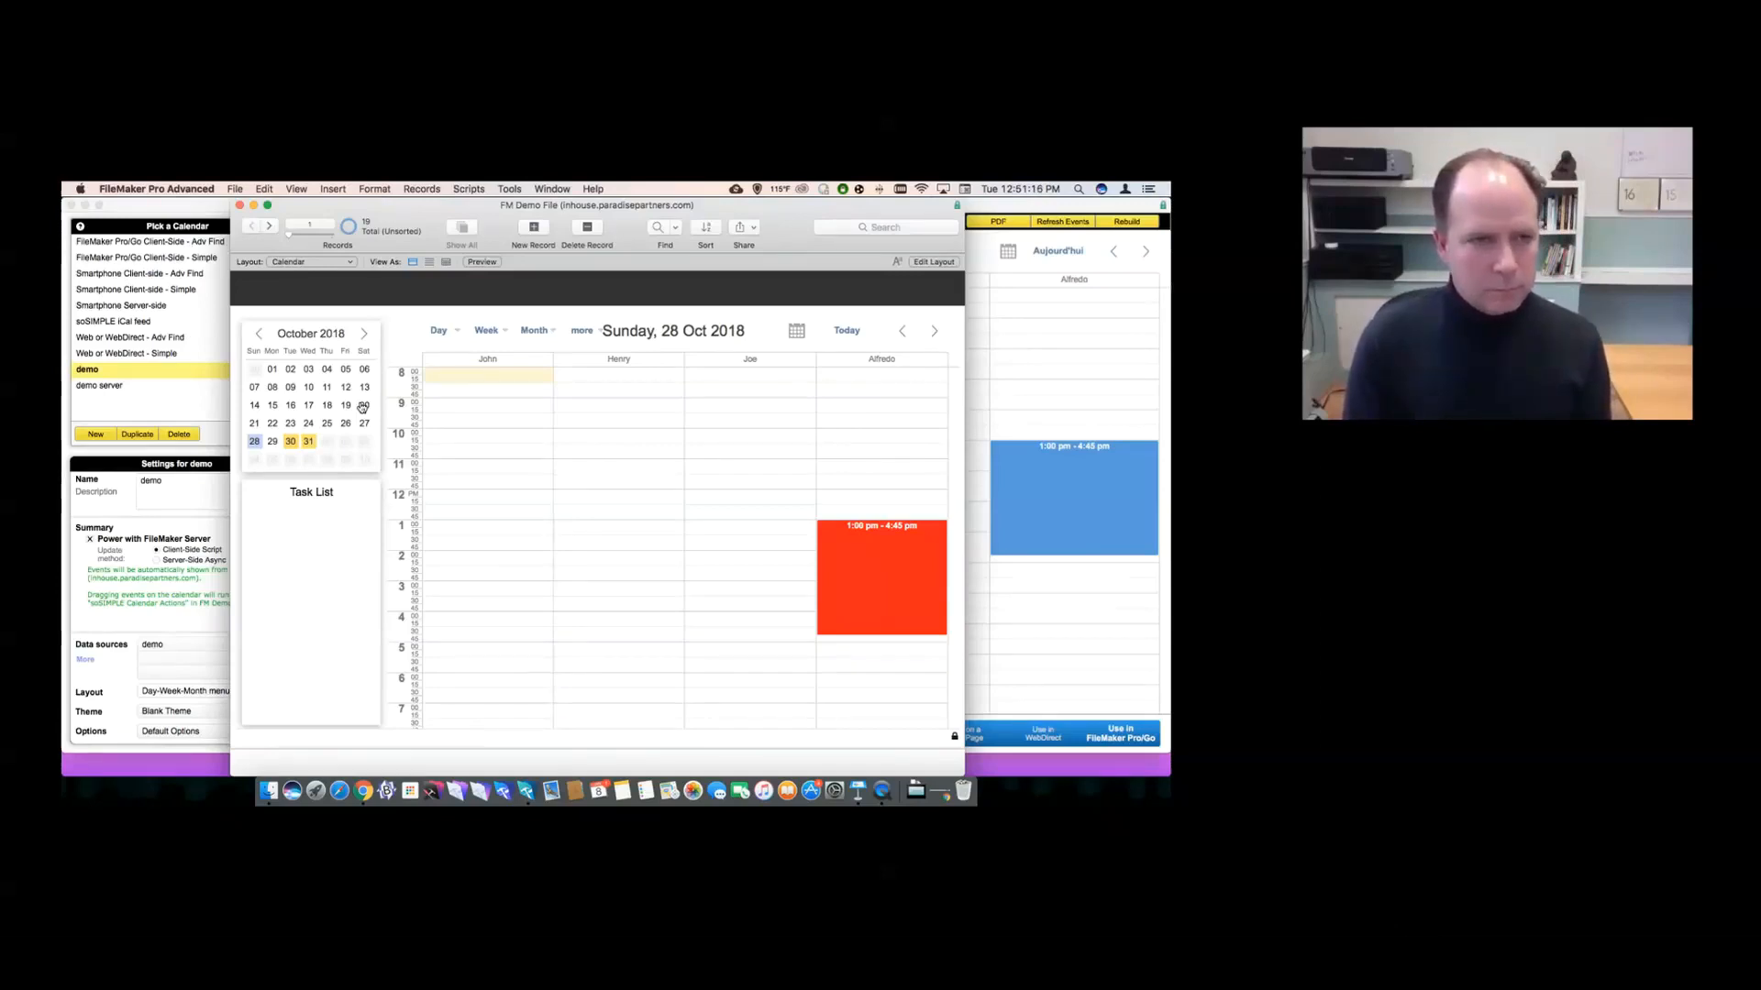
- Bring the soSIMPLE Calendar Settings window in front of the FM Demo File window
left_click(203, 587)
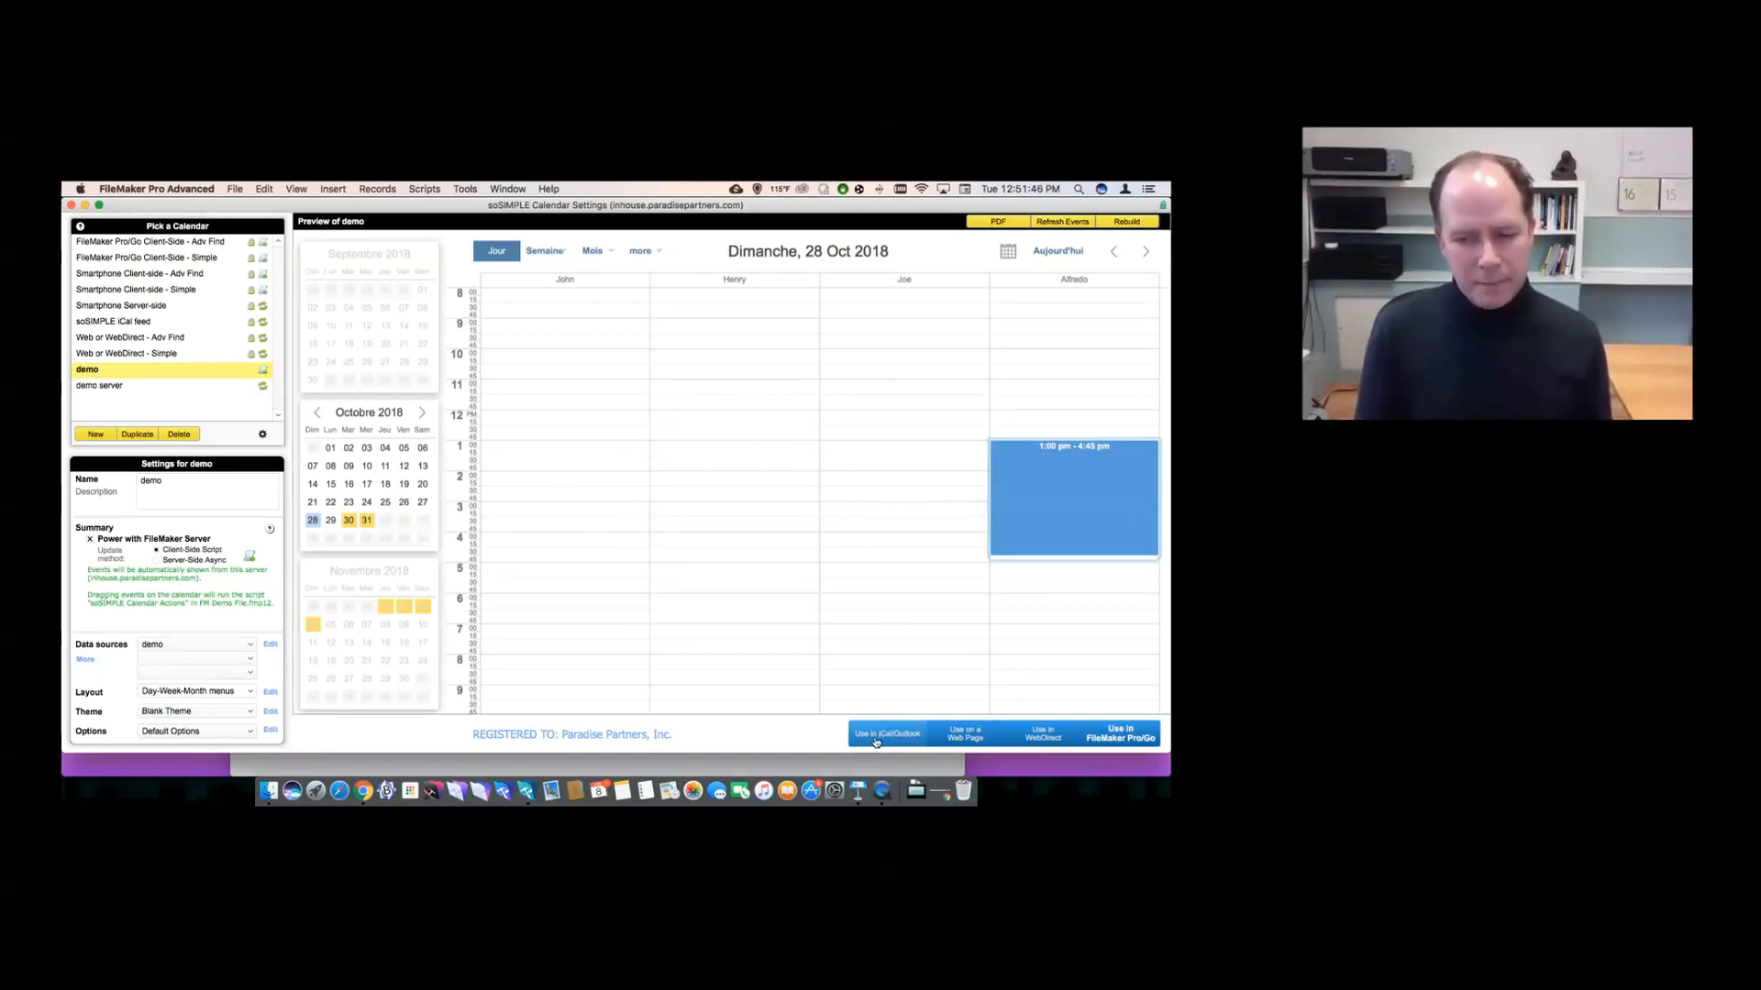
left_click(875, 738)
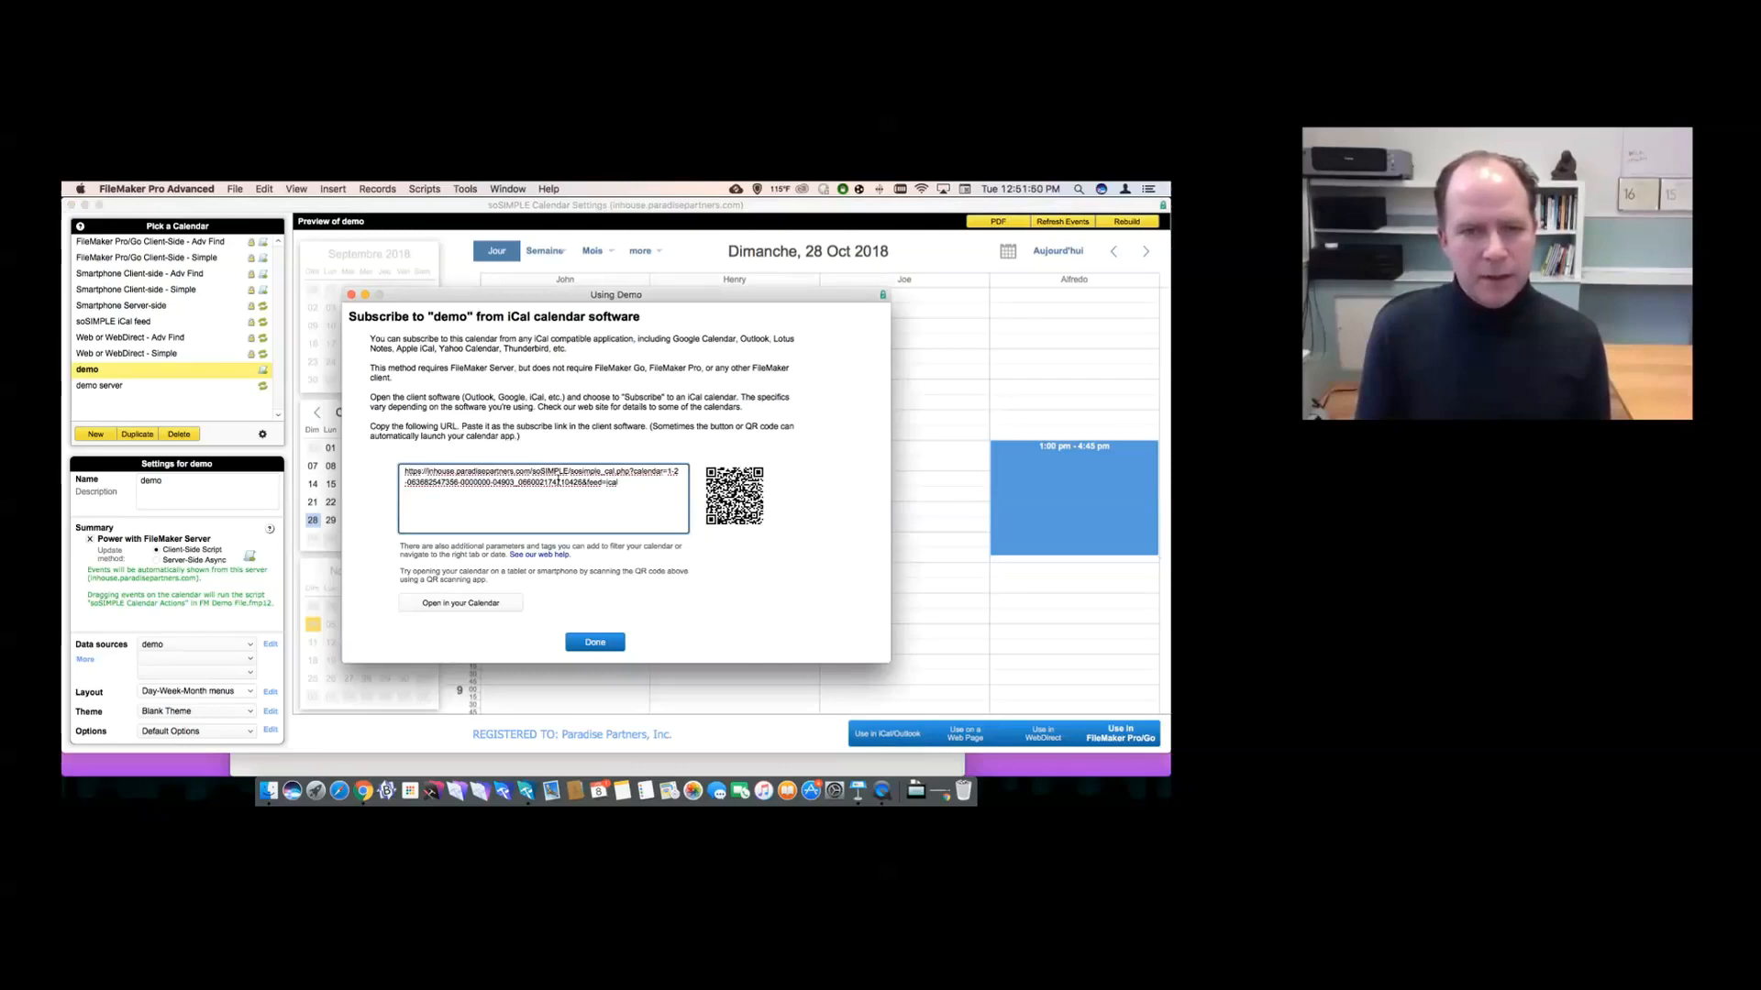
left_click_drag(630, 486, 396, 470)
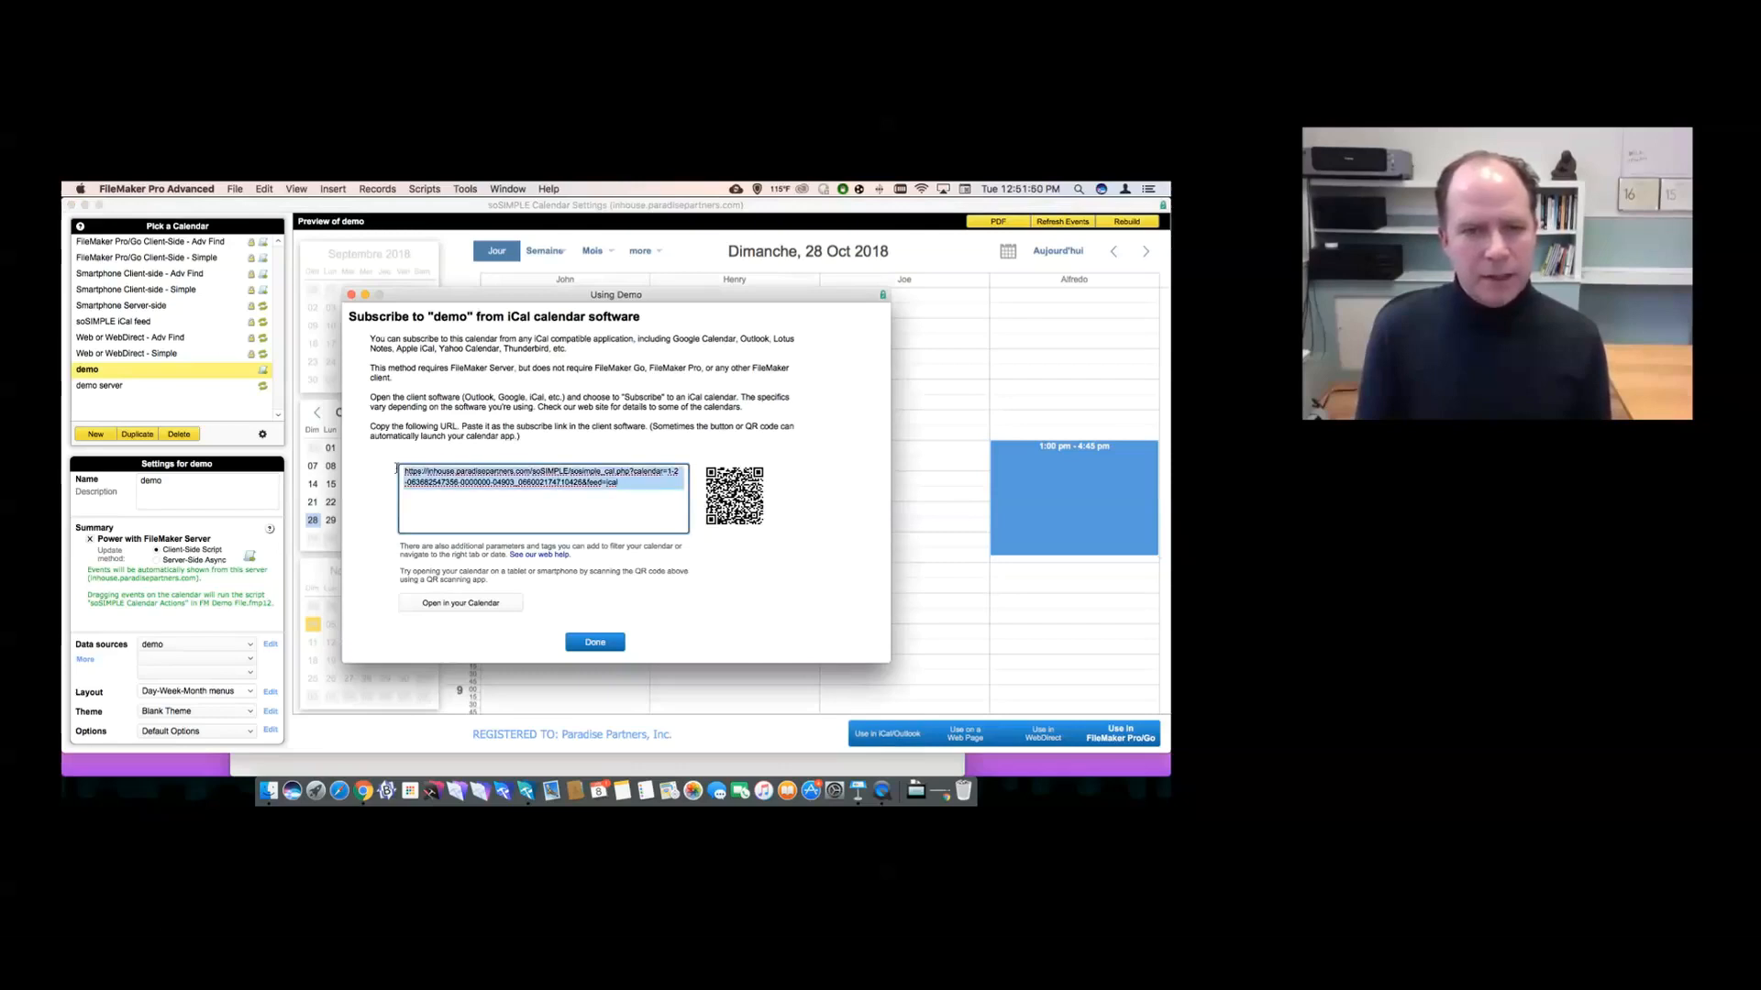
double_click(594, 484)
left_click_drag(621, 485, 586, 483)
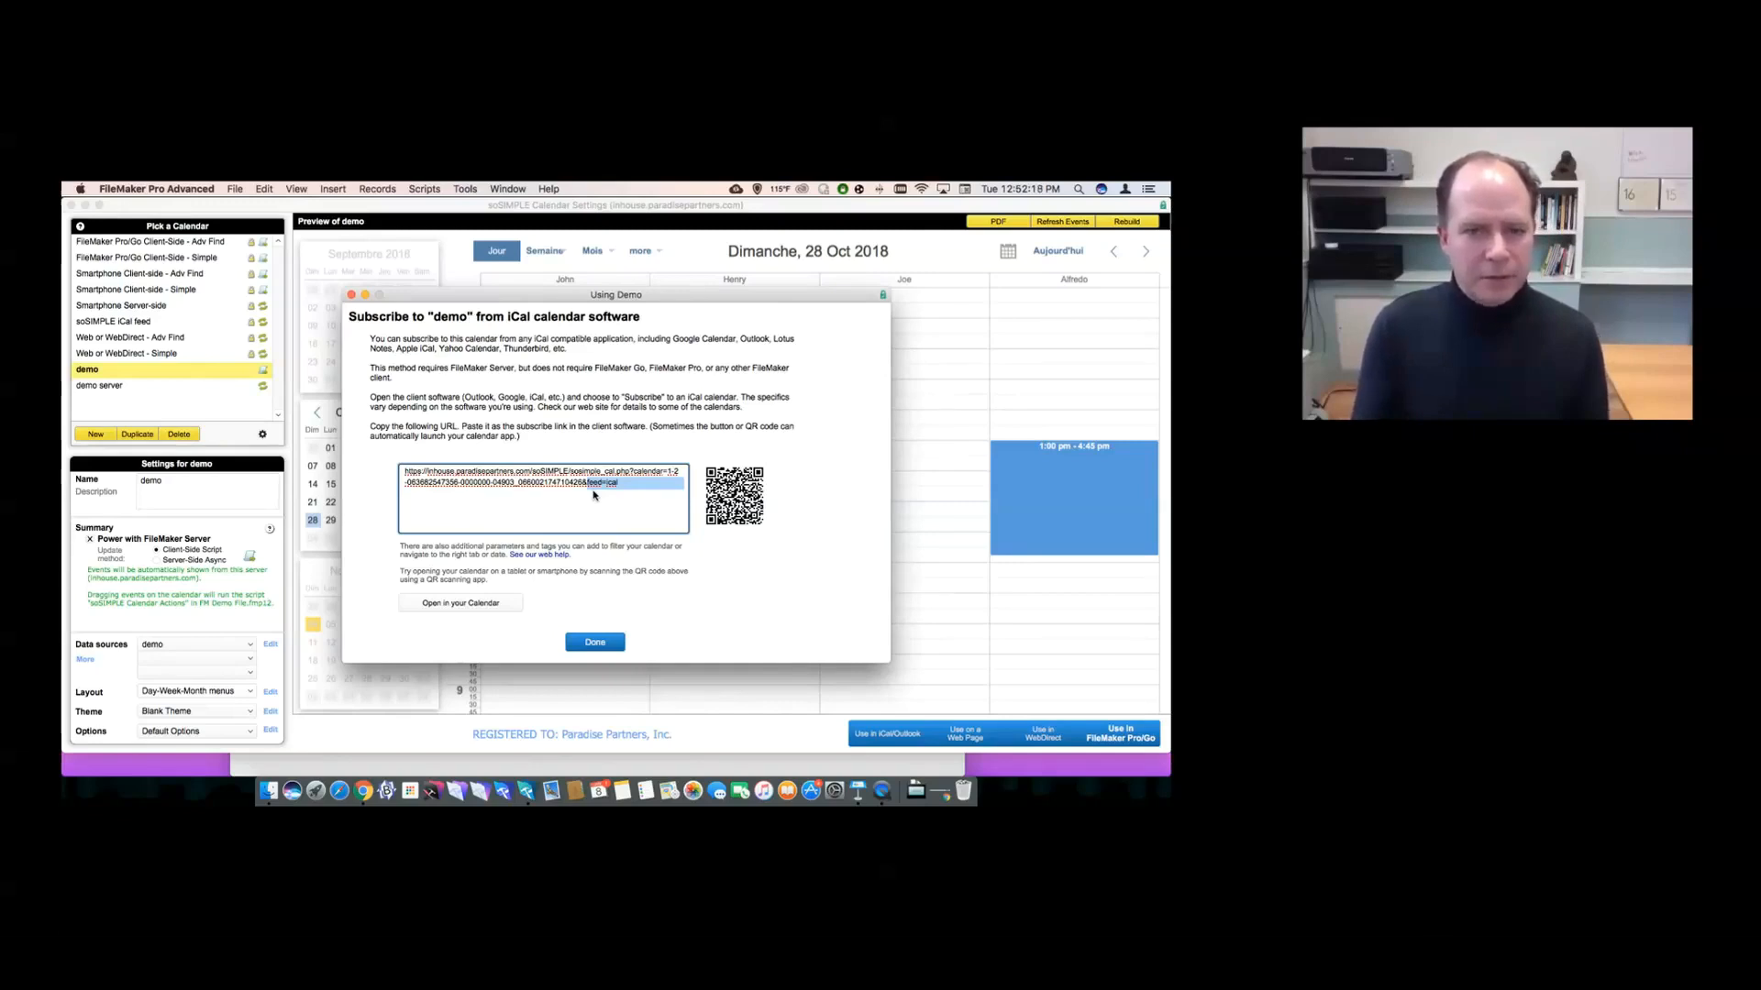
left_click(593, 642)
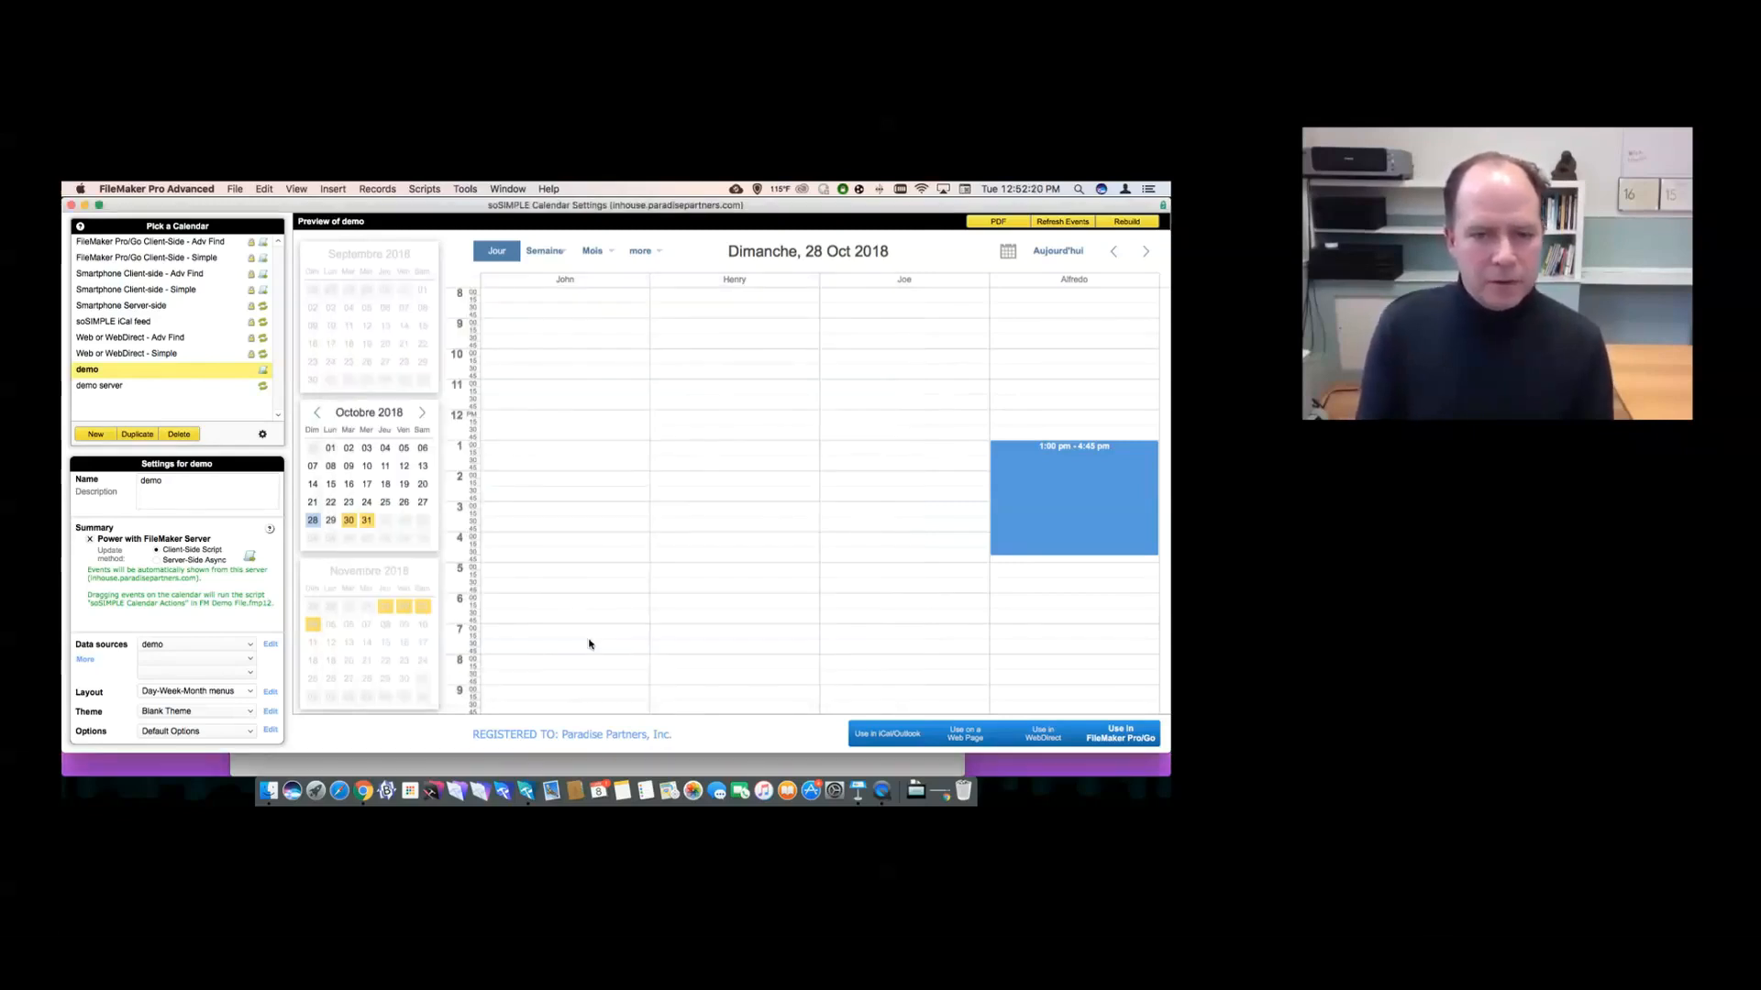
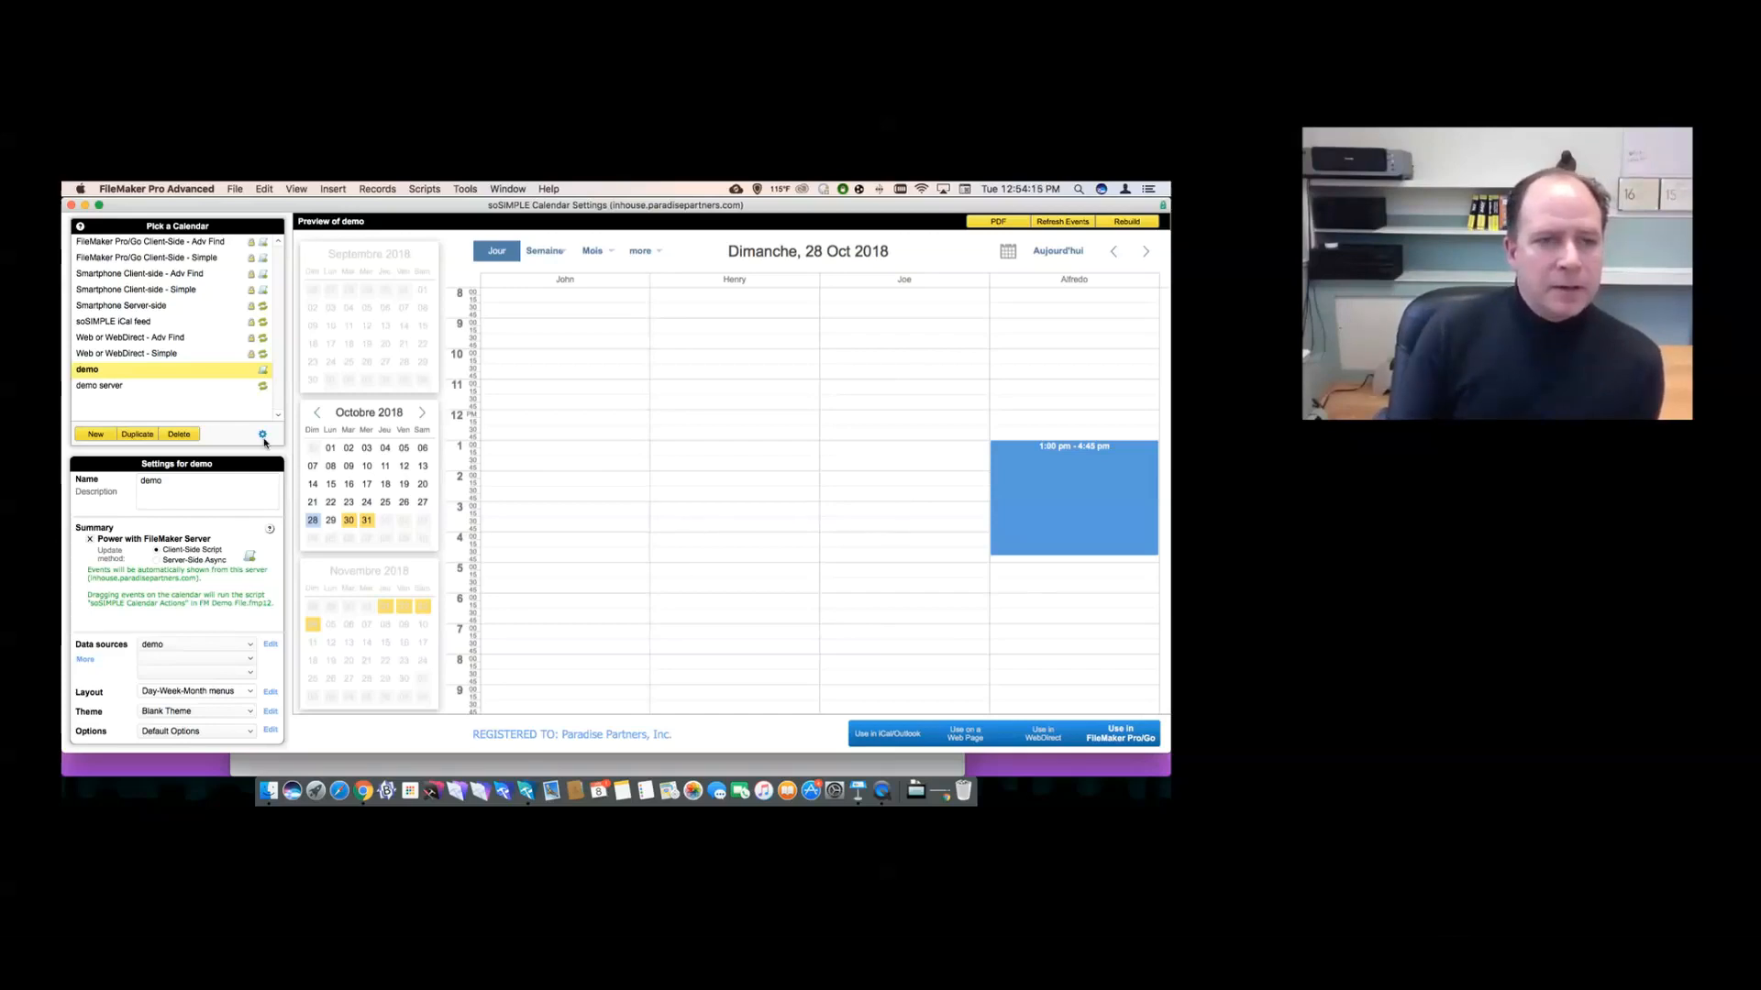
- Check for updates in Settings and confirm the calendar is at current version 3.831
left_click(262, 436)
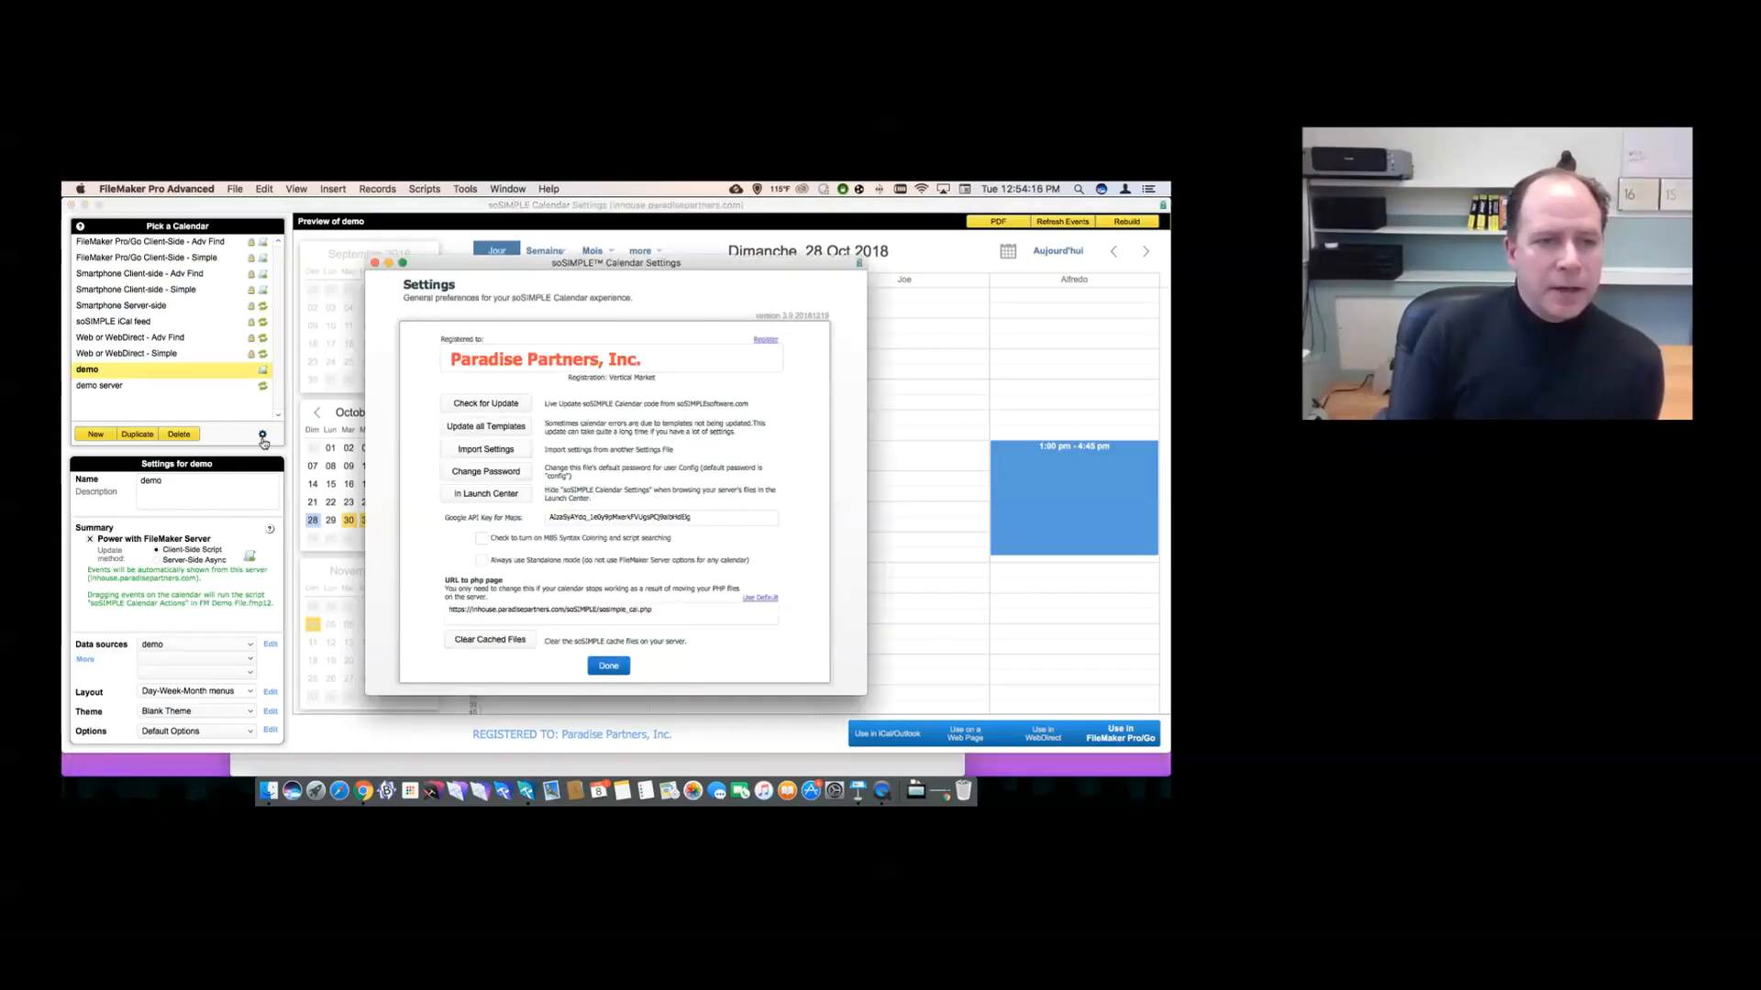
left_click(487, 407)
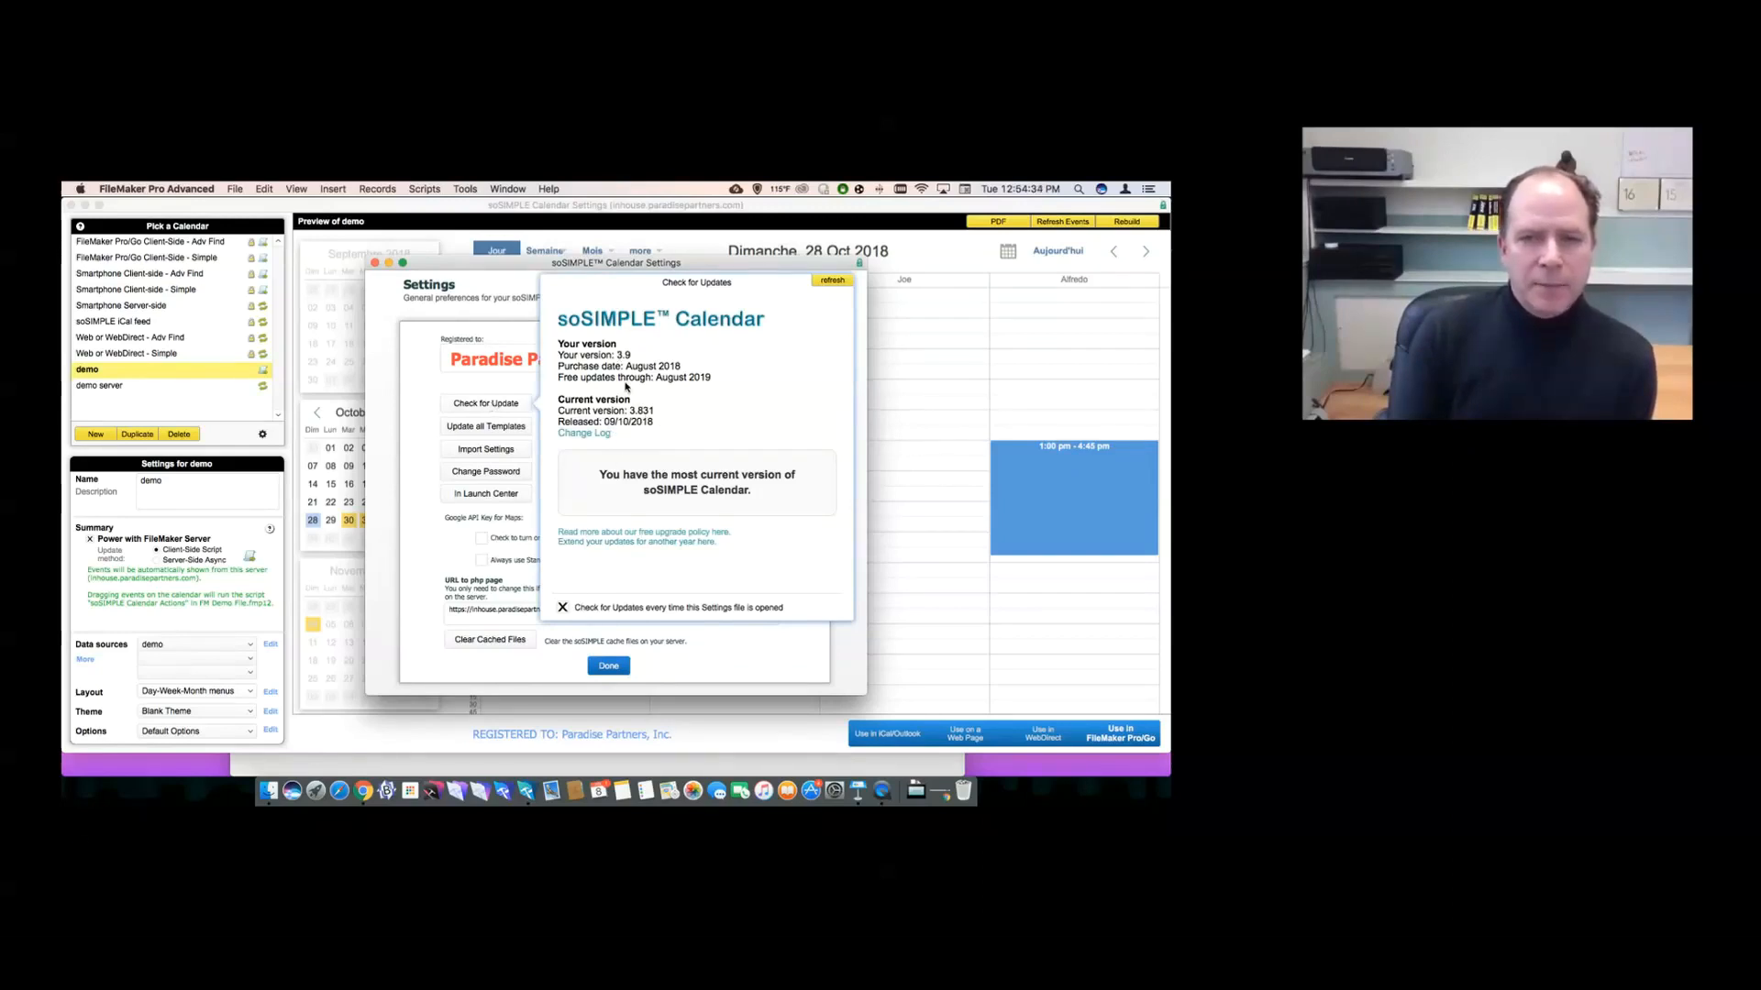
left_click_drag(631, 411, 653, 410)
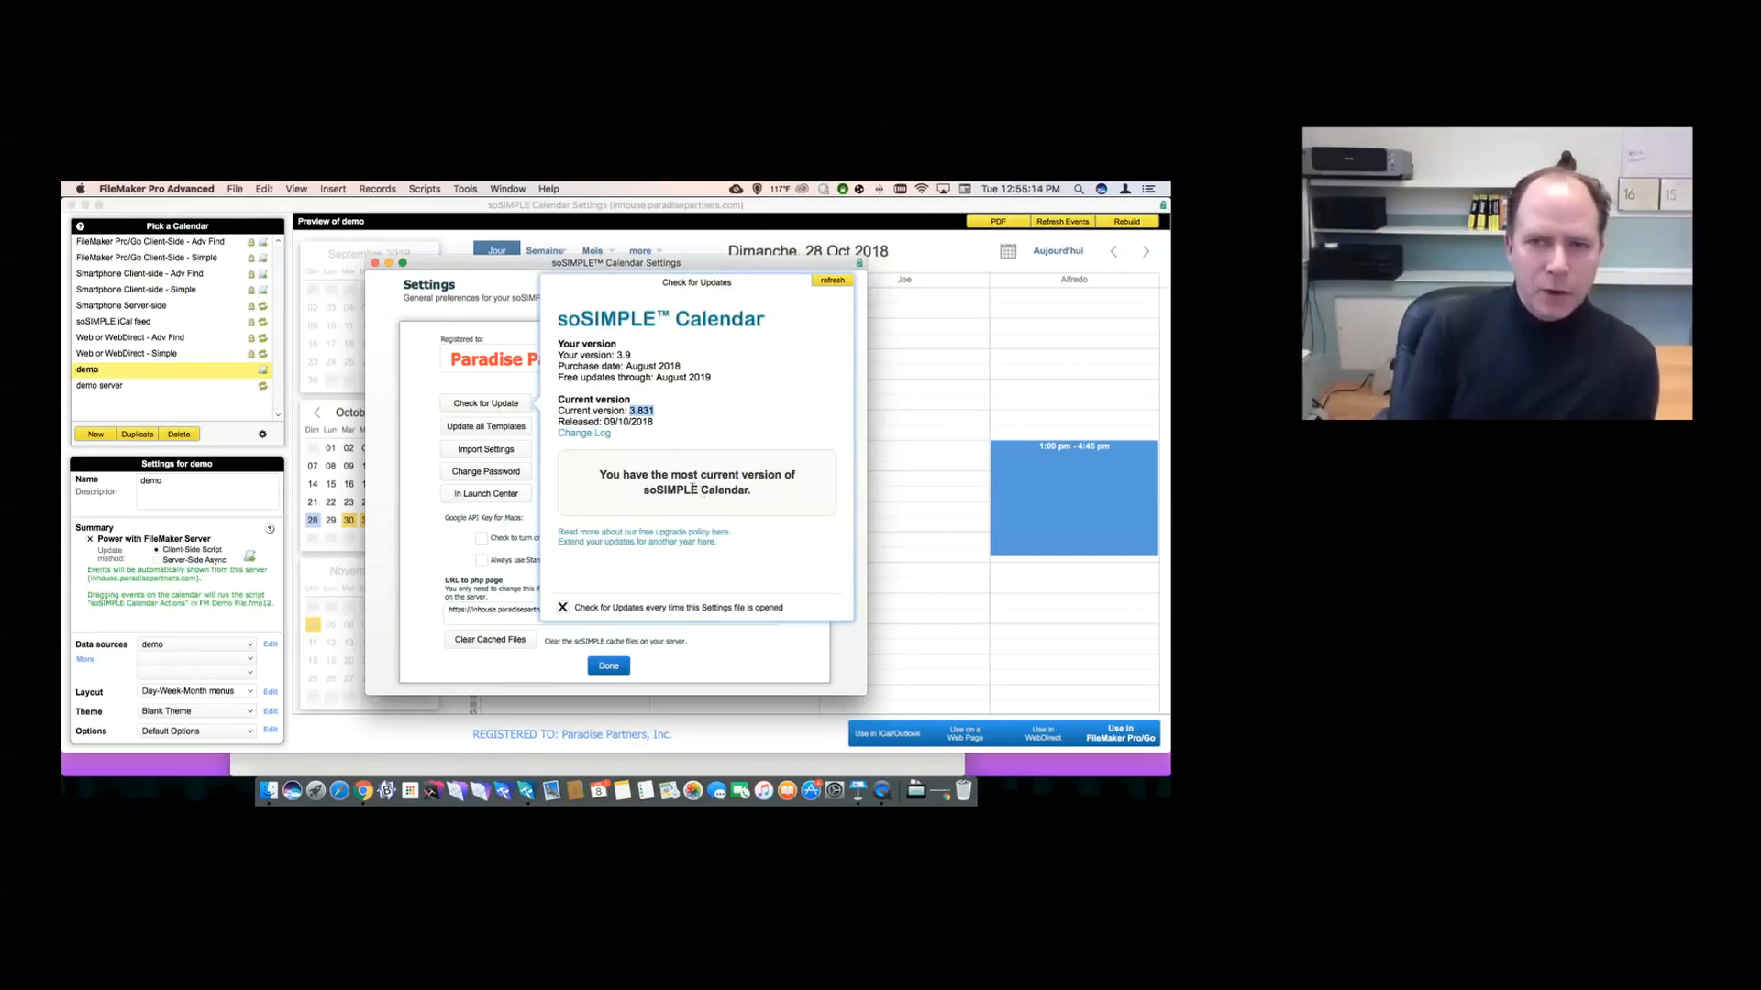
left_click(488, 385)
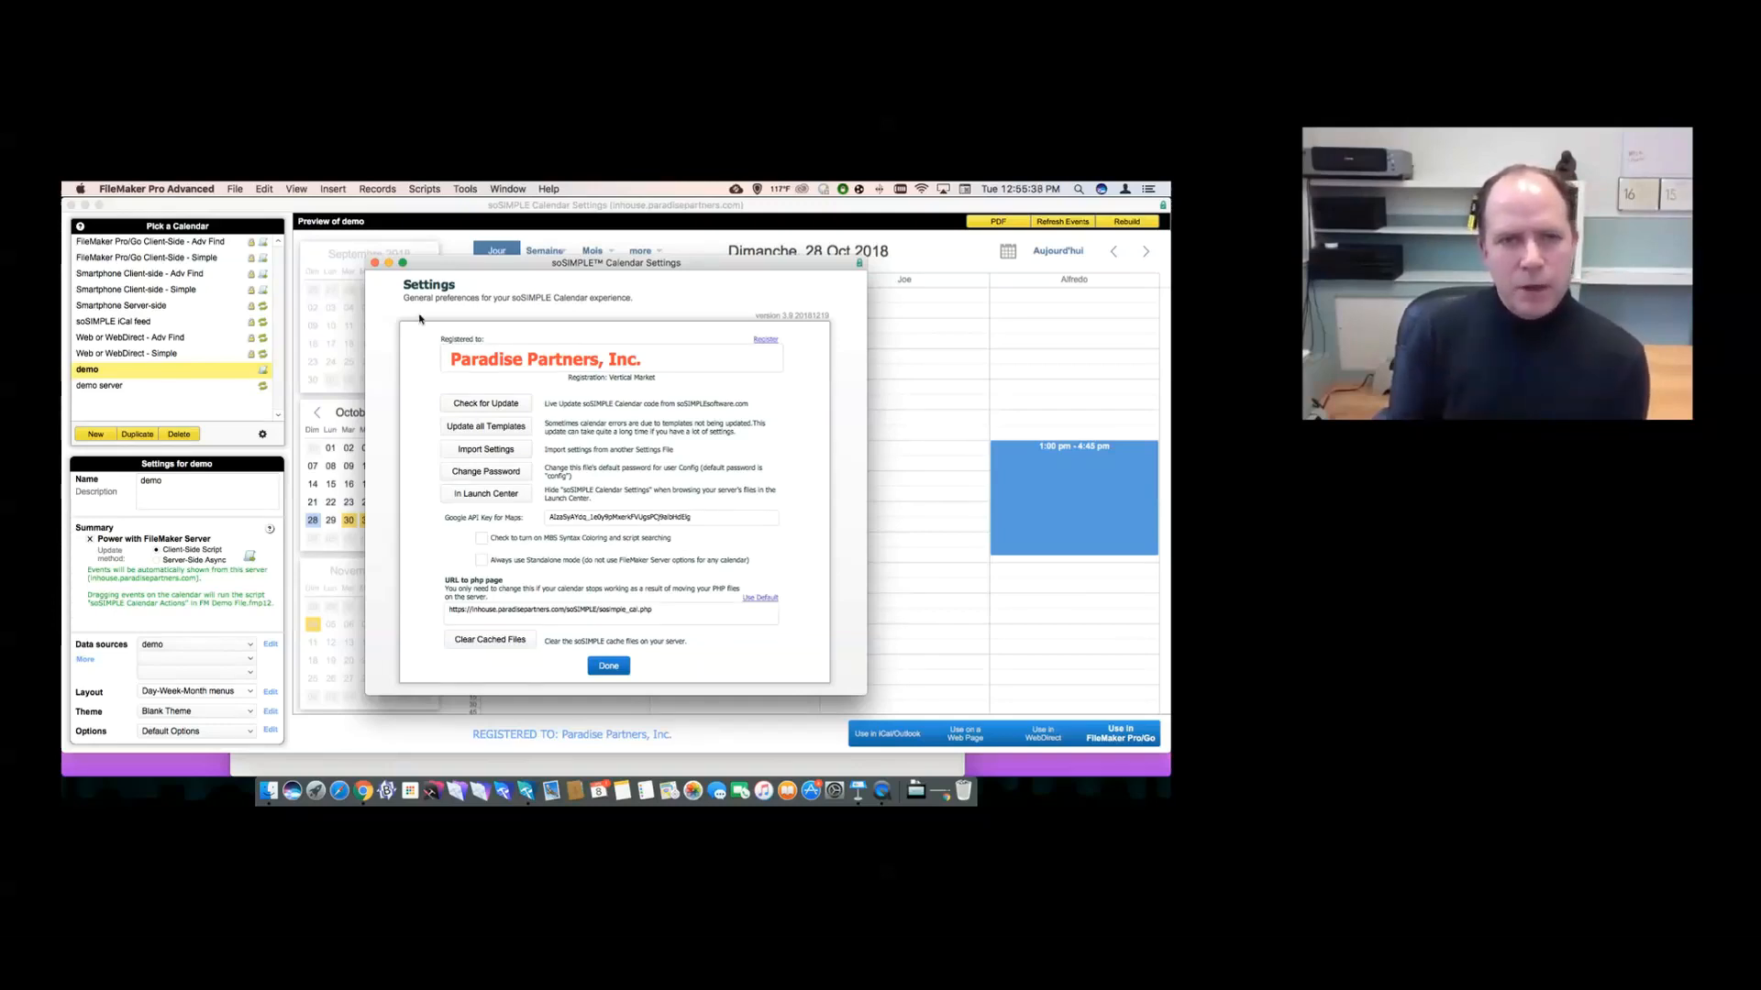
- Close Settings and preview the 'FileMaker Pro/Go Client-Side - Adv Find' calendar
left_click(374, 263)
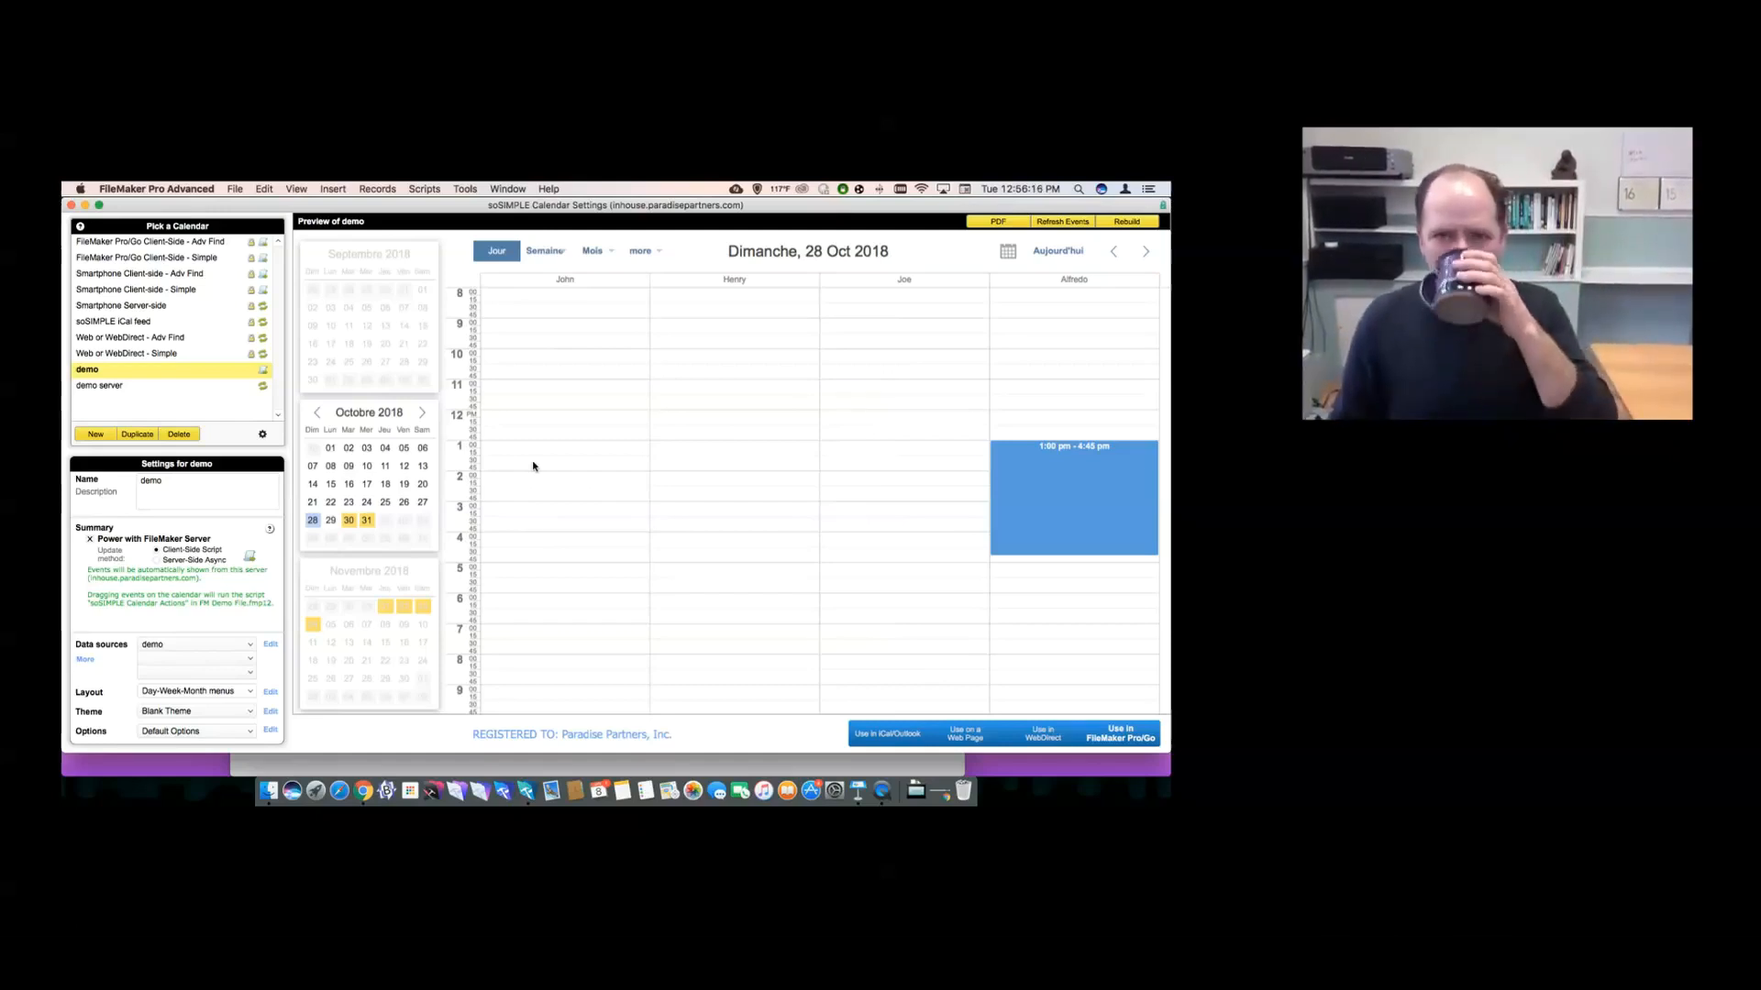
left_click(214, 243)
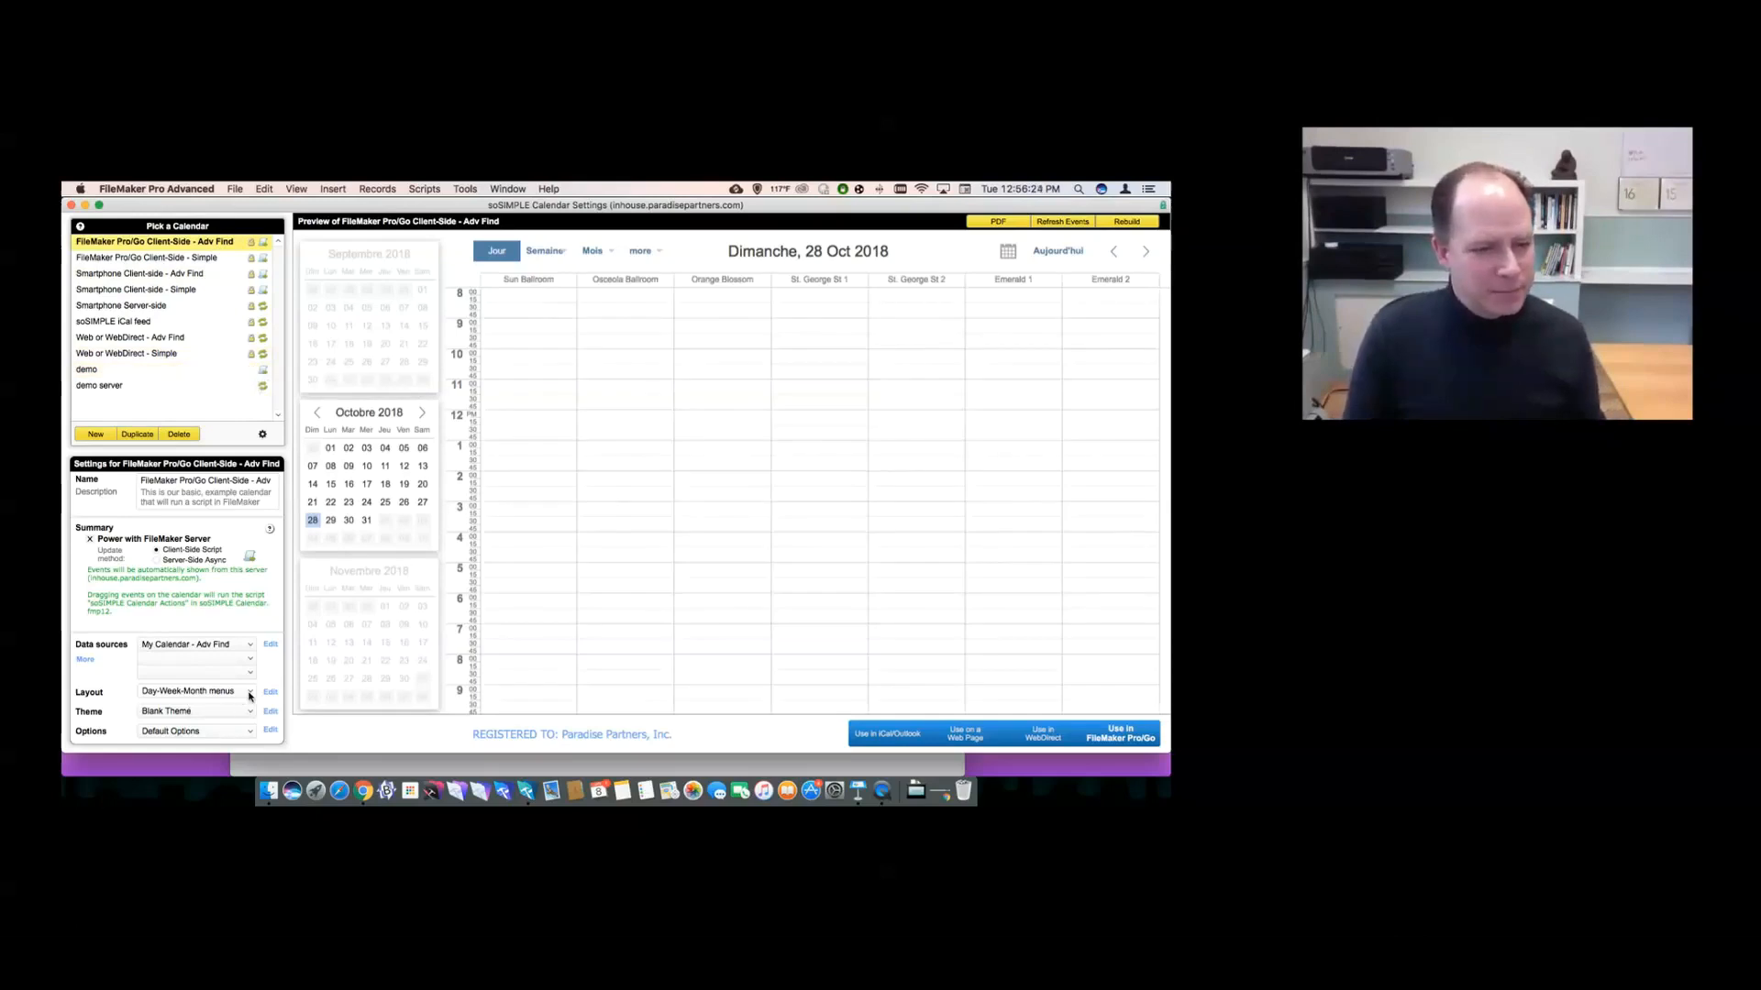
- Switch the Day-Week-Month menus template to English, keeping the mini calendar, and rebuild the preview
left_click(267, 693)
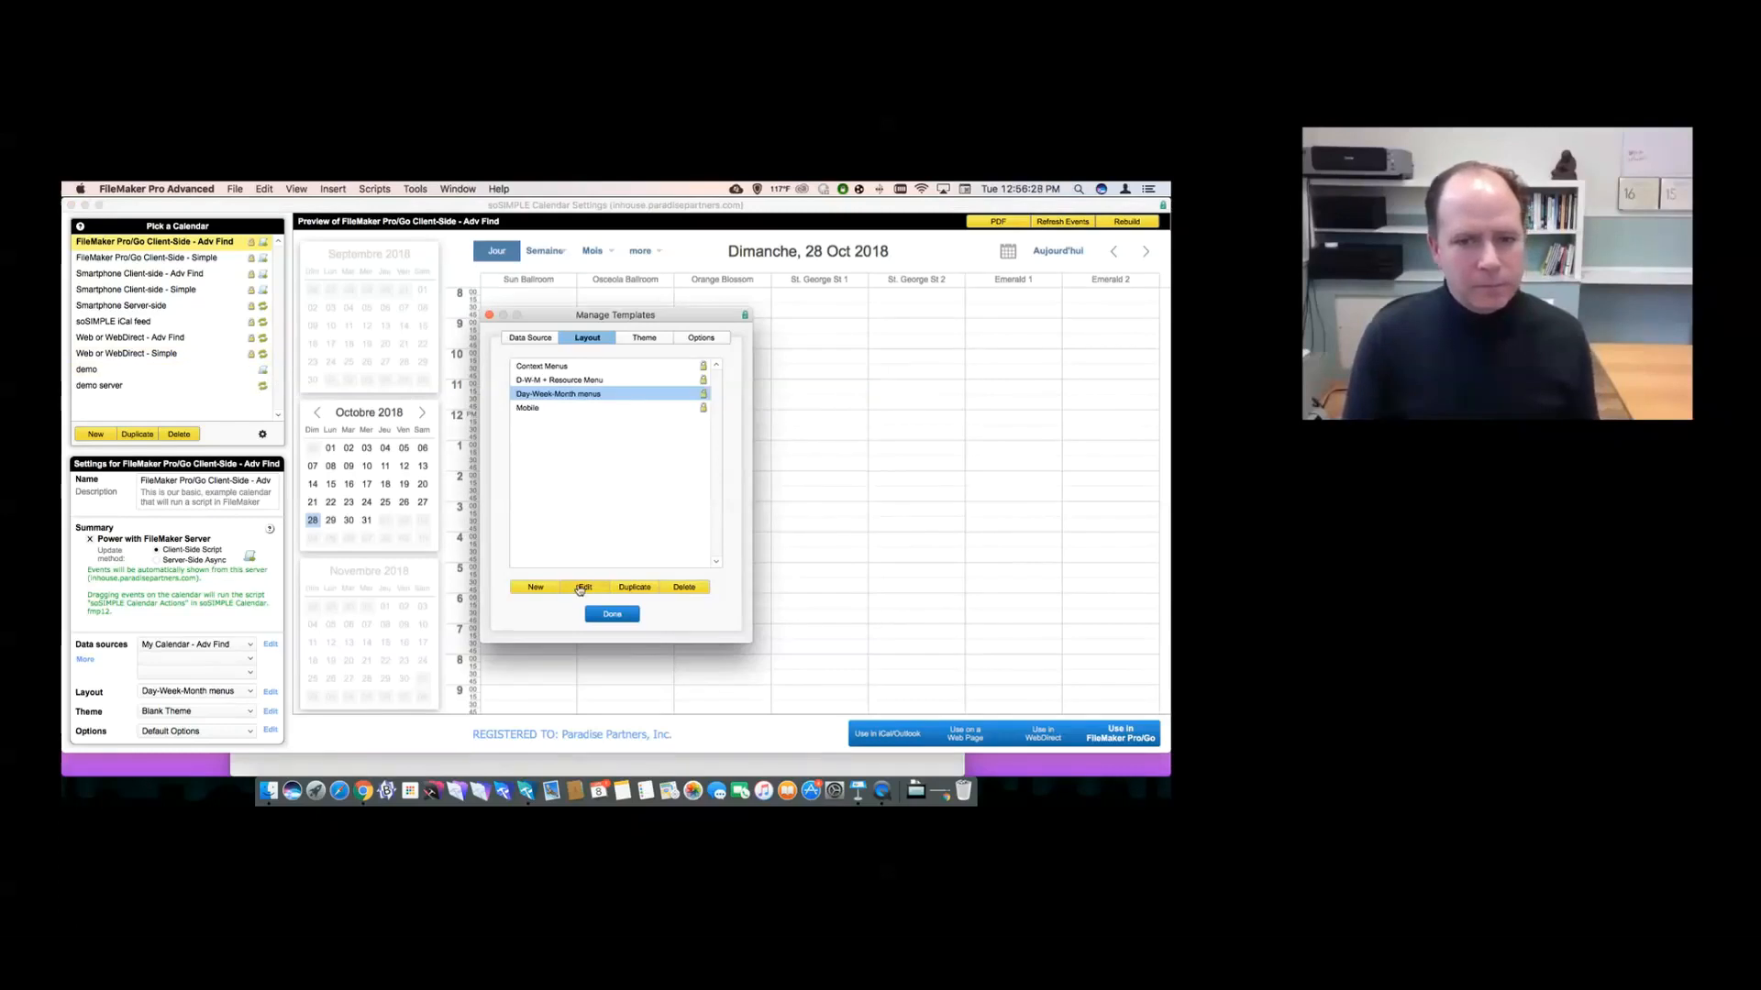
left_click(579, 588)
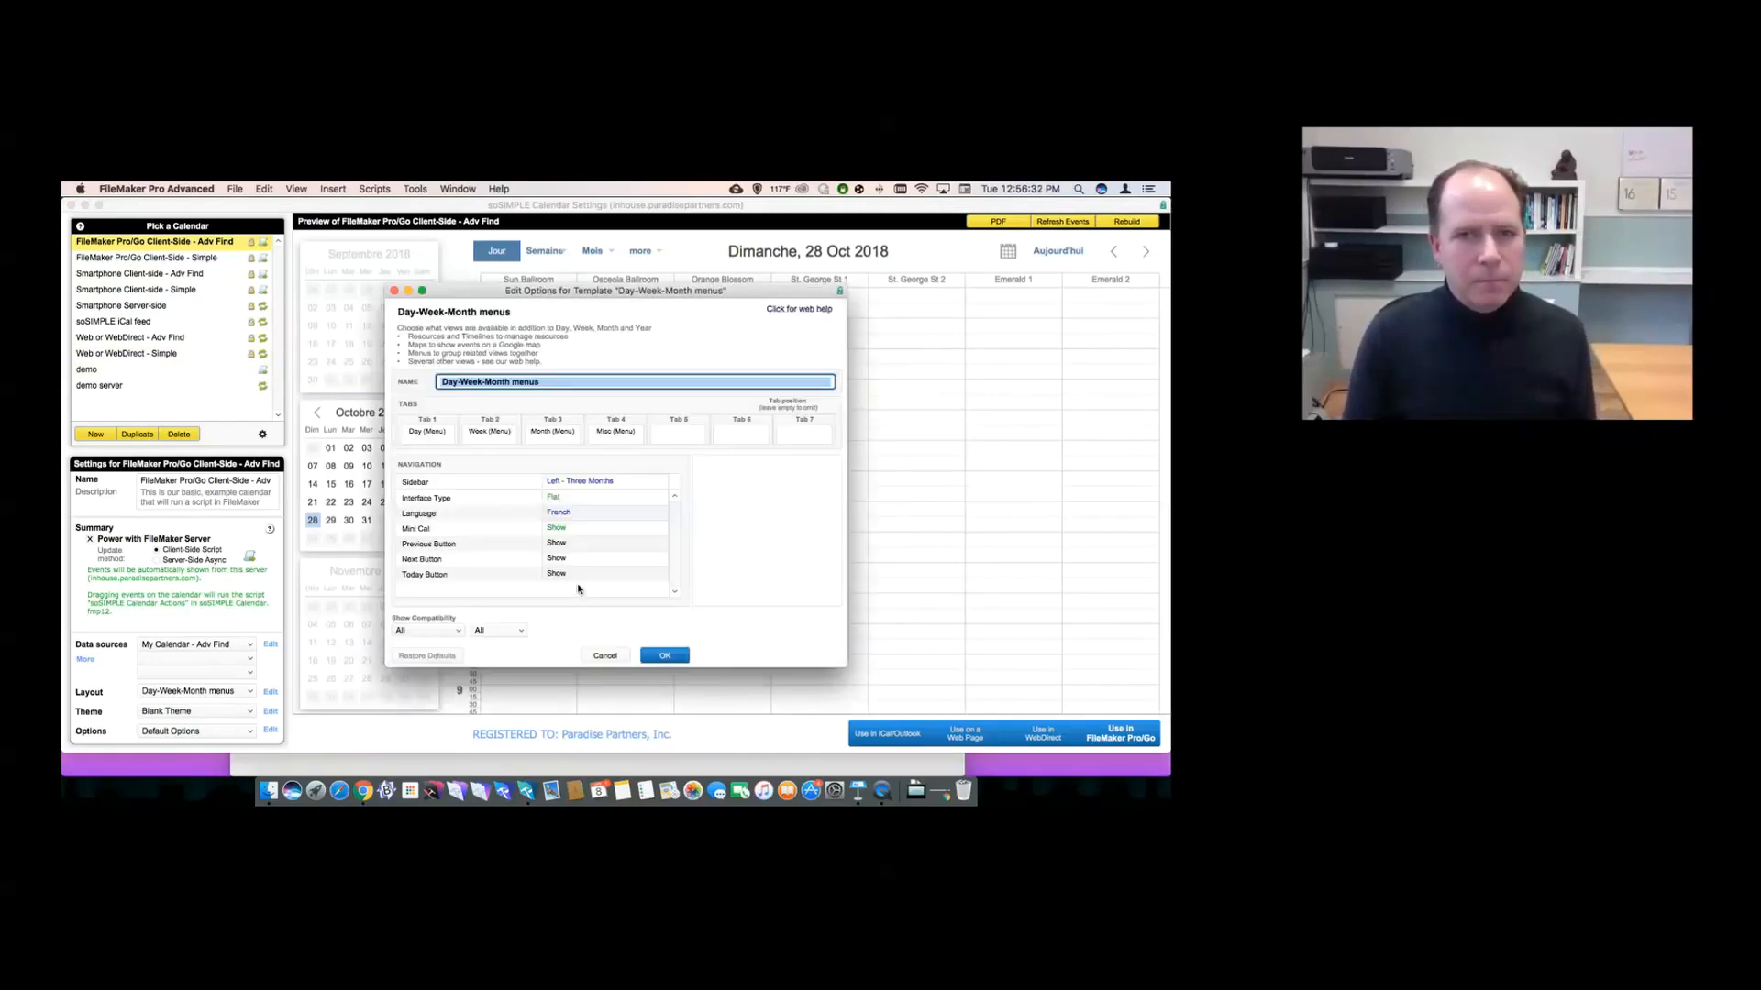
left_click(576, 512)
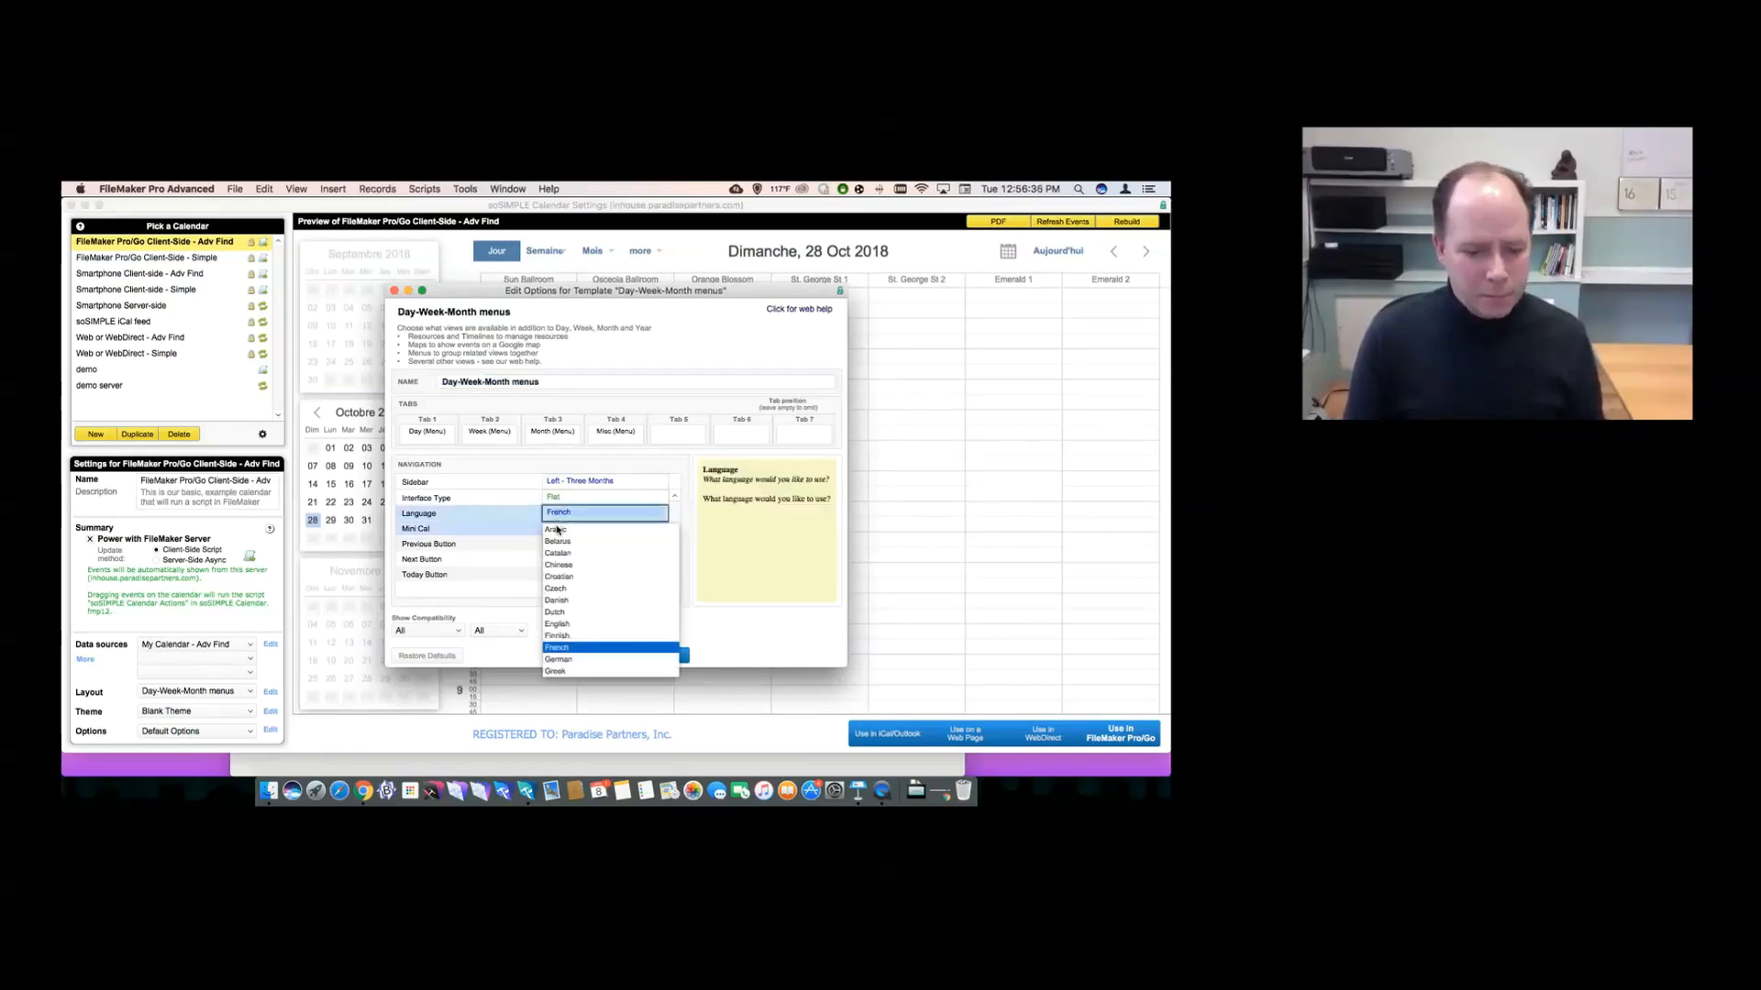
left_click(620, 623)
key("Tab")
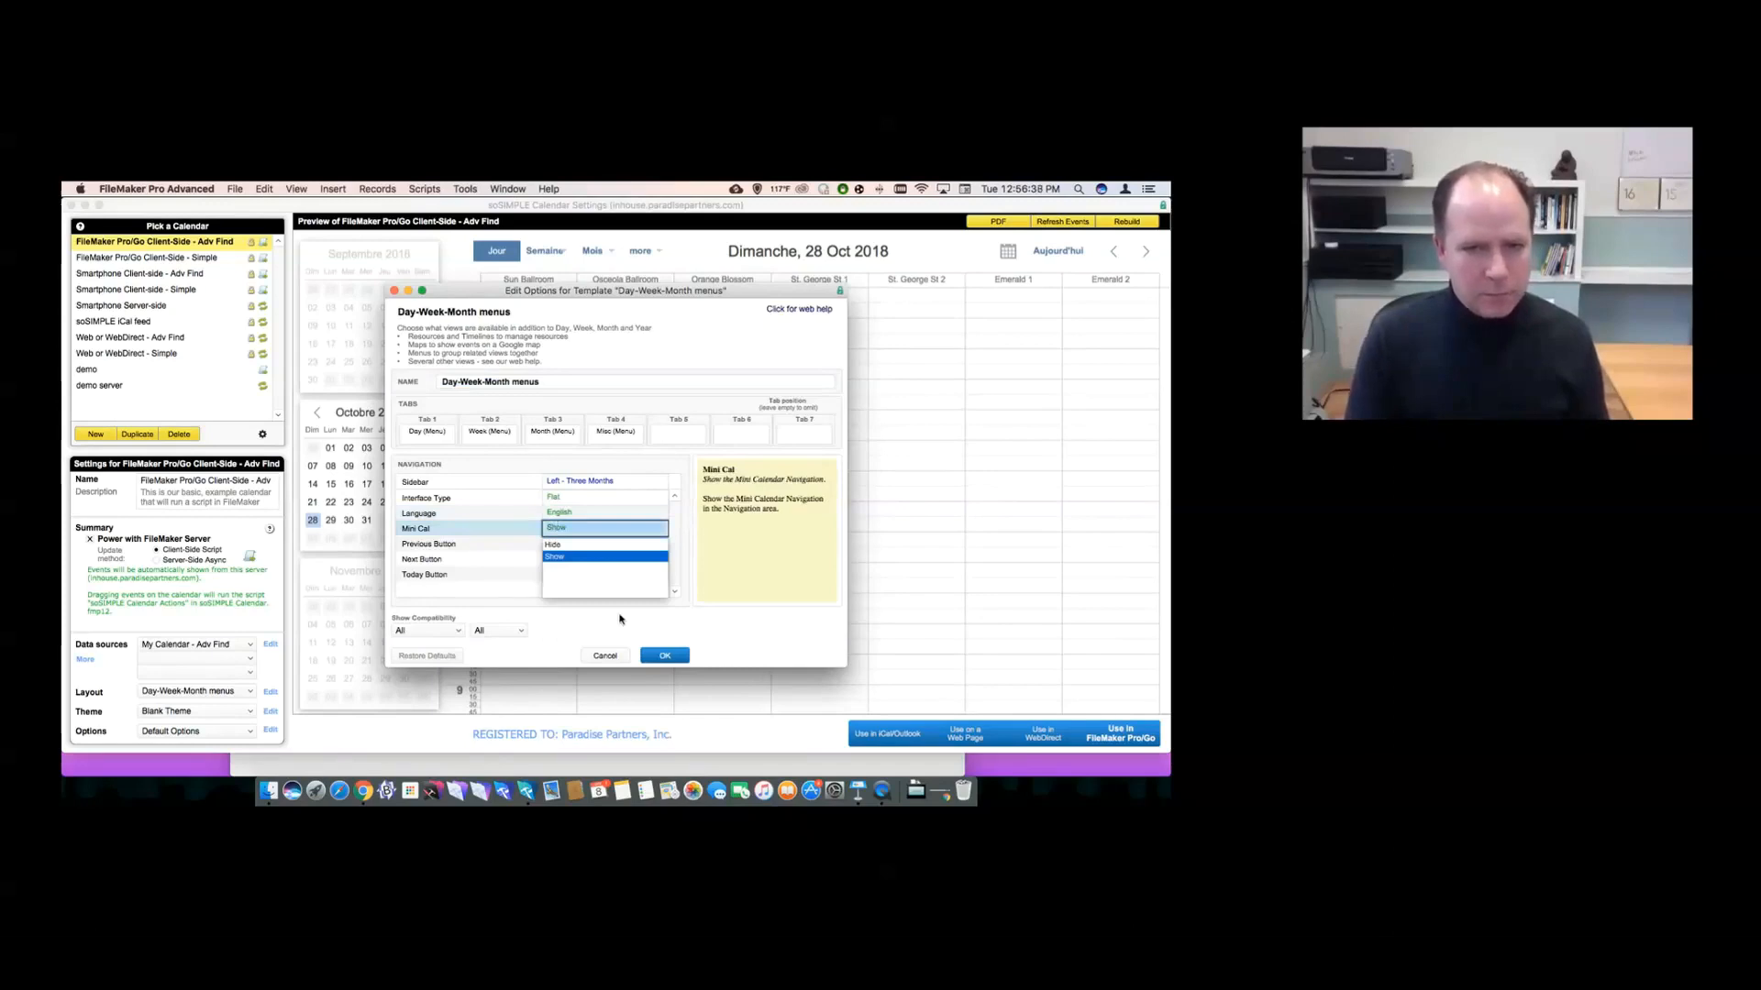
left_click(654, 655)
left_click(654, 656)
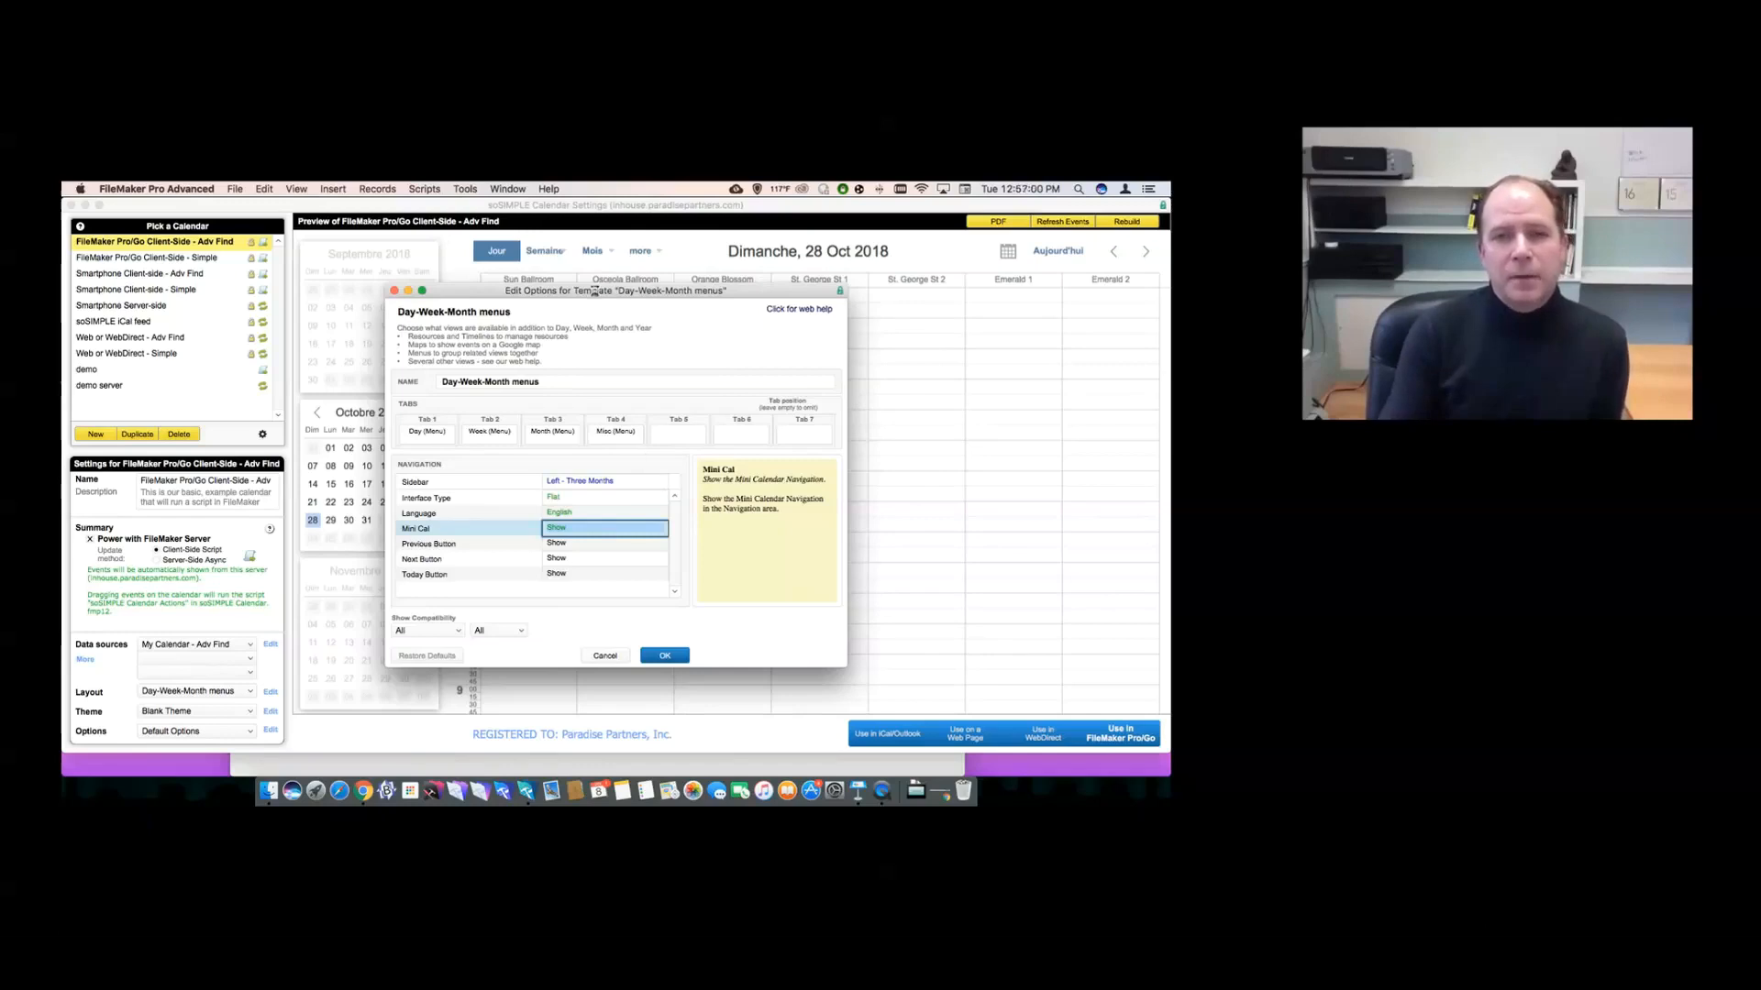
key("Return")
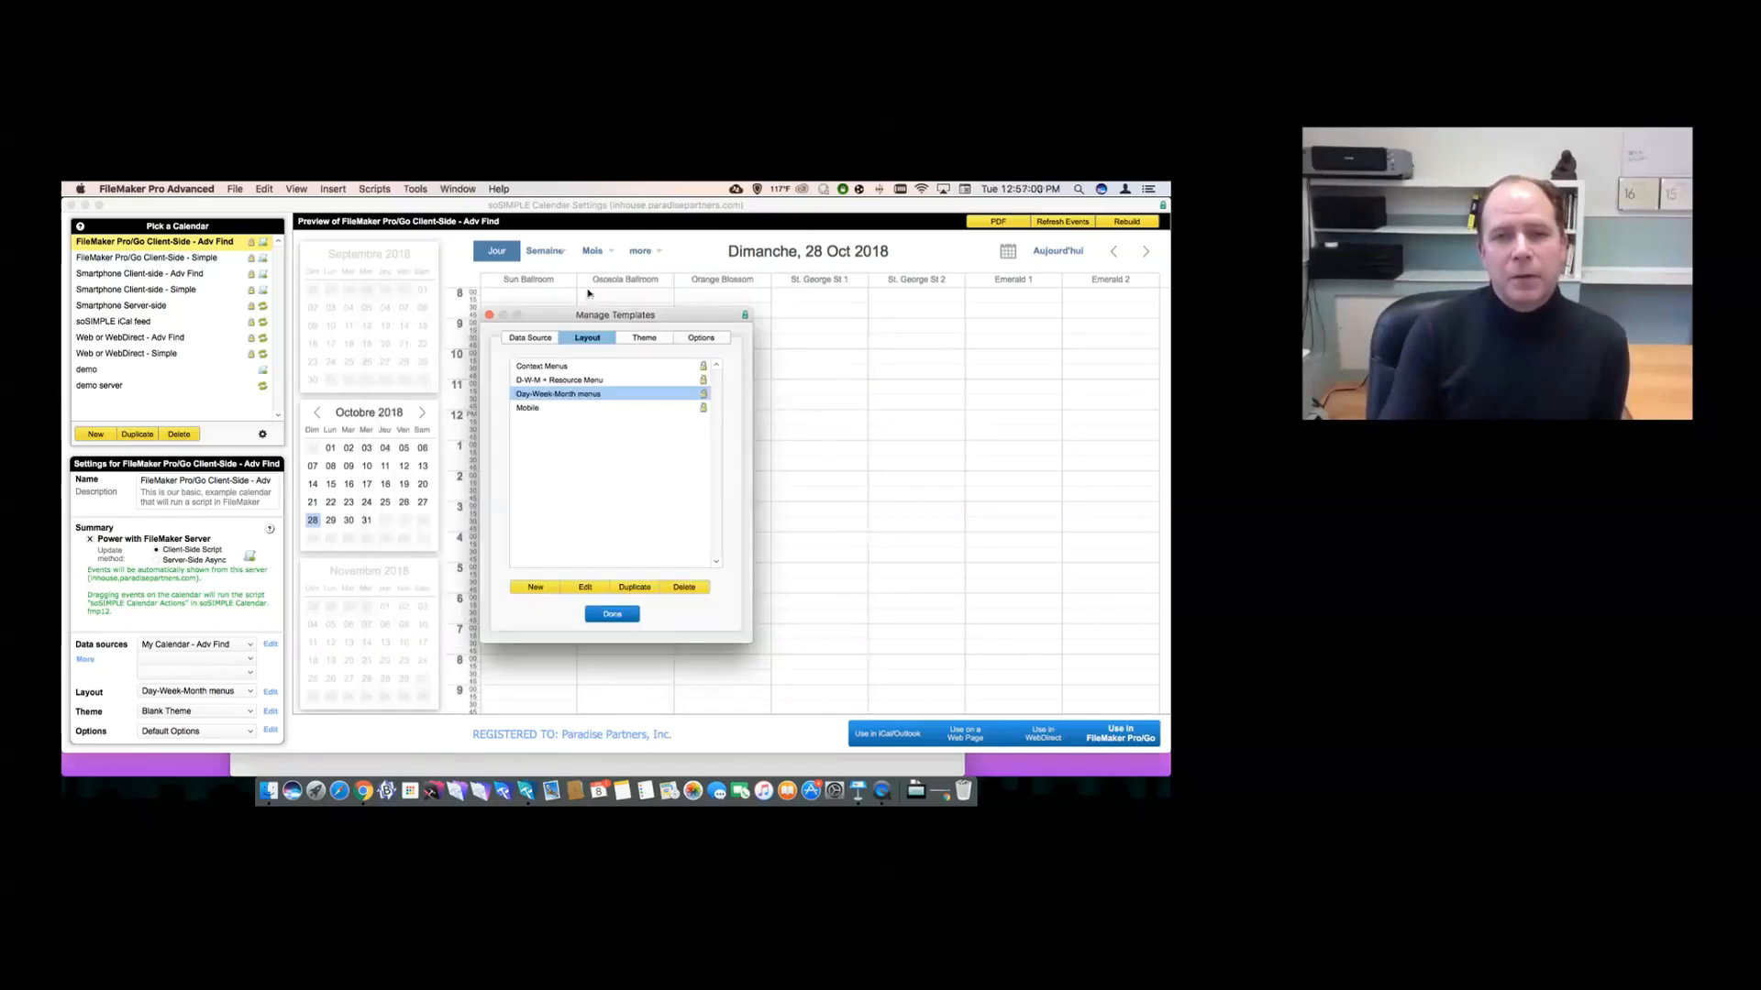
left_click(490, 315)
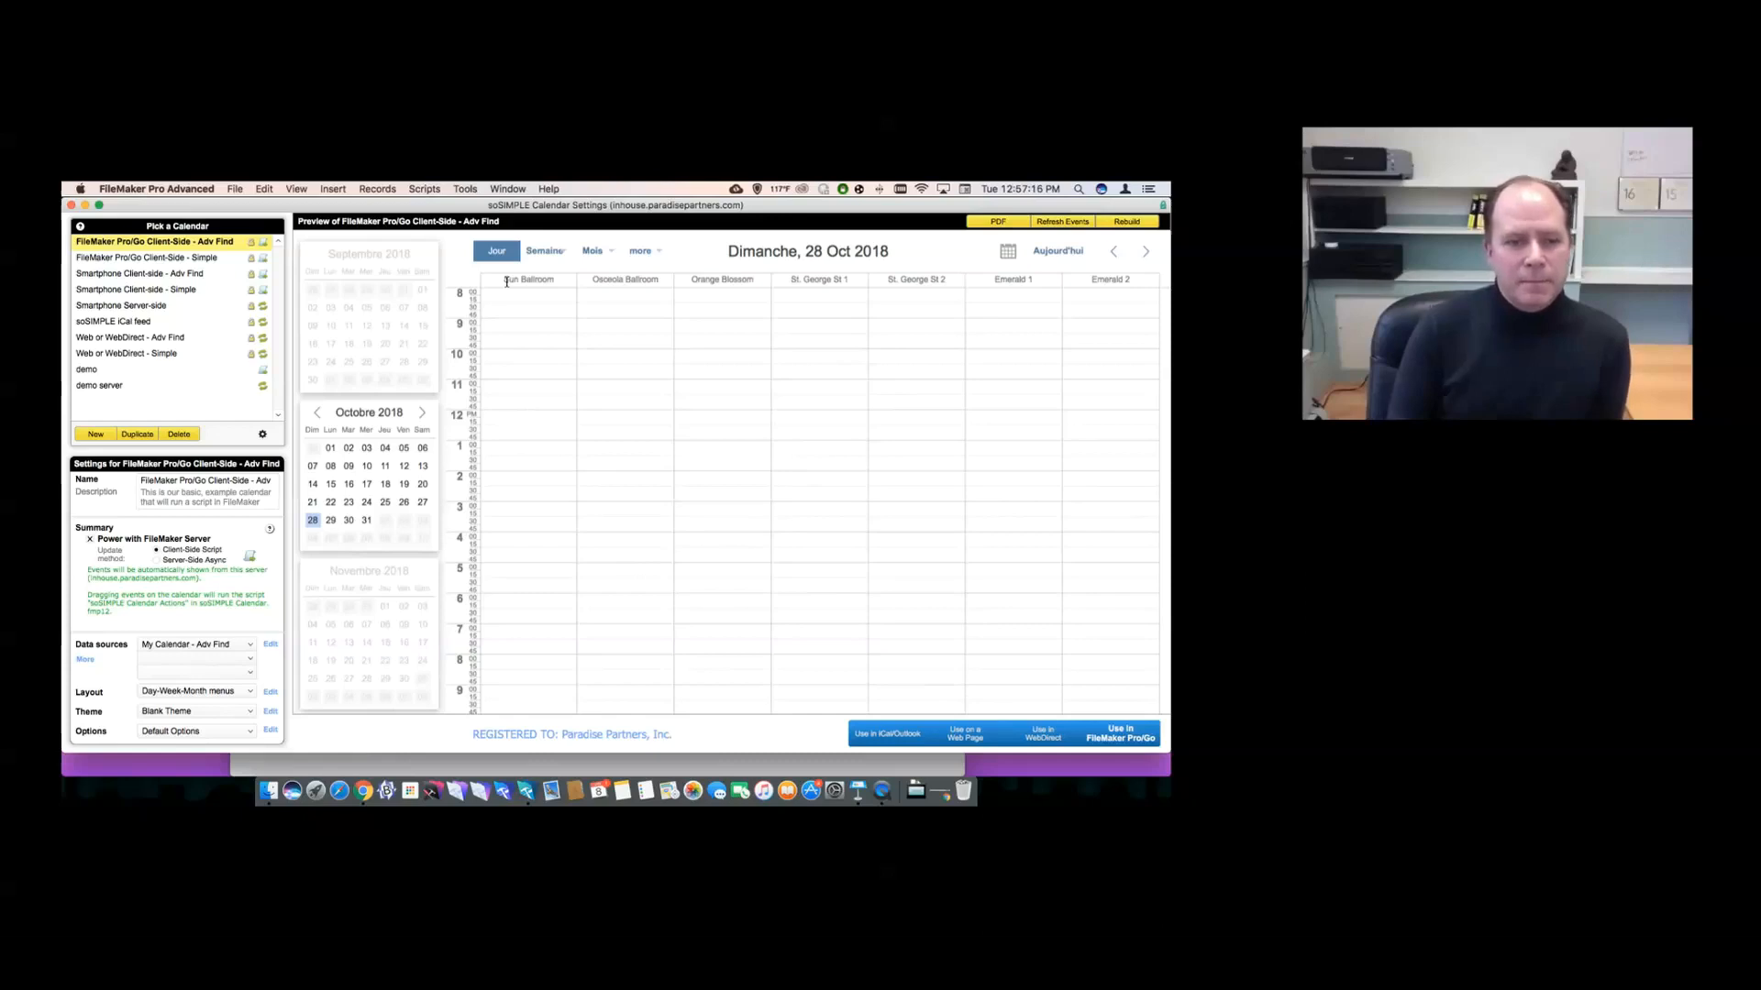
left_click(1119, 223)
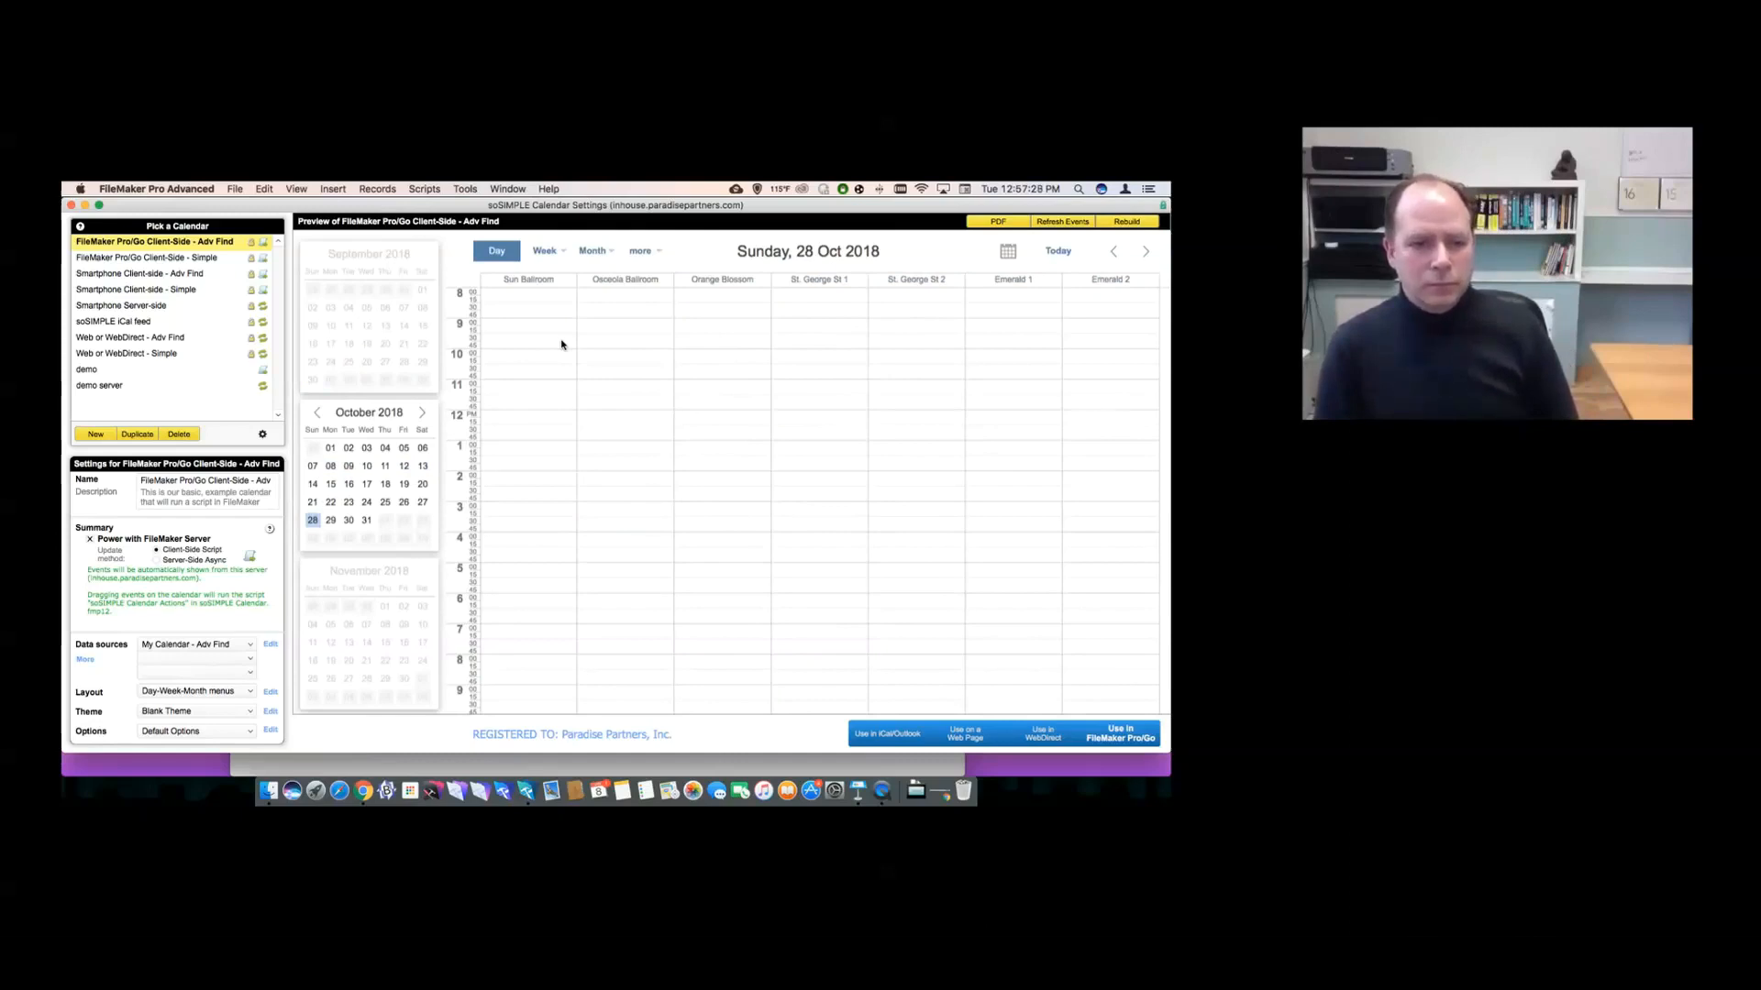
key("super+Tab")
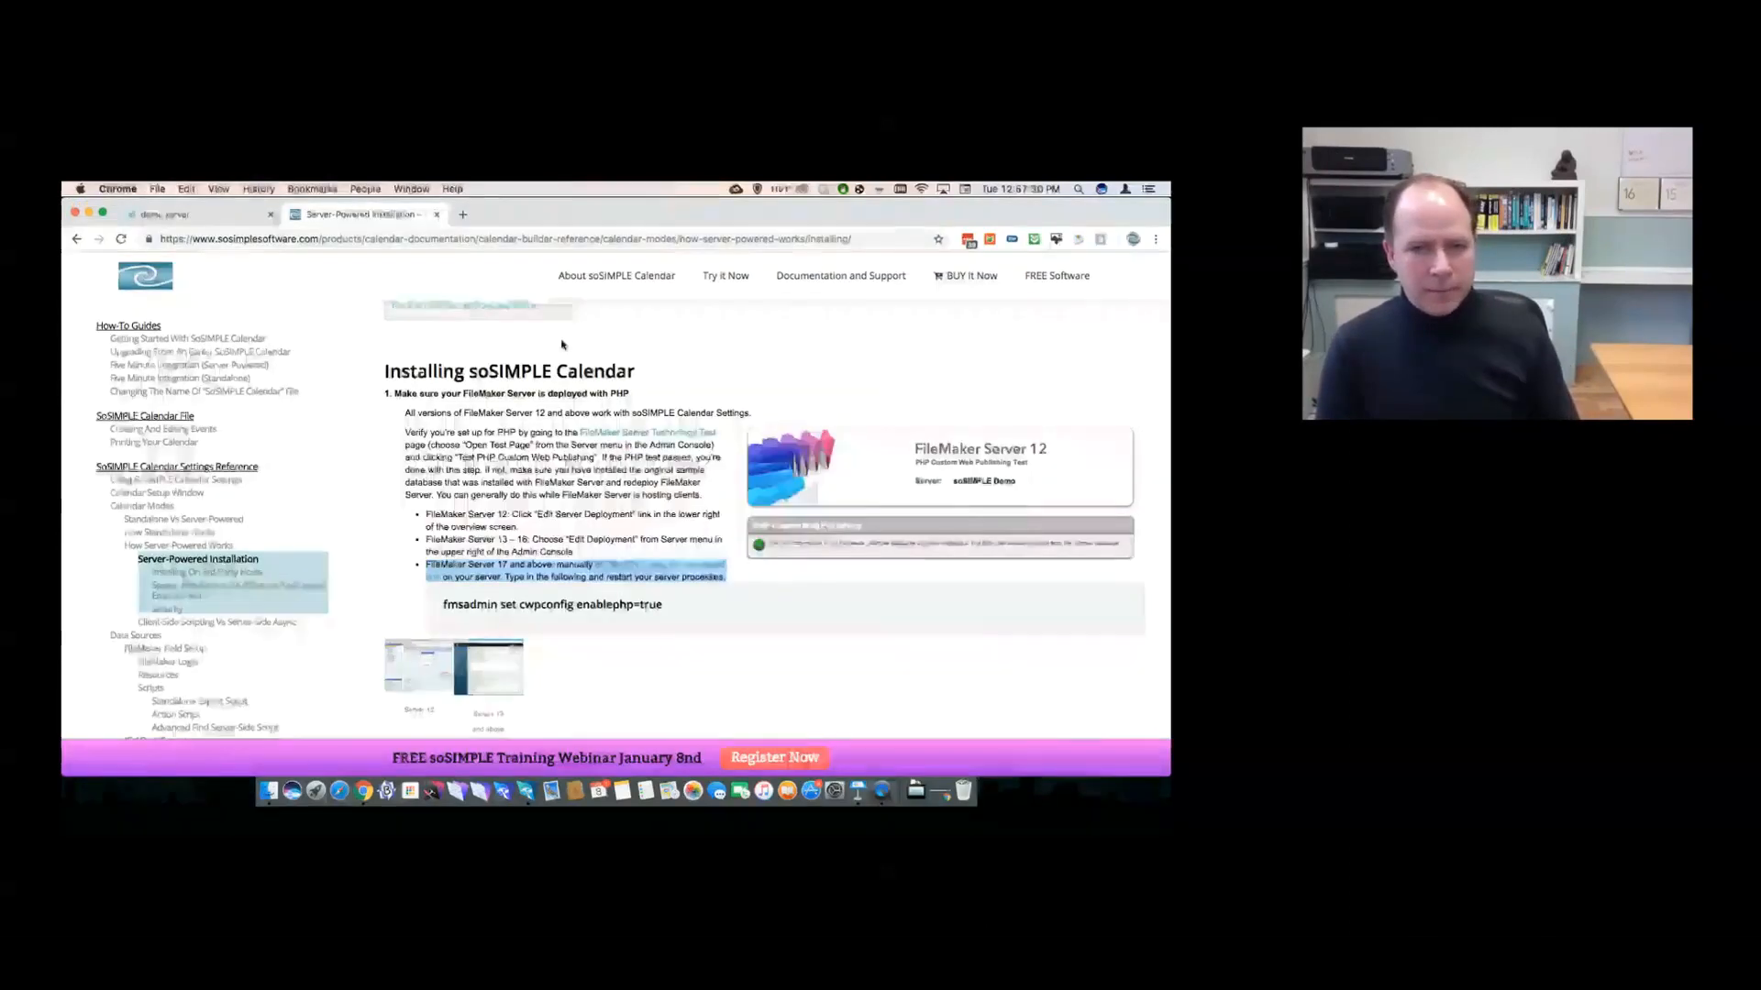
- Open Support Forums from the Documentation and Support menu, then return to FileMaker
mouse_move(841, 275)
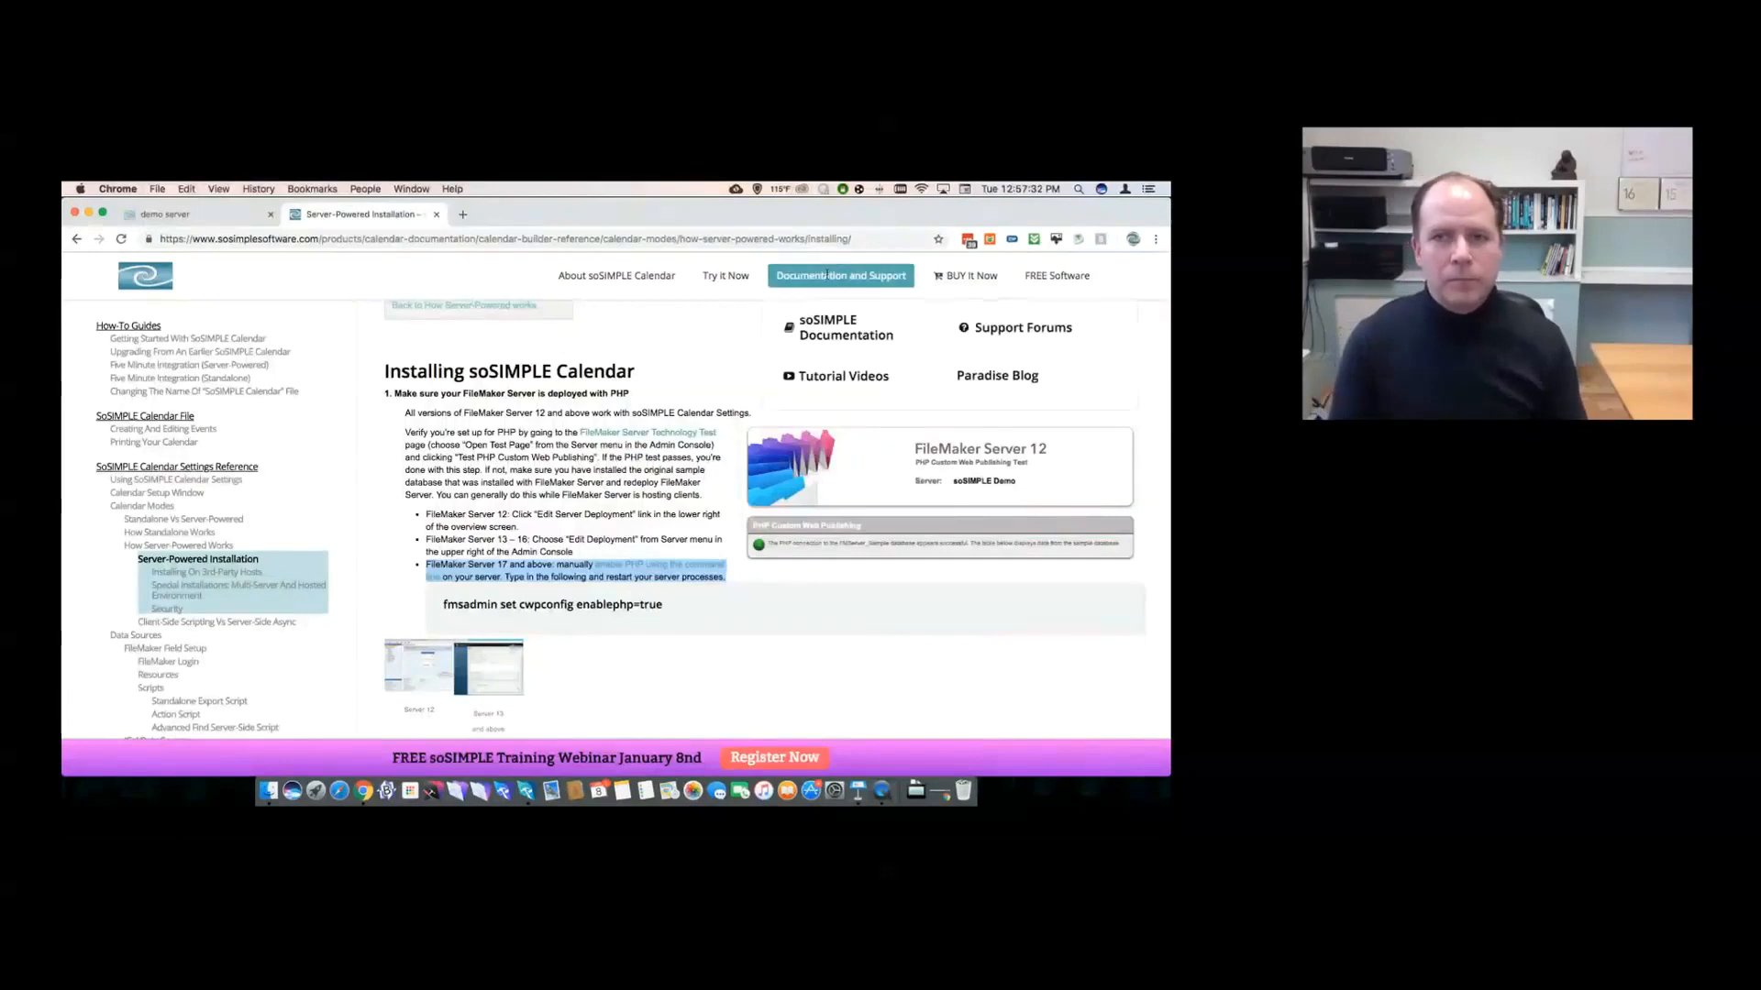
left_click(986, 332)
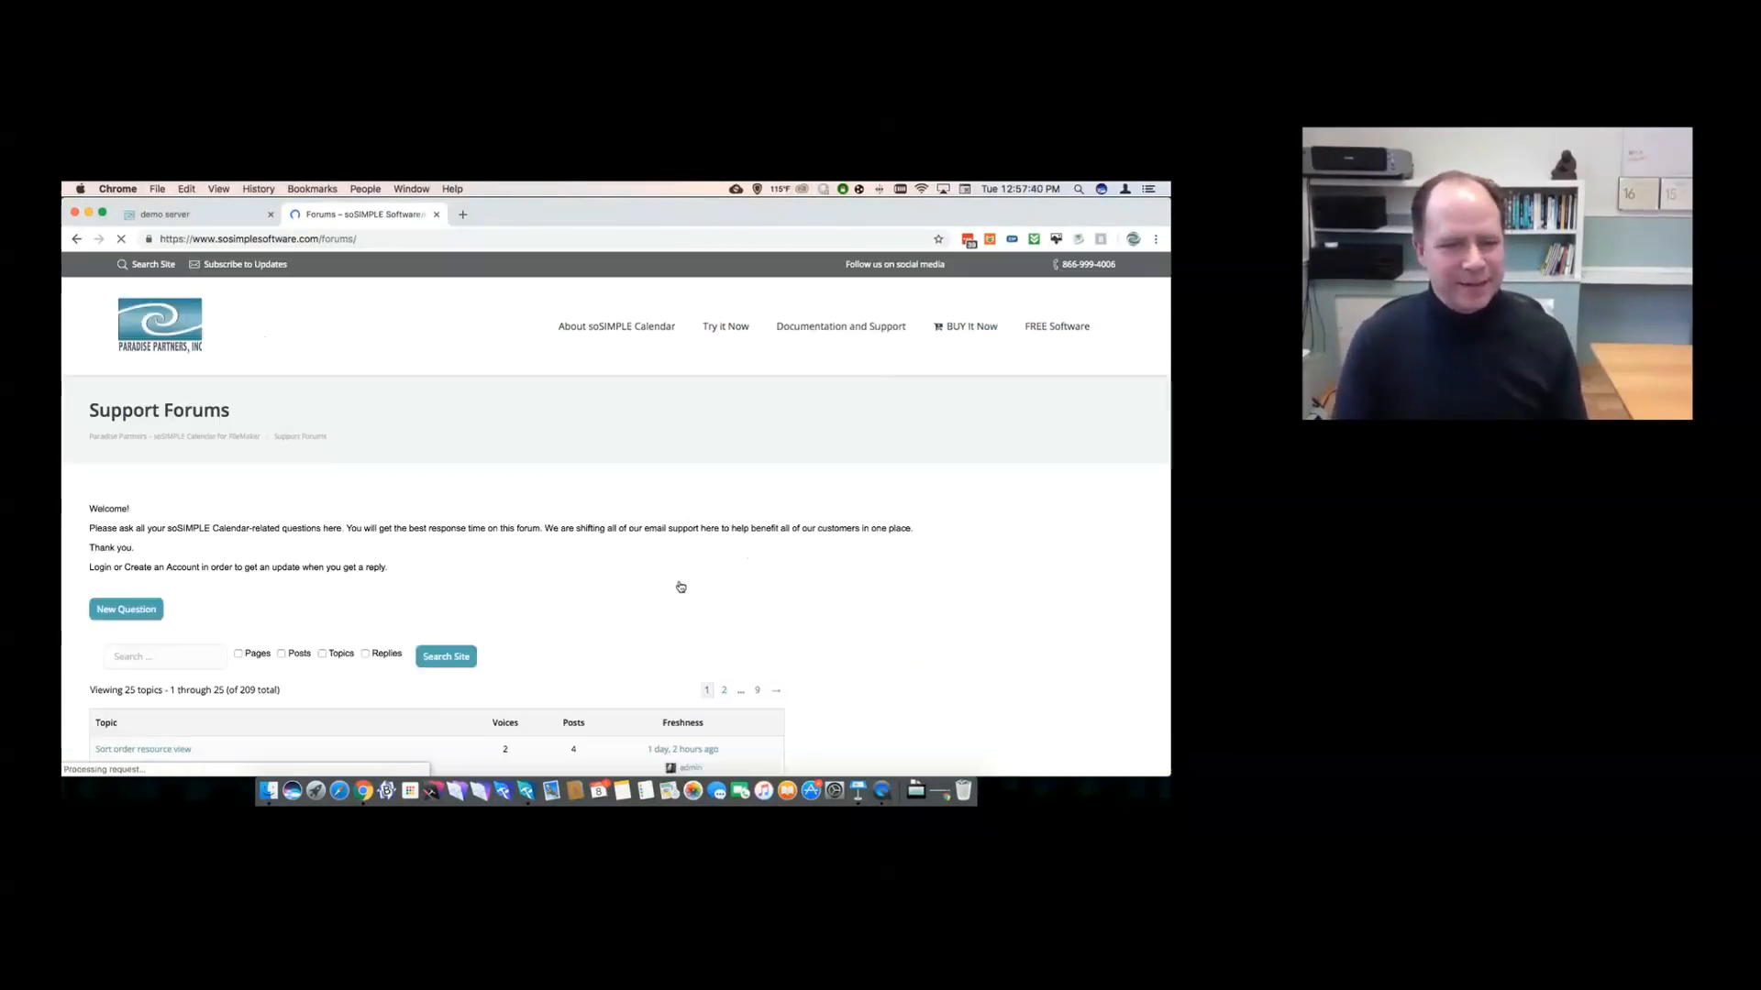
scroll(600, 643, "down", 3)
key("super+Tab")
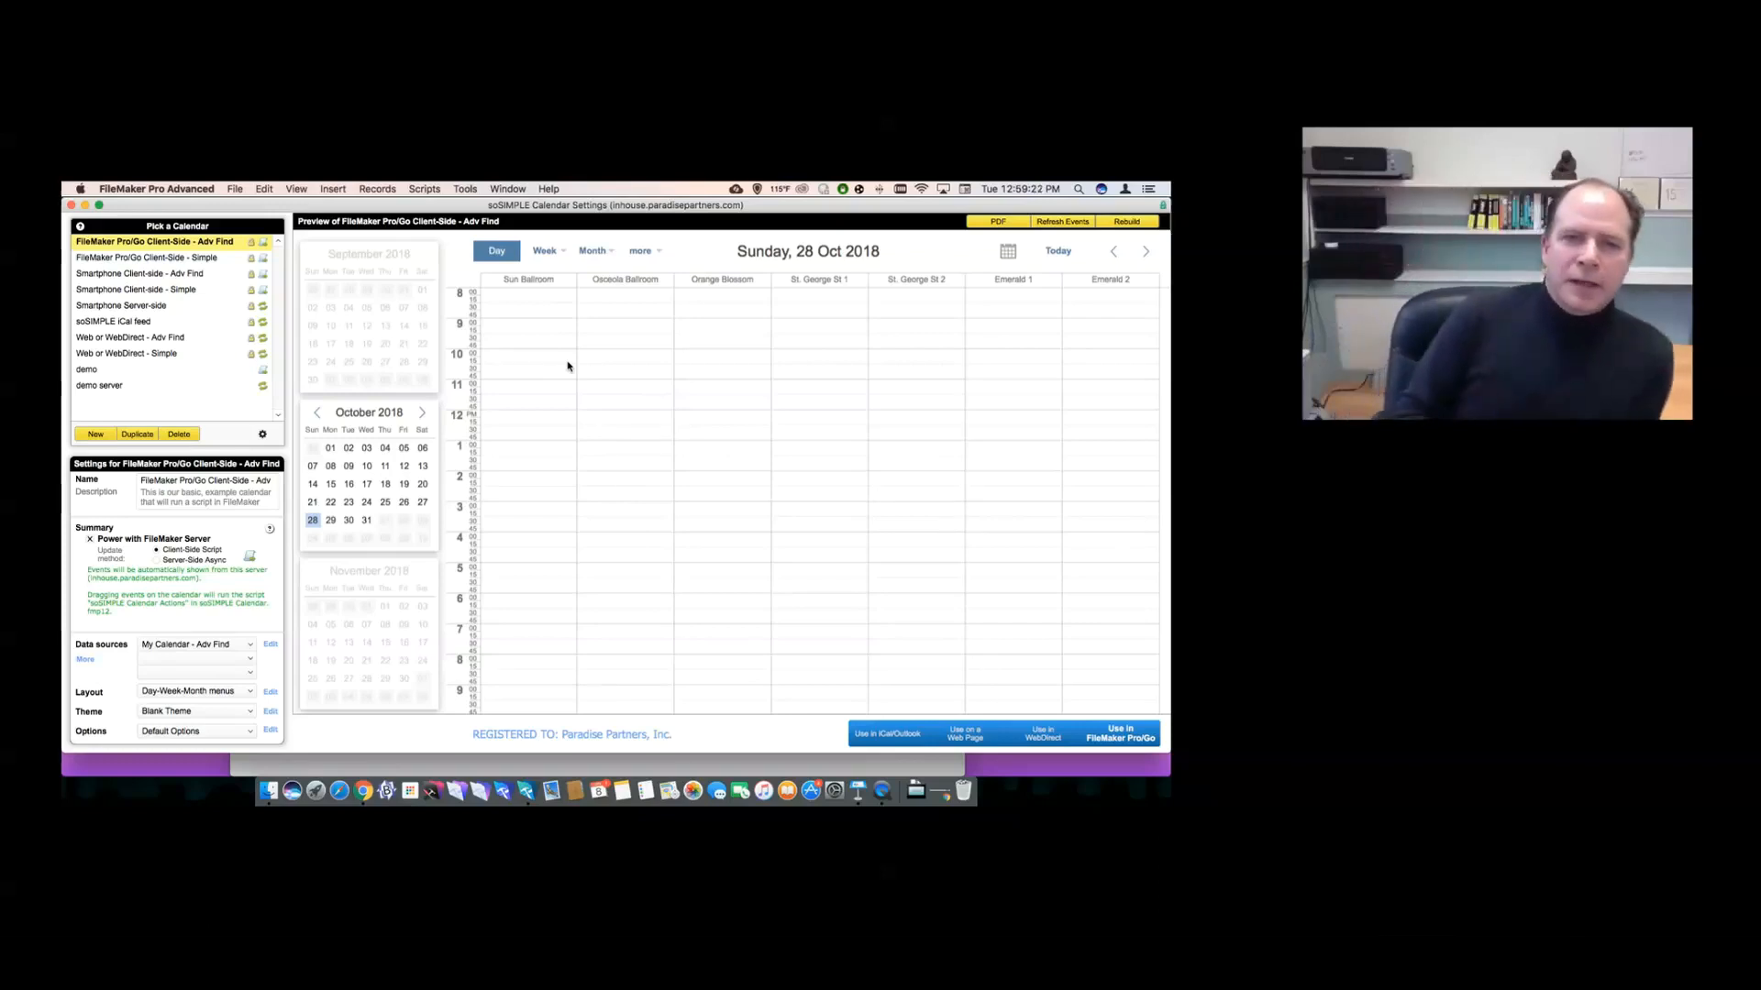
- Show October 2018 as a Timeline Month by room, then bring the FM Demo File calendar forward
left_click(592, 253)
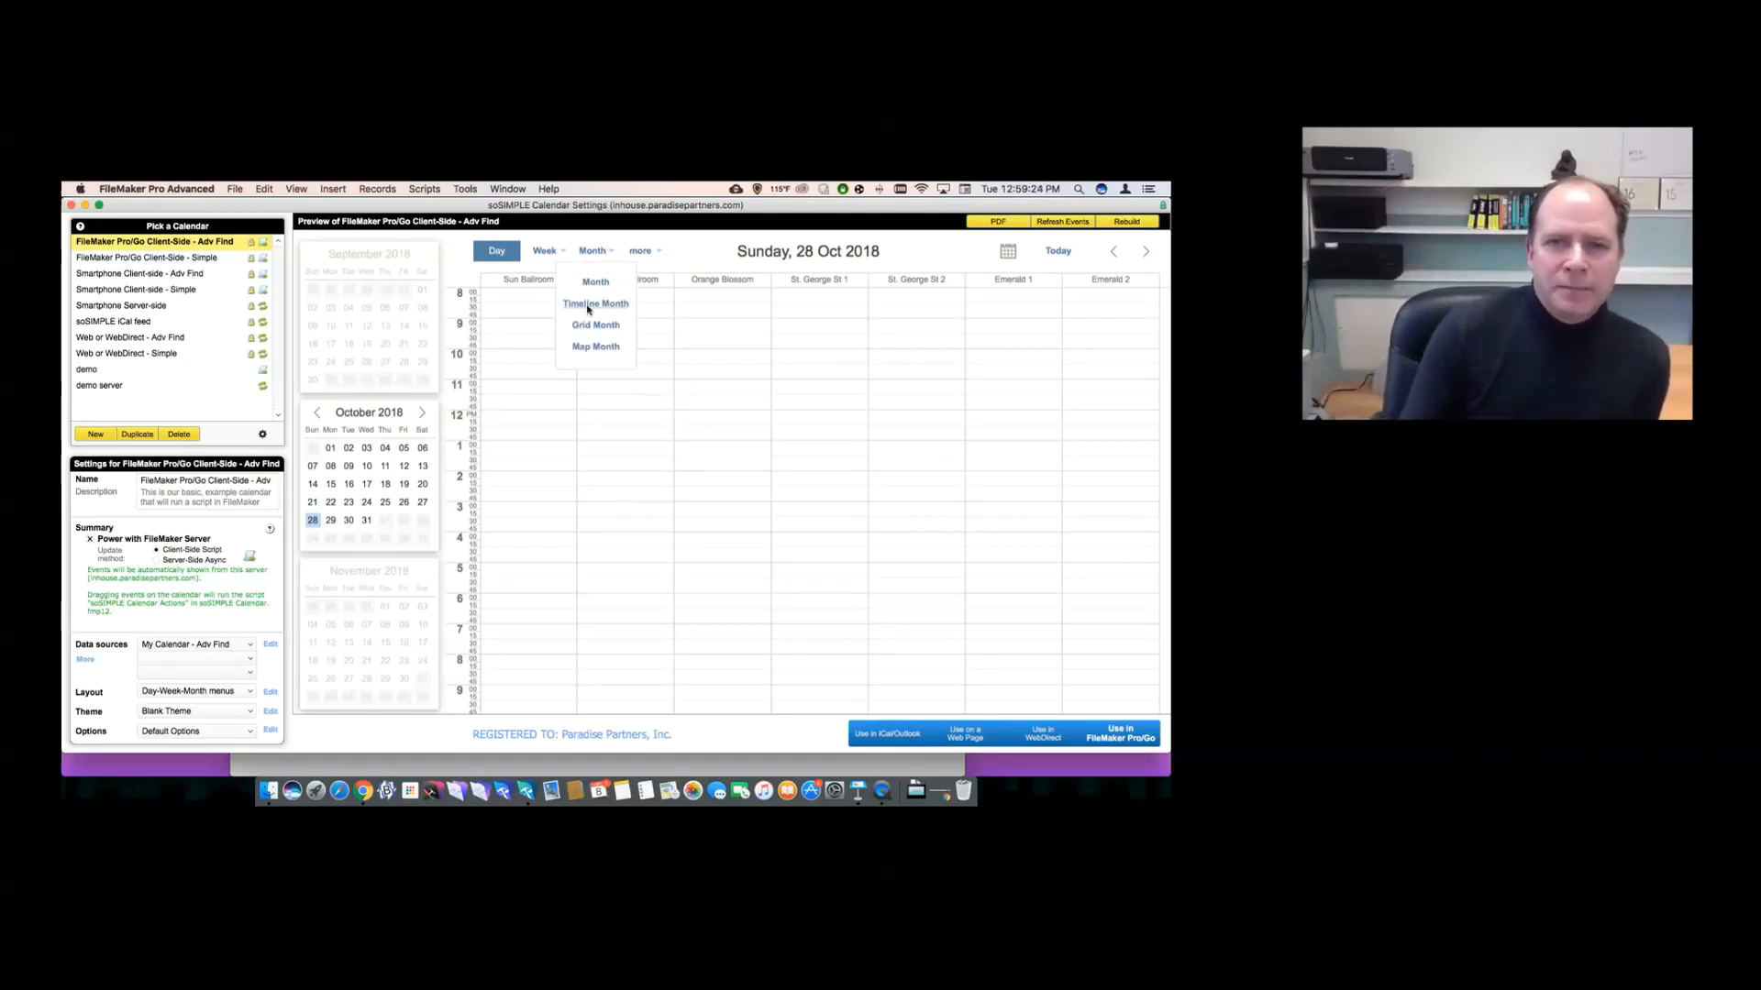
left_click(589, 306)
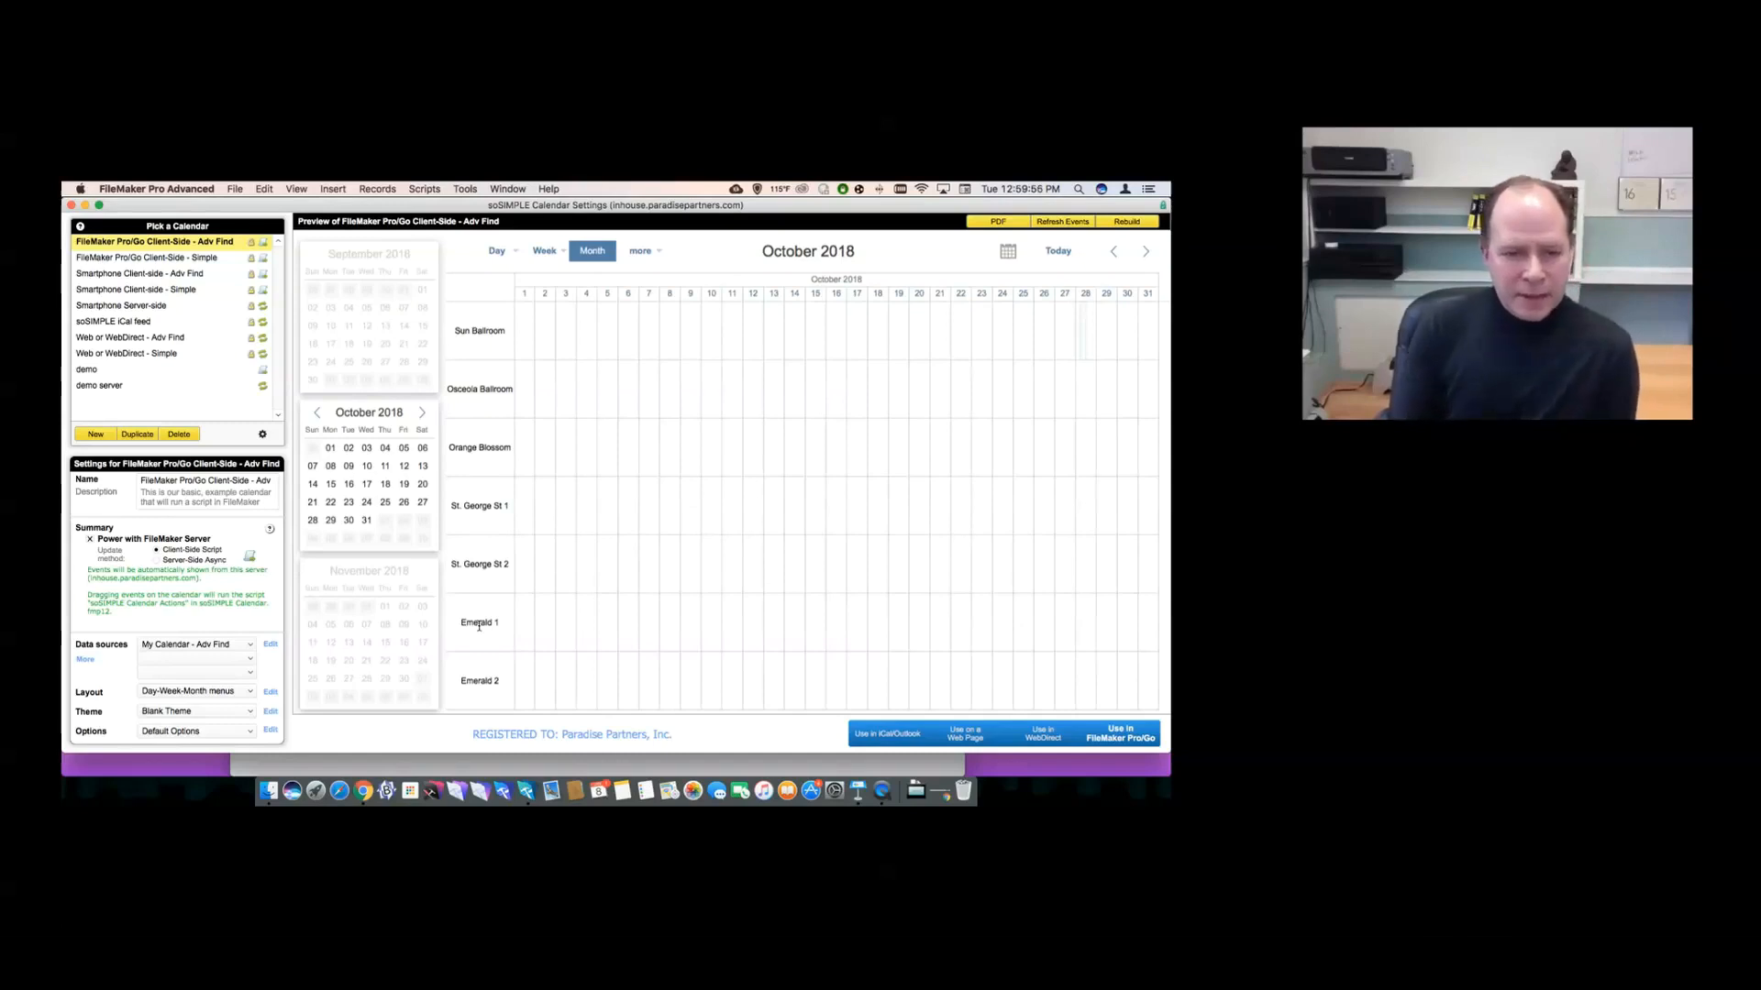
key("super+grave")
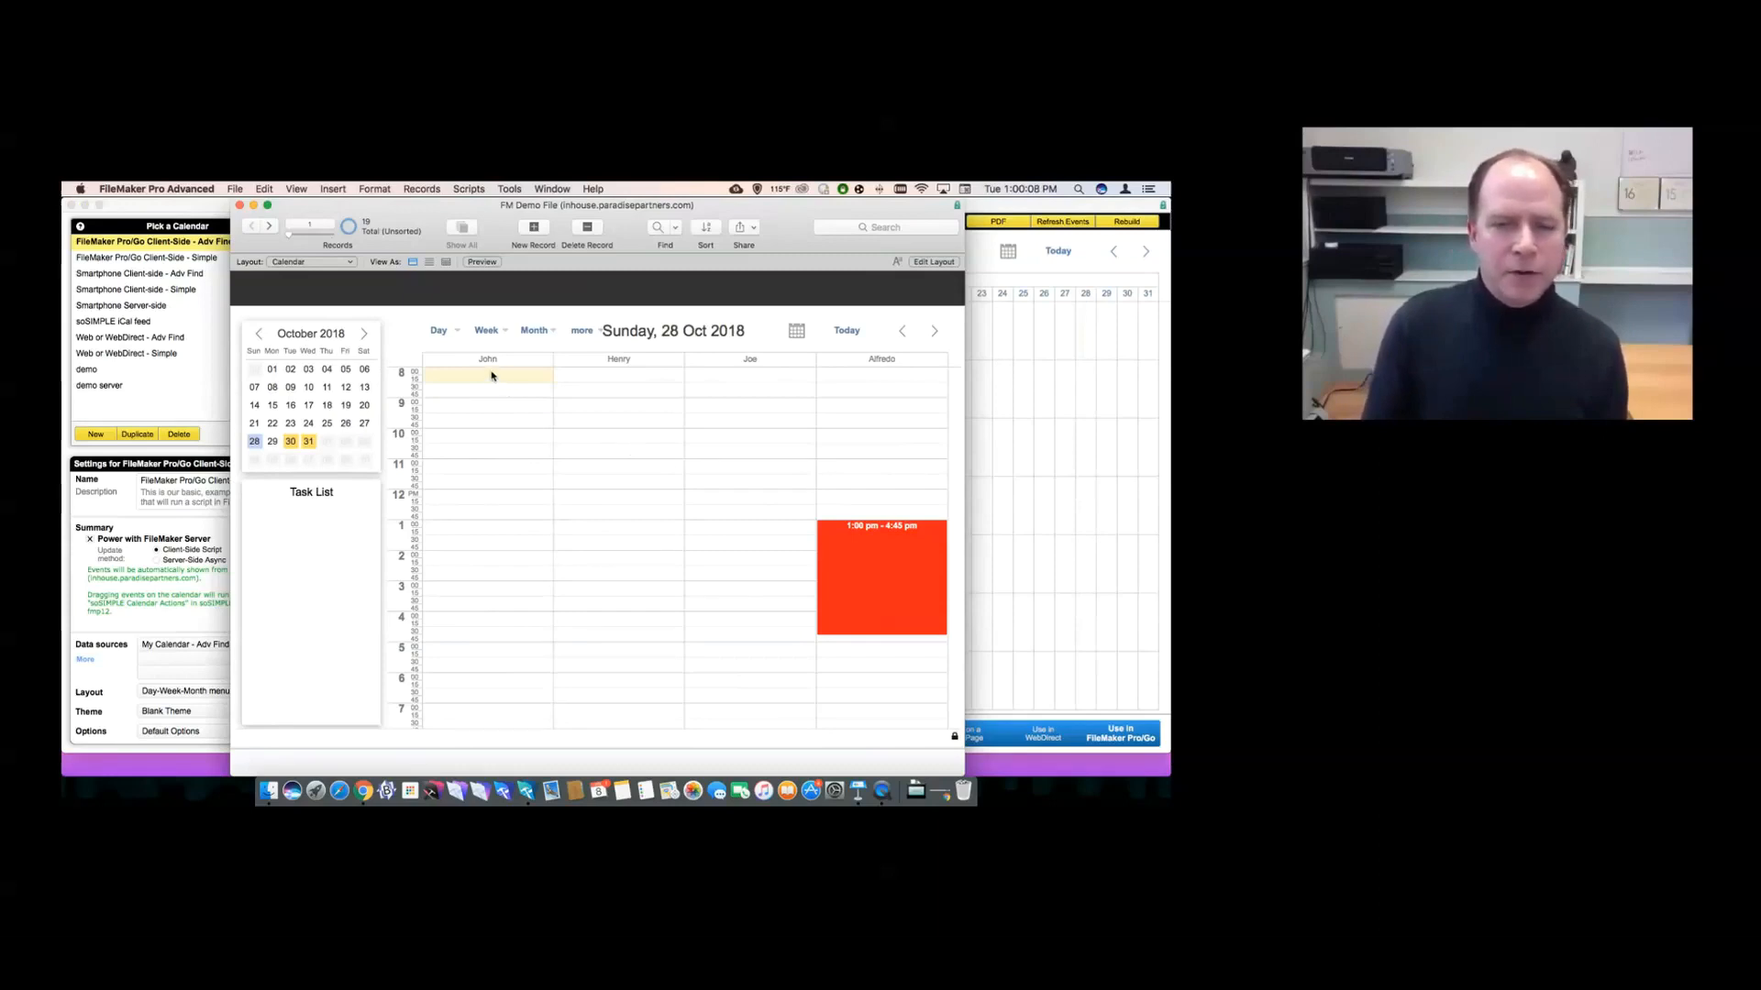
- Add an 8:00 am–6:45 pm event in John's column, dismissing the MBS plugin notice
left_click_drag(491, 375, 487, 706)
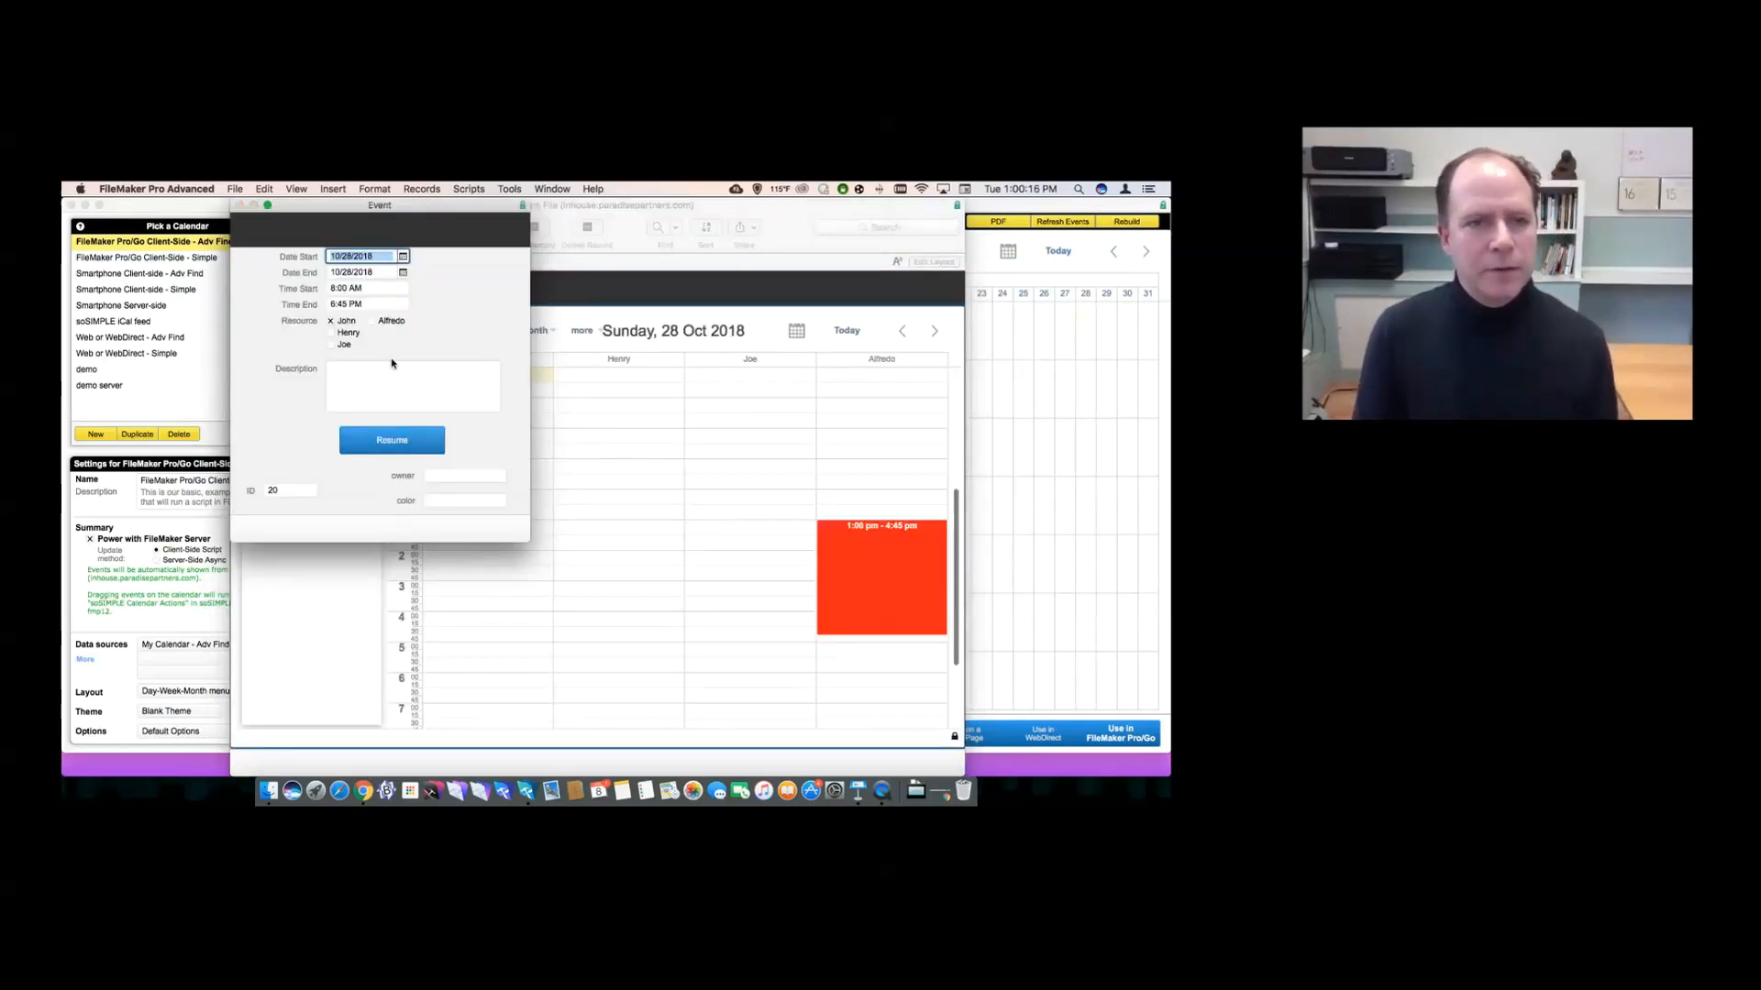
left_click(250, 211)
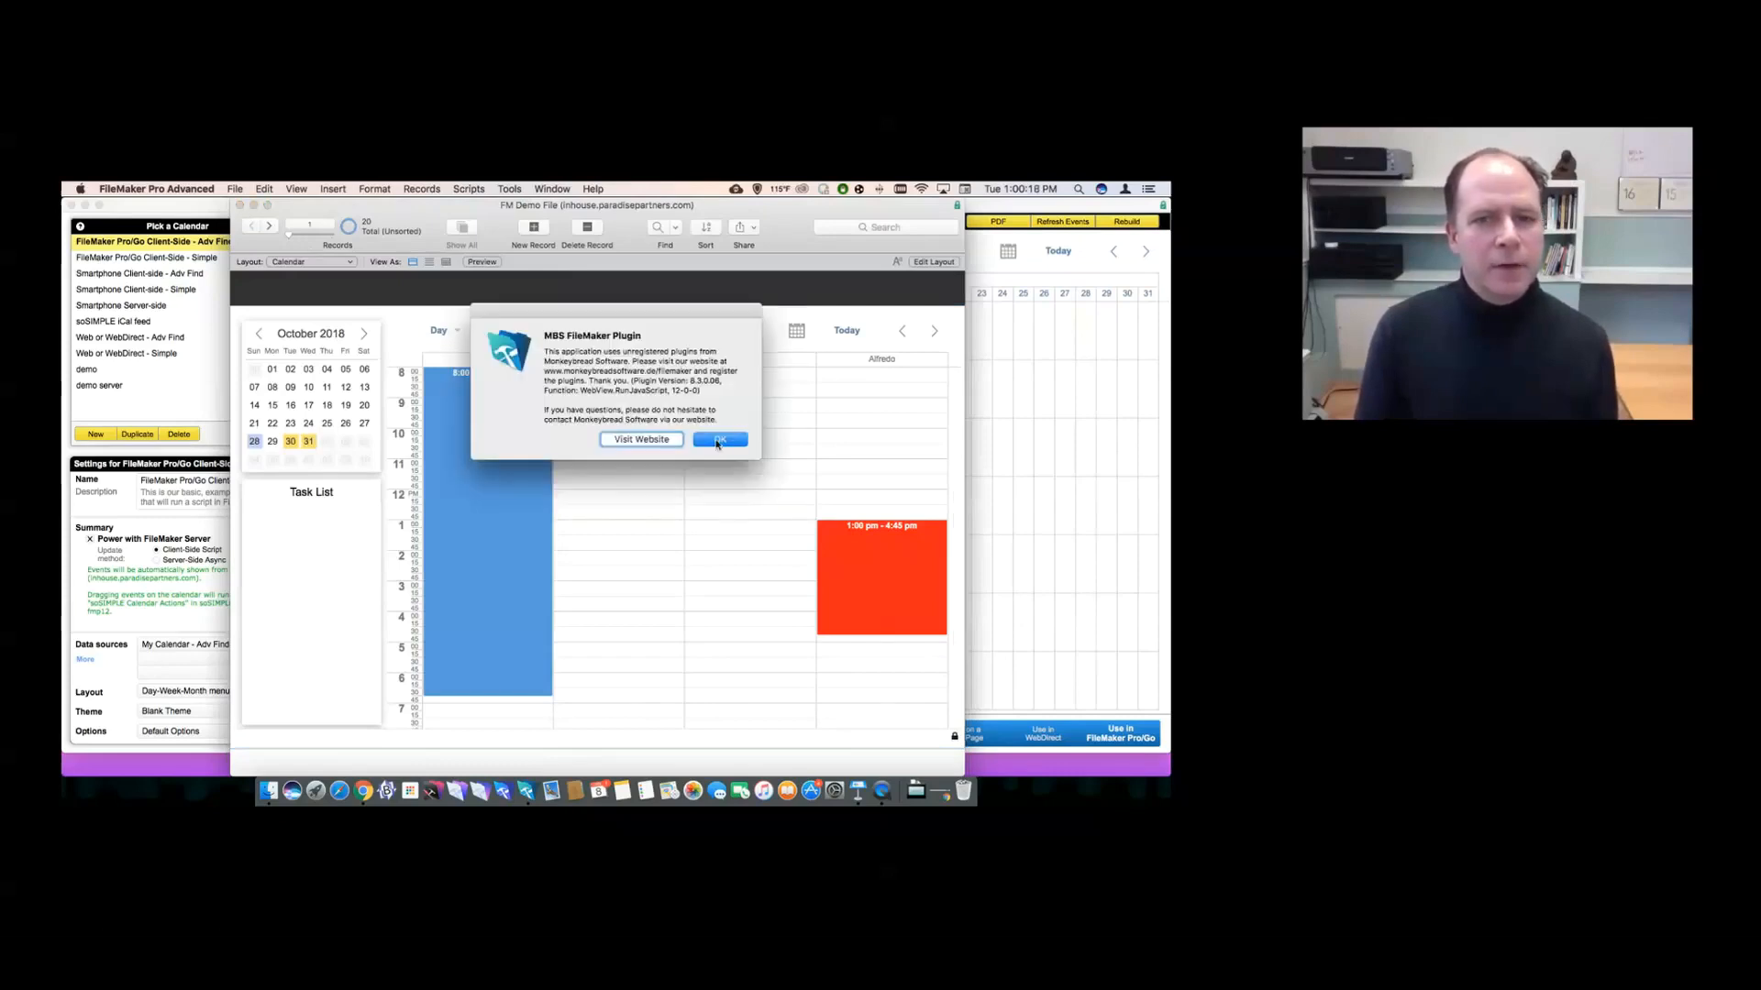
left_click(734, 440)
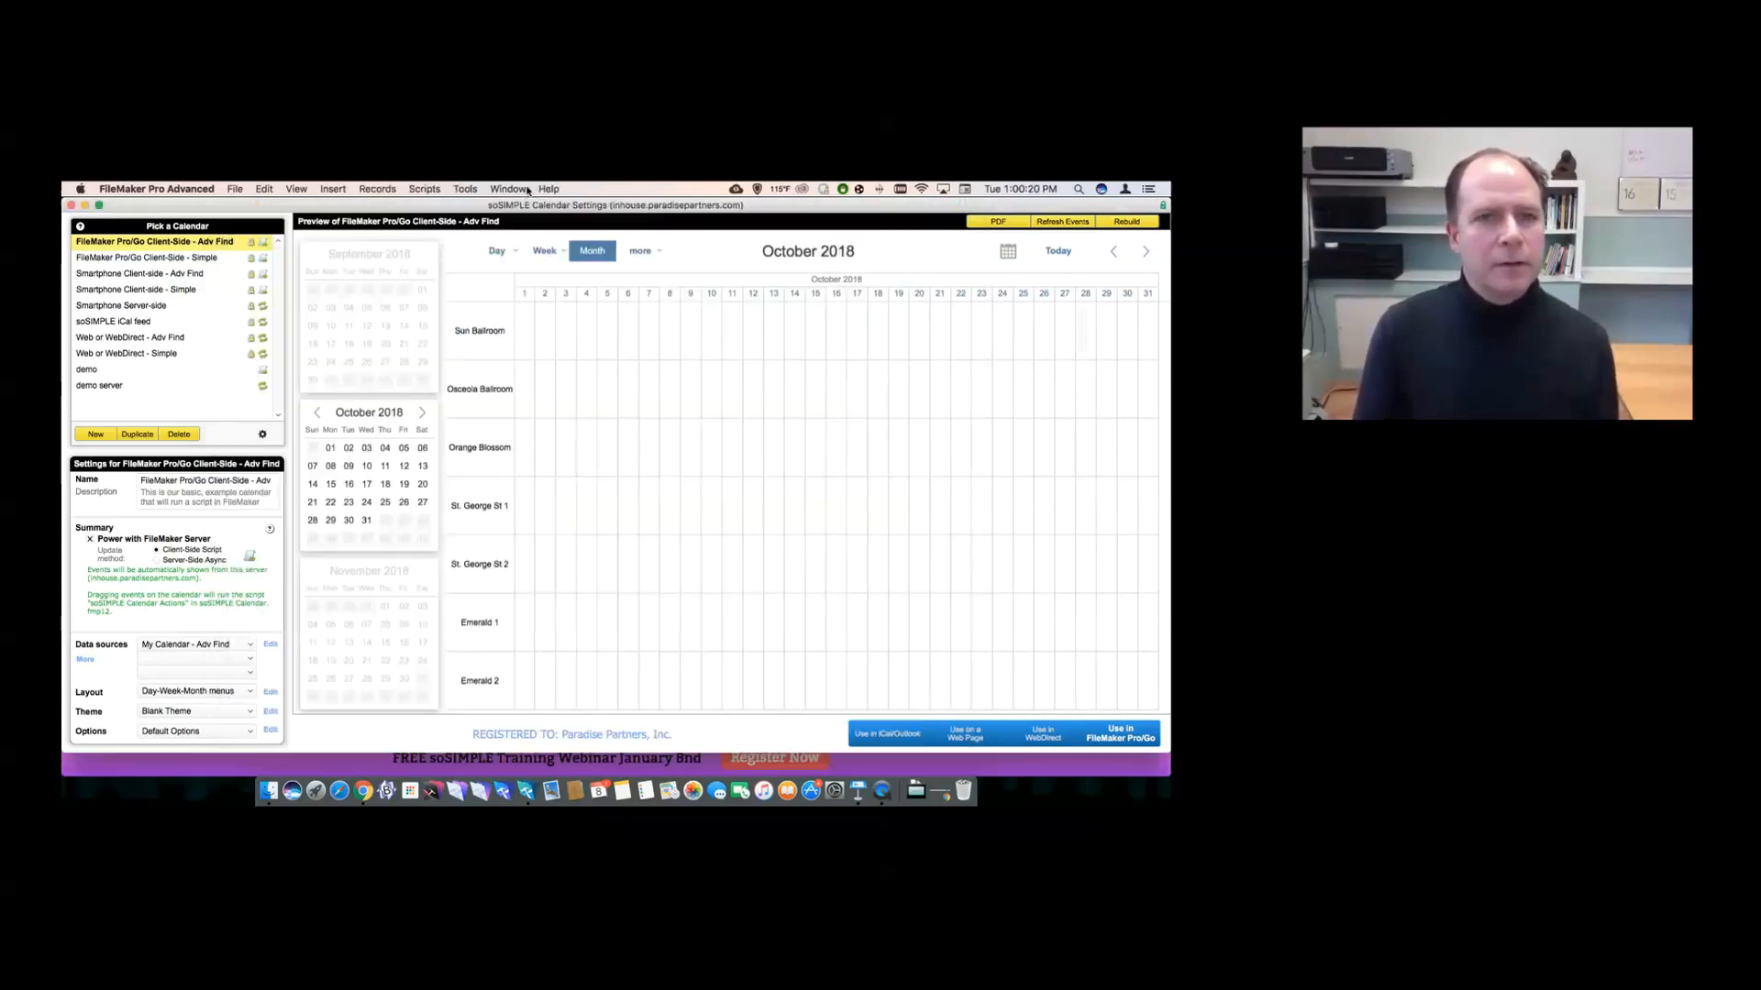
left_click(507, 189)
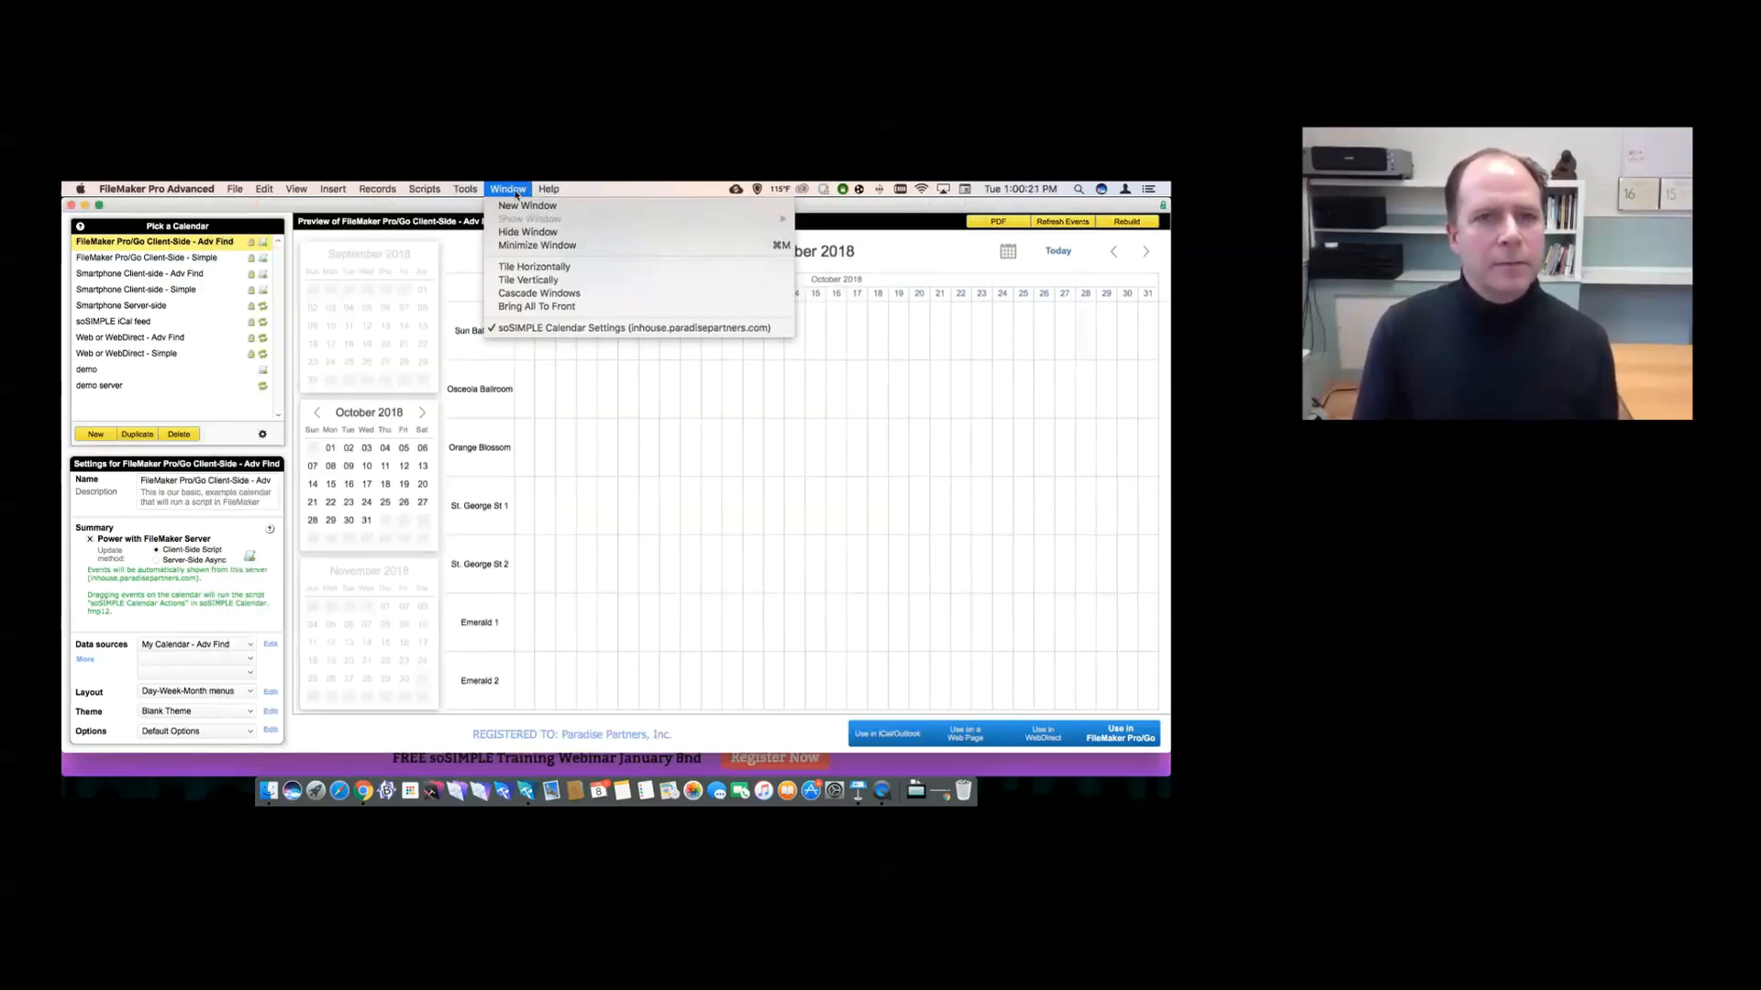
- Close the leftover event, go to the calendar, and mark Wednesday, January 9 from 8 AM to 9 PM
left_click(459, 265)
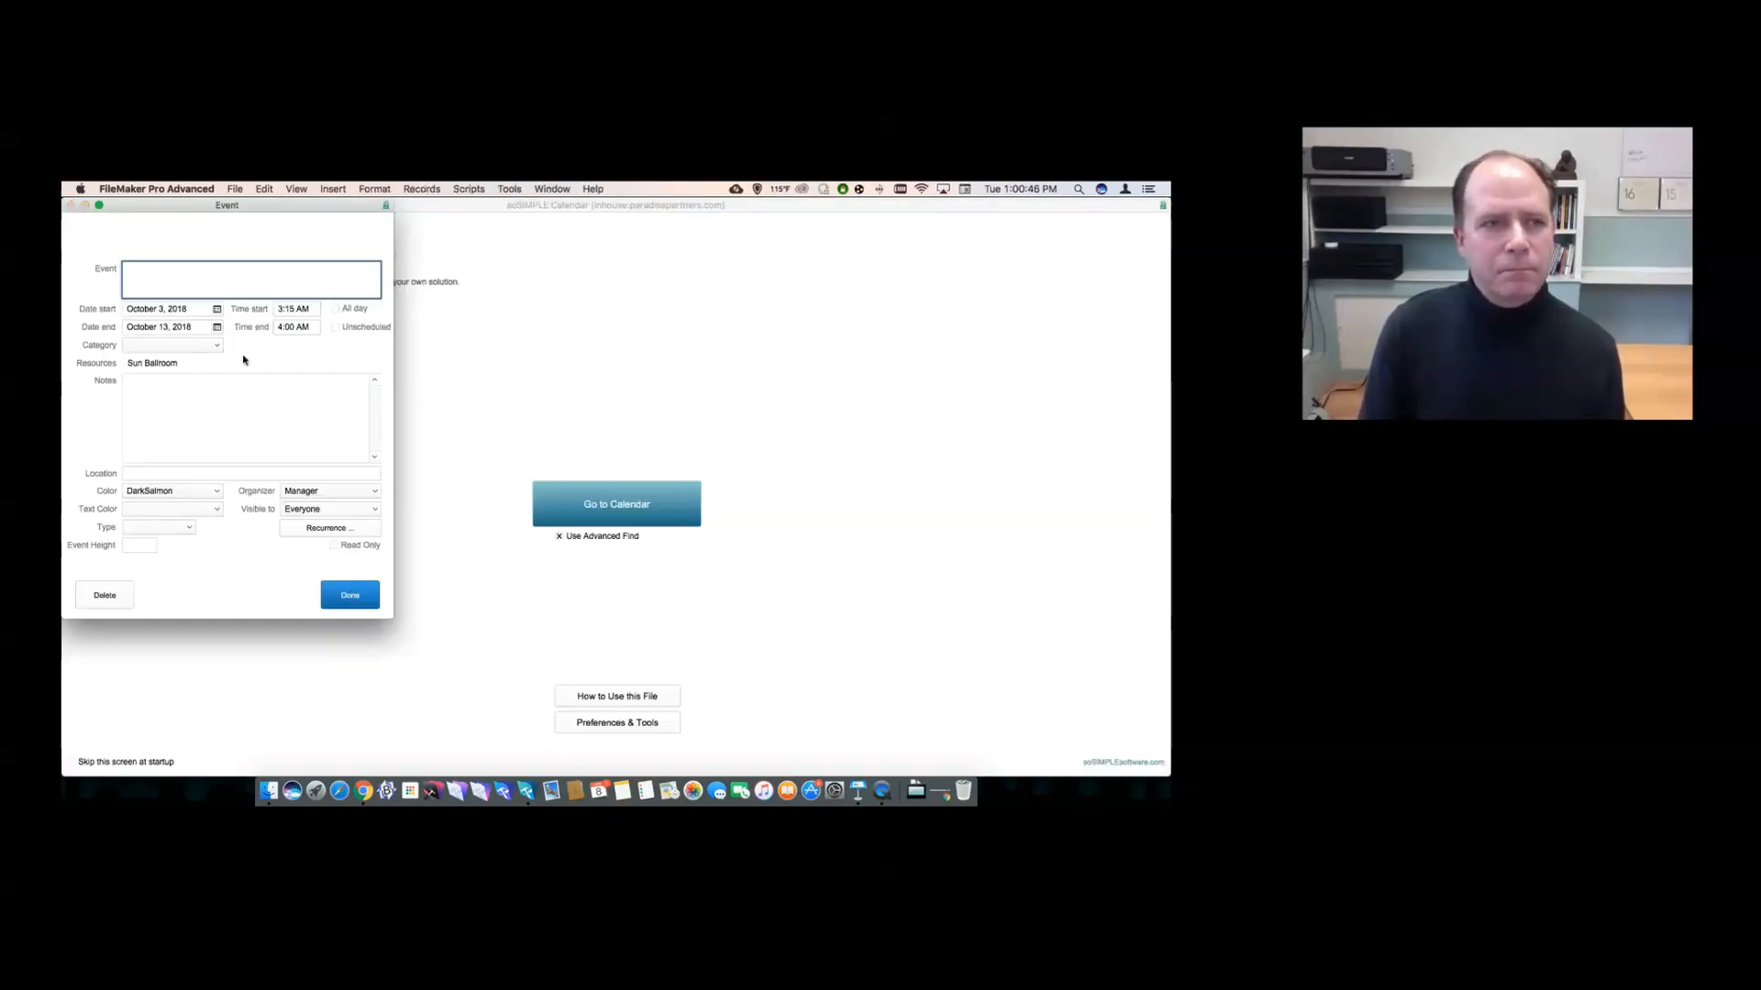
left_click(344, 596)
left_click(569, 504)
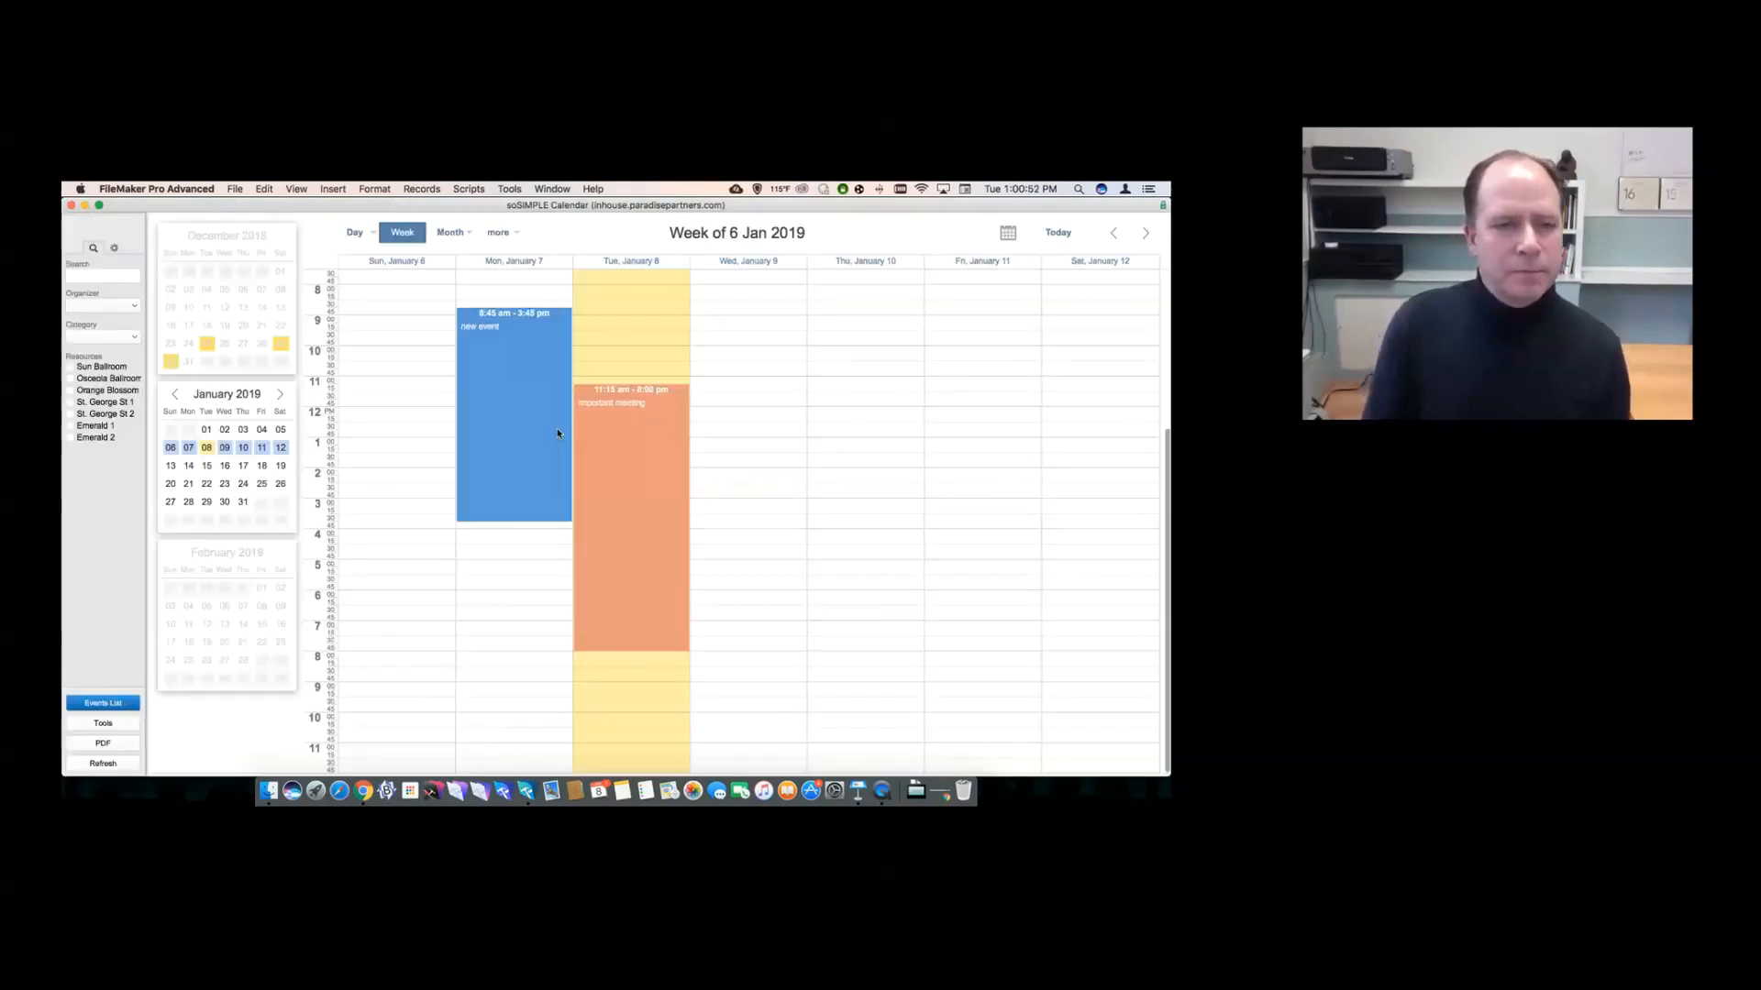
left_click_drag(737, 290, 792, 690)
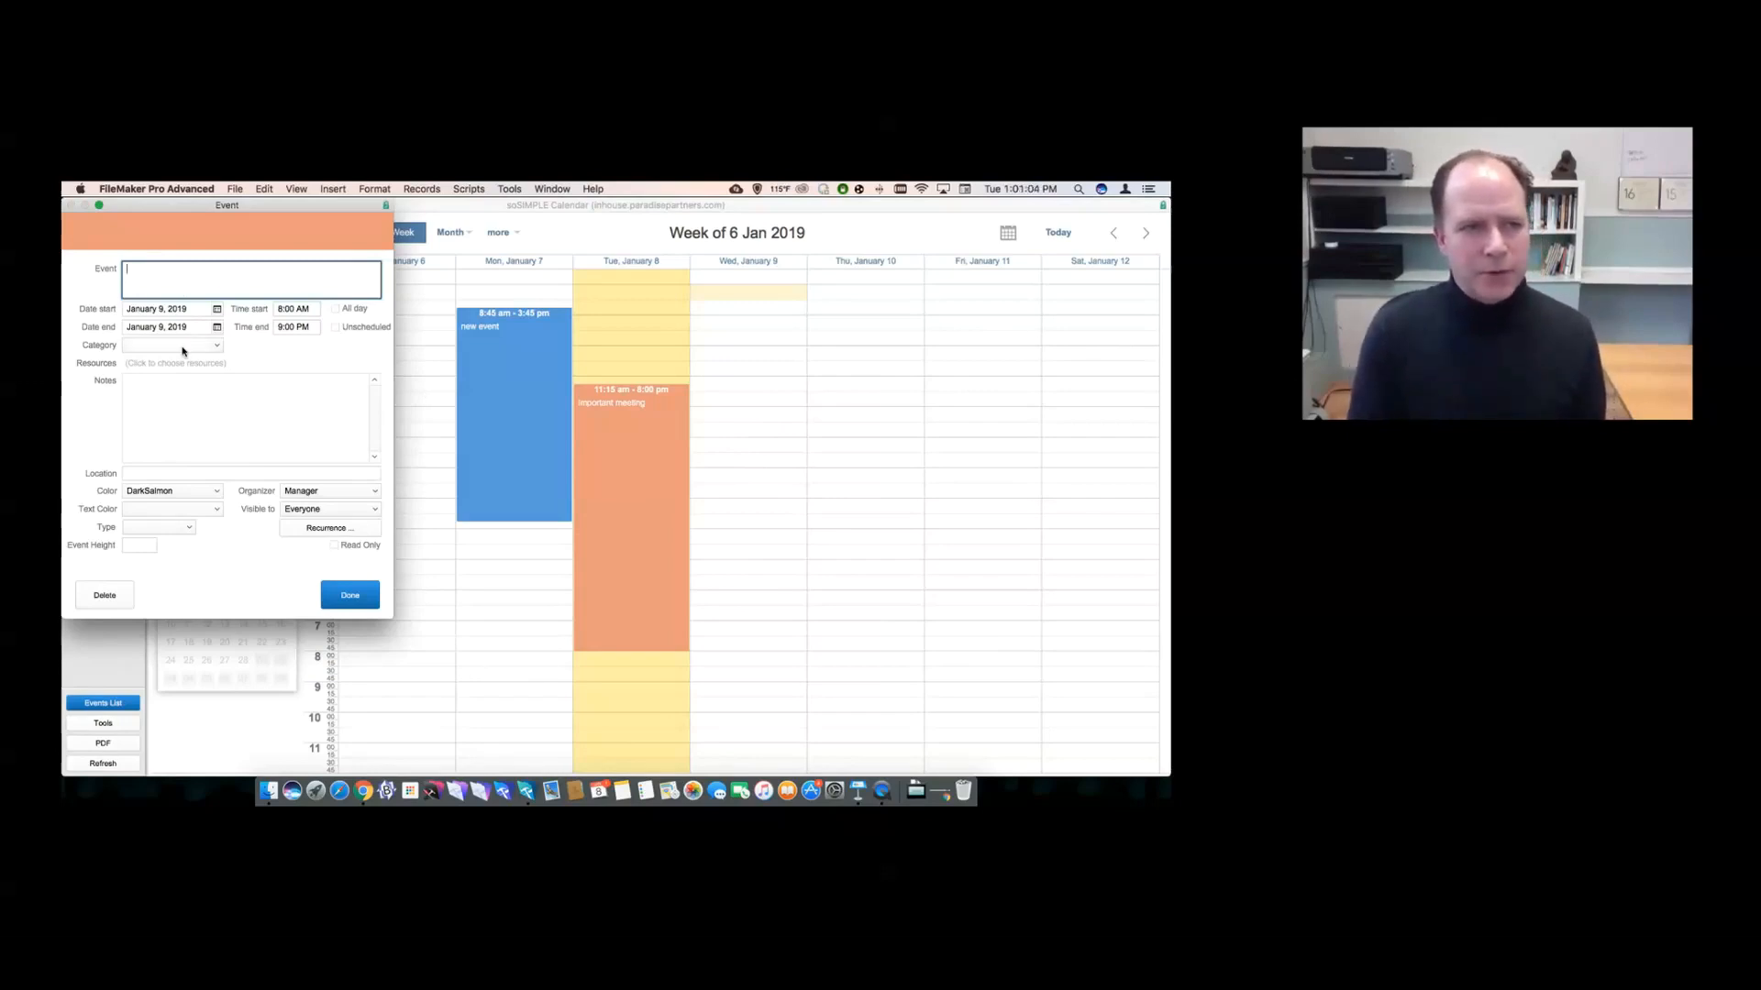
- Make the January 9 event a Green Background event and save it
left_click(156, 530)
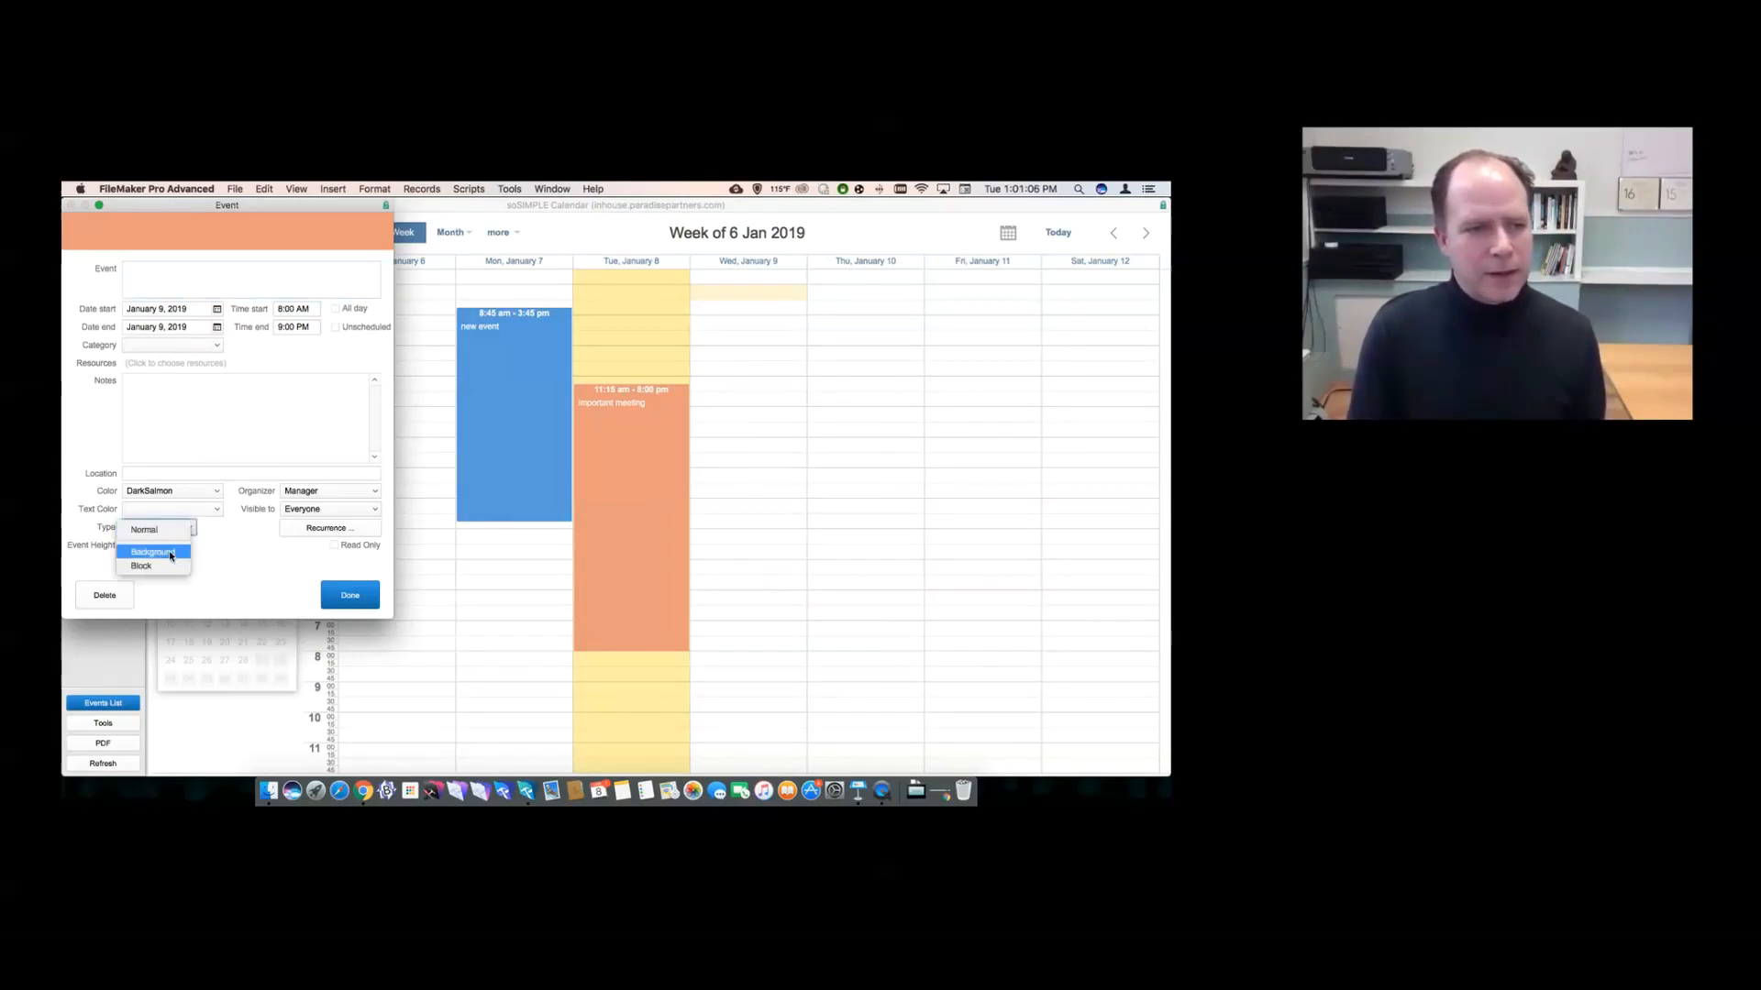
left_click(170, 556)
left_click(161, 529)
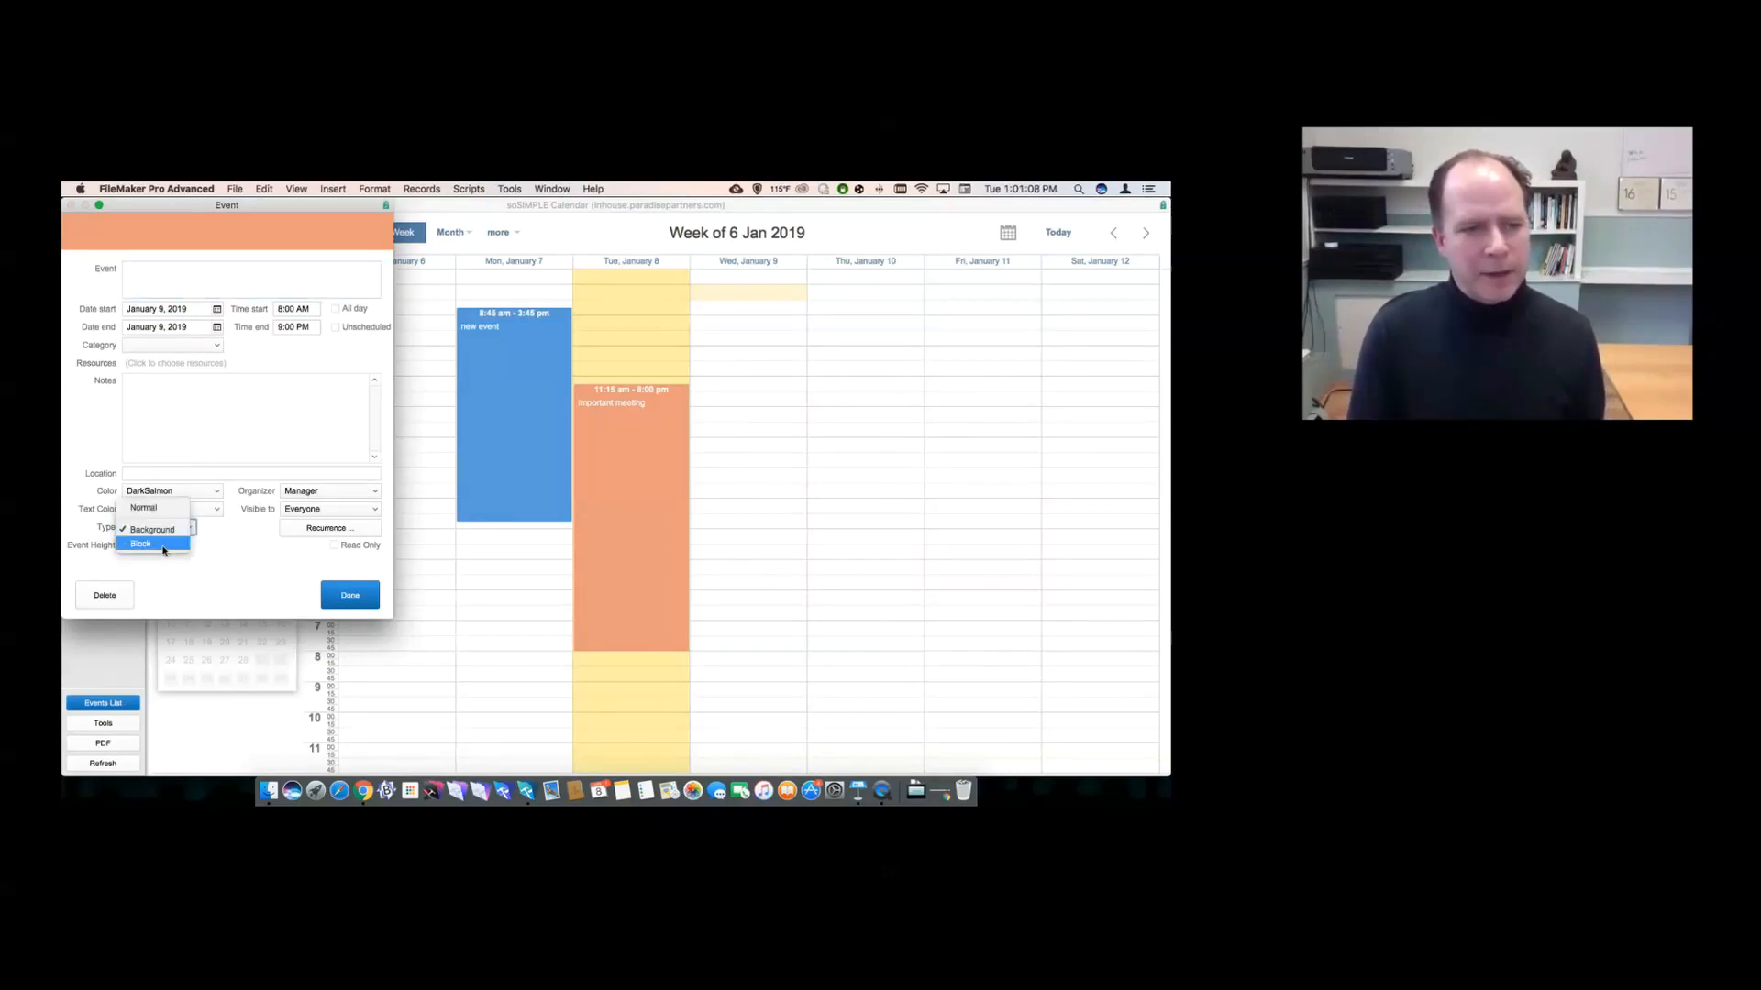
left_click(210, 564)
left_click(183, 496)
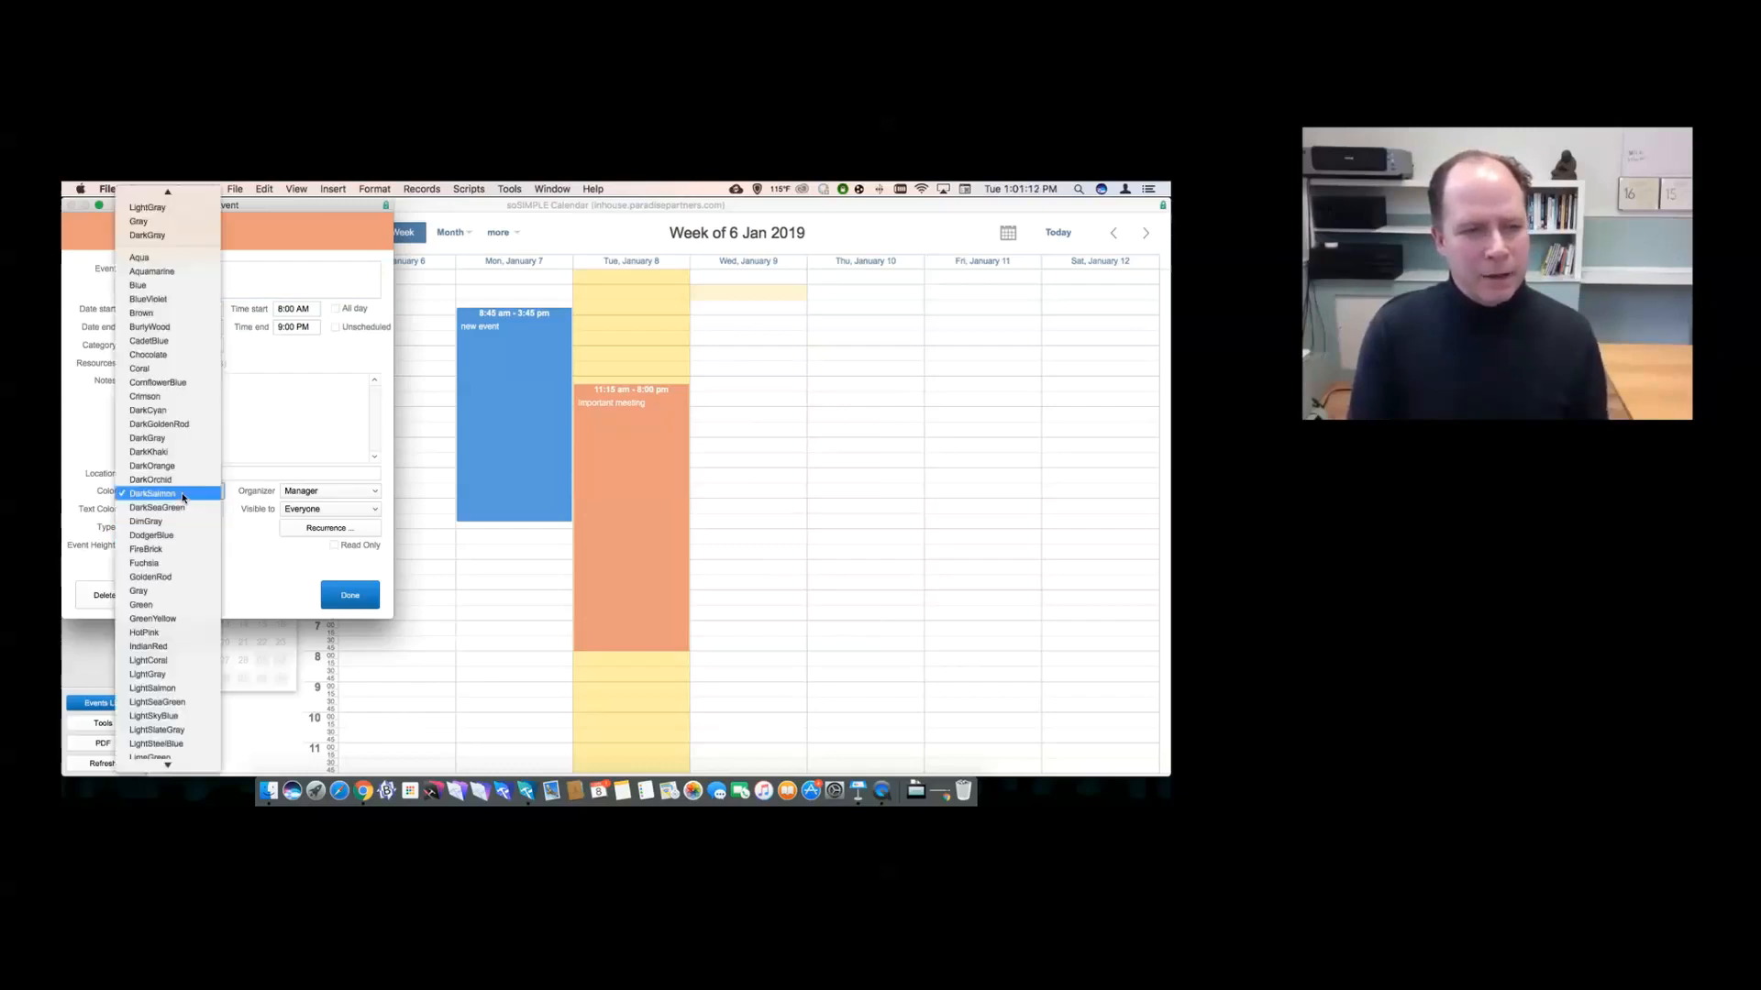
type("gre")
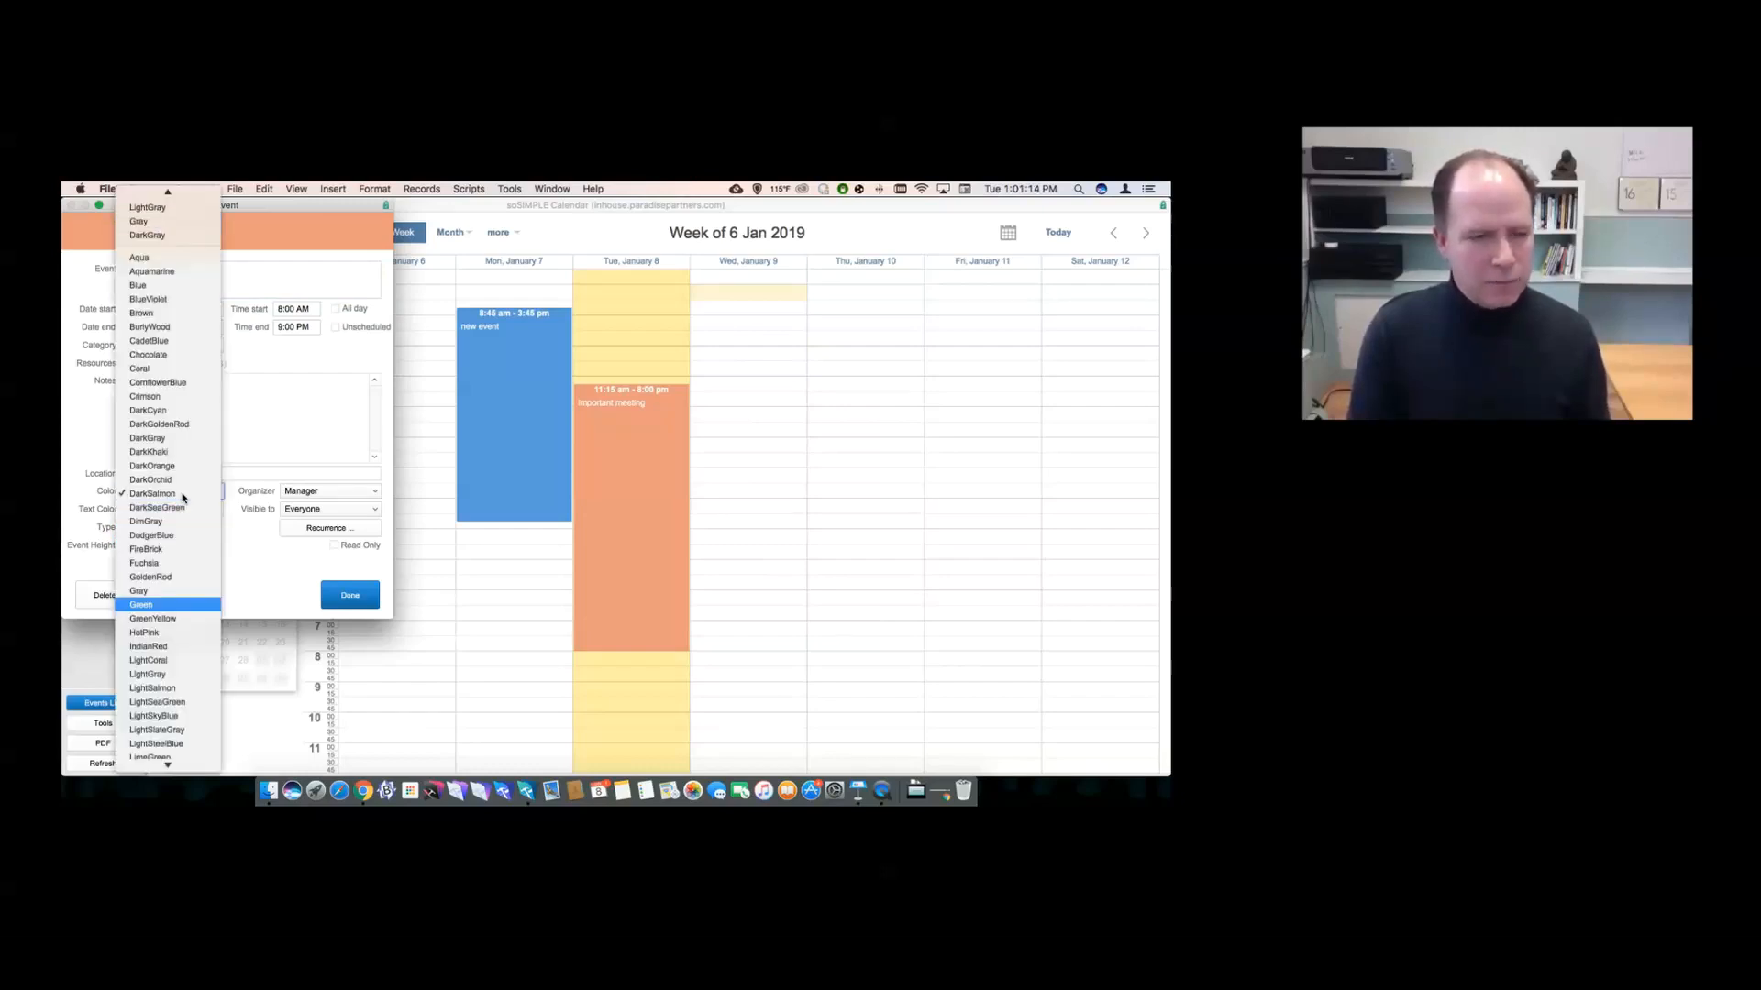
key("Return")
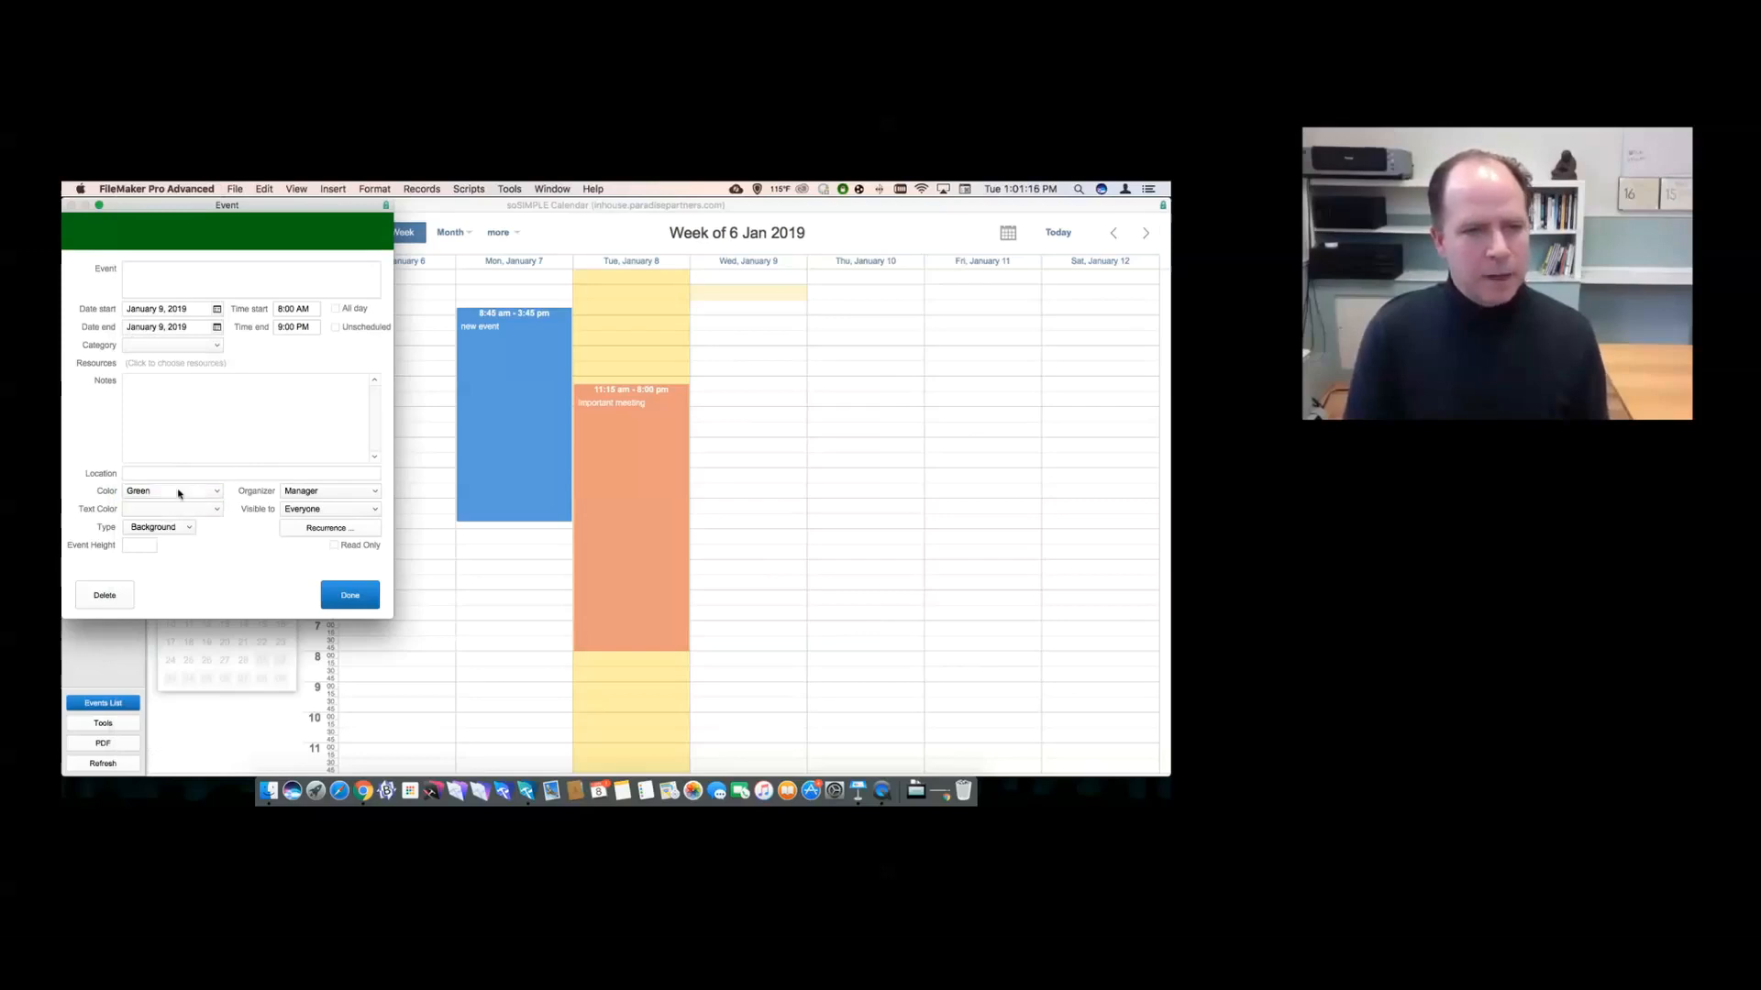
left_click(177, 494)
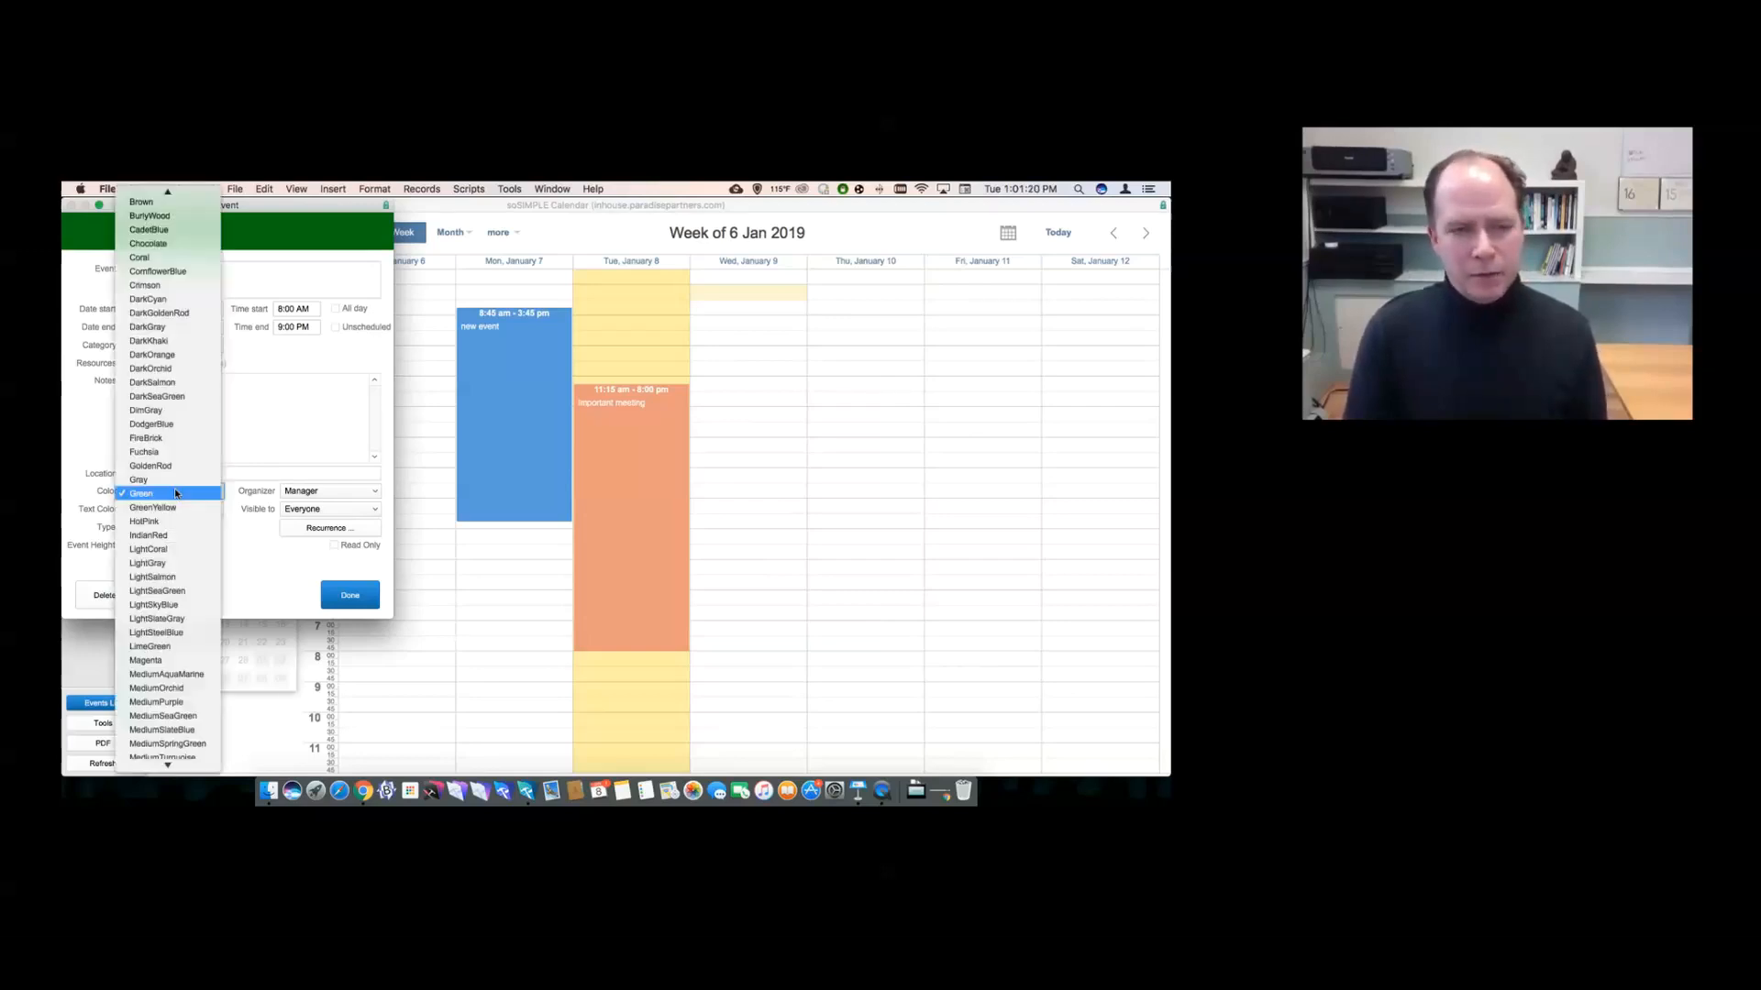
left_click(246, 543)
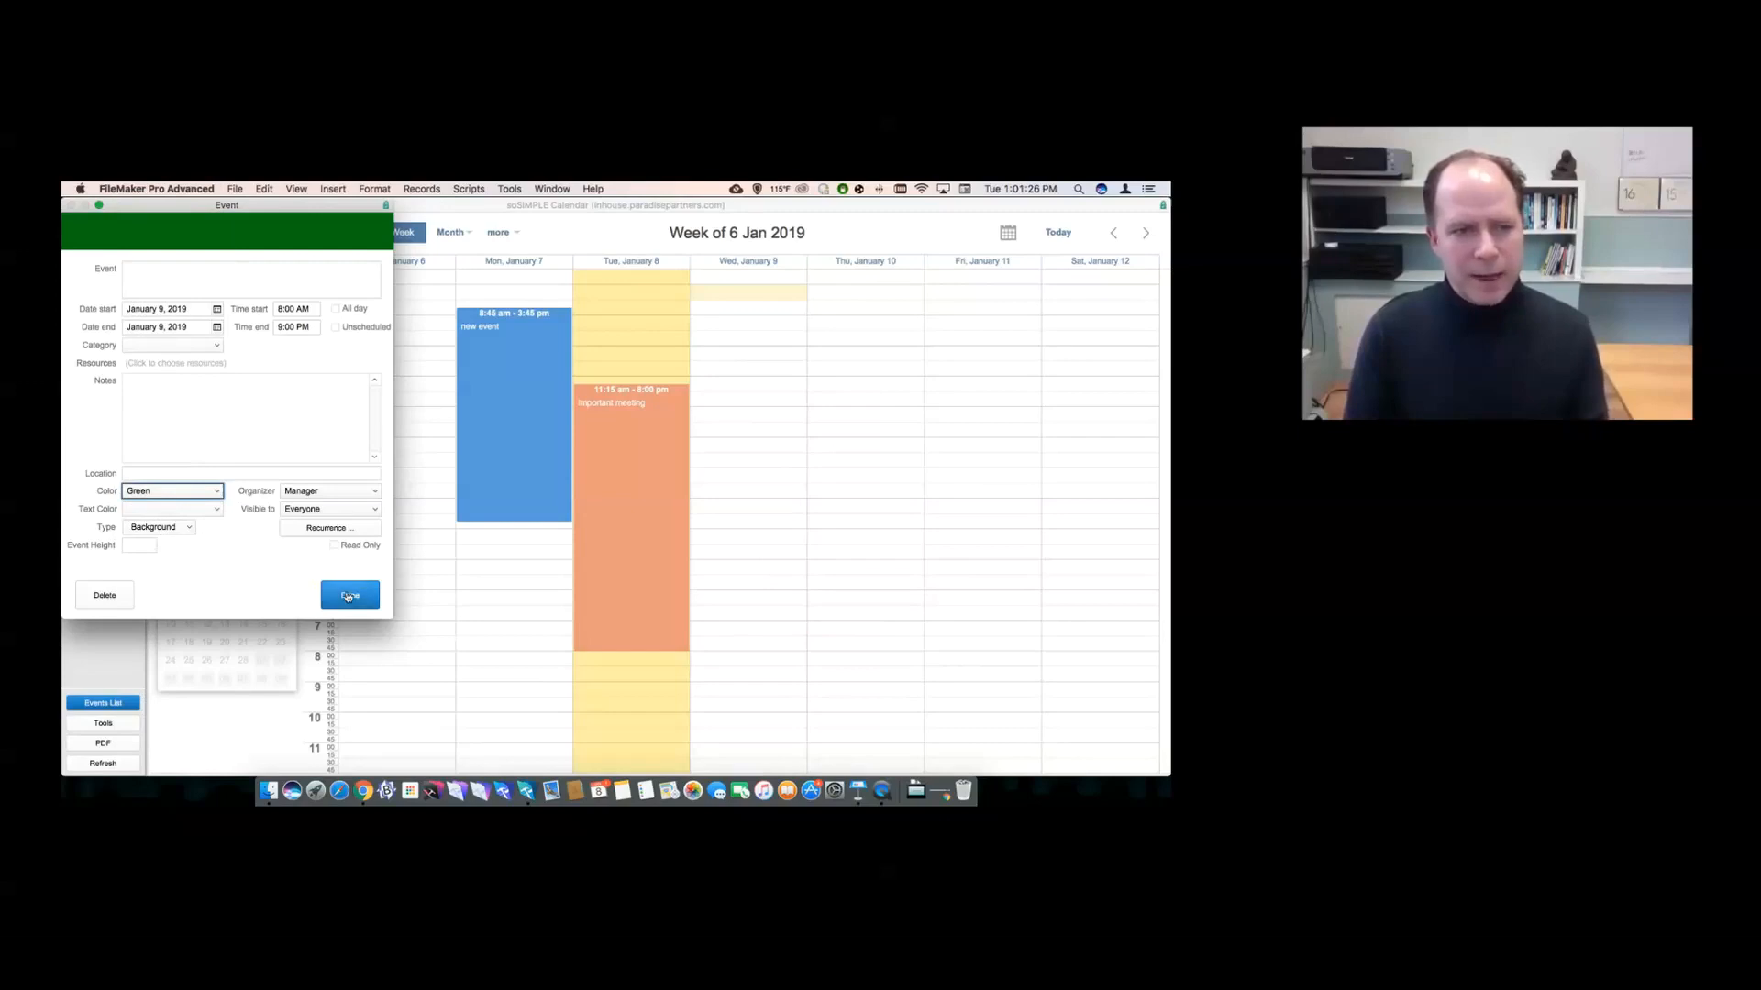
left_click(349, 596)
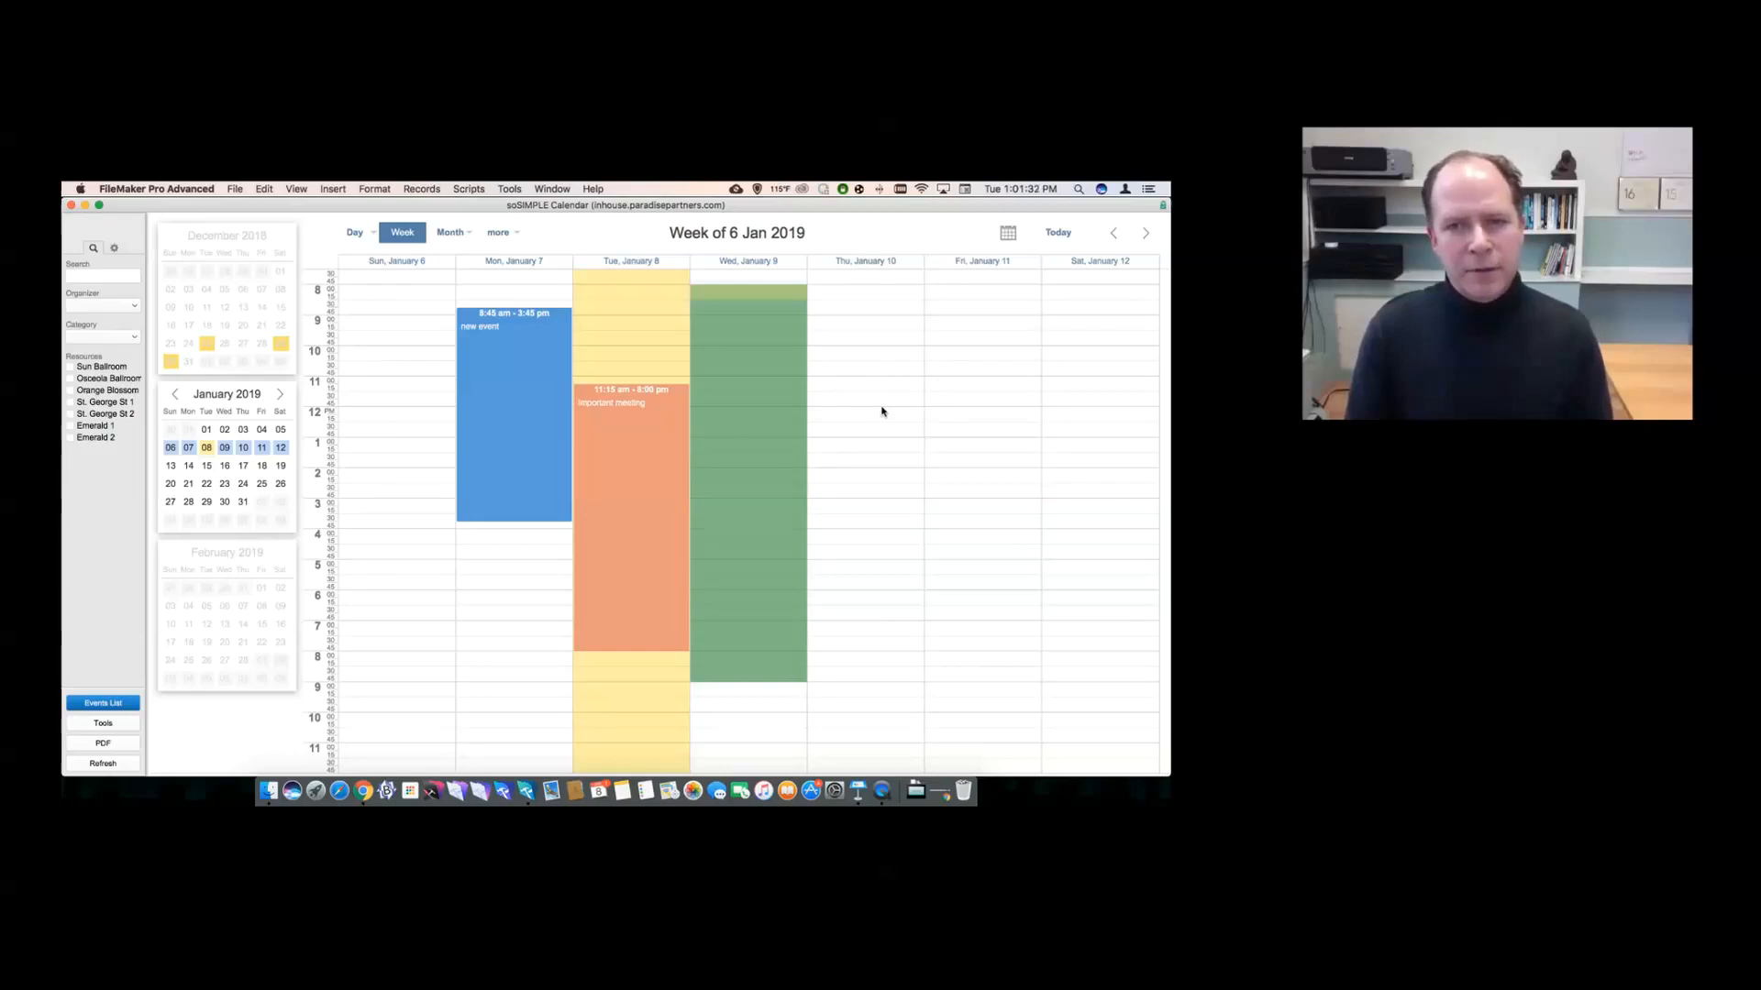
- Move the Important meeting to Wednesday morning ending 10:15 am, then mark a 1–2 pm Wednesday slot
left_click_drag(626, 397, 731, 360)
left_click_drag(721, 620, 725, 309)
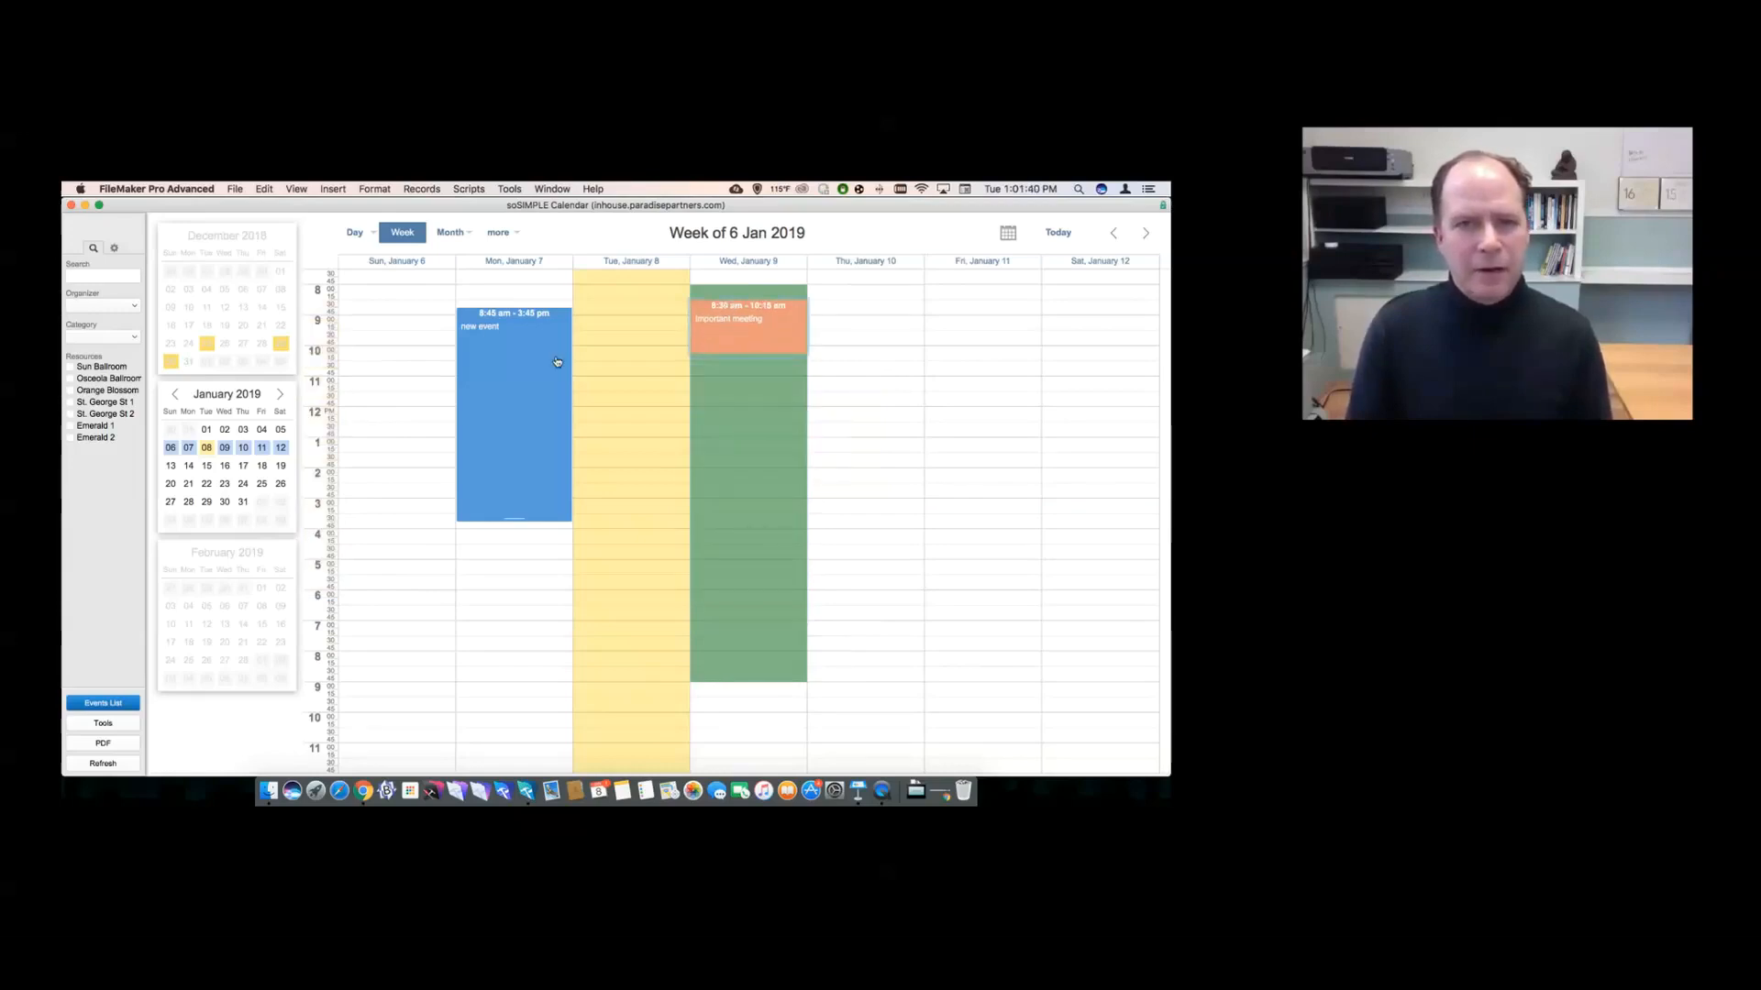
left_click_drag(731, 442, 729, 471)
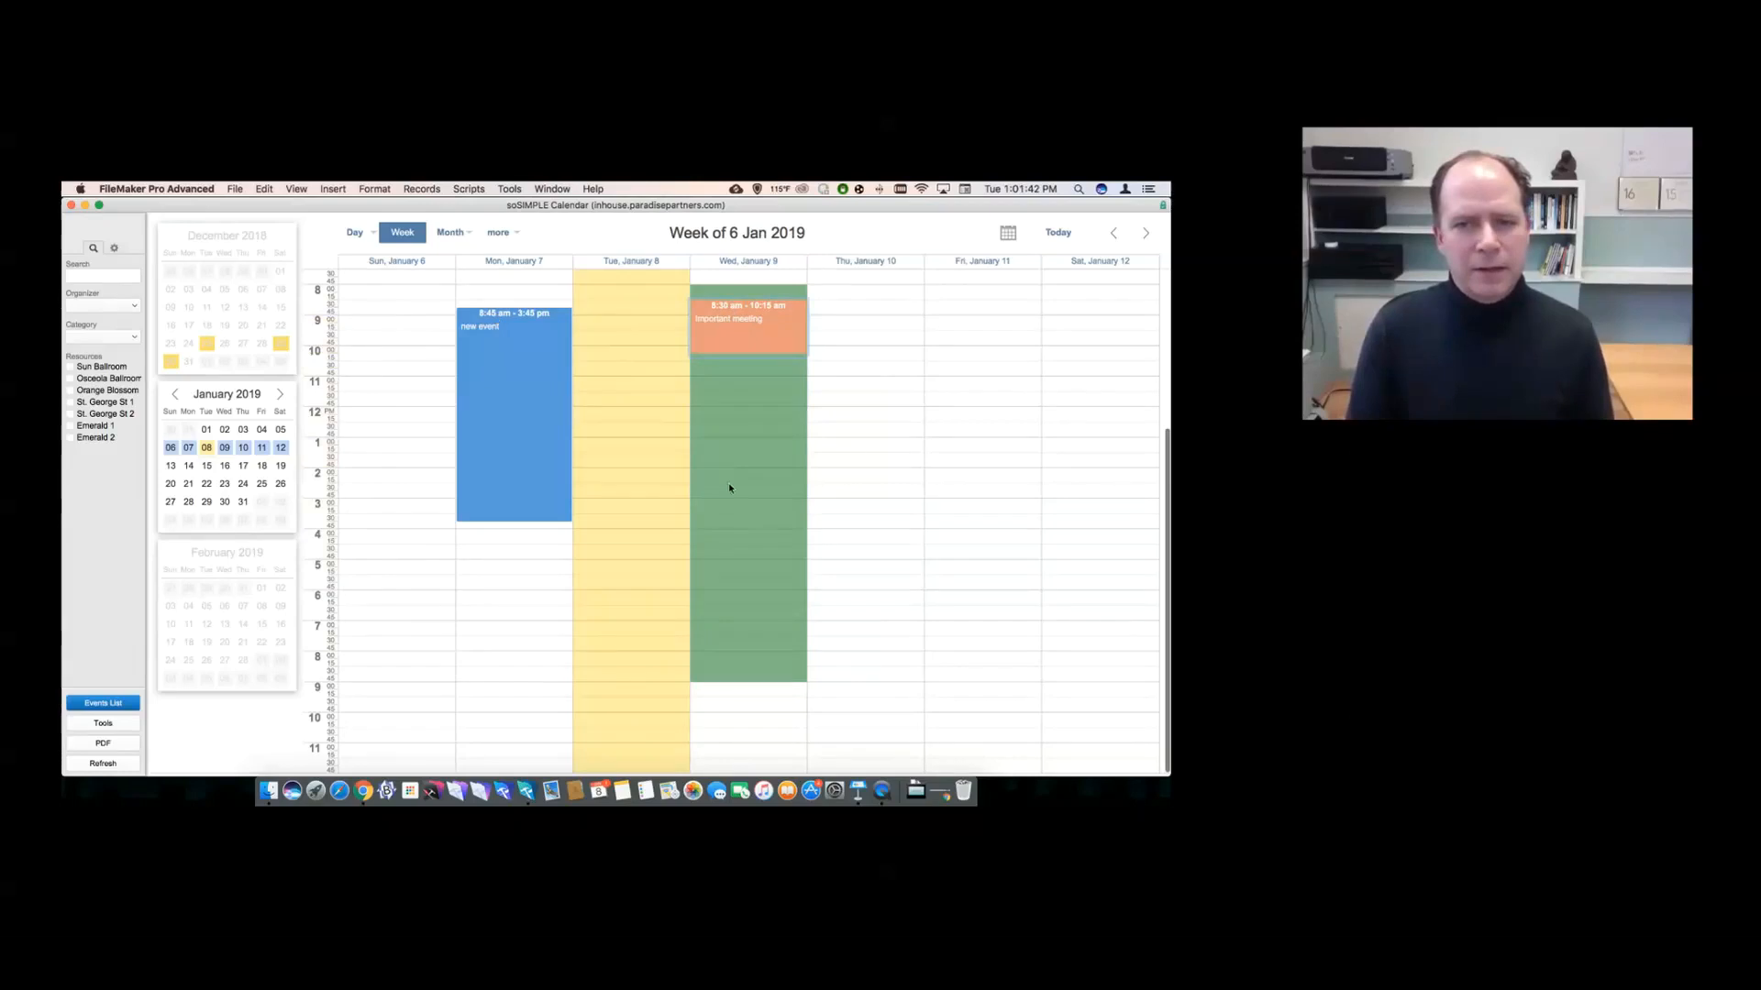
- Confirm the new 1:00–2:00 pm event in Wednesday's column
left_click(350, 595)
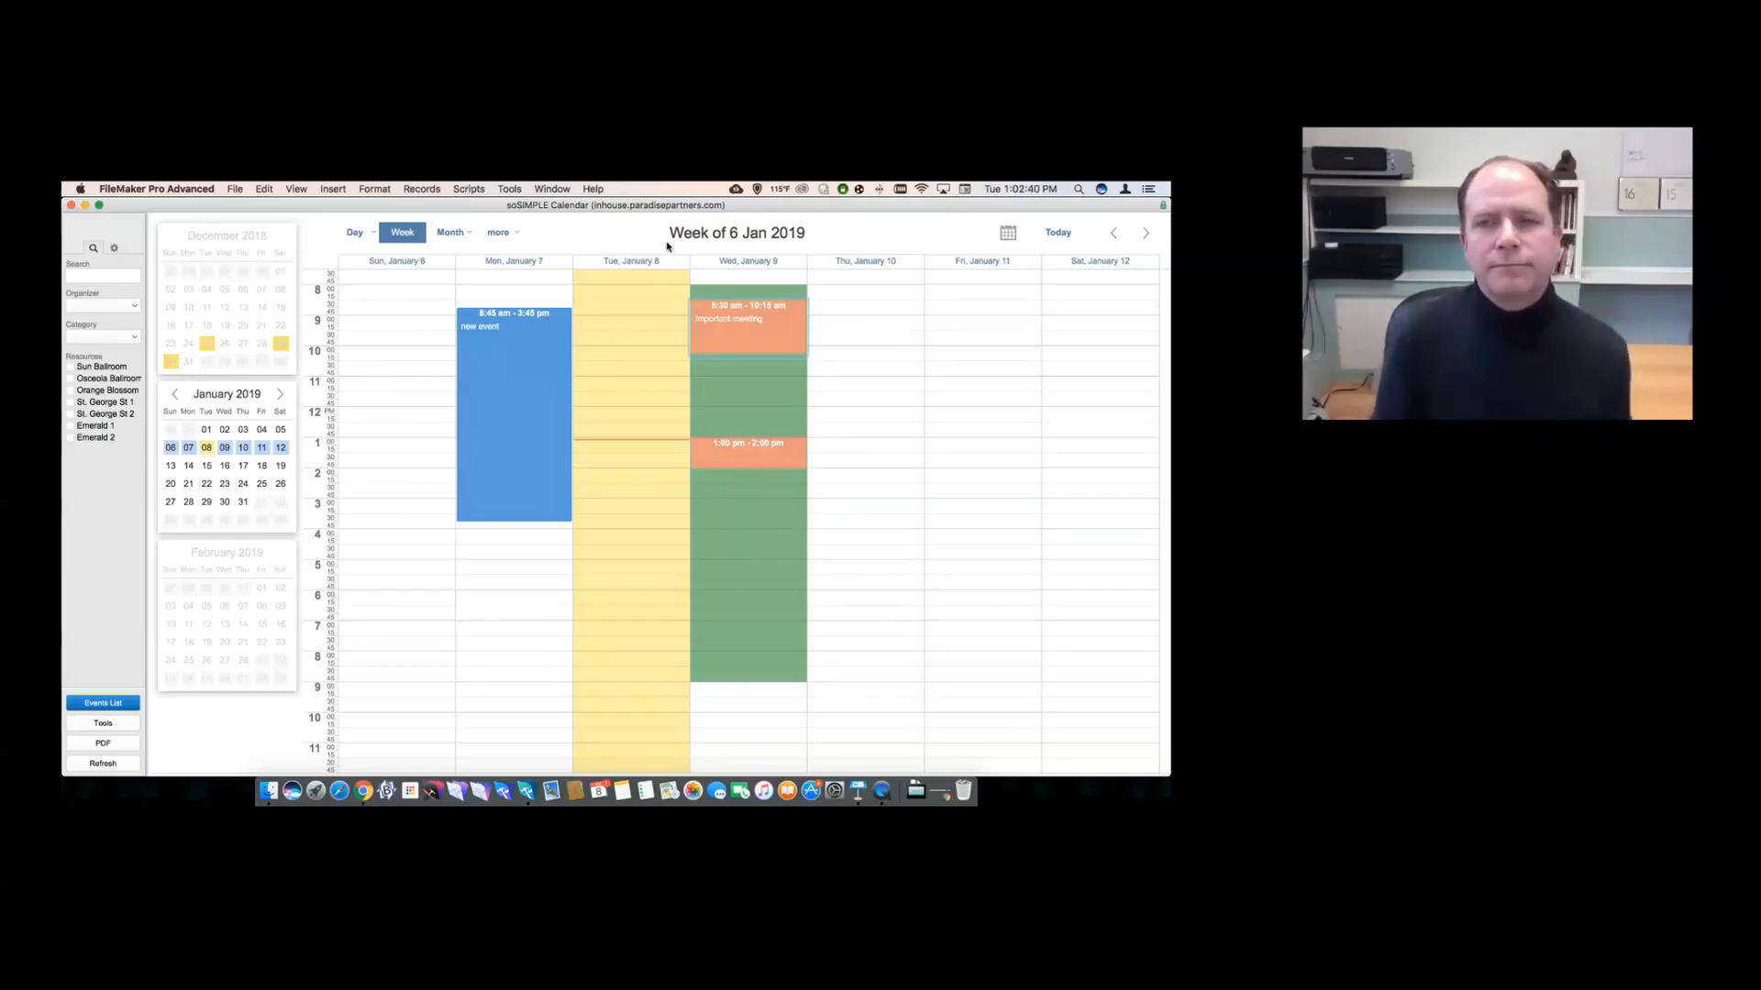
left_click(553, 189)
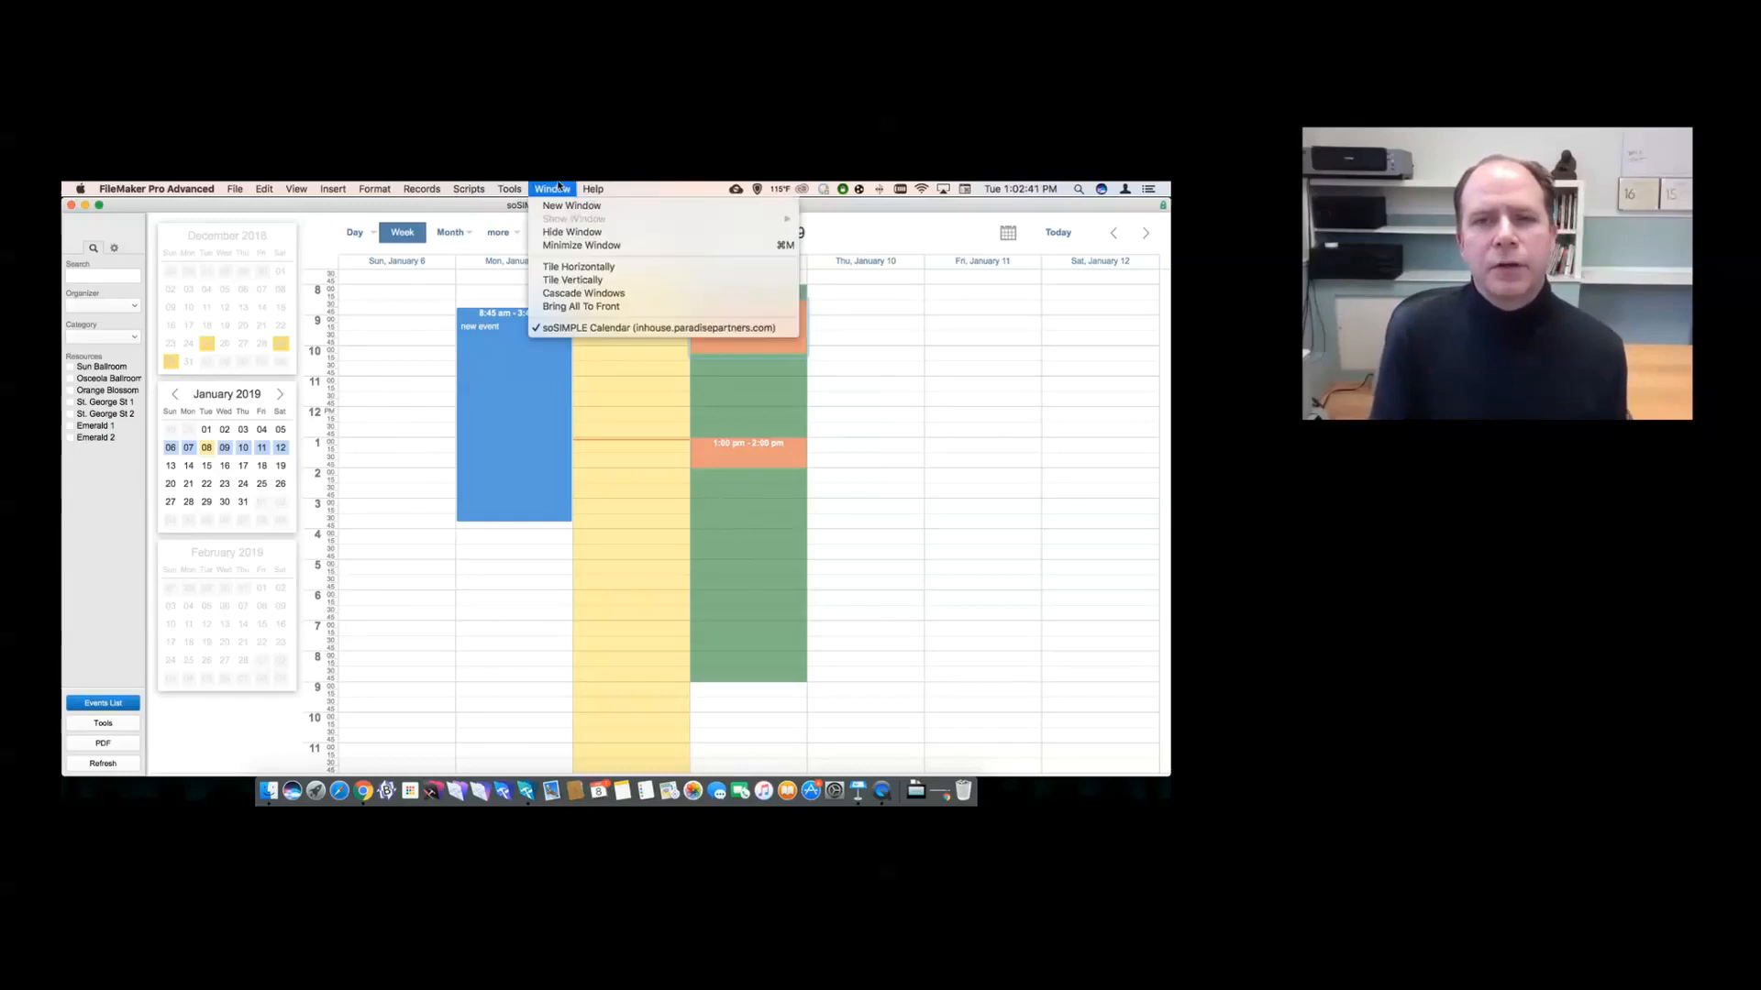
left_click(502, 250)
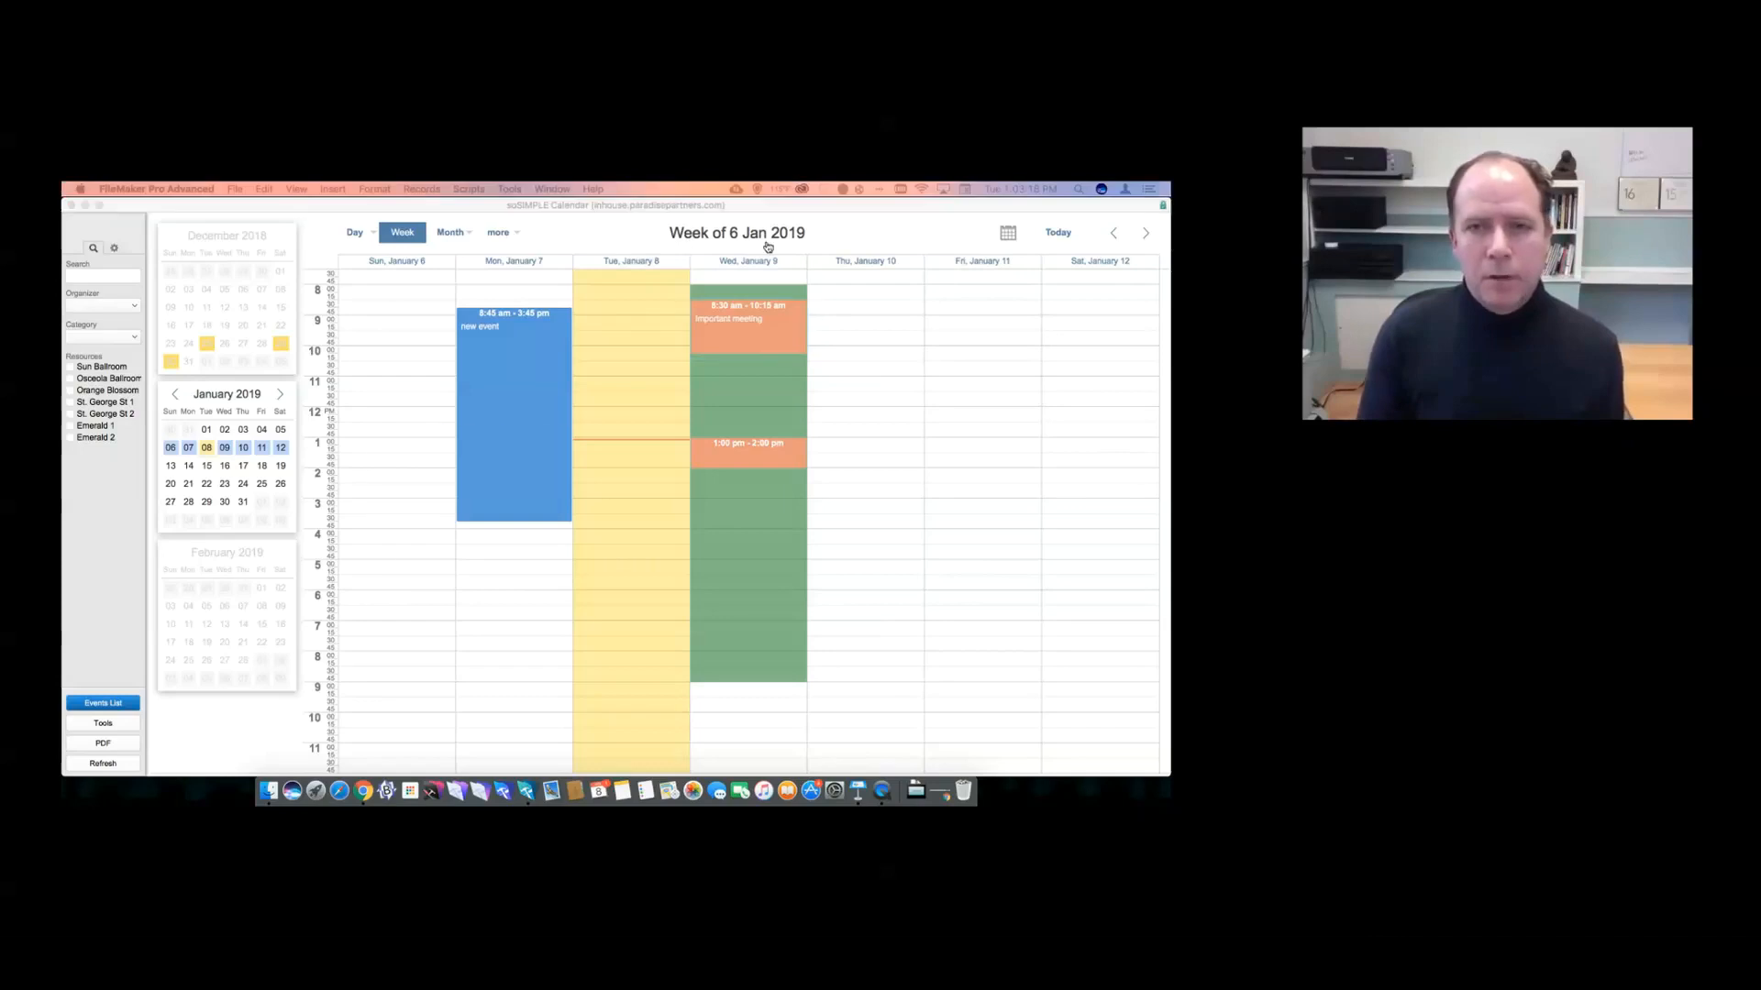
key("super+Tab")
key("super+Tab")
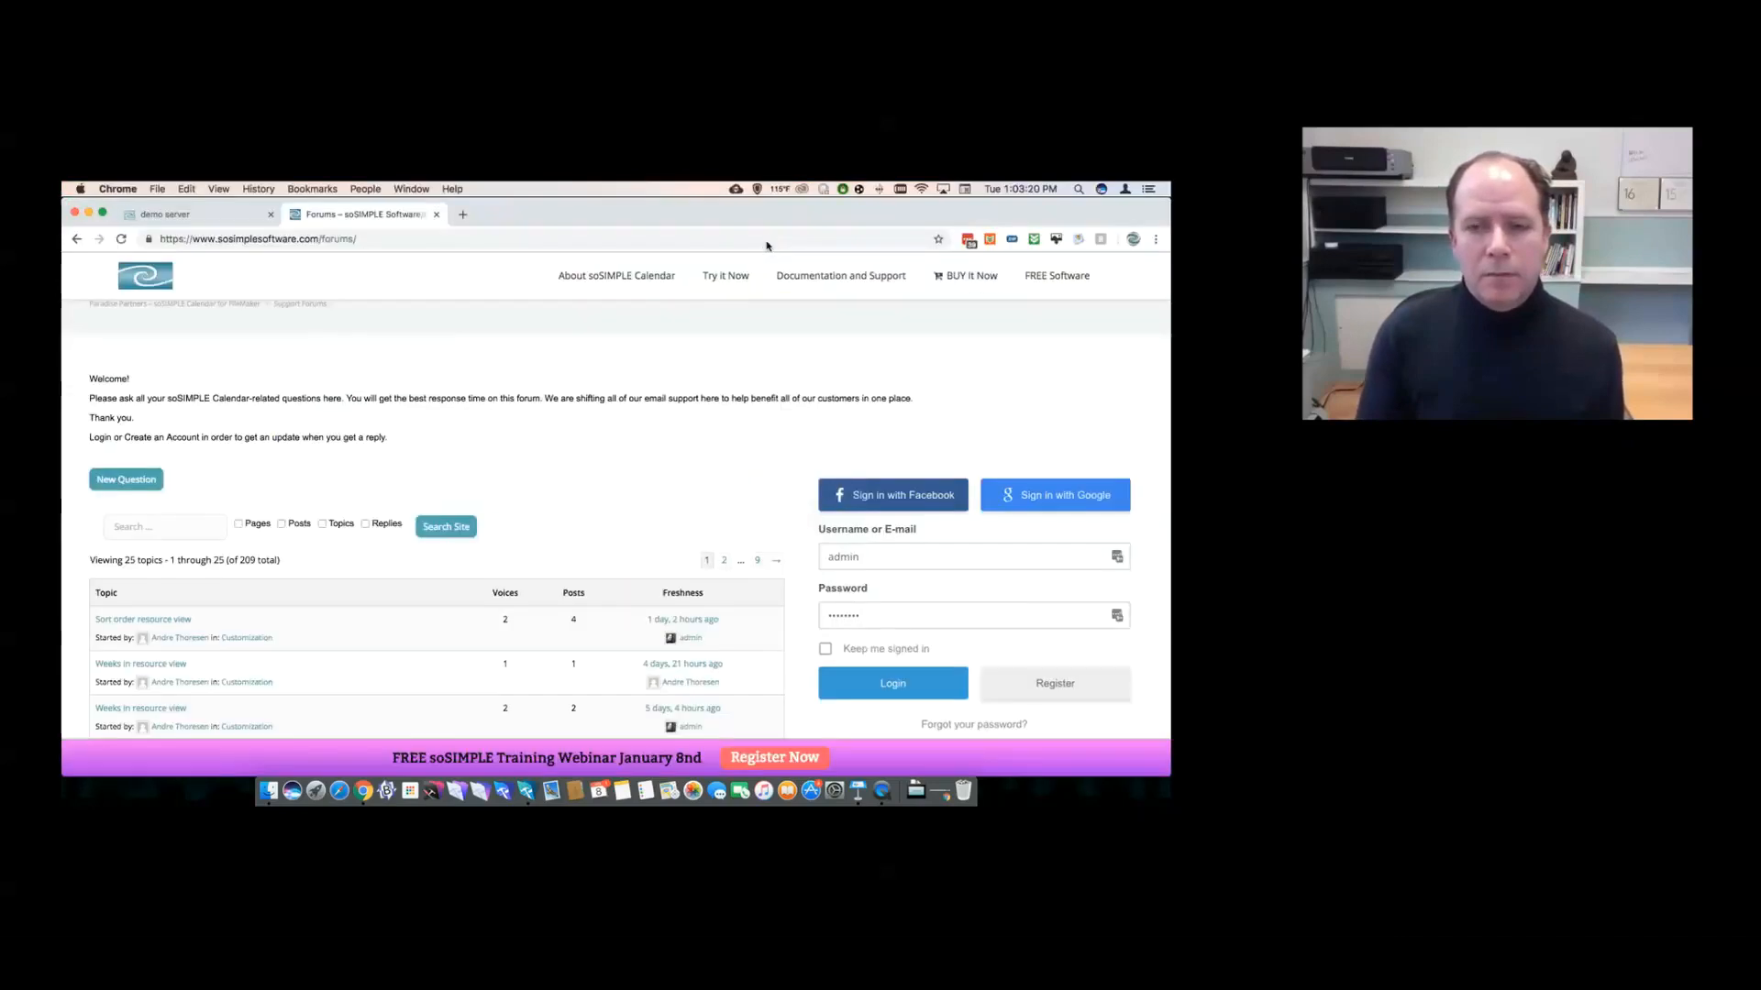
- Back in Chrome, show the Buy soSIMPLE Calendar page listing Single User $199, For Teams $599, Get It All $999
key("super+Tab")
key("shift+super+Tab")
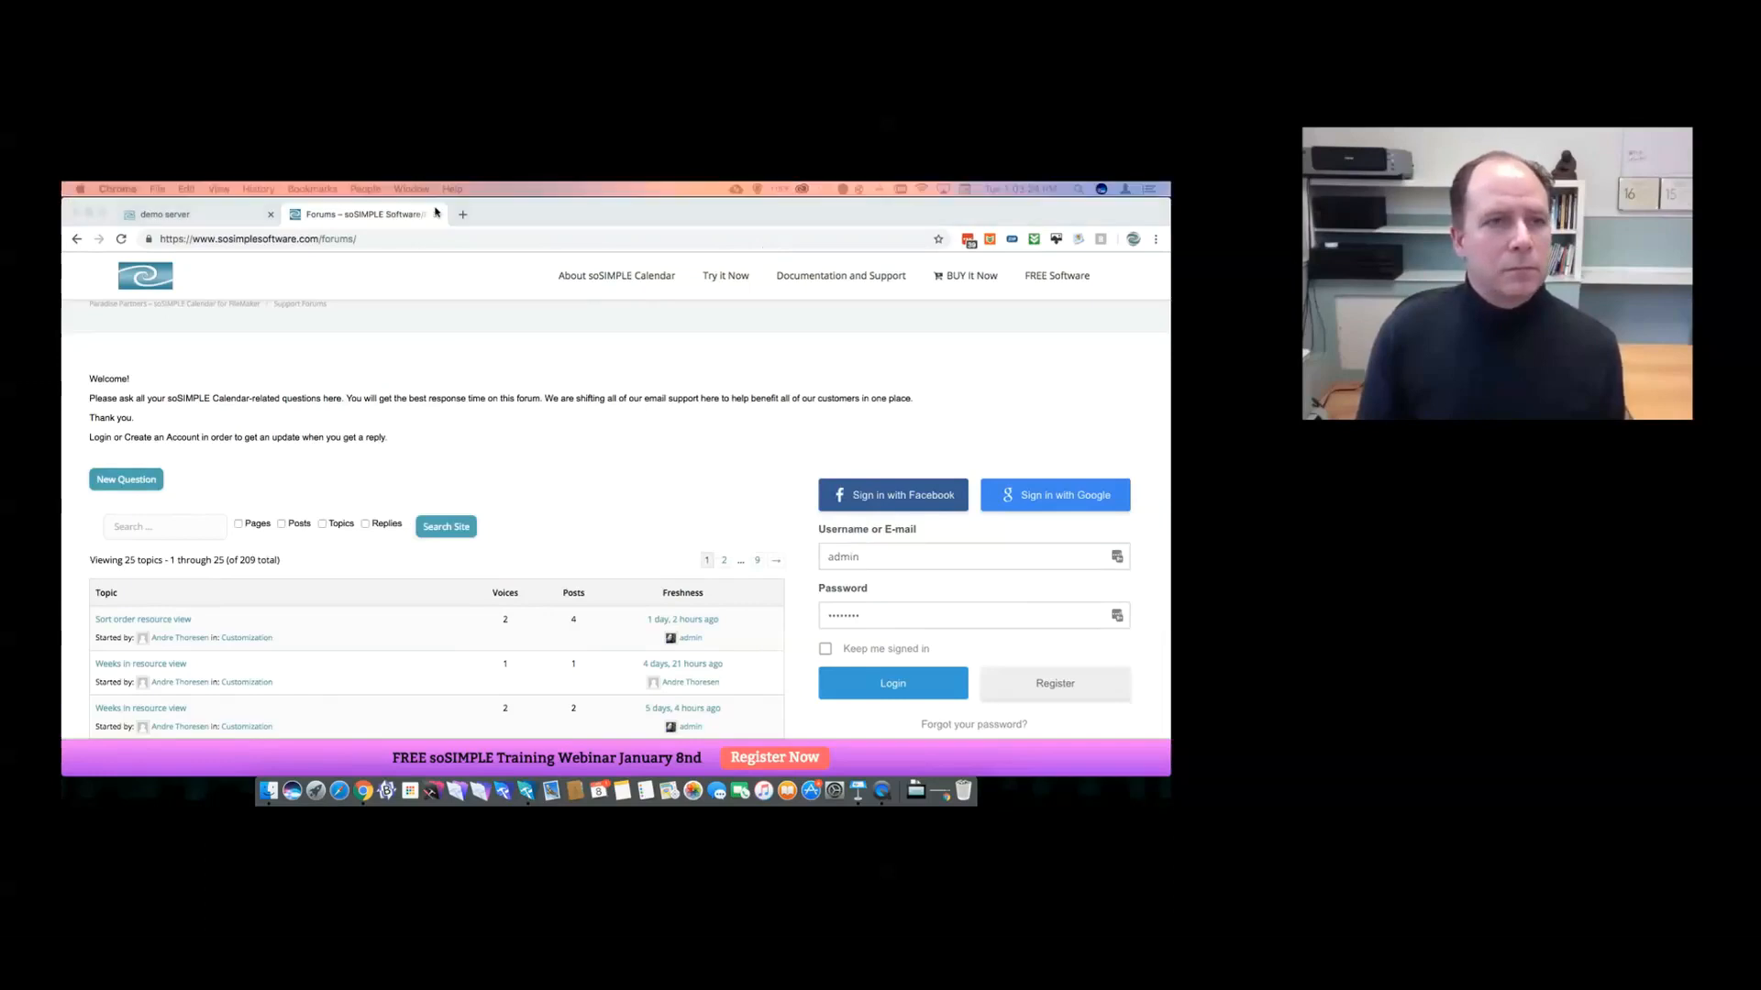
left_click_drag(1759, 224, 700, 194)
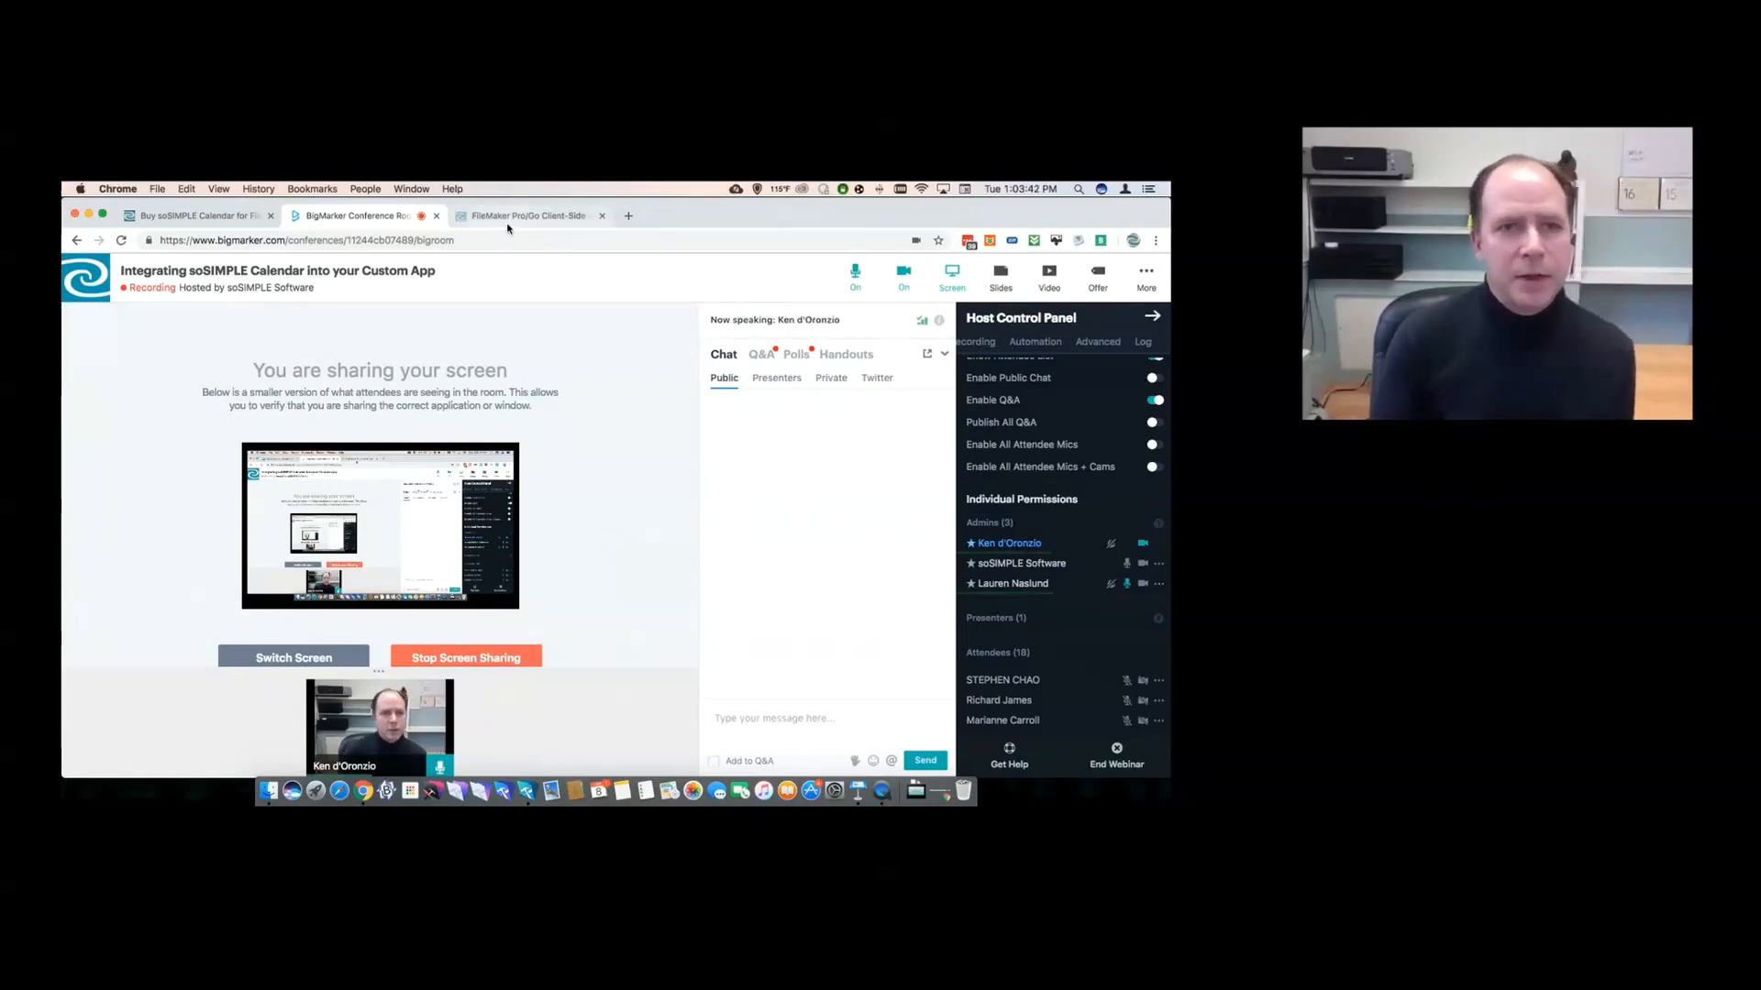
left_click(195, 216)
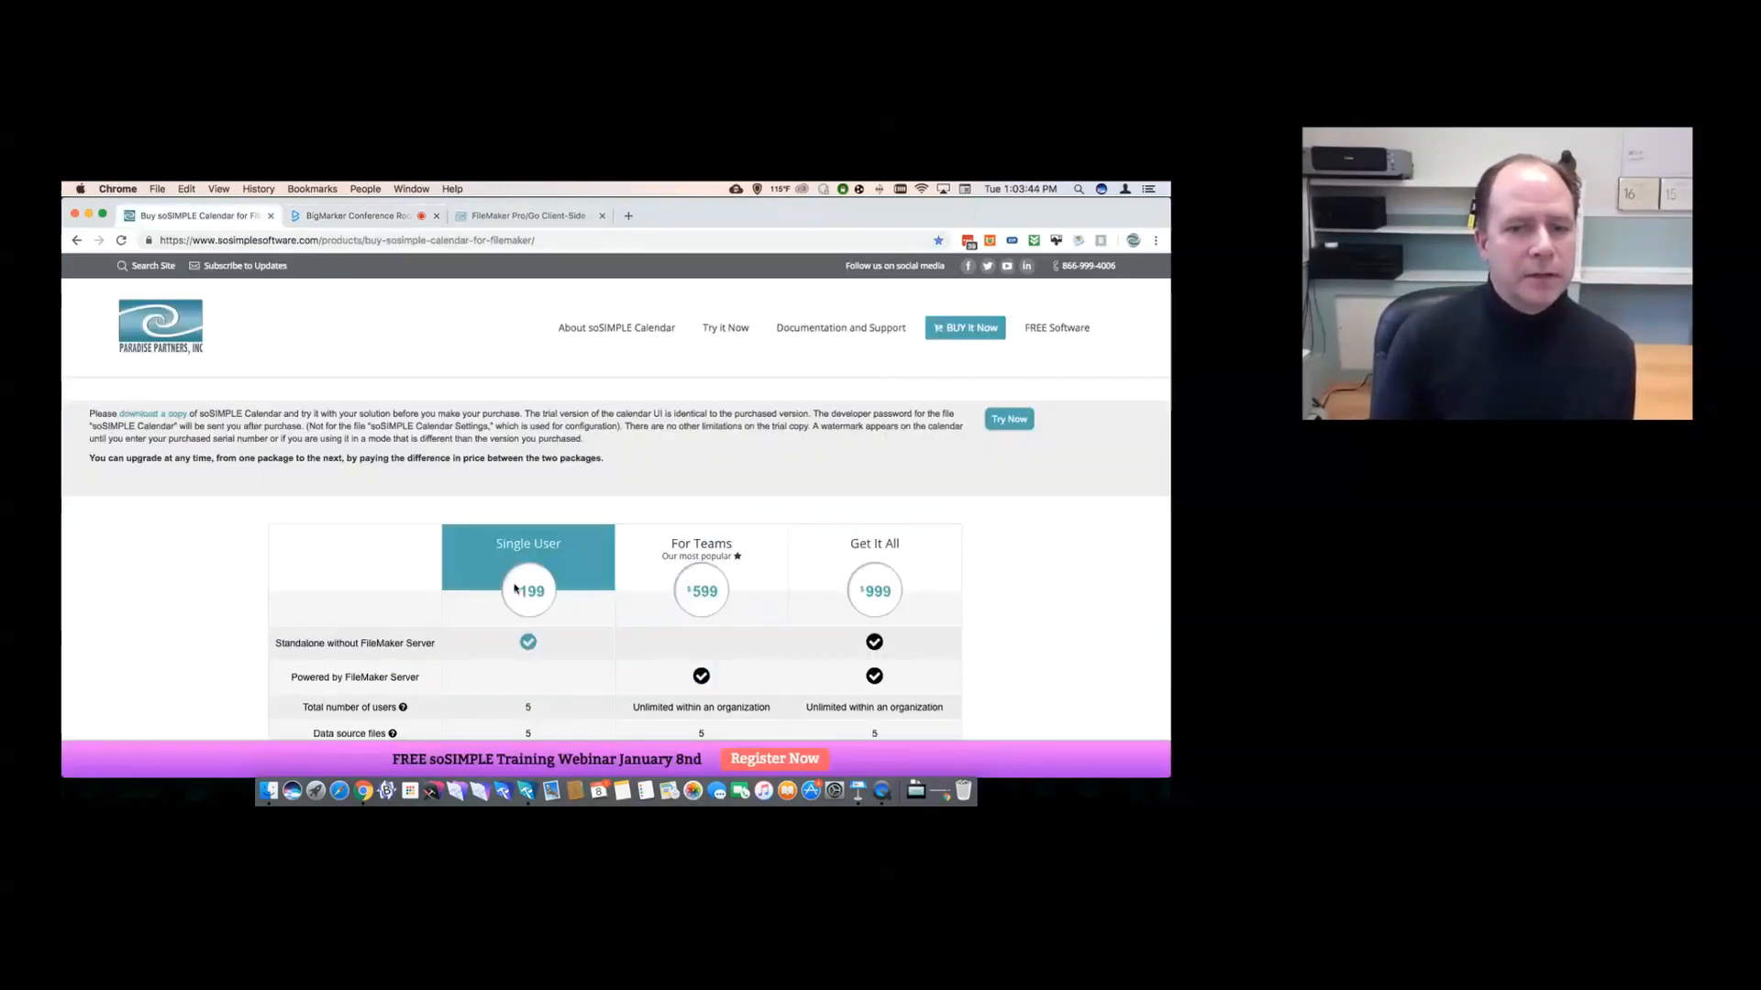
scroll(392, 546, "down", 3)
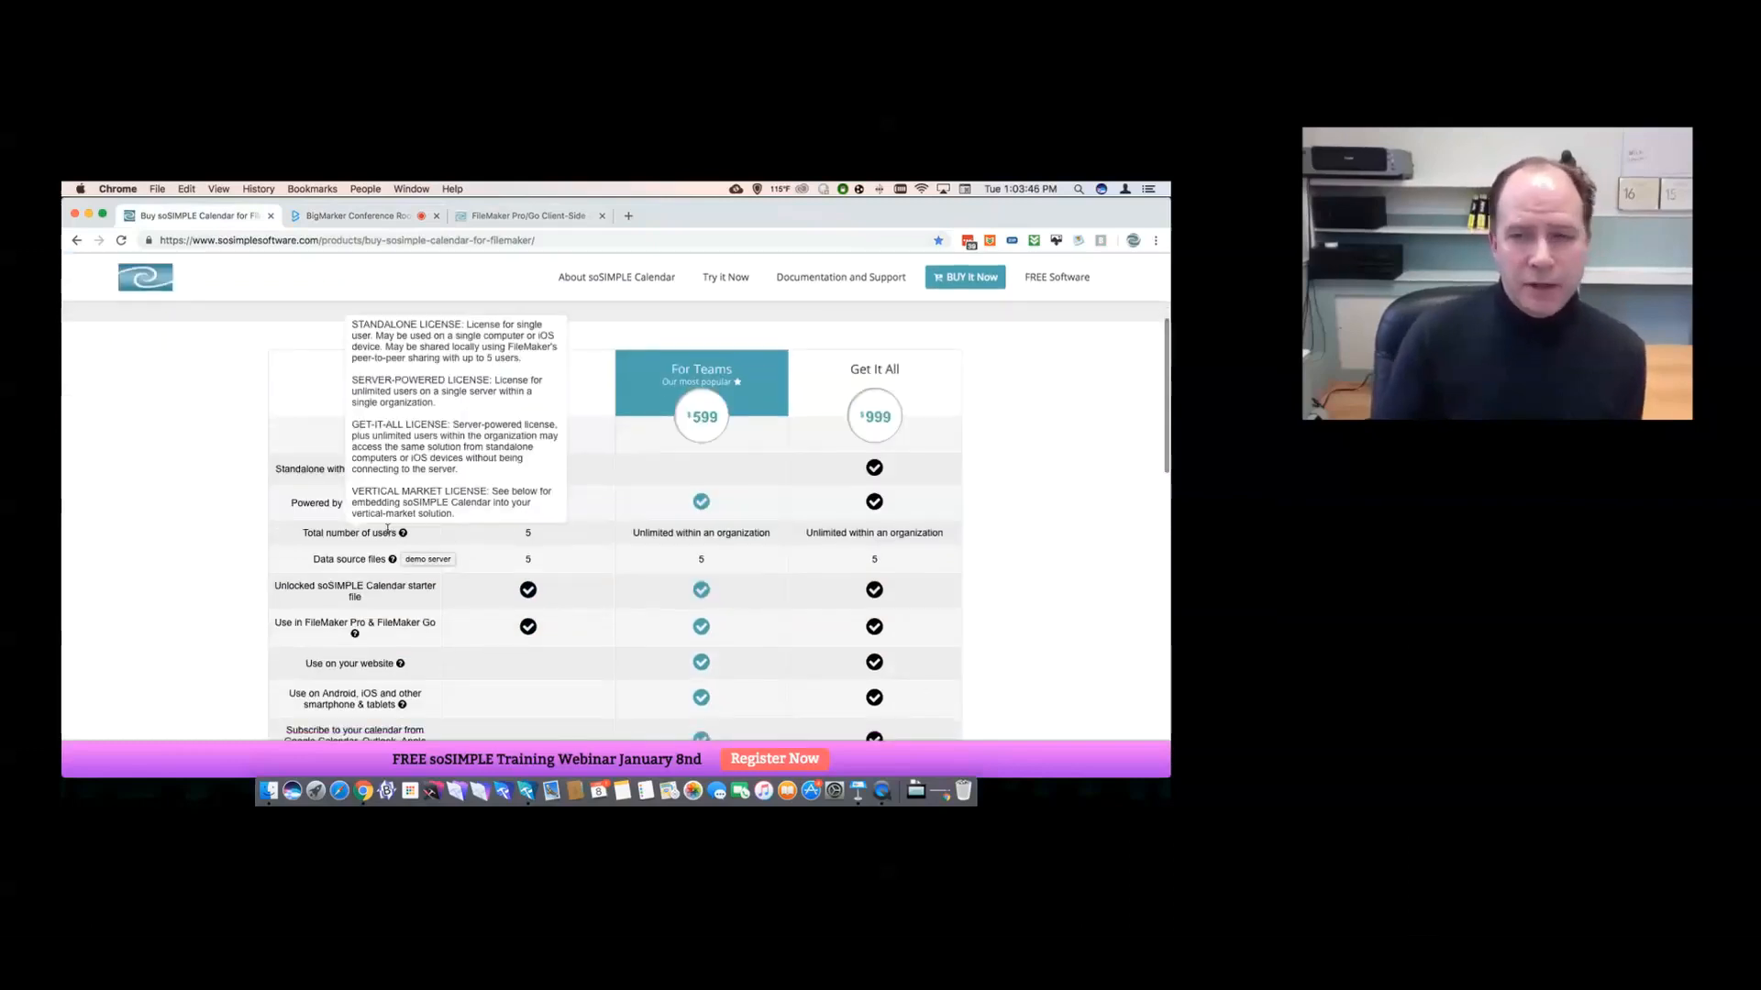
scroll(387, 530, "down", 1)
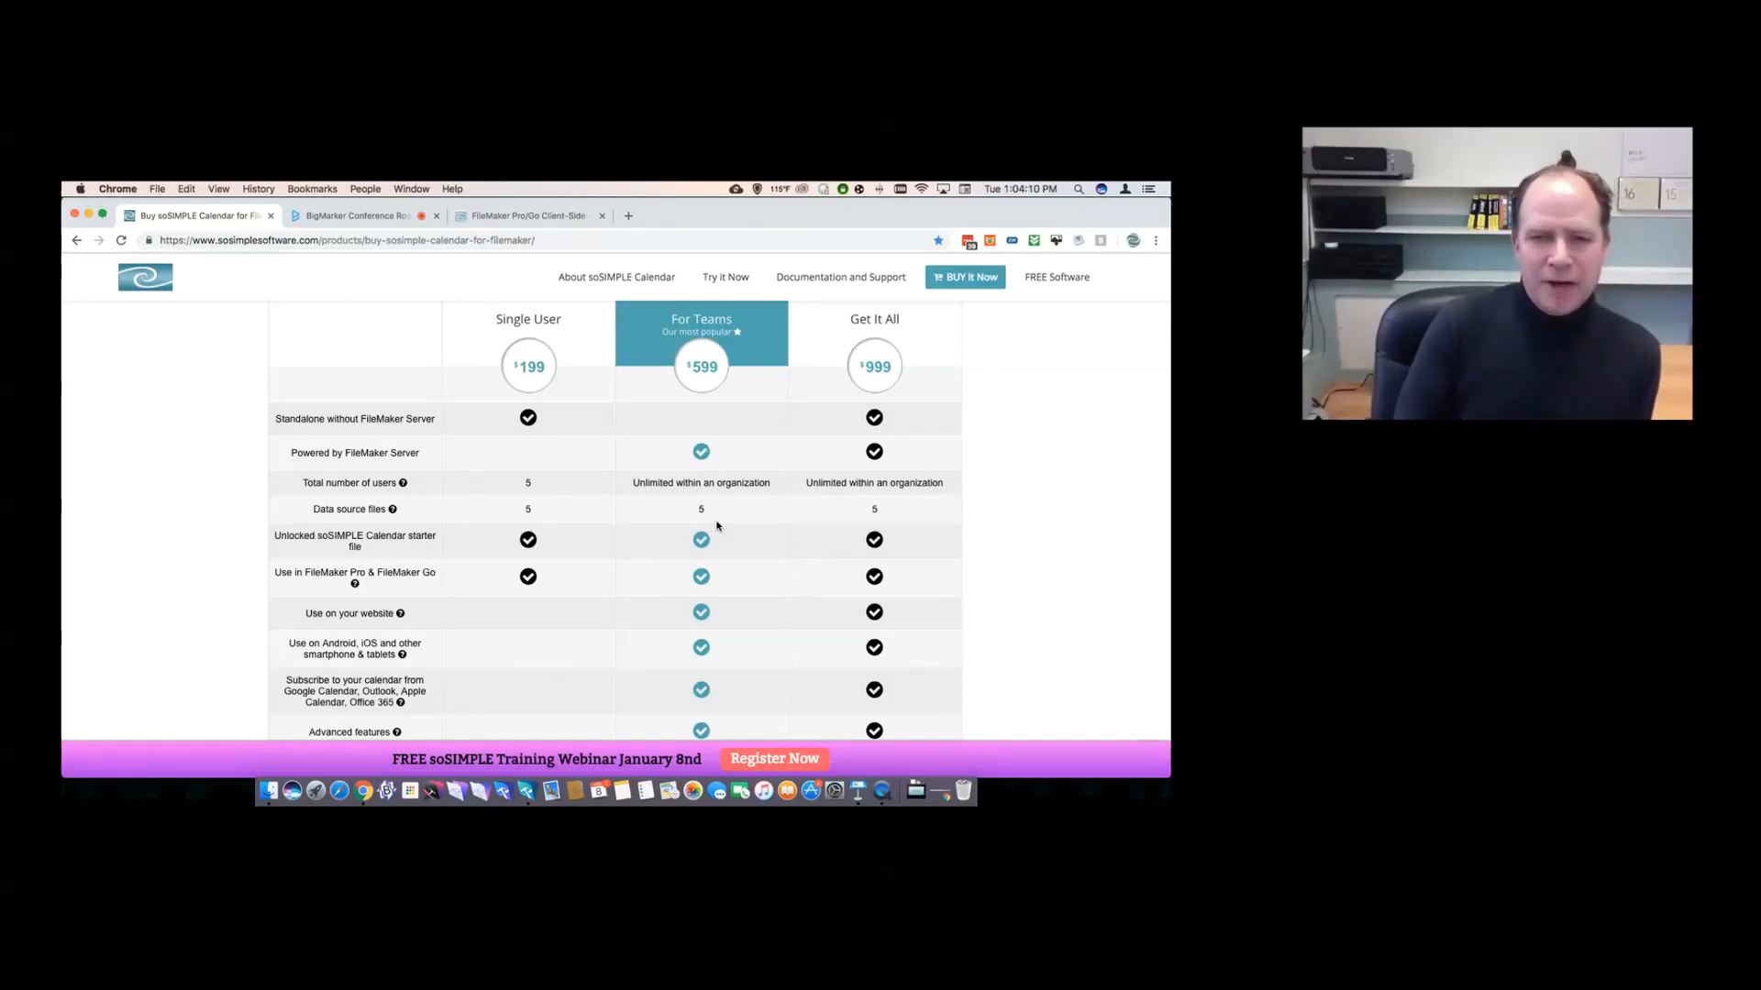
scroll(718, 526, "down", 5)
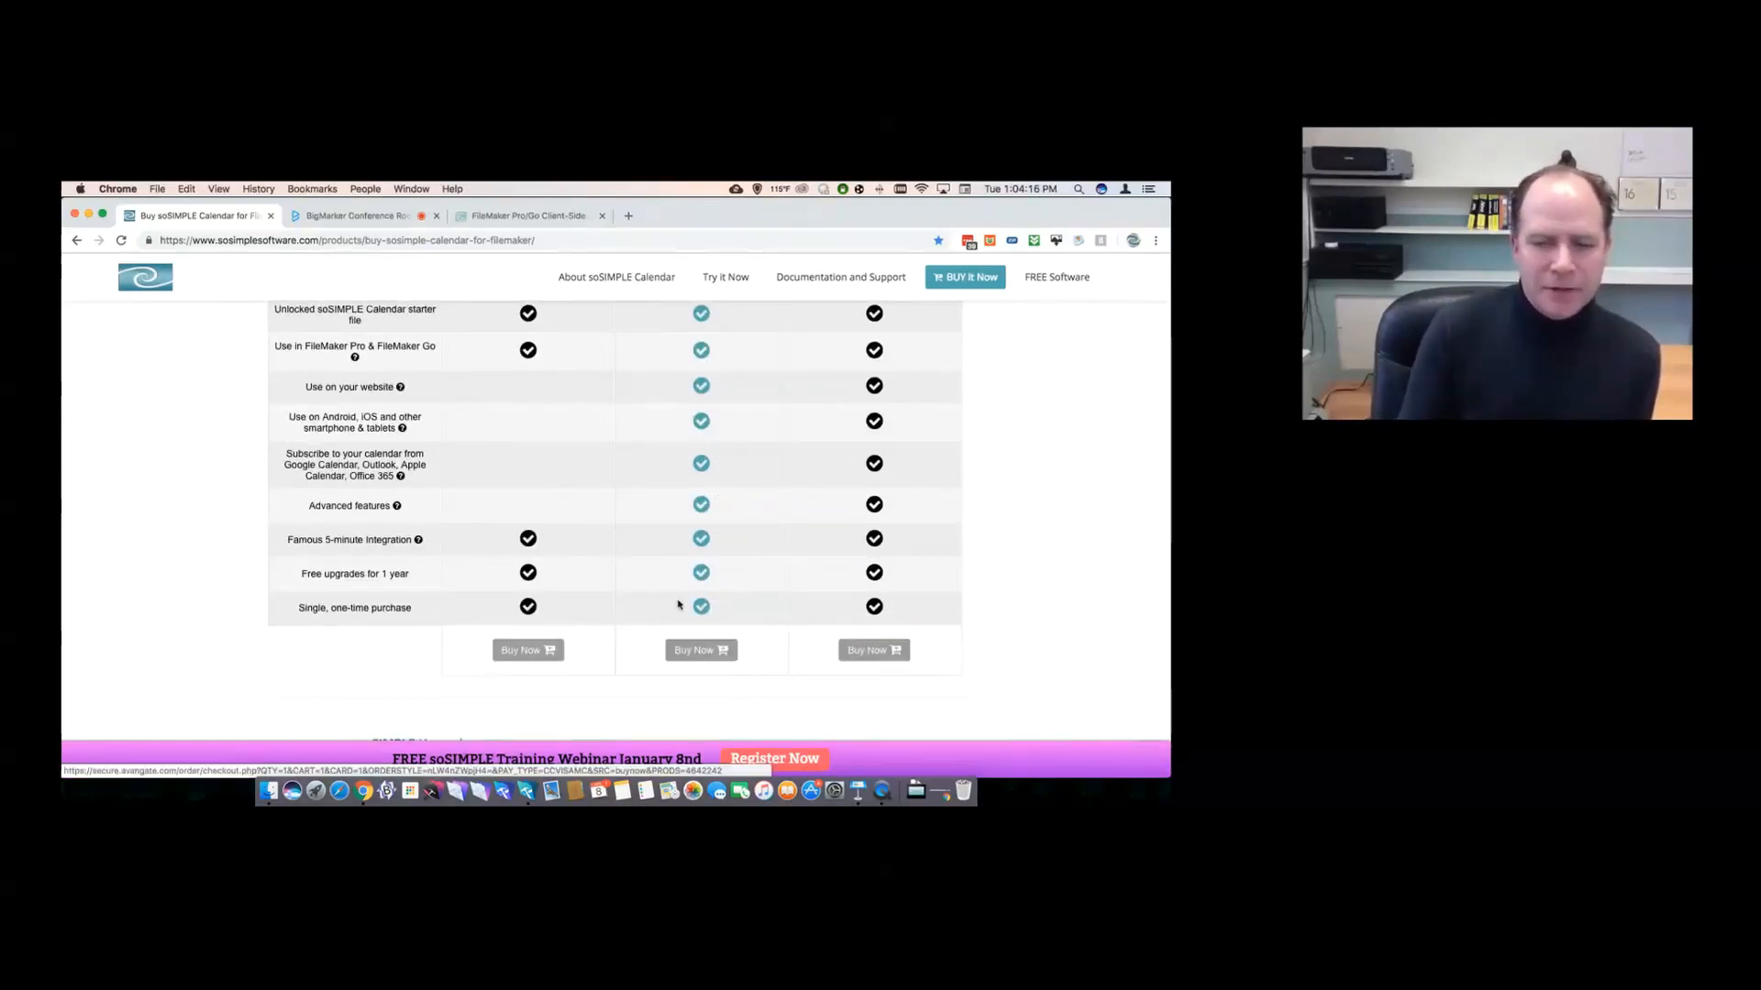
scroll(676, 596, "up", 3)
scroll(674, 592, "up", 3)
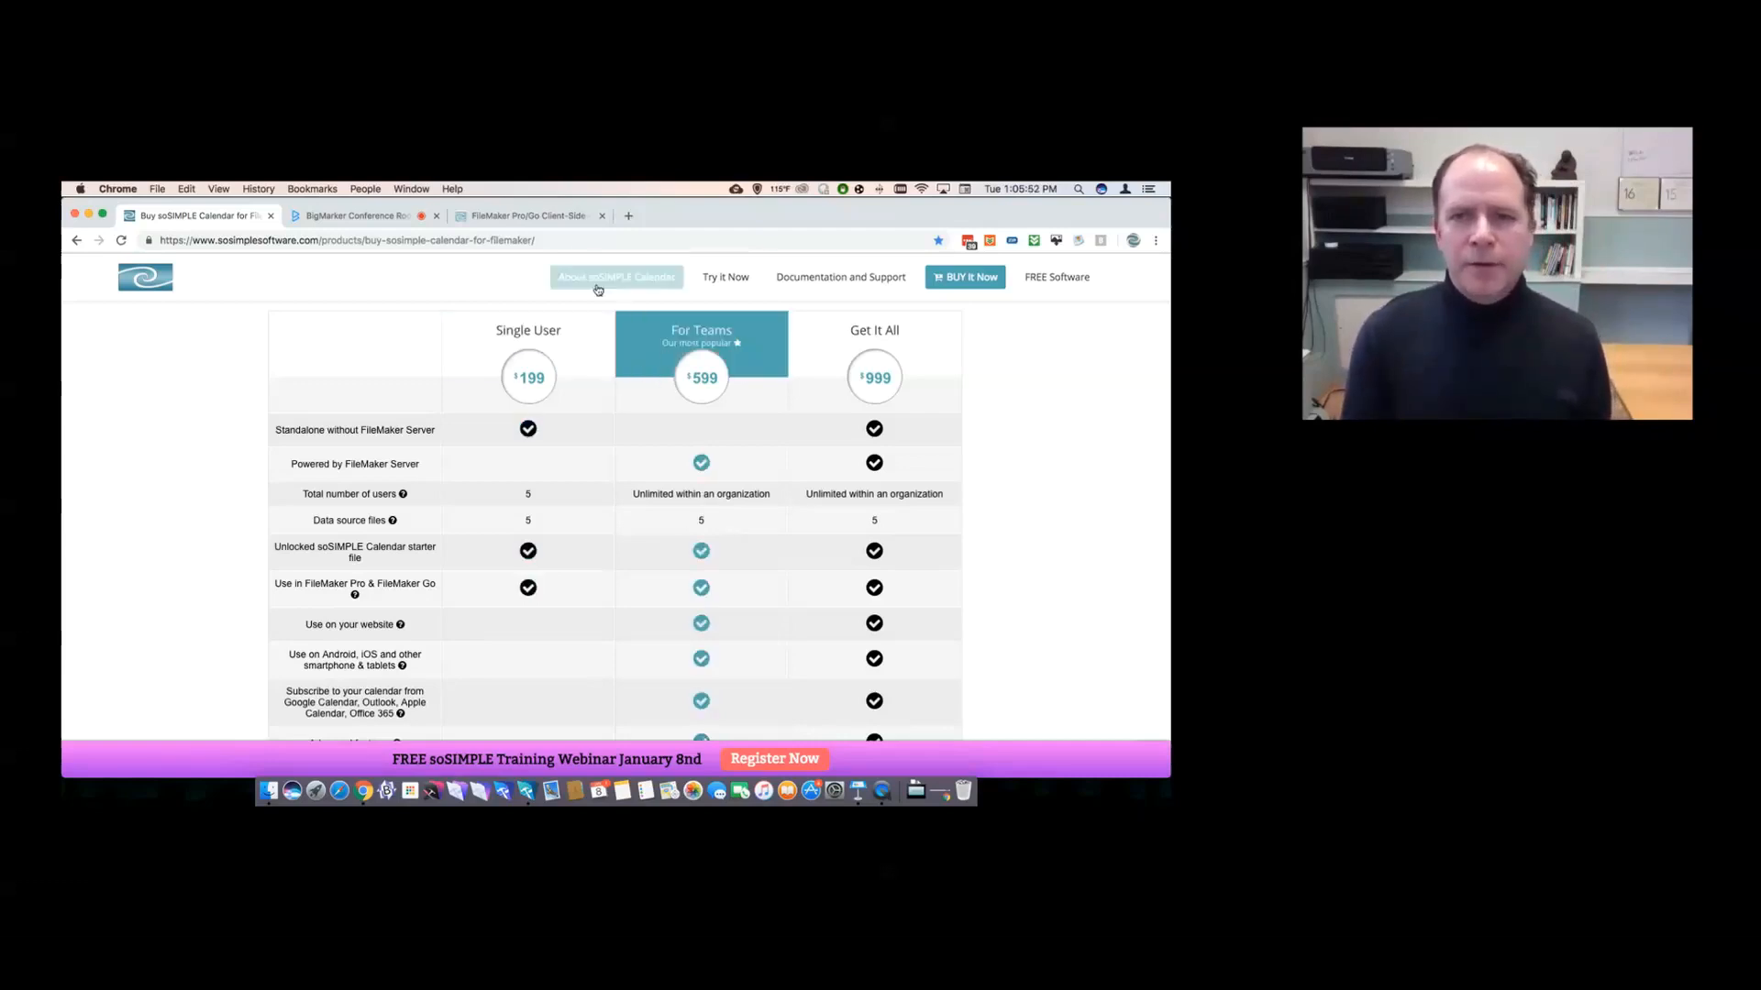
left_click(370, 223)
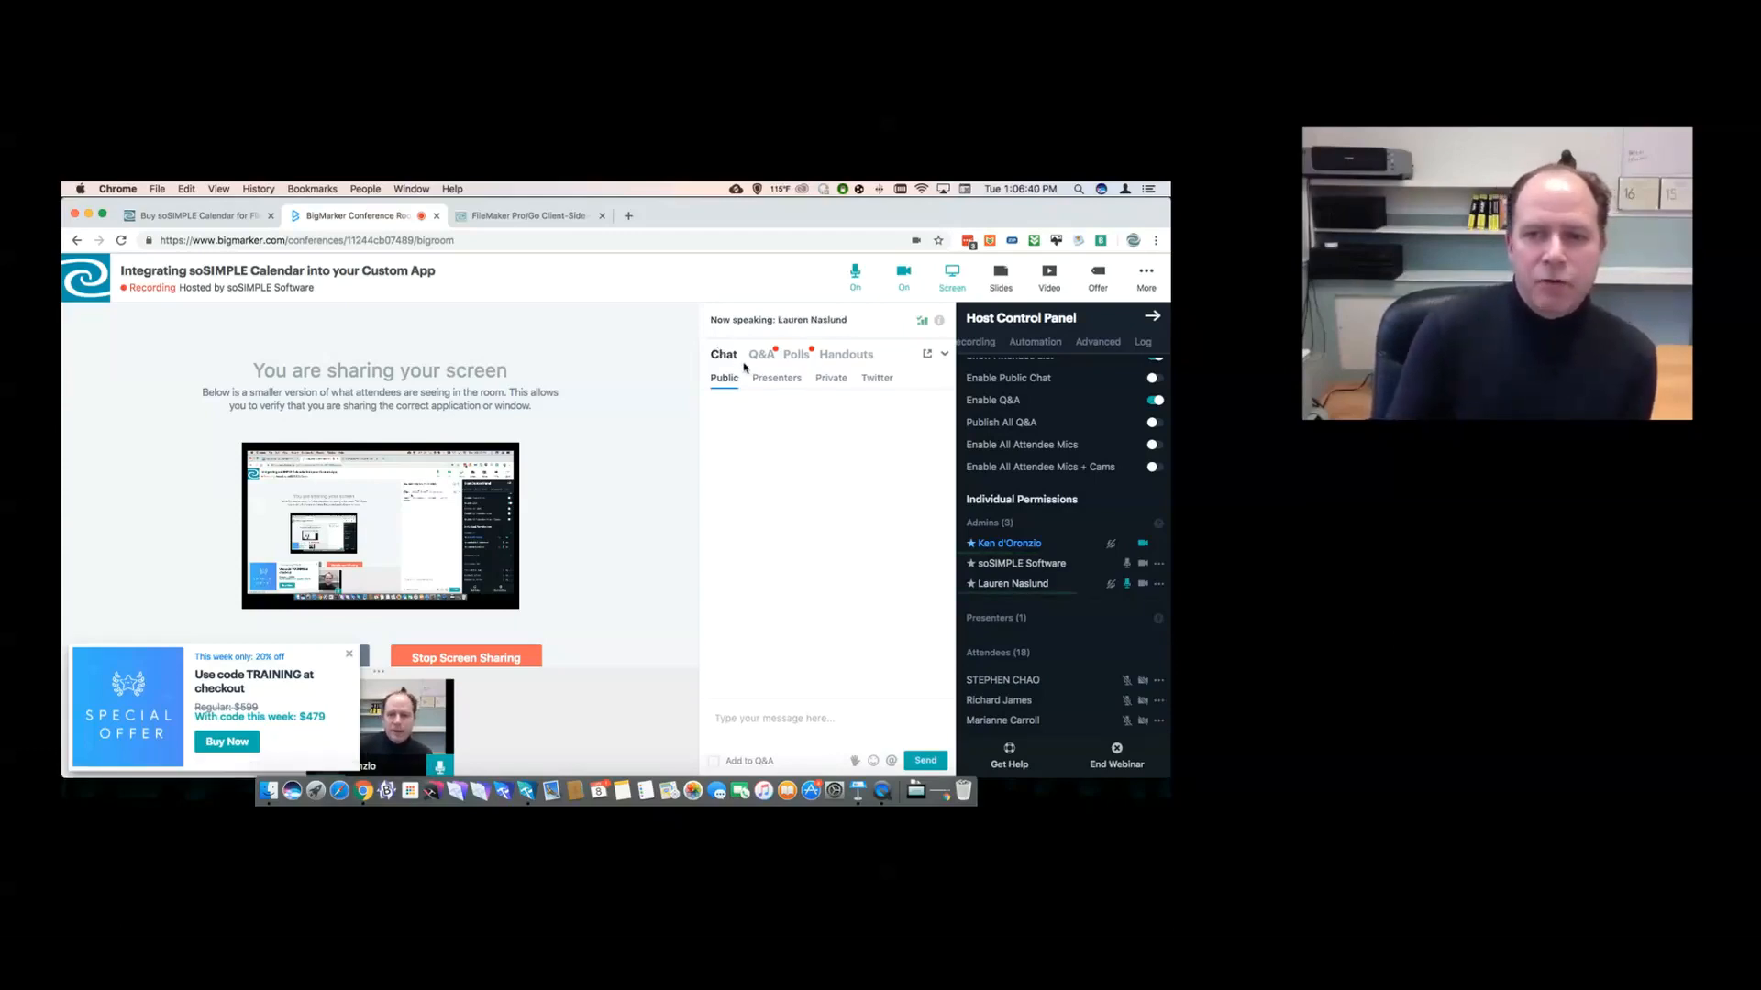
- From BigMarker's More options, end the screen share so only the presenter's webcam remains
left_click(1143, 277)
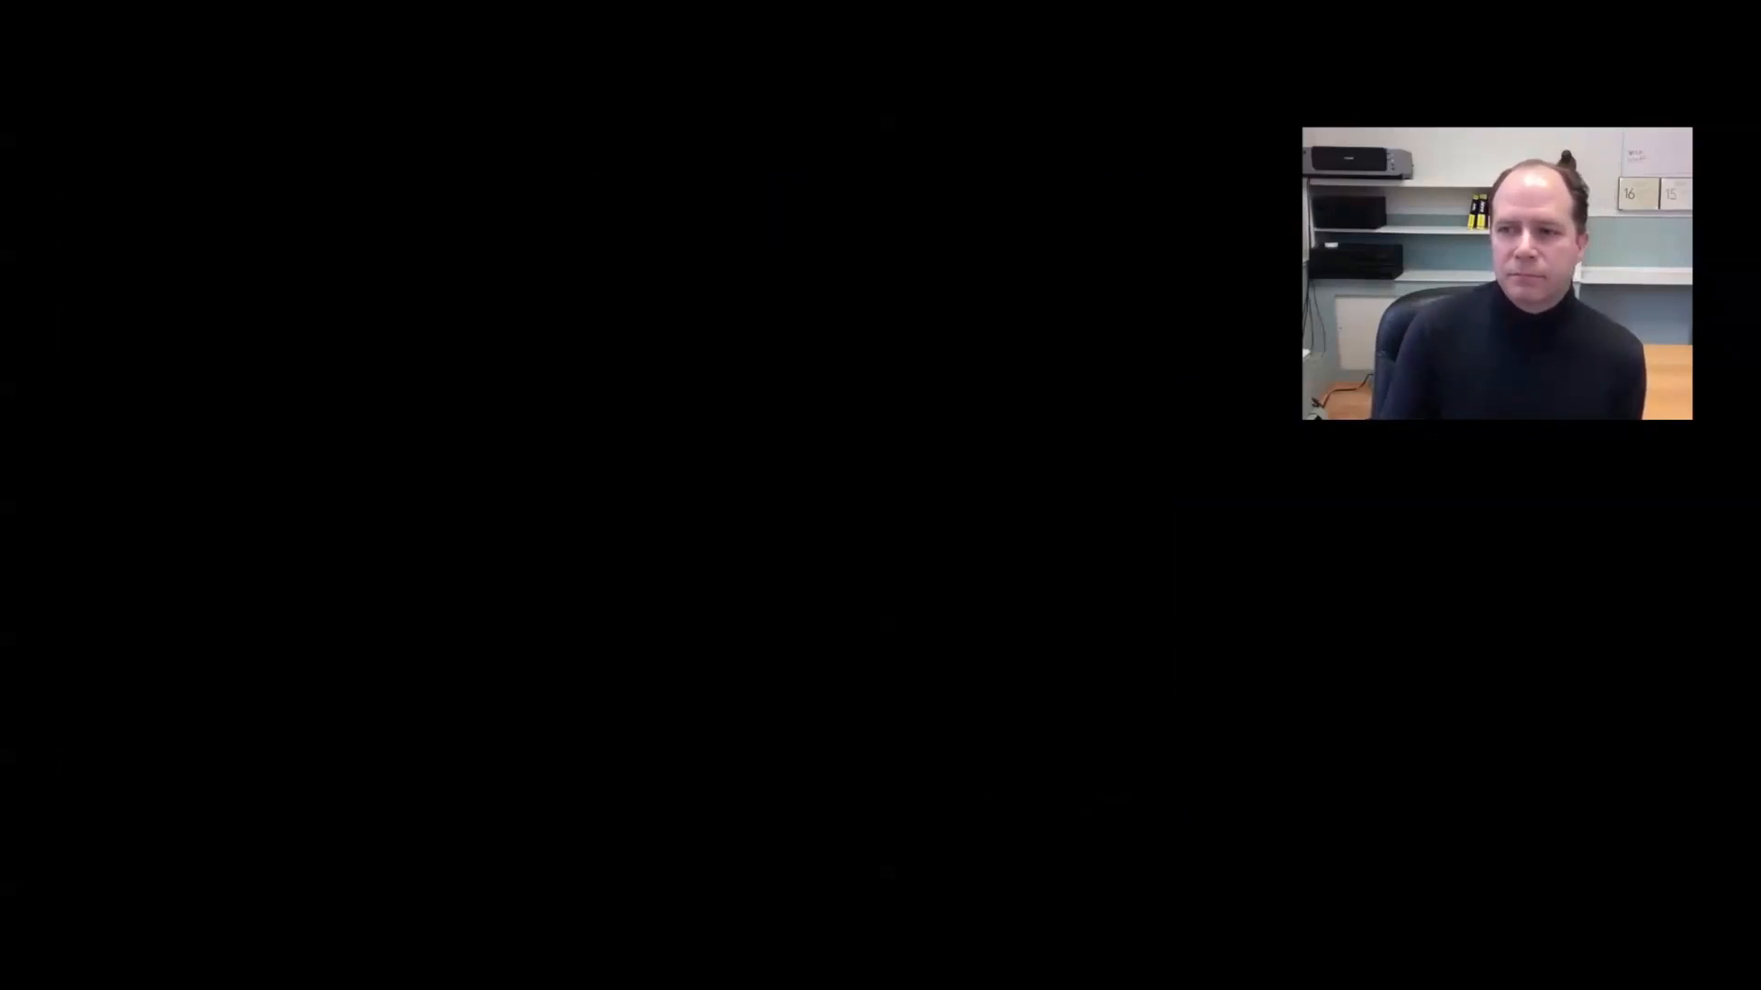